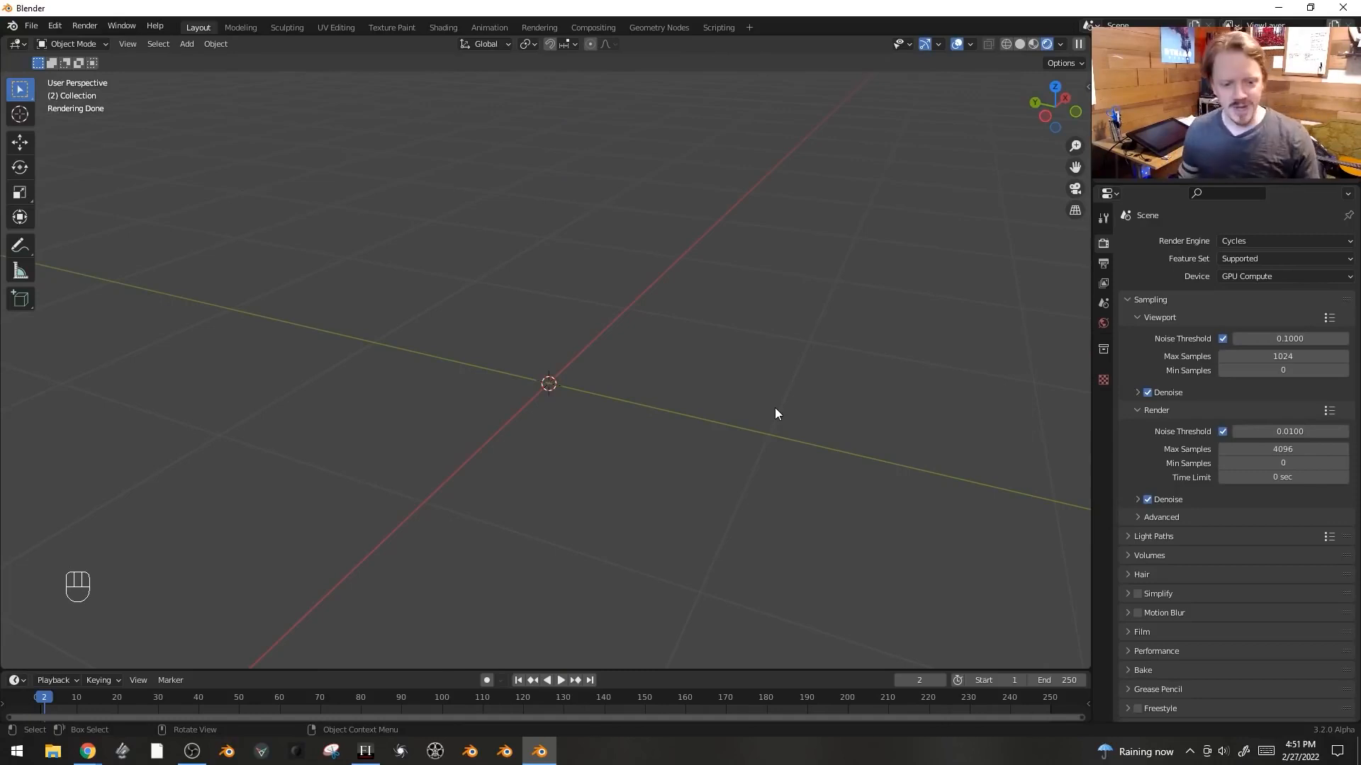
- Switch the viewport to solid shading, add a cube and scale it up into a large room box
{"action": "key", "text": "z"}
{"action": "left_click", "coordinate": [856, 410]}
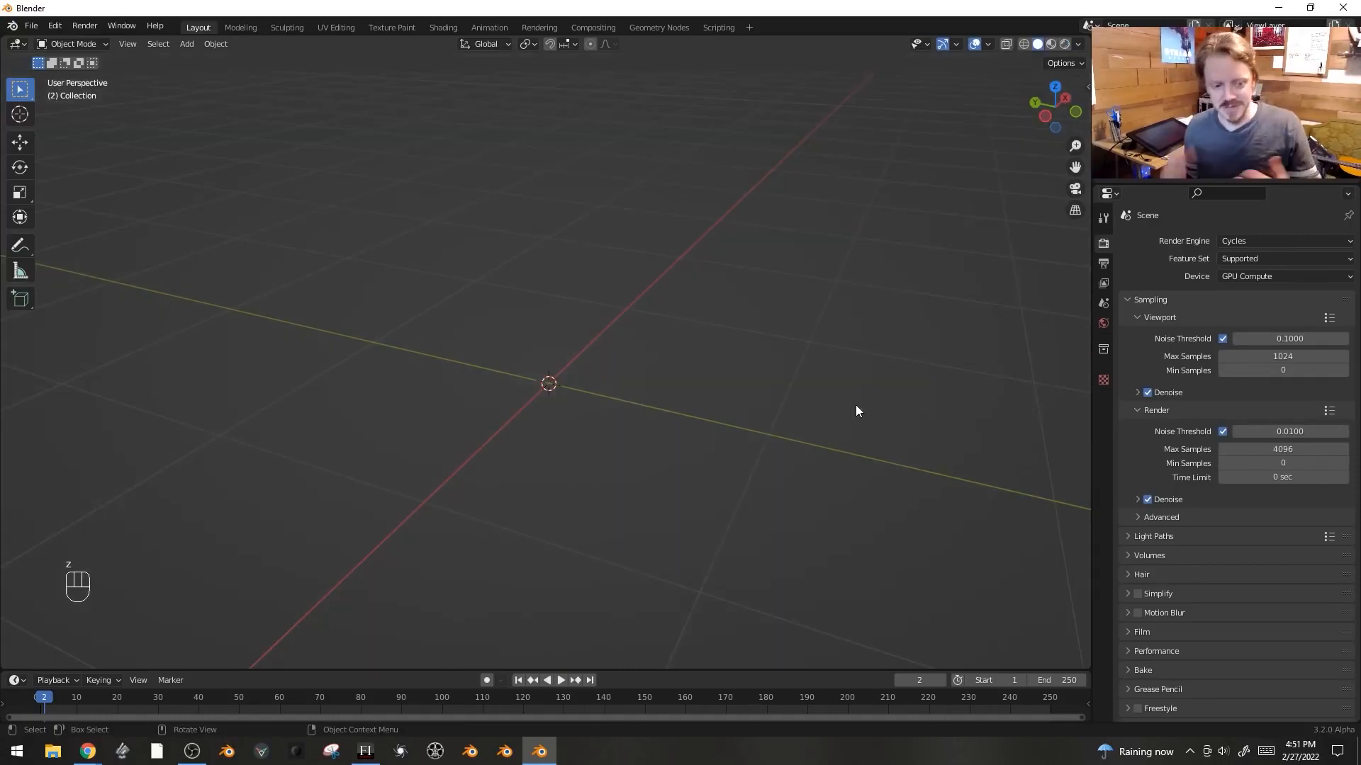
{"action": "key", "text": "shift+a"}
{"action": "mouse_move", "coordinate": [694, 273]}
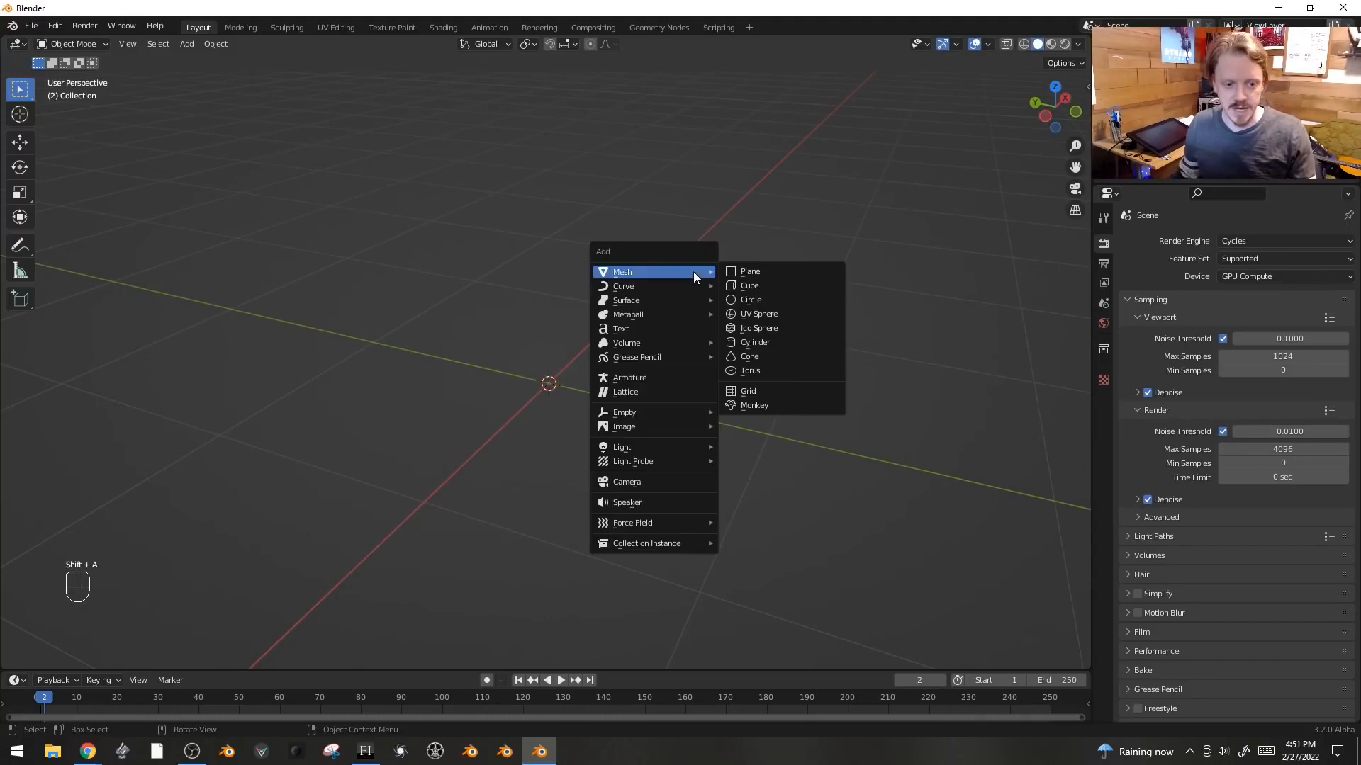
{"action": "left_click", "coordinate": [749, 285]}
{"action": "middle_click_drag", "start_coordinate": [911, 328], "coordinate": [738, 326]}
{"action": "key", "text": "s"}
{"action": "left_click", "coordinate": [828, 394]}
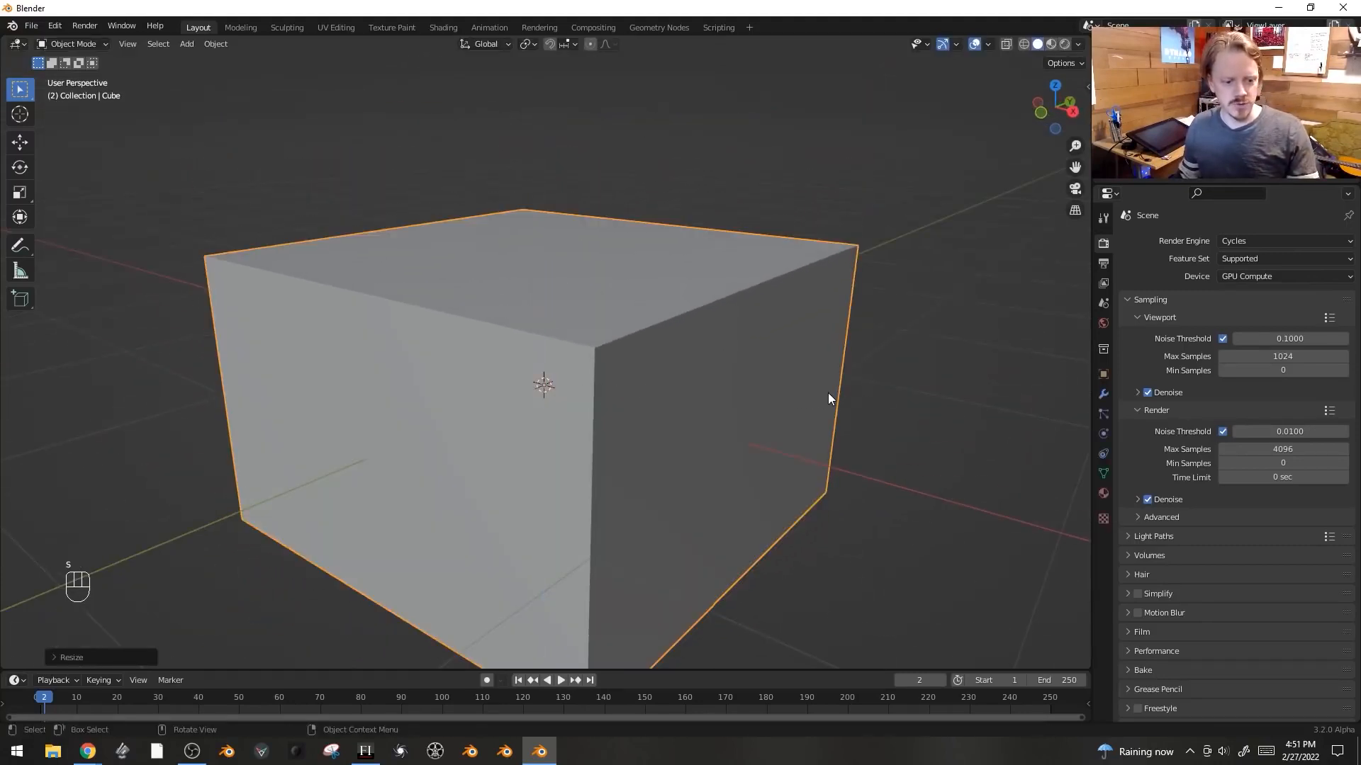
- In face select mode, extrude one side face of the cube and scale it inward to leave a border
{"action": "key", "text": "Tab"}
{"action": "key", "text": "3"}
{"action": "left_click", "coordinate": [820, 461]}
{"action": "middle_click_drag", "start_coordinate": [820, 461], "coordinate": [789, 386]}
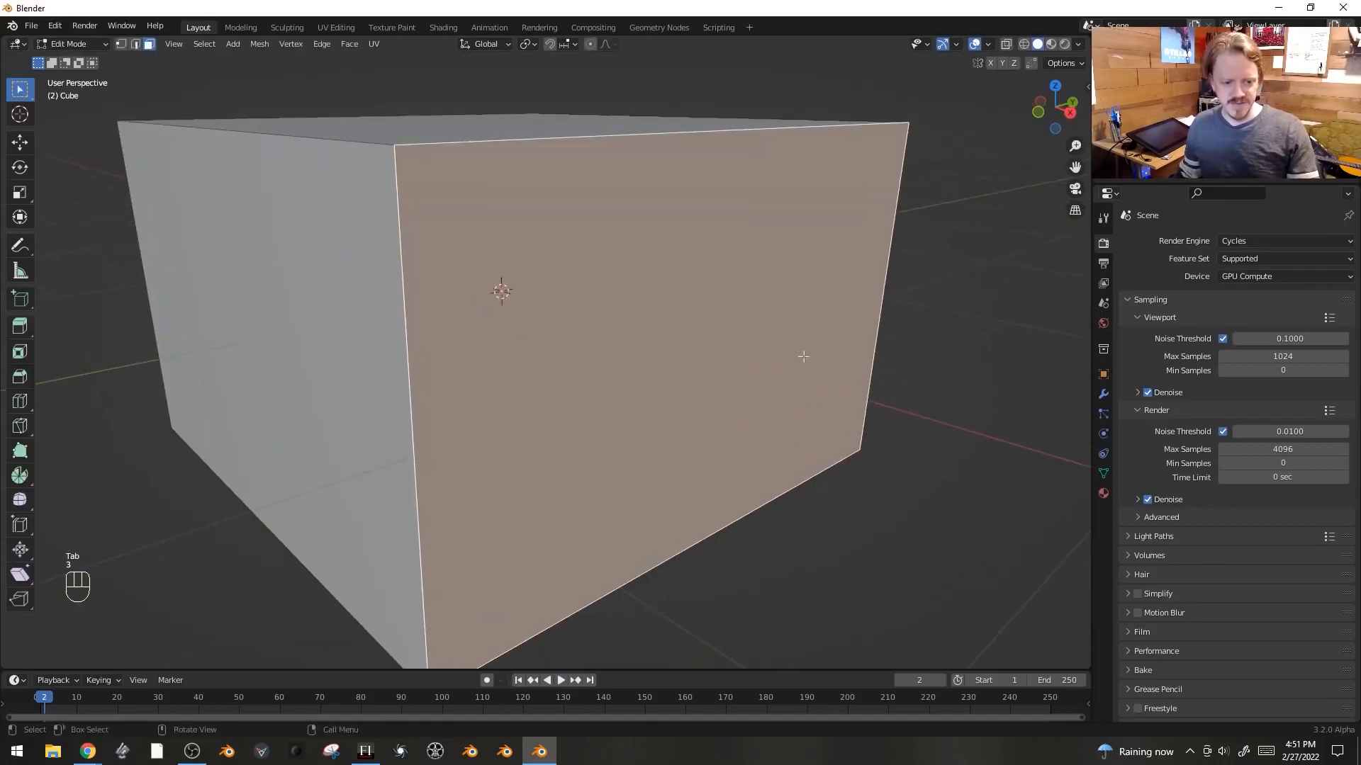
{"action": "key", "text": "e"}
{"action": "key", "text": "s"}
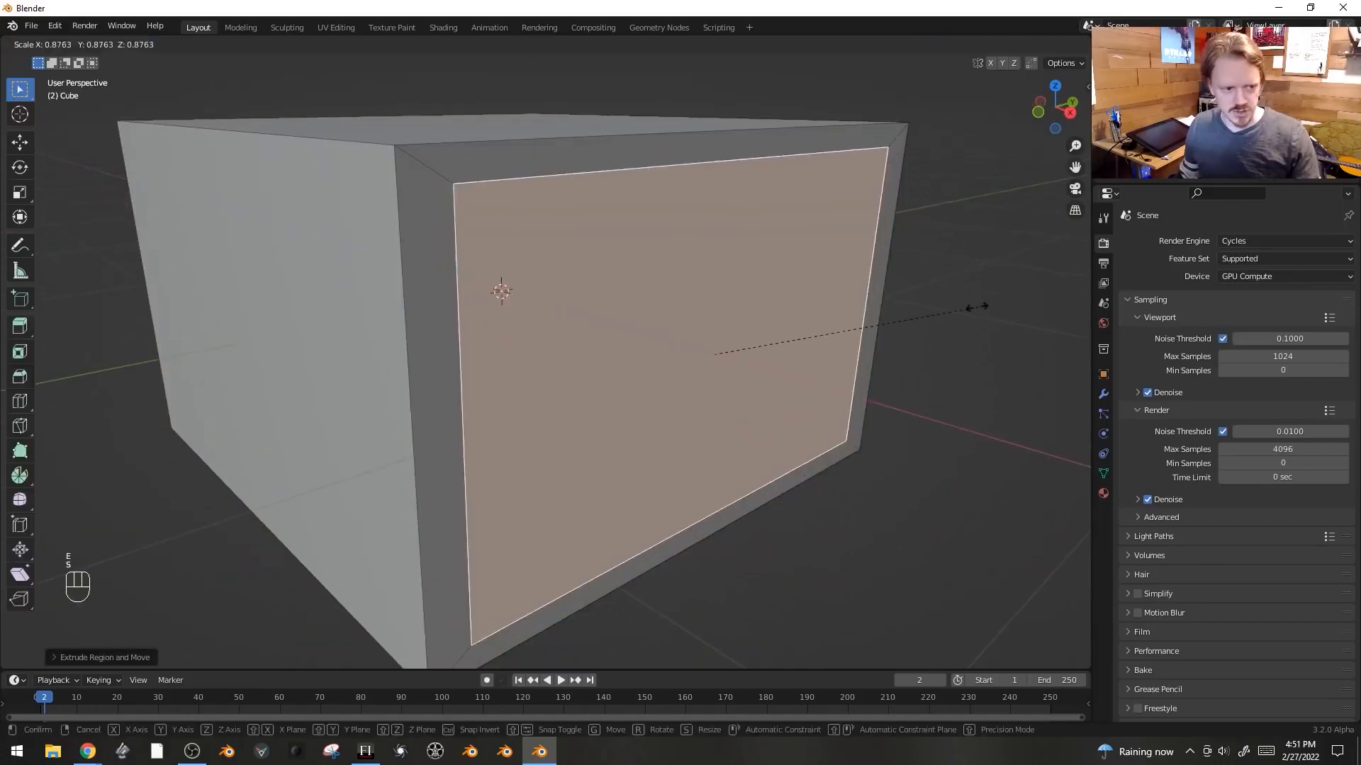
{"action": "left_click", "coordinate": [840, 350]}
- Delete the inset face to open a hole in the room wall and leave edit mode
{"action": "key", "text": "x"}
{"action": "left_click", "coordinate": [839, 350]}
{"action": "middle_click_drag", "start_coordinate": [840, 350], "coordinate": [798, 456]}
{"action": "key", "text": "Tab"}
- Add a sun light with strength 5, view the scene rendered, and set the total light bounces to 0
{"action": "scroll", "coordinate": [707, 471], "scroll_direction": "down", "scroll_amount": 5}
{"action": "key", "text": "z"}
{"action": "key", "text": "shift+a"}
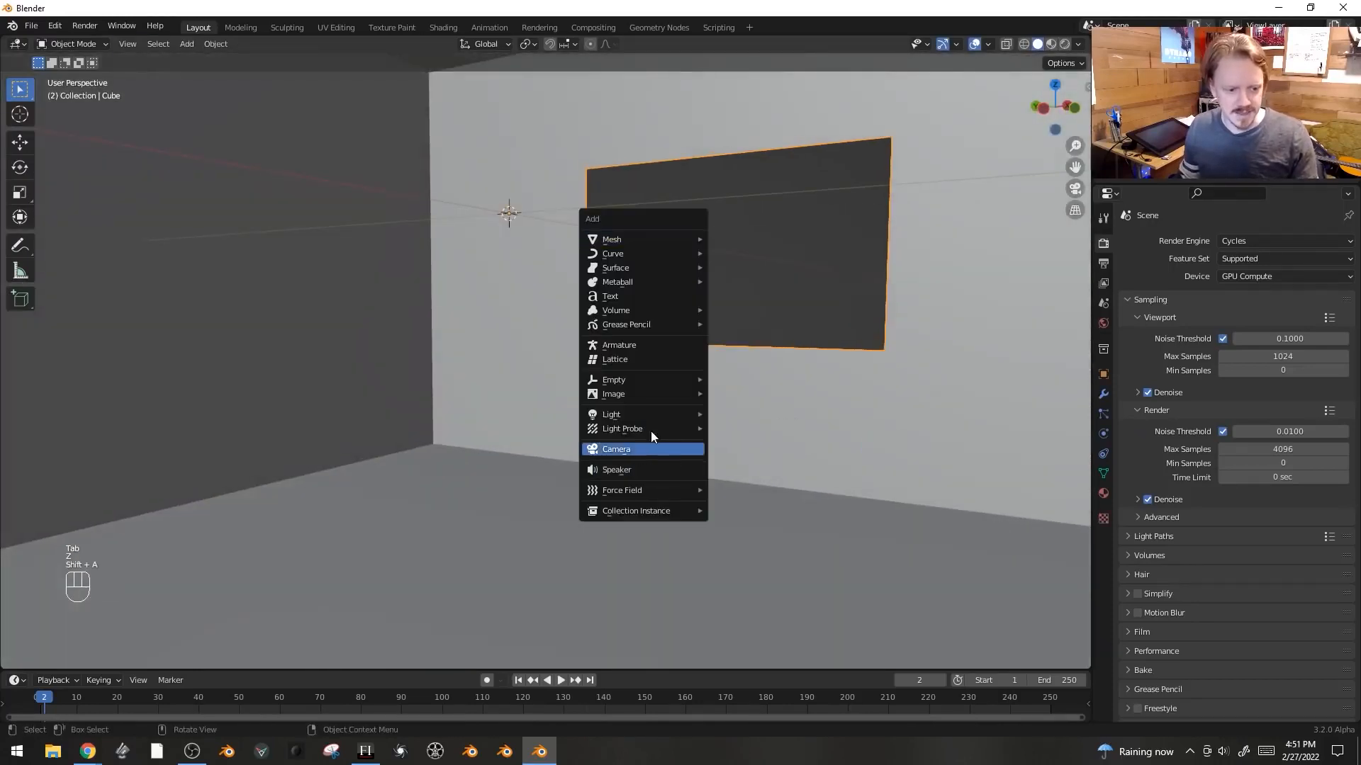
{"action": "mouse_move", "coordinate": [624, 414]}
{"action": "left_click", "coordinate": [759, 432]}
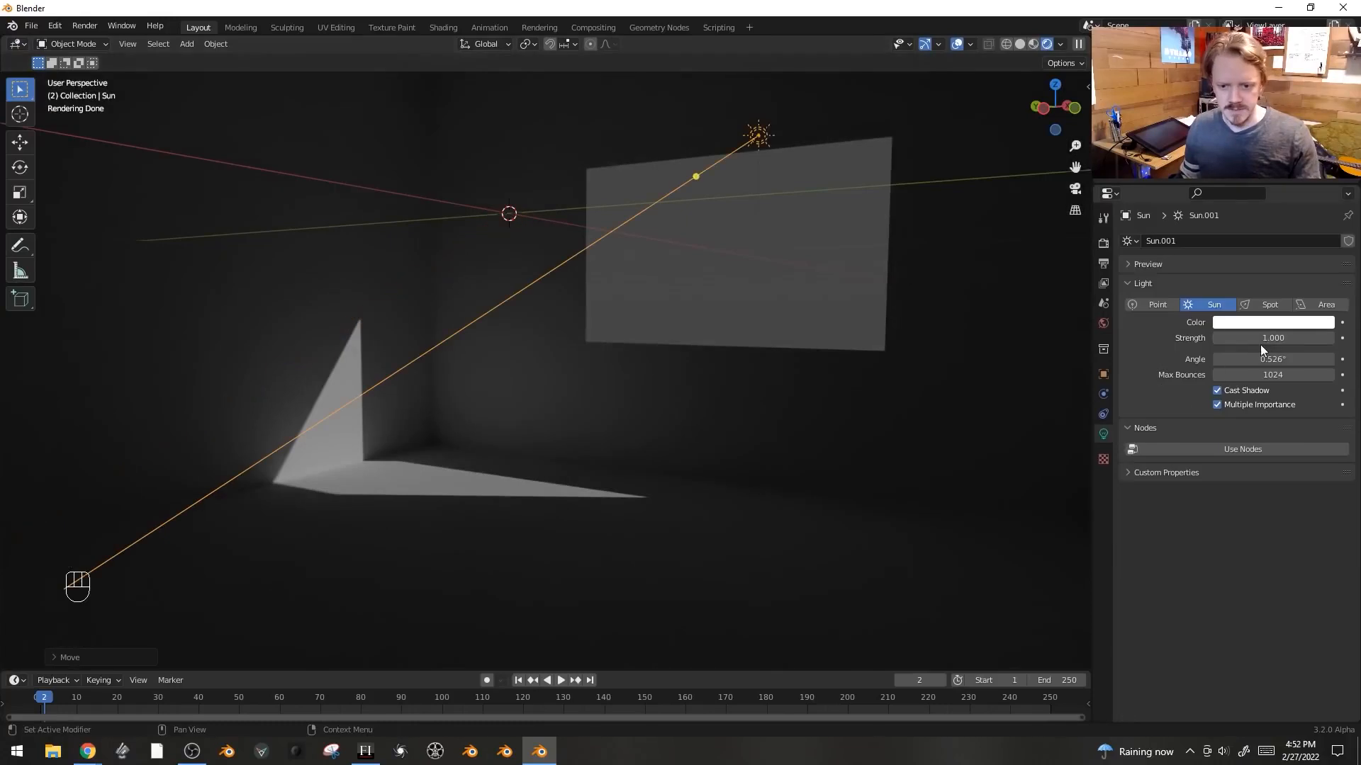
{"action": "double_click", "coordinate": [1260, 345]}
{"action": "type", "text": "5"}
{"action": "key", "text": "Return"}
{"action": "key", "text": "shift+alt+z"}
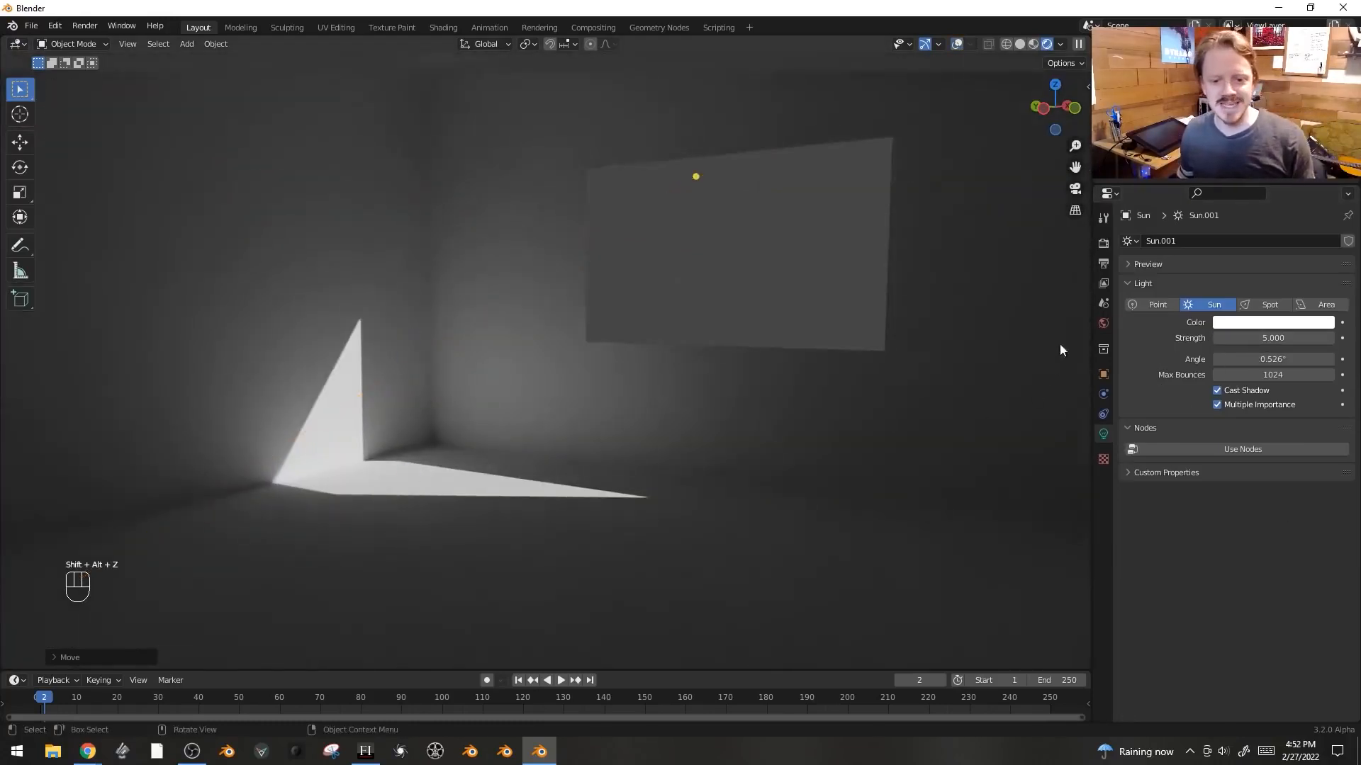
{"action": "left_click", "coordinate": [1102, 248]}
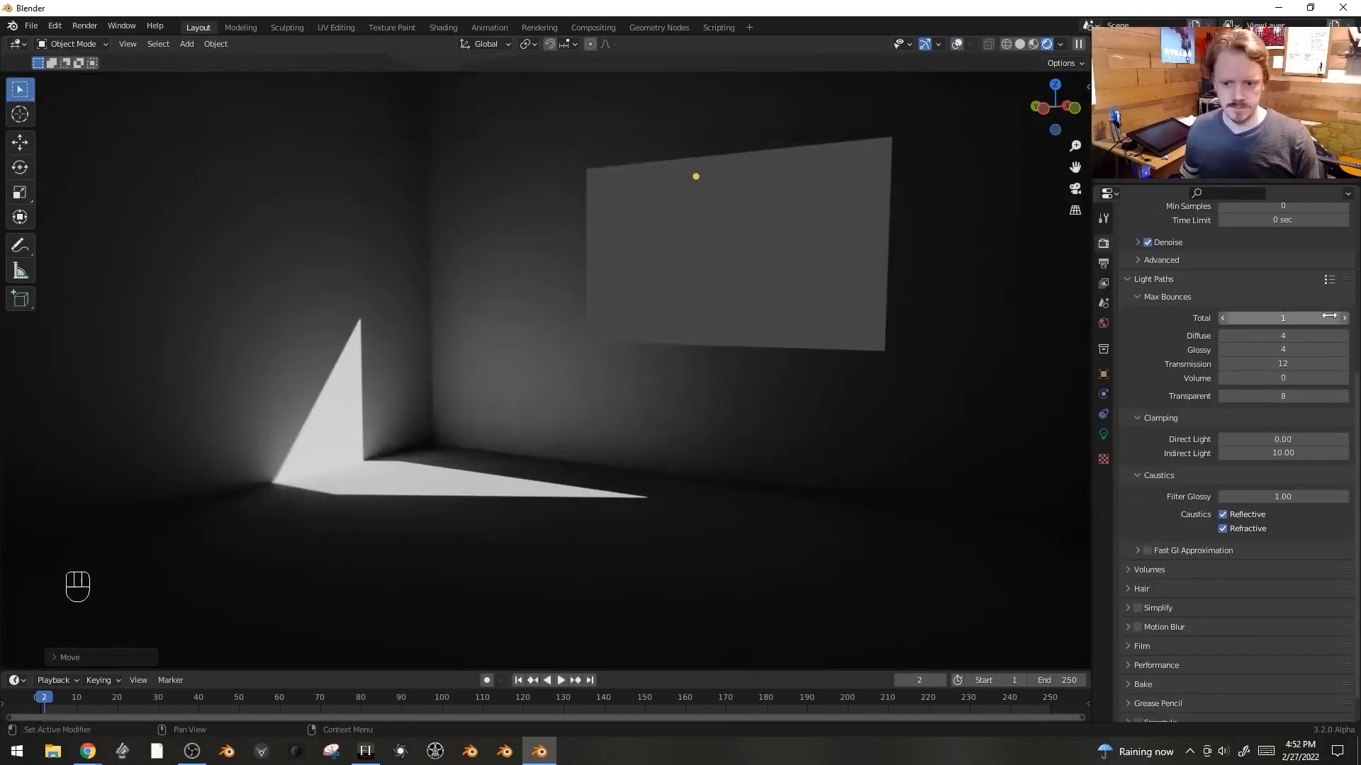
{"action": "left_click_drag", "start_coordinate": [1326, 318], "coordinate": [1283, 318]}
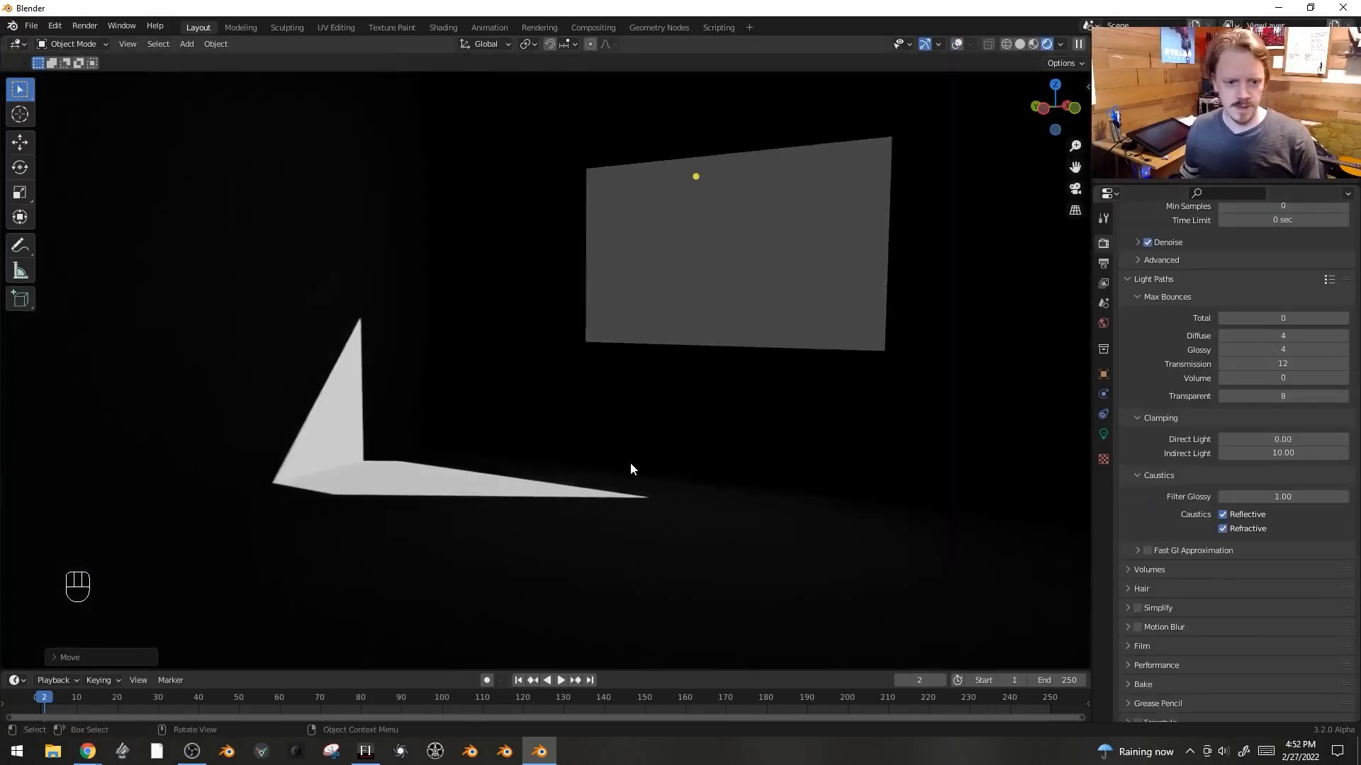
- Add a plane and move it along the X, Y and Z axes into the wall opening
{"action": "key", "text": "shift+a"}
{"action": "mouse_move", "coordinate": [477, 312]}
{"action": "left_click", "coordinate": [563, 312]}
{"action": "key", "text": "g"}
{"action": "key", "text": "x"}
{"action": "left_click", "coordinate": [490, 332]}
{"action": "key", "text": "g"}
{"action": "key", "text": "y"}
{"action": "left_click", "coordinate": [402, 368]}
{"action": "key", "text": "g"}
{"action": "key", "text": "z"}
{"action": "left_click", "coordinate": [415, 434]}
- Show overlays again, move the plane along X, and try an inset on it
{"action": "key", "text": "shift+alt+z"}
{"action": "key", "text": "g"}
{"action": "key", "text": "x"}
{"action": "left_click", "coordinate": [565, 408]}
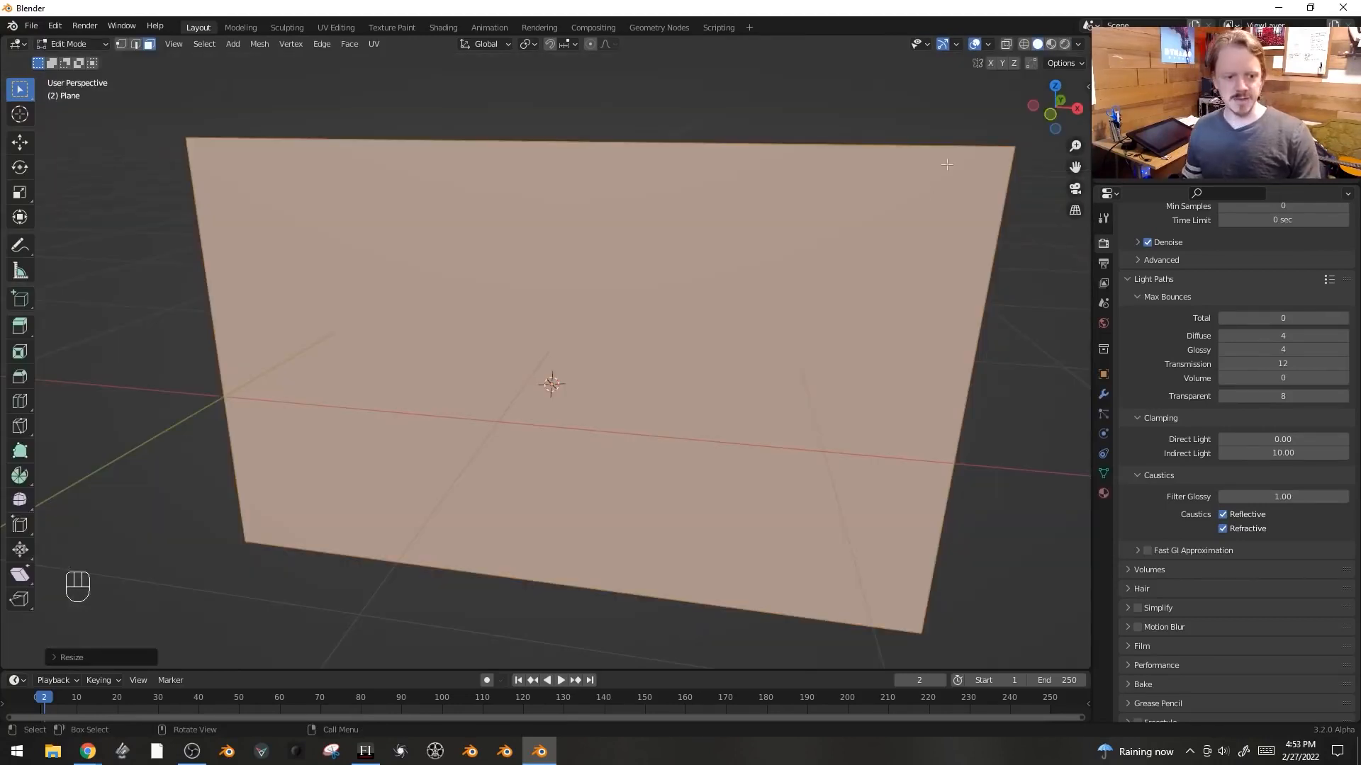
{"action": "key", "text": "i"}
{"action": "key", "text": "Escape"}
- Add two vertical loop cuts across the plane
{"action": "key", "text": "ctrl+r"}
{"action": "left_click", "coordinate": [532, 146]}
{"action": "left_click", "coordinate": [417, 150]}
{"action": "left_click", "coordinate": [707, 146]}
{"action": "left_click", "coordinate": [717, 144]}
- Add a horizontal loop cut across the plane and bevel it into two horizontal edges
{"action": "key", "text": "ctrl+r"}
{"action": "left_click", "coordinate": [677, 273]}
{"action": "left_click", "coordinate": [674, 190]}
{"action": "key", "text": "ctrl+b"}
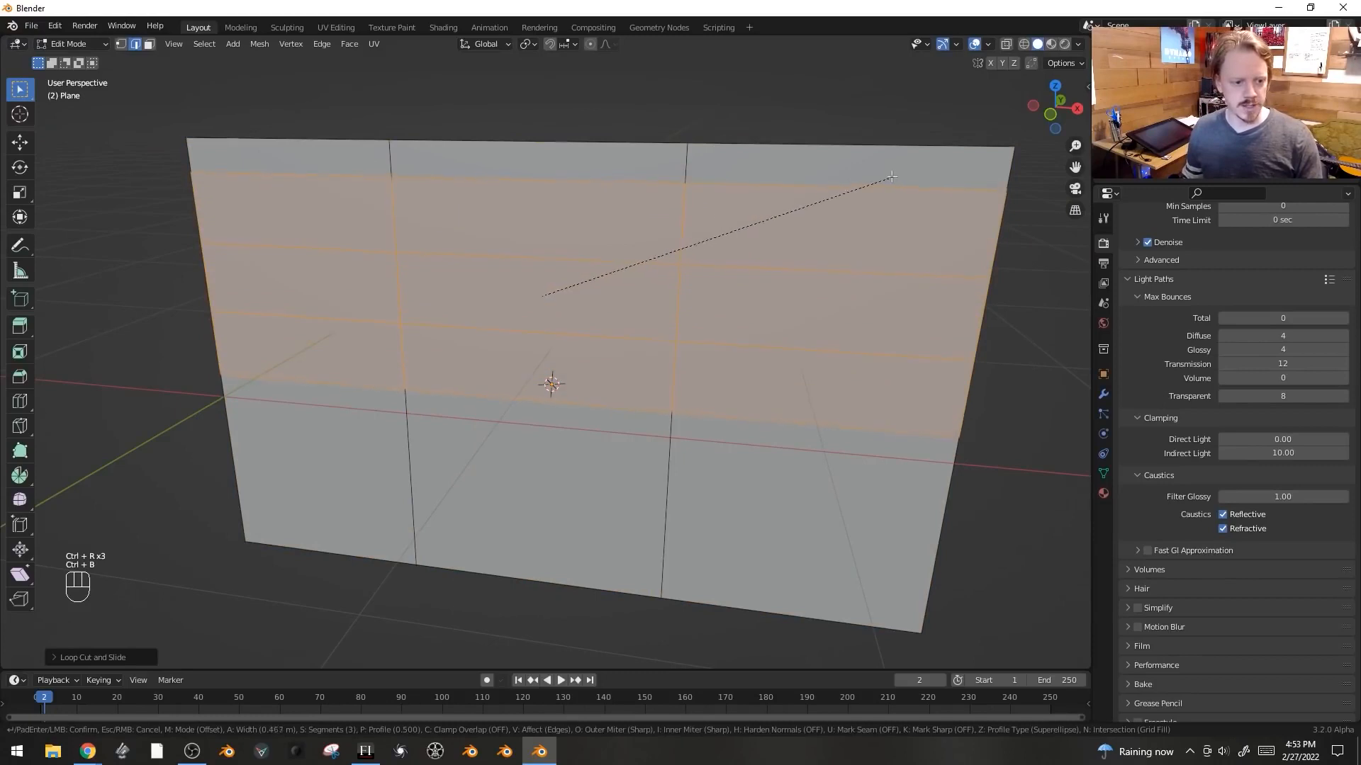
{"action": "left_click", "coordinate": [881, 180]}
- Move the two horizontal edges along an axis and select the plane's central face in face mode
{"action": "key", "text": "g"}
{"action": "middle_click", "coordinate": [879, 195]}
{"action": "left_click", "coordinate": [877, 221]}
{"action": "key", "text": "3"}
{"action": "left_click", "coordinate": [625, 345]}
{"action": "middle_click_drag", "start_coordinate": [625, 345], "coordinate": [605, 348]}
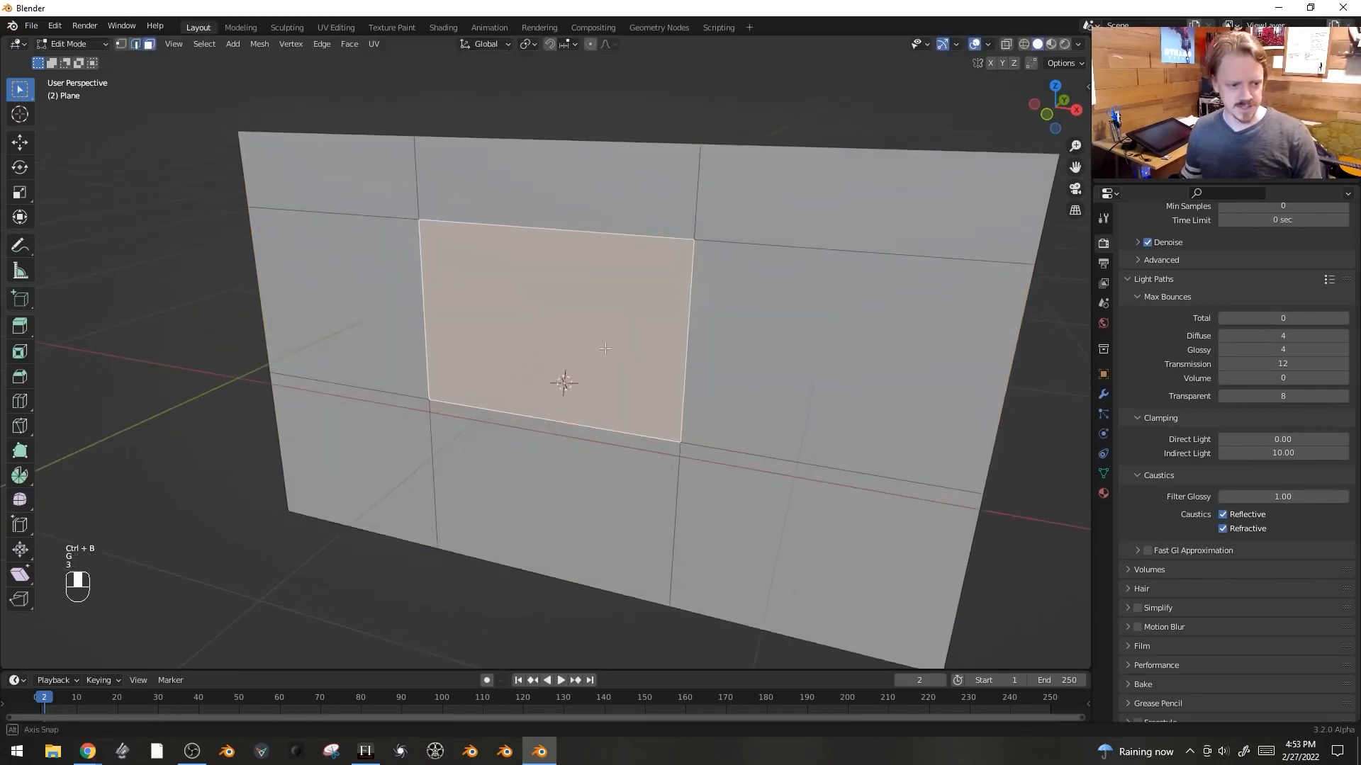
- Inset the central face and extrude it inward to form the window recess
{"action": "key", "text": "i"}
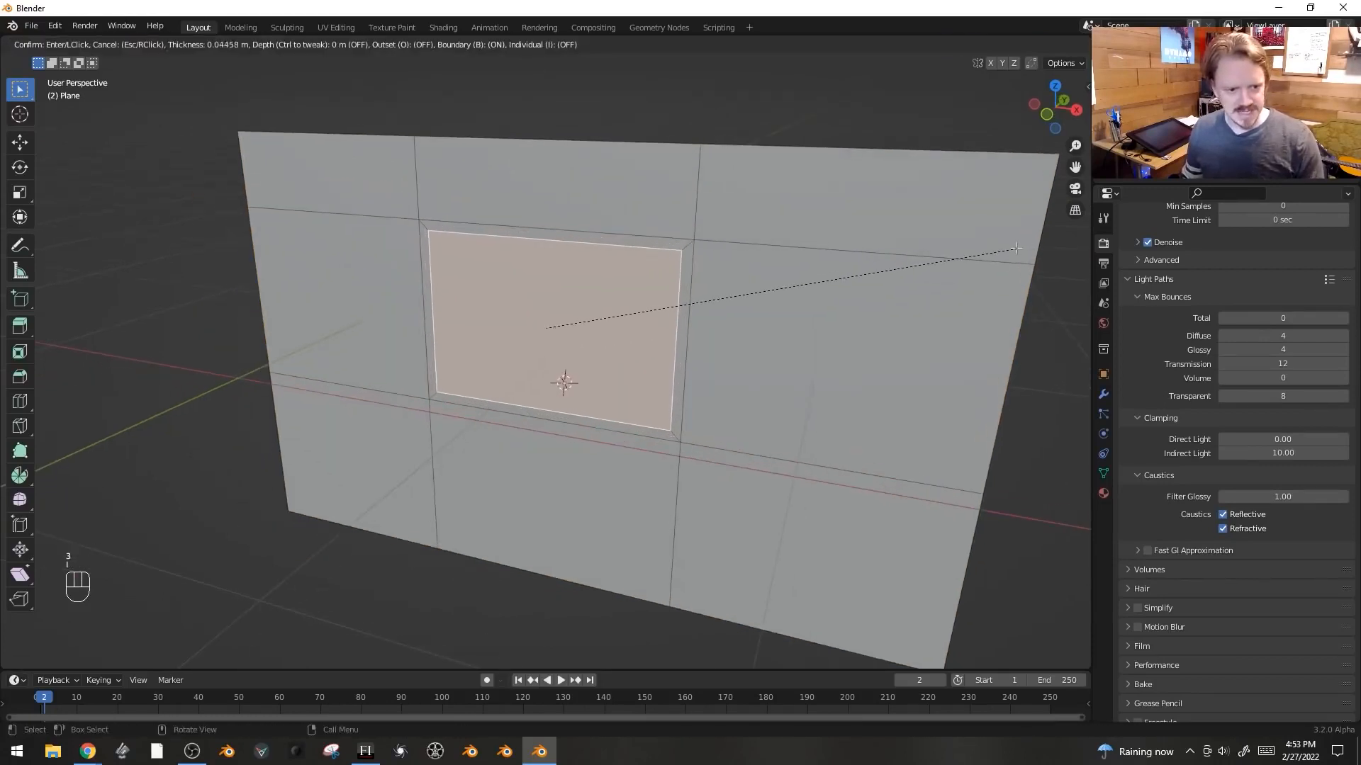
{"action": "left_click", "coordinate": [1021, 237]}
{"action": "key", "text": "e"}
{"action": "left_click", "coordinate": [1040, 226]}
{"action": "scroll", "coordinate": [559, 222], "scroll_direction": "up", "scroll_amount": 2}
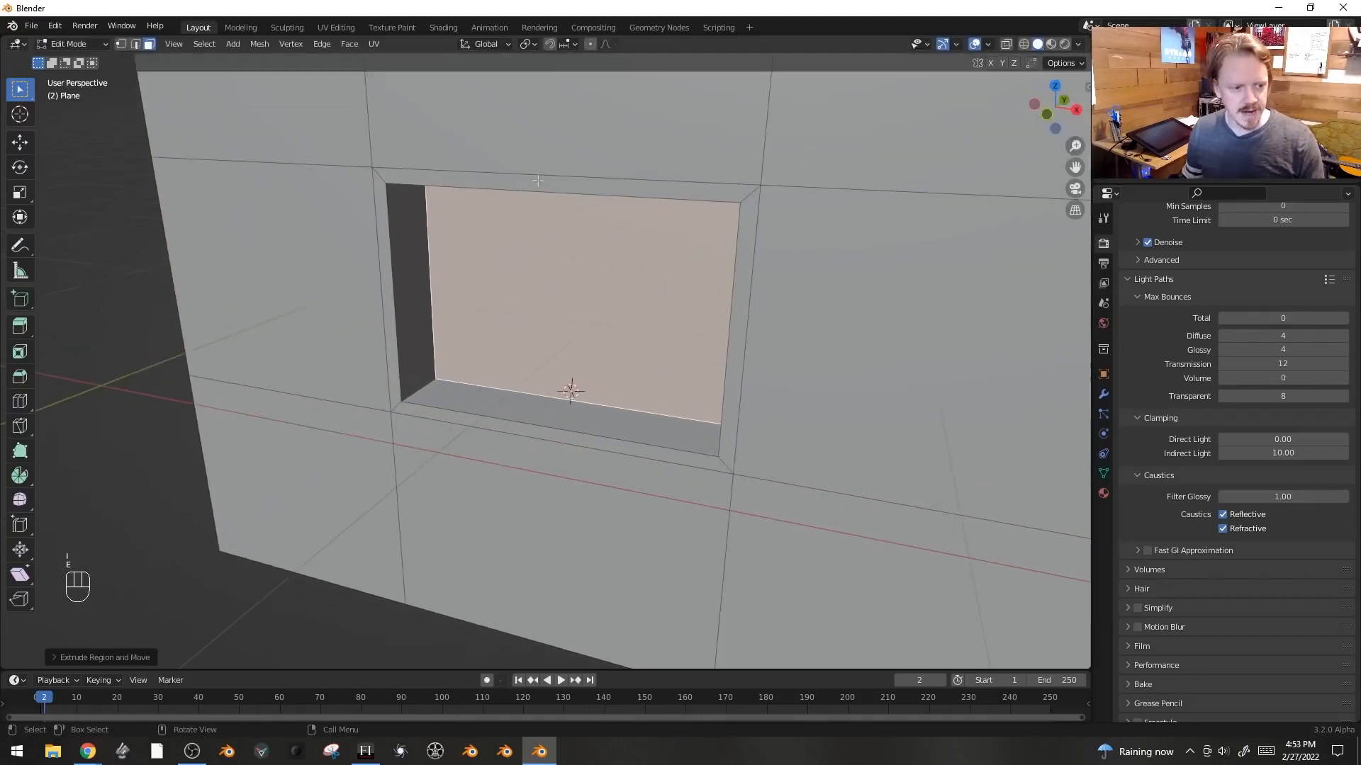
- Select the face loop around the recess and extrude its individual faces outward into a frame
{"action": "left_click", "coordinate": [373, 188], "text": "alt"}
{"action": "middle_click_drag", "start_coordinate": [373, 187], "coordinate": [637, 213]}
{"action": "key", "text": "alt+e"}
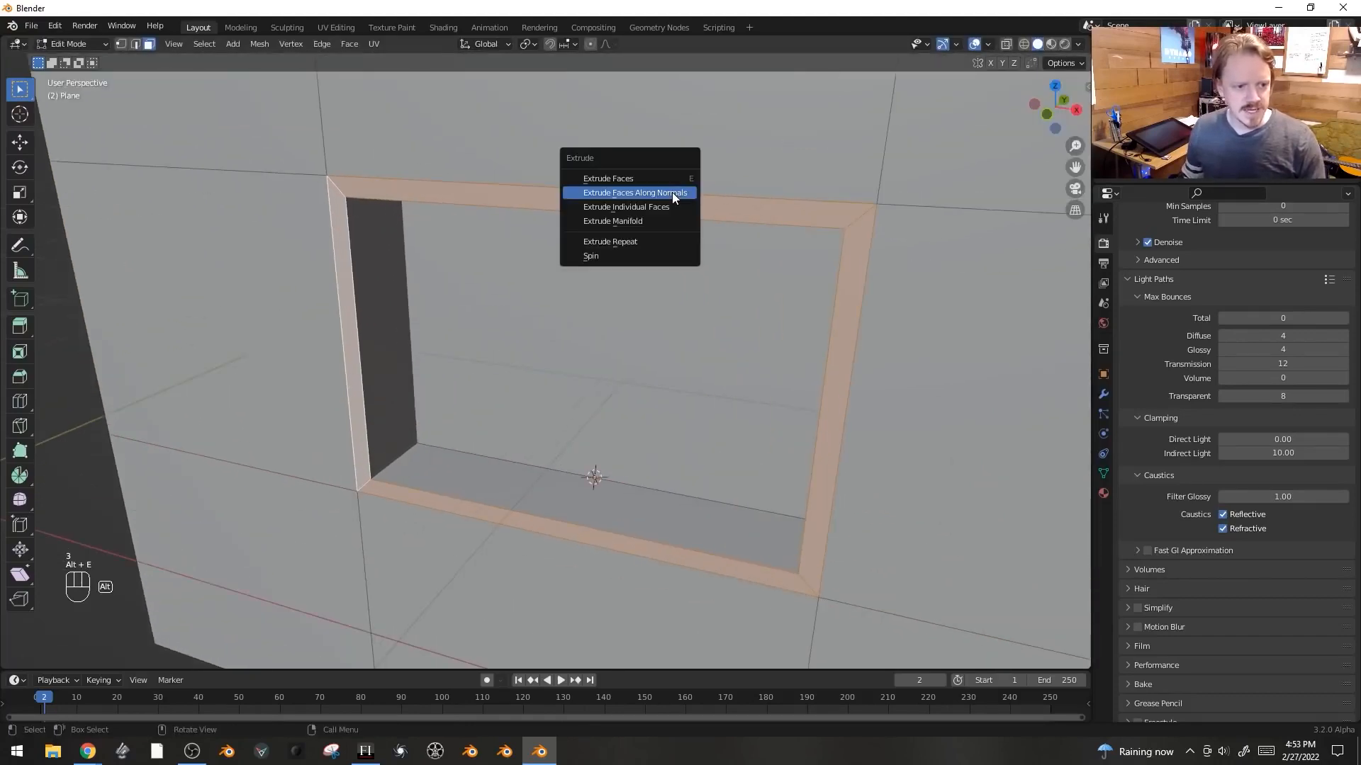
{"action": "left_click", "coordinate": [673, 205]}
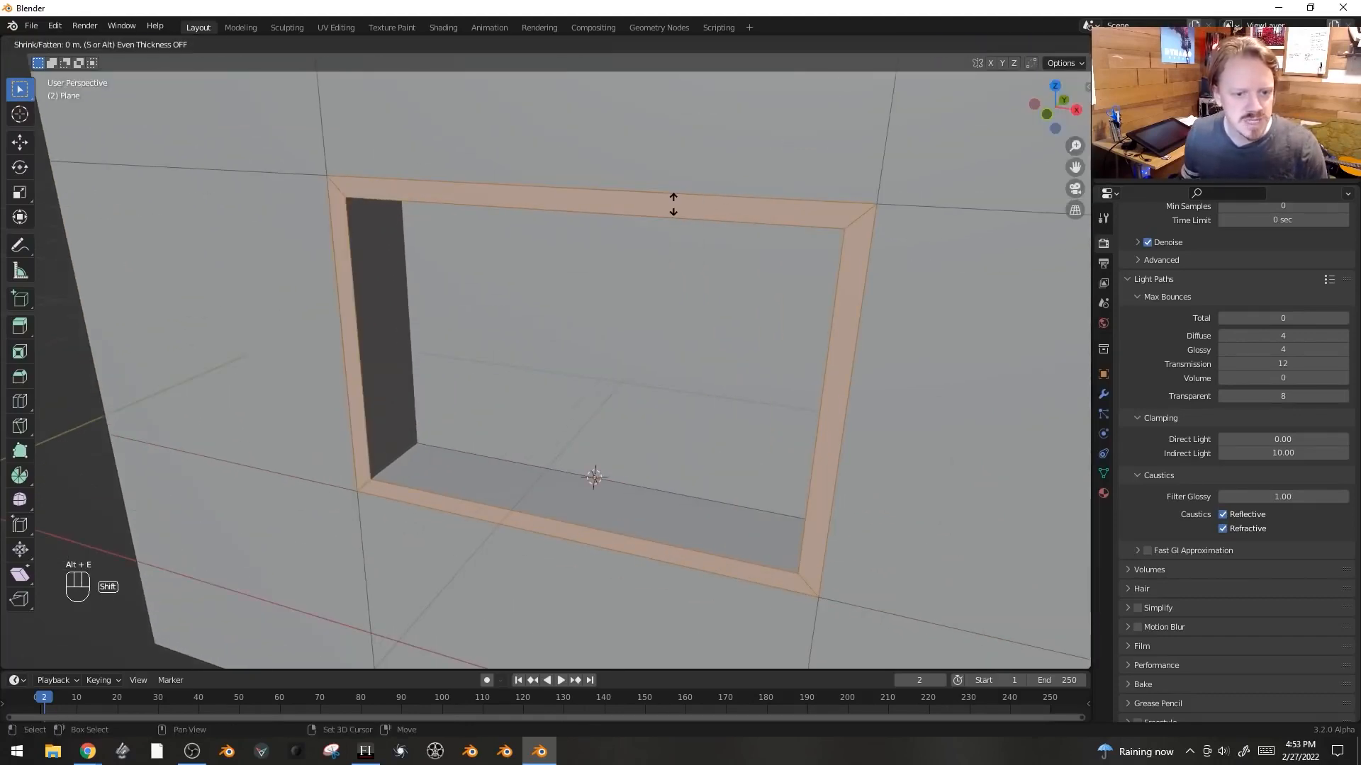
{"action": "left_click", "coordinate": [692, 156]}
- Set the pivot point to Individual Origins and scale the frame faces slightly
{"action": "left_click", "coordinate": [525, 46]}
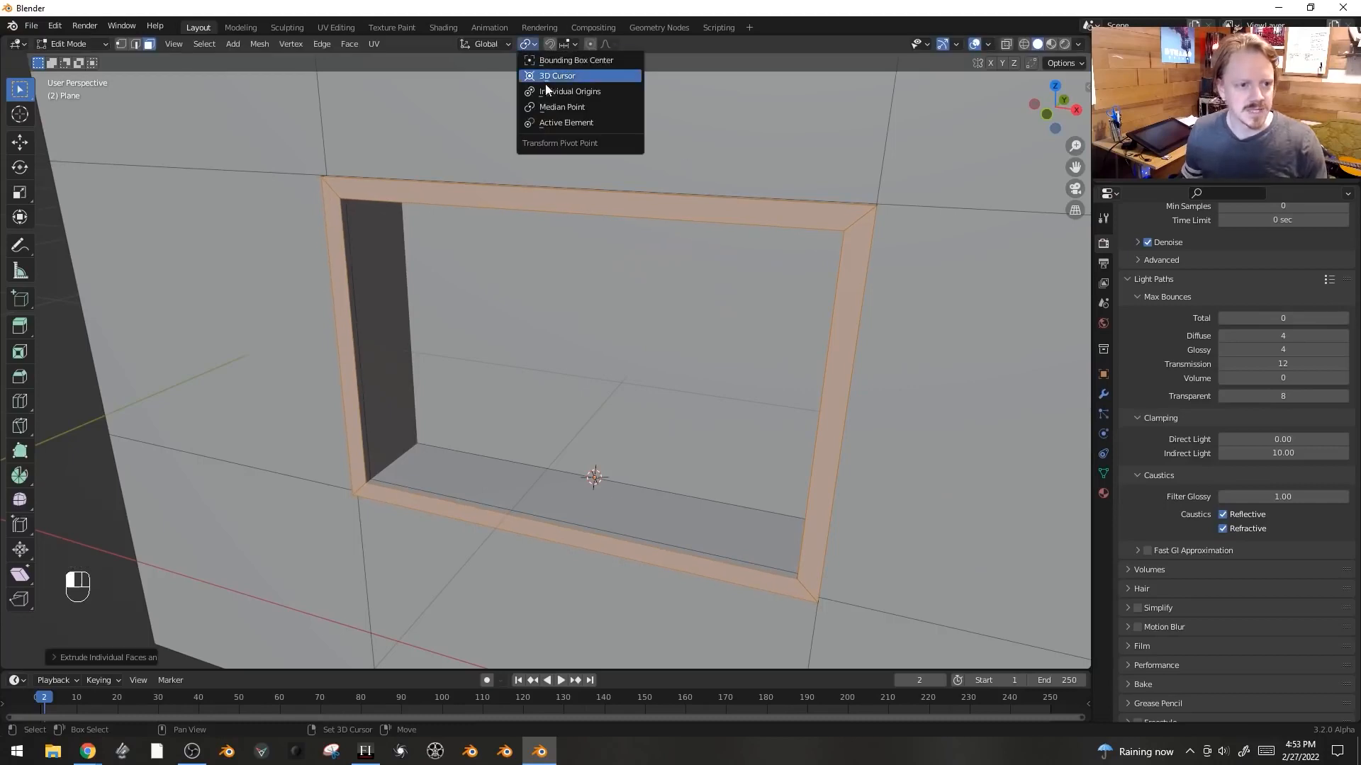
{"action": "left_click", "coordinate": [550, 91]}
{"action": "middle_click_drag", "start_coordinate": [751, 212], "coordinate": [634, 235], "text": "shift"}
{"action": "scroll", "coordinate": [638, 237], "scroll_direction": "up", "scroll_amount": 1}
{"action": "key", "text": "s"}
{"action": "key", "text": "shift"}
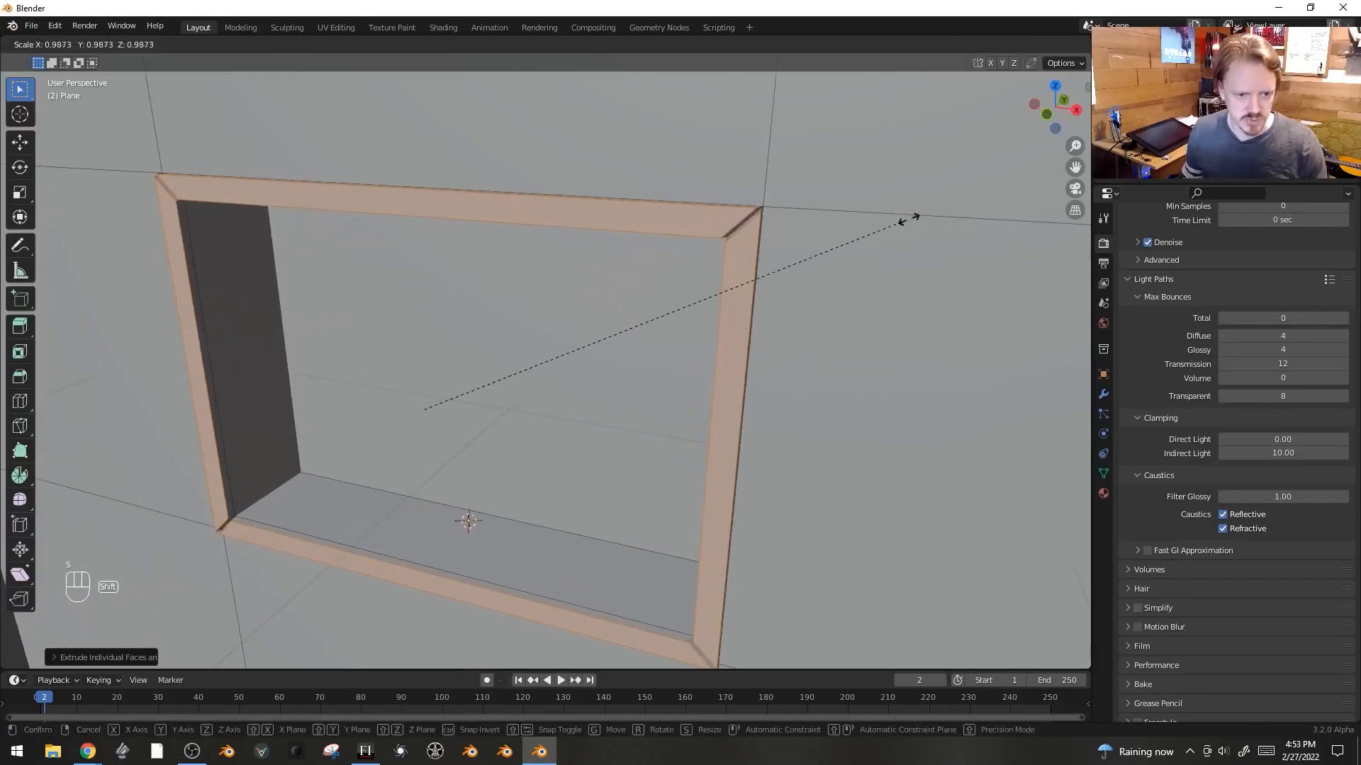
{"action": "left_click", "coordinate": [939, 214]}
- Add a loop cut around the frame and move it along the Y axis
{"action": "middle_click_drag", "start_coordinate": [769, 242], "coordinate": [813, 286]}
{"action": "key", "text": "ctrl+r"}
{"action": "left_click", "coordinate": [735, 230]}
{"action": "left_click", "coordinate": [738, 231]}
{"action": "key", "text": "g"}
{"action": "key", "text": "y"}
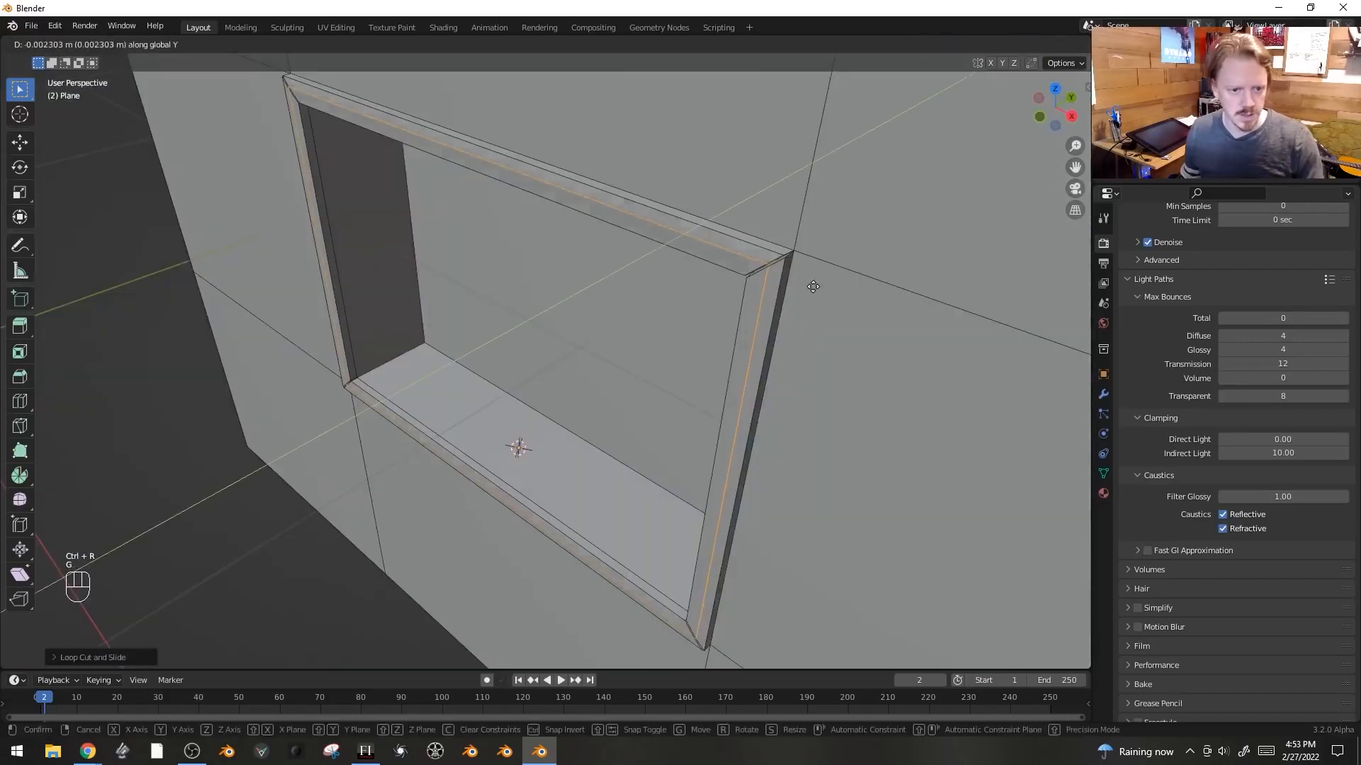
{"action": "left_click", "coordinate": [813, 287]}
- Bevel the new loop around the frame
{"action": "key", "text": "ctrl+b"}
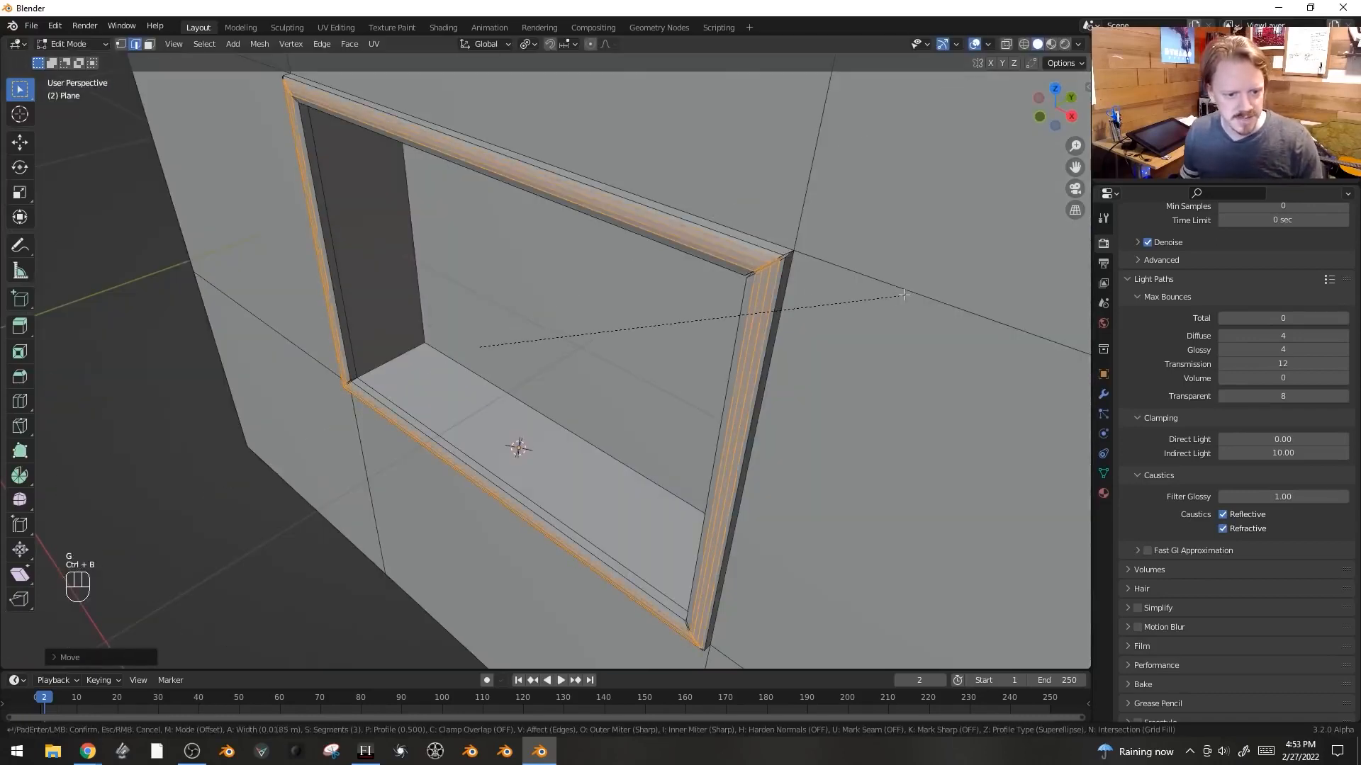
{"action": "left_click", "coordinate": [897, 295]}
{"action": "key", "text": "Tab"}
{"action": "middle_click_drag", "start_coordinate": [873, 314], "coordinate": [953, 207]}
{"action": "key", "text": "Tab"}
- Add a loop cut along the inside of the recess and bevel it into a strip of faces
{"action": "middle_click_drag", "start_coordinate": [493, 354], "coordinate": [480, 389]}
{"action": "key", "text": "ctrl+r"}
{"action": "left_click", "coordinate": [466, 357]}
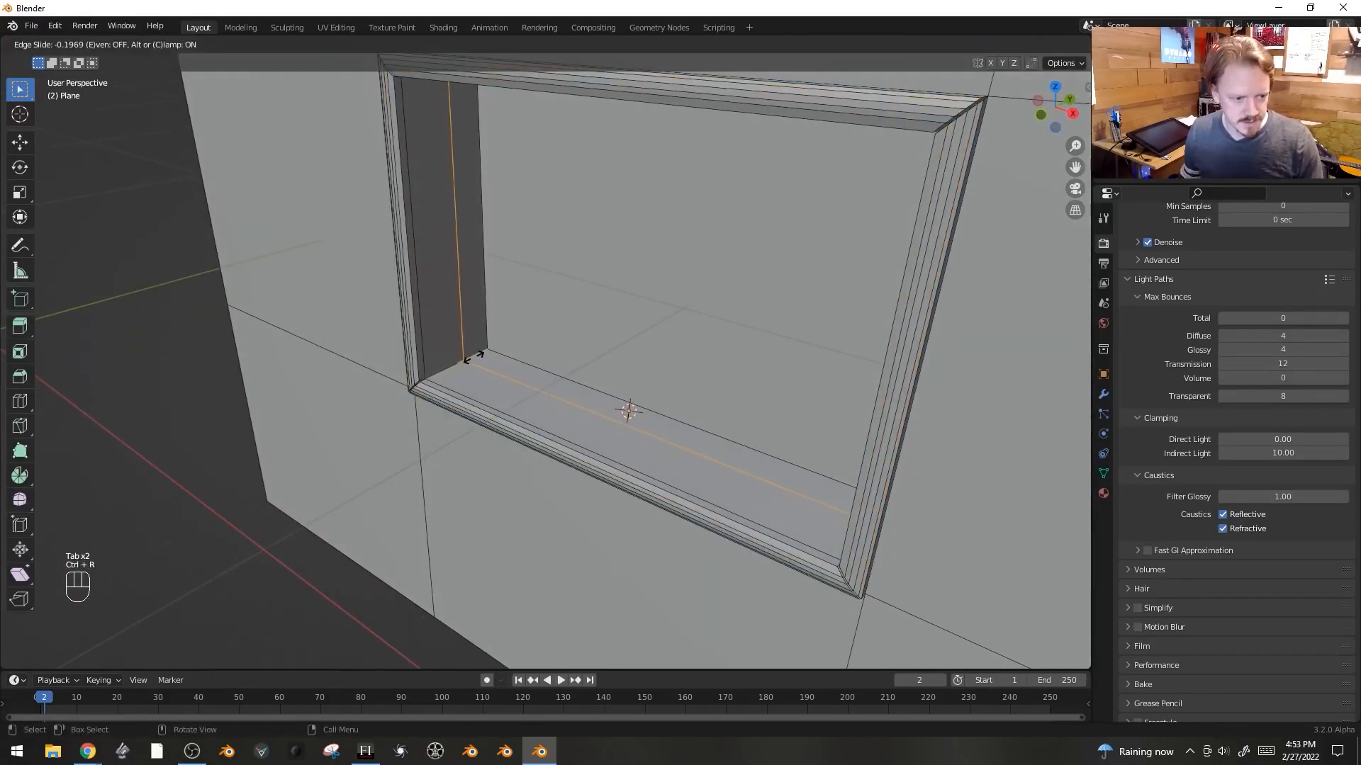
{"action": "left_click", "coordinate": [467, 358]}
{"action": "key", "text": "ctrl+b"}
{"action": "scroll", "coordinate": [768, 276], "scroll_direction": "down", "scroll_amount": 2}
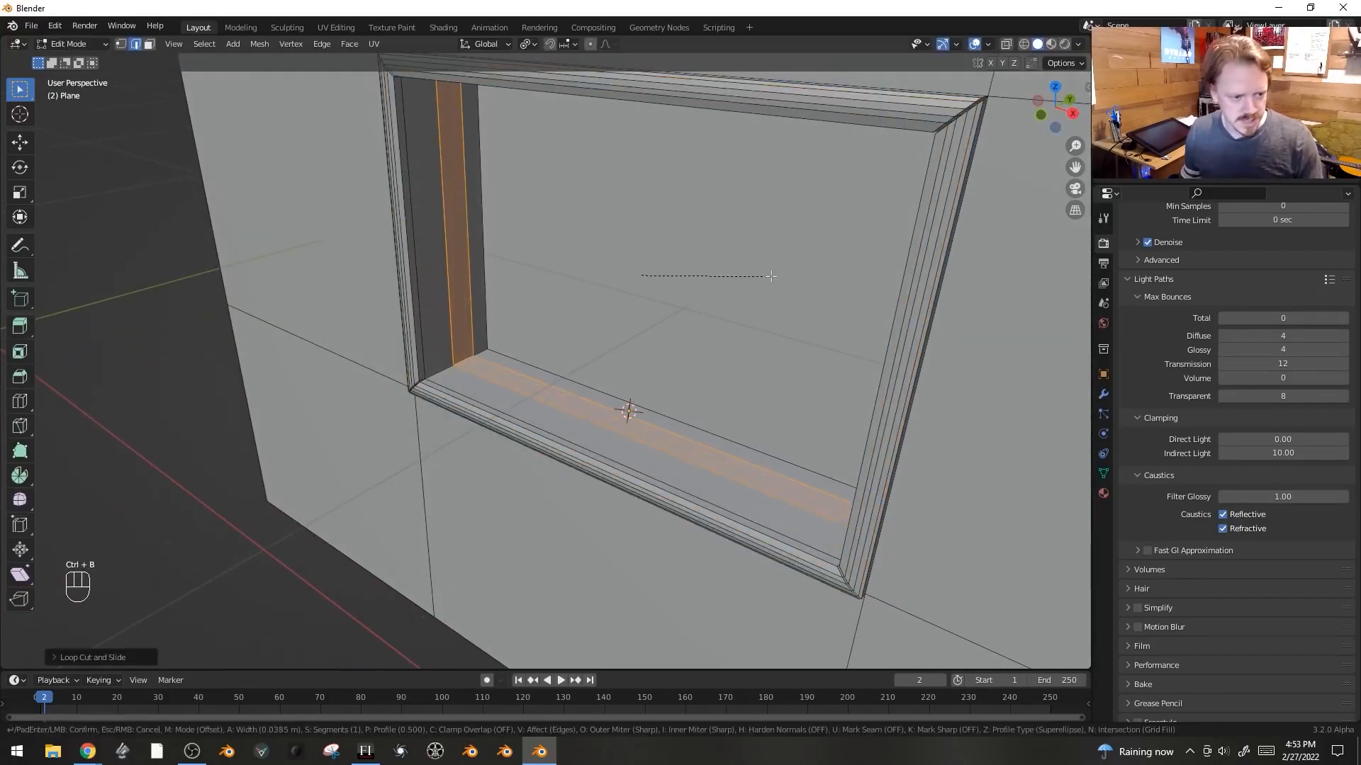
{"action": "left_click", "coordinate": [771, 276]}
{"action": "middle_click_drag", "start_coordinate": [771, 276], "coordinate": [798, 310], "text": "shift"}
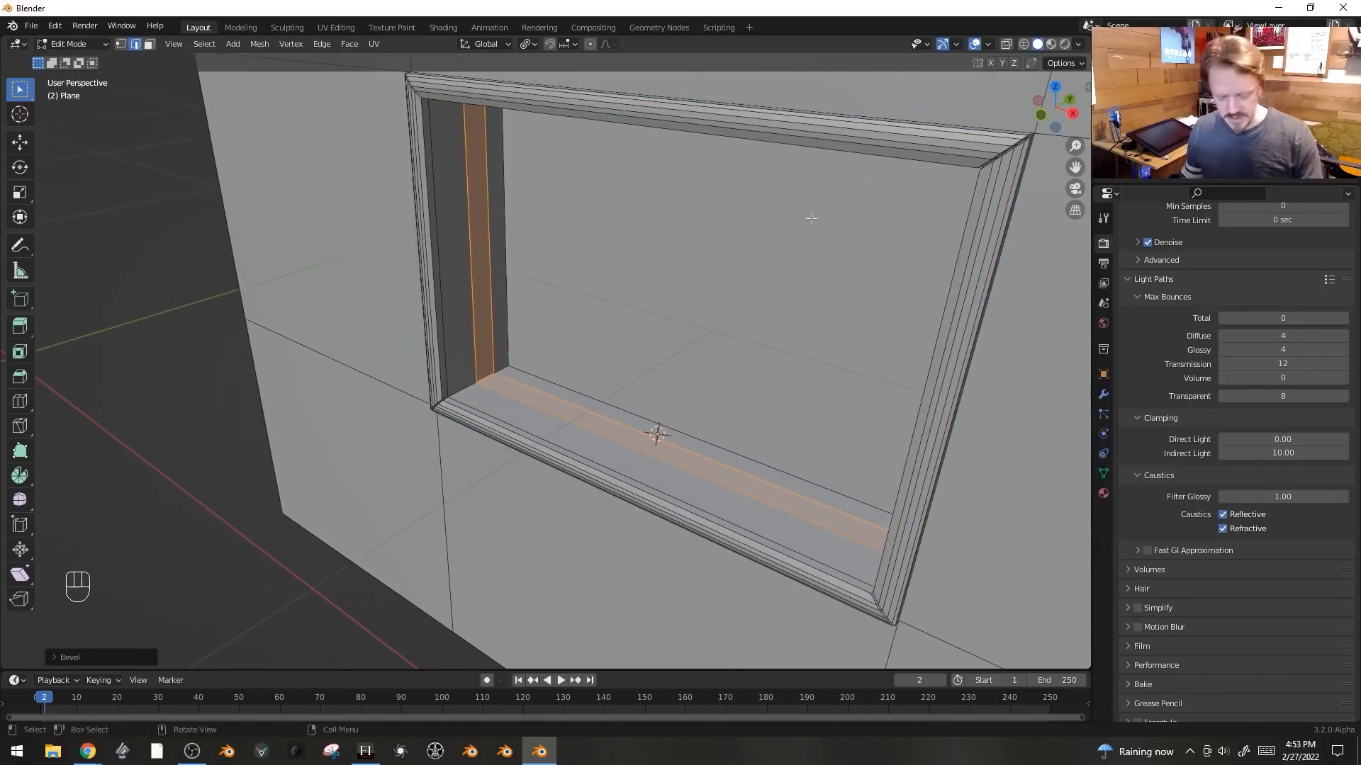
- Extrude the strip along its normals and inset it
{"action": "key", "text": "alt+e"}
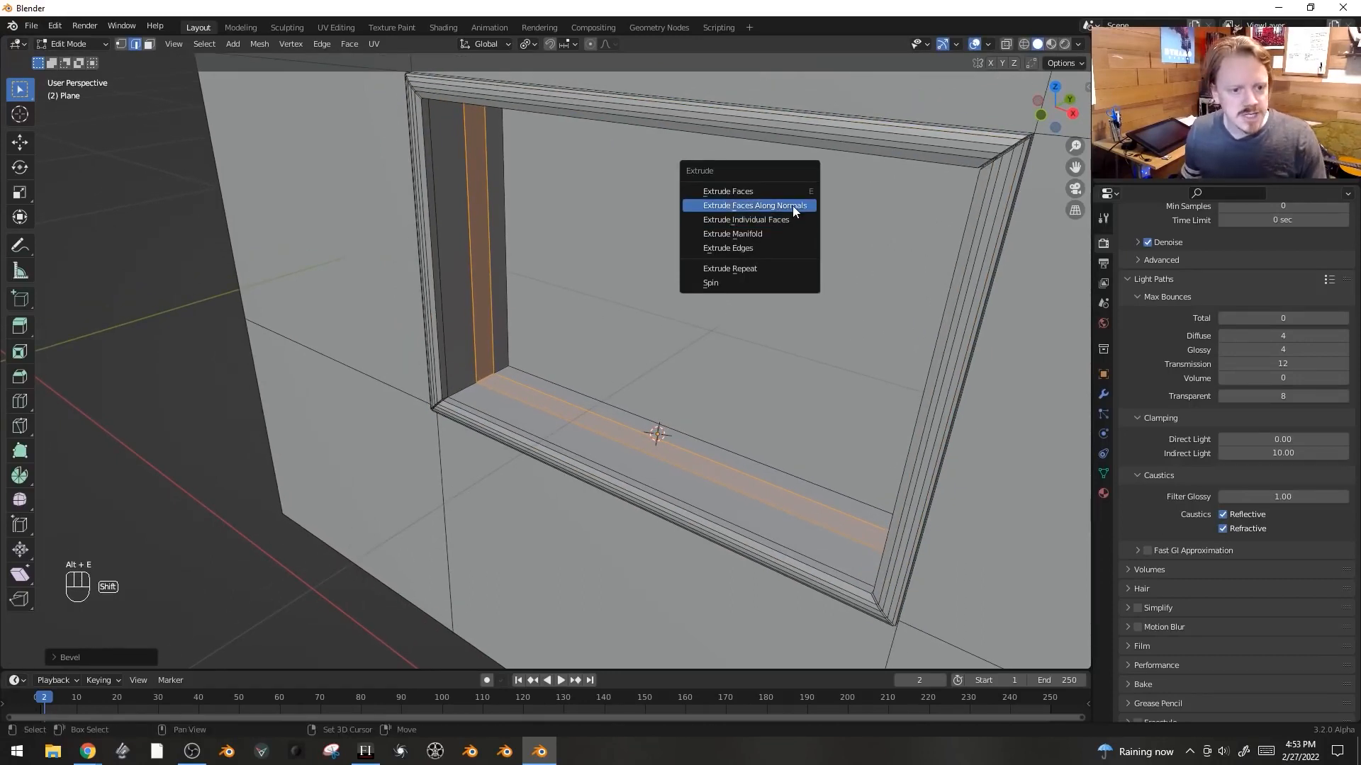
{"action": "left_click", "coordinate": [792, 205]}
{"action": "left_click", "coordinate": [795, 209]}
{"action": "key", "text": "i"}
{"action": "left_click", "coordinate": [798, 204]}
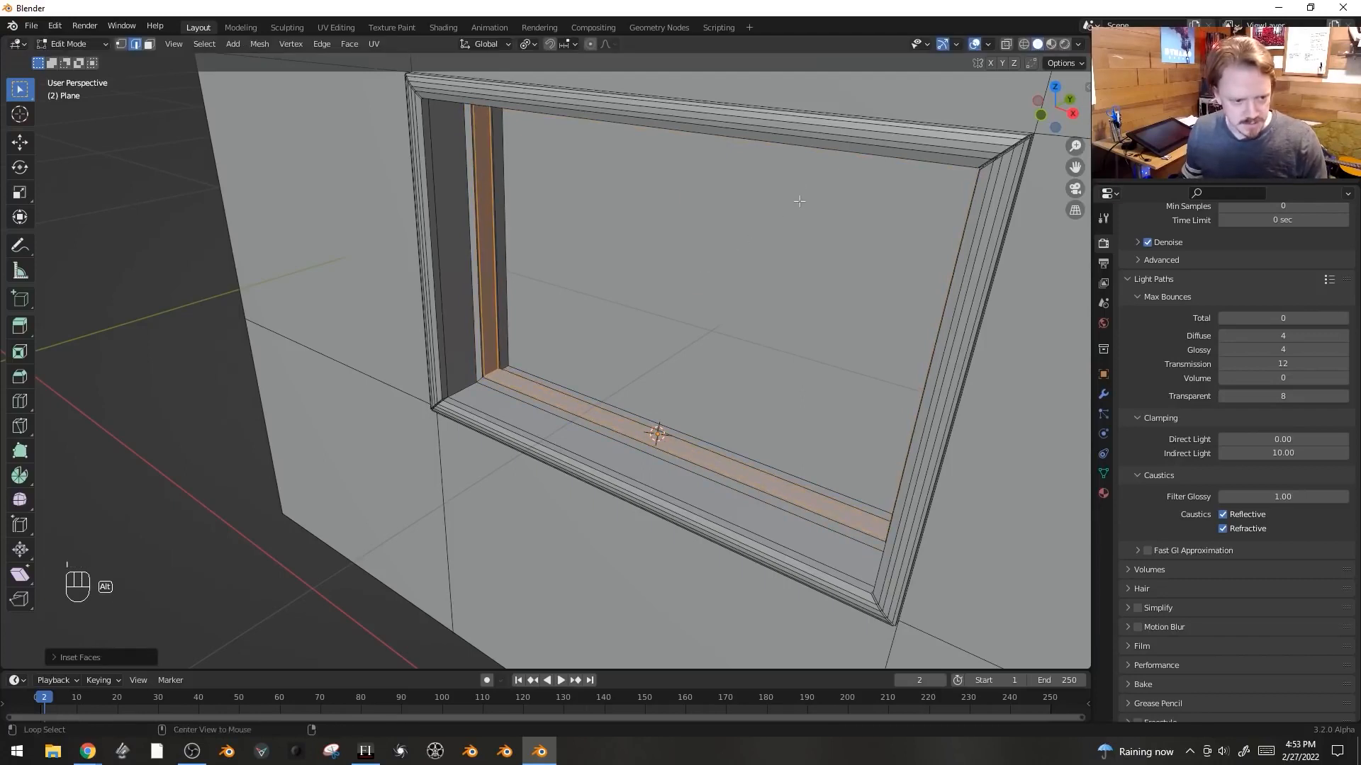
- Extrude the inset strip along its normals again to form a sliding track
{"action": "key", "text": "alt+e"}
{"action": "left_click", "coordinate": [798, 208]}
{"action": "left_click", "coordinate": [799, 212], "text": "shift"}
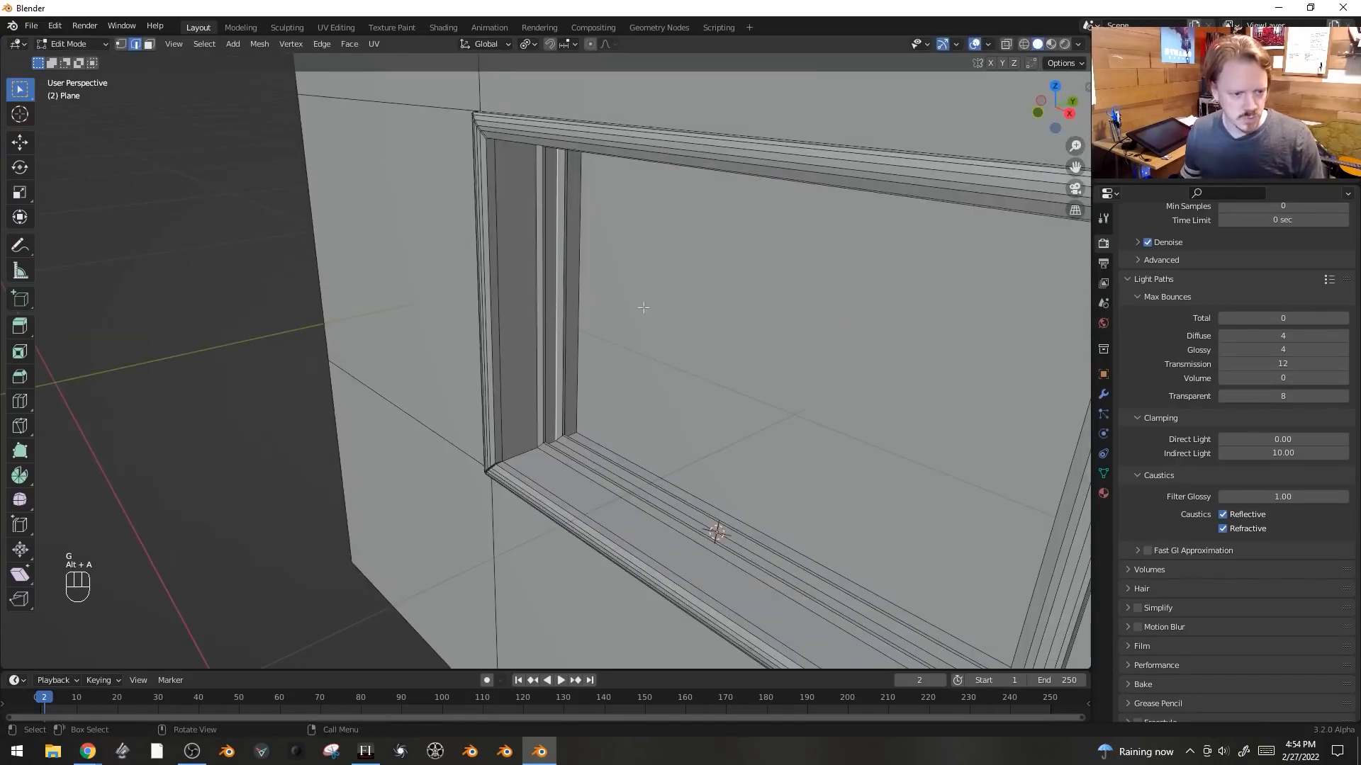
- Duplicate a side edge of the opening, move it along X to the middle, and extrude it into a pane face
{"action": "key", "text": "shift+d"}
{"action": "left_click", "coordinate": [665, 313]}
{"action": "key", "text": "e"}
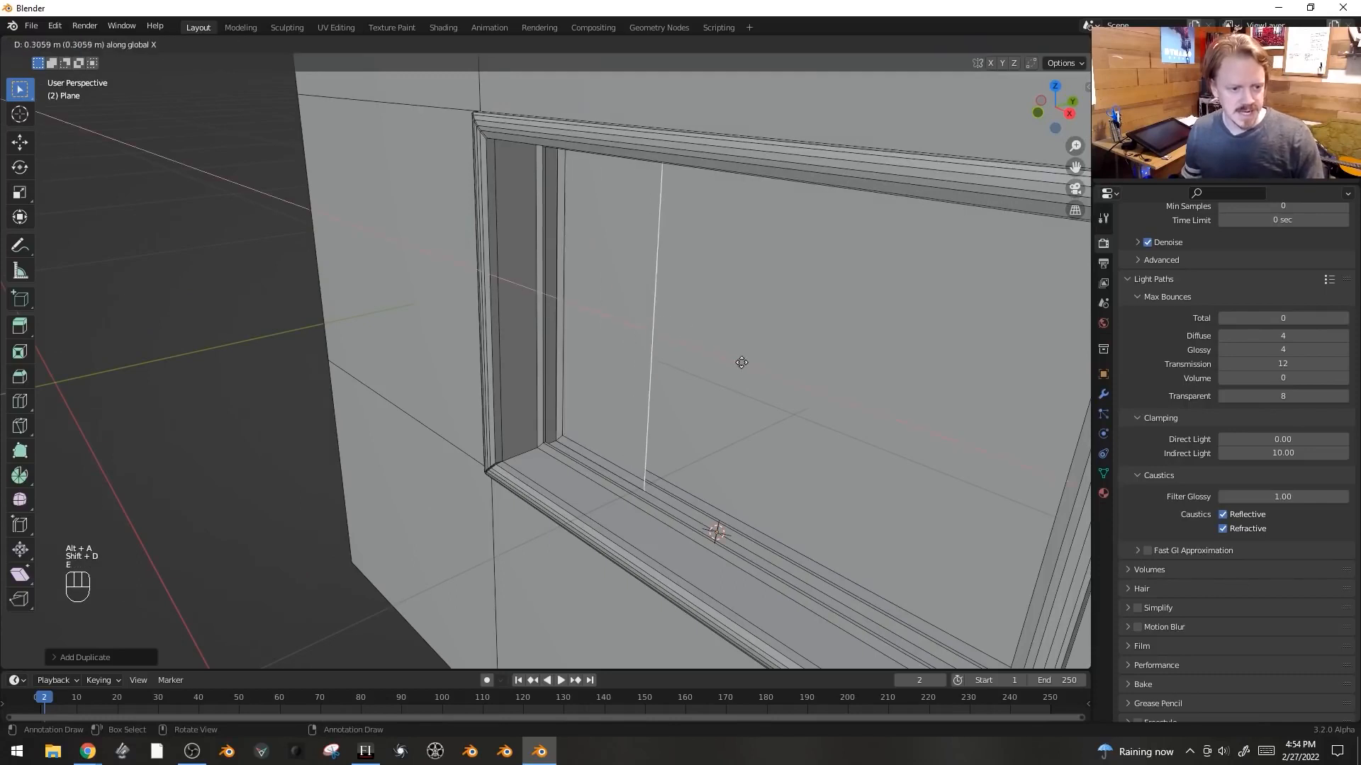
{"action": "left_click", "coordinate": [828, 399]}
- Select the whole pane face and inset it to create a sash border
{"action": "middle_click_drag", "start_coordinate": [798, 306], "coordinate": [729, 282]}
{"action": "key", "text": "a"}
{"action": "left_click", "coordinate": [679, 283]}
{"action": "key", "text": "ctrl+l"}
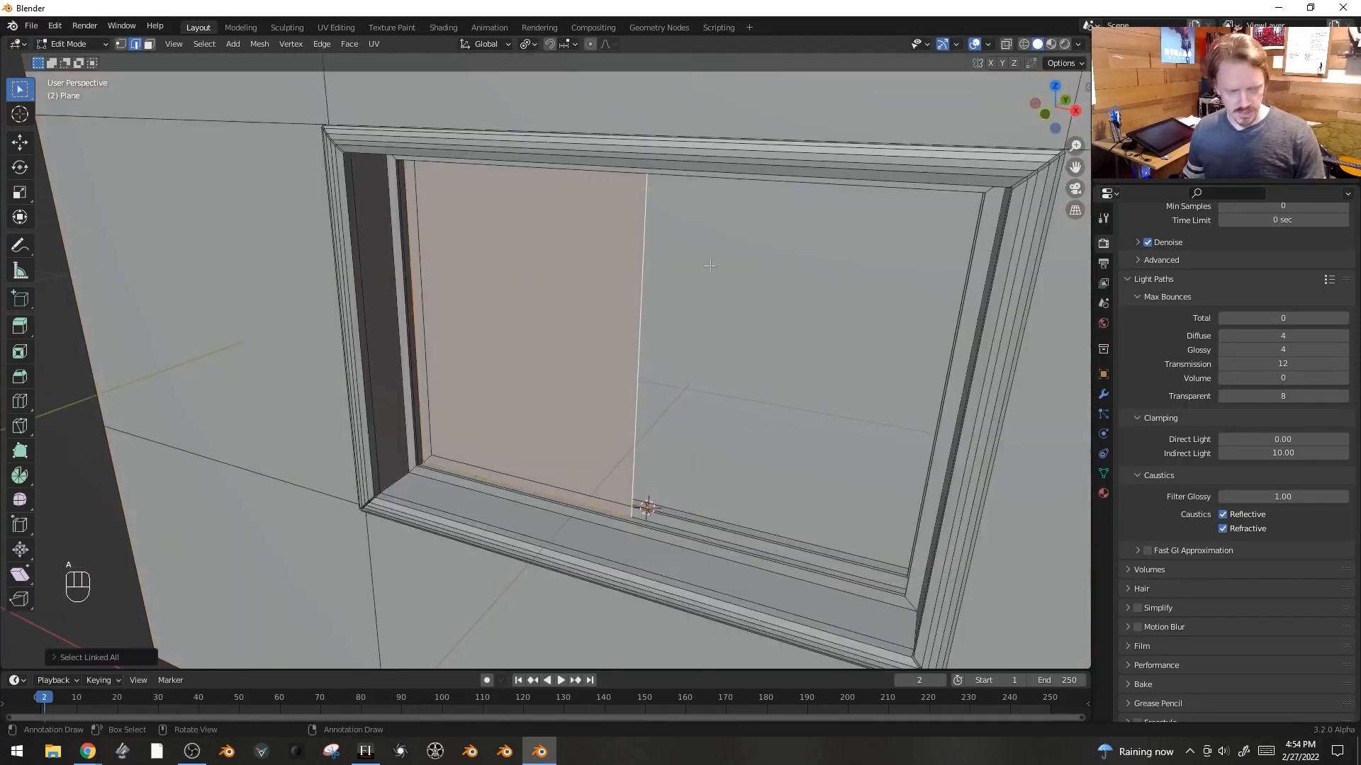
{"action": "key", "text": "i"}
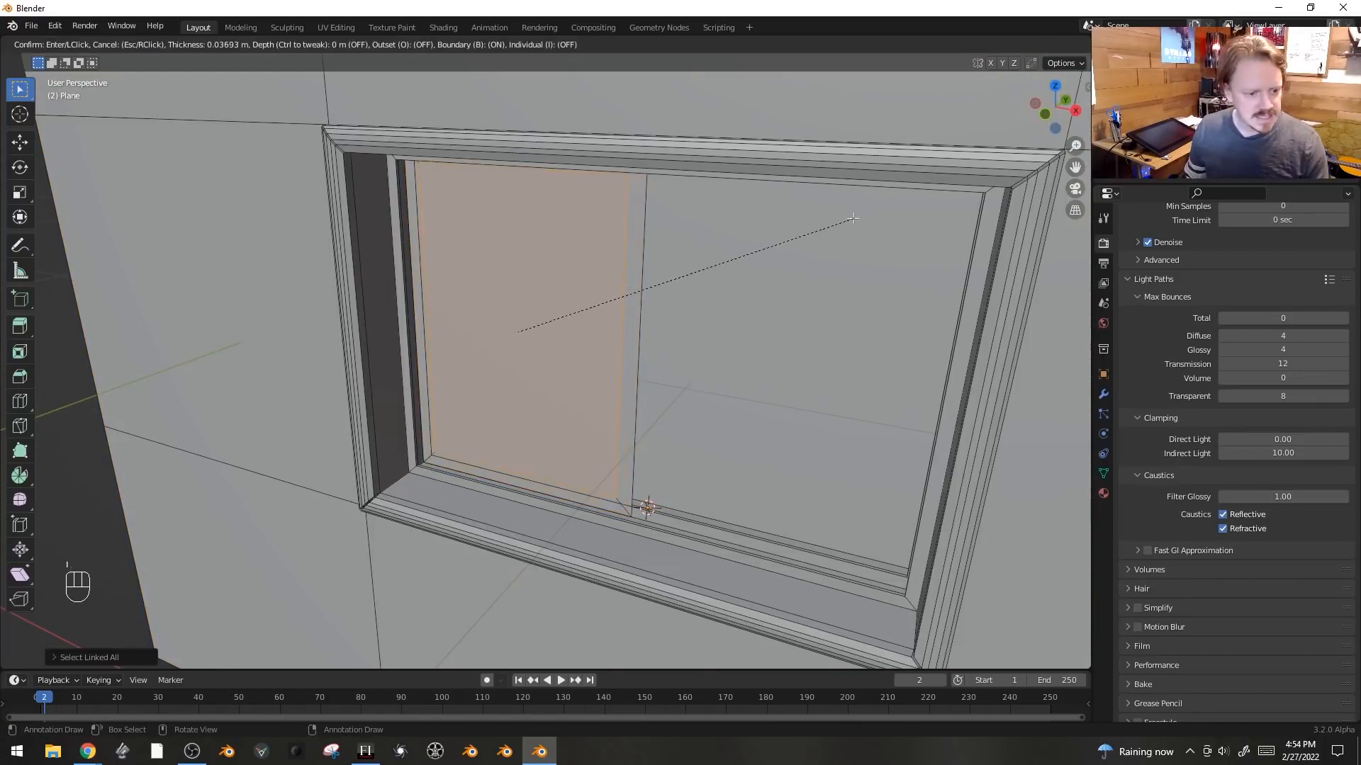
{"action": "left_click", "coordinate": [828, 245]}
- Scale the inner pane face and delete it, leaving an open sash frame
{"action": "middle_click_drag", "start_coordinate": [828, 244], "coordinate": [884, 168]}
{"action": "key", "text": "s"}
{"action": "left_click", "coordinate": [872, 168]}
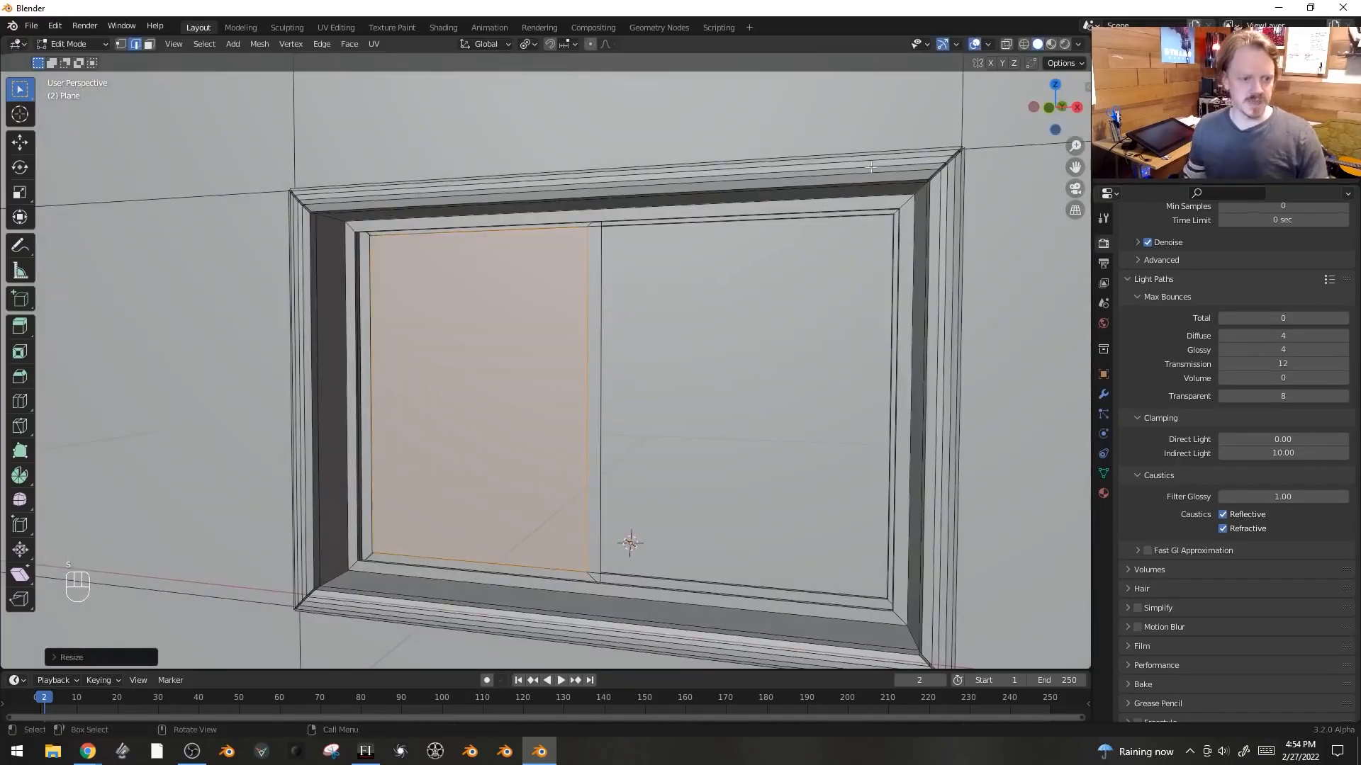
{"action": "middle_click_drag", "start_coordinate": [578, 151], "coordinate": [580, 216]}
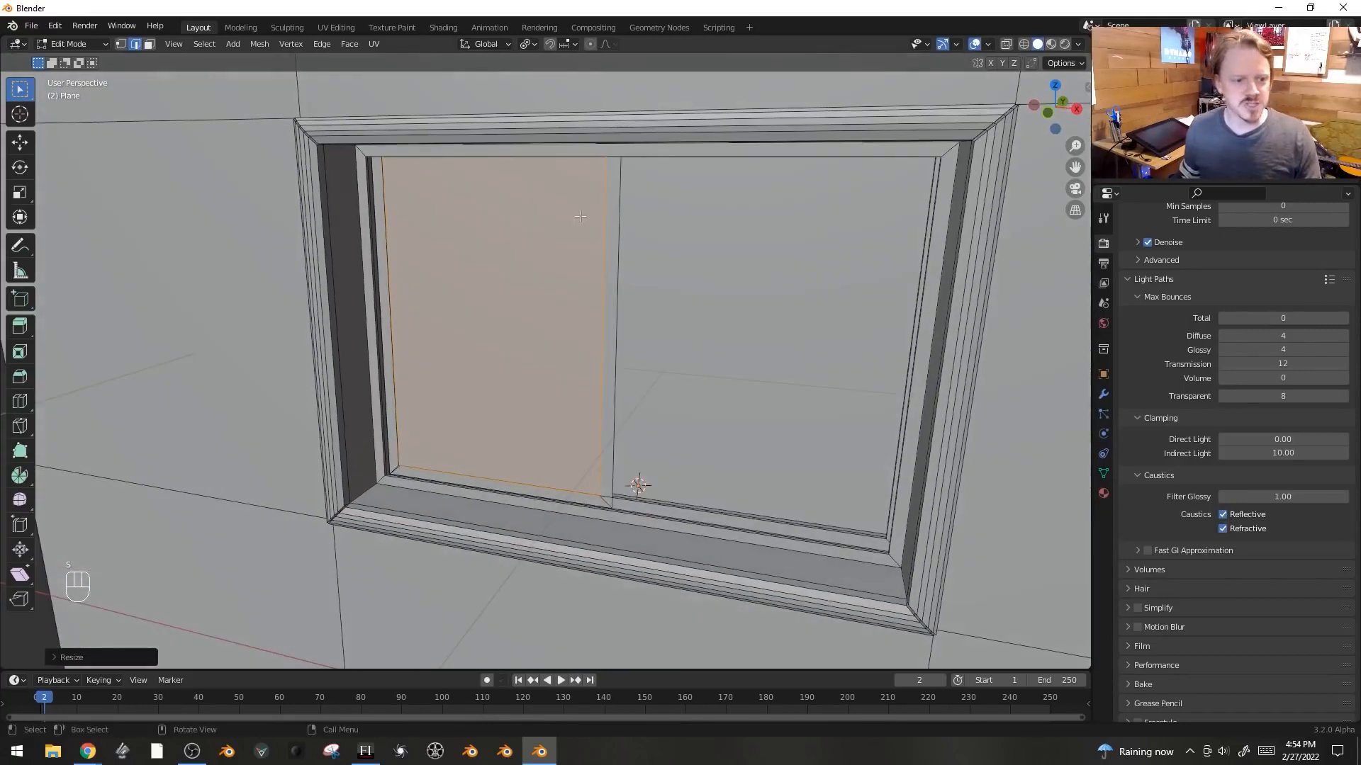
{"action": "key", "text": "x"}
{"action": "left_click", "coordinate": [582, 221]}
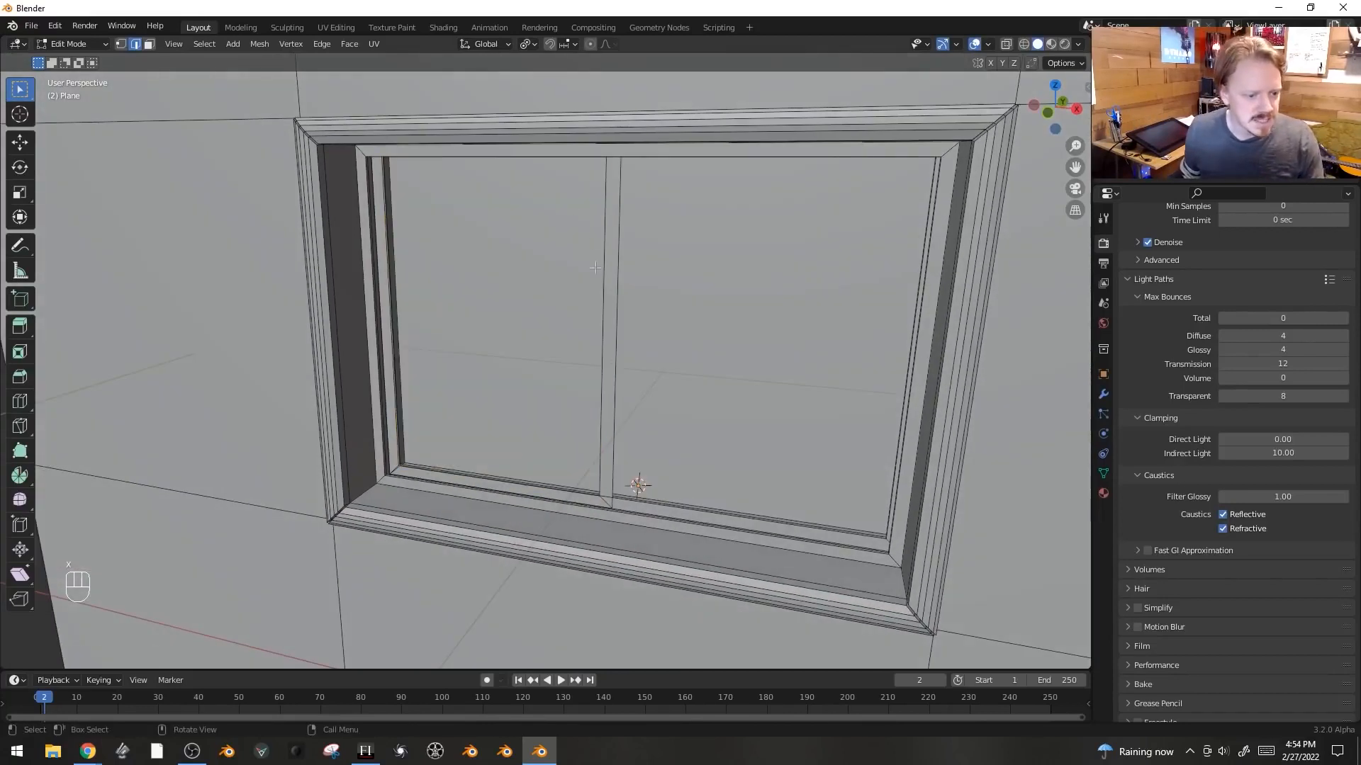
- Select the sash frame, extrude it for thickness and move it along the Y axis
{"action": "left_click", "coordinate": [611, 305]}
{"action": "key", "text": "ctrl+l"}
{"action": "middle_click_drag", "start_coordinate": [611, 305], "coordinate": [538, 331]}
{"action": "key", "text": "e"}
{"action": "left_click", "coordinate": [548, 324], "text": "shift"}
{"action": "key", "text": "ctrl+l"}
{"action": "key", "text": "g"}
{"action": "key", "text": "y"}
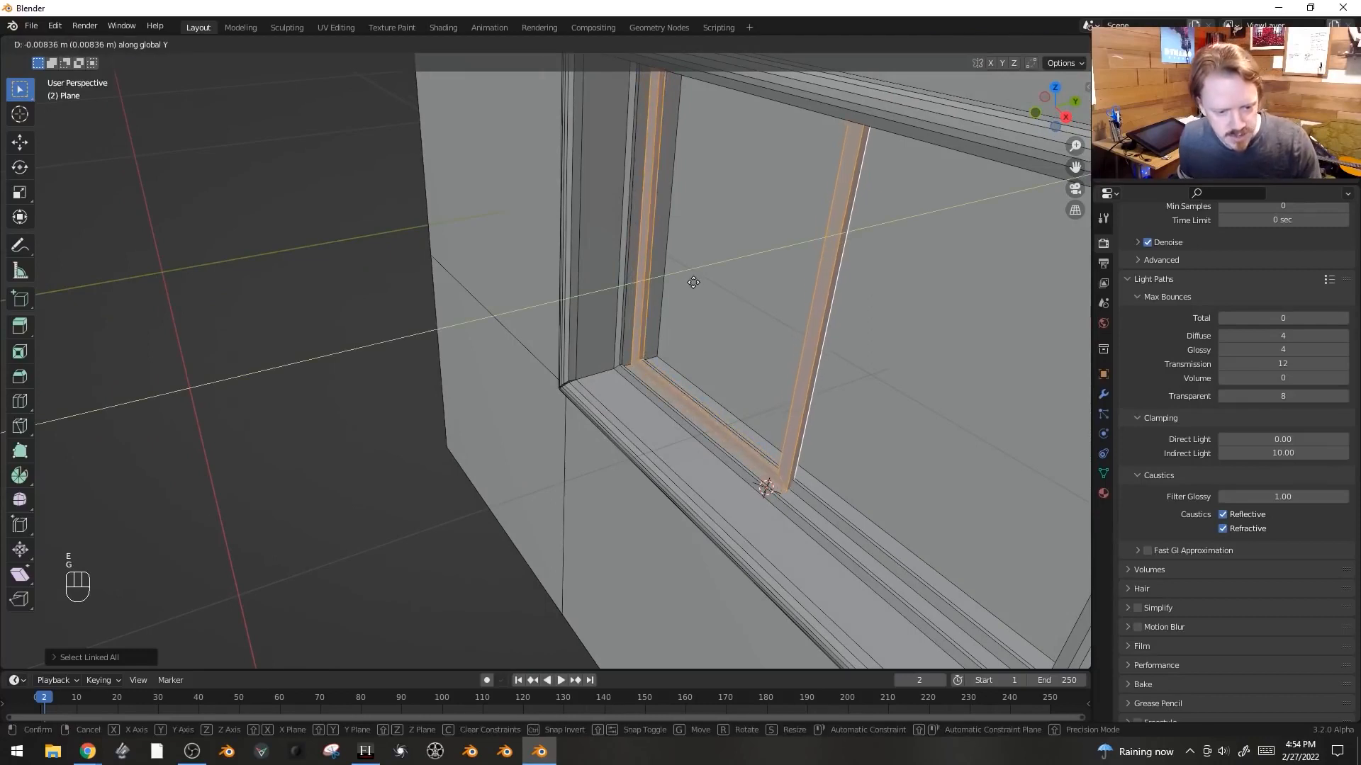
{"action": "left_click", "coordinate": [691, 283]}
{"action": "middle_click_drag", "start_coordinate": [690, 283], "coordinate": [582, 181]}
- Add a loop cut along the sill, bevel it, and extrude the strip along normals into a second track
{"action": "key", "text": "ctrl+r"}
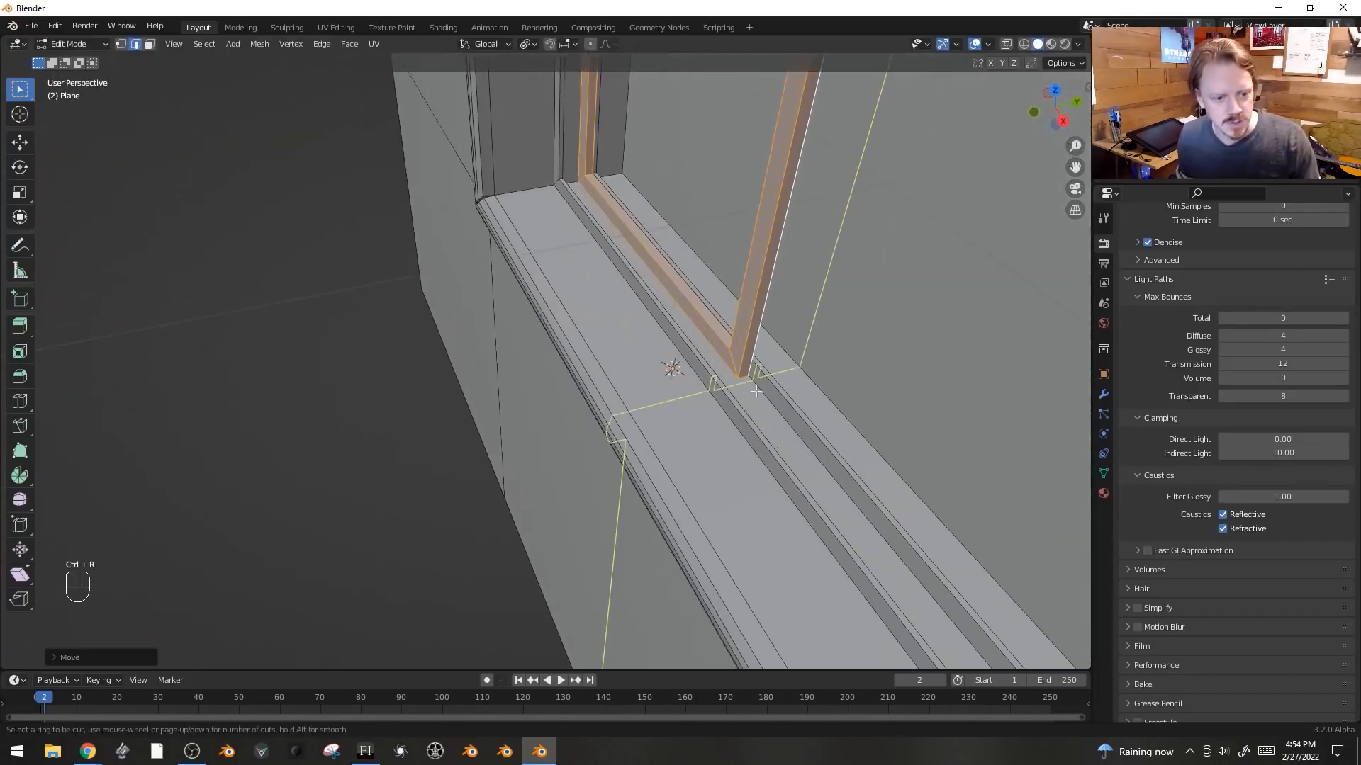
{"action": "key", "text": "ctrl+r"}
{"action": "left_click", "coordinate": [577, 183]}
{"action": "right_click", "coordinate": [578, 183]}
{"action": "key", "text": "ctrl+b"}
{"action": "left_click", "coordinate": [922, 276]}
{"action": "key", "text": "alt+e"}
{"action": "left_click", "coordinate": [929, 282]}
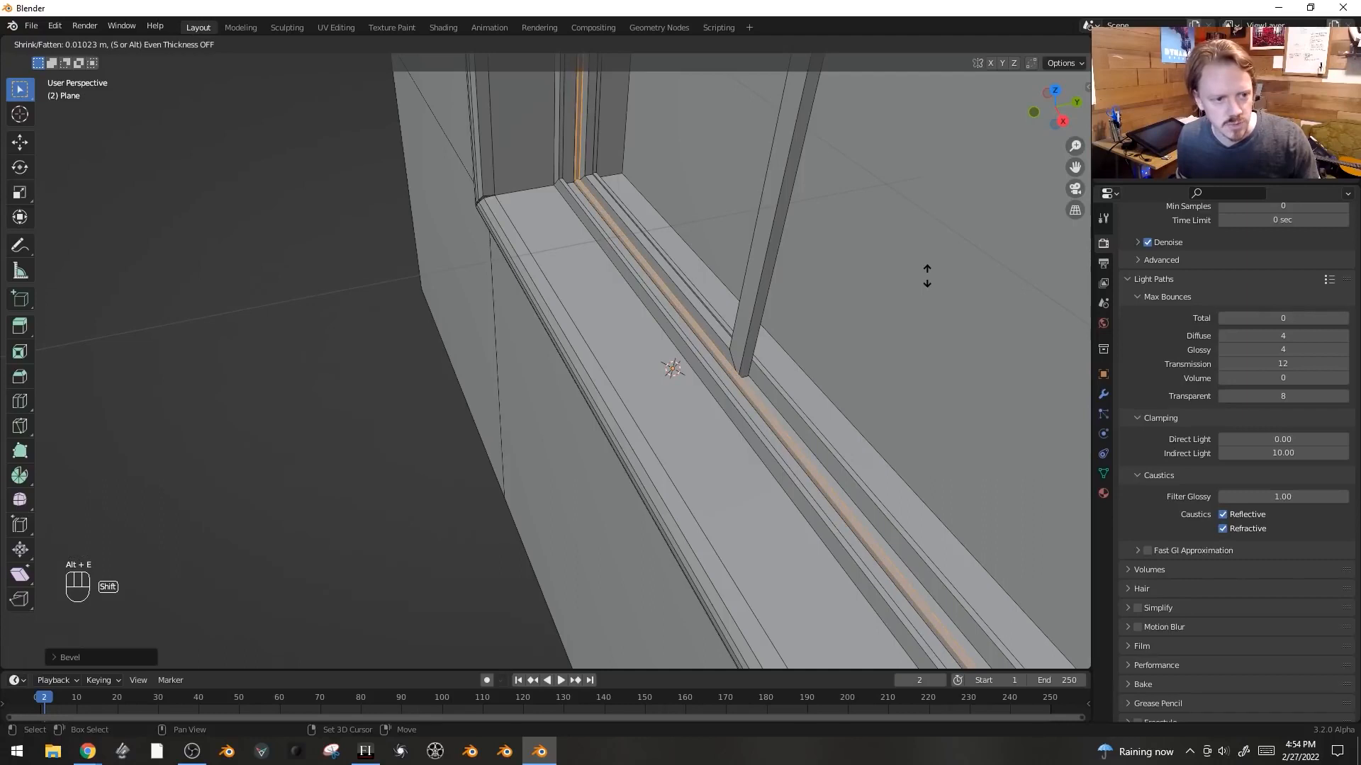
{"action": "left_click", "coordinate": [926, 276]}
- Select the linked sash geometry and scale it
{"action": "key", "text": "ctrl+l"}
{"action": "middle_click_drag", "start_coordinate": [926, 276], "coordinate": [801, 237]}
{"action": "middle_click_drag", "start_coordinate": [751, 262], "coordinate": [659, 237], "text": "shift"}
{"action": "scroll", "coordinate": [794, 290], "scroll_direction": "down", "scroll_amount": 2}
{"action": "key", "text": "s"}
{"action": "left_click", "coordinate": [675, 236]}
- Duplicate the sash frame and place the copy in the right half of the window
{"action": "key", "text": "g"}
{"action": "right_click", "coordinate": [675, 237]}
{"action": "key", "text": "shift+d"}
{"action": "left_click", "coordinate": [912, 270]}
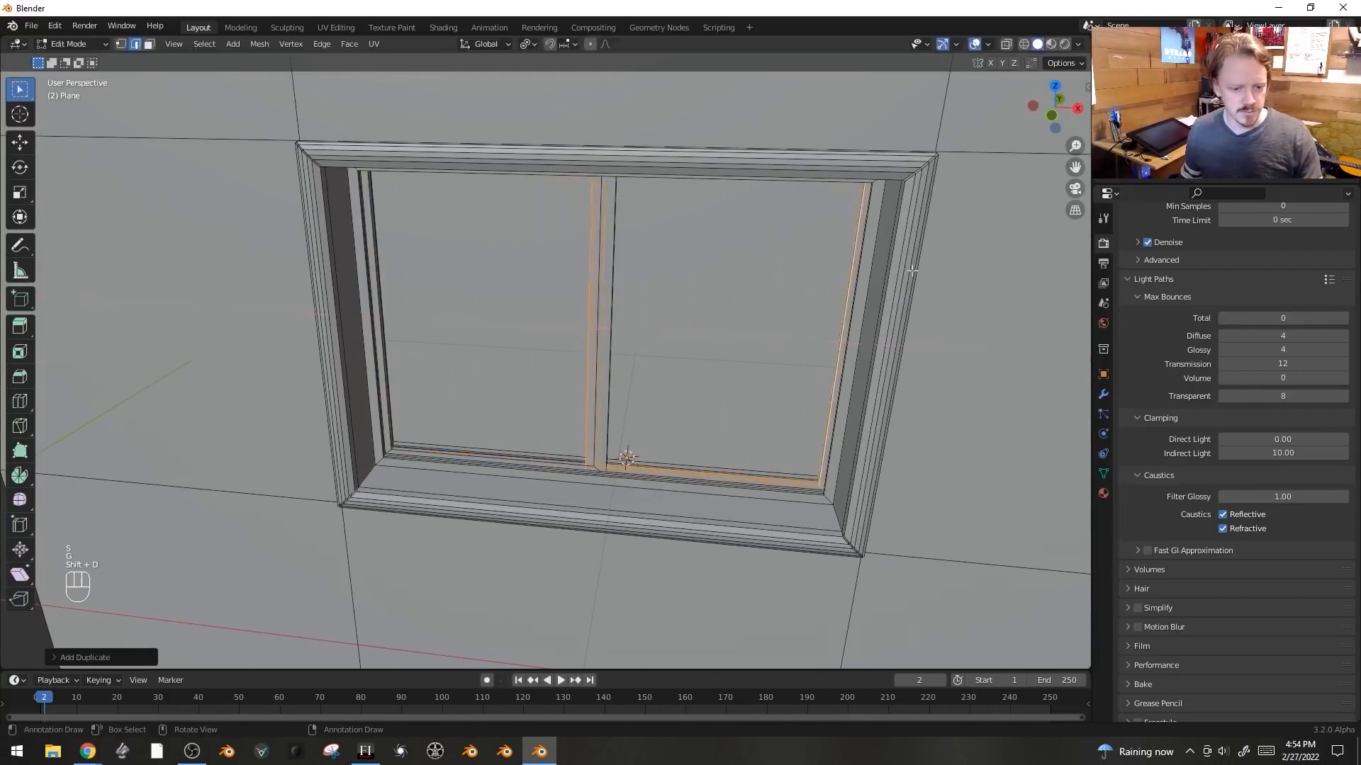
- Select the middle sash geometry and move it along the Y axis
{"action": "middle_click_drag", "start_coordinate": [646, 260], "coordinate": [725, 316]}
{"action": "scroll", "coordinate": [726, 316], "scroll_direction": "up", "scroll_amount": 2}
{"action": "key", "text": "g"}
{"action": "key", "text": "y"}
{"action": "left_click", "coordinate": [490, 292]}
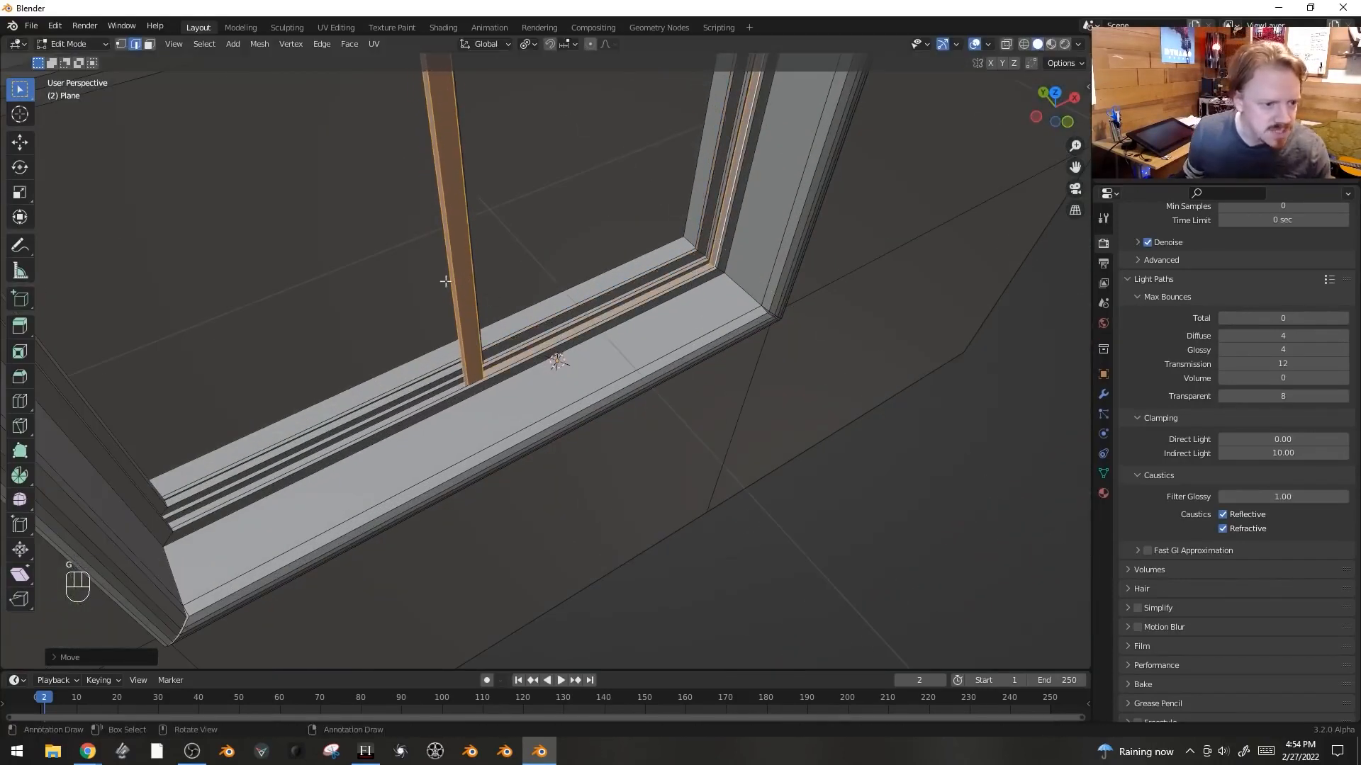
- Add a loop cut across the vertical sash stile and bevel it into a narrow face strip
{"action": "key", "text": "3"}
{"action": "left_click", "coordinate": [514, 289]}
{"action": "middle_click_drag", "start_coordinate": [535, 332], "coordinate": [539, 266]}
{"action": "key", "text": "ctrl+r"}
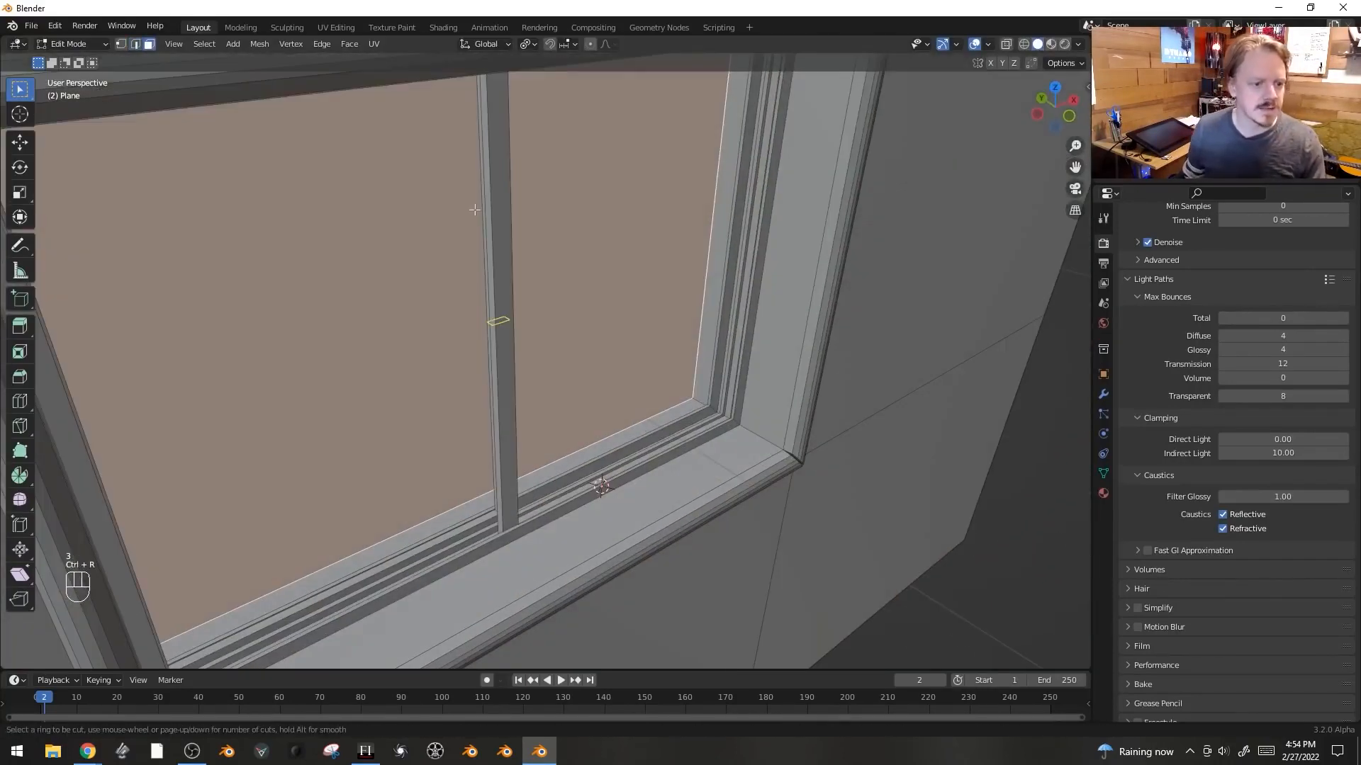
{"action": "key", "text": "alt+z"}
{"action": "key", "text": "alt+z"}
{"action": "key", "text": "ctrl+r"}
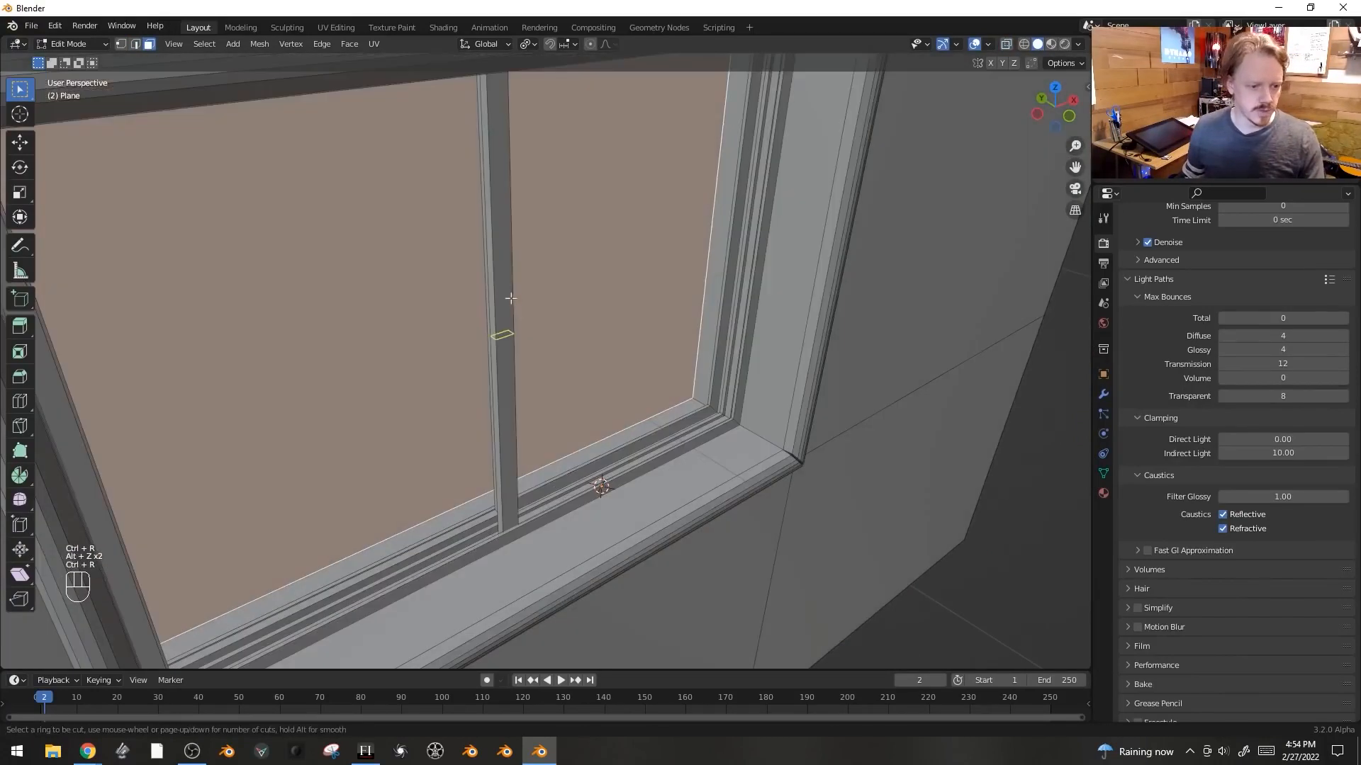
{"action": "left_click", "coordinate": [514, 300]}
{"action": "left_click", "coordinate": [514, 299]}
{"action": "key", "text": "ctrl+b"}
{"action": "left_click", "coordinate": [484, 150]}
{"action": "key", "text": "3"}
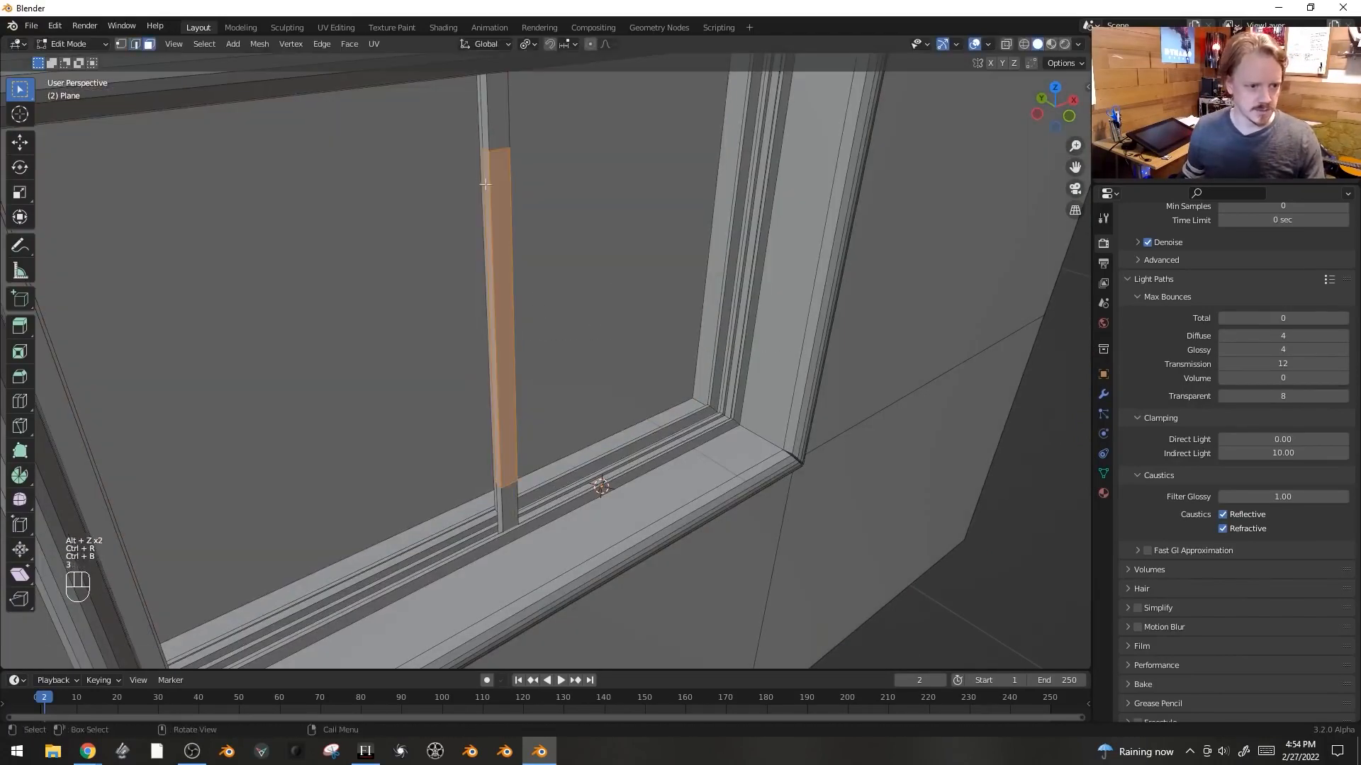
- Add another loop cut, select the strip's face and extrude it outward several times to form a handle
{"action": "key", "text": "ctrl+r"}
{"action": "left_click", "coordinate": [485, 149]}
{"action": "left_click", "coordinate": [486, 149]}
{"action": "key", "text": "3"}
{"action": "left_click", "coordinate": [487, 160]}
{"action": "key", "text": "e"}
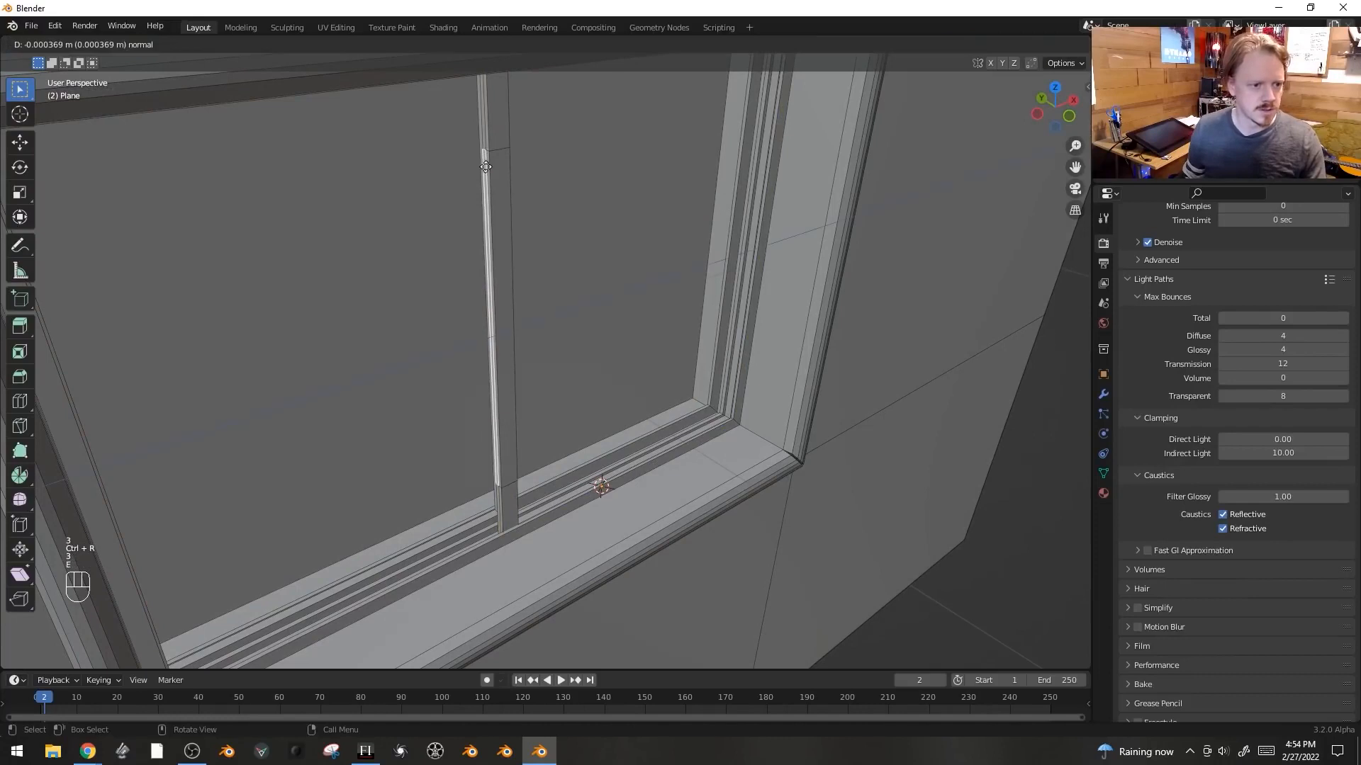
{"action": "left_click", "coordinate": [475, 169]}
{"action": "key", "text": "e"}
{"action": "left_click", "coordinate": [469, 171]}
{"action": "left_click", "coordinate": [477, 183]}
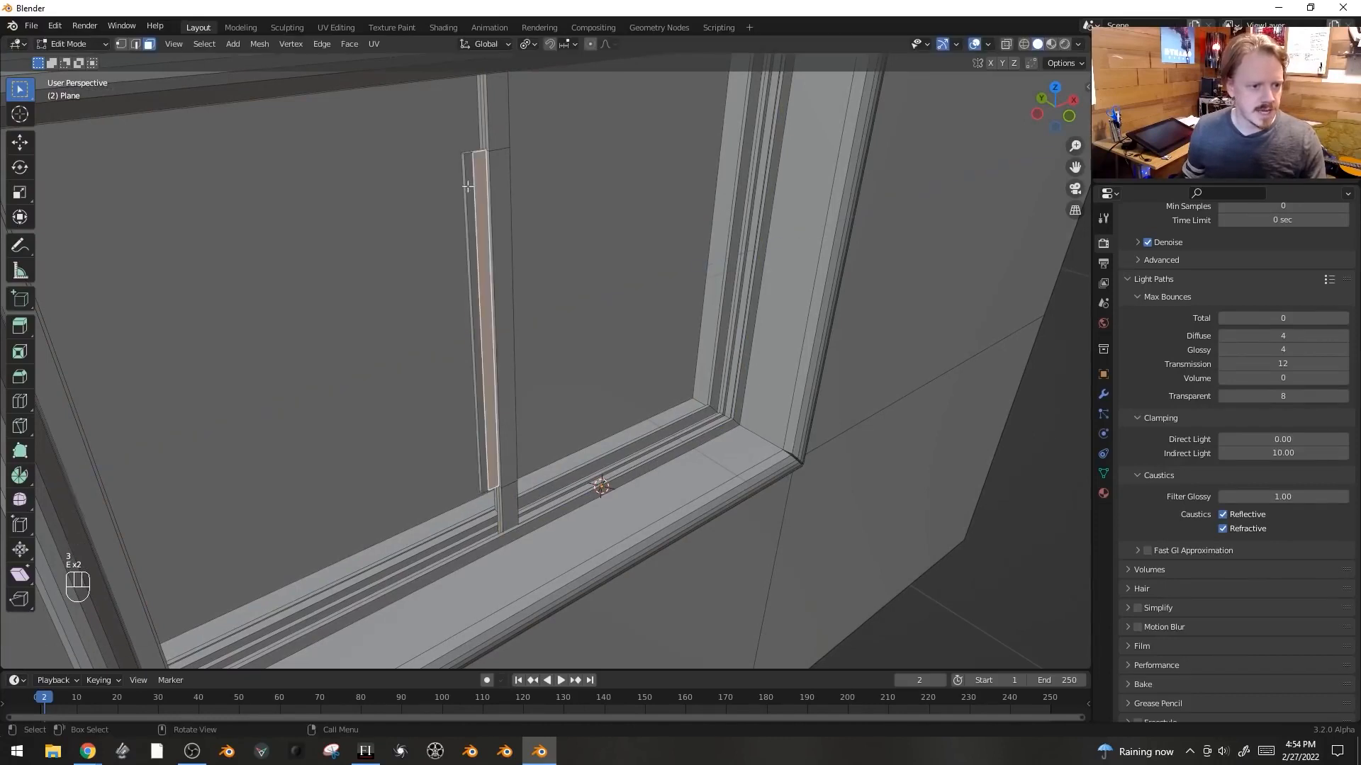
{"action": "key", "text": "e"}
{"action": "left_click", "coordinate": [474, 189]}
- Duplicate the inner edge loop of the right sash and fill it with a face for the glass pane
{"action": "key", "text": "Tab"}
{"action": "scroll", "coordinate": [713, 302], "scroll_direction": "down", "scroll_amount": 2}
{"action": "key", "text": "alt+a"}
{"action": "middle_click_drag", "start_coordinate": [768, 329], "coordinate": [733, 337]}
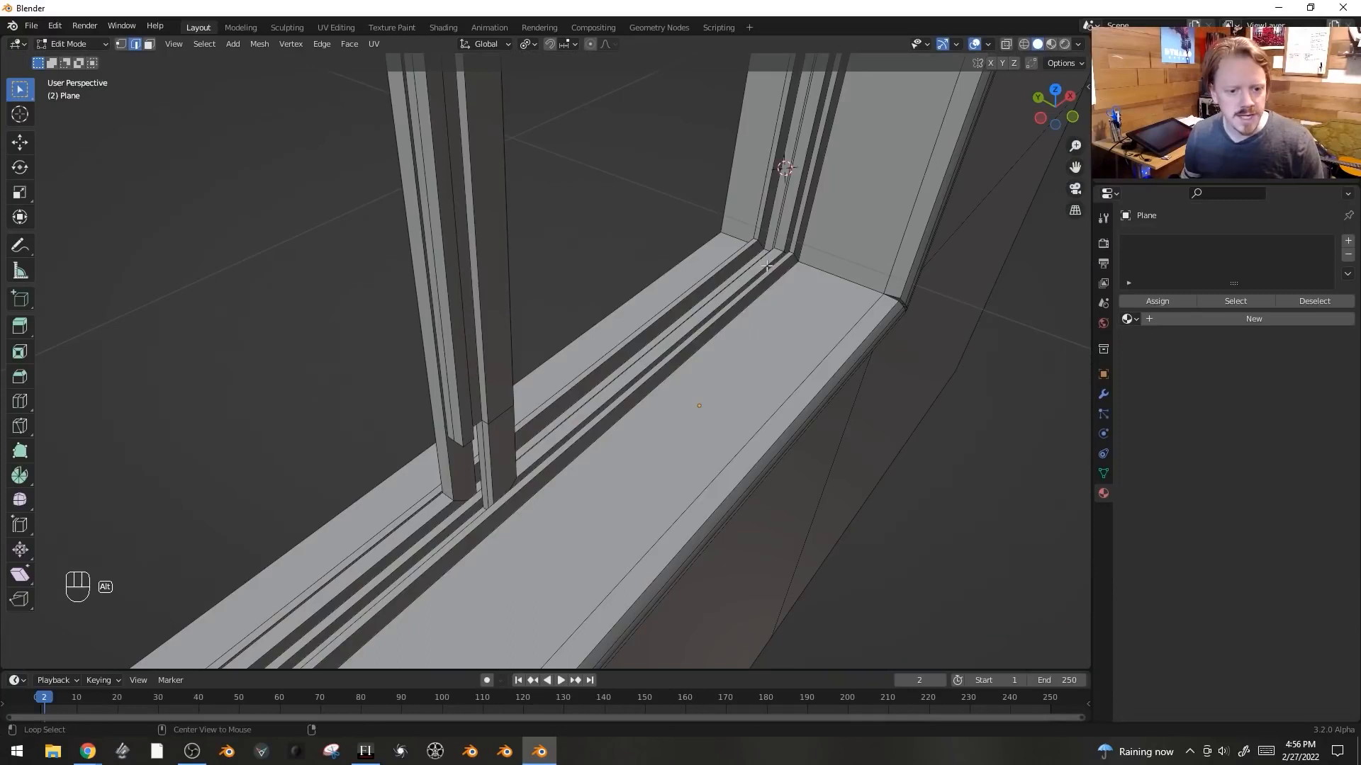
{"action": "left_click", "coordinate": [767, 266], "text": "alt"}
{"action": "middle_click_drag", "start_coordinate": [766, 266], "coordinate": [716, 241]}
{"action": "key", "text": "shift+d"}
{"action": "right_click", "coordinate": [808, 233]}
{"action": "middle_click_drag", "start_coordinate": [814, 230], "coordinate": [720, 294]}
{"action": "key", "text": "g"}
{"action": "left_click", "coordinate": [740, 297]}
{"action": "key", "text": "f"}
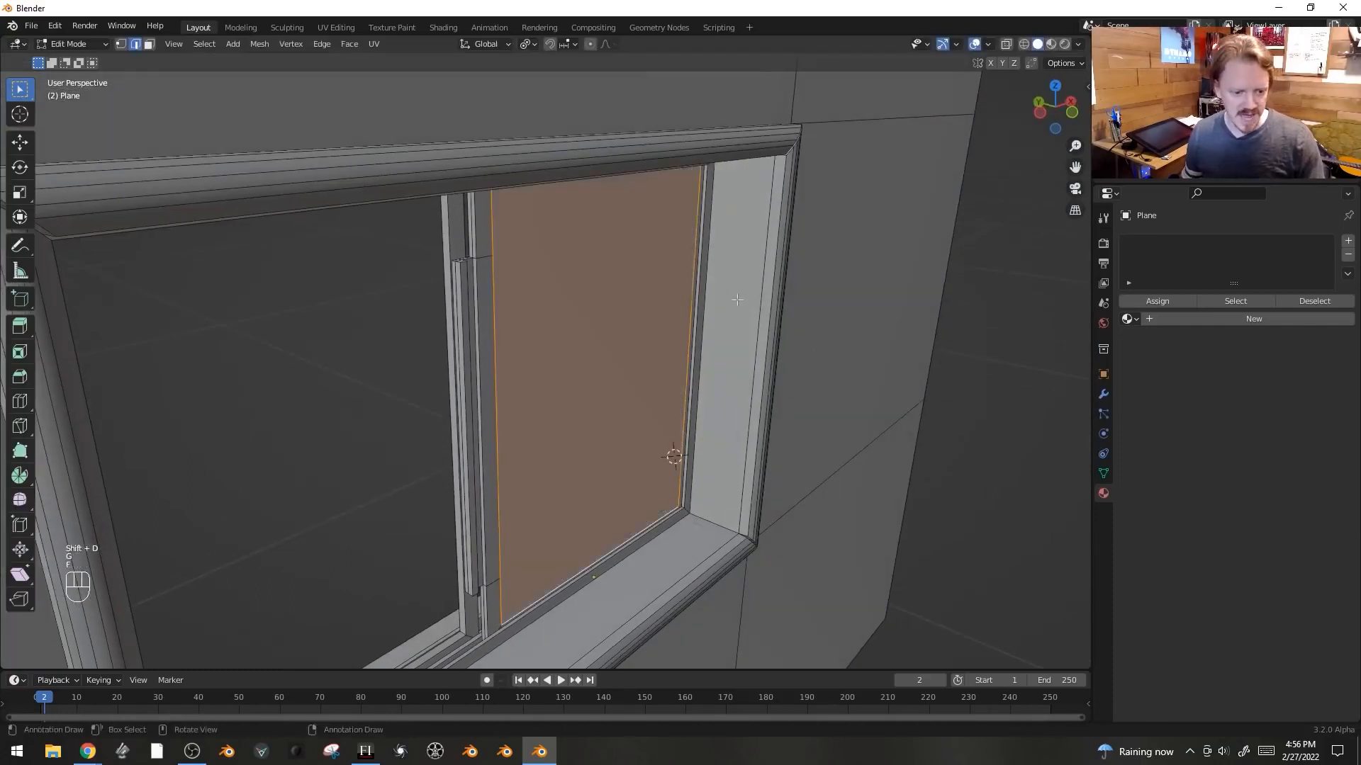
- Scale the glass face and move it into position inside the sash
{"action": "key", "text": "s"}
{"action": "left_click", "coordinate": [757, 290]}
{"action": "middle_click_drag", "start_coordinate": [757, 291], "coordinate": [780, 326]}
{"action": "scroll", "coordinate": [772, 328], "scroll_direction": "up", "scroll_amount": 3}
{"action": "key", "text": "g"}
{"action": "left_click", "coordinate": [786, 326], "text": "shift"}
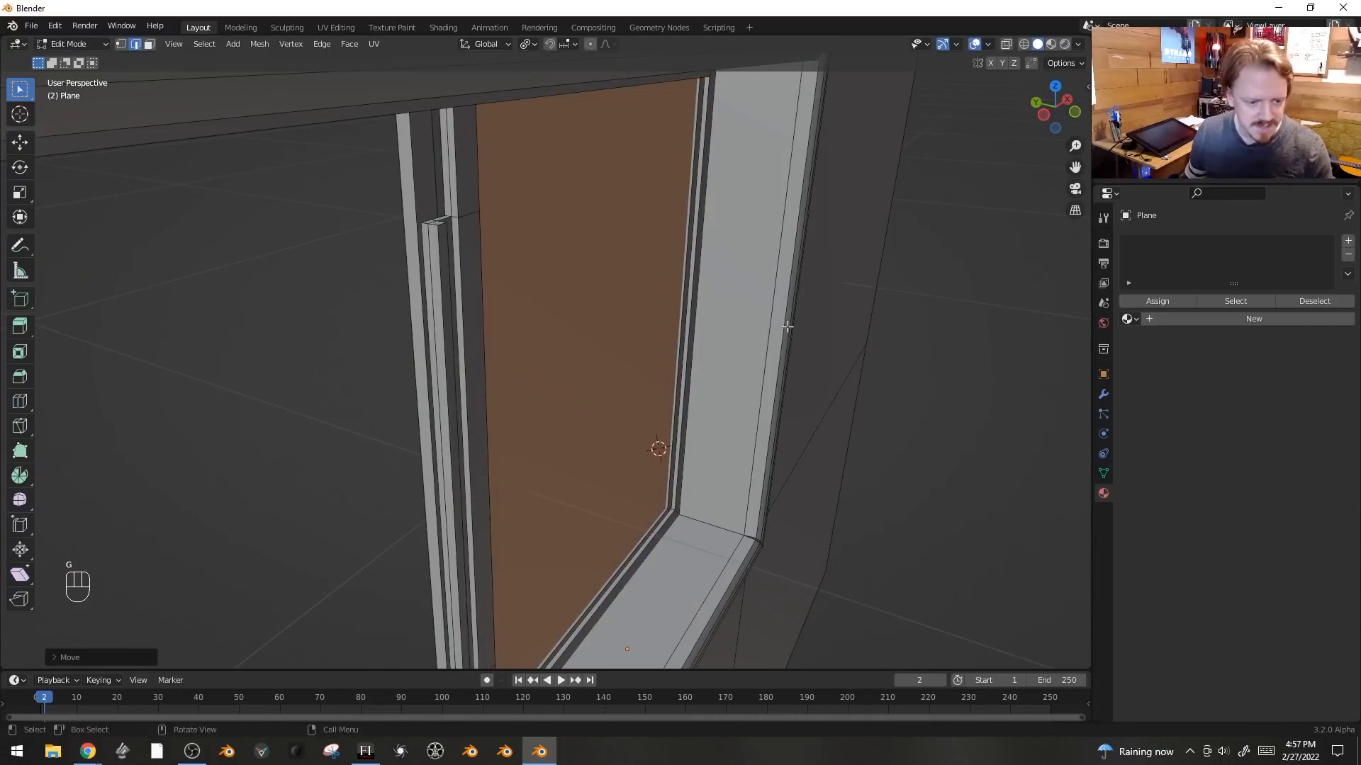
- Extrude the glass pane for thickness and recalculate its normals
{"action": "key", "text": "e"}
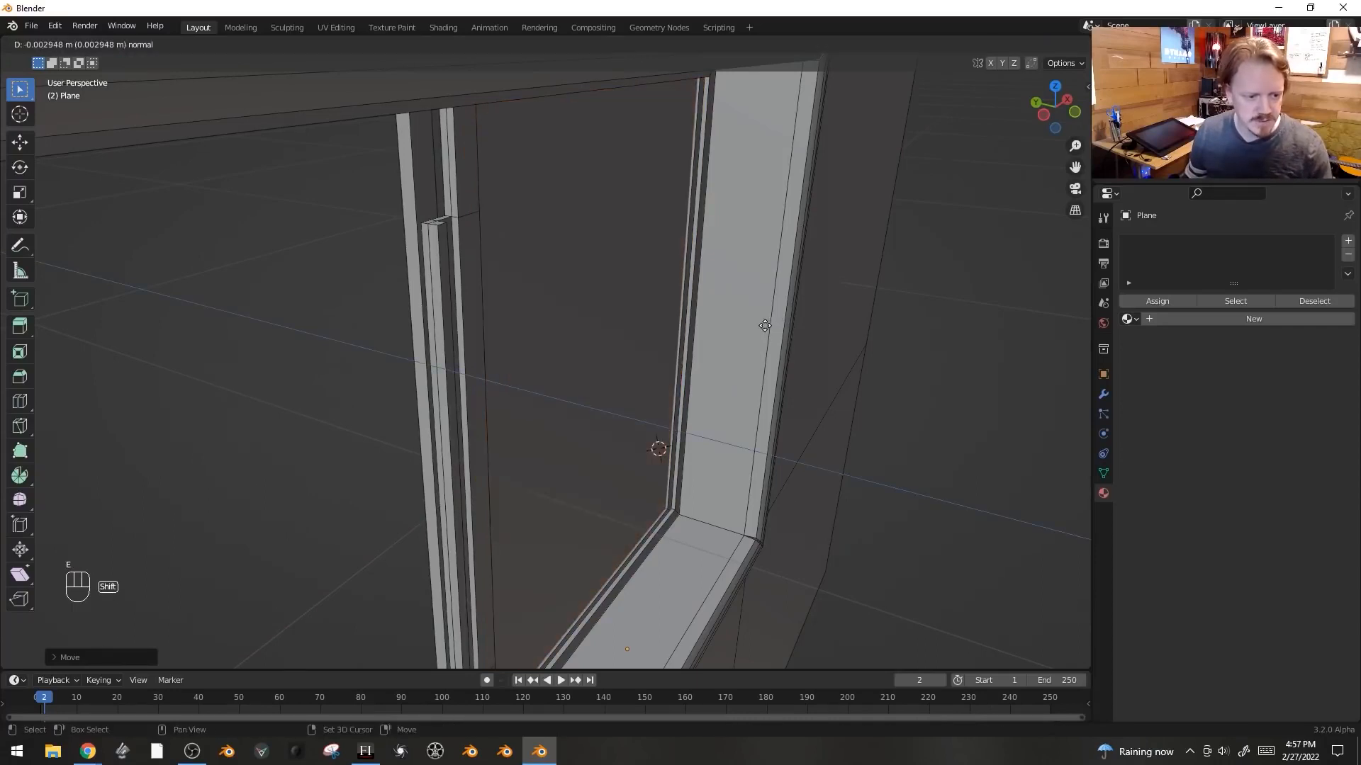
{"action": "left_click", "coordinate": [765, 325], "text": "shift"}
{"action": "key", "text": "ctrl+l"}
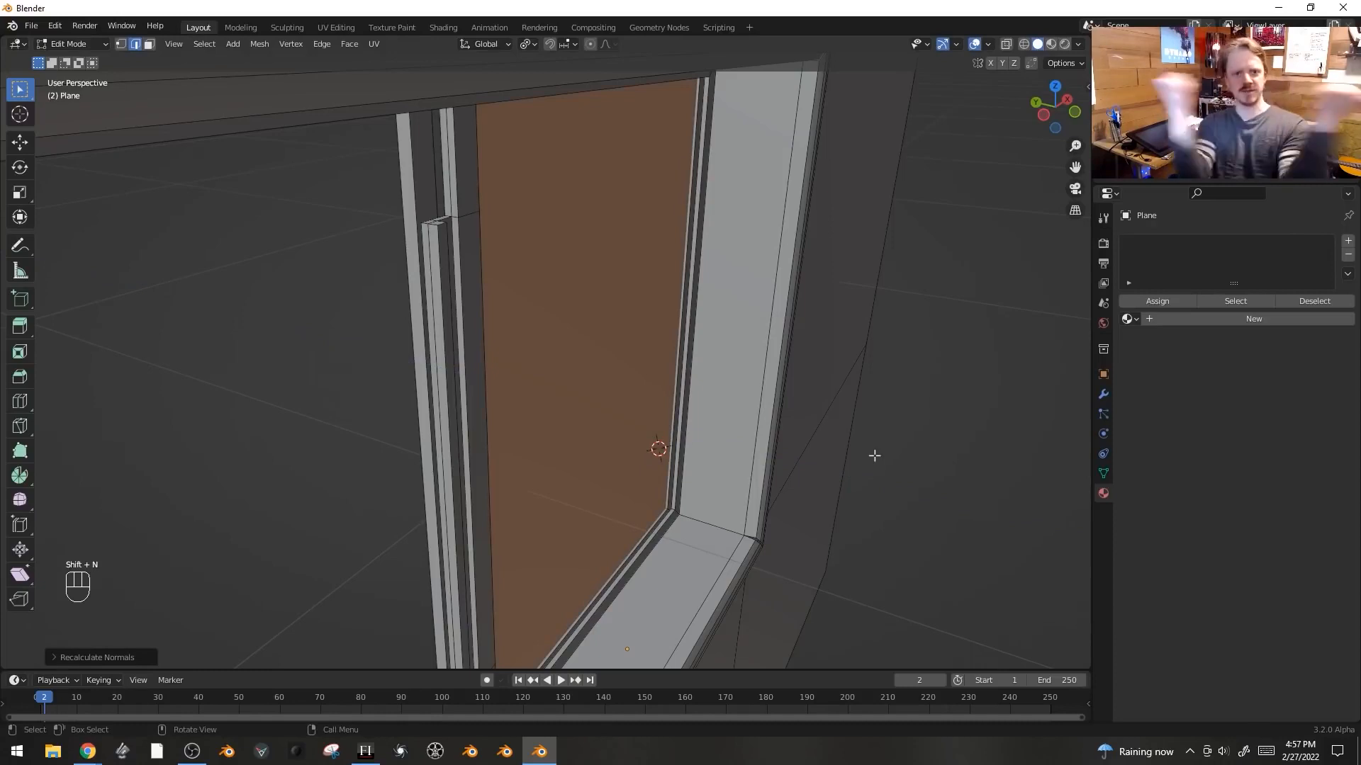
{"action": "scroll", "coordinate": [720, 407], "scroll_direction": "down", "scroll_amount": 3}
{"action": "middle_click_drag", "start_coordinate": [720, 406], "coordinate": [651, 411]}
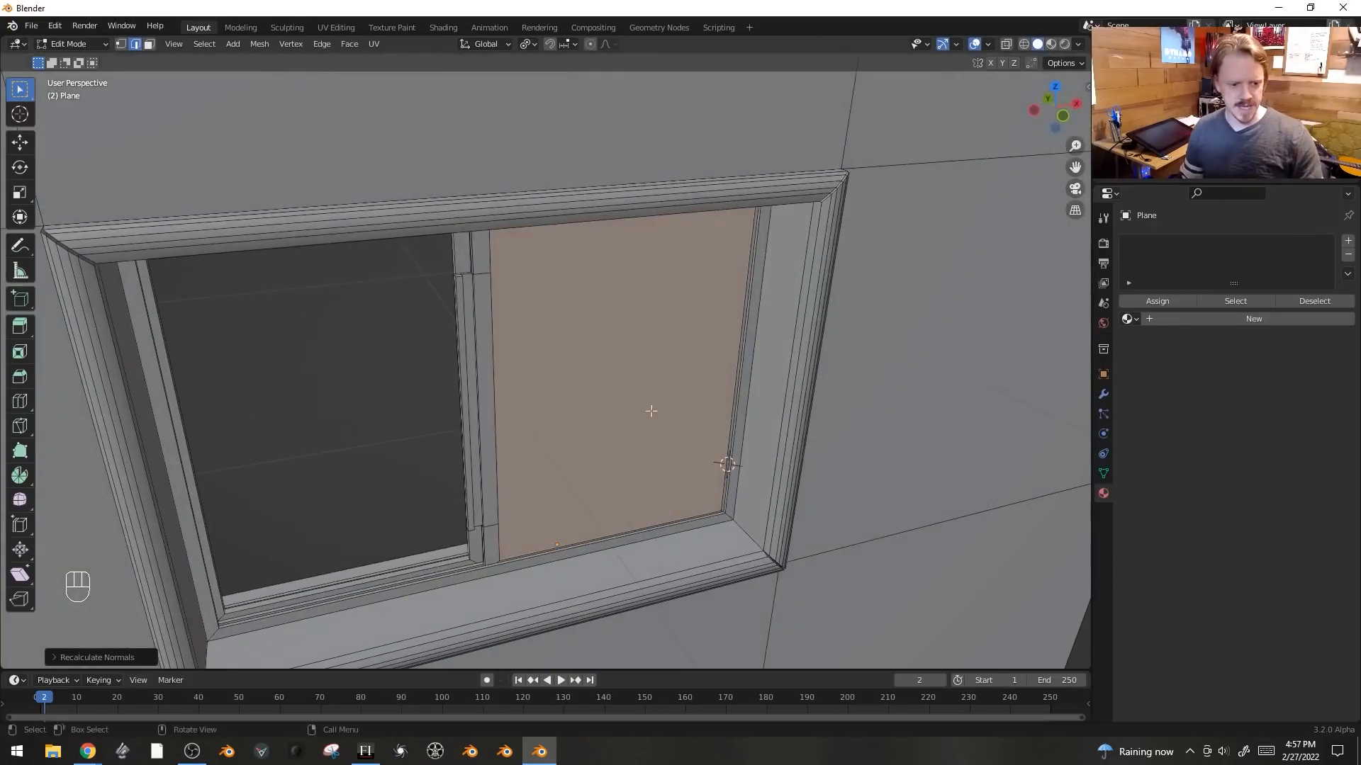
- Add a second material slot with a new material named gLASS using a Glass BSDF surface
{"action": "key", "text": "Tab"}
{"action": "left_click", "coordinate": [1262, 300]}
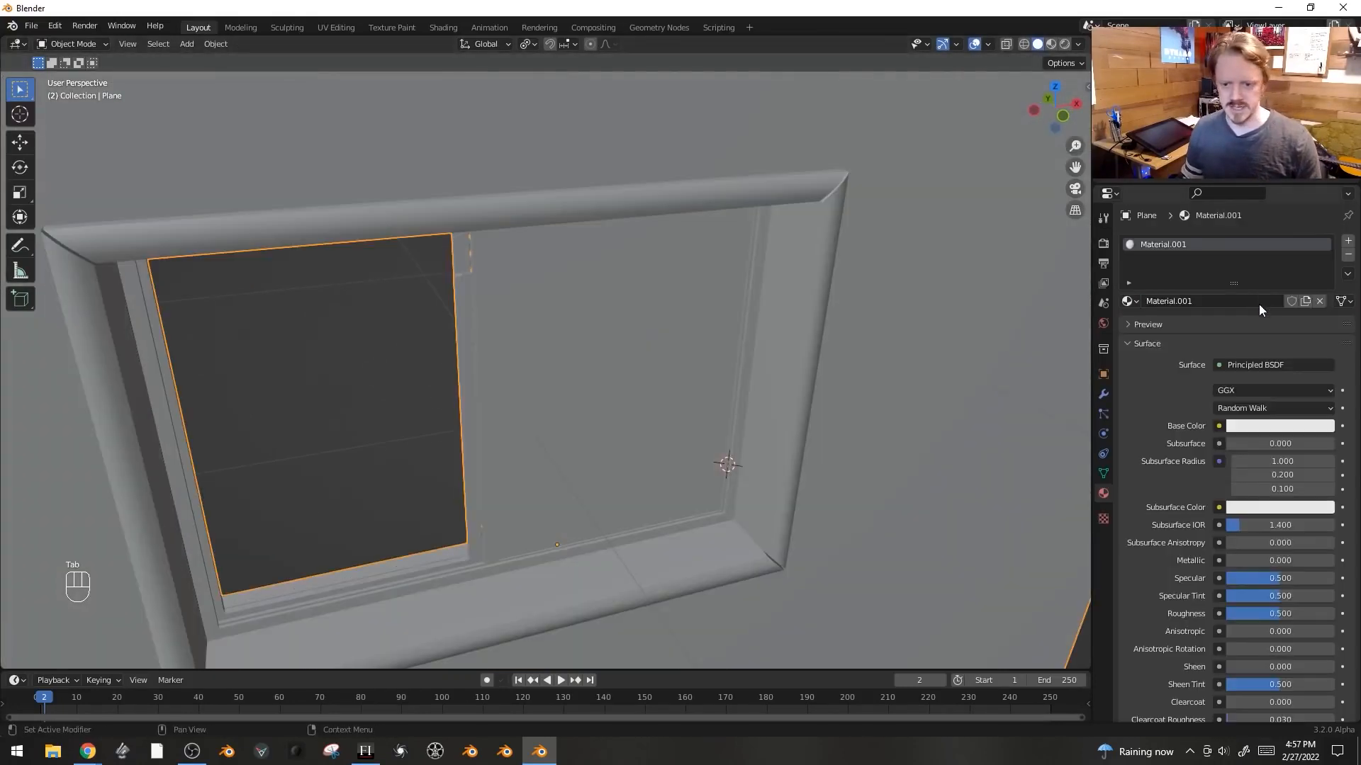
{"action": "left_click", "coordinate": [1348, 244]}
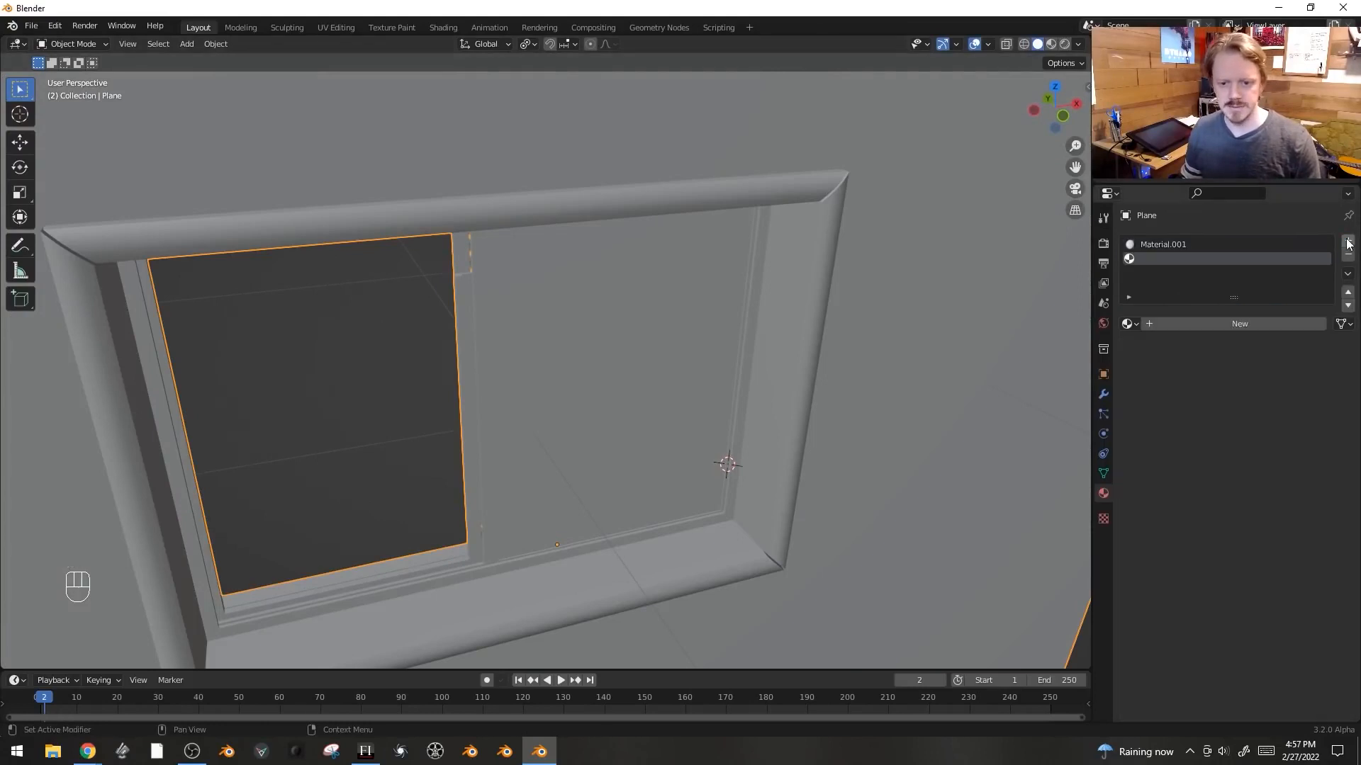
{"action": "left_click", "coordinate": [1235, 324]}
{"action": "double_click", "coordinate": [1235, 323]}
{"action": "type", "text": "gLASS"}
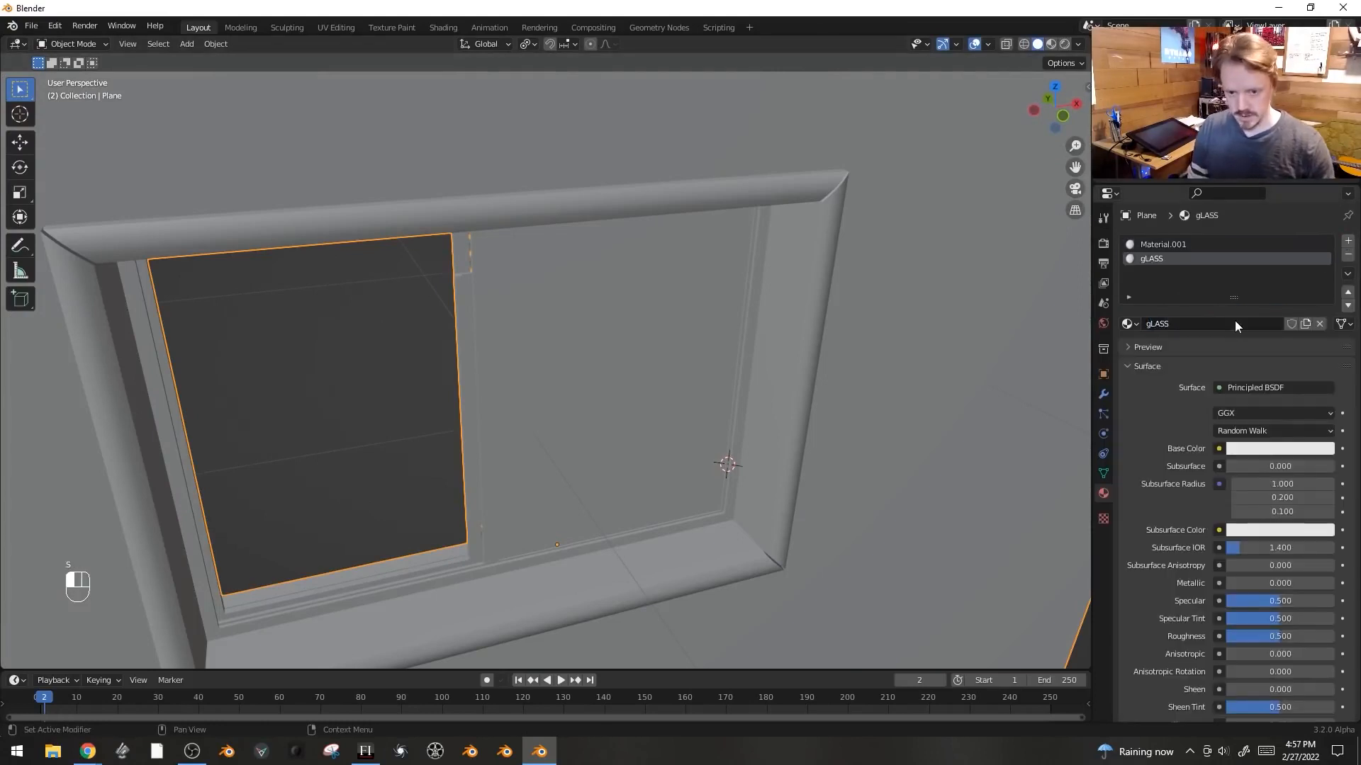
{"action": "left_click", "coordinate": [1273, 387]}
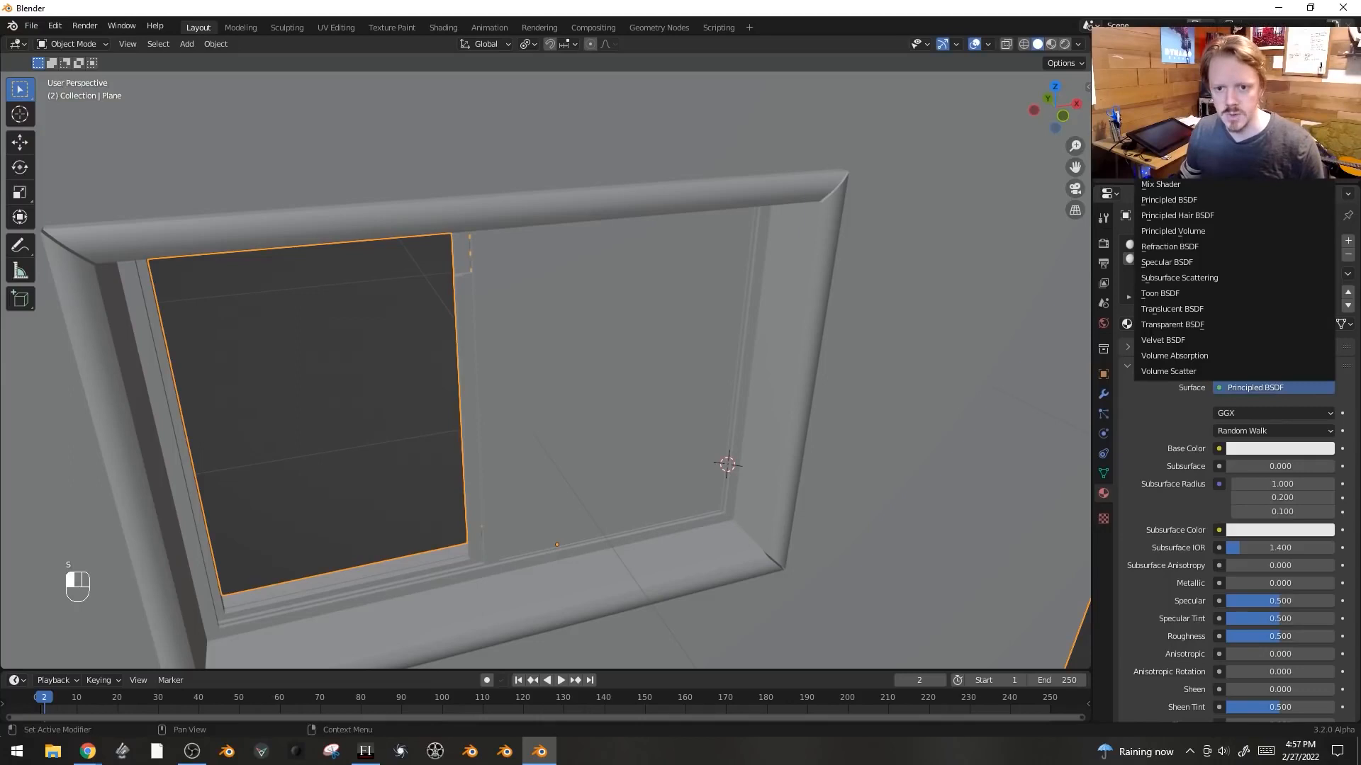
{"action": "left_click", "coordinate": [1191, 122]}
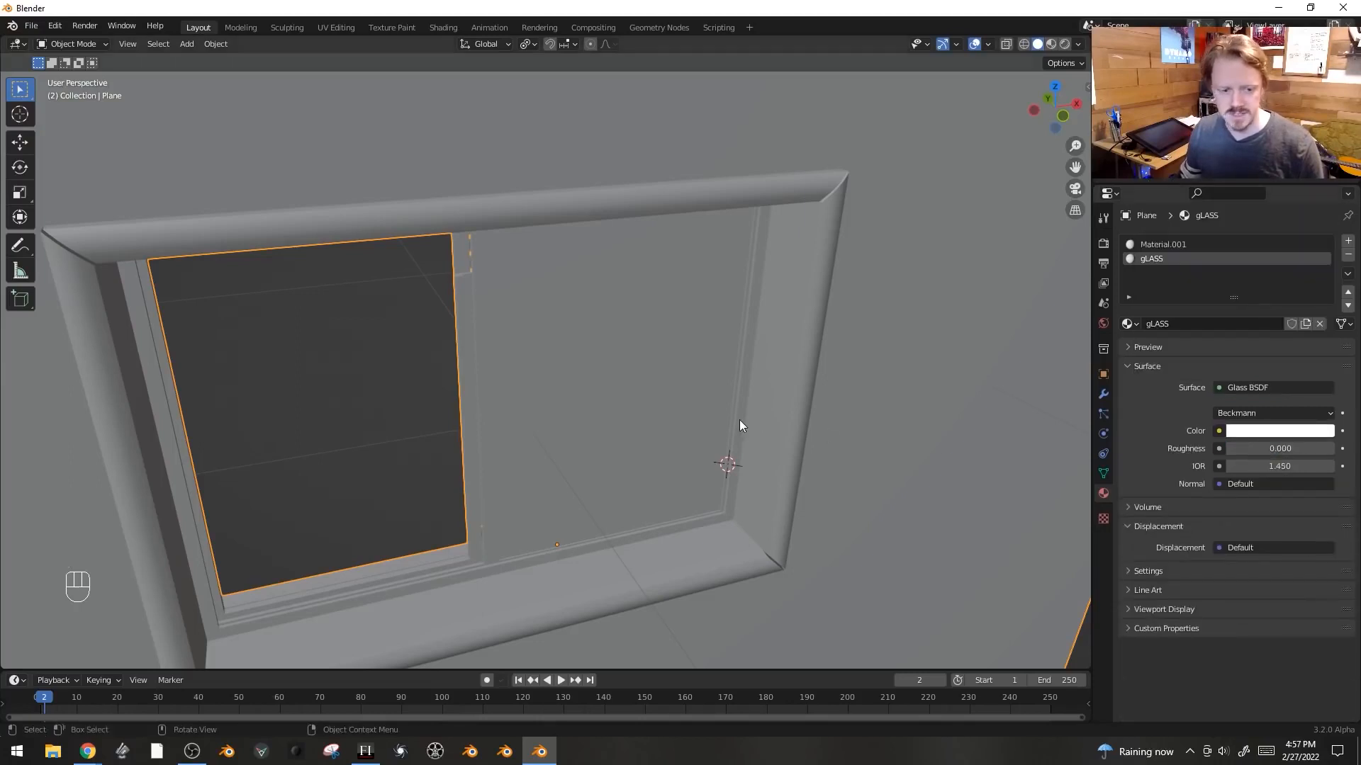
- Select the glass pane faces and assign the gLASS material to them
{"action": "key", "text": "Tab"}
{"action": "key", "text": "3"}
{"action": "left_click", "coordinate": [630, 342]}
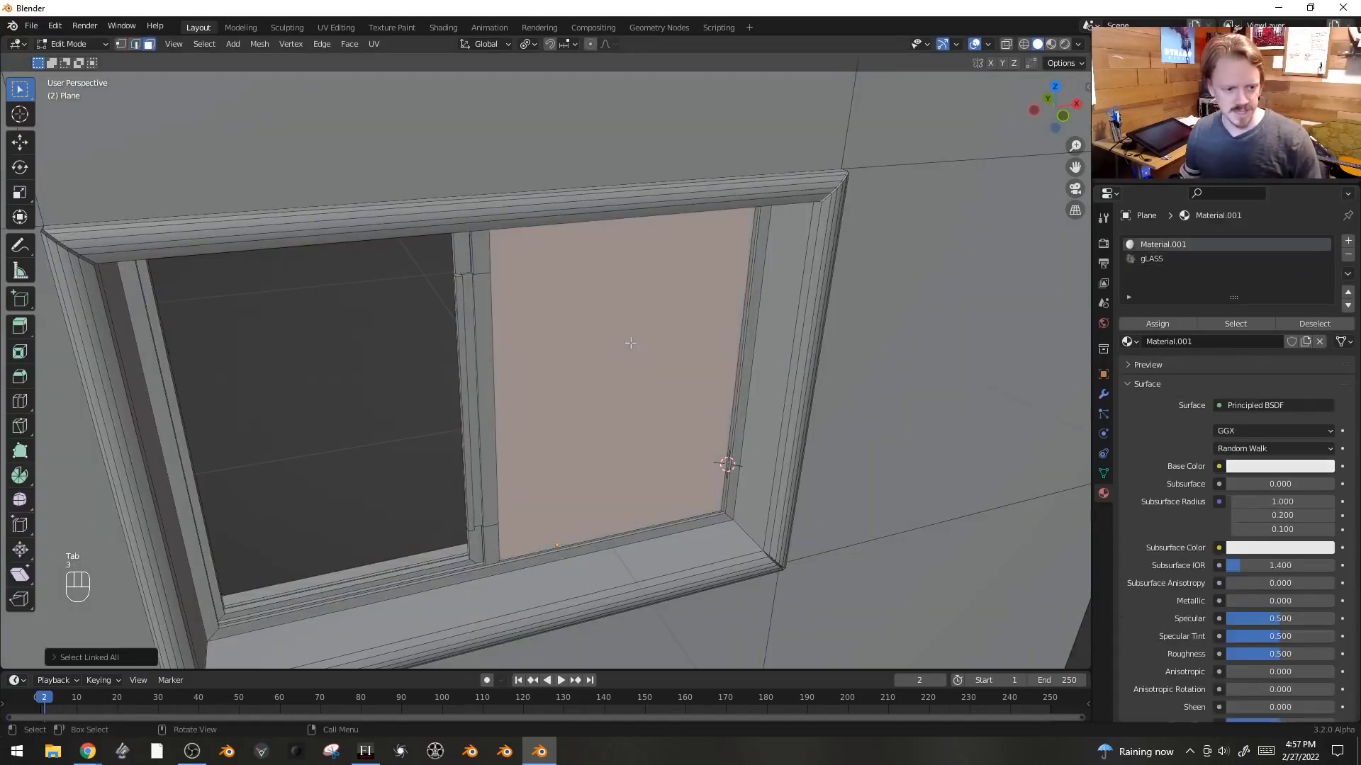
{"action": "left_click", "coordinate": [1150, 258]}
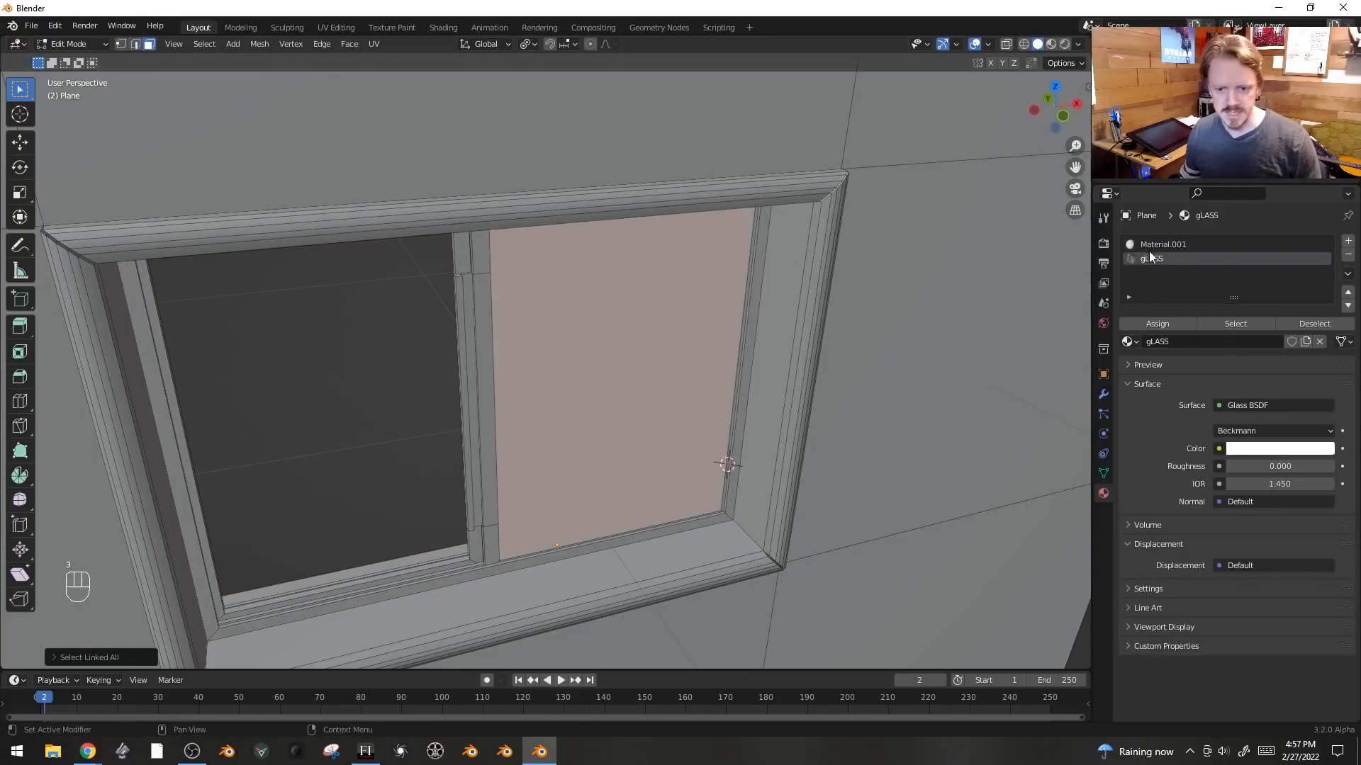
{"action": "left_click", "coordinate": [1165, 324]}
- Duplicate the glass pane and move the copy into the left sash
{"action": "middle_click_drag", "start_coordinate": [620, 409], "coordinate": [892, 358], "text": "shift"}
{"action": "key", "text": "shift+d"}
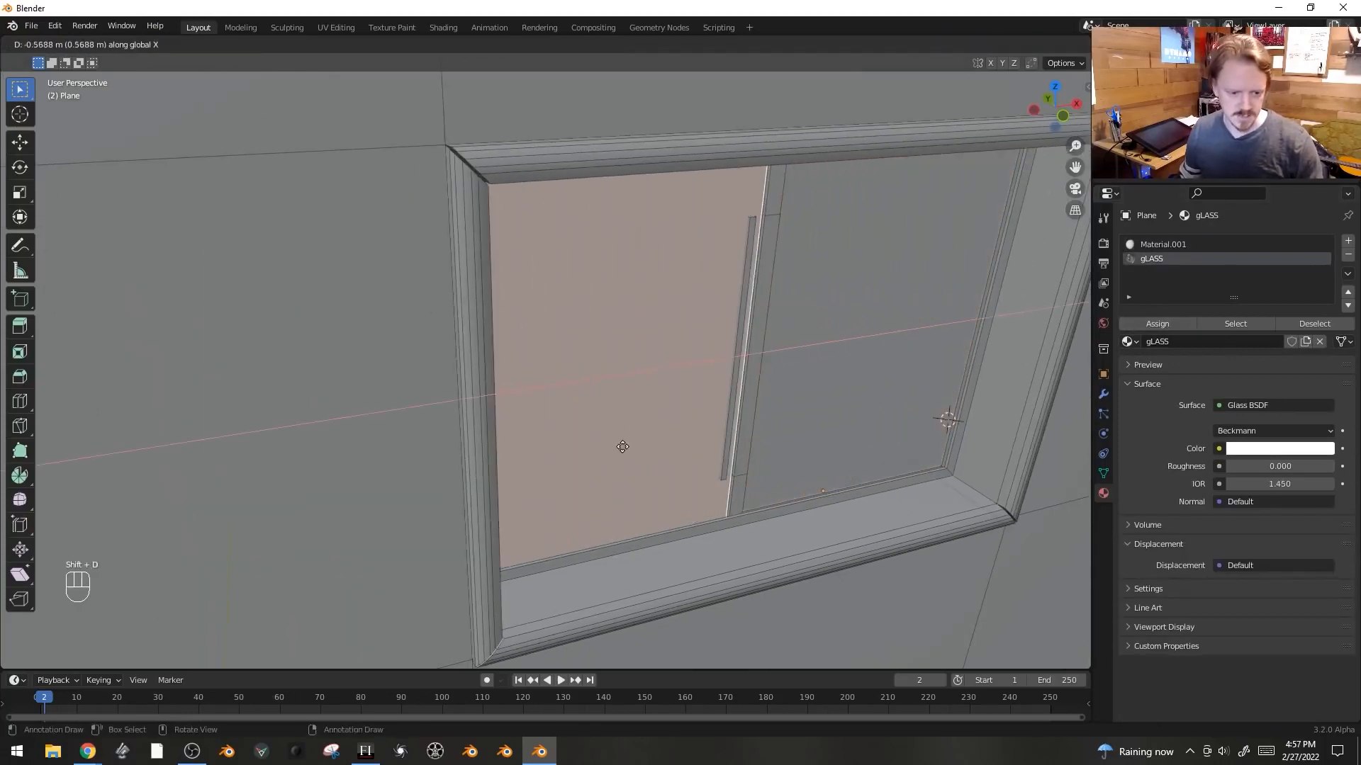
{"action": "left_click", "coordinate": [619, 447]}
{"action": "middle_click_drag", "start_coordinate": [620, 446], "coordinate": [681, 388]}
{"action": "key", "text": "g"}
{"action": "left_click", "coordinate": [746, 503]}
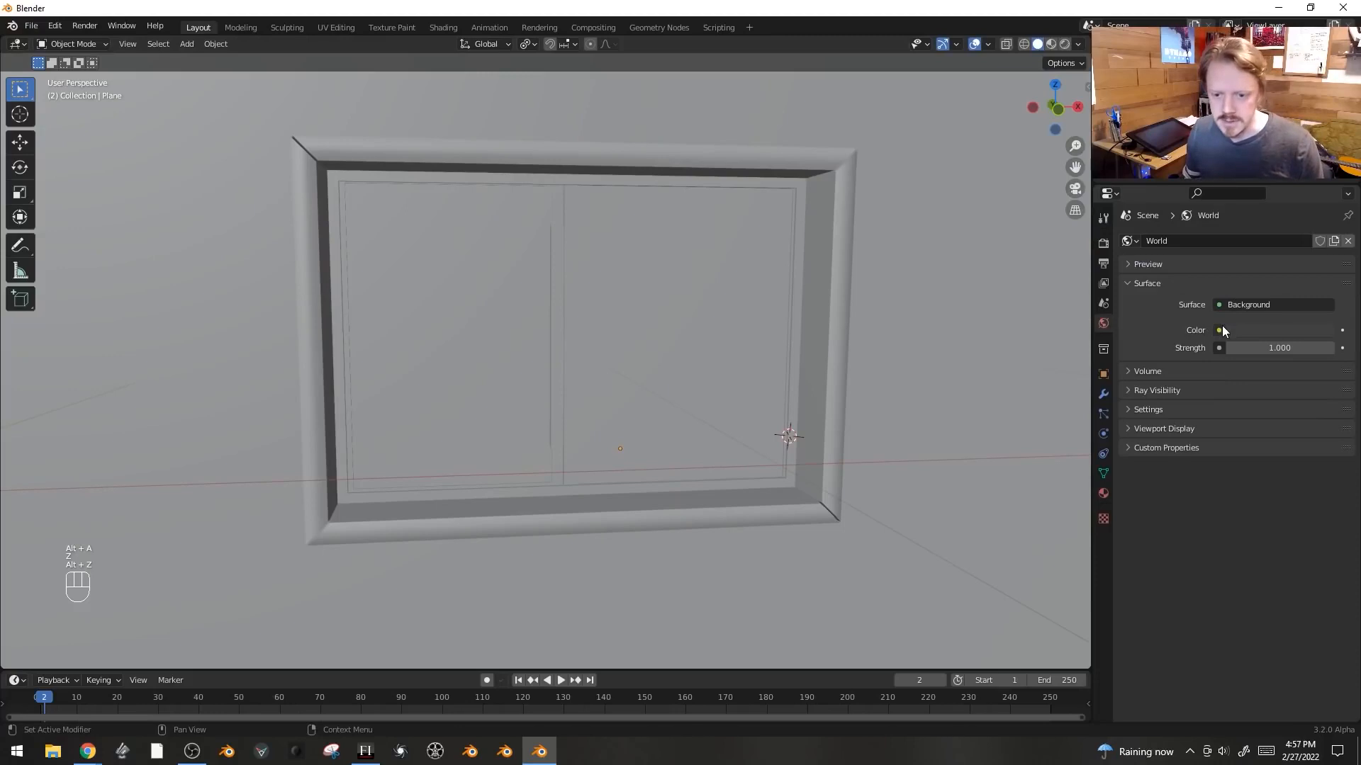
- Set the world color to an Environment Texture with the autumn_meadow_4k.exr HDRI and switch to rendered shading
{"action": "left_click", "coordinate": [1220, 329]}
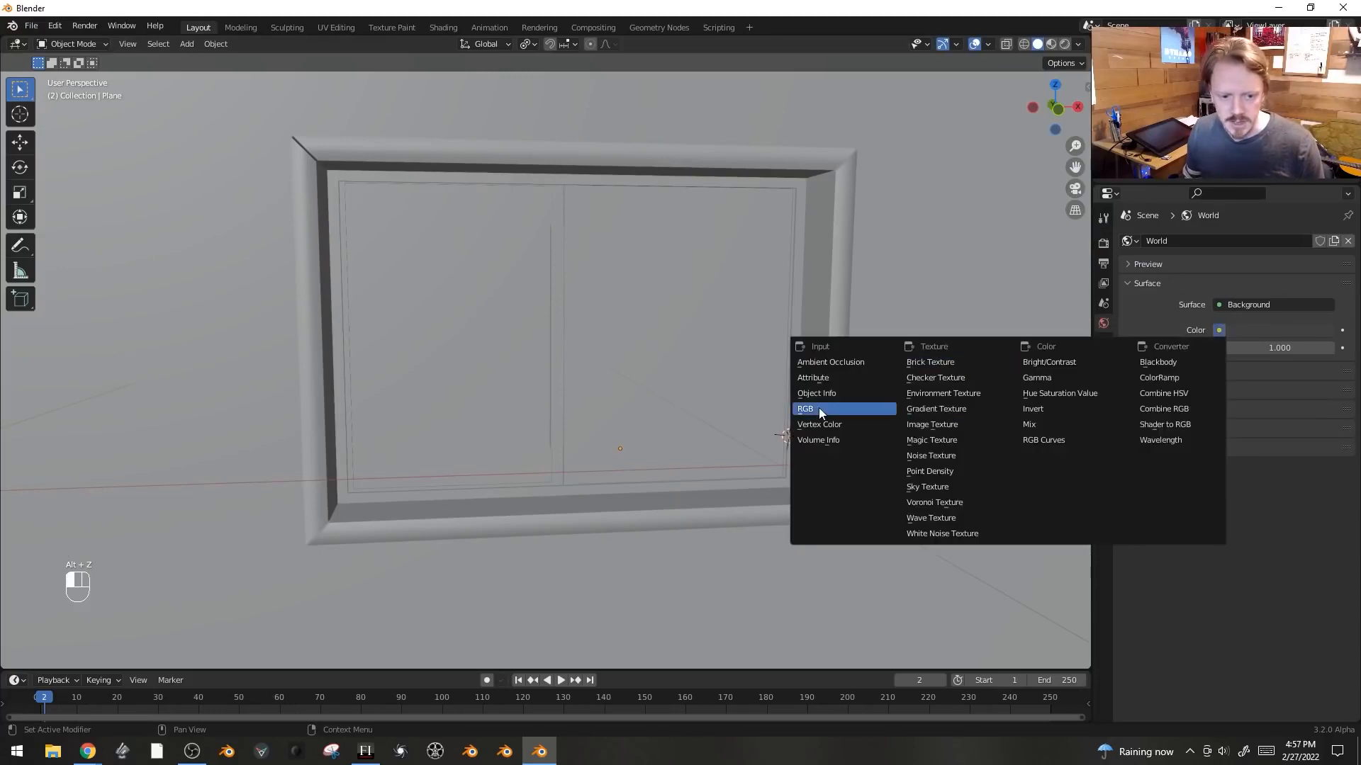
{"action": "left_click", "coordinate": [953, 394]}
{"action": "left_click", "coordinate": [1274, 347]}
{"action": "left_click", "coordinate": [277, 512]}
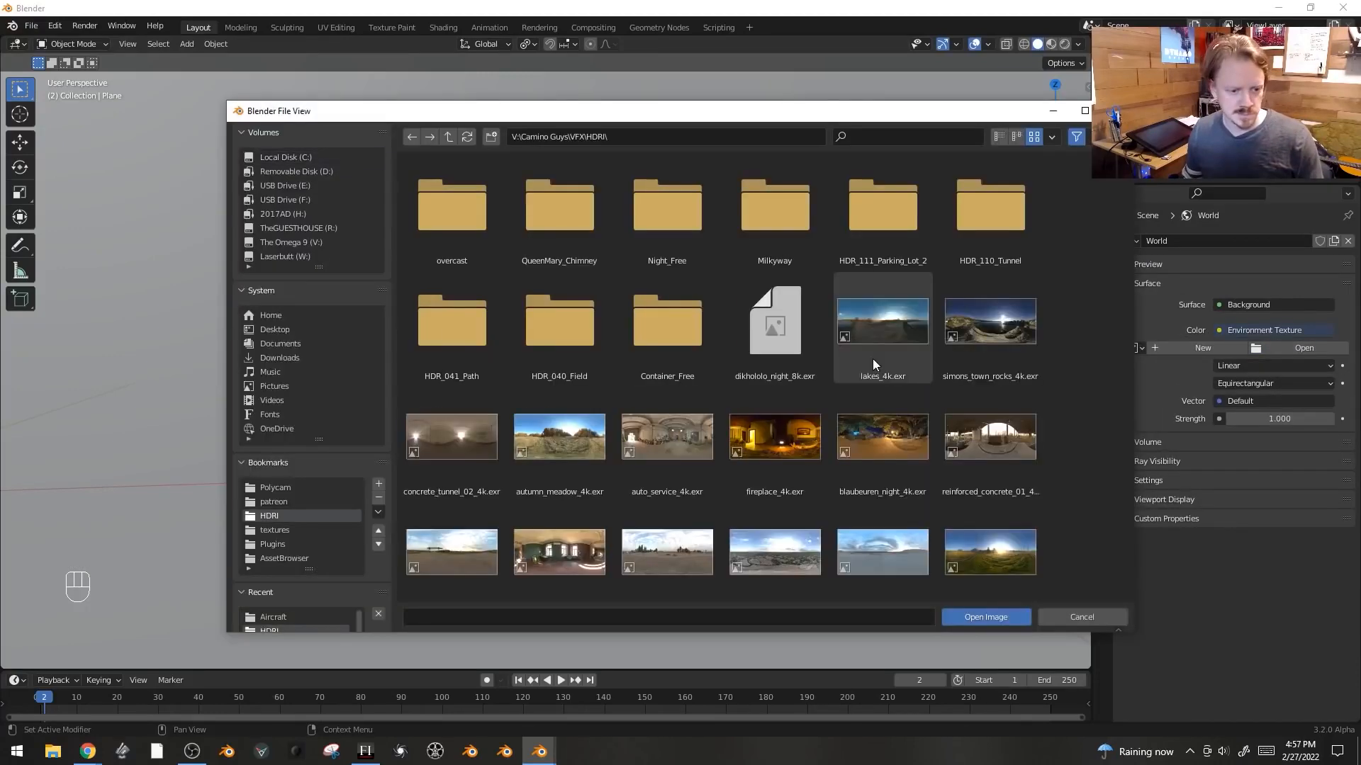
{"action": "scroll", "coordinate": [873, 359], "scroll_direction": "down", "scroll_amount": 5}
{"action": "double_click", "coordinate": [542, 264]}
{"action": "key", "text": "z"}
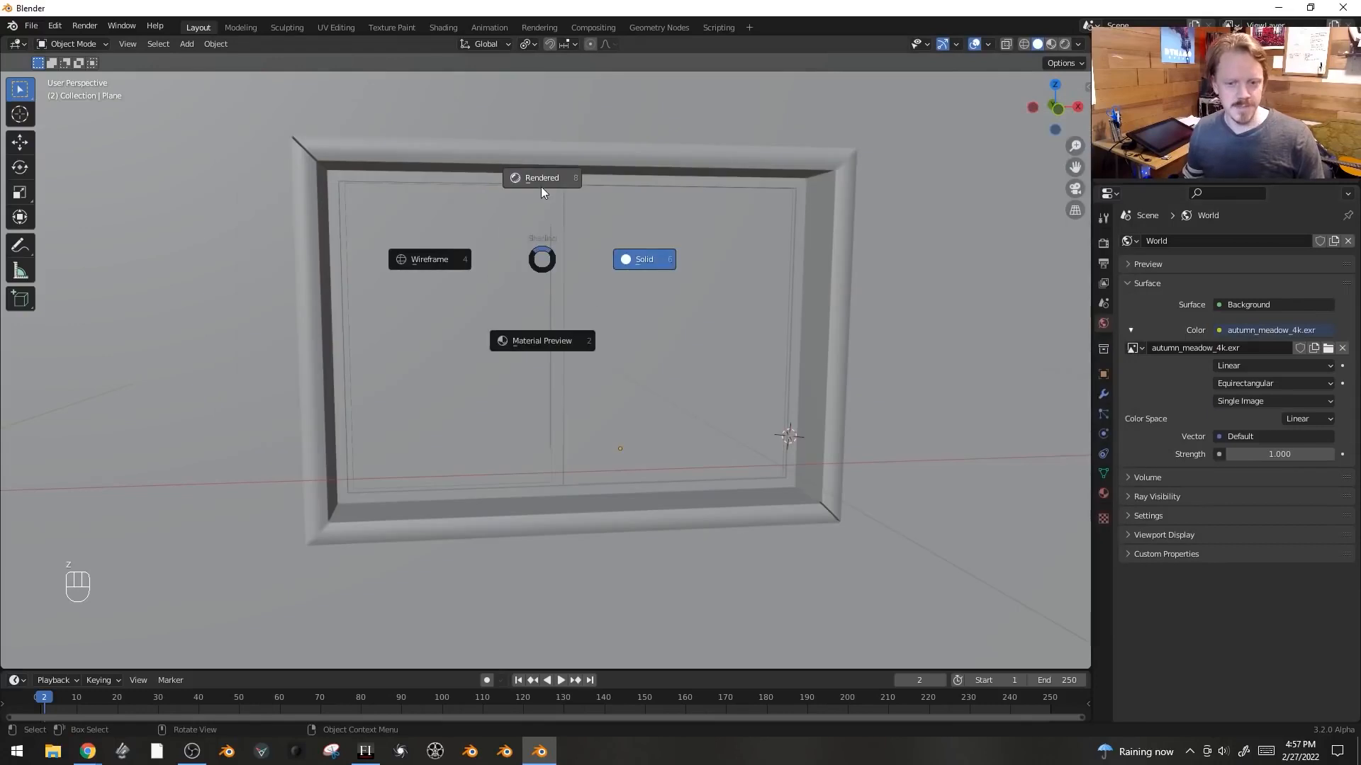
{"action": "left_click", "coordinate": [549, 257]}
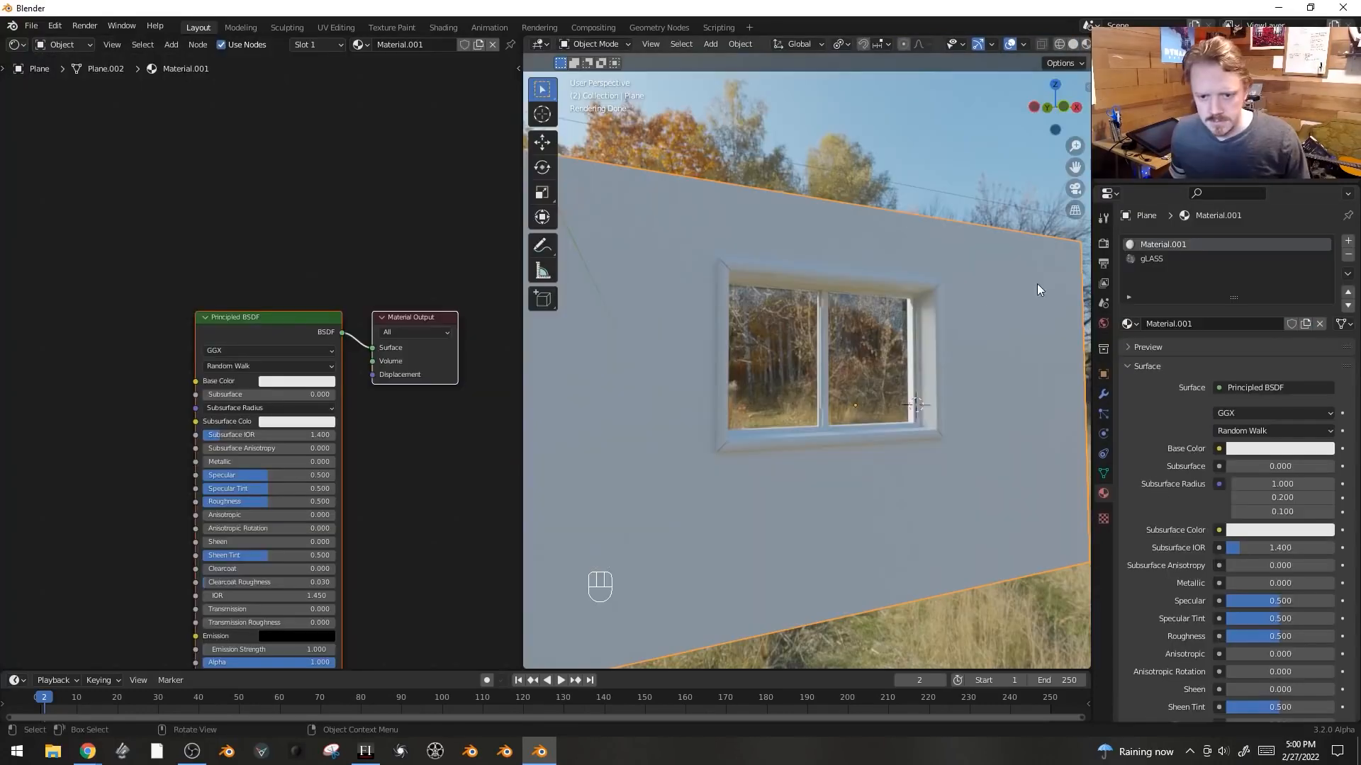
- In the glass material's node editor, add a Transparent BSDF and a Mix Shader combining it with the Glass BSDF
{"action": "left_click", "coordinate": [1159, 260]}
{"action": "key", "text": "shift+a"}
{"action": "mouse_move", "coordinate": [253, 262]}
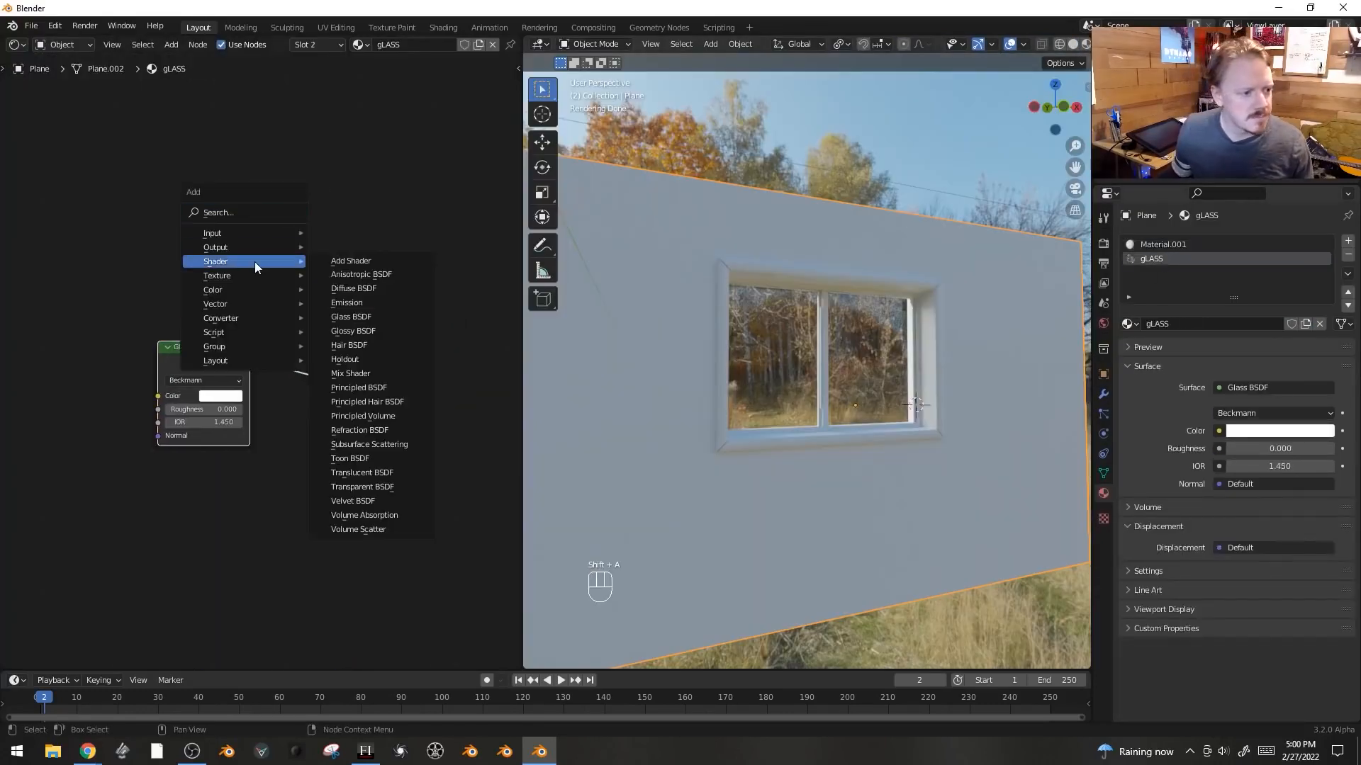
{"action": "left_click", "coordinate": [393, 489]}
{"action": "left_click", "coordinate": [171, 279]}
{"action": "right_click_drag", "start_coordinate": [214, 294], "coordinate": [216, 365], "text": "ctrl+shift"}
{"action": "left_click", "coordinate": [391, 406]}
{"action": "key", "text": "g"}
{"action": "left_click", "coordinate": [493, 364]}
- Add a Light Path node and connect its Is Shadow Ray output to the Mix Shader's factor
{"action": "key", "text": "shift+a"}
{"action": "mouse_move", "coordinate": [286, 174]}
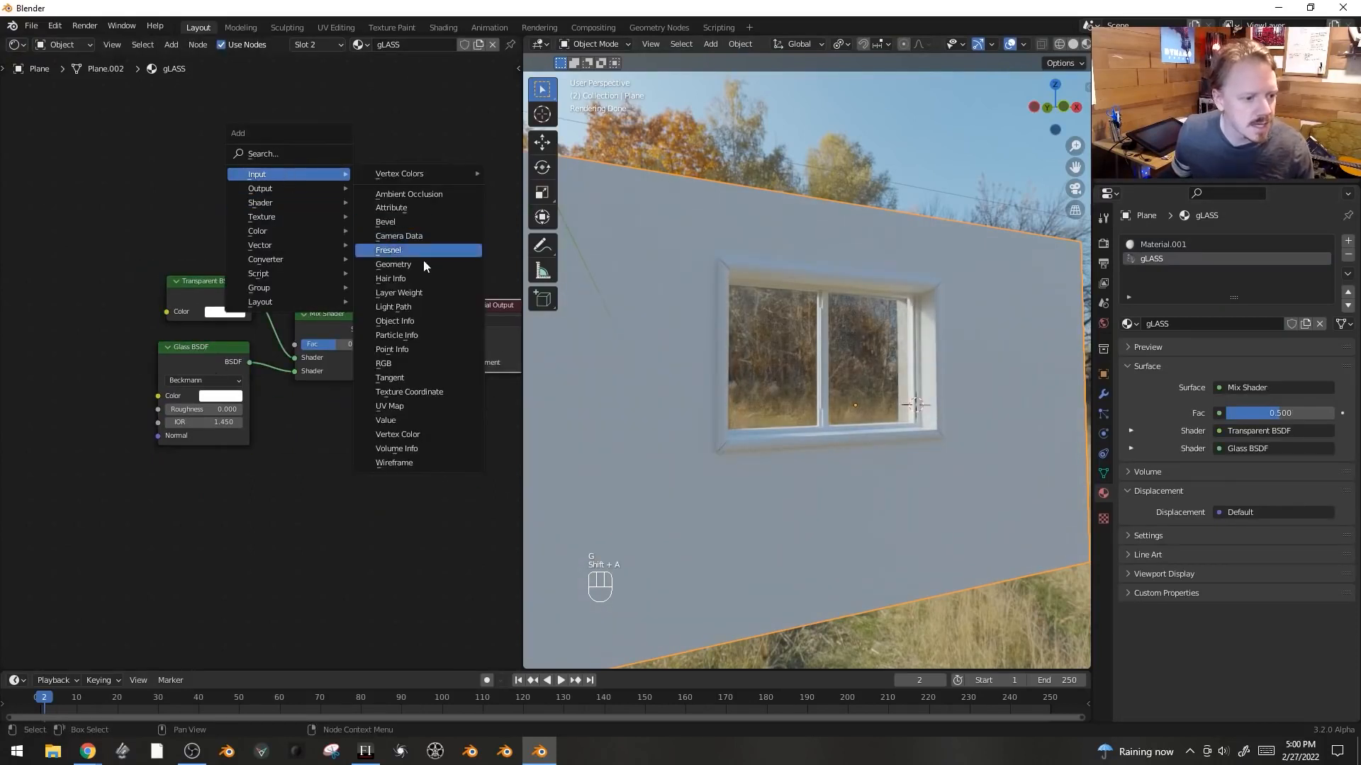
{"action": "left_click", "coordinate": [427, 309]}
{"action": "left_click", "coordinate": [226, 88]}
{"action": "left_click_drag", "start_coordinate": [314, 124], "coordinate": [302, 350]}
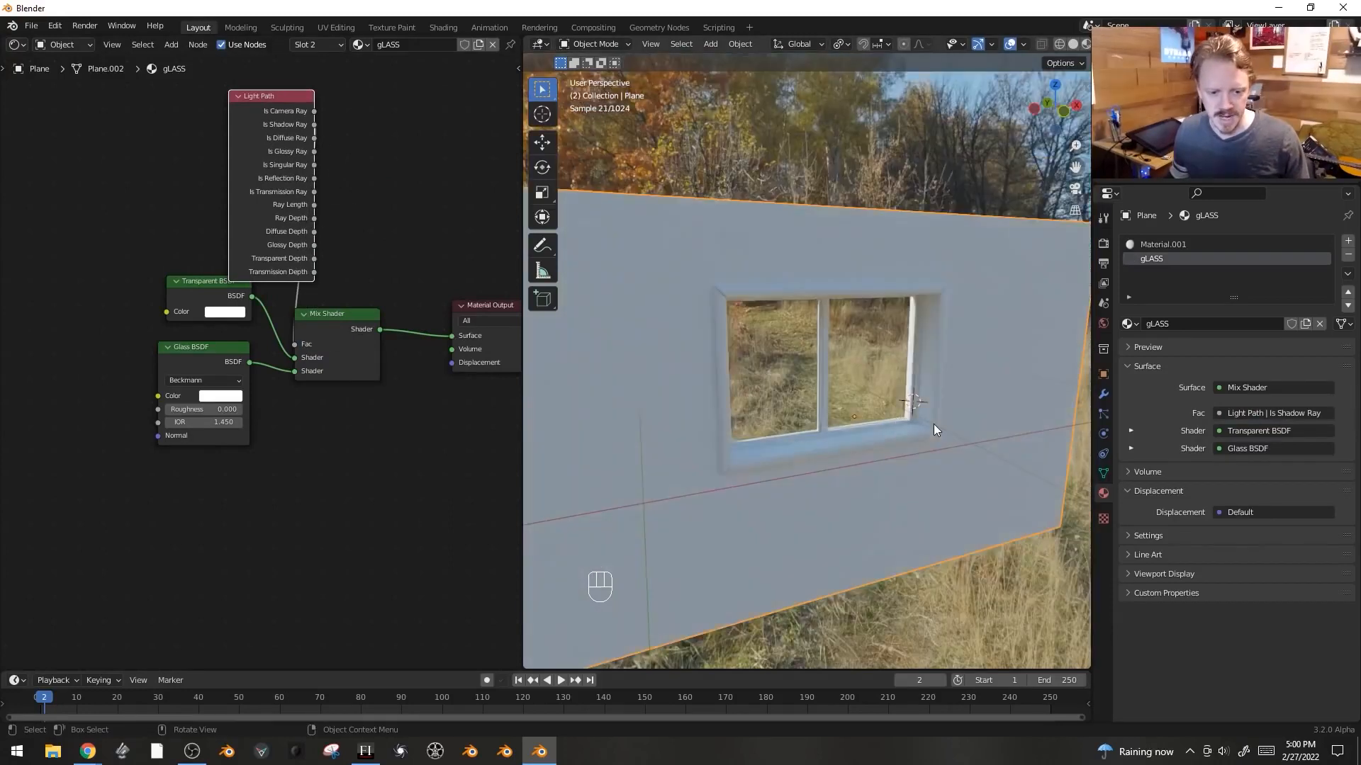
- Swap the Mix Shader inputs so Glass BSDF comes first and Transparent BSDF second, and rearrange the nodes
{"action": "scroll", "coordinate": [933, 424], "scroll_direction": "up", "scroll_amount": 5}
{"action": "middle_click_drag", "start_coordinate": [929, 388], "coordinate": [940, 367]}
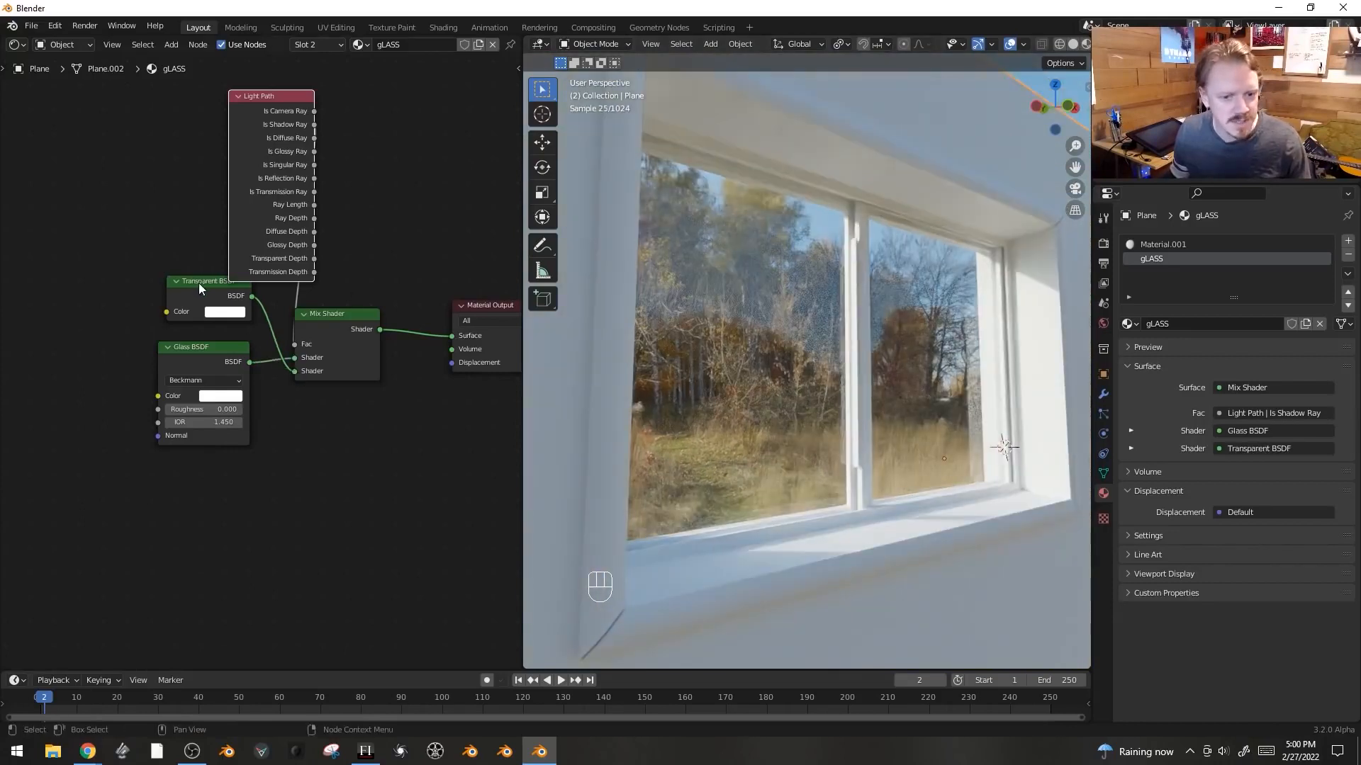
{"action": "left_click_drag", "start_coordinate": [198, 282], "coordinate": [183, 475]}
{"action": "key", "text": "shift+alt+z"}
{"action": "middle_click_drag", "start_coordinate": [973, 399], "coordinate": [757, 360]}
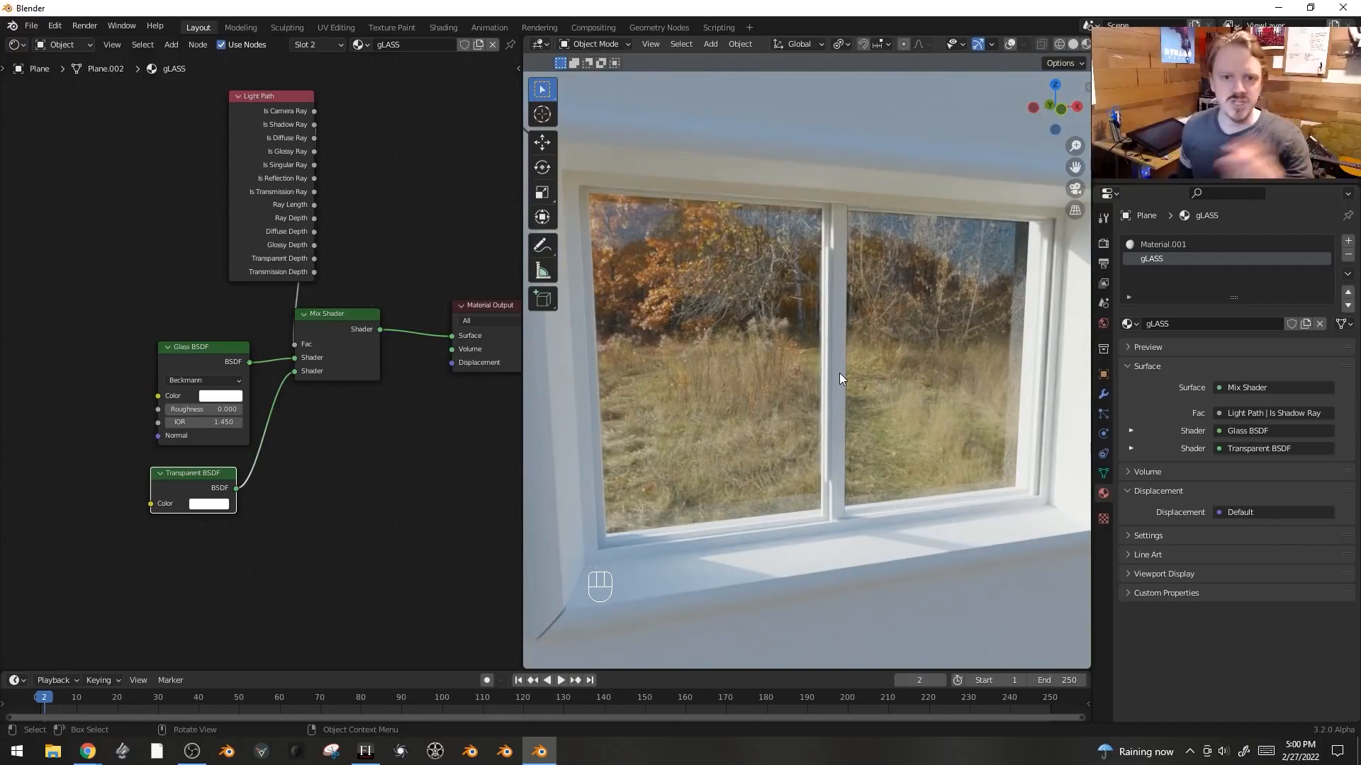
{"action": "scroll", "coordinate": [836, 316], "scroll_direction": "down", "scroll_amount": 3}
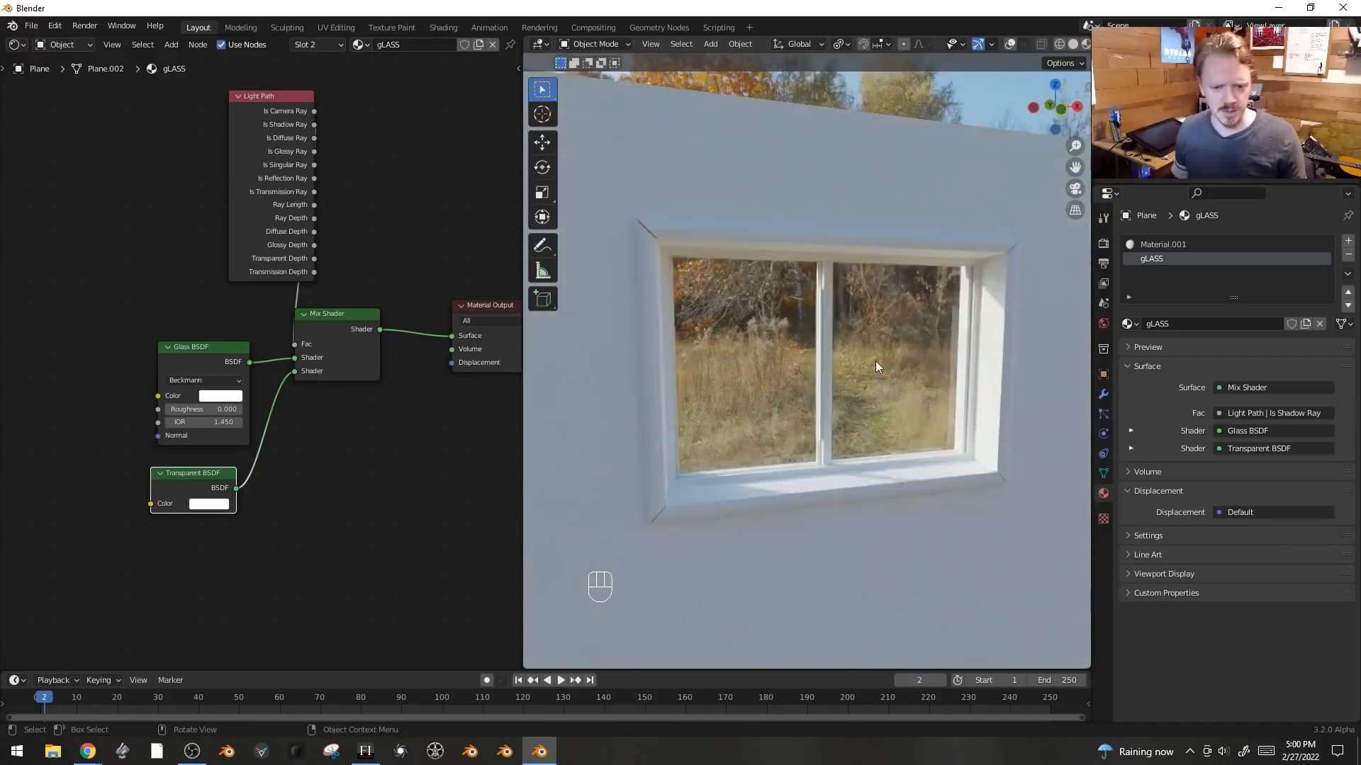
{"action": "middle_click_drag", "start_coordinate": [878, 364], "coordinate": [999, 337]}
{"action": "left_click_drag", "start_coordinate": [293, 361], "coordinate": [448, 338]}
{"action": "key", "text": "ctrl+z"}
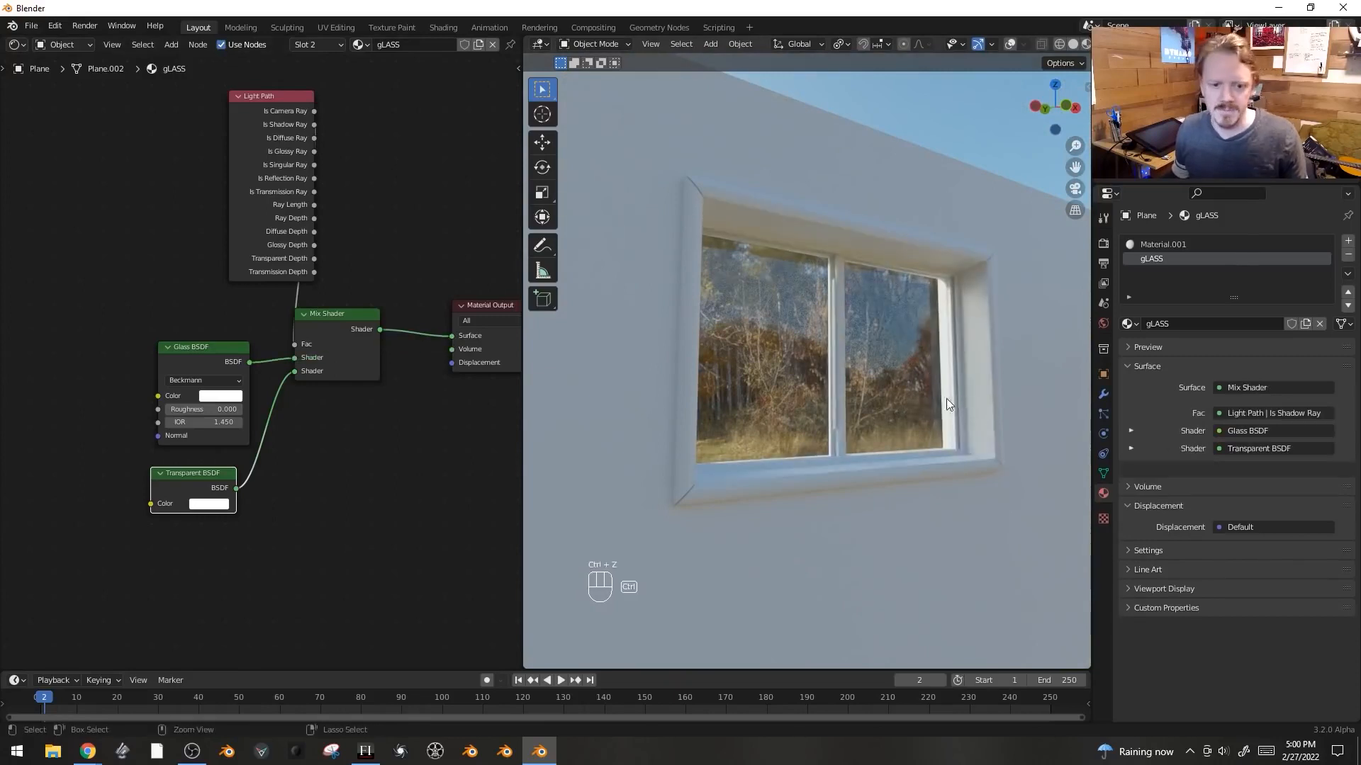
- Enter Edit Mode on the wall in edge selection mode and select an edge loop
{"action": "scroll", "coordinate": [921, 328], "scroll_direction": "down", "scroll_amount": 5}
{"action": "middle_click_drag", "start_coordinate": [937, 331], "coordinate": [943, 356]}
{"action": "key", "text": "Tab"}
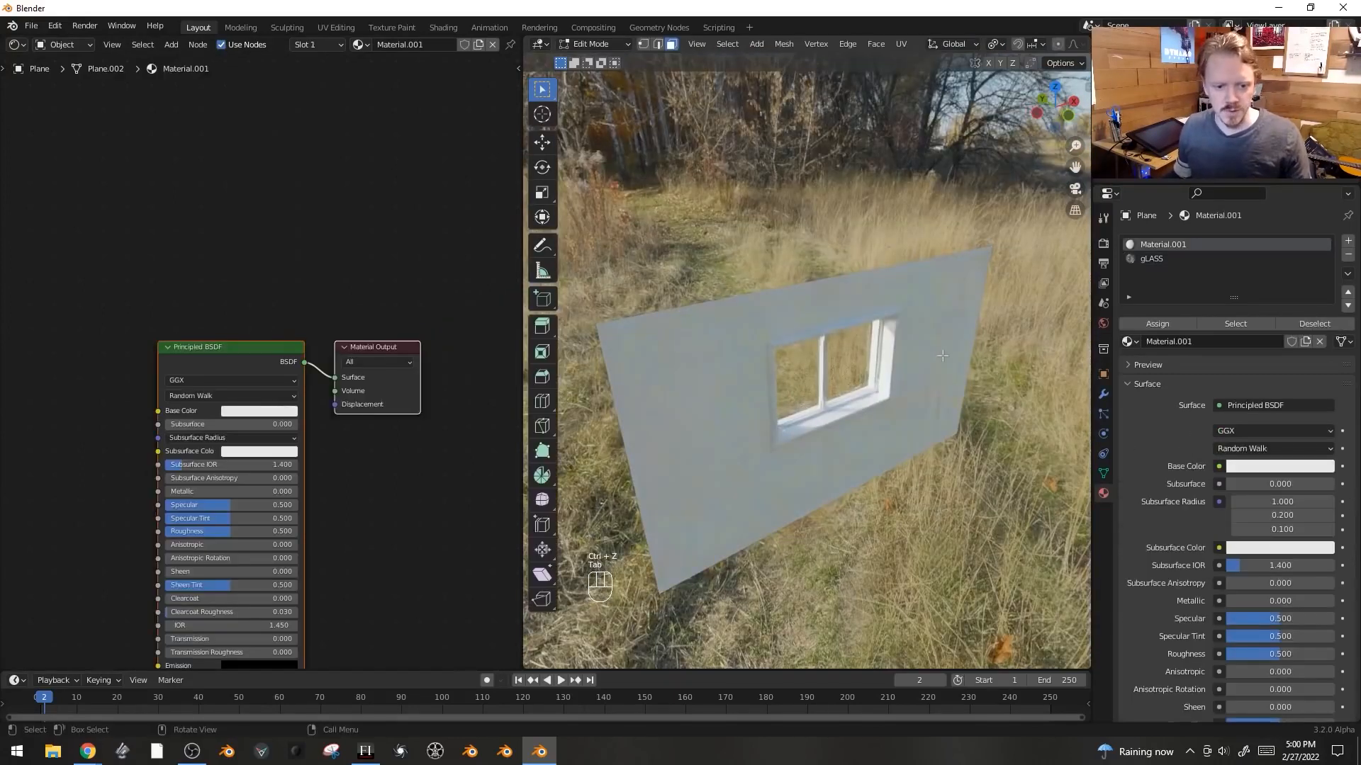
{"action": "key", "text": "Tab"}
{"action": "key", "text": "shift+alt+z"}
{"action": "key", "text": "Tab"}
{"action": "key", "text": "2"}
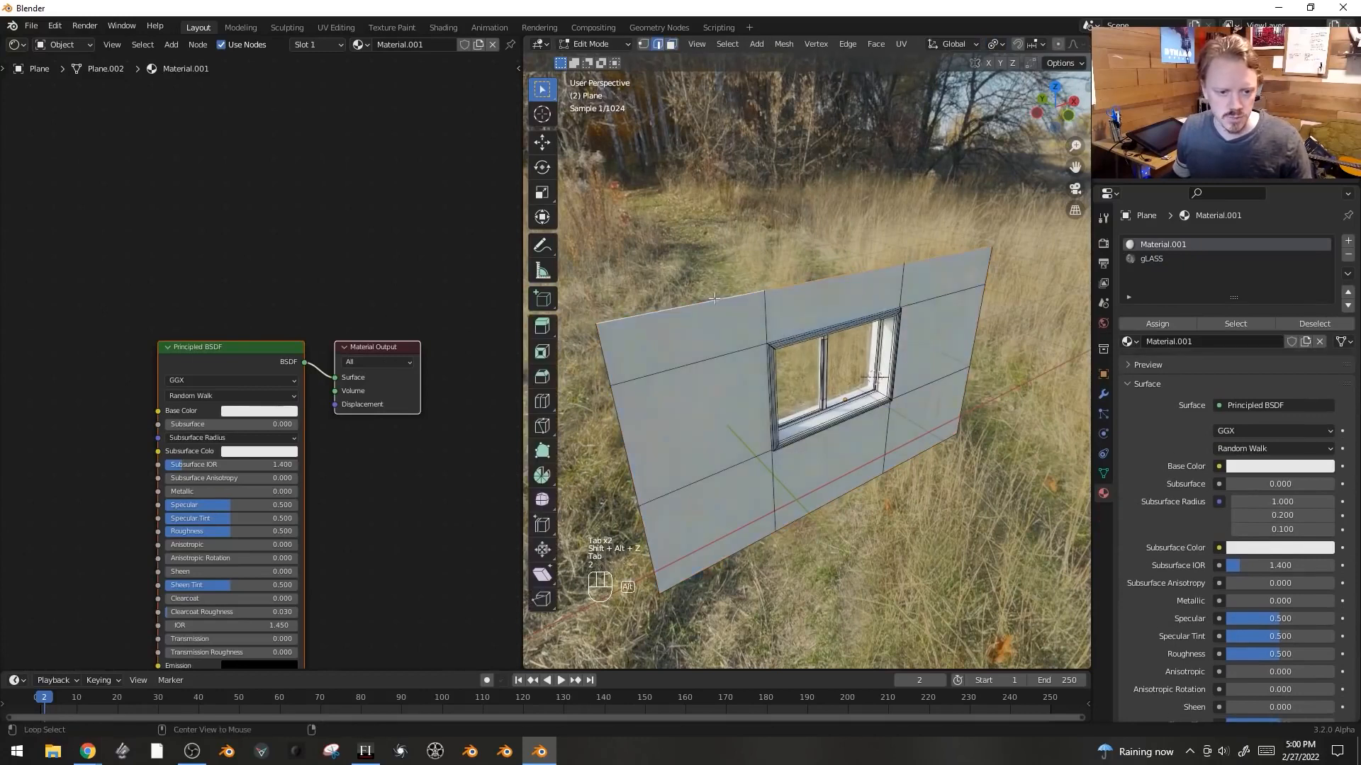
{"action": "left_click", "coordinate": [745, 564], "text": "alt+shift"}
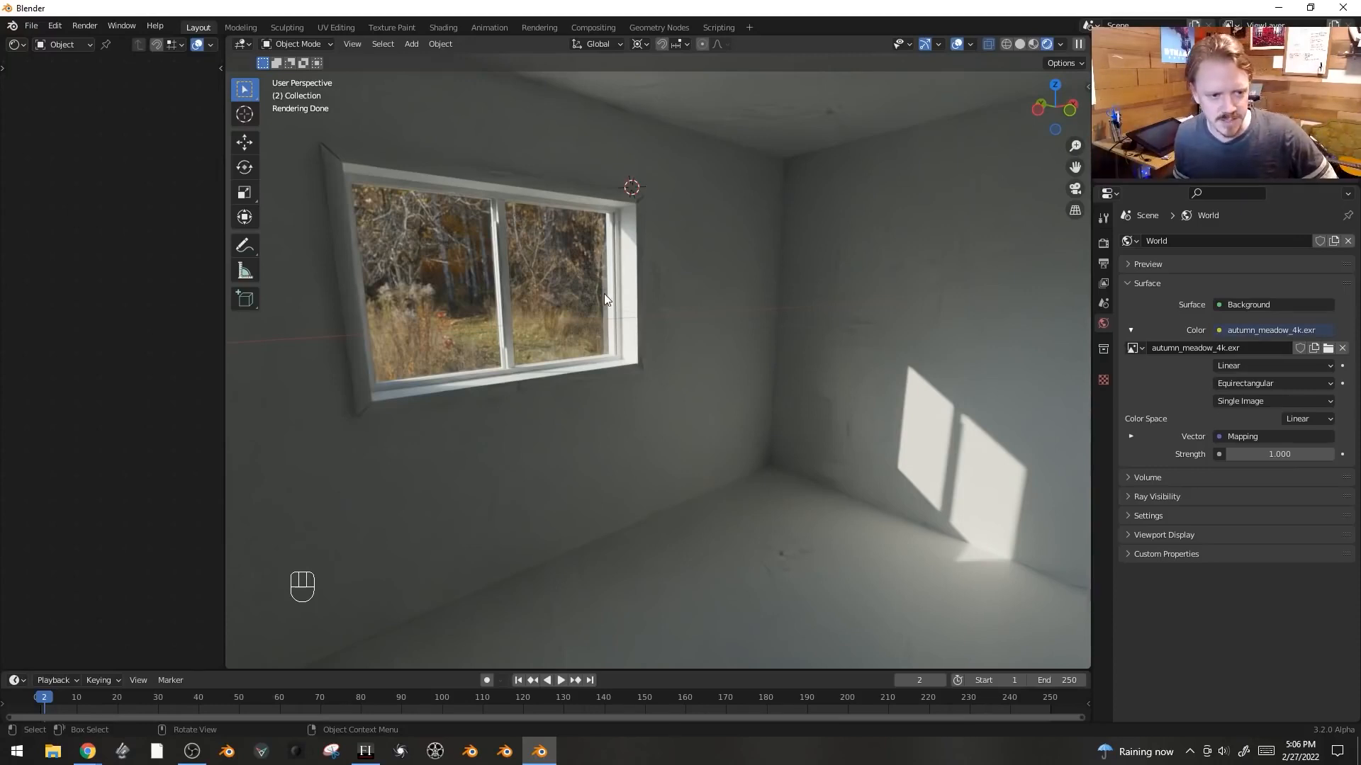
- Switch to solid shading and add a 2 m plane at the 3D cursor near the room's ceiling
{"action": "key", "text": "z"}
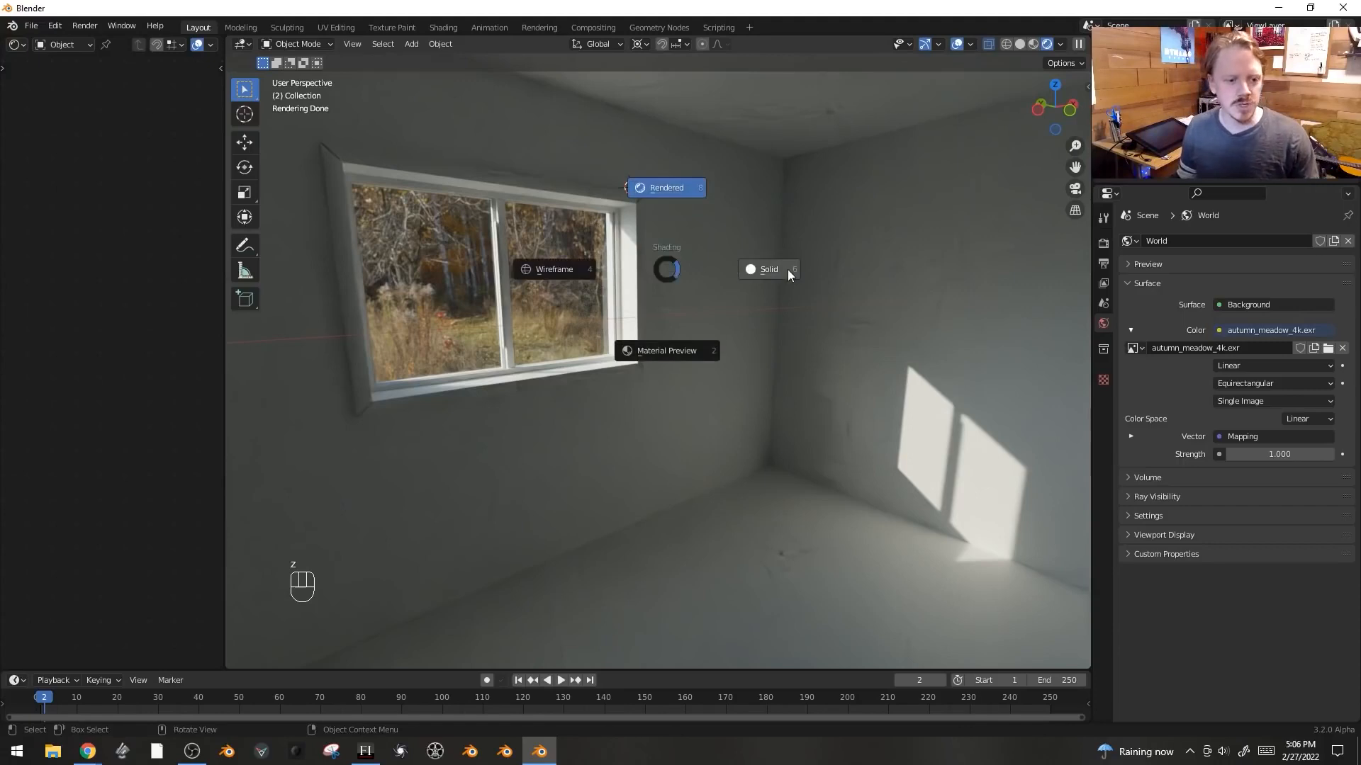
{"action": "left_click", "coordinate": [788, 272]}
{"action": "key", "text": "shift+a"}
{"action": "mouse_move", "coordinate": [788, 269]}
{"action": "left_click", "coordinate": [856, 269]}
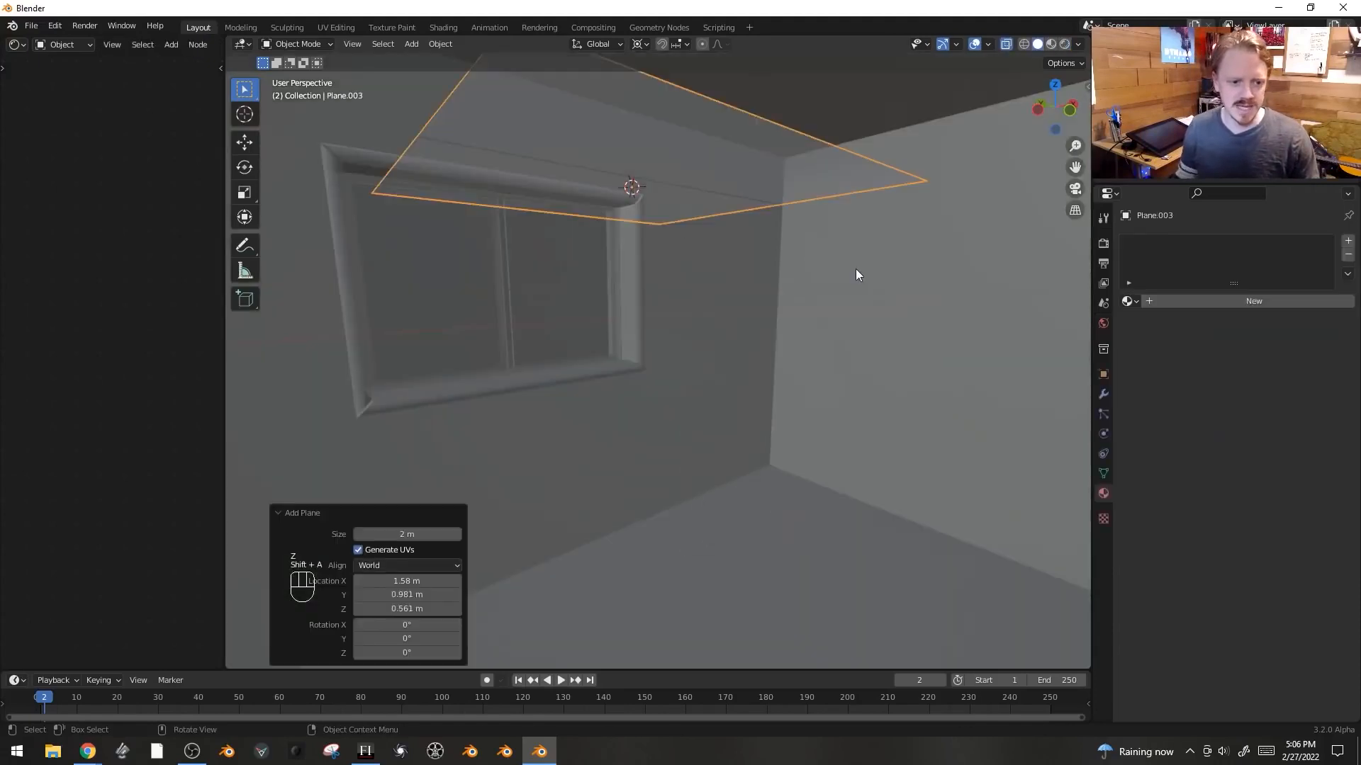
- Isolate the plane in top view, enter Edit Mode and add 16 parallel loop cuts across it
{"action": "key", "text": "KP_Divide"}
{"action": "key", "text": "KP_7"}
{"action": "key", "text": "Tab"}
{"action": "key", "text": "ctrl+r"}
{"action": "scroll", "coordinate": [660, 143], "scroll_direction": "up", "scroll_amount": 14}
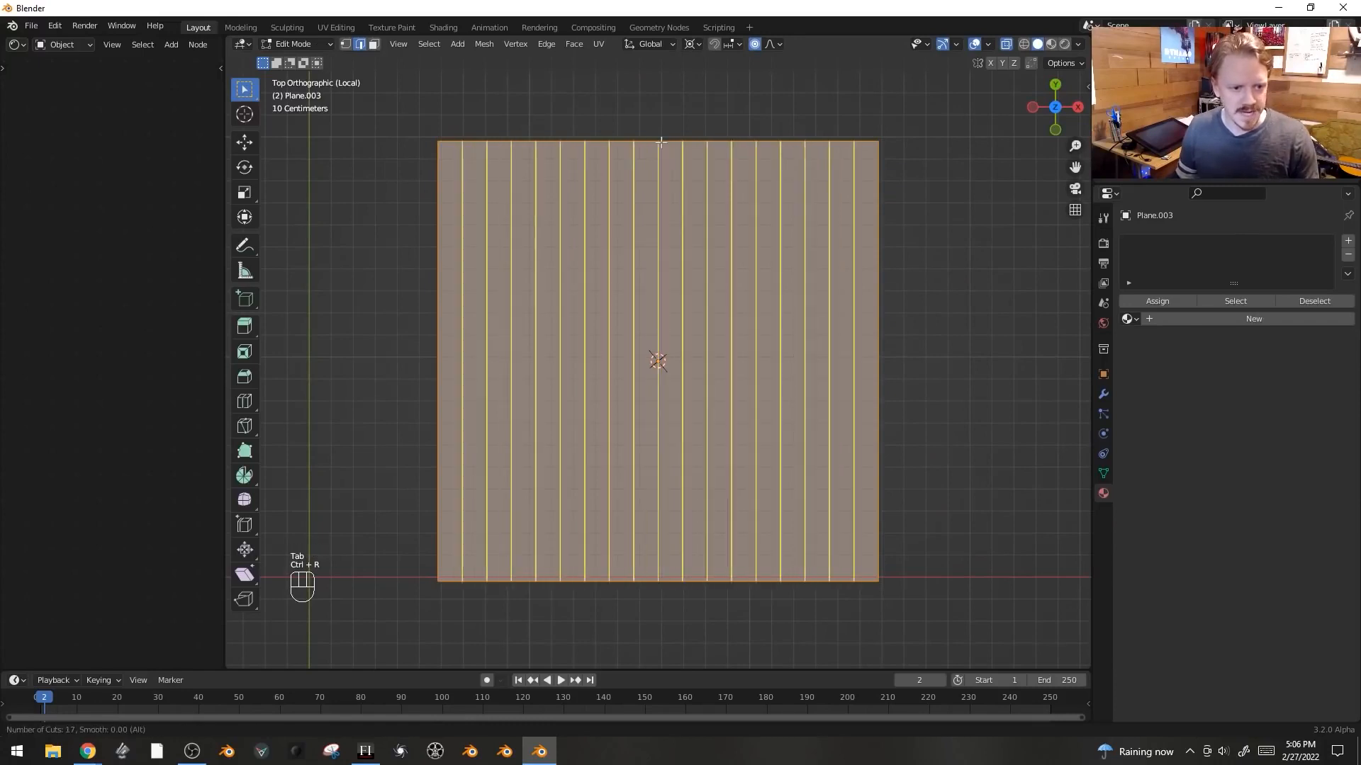
{"action": "scroll", "coordinate": [660, 143], "scroll_direction": "up", "scroll_amount": 1}
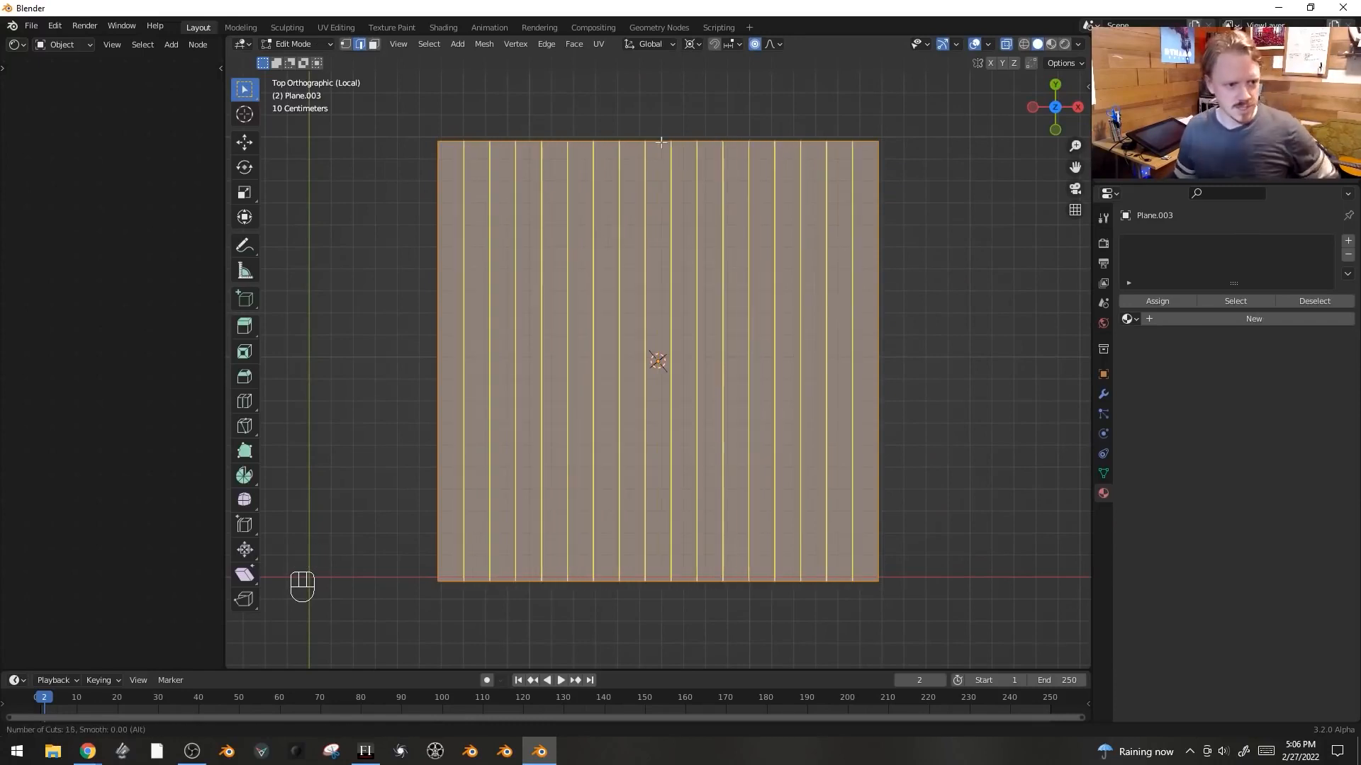
{"action": "left_click", "coordinate": [661, 142]}
{"action": "right_click", "coordinate": [661, 142]}
{"action": "middle_click_drag", "start_coordinate": [661, 142], "coordinate": [449, 313]}
{"action": "left_click", "coordinate": [435, 323], "text": "shift"}
{"action": "left_click", "coordinate": [836, 282], "text": "shift"}
- Select every other edge loop of the plane with Checker Deselect
{"action": "left_click", "coordinate": [436, 42]}
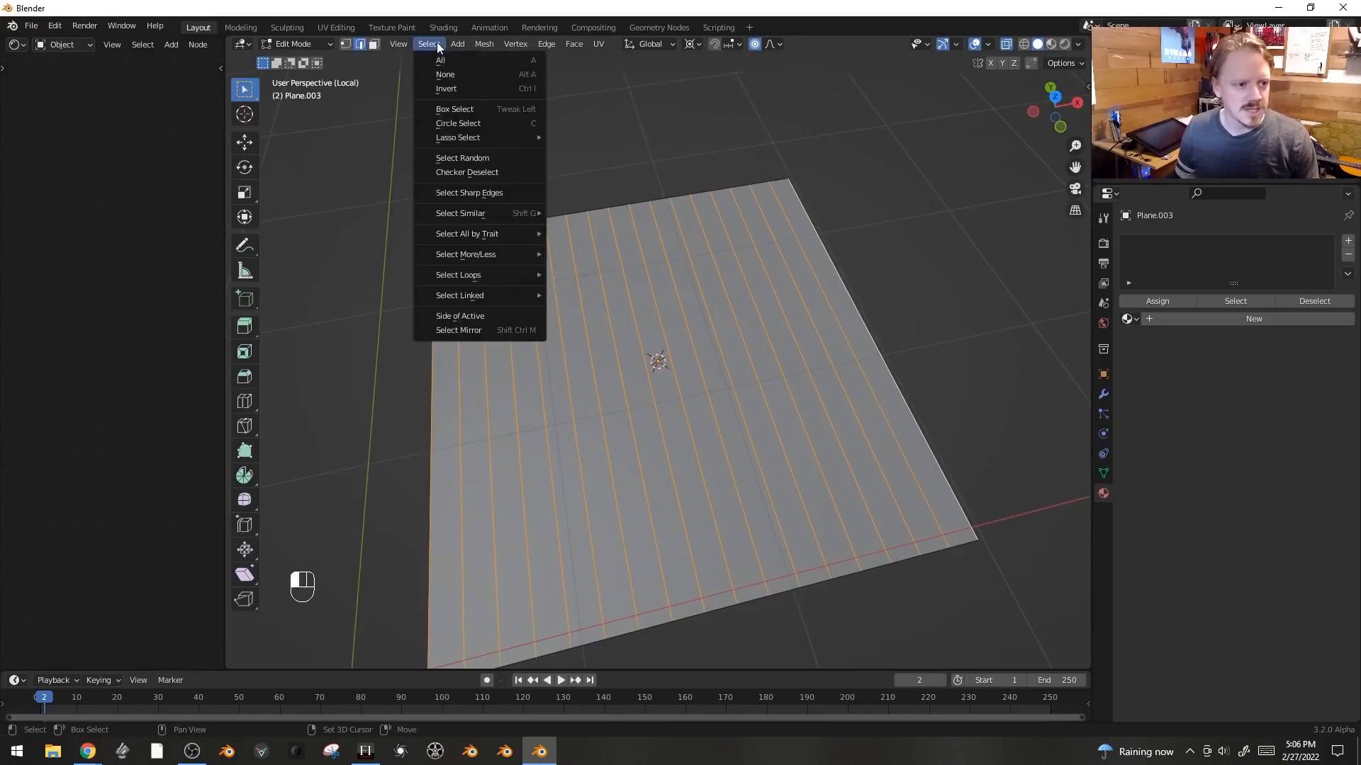
{"action": "left_click", "coordinate": [476, 172]}
{"action": "middle_click_drag", "start_coordinate": [586, 243], "coordinate": [814, 199], "text": "shift"}
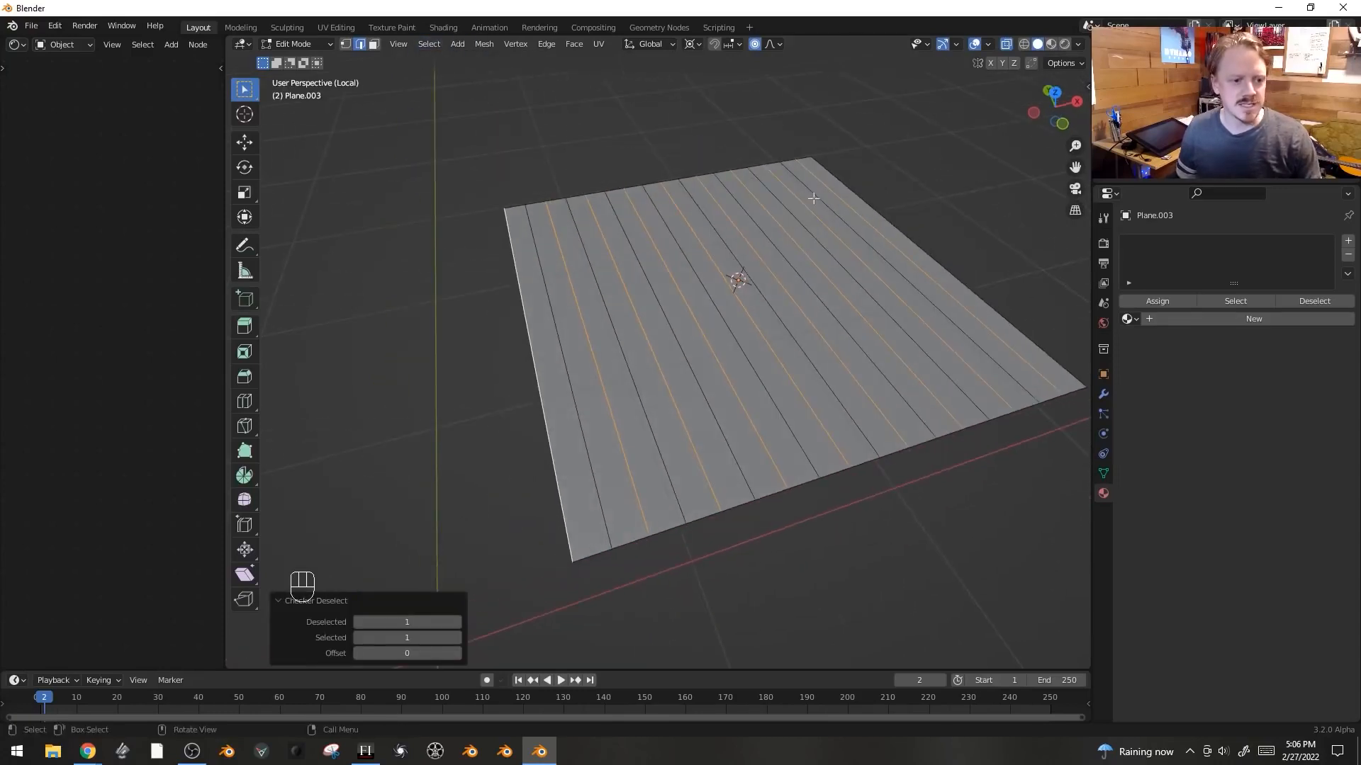
{"action": "middle_click_drag", "start_coordinate": [857, 268], "coordinate": [559, 165]}
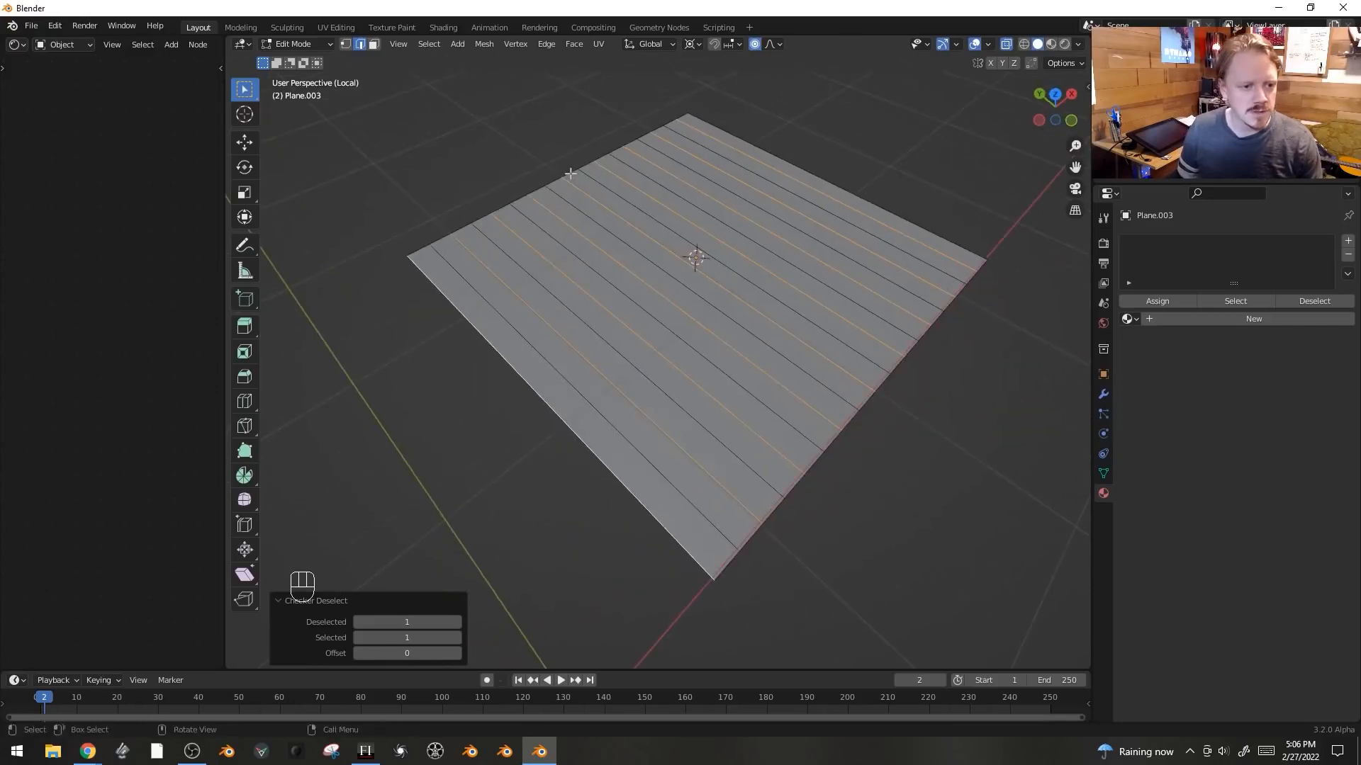
{"action": "right_click", "coordinate": [570, 174], "text": "shift"}
{"action": "middle_click_drag", "start_coordinate": [618, 215], "coordinate": [624, 214]}
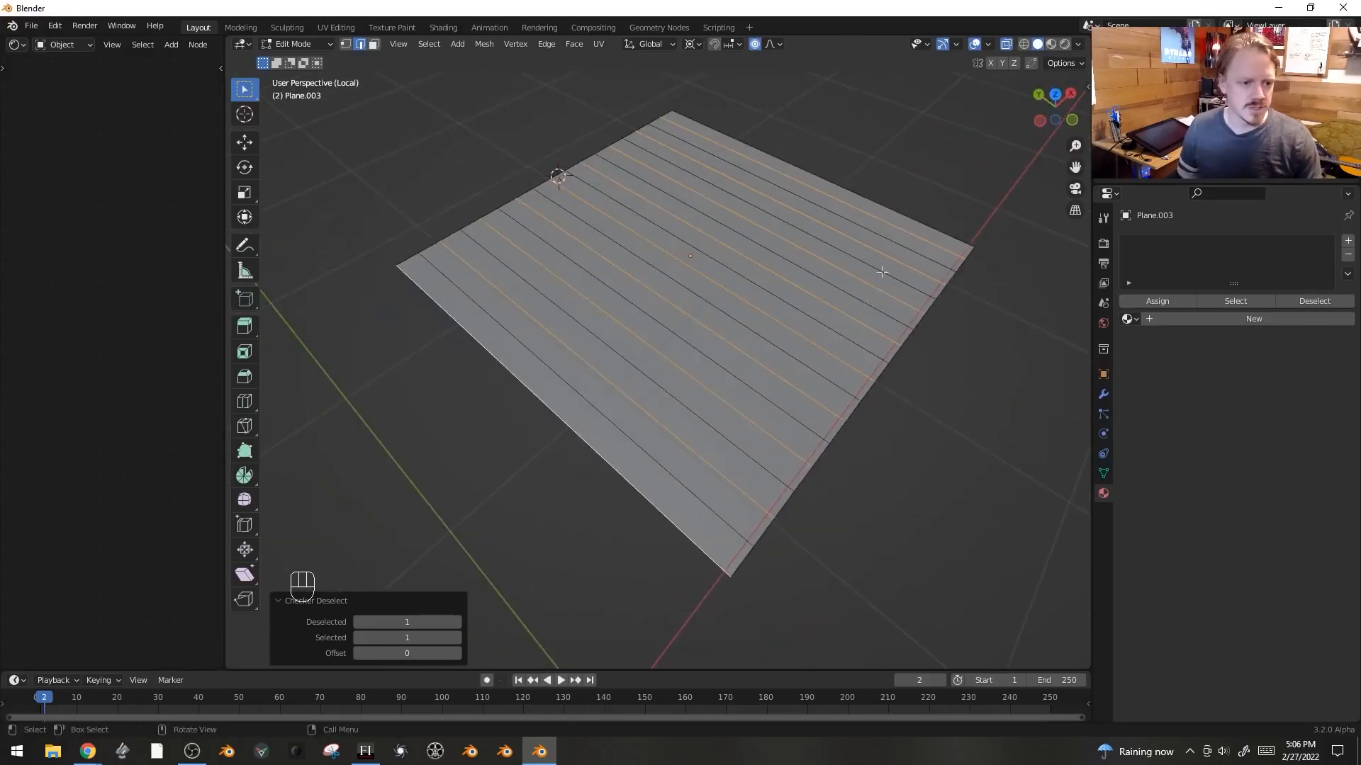
- Turn off proportional editing and rotate the selected edge loops about the X axis
{"action": "key", "text": "r"}
{"action": "right_click", "coordinate": [1003, 314]}
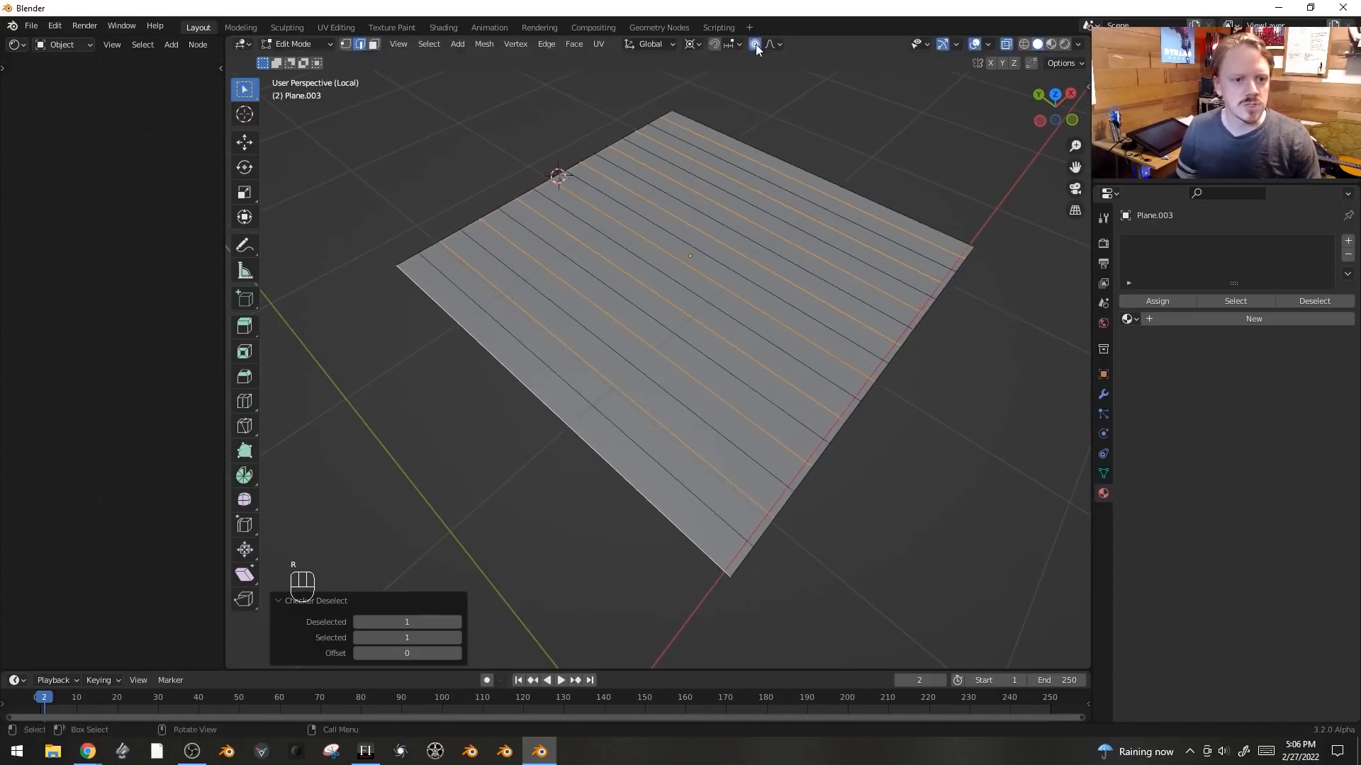
{"action": "left_click", "coordinate": [755, 47]}
{"action": "key", "text": "r"}
{"action": "key", "text": "x"}
{"action": "right_click", "coordinate": [1008, 242]}
{"action": "middle_click_drag", "start_coordinate": [997, 316], "coordinate": [989, 263]}
{"action": "key", "text": "r"}
{"action": "key", "text": "x"}
{"action": "left_click", "coordinate": [988, 237]}
- Raise the selected edge loops along Z and rotate them again about X to fold the plane into zigzag ridges
{"action": "key", "text": "g"}
{"action": "key", "text": "z"}
{"action": "left_click", "coordinate": [991, 212]}
{"action": "key", "text": "r"}
{"action": "key", "text": "x"}
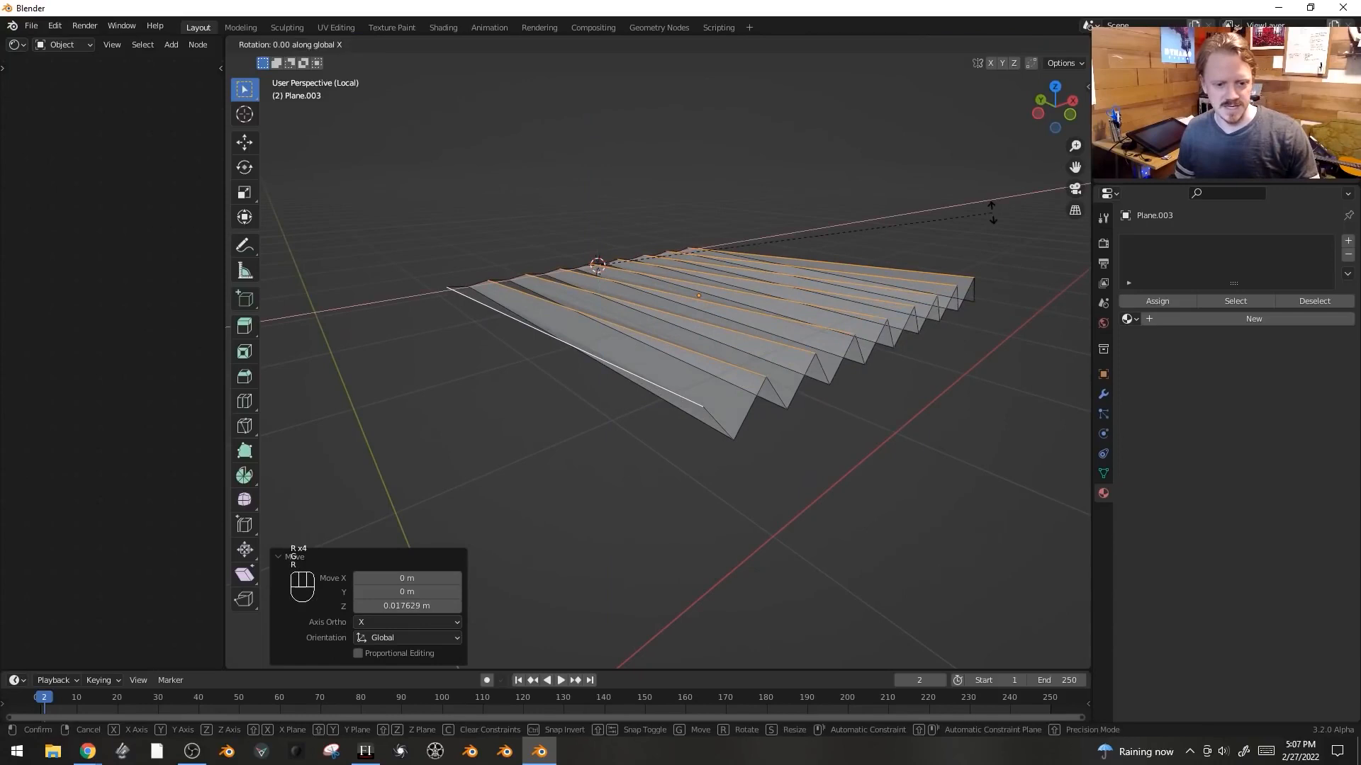
{"action": "left_click", "coordinate": [993, 208]}
{"action": "middle_click_drag", "start_coordinate": [833, 252], "coordinate": [805, 303]}
- Select the fold edges and bevel them with 3 segments to round the corrugations
{"action": "key", "text": "Tab"}
{"action": "key", "text": "Tab"}
{"action": "key", "text": "alt+a"}
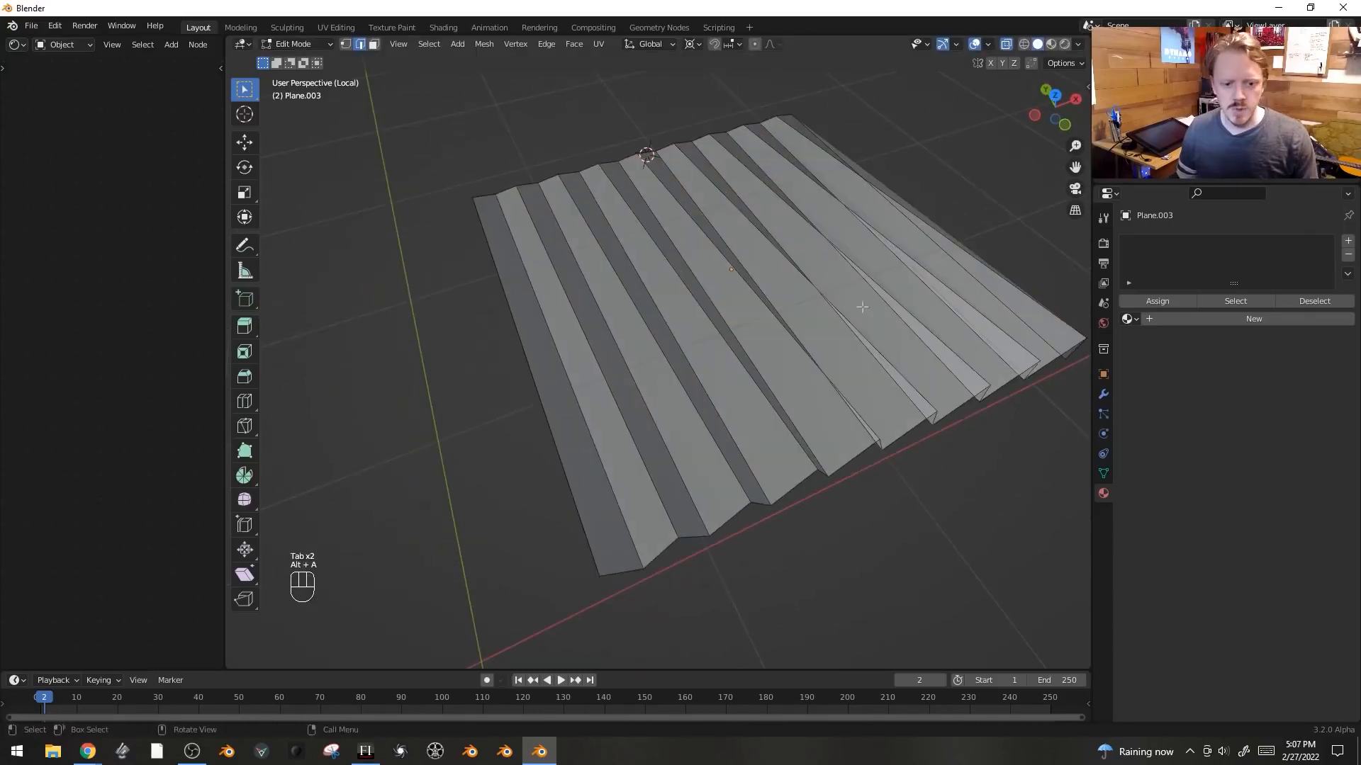
{"action": "left_click", "coordinate": [533, 381], "text": "ctrl+alt"}
{"action": "middle_click_drag", "start_coordinate": [839, 438], "coordinate": [771, 419], "text": "shift"}
{"action": "middle_click_drag", "start_coordinate": [985, 516], "coordinate": [968, 501]}
{"action": "key", "text": "ctrl+b"}
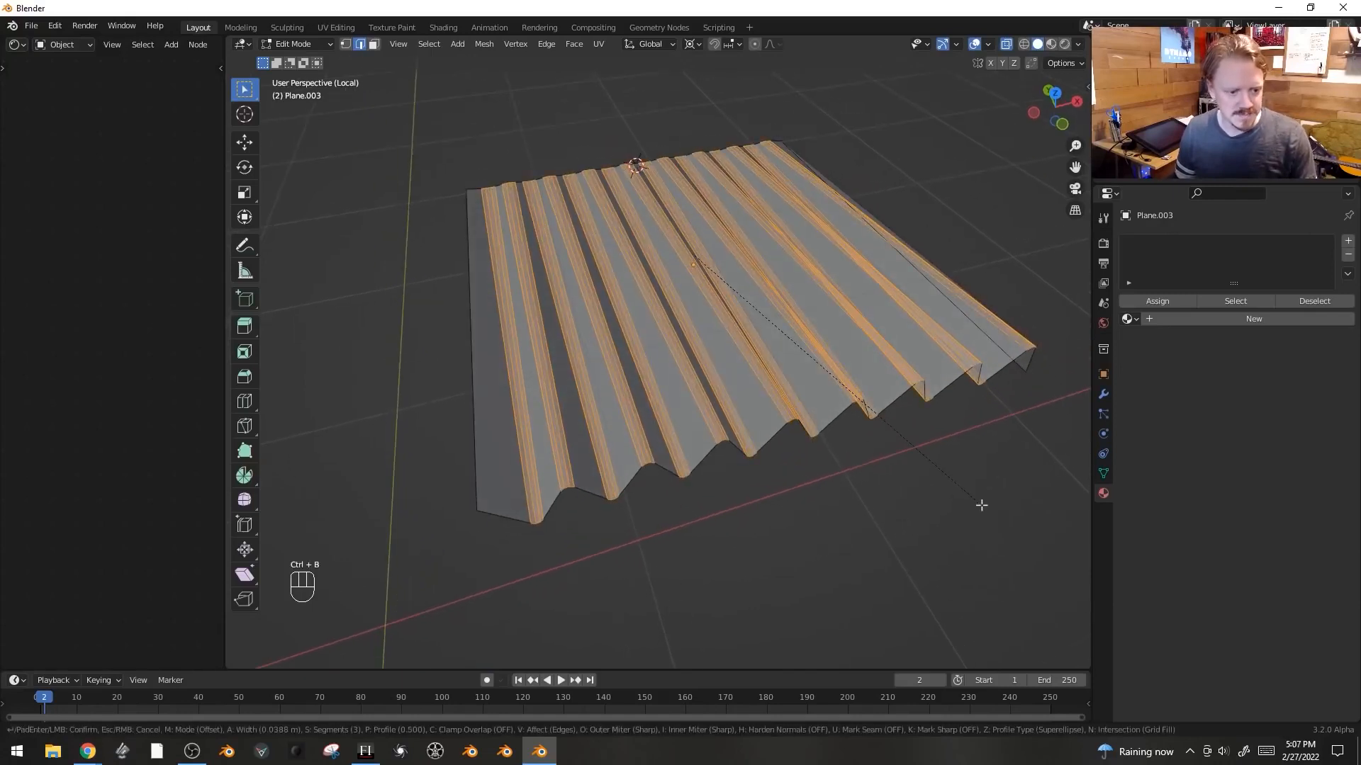
{"action": "left_click", "coordinate": [981, 506]}
{"action": "middle_click_drag", "start_coordinate": [693, 527], "coordinate": [660, 481]}
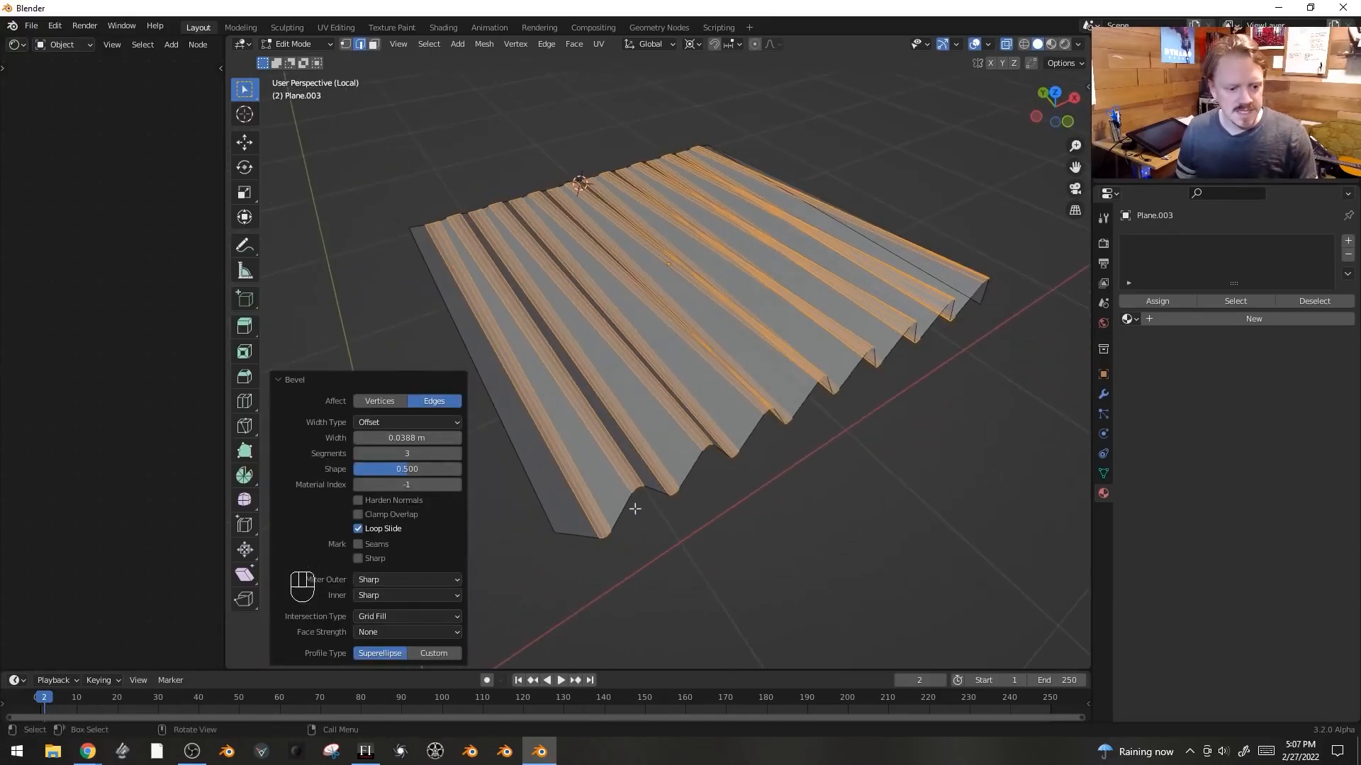
- Set the bevel's width type to Depth and widen the bevel
{"action": "left_click", "coordinate": [422, 422]}
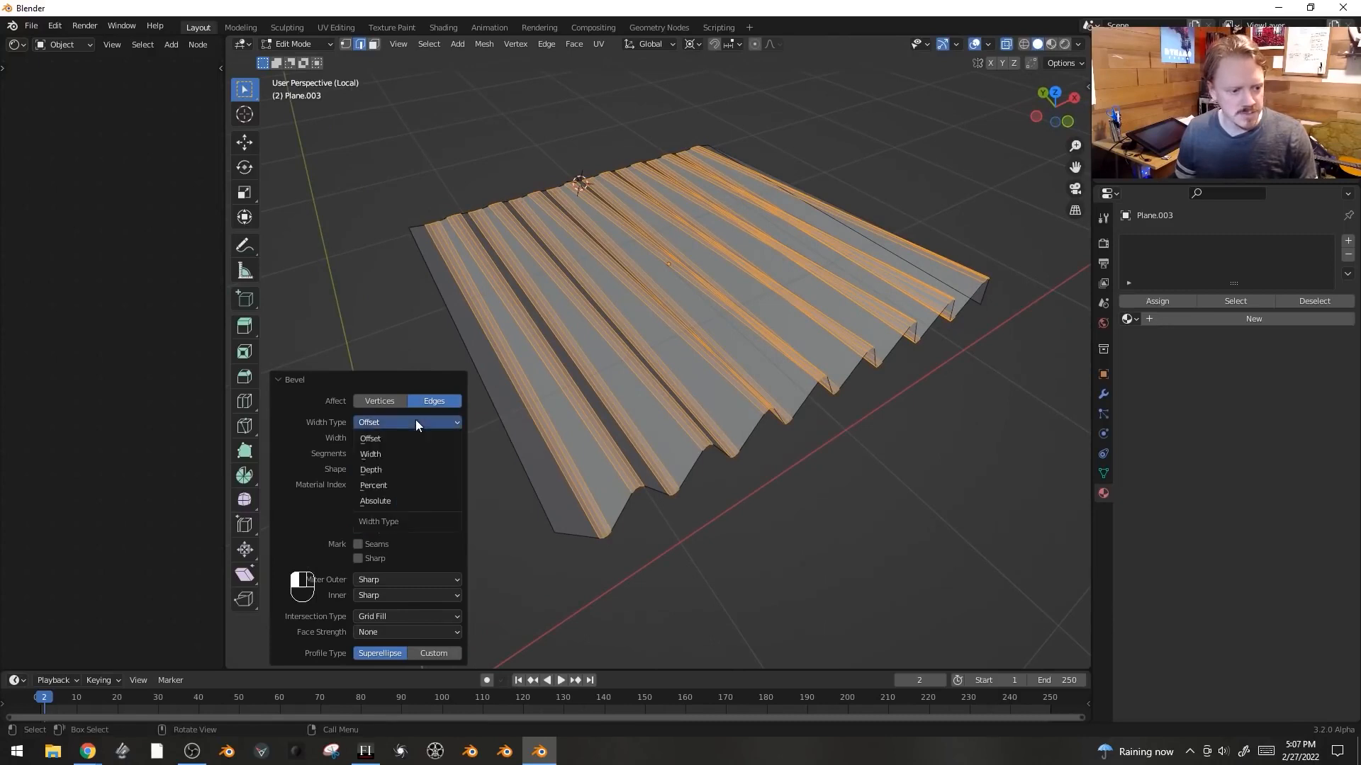
{"action": "left_click", "coordinate": [413, 473]}
{"action": "left_click_drag", "start_coordinate": [408, 438], "coordinate": [467, 438]}
{"action": "middle_click_drag", "start_coordinate": [839, 400], "coordinate": [804, 468]}
- Select the sheet's left boundary edge and nudge it along X
{"action": "scroll", "coordinate": [709, 318], "scroll_direction": "down", "scroll_amount": 2}
{"action": "middle_click_drag", "start_coordinate": [652, 184], "coordinate": [708, 468], "text": "shift"}
{"action": "key", "text": "Tab"}
{"action": "key", "text": "Tab"}
{"action": "scroll", "coordinate": [723, 402], "scroll_direction": "down", "scroll_amount": 3}
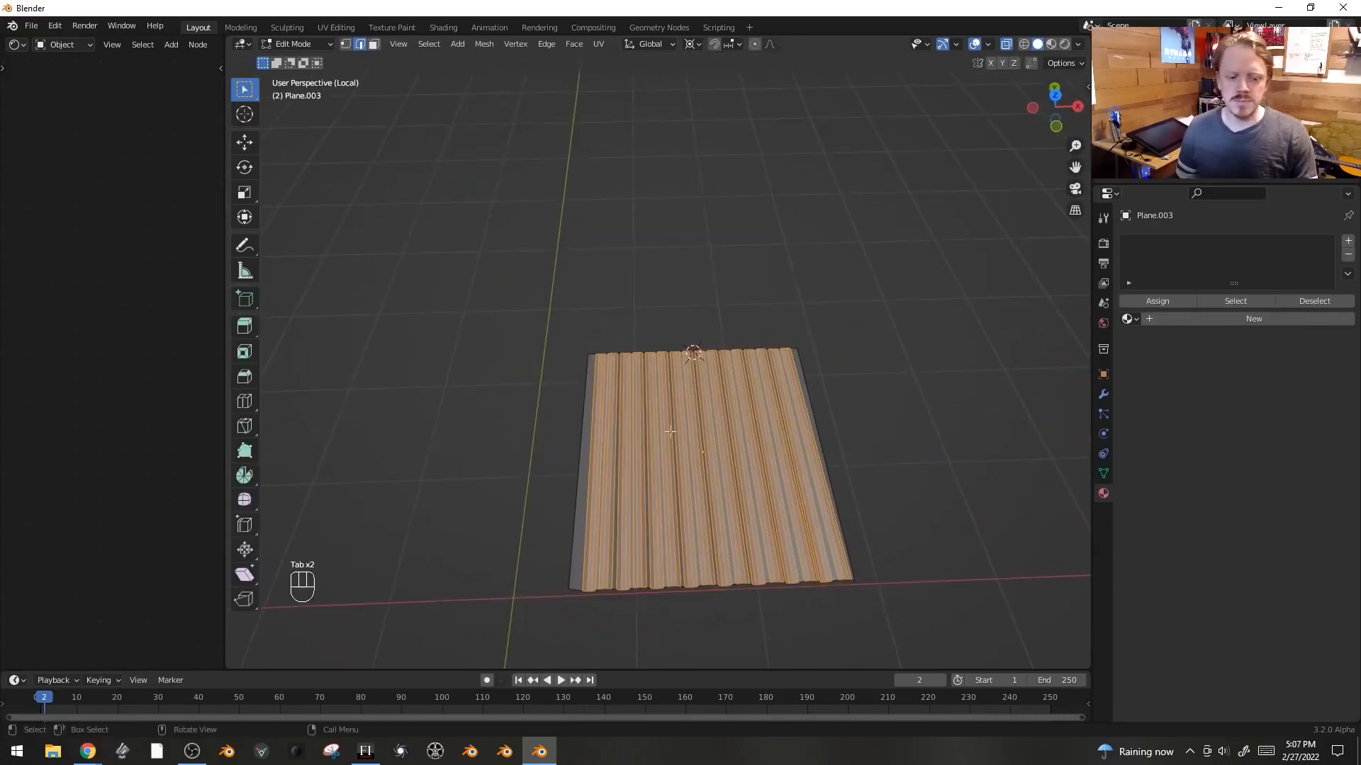
{"action": "left_click", "coordinate": [568, 567]}
{"action": "key", "text": "g"}
{"action": "key", "text": "x"}
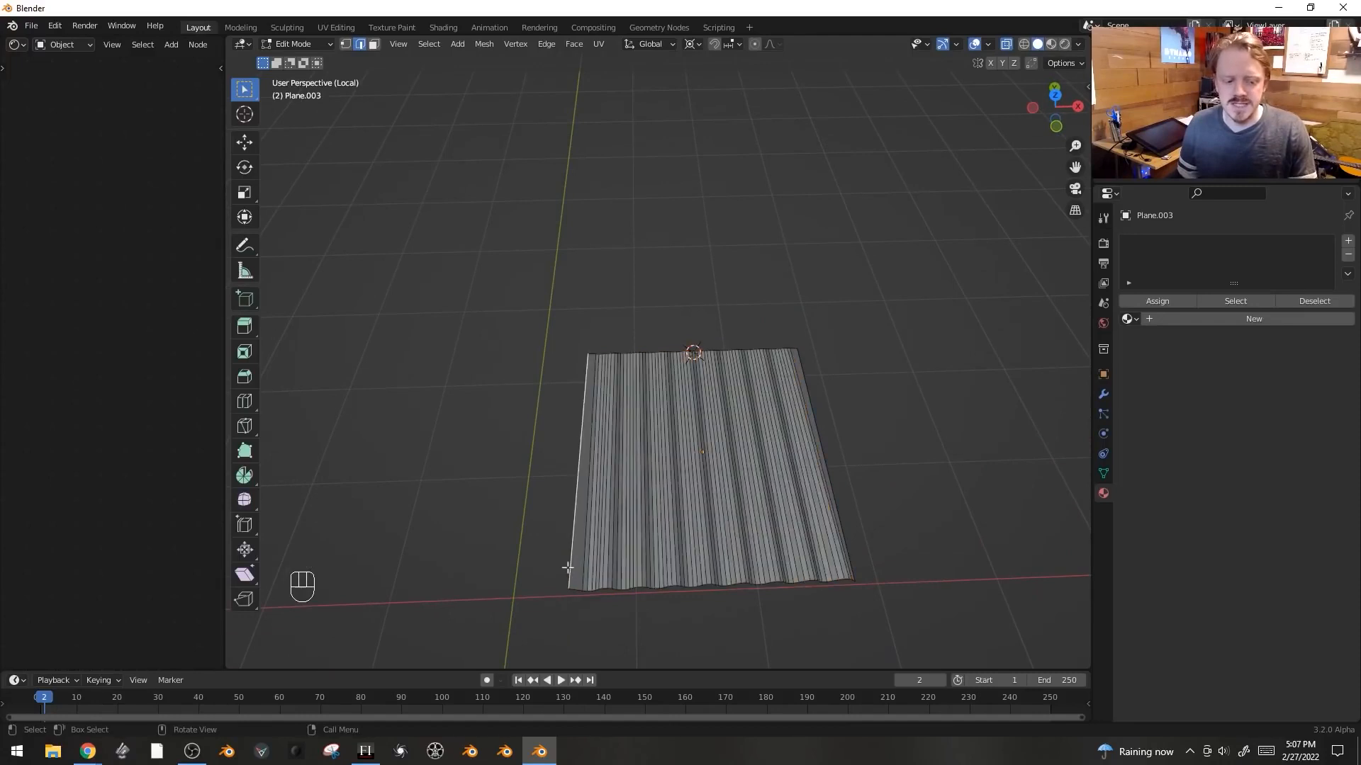
{"action": "left_click", "coordinate": [570, 567]}
{"action": "middle_click_drag", "start_coordinate": [672, 513], "coordinate": [707, 489]}
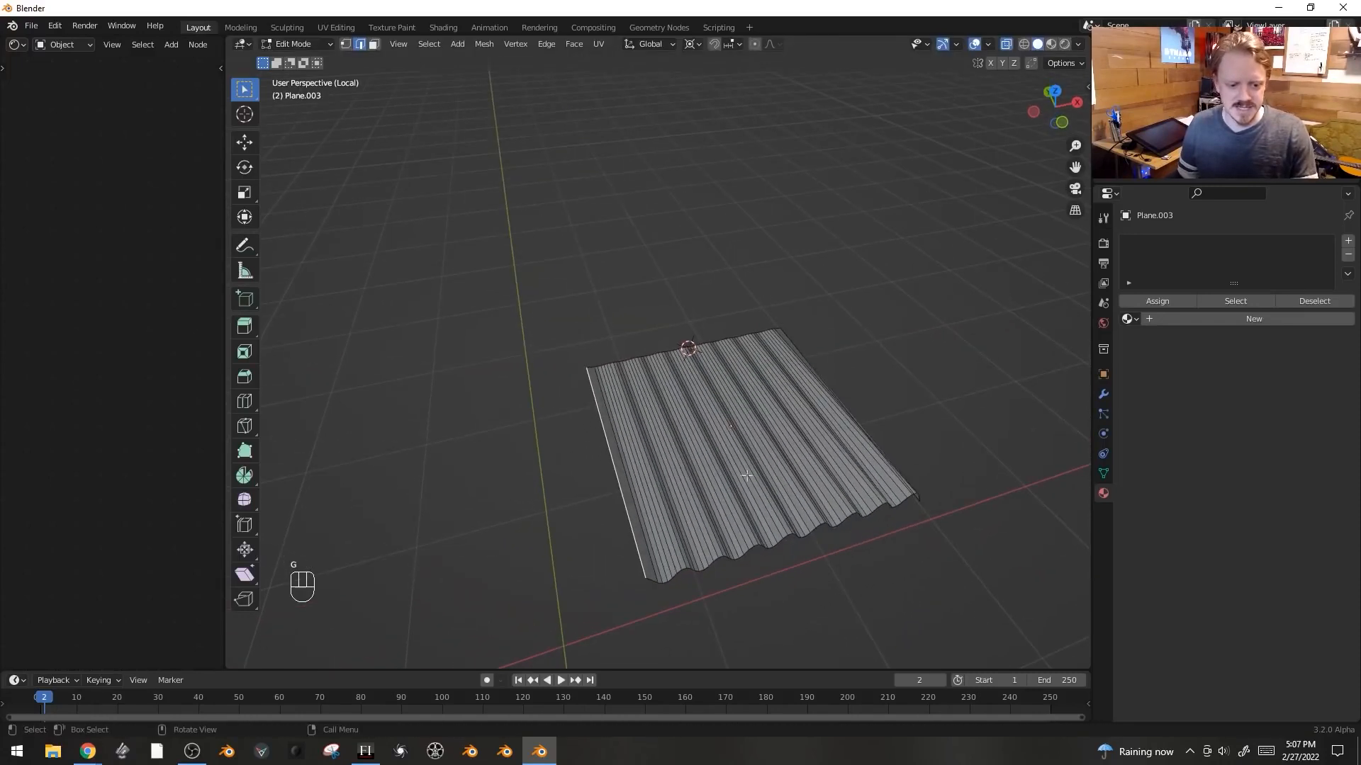
- Turn on proportional editing and rotate a selected edge loop about X by about -5° to add a wave
{"action": "middle_click_drag", "start_coordinate": [787, 509], "coordinate": [941, 528]}
{"action": "left_click", "coordinate": [872, 422]}
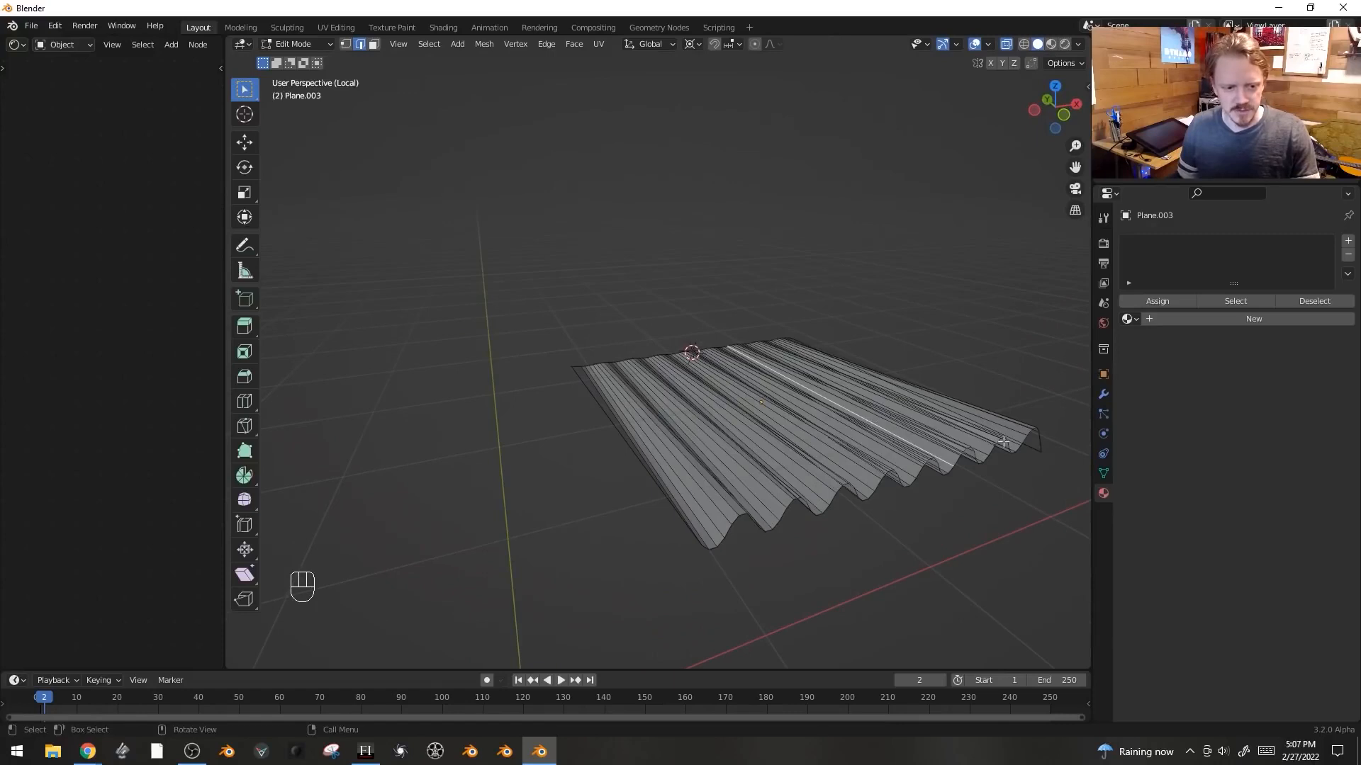
{"action": "middle_click_drag", "start_coordinate": [1004, 443], "coordinate": [780, 44]}
{"action": "left_click", "coordinate": [754, 44]}
{"action": "key", "text": "r"}
{"action": "key", "text": "x"}
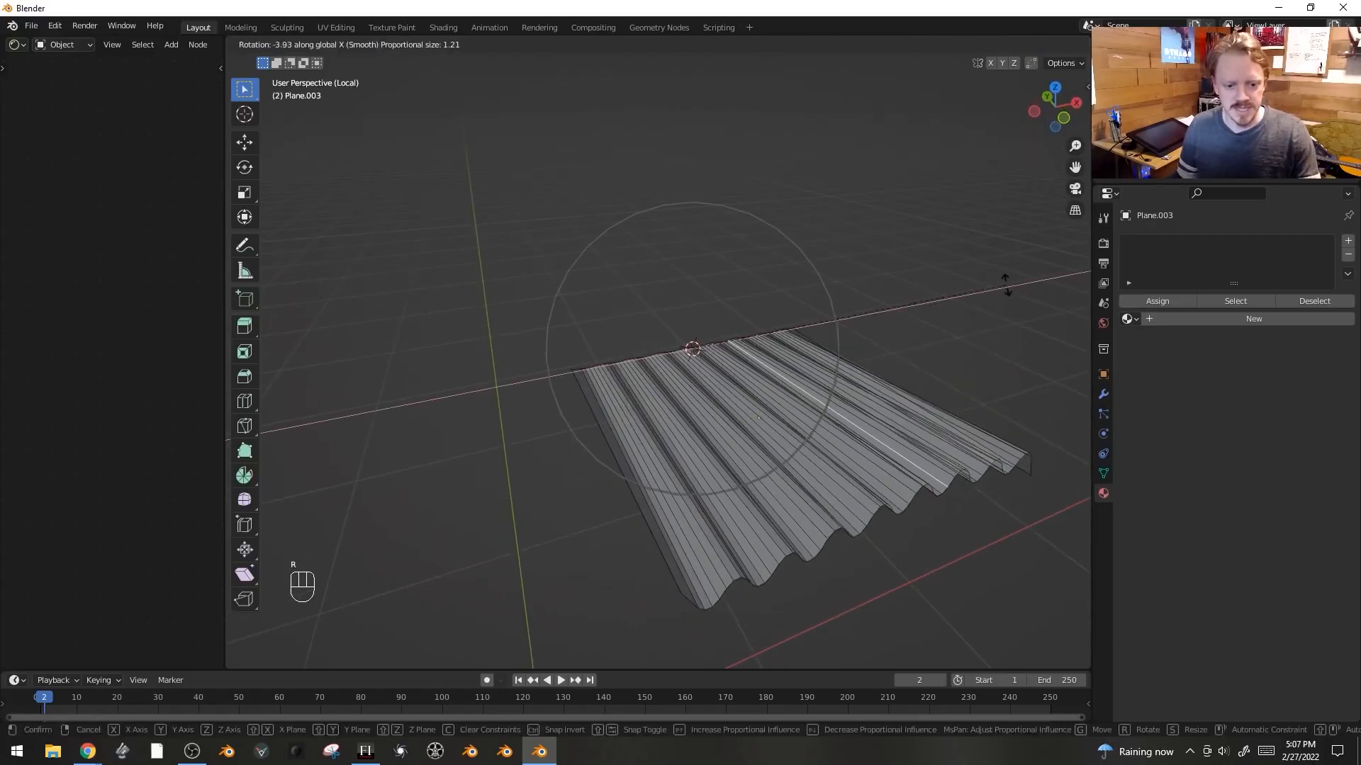
{"action": "left_click", "coordinate": [1009, 279]}
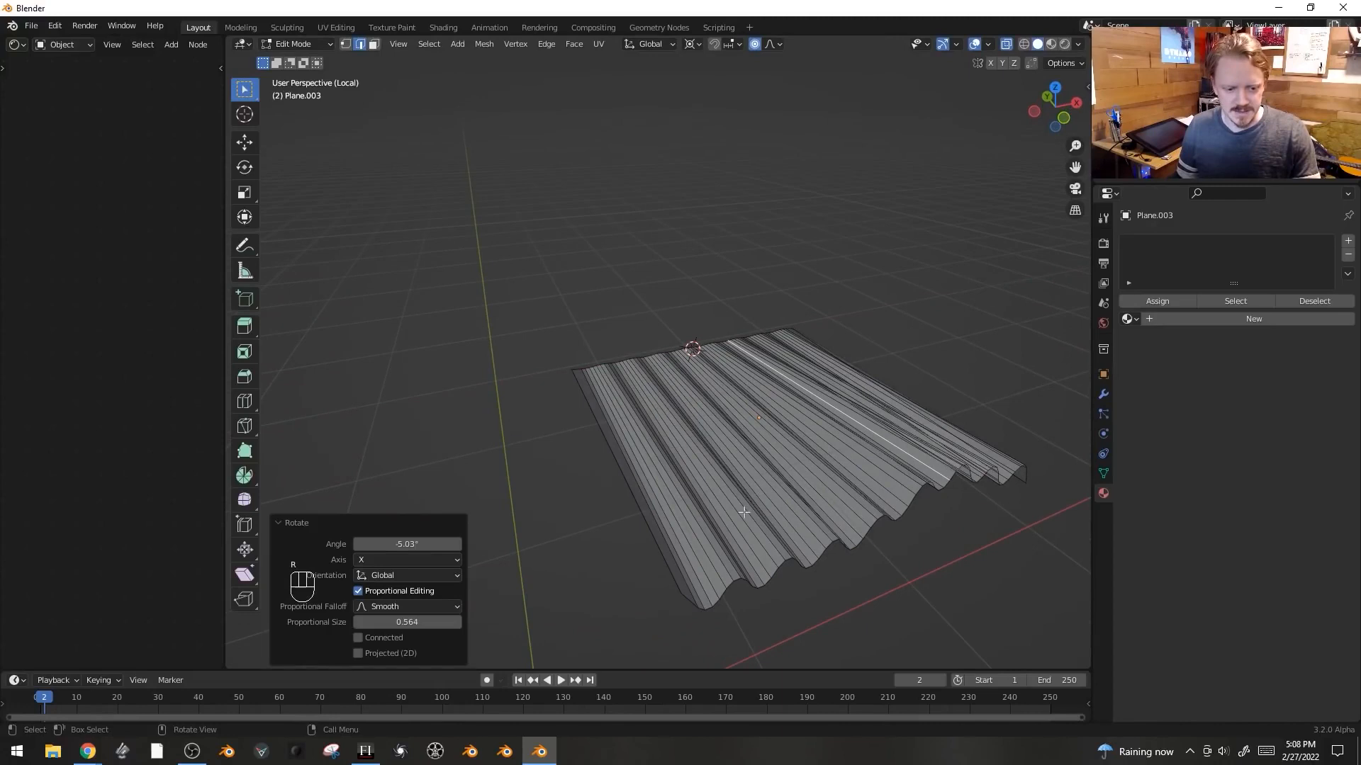
- Rotate several more edge loops slightly about X with proportional editing to make the sheet uneven, then leave Edit Mode
{"action": "key", "text": "r"}
{"action": "key", "text": "x"}
{"action": "left_click", "coordinate": [847, 492]}
{"action": "key", "text": "r"}
{"action": "key", "text": "x"}
{"action": "left_click", "coordinate": [850, 496]}
{"action": "left_click", "coordinate": [975, 446]}
{"action": "key", "text": "r"}
{"action": "key", "text": "x"}
{"action": "left_click", "coordinate": [972, 444]}
{"action": "key", "text": "Tab"}
{"action": "middle_click_drag", "start_coordinate": [968, 439], "coordinate": [857, 501]}
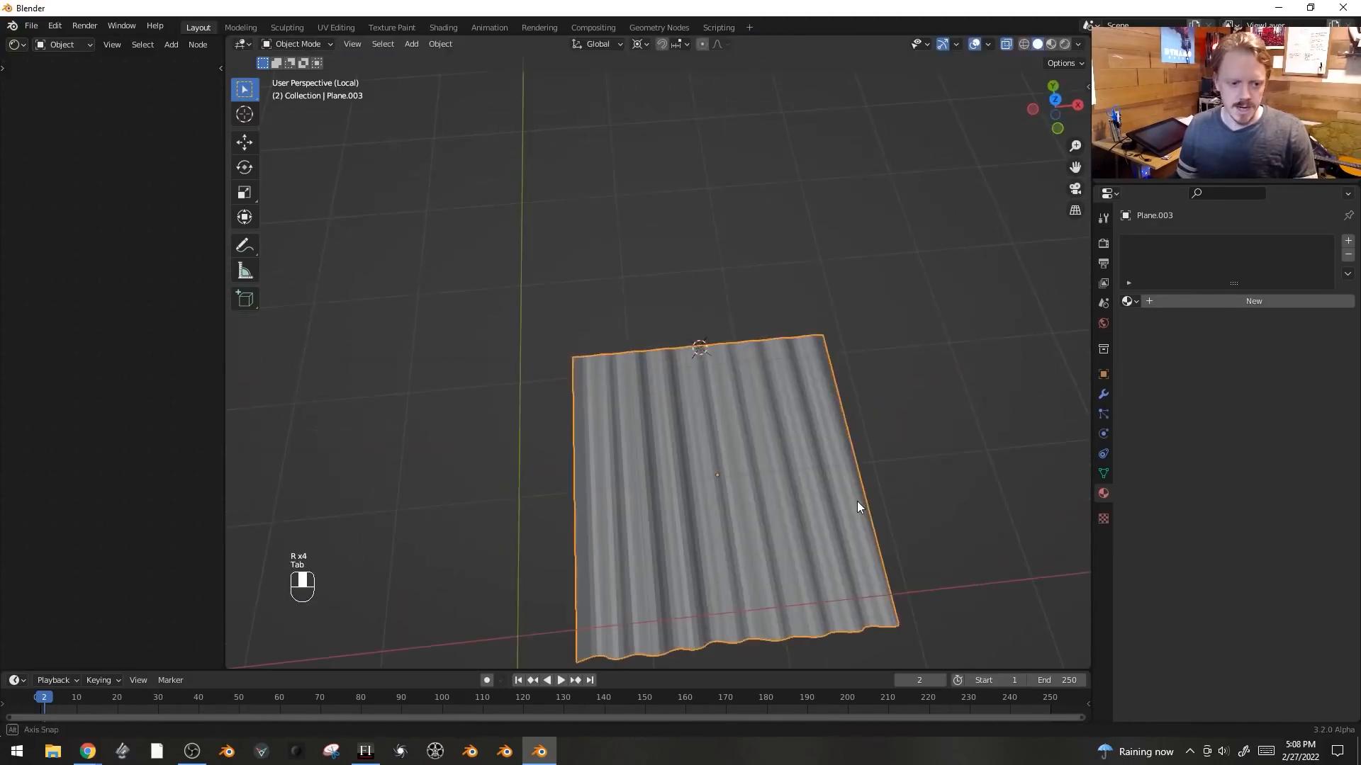
- Shade the sheet smooth and give it a new material with a Translucent BSDF surface
{"action": "right_click", "coordinate": [733, 402]}
{"action": "middle_click_drag", "start_coordinate": [733, 402], "coordinate": [771, 345], "text": "shift"}
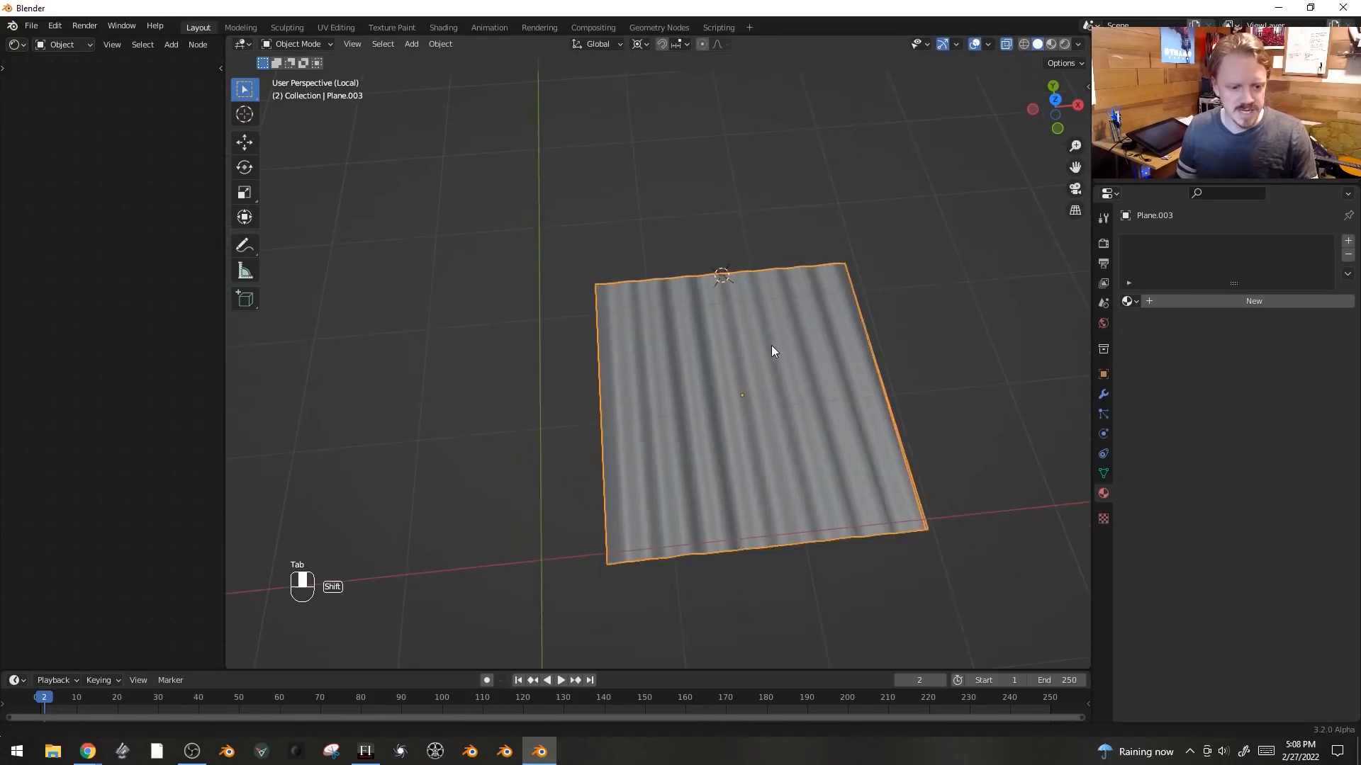
{"action": "left_click", "coordinate": [1241, 302]}
{"action": "key", "text": "Tab"}
{"action": "key", "text": "Tab"}
{"action": "left_click", "coordinate": [1302, 363]}
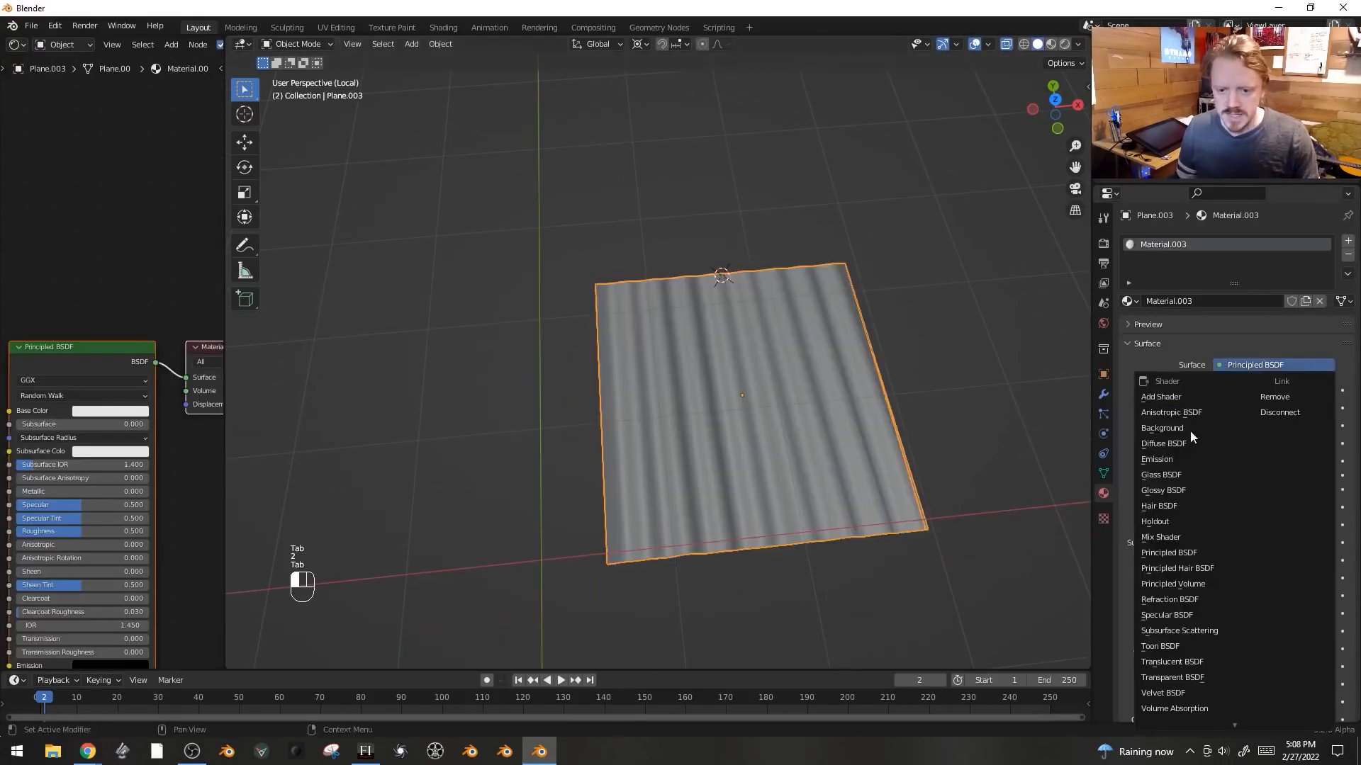
{"action": "left_click", "coordinate": [1265, 362]}
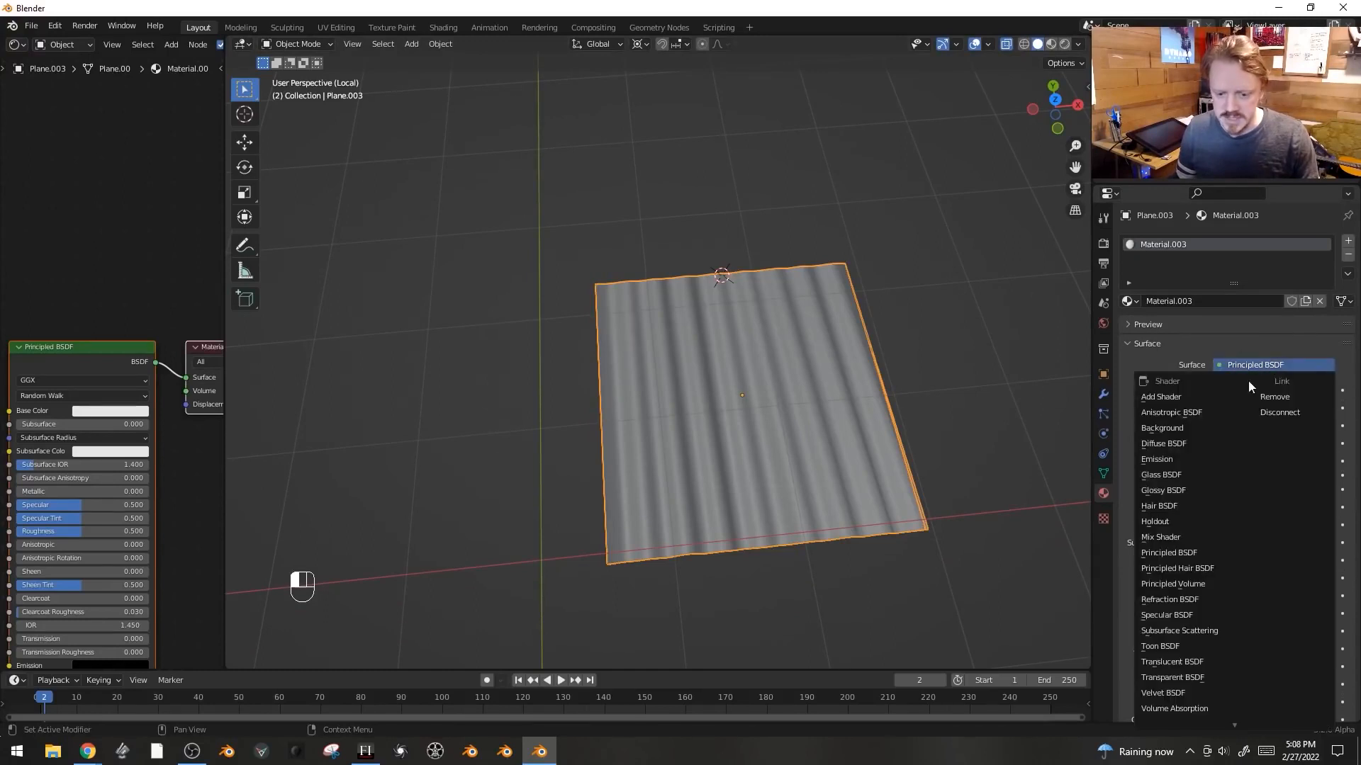
{"action": "left_click", "coordinate": [1200, 664]}
{"action": "middle_click_drag", "start_coordinate": [793, 397], "coordinate": [844, 414]}
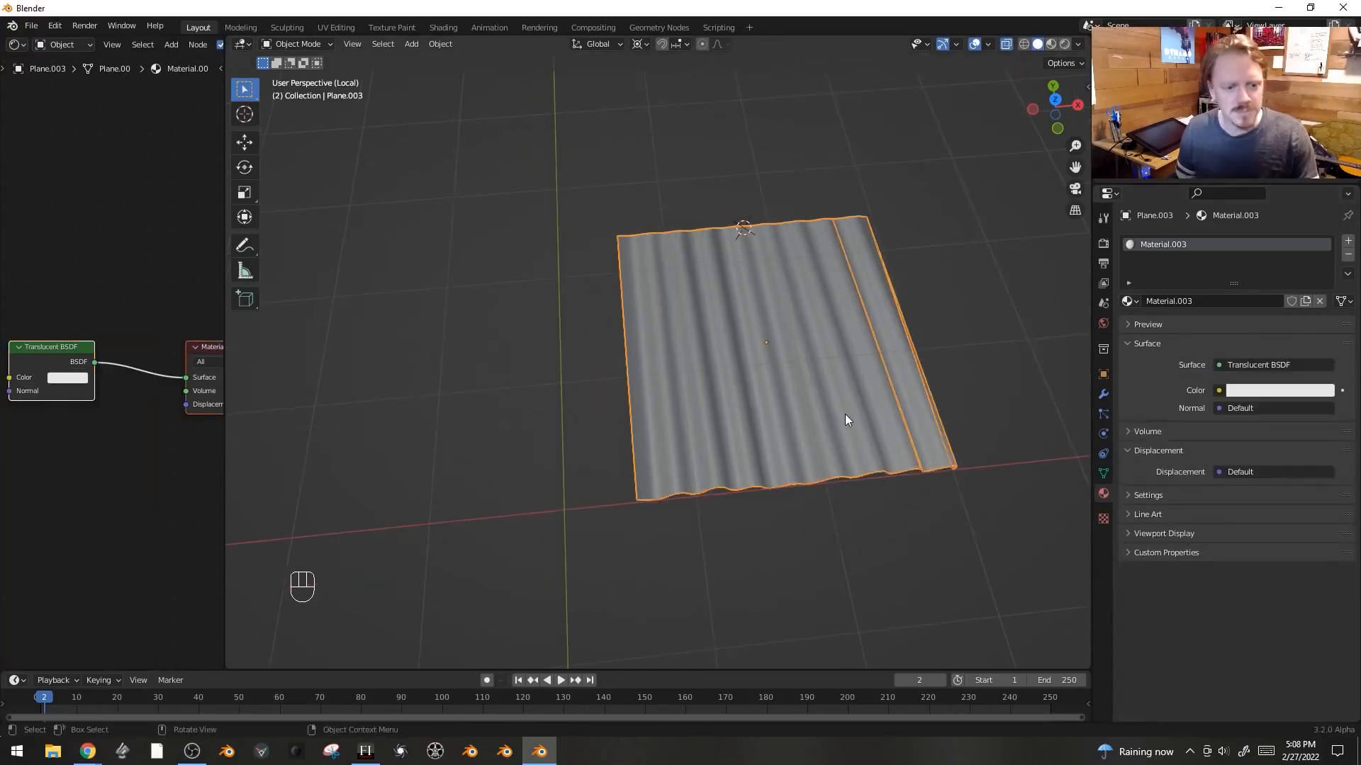
- Set the Translucent BSDF color to orange (H 0.056, S 0.934, V 0.8) and check it in rendered shading
{"action": "left_click", "coordinate": [1303, 391]}
{"action": "left_click_drag", "start_coordinate": [1252, 268], "coordinate": [1241, 271]}
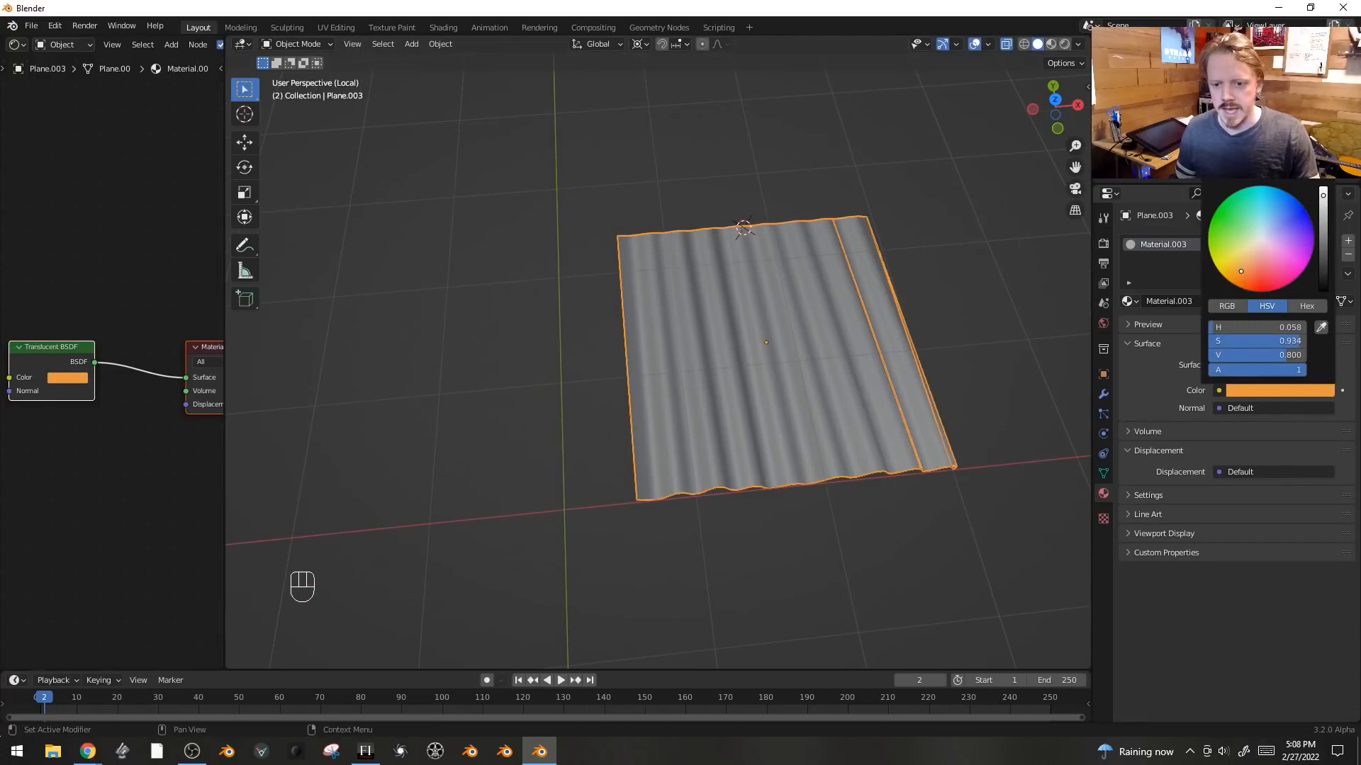
{"action": "key", "text": "z"}
{"action": "left_click", "coordinate": [809, 241]}
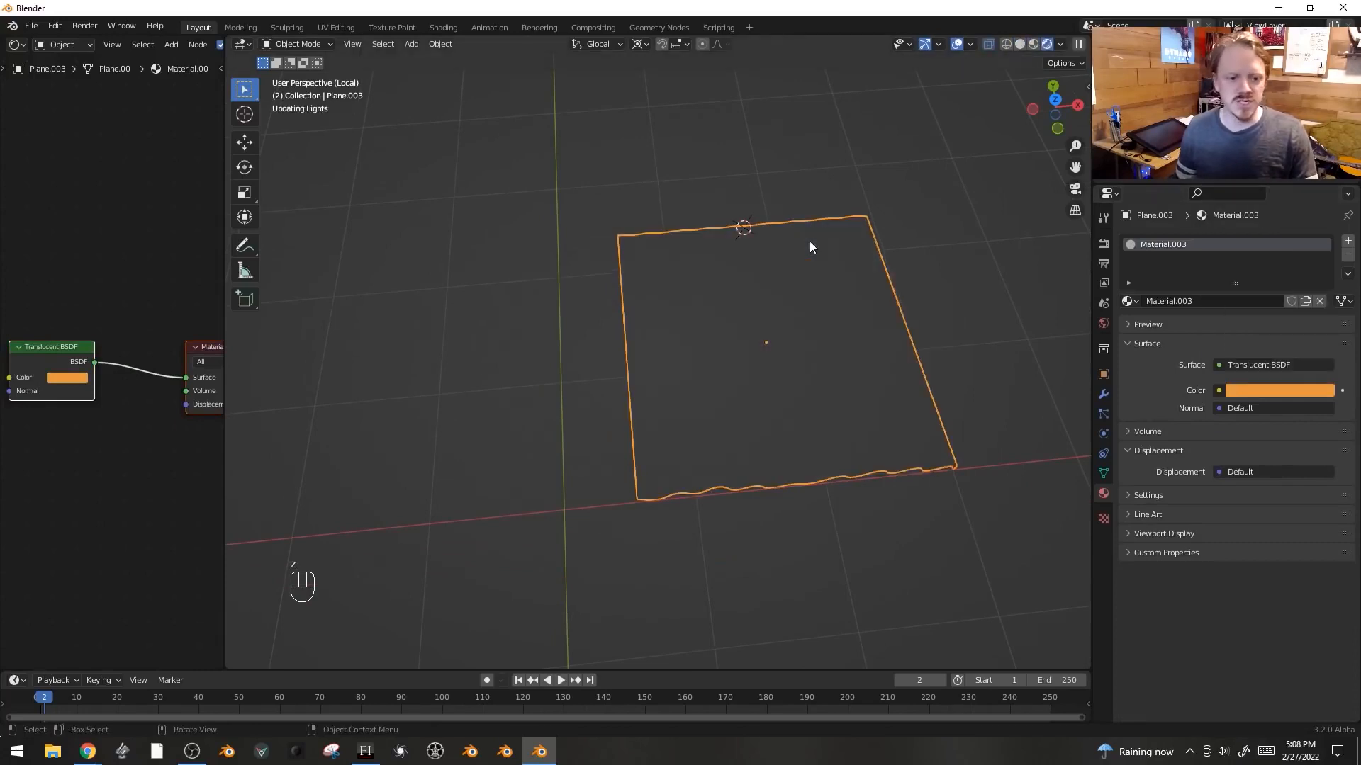
{"action": "middle_click_drag", "start_coordinate": [774, 350], "coordinate": [725, 347]}
{"action": "key", "text": "z"}
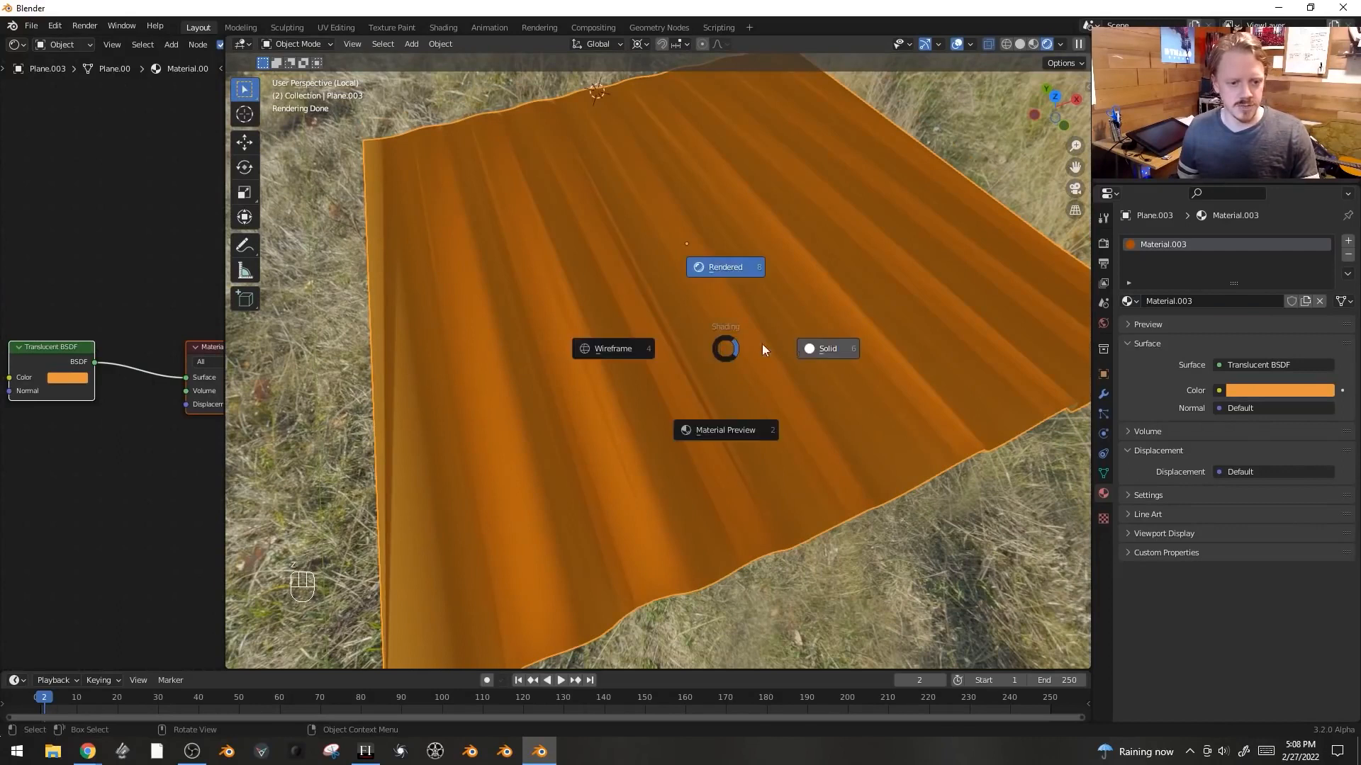
{"action": "left_click", "coordinate": [840, 350]}
- In edge mode, extrude the sheet's top edge about 0.047 m along Y
{"action": "mouse_move", "coordinate": [872, 457]}
{"action": "middle_mouse_down"}
{"action": "mouse_move", "coordinate": [919, 423]}
{"action": "mouse_move", "coordinate": [891, 395]}
{"action": "mouse_move", "coordinate": [949, 430]}
{"action": "middle_mouse_up"}
{"action": "key", "text": "Tab"}
{"action": "key", "text": "2"}
{"action": "left_click", "coordinate": [891, 394], "text": "alt"}
{"action": "left_click", "coordinate": [870, 414], "text": "alt"}
{"action": "key", "text": "e"}
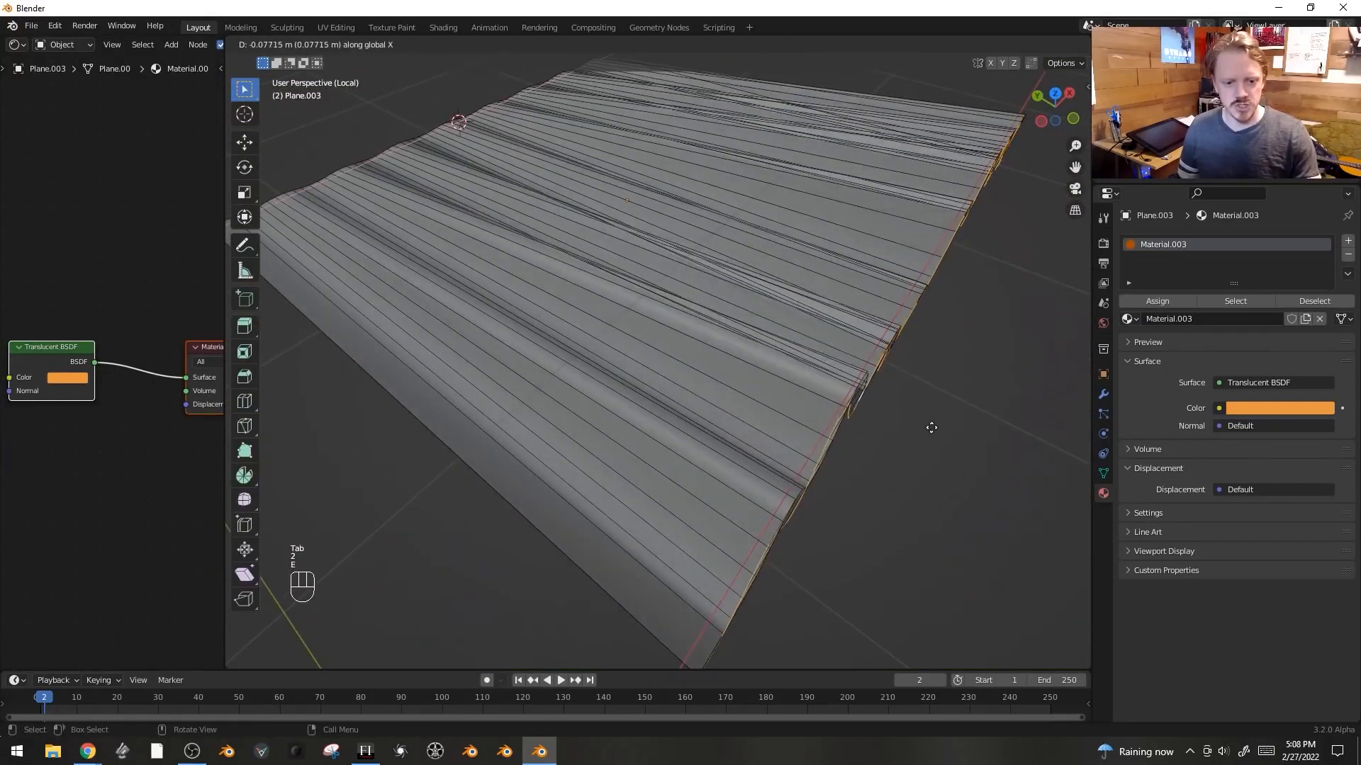
{"action": "left_click", "coordinate": [944, 426]}
- Turn off proportional editing and lower the extruded edge about 0.008 m along Z
{"action": "key", "text": "g"}
{"action": "key", "text": "z"}
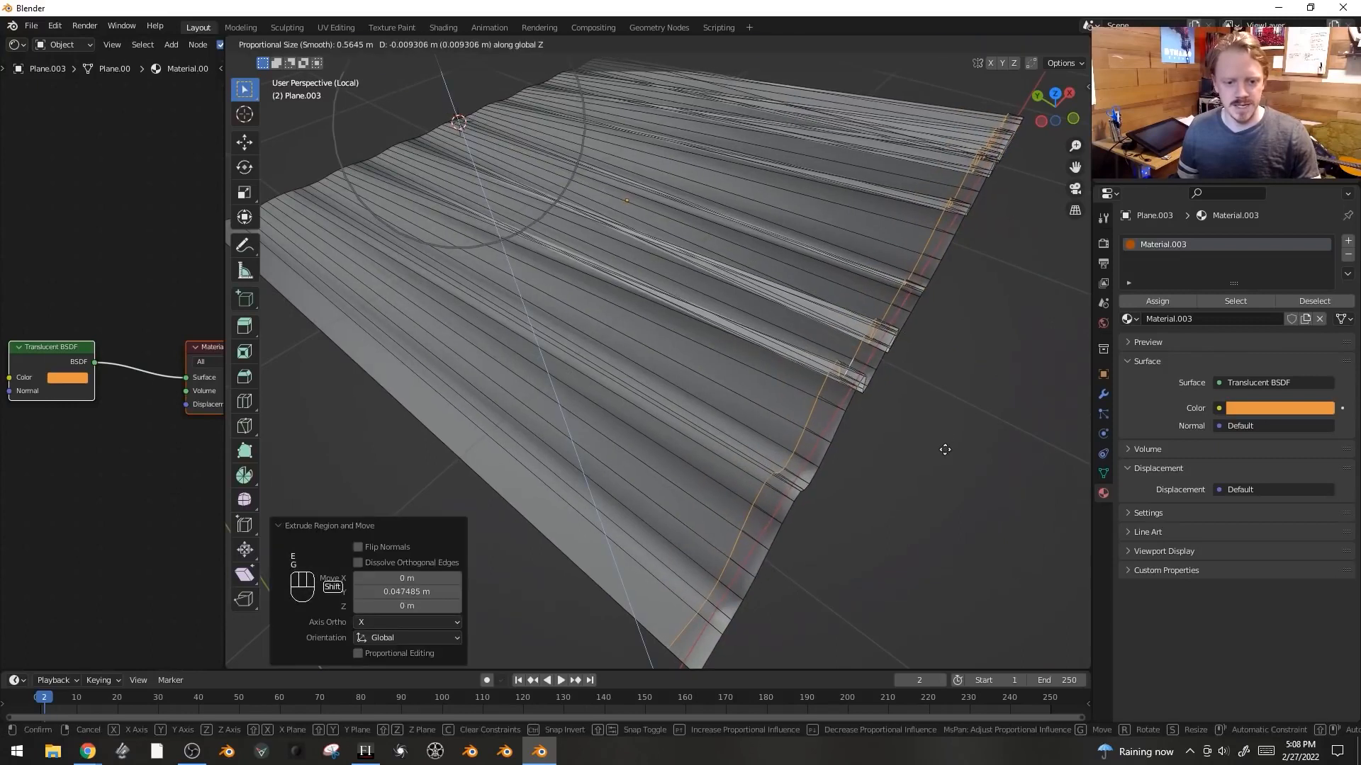
{"action": "key", "text": "Escape"}
{"action": "left_click", "coordinate": [754, 45]}
{"action": "key", "text": "g"}
{"action": "key", "text": "z"}
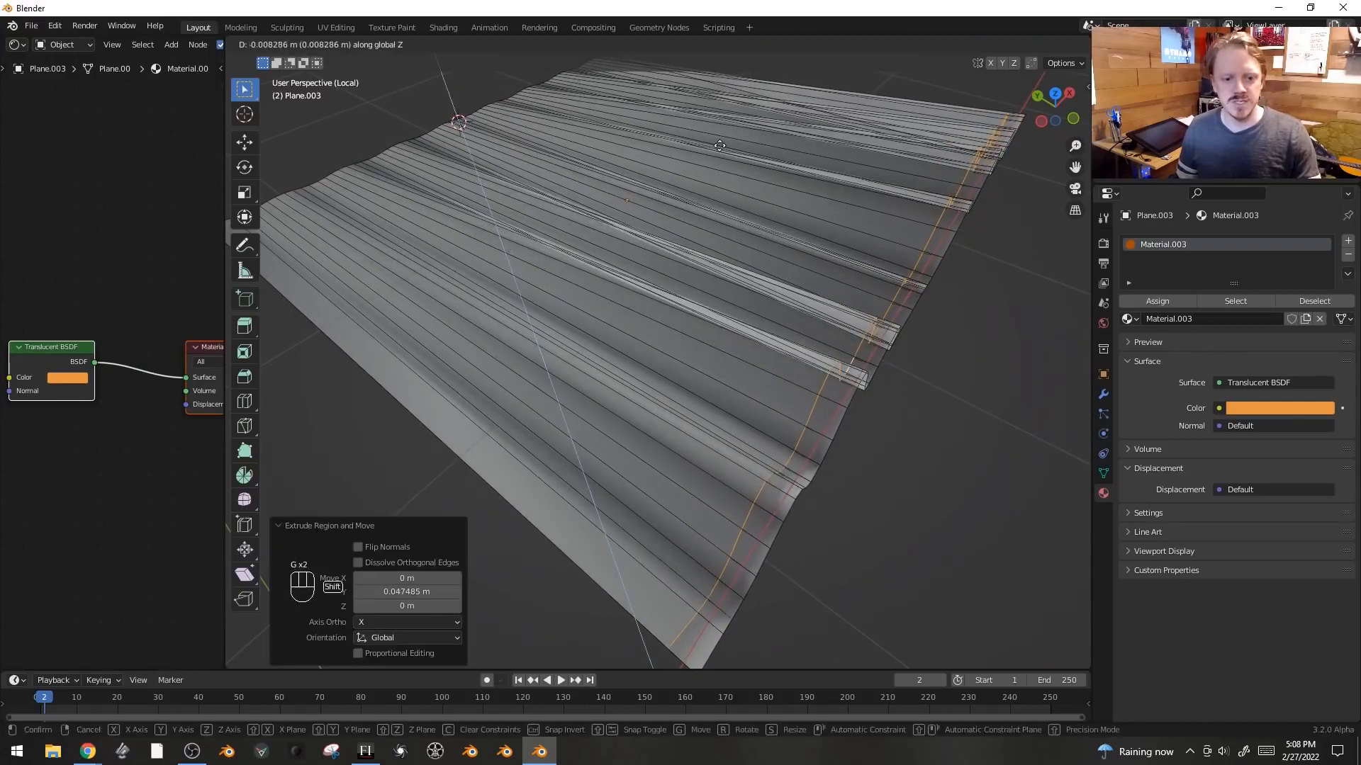
{"action": "left_click", "coordinate": [719, 144]}
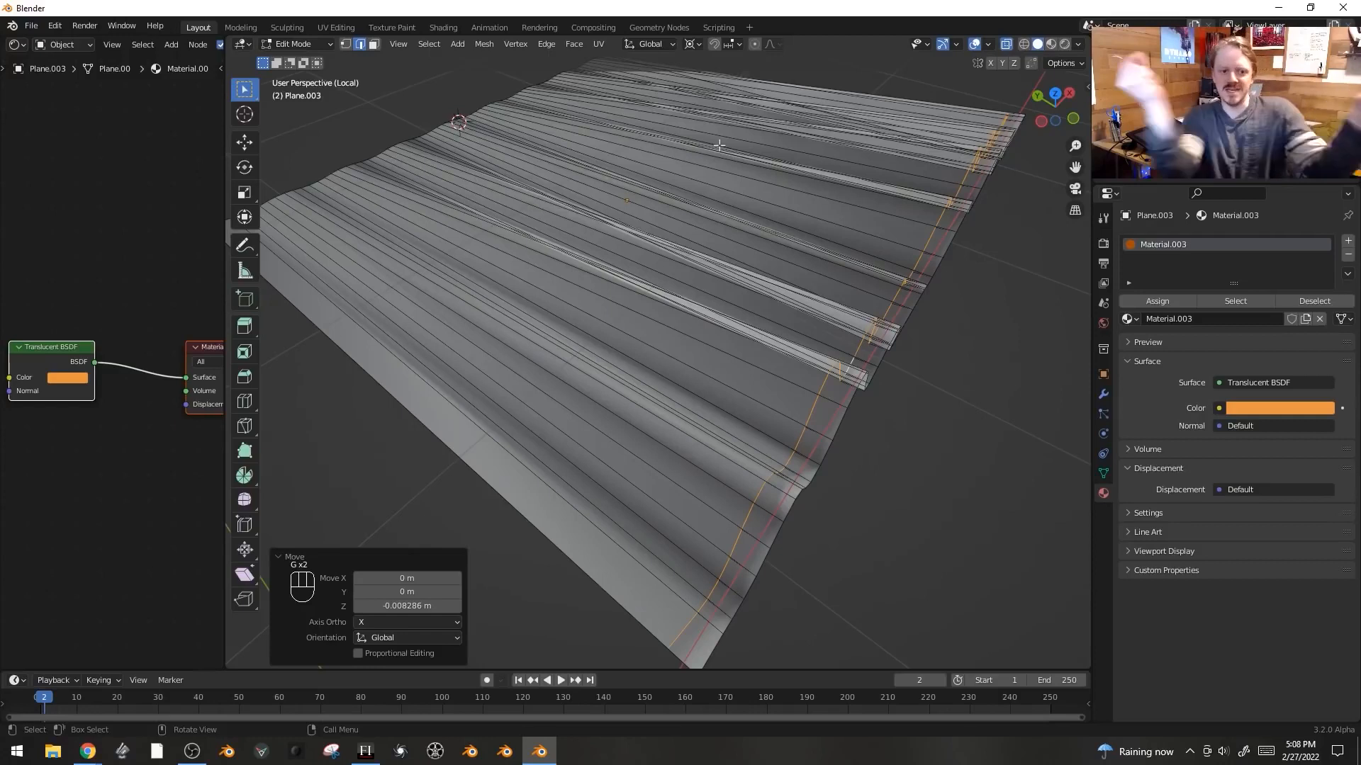
- Box-select the top edges, extrude them once more and return to Object Mode
{"action": "left_click", "coordinate": [321, 184], "text": "alt"}
{"action": "middle_click_drag", "start_coordinate": [320, 184], "coordinate": [527, 306]}
{"action": "key", "text": "e"}
{"action": "left_click", "coordinate": [517, 300]}
{"action": "middle_click_drag", "start_coordinate": [825, 350], "coordinate": [711, 297], "text": "shift"}
{"action": "key", "text": "Tab"}
- Toggle X-ray and enable Auto Smooth at 30° in the mesh's normal settings
{"action": "middle_click_drag", "start_coordinate": [557, 294], "coordinate": [526, 345]}
{"action": "key", "text": "alt+z"}
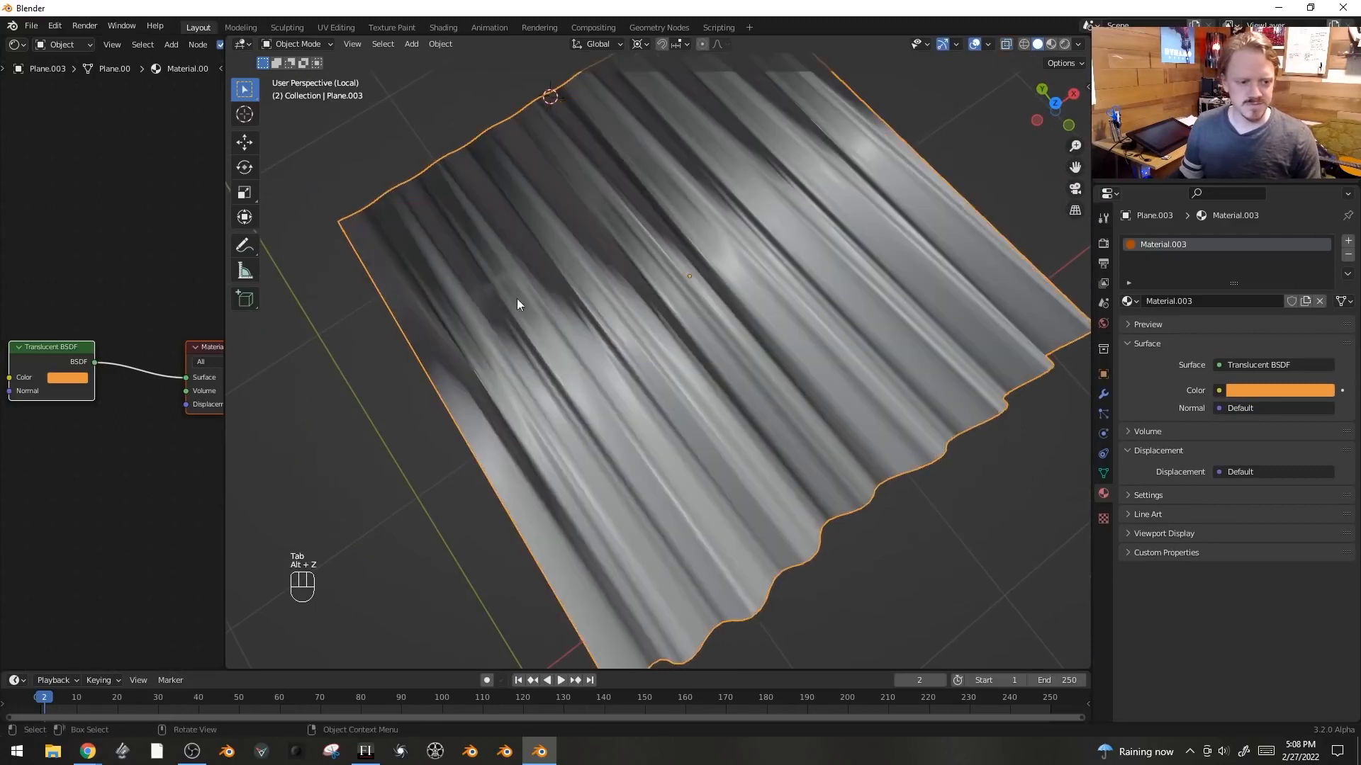
{"action": "left_click", "coordinate": [1103, 473]}
{"action": "left_click", "coordinate": [1219, 537]}
- Rotate the sheet 95° about X so it hangs vertically as a curtain
{"action": "scroll", "coordinate": [836, 410], "scroll_direction": "down", "scroll_amount": 4}
{"action": "middle_click_drag", "start_coordinate": [836, 408], "coordinate": [892, 334]}
{"action": "key", "text": "r"}
{"action": "key", "text": "x"}
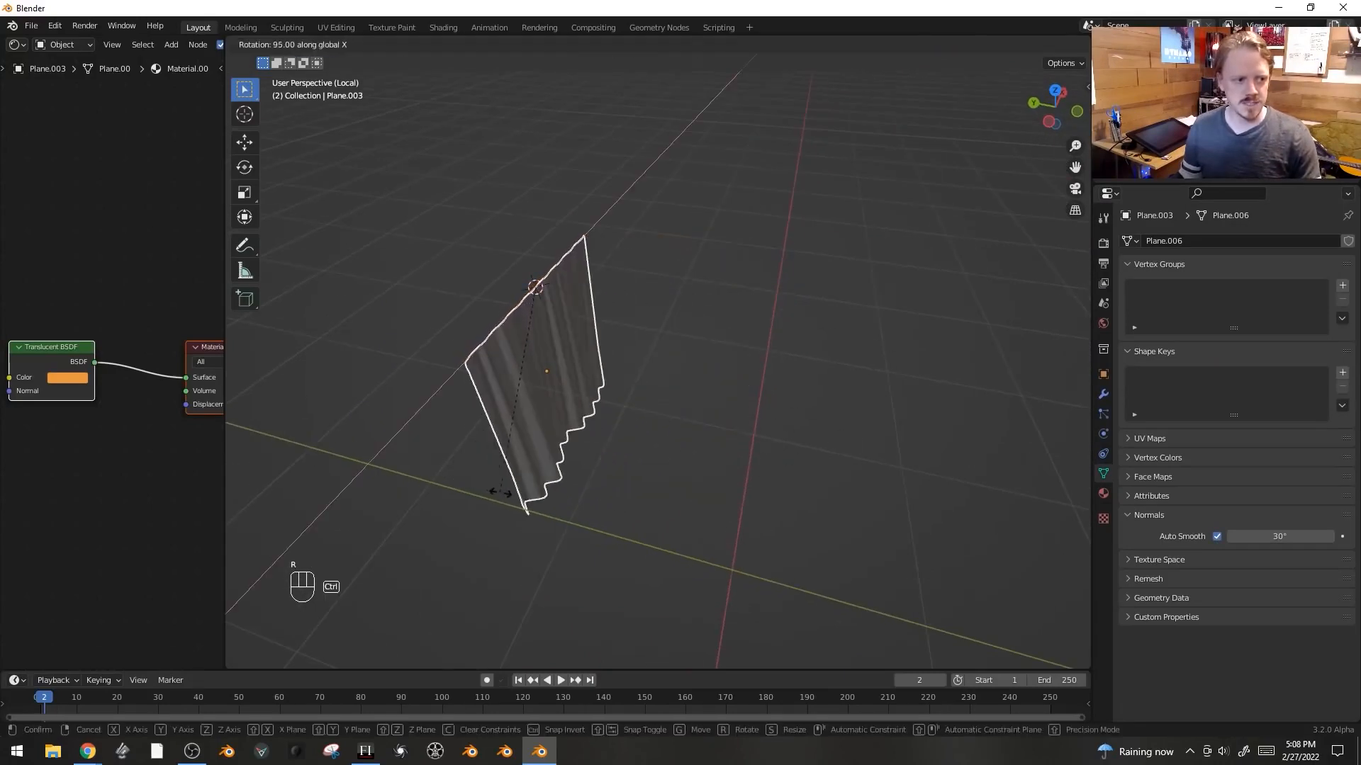
{"action": "left_click", "coordinate": [494, 490]}
- Exit local view, move the curtain along Z and scale it to 0.8 near the window
{"action": "middle_click_drag", "start_coordinate": [751, 468], "coordinate": [689, 440]}
{"action": "key", "text": "KP_Divide"}
{"action": "key", "text": "g"}
{"action": "key", "text": "z"}
{"action": "left_click", "coordinate": [691, 394]}
{"action": "key", "text": "s"}
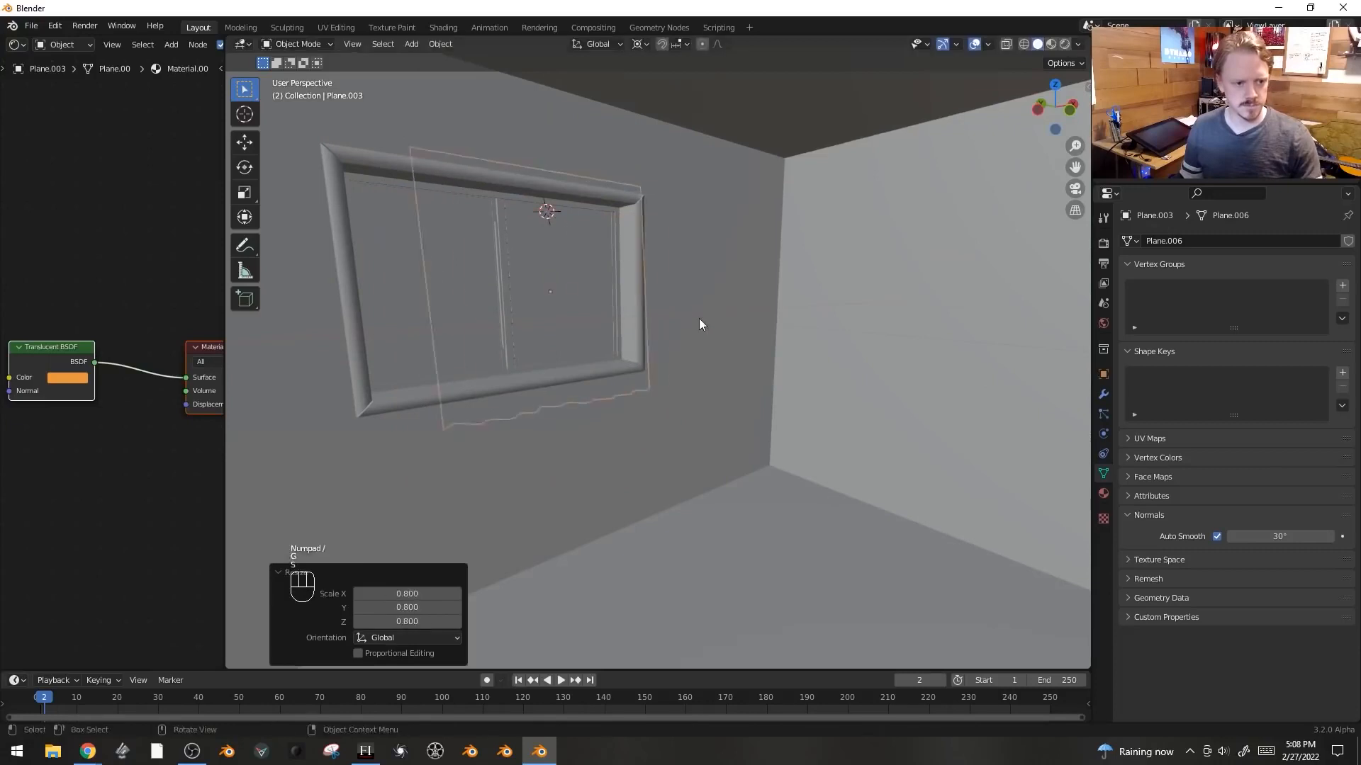
{"action": "left_click", "coordinate": [694, 316]}
- Position the curtain in front of the window by moving it along Y and X and rescaling it
{"action": "key", "text": "g"}
{"action": "left_click", "coordinate": [786, 470]}
{"action": "key", "text": "g"}
{"action": "key", "text": "y"}
{"action": "middle_click_drag", "start_coordinate": [815, 413], "coordinate": [838, 405]}
{"action": "key", "text": "s"}
{"action": "left_click", "coordinate": [921, 275]}
{"action": "key", "text": "g"}
{"action": "key", "text": "x"}
{"action": "left_click", "coordinate": [798, 266]}
{"action": "key", "text": "s"}
- Duplicate the curtain mesh along X, then scale and move the copy along X to form a second panel
{"action": "key", "text": "x"}
{"action": "left_click", "coordinate": [736, 266]}
{"action": "middle_click_drag", "start_coordinate": [822, 206], "coordinate": [930, 242], "text": "shift"}
{"action": "key", "text": "Tab"}
{"action": "key", "text": "a"}
{"action": "key", "text": "shift+d"}
{"action": "key", "text": "x"}
{"action": "left_click", "coordinate": [698, 278]}
{"action": "key", "text": "s"}
{"action": "key", "text": "x"}
{"action": "left_click", "coordinate": [757, 268]}
{"action": "key", "text": "g"}
{"action": "key", "text": "x"}
{"action": "left_click", "coordinate": [782, 267]}
- In Edit Mode, move the left curtain's top corner along X with proportional editing
{"action": "key", "text": "1"}
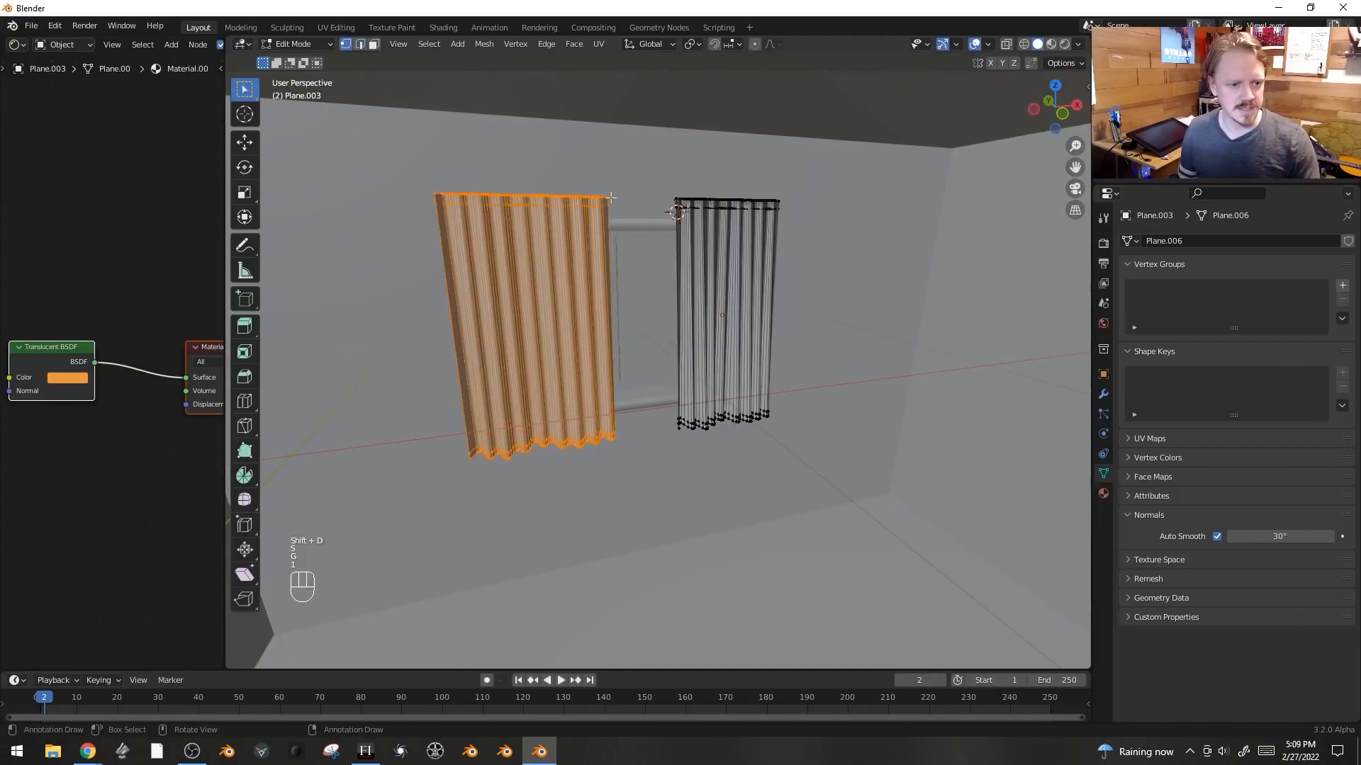
{"action": "left_click", "coordinate": [607, 197]}
{"action": "key", "text": "g"}
{"action": "key", "text": "x"}
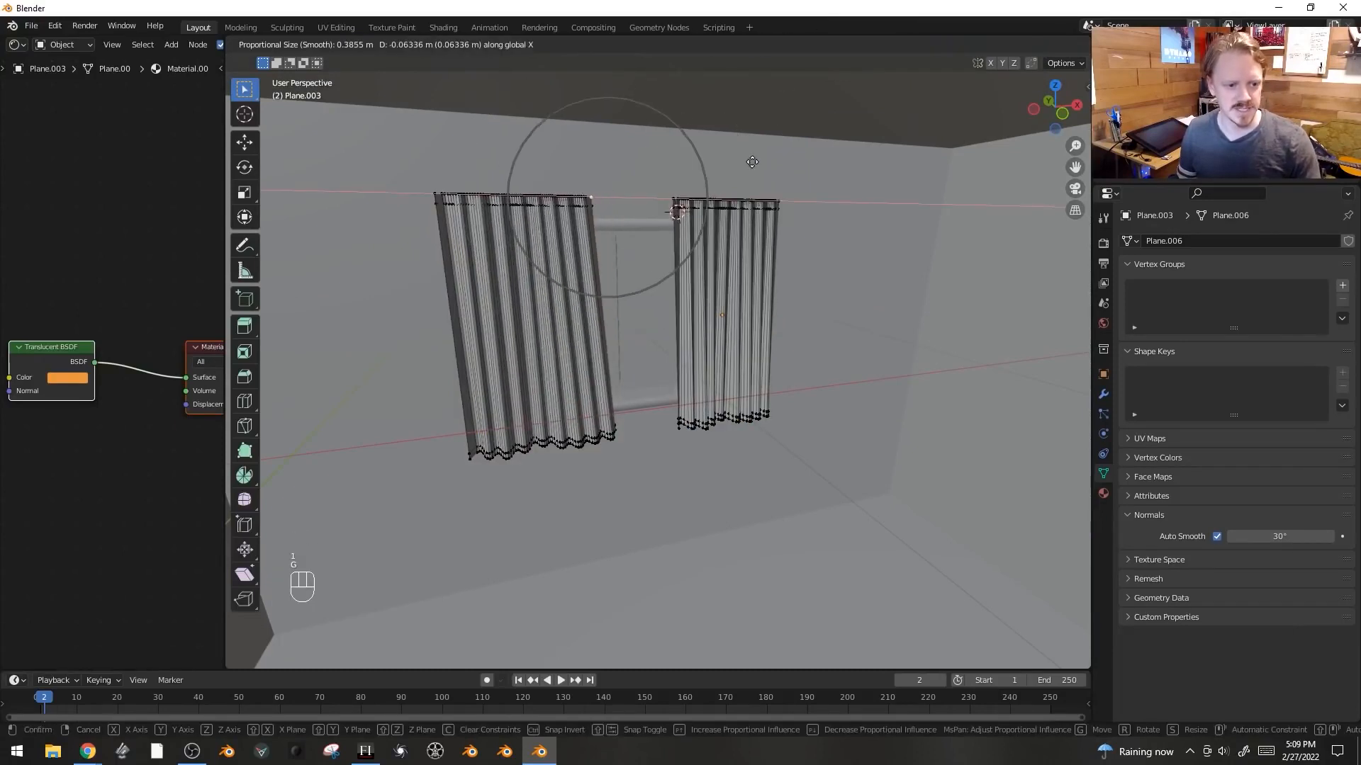
{"action": "left_click", "coordinate": [751, 161]}
- Add a loop cut across the right curtain and scale it to 1.084 along X with proportional editing
{"action": "key", "text": "ctrl+r"}
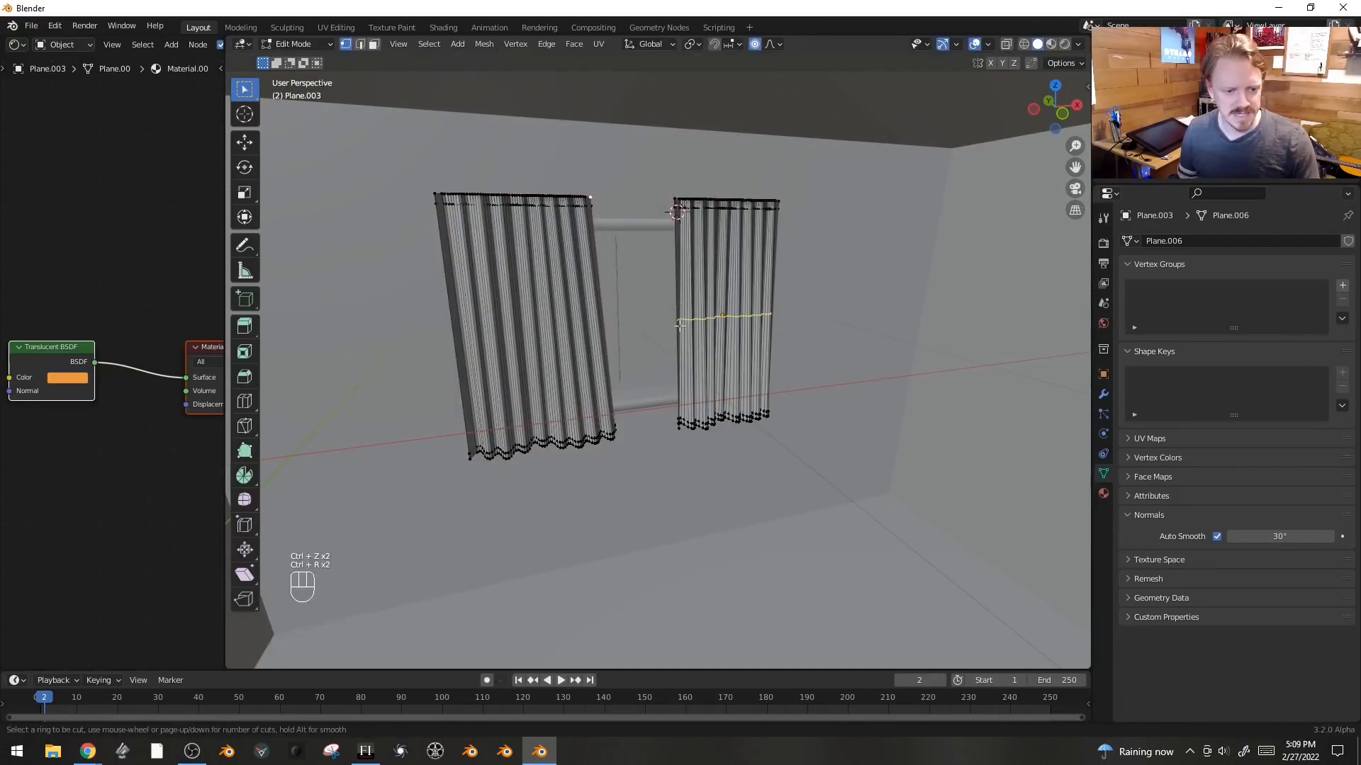
{"action": "left_click", "coordinate": [686, 321]}
{"action": "key", "text": "s"}
{"action": "key", "text": "x"}
{"action": "left_click", "coordinate": [521, 318]}
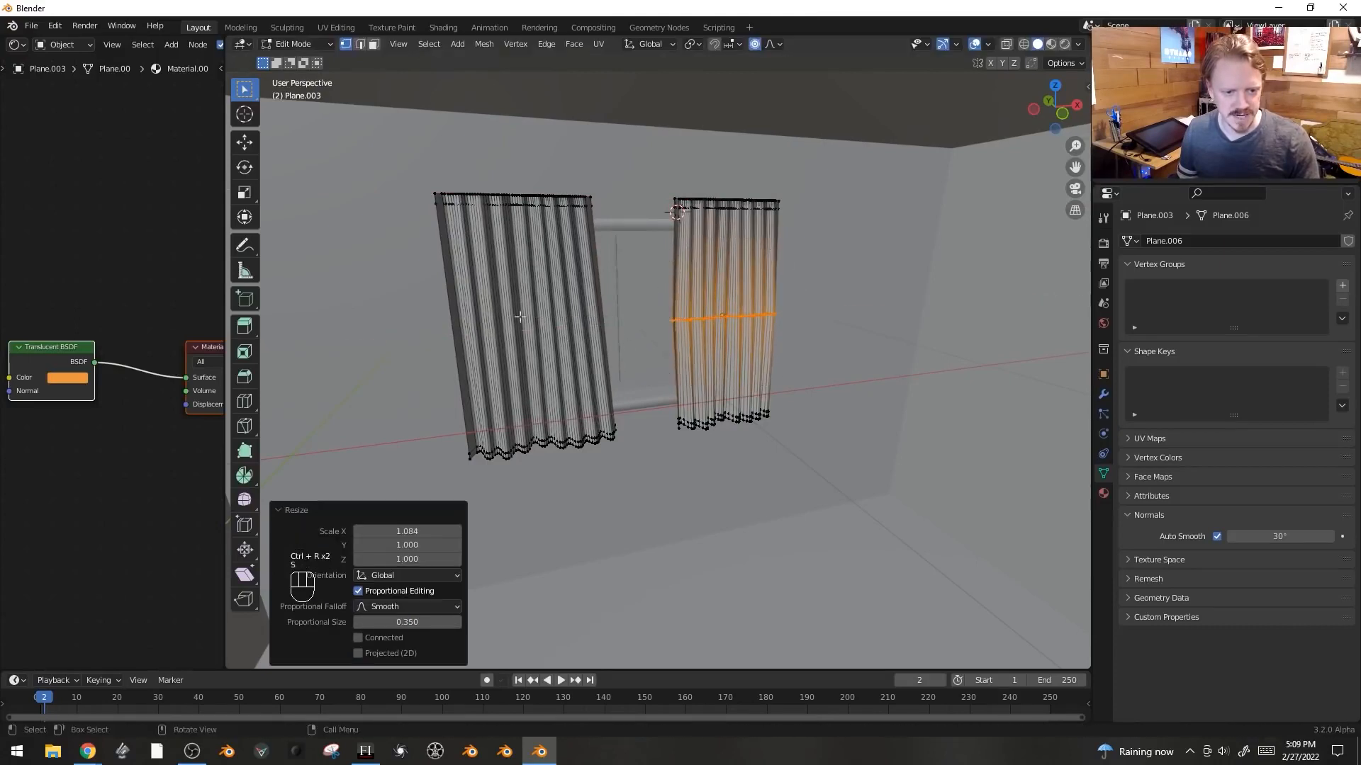
- Select loops on the right curtain and move them about -0.028 m along Y with proportional editing
{"action": "middle_click_drag", "start_coordinate": [520, 317], "coordinate": [576, 337]}
{"action": "key", "text": "g"}
{"action": "key", "text": "y"}
{"action": "left_click", "coordinate": [782, 407]}
- Bevel the selected curtain edges and leave Edit Mode
{"action": "key", "text": "ctrl+b"}
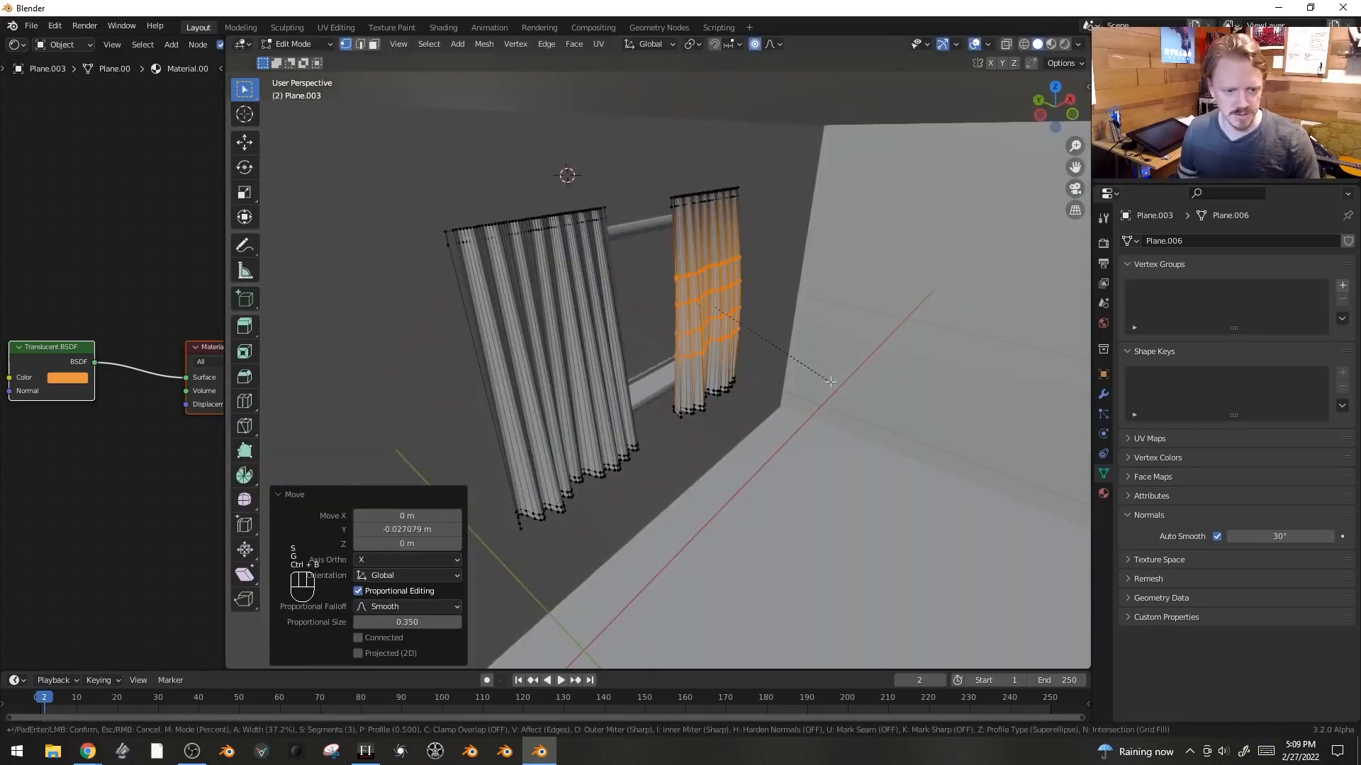
{"action": "left_click", "coordinate": [830, 381]}
{"action": "key", "text": "Tab"}
- Deselect everything and switch the viewport to rendered shading
{"action": "middle_click_drag", "start_coordinate": [830, 382], "coordinate": [780, 369]}
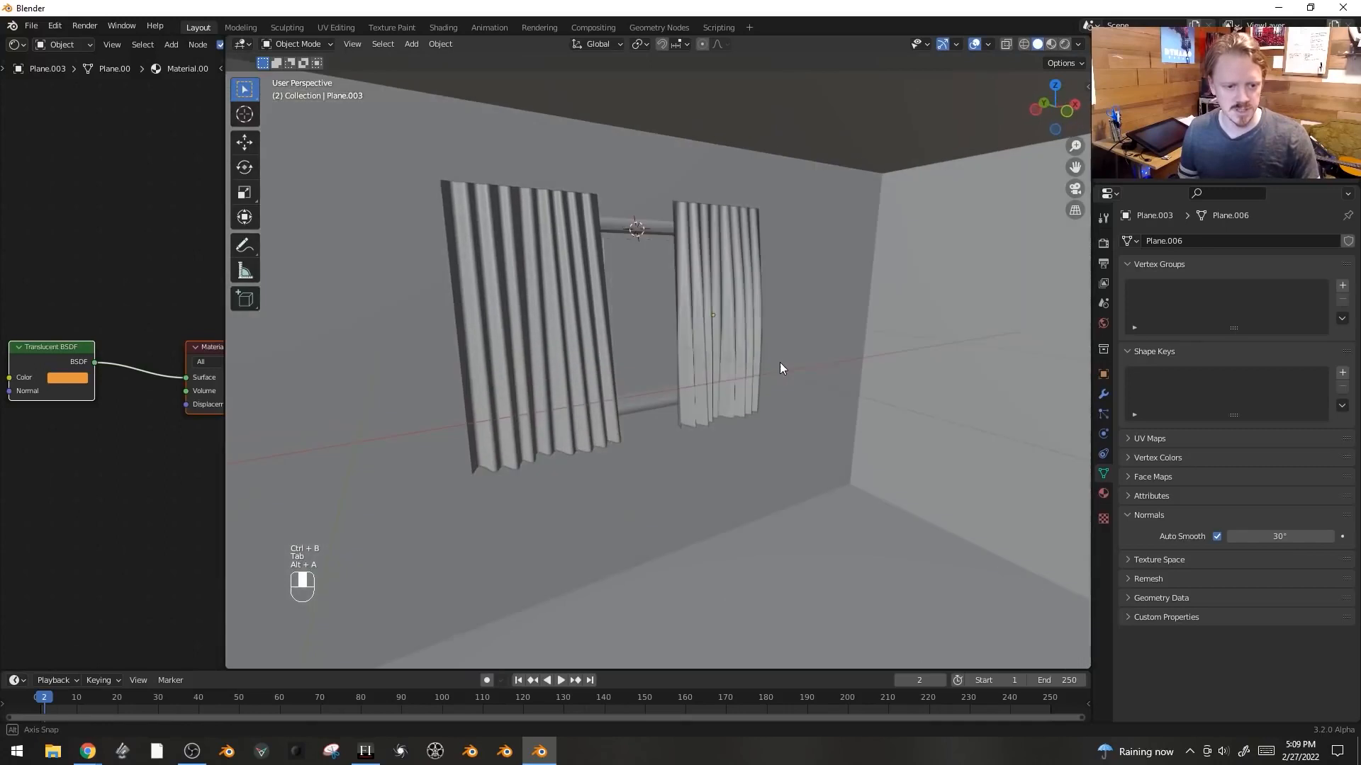
{"action": "key", "text": "alt+a"}
{"action": "key", "text": "z"}
{"action": "left_click", "coordinate": [924, 346]}
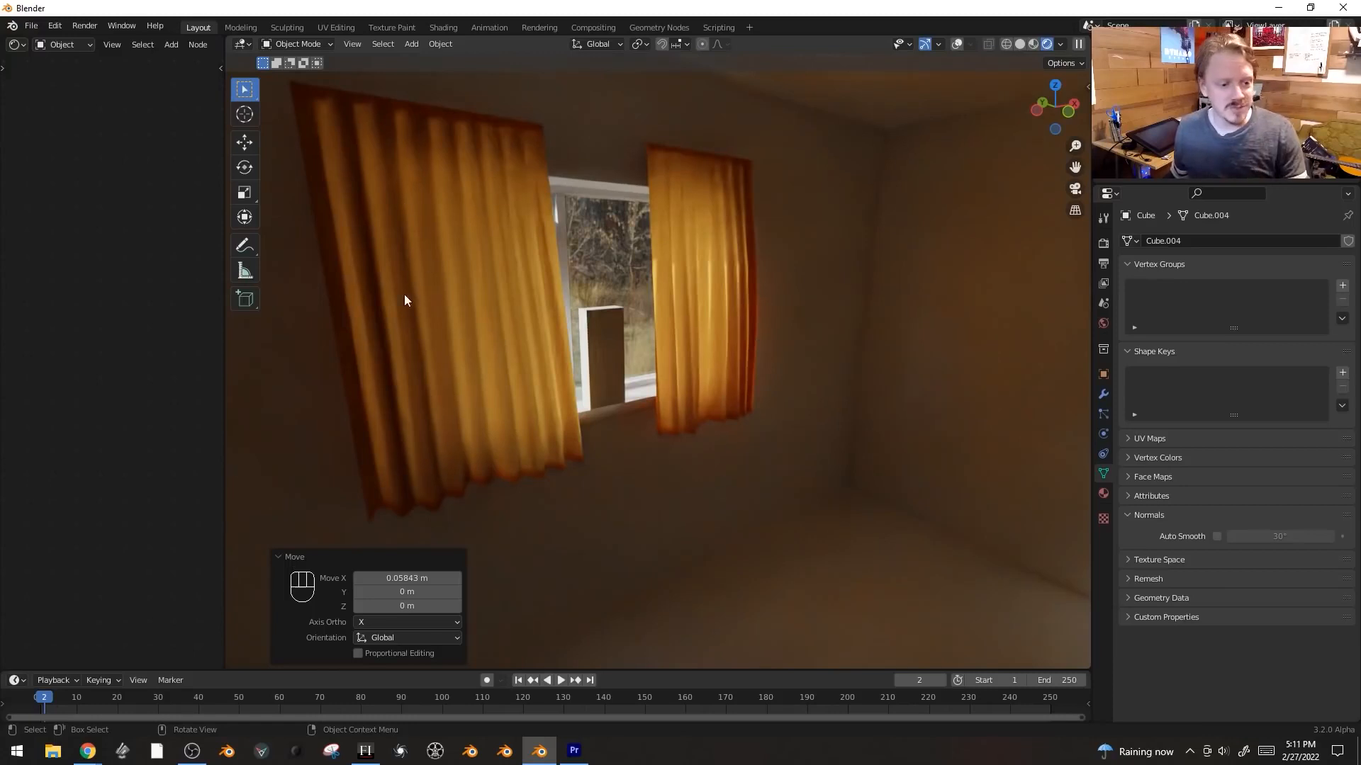
- Move the selected box object beside the window along X
{"action": "key", "text": "g"}
{"action": "key", "text": "x"}
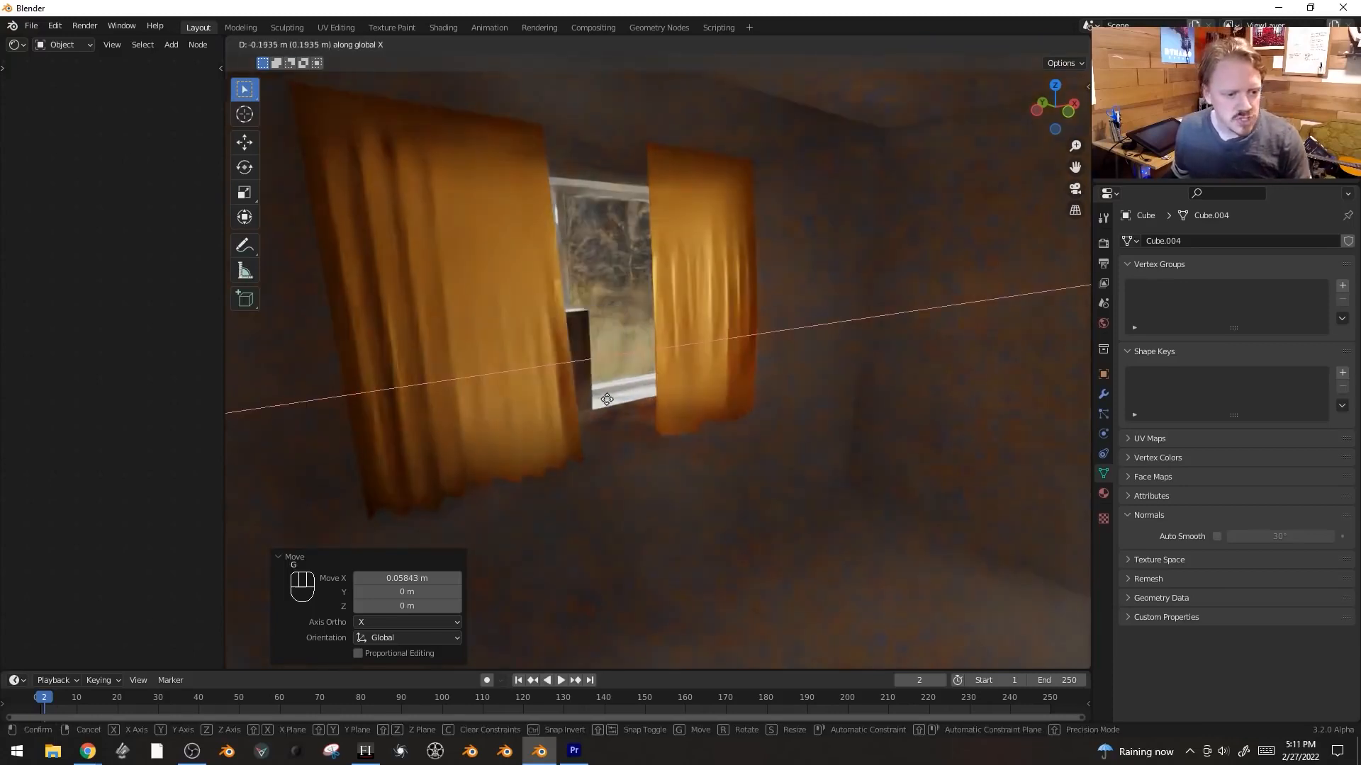
{"action": "left_click", "coordinate": [585, 409]}
- Duplicate the box object and move the copy along X to the other side of the window
{"action": "key", "text": "shift+d"}
{"action": "key", "text": "x"}
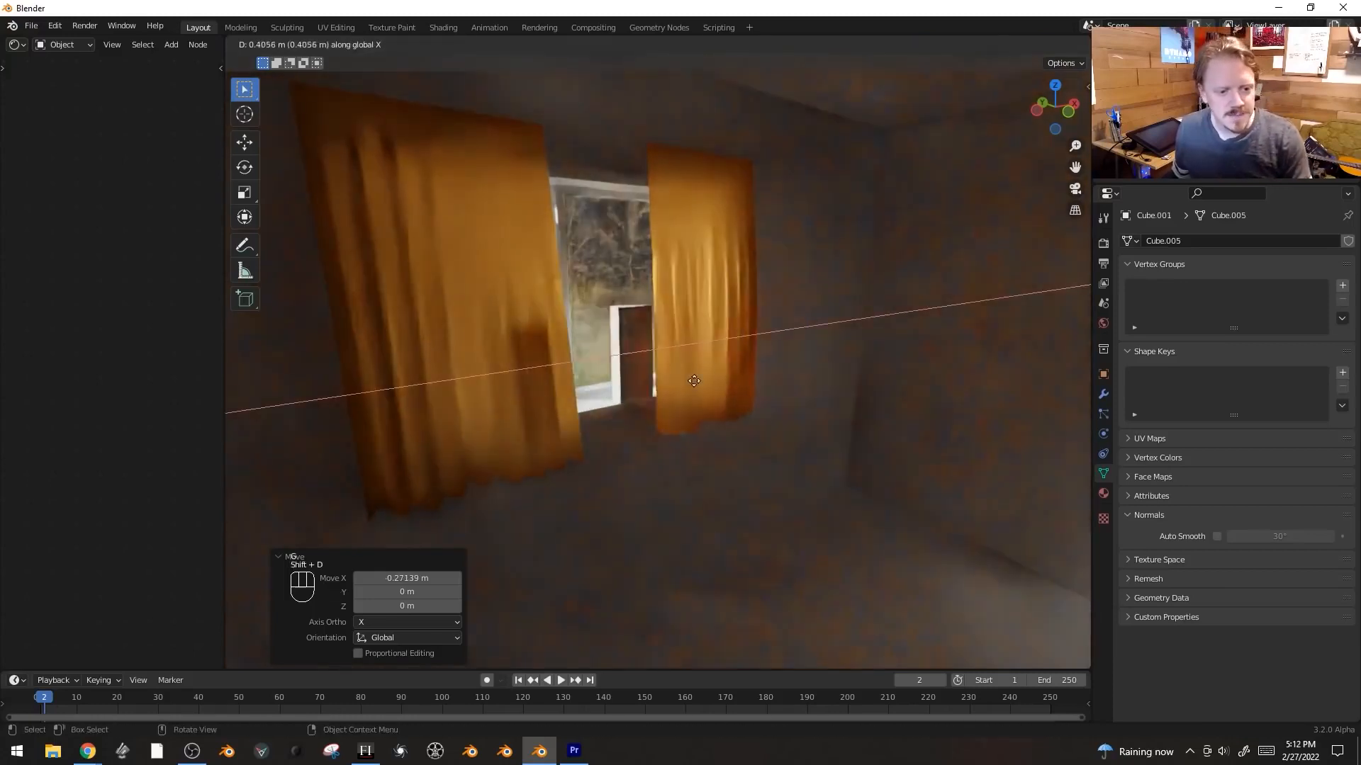
{"action": "left_click", "coordinate": [846, 413]}
- Scale the copy to 0.701 along Z, move it along Z, and deselect all
{"action": "key", "text": "s"}
{"action": "key", "text": "z"}
{"action": "left_click", "coordinate": [801, 413]}
{"action": "key", "text": "g"}
{"action": "key", "text": "z"}
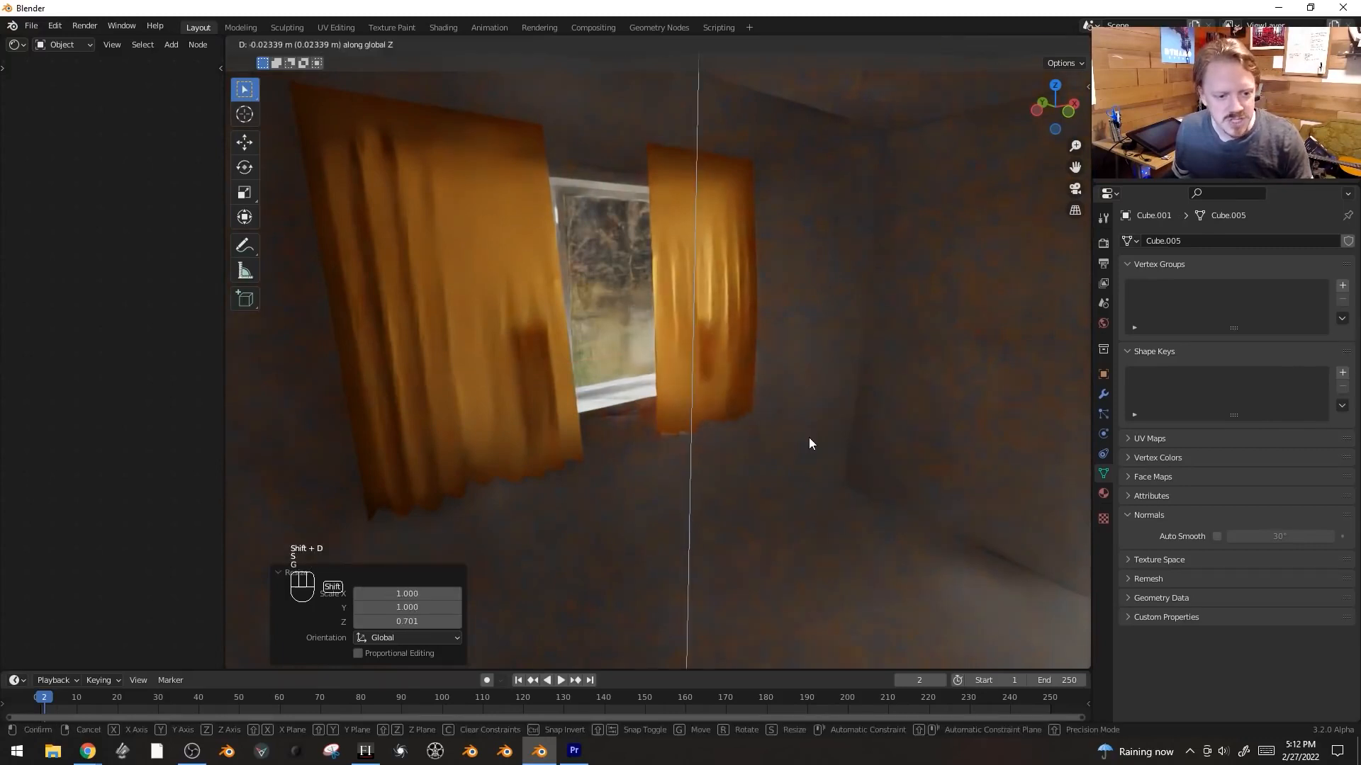
{"action": "left_click", "coordinate": [810, 439]}
{"action": "key", "text": "alt+a"}
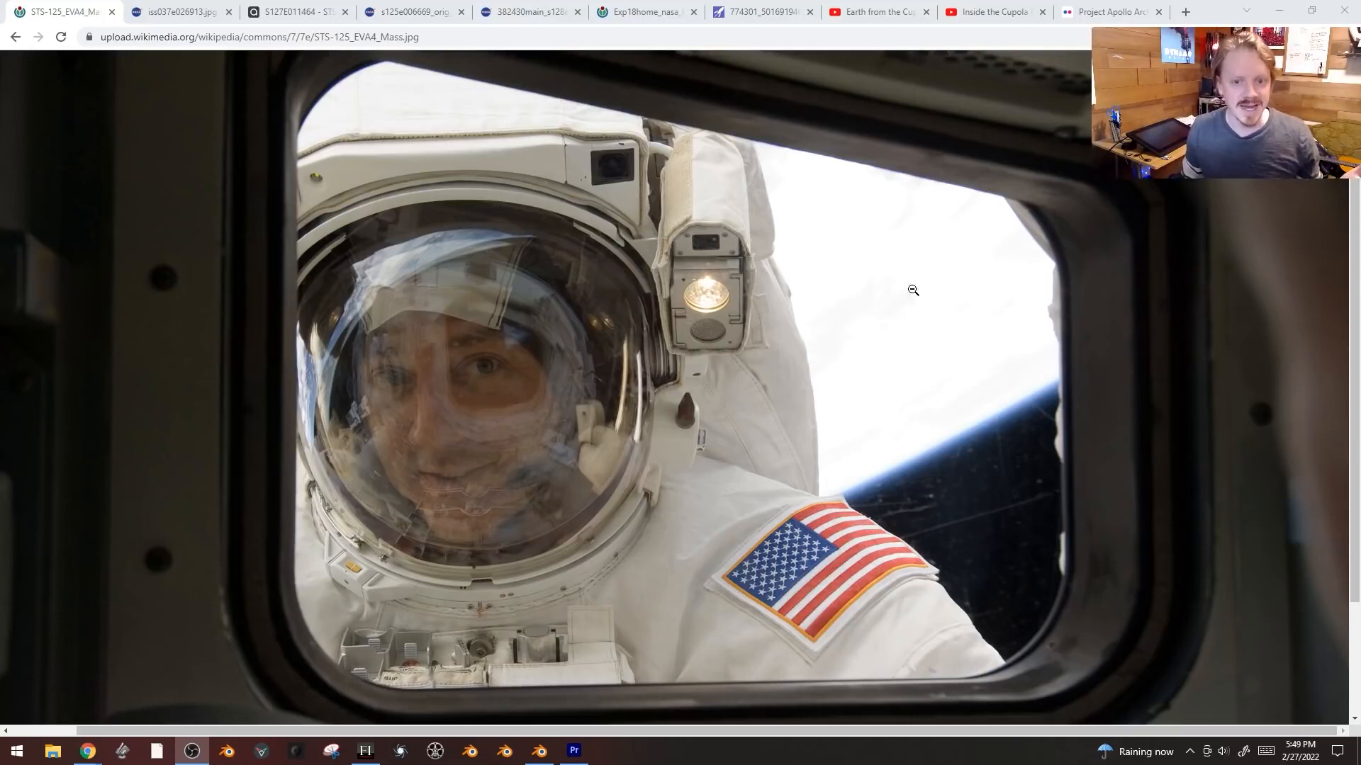
- Switch to the browser and browse the Project Apollo Archive photostream on Flickr, opening a few photos
{"action": "left_click", "coordinate": [1065, 15]}
{"action": "scroll", "coordinate": [672, 360], "scroll_direction": "down", "scroll_amount": 1}
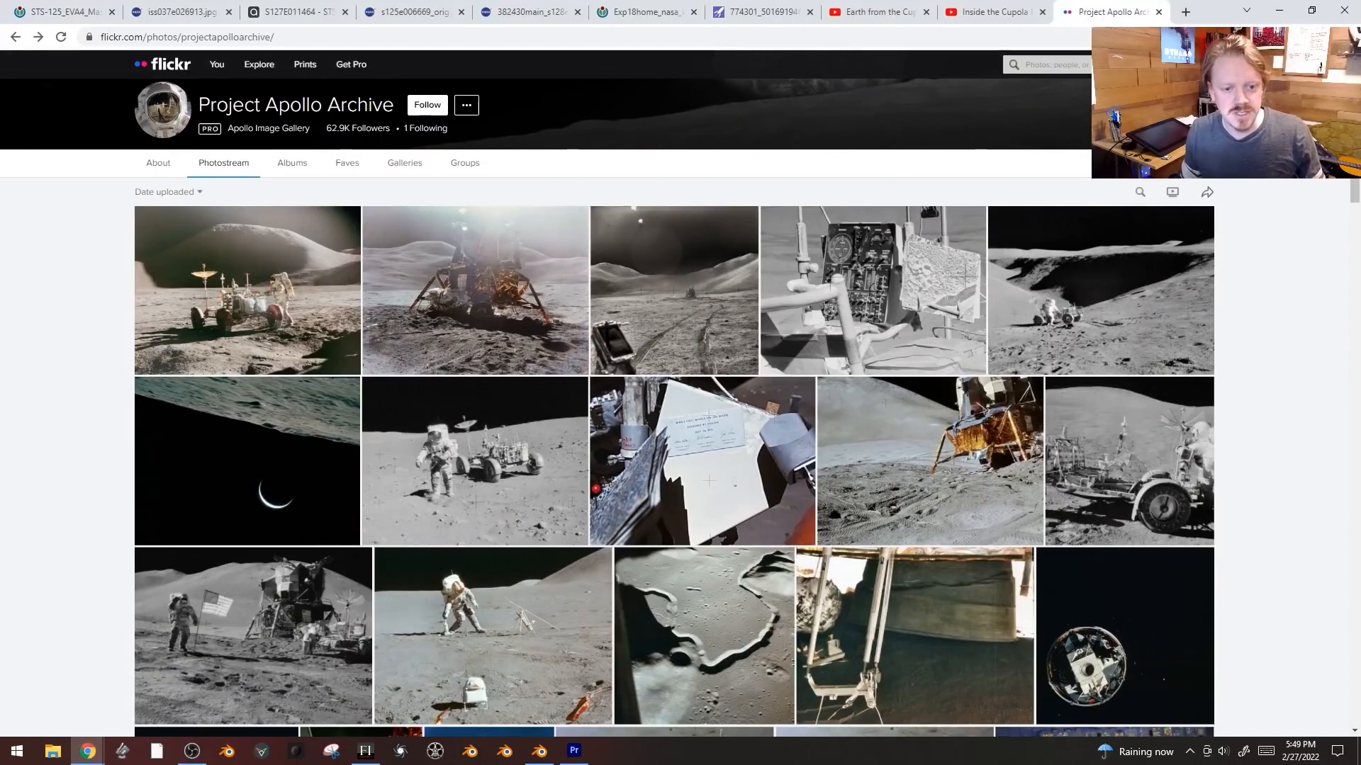
{"action": "scroll", "coordinate": [454, 262], "scroll_direction": "down", "scroll_amount": 4}
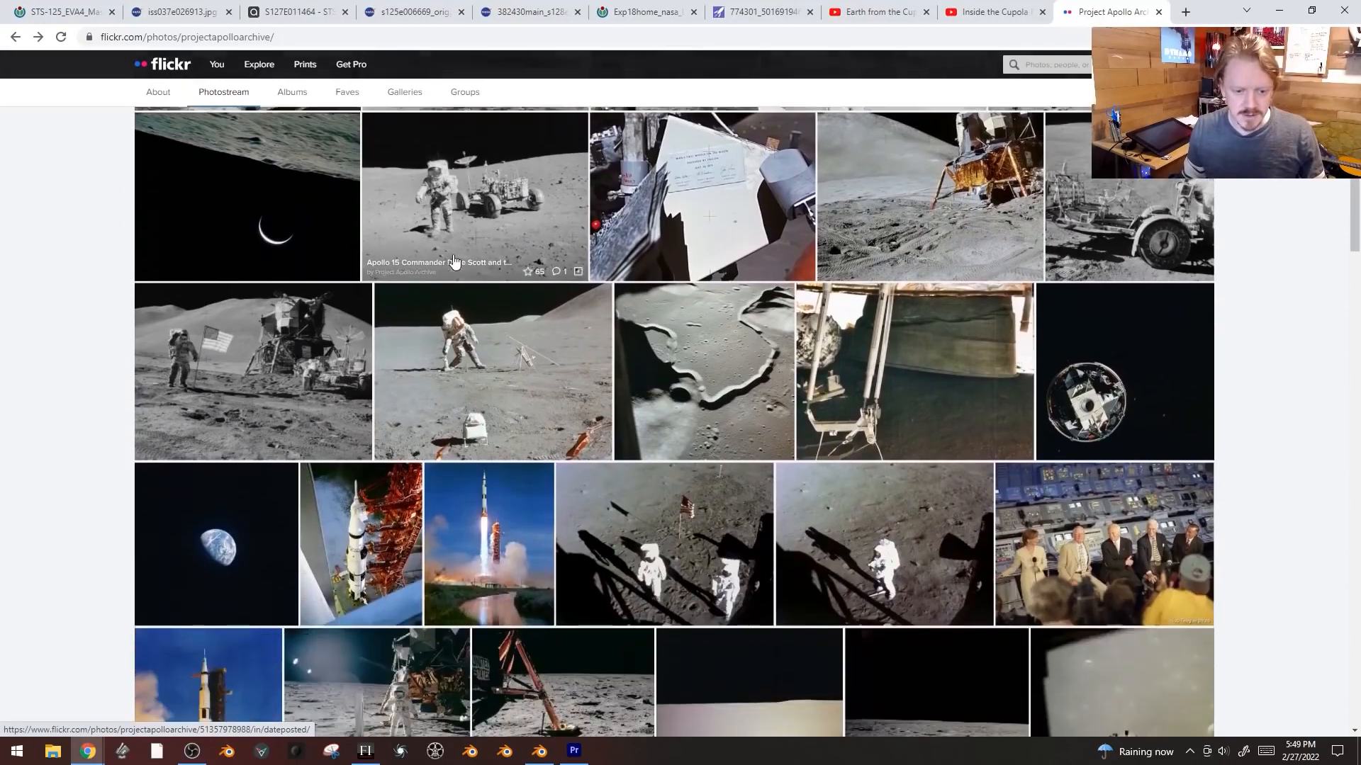
{"action": "scroll", "coordinate": [638, 475], "scroll_direction": "down", "scroll_amount": 1}
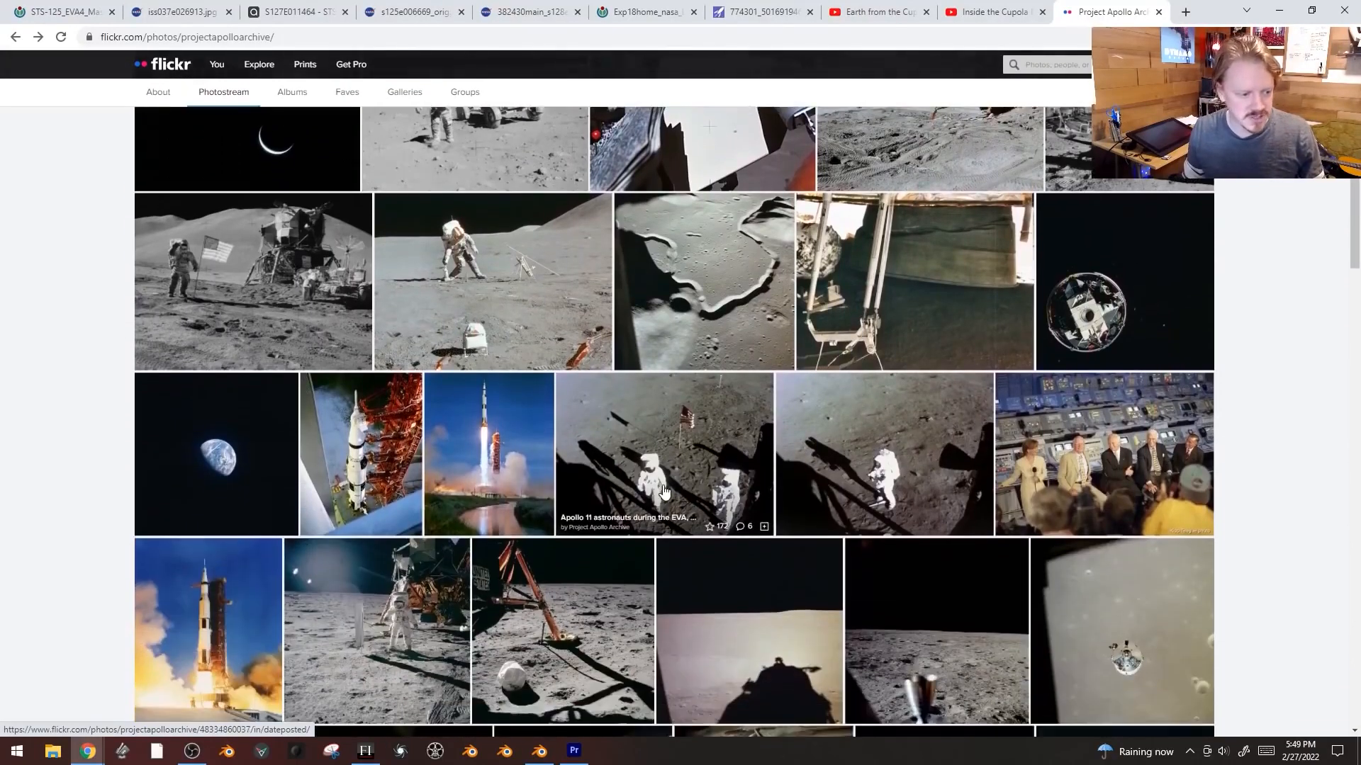
{"action": "scroll", "coordinate": [666, 491], "scroll_direction": "down", "scroll_amount": 1}
{"action": "left_click", "coordinate": [204, 360]}
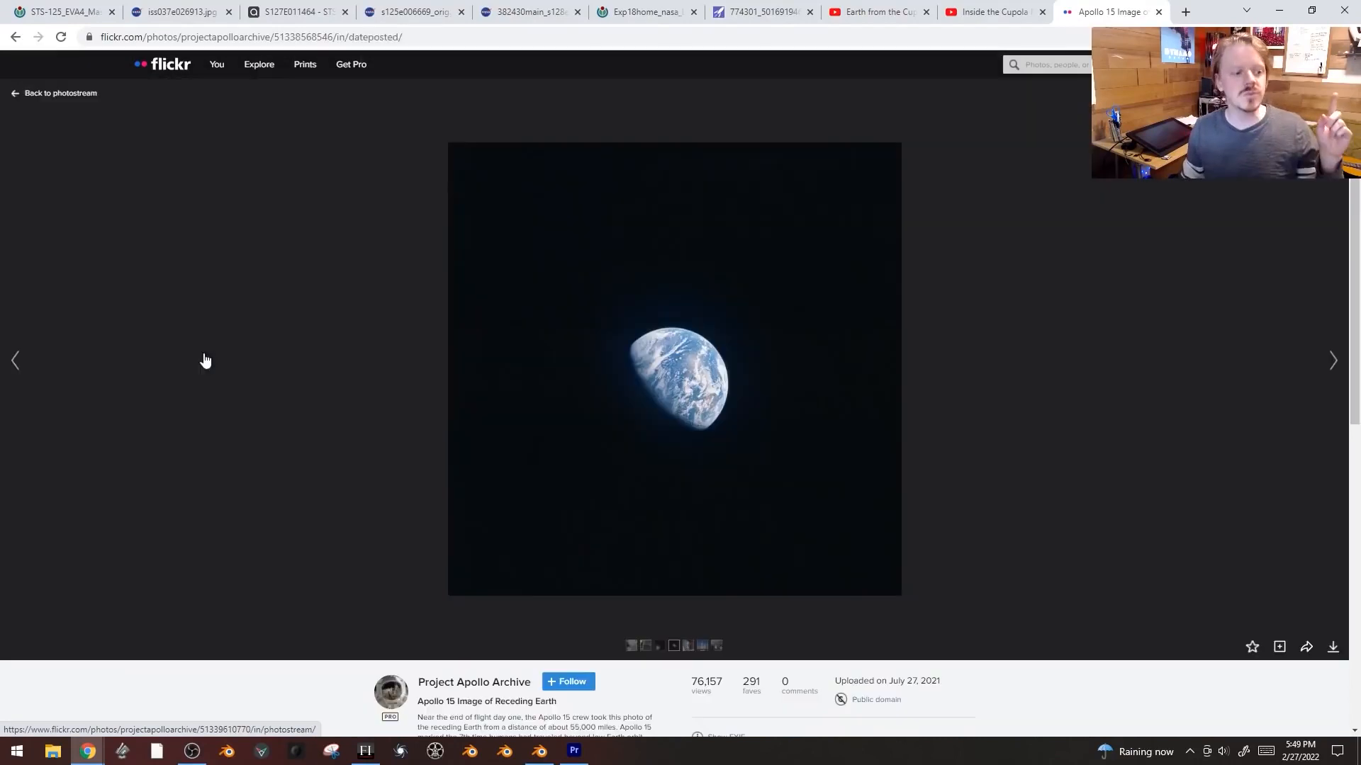
{"action": "key", "text": "alt+Left"}
{"action": "scroll", "coordinate": [316, 335], "scroll_direction": "up", "scroll_amount": 1}
{"action": "scroll", "coordinate": [315, 335], "scroll_direction": "up", "scroll_amount": 4}
{"action": "left_click", "coordinate": [295, 450]}
{"action": "key", "text": "alt+Left"}
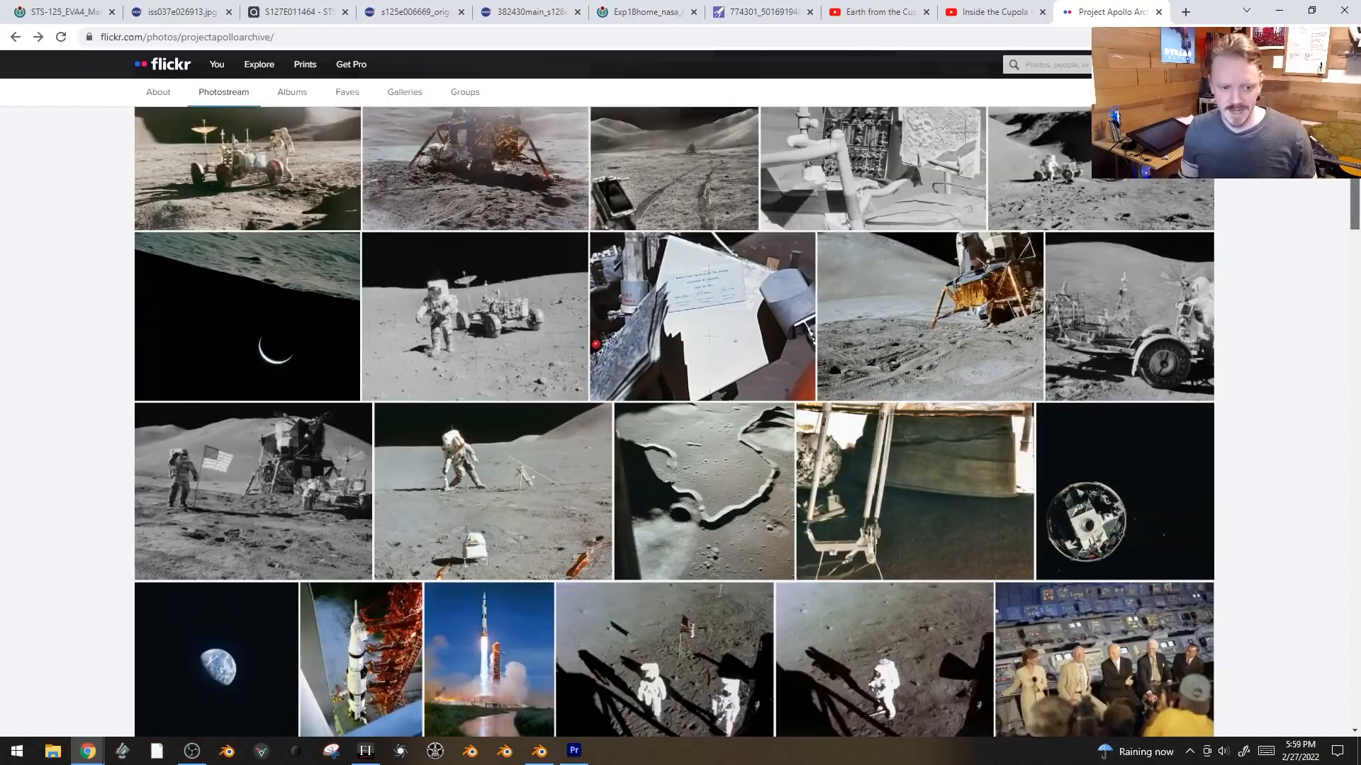
{"action": "scroll", "coordinate": [673, 422], "scroll_direction": "down", "scroll_amount": 7}
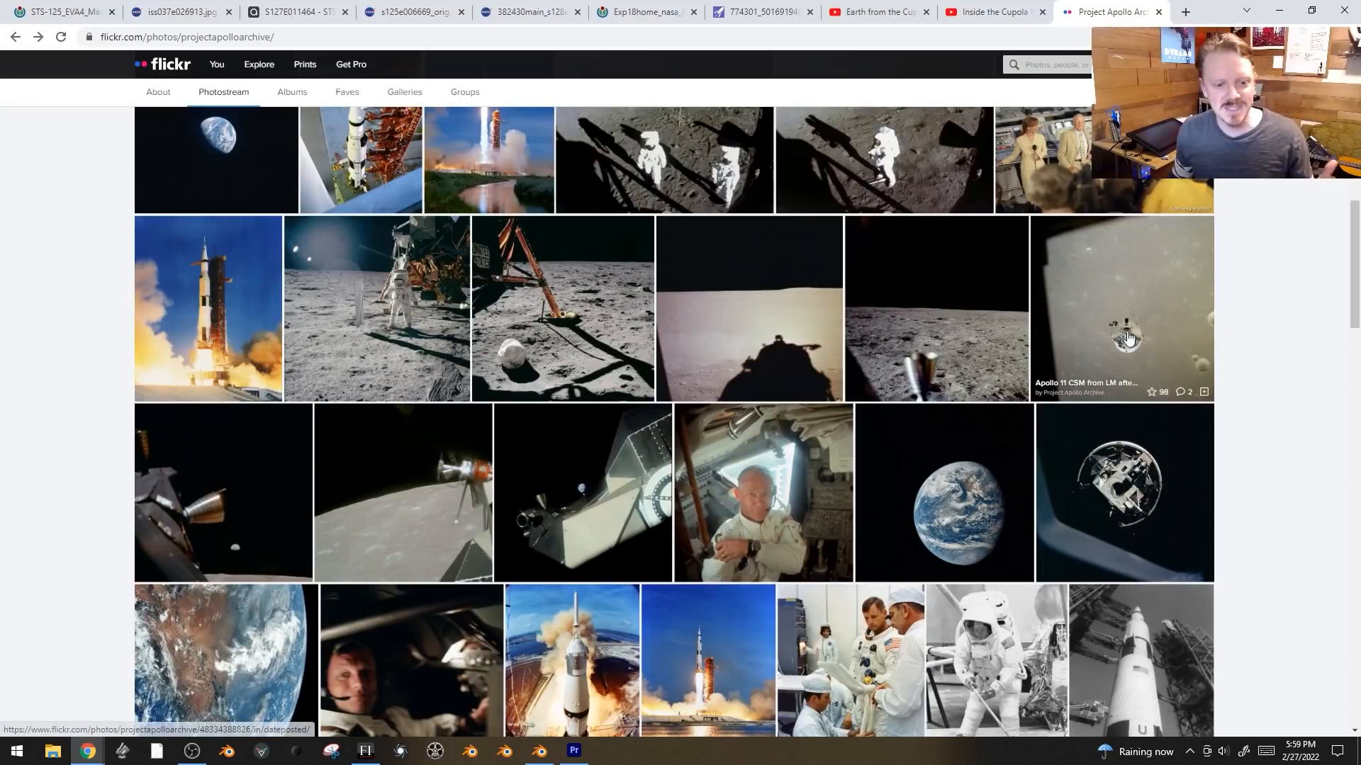
{"action": "scroll", "coordinate": [1262, 323], "scroll_direction": "up", "scroll_amount": 1}
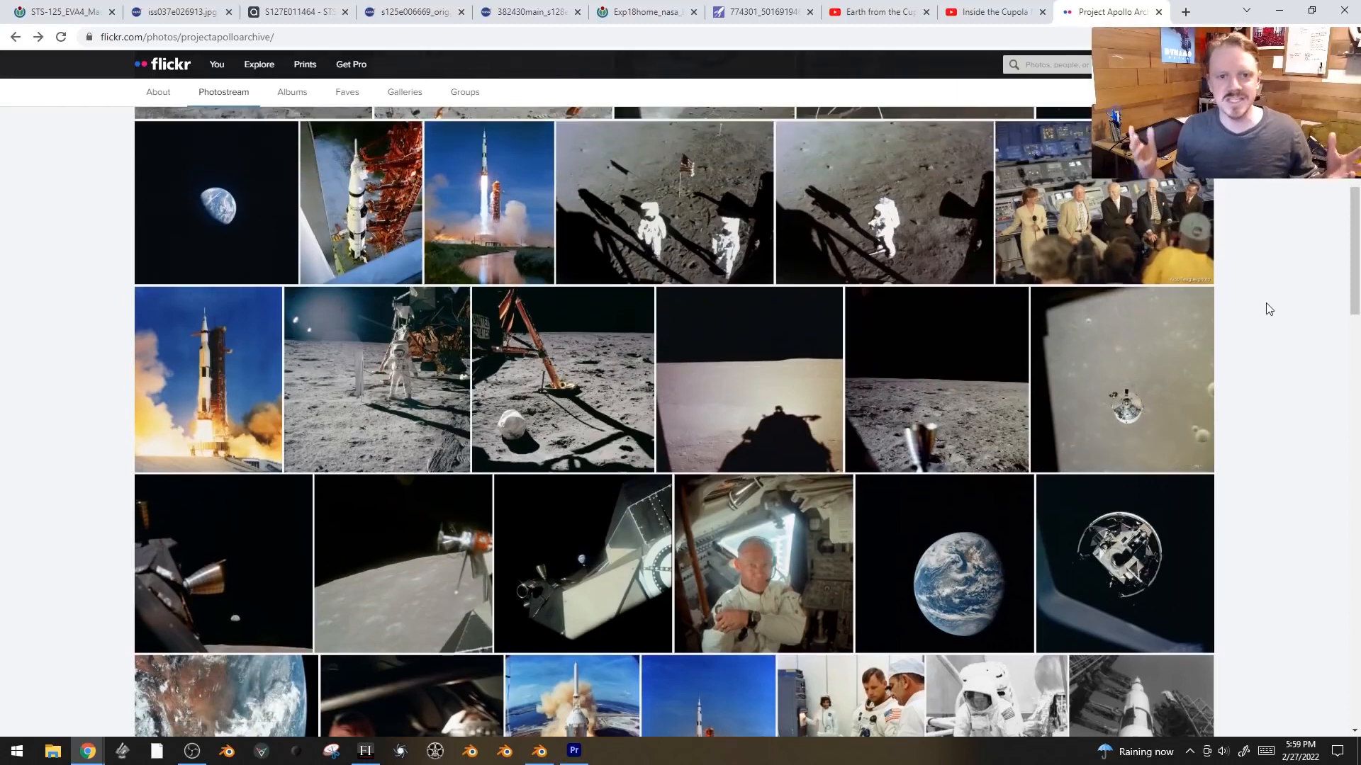
{"action": "left_click", "coordinate": [152, 205]}
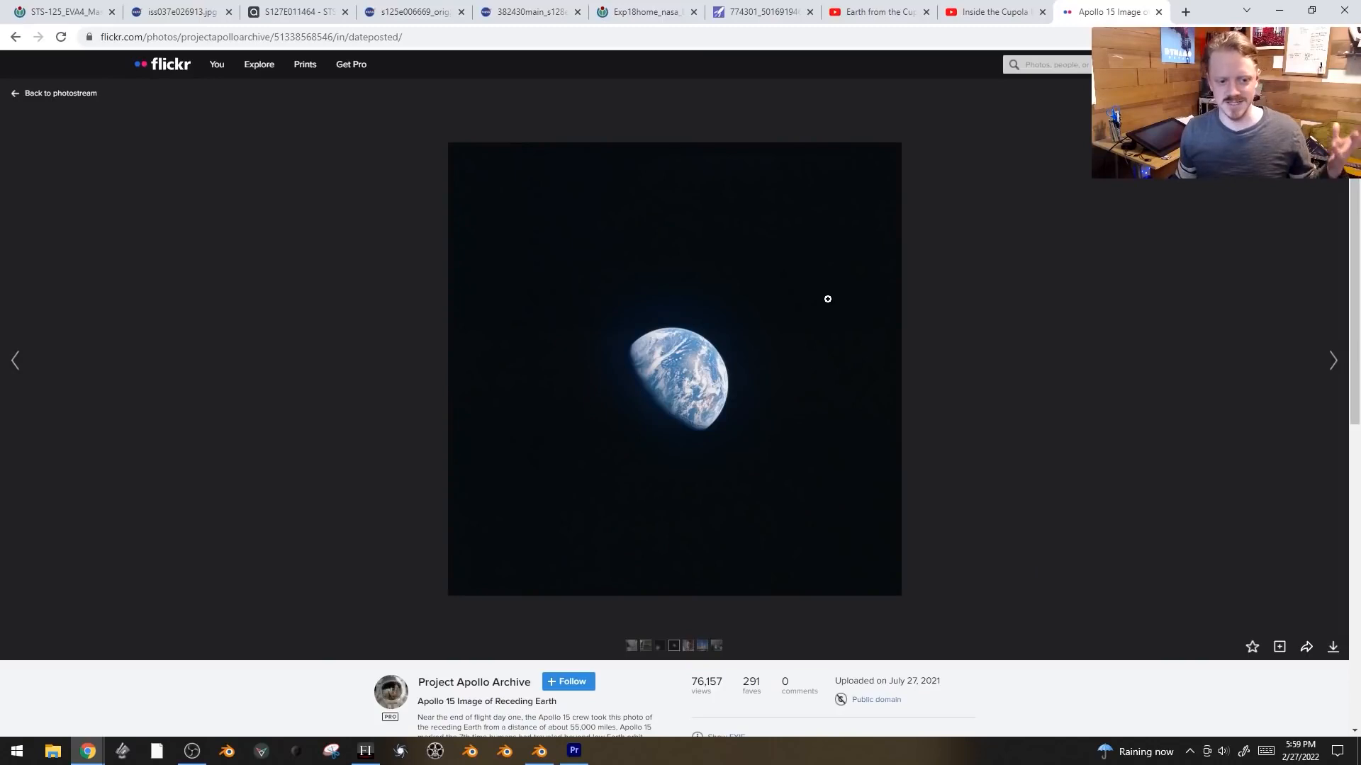
{"action": "key", "text": "alt+Left"}
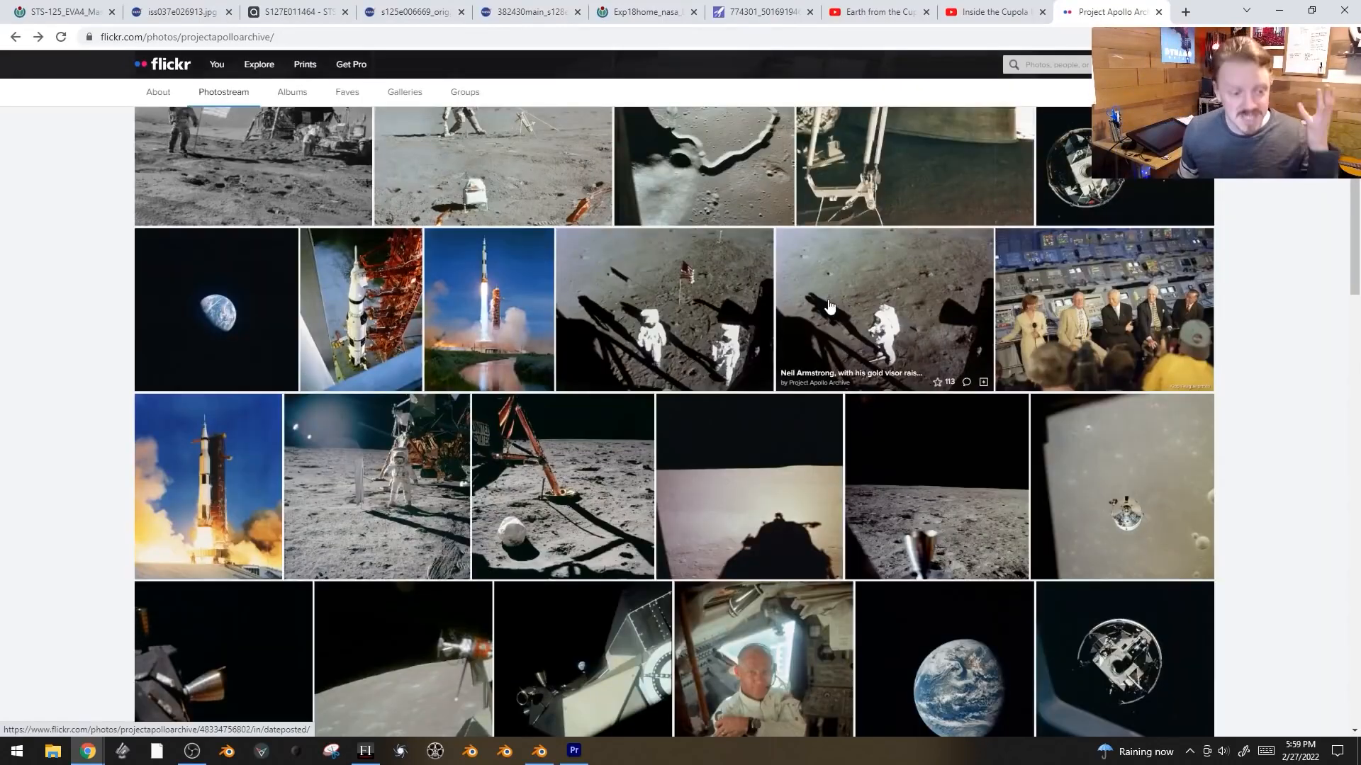
{"action": "scroll", "coordinate": [815, 440], "scroll_direction": "down", "scroll_amount": 1}
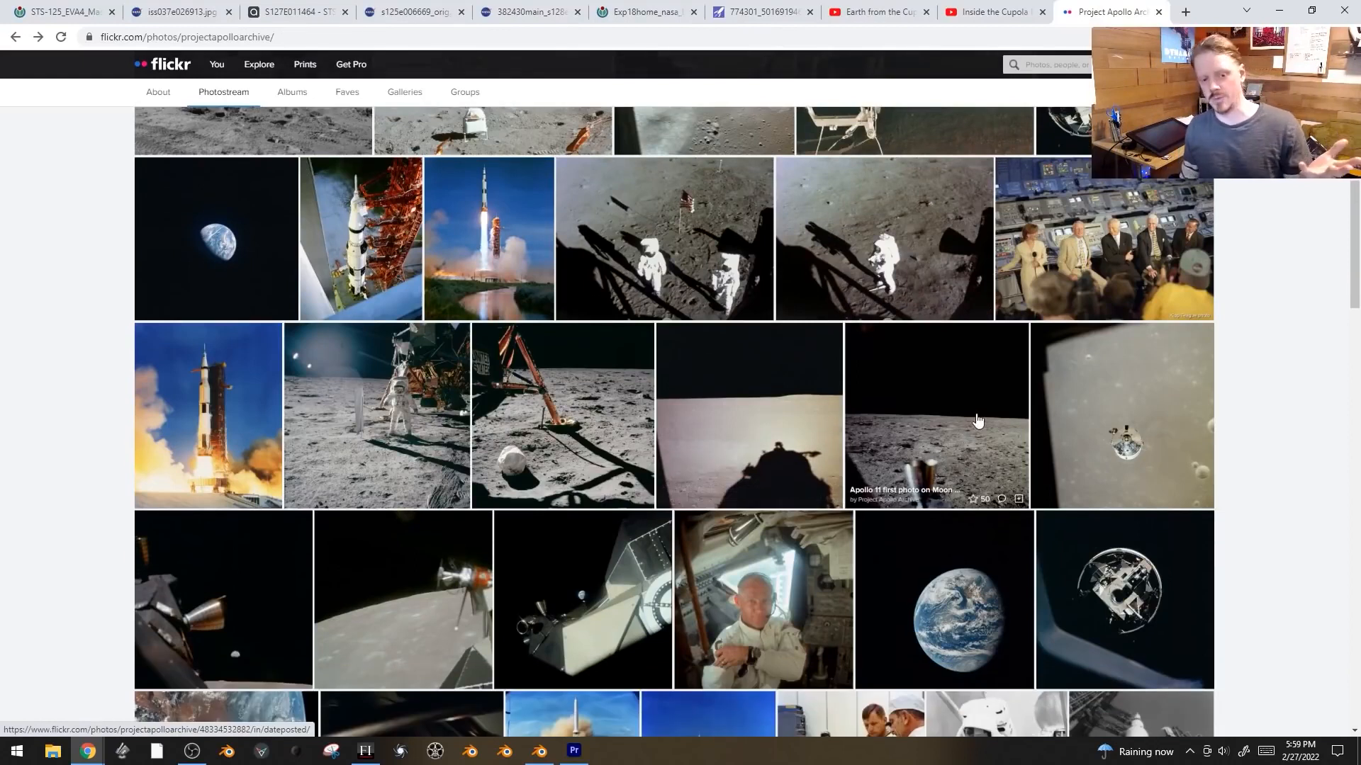
{"action": "scroll", "coordinate": [976, 420], "scroll_direction": "down", "scroll_amount": 2}
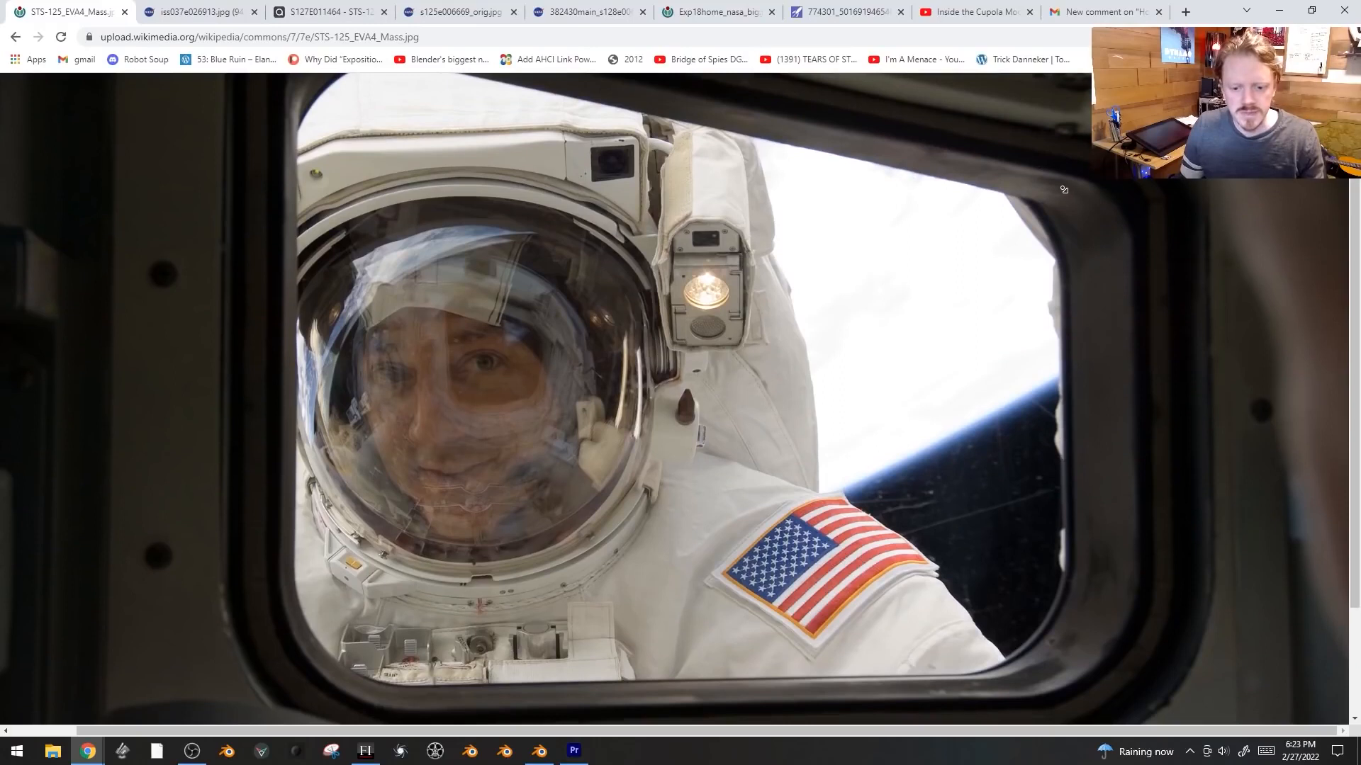
{"action": "scroll", "coordinate": [1070, 202], "scroll_direction": "down", "scroll_amount": 1}
{"action": "scroll", "coordinate": [1071, 202], "scroll_direction": "down", "scroll_amount": 1}
- Flip through the open browser tabs of spacecraft window reference photos
{"action": "scroll", "coordinate": [1029, 610], "scroll_direction": "down", "scroll_amount": 1}
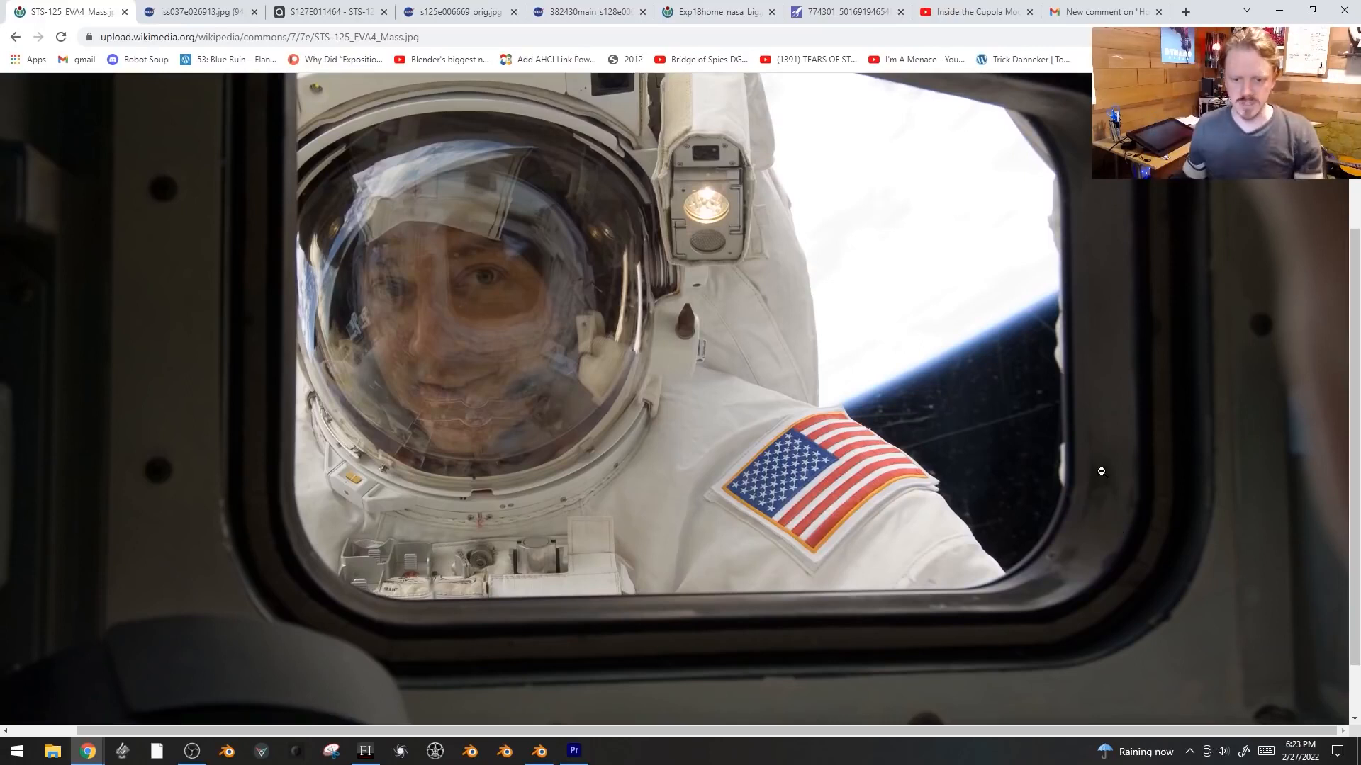
{"action": "scroll", "coordinate": [1159, 211], "scroll_direction": "down", "scroll_amount": 1}
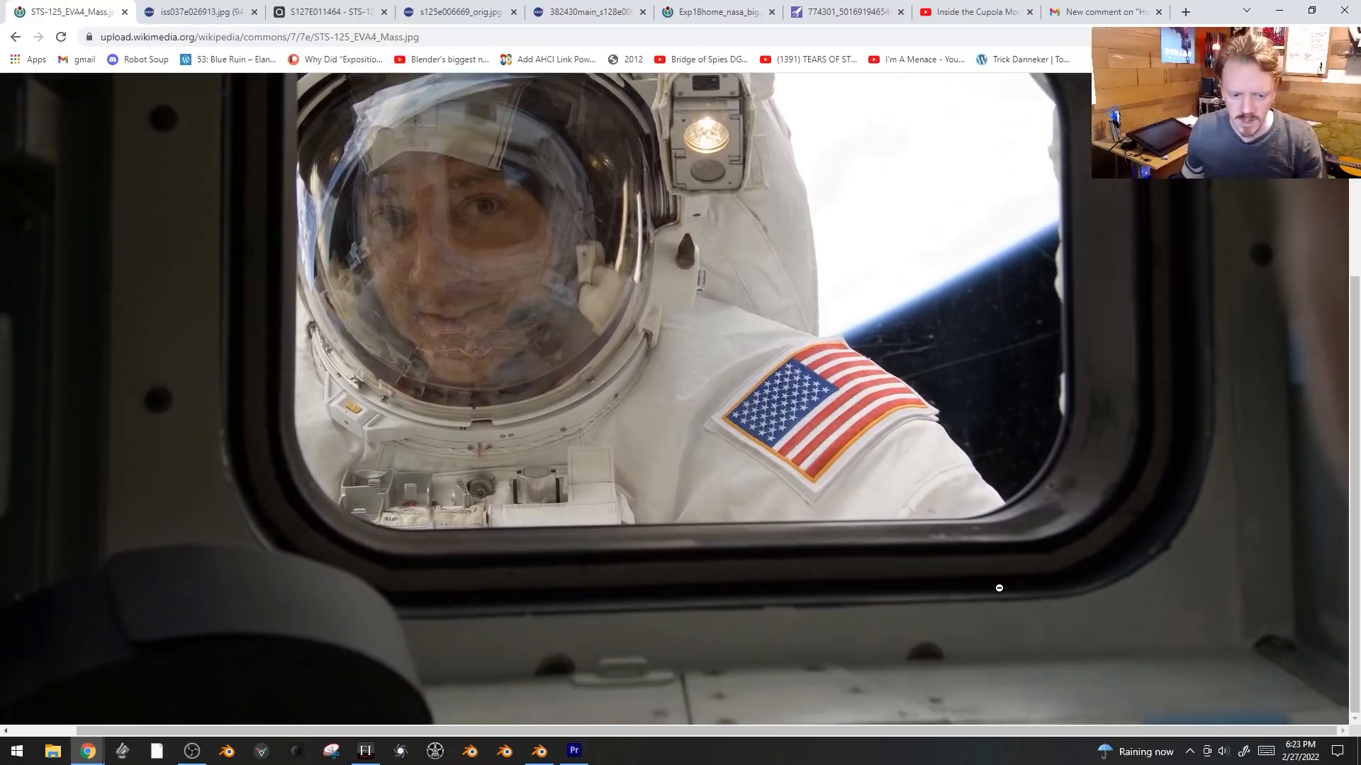
{"action": "key", "text": "ctrl+Tab"}
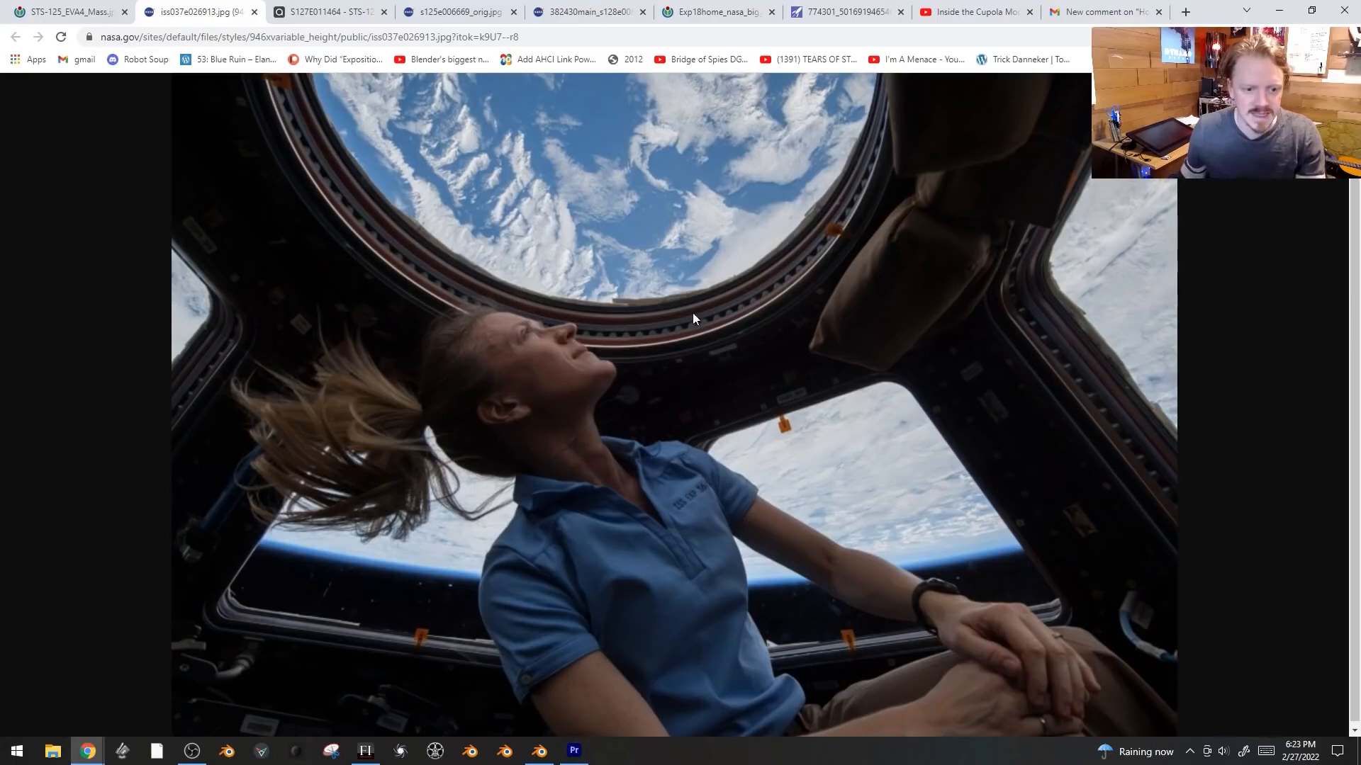
{"action": "left_click", "coordinate": [284, 9]}
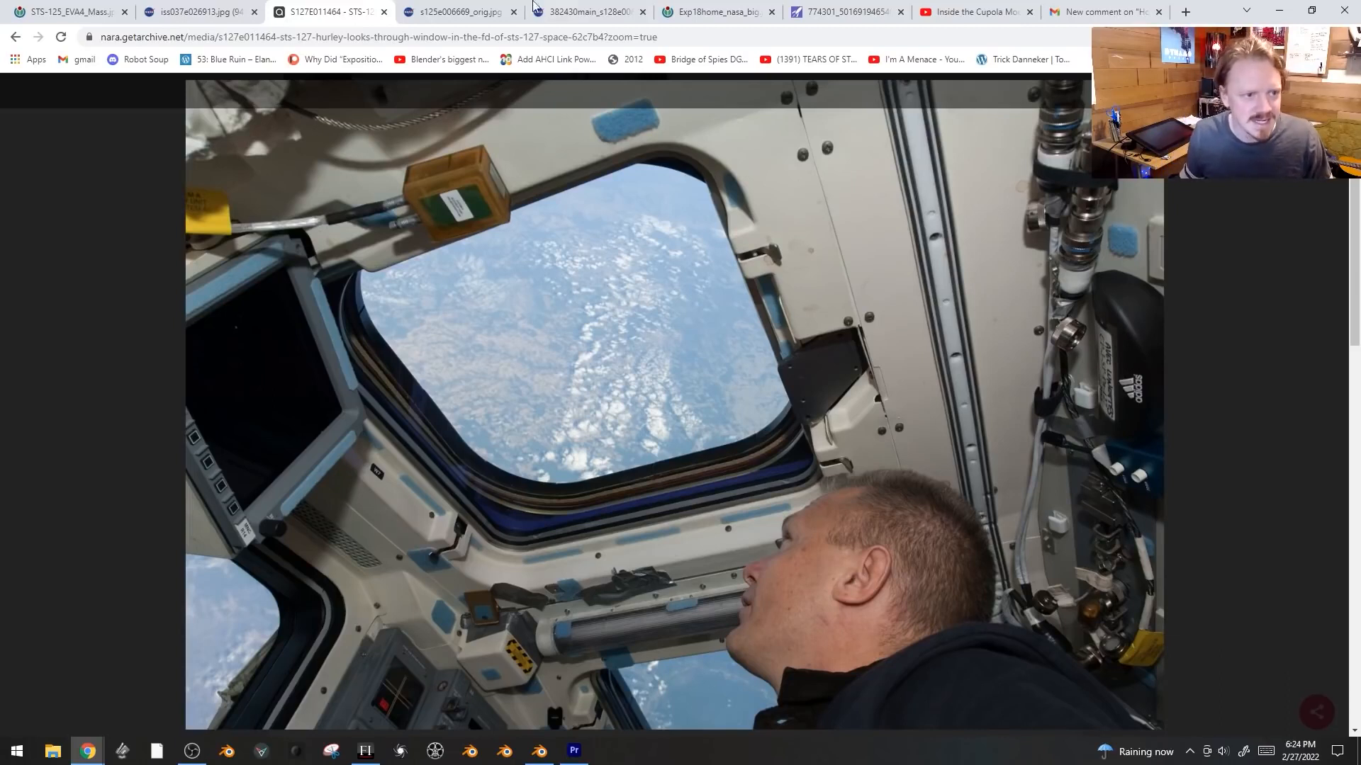
{"action": "left_click", "coordinate": [571, 10]}
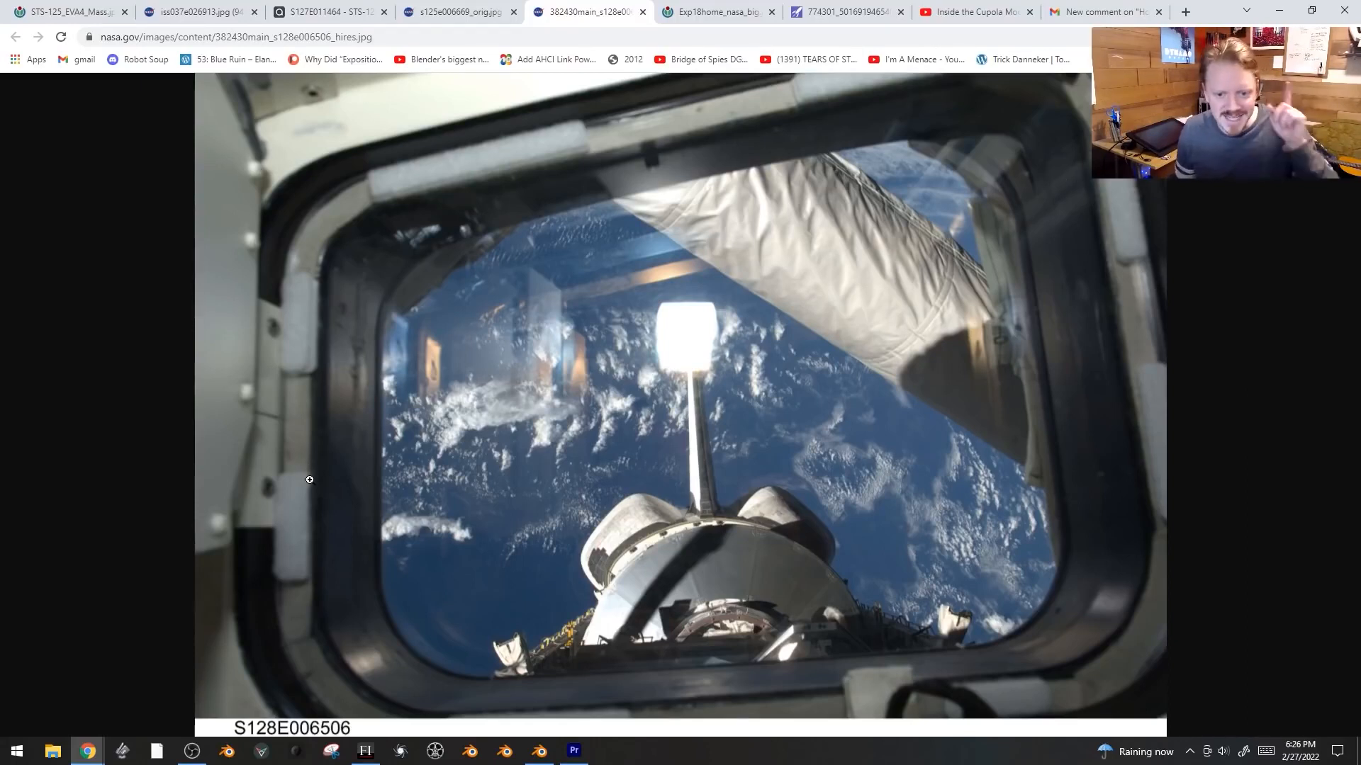
{"action": "left_click", "coordinate": [716, 11]}
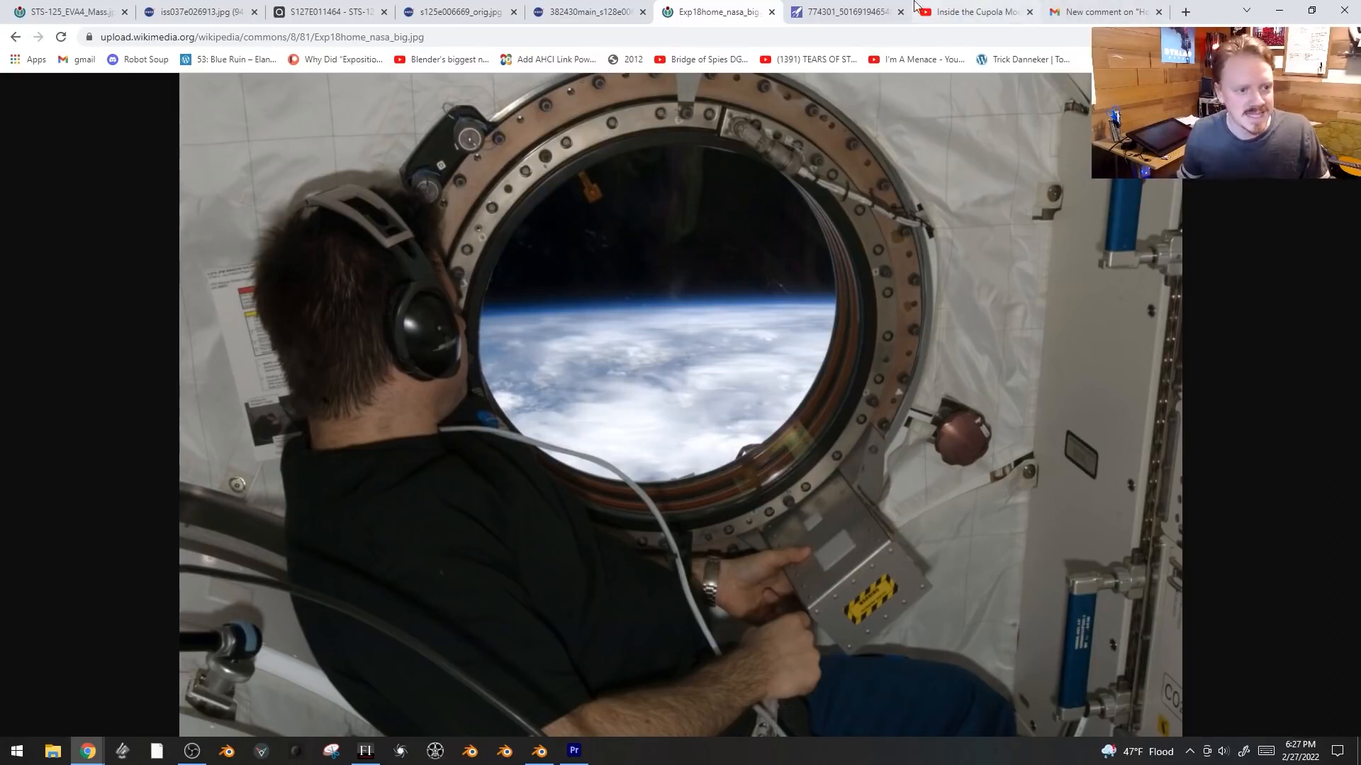
{"action": "left_click", "coordinate": [847, 11]}
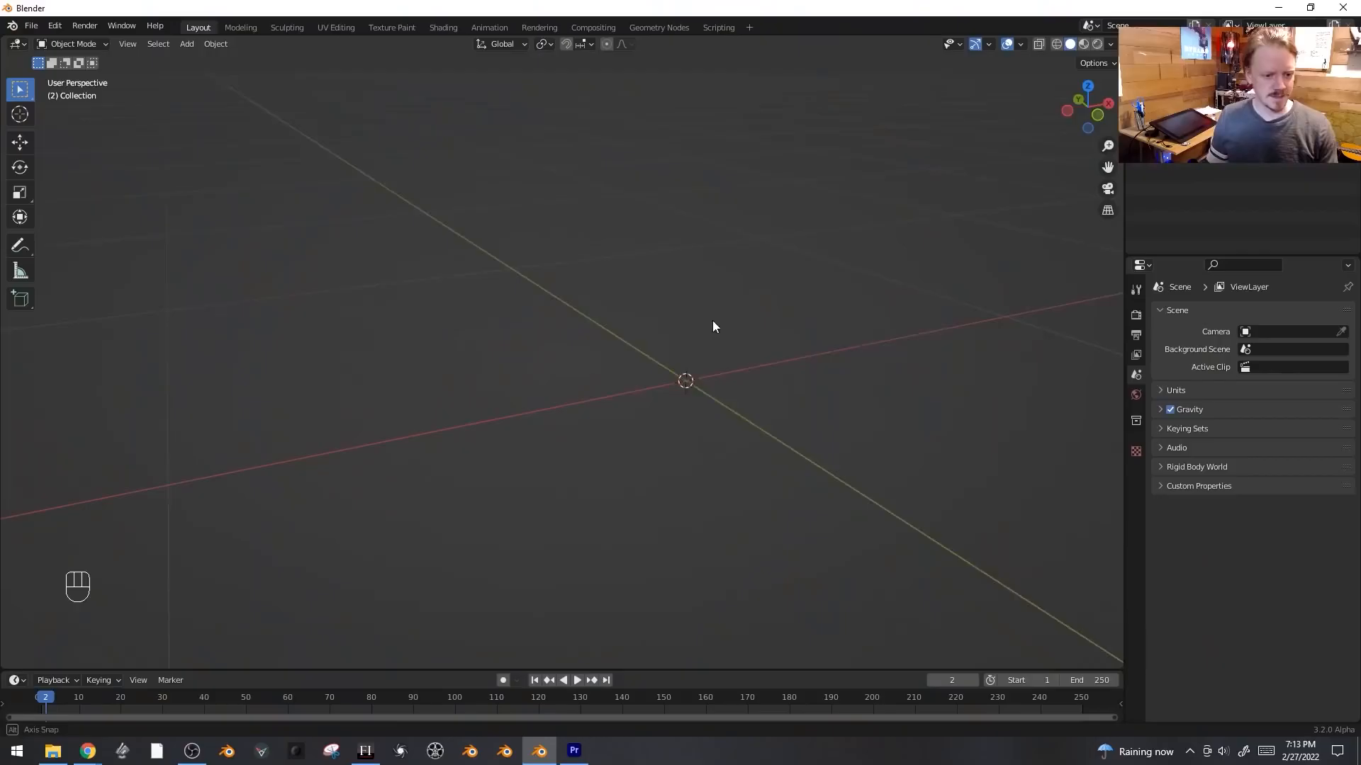
- In Blender, add a plane, rotate it about X and enter Edit Mode
{"action": "key", "text": "shift+a"}
{"action": "mouse_move", "coordinate": [712, 330]}
{"action": "left_click", "coordinate": [798, 330]}
{"action": "key", "text": "r"}
{"action": "key", "text": "x"}
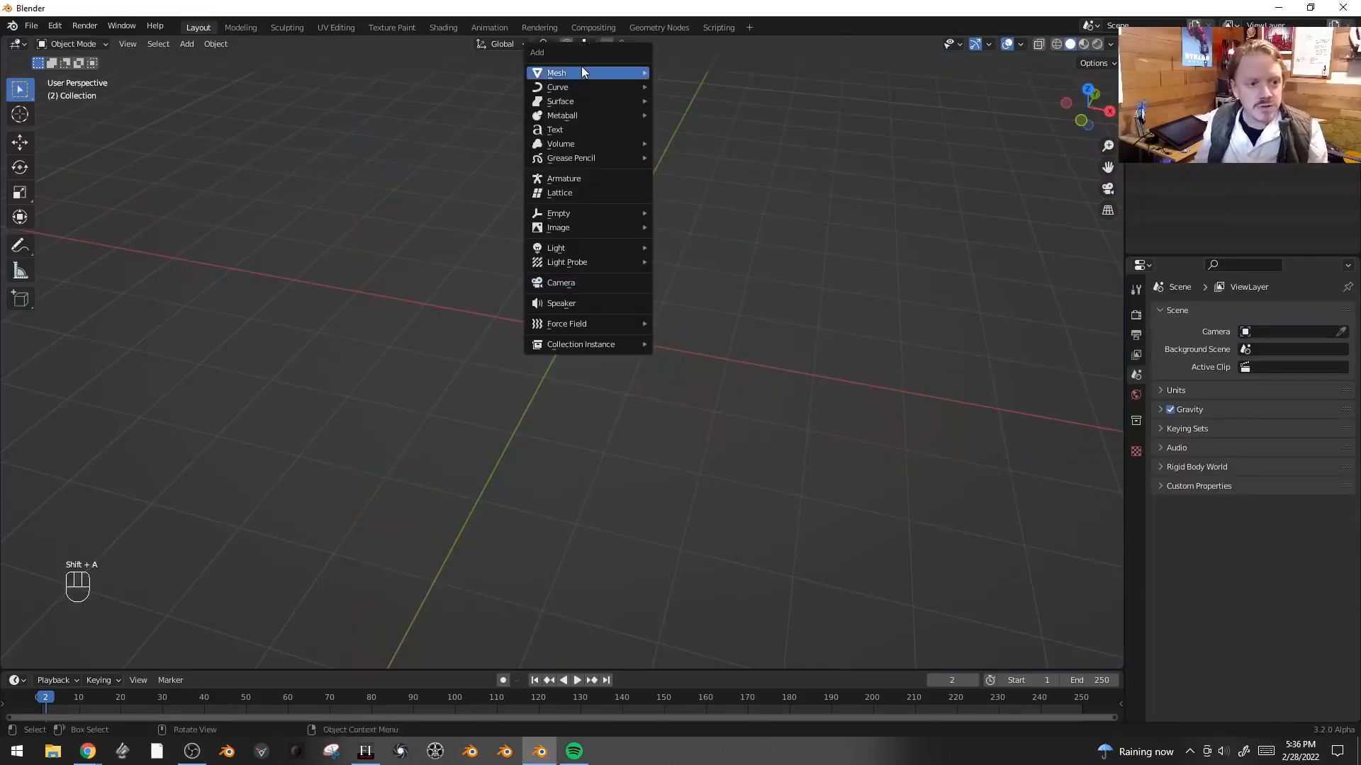
{"action": "mouse_move", "coordinate": [581, 71]}
{"action": "left_click", "coordinate": [720, 73]}
{"action": "middle_click_drag", "start_coordinate": [718, 100], "coordinate": [699, 225]}
{"action": "key", "text": "Tab"}
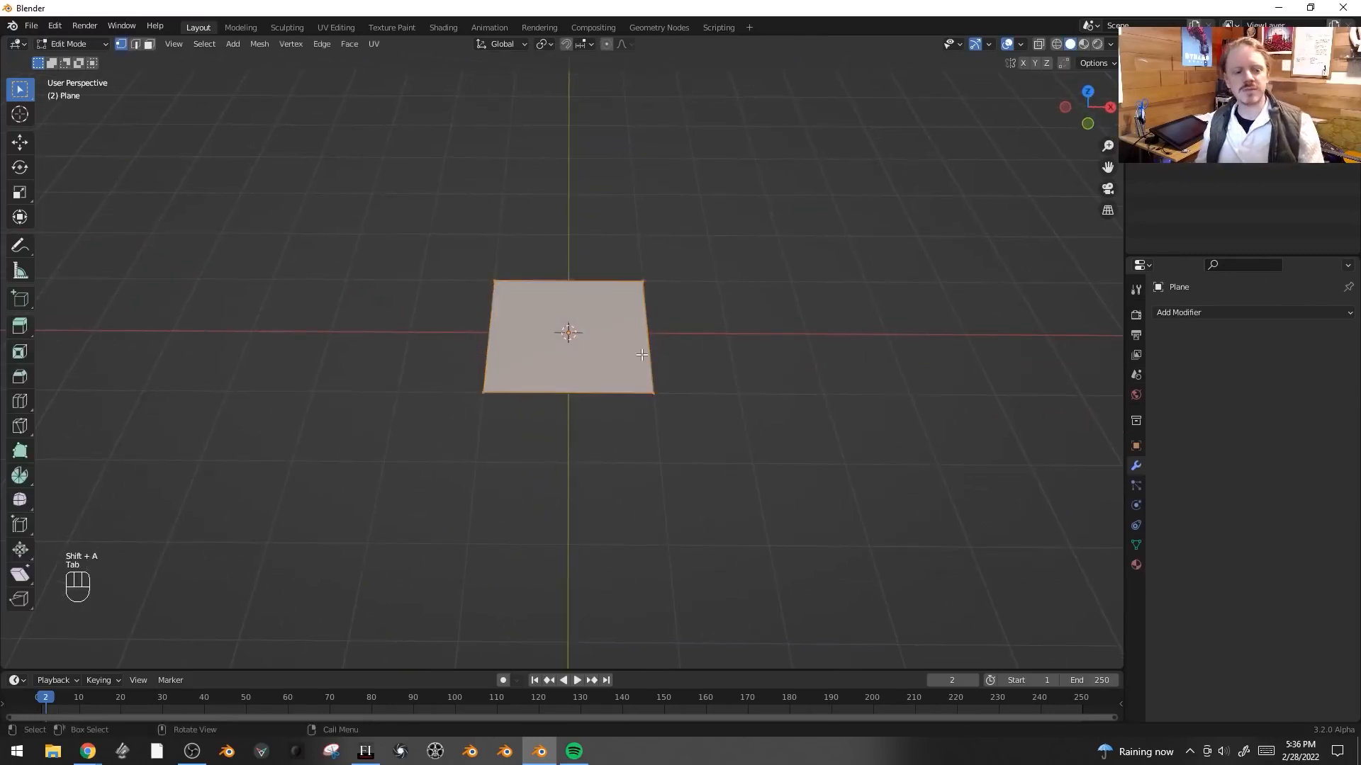
- Select all of the plane's geometry and move it to the right of the origin
{"action": "key", "text": "a"}
{"action": "key", "text": "g"}
{"action": "left_click", "coordinate": [737, 351]}
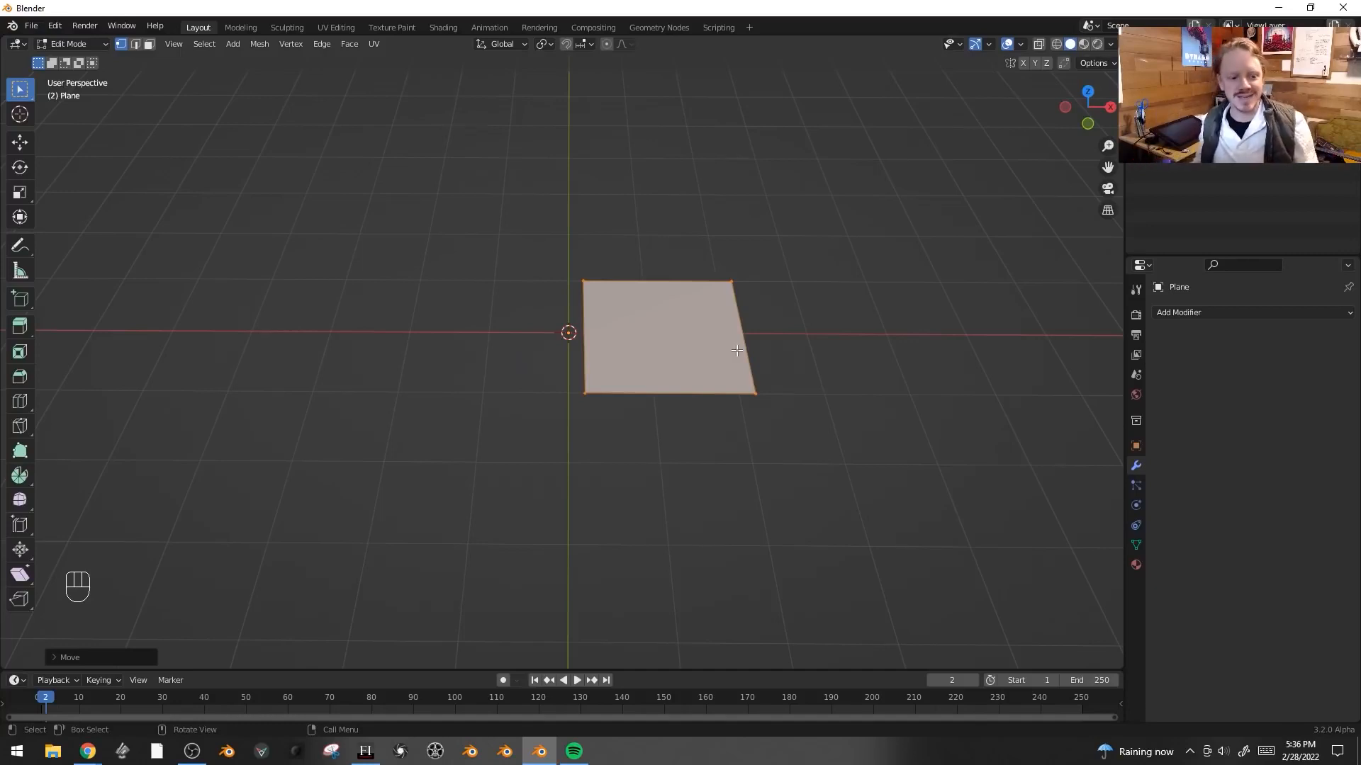
- Leave Edit Mode and add a Mirror modifier to the plane
{"action": "key", "text": "Tab"}
{"action": "middle_click_drag", "start_coordinate": [665, 380], "coordinate": [665, 411], "text": "shift"}
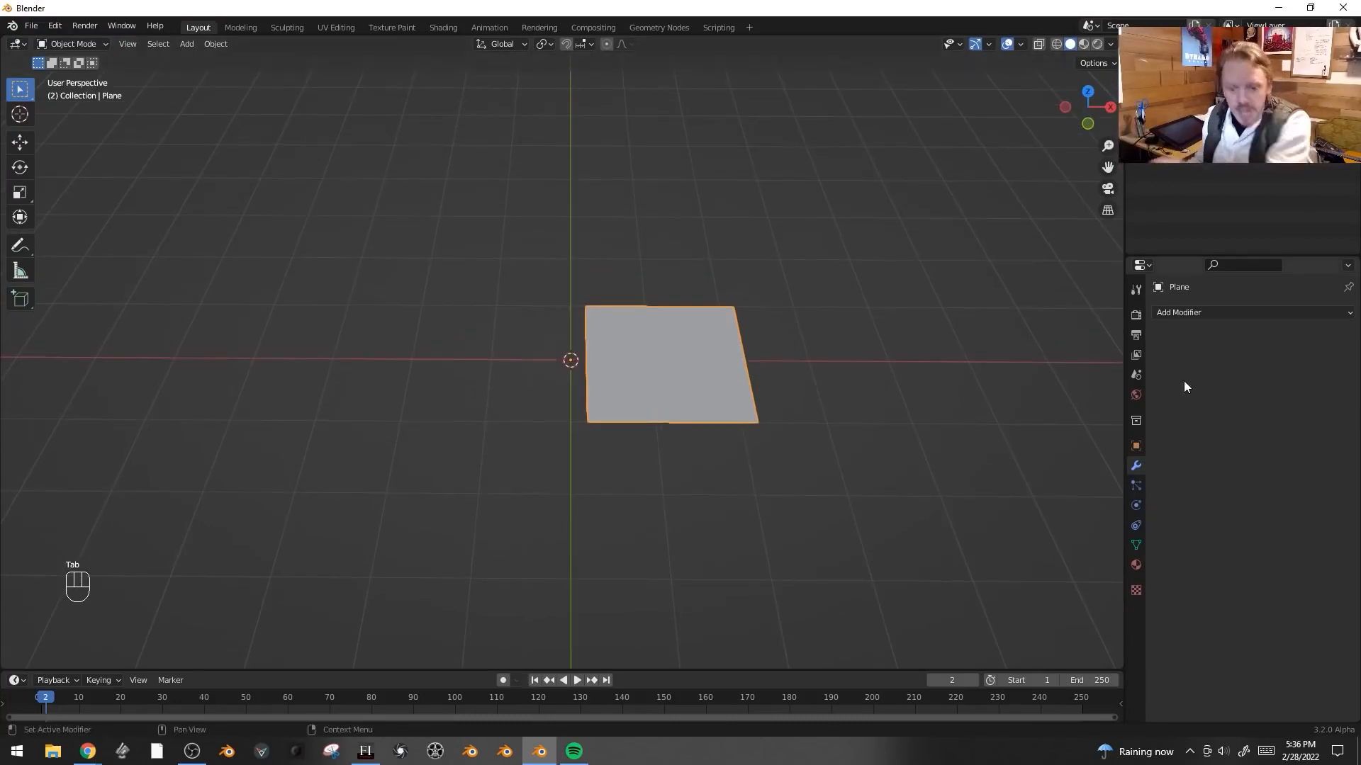
{"action": "left_click", "coordinate": [1195, 311]}
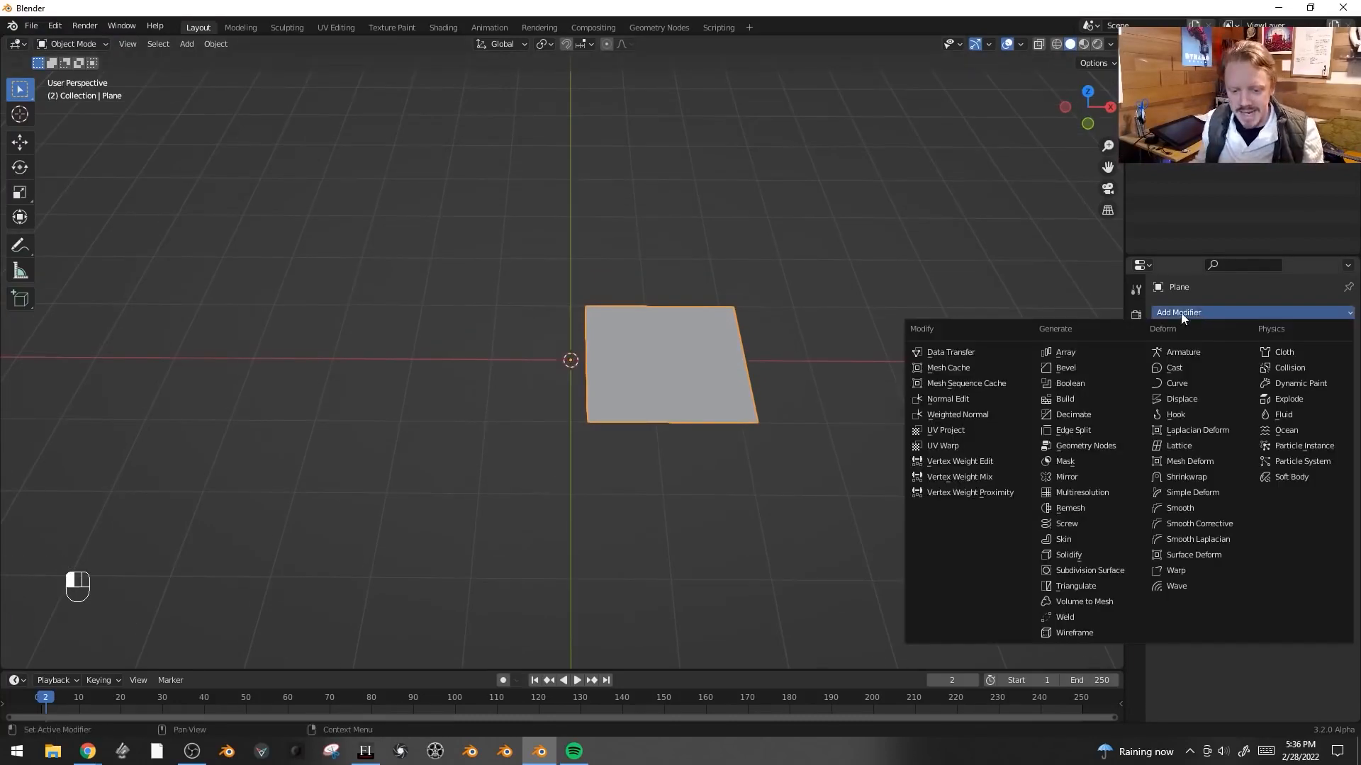
{"action": "left_click", "coordinate": [1089, 477]}
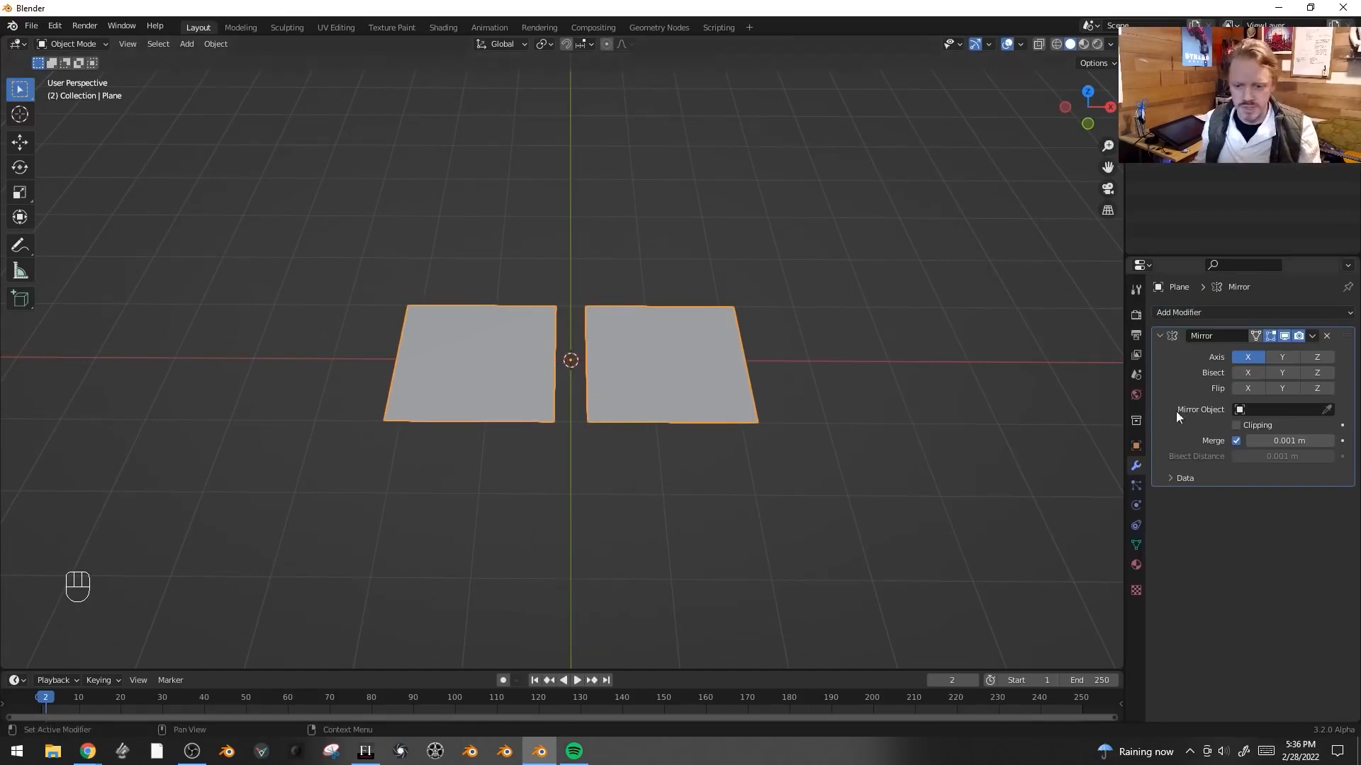
- Enable Clipping on the Mirror modifier and move all of the plane's geometry along X so the halves meet
{"action": "left_click", "coordinate": [1236, 426]}
{"action": "key", "text": "Tab"}
{"action": "key", "text": "a"}
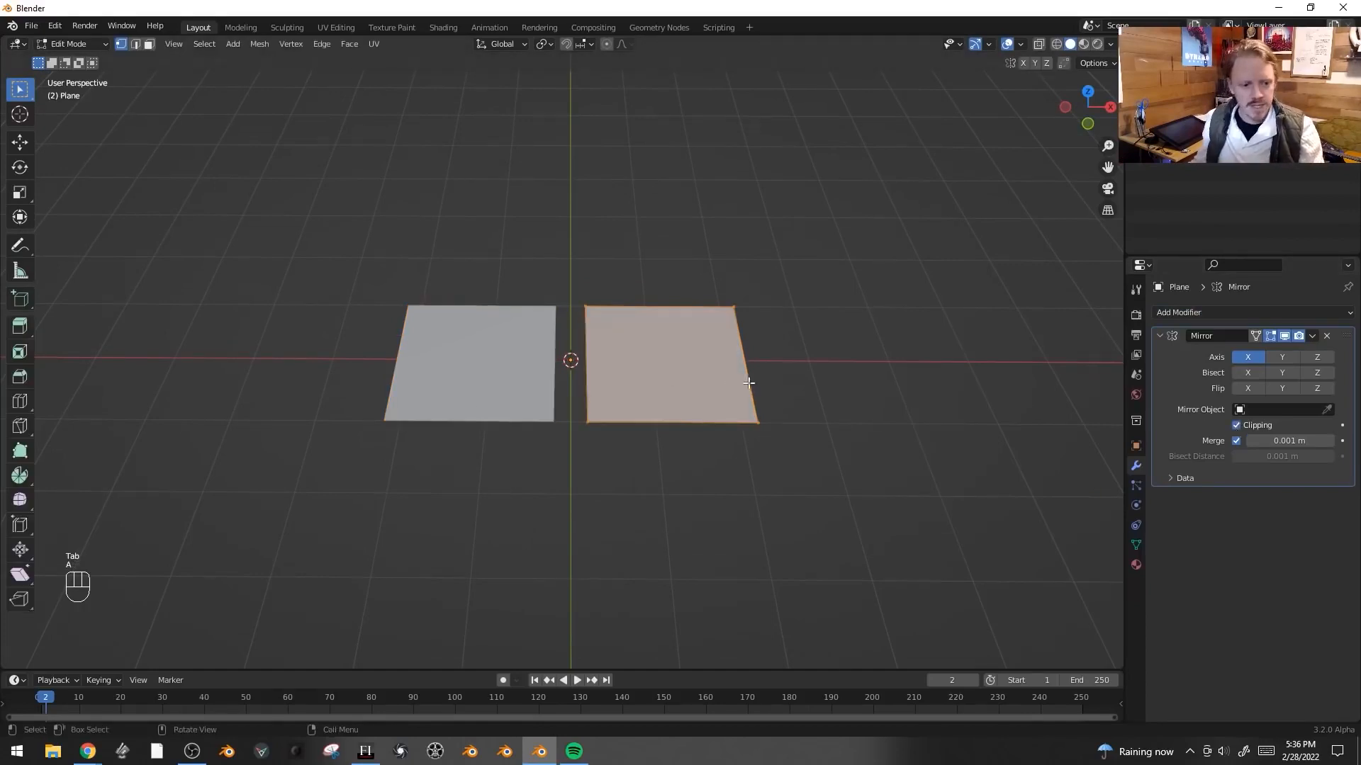
{"action": "key", "text": "g"}
{"action": "left_click", "coordinate": [696, 377]}
{"action": "key", "text": "g"}
{"action": "key", "text": "x"}
{"action": "left_click", "coordinate": [710, 380]}
{"action": "middle_click_drag", "start_coordinate": [685, 380], "coordinate": [784, 379]}
- Rotate the plane's geometry 90° about X and switch to edge selection
{"action": "type", "text": "rx90"}
{"action": "key", "text": "Return"}
{"action": "middle_click_drag", "start_coordinate": [717, 437], "coordinate": [720, 341]}
{"action": "left_click", "coordinate": [715, 331]}
{"action": "key", "text": "g"}
{"action": "right_click", "coordinate": [722, 324]}
{"action": "key", "text": "2"}
{"action": "key", "text": "3"}
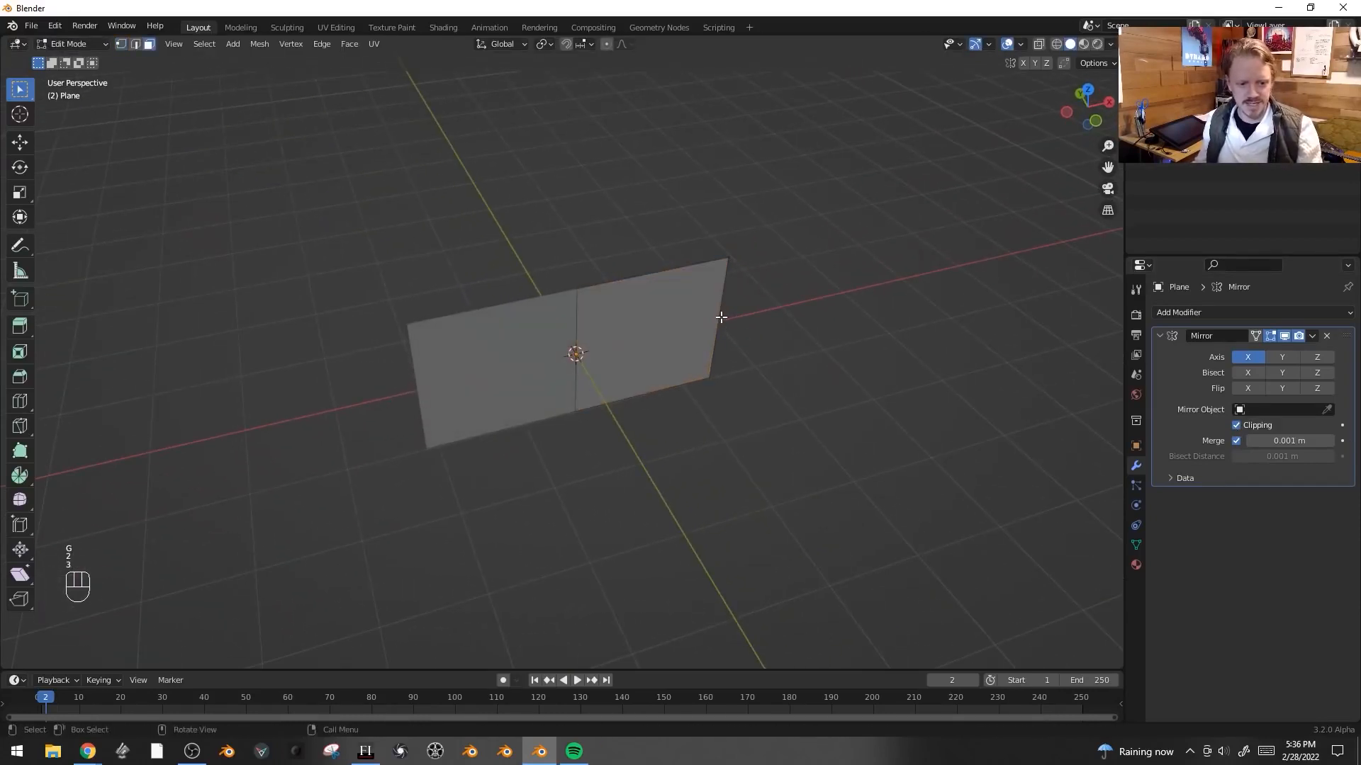
- Select the plane's outer edge and move it outward along X
{"action": "left_click", "coordinate": [721, 318]}
{"action": "key", "text": "g"}
{"action": "right_click", "coordinate": [721, 317]}
{"action": "key", "text": "2"}
{"action": "left_click", "coordinate": [722, 317]}
{"action": "key", "text": "g"}
{"action": "key", "text": "x"}
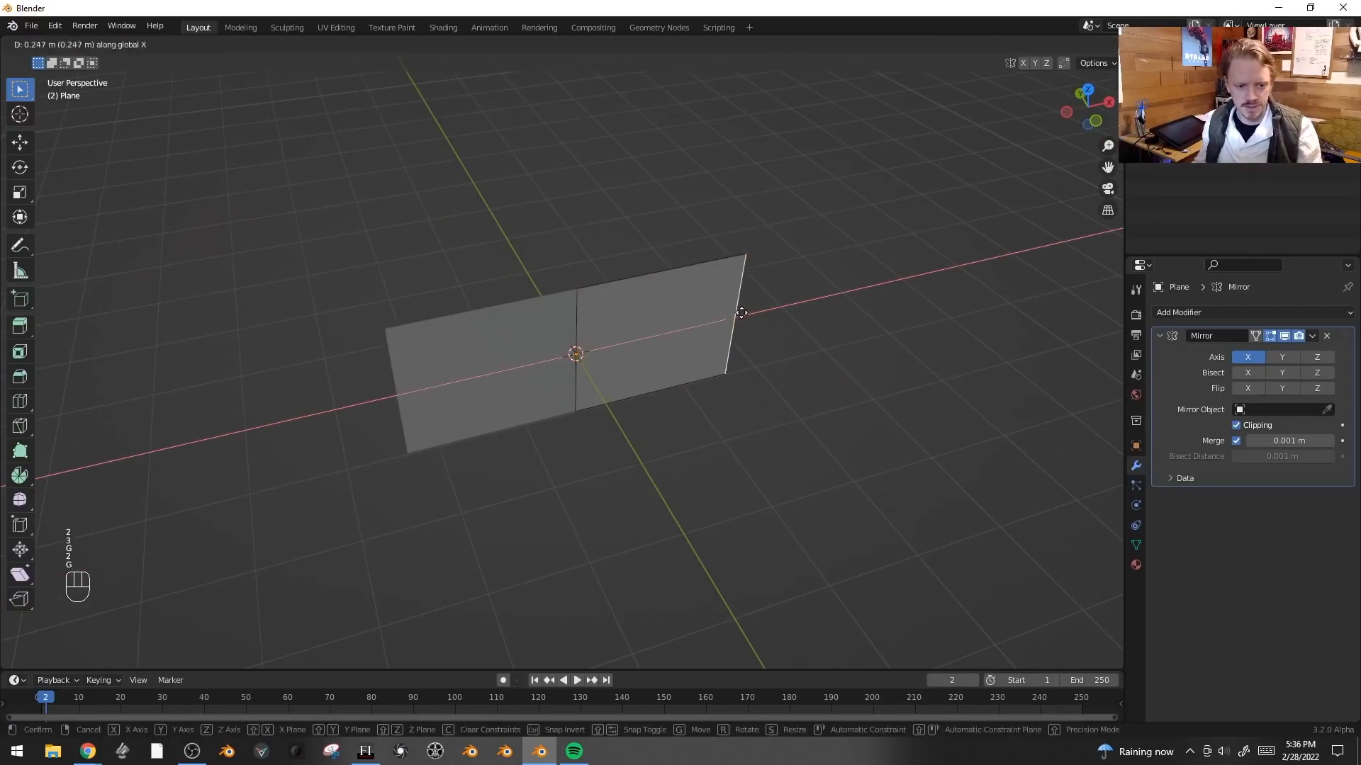
{"action": "left_click", "coordinate": [746, 313]}
- Extrude the outer edge along Y to add a side segment
{"action": "middle_click_drag", "start_coordinate": [747, 312], "coordinate": [652, 411]}
{"action": "key", "text": "e"}
{"action": "key", "text": "x"}
{"action": "key", "text": "y"}
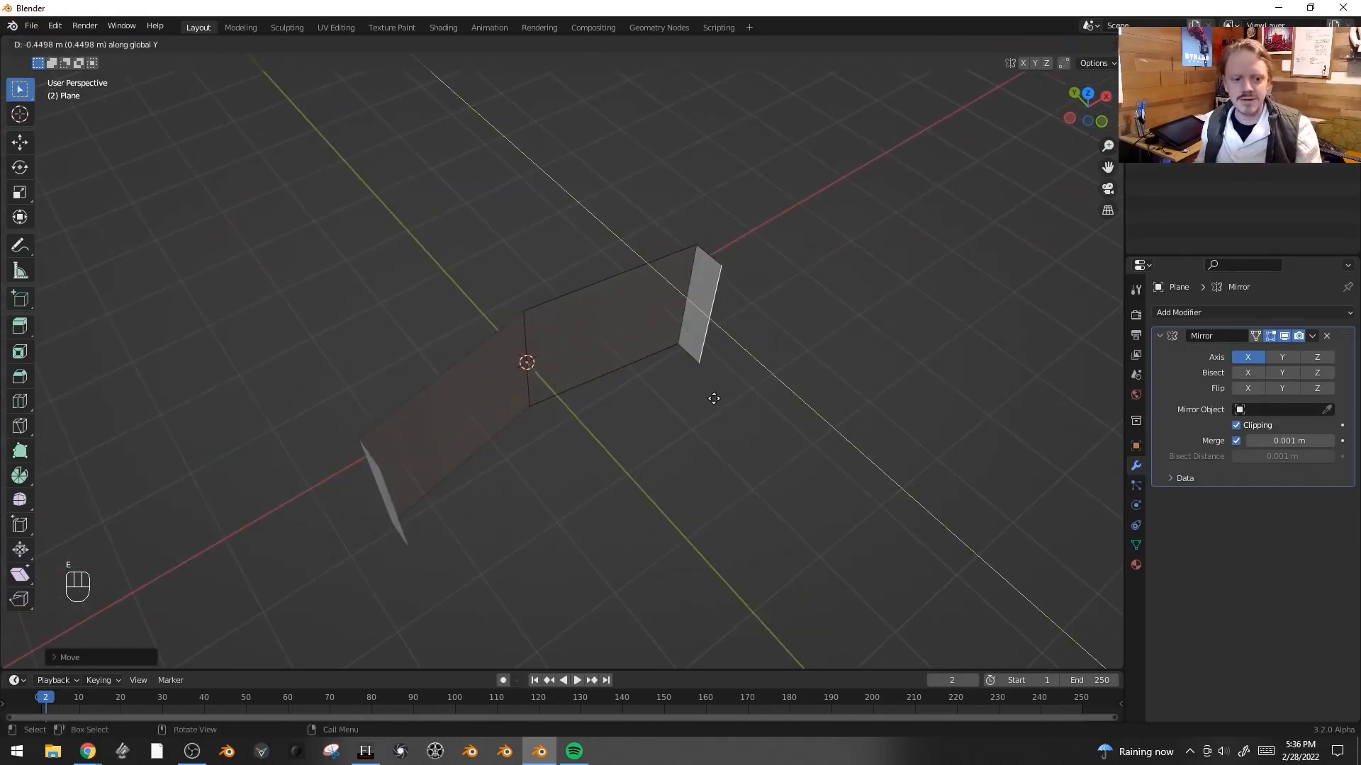
{"action": "left_click", "coordinate": [811, 419]}
- Slide the corner edge along the plane and extrude the outer edge again for another segment
{"action": "key", "text": "g"}
{"action": "key", "text": "g"}
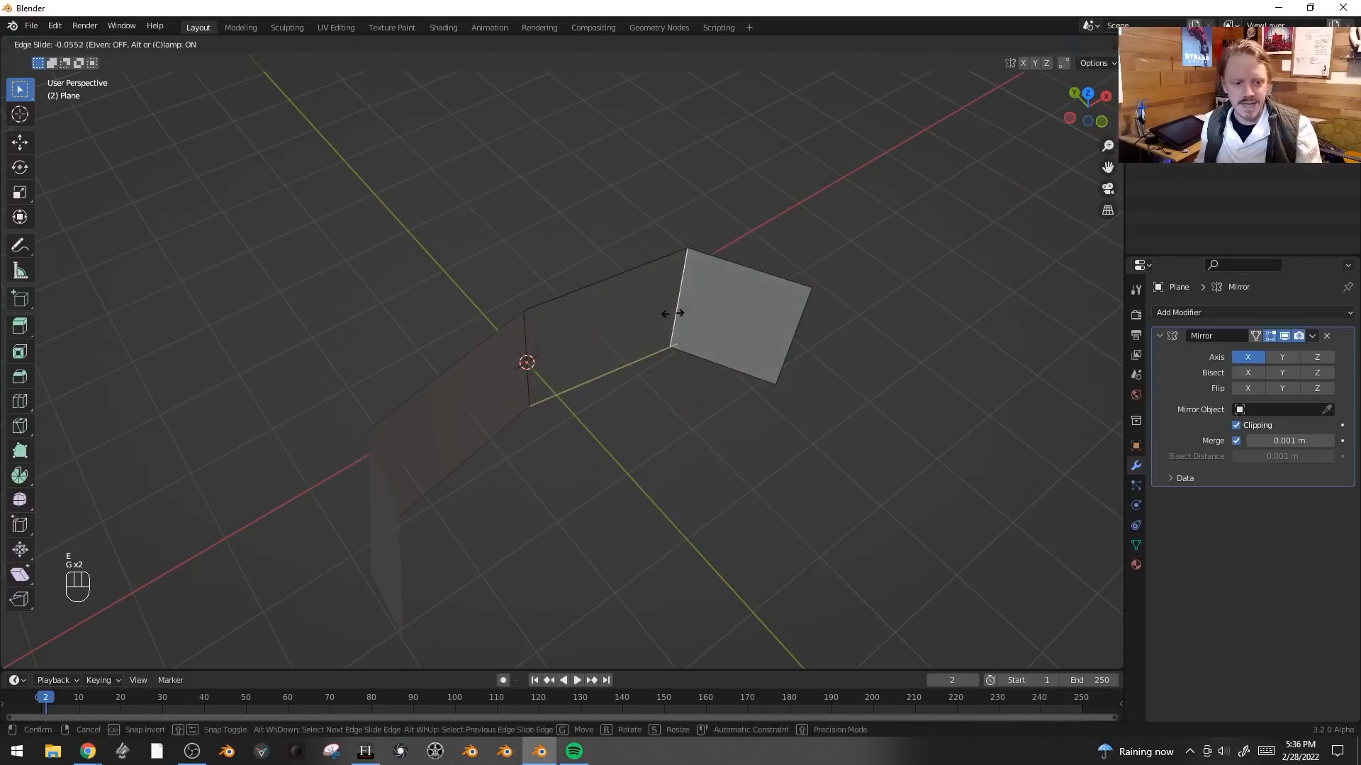
{"action": "left_click", "coordinate": [647, 321]}
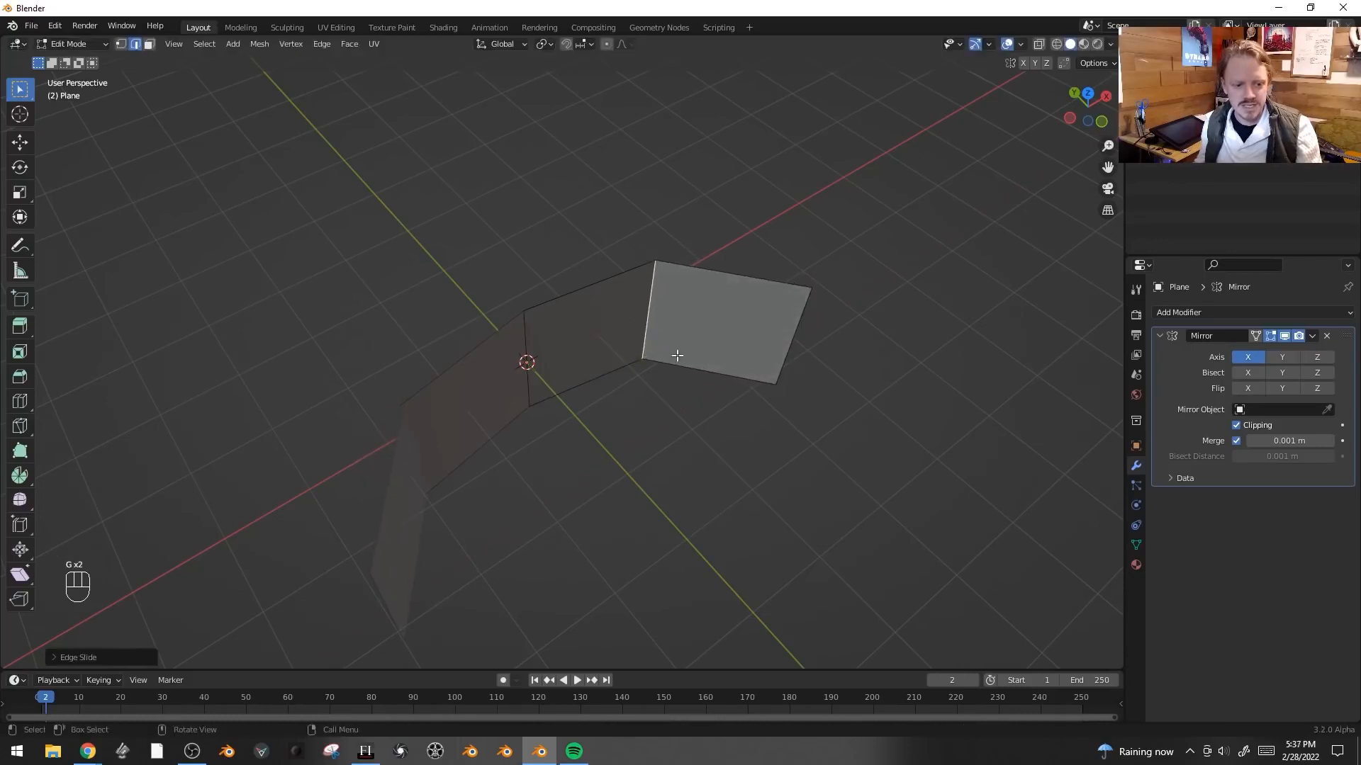
{"action": "left_click", "coordinate": [786, 338]}
{"action": "key", "text": "e"}
{"action": "left_click", "coordinate": [808, 413]}
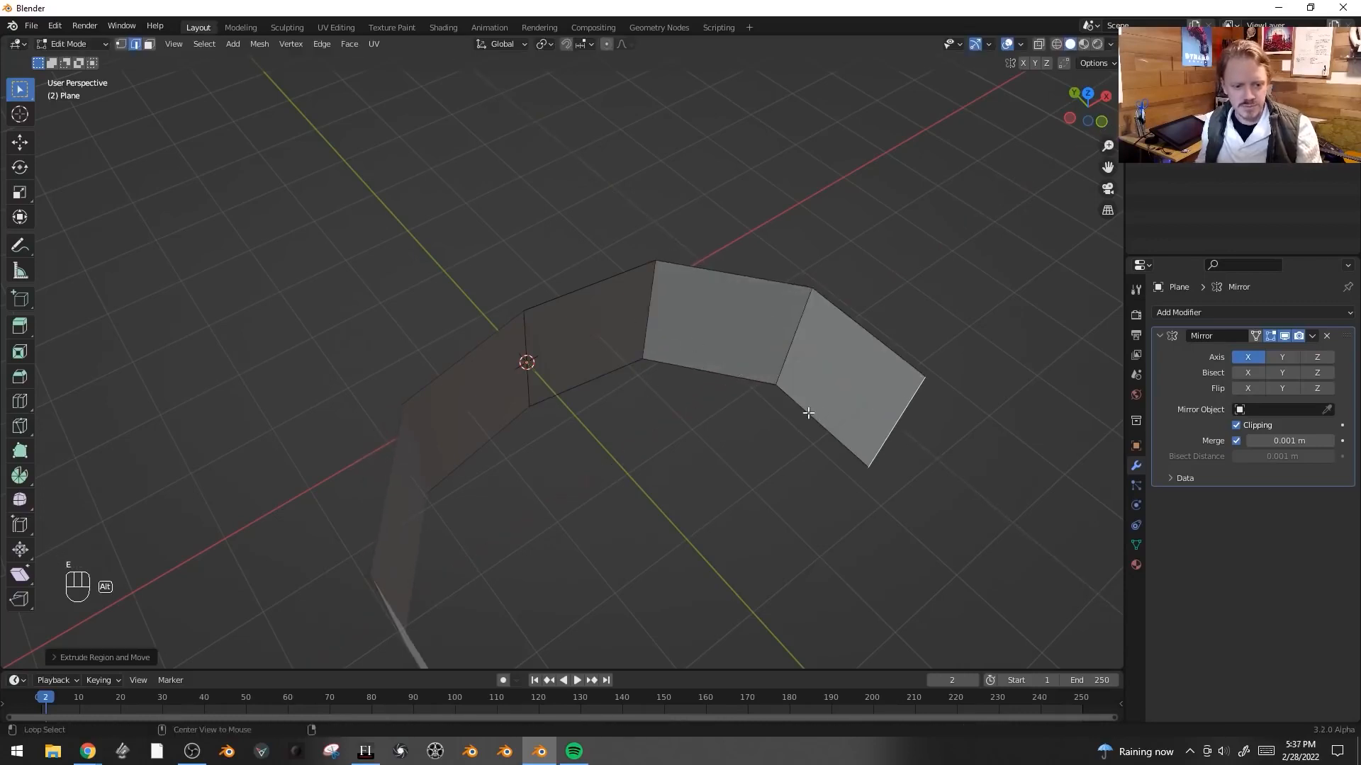
{"action": "middle_click_drag", "start_coordinate": [768, 447], "coordinate": [355, 449]}
- Move the newly extruded edge to bend the side segment
{"action": "key", "text": "g"}
{"action": "left_click", "coordinate": [753, 428]}
{"action": "key", "text": "g"}
{"action": "left_click", "coordinate": [871, 338]}
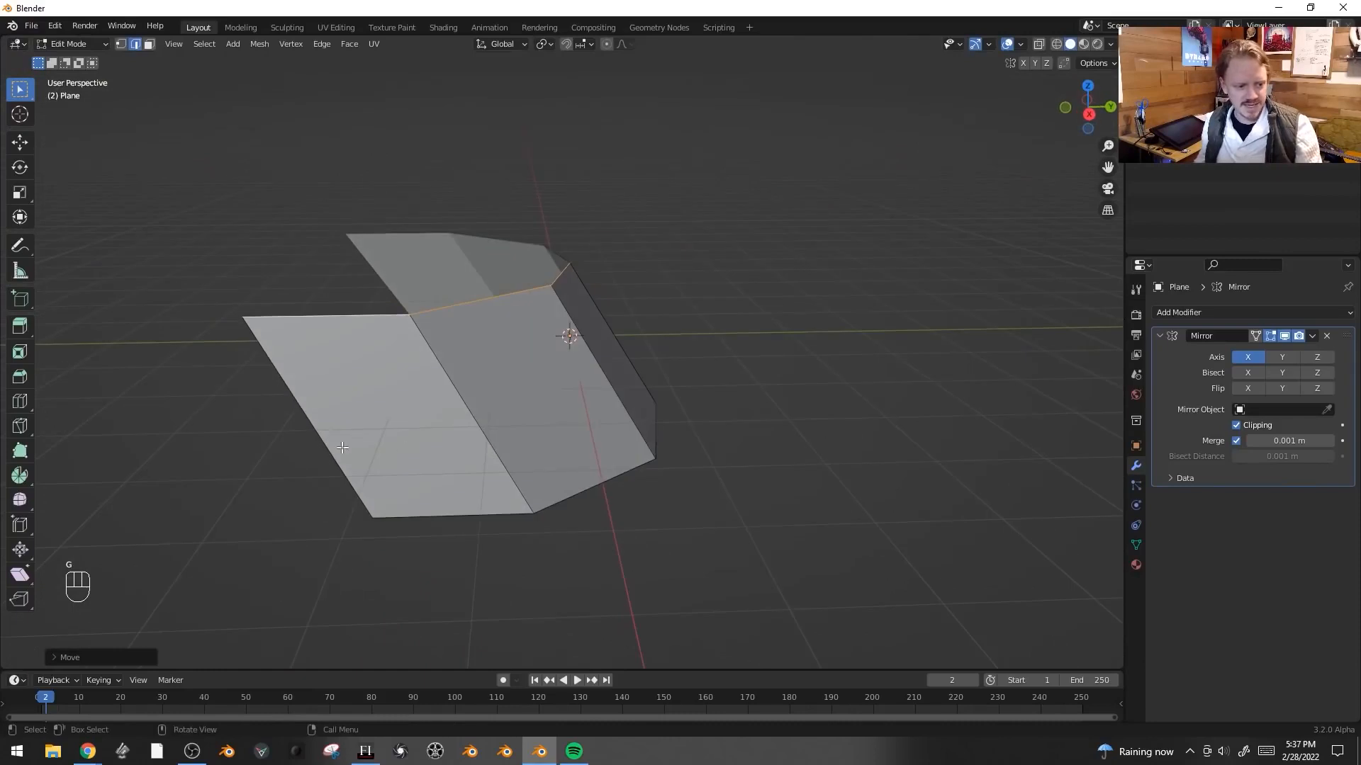
- Select an outer edge, scale it along Y and reposition it to shape the frame
{"action": "key", "text": "2"}
{"action": "left_click", "coordinate": [321, 451]}
{"action": "middle_click_drag", "start_coordinate": [756, 465], "coordinate": [794, 467]}
{"action": "key", "text": "s"}
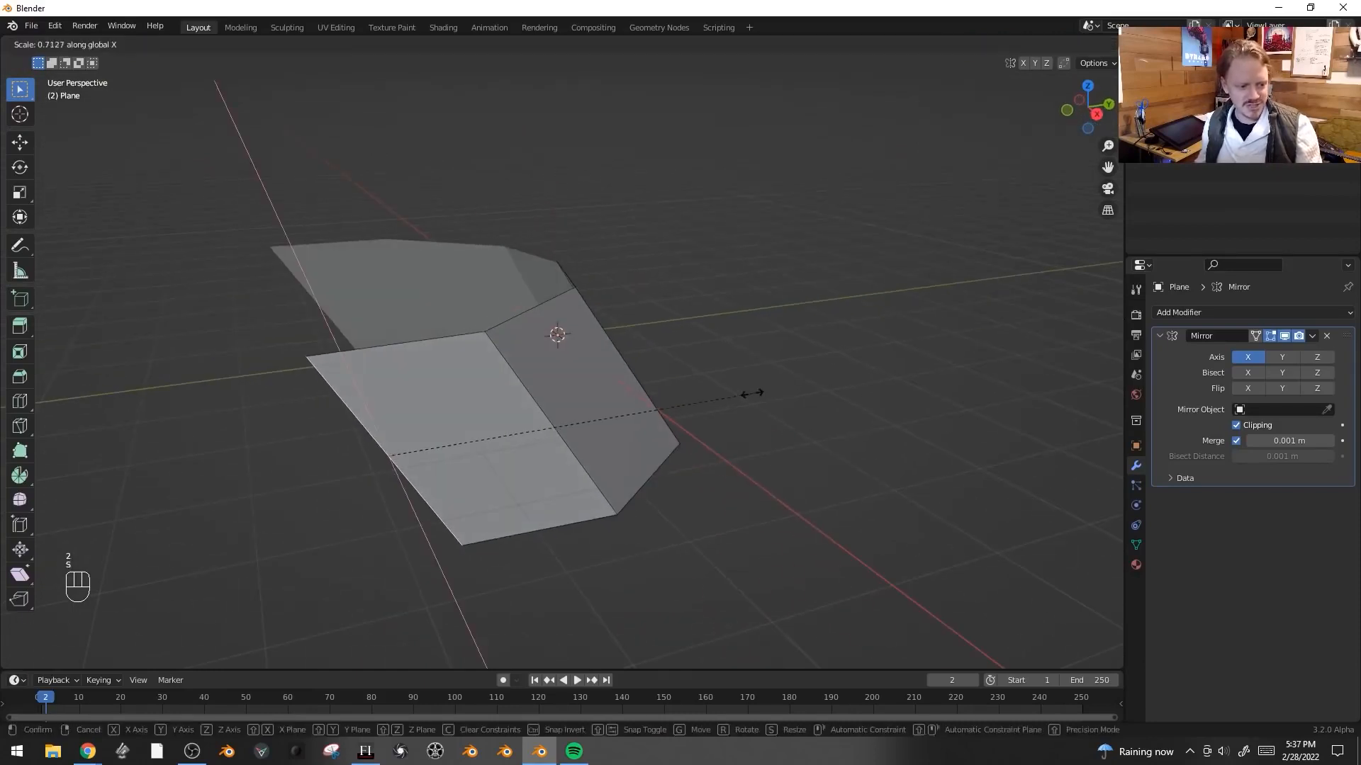
{"action": "key", "text": "y"}
{"action": "left_click", "coordinate": [655, 432]}
{"action": "key", "text": "g"}
{"action": "left_click", "coordinate": [617, 451]}
{"action": "middle_click_drag", "start_coordinate": [528, 501], "coordinate": [659, 488]}
- Leave Edit Mode, switch to top view and add a camera
{"action": "key", "text": "KP_0"}
{"action": "key", "text": "Tab"}
{"action": "key", "text": "KP_7"}
{"action": "key", "text": "shift+a"}
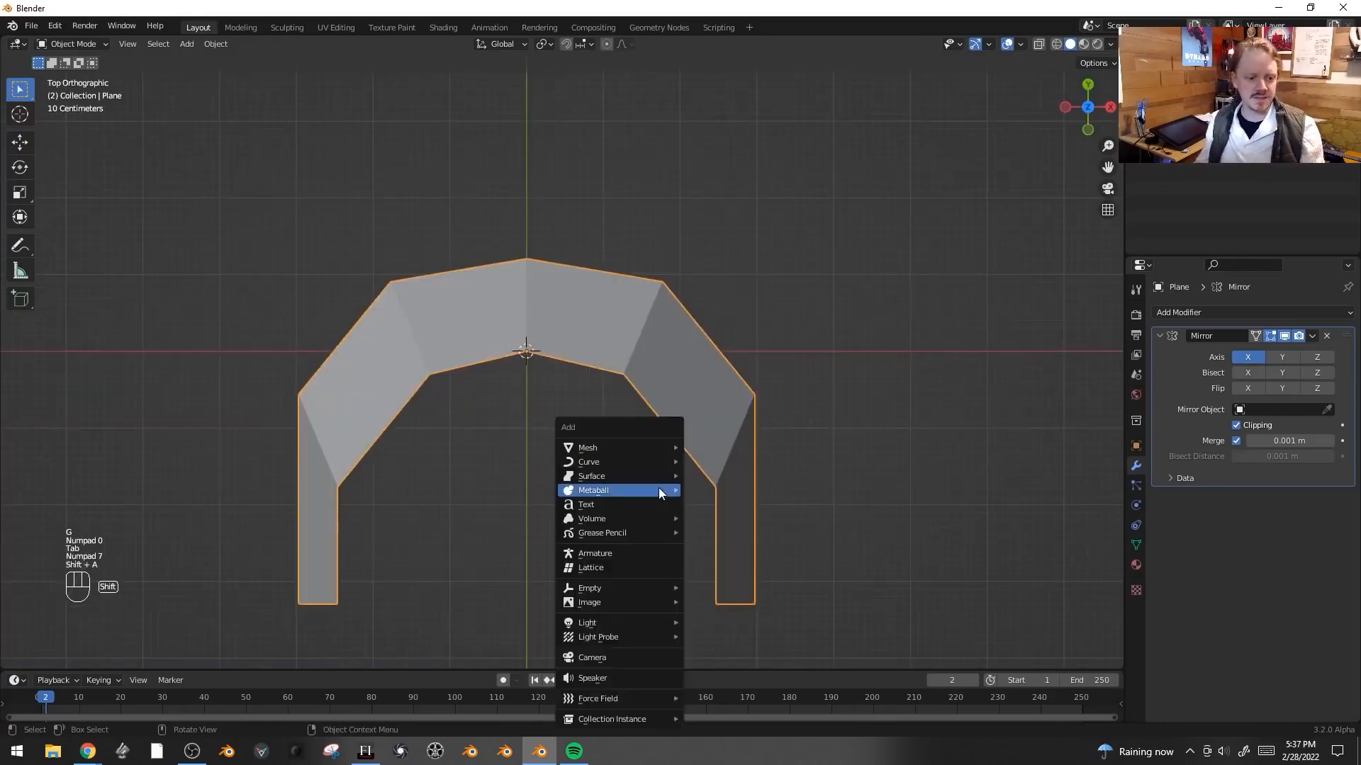
{"action": "left_click", "coordinate": [656, 657]}
- Move the camera and align it to the current view
{"action": "middle_click_drag", "start_coordinate": [632, 624], "coordinate": [682, 177], "text": "shift"}
{"action": "key", "text": "g"}
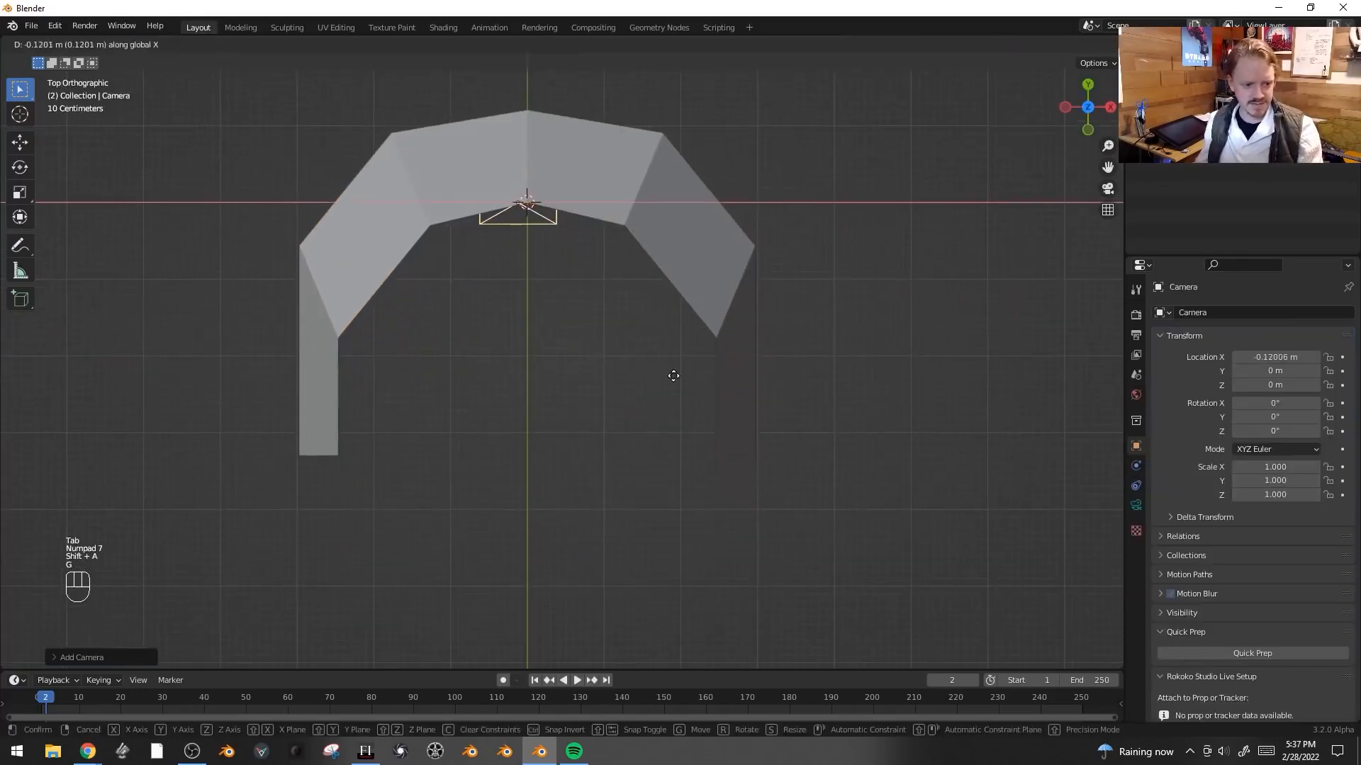
{"action": "left_click", "coordinate": [681, 441]}
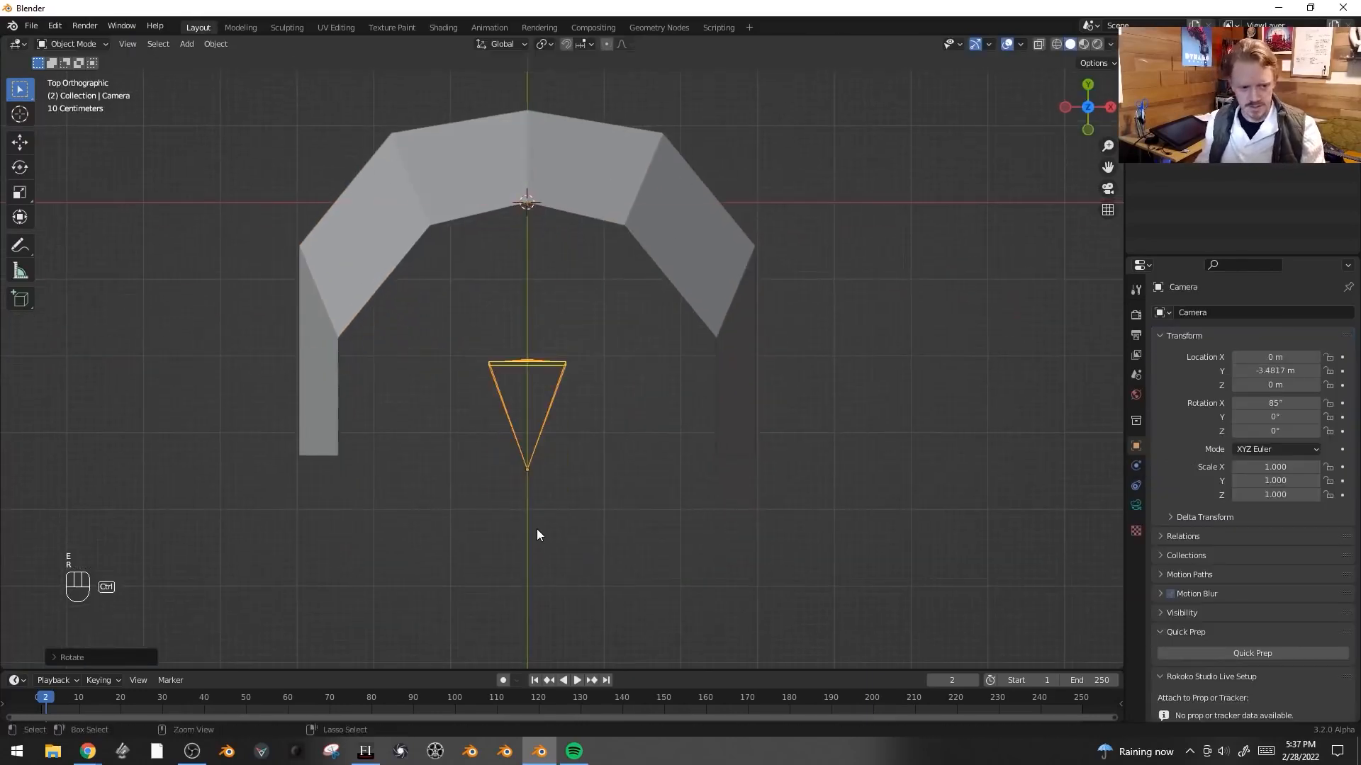
{"action": "key", "text": "ctrl+KP_0"}
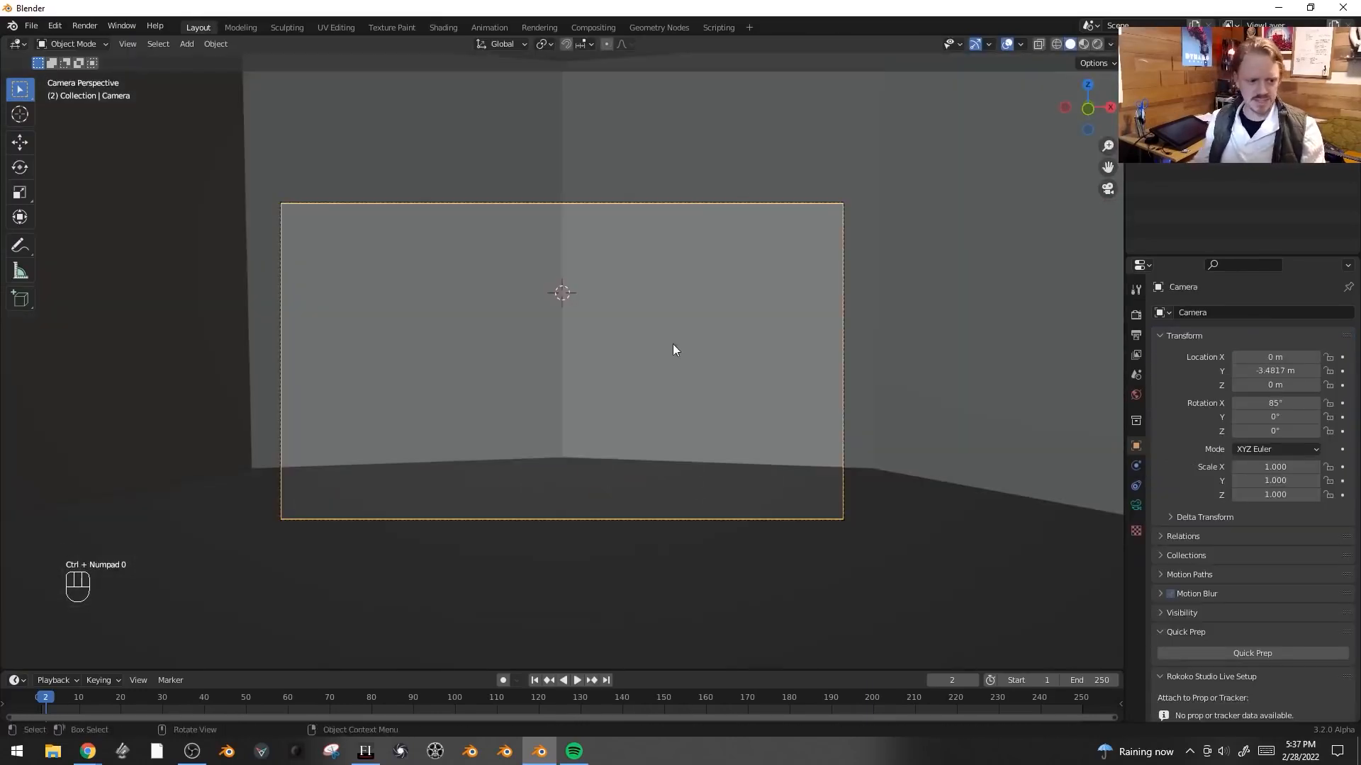
- Move the camera along its local Z axis and set its focal length to 23.7 mm
{"action": "key", "text": "g"}
{"action": "key", "text": "z"}
{"action": "key", "text": "z"}
{"action": "left_click", "coordinate": [784, 348]}
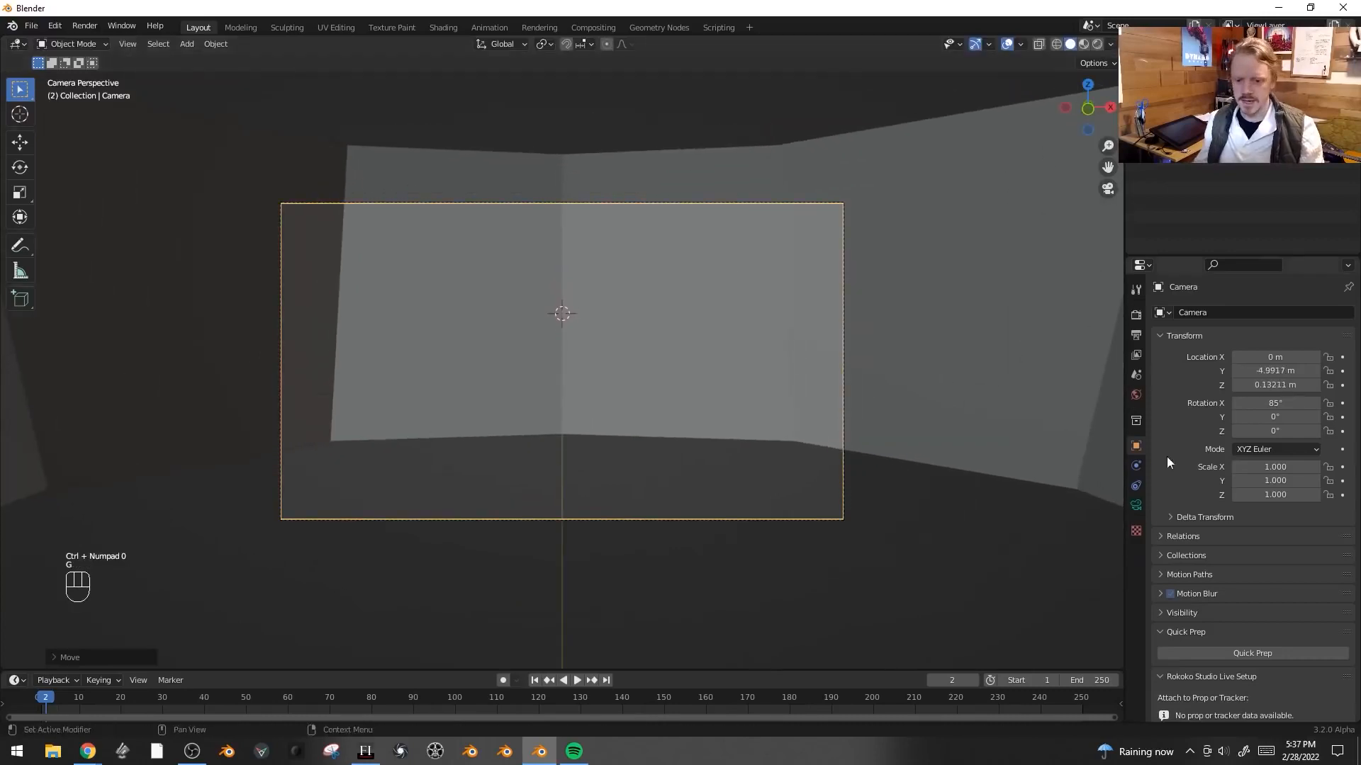
{"action": "left_click", "coordinate": [1136, 505]}
{"action": "left_click_drag", "start_coordinate": [1283, 381], "coordinate": [1223, 380], "text": "shift"}
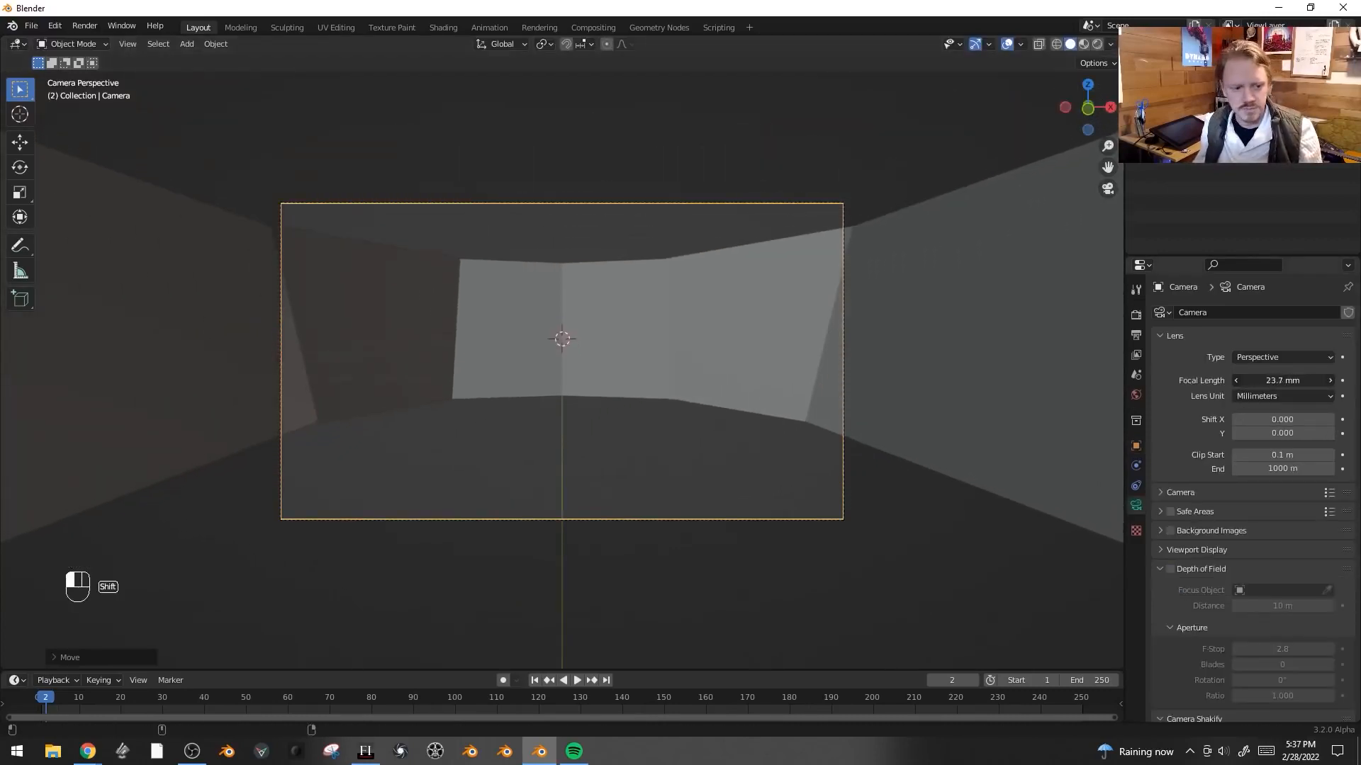
- Rotate the camera with trackball rotation and move it along its local Z to frame the plane
{"action": "key", "text": "r"}
{"action": "key", "text": "r"}
{"action": "left_click", "coordinate": [763, 341]}
{"action": "key", "text": "g"}
{"action": "middle_click", "coordinate": [763, 343]}
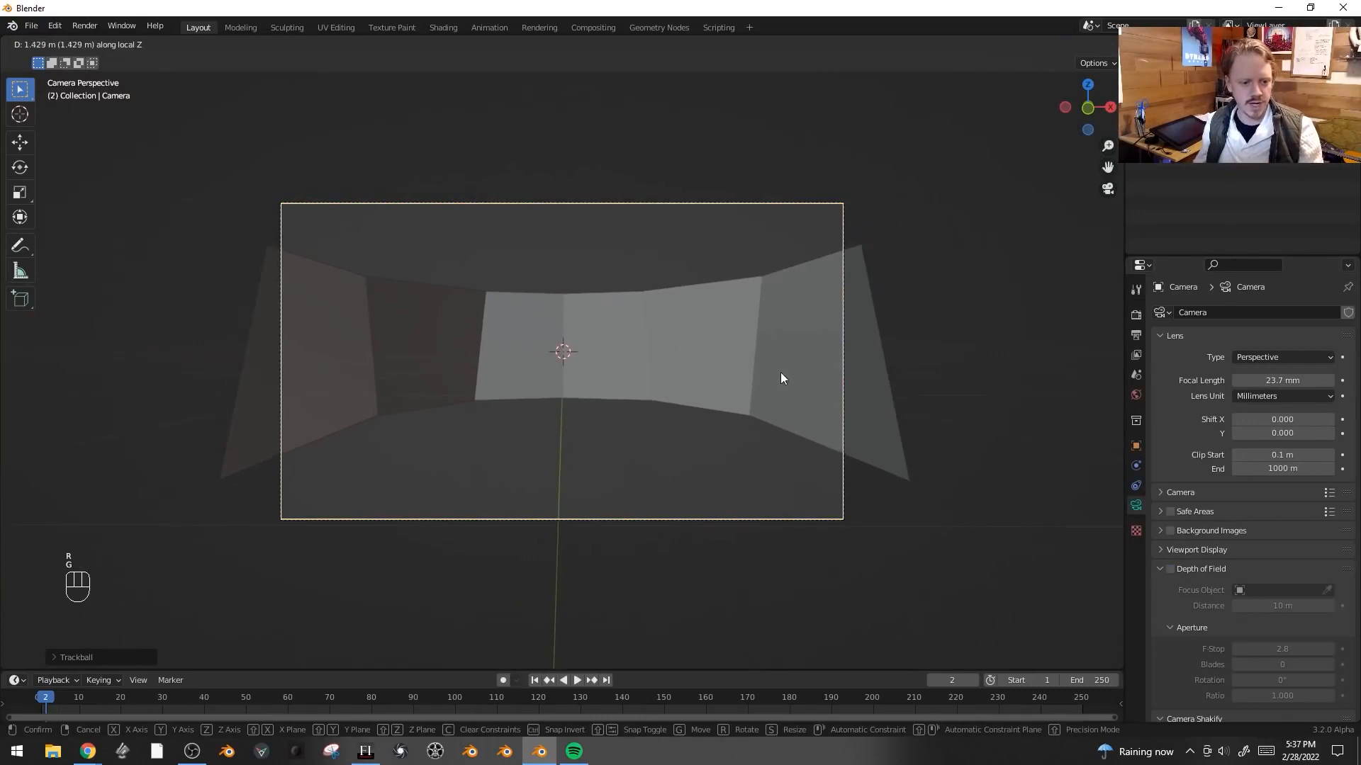
{"action": "left_click", "coordinate": [779, 373]}
- Select the plane's top outer edge in Edit Mode and raise it along Z
{"action": "scroll", "coordinate": [758, 368], "scroll_direction": "up", "scroll_amount": 3}
{"action": "left_click", "coordinate": [676, 289]}
{"action": "key", "text": "Tab"}
{"action": "key", "text": "2"}
{"action": "left_click", "coordinate": [659, 241], "text": "alt"}
{"action": "key", "text": "g"}
{"action": "middle_click", "coordinate": [855, 295]}
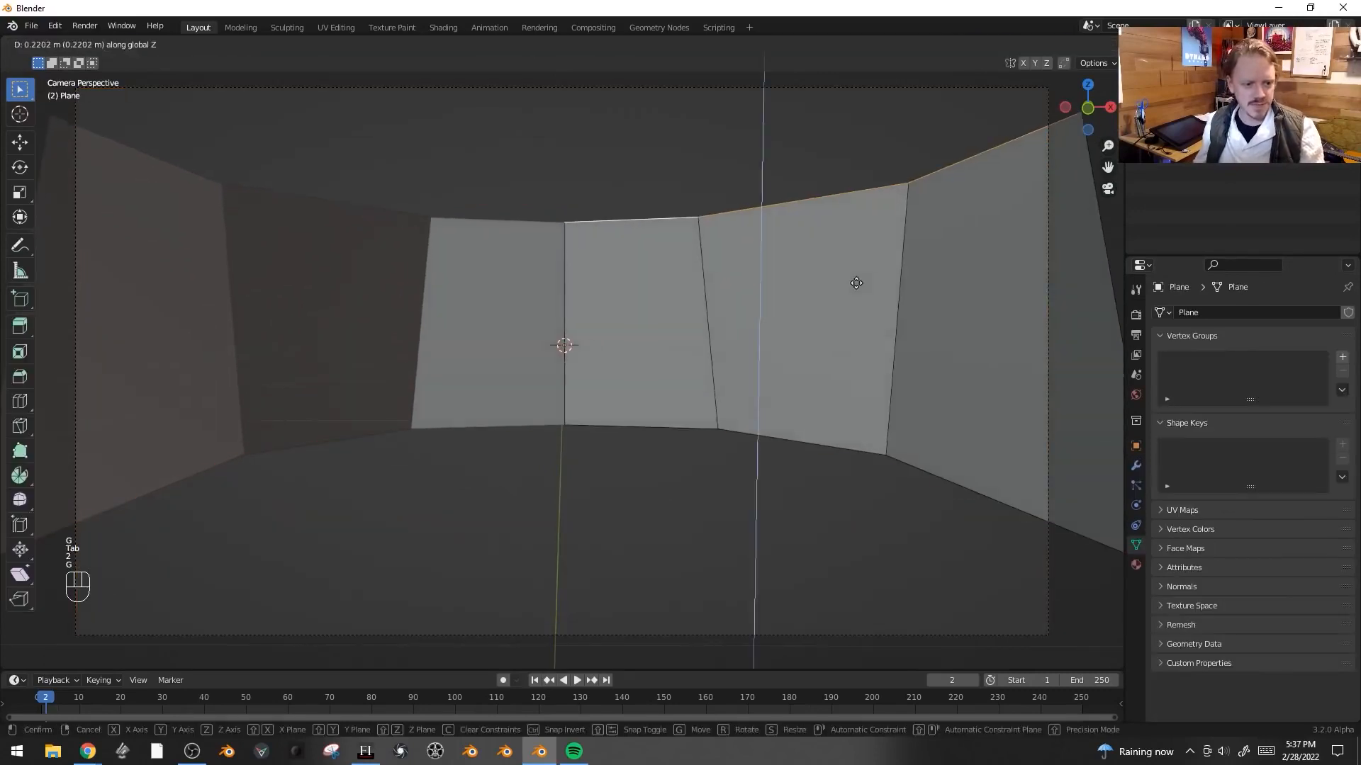
{"action": "left_click", "coordinate": [856, 269]}
{"action": "key", "text": "Tab"}
- Sketch the window pane outlines over the plane with annotation strokes
{"action": "key", "text": "g"}
{"action": "left_click", "coordinate": [858, 292]}
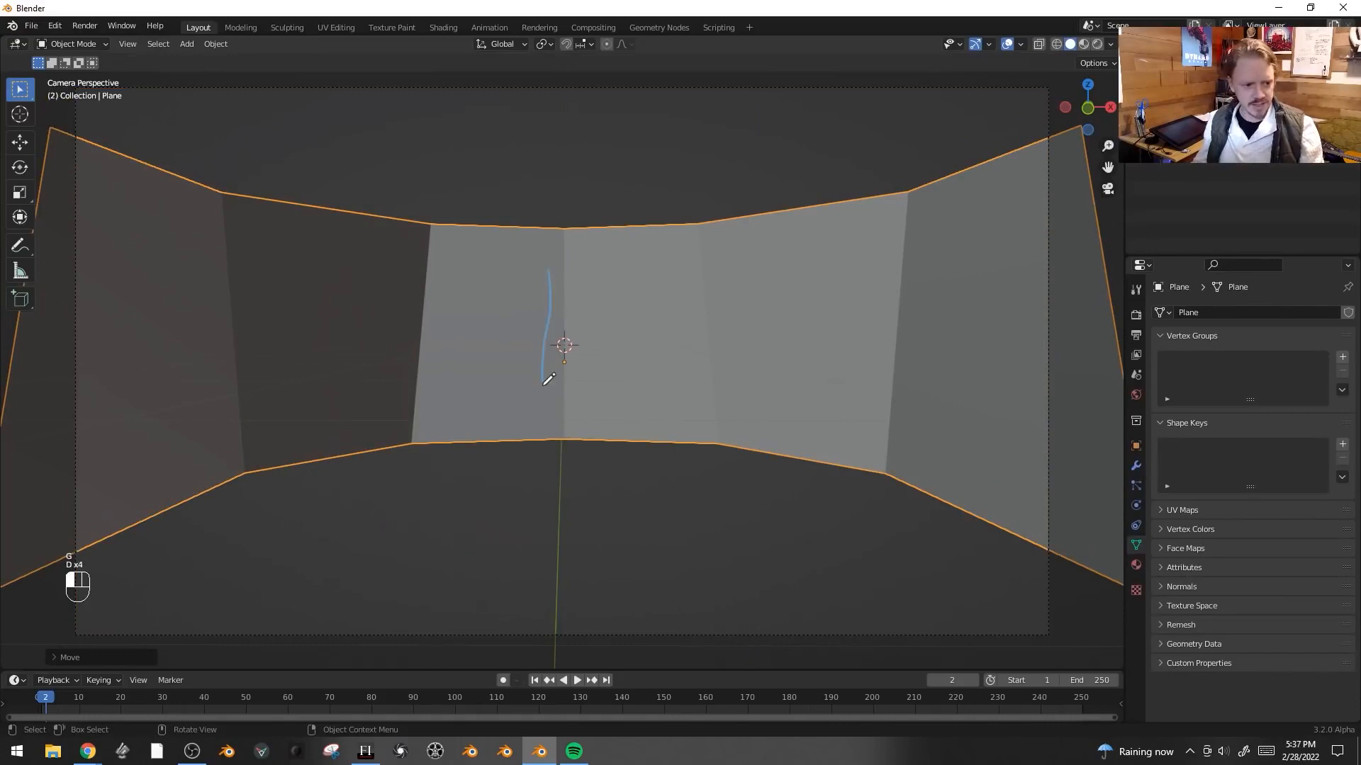
{"action": "left_click_drag", "start_coordinate": [349, 237], "coordinate": [563, 263]}
{"action": "mouse_move", "coordinate": [198, 273]}
{"action": "left_mouse_down"}
{"action": "mouse_move", "coordinate": [267, 380]}
{"action": "mouse_move", "coordinate": [61, 410]}
{"action": "mouse_move", "coordinate": [185, 255]}
{"action": "mouse_move", "coordinate": [195, 264]}
{"action": "left_mouse_up"}
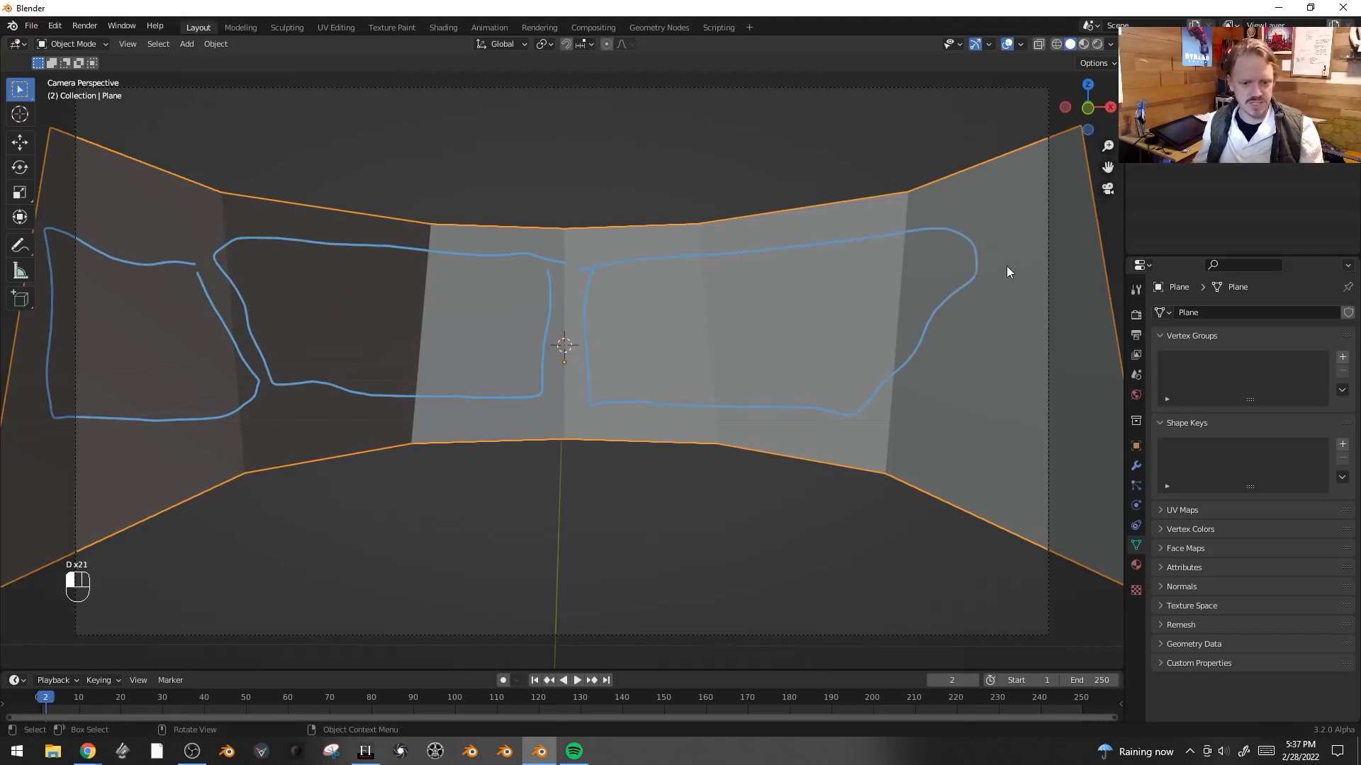
{"action": "left_click_drag", "start_coordinate": [1054, 453], "coordinate": [1012, 261]}
- Slide the outer corner vertices along their edges to fit the sketched outlines
{"action": "key", "text": "Tab"}
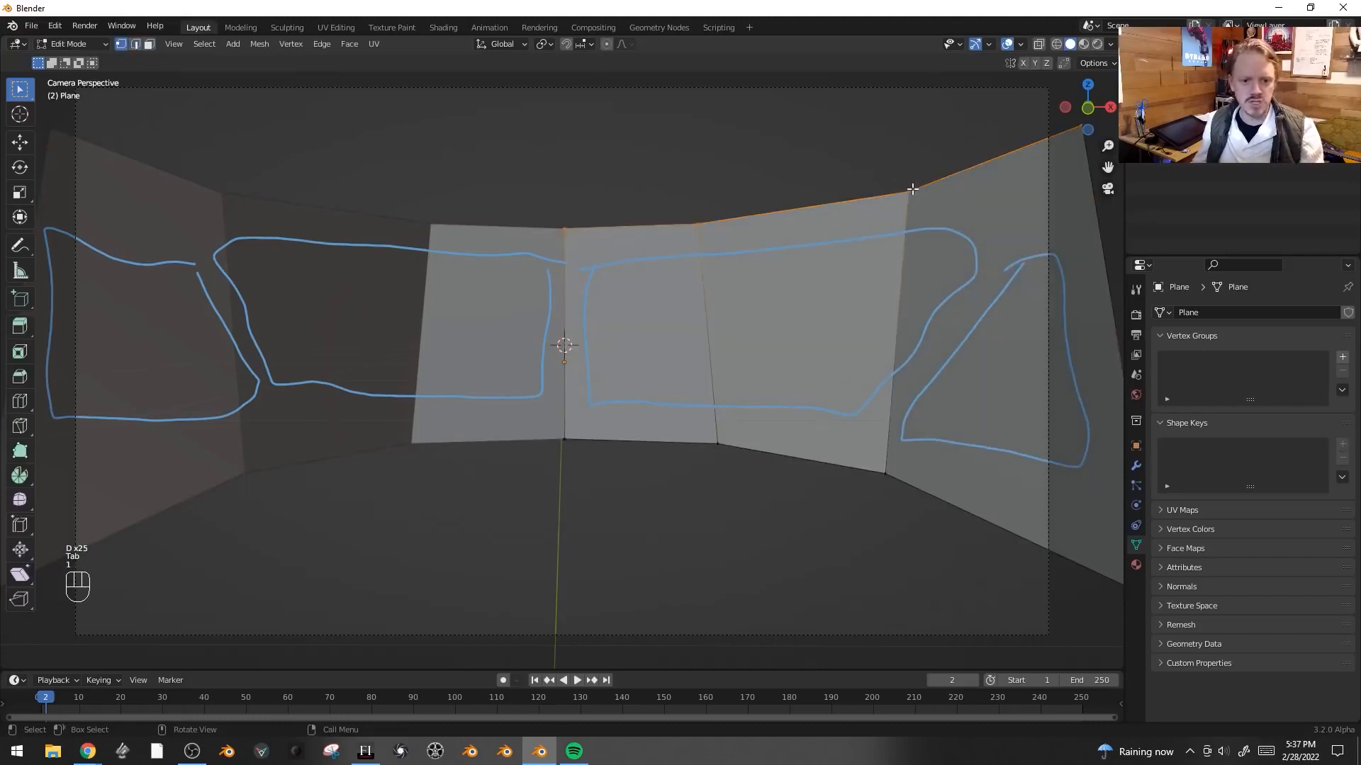
{"action": "key", "text": "1"}
{"action": "left_click", "coordinate": [908, 191]}
{"action": "key", "text": "g"}
{"action": "right_click", "coordinate": [1003, 225]}
{"action": "left_click", "coordinate": [886, 477]}
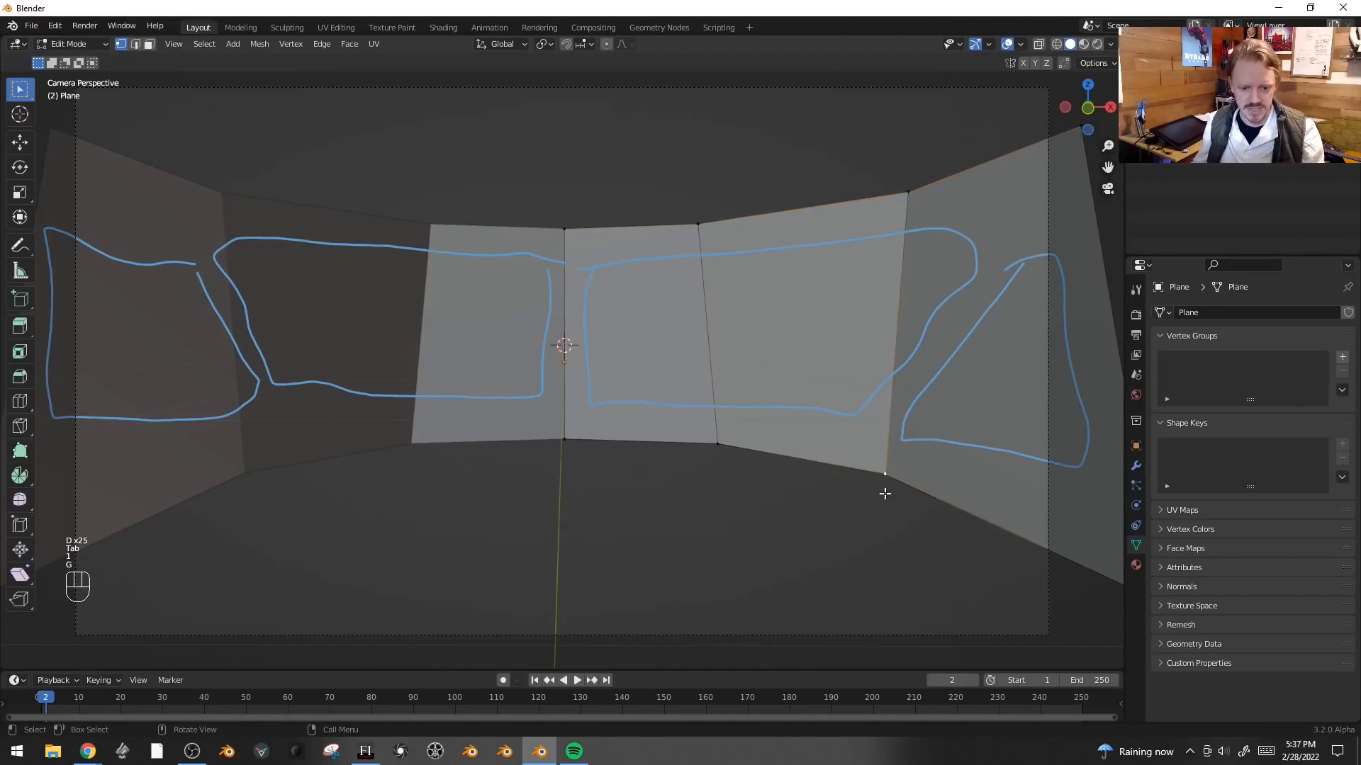
{"action": "key", "text": "g"}
{"action": "key", "text": "g"}
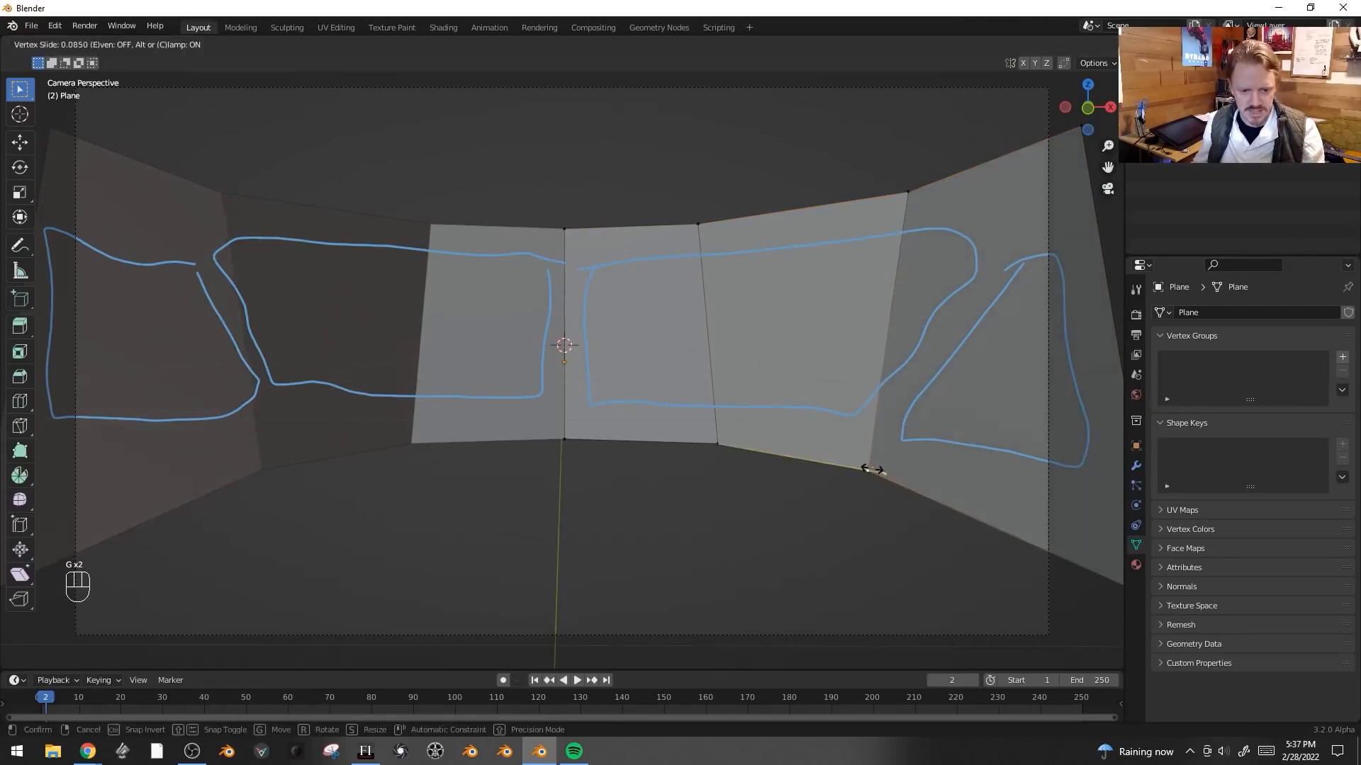
{"action": "left_click", "coordinate": [875, 469]}
{"action": "middle_click_drag", "start_coordinate": [923, 177], "coordinate": [719, 252]}
{"action": "key", "text": "g"}
{"action": "key", "text": "g"}
{"action": "left_click", "coordinate": [801, 224]}
- Slide the middle vertical edge along the plane and return to camera view
{"action": "key", "text": "2"}
{"action": "left_click", "coordinate": [641, 222]}
{"action": "key", "text": "g"}
{"action": "key", "text": "g"}
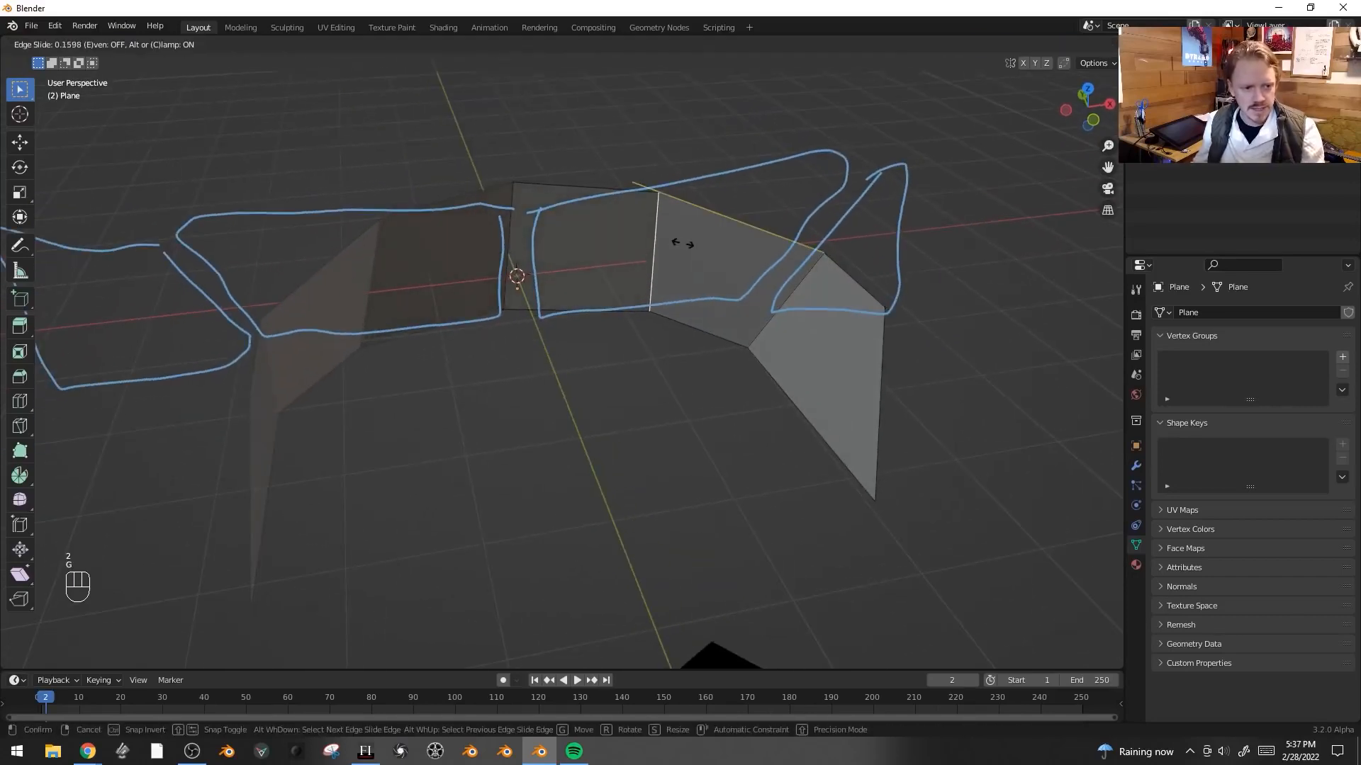
{"action": "left_click", "coordinate": [683, 244]}
{"action": "key", "text": "KP_0"}
{"action": "scroll", "coordinate": [614, 273], "scroll_direction": "up", "scroll_amount": 2}
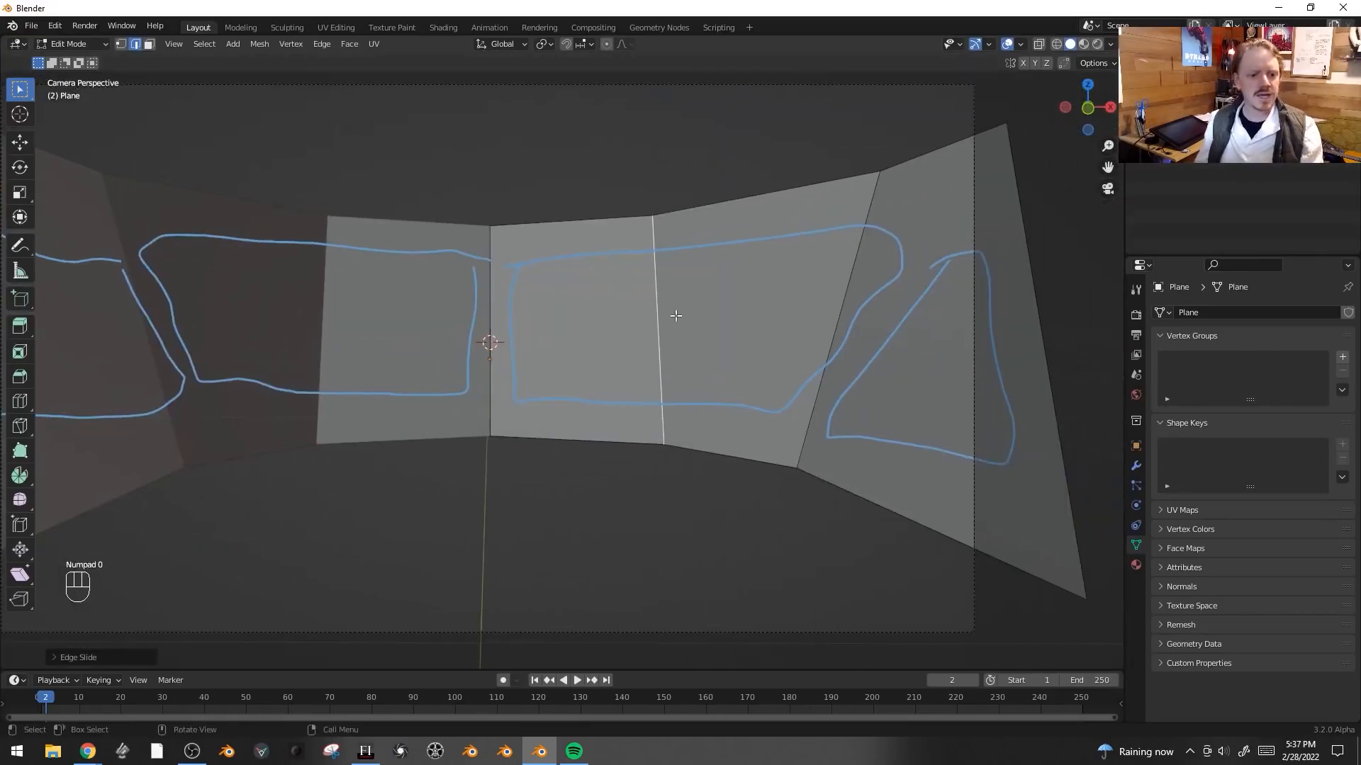
- Add loop cuts near the plane's top and bottom edges and beside the center seam
{"action": "key", "text": "ctrl+r"}
{"action": "left_click", "coordinate": [656, 329]}
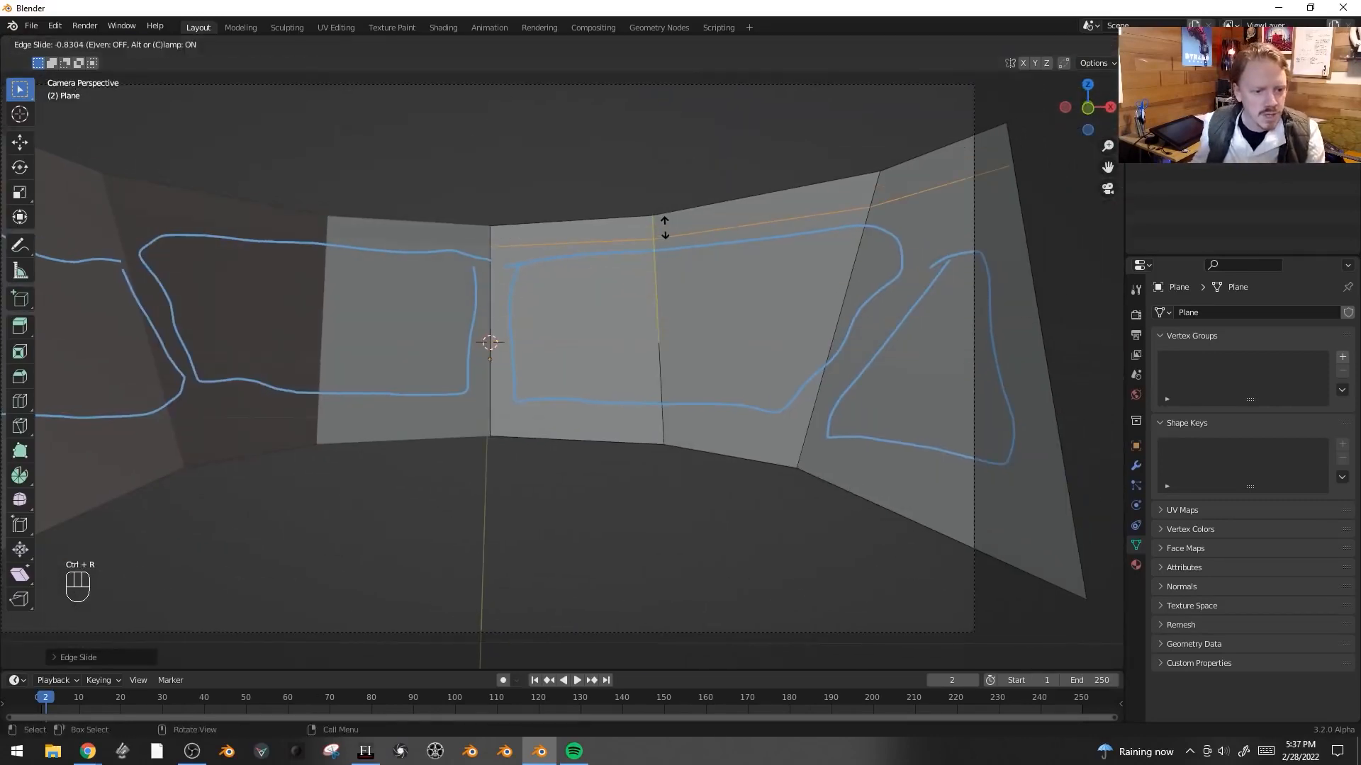
{"action": "left_click", "coordinate": [664, 229]}
{"action": "key", "text": "ctrl+r"}
{"action": "left_click", "coordinate": [659, 443]}
{"action": "left_click", "coordinate": [665, 505]}
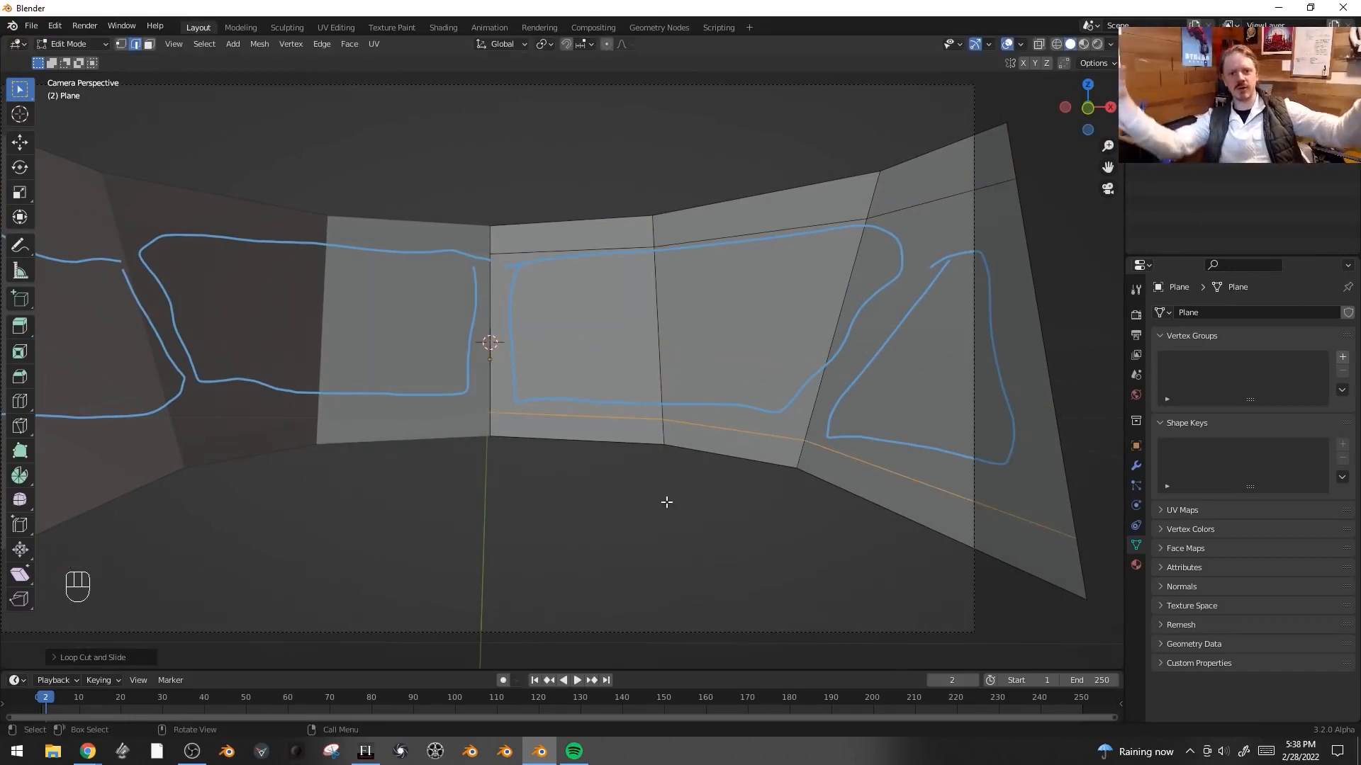
{"action": "key", "text": "ctrl+r"}
{"action": "left_click", "coordinate": [523, 244]}
{"action": "left_click", "coordinate": [460, 251]}
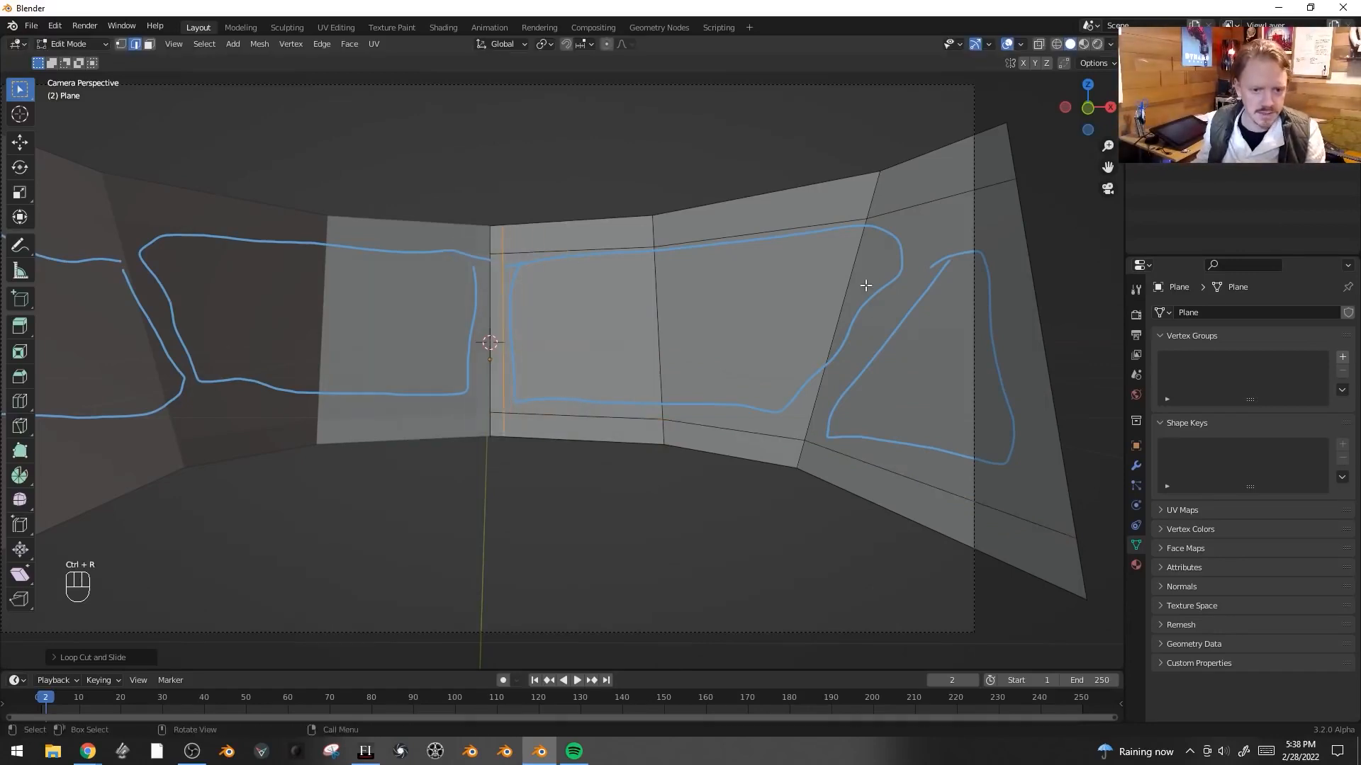
- Slide the angled edge between the panels and bevel it into a frame strip
{"action": "left_click", "coordinate": [853, 275], "text": "alt"}
{"action": "key", "text": "g"}
{"action": "key", "text": "g"}
{"action": "left_click", "coordinate": [912, 252]}
{"action": "key", "text": "ctrl+b"}
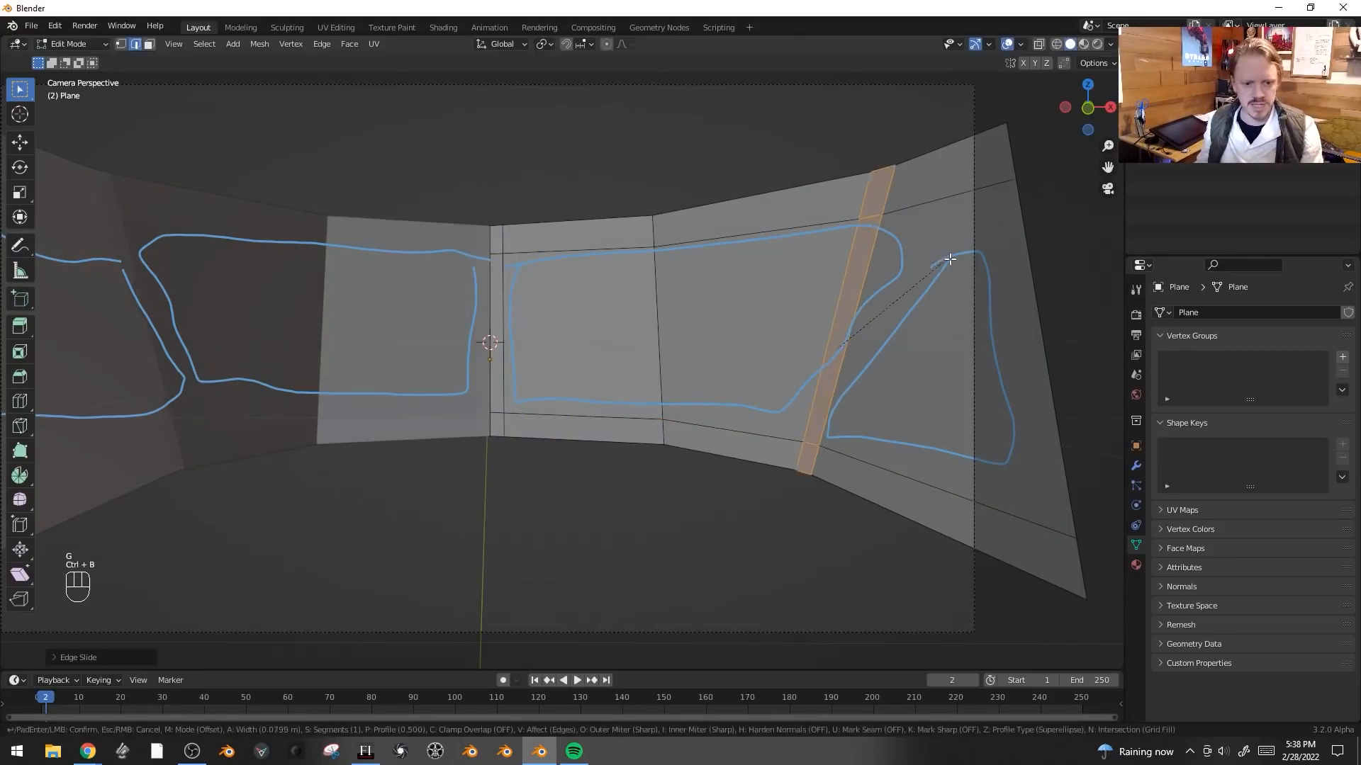
{"action": "left_click", "coordinate": [965, 262]}
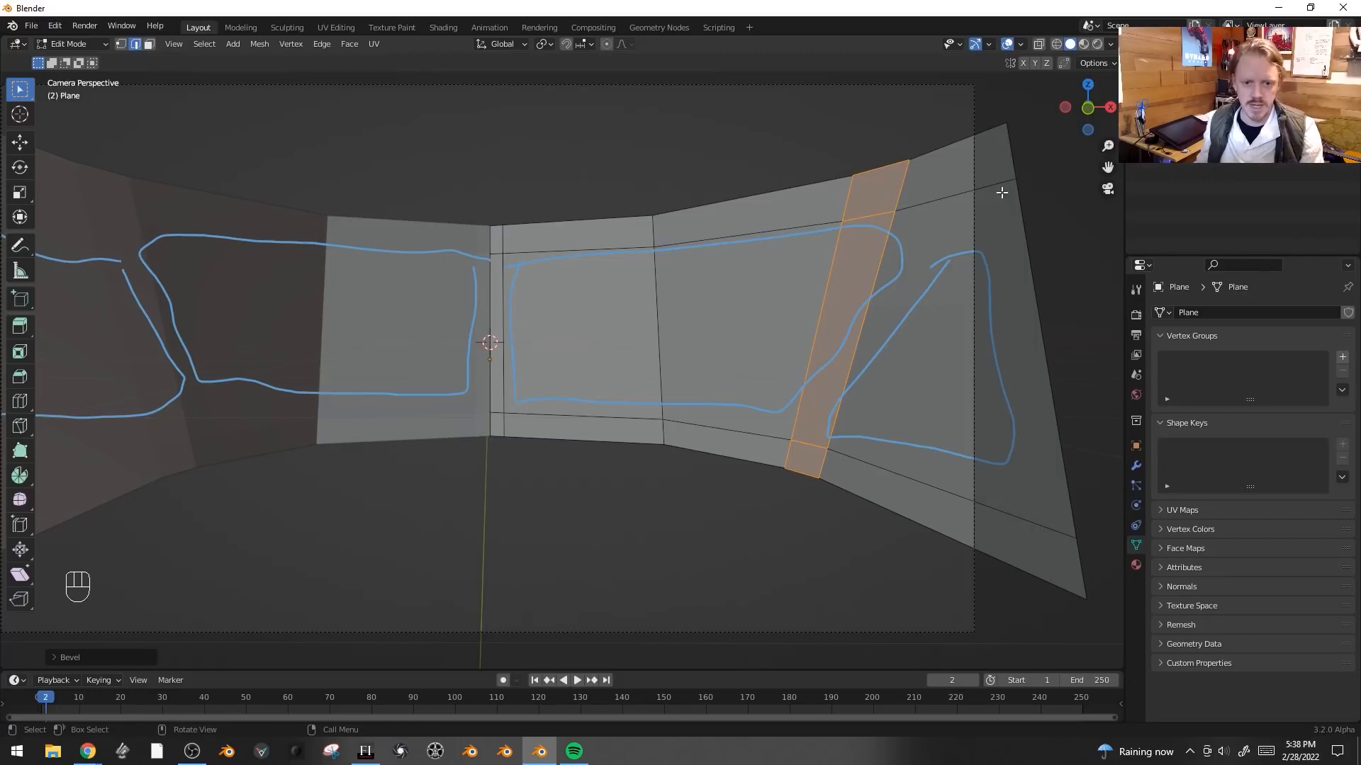
- Extrude the outermost edge and move the new edge along Y
{"action": "left_click", "coordinate": [1016, 162], "text": "alt"}
{"action": "key", "text": "e"}
{"action": "key", "text": "x"}
{"action": "key", "text": "y"}
{"action": "right_click", "coordinate": [931, 340]}
{"action": "middle_click_drag", "start_coordinate": [932, 340], "coordinate": [862, 376]}
{"action": "key", "text": "g"}
{"action": "key", "text": "x"}
{"action": "key", "text": "y"}
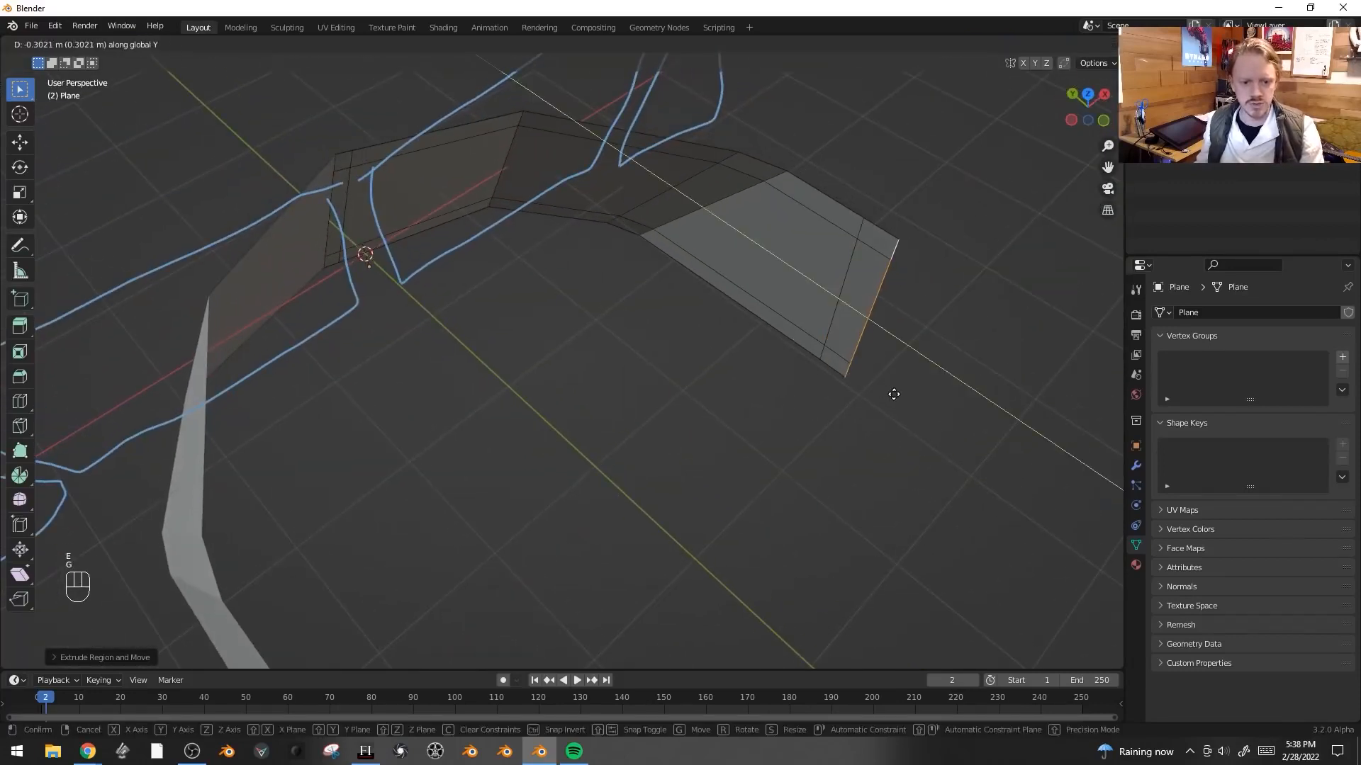
{"action": "left_click", "coordinate": [894, 395]}
- Select the three window pane faces
{"action": "key", "text": "3"}
{"action": "left_click", "coordinate": [793, 264]}
{"action": "key", "text": "KP_0"}
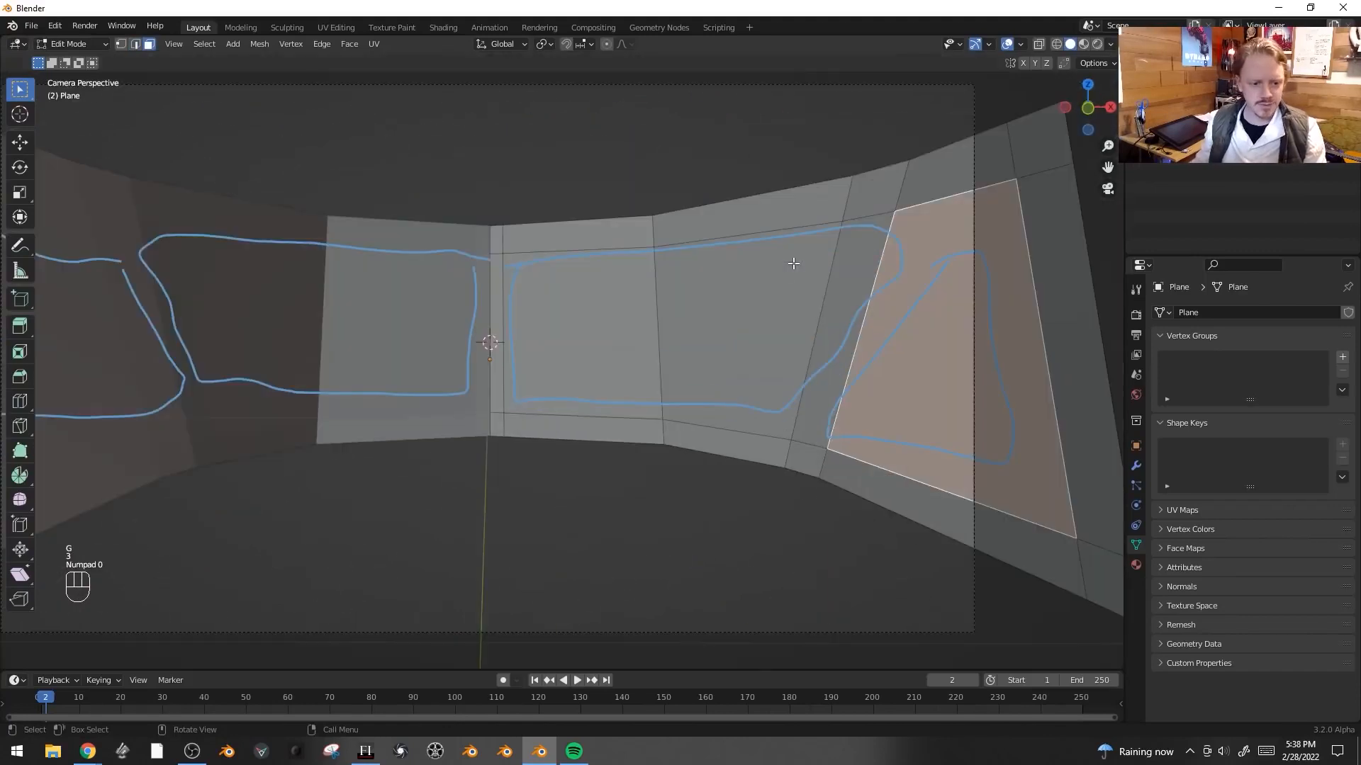
{"action": "key", "text": "shift"}
{"action": "left_click", "coordinate": [743, 313], "text": "shift"}
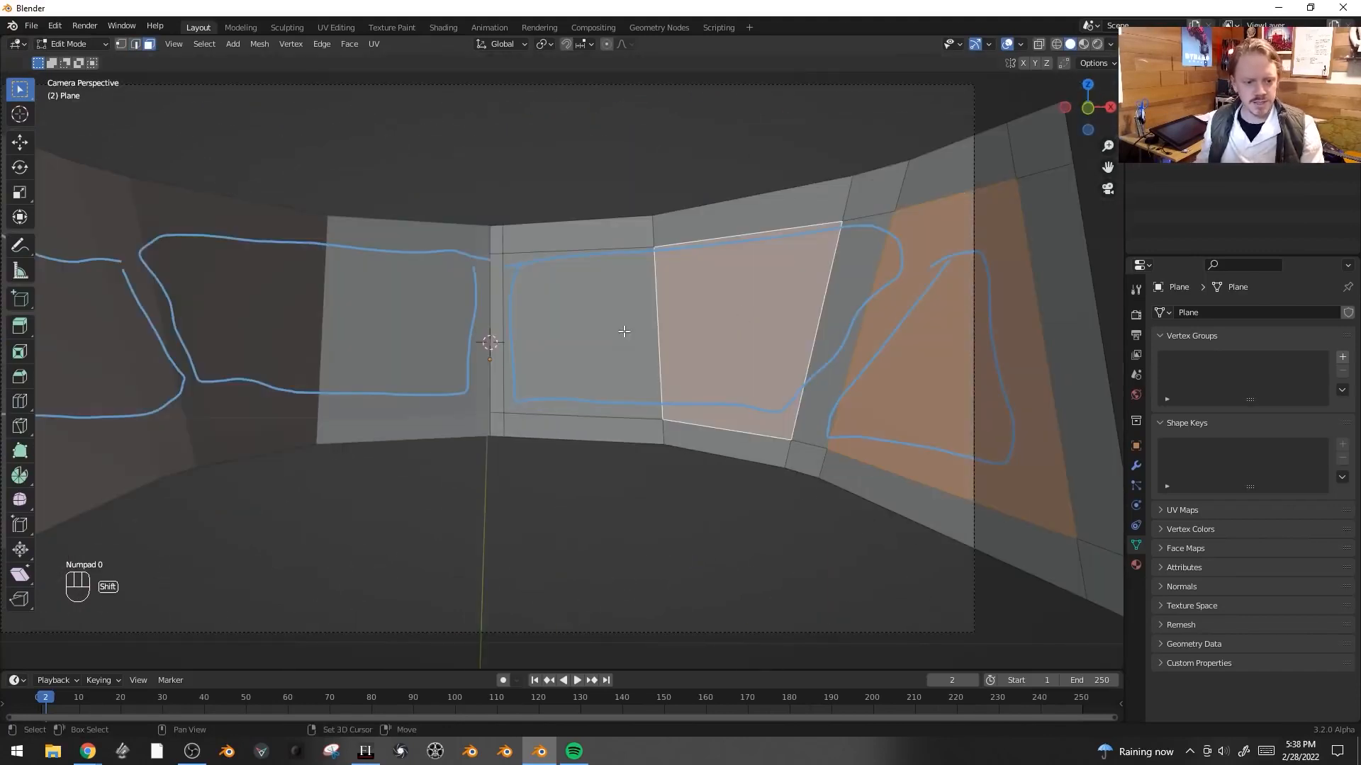
{"action": "left_click", "coordinate": [624, 332], "text": "shift"}
{"action": "middle_click_drag", "start_coordinate": [623, 332], "coordinate": [840, 266]}
- Extrude the selected pane faces along their normals
{"action": "key", "text": "alt+e"}
{"action": "left_click", "coordinate": [860, 261]}
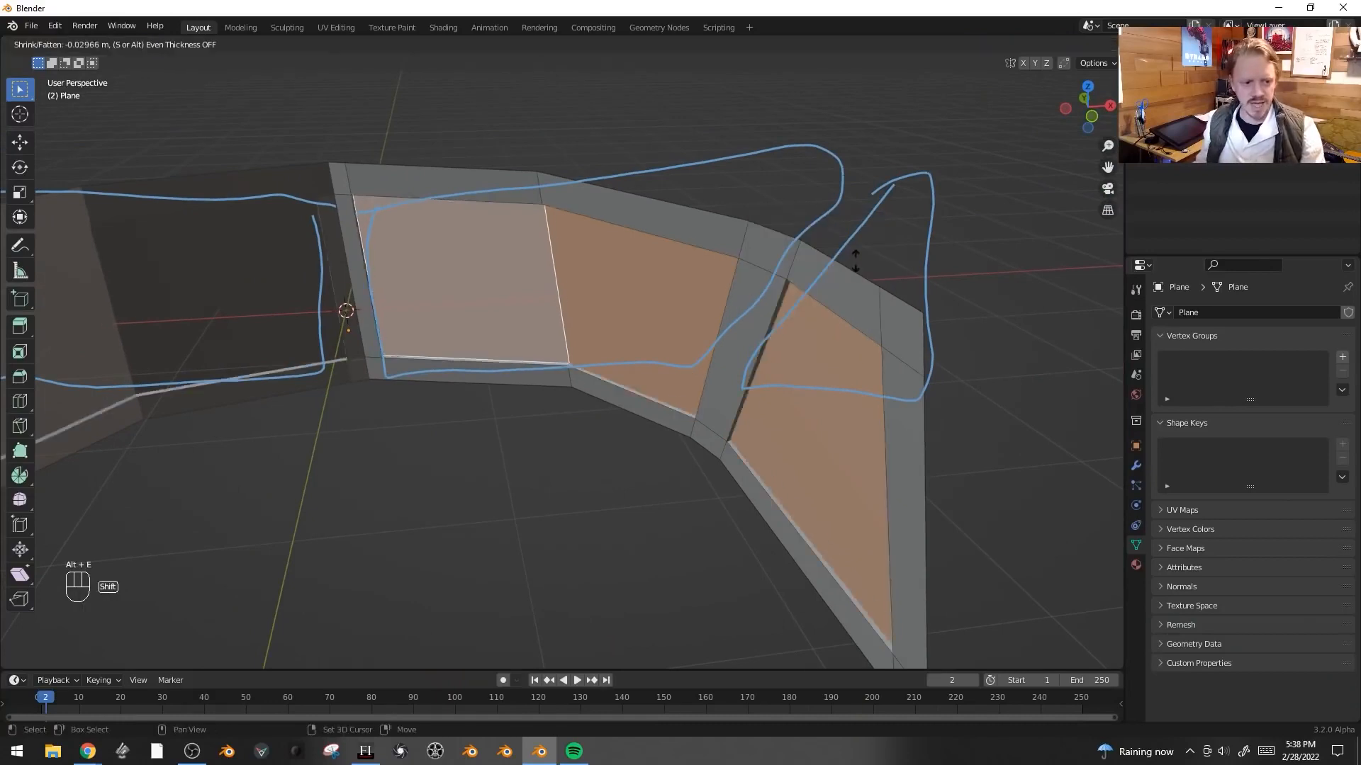
{"action": "left_click", "coordinate": [894, 238]}
- Inset the pane faces and extrude them along normals, then undo both operations
{"action": "key", "text": "i"}
{"action": "left_click", "coordinate": [893, 237]}
{"action": "key", "text": "alt+e"}
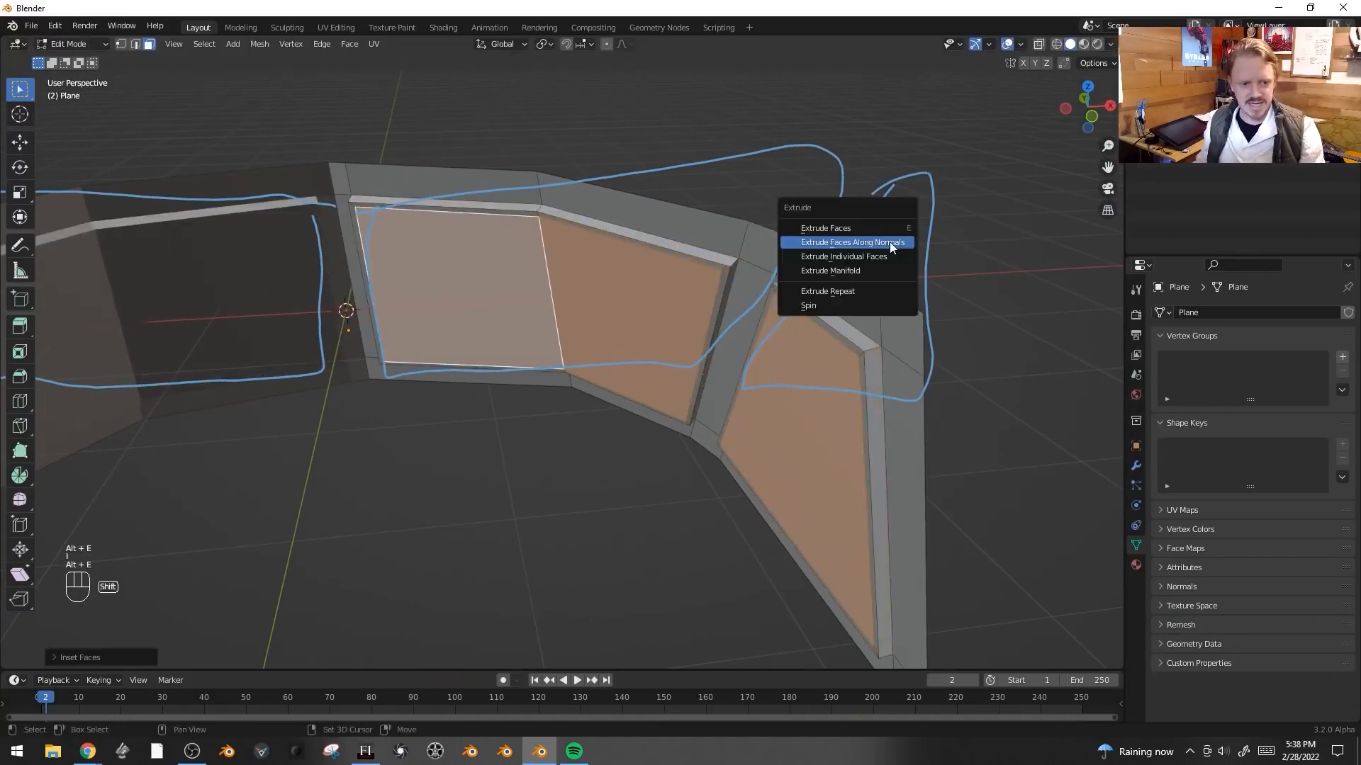
{"action": "left_click", "coordinate": [893, 237]}
{"action": "left_click", "coordinate": [903, 278]}
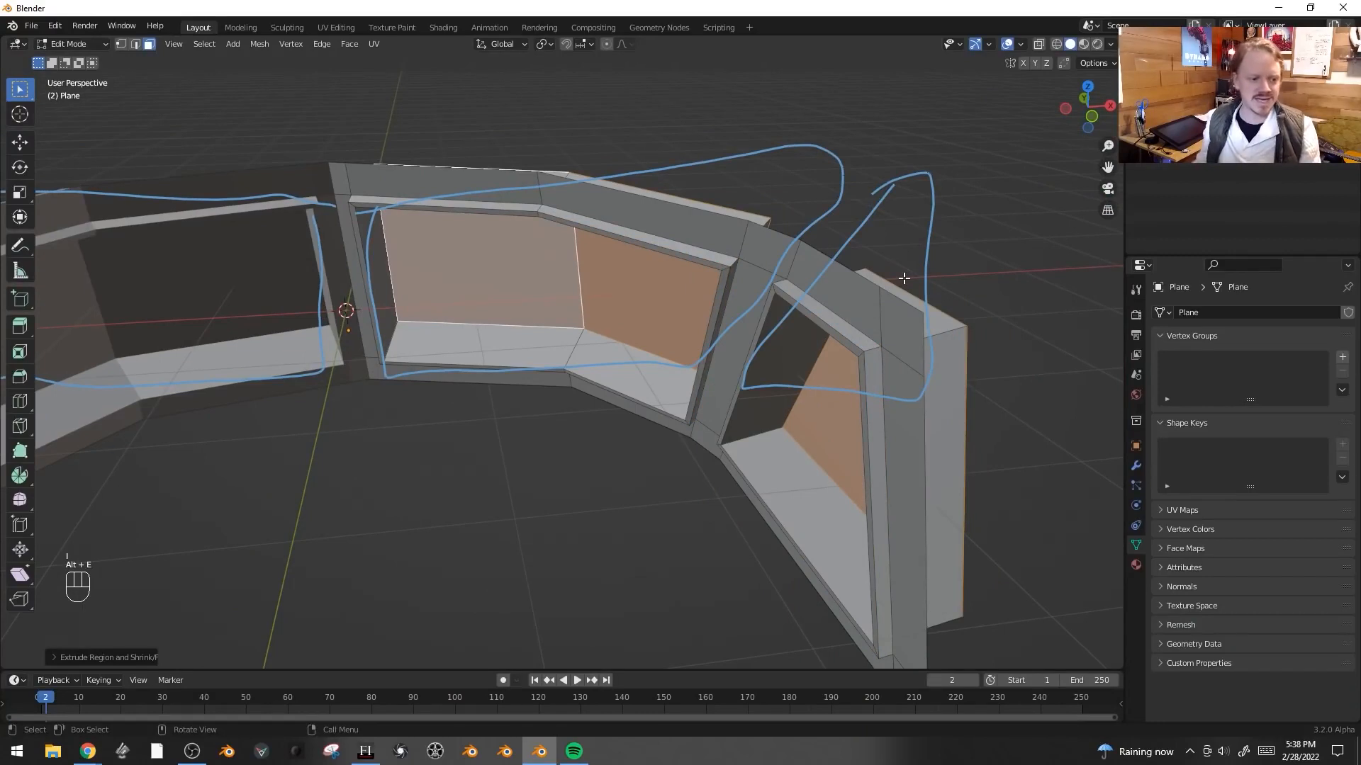
{"action": "key", "text": "ctrl+z"}
{"action": "key", "text": "ctrl+z"}
{"action": "key", "text": "ctrl+z"}
{"action": "key", "text": "ctrl+z"}
{"action": "key", "text": "ctrl+shift+z"}
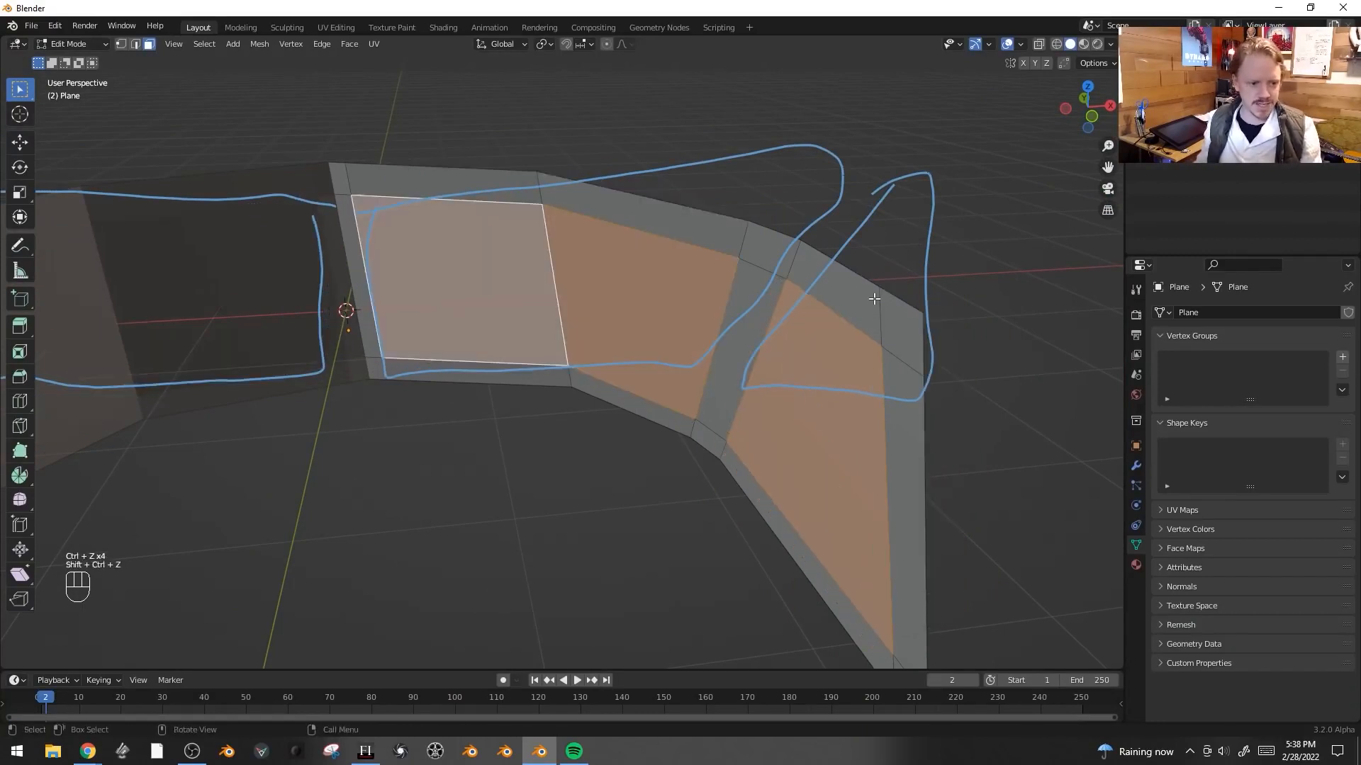
- Extrude the three window pane faces a small distance along their normals
{"action": "key", "text": "KP_0"}
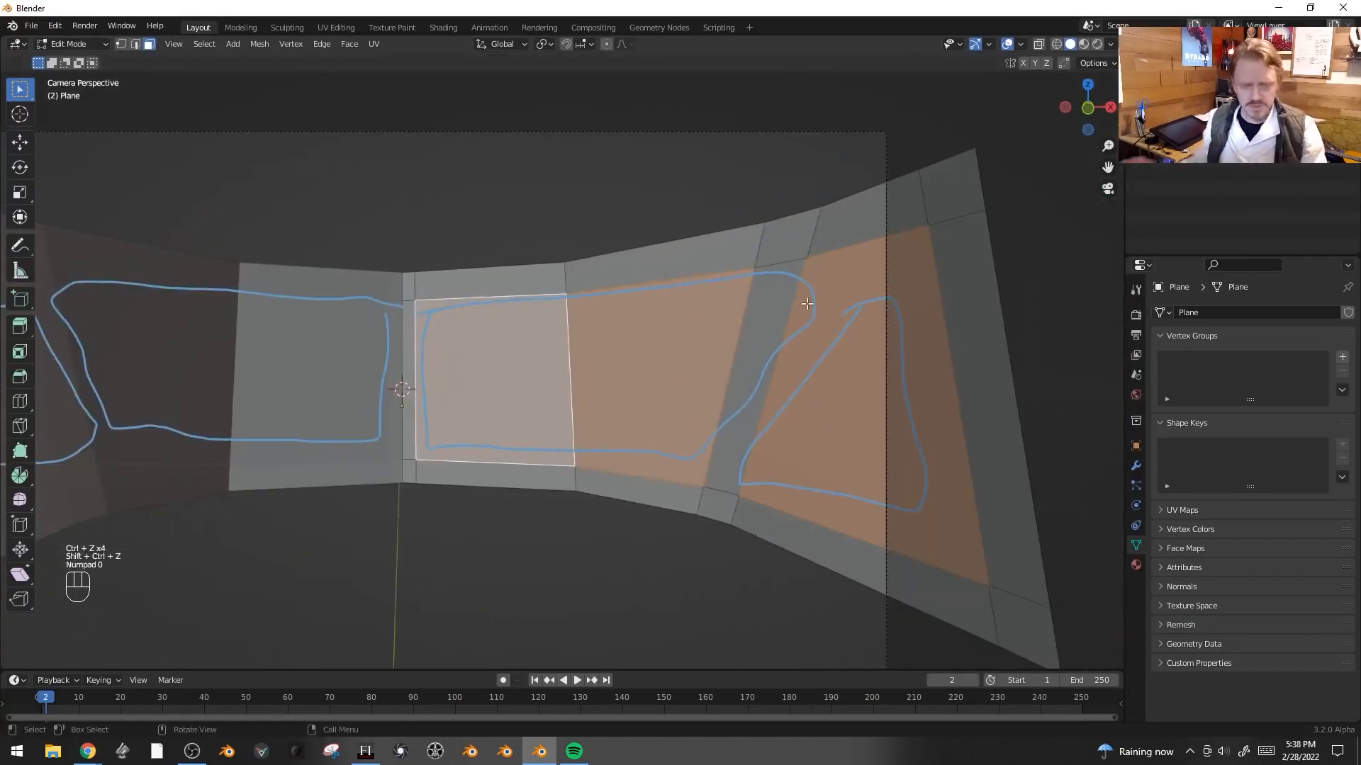
{"action": "middle_click_drag", "start_coordinate": [804, 294], "coordinate": [559, 379]}
{"action": "key", "text": "alt+e"}
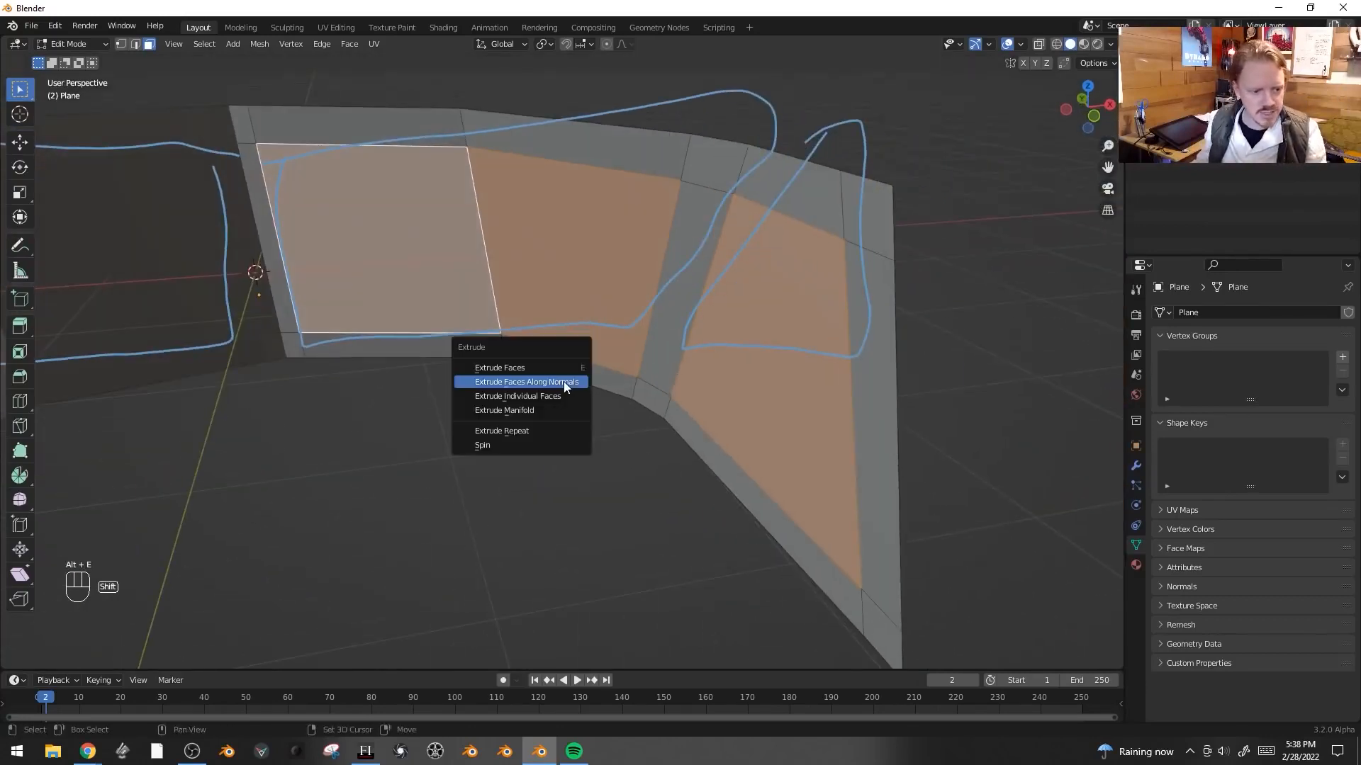
{"action": "left_click", "coordinate": [565, 382]}
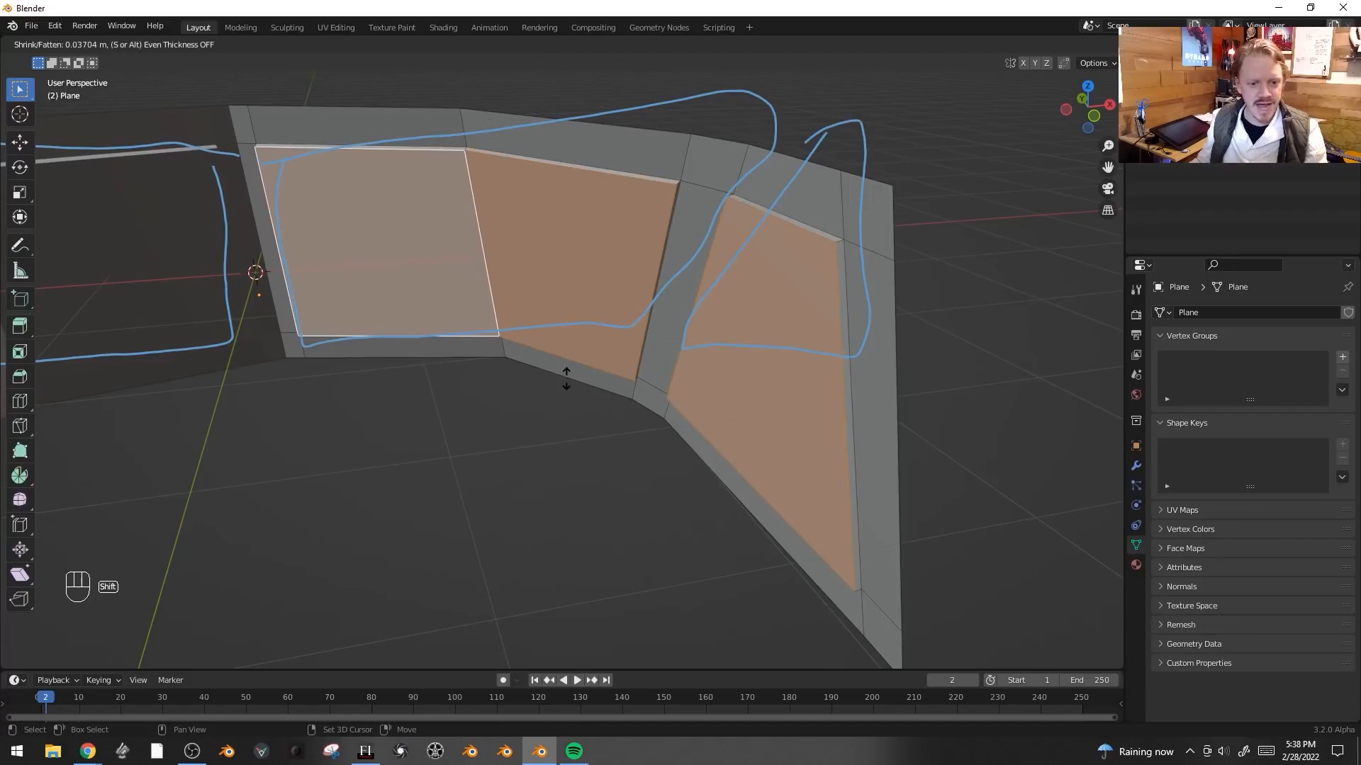
{"action": "left_click", "coordinate": [565, 379]}
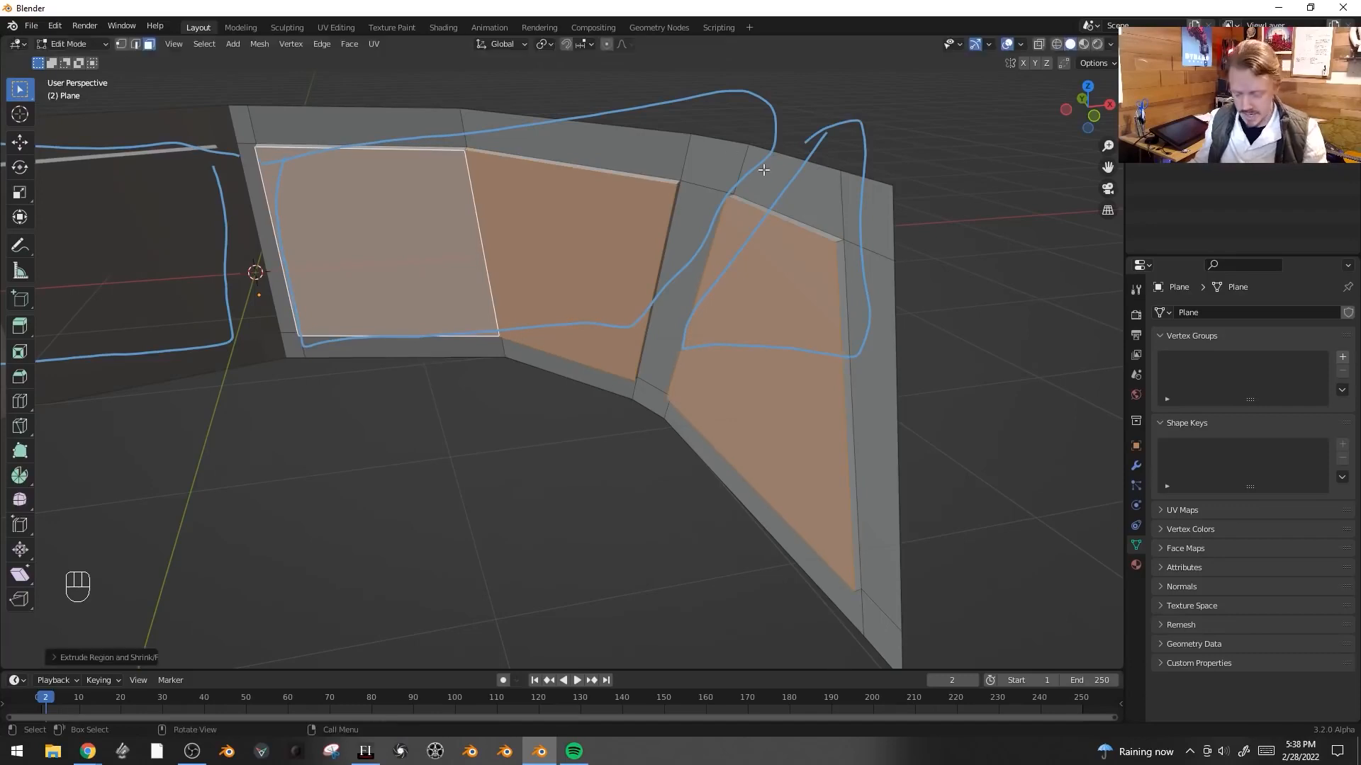
- Inset the pane faces twice to form a thin frame around each window
{"action": "key", "text": "i"}
{"action": "left_click", "coordinate": [834, 180]}
{"action": "key", "text": "alt+e"}
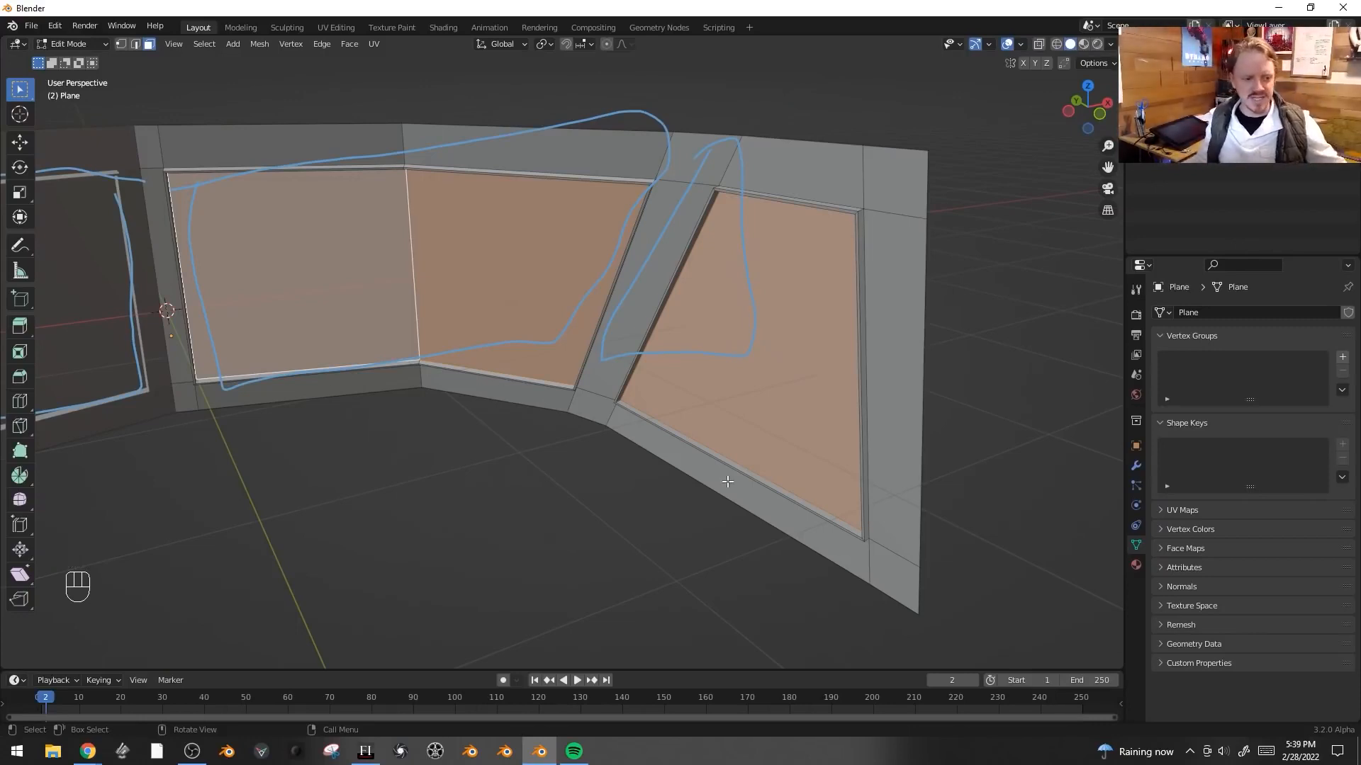
{"action": "key", "text": "i"}
{"action": "left_click", "coordinate": [895, 150]}
- Extrude the inset pane faces slightly along their normals
{"action": "key", "text": "alt+e"}
{"action": "left_click", "coordinate": [891, 155]}
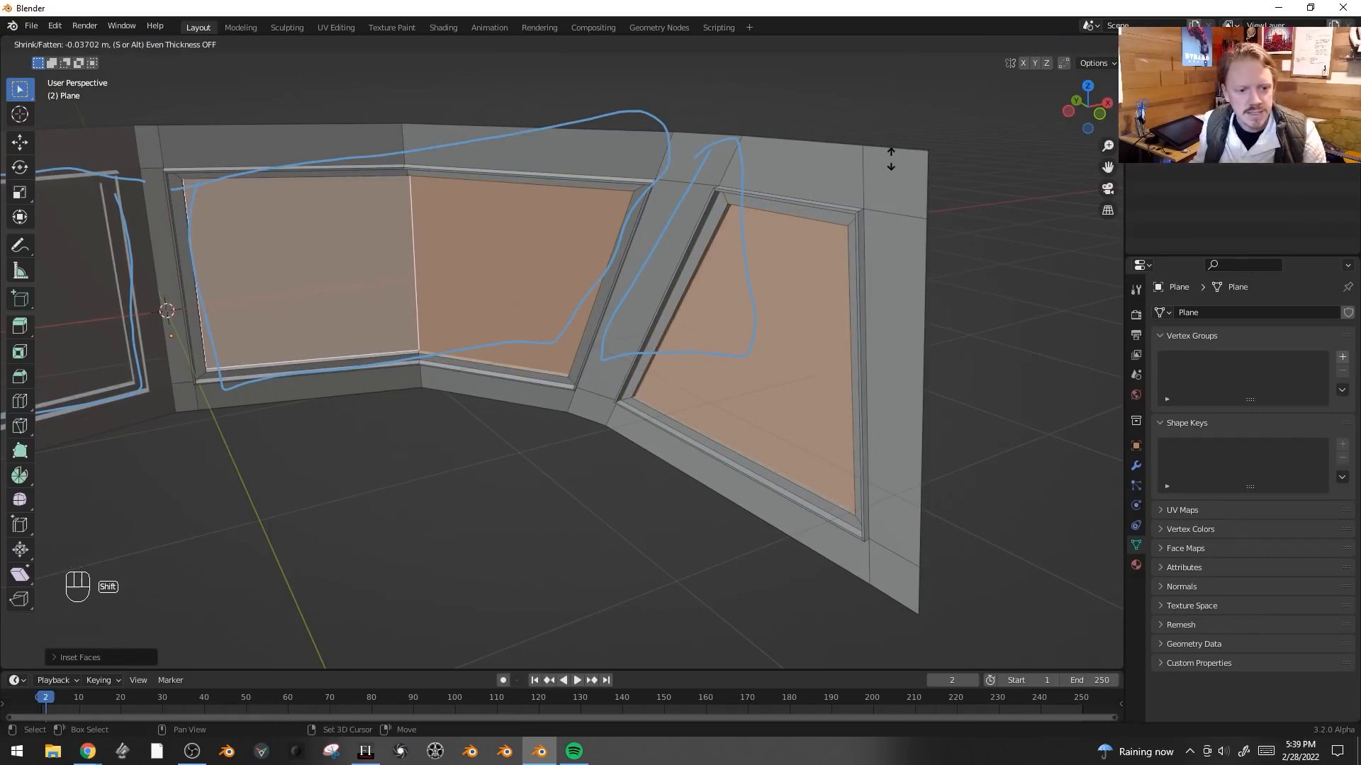
{"action": "left_click", "coordinate": [890, 159]}
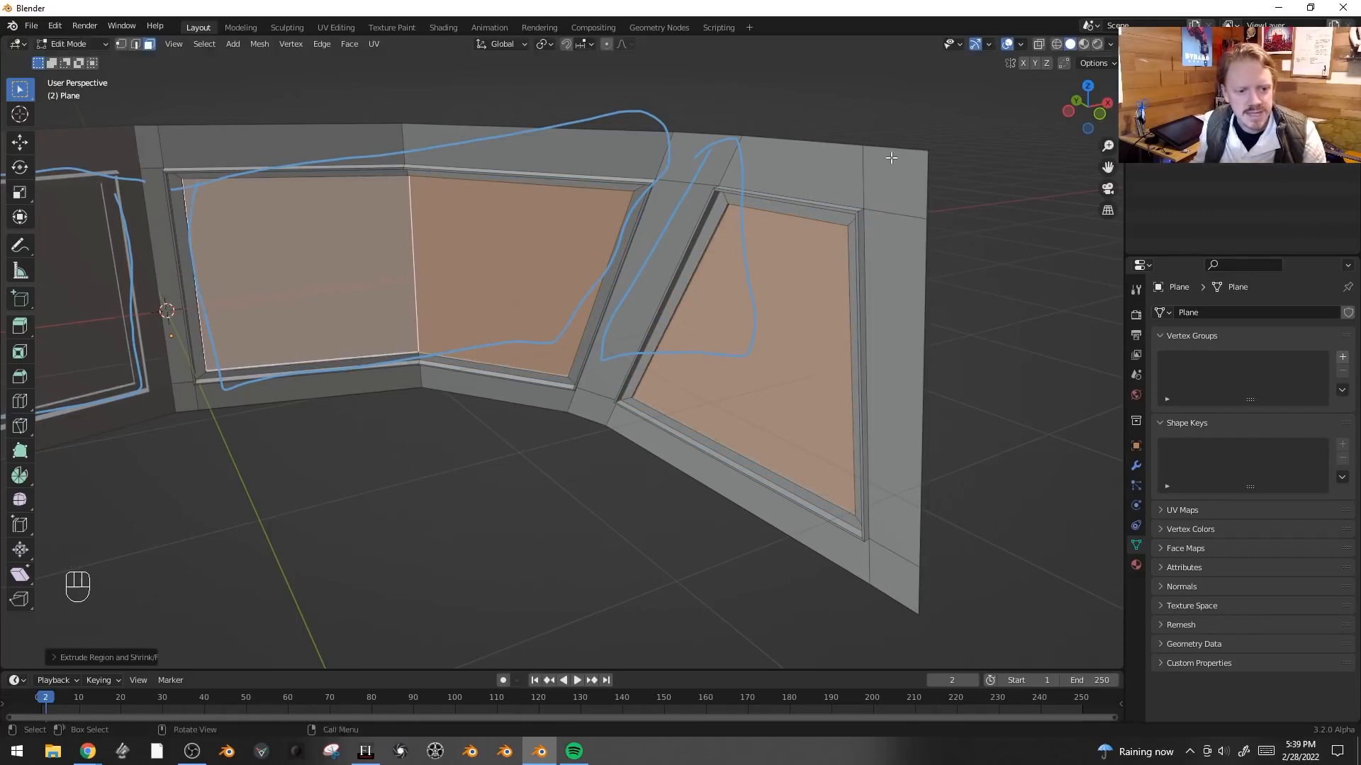
- Extrude the pane faces deeper along their normals to recess the windows
{"action": "key", "text": "alt+e"}
{"action": "left_click", "coordinate": [892, 159]}
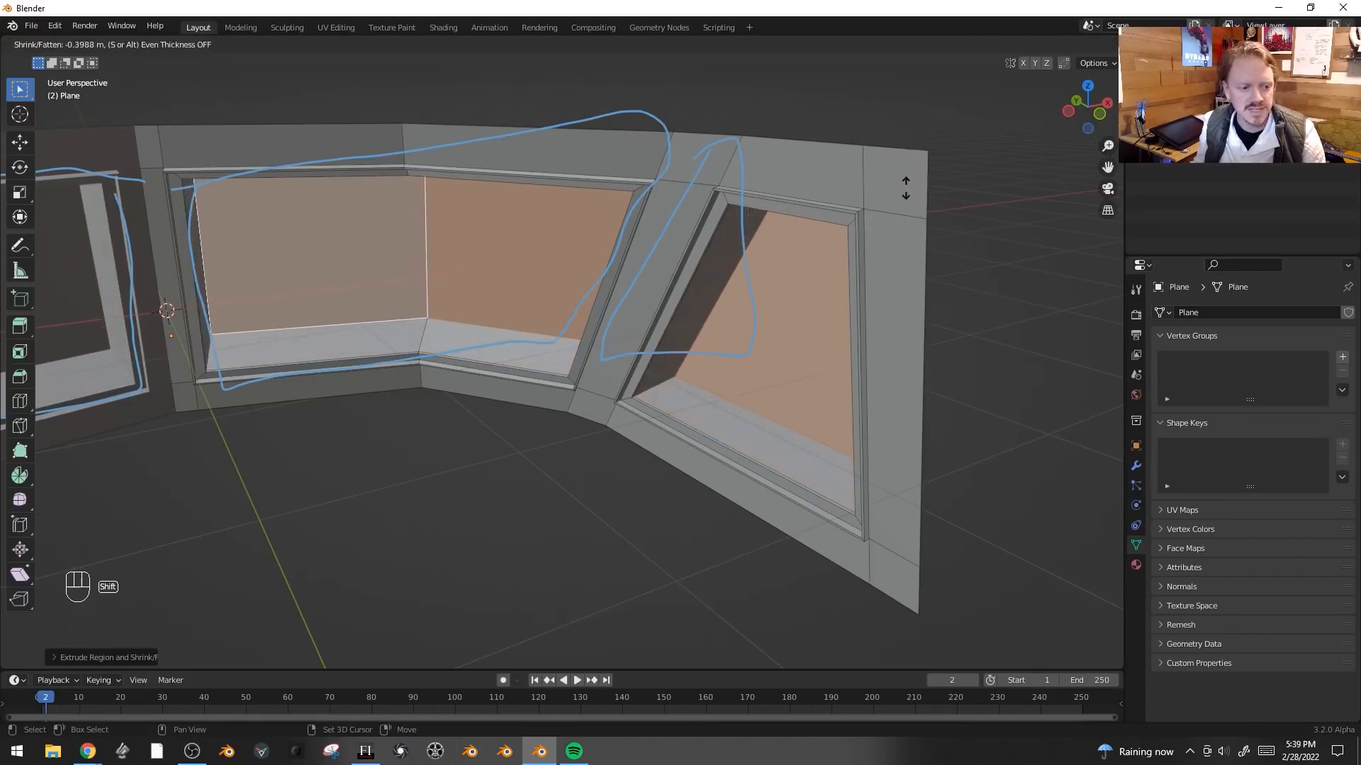
{"action": "left_click", "coordinate": [905, 188]}
{"action": "middle_click_drag", "start_coordinate": [905, 188], "coordinate": [950, 210]}
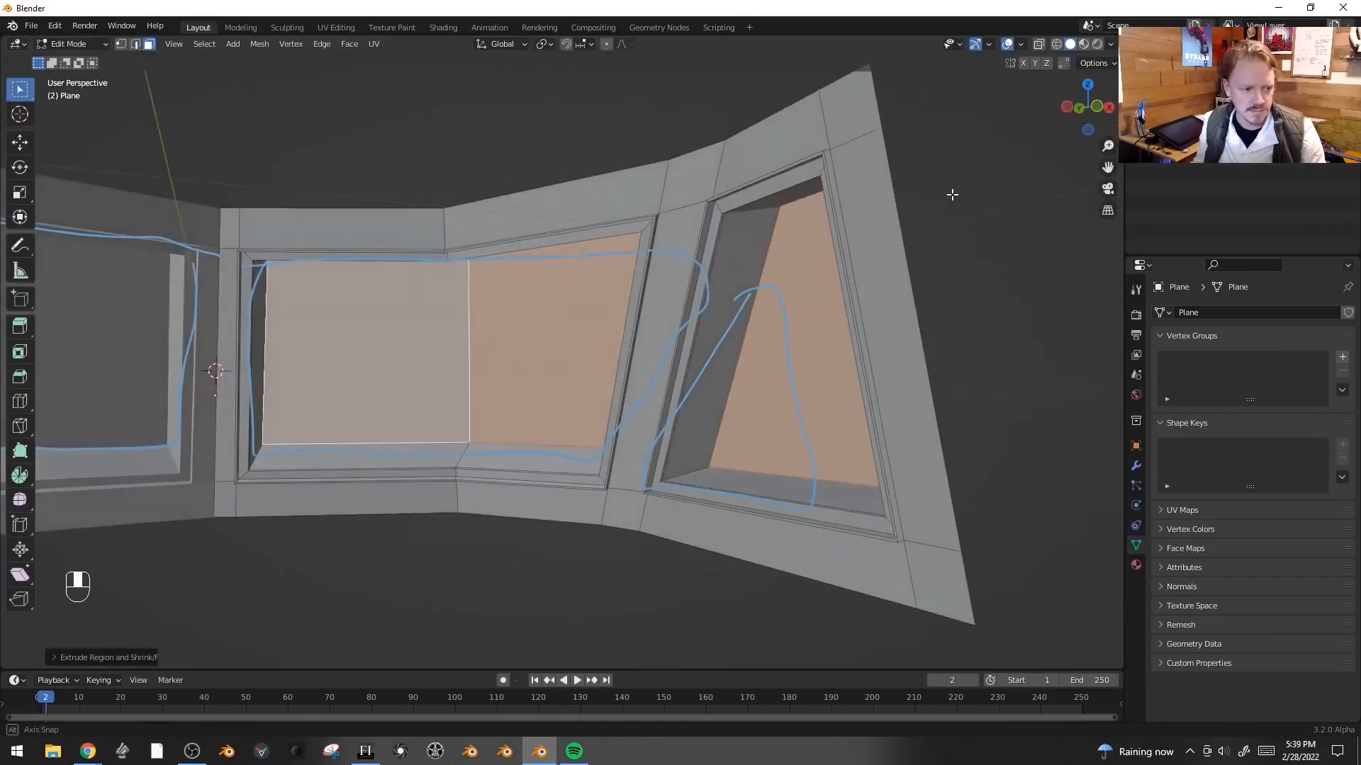
- Switch to edge selection and bevel the bent edges of the middle window with four segments
{"action": "key", "text": "KP_0"}
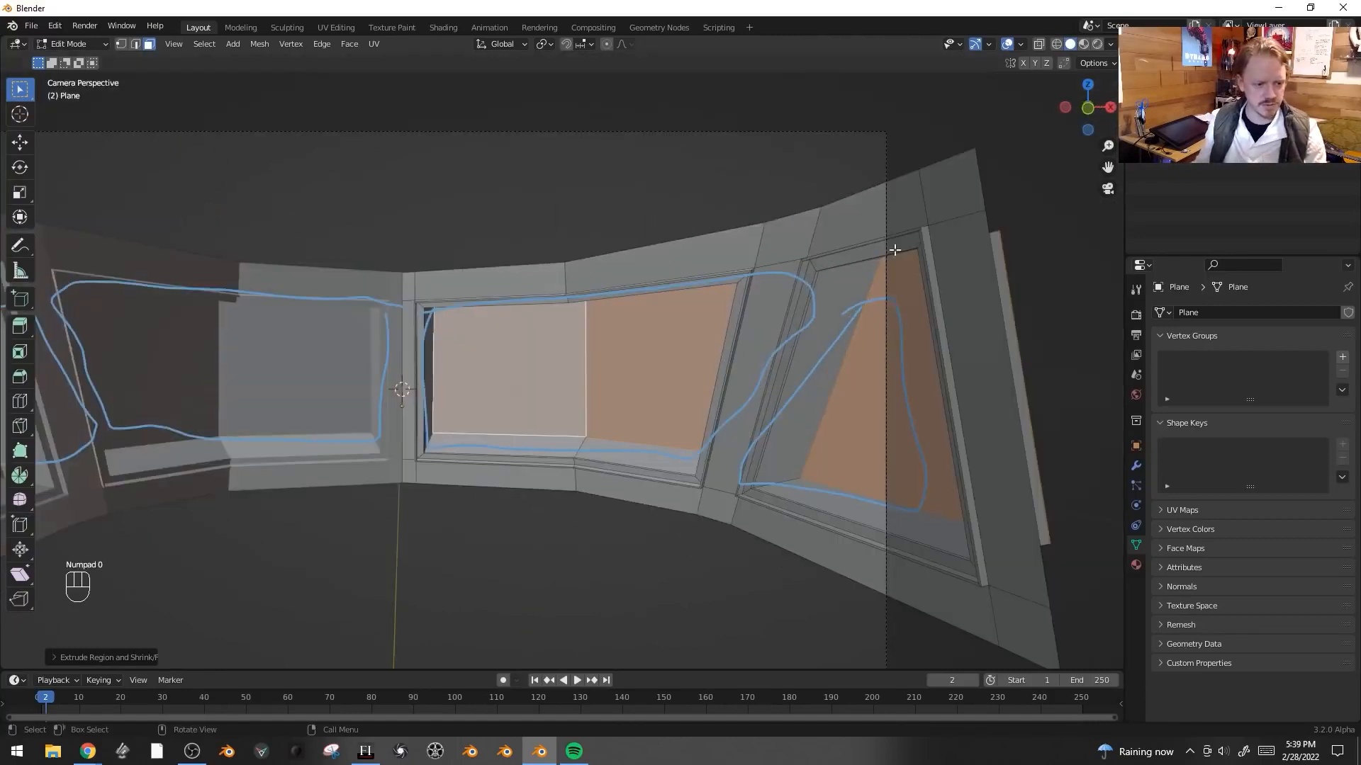
{"action": "middle_click_drag", "start_coordinate": [829, 277], "coordinate": [619, 348]}
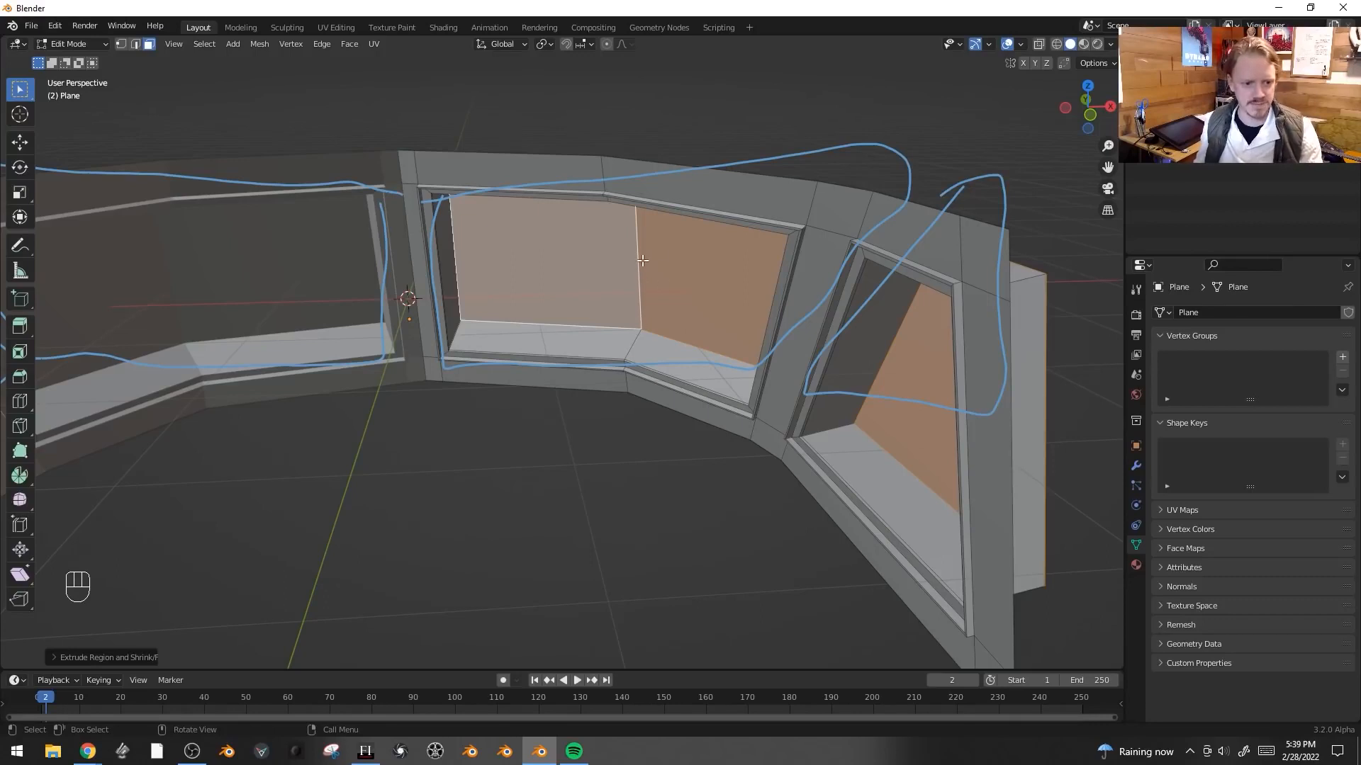
{"action": "key", "text": "2"}
{"action": "key", "text": "ctrl+b"}
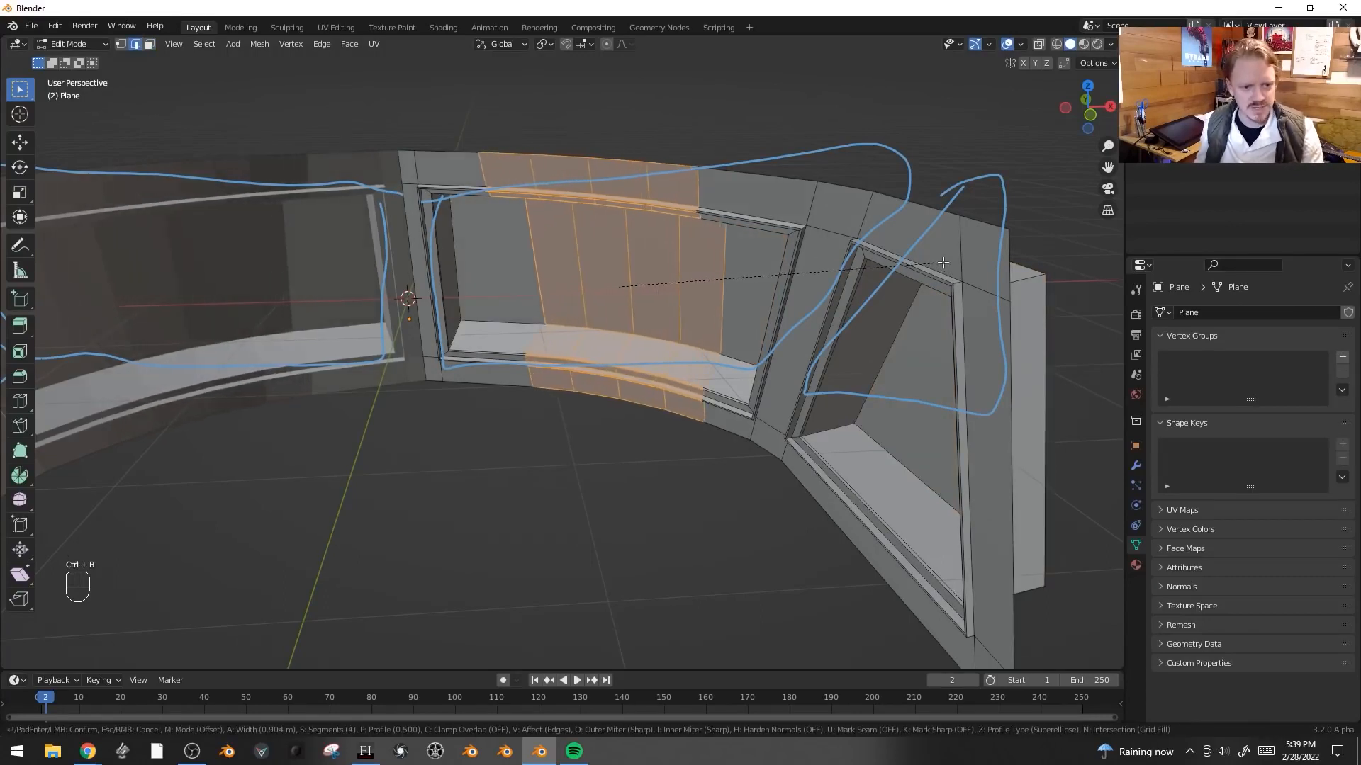
{"action": "left_click", "coordinate": [814, 262]}
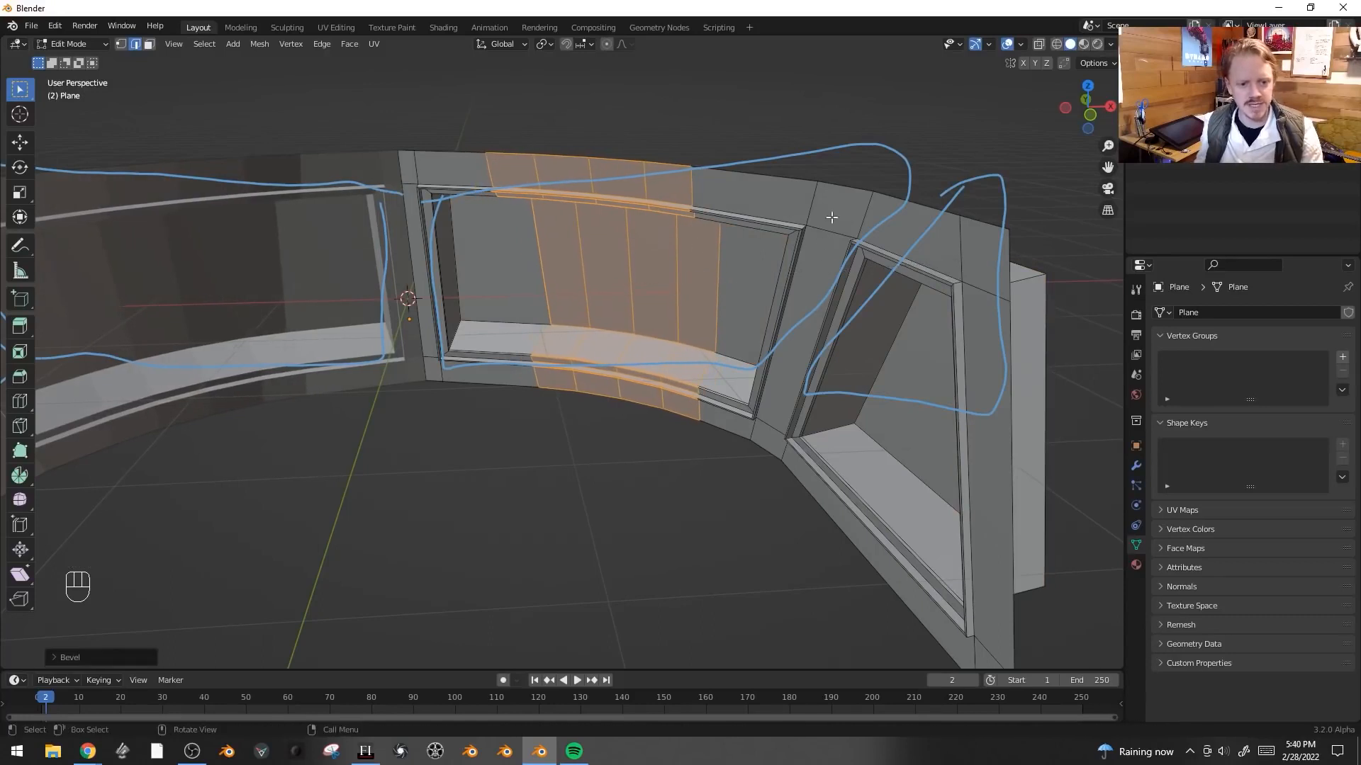
{"action": "left_click", "coordinate": [793, 233]}
{"action": "key", "text": "ctrl+b"}
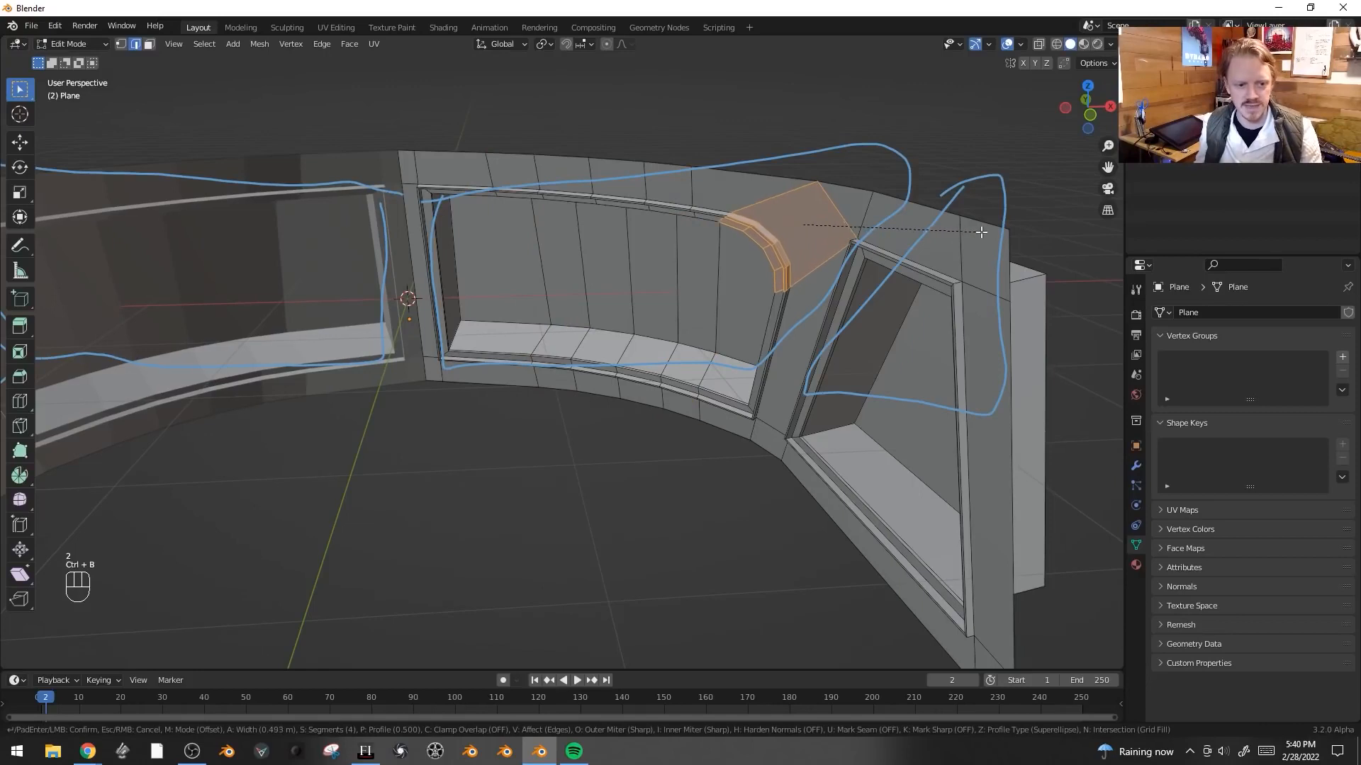
{"action": "left_click", "coordinate": [981, 232]}
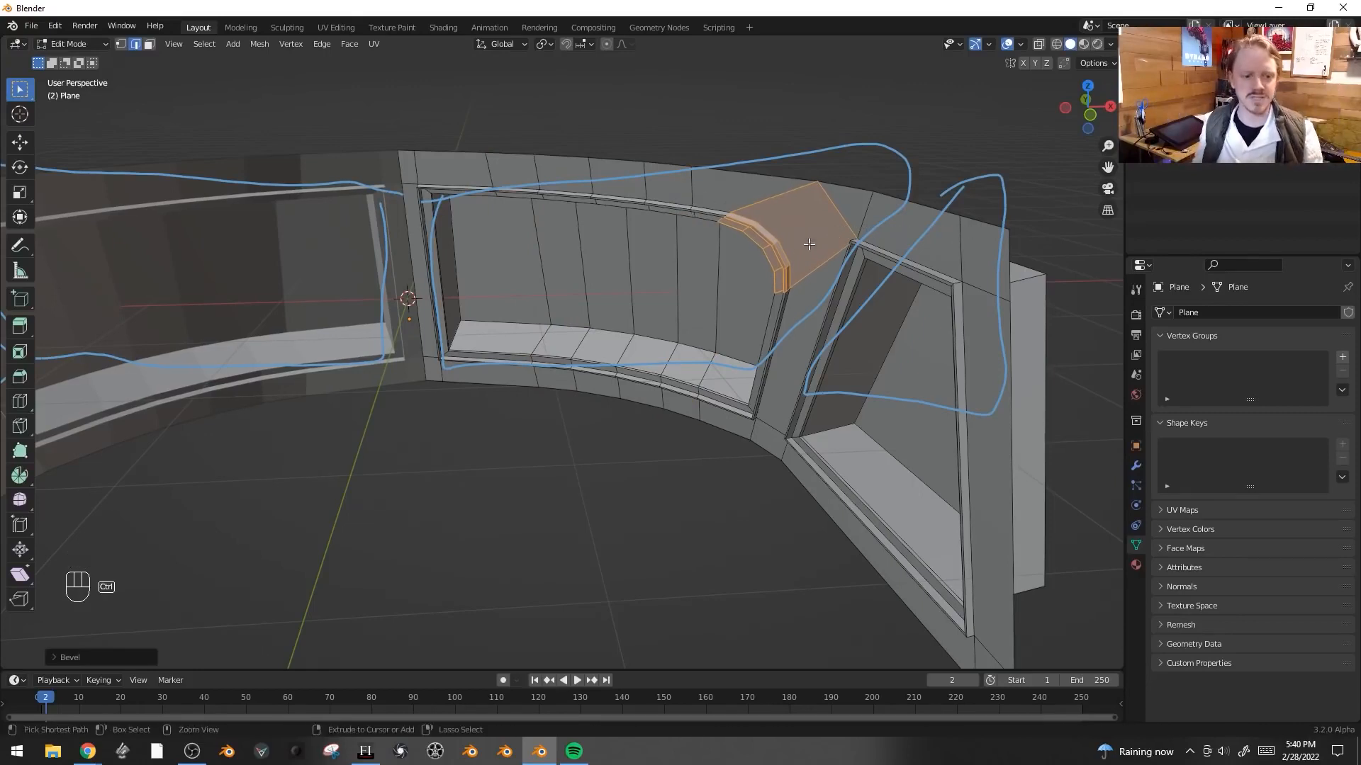
{"action": "key", "text": "ctrl+z"}
- Deselect everything and inspect the recessed middle window and its sill from close up
{"action": "key", "text": "alt+a"}
{"action": "middle_click_drag", "start_coordinate": [484, 342], "coordinate": [536, 347], "text": "shift"}
{"action": "scroll", "coordinate": [546, 354], "scroll_direction": "up", "scroll_amount": 3}
{"action": "middle_click_drag", "start_coordinate": [659, 379], "coordinate": [609, 384]}
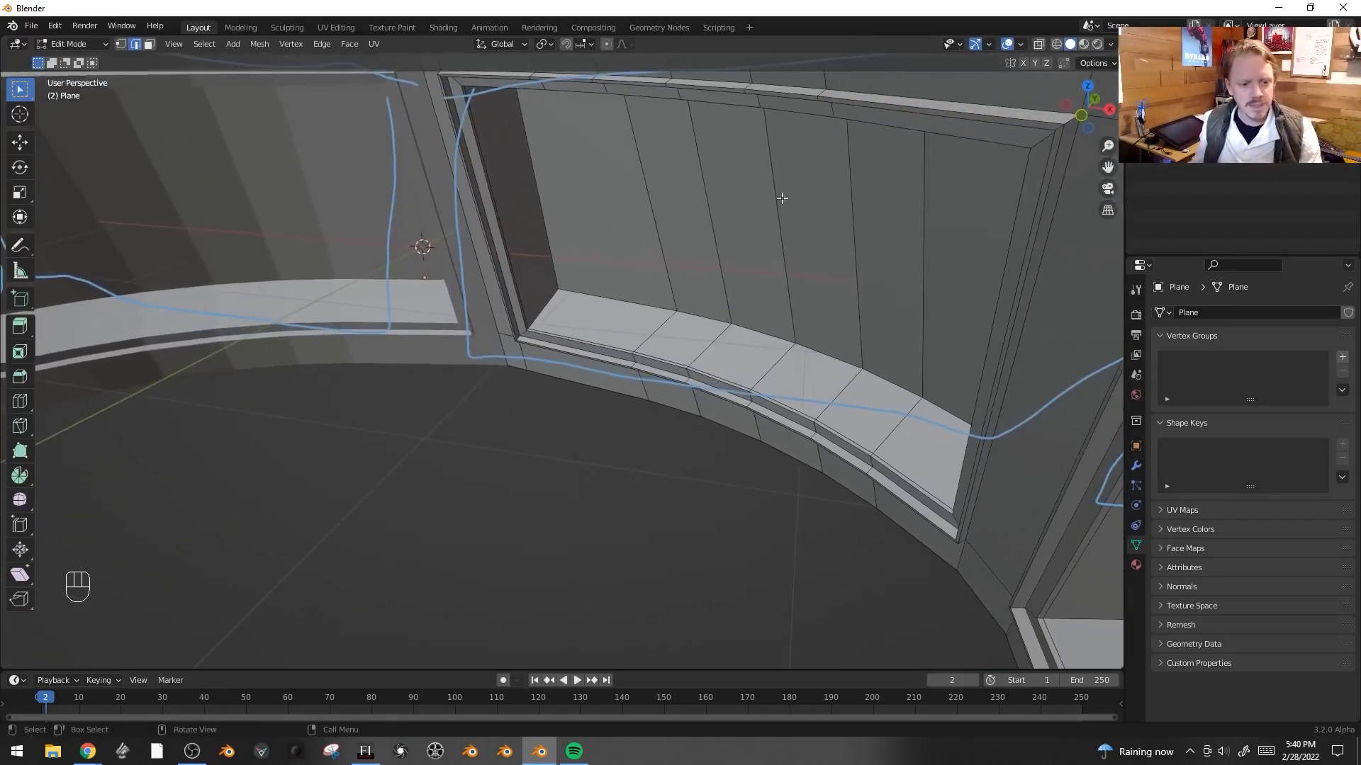
{"action": "scroll", "coordinate": [789, 281], "scroll_direction": "down", "scroll_amount": 4}
{"action": "middle_click_drag", "start_coordinate": [911, 386], "coordinate": [974, 370]}
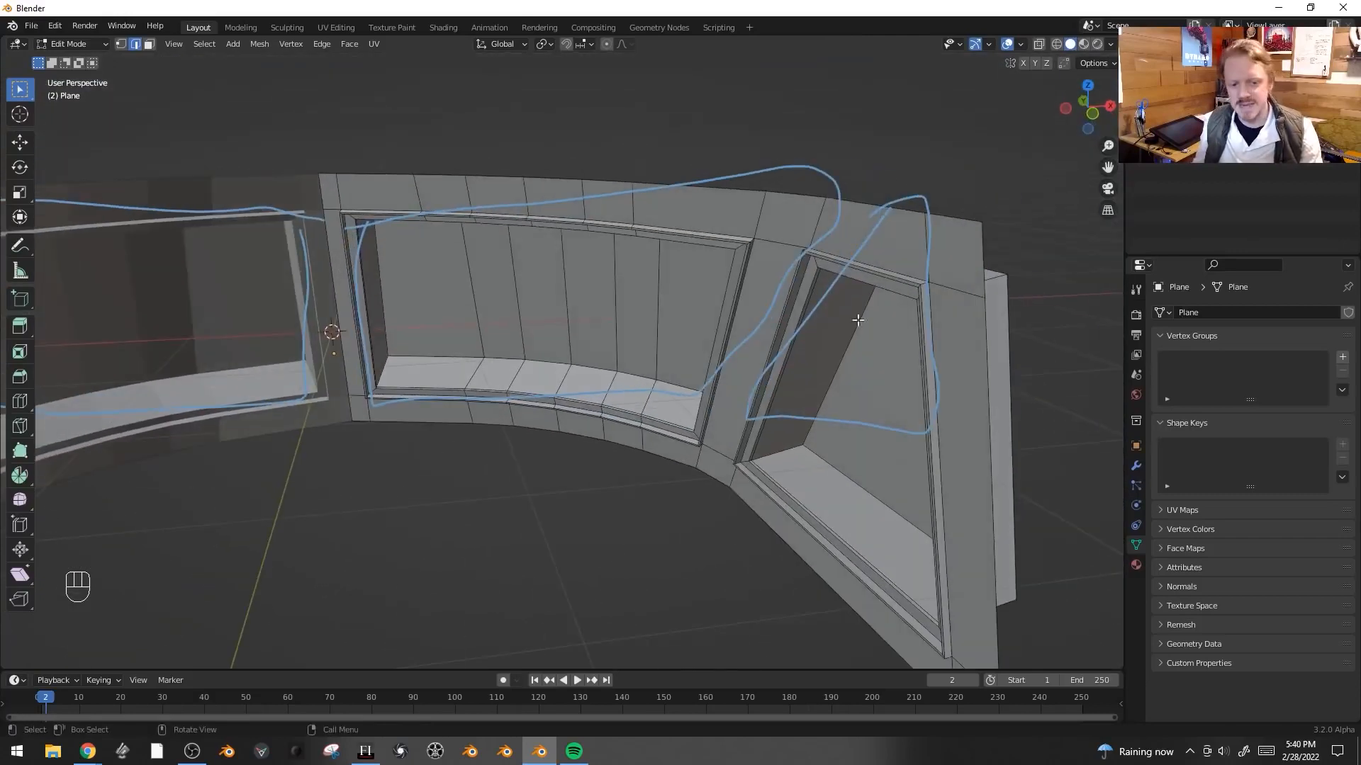
{"action": "scroll", "coordinate": [737, 439], "scroll_direction": "up", "scroll_amount": 6}
{"action": "middle_click_drag", "start_coordinate": [642, 336], "coordinate": [749, 314], "text": "shift"}
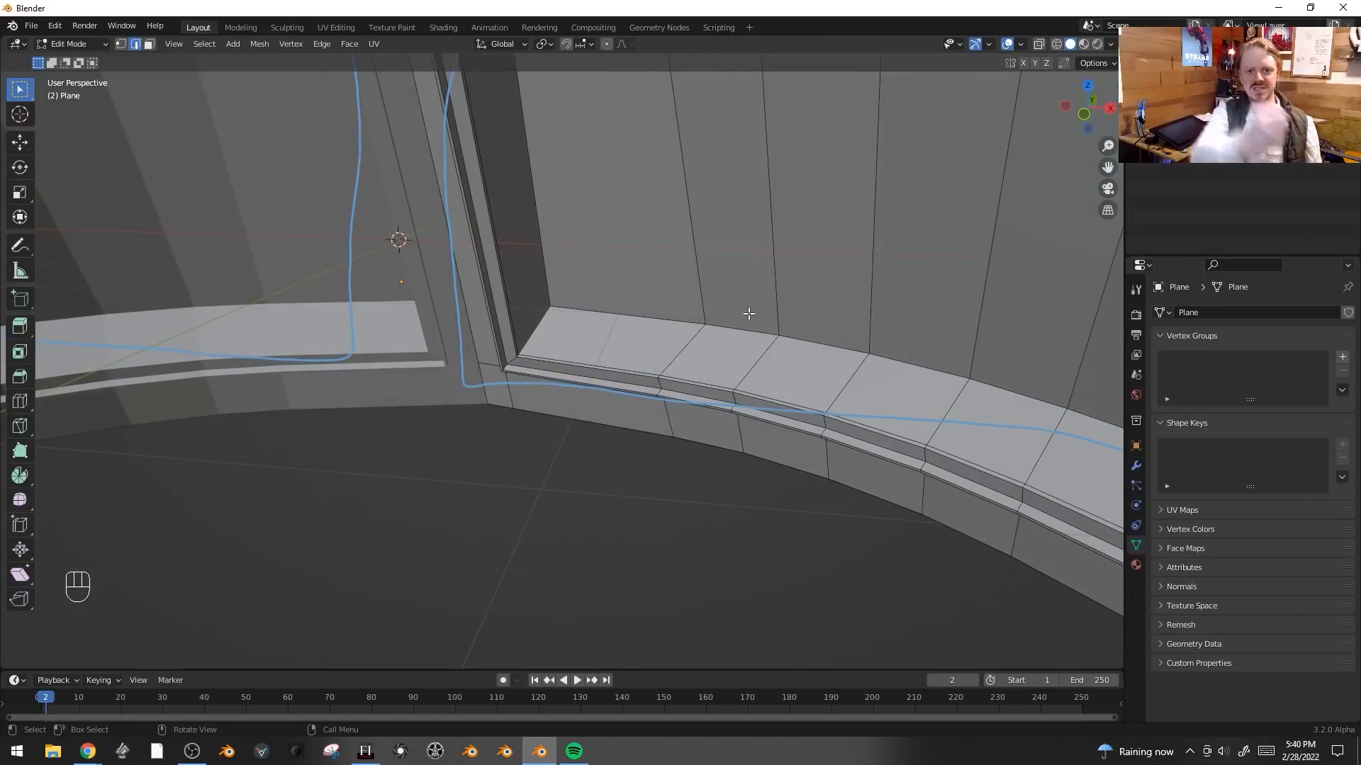
{"action": "scroll", "coordinate": [744, 307], "scroll_direction": "down", "scroll_amount": 4}
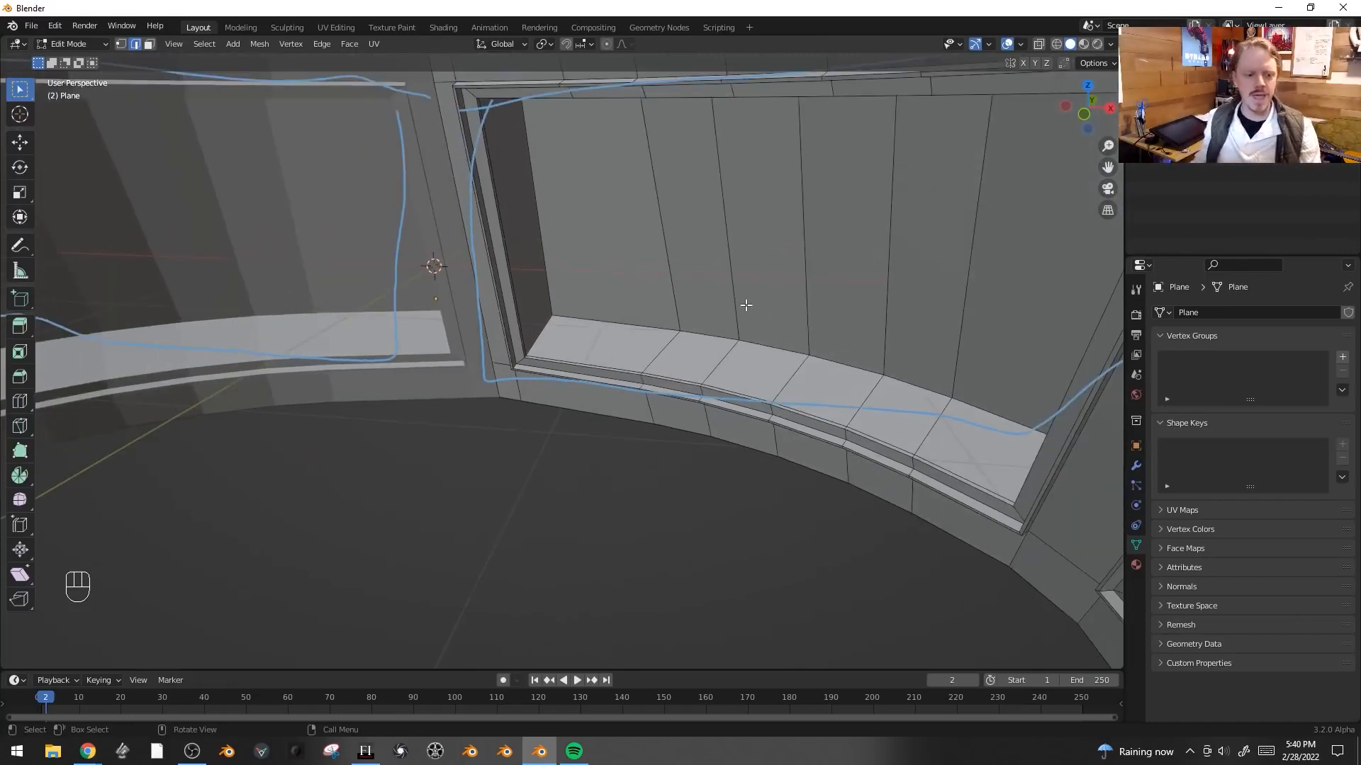
{"action": "middle_click_drag", "start_coordinate": [742, 304], "coordinate": [632, 382]}
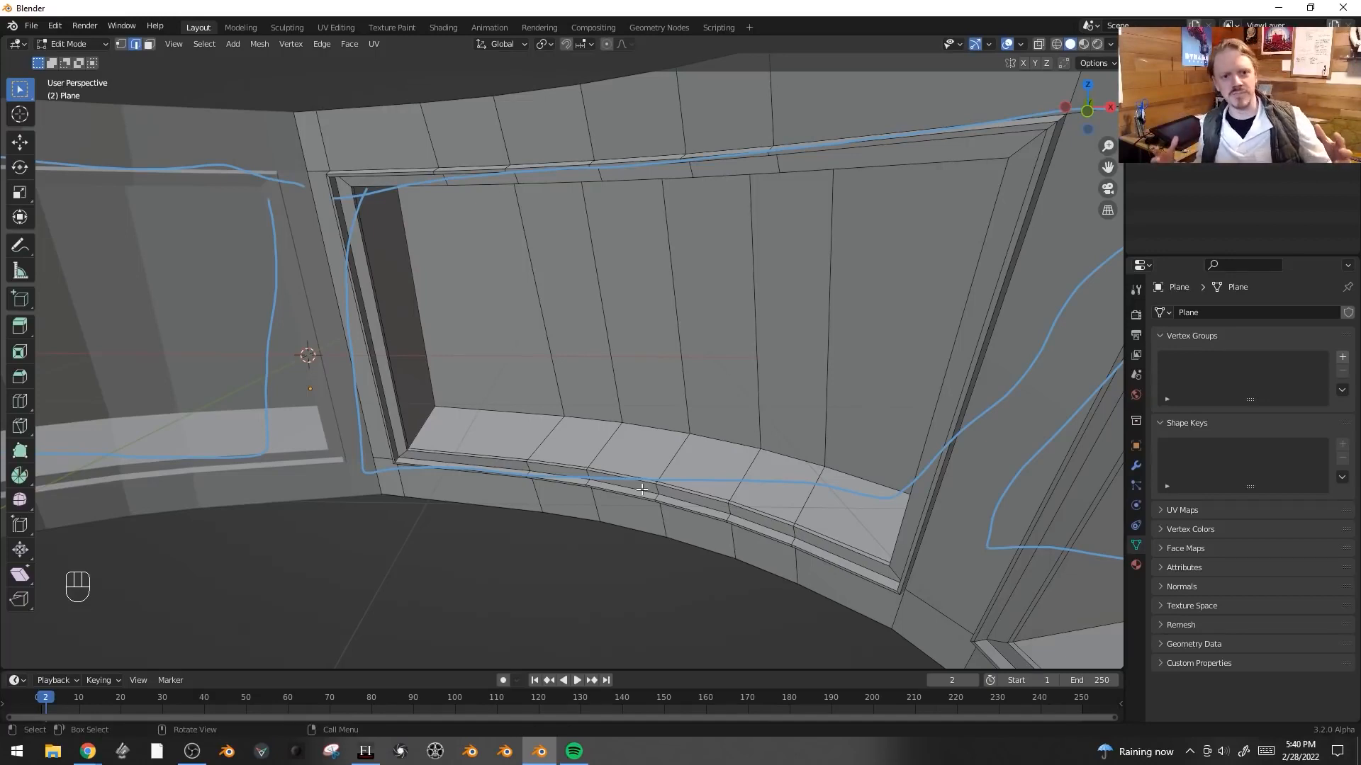
{"action": "middle_click_drag", "start_coordinate": [593, 449], "coordinate": [565, 440], "text": "shift"}
{"action": "scroll", "coordinate": [632, 355], "scroll_direction": "up", "scroll_amount": 1}
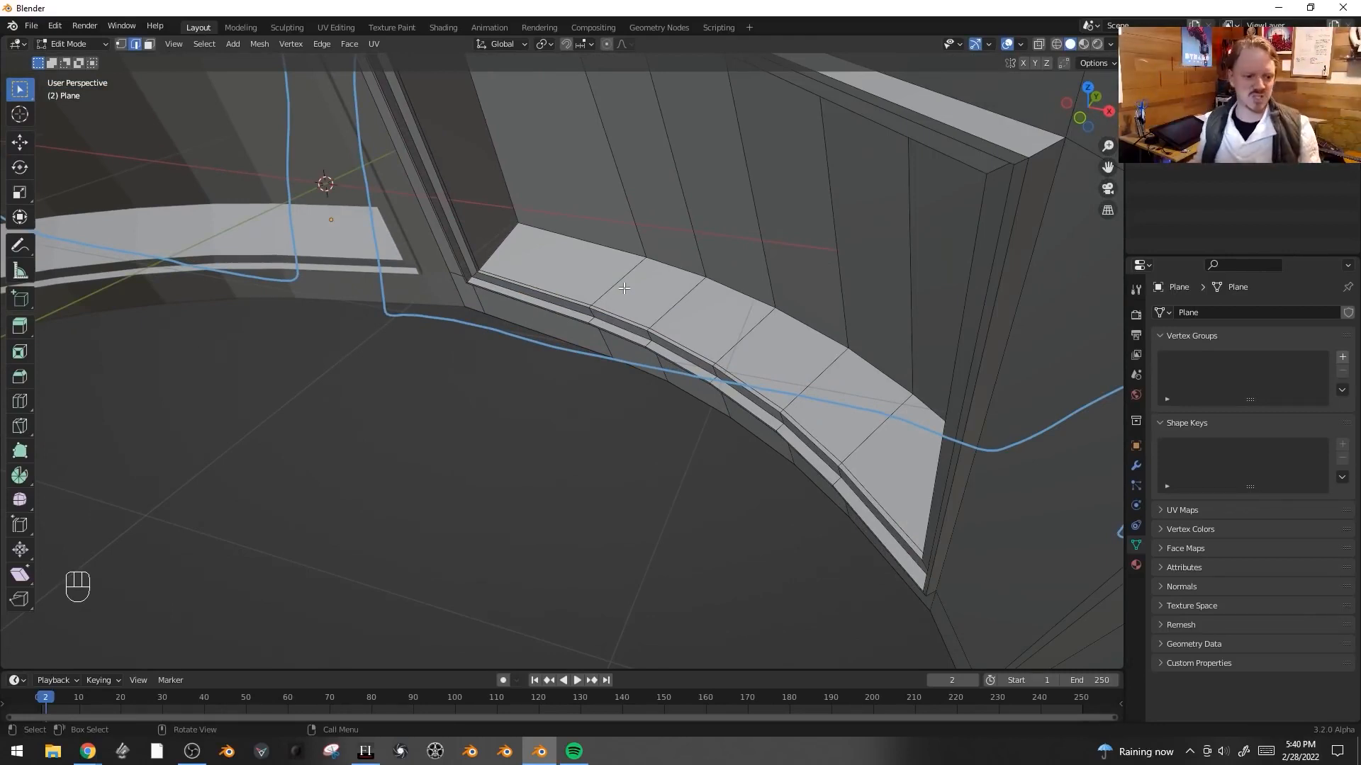
- Add a loop cut along the window sill and bevel it to 0.013 m width
{"action": "key", "text": "ctrl+r"}
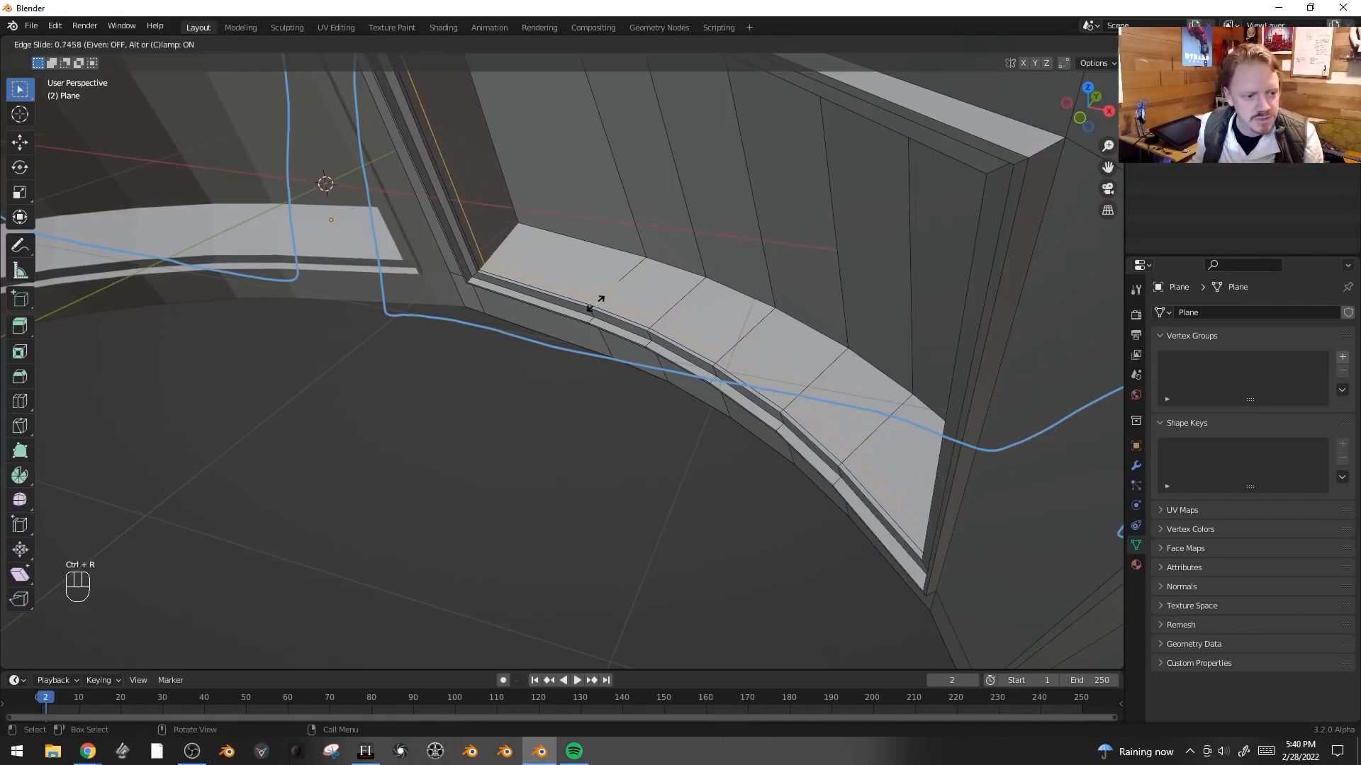
{"action": "left_click", "coordinate": [597, 298]}
{"action": "middle_click_drag", "start_coordinate": [597, 298], "coordinate": [695, 215]}
{"action": "key", "text": "ctrl+b"}
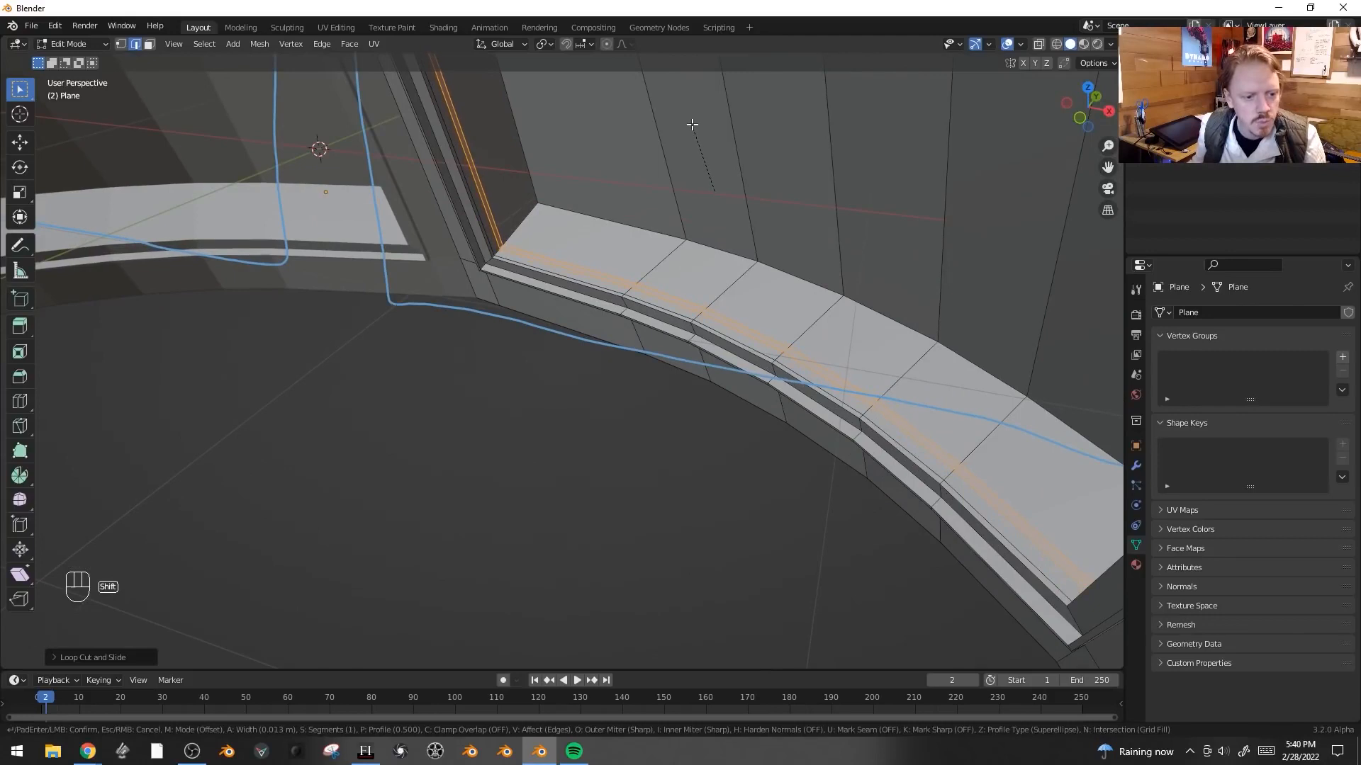
{"action": "left_click", "coordinate": [692, 125]}
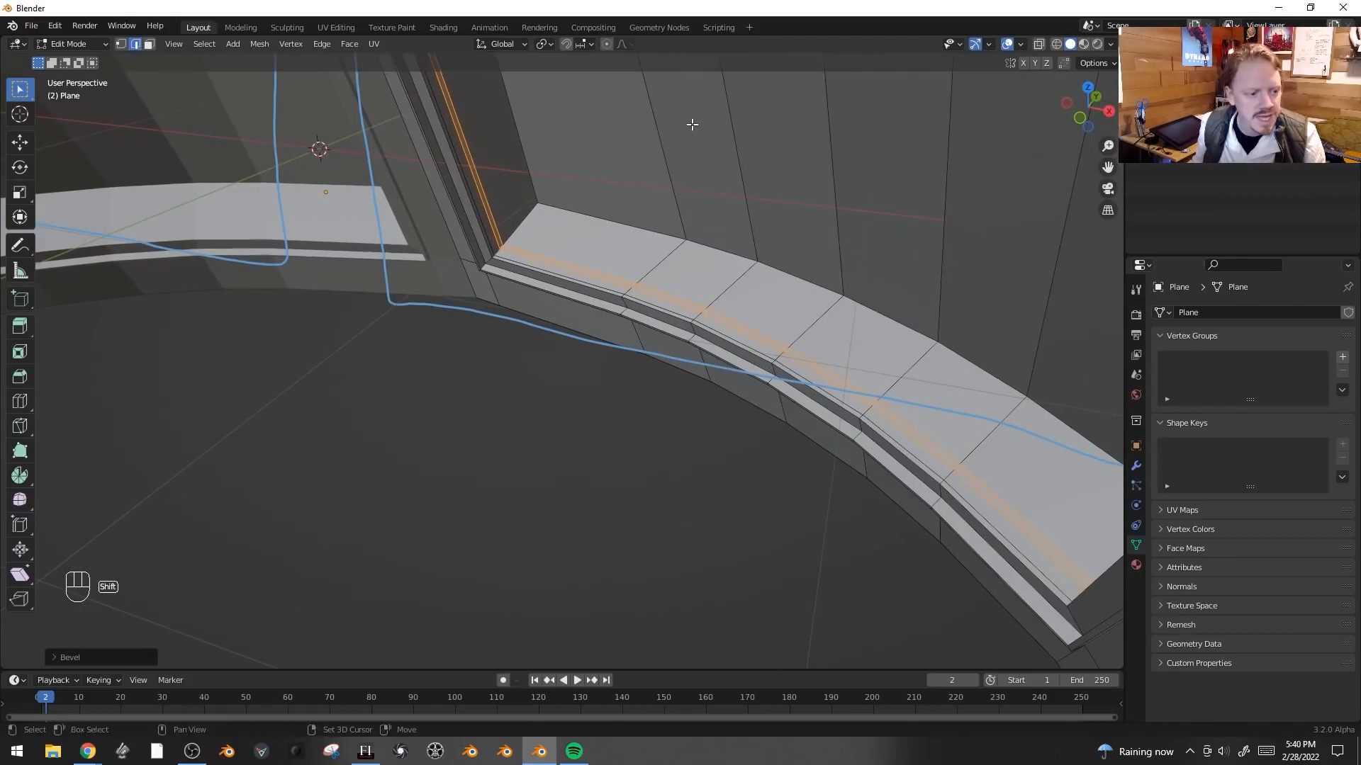
{"action": "left_click", "coordinate": [63, 653]}
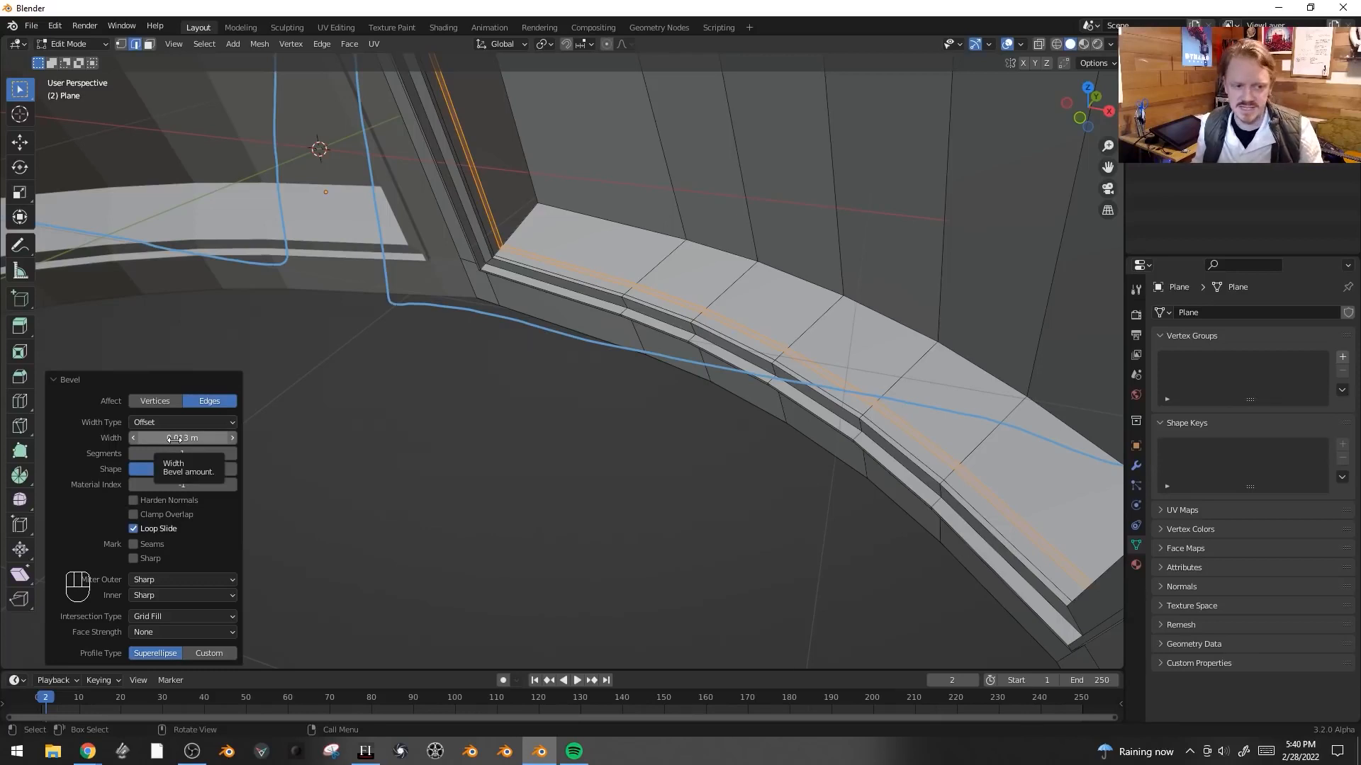
- Extrude the beveled sill strip along normals by 0.0513 m and inset it slightly
{"action": "key", "text": "alt+e"}
{"action": "left_click", "coordinate": [682, 154]}
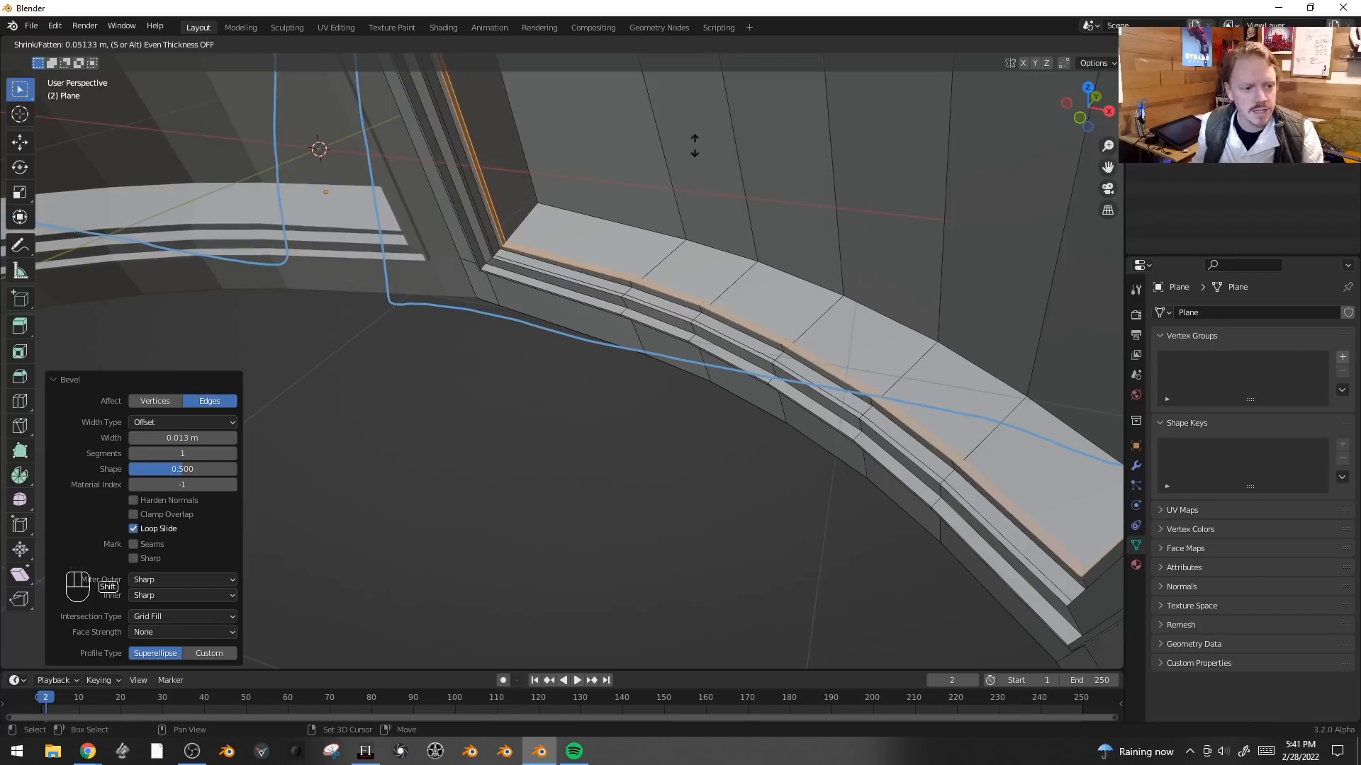
{"action": "left_click", "coordinate": [694, 146]}
{"action": "middle_click_drag", "start_coordinate": [683, 152], "coordinate": [666, 179]}
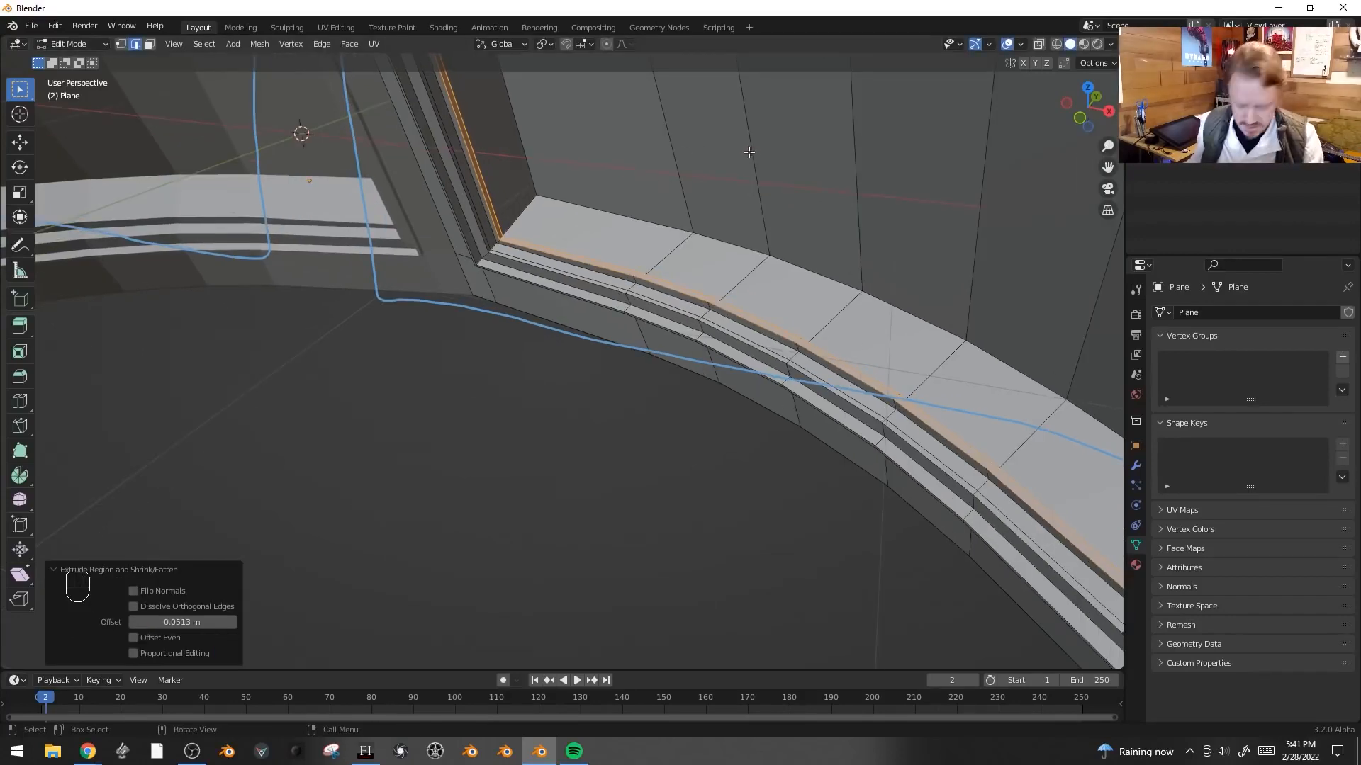
{"action": "key", "text": "i"}
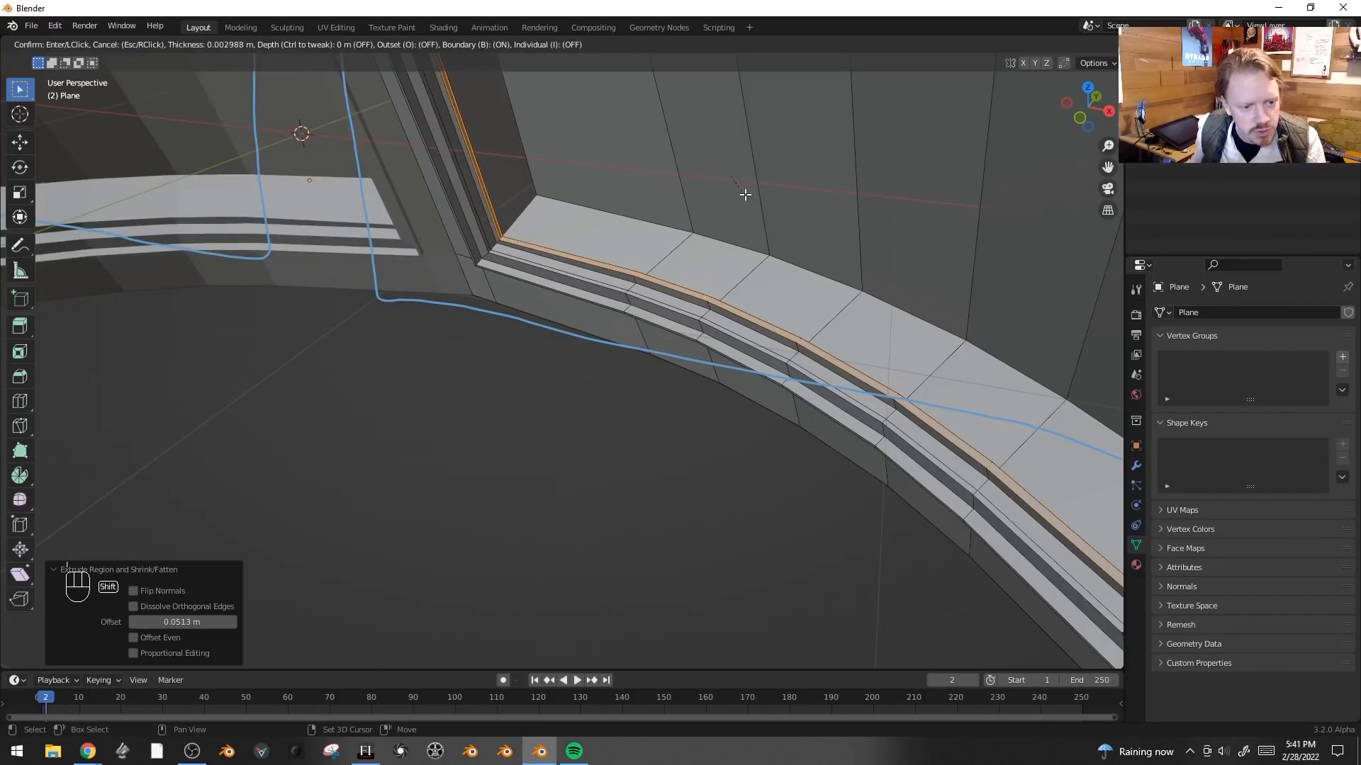
{"action": "left_click", "coordinate": [743, 186]}
- Preview the sill grooves in Object Mode and return to Edit Mode
{"action": "key", "text": "alt+e"}
{"action": "key", "text": "Tab"}
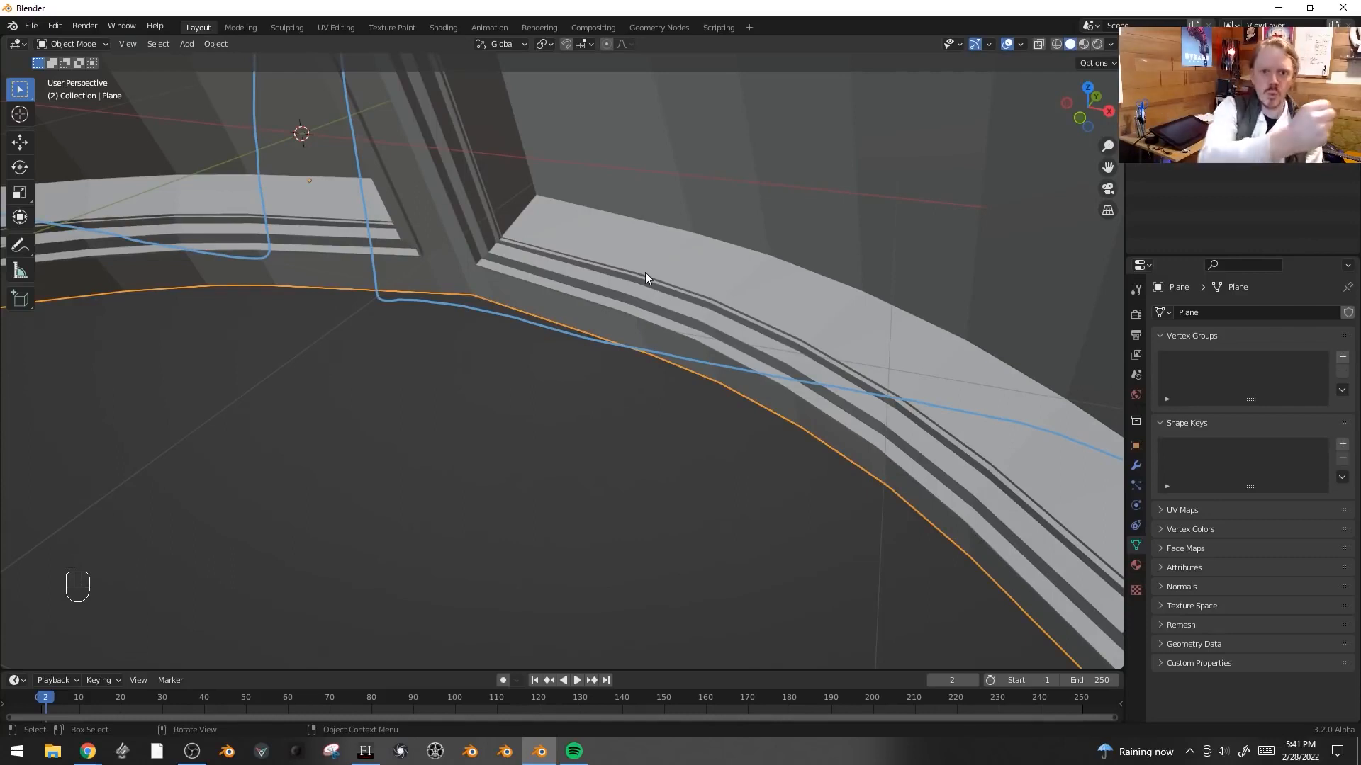
{"action": "middle_click_drag", "start_coordinate": [662, 256], "coordinate": [601, 420], "text": "shift"}
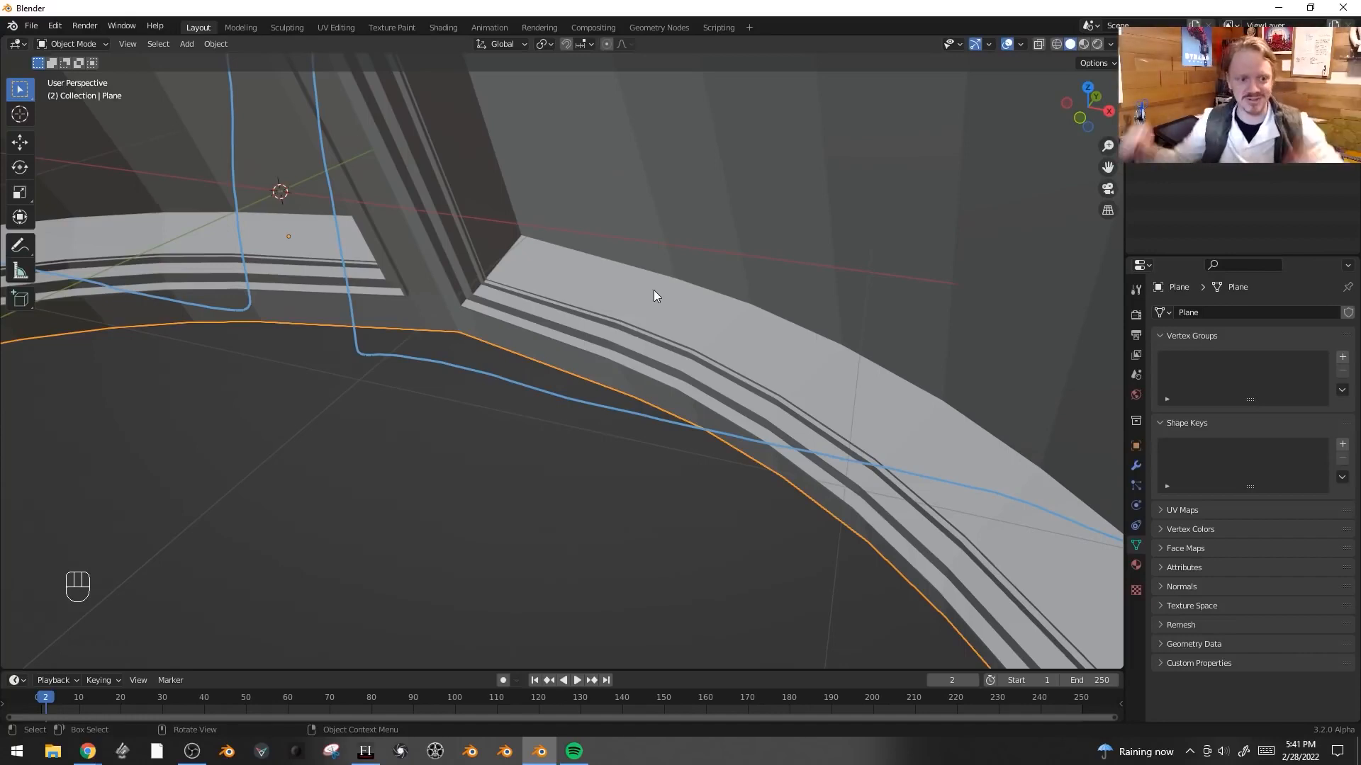
{"action": "key", "text": "Tab"}
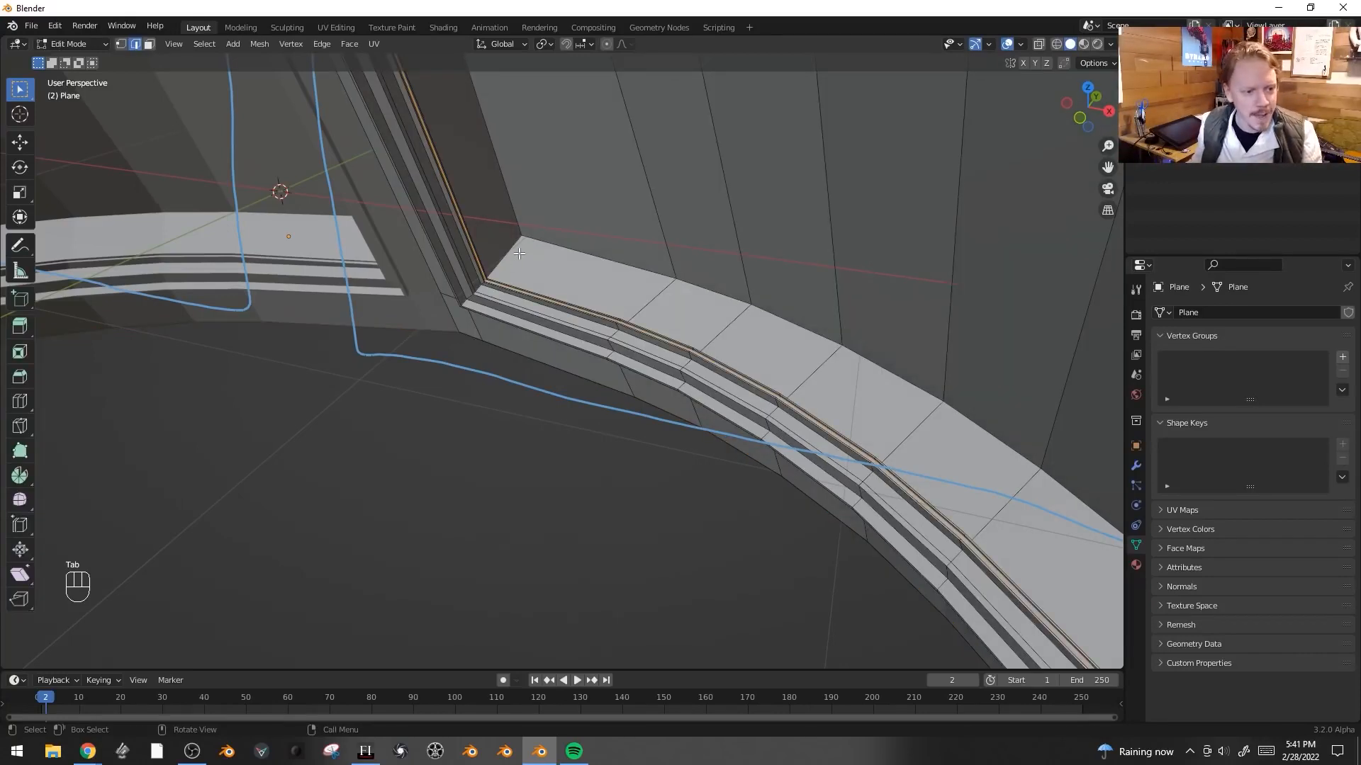
- Loop-cut the sill beside the window wall and bevel the new loop to 0.109 m width
{"action": "key", "text": "ctrl+r"}
{"action": "left_click", "coordinate": [509, 255]}
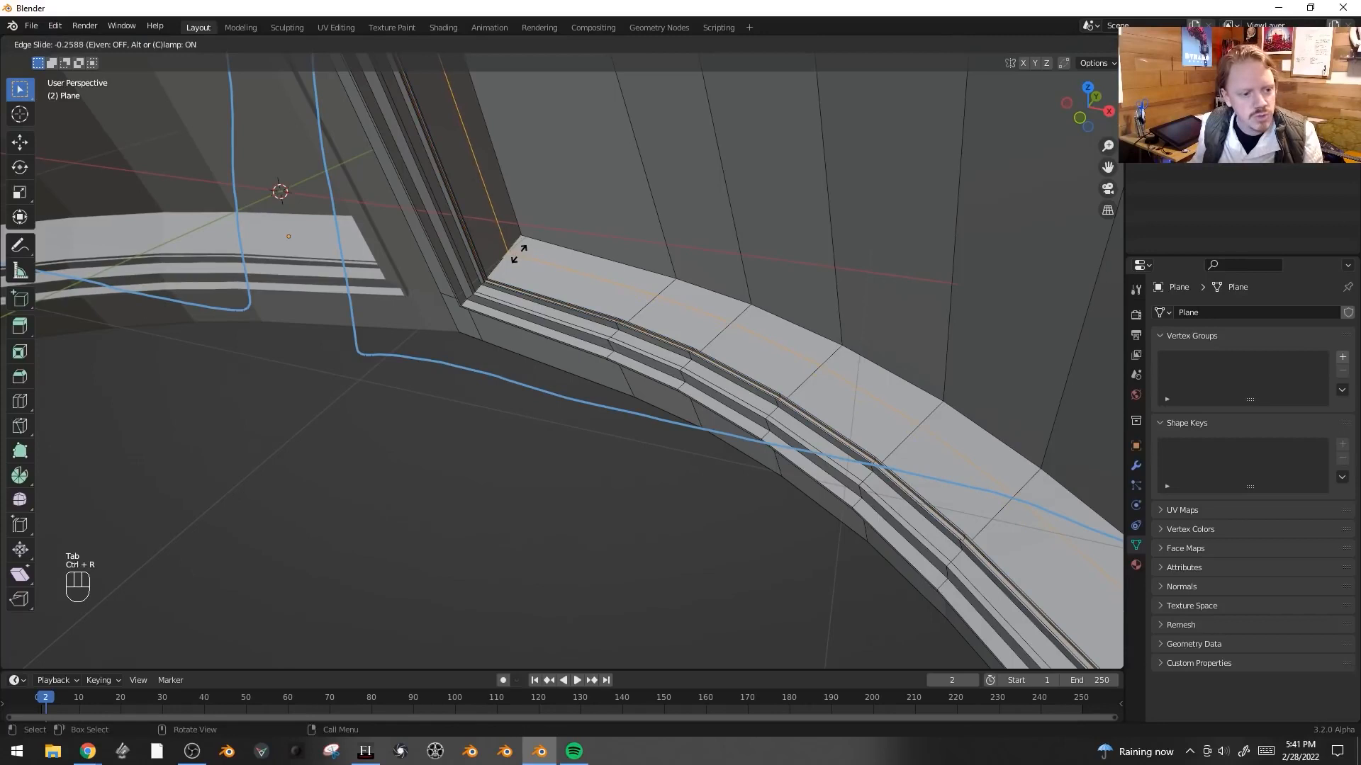
{"action": "left_click", "coordinate": [517, 253]}
{"action": "key", "text": "ctrl+b"}
{"action": "left_click", "coordinate": [550, 170]}
- Extrude the selected sill faces along their normals by 0.0635 m
{"action": "key", "text": "alt+e"}
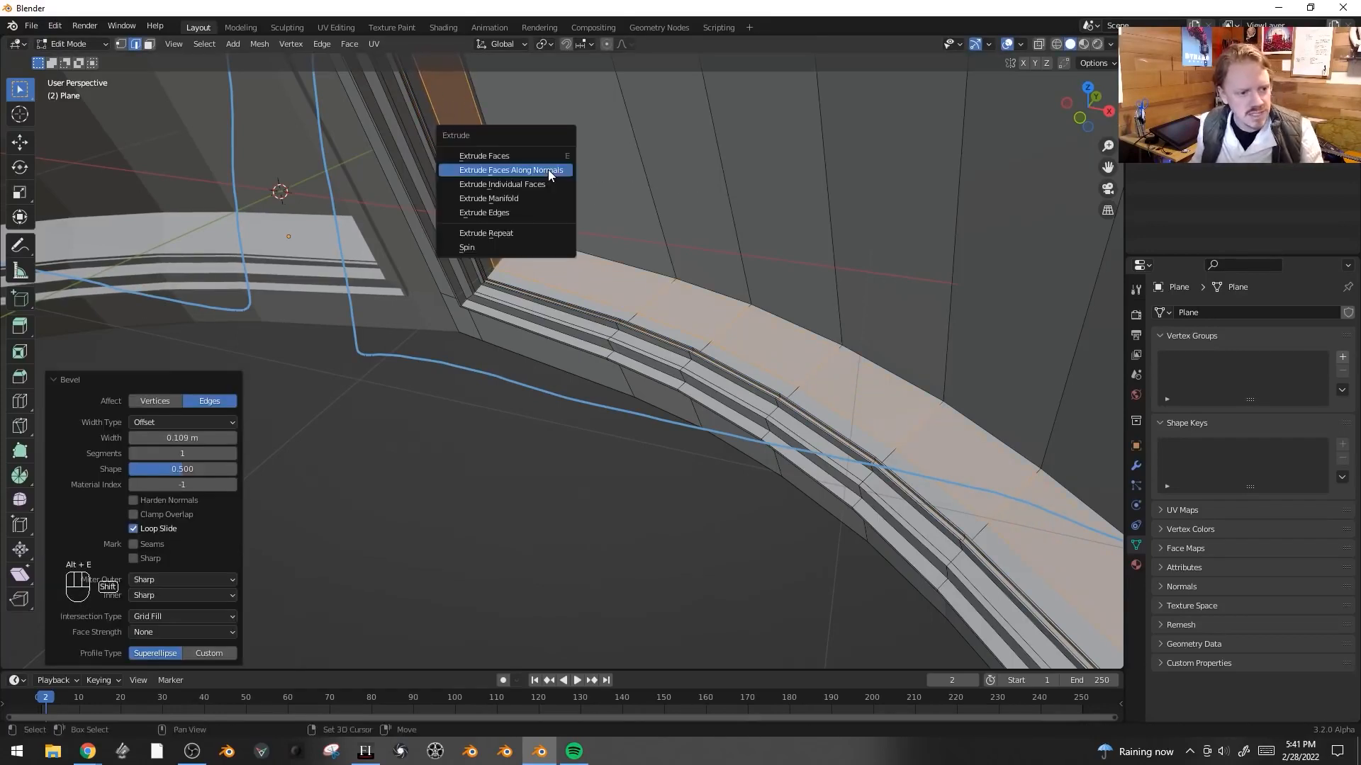
{"action": "left_click", "coordinate": [547, 169]}
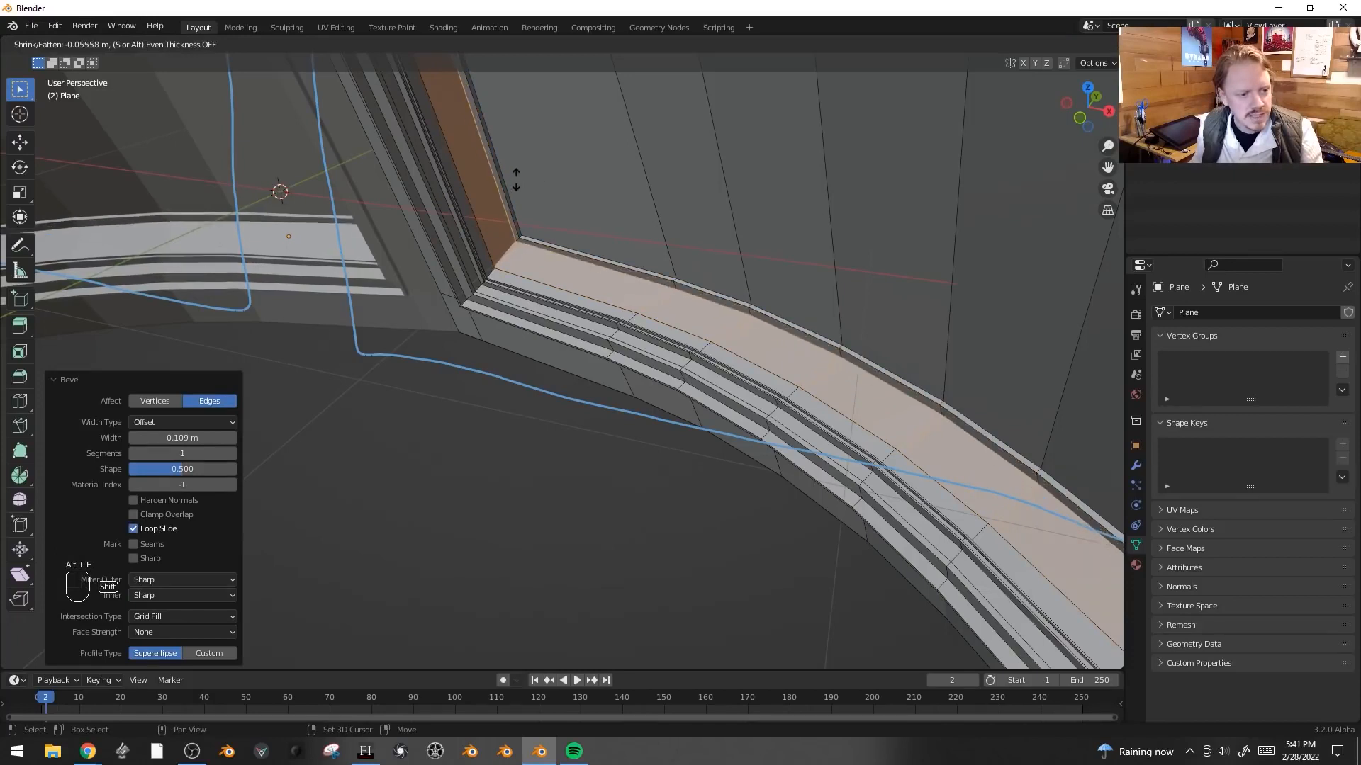
{"action": "left_click", "coordinate": [516, 157]}
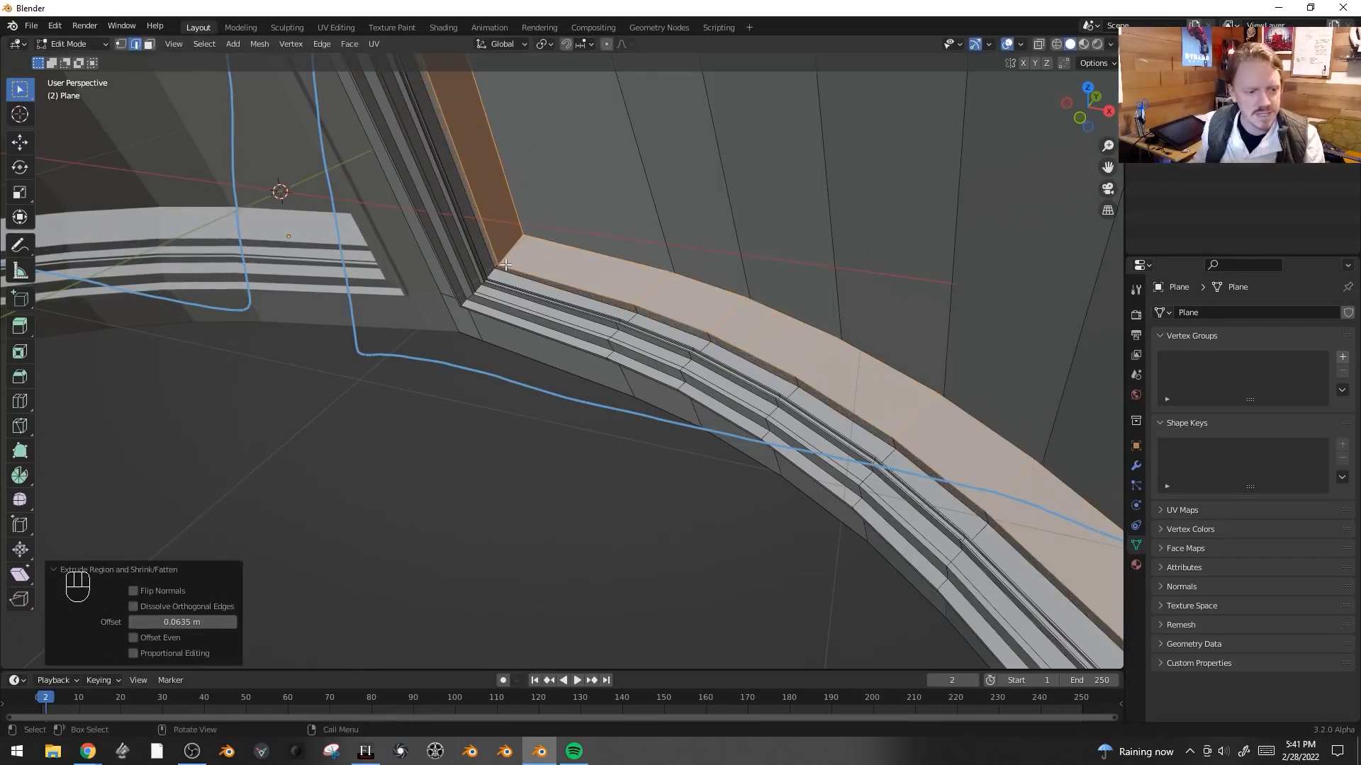
- Inset the selected sill faces by 0.009698 m and extrude them along normals by -0.0635 m
{"action": "key", "text": "i"}
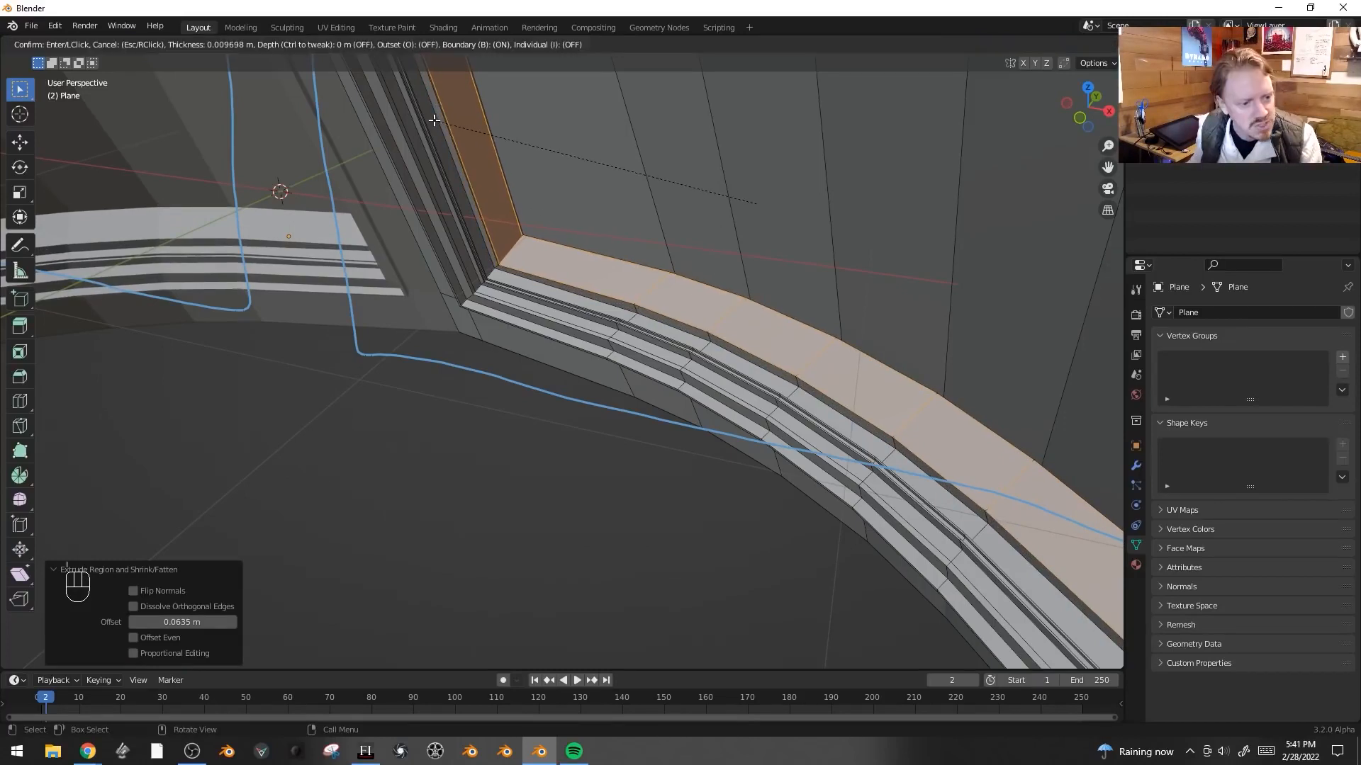
{"action": "left_click", "coordinate": [439, 122]}
{"action": "key", "text": "alt+e"}
{"action": "left_click", "coordinate": [434, 120]}
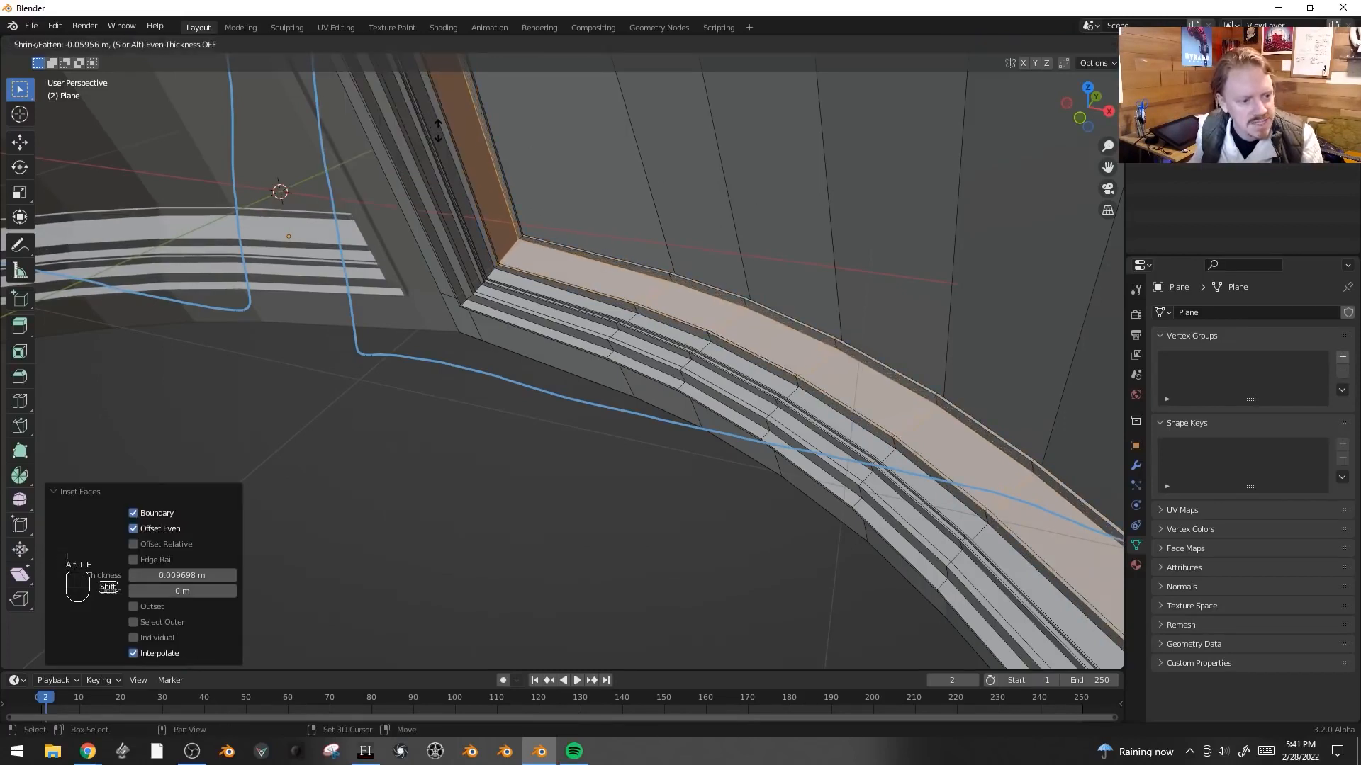
{"action": "left_click", "coordinate": [443, 133]}
- Inset the sill faces again by 0.01806 m and extrude them along normals by 0.0754 m
{"action": "key", "text": "i"}
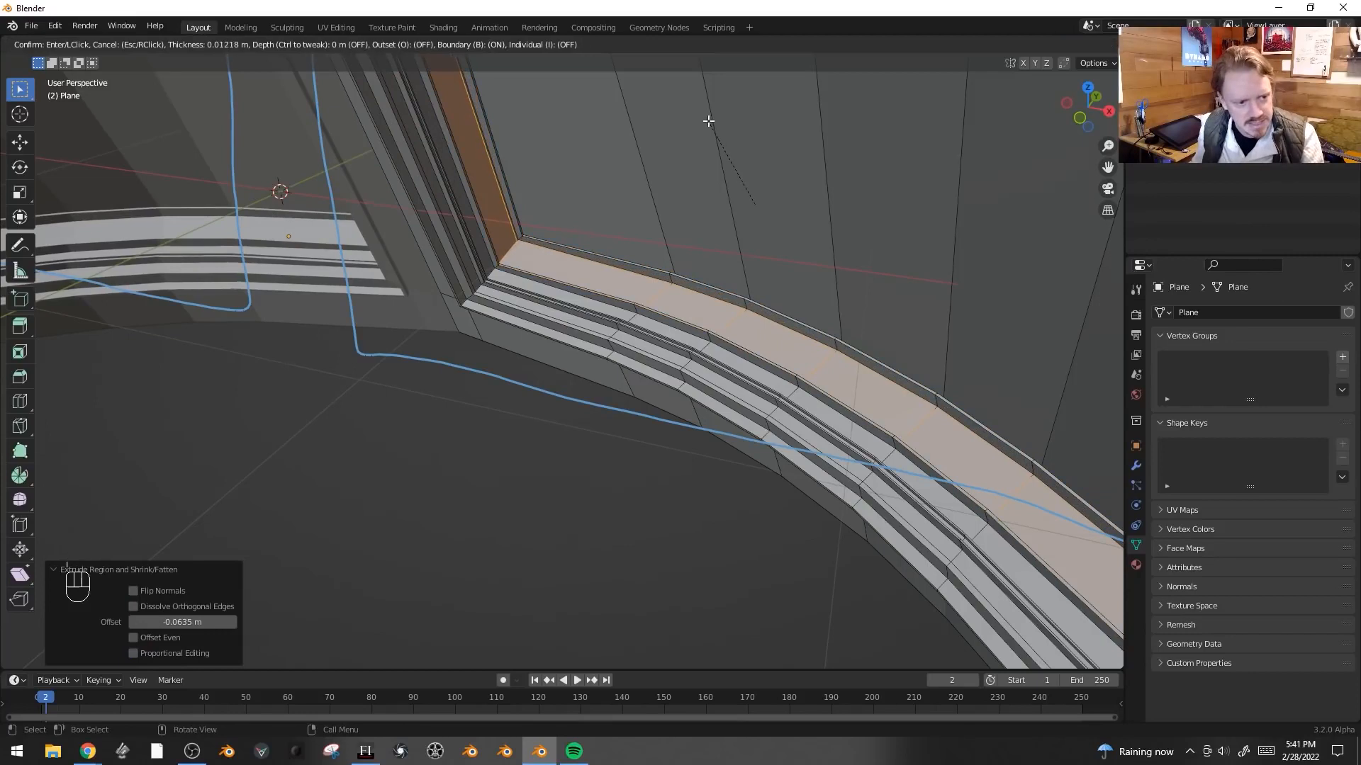
{"action": "left_click", "coordinate": [707, 120]}
{"action": "key", "text": "alt+e"}
{"action": "left_click", "coordinate": [707, 123]}
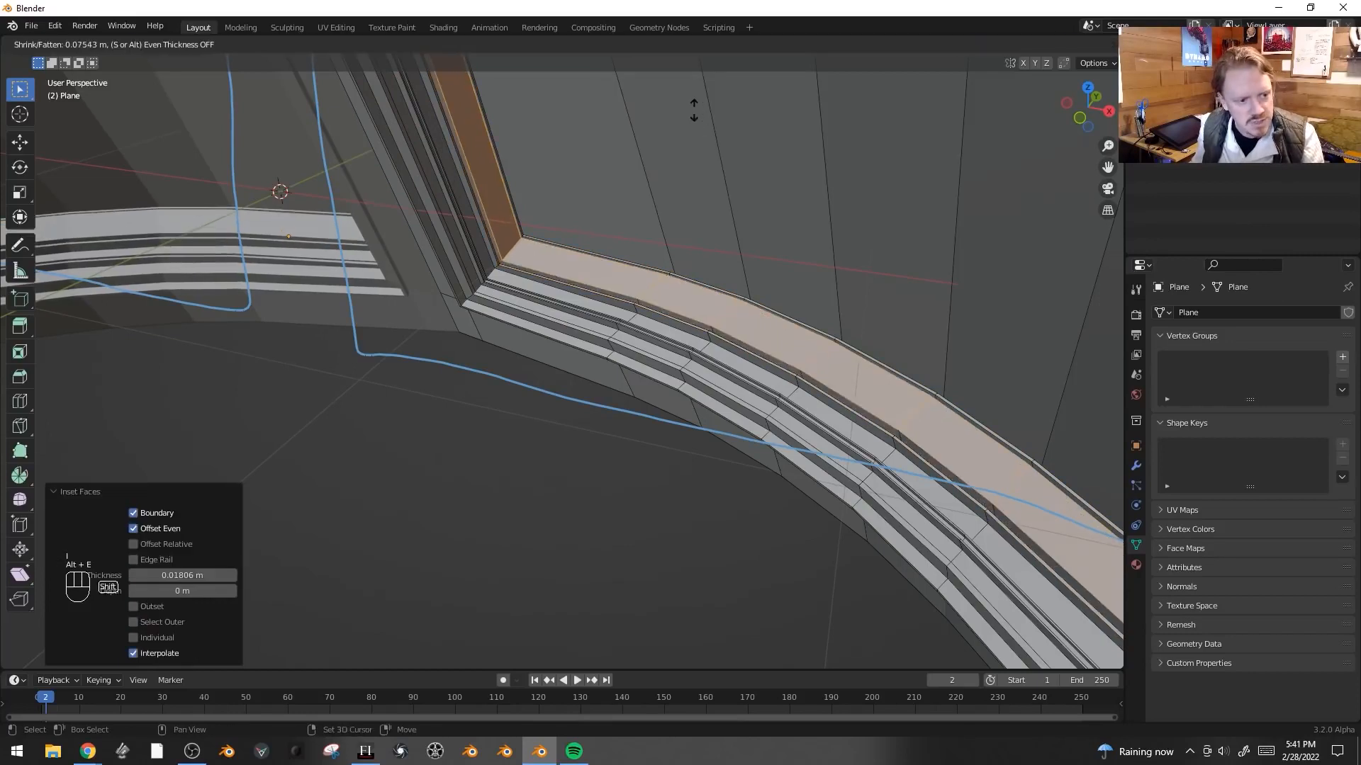
{"action": "left_click", "coordinate": [693, 110]}
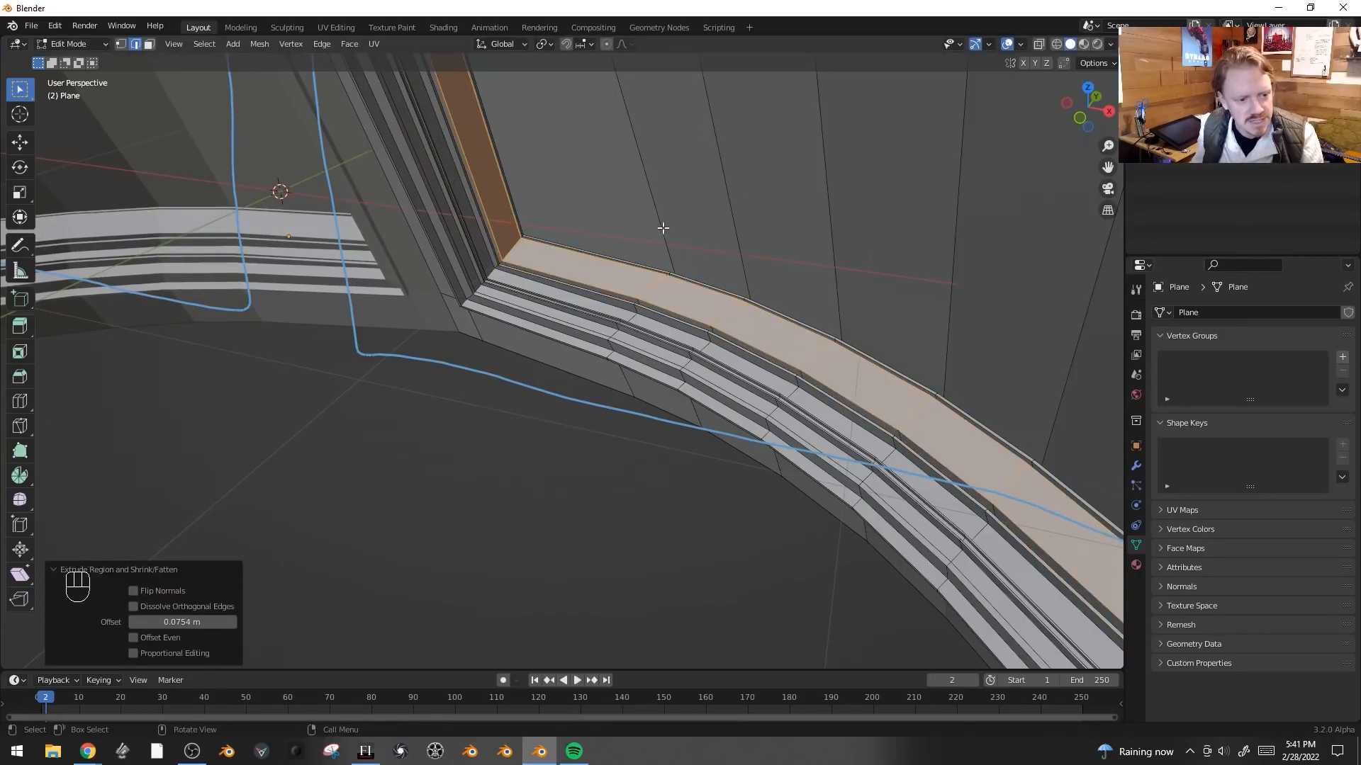
- Inset the sill faces by 0.01401 m and extrude them along normals by -0.0397 m
{"action": "key", "text": "i"}
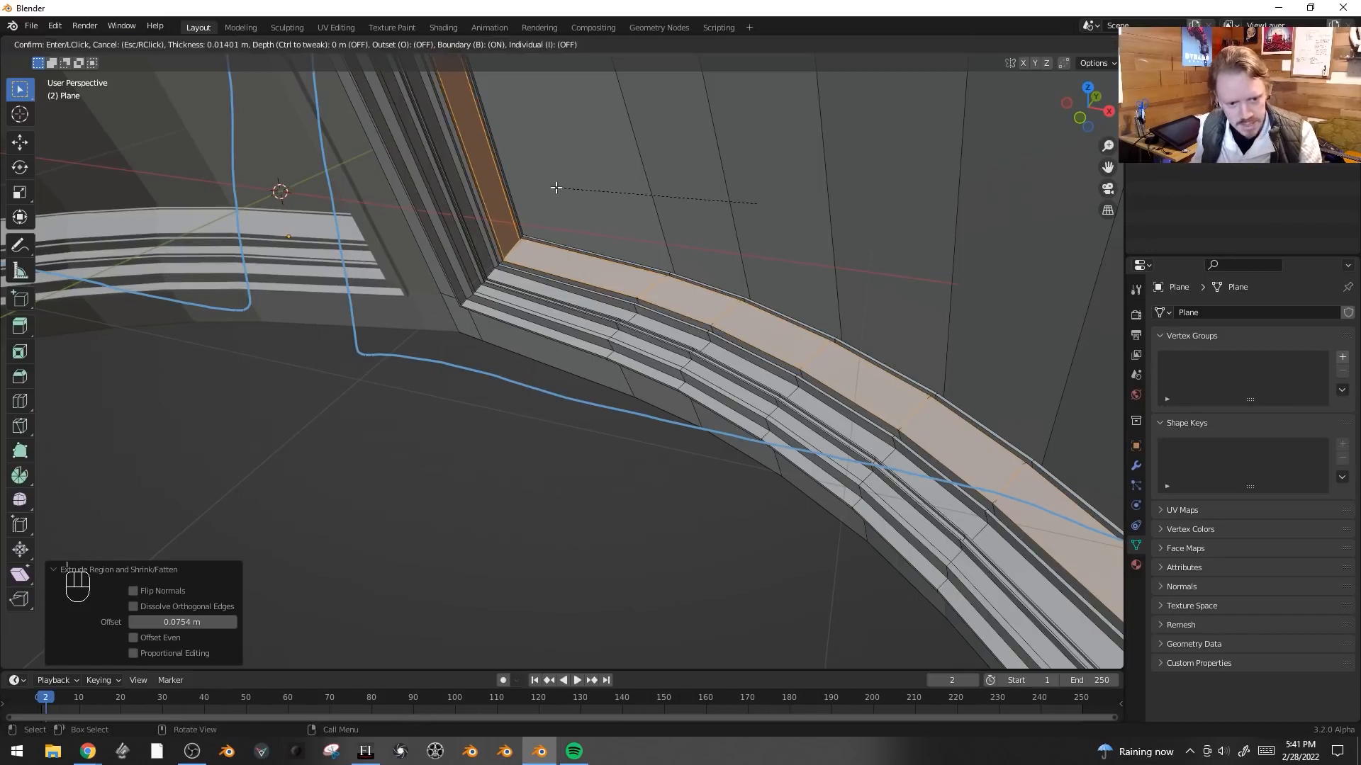
{"action": "left_click", "coordinate": [556, 189]}
{"action": "key", "text": "alt+e"}
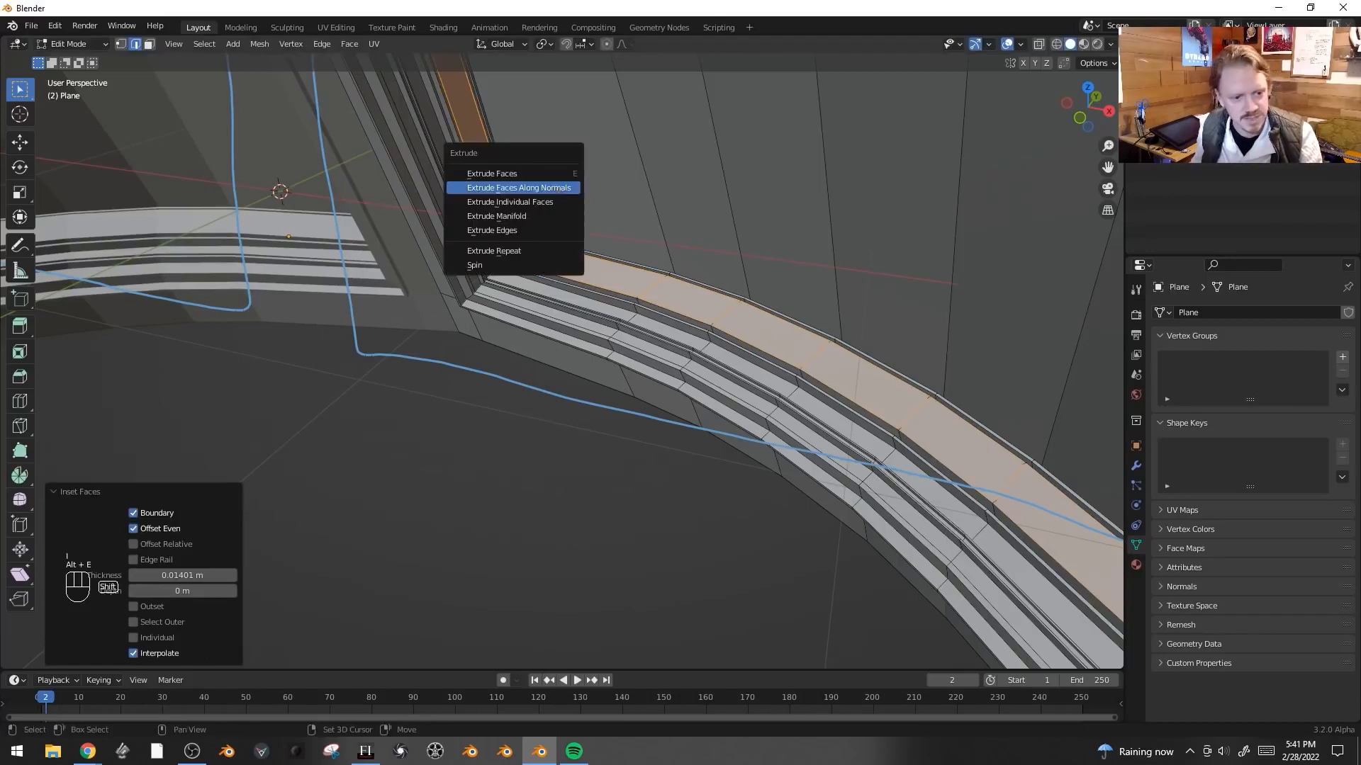
{"action": "left_click", "coordinate": [555, 189]}
{"action": "left_click", "coordinate": [567, 194]}
- Inset the sill faces by 0.00627 m and extrude them along normals by 0.115 m with Offset Even enabled
{"action": "key", "text": "i"}
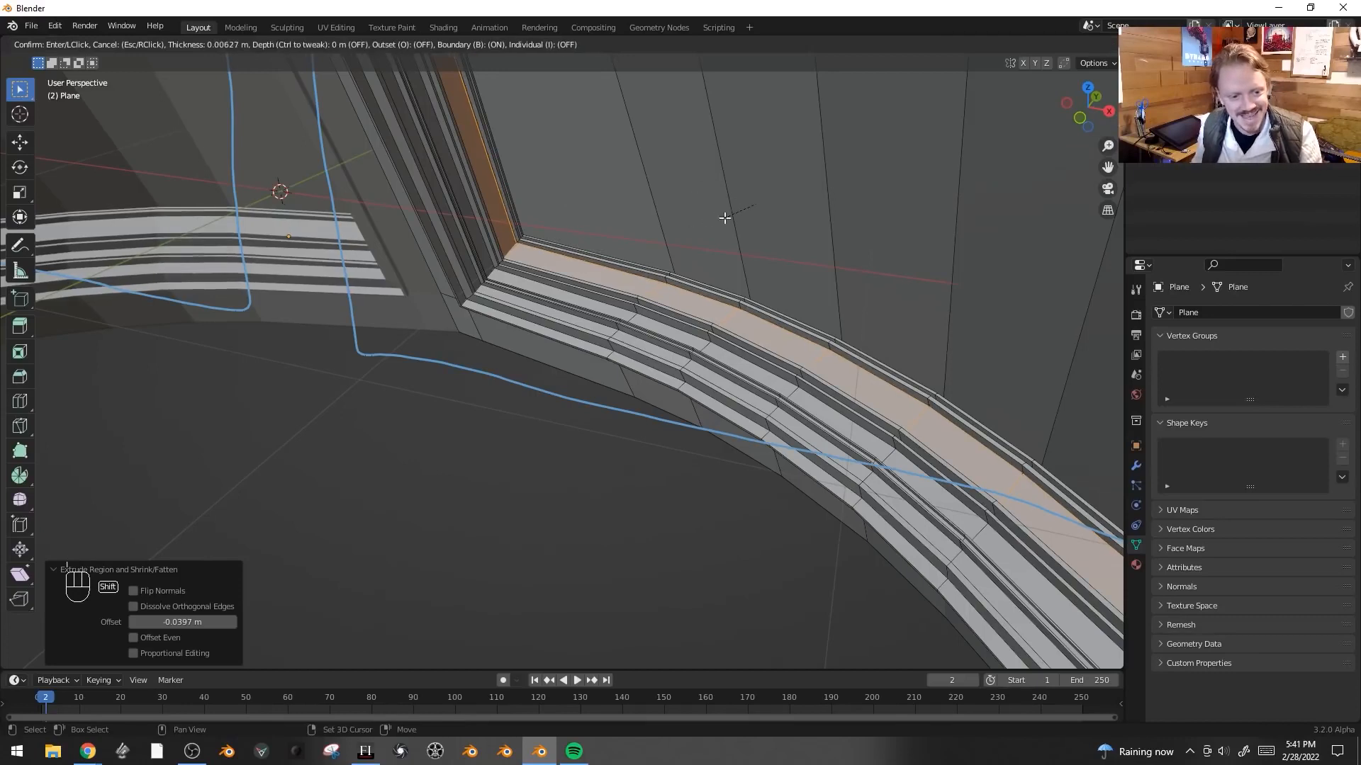
{"action": "left_click", "coordinate": [722, 218]}
{"action": "key", "text": "alt+e"}
{"action": "left_click", "coordinate": [724, 218]}
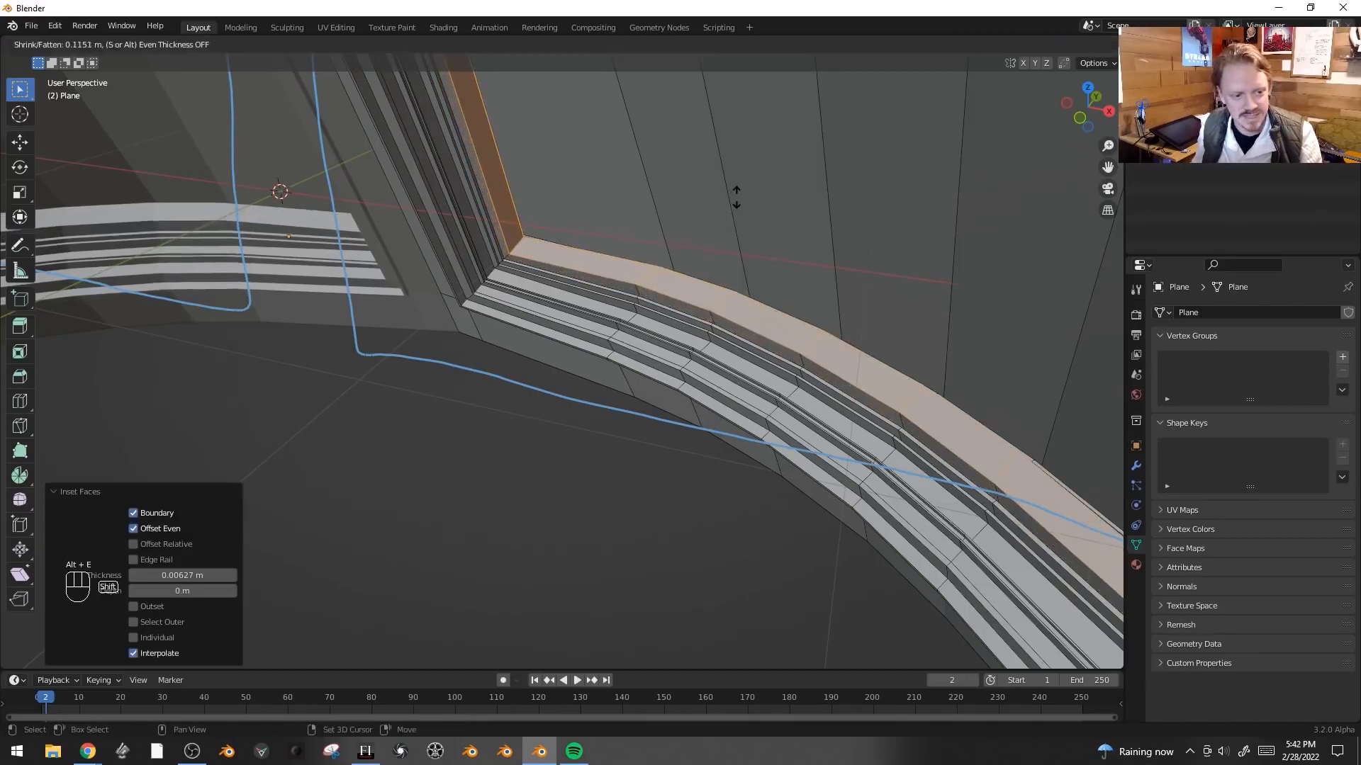
{"action": "left_click", "coordinate": [736, 198]}
{"action": "middle_click_drag", "start_coordinate": [686, 248], "coordinate": [663, 217]}
{"action": "scroll", "coordinate": [663, 218], "scroll_direction": "up", "scroll_amount": 2}
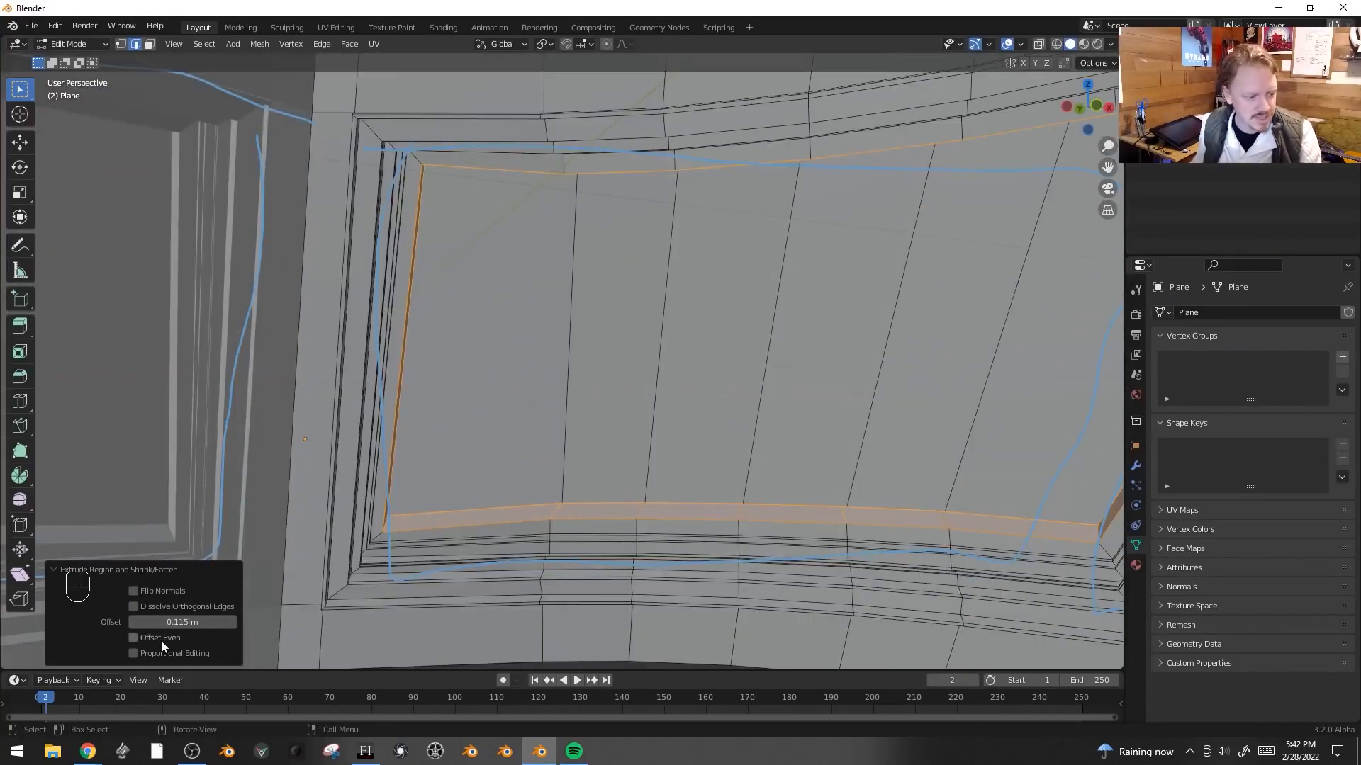
{"action": "left_click", "coordinate": [133, 638]}
- Bevel the selected sill edge loop at the window wall to 0.0245 m with 3 segments
{"action": "middle_click_drag", "start_coordinate": [241, 585], "coordinate": [669, 404]}
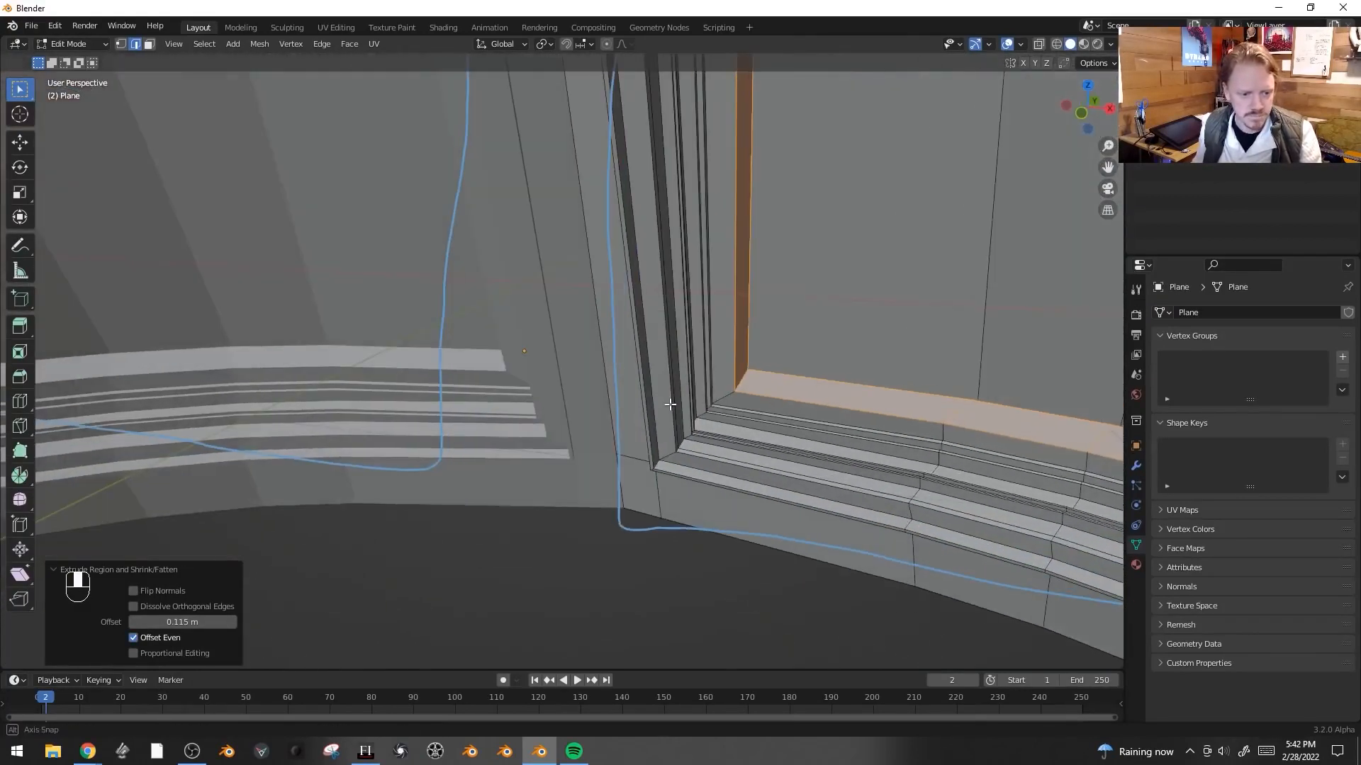
{"action": "left_click", "coordinate": [773, 394], "text": "alt"}
{"action": "middle_click_drag", "start_coordinate": [772, 394], "coordinate": [589, 444], "text": "shift"}
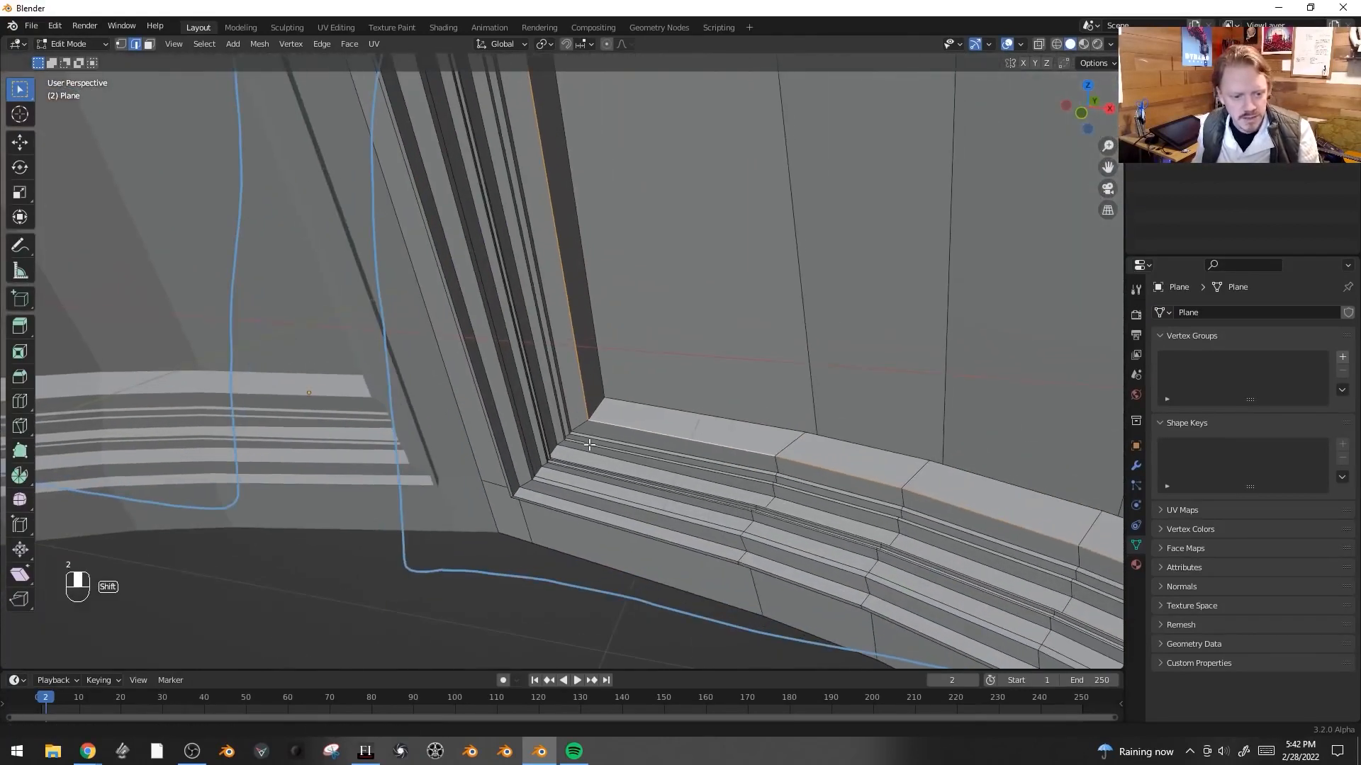
{"action": "middle_click_drag", "start_coordinate": [634, 403], "coordinate": [653, 280]}
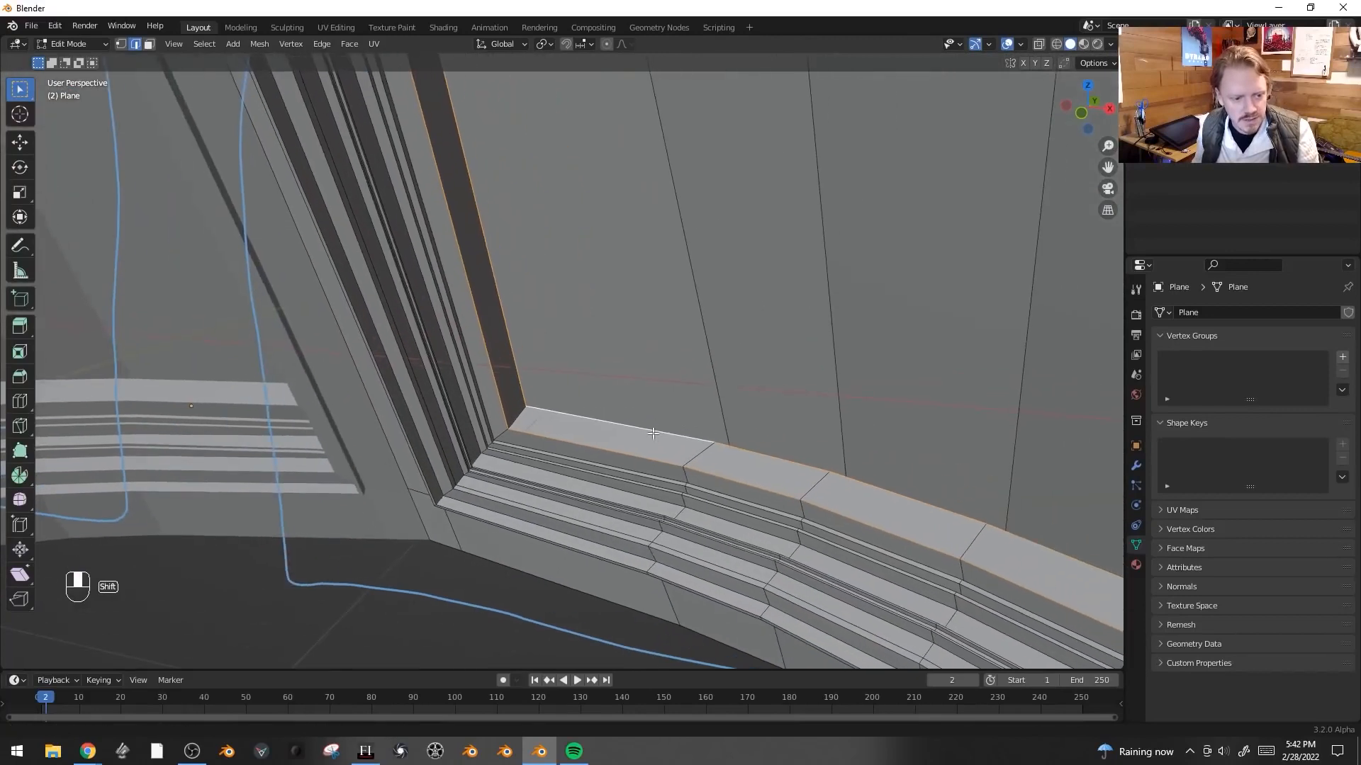
{"action": "key", "text": "ctrl+b"}
{"action": "scroll", "coordinate": [642, 274], "scroll_direction": "up", "scroll_amount": 2}
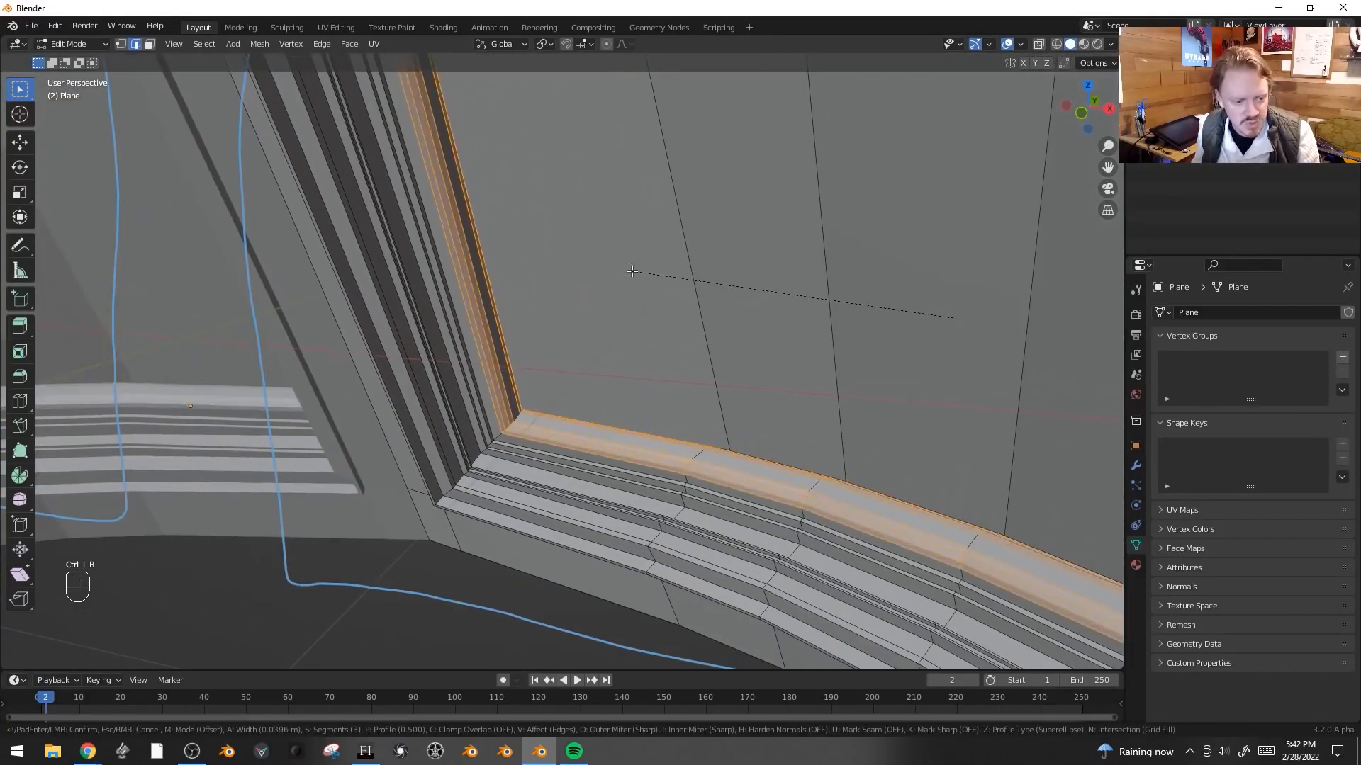
{"action": "left_click", "coordinate": [641, 274]}
- Loop-cut the left window pane with two horizontal cuts
{"action": "middle_click_drag", "start_coordinate": [585, 376], "coordinate": [771, 322]}
{"action": "key", "text": "ctrl+r"}
{"action": "scroll", "coordinate": [779, 315], "scroll_direction": "up", "scroll_amount": 2}
{"action": "scroll", "coordinate": [794, 308], "scroll_direction": "down", "scroll_amount": 1}
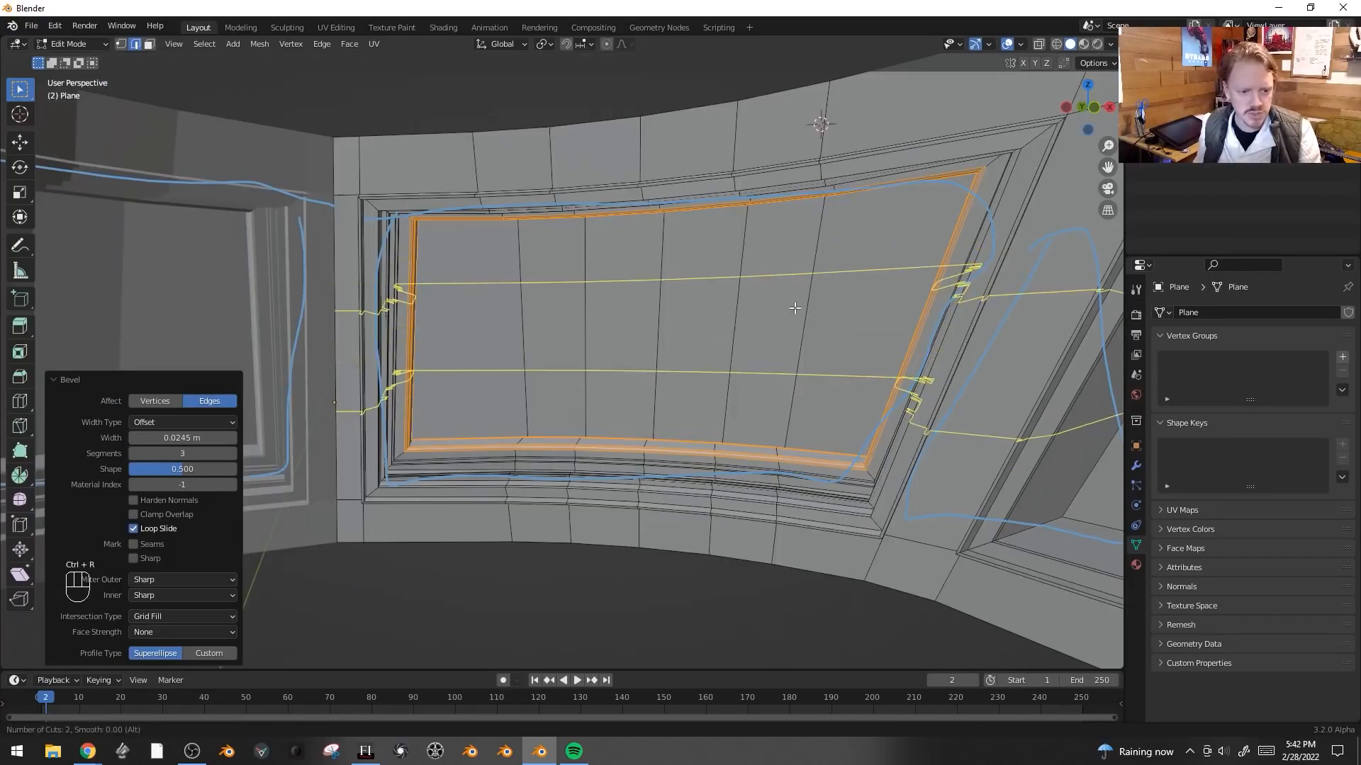
{"action": "left_click", "coordinate": [795, 309]}
- Circle-select all the faces of the left window pane in face mode
{"action": "key", "text": "3"}
{"action": "key", "text": "alt+a"}
{"action": "key", "text": "c"}
{"action": "mouse_move", "coordinate": [859, 243]}
{"action": "left_mouse_down"}
{"action": "mouse_move", "coordinate": [478, 298]}
{"action": "mouse_move", "coordinate": [799, 383]}
{"action": "left_mouse_up"}
{"action": "right_click", "coordinate": [799, 382]}
{"action": "mouse_move", "coordinate": [798, 382]}
{"action": "middle_mouse_down"}
{"action": "mouse_move", "coordinate": [766, 383]}
{"action": "mouse_move", "coordinate": [820, 308]}
{"action": "middle_mouse_up"}
{"action": "key", "text": "c"}
{"action": "left_click_drag", "start_coordinate": [832, 272], "coordinate": [805, 393]}
{"action": "right_click", "coordinate": [805, 394]}
{"action": "mouse_move", "coordinate": [805, 393]}
{"action": "middle_mouse_down"}
{"action": "mouse_move", "coordinate": [777, 417]}
{"action": "mouse_move", "coordinate": [794, 438]}
{"action": "middle_mouse_up"}
- Loop-cut the right window pane once
{"action": "key", "text": "ctrl+r"}
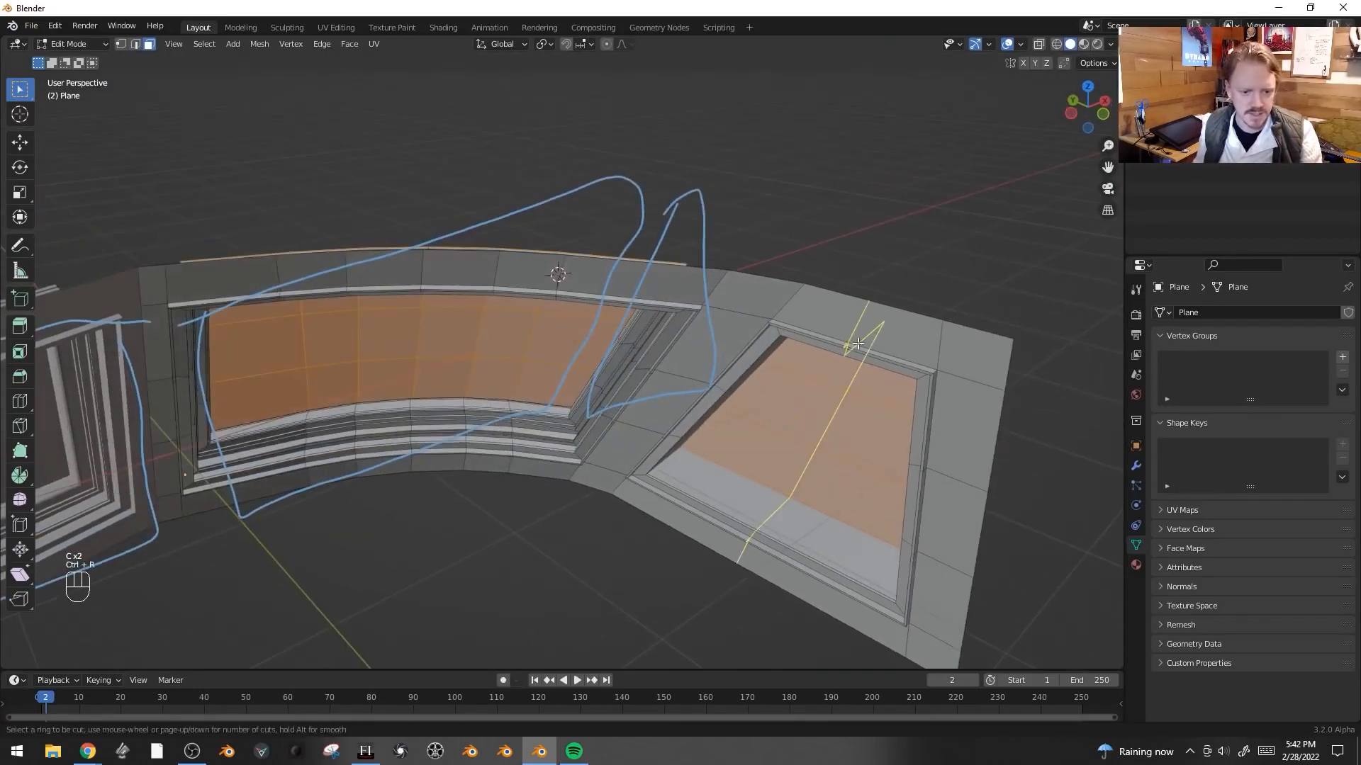
{"action": "left_click", "coordinate": [857, 343]}
{"action": "right_click", "coordinate": [857, 344]}
{"action": "middle_click_drag", "start_coordinate": [858, 344], "coordinate": [850, 464]}
- Add the right pane's faces to the selection, separate both panes into their own object and leave Edit Mode
{"action": "key", "text": "3"}
{"action": "key", "text": "c"}
{"action": "left_click_drag", "start_coordinate": [886, 418], "coordinate": [847, 385]}
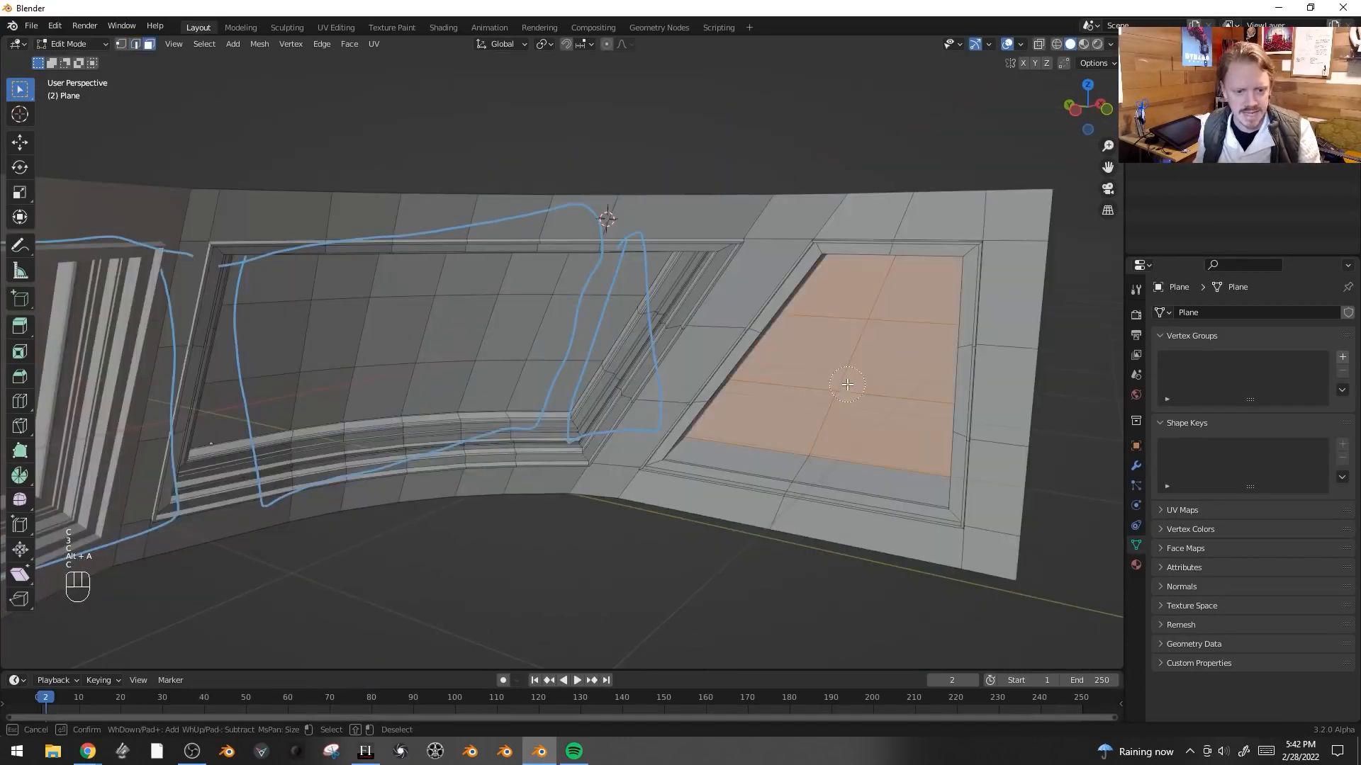
{"action": "mouse_move", "coordinate": [514, 361]}
{"action": "left_mouse_down"}
{"action": "mouse_move", "coordinate": [536, 290]}
{"action": "mouse_move", "coordinate": [282, 355]}
{"action": "mouse_move", "coordinate": [474, 371]}
{"action": "left_mouse_up"}
{"action": "right_click", "coordinate": [474, 372]}
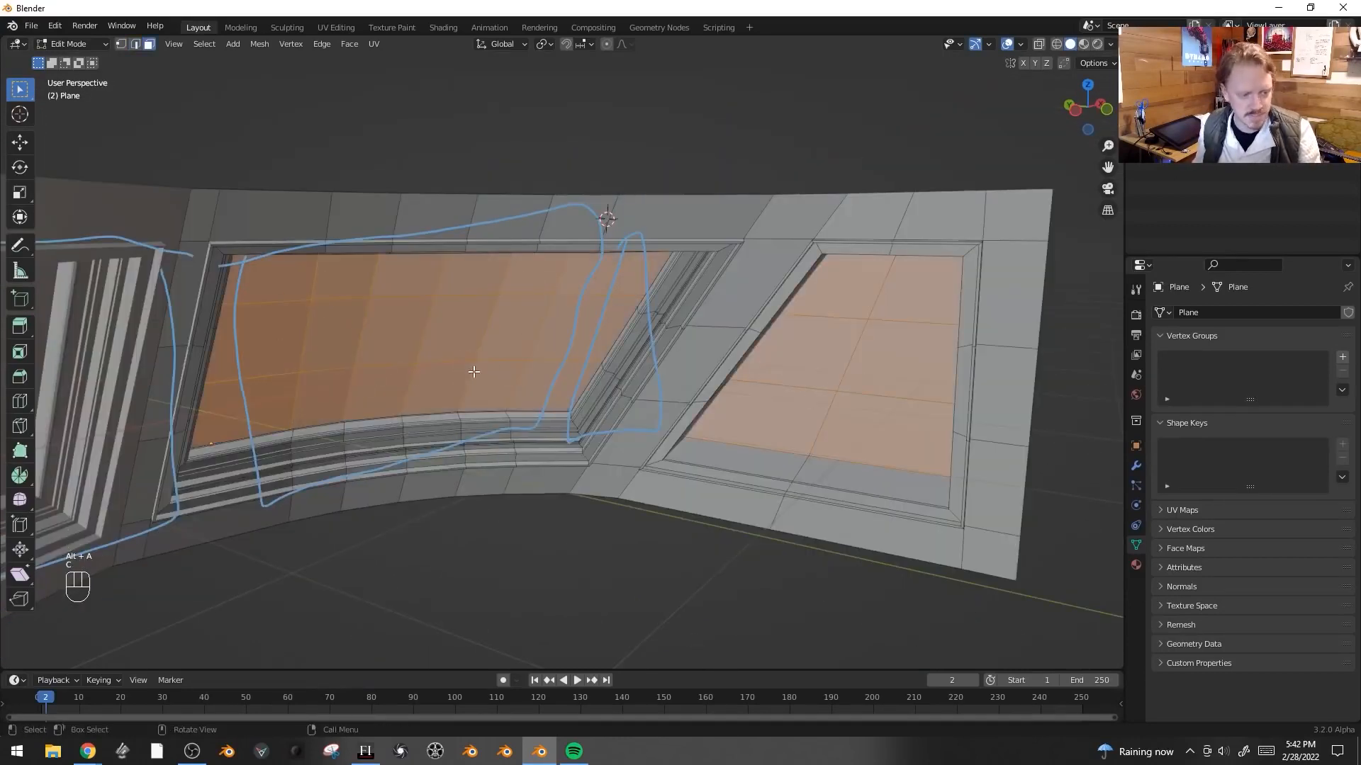
{"action": "key", "text": "p"}
{"action": "left_click", "coordinate": [473, 372]}
{"action": "key", "text": "Tab"}
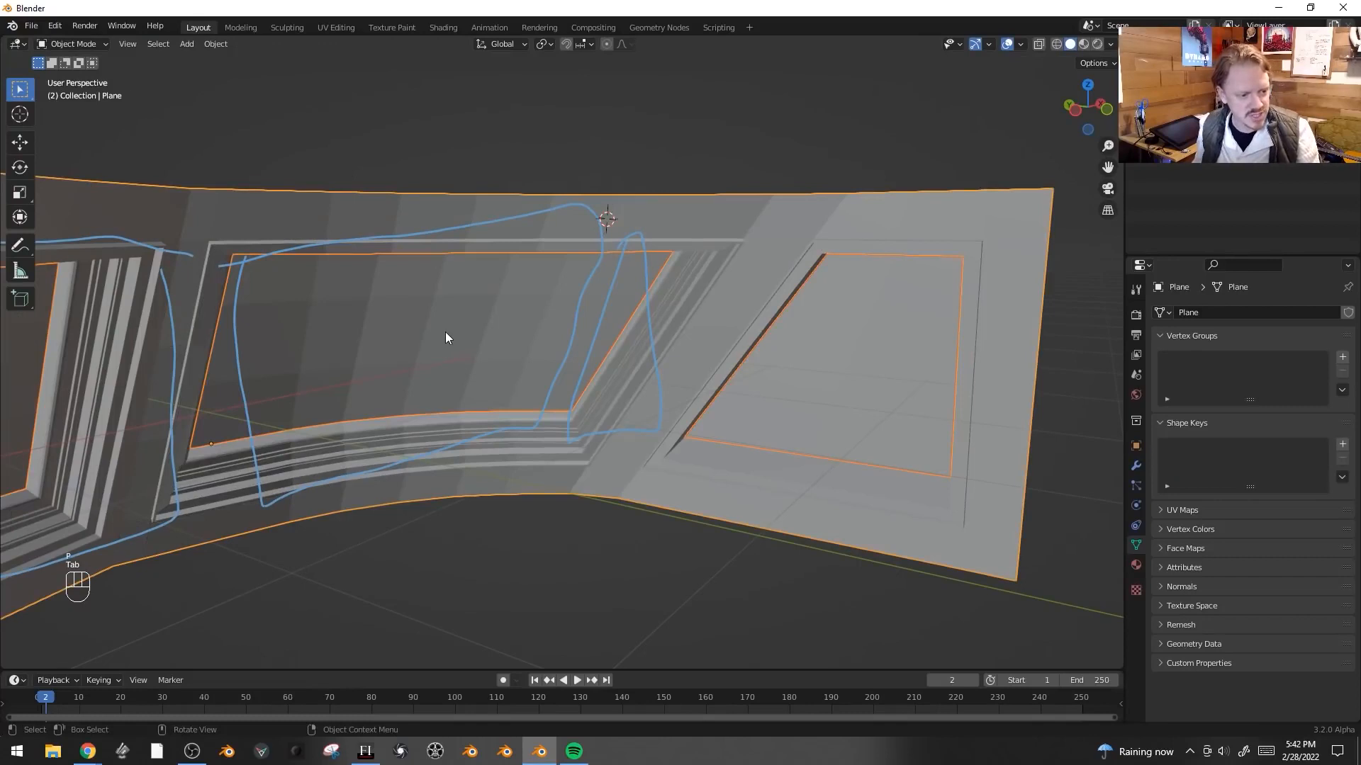
- Hide the separated window panes and return to editing the frame mesh
{"action": "key", "text": "h"}
{"action": "middle_click_drag", "start_coordinate": [445, 333], "coordinate": [666, 417]}
{"action": "scroll", "coordinate": [572, 372], "scroll_direction": "up", "scroll_amount": 3}
{"action": "left_click", "coordinate": [389, 439]}
{"action": "middle_click_drag", "start_coordinate": [428, 443], "coordinate": [508, 327]}
{"action": "key", "text": "Tab"}
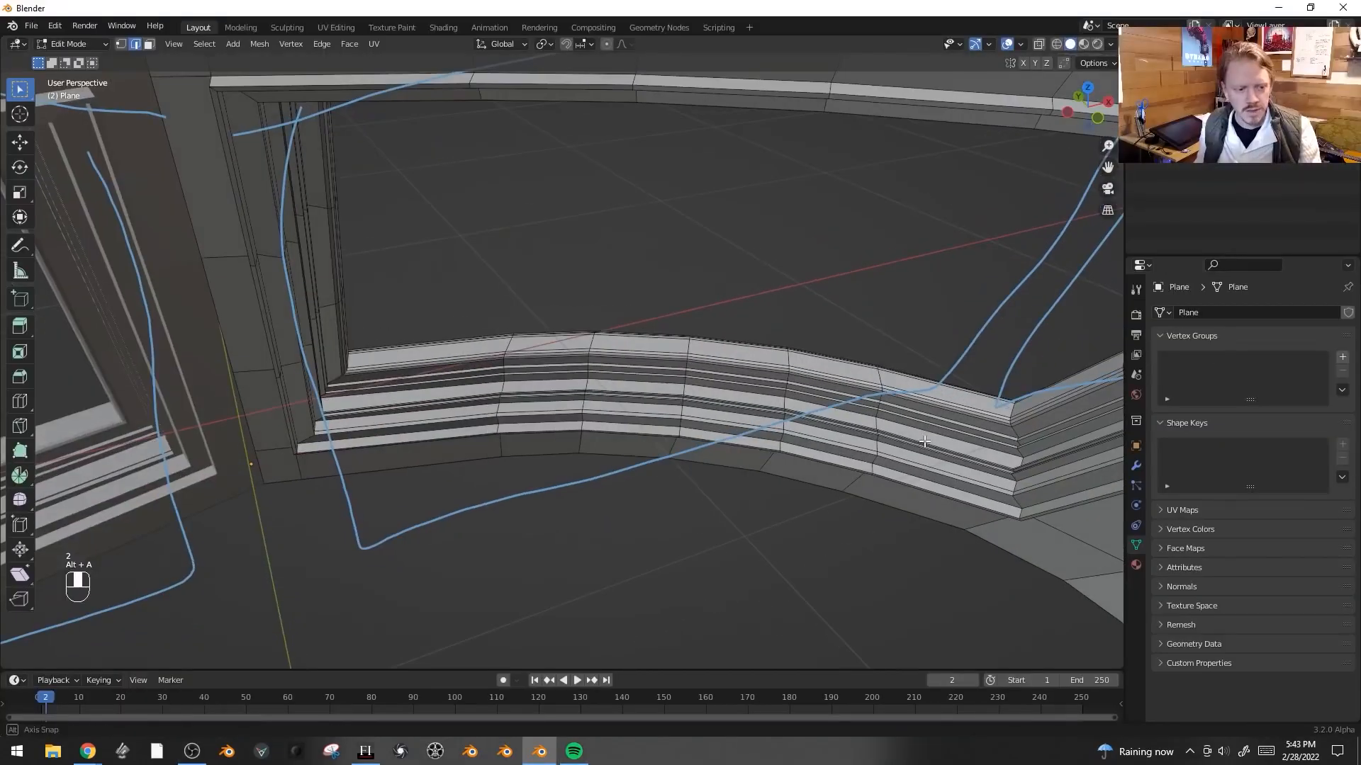
- Try to loop-cut and bevel the sill near the window corner, then undo those changes
{"action": "middle_click_drag", "start_coordinate": [803, 381], "coordinate": [638, 354]}
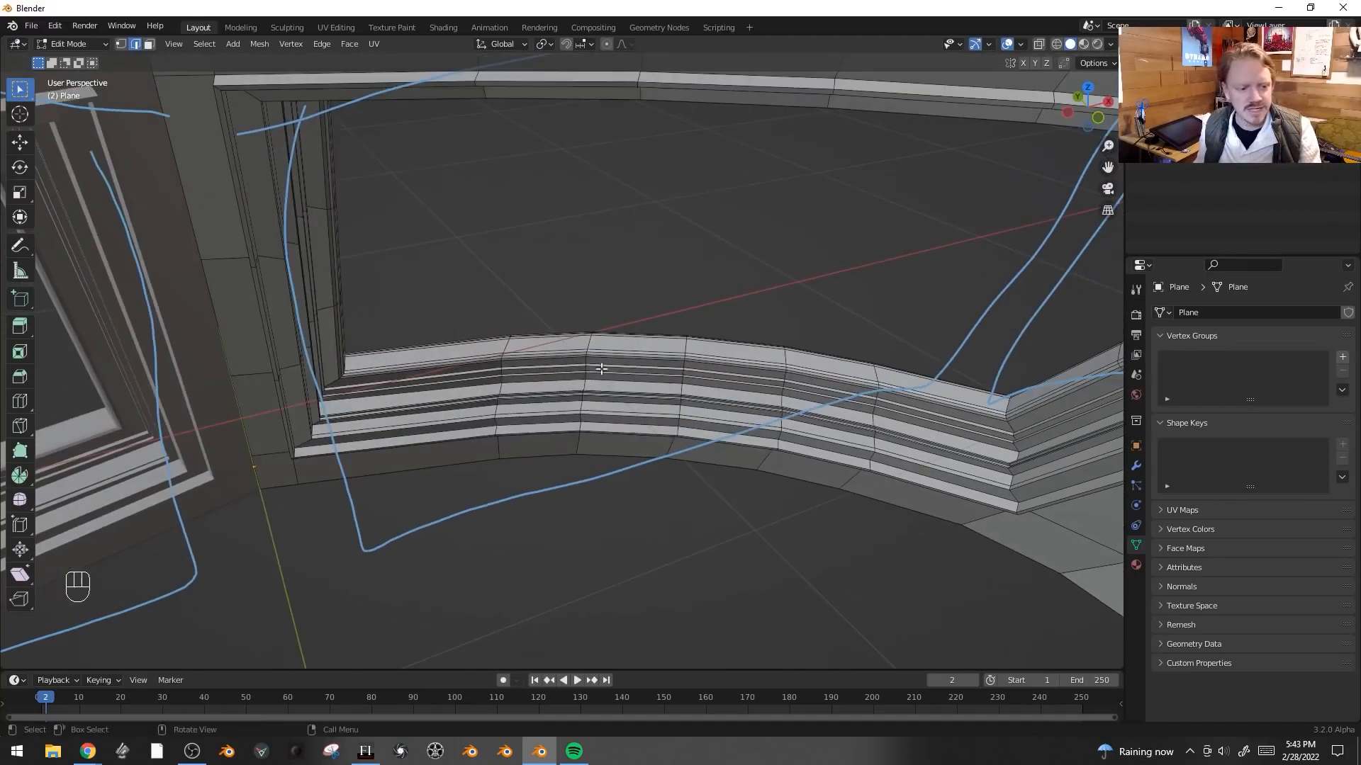
{"action": "key", "text": "ctrl+r"}
{"action": "left_click", "coordinate": [575, 342]}
{"action": "key", "text": "g"}
{"action": "key", "text": "g"}
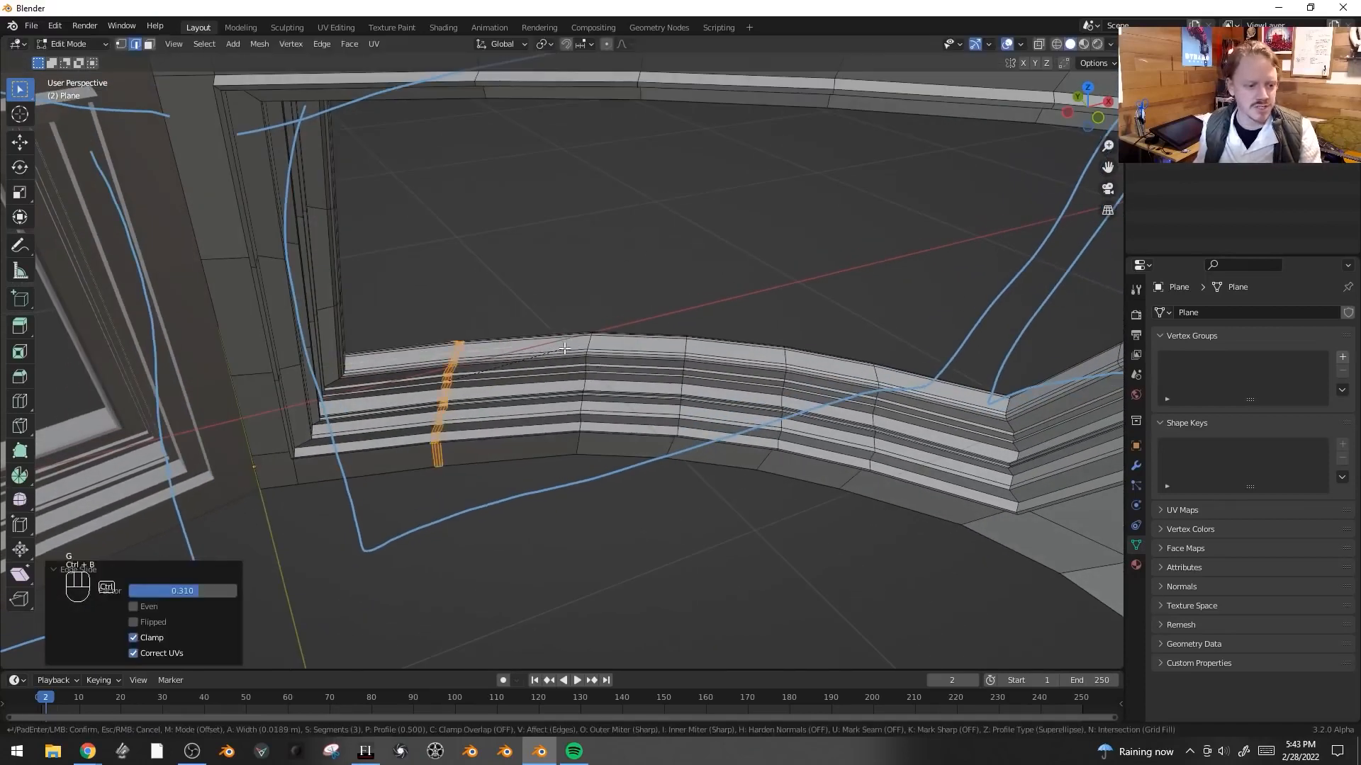
{"action": "key", "text": "ctrl+b"}
{"action": "left_click", "coordinate": [622, 336]}
{"action": "left_click", "coordinate": [588, 347], "text": "alt"}
{"action": "key", "text": "ctrl+b"}
{"action": "left_click", "coordinate": [750, 323]}
{"action": "key", "text": "Tab"}
{"action": "key", "text": "ctrl+z"}
{"action": "key", "text": "ctrl+z"}
{"action": "key", "text": "ctrl+z"}
{"action": "key", "text": "ctrl+z"}
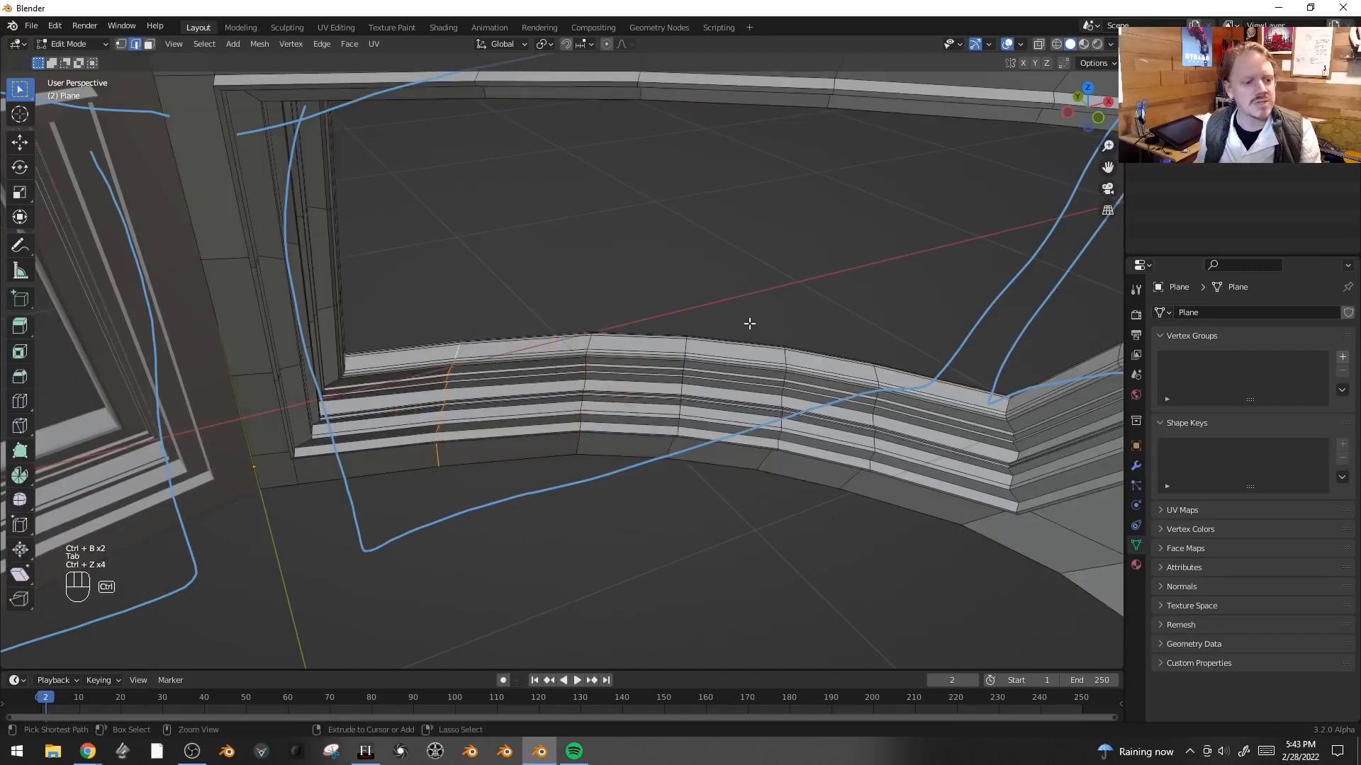
- Round the lower-left window corner edges with a bevel of about 0.39 m and 7 segments
{"action": "middle_click_drag", "start_coordinate": [747, 321], "coordinate": [692, 307]}
{"action": "key", "text": "2"}
{"action": "middle_click_drag", "start_coordinate": [377, 430], "coordinate": [534, 383]}
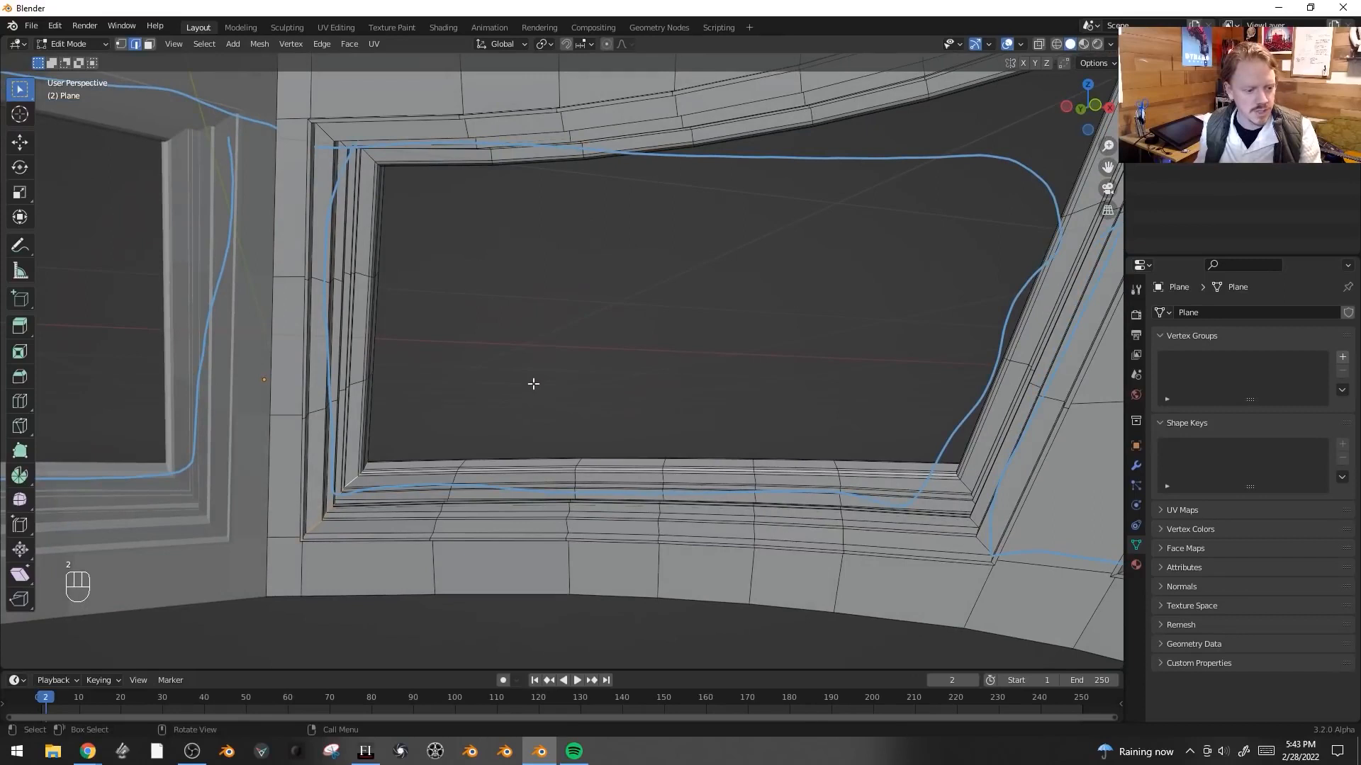
{"action": "key", "text": "ctrl+b"}
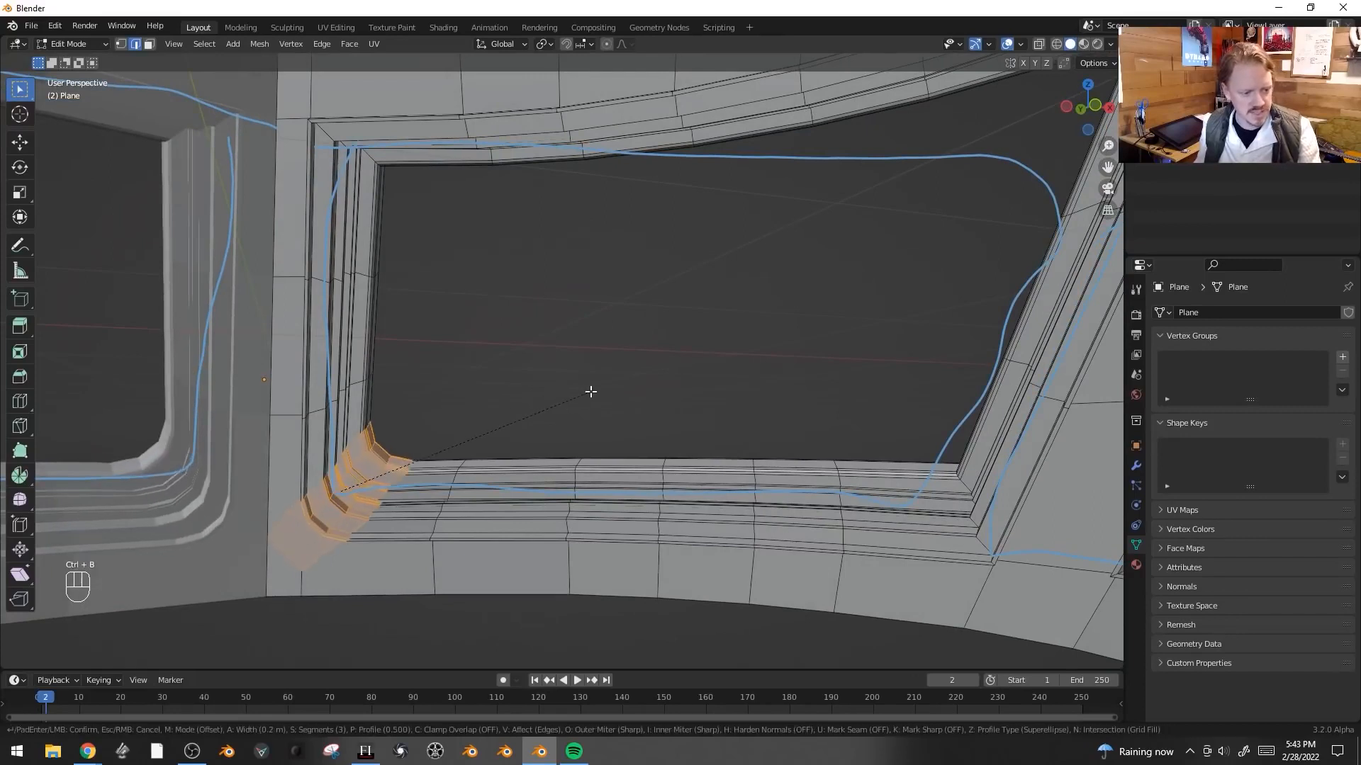
{"action": "scroll", "coordinate": [623, 384], "scroll_direction": "up", "scroll_amount": 1}
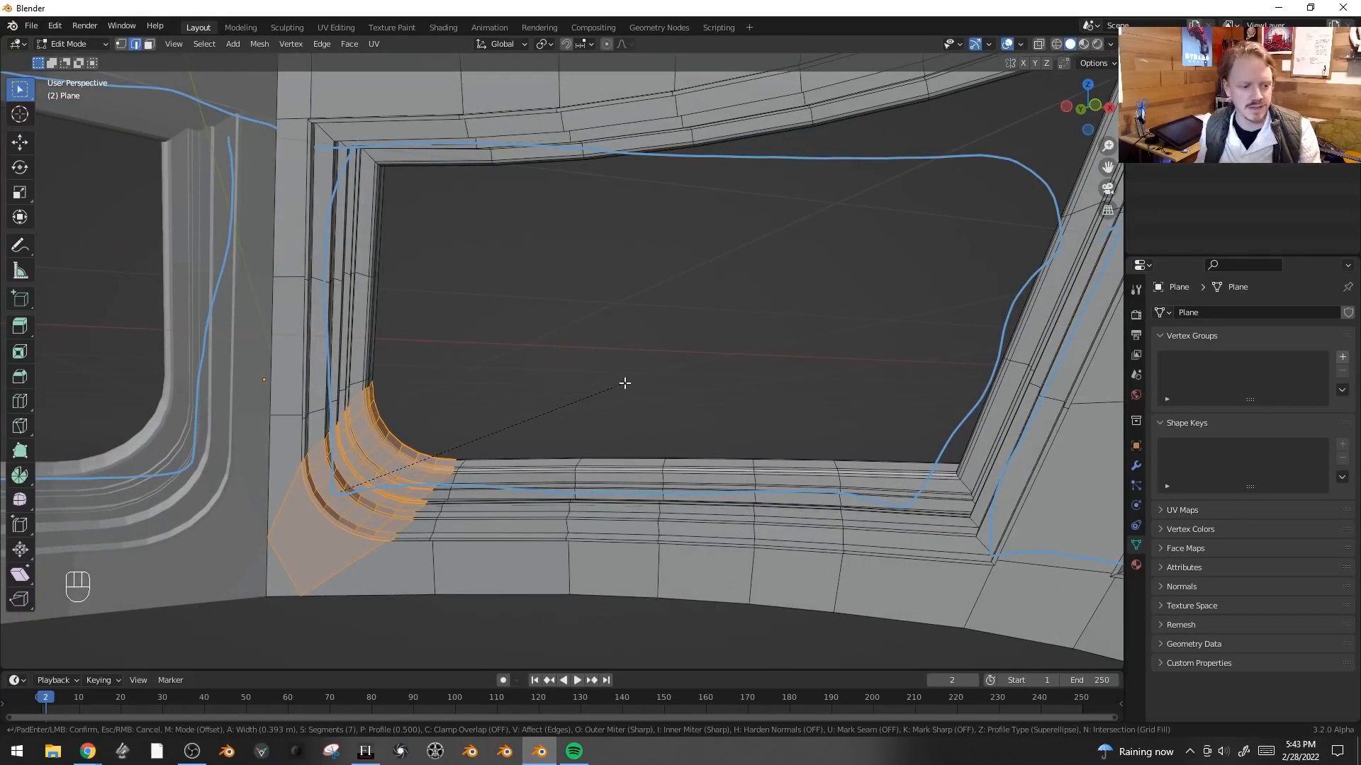
{"action": "left_click", "coordinate": [625, 384]}
- Preview the rounded corner in Object Mode and return to Edit Mode
{"action": "key", "text": "Tab"}
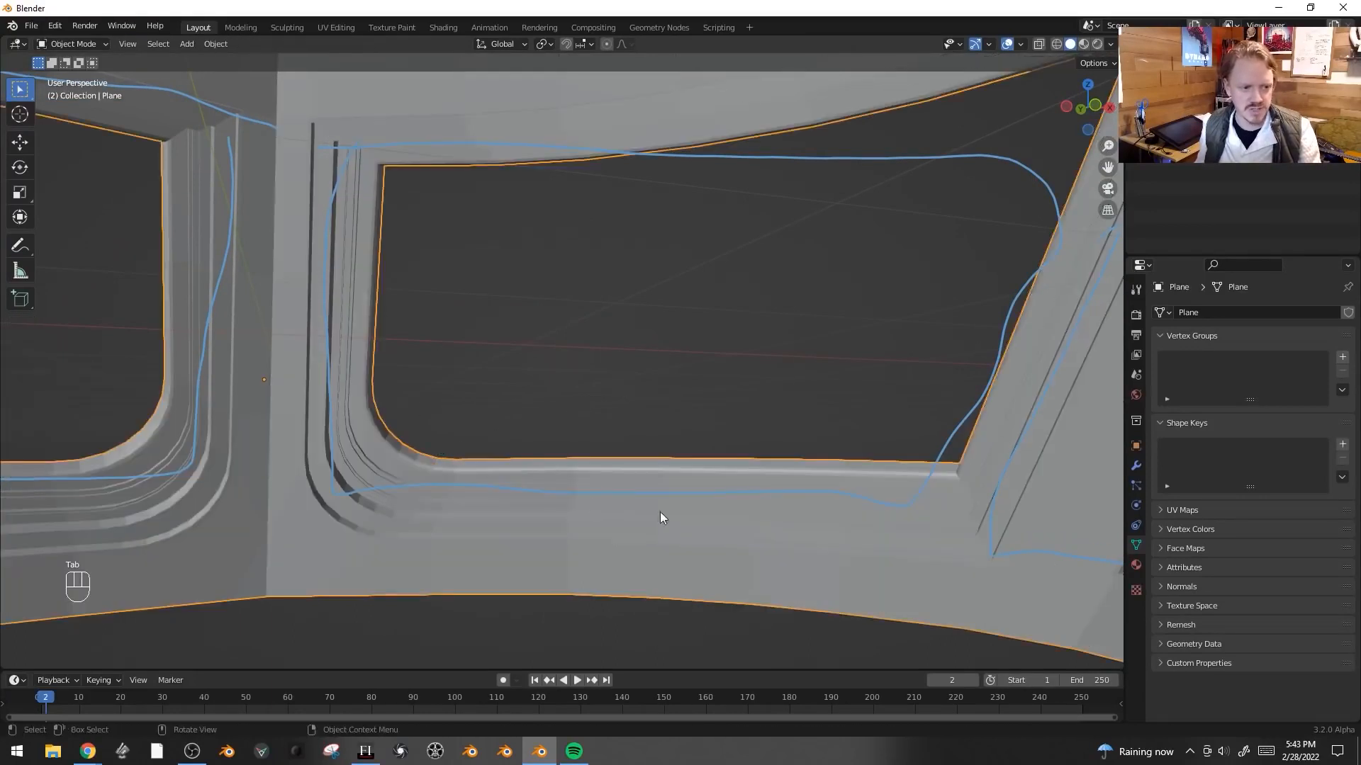
{"action": "middle_click_drag", "start_coordinate": [671, 468], "coordinate": [619, 406]}
{"action": "key", "text": "Tab"}
- Round the upper-left window corner edges with a 0.422 m, 7-segment bevel
{"action": "left_click", "coordinate": [376, 229], "text": "alt"}
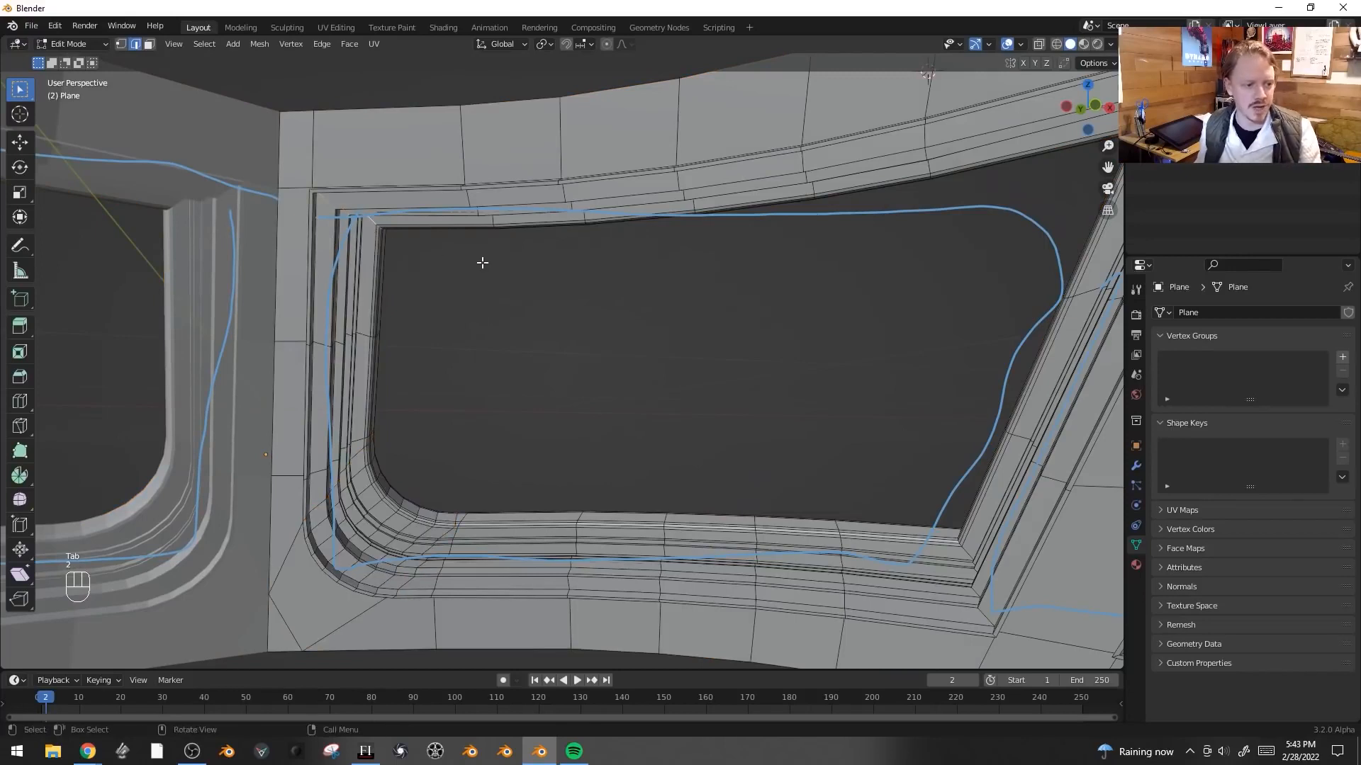
{"action": "key", "text": "ctrl+b"}
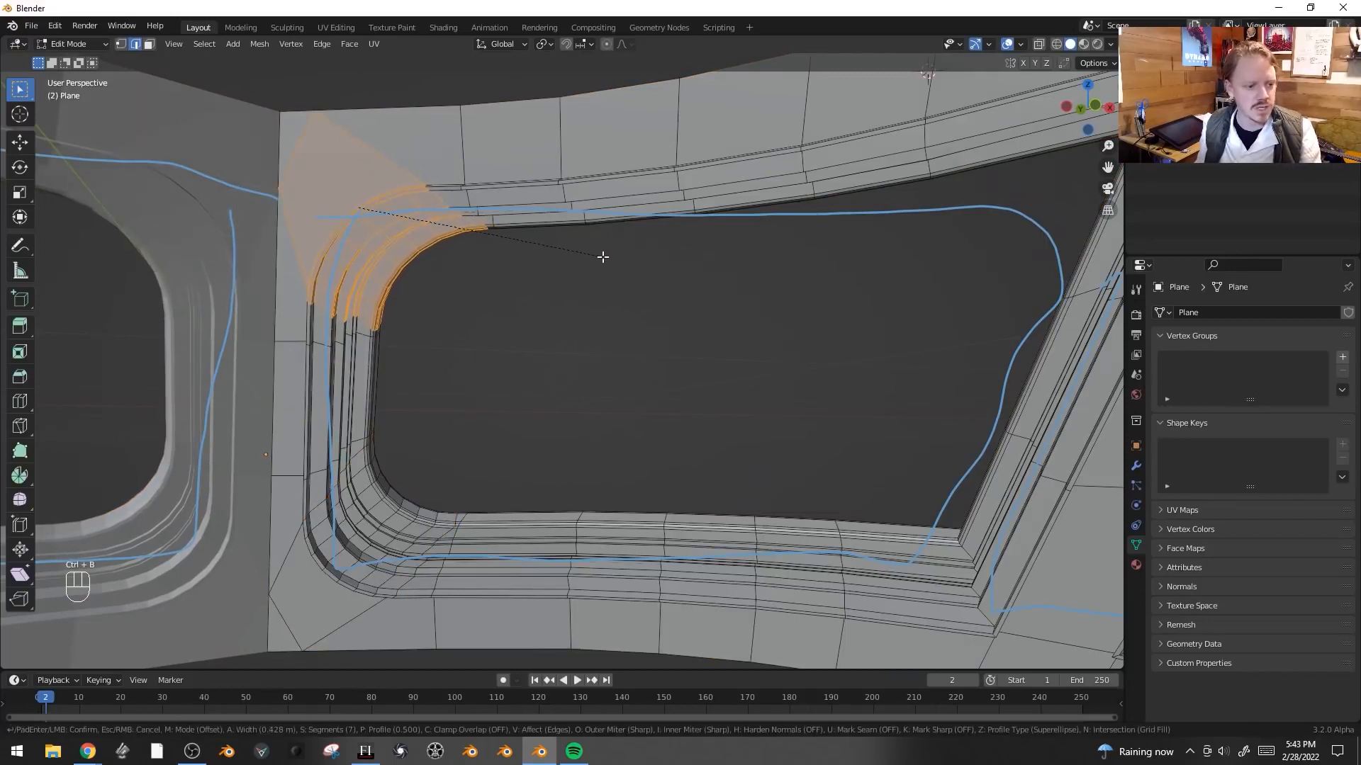
{"action": "left_click", "coordinate": [601, 257]}
- Round the upper-right window corner edges with a bevel of about 0.4 m and 7 segments
{"action": "middle_click_drag", "start_coordinate": [777, 295], "coordinate": [647, 305]}
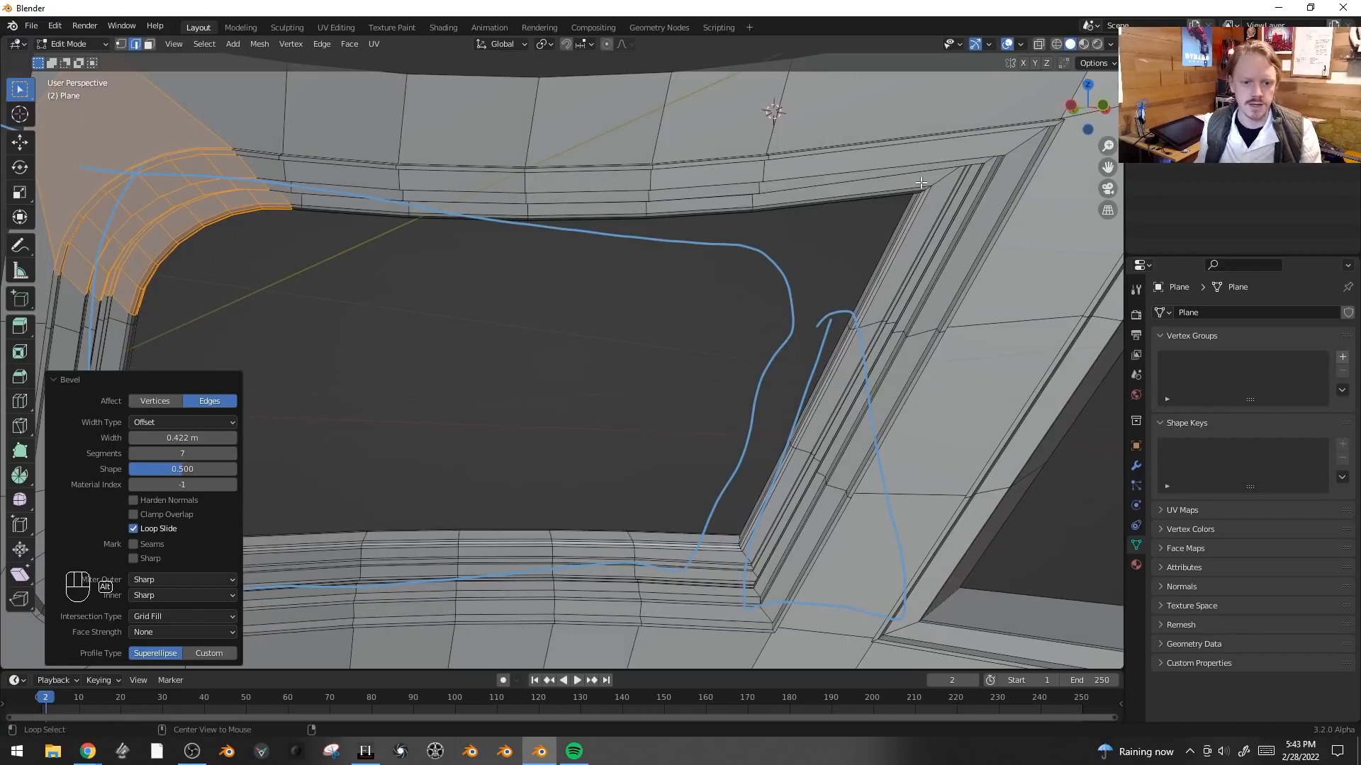
{"action": "left_click", "coordinate": [943, 182], "text": "alt"}
{"action": "key", "text": "ctrl+b"}
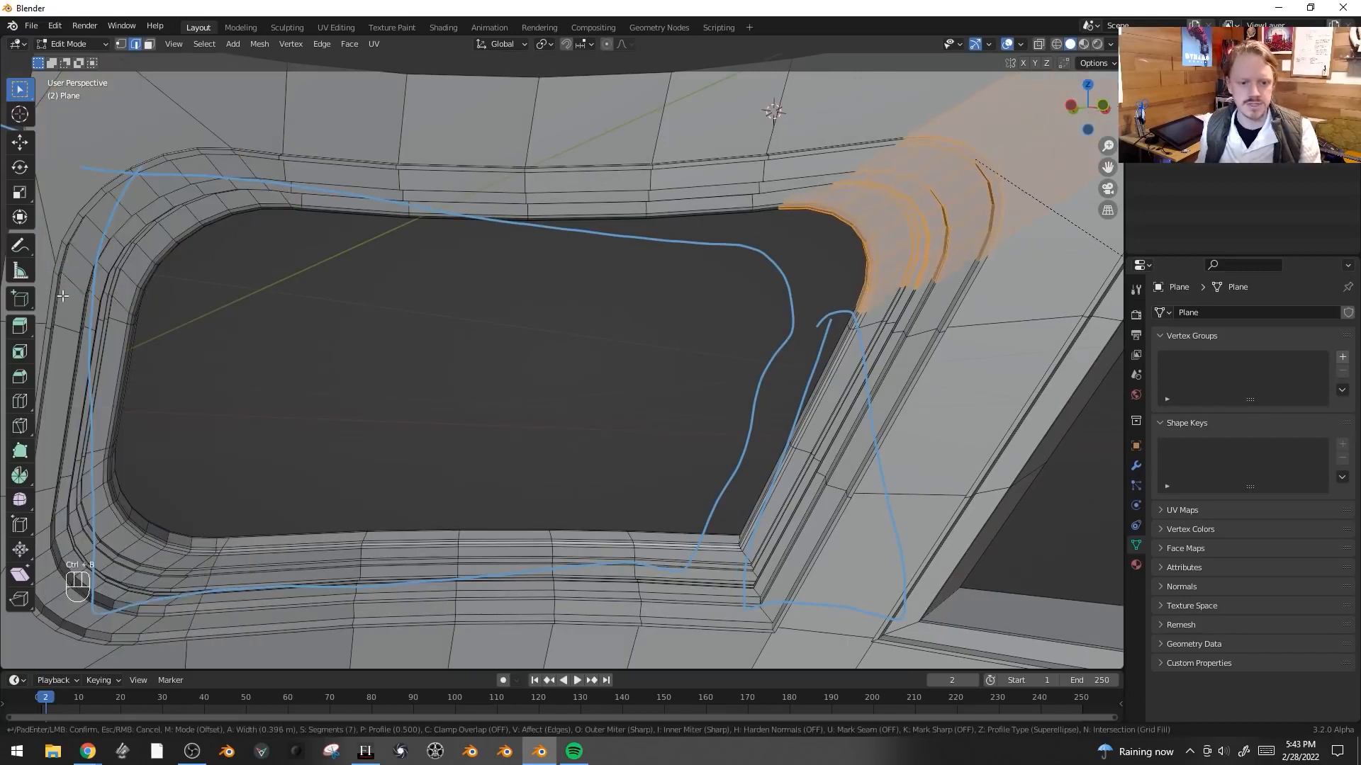
{"action": "left_click", "coordinate": [65, 391]}
- Round the lower-right window corner edges with a 0.395 m, 7-segment bevel, checking it in X-ray
{"action": "middle_click_drag", "start_coordinate": [659, 505], "coordinate": [645, 360], "text": "shift"}
{"action": "left_click", "coordinate": [629, 509], "text": "alt"}
{"action": "key", "text": "g"}
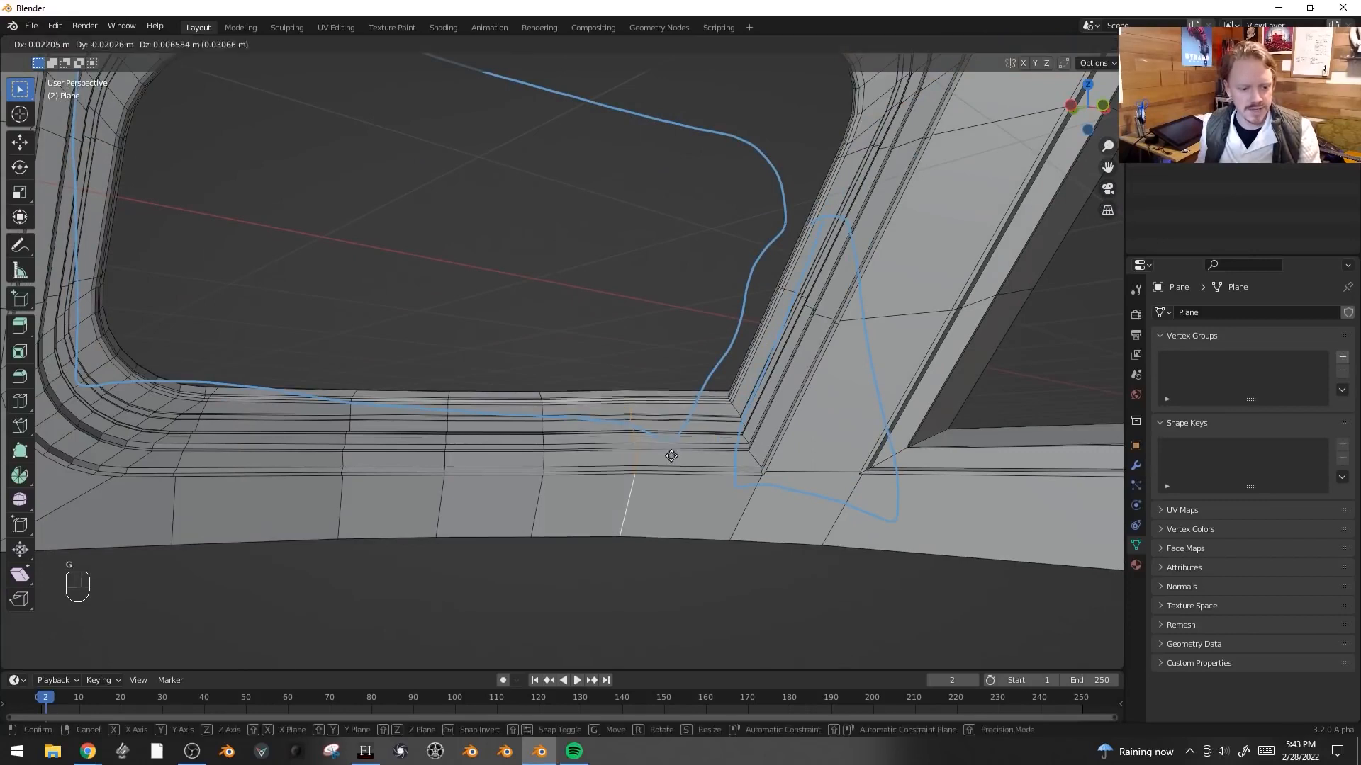
{"action": "left_click", "coordinate": [734, 425]}
{"action": "key", "text": "ctrl+b"}
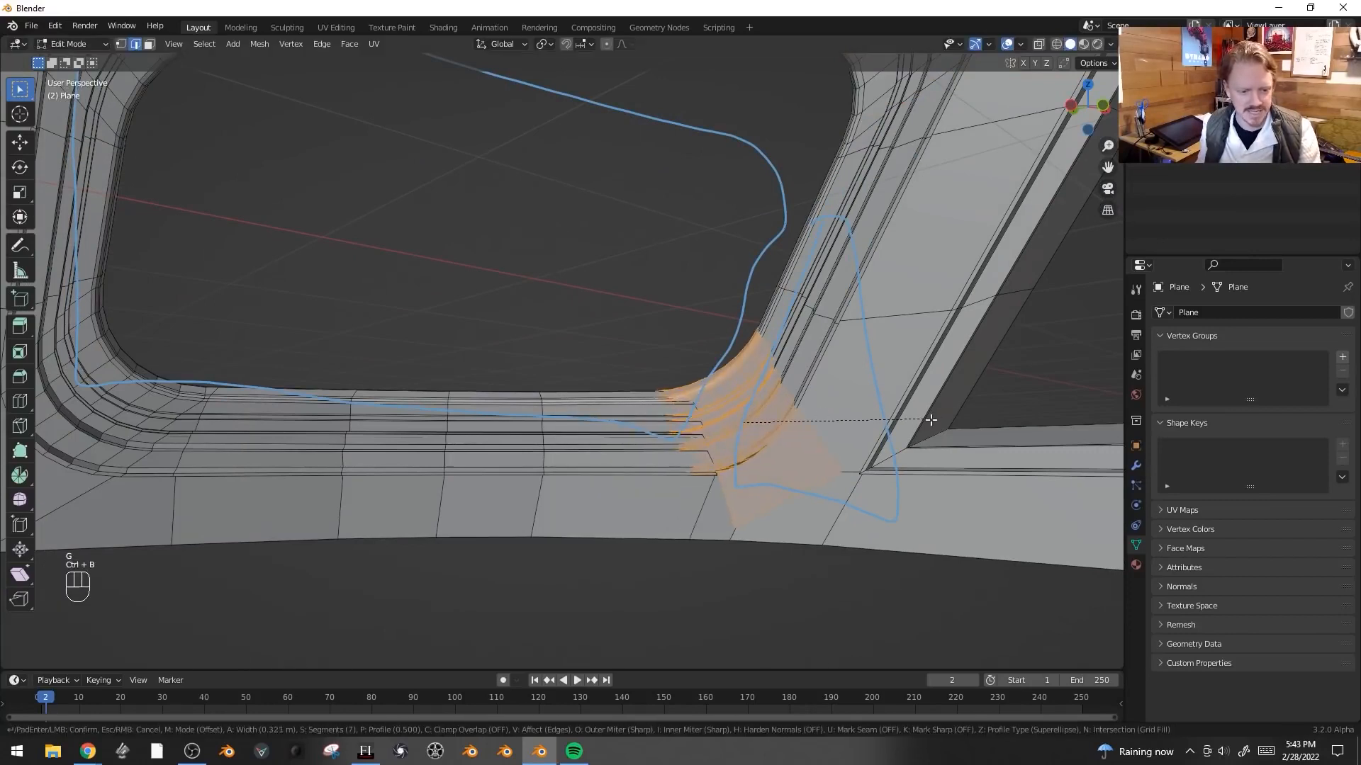
{"action": "left_click", "coordinate": [950, 421]}
{"action": "key", "text": "alt+z"}
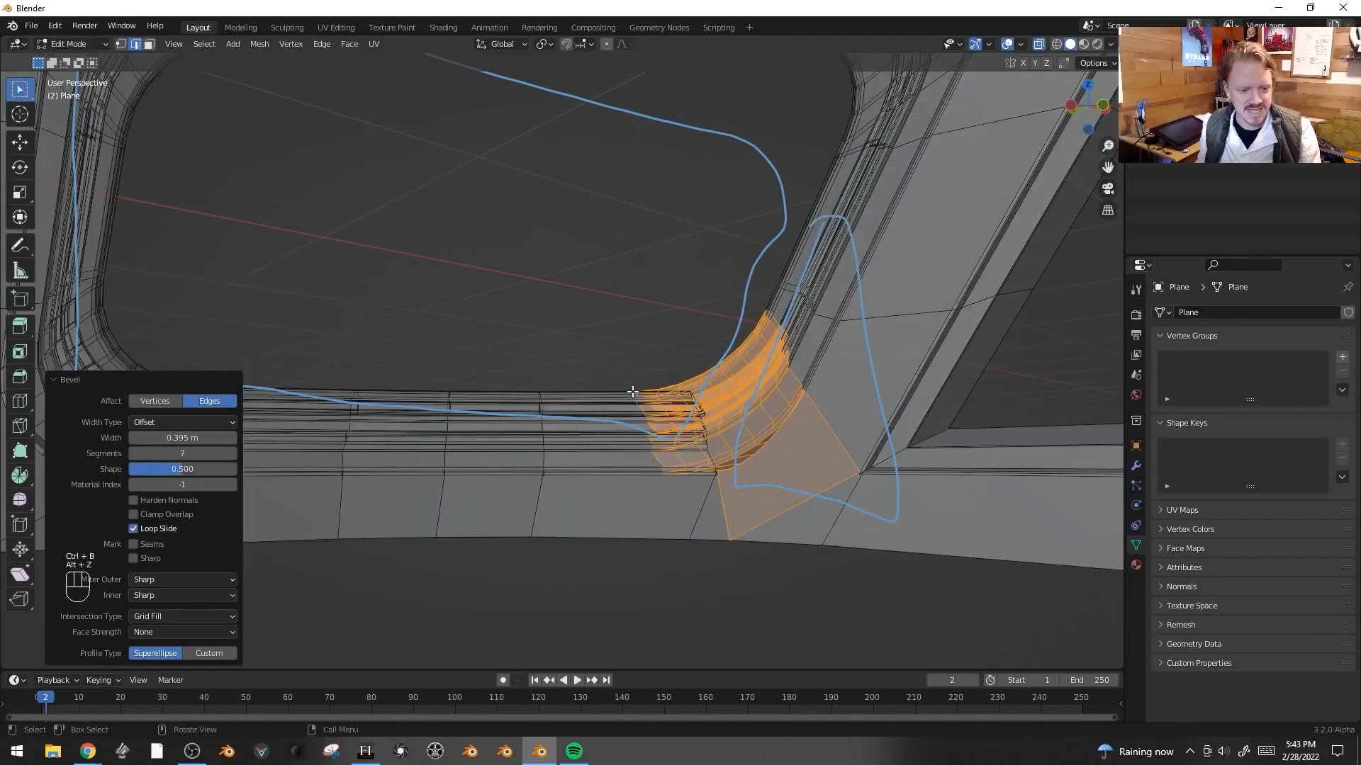
{"action": "scroll", "coordinate": [737, 429], "scroll_direction": "up", "scroll_amount": 3}
{"action": "key", "text": "alt+z"}
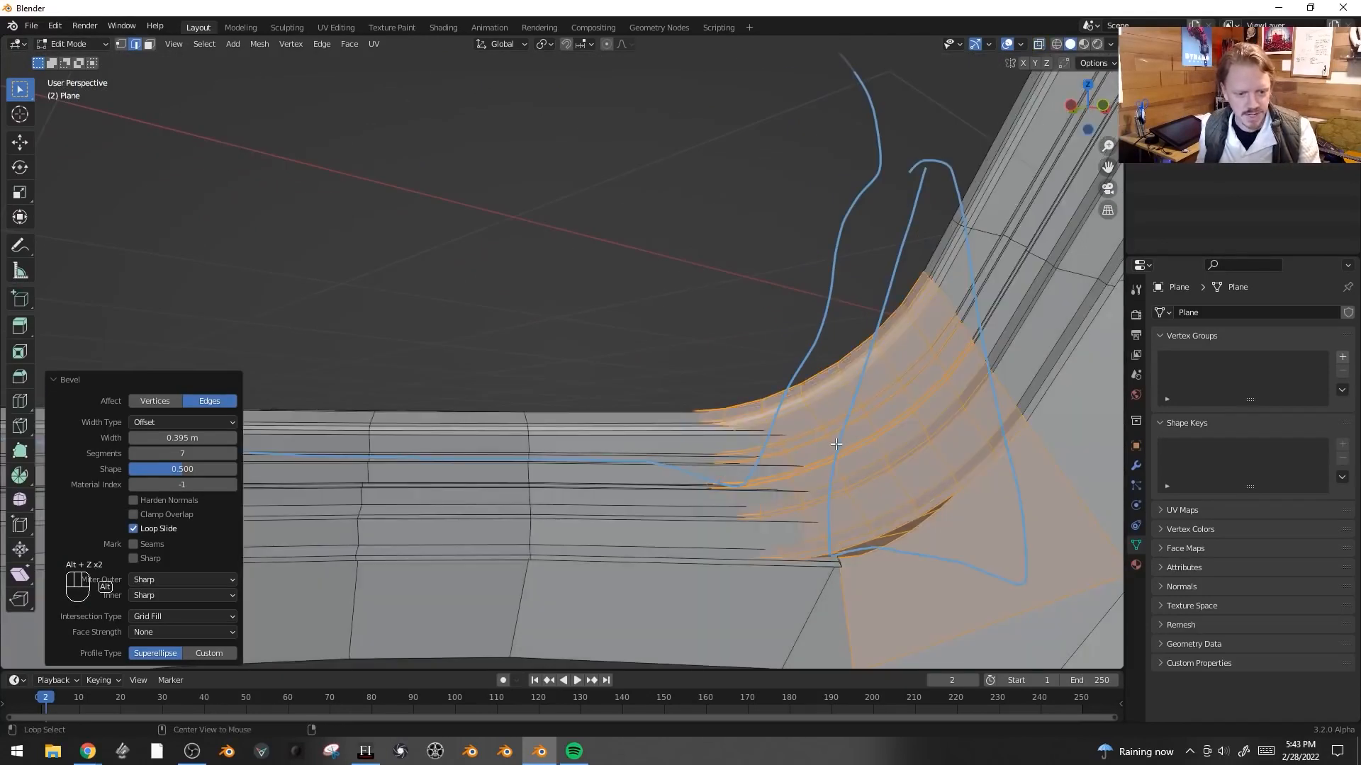
- Undo the lower-right corner bevel and re-bevel that corner at 0.5 m width with 7 segments
{"action": "key", "text": "ctrl+z"}
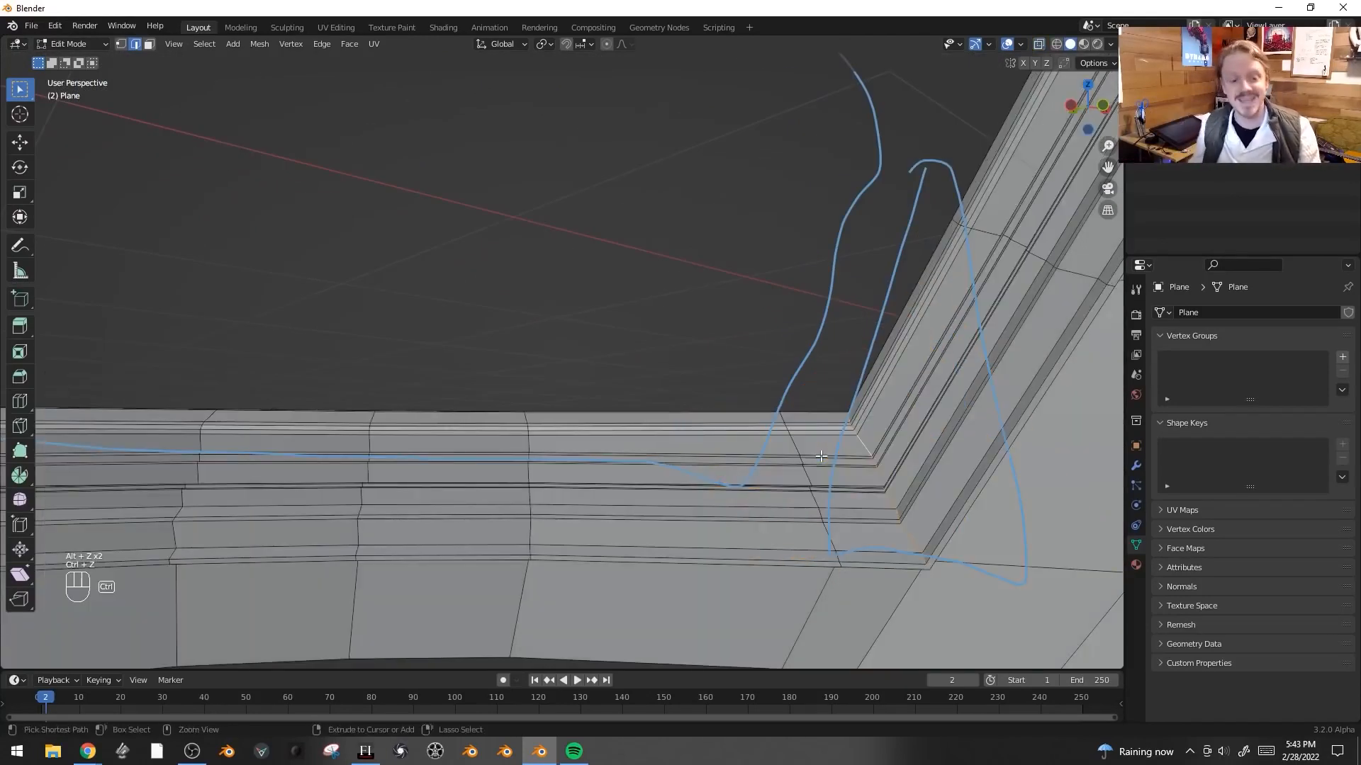
{"action": "middle_click_drag", "start_coordinate": [797, 447], "coordinate": [804, 453]}
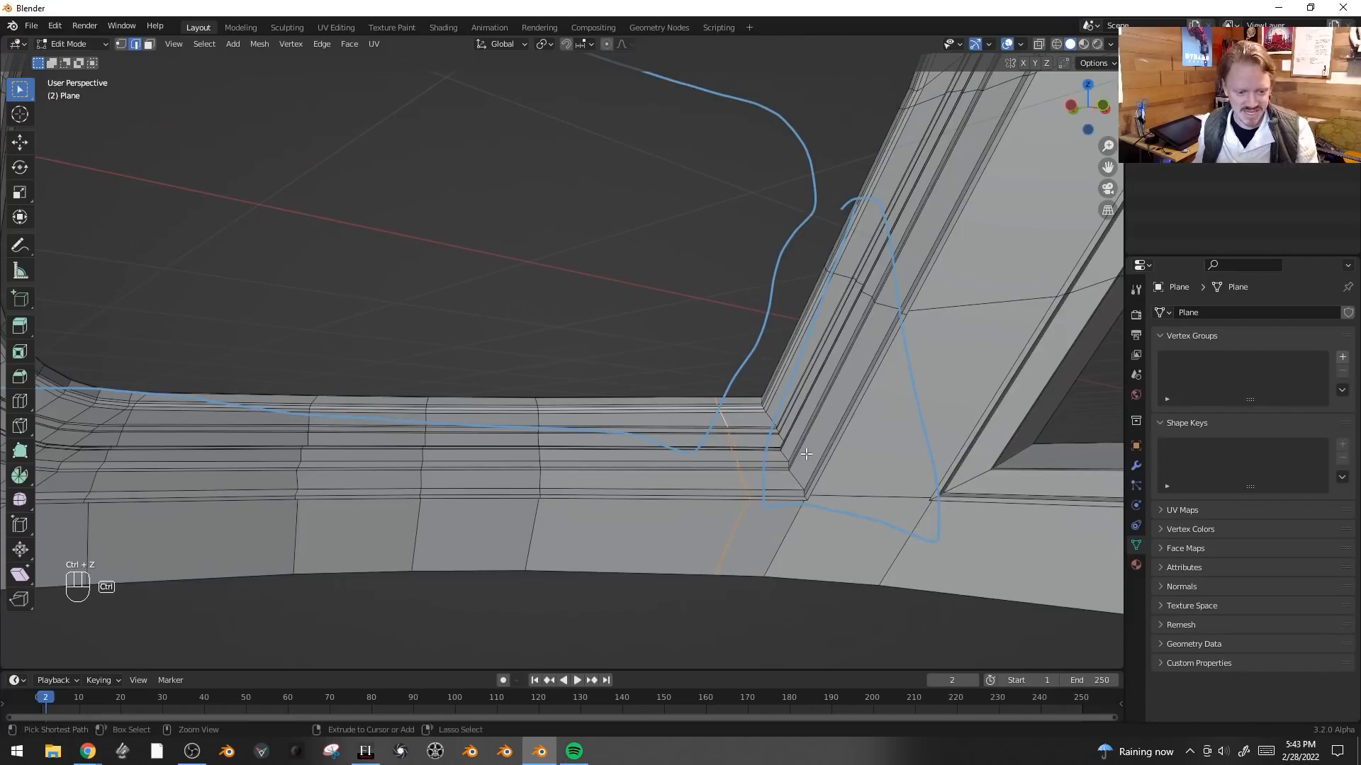
{"action": "key", "text": "ctrl+x"}
{"action": "key", "text": "ctrl+b"}
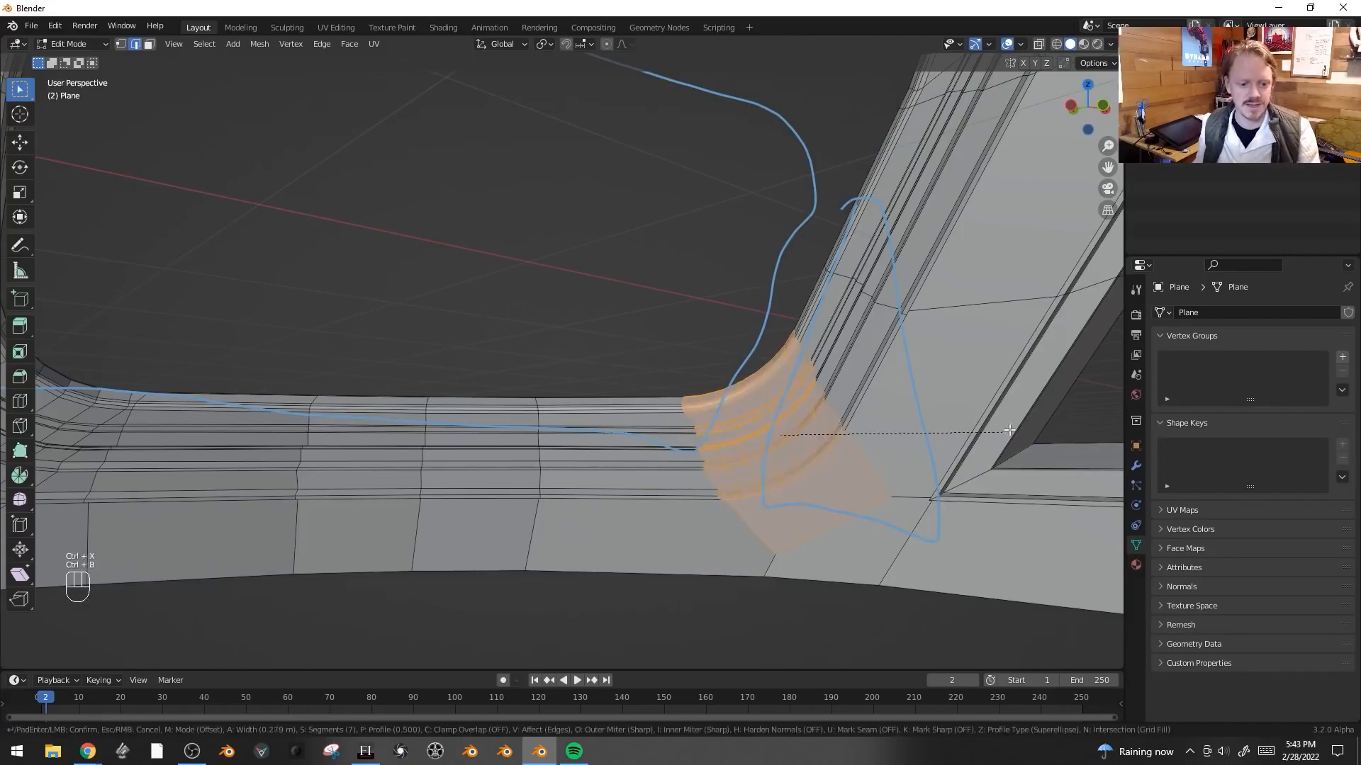
{"action": "left_click", "coordinate": [1060, 419]}
{"action": "scroll", "coordinate": [884, 392], "scroll_direction": "down", "scroll_amount": 2}
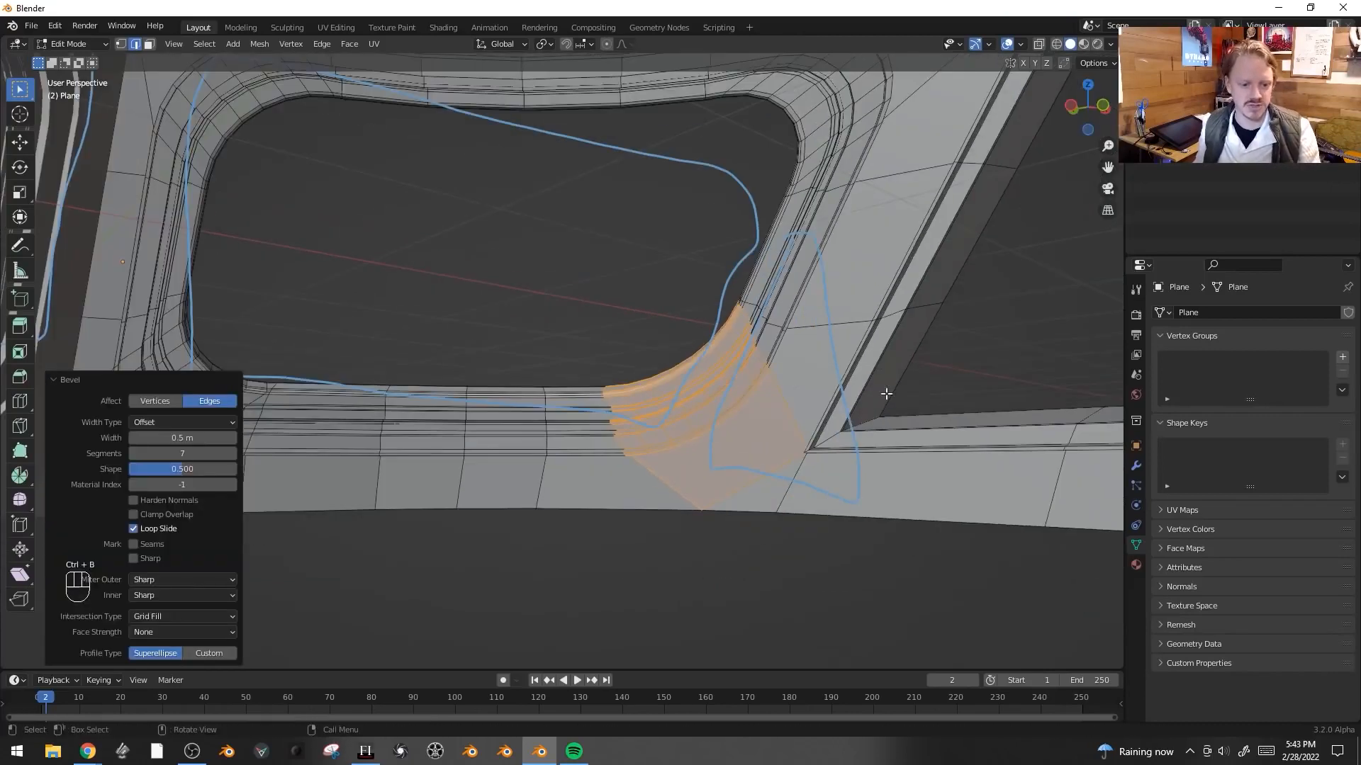
- Dissolve the selected corner bevel geometry into a single face
{"action": "middle_click_drag", "start_coordinate": [884, 392], "coordinate": [992, 404], "text": "shift"}
{"action": "scroll", "coordinate": [858, 398], "scroll_direction": "down", "scroll_amount": 4}
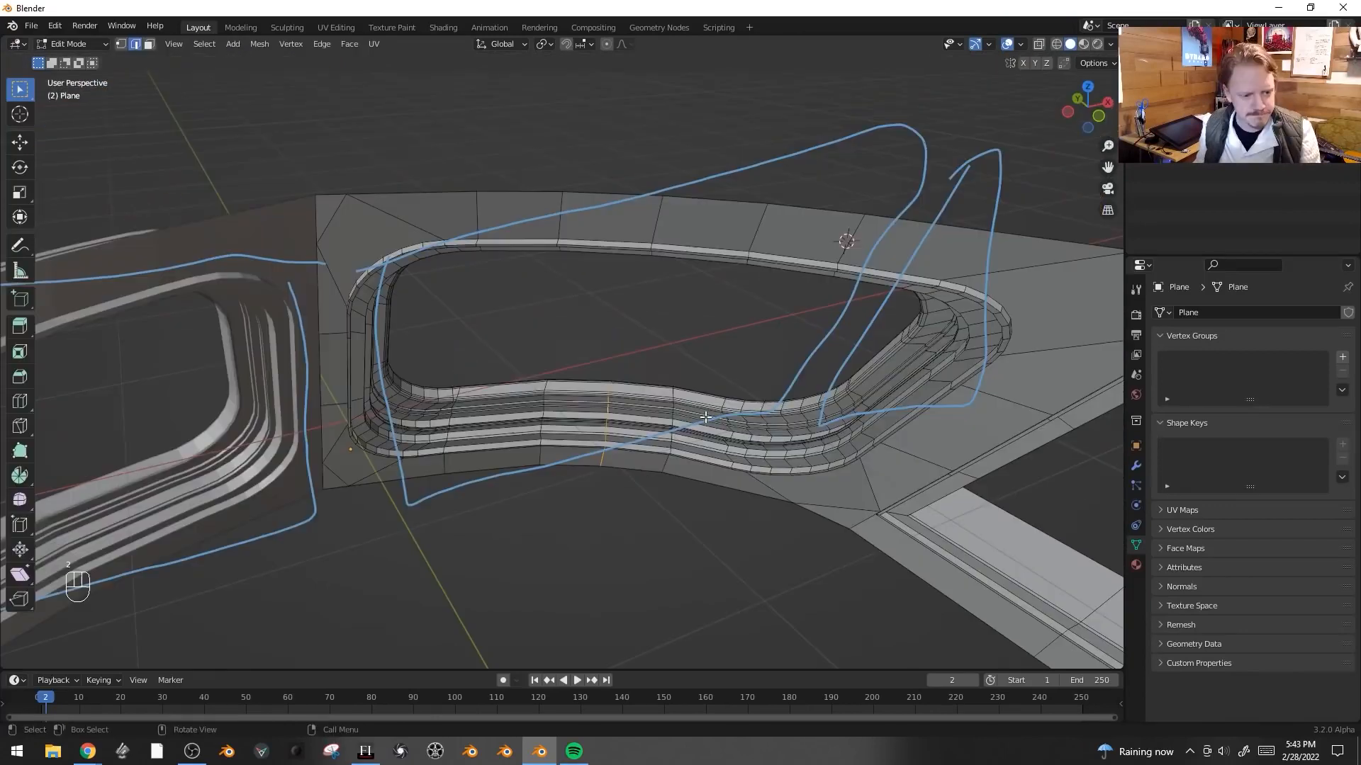
{"action": "key", "text": "ctrl+x"}
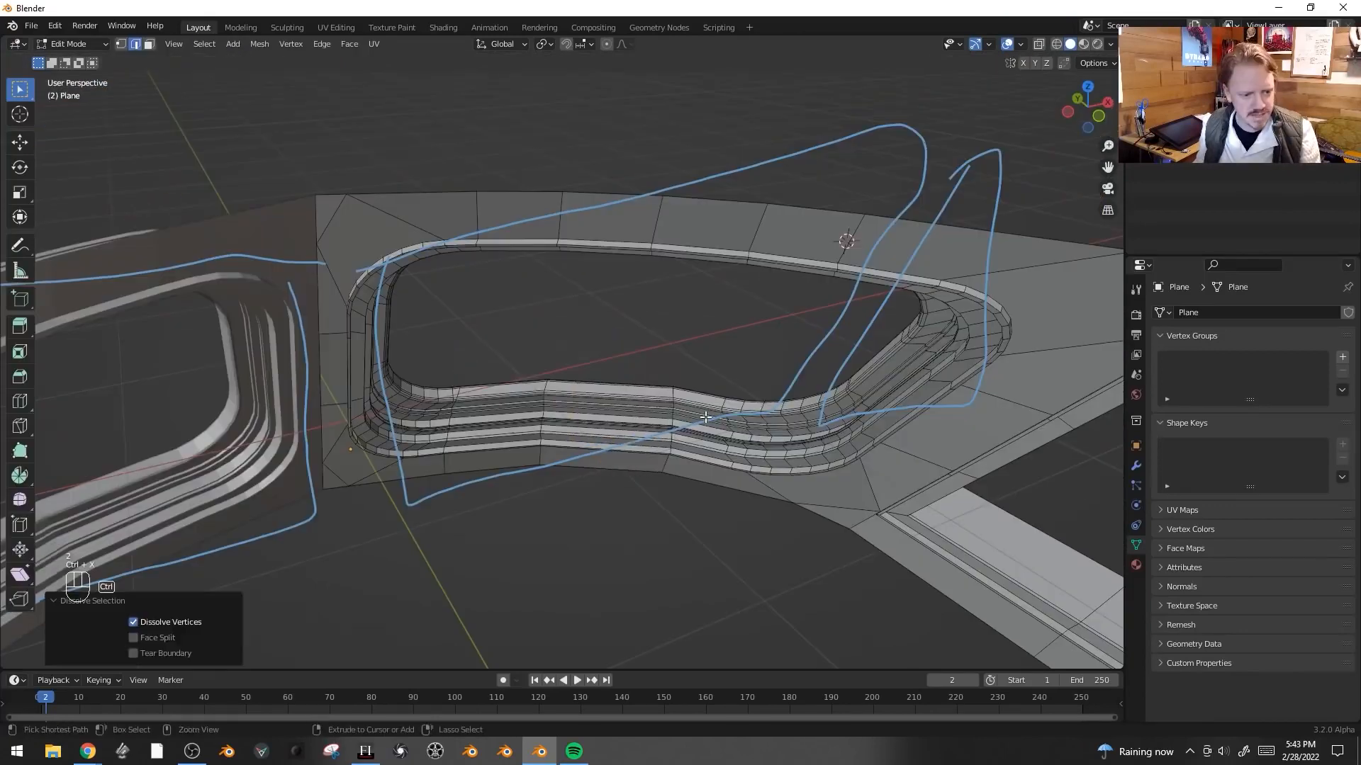
- Bevel an edge crossing the lower frame below the window, about 0.3 m wide with 7 segments
{"action": "left_click", "coordinate": [547, 384], "text": "alt"}
{"action": "scroll", "coordinate": [548, 385], "scroll_direction": "up", "scroll_amount": 3}
{"action": "key", "text": "ctrl+b"}
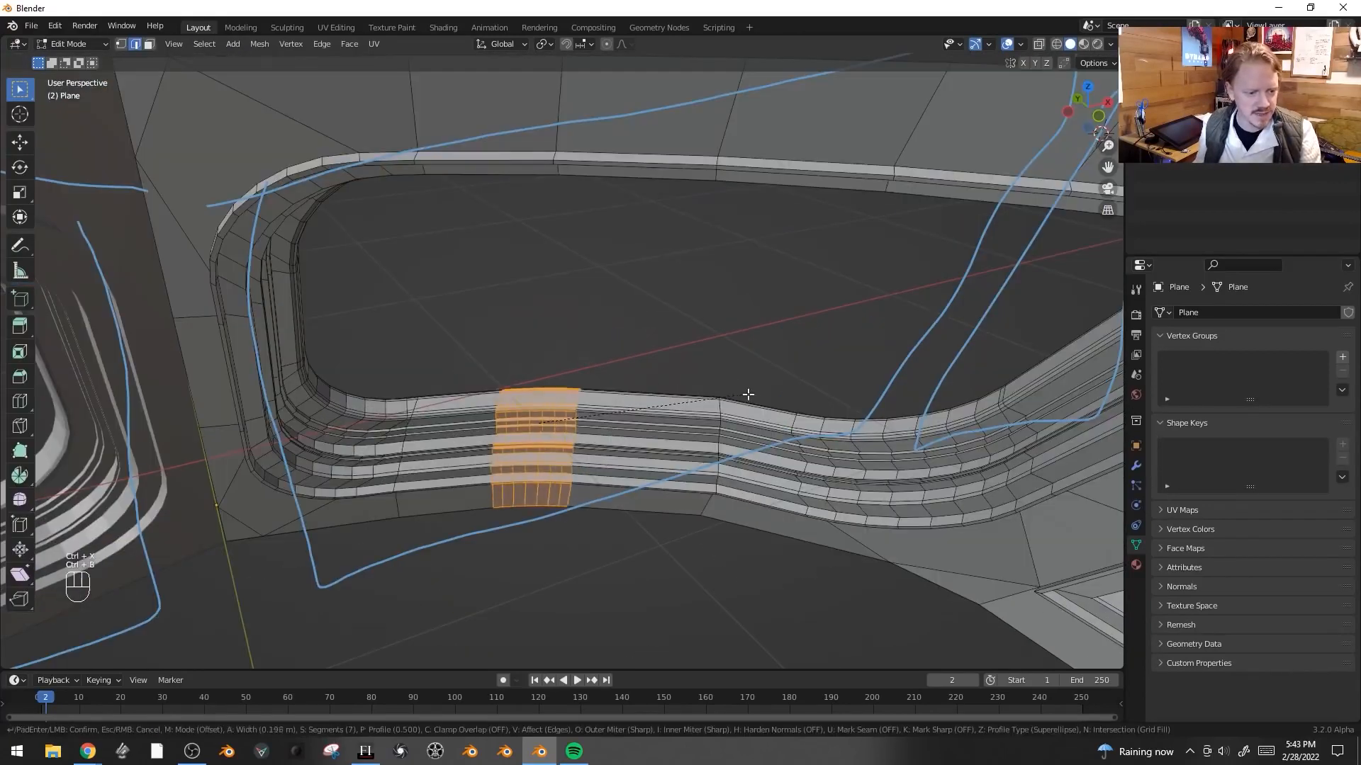
{"action": "left_click", "coordinate": [777, 395]}
- Bevel a second edge crossing the lower frame at 0.288 m with 7 segments
{"action": "left_click", "coordinate": [718, 402], "text": "alt"}
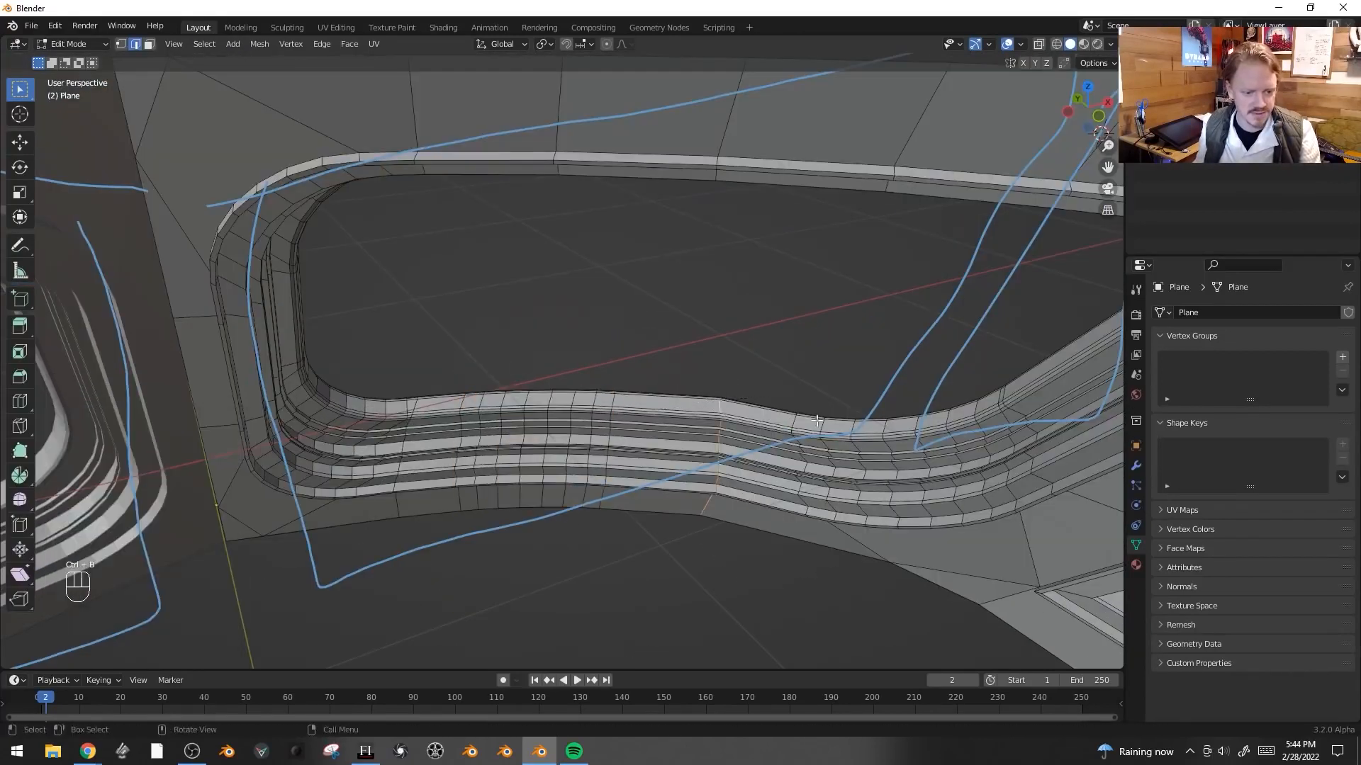
{"action": "key", "text": "ctrl+b"}
{"action": "left_click", "coordinate": [809, 409]}
{"action": "middle_click_drag", "start_coordinate": [810, 409], "coordinate": [662, 124]}
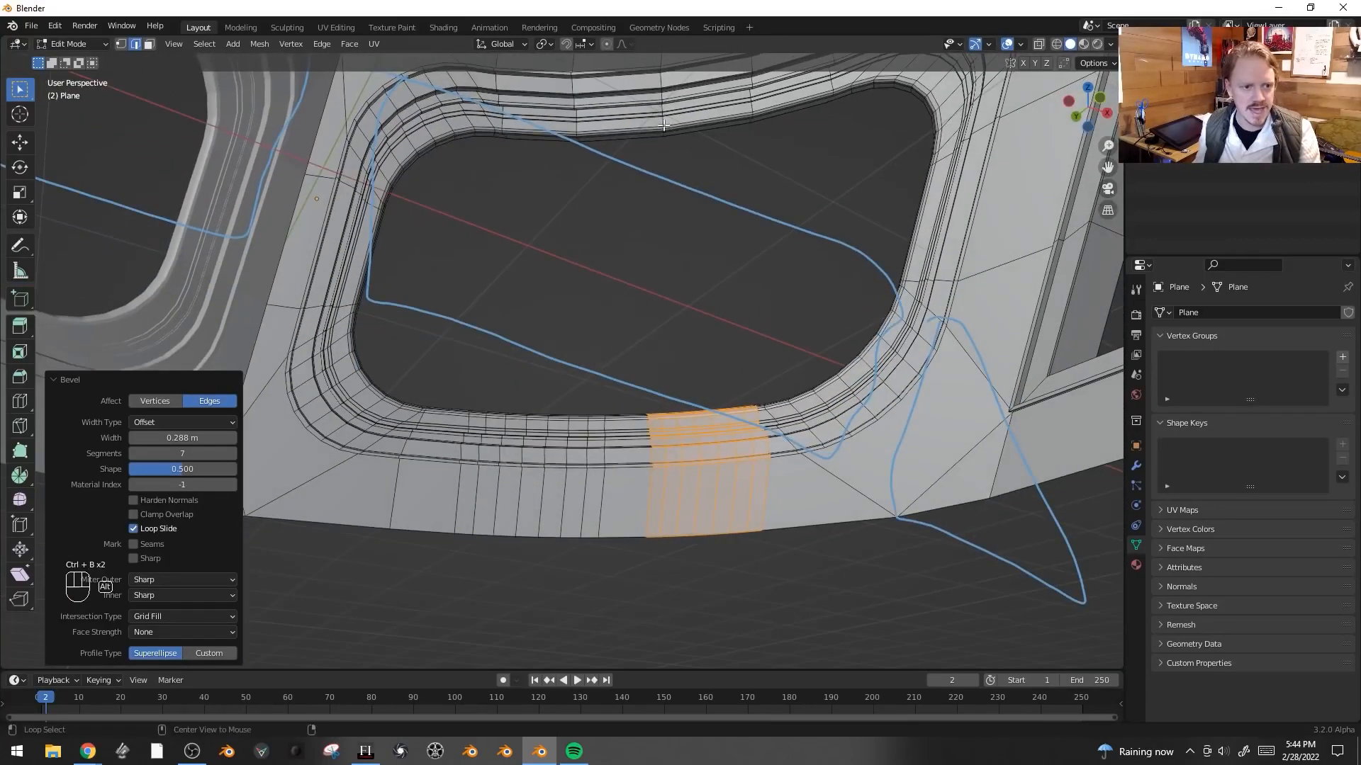
- Bevel an edge on the upper frame above the window, undoing the follow-up dissolve
{"action": "scroll", "coordinate": [667, 123], "scroll_direction": "down", "scroll_amount": 2}
{"action": "left_click", "coordinate": [565, 166], "text": "alt"}
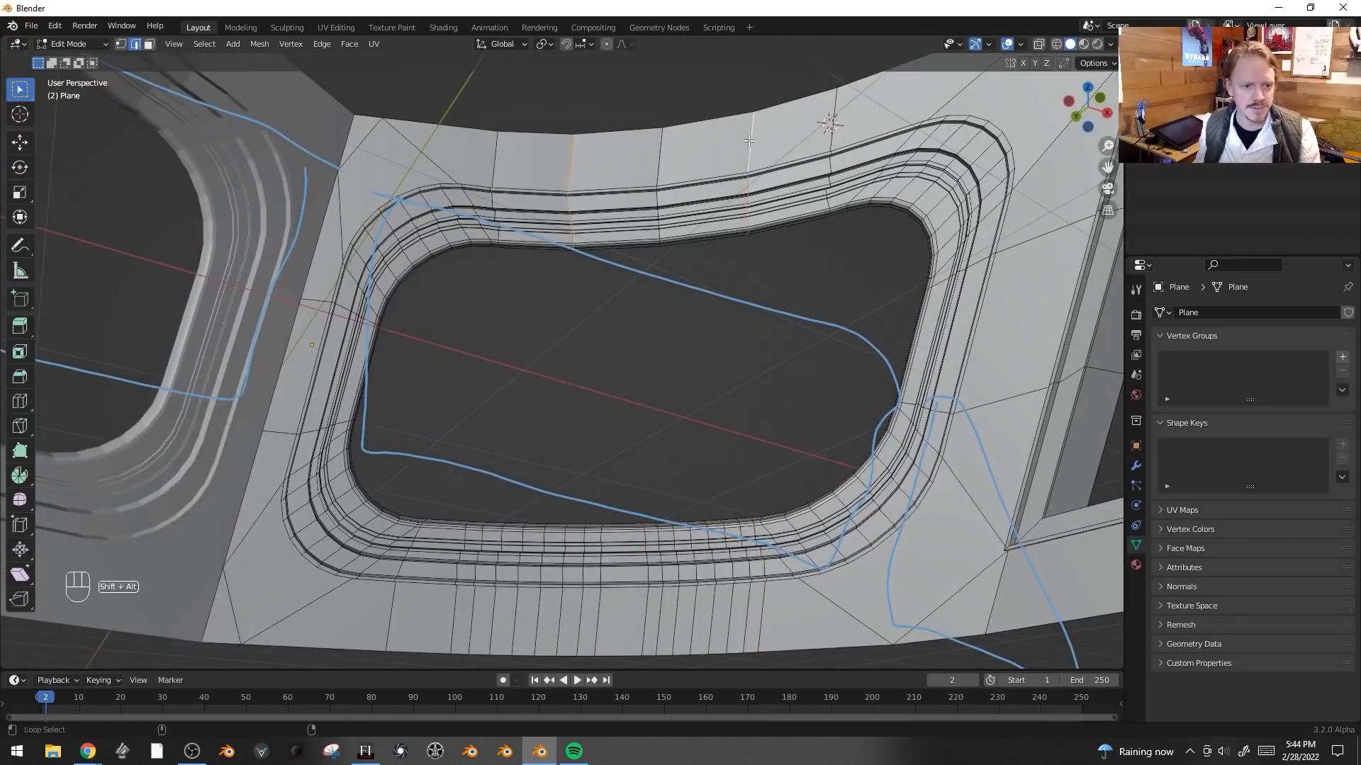
{"action": "key", "text": "ctrl+z"}
{"action": "key", "text": "ctrl+b"}
{"action": "left_click", "coordinate": [898, 141]}
{"action": "left_click", "coordinate": [830, 122], "text": "alt"}
{"action": "key", "text": "ctrl+x"}
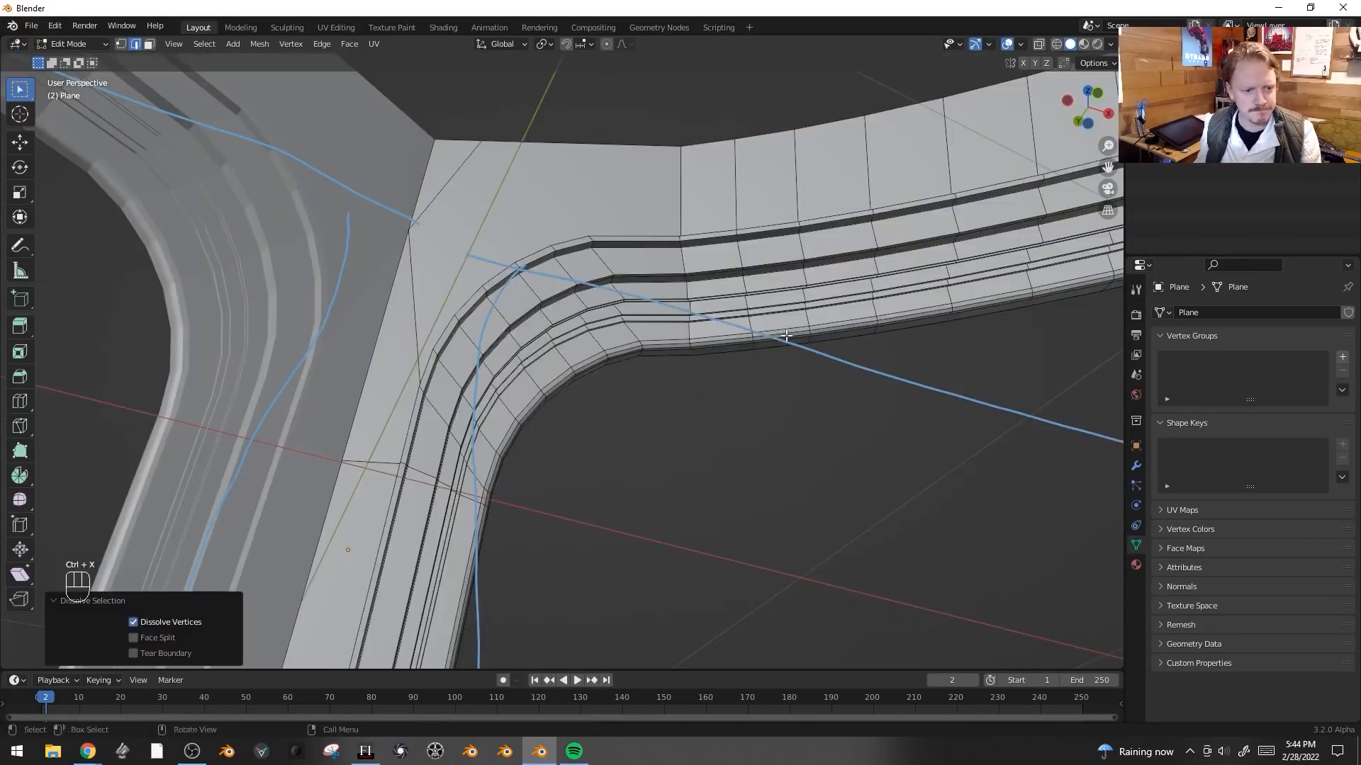
{"action": "key", "text": "ctrl+z"}
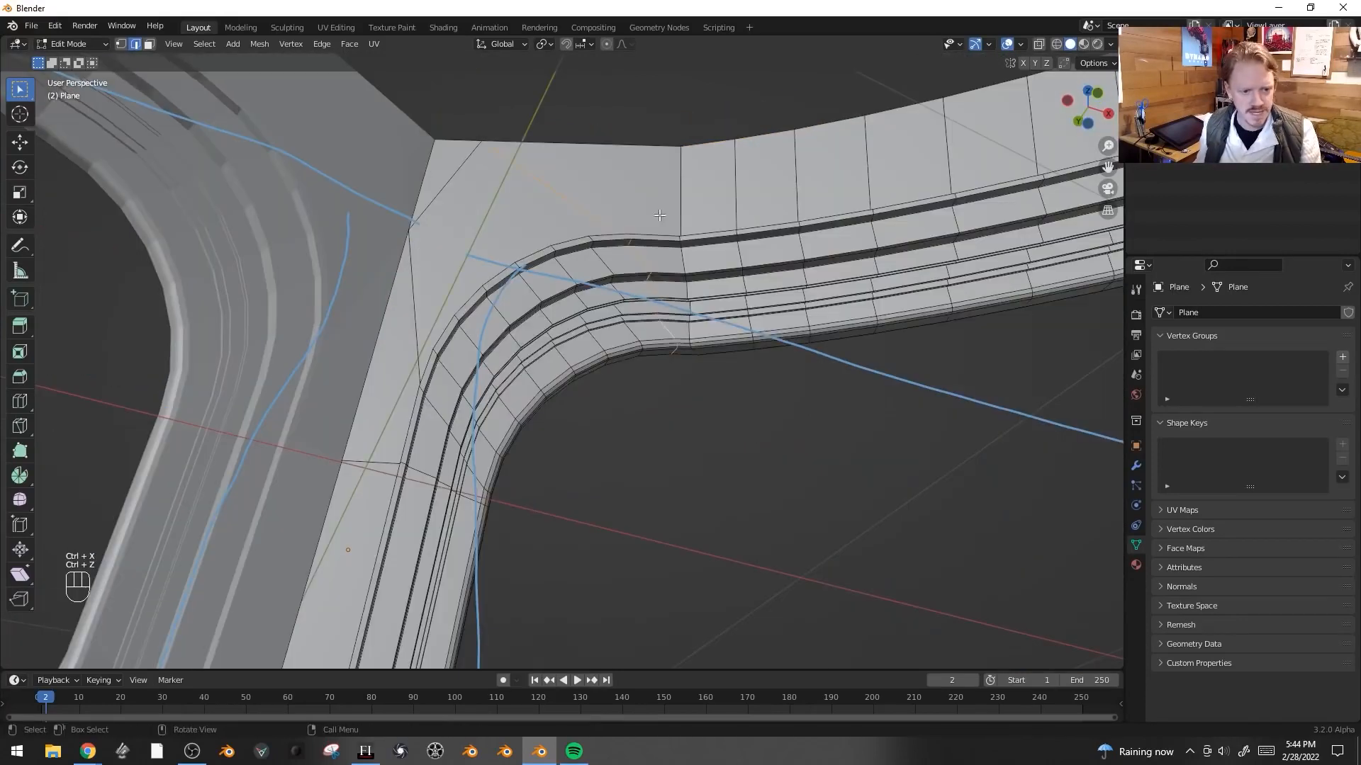
- Dissolve edges near the upper-left corner and slide an upper-frame edge by a factor of 0.231
{"action": "key", "text": "ctrl+x"}
{"action": "left_click", "coordinate": [645, 325], "text": "alt"}
{"action": "left_click", "coordinate": [631, 336], "text": "alt"}
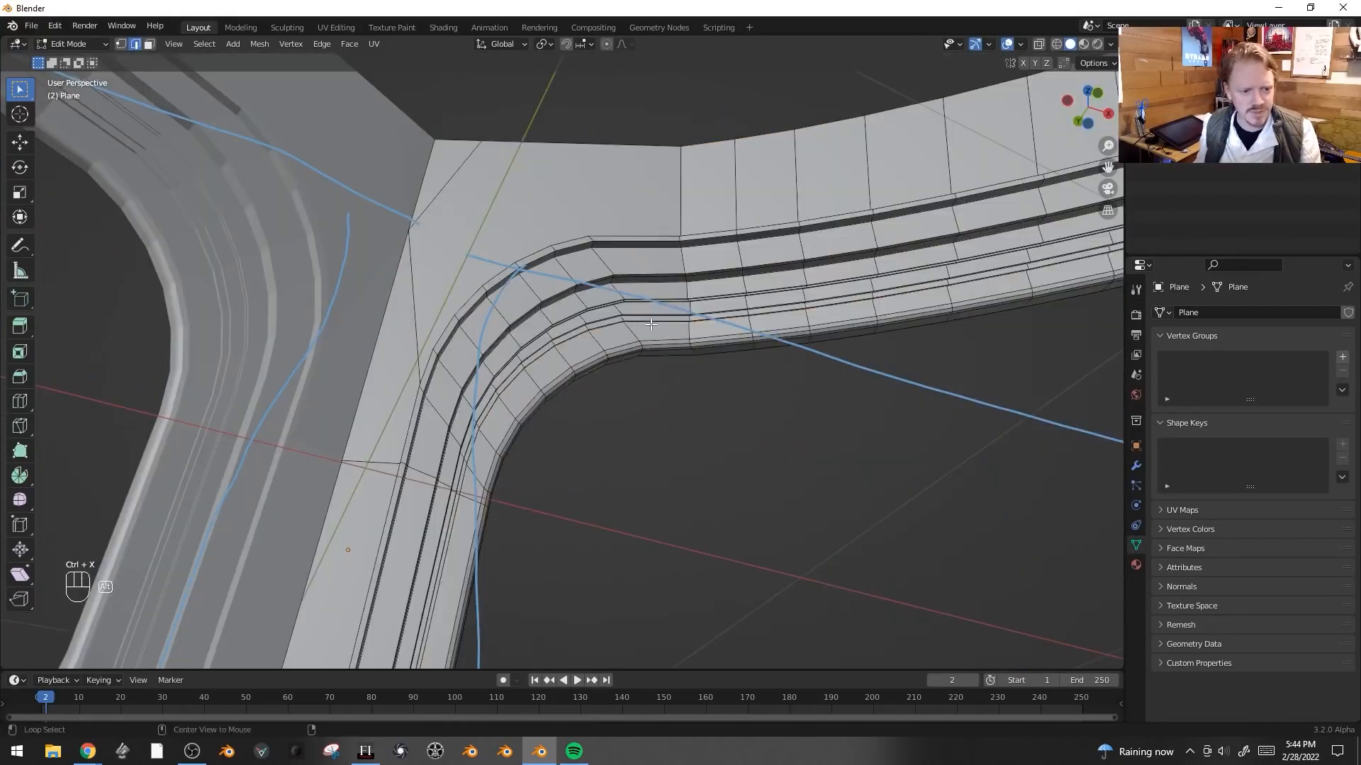
{"action": "key", "text": "ctrl+x"}
{"action": "left_click", "coordinate": [709, 319], "text": "alt"}
{"action": "left_click", "coordinate": [677, 268], "text": "alt"}
{"action": "left_click", "coordinate": [684, 259], "text": "alt"}
{"action": "key", "text": "g"}
{"action": "key", "text": "g"}
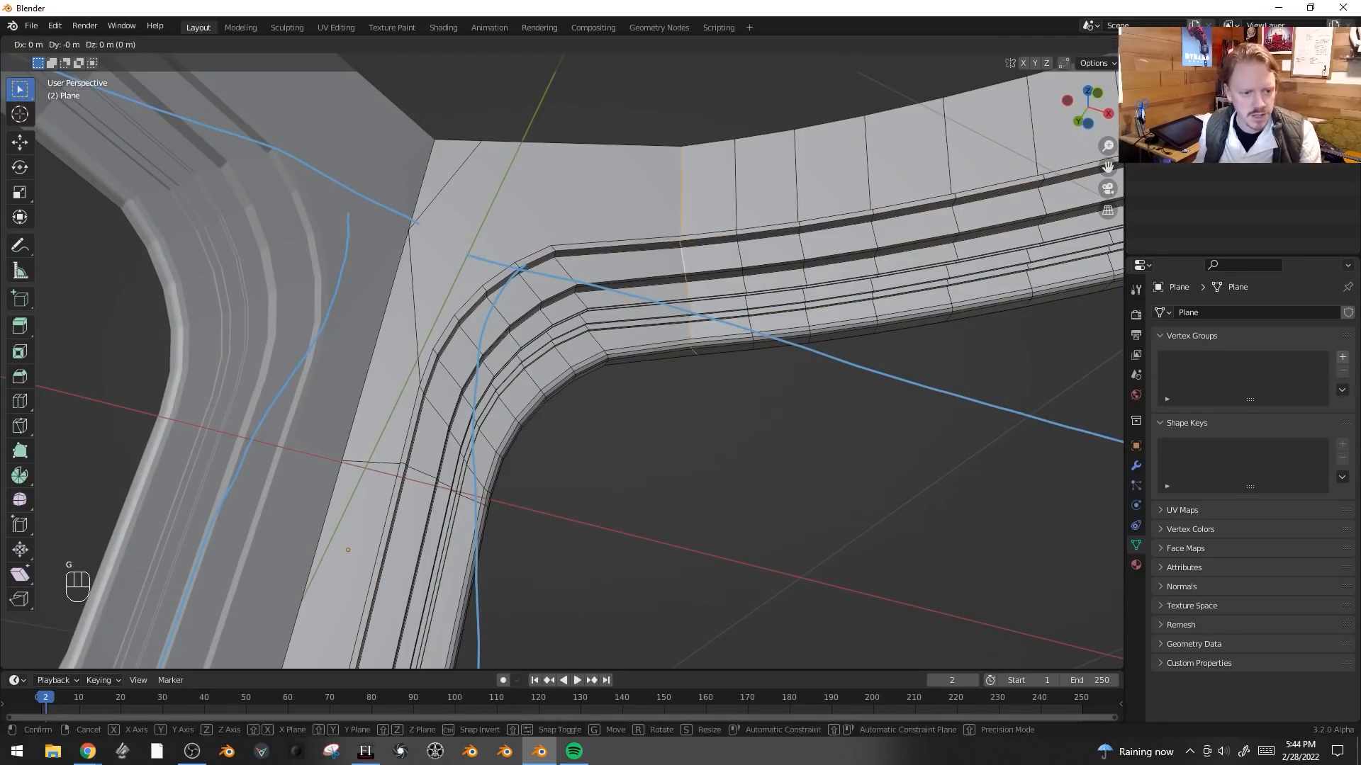
{"action": "left_click", "coordinate": [719, 233]}
- Bevel the slid upper-frame edge with 5 segments
{"action": "key", "text": "ctrl+b"}
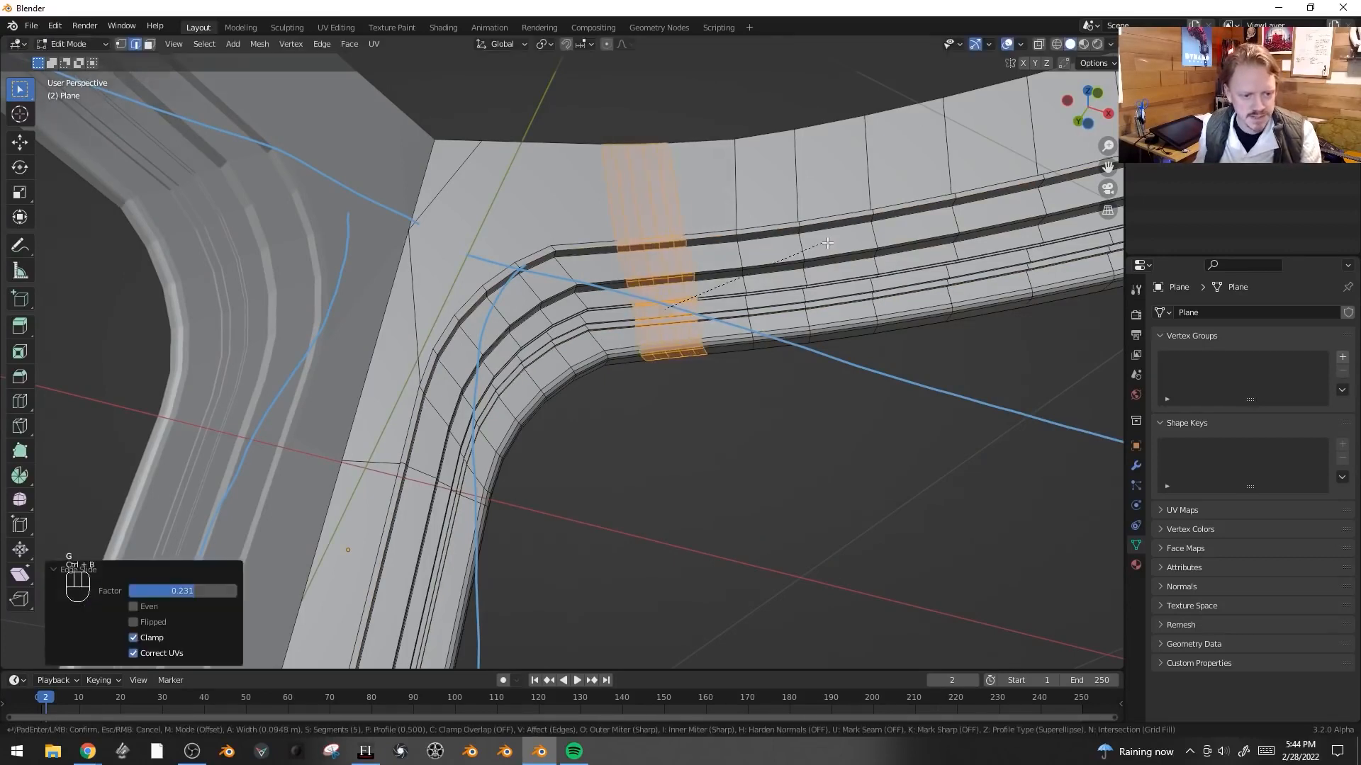
{"action": "left_click", "coordinate": [664, 310]}
{"action": "key", "text": "ctrl+b"}
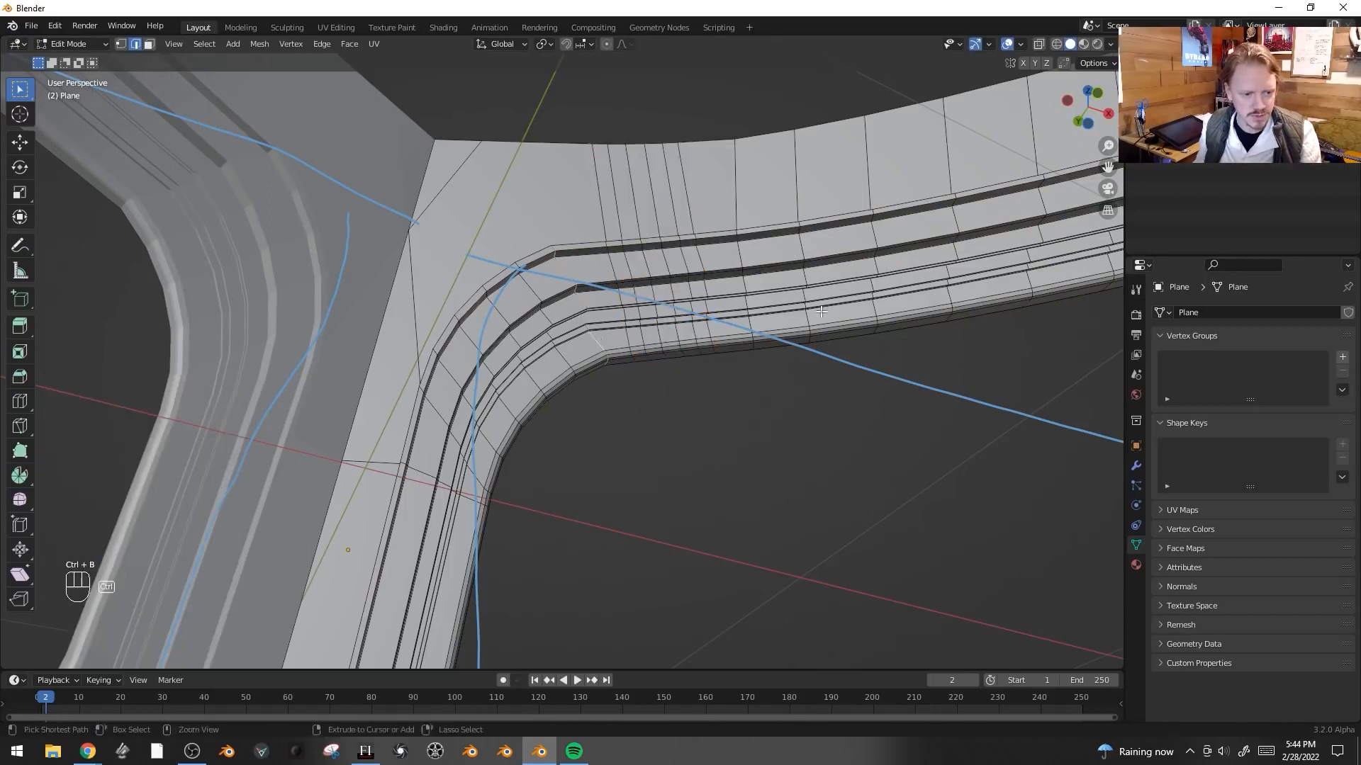
{"action": "left_click", "coordinate": [840, 310]}
- Preview the frame in Object Mode and return to Edit Mode
{"action": "key", "text": "Tab"}
{"action": "middle_click_drag", "start_coordinate": [843, 324], "coordinate": [764, 418]}
{"action": "scroll", "coordinate": [745, 392], "scroll_direction": "up", "scroll_amount": 2}
{"action": "key", "text": "Tab"}
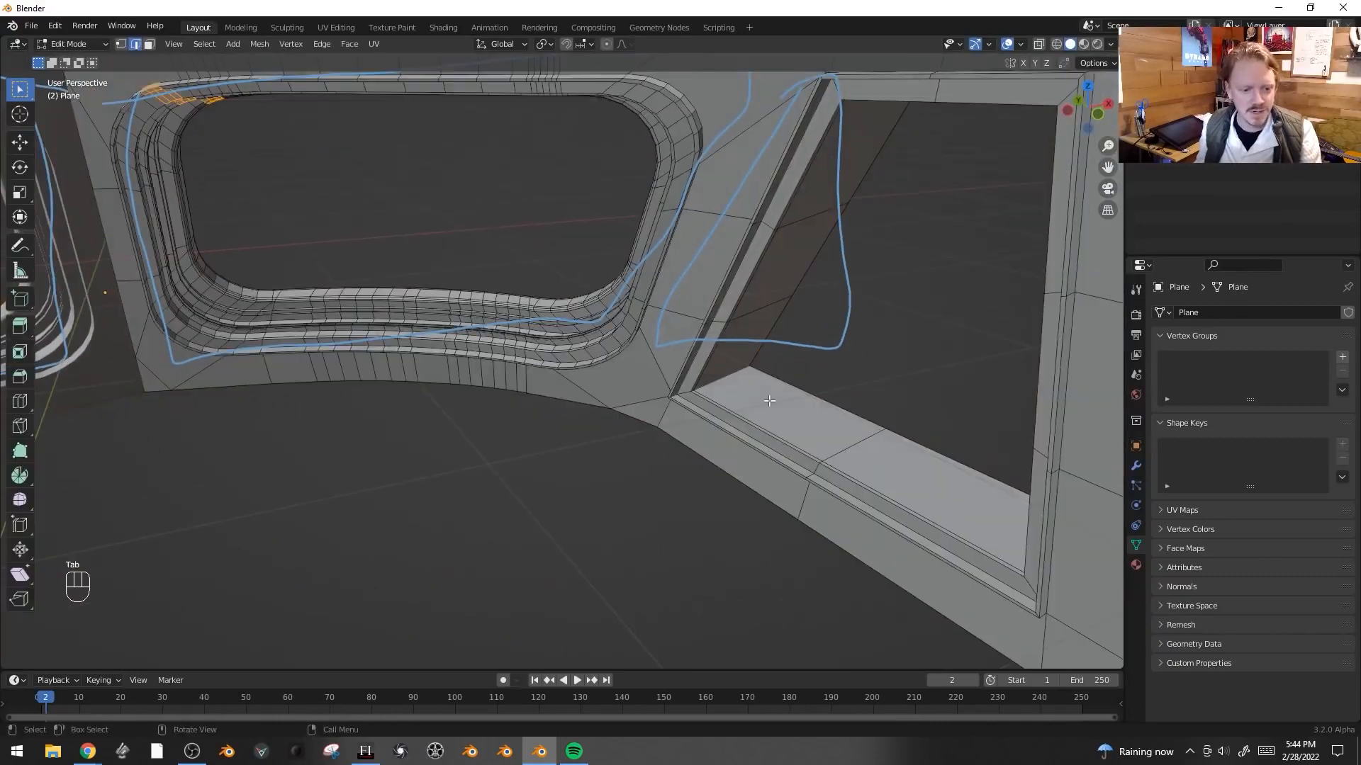
- Add a loop cut on the window sill and bevel it
{"action": "scroll", "coordinate": [839, 410], "scroll_direction": "up", "scroll_amount": 2}
{"action": "key", "text": "ctrl+r"}
{"action": "left_click", "coordinate": [684, 360]}
{"action": "key", "text": "ctrl+b"}
{"action": "left_click", "coordinate": [541, 377]}
- Extrude the sill and window-side faces along their normals by 0.0464 m with Offset Even enabled
{"action": "key", "text": "alt+e"}
{"action": "left_click", "coordinate": [541, 374]}
{"action": "left_click", "coordinate": [561, 364]}
{"action": "scroll", "coordinate": [971, 379], "scroll_direction": "up", "scroll_amount": 2}
{"action": "key", "text": "i"}
{"action": "left_click", "coordinate": [650, 268]}
{"action": "key", "text": "alt+e"}
{"action": "key", "text": "ctrl+r"}
{"action": "key", "text": "ctrl+b"}
{"action": "key", "text": "alt+e"}
{"action": "left_click", "coordinate": [370, 341]}
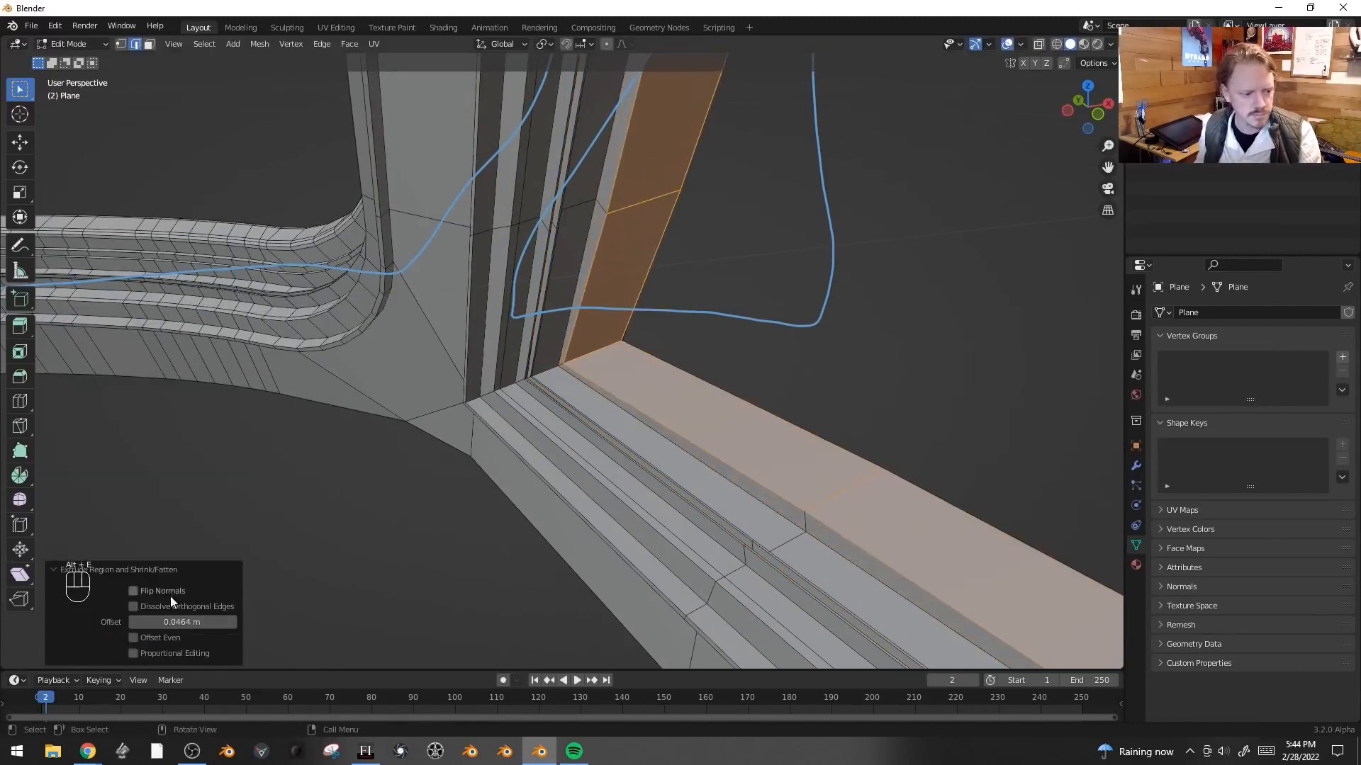
{"action": "left_click", "coordinate": [160, 638]}
- Inset the selected sill faces by 0.01437 m and extrude them along normals with even offset
{"action": "key", "text": "i"}
{"action": "left_click", "coordinate": [447, 248]}
{"action": "key", "text": "alt+e"}
{"action": "left_click", "coordinate": [455, 260]}
{"action": "left_click", "coordinate": [160, 638]}
{"action": "key", "text": "i"}
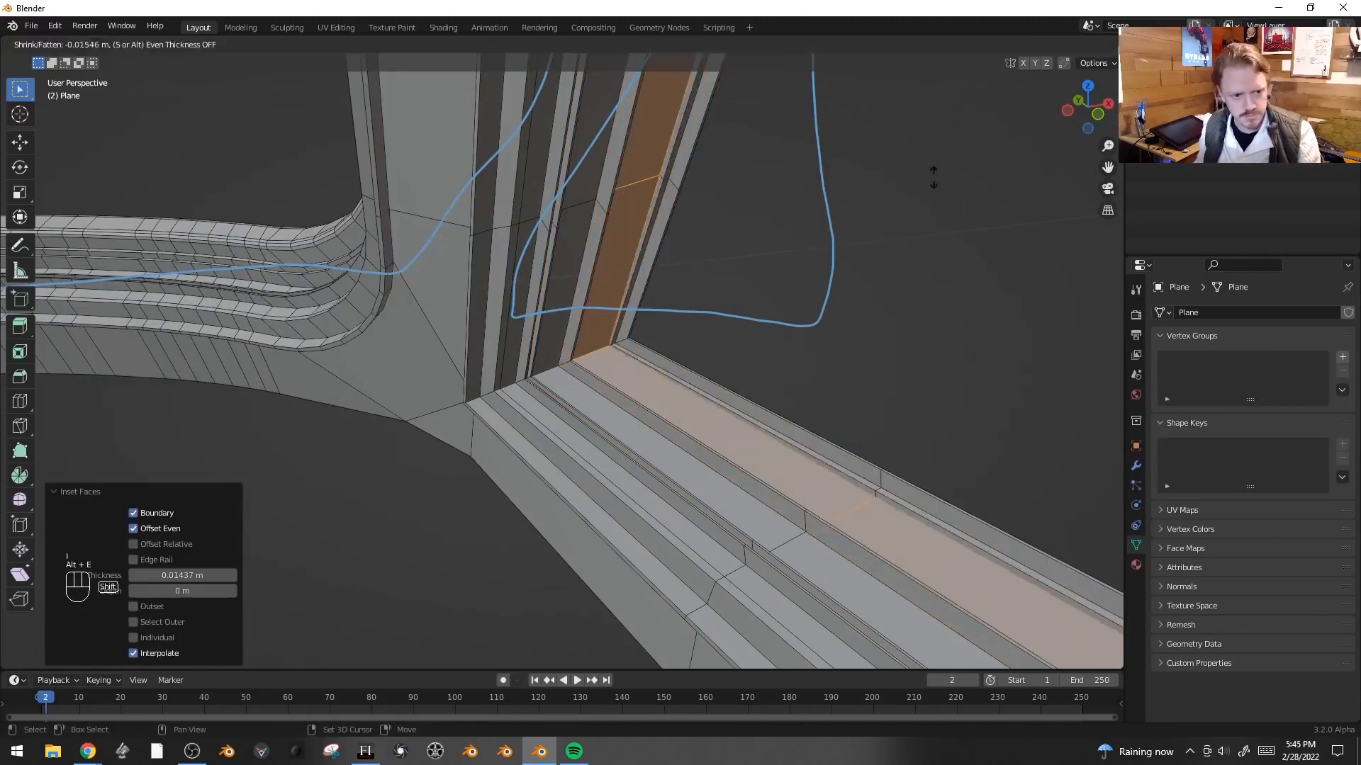
- Round the second window's lower-left corner with a bevel of about 0.49 m and 5 segments
{"action": "key", "text": "ctrl+r"}
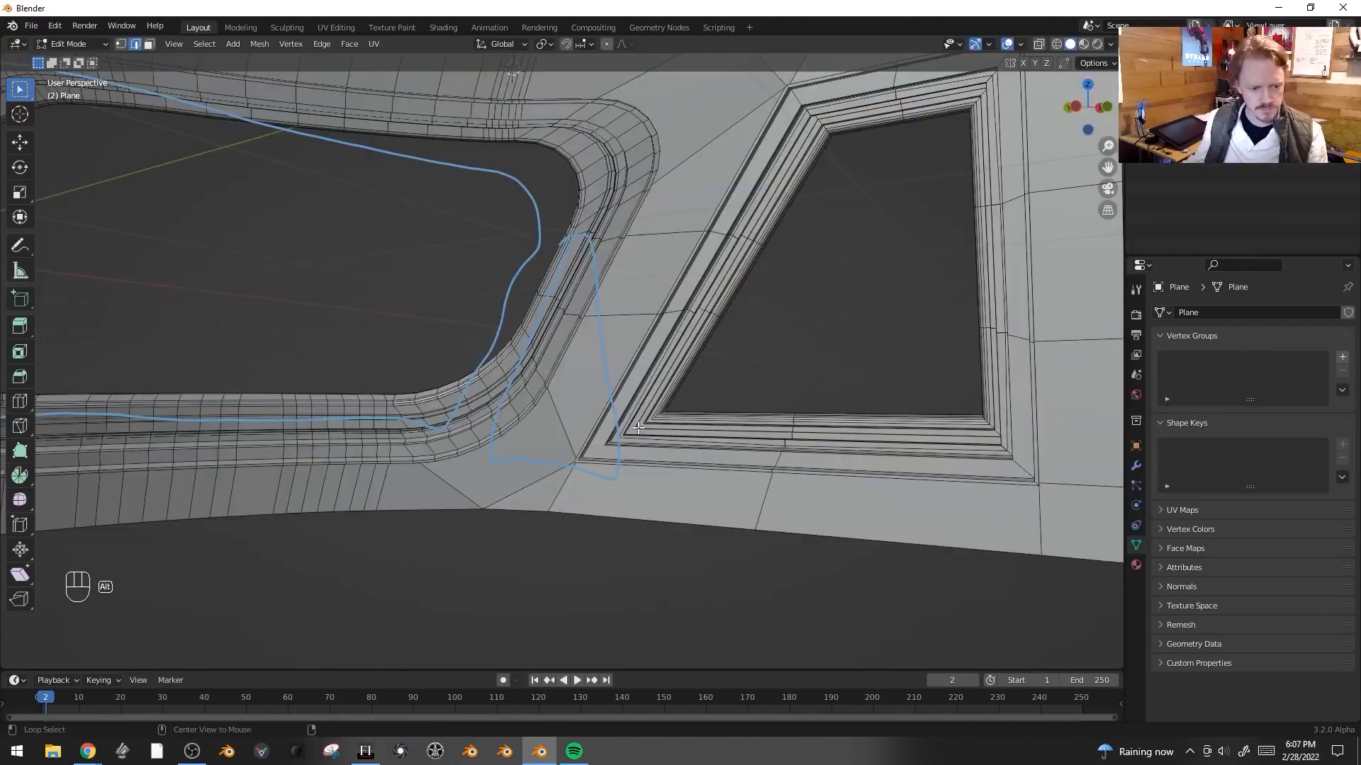
{"action": "left_click", "coordinate": [638, 428], "text": "alt"}
{"action": "key", "text": "ctrl+b"}
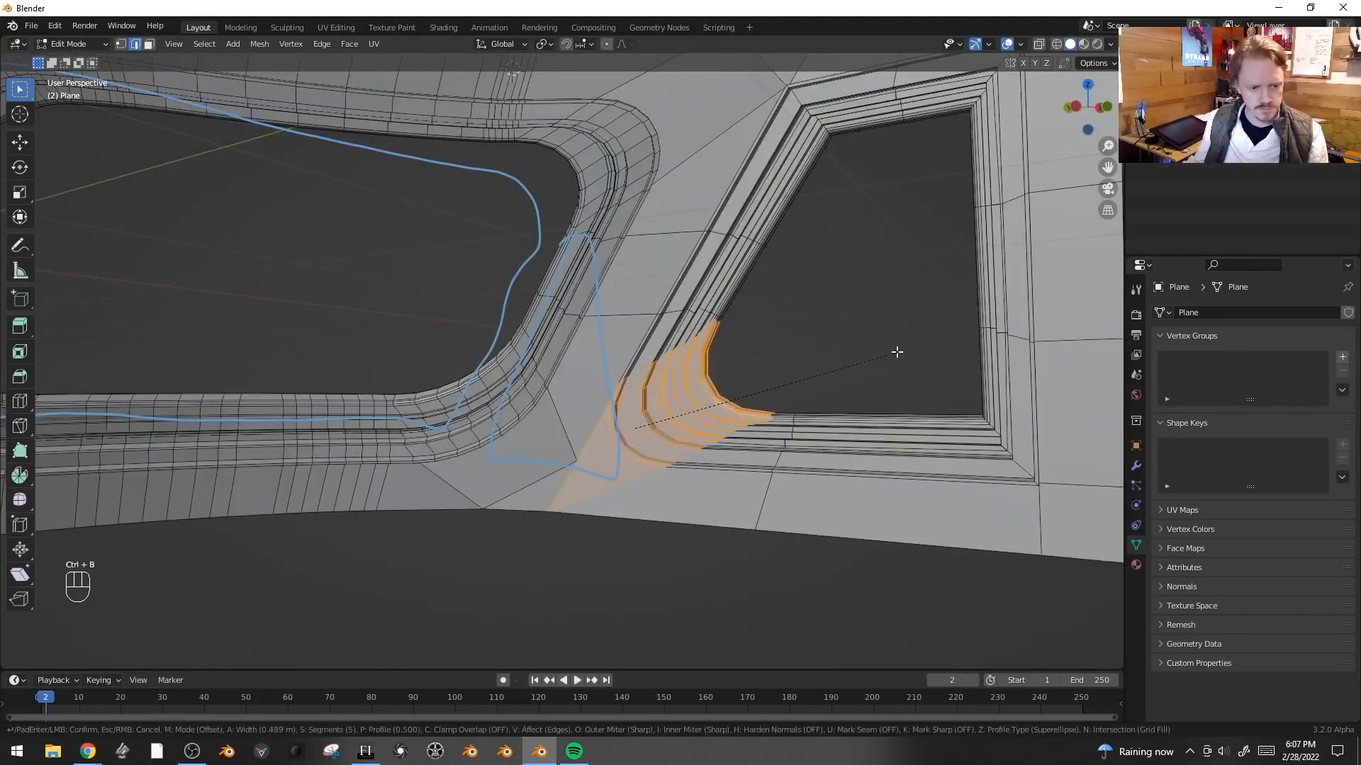
{"action": "left_click", "coordinate": [850, 359]}
- Bevel the remaining corner edges of the second window
{"action": "middle_click_drag", "start_coordinate": [822, 298], "coordinate": [769, 400], "text": "shift"}
{"action": "left_click", "coordinate": [752, 223], "text": "alt"}
{"action": "key", "text": "ctrl+b"}
{"action": "left_click", "coordinate": [934, 207], "text": "alt"}
{"action": "key", "text": "ctrl+b"}
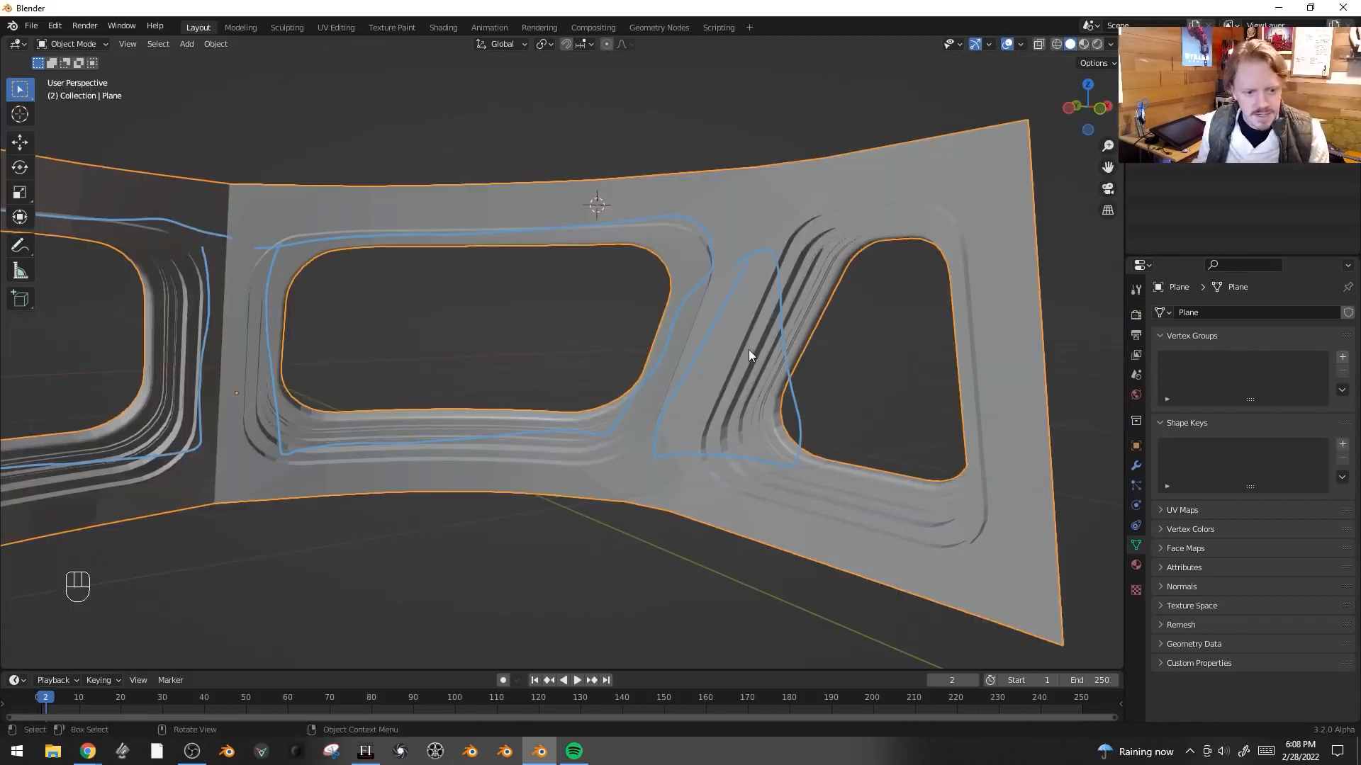
- Shade the frame smooth and enable Auto Smooth at 30°
{"action": "right_click", "coordinate": [737, 338]}
{"action": "left_click", "coordinate": [737, 338]}
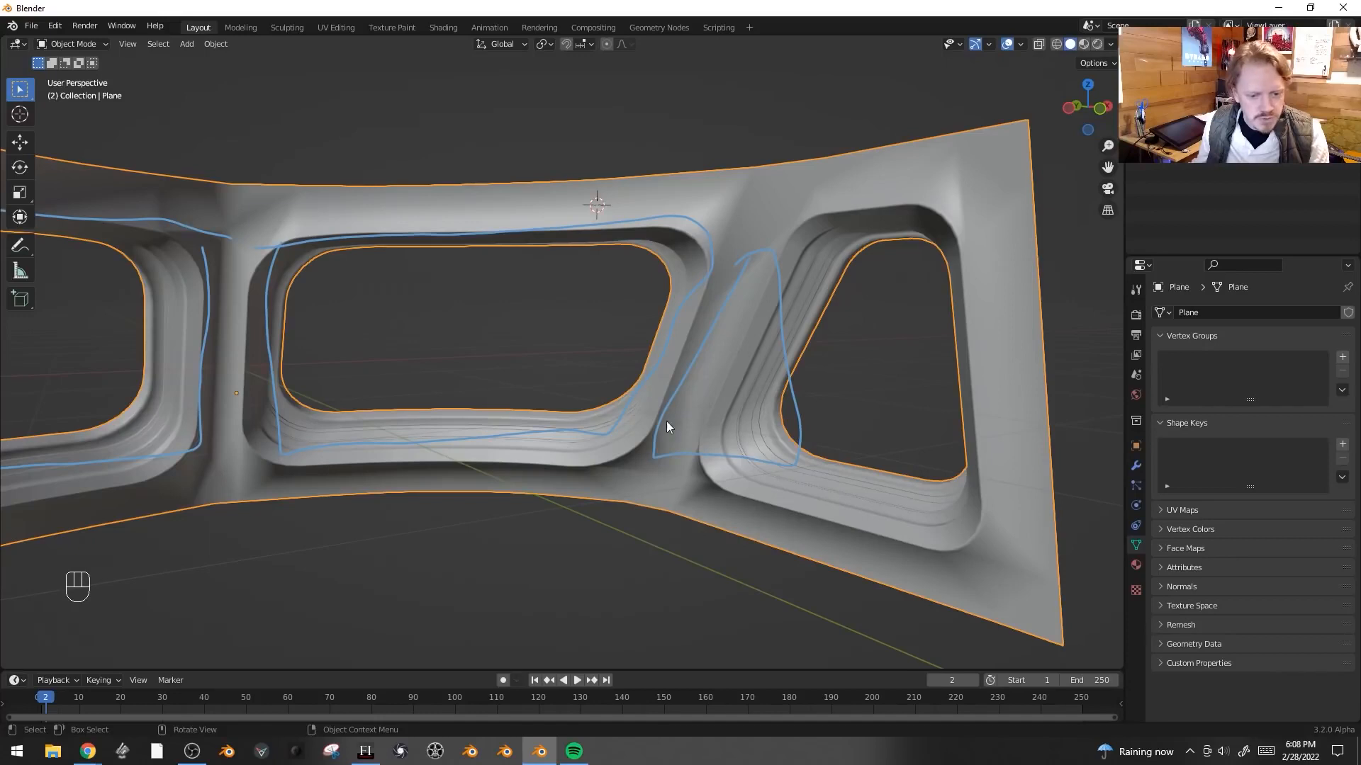
{"action": "left_click", "coordinate": [1165, 585]}
{"action": "left_click", "coordinate": [1235, 608]}
- Try sliding and beveling an edge below the second window, then undo it
{"action": "mouse_move", "coordinate": [758, 489]}
{"action": "middle_mouse_down"}
{"action": "mouse_move", "coordinate": [741, 477]}
{"action": "mouse_move", "coordinate": [709, 498]}
{"action": "mouse_move", "coordinate": [744, 501]}
{"action": "mouse_move", "coordinate": [838, 434]}
{"action": "middle_mouse_up"}
{"action": "key", "text": "Tab"}
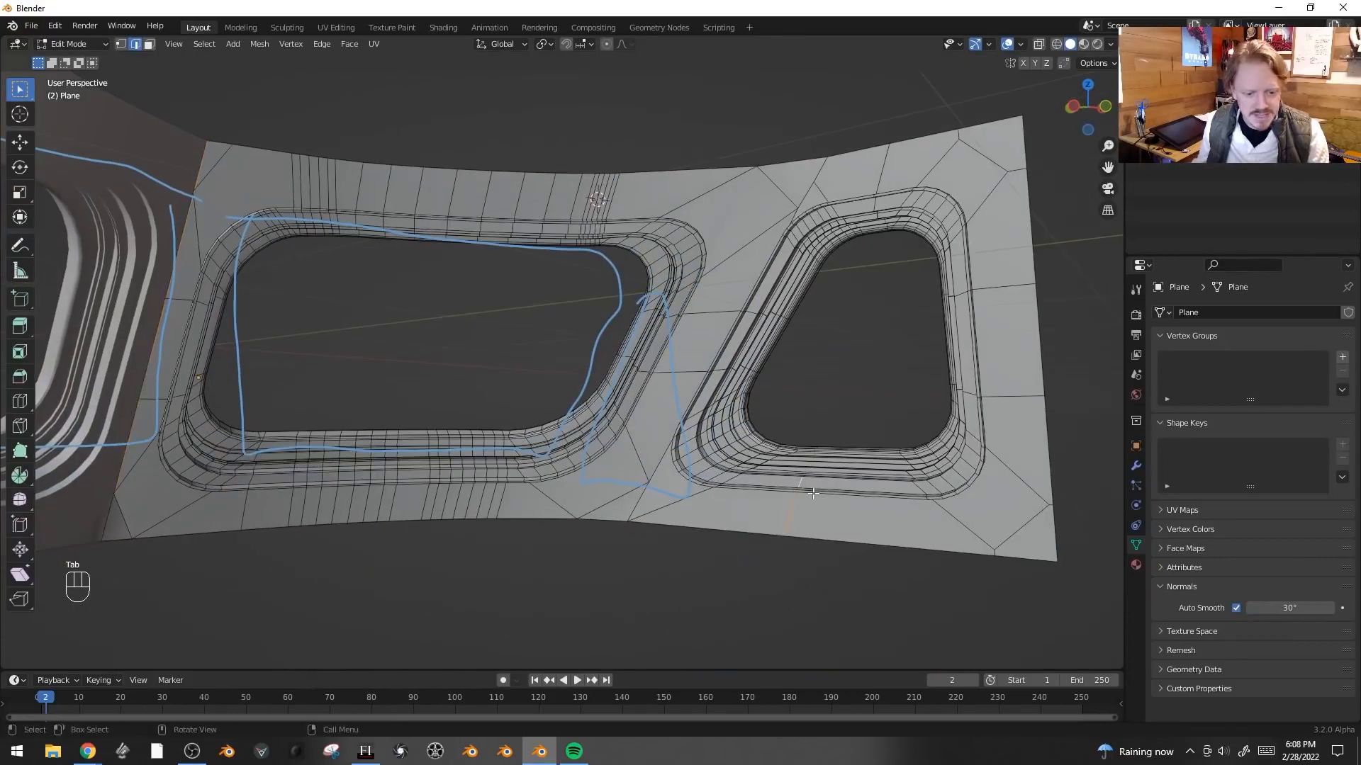
{"action": "key", "text": "g"}
{"action": "key", "text": "g"}
{"action": "left_click", "coordinate": [843, 494]}
{"action": "key", "text": "ctrl+b"}
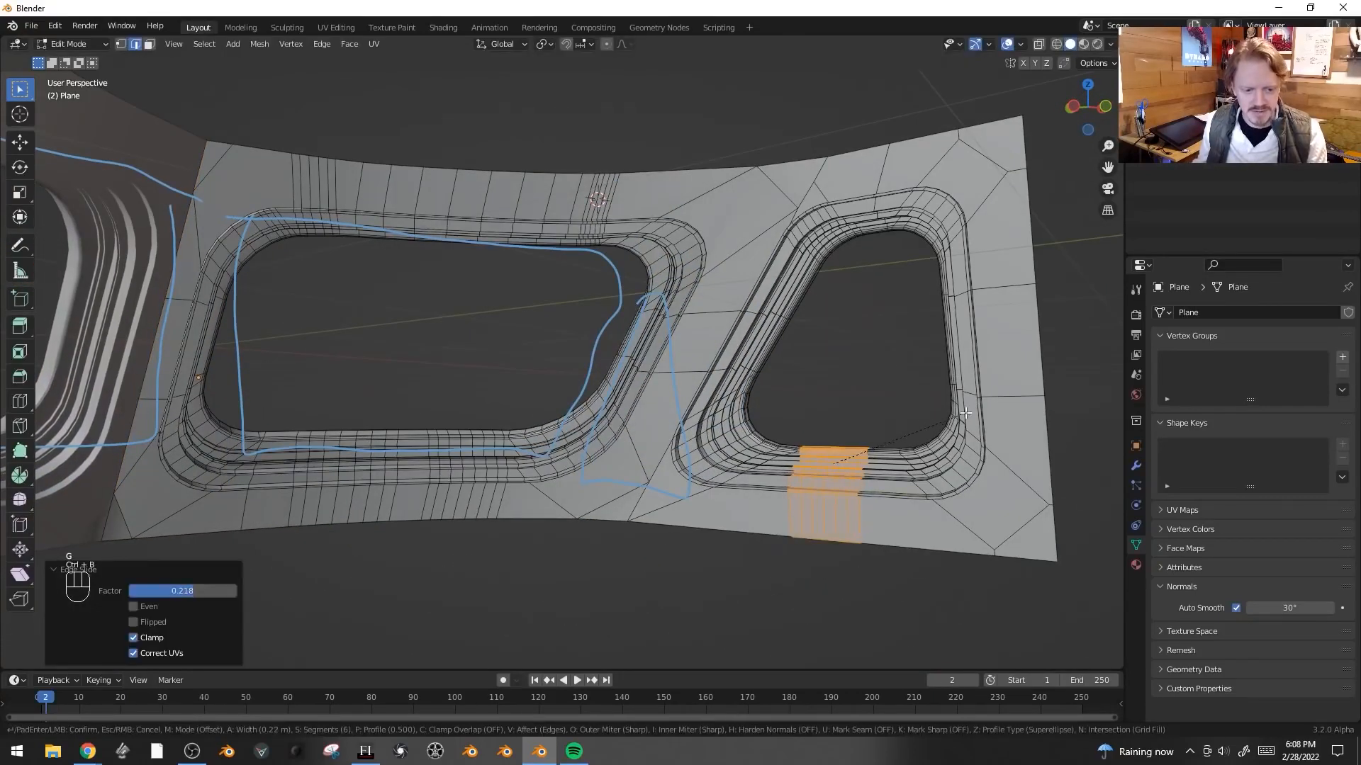
{"action": "right_click", "coordinate": [965, 413]}
{"action": "key", "text": "ctrl+z"}
{"action": "key", "text": "Tab"}
{"action": "key", "text": "Tab"}
{"action": "middle_click_drag", "start_coordinate": [603, 260], "coordinate": [580, 361]}
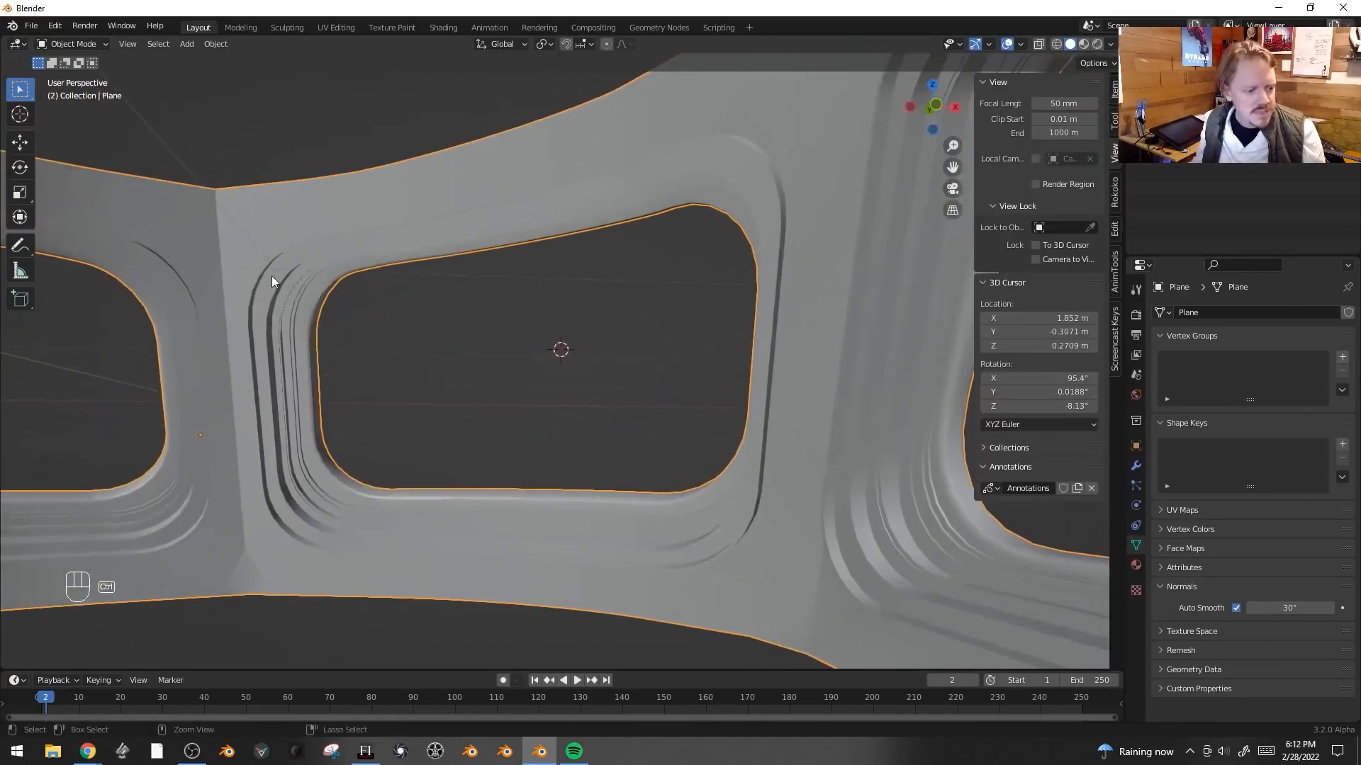
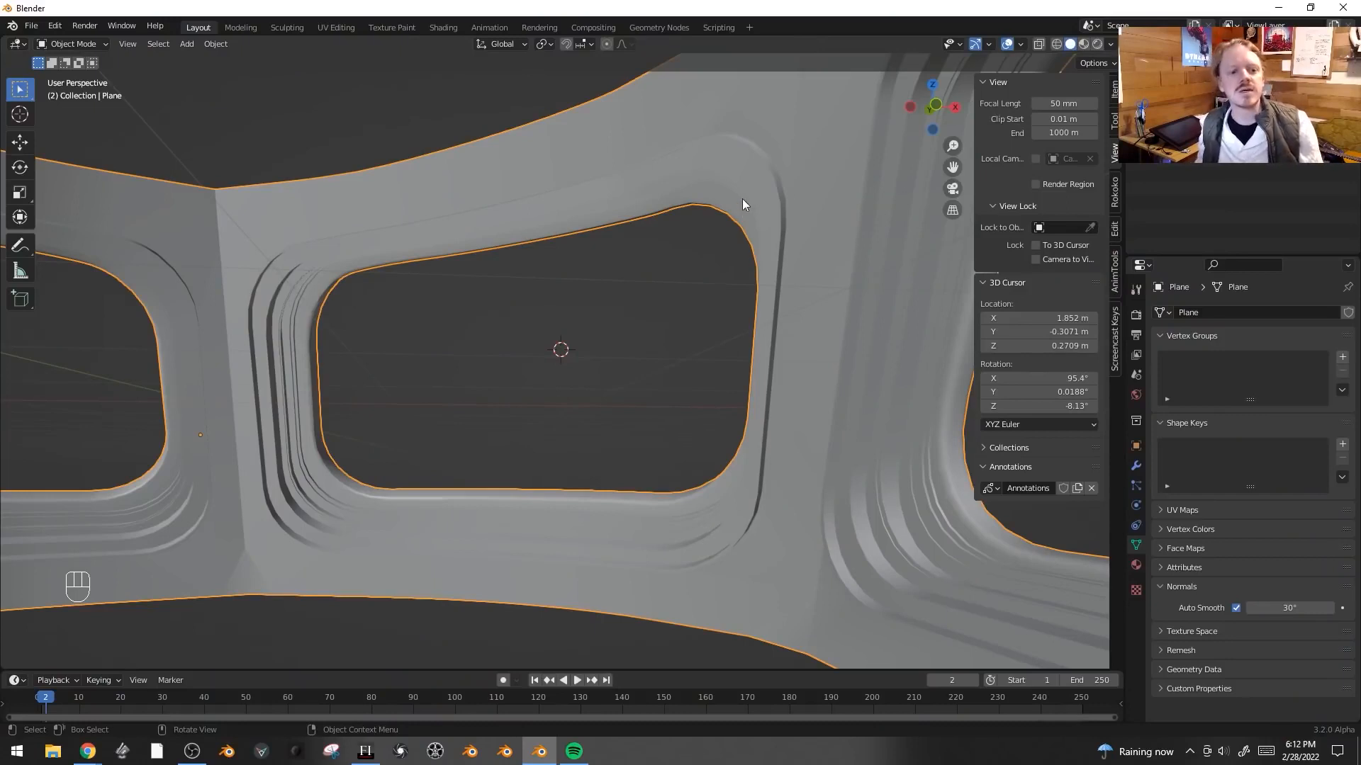
- Add a loop cut around the second window's inner frame rim
{"action": "key", "text": "Tab"}
{"action": "middle_click_drag", "start_coordinate": [617, 218], "coordinate": [618, 225], "text": "shift"}
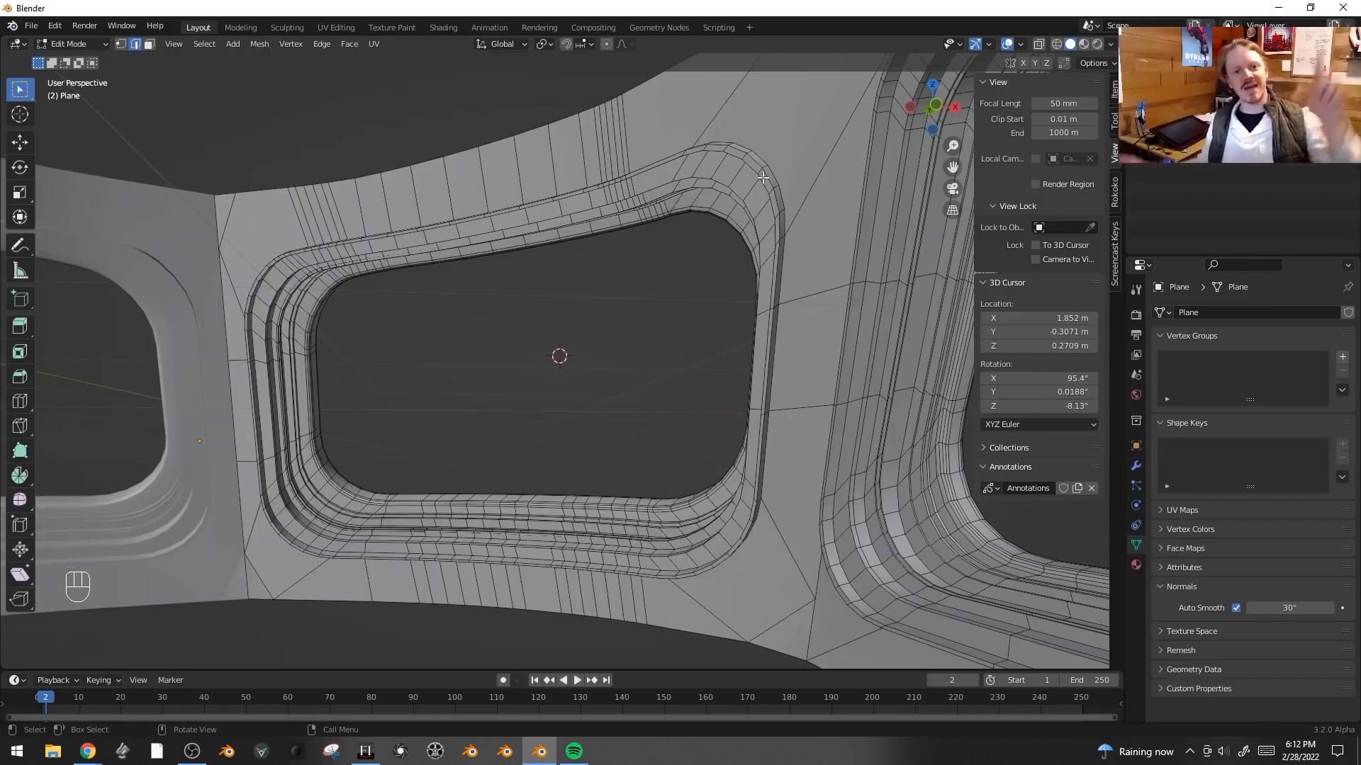
{"action": "scroll", "coordinate": [805, 204], "scroll_direction": "up", "scroll_amount": 2}
{"action": "key", "text": "ctrl+r"}
{"action": "left_click", "coordinate": [780, 156]}
{"action": "right_click", "coordinate": [786, 156]}
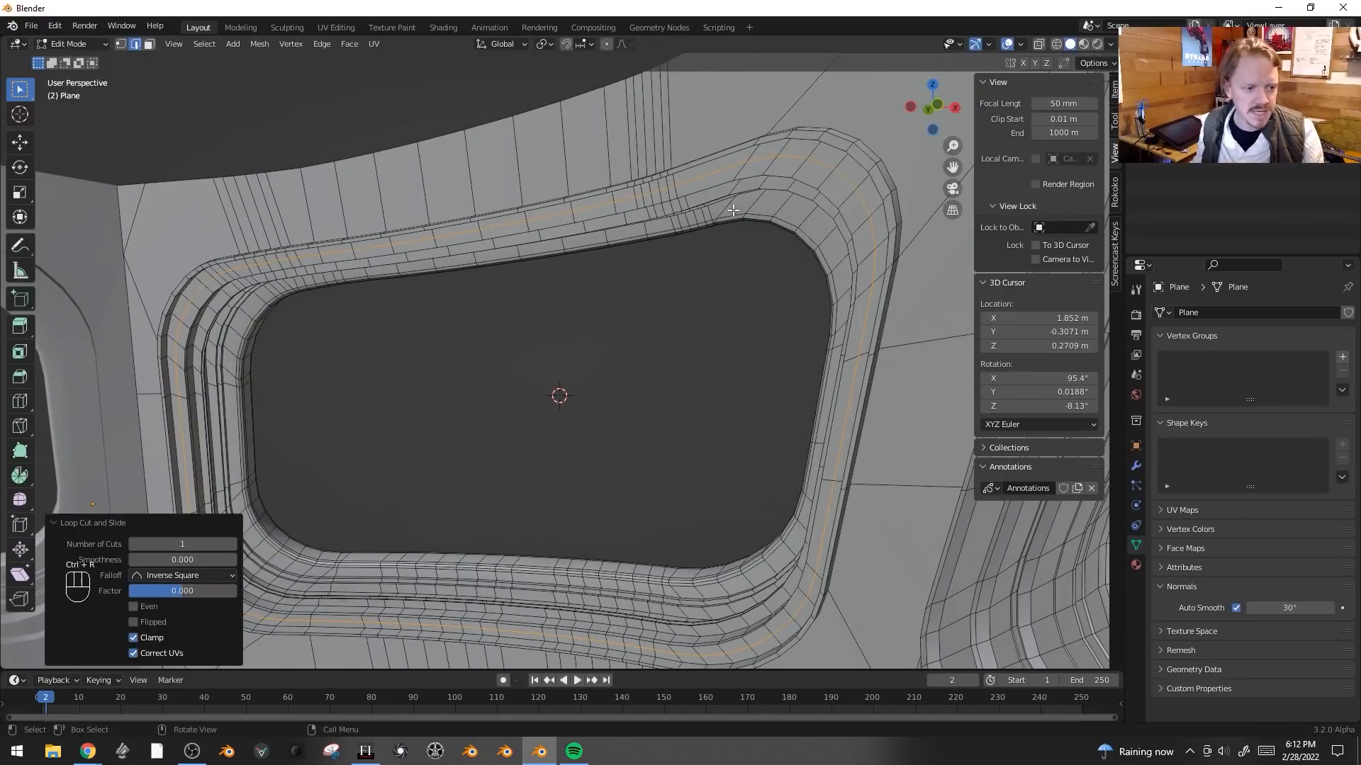
- Duplicate the new edge loop and separate it into its own object
{"action": "key", "text": "shift+d"}
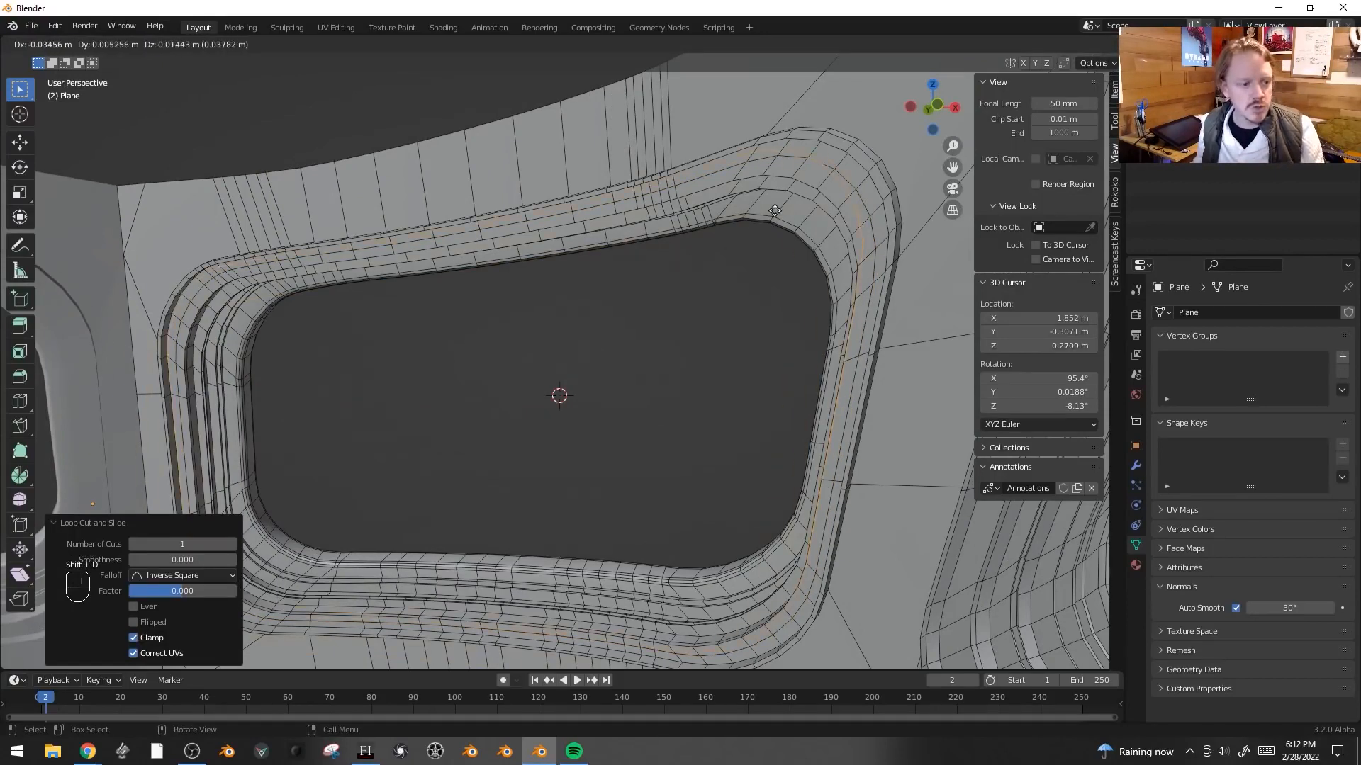
{"action": "right_click", "coordinate": [775, 210]}
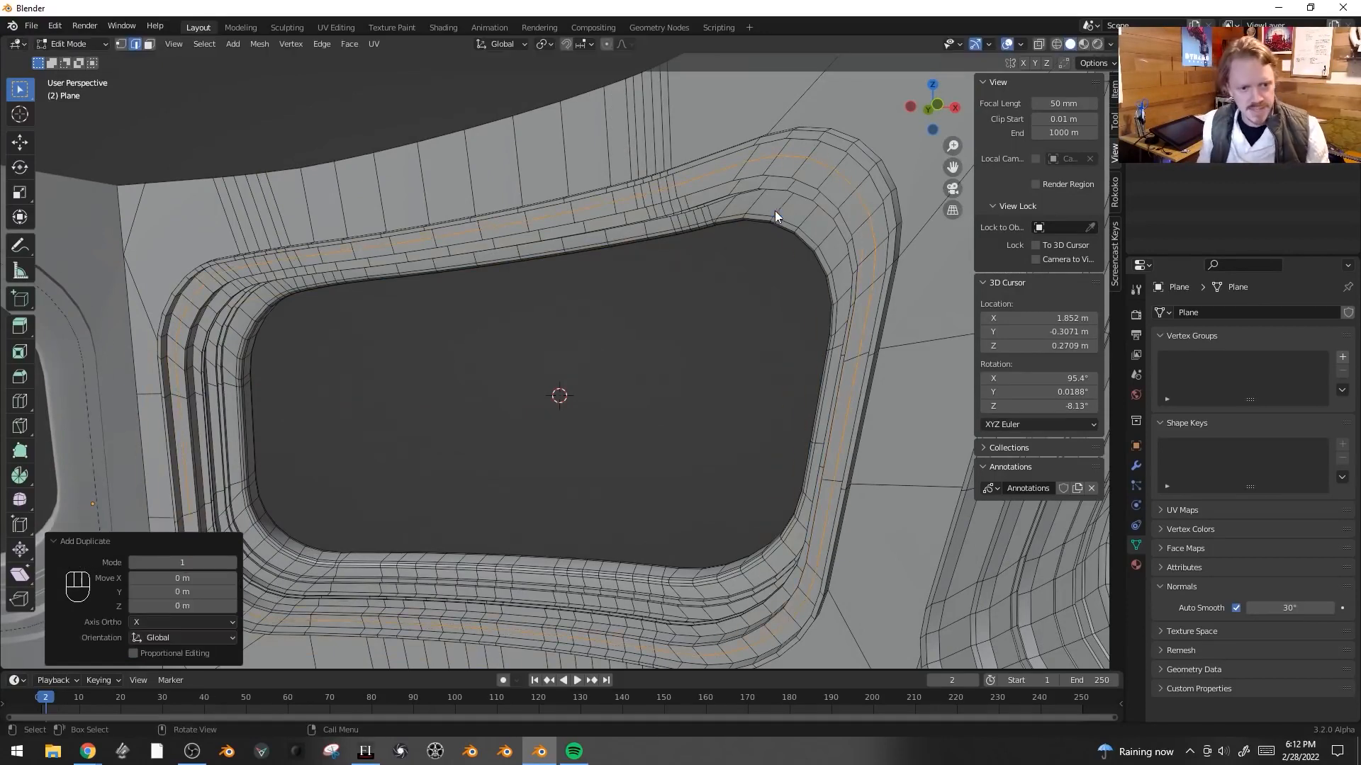
{"action": "key", "text": "p"}
{"action": "left_click", "coordinate": [775, 211]}
{"action": "key", "text": "Tab"}
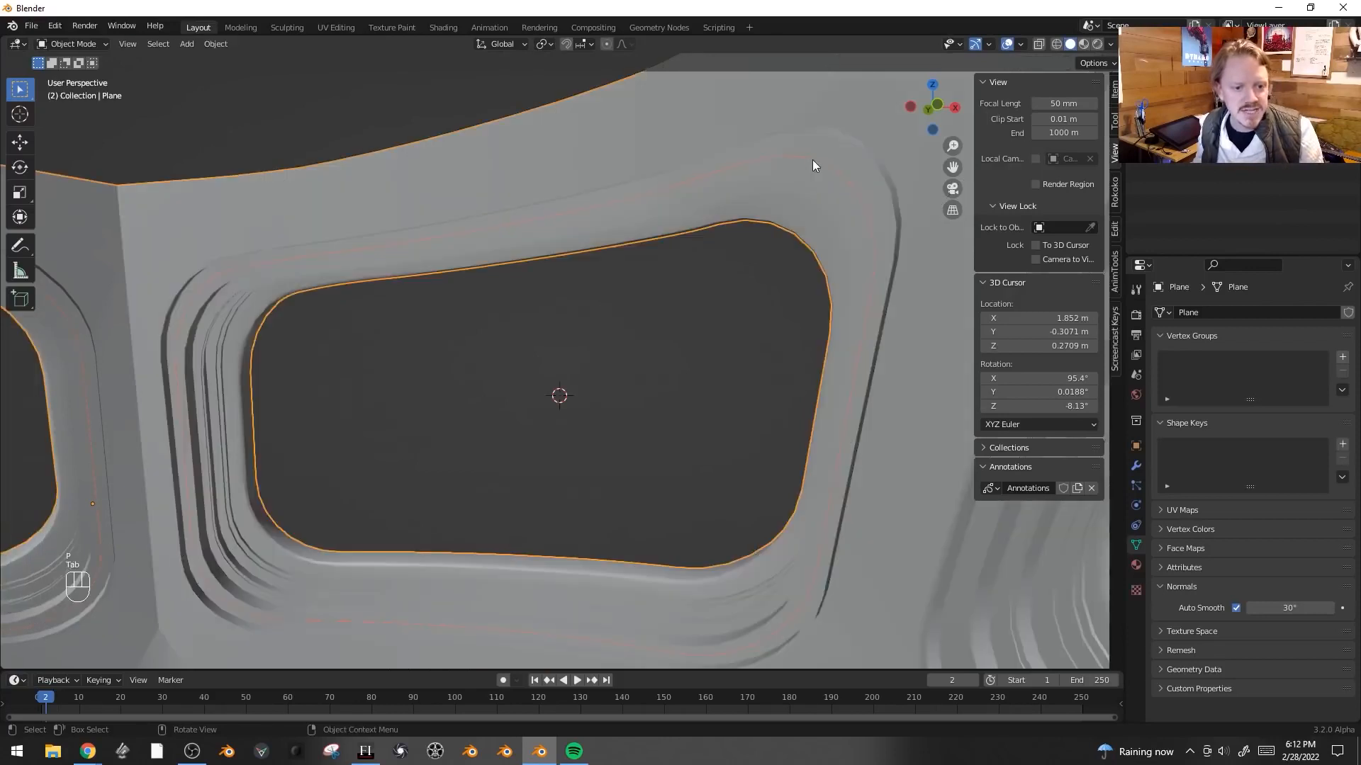
- Select the separated edge loop object and convert it to a curve
{"action": "key", "text": "g"}
{"action": "left_click", "coordinate": [799, 177]}
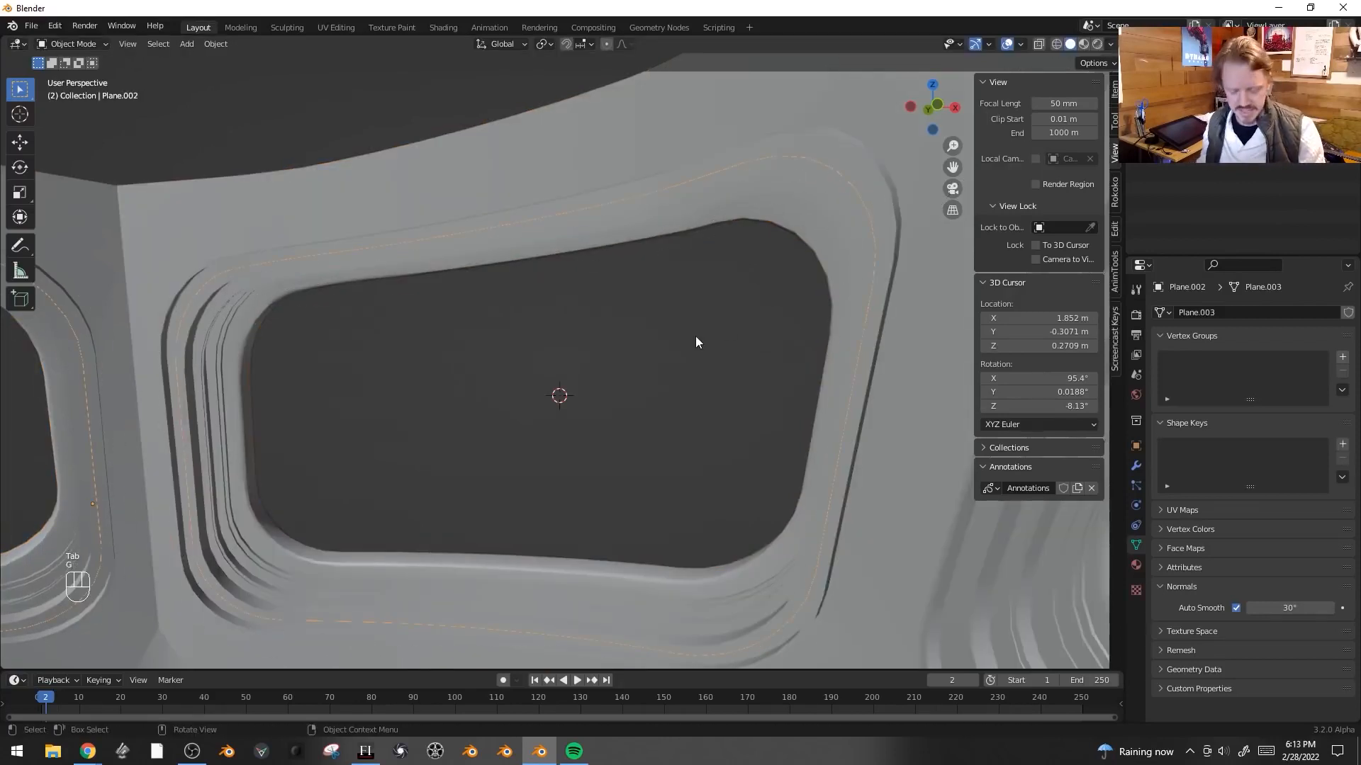
{"action": "key", "text": "F3"}
{"action": "type", "text": "convert"}
{"action": "key", "text": "Down"}
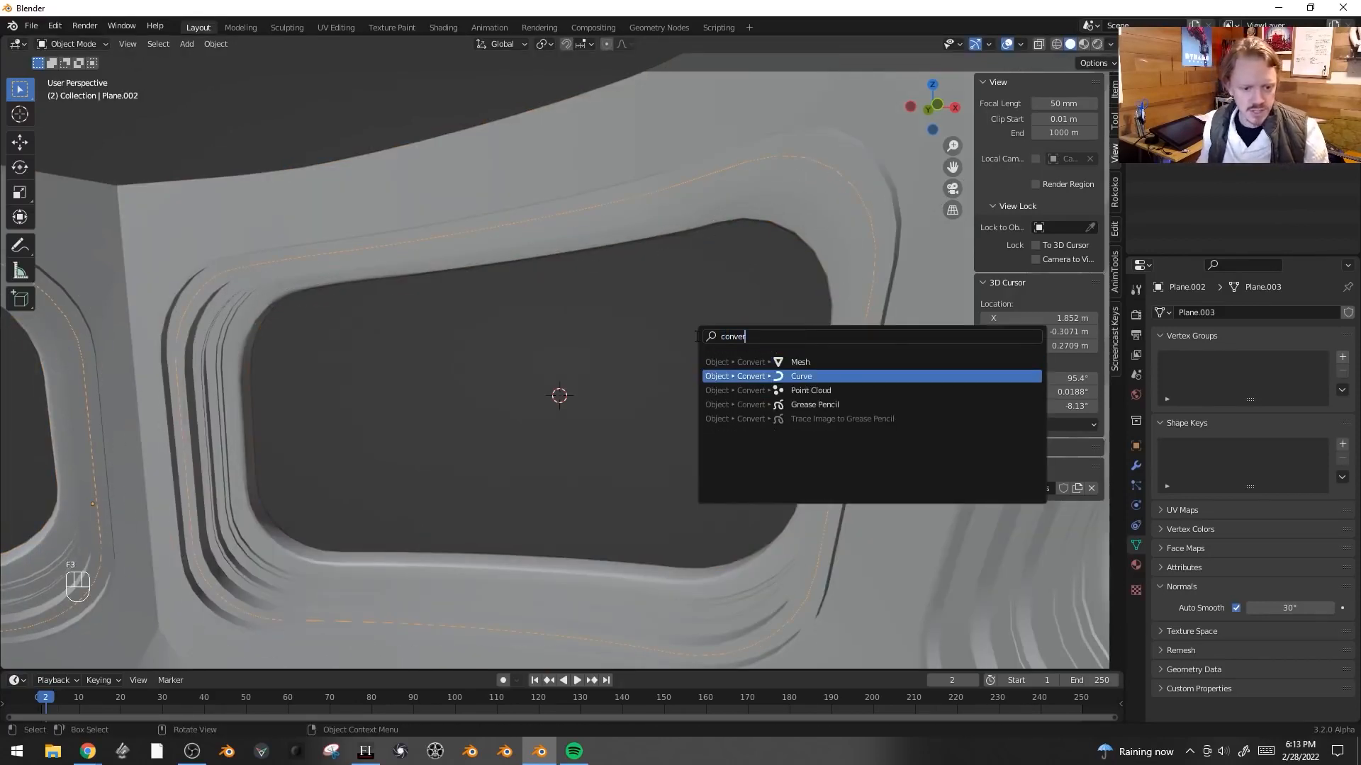
{"action": "key", "text": "Return"}
{"action": "key", "text": "Tab"}
{"action": "key", "text": "Tab"}
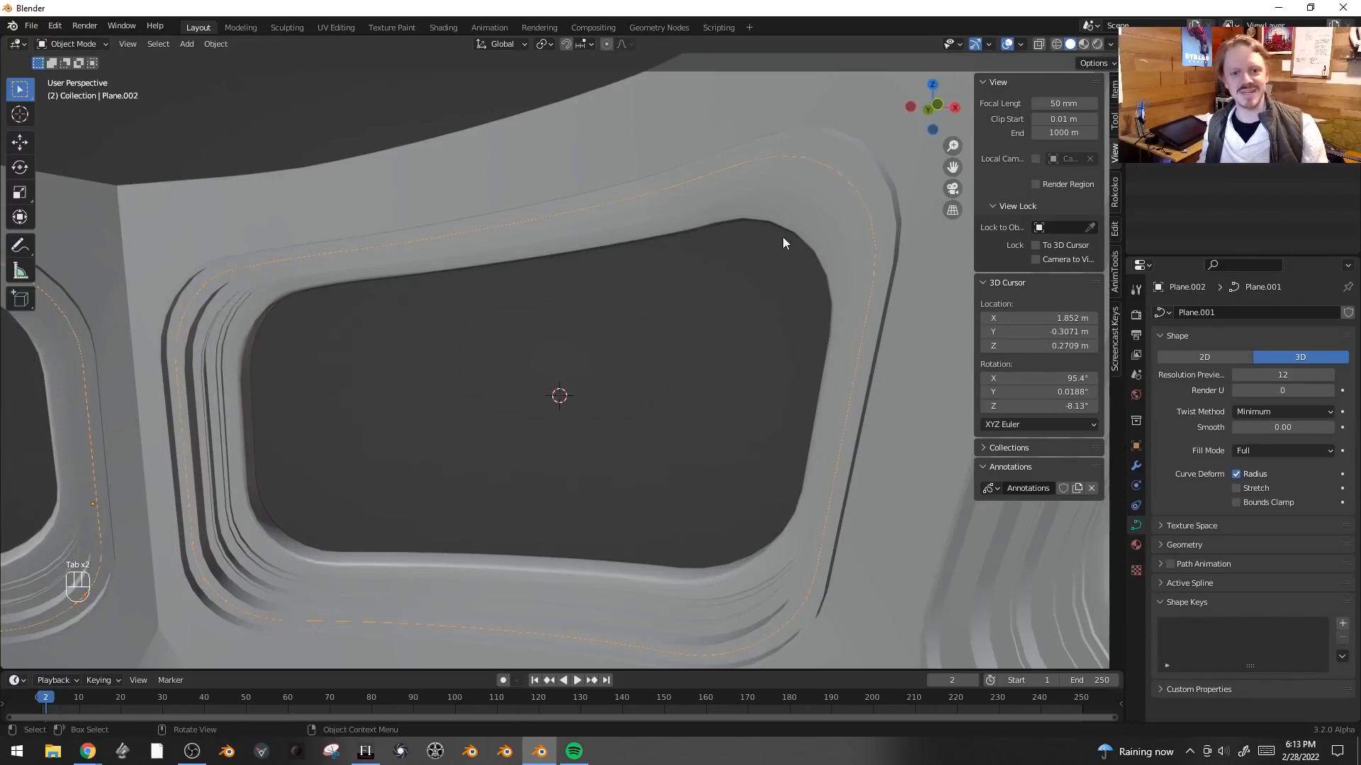
- Reposition the 3D cursor below the windows and add a 2 m plane there
{"action": "middle_click_drag", "start_coordinate": [635, 294], "coordinate": [695, 288]}
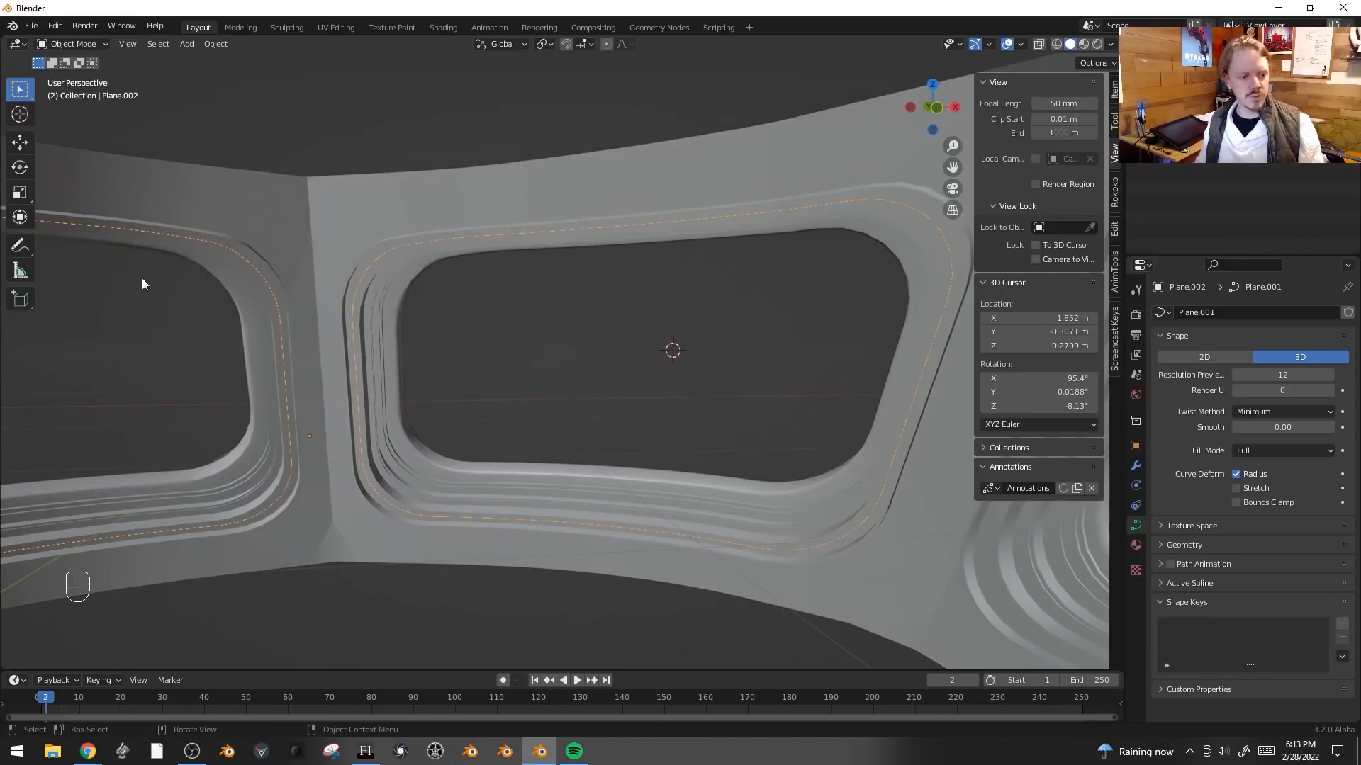
{"action": "middle_click_drag", "start_coordinate": [128, 222], "coordinate": [255, 425]}
{"action": "middle_click_drag", "start_coordinate": [359, 457], "coordinate": [538, 380]}
{"action": "key", "text": "shift+s"}
{"action": "left_click", "coordinate": [477, 496]}
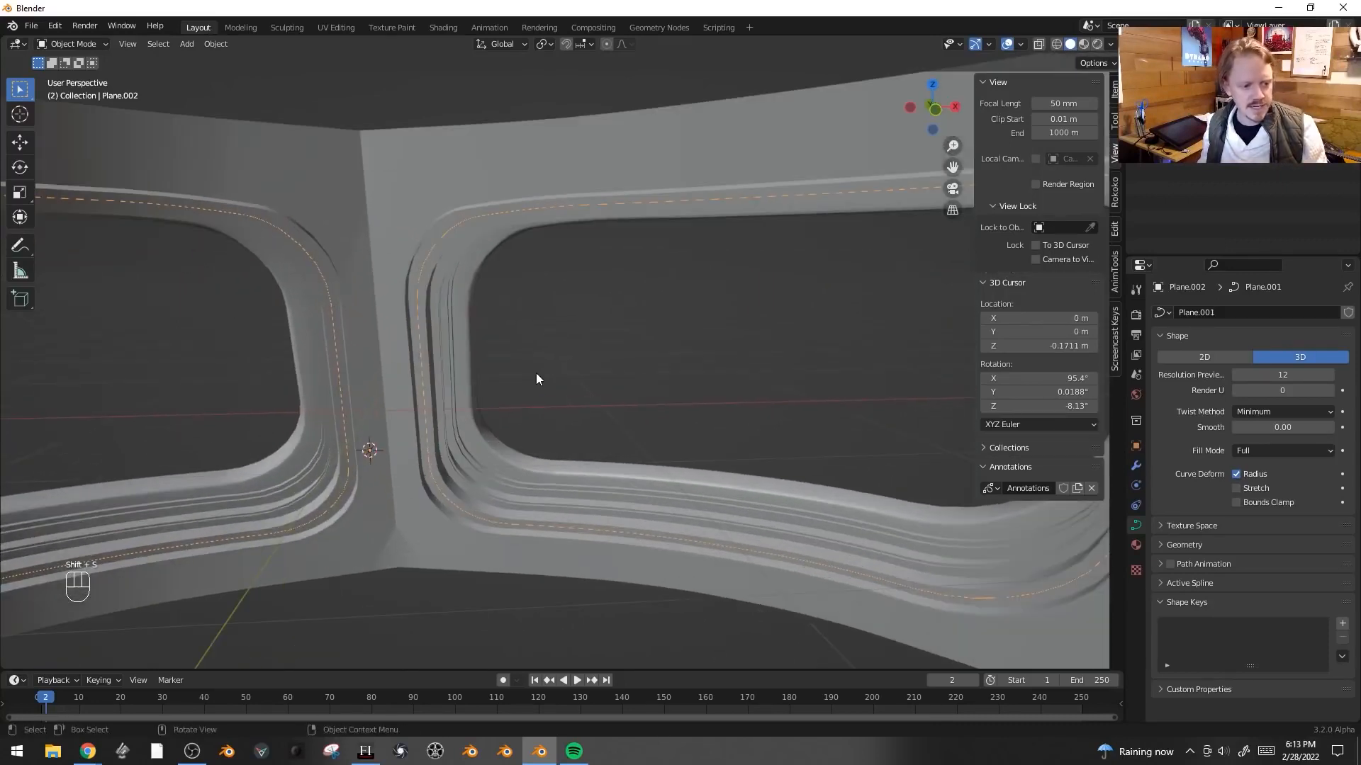
{"action": "key", "text": "shift+a"}
{"action": "mouse_move", "coordinate": [555, 287]}
{"action": "left_click", "coordinate": [610, 289]}
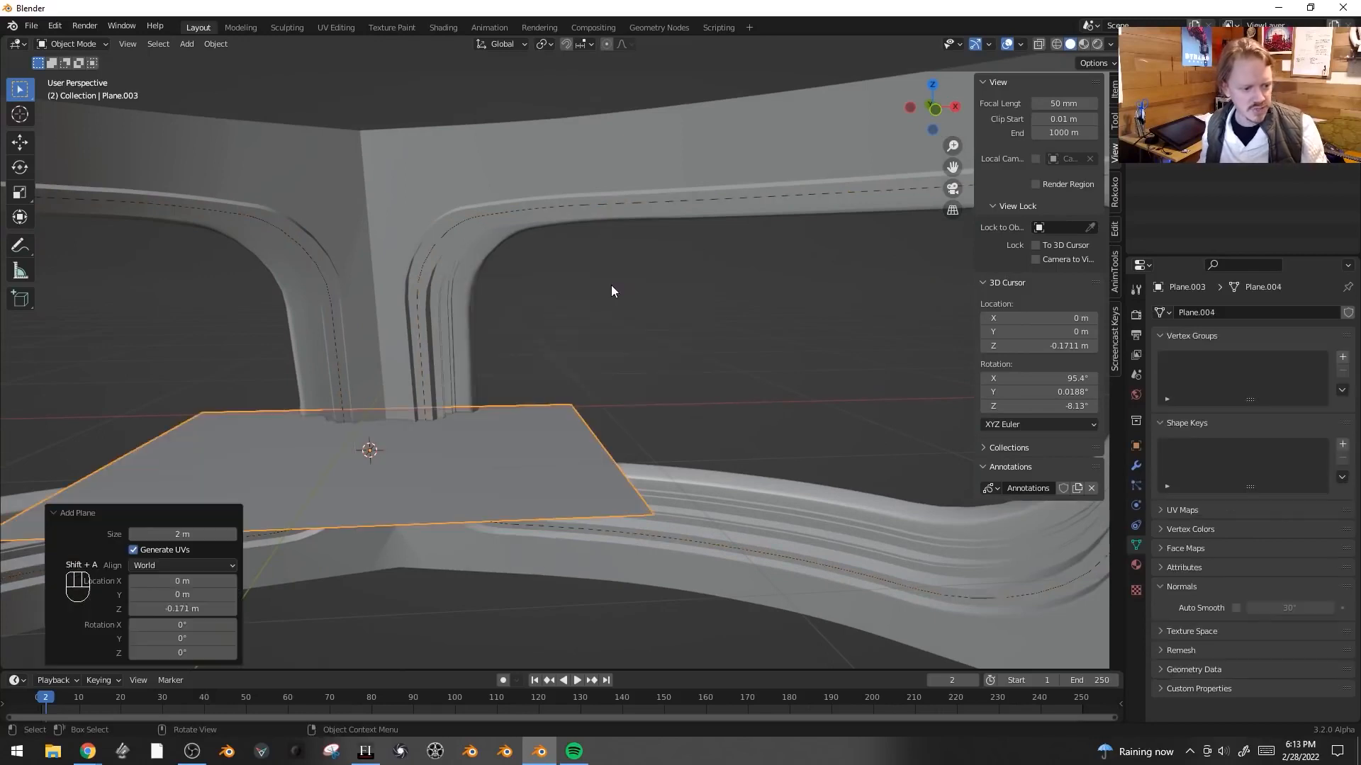
- Rotate the plane 90° about X, scale it down, and stretch it 4 times along X
{"action": "key", "text": "Tab"}
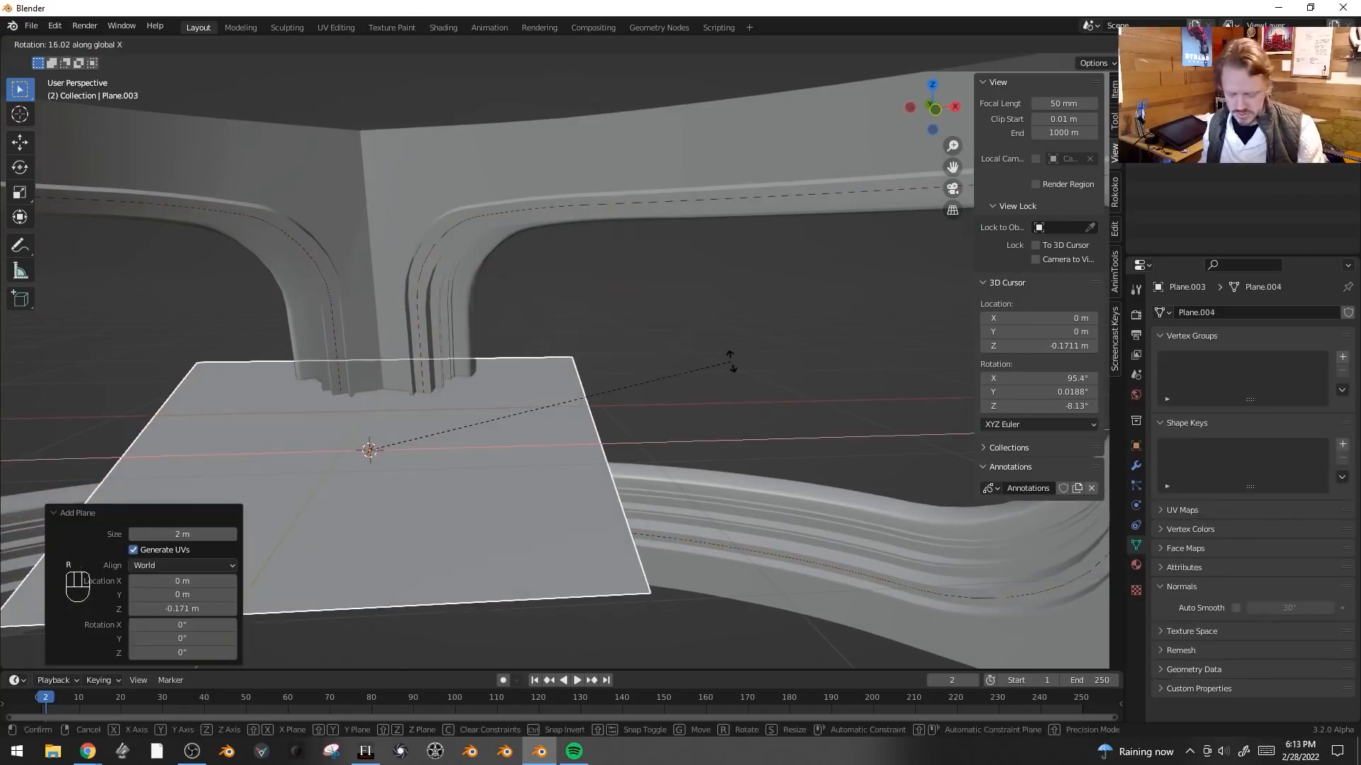
{"action": "key", "text": "r"}
{"action": "key", "text": "x"}
{"action": "key", "text": "9"}
{"action": "key", "text": "0"}
{"action": "key", "text": "Return"}
{"action": "key", "text": "s"}
{"action": "left_click", "coordinate": [440, 446]}
{"action": "key", "text": "s"}
{"action": "key", "text": "x"}
{"action": "key", "text": "4"}
{"action": "left_click", "coordinate": [473, 443]}
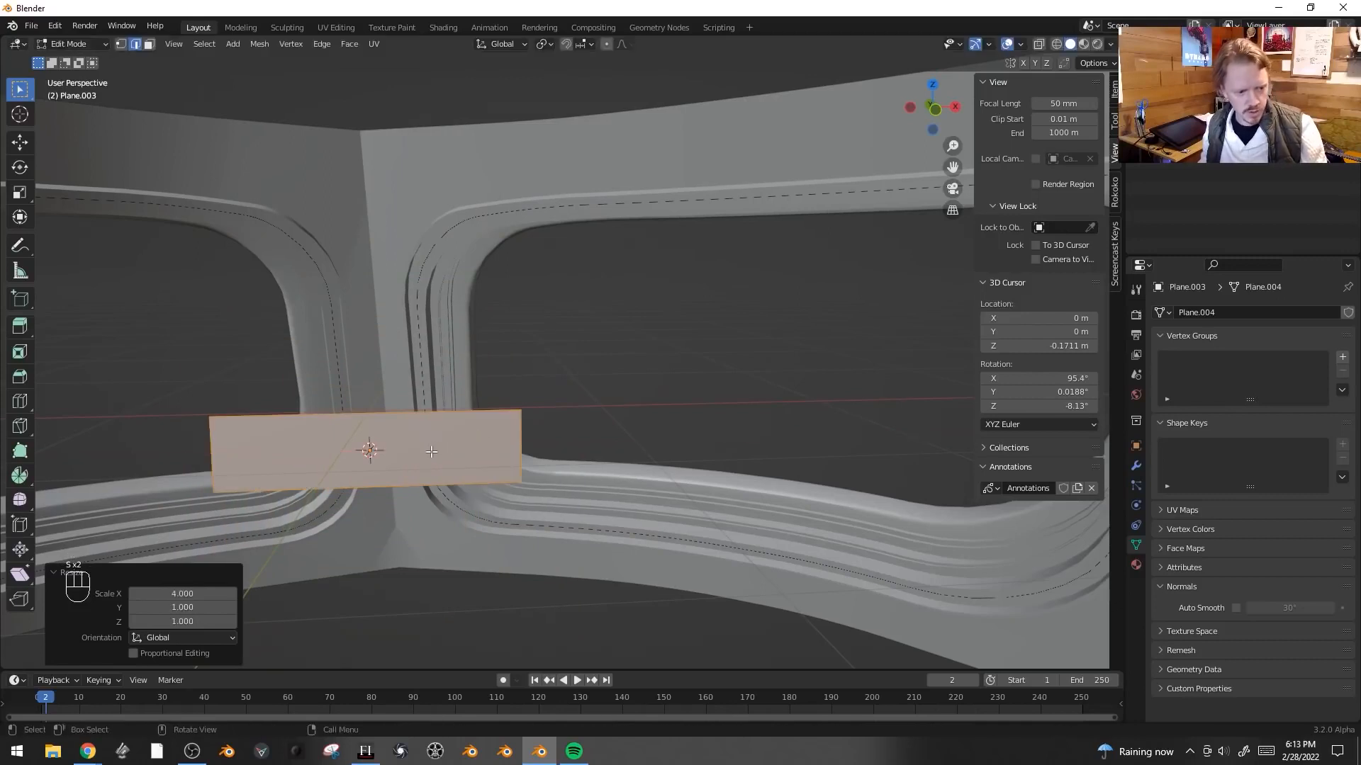
- Move the plane about 0.65 m along X
{"action": "key", "text": "g"}
{"action": "key", "text": "x"}
{"action": "left_click", "coordinate": [585, 450]}
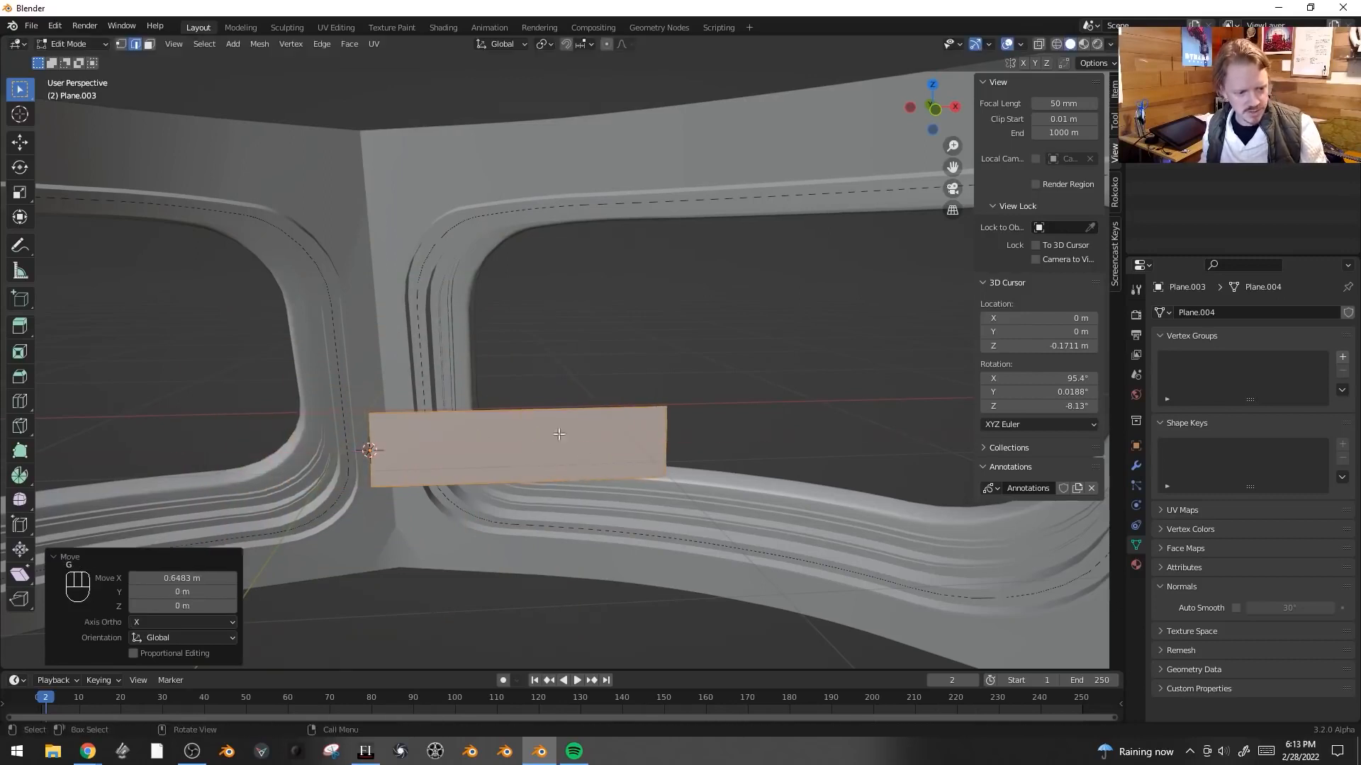
- Add two horizontal loop cuts across the plate
{"action": "middle_click_drag", "start_coordinate": [912, 455], "coordinate": [695, 439]}
{"action": "key", "text": "ctrl+r"}
{"action": "left_click", "coordinate": [665, 441]}
{"action": "left_click", "coordinate": [666, 439]}
{"action": "key", "text": "ctrl+r"}
{"action": "left_click", "coordinate": [669, 451]}
{"action": "left_click", "coordinate": [669, 443]}
- Select the plate's lower face and offset it about 0.004 m
{"action": "key", "text": "3"}
{"action": "left_click", "coordinate": [615, 461]}
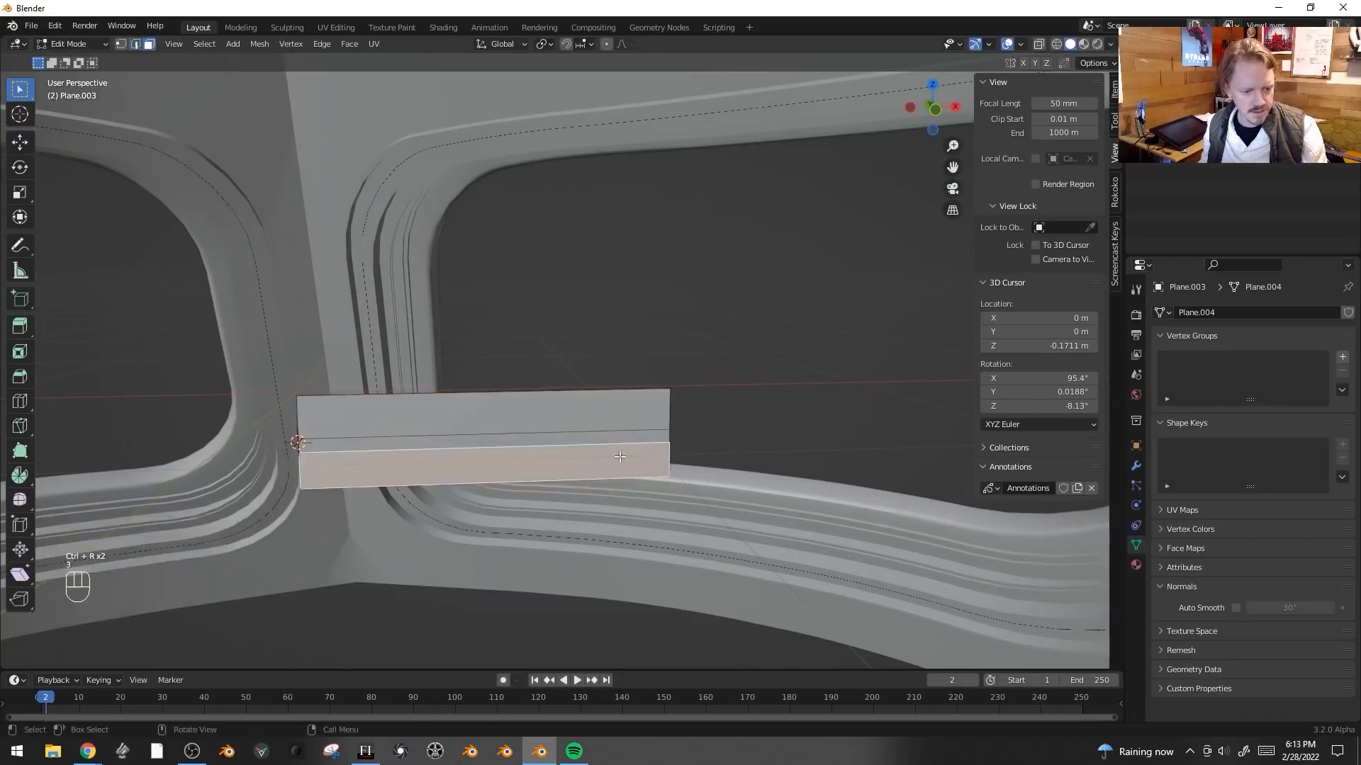
{"action": "middle_click_drag", "start_coordinate": [614, 460], "coordinate": [555, 473]}
{"action": "key", "text": "g"}
{"action": "key", "text": "g"}
{"action": "left_click", "coordinate": [474, 422]}
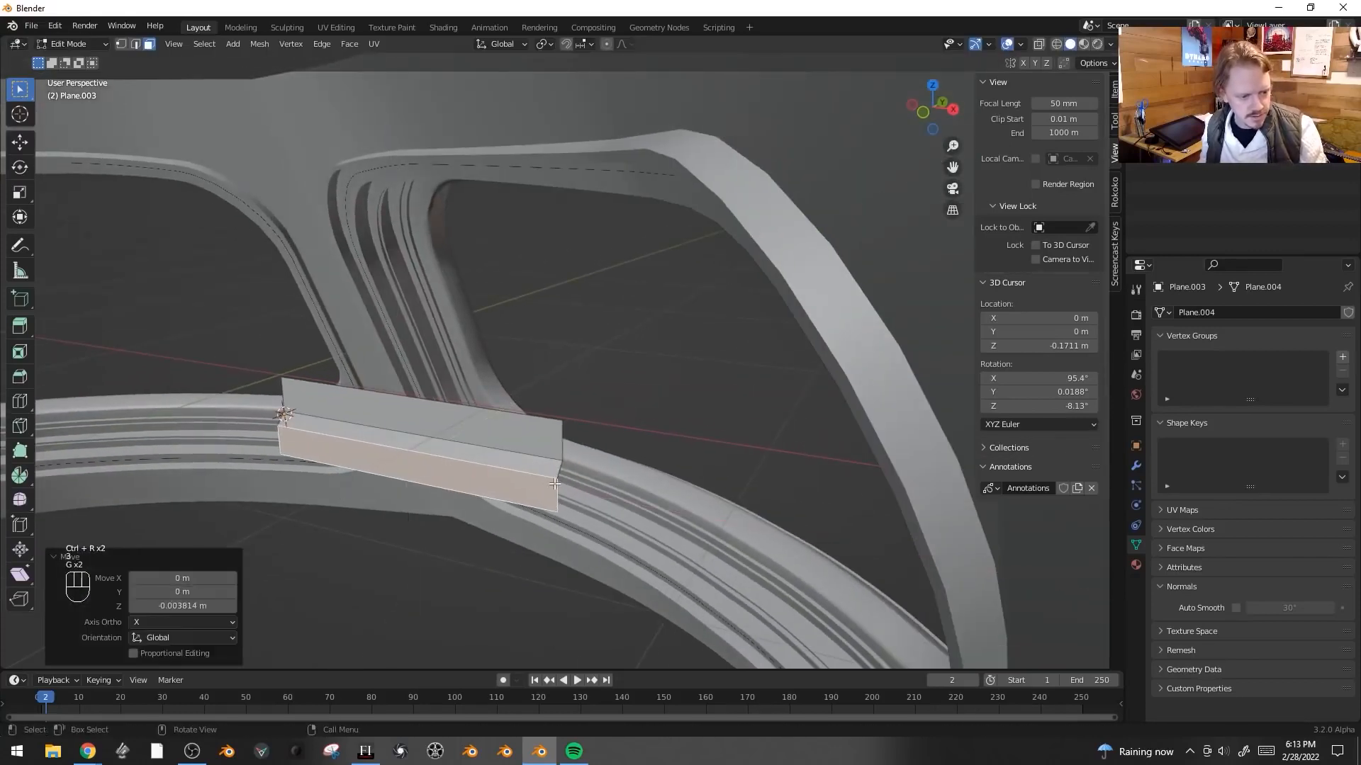
- Add four vertical loop cuts across the plate
{"action": "key", "text": "2"}
{"action": "middle_click_drag", "start_coordinate": [474, 421], "coordinate": [447, 377]}
{"action": "key", "text": "ctrl+r"}
{"action": "scroll", "coordinate": [448, 377], "scroll_direction": "up", "scroll_amount": 2}
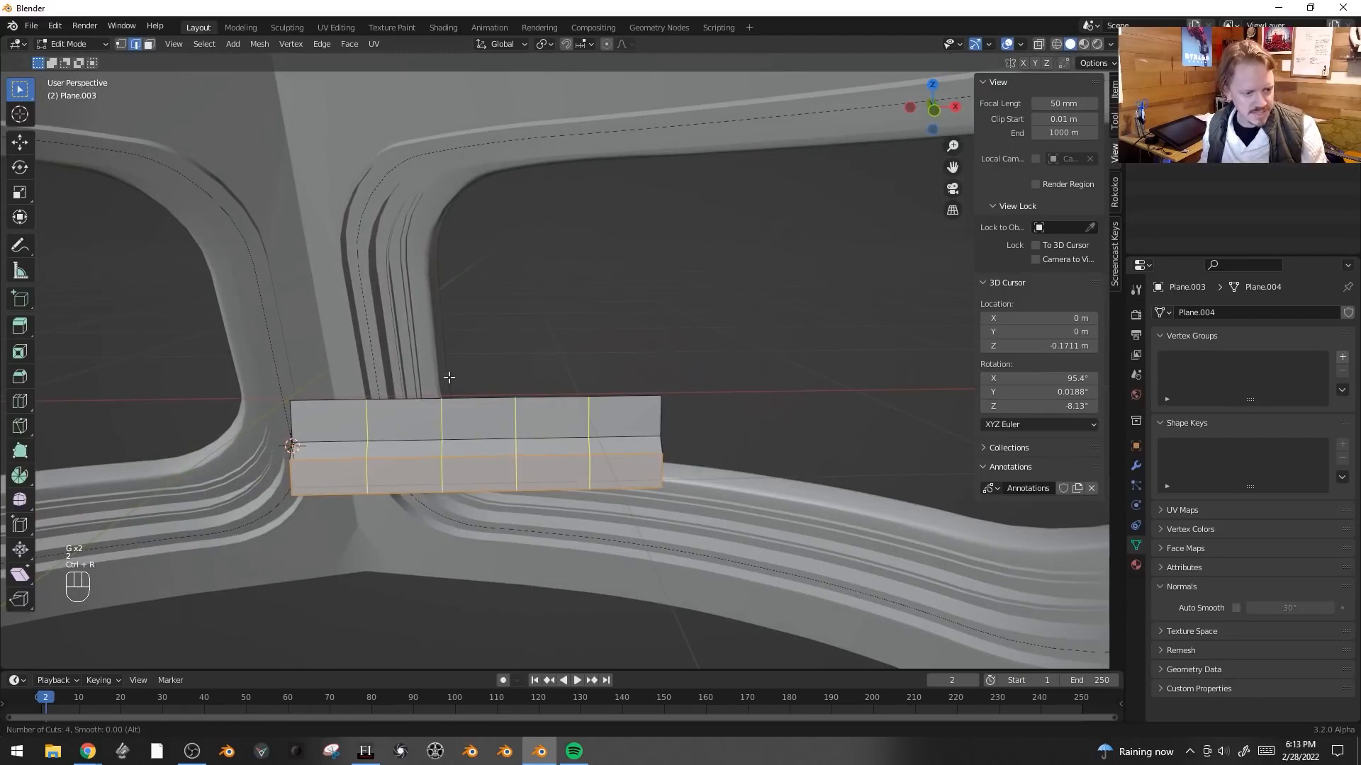
{"action": "left_click", "coordinate": [448, 378]}
{"action": "right_click", "coordinate": [448, 378]}
{"action": "scroll", "coordinate": [472, 414], "scroll_direction": "up", "scroll_amount": 3}
- Add another horizontal loop cut near the plate's top edge
{"action": "key", "text": "ctrl+r"}
{"action": "left_click", "coordinate": [434, 460]}
{"action": "left_click", "coordinate": [435, 482]}
- Delete the top face between the cuts to form a notch in the plate
{"action": "key", "text": "3"}
{"action": "left_click", "coordinate": [355, 452]}
{"action": "key", "text": "x"}
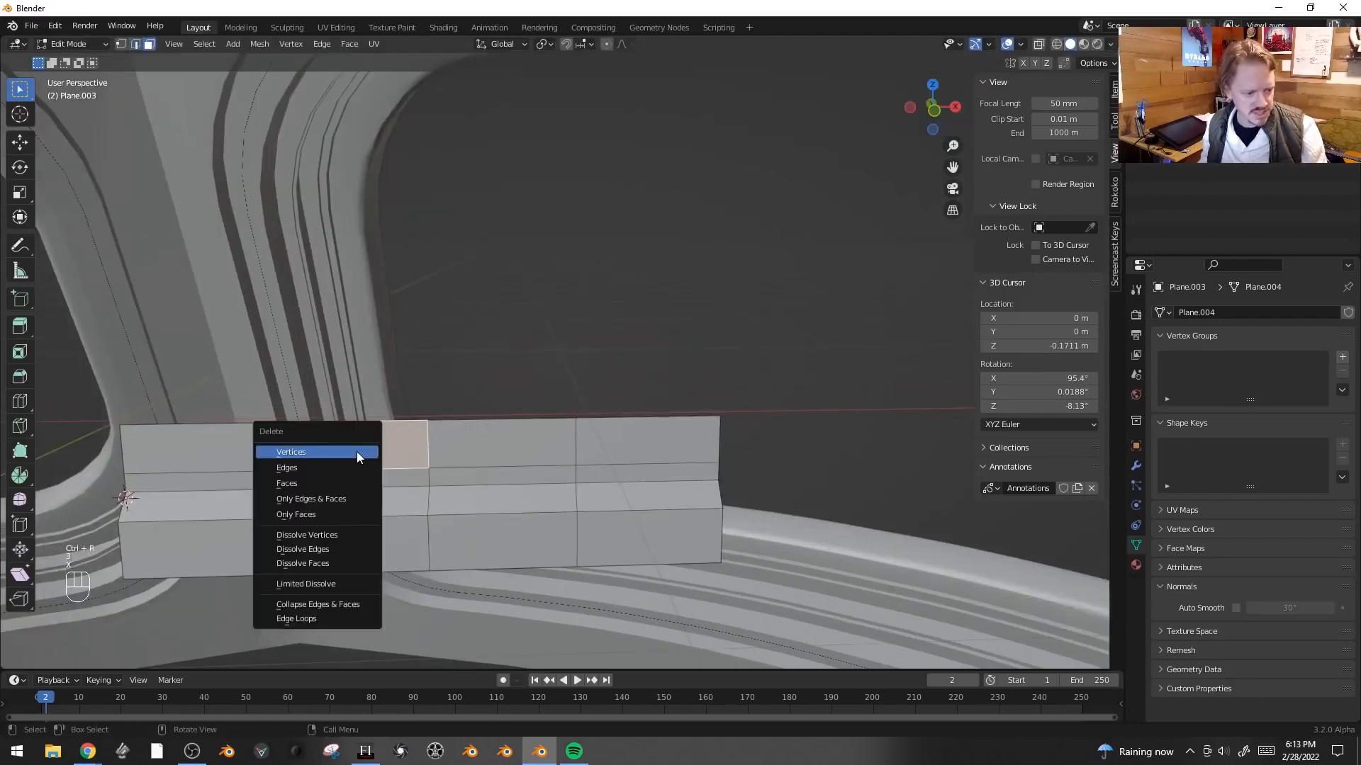
{"action": "left_click", "coordinate": [352, 478]}
- Bevel the notch's two inner corner vertices with 4 segments, about 0.03 m wide
{"action": "middle_click_drag", "start_coordinate": [351, 478], "coordinate": [441, 424], "text": "shift"}
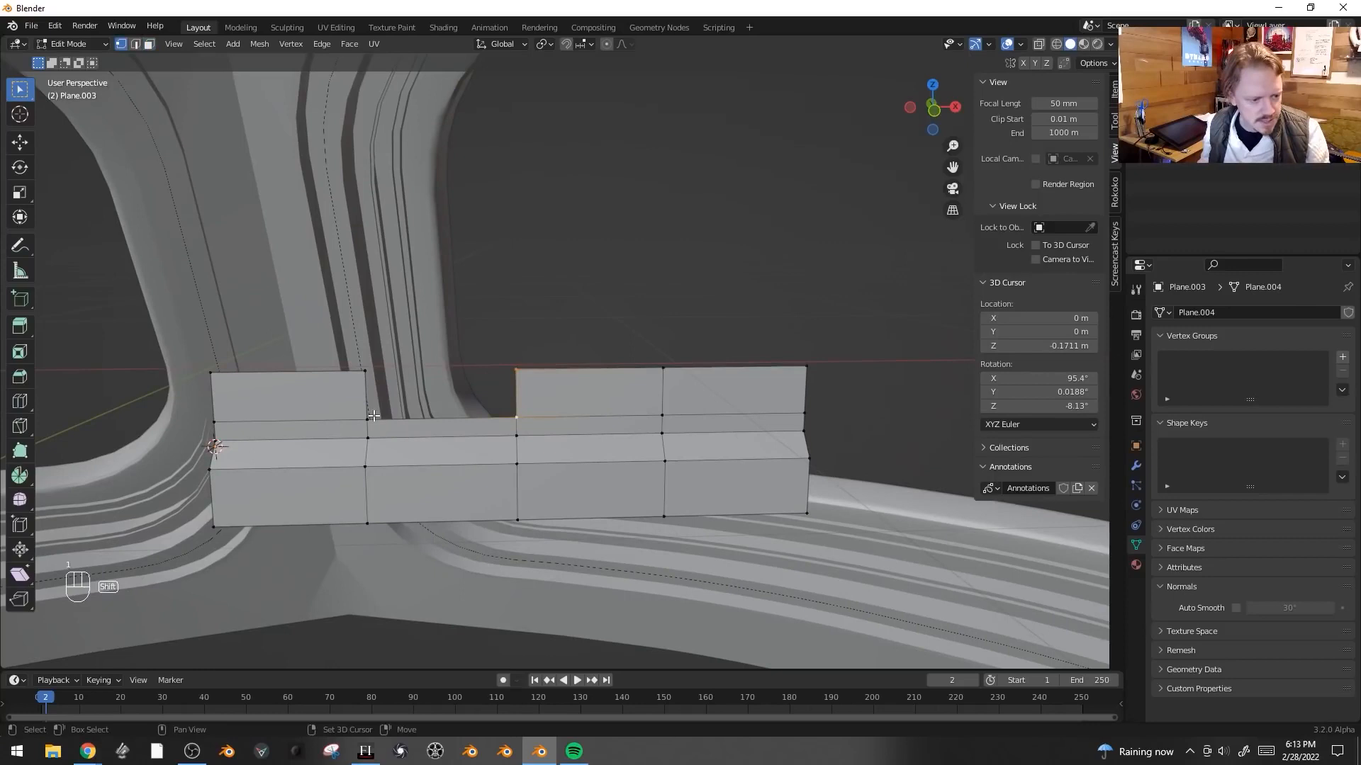
{"action": "key", "text": "ctrl+shift+b"}
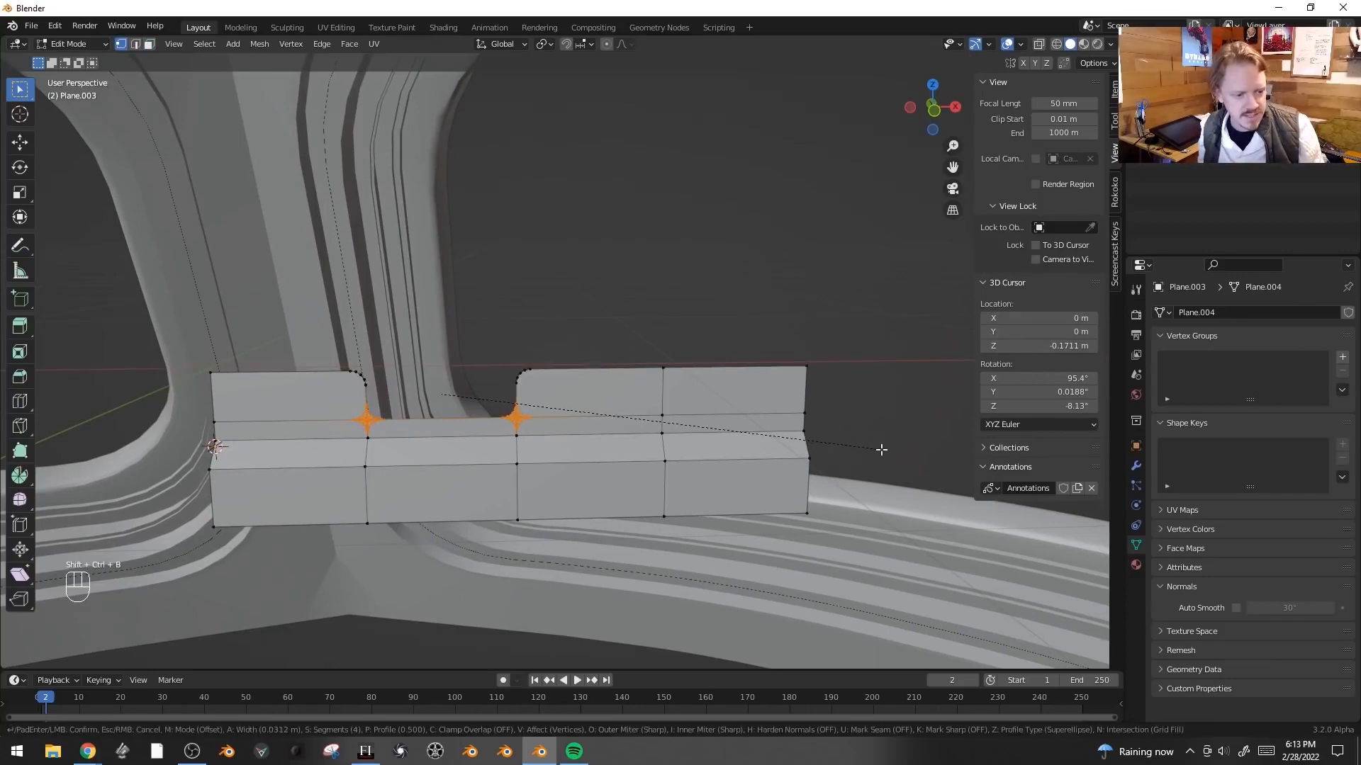
{"action": "left_click", "coordinate": [881, 449]}
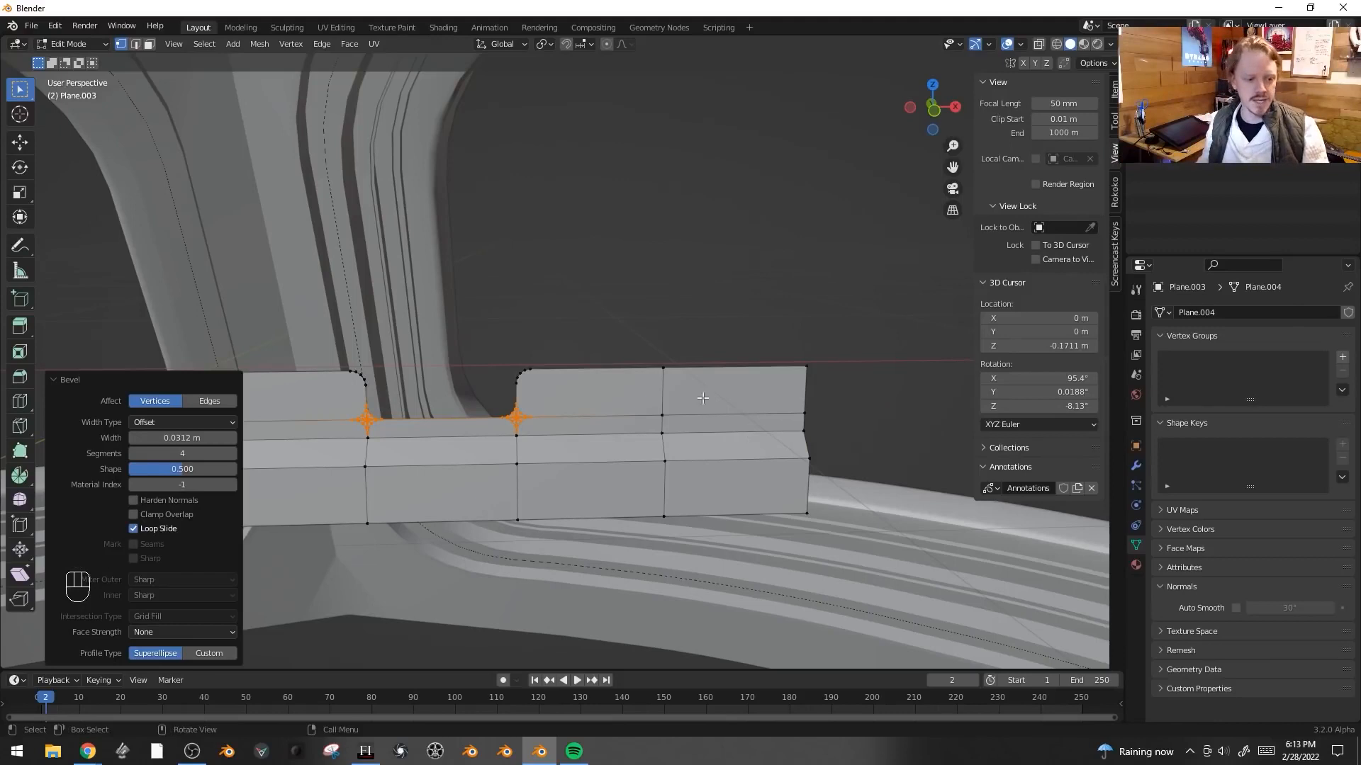
- Select the whole plate and extrude it slightly to give it thickness
{"action": "key", "text": "Tab"}
{"action": "key", "text": "Tab"}
{"action": "key", "text": "Tab"}
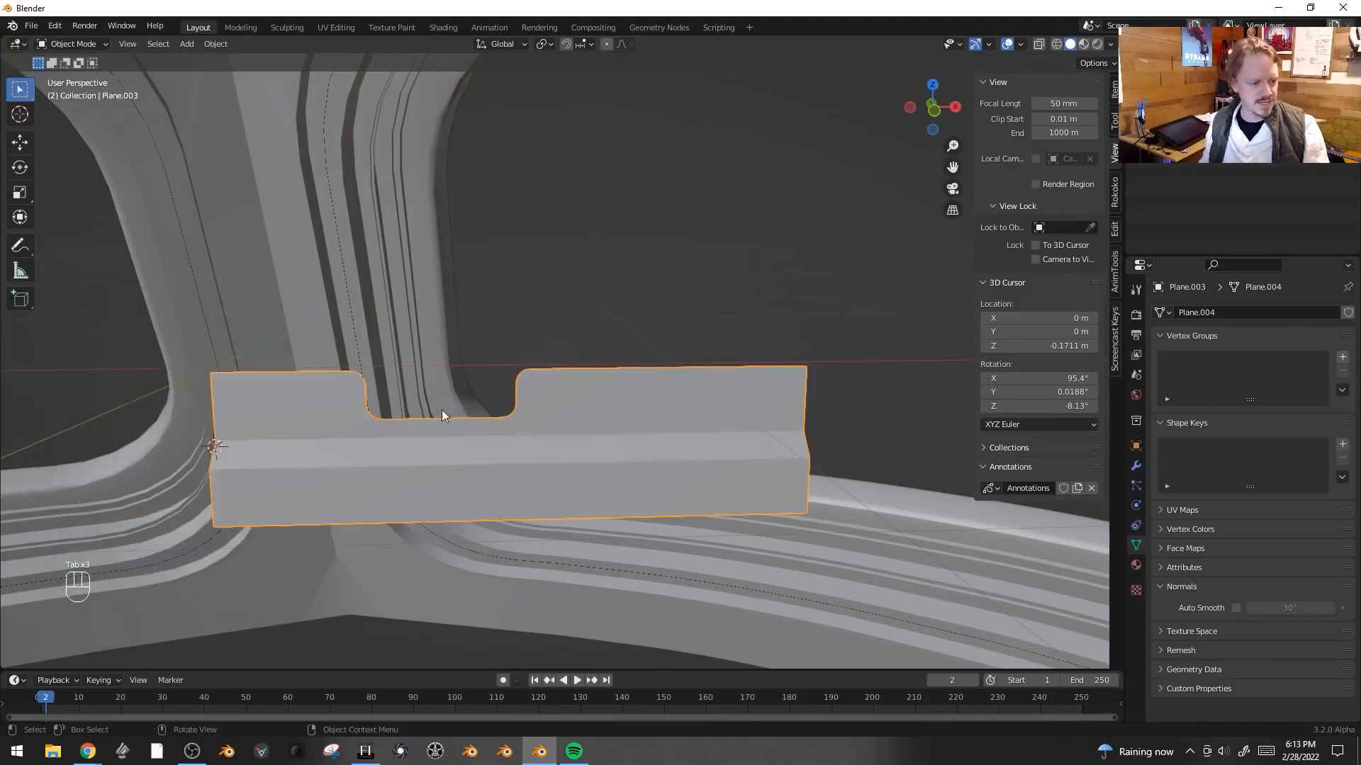
{"action": "key", "text": "Tab"}
{"action": "middle_click_drag", "start_coordinate": [441, 414], "coordinate": [402, 417]}
{"action": "key", "text": "a"}
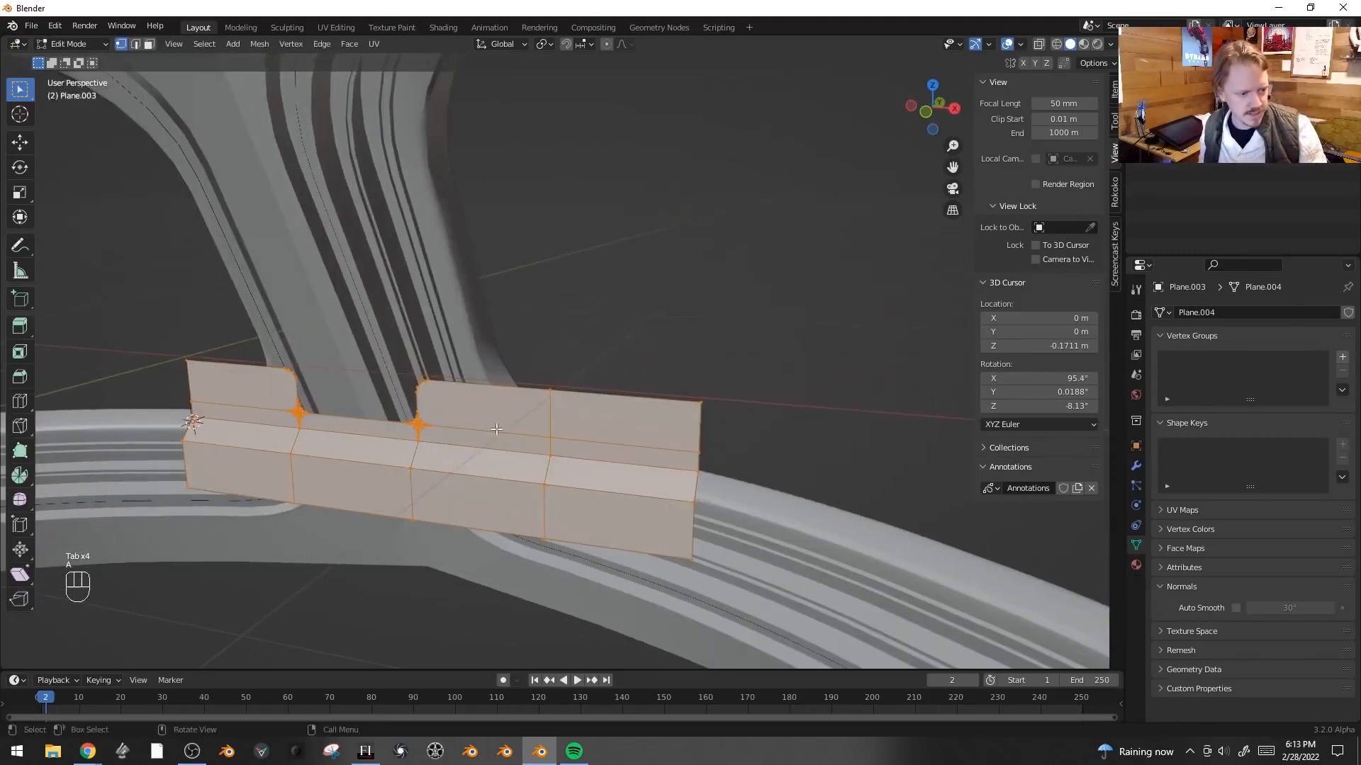
{"action": "key", "text": "e"}
{"action": "key", "text": "shift"}
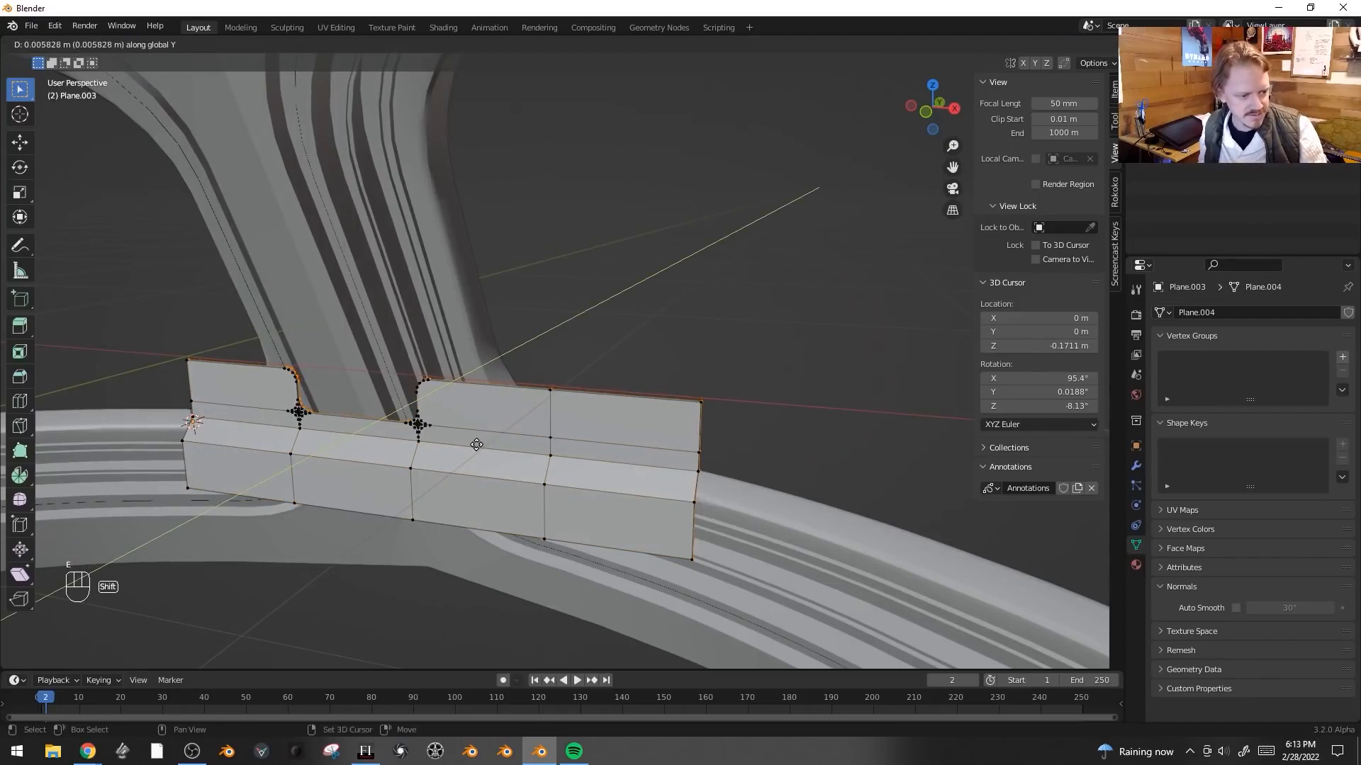
{"action": "left_click", "coordinate": [485, 443]}
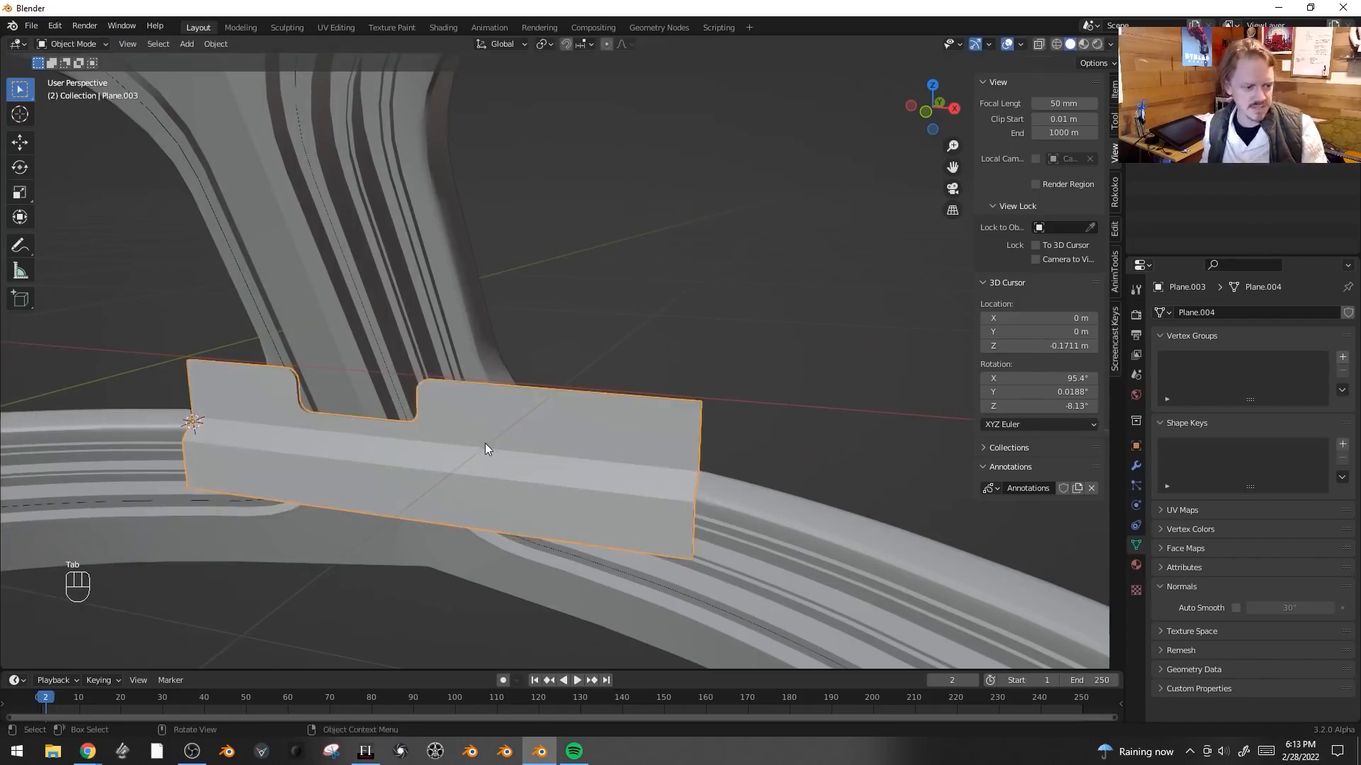
- Select a face on the plate's rightmost section and snap the 3D cursor to it
{"action": "key", "text": "KP_1"}
{"action": "left_click", "coordinate": [680, 404]}
{"action": "middle_click_drag", "start_coordinate": [680, 404], "coordinate": [843, 471]}
{"action": "key", "text": "shift+s"}
{"action": "left_click", "coordinate": [859, 546]}
{"action": "middle_click_drag", "start_coordinate": [859, 546], "coordinate": [822, 466]}
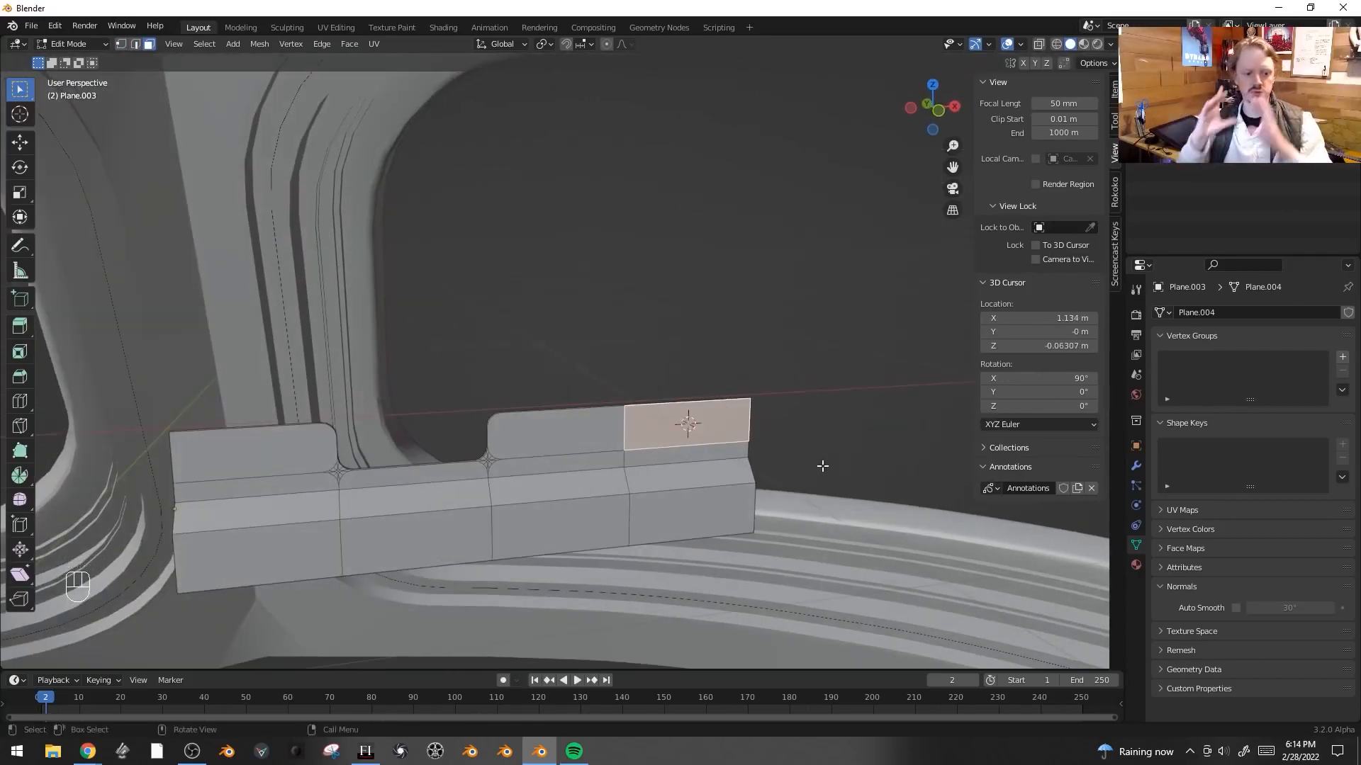
- Add a cylinder with 8 vertices at the cursor
{"action": "key", "text": "shift+a"}
{"action": "left_click", "coordinate": [658, 425]}
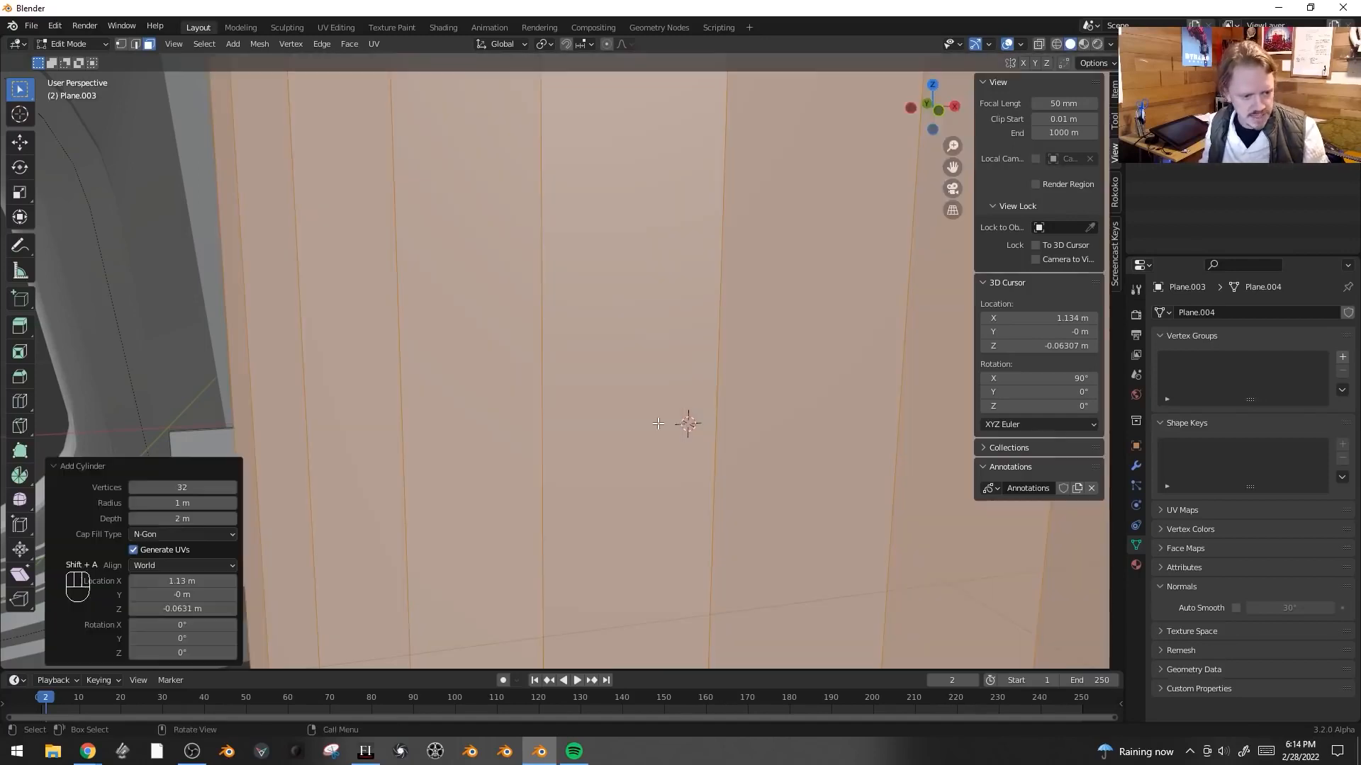
{"action": "left_click", "coordinate": [181, 487]}
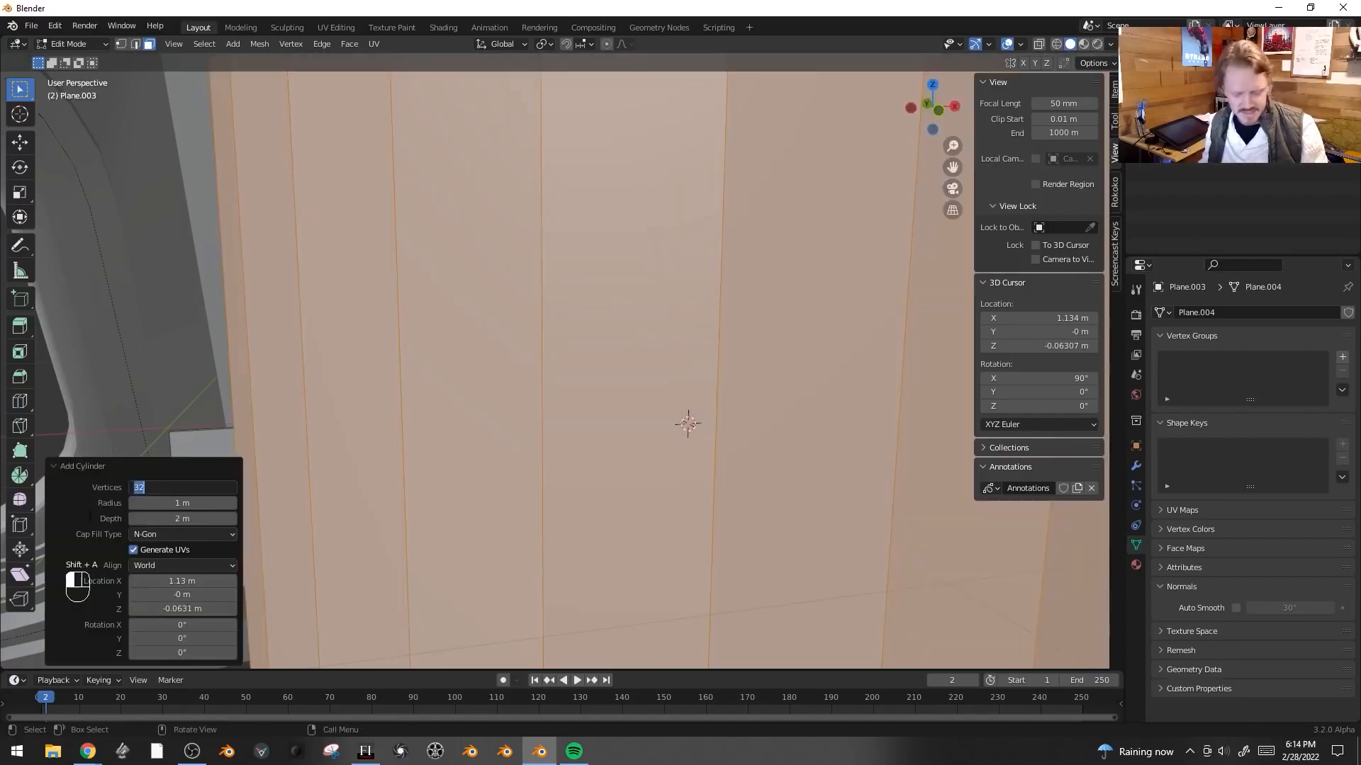
{"action": "type", "text": "8"}
{"action": "key", "text": "Return"}
- Scale the cylinder down to about 0.14
{"action": "key", "text": "s"}
{"action": "left_click", "coordinate": [797, 509]}
{"action": "key", "text": "s"}
{"action": "left_click", "coordinate": [716, 456]}
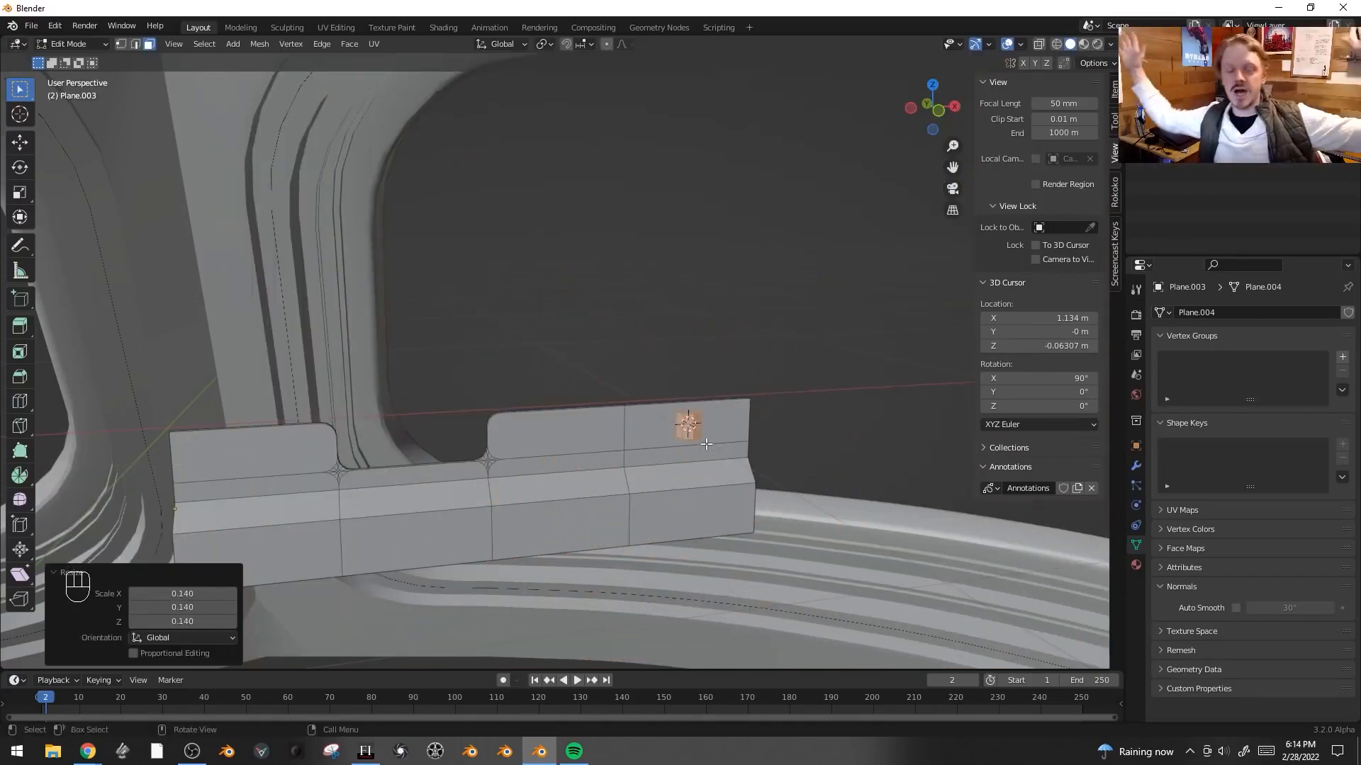
- Rotate the cylinder 90° about X
{"action": "scroll", "coordinate": [706, 443], "scroll_direction": "up", "scroll_amount": 2}
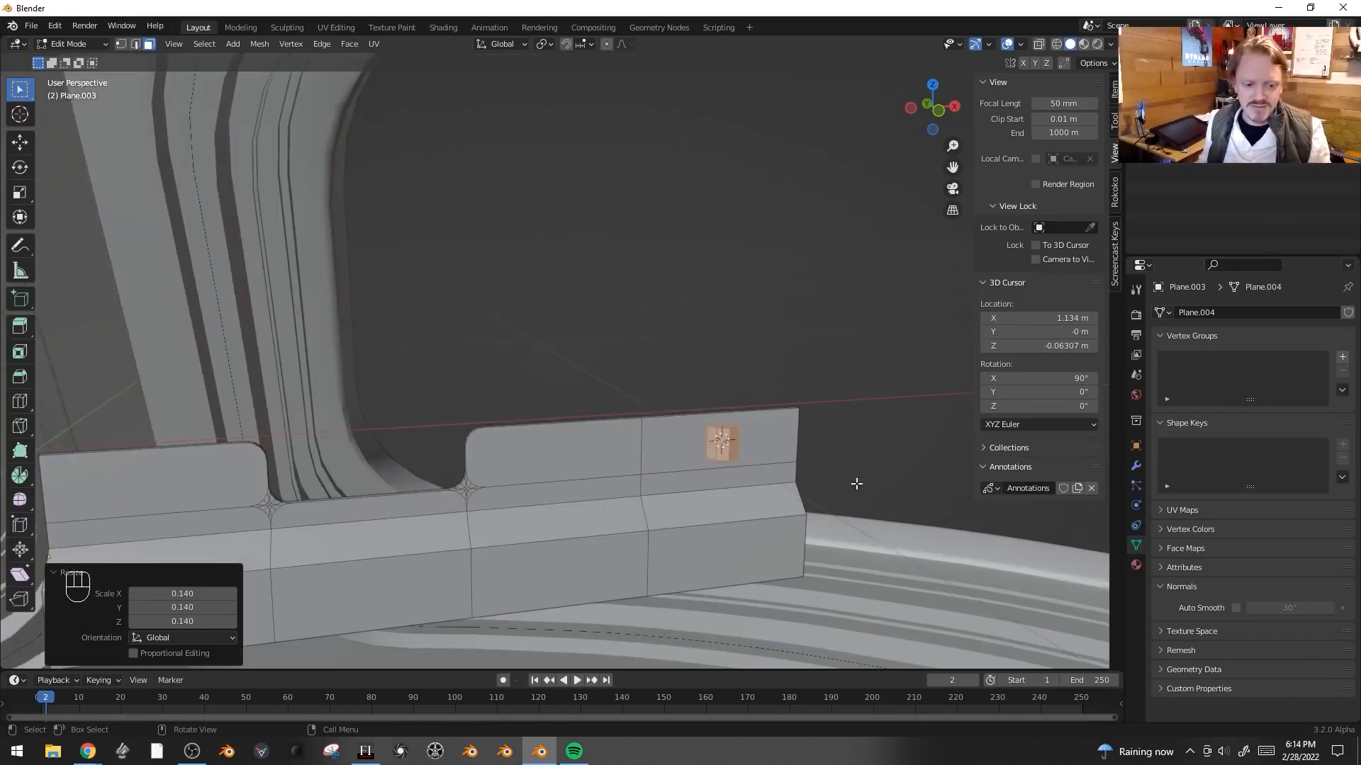
{"action": "type", "text": "rx"}
{"action": "type", "text": "90"}
{"action": "key", "text": "Return"}
- Move the cylinder about 0.034 m along Y into the plate
{"action": "key", "text": "KP_Decimal"}
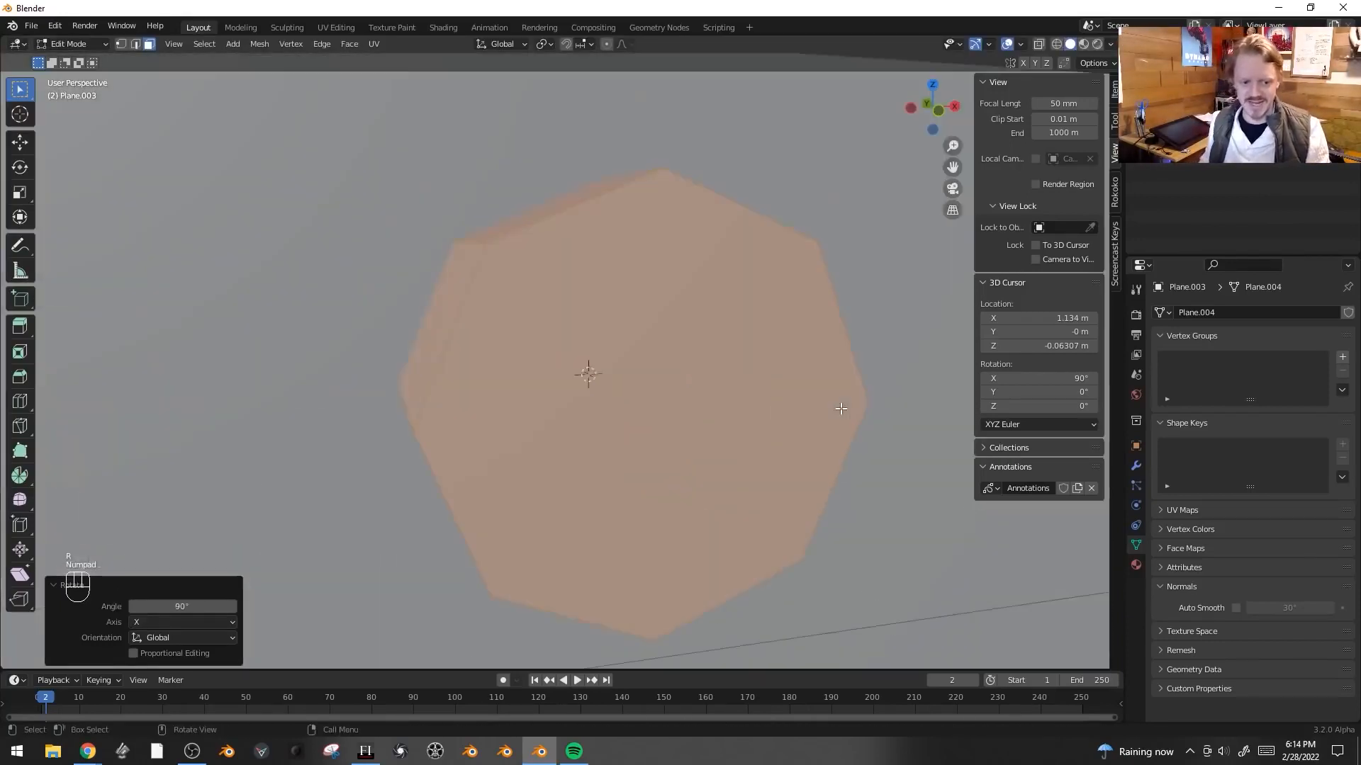
{"action": "scroll", "coordinate": [657, 416], "scroll_direction": "down", "scroll_amount": 3}
{"action": "middle_click_drag", "start_coordinate": [656, 416], "coordinate": [632, 390]}
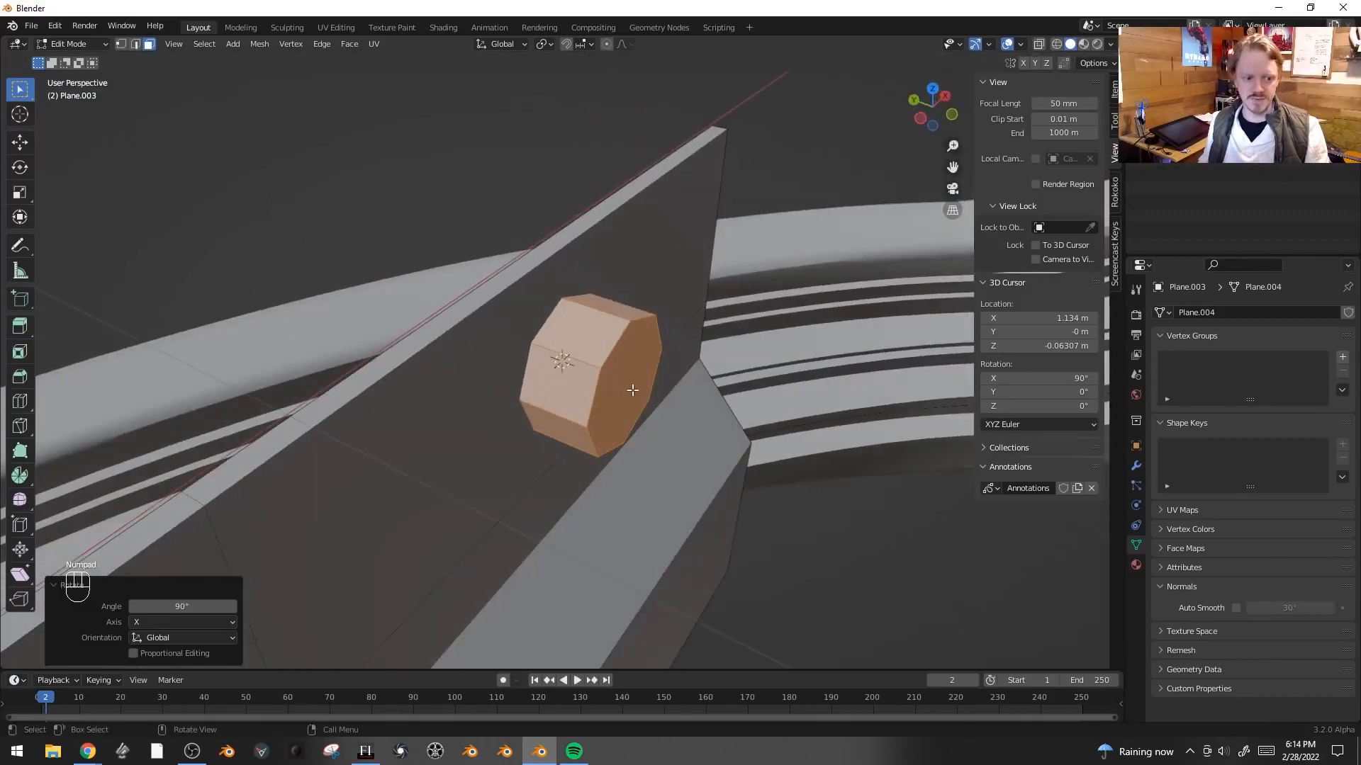
{"action": "key", "text": "g"}
{"action": "key", "text": "y"}
{"action": "left_click", "coordinate": [726, 440]}
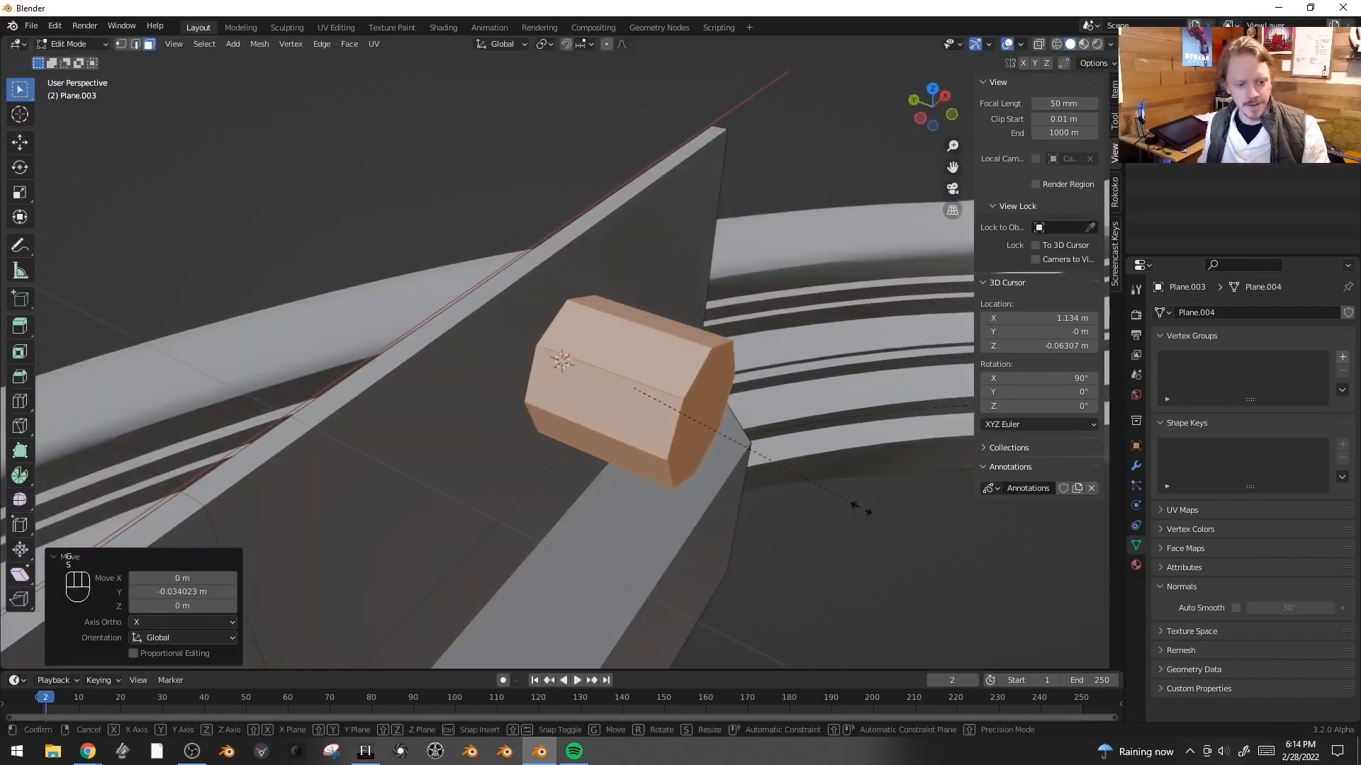
- Shorten the cylinder along Y
{"action": "key", "text": "s"}
{"action": "key", "text": "y"}
{"action": "left_click", "coordinate": [688, 412]}
- Pull the cylinder back about 0.026 m along Y and scale it down to about 0.557
{"action": "key", "text": "g"}
{"action": "key", "text": "x"}
{"action": "left_click", "coordinate": [649, 391]}
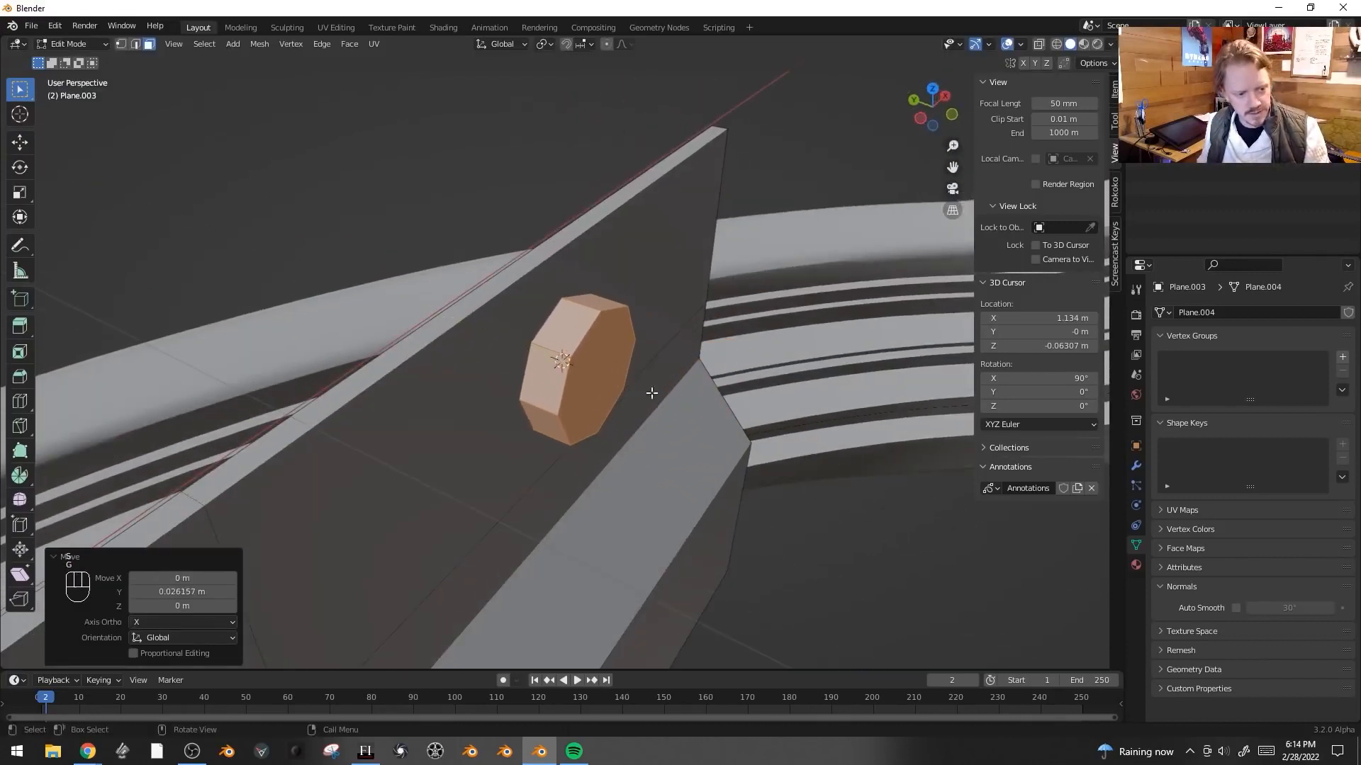
{"action": "key", "text": "s"}
{"action": "left_click", "coordinate": [715, 390]}
{"action": "key", "text": "g"}
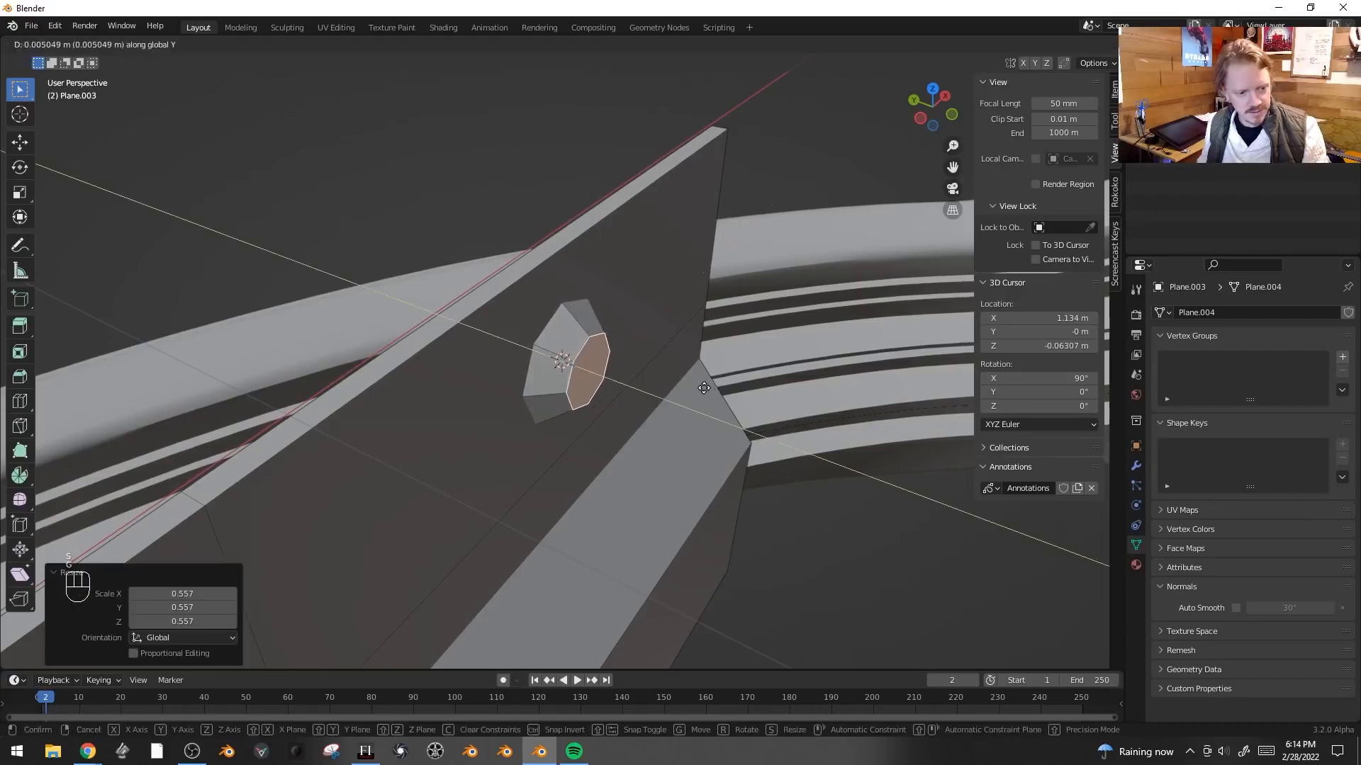
{"action": "left_click", "coordinate": [732, 373]}
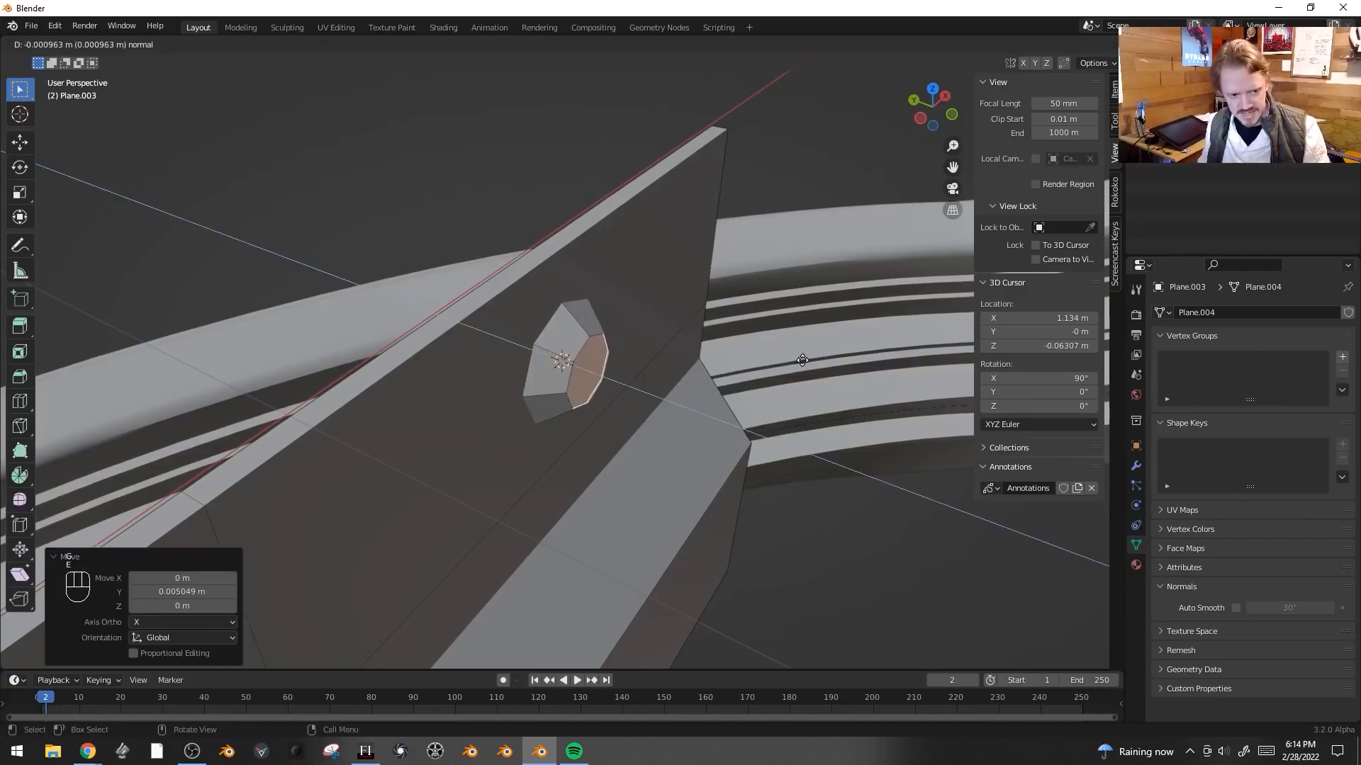
- Extrude the cylinder's end face, scale it to about 0.491 and push it about 0.009 m along Y
{"action": "key", "text": "e"}
{"action": "key", "text": "s"}
{"action": "left_click", "coordinate": [609, 375]}
{"action": "key", "text": "alt+z"}
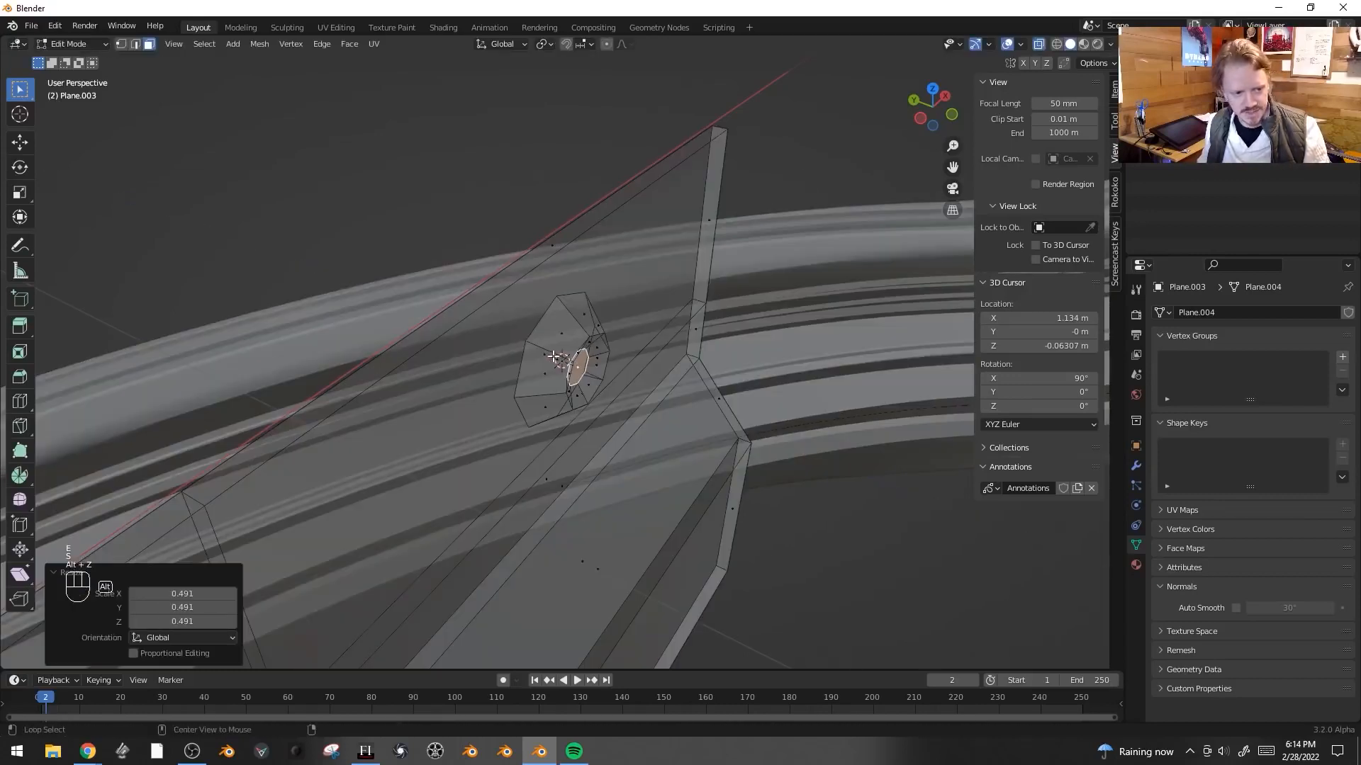
{"action": "key", "text": "alt+z"}
{"action": "key", "text": "g"}
{"action": "left_click", "coordinate": [577, 355]}
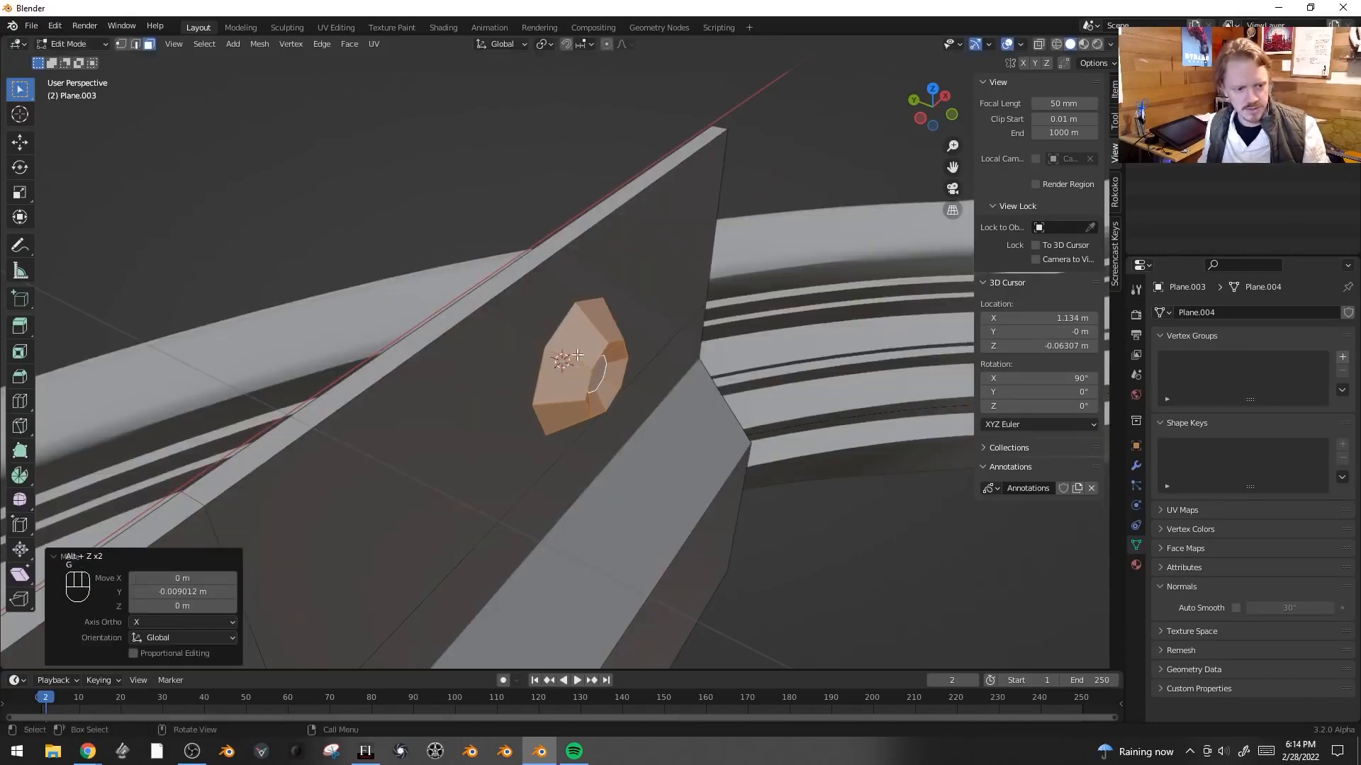
- Add a 10-vertex cylinder at the 3D cursor and scale it down to about 0.242
{"action": "key", "text": "shift+a"}
{"action": "left_click", "coordinate": [626, 347]}
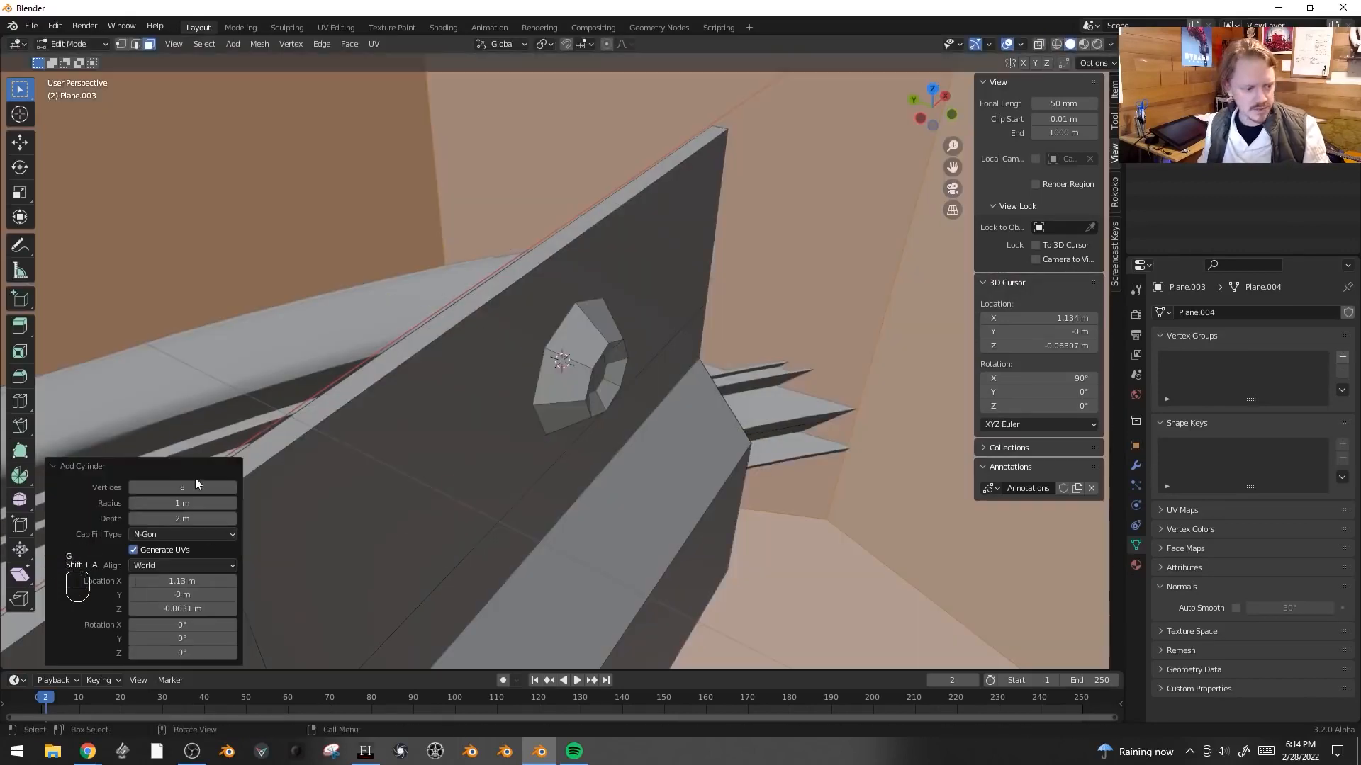
{"action": "key", "text": "Return"}
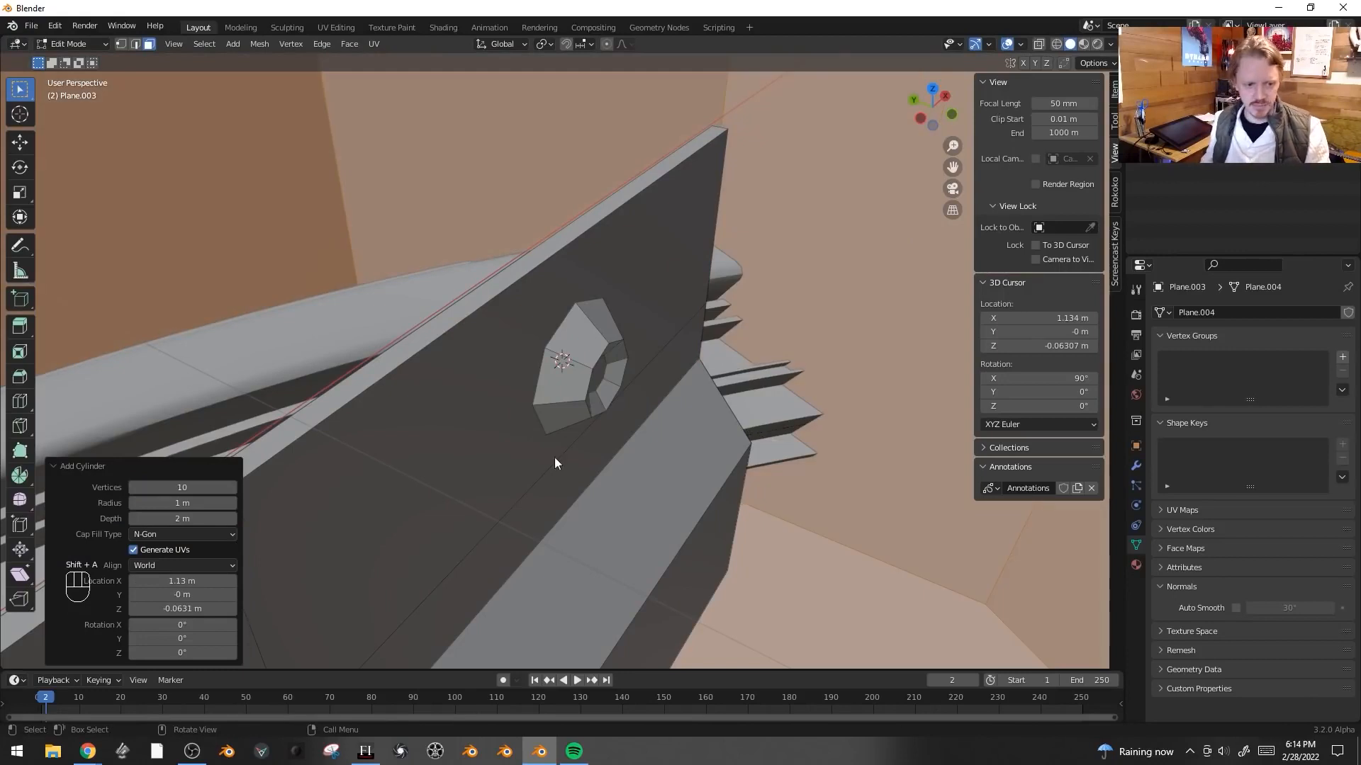
{"action": "key", "text": "s"}
{"action": "left_click", "coordinate": [581, 377]}
{"action": "key", "text": "s"}
{"action": "left_click", "coordinate": [623, 425]}
- Rotate the new cylinder 90° about X and flatten it along Y to about 0.19
{"action": "type", "text": "rx"}
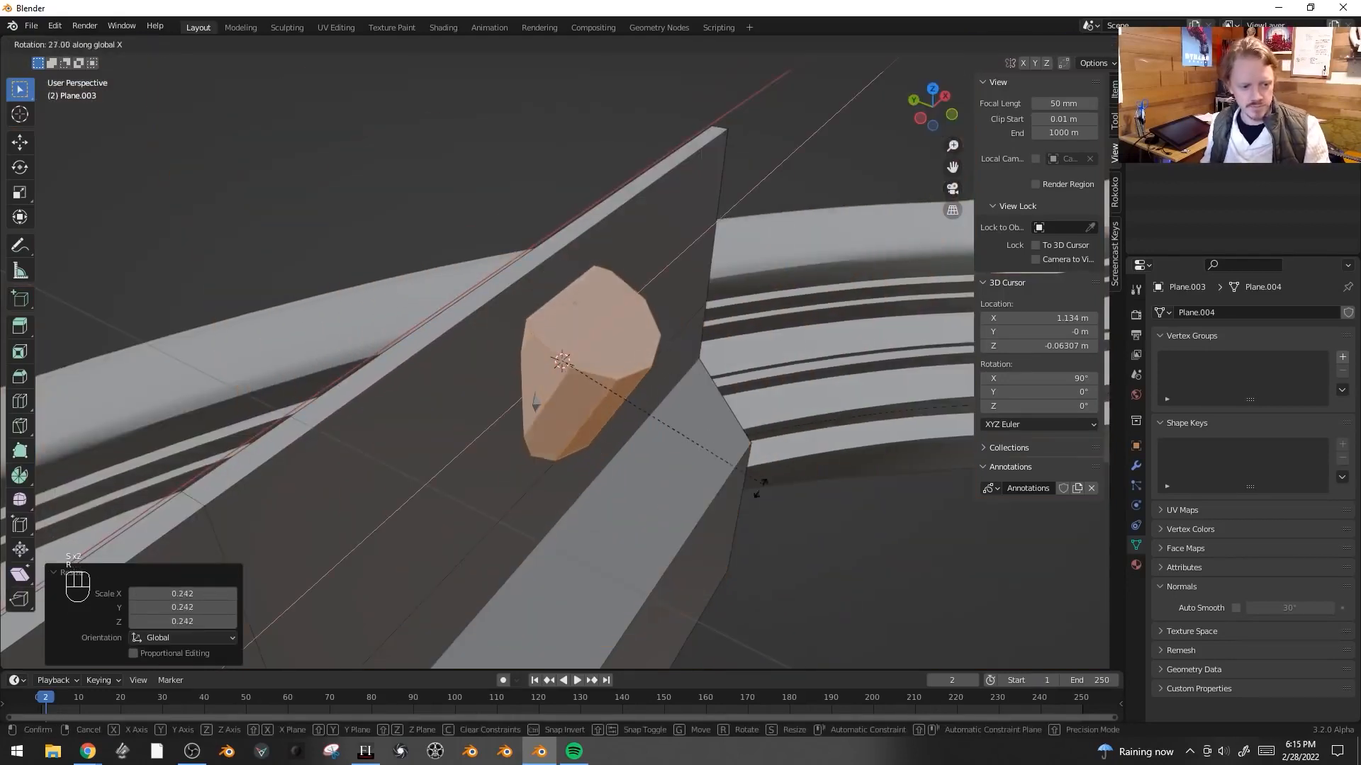
{"action": "type", "text": "90"}
{"action": "key", "text": "Return"}
{"action": "key", "text": "s"}
{"action": "key", "text": "y"}
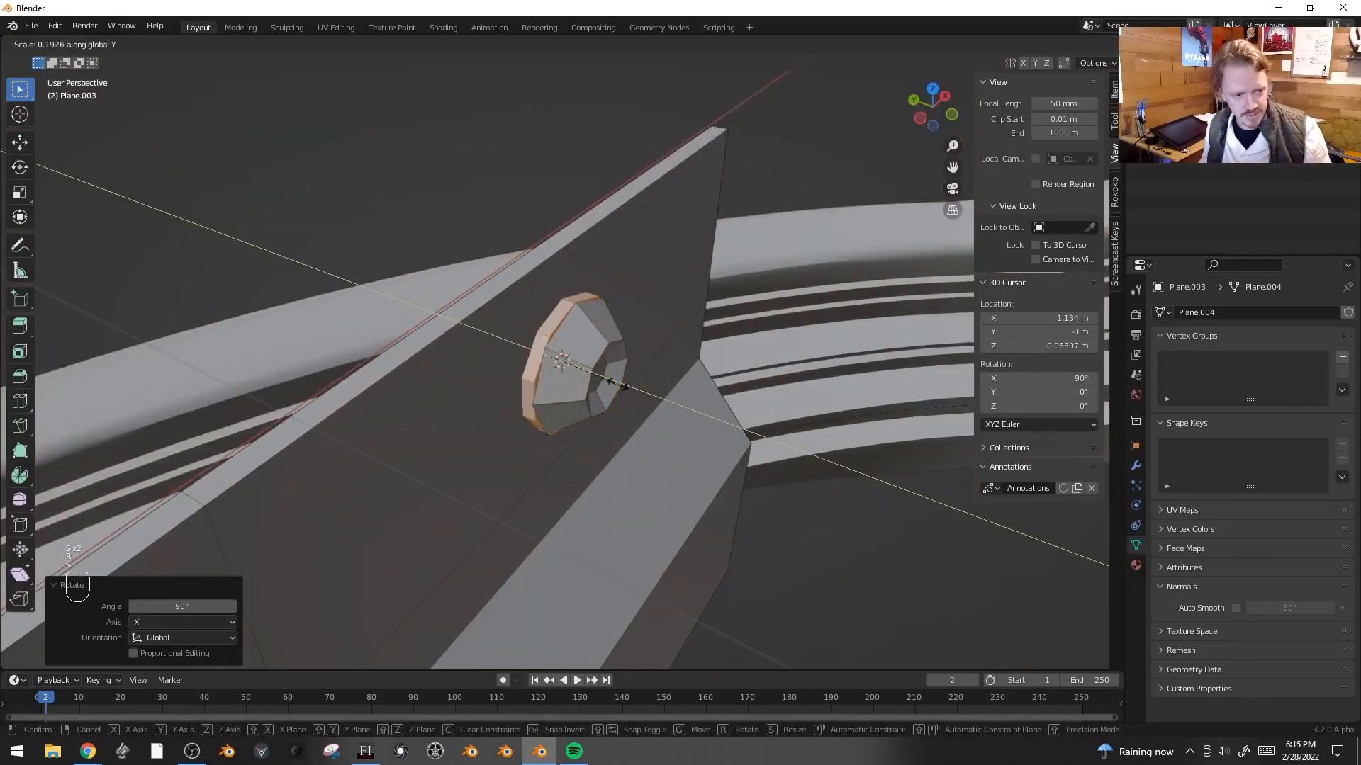
{"action": "left_click", "coordinate": [578, 362]}
- Move the washer cylinder along Y and shift the whole linked bolt about 0.006 m along Y
{"action": "key", "text": "g"}
{"action": "key", "text": "y"}
{"action": "left_click", "coordinate": [581, 367]}
{"action": "key", "text": "Tab"}
{"action": "key", "text": "ctrl+l"}
{"action": "key", "text": "g"}
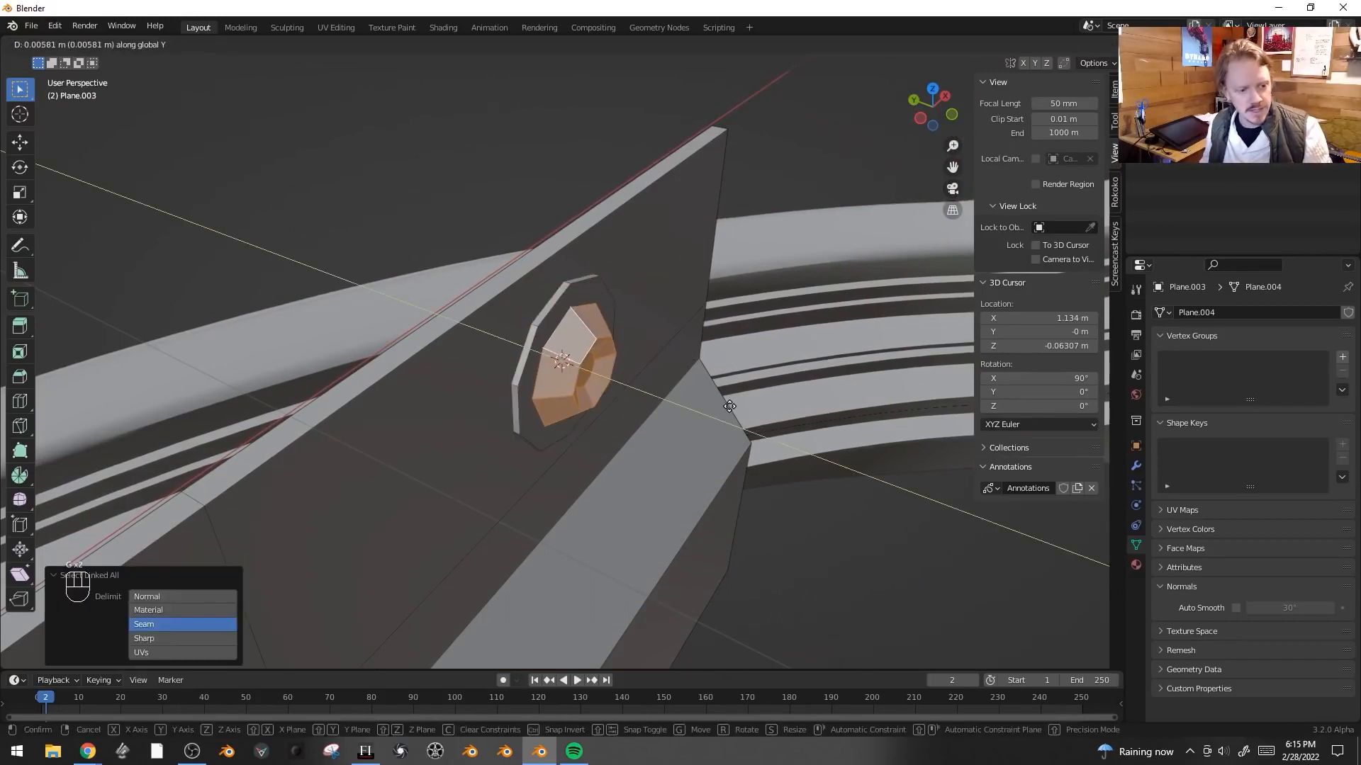
{"action": "left_click", "coordinate": [727, 409]}
- Select the complete bolt in front view and duplicate it along the plate
{"action": "left_click", "coordinate": [537, 313], "text": "shift"}
{"action": "key", "text": "ctrl+l"}
{"action": "scroll", "coordinate": [645, 383], "scroll_direction": "down", "scroll_amount": 4}
{"action": "key", "text": "KP_1"}
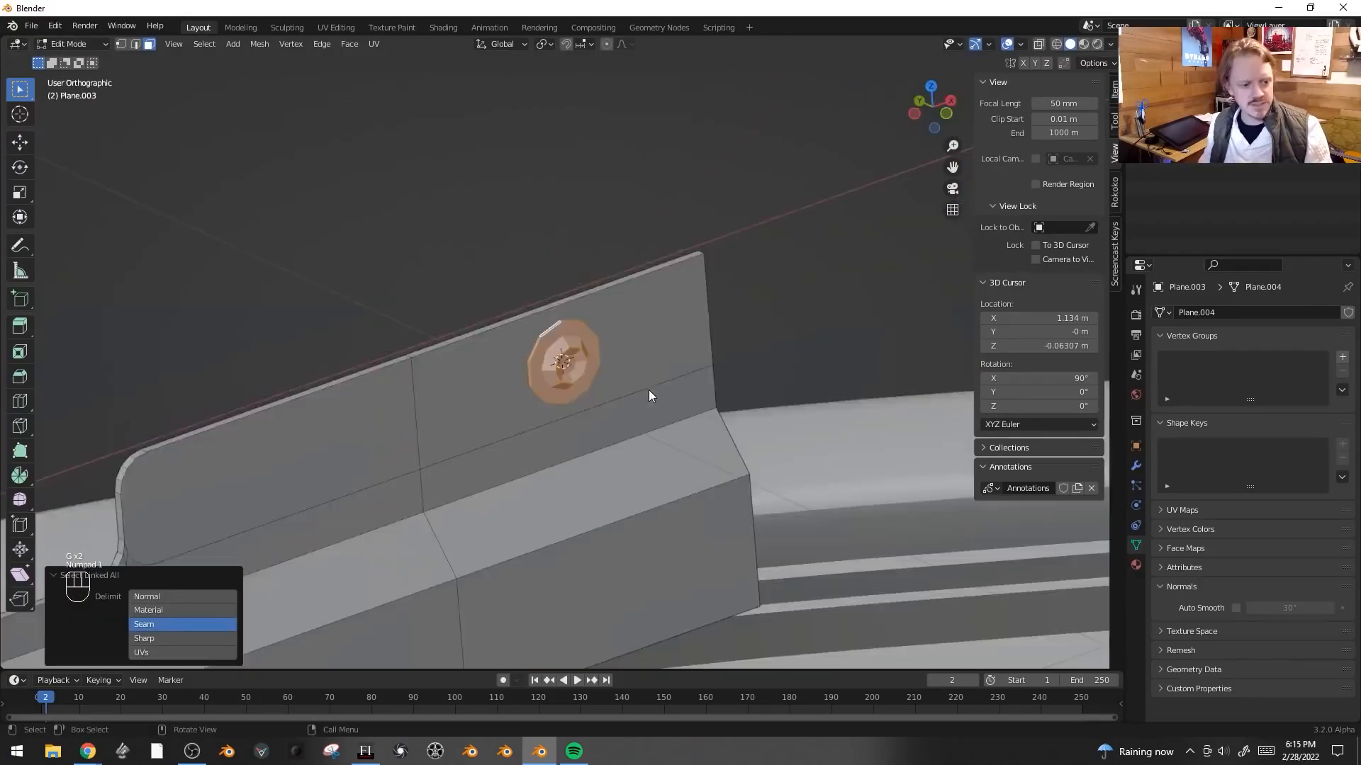
{"action": "scroll", "coordinate": [659, 386], "scroll_direction": "down", "scroll_amount": 2}
{"action": "middle_click_drag", "start_coordinate": [610, 372], "coordinate": [619, 401], "text": "shift"}
{"action": "key", "text": "shift+d"}
{"action": "left_click", "coordinate": [615, 440]}
- Place two more bolt duplicates about 0.36 m apart along the plate and return to Object Mode
{"action": "middle_click_drag", "start_coordinate": [611, 457], "coordinate": [839, 464], "text": "shift"}
{"action": "key", "text": "shift+d"}
{"action": "middle_click_drag", "start_coordinate": [744, 459], "coordinate": [310, 446]}
{"action": "left_click", "coordinate": [228, 450]}
{"action": "key", "text": "shift+d"}
{"action": "left_click", "coordinate": [531, 451]}
{"action": "middle_click_drag", "start_coordinate": [530, 452], "coordinate": [769, 494]}
{"action": "scroll", "coordinate": [591, 452], "scroll_direction": "down", "scroll_amount": 8}
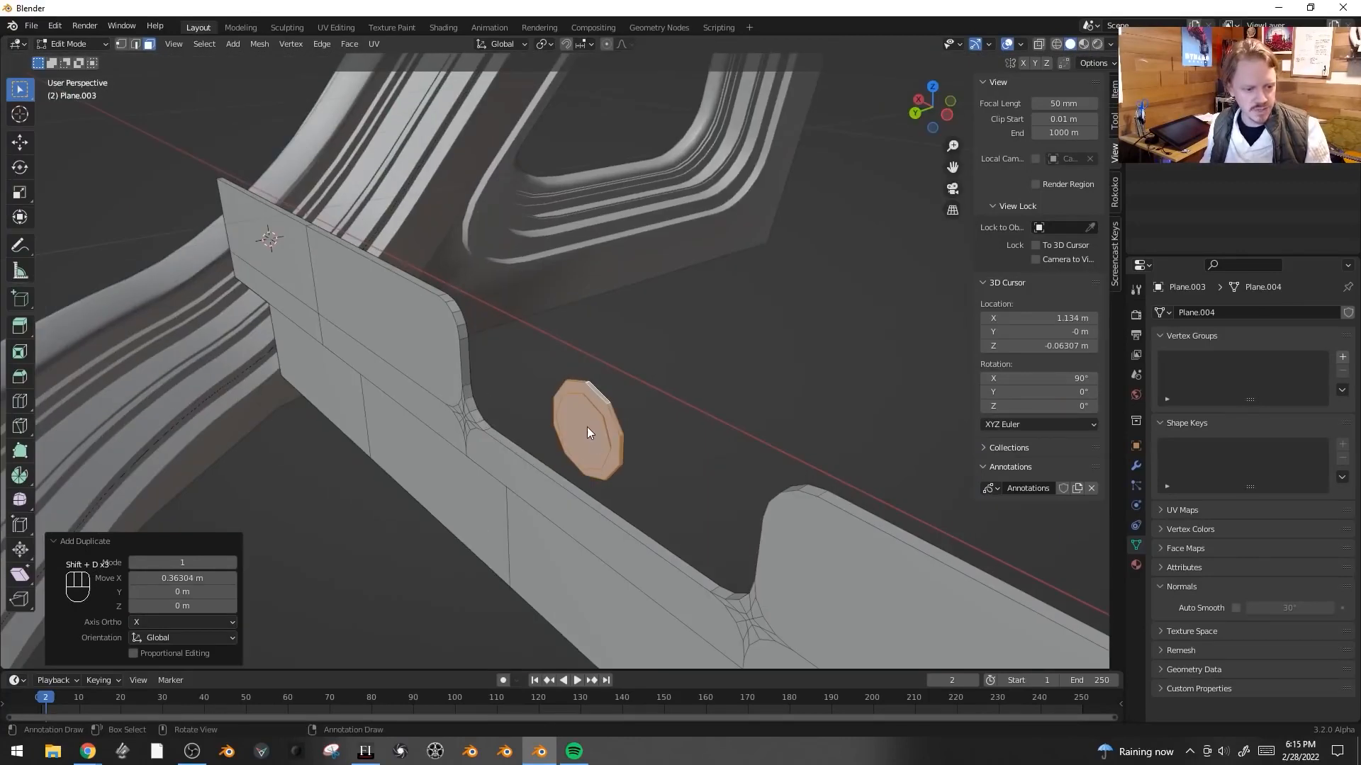
{"action": "key", "text": "e"}
{"action": "left_click", "coordinate": [869, 323]}
{"action": "middle_click_drag", "start_coordinate": [814, 340], "coordinate": [585, 433]}
{"action": "key", "text": "Tab"}
- Add an Array modifier to the trim plate and set its count to 5
{"action": "scroll", "coordinate": [802, 466], "scroll_direction": "down", "scroll_amount": 4}
{"action": "middle_click_drag", "start_coordinate": [802, 465], "coordinate": [700, 347]}
{"action": "scroll", "coordinate": [714, 441], "scroll_direction": "down", "scroll_amount": 5}
{"action": "middle_click_drag", "start_coordinate": [631, 277], "coordinate": [556, 295], "text": "shift"}
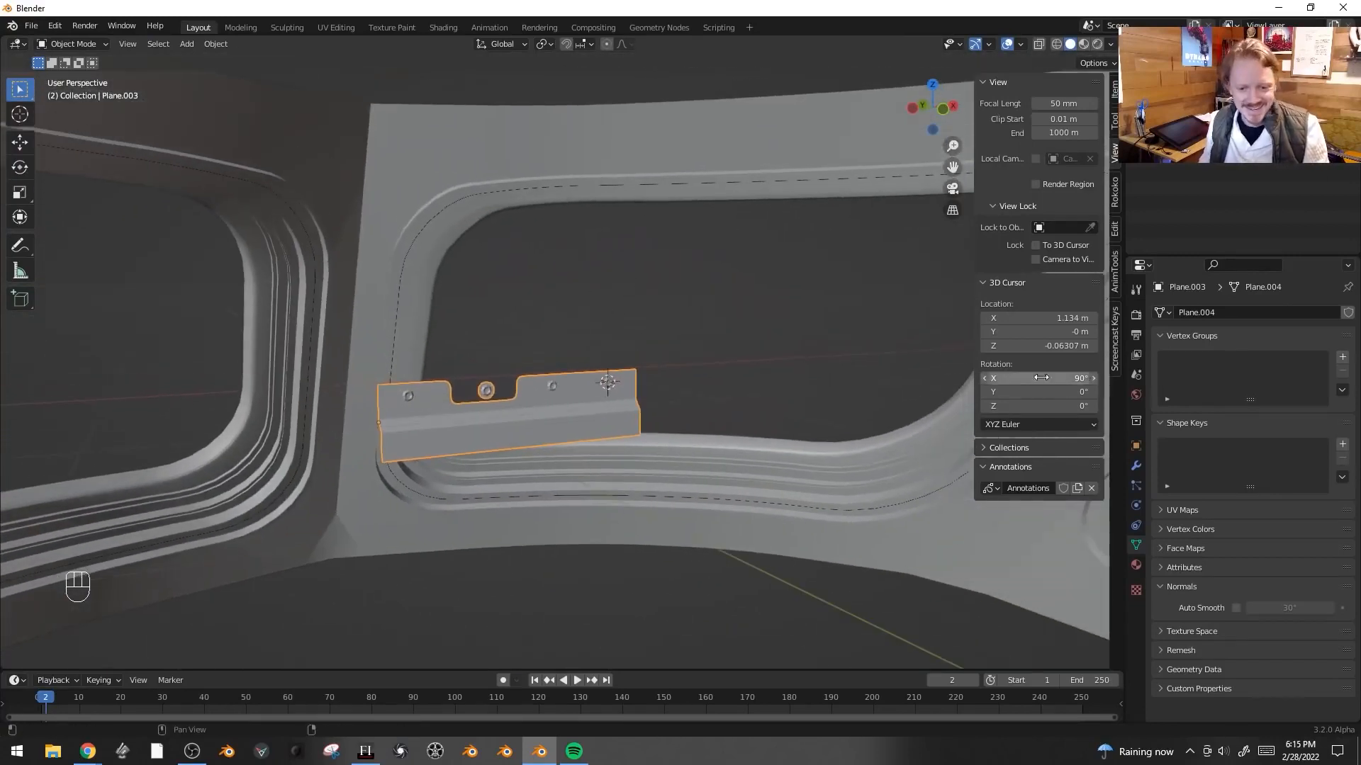
{"action": "left_click", "coordinate": [1140, 466]}
{"action": "left_click", "coordinate": [1233, 315]}
{"action": "left_click", "coordinate": [1096, 356]}
{"action": "middle_click_drag", "start_coordinate": [942, 369], "coordinate": [793, 383]}
{"action": "left_click", "coordinate": [1333, 375]}
{"action": "left_click", "coordinate": [1332, 375]}
{"action": "left_click", "coordinate": [1332, 375]}
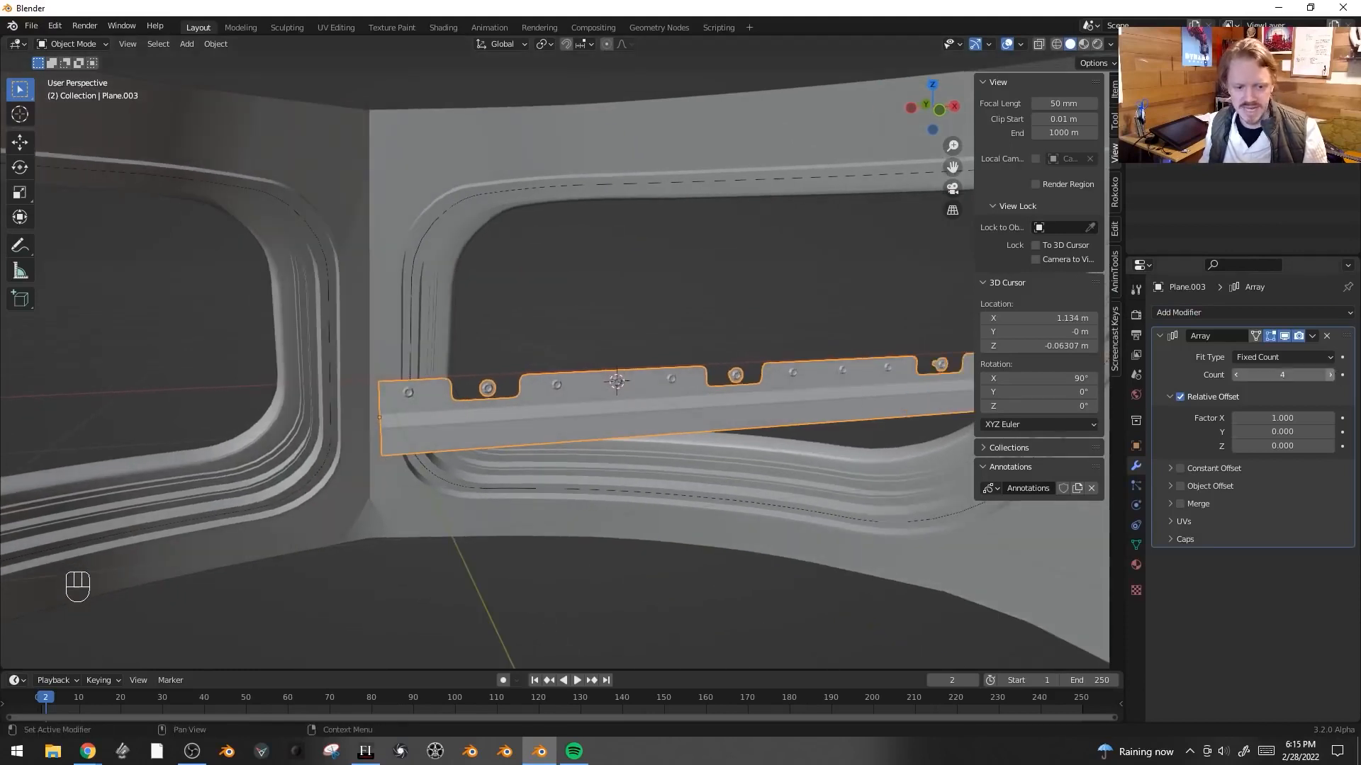
{"action": "scroll", "coordinate": [776, 333], "scroll_direction": "down", "scroll_amount": 2}
{"action": "scroll", "coordinate": [776, 333], "scroll_direction": "up", "scroll_amount": 3}
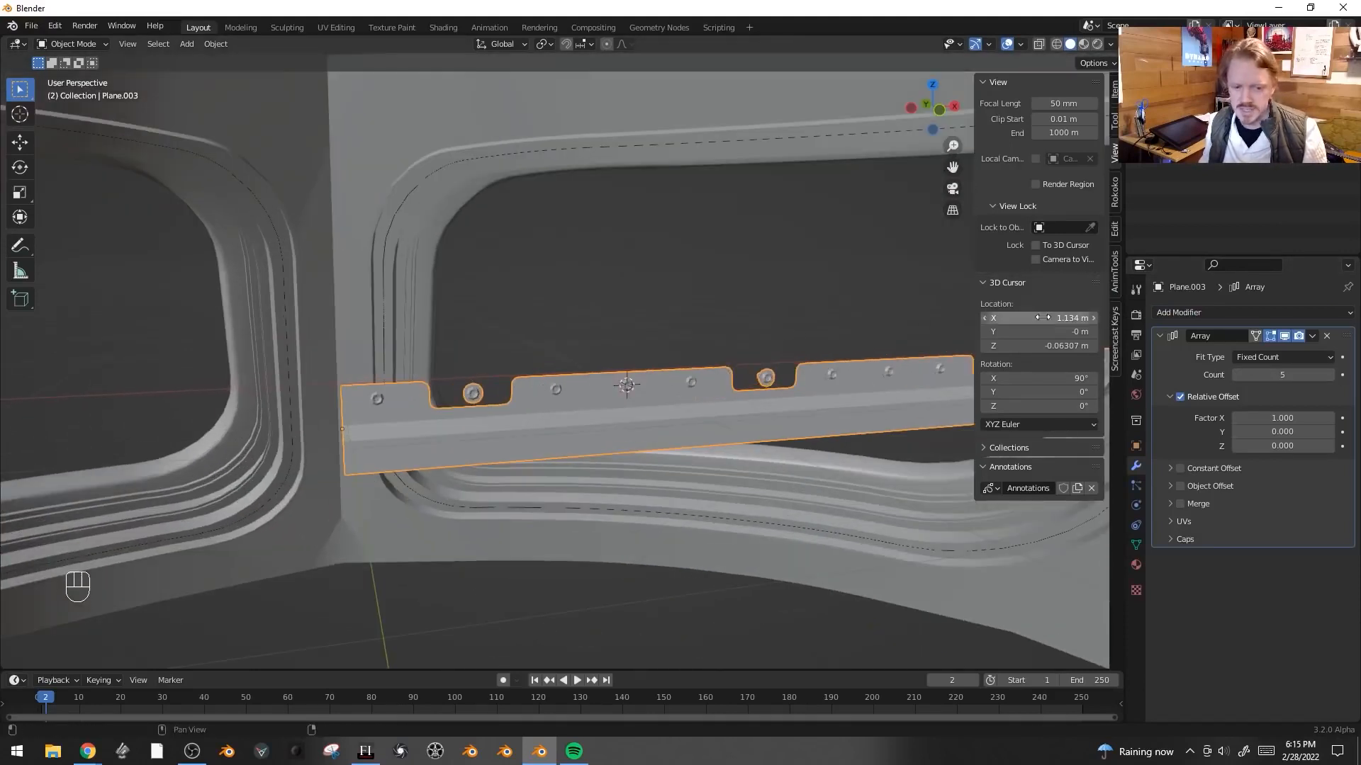
- Add a Curve modifier to the trim plate with Plane.002 as the curve object
{"action": "left_click", "coordinate": [1172, 311]}
{"action": "left_click", "coordinate": [1192, 380]}
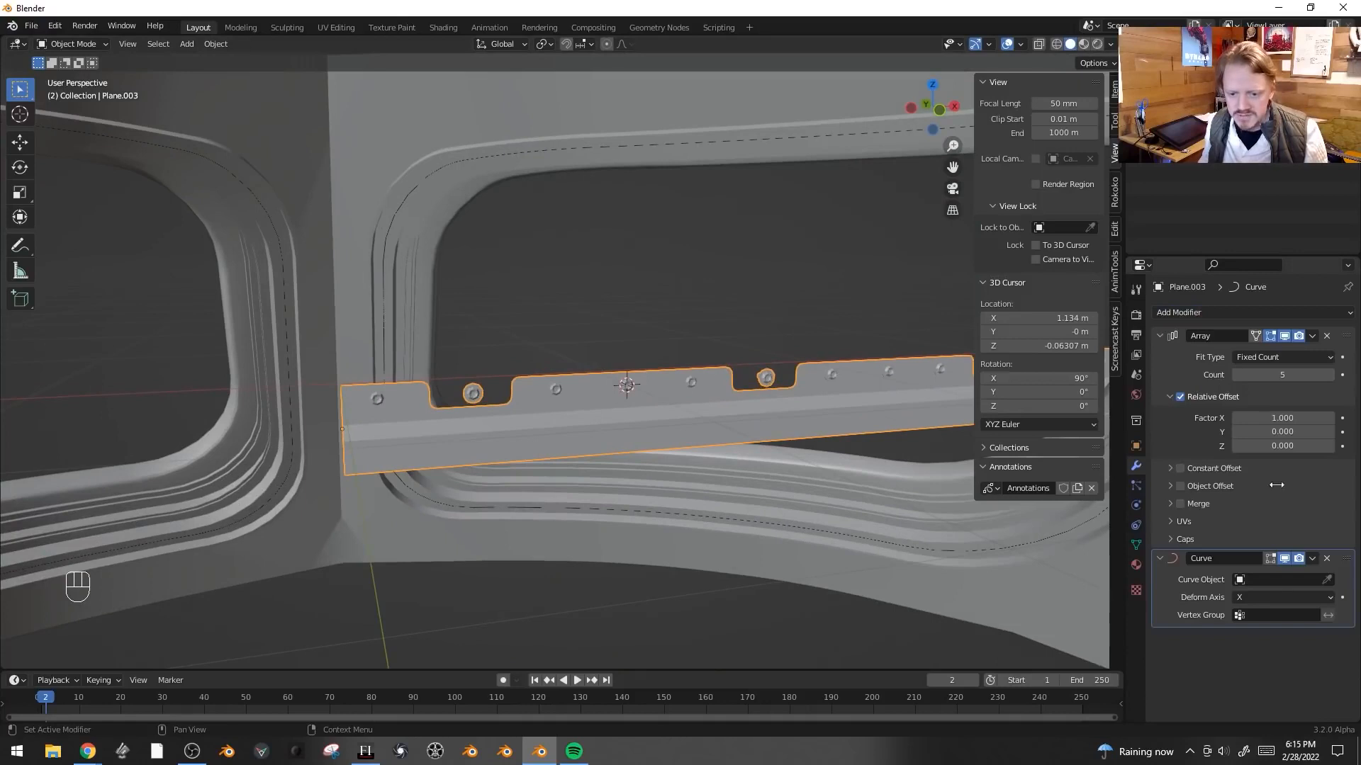
{"action": "left_click", "coordinate": [1274, 580]}
{"action": "left_click", "coordinate": [1276, 580]}
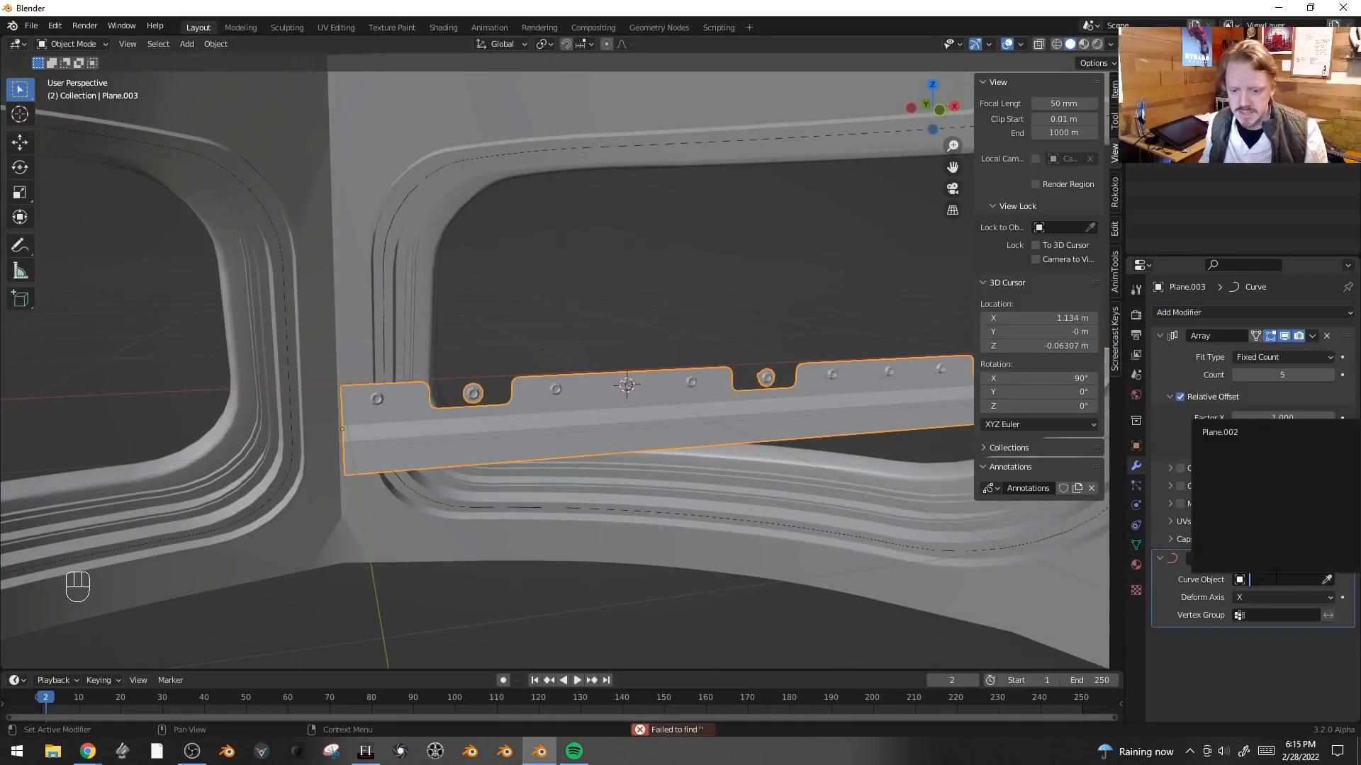
{"action": "left_click", "coordinate": [1251, 431]}
- Select the Plane.002 guide mesh and delete an edge loop from it in Edit Mode
{"action": "scroll", "coordinate": [634, 321], "scroll_direction": "down", "scroll_amount": 2}
{"action": "scroll", "coordinate": [610, 418], "scroll_direction": "up", "scroll_amount": 1}
{"action": "middle_click_drag", "start_coordinate": [611, 418], "coordinate": [725, 411], "text": "shift"}
{"action": "scroll", "coordinate": [726, 411], "scroll_direction": "down", "scroll_amount": 1}
{"action": "middle_click_drag", "start_coordinate": [519, 368], "coordinate": [540, 364]}
{"action": "left_click", "coordinate": [687, 245]}
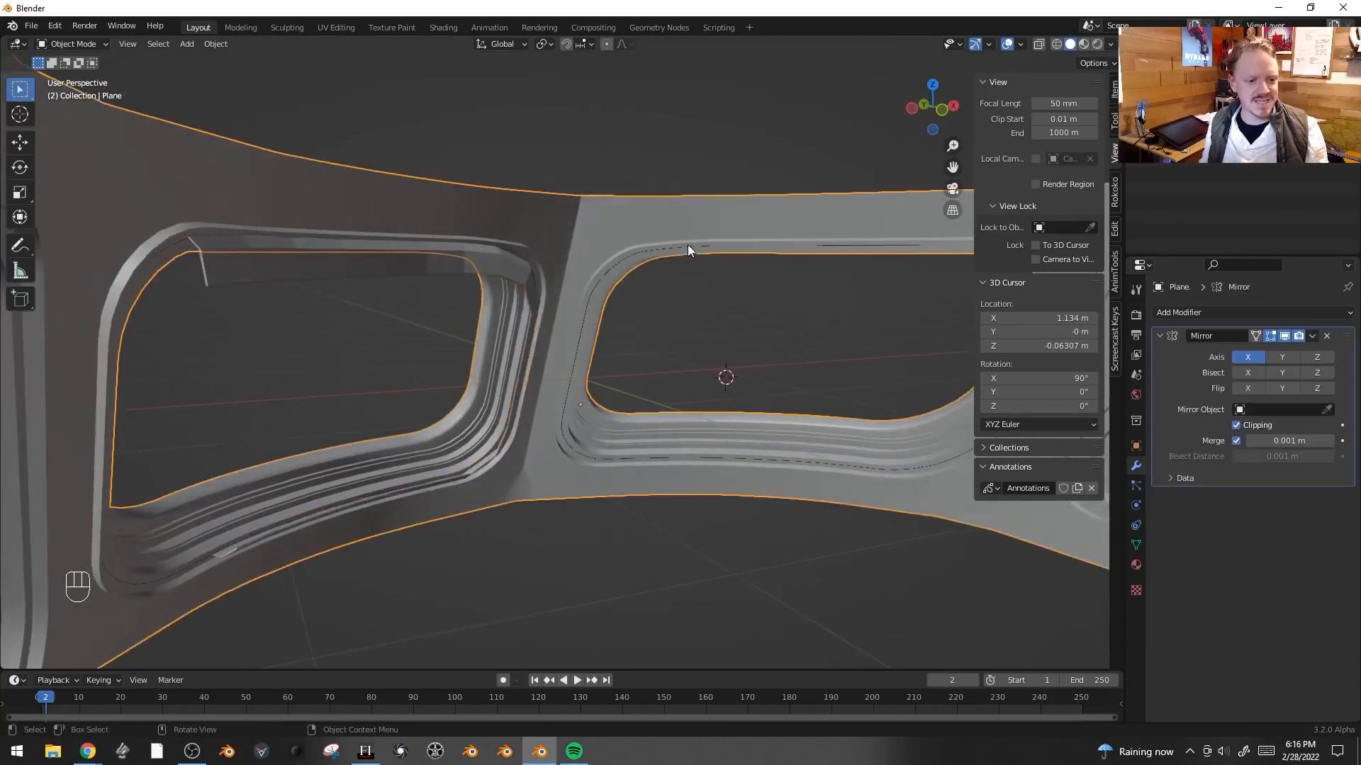
{"action": "left_click", "coordinate": [689, 246]}
{"action": "key", "text": "Tab"}
{"action": "double_click", "coordinate": [532, 284]}
{"action": "key", "text": "x"}
{"action": "left_click", "coordinate": [560, 241]}
{"action": "key", "text": "Tab"}
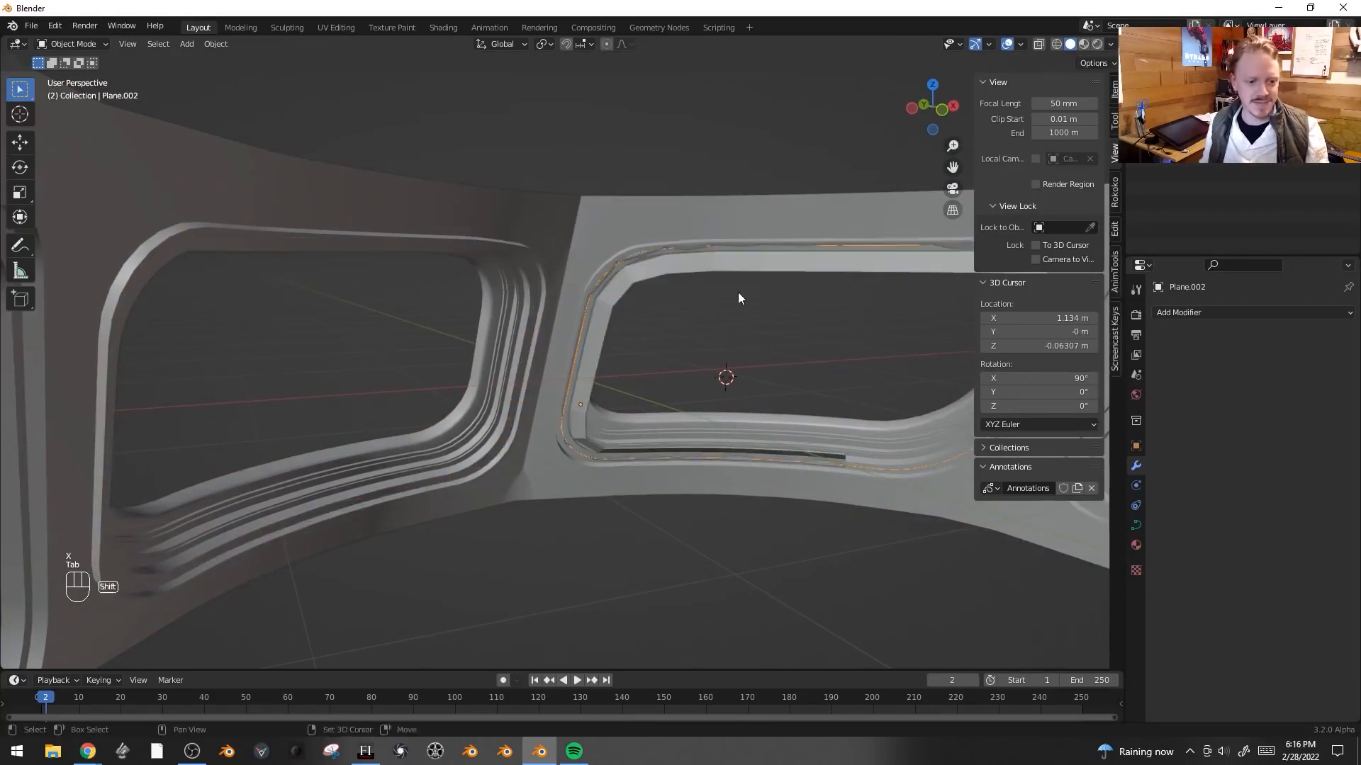
- Select the curved trim plate and scale it down to about 0.418
{"action": "middle_click_drag", "start_coordinate": [737, 292], "coordinate": [567, 310], "text": "shift"}
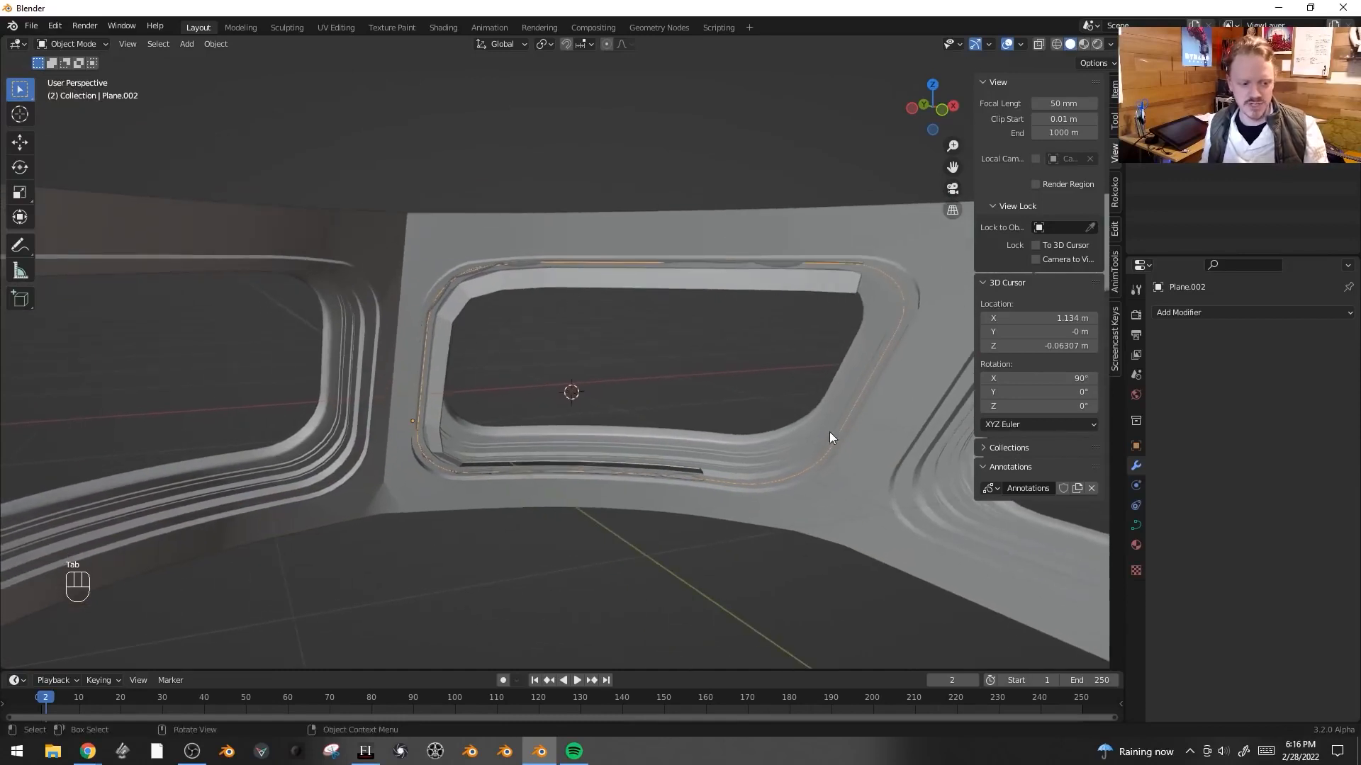
{"action": "left_click", "coordinate": [648, 289]}
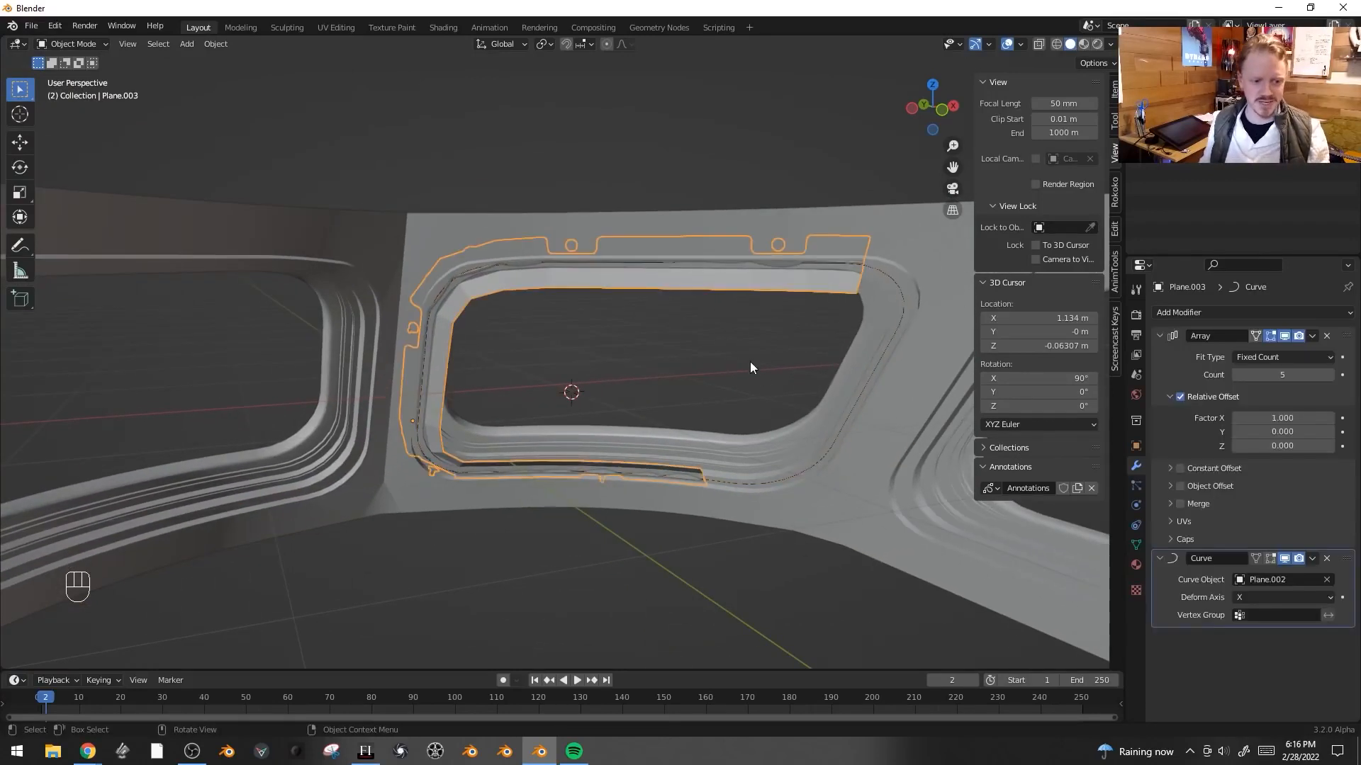
{"action": "scroll", "coordinate": [718, 335], "scroll_direction": "up", "scroll_amount": 2}
{"action": "key", "text": "s"}
{"action": "left_click", "coordinate": [544, 303]}
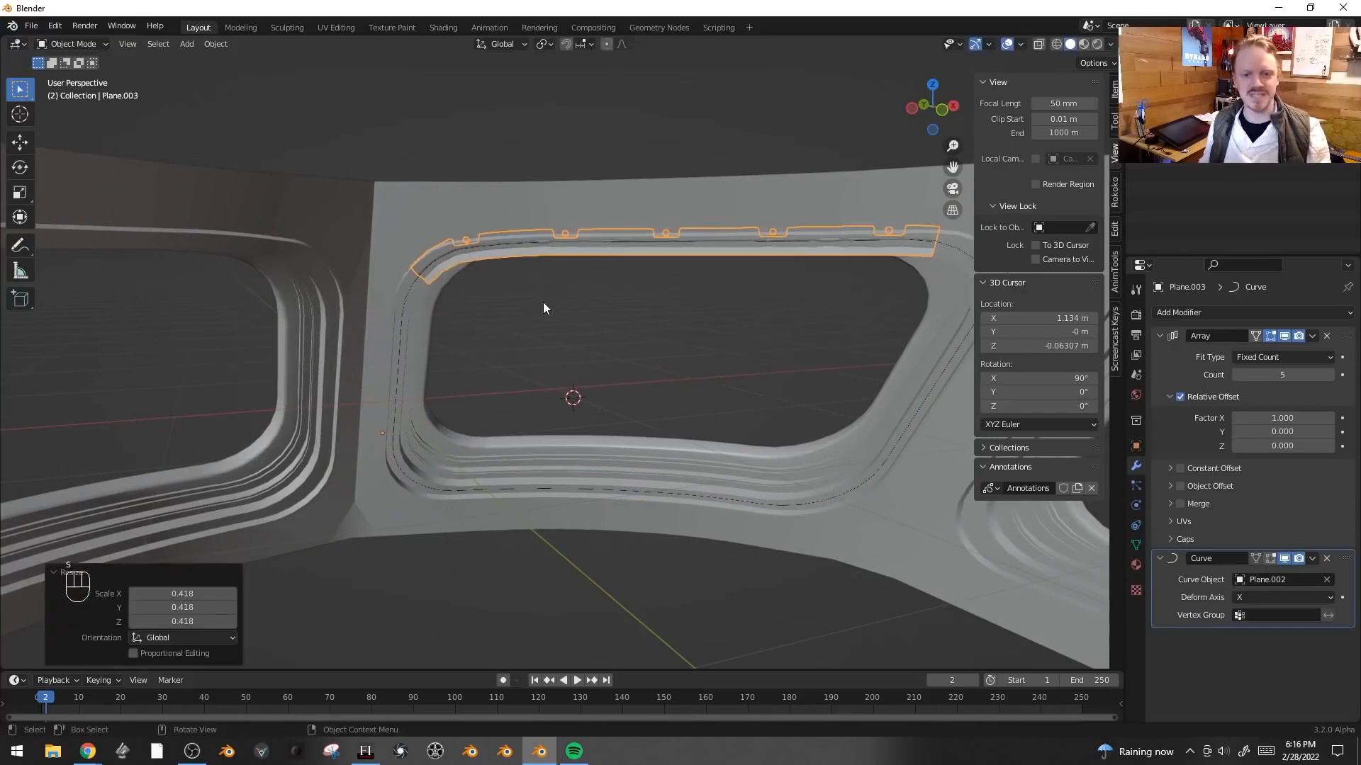
- Rotate the trim 180° about X and an additional -23.4° about X
{"action": "middle_click_drag", "start_coordinate": [827, 198], "coordinate": [750, 335]}
{"action": "scroll", "coordinate": [690, 363], "scroll_direction": "up", "scroll_amount": 2}
{"action": "middle_click_drag", "start_coordinate": [750, 334], "coordinate": [763, 321], "text": "shift"}
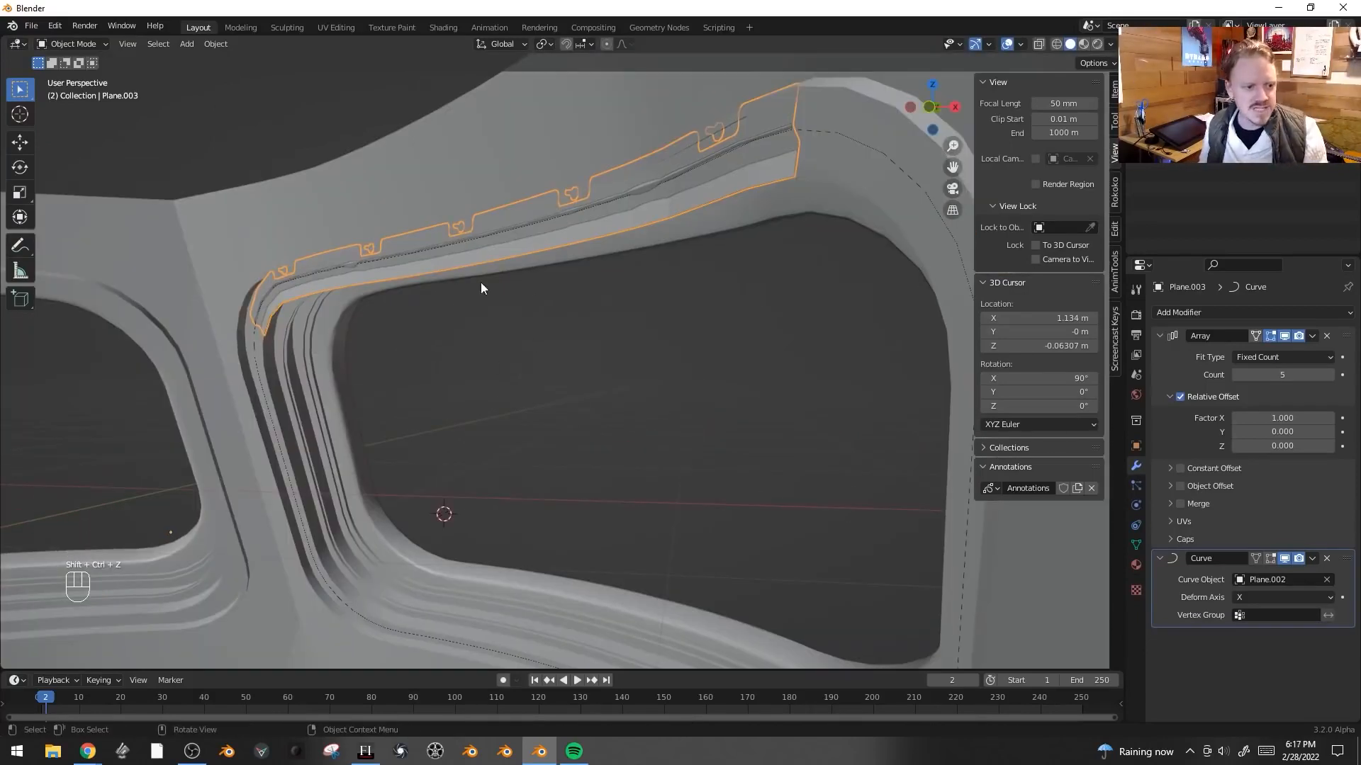
{"action": "middle_click_drag", "start_coordinate": [480, 287], "coordinate": [585, 297]}
{"action": "type", "text": "rx"}
{"action": "type", "text": "180"}
{"action": "key", "text": "Return"}
{"action": "middle_click_drag", "start_coordinate": [379, 510], "coordinate": [601, 404]}
{"action": "key", "text": "r"}
{"action": "key", "text": "x"}
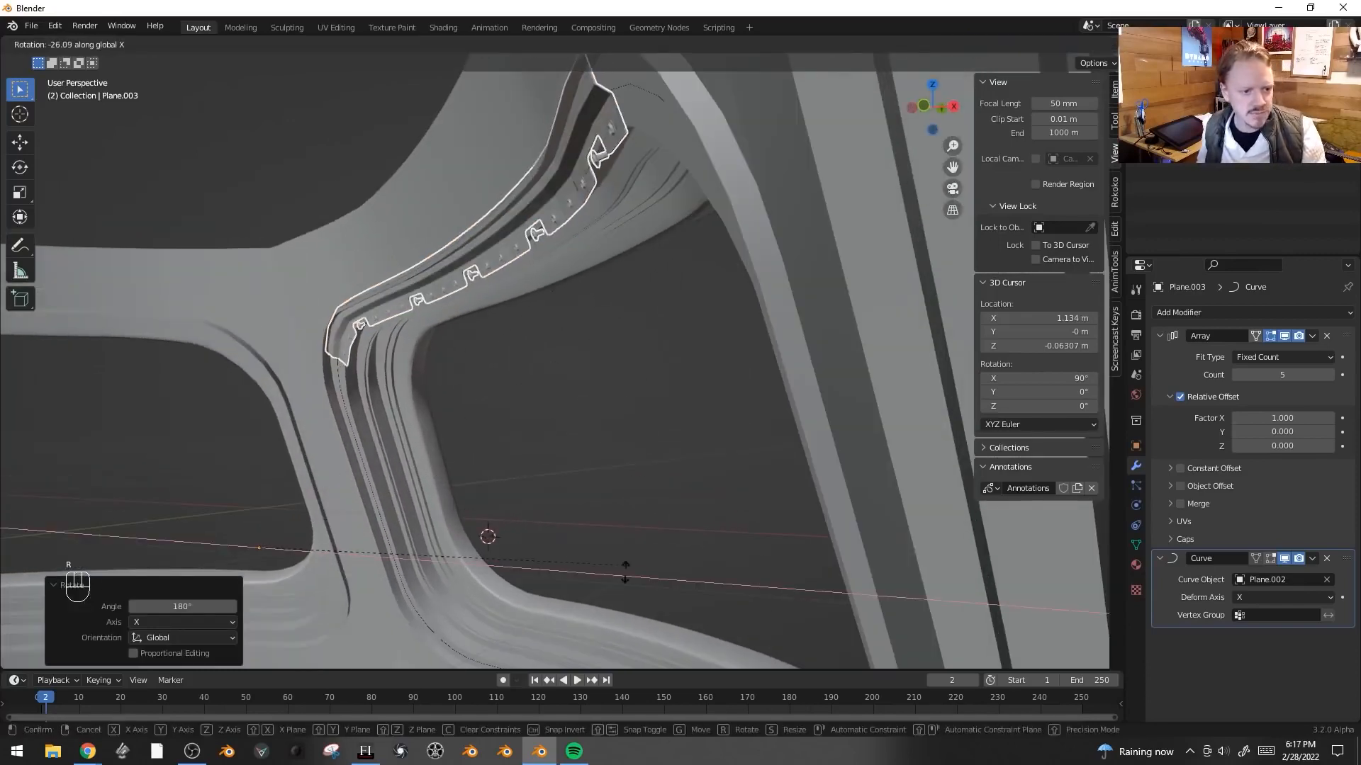
{"action": "left_click", "coordinate": [629, 548]}
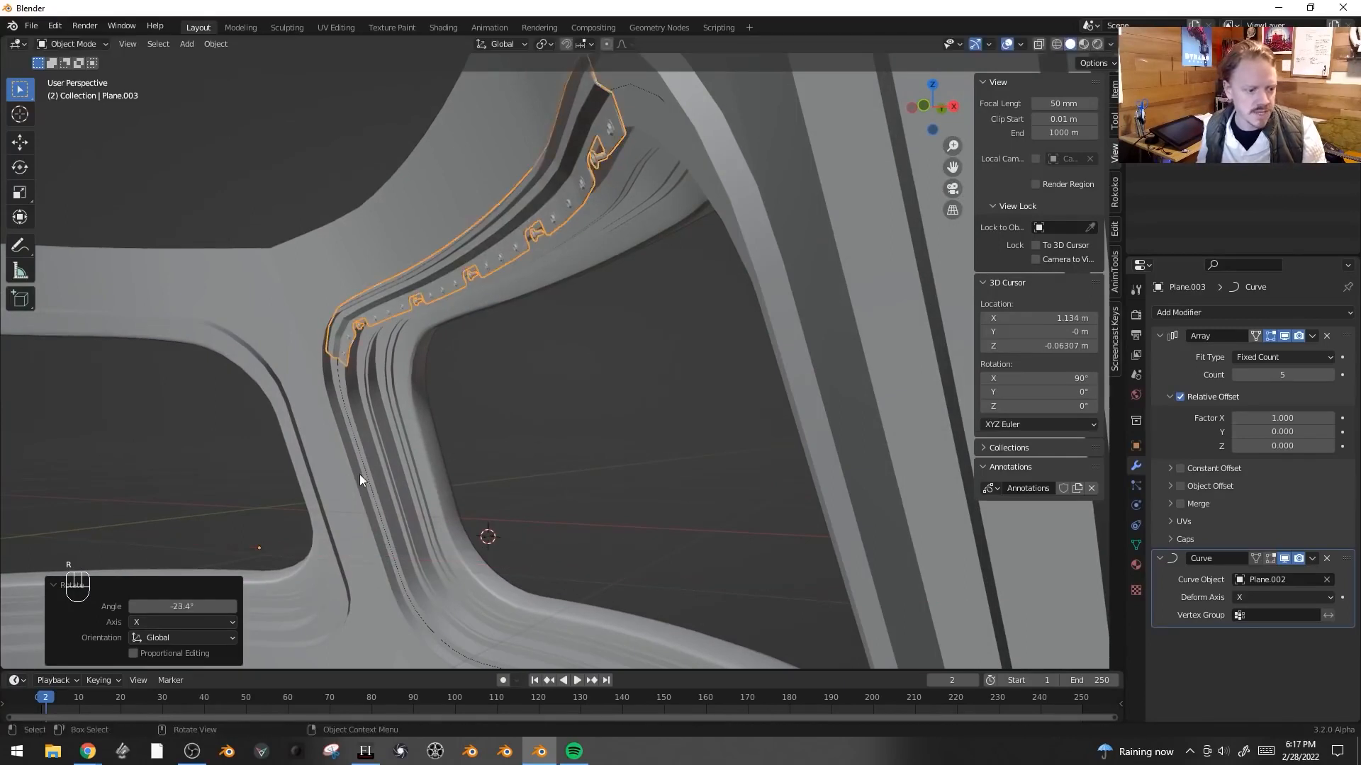
- Move the trim about 0.009 m down along Z and increase the array count to 18
{"action": "key", "text": "g"}
{"action": "key", "text": "z"}
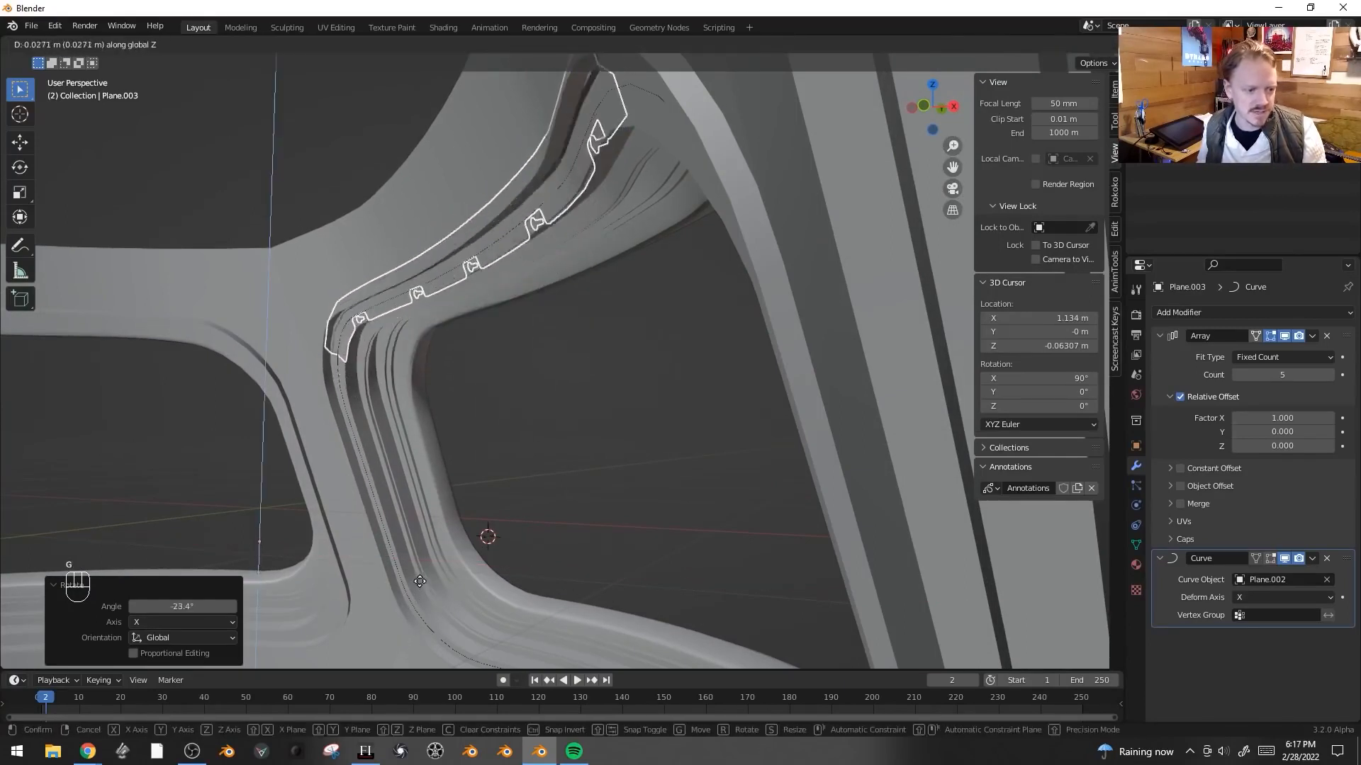
{"action": "left_click", "coordinate": [502, 536], "text": "shift"}
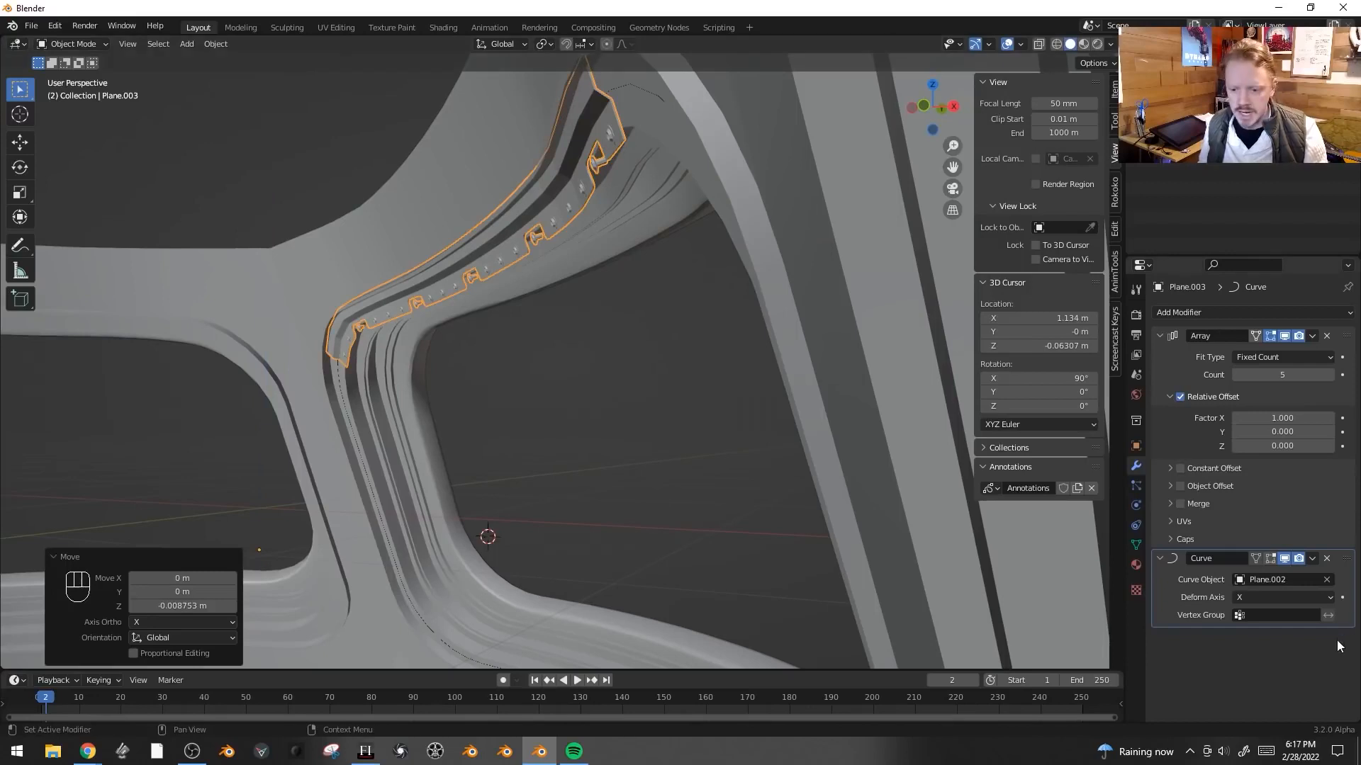
{"action": "left_click", "coordinate": [1330, 375]}
{"action": "left_click", "coordinate": [1330, 374]}
{"action": "left_click", "coordinate": [1330, 375]}
- Scale the trim to about 0.589
{"action": "key", "text": "s"}
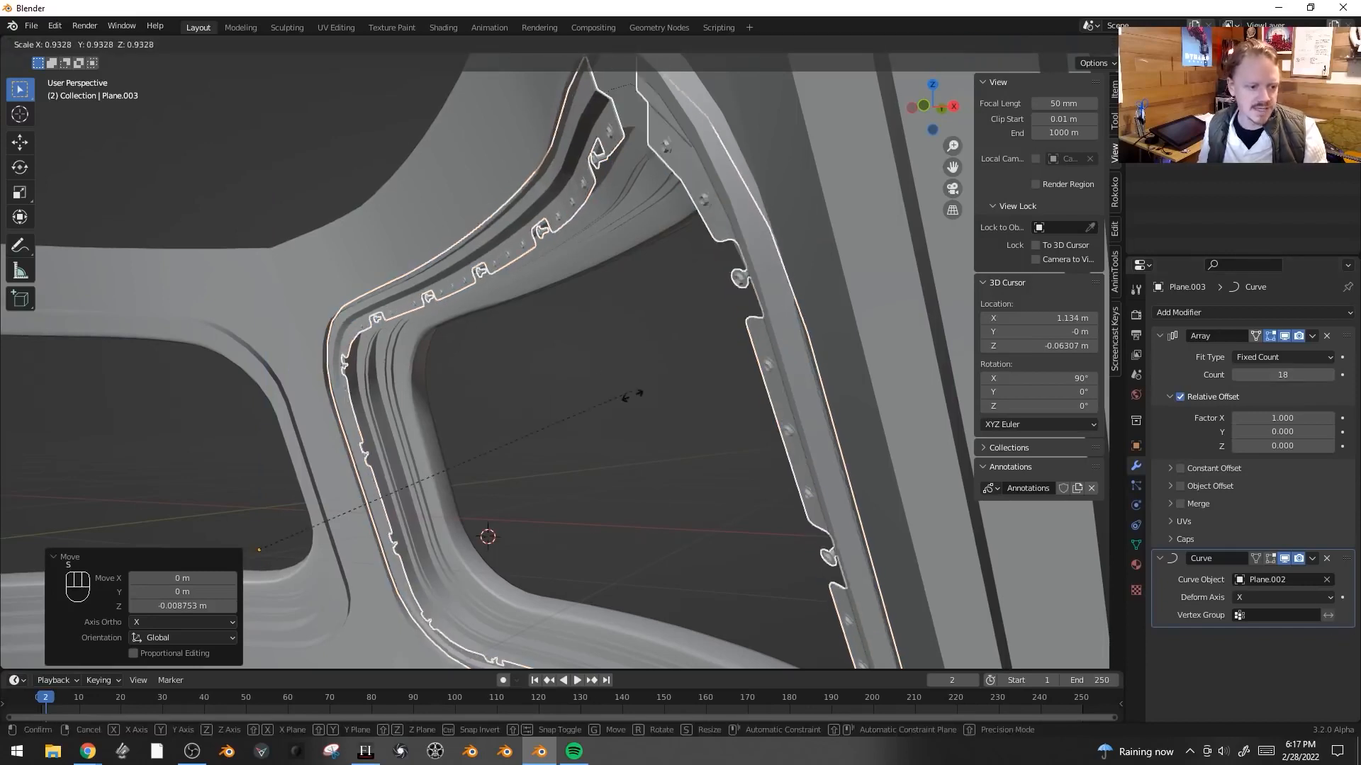
{"action": "left_click", "coordinate": [591, 375], "text": "shift"}
{"action": "middle_click_drag", "start_coordinate": [593, 376], "coordinate": [434, 207]}
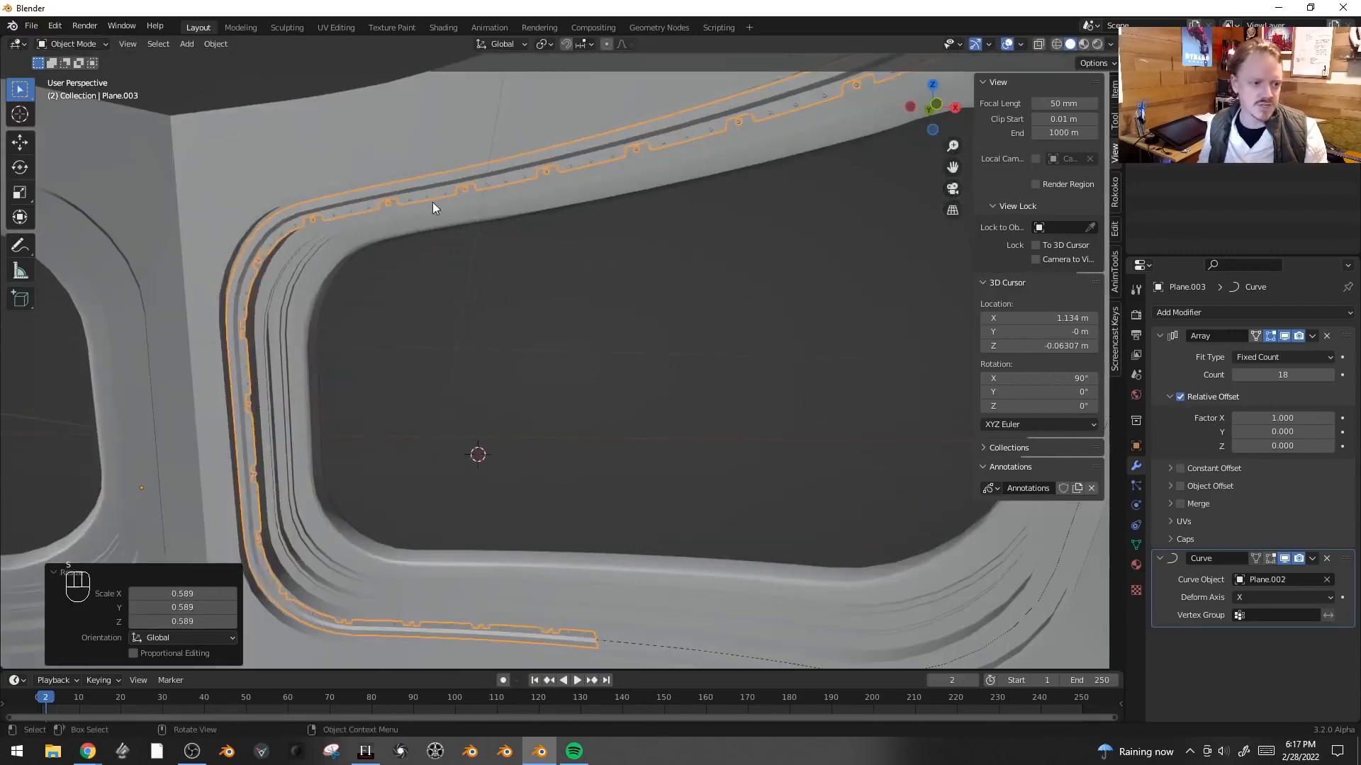
{"action": "middle_click_drag", "start_coordinate": [646, 255], "coordinate": [513, 211]}
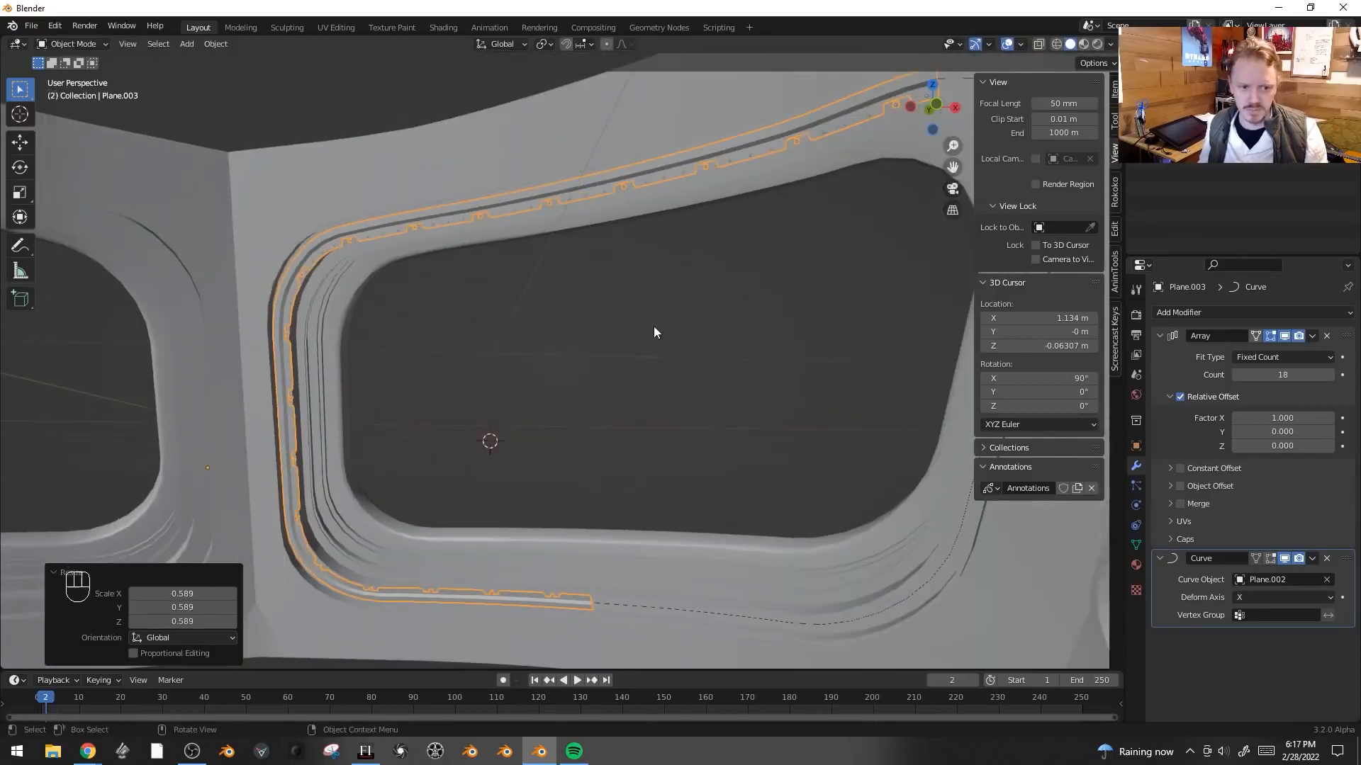
- Scale the trim by about 1.261 and increase the array count to 23
{"action": "key", "text": "s"}
{"action": "left_click", "coordinate": [749, 184]}
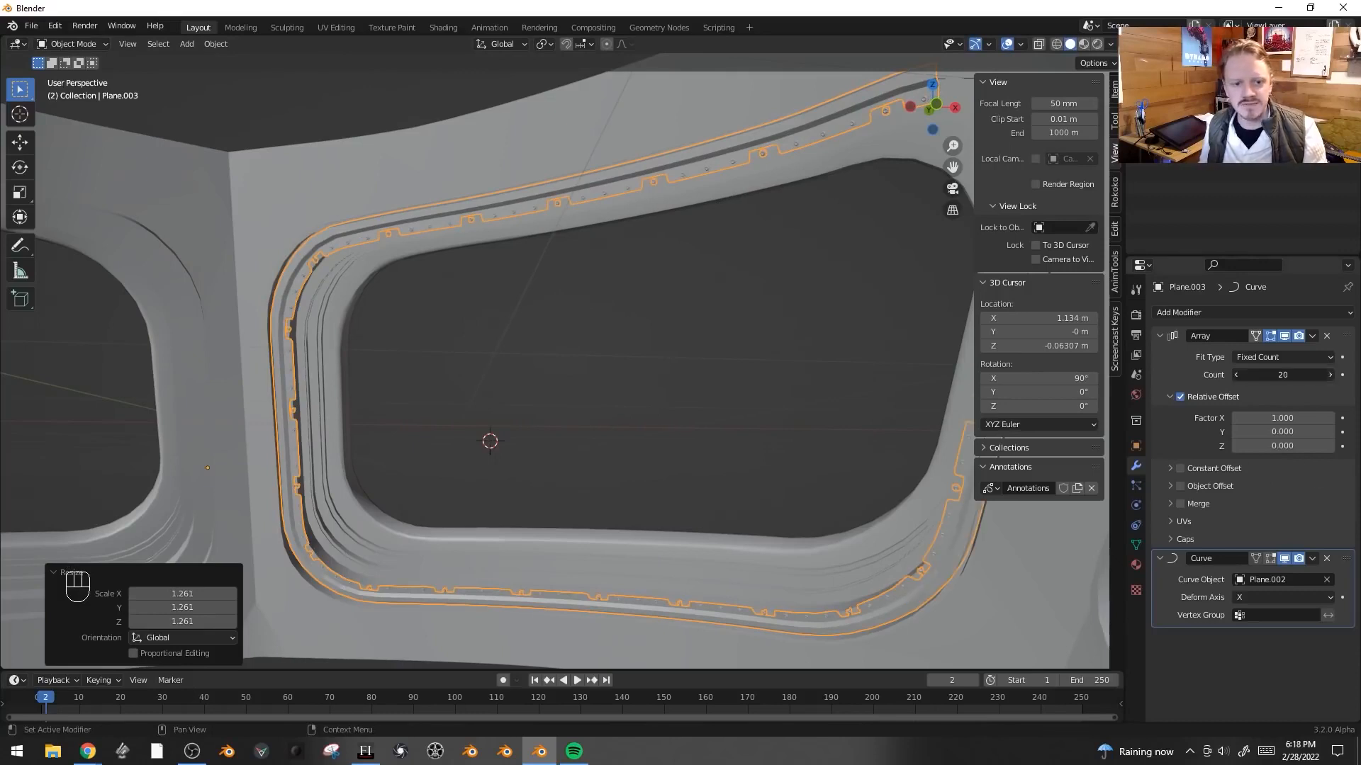
{"action": "middle_click_drag", "start_coordinate": [684, 334], "coordinate": [566, 361]}
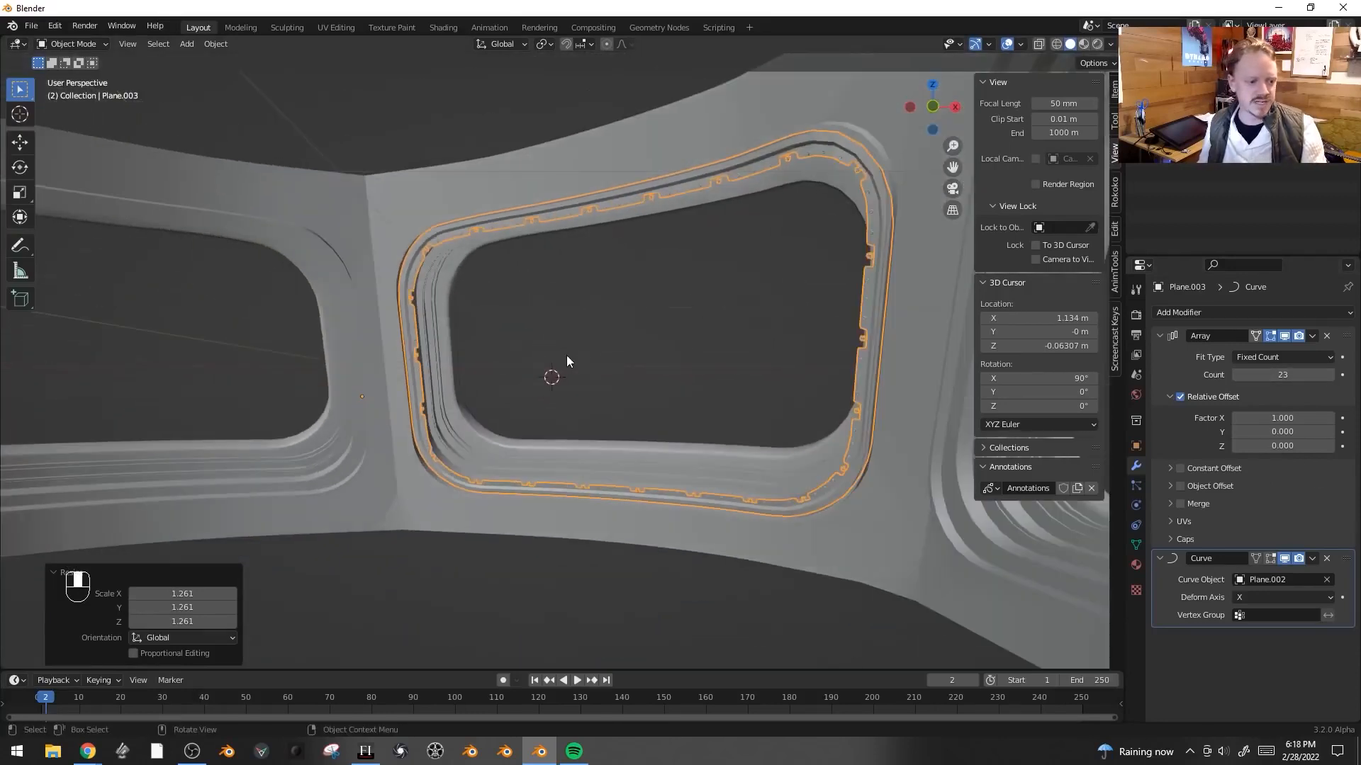
{"action": "key", "text": "g"}
{"action": "right_click", "coordinate": [516, 282]}
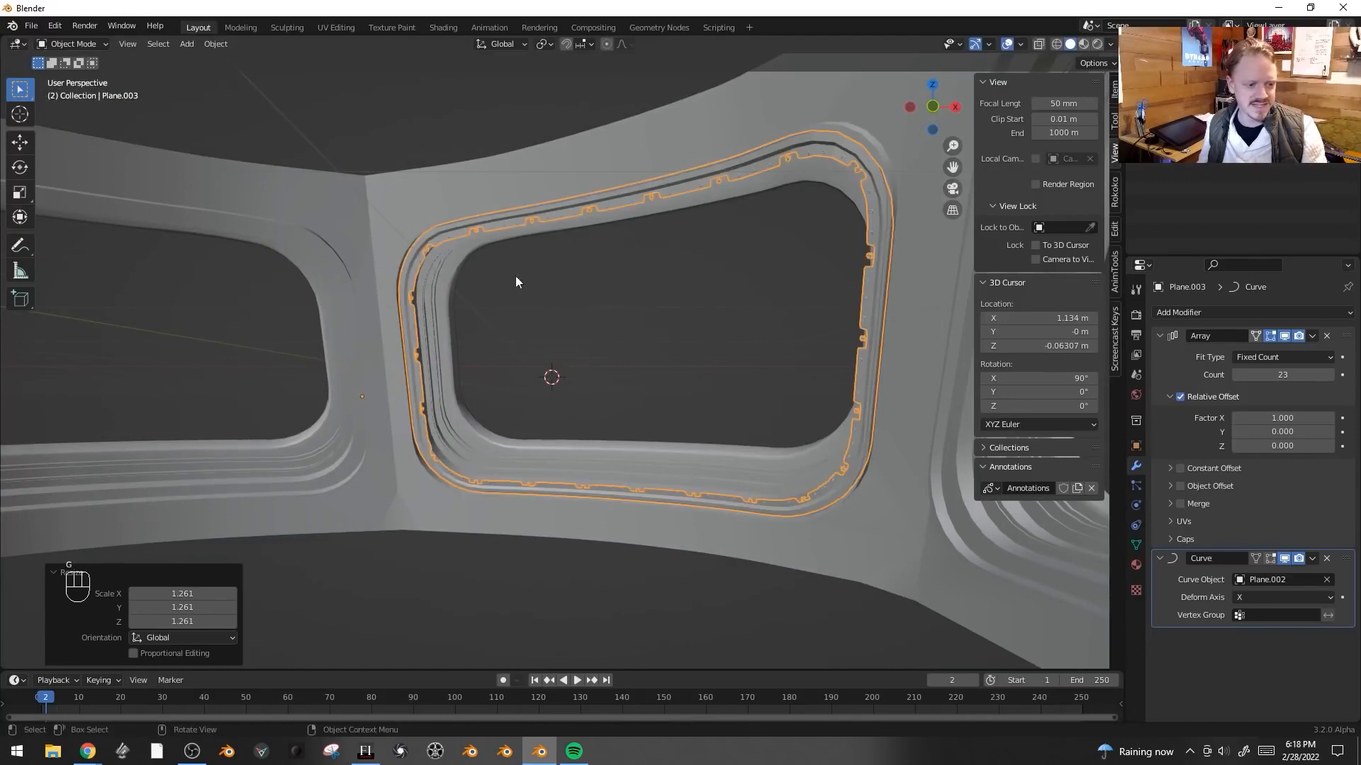
{"action": "key", "text": "g"}
{"action": "right_click", "coordinate": [610, 240]}
{"action": "middle_click_drag", "start_coordinate": [682, 271], "coordinate": [602, 322], "text": "shift"}
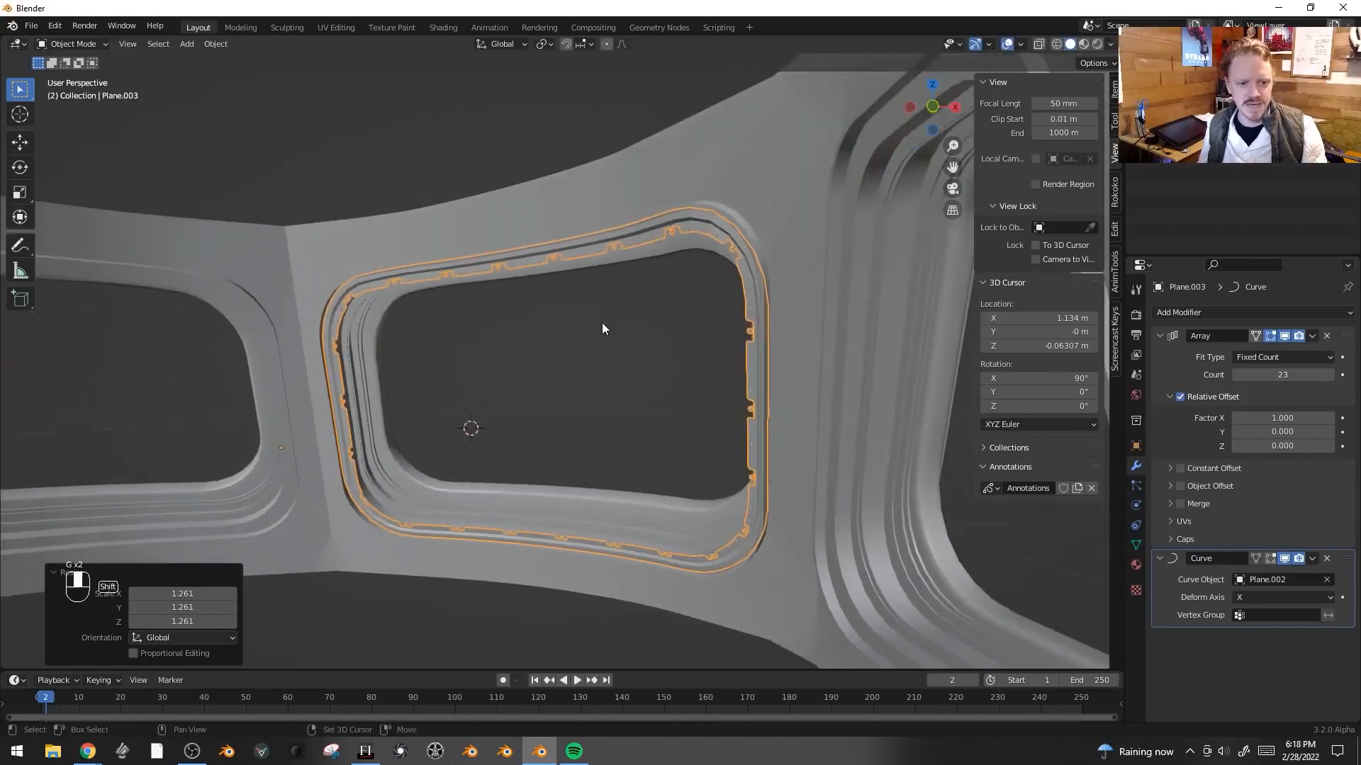
{"action": "scroll", "coordinate": [599, 305], "scroll_direction": "up", "scroll_amount": 1}
{"action": "key", "text": "s"}
{"action": "right_click", "coordinate": [573, 169]}
{"action": "middle_click_drag", "start_coordinate": [572, 167], "coordinate": [775, 273]}
{"action": "left_click", "coordinate": [544, 291]}
{"action": "left_click", "coordinate": [751, 288]}
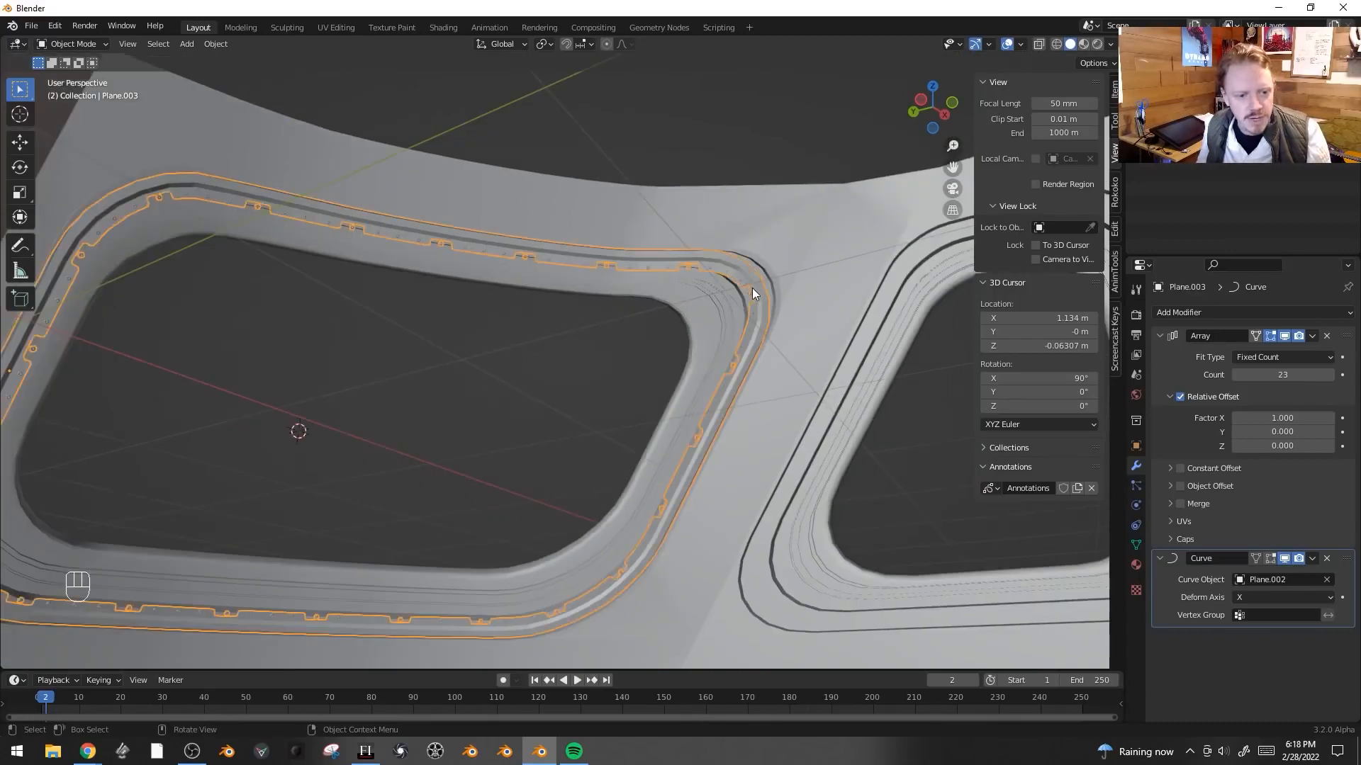
- Select a portion of the trim's base mesh and move it about -0.038 m along its local Y axis
{"action": "key", "text": "Tab"}
{"action": "key", "text": "alt+z"}
{"action": "middle_click_drag", "start_coordinate": [423, 400], "coordinate": [460, 439]}
{"action": "key", "text": "c"}
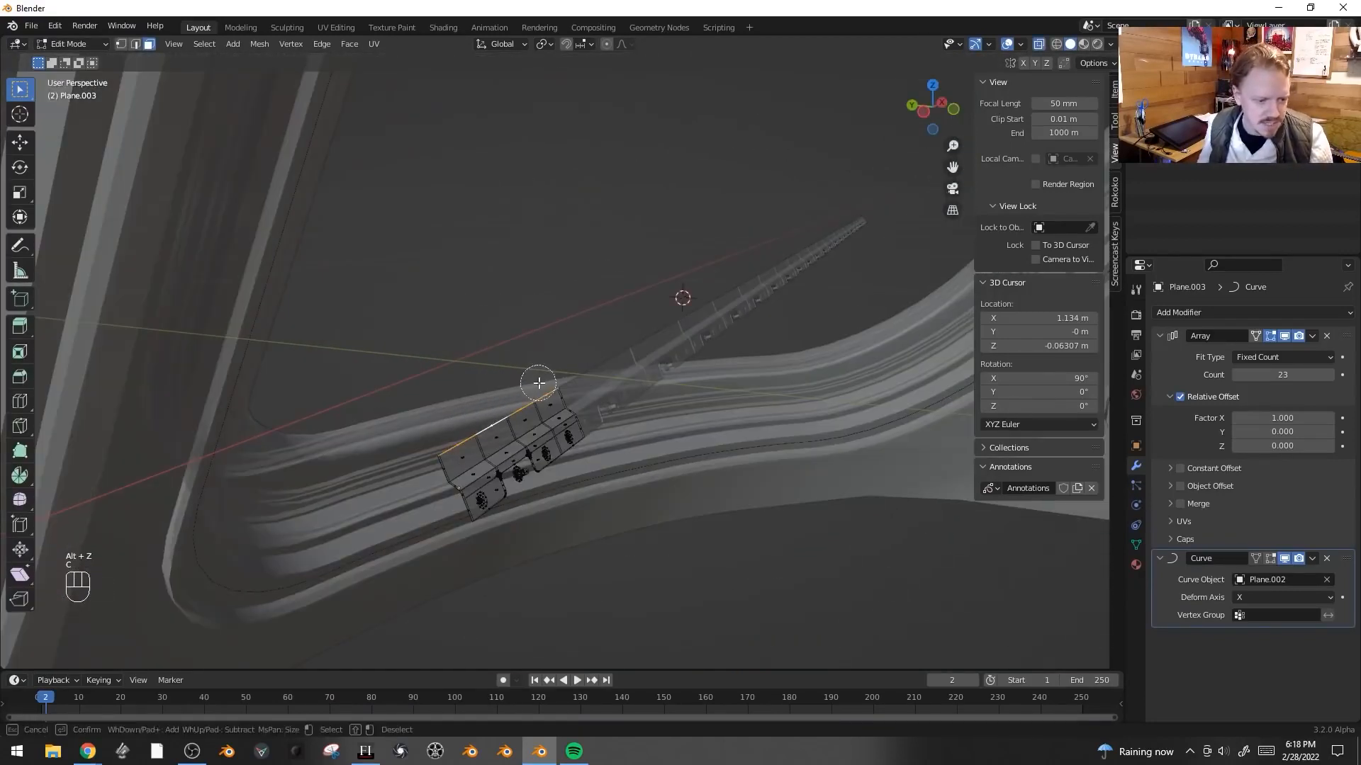
{"action": "right_click", "coordinate": [538, 383]}
{"action": "key", "text": "g"}
{"action": "key", "text": "g"}
{"action": "key", "text": "y"}
{"action": "key", "text": "y"}
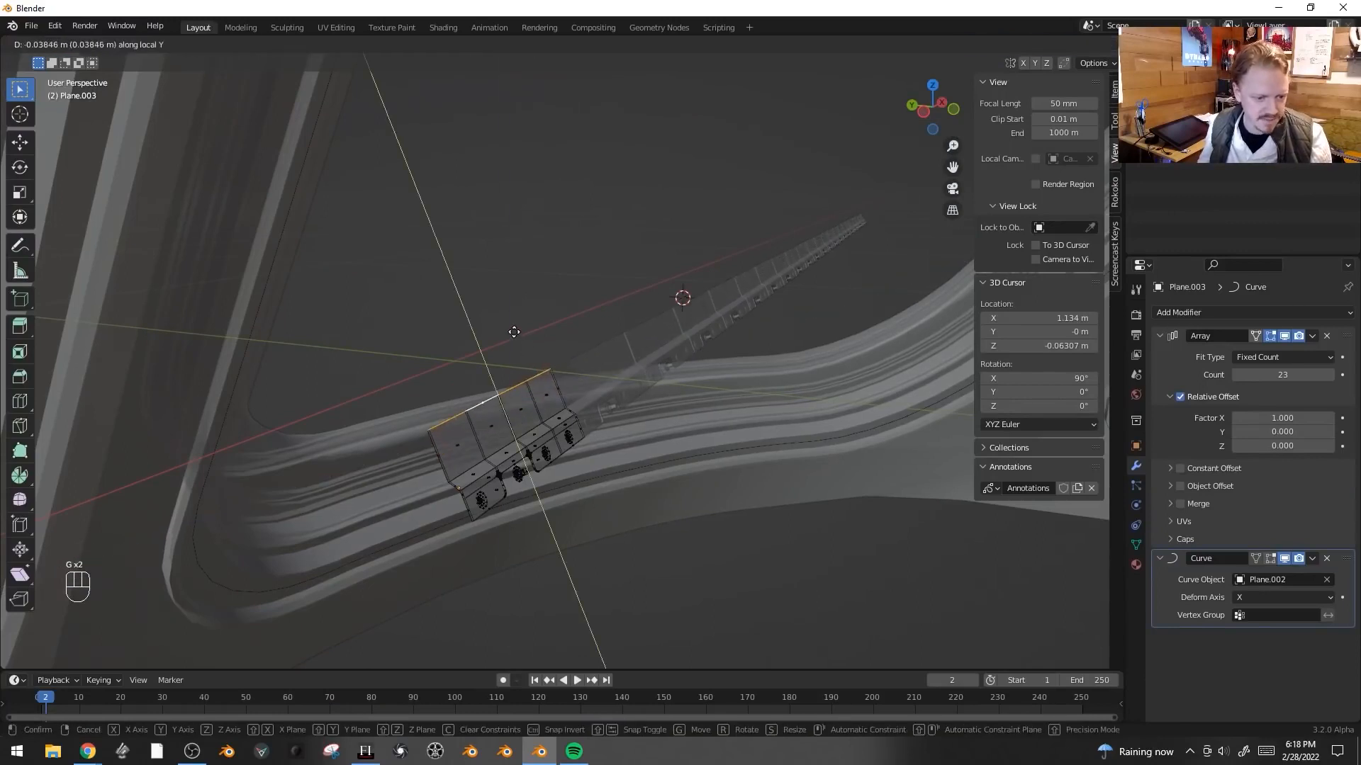
{"action": "left_click", "coordinate": [515, 333]}
- Add two loop cuts to the trim segment's base mesh, one across and one lengthwise
{"action": "key", "text": "alt+z"}
{"action": "key", "text": "alt+z"}
{"action": "key", "text": "ctrl+r"}
{"action": "left_click", "coordinate": [478, 408]}
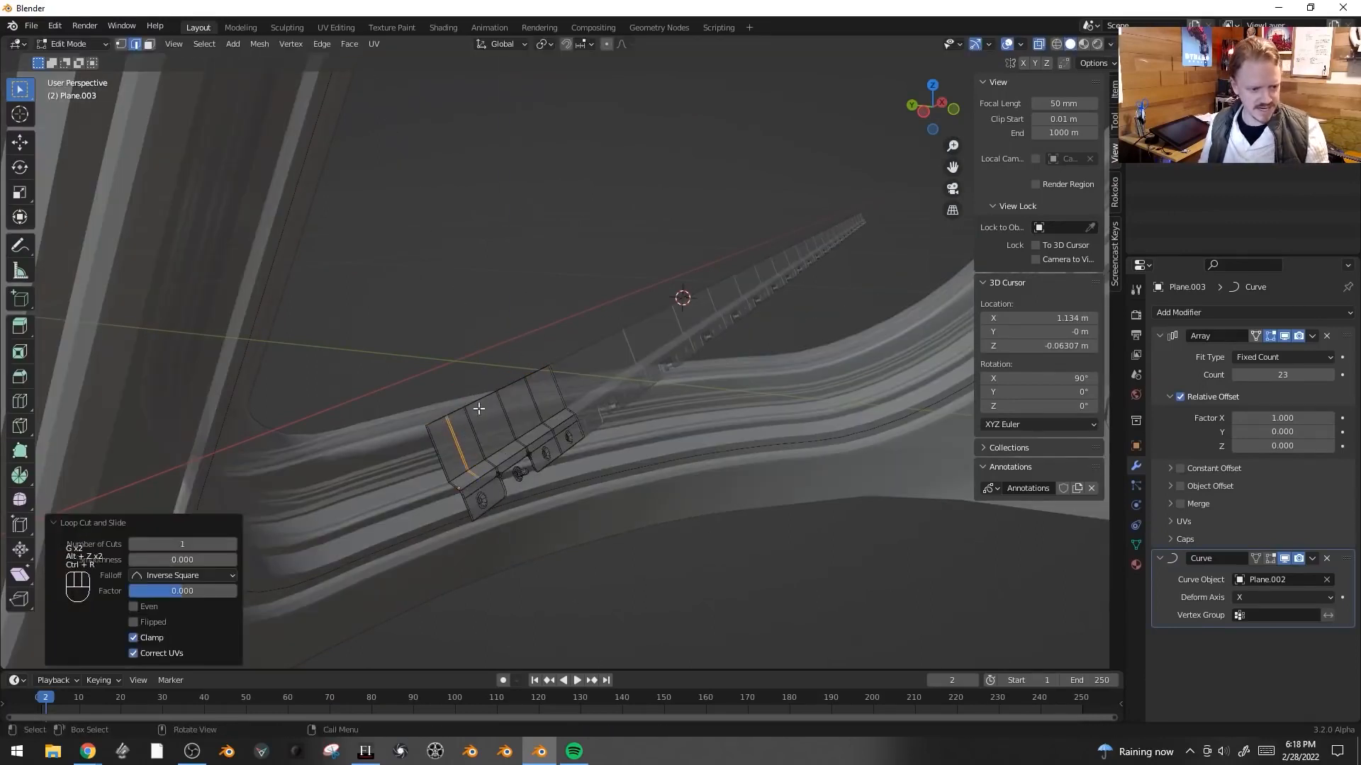
{"action": "key", "text": "ctrl+r"}
{"action": "key", "text": "ctrl+r"}
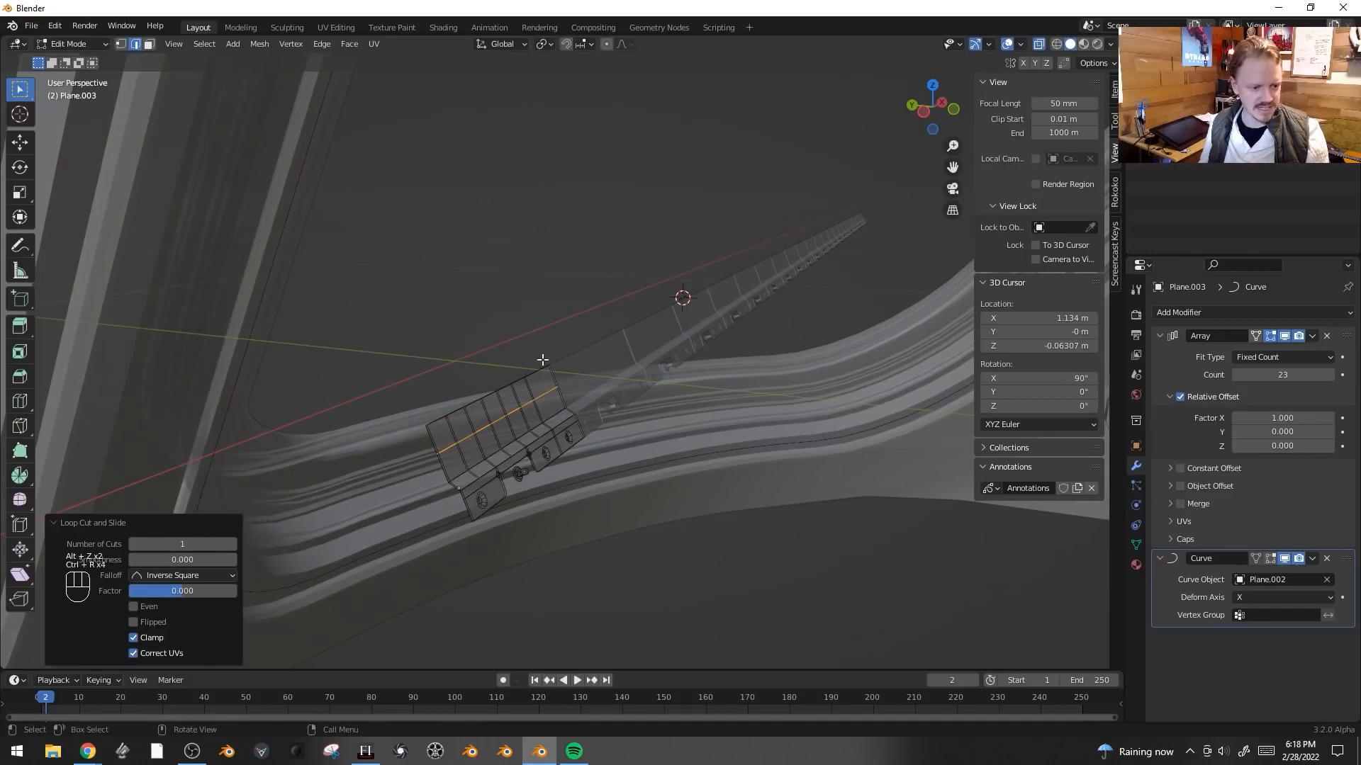
{"action": "left_click", "coordinate": [535, 370]}
{"action": "right_click", "coordinate": [536, 370]}
- Shade the trim smooth and enable Auto Smooth in its mesh normals settings
{"action": "key", "text": "Tab"}
{"action": "scroll", "coordinate": [784, 193], "scroll_direction": "down", "scroll_amount": 2}
{"action": "key", "text": "alt+z"}
{"action": "middle_click_drag", "start_coordinate": [608, 259], "coordinate": [525, 300], "text": "shift"}
{"action": "middle_click_drag", "start_coordinate": [639, 328], "coordinate": [816, 301]}
{"action": "right_click", "coordinate": [884, 312]}
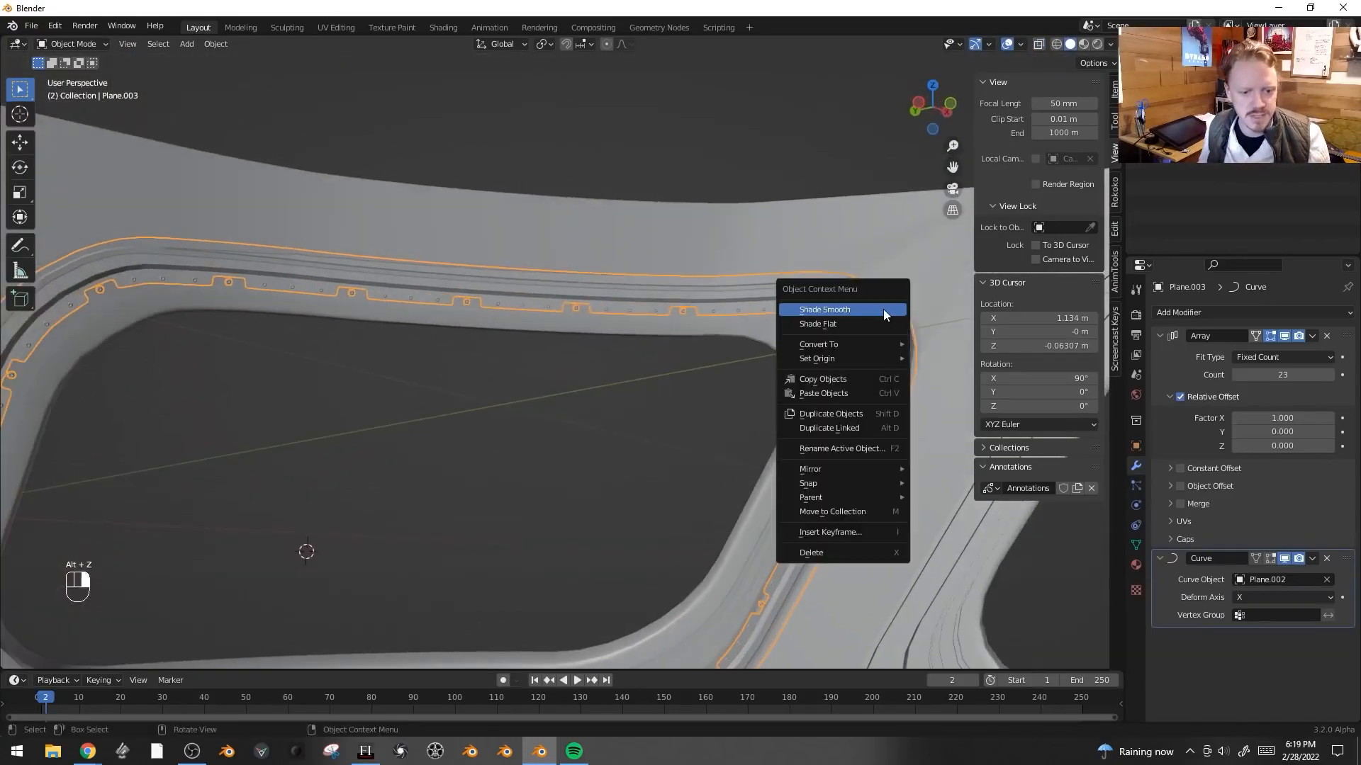
{"action": "left_click", "coordinate": [883, 309]}
{"action": "left_click", "coordinate": [1136, 546]}
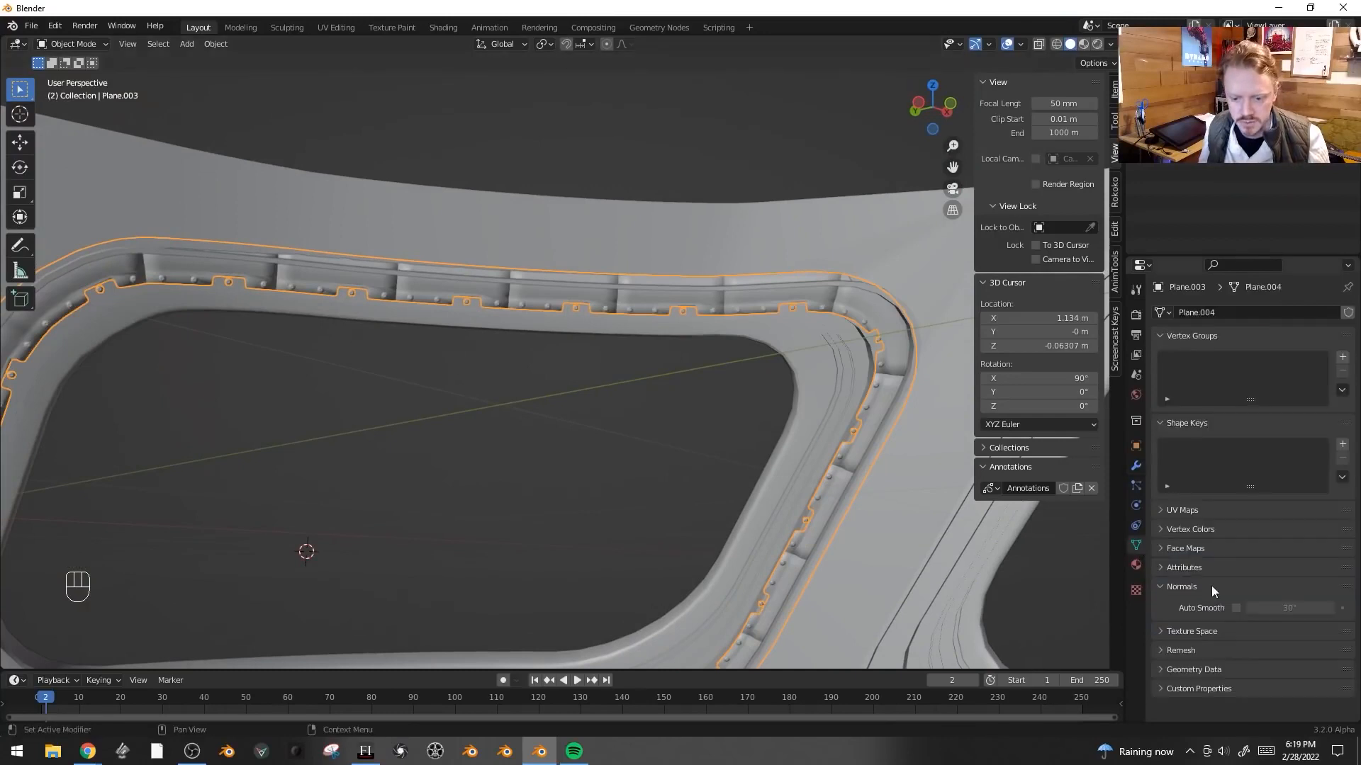
{"action": "left_click", "coordinate": [1236, 608]}
- Rotate the trim slightly about the X axis
{"action": "middle_click_drag", "start_coordinate": [749, 446], "coordinate": [766, 398], "text": "alt"}
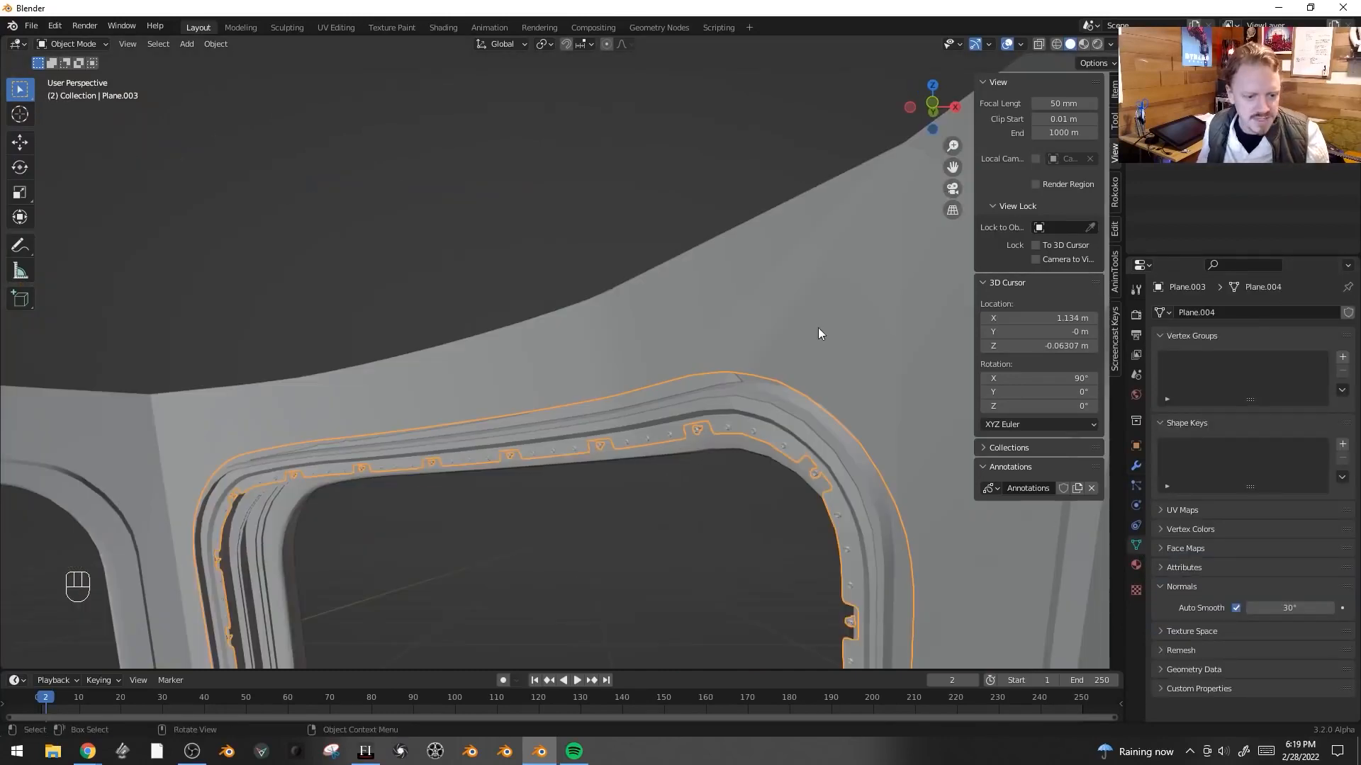
{"action": "key", "text": "r"}
{"action": "key", "text": "x"}
{"action": "left_click", "coordinate": [692, 288]}
- Insert an edge loop around the second window's frame, duplicate it and separate it into its own object
{"action": "key", "text": "alt+a"}
{"action": "middle_click_drag", "start_coordinate": [725, 390], "coordinate": [788, 264]}
{"action": "left_click", "coordinate": [629, 253]}
{"action": "left_click", "coordinate": [822, 245]}
{"action": "key", "text": "Tab"}
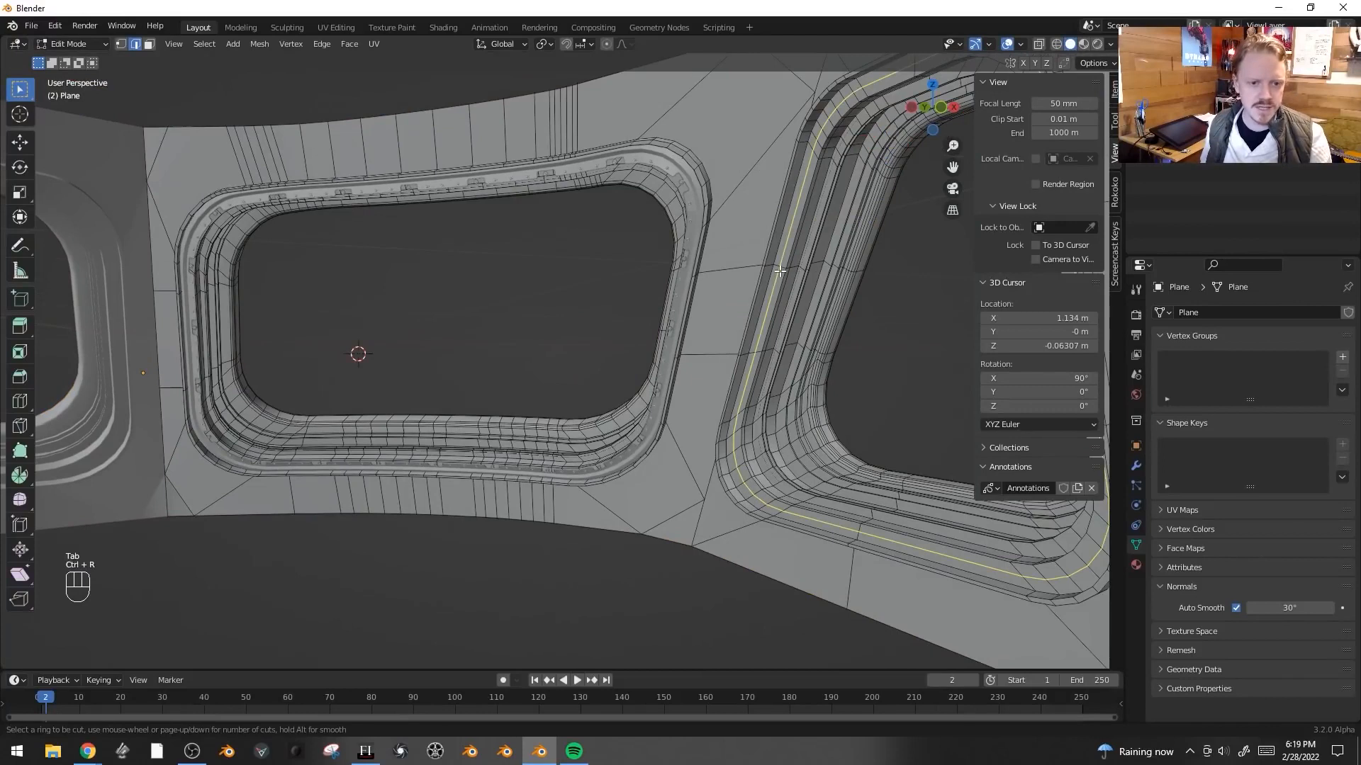
{"action": "left_click", "coordinate": [779, 271]}
{"action": "right_click", "coordinate": [779, 271]}
{"action": "key", "text": "shift+d"}
{"action": "right_click", "coordinate": [778, 268]}
{"action": "key", "text": "p"}
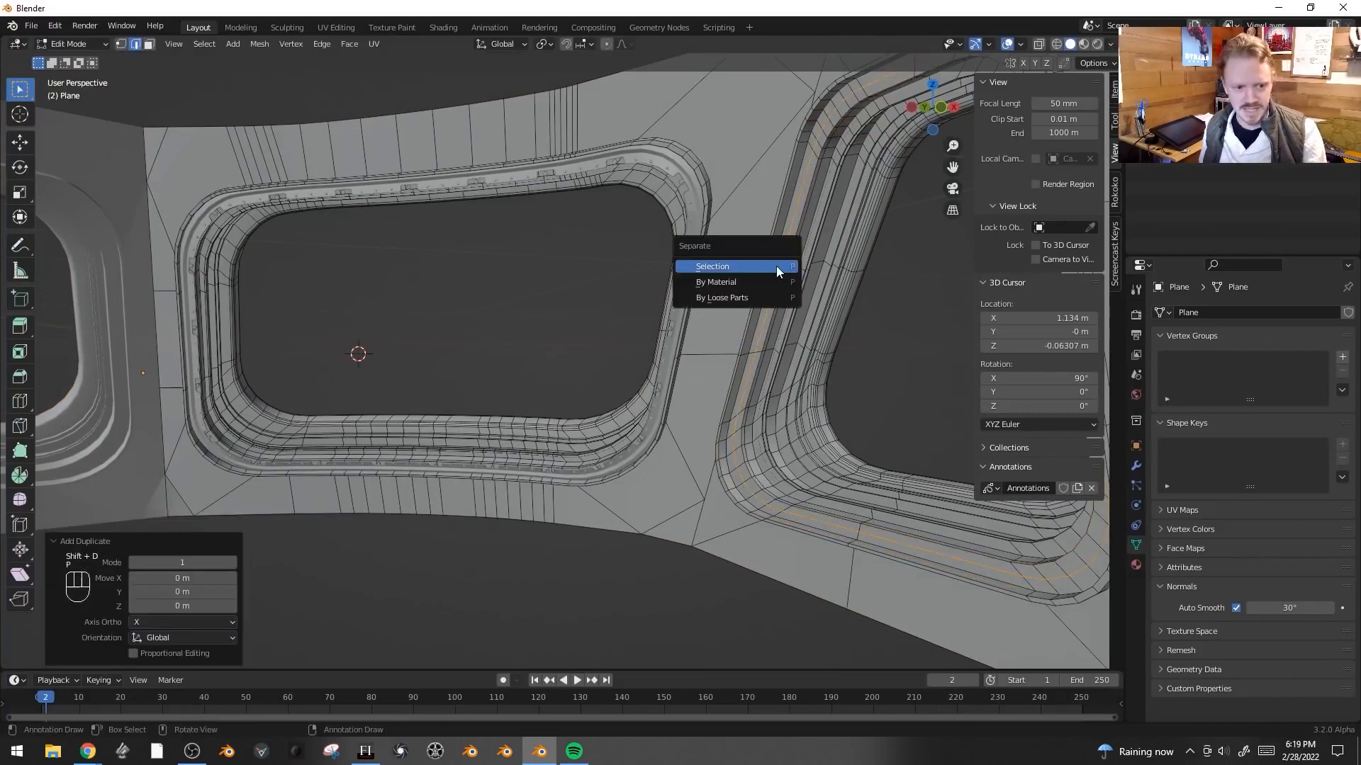
{"action": "left_click", "coordinate": [775, 265]}
- Convert the separated edge loop object to a curve
{"action": "key", "text": "Tab"}
{"action": "key", "text": "F3"}
{"action": "key", "text": "Return"}
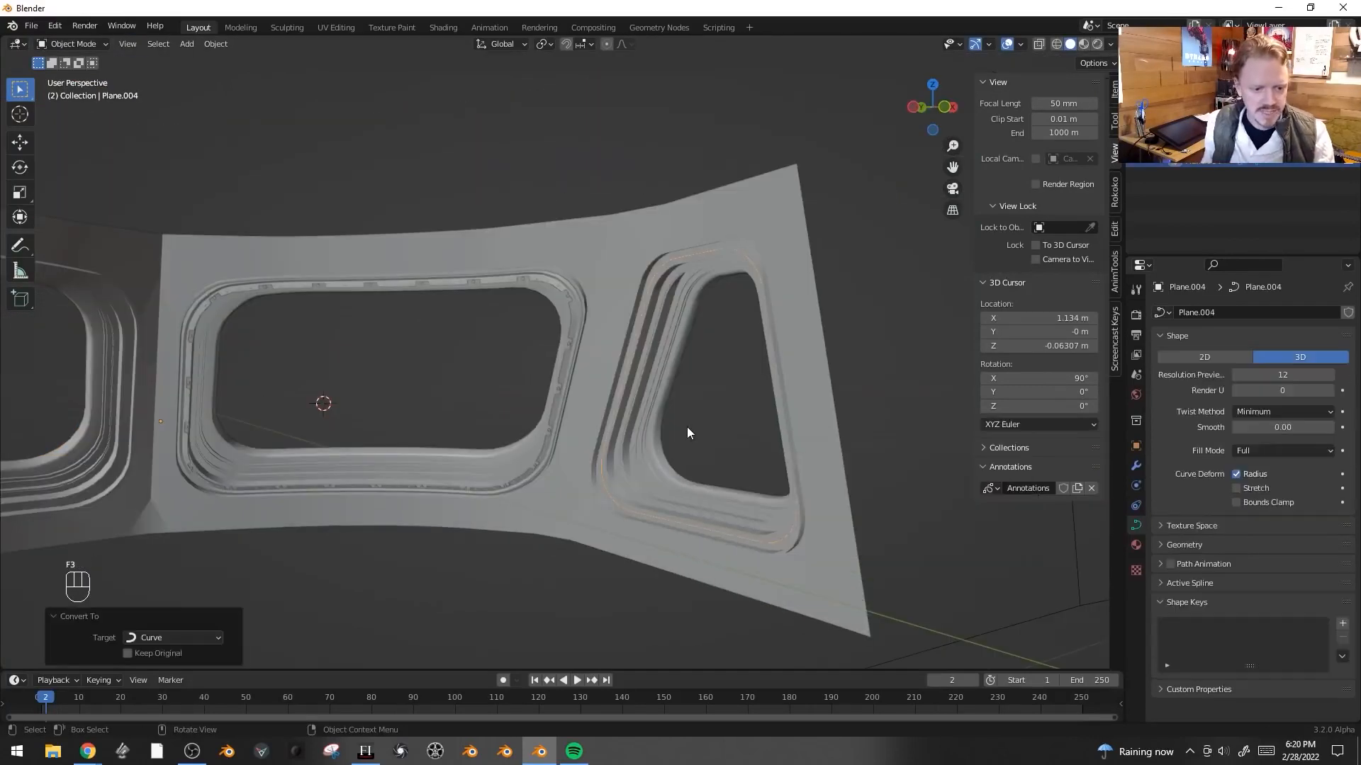
- Box-select and delete the unwanted portion of the new curve's points
{"action": "key", "text": "Tab"}
{"action": "key", "text": "a"}
{"action": "scroll", "coordinate": [687, 427], "scroll_direction": "down", "scroll_amount": 3}
{"action": "middle_click_drag", "start_coordinate": [446, 319], "coordinate": [635, 355], "text": "shift"}
{"action": "key", "text": "alt+a"}
{"action": "key", "text": "b"}
{"action": "left_click_drag", "start_coordinate": [517, 252], "coordinate": [275, 574]}
{"action": "key", "text": "x"}
{"action": "left_click", "coordinate": [671, 194]}
{"action": "key", "text": "Tab"}
- Duplicate the trim and set the duplicate's Curve modifier object to Plane.004
{"action": "middle_click_drag", "start_coordinate": [671, 194], "coordinate": [762, 315], "text": "shift"}
{"action": "scroll", "coordinate": [674, 283], "scroll_direction": "up", "scroll_amount": 3}
{"action": "left_click", "coordinate": [615, 217]}
{"action": "key", "text": "shift+d"}
{"action": "right_click", "coordinate": [589, 263]}
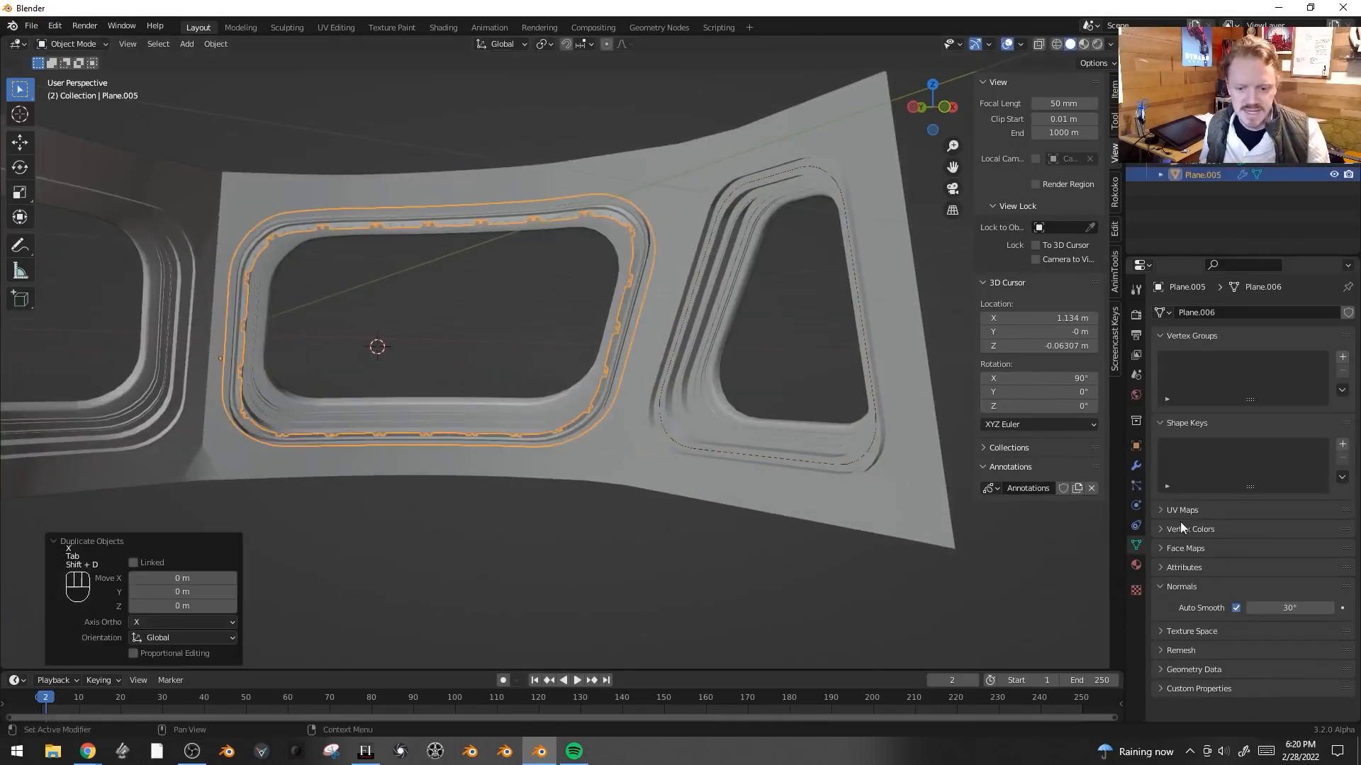
{"action": "left_click", "coordinate": [1135, 466]}
{"action": "left_click", "coordinate": [1304, 579]}
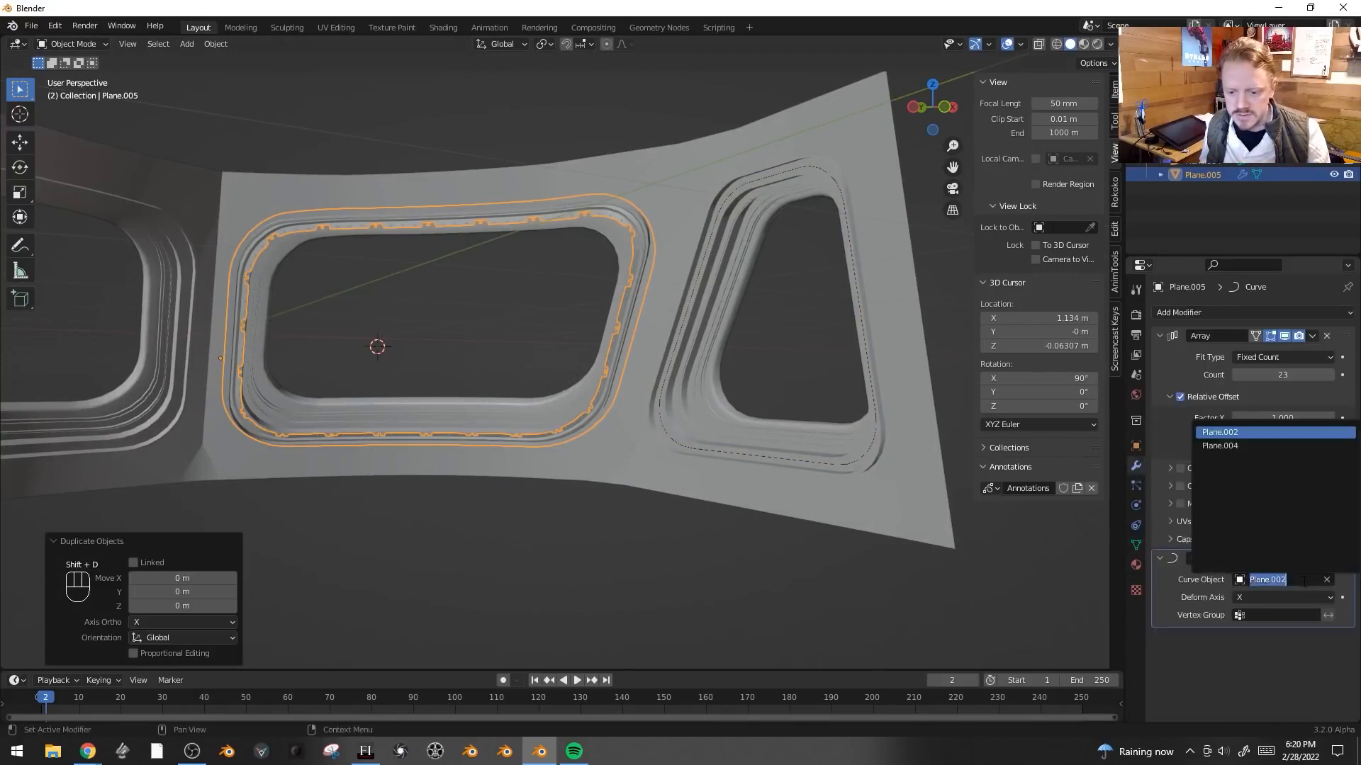
{"action": "left_click", "coordinate": [1250, 445]}
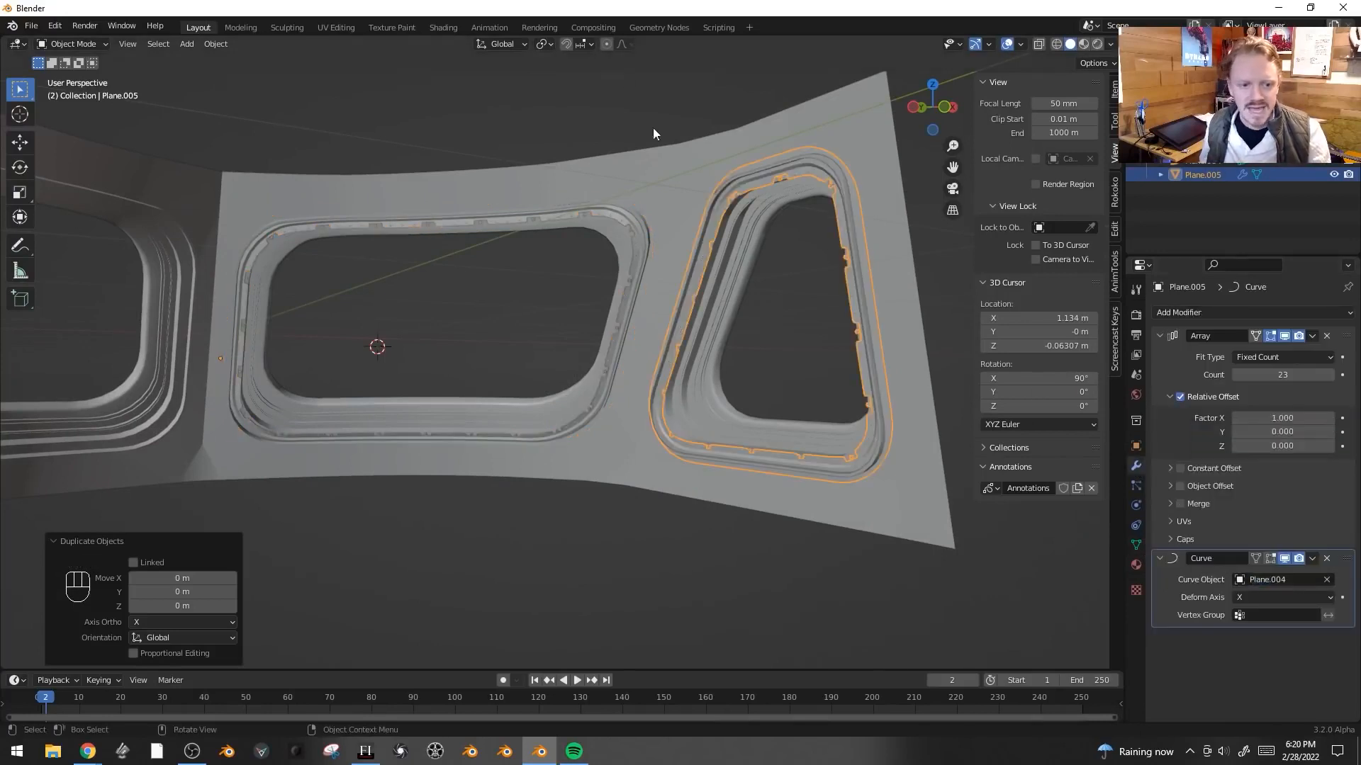
- Set the duplicate trim's array count to 15 and rotate it about 5.78° around the X axis
{"action": "scroll", "coordinate": [688, 156], "scroll_direction": "up", "scroll_amount": 1}
{"action": "middle_click_drag", "start_coordinate": [691, 158], "coordinate": [550, 189], "text": "shift"}
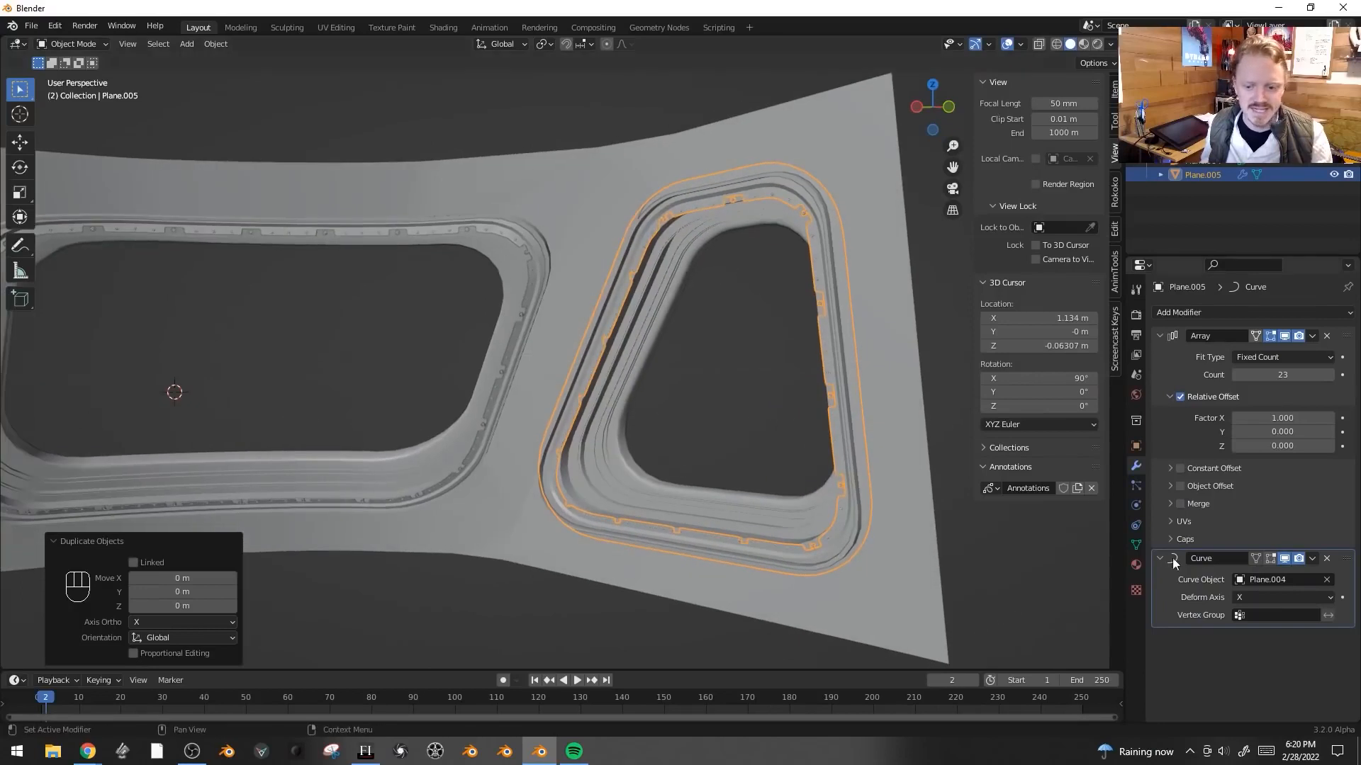
{"action": "left_click_drag", "start_coordinate": [1240, 368], "coordinate": [1229, 368]}
{"action": "left_click", "coordinate": [1239, 374]}
{"action": "left_click", "coordinate": [1239, 375]}
{"action": "left_click", "coordinate": [1240, 375]}
{"action": "left_click", "coordinate": [1240, 375]}
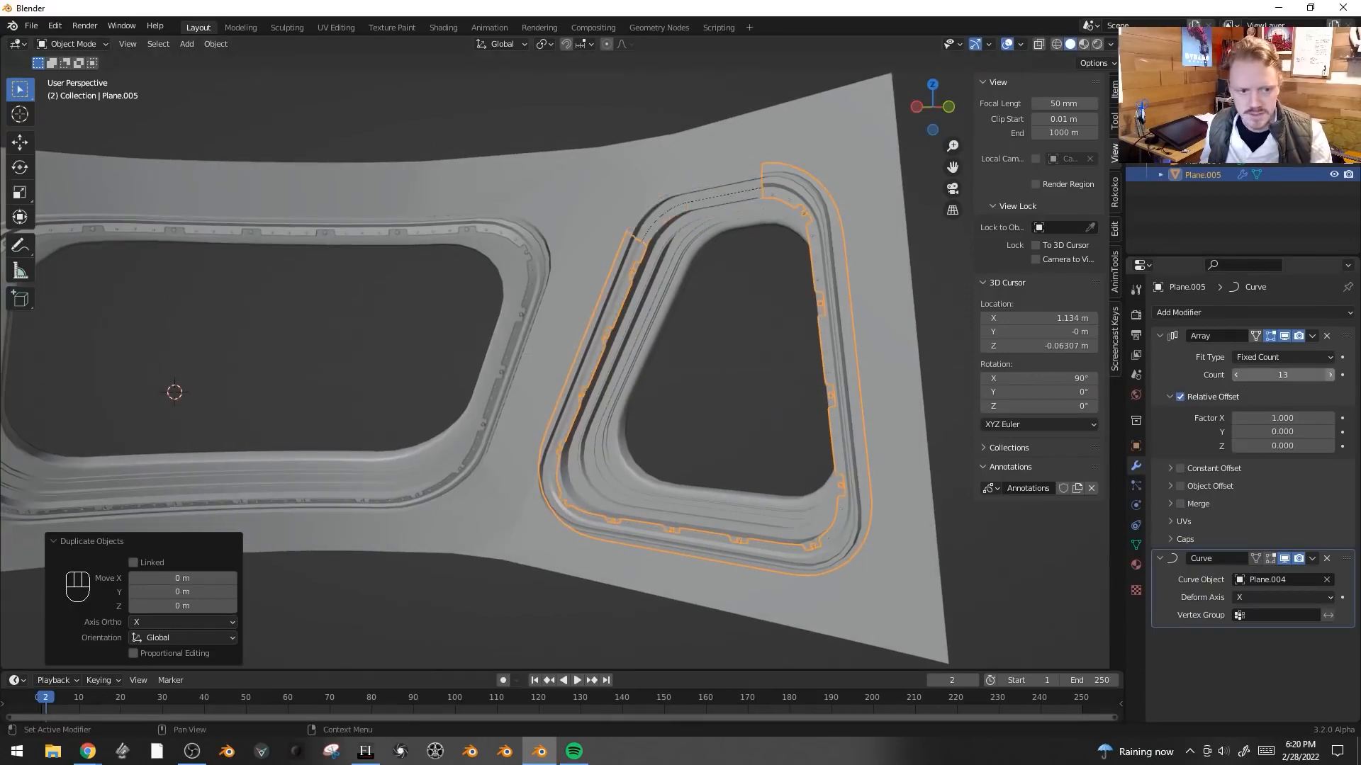
{"action": "key", "text": "s"}
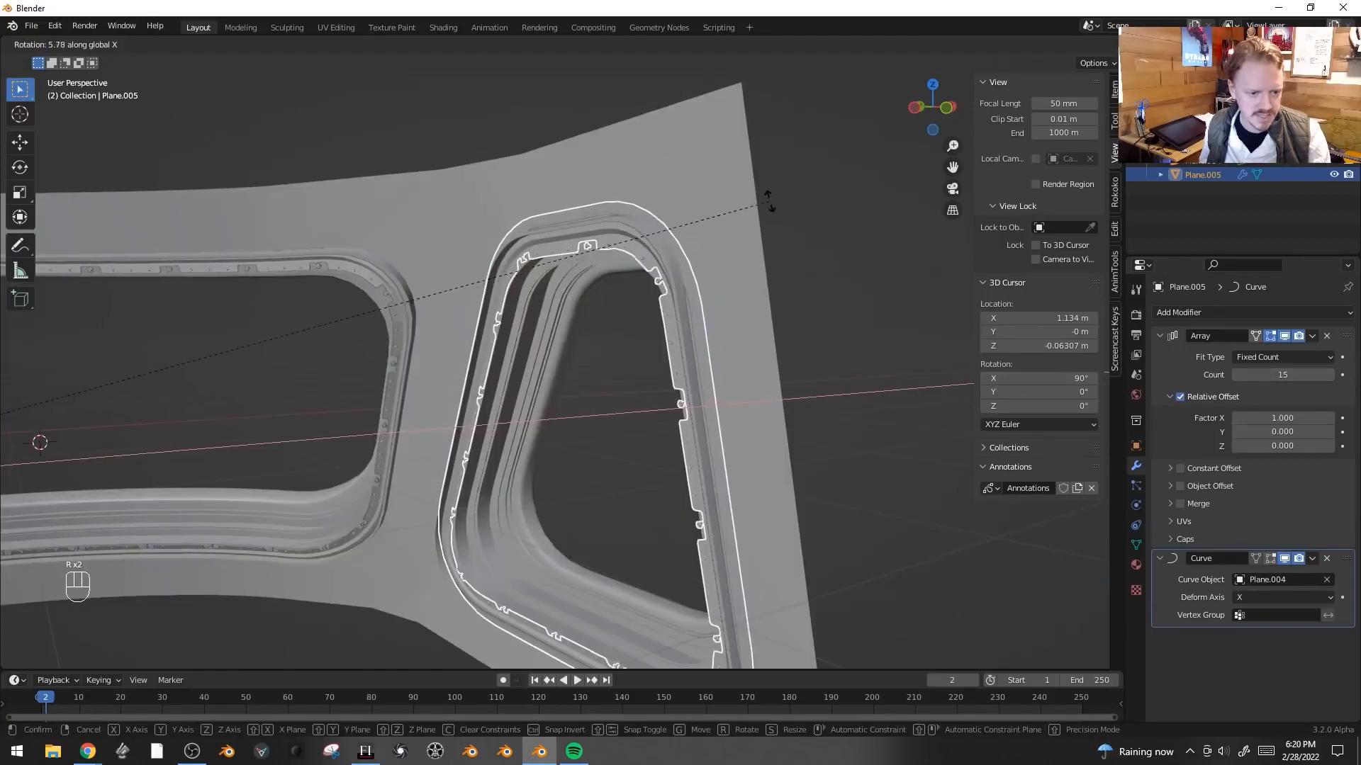
{"action": "left_click", "coordinate": [767, 200]}
- Move the duplicate trim slightly to sit on the second window's frame
{"action": "key", "text": "g"}
{"action": "key", "text": "g"}
{"action": "left_click", "coordinate": [774, 230]}
- Insert a loop cut along the outer strip of the second window's frame
{"action": "key", "text": "alt+a"}
{"action": "middle_click_drag", "start_coordinate": [773, 224], "coordinate": [860, 286]}
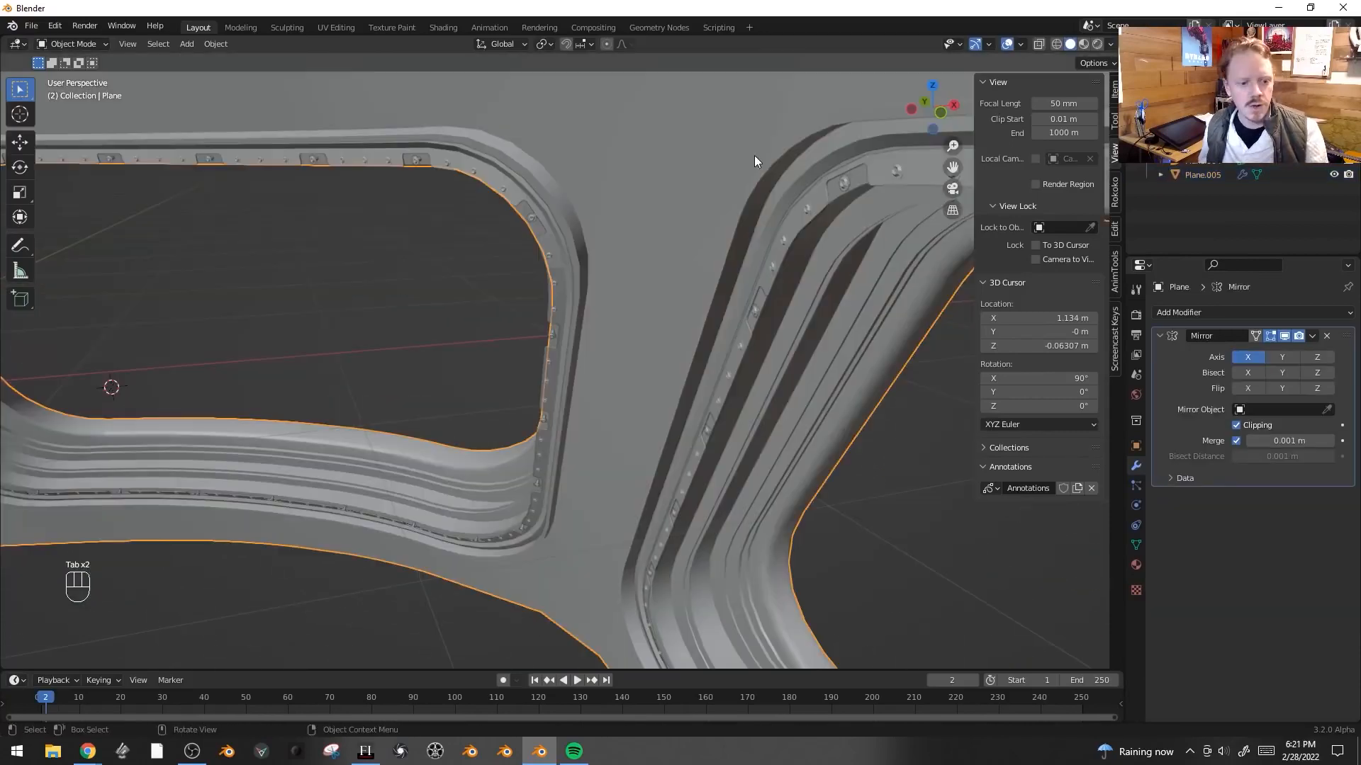
{"action": "key", "text": "Tab"}
{"action": "key", "text": "3"}
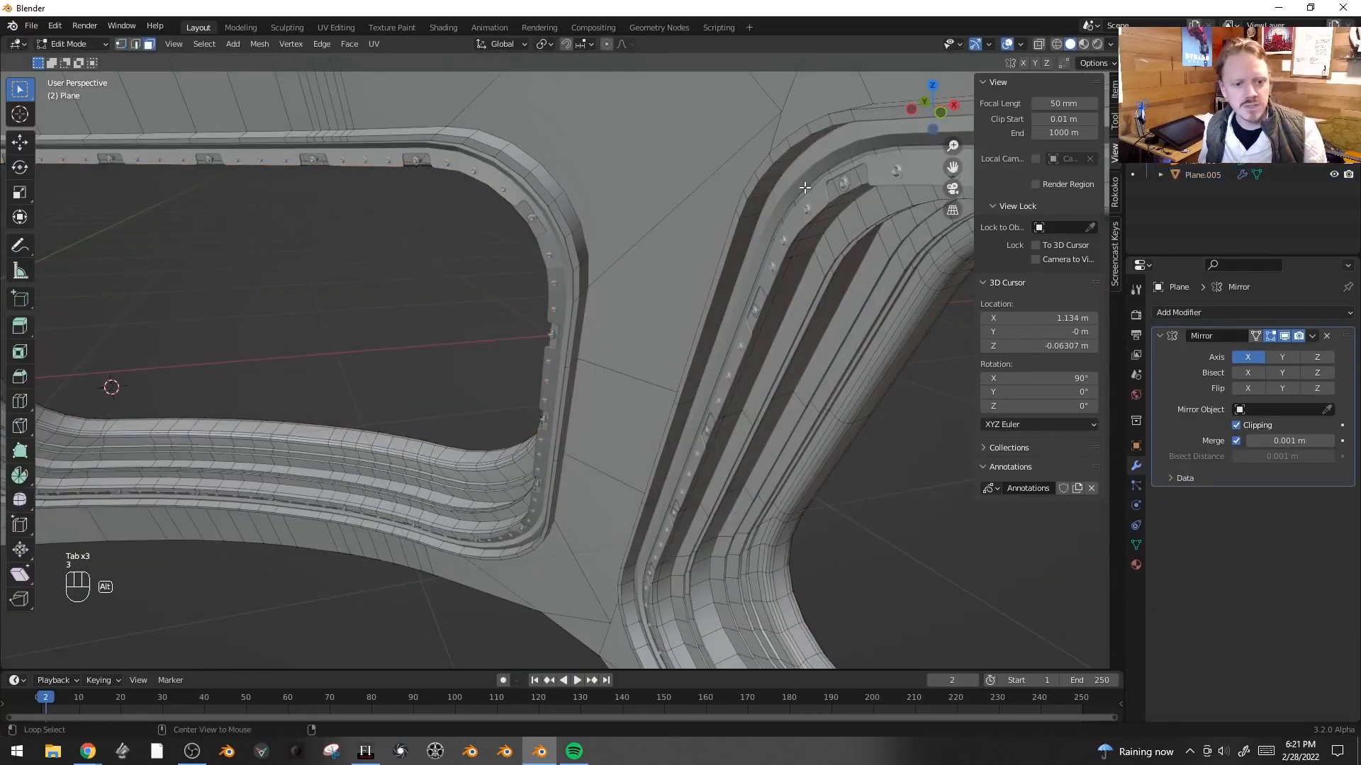
{"action": "left_click", "coordinate": [805, 187], "text": "alt"}
{"action": "key", "text": "alt+z"}
{"action": "left_click", "coordinate": [808, 156], "text": "alt"}
{"action": "key", "text": "alt+z"}
{"action": "left_click", "coordinate": [814, 142], "text": "alt"}
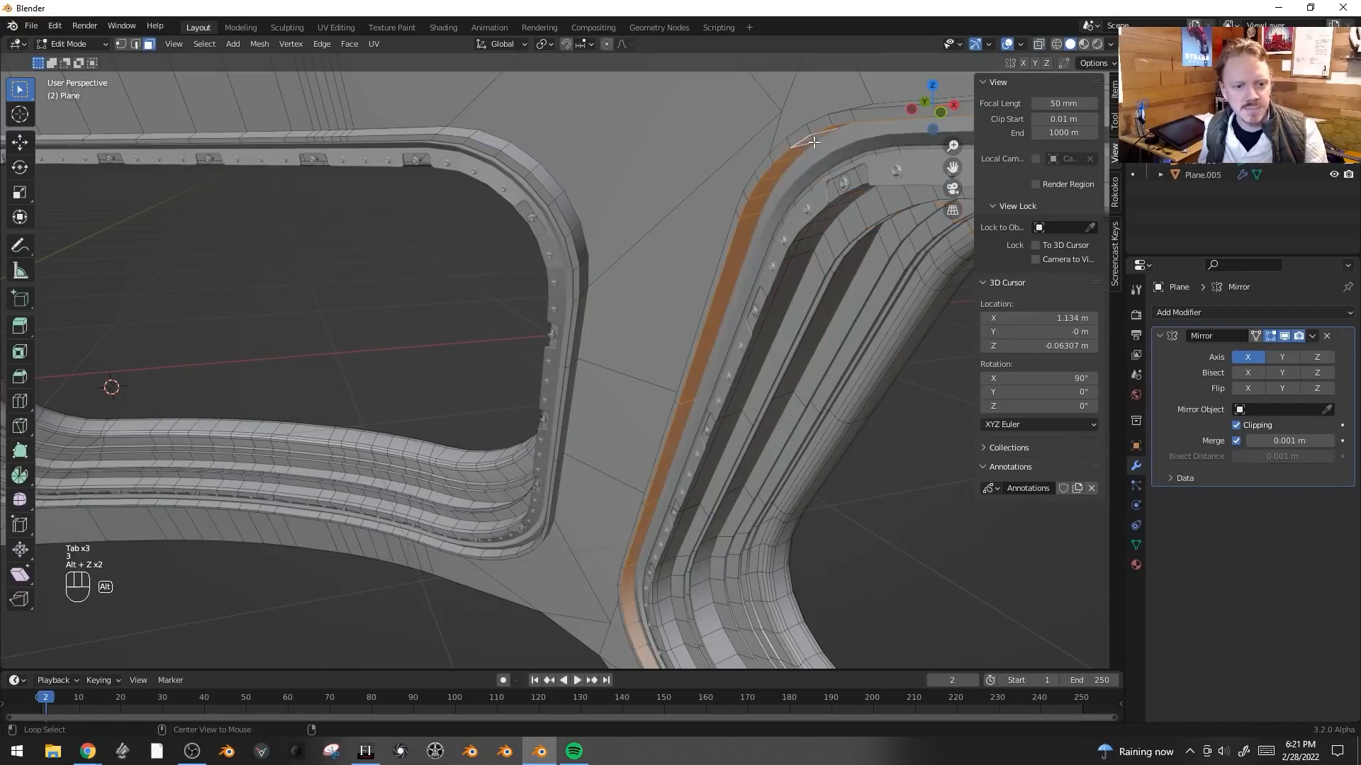
{"action": "key", "text": "ctrl+r"}
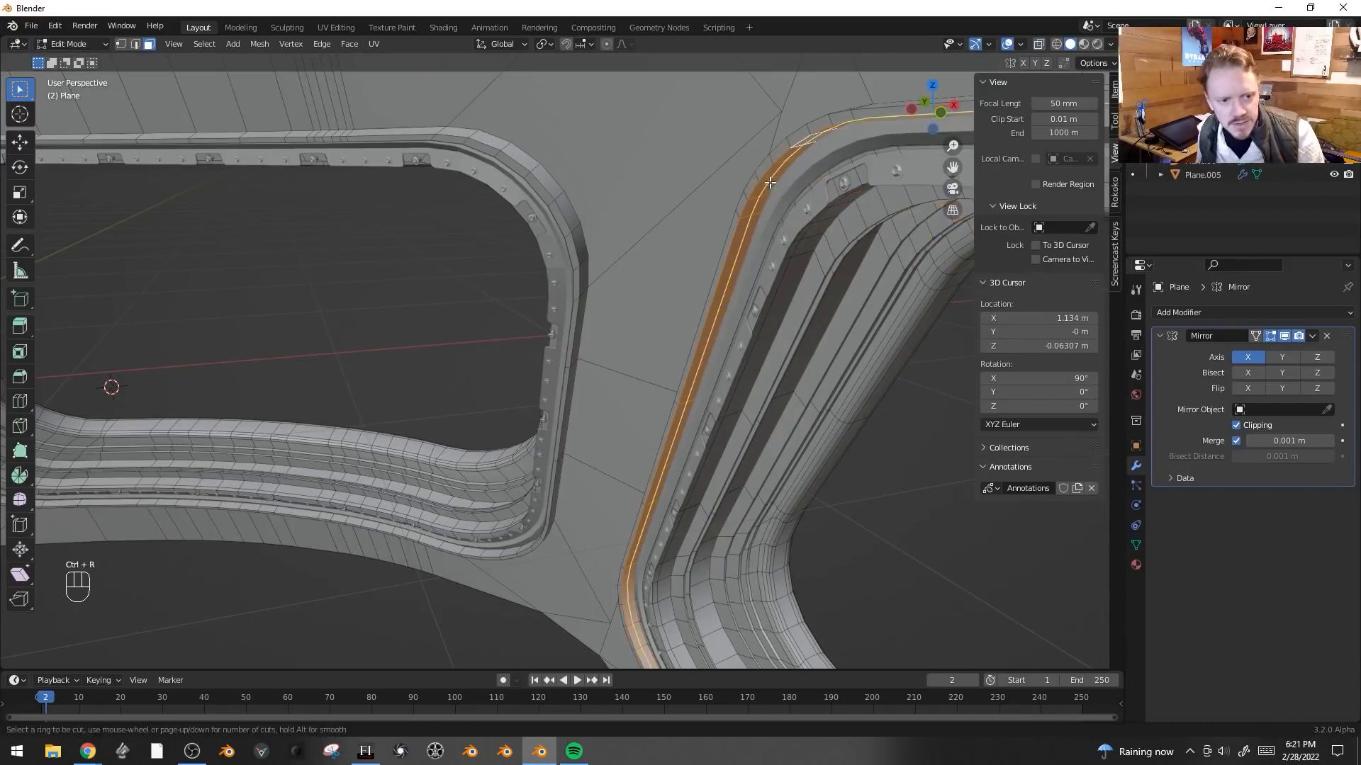
{"action": "left_click", "coordinate": [768, 183]}
{"action": "left_click", "coordinate": [769, 183]}
- Extrude a face loop on the second window's frame along its normals by about -0.014 m
{"action": "key", "text": "3"}
{"action": "left_click", "coordinate": [778, 179], "text": "alt"}
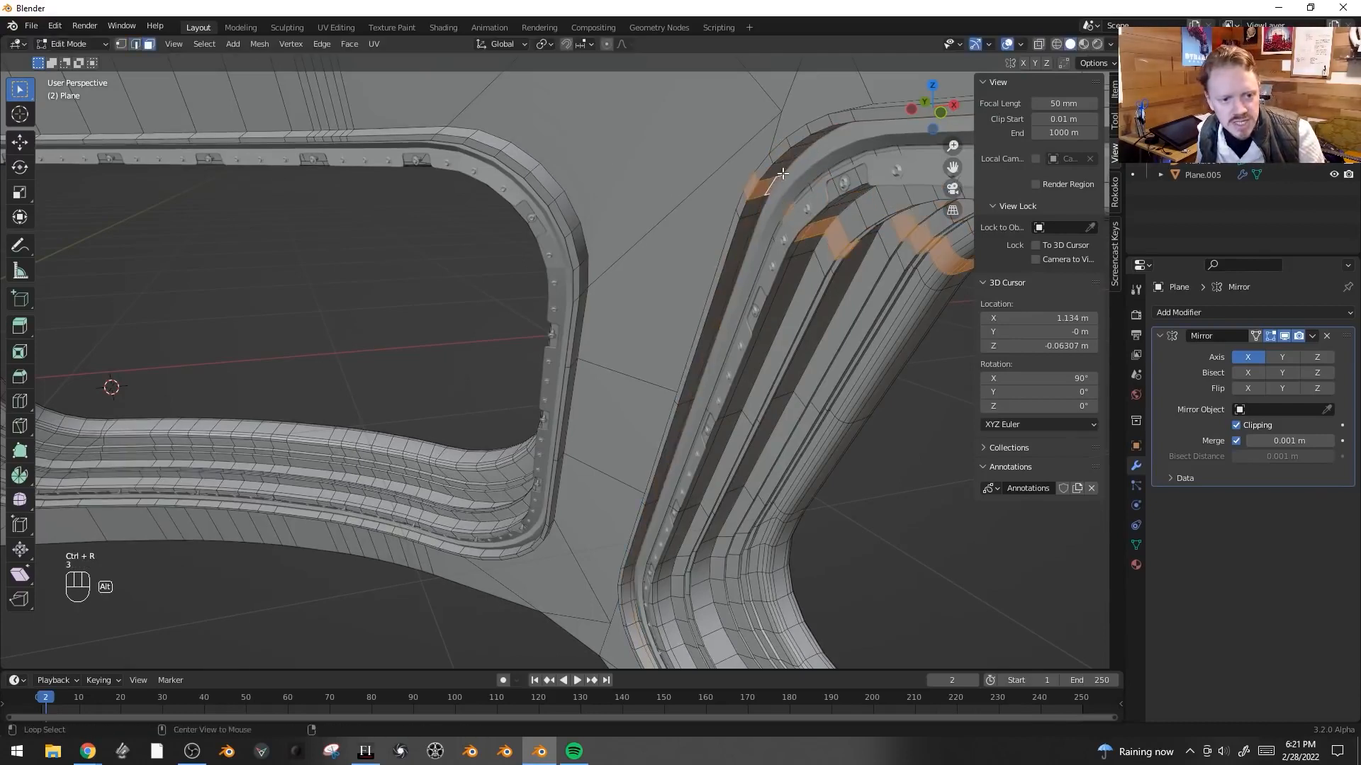
{"action": "left_click", "coordinate": [785, 178], "text": "alt"}
{"action": "left_click", "coordinate": [783, 175], "text": "alt"}
{"action": "left_click", "coordinate": [780, 177], "text": "alt"}
{"action": "key", "text": "alt+e"}
{"action": "left_click", "coordinate": [750, 207]}
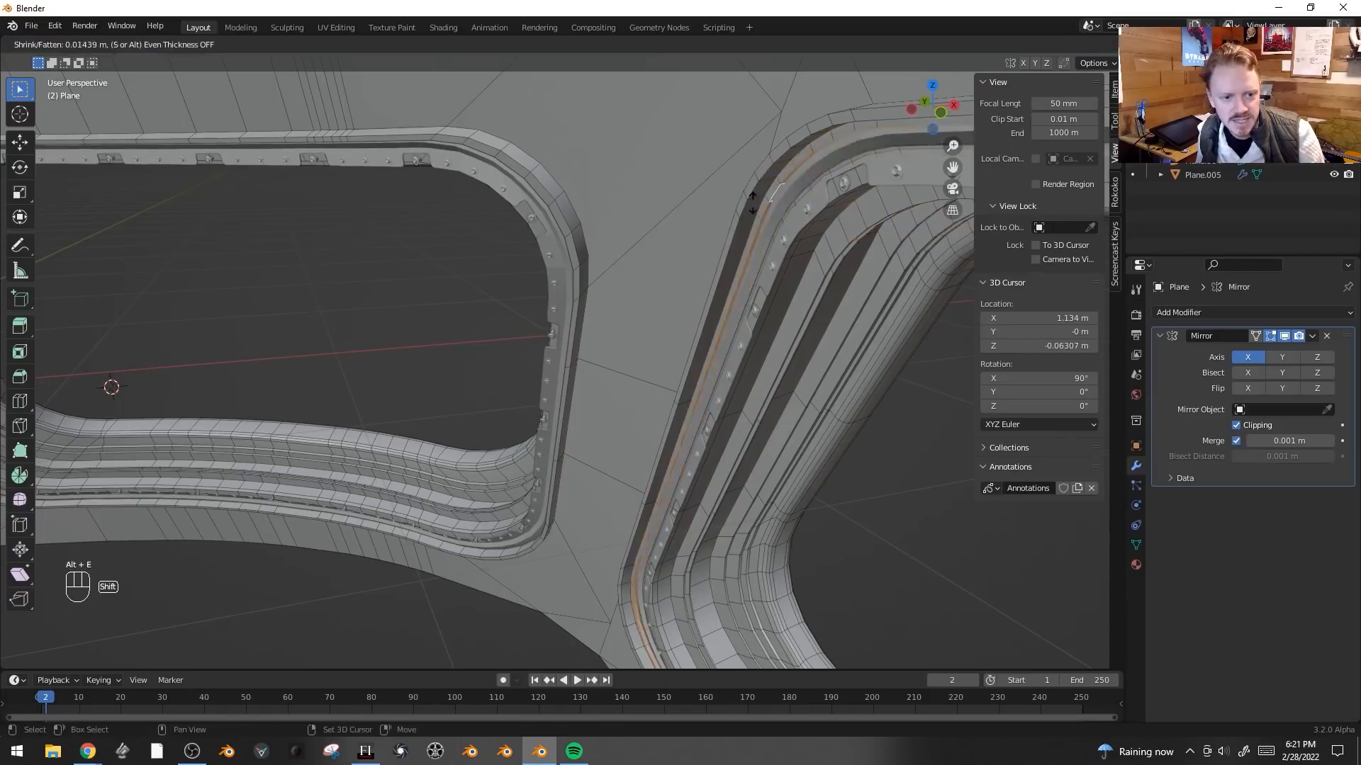
{"action": "left_click", "coordinate": [756, 223]}
- Extrude a face loop crossing the divider between the windows along its normals by about -0.017 m
{"action": "key", "text": "Tab"}
{"action": "scroll", "coordinate": [746, 240], "scroll_direction": "down", "scroll_amount": 1}
{"action": "middle_click_drag", "start_coordinate": [746, 240], "coordinate": [639, 291]}
{"action": "key", "text": "Tab"}
{"action": "key", "text": "Tab"}
{"action": "key", "text": "Tab"}
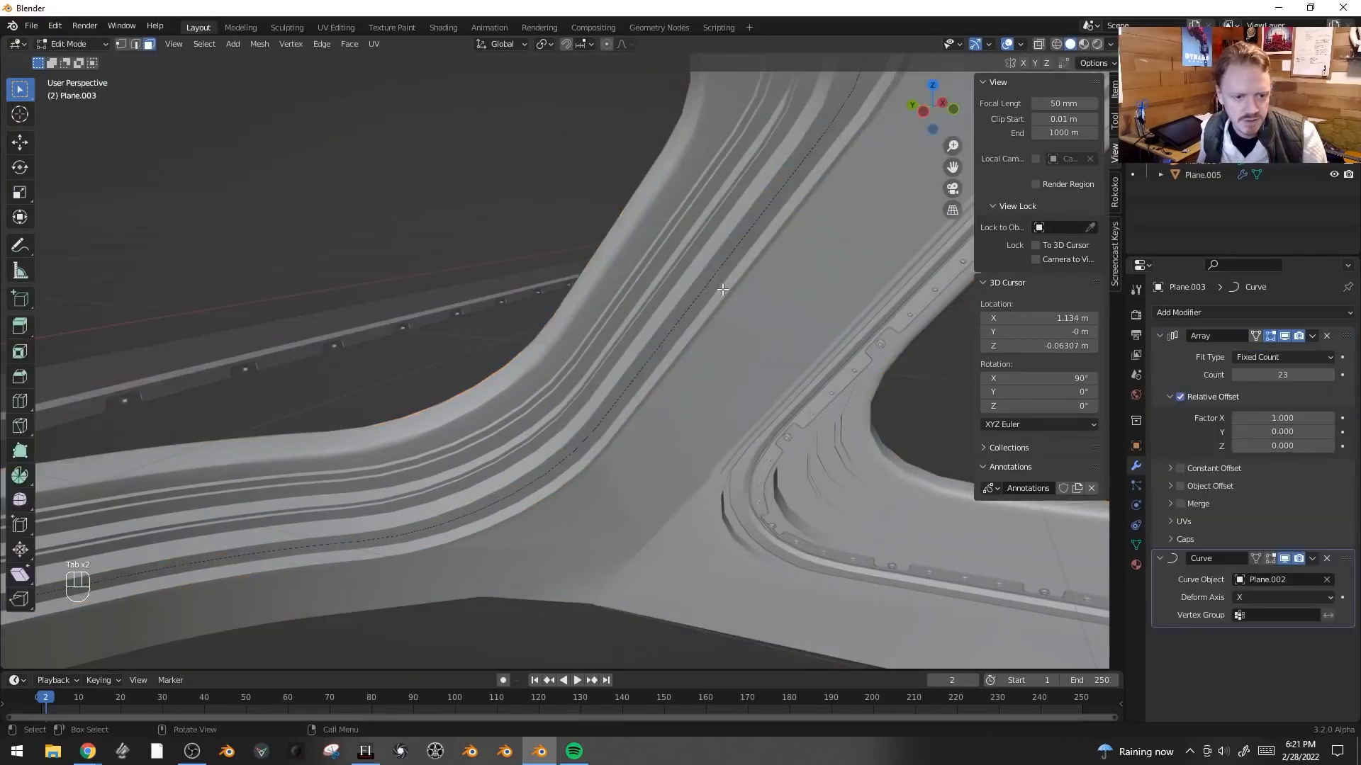
{"action": "key", "text": "3"}
{"action": "left_click", "coordinate": [682, 337], "text": "alt"}
{"action": "left_click", "coordinate": [684, 336], "text": "alt+shift"}
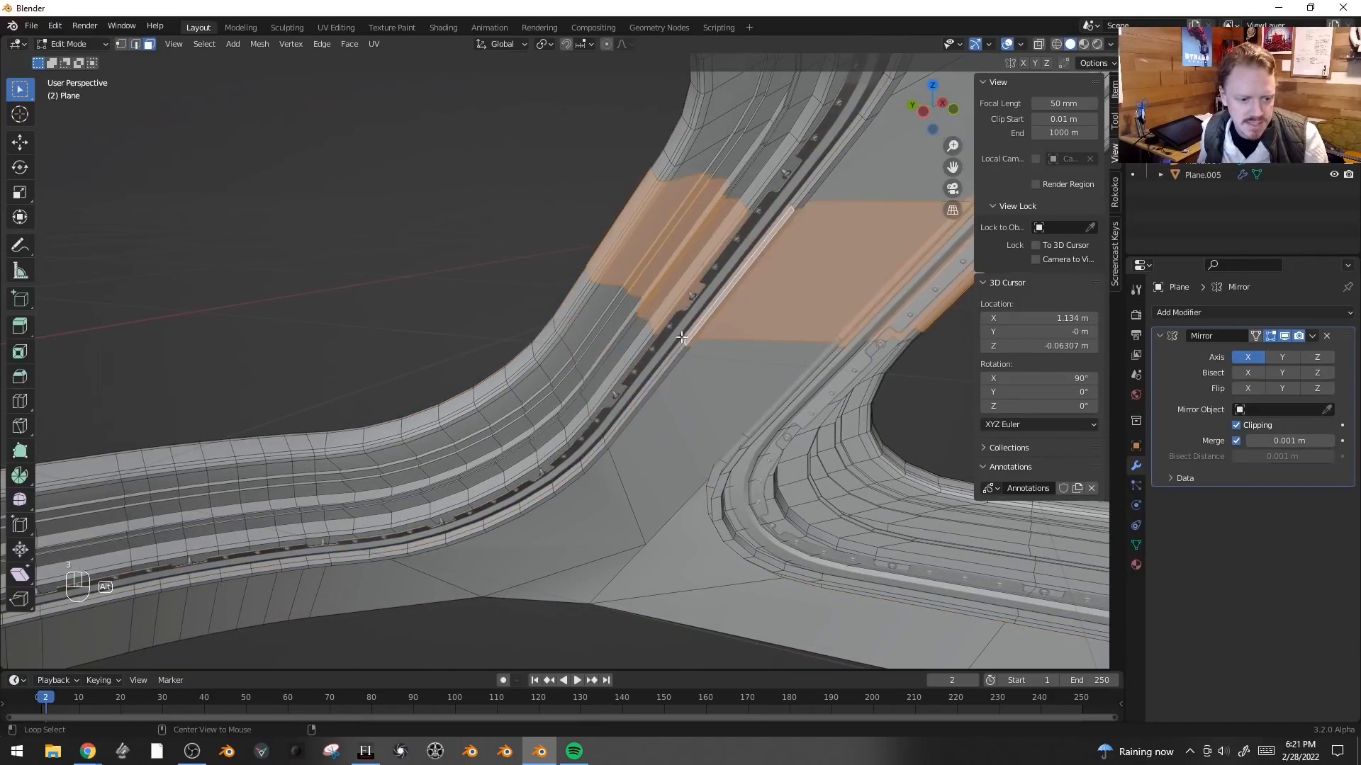
{"action": "key", "text": "alt+e"}
{"action": "left_click", "coordinate": [768, 283]}
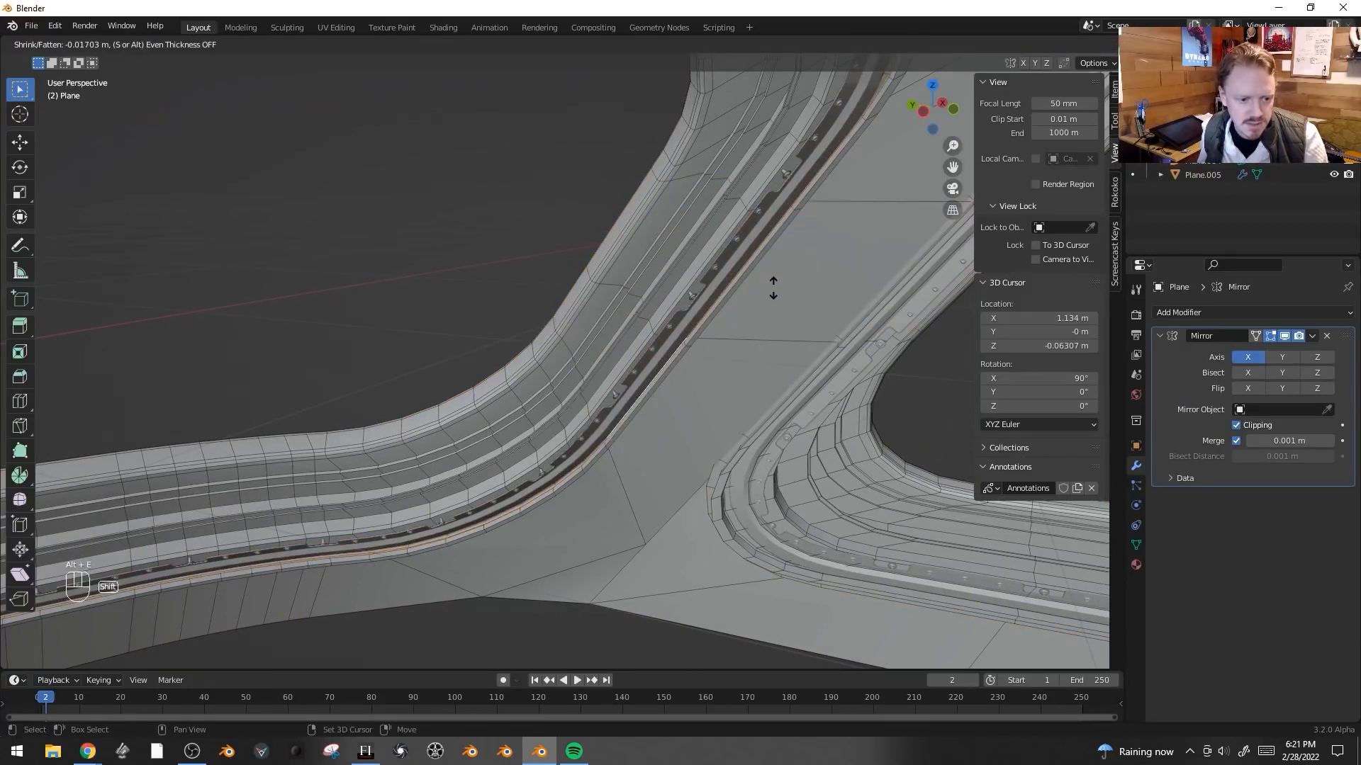
{"action": "left_click", "coordinate": [774, 288]}
- Shrink/fatten a face loop along the first window's frame by about 0.002 m
{"action": "key", "text": "Tab"}
{"action": "scroll", "coordinate": [774, 287], "scroll_direction": "down", "scroll_amount": 3}
{"action": "middle_click_drag", "start_coordinate": [775, 288], "coordinate": [769, 274]}
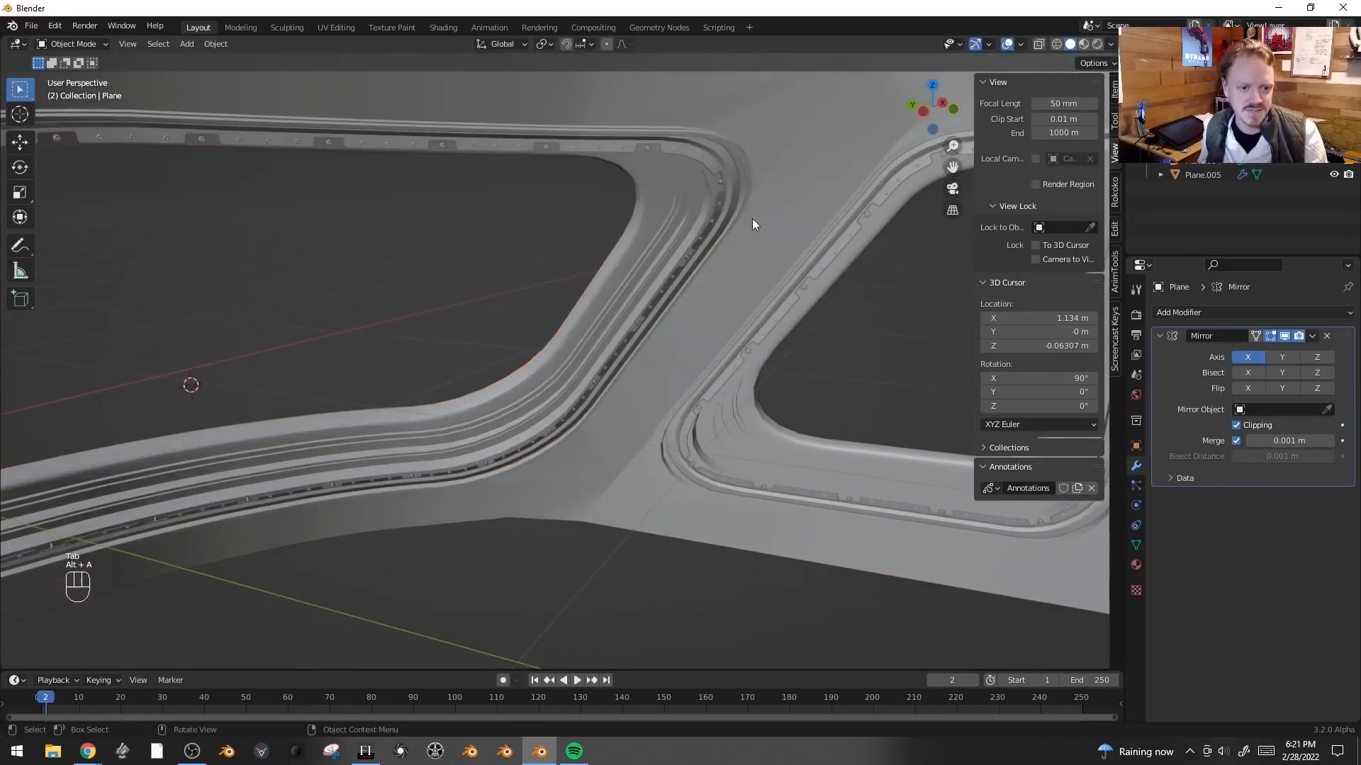
{"action": "key", "text": "alt+a"}
{"action": "scroll", "coordinate": [721, 210], "scroll_direction": "up", "scroll_amount": 3}
{"action": "left_click", "coordinate": [815, 269]}
{"action": "scroll", "coordinate": [820, 270], "scroll_direction": "up", "scroll_amount": 5}
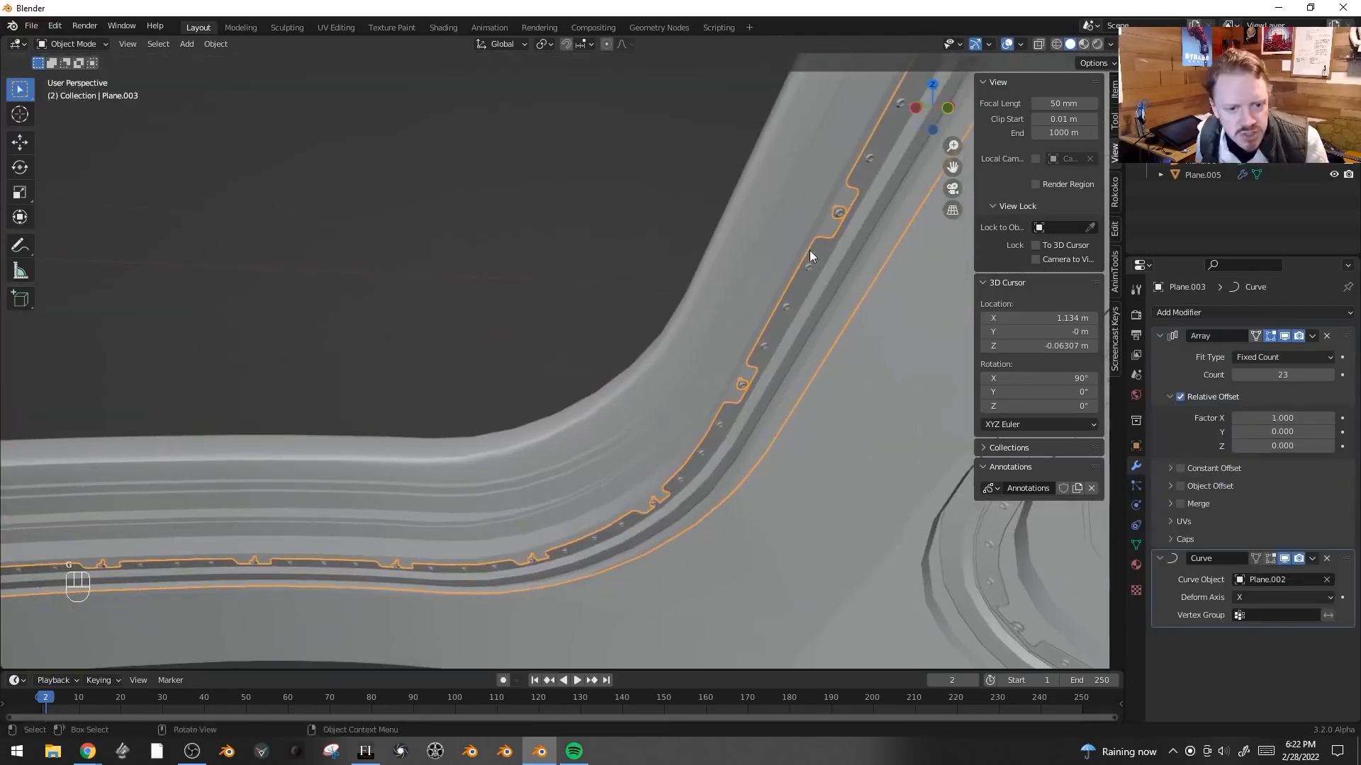
{"action": "key", "text": "Tab"}
{"action": "left_click", "coordinate": [786, 275]}
{"action": "left_click", "coordinate": [787, 275], "text": "alt"}
{"action": "key", "text": "alt+s"}
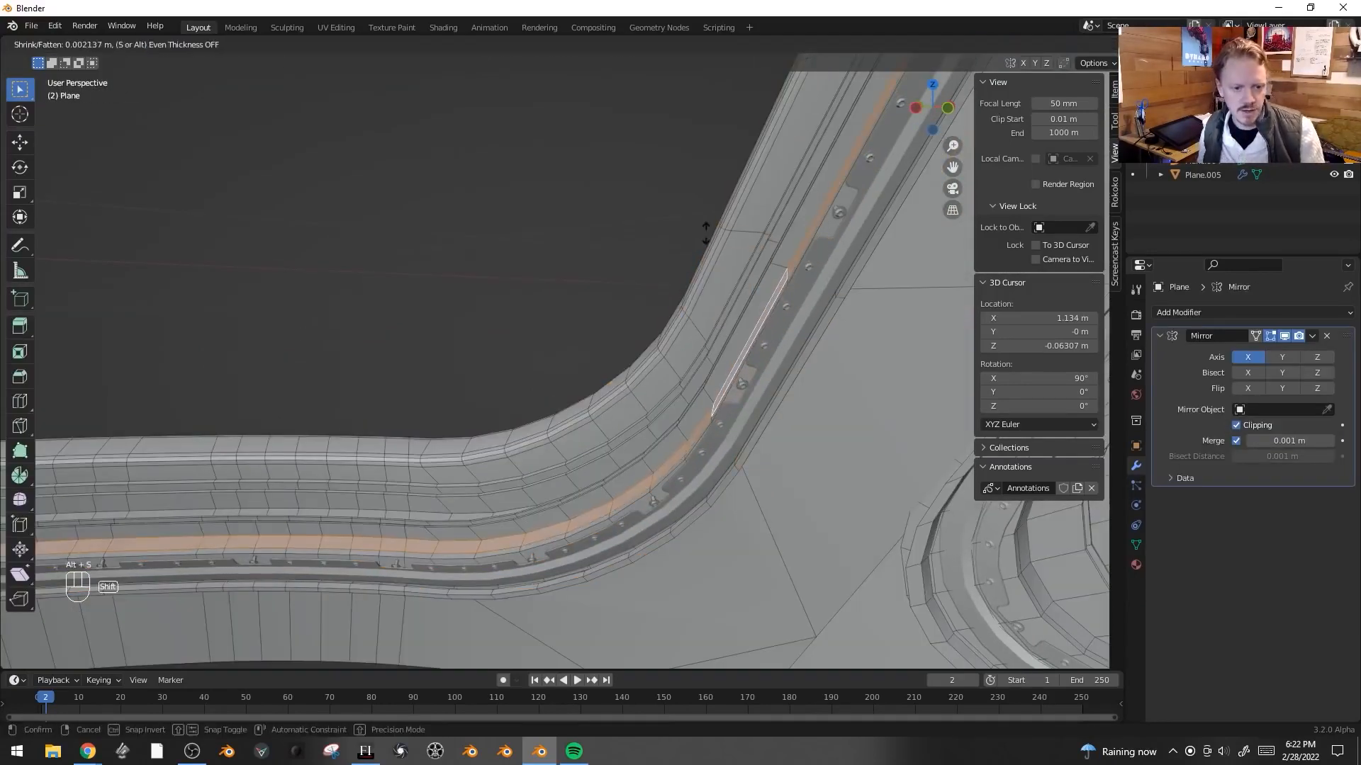
{"action": "left_click", "coordinate": [639, 187]}
- Insert a loop cut along the first window's frame strip
{"action": "key", "text": "ctrl+r"}
{"action": "left_click", "coordinate": [705, 413]}
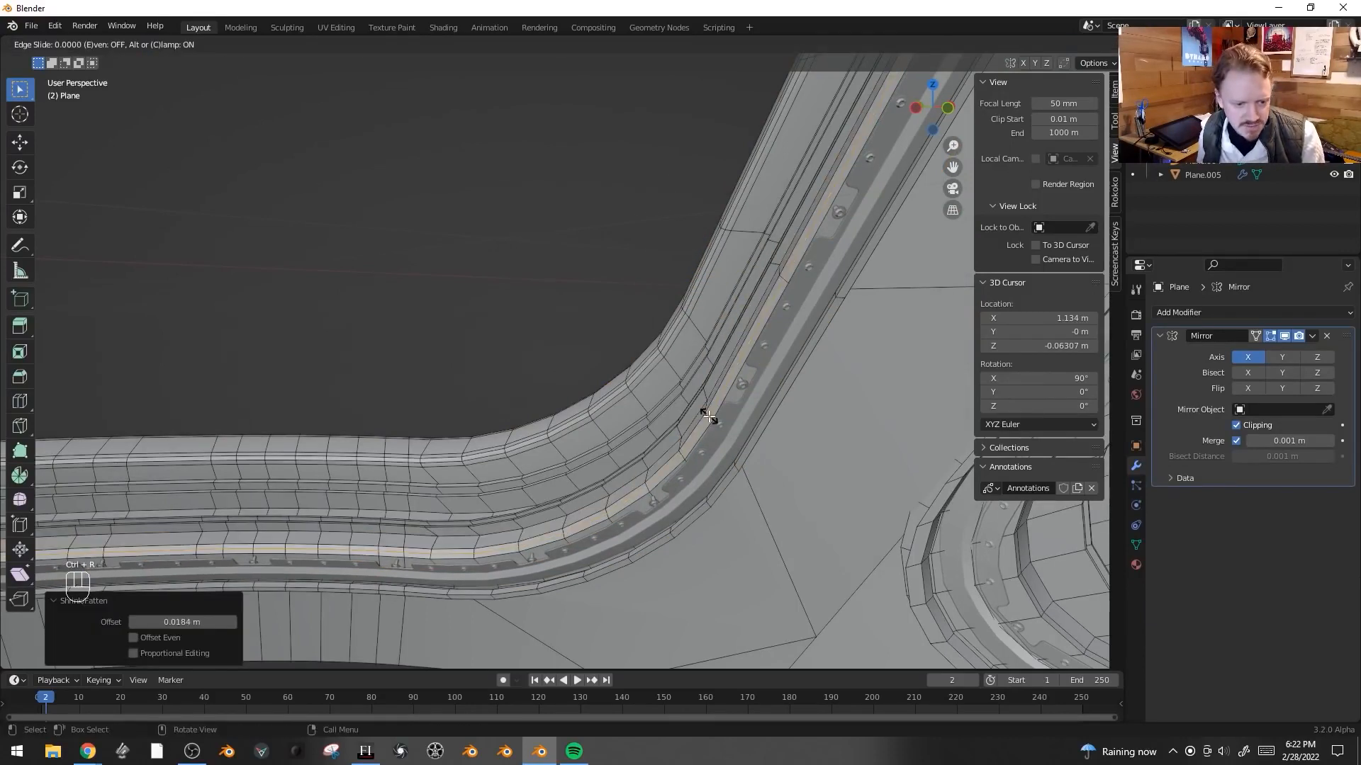
{"action": "left_click", "coordinate": [708, 417]}
- Extrude the selected loop along its normals by about 0.021 m
{"action": "key", "text": "alt+e"}
{"action": "left_click", "coordinate": [707, 416]}
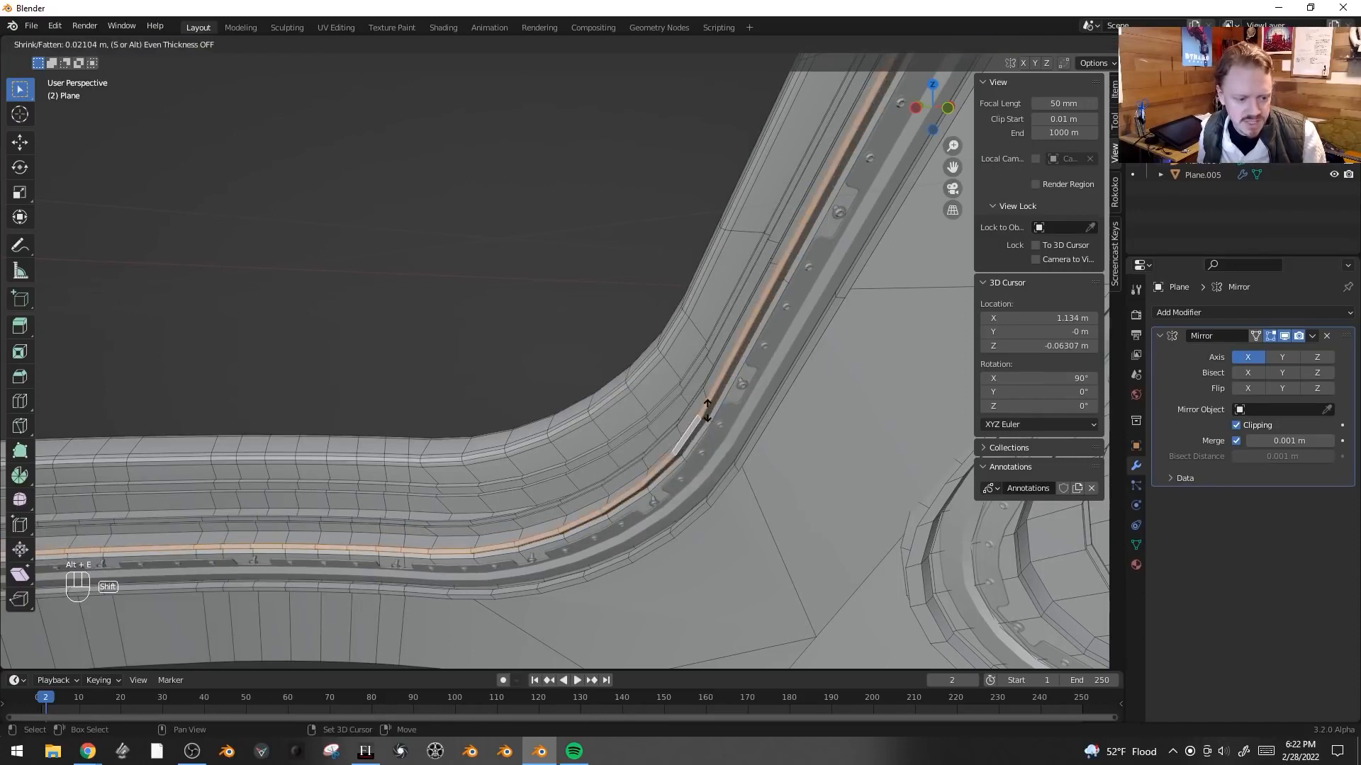
{"action": "left_click", "coordinate": [707, 409]}
- Duplicate an edge loop around the first window's frame and separate it into a new object
{"action": "key", "text": "Tab"}
{"action": "middle_click_drag", "start_coordinate": [713, 428], "coordinate": [754, 402]}
{"action": "scroll", "coordinate": [754, 403], "scroll_direction": "down", "scroll_amount": 3}
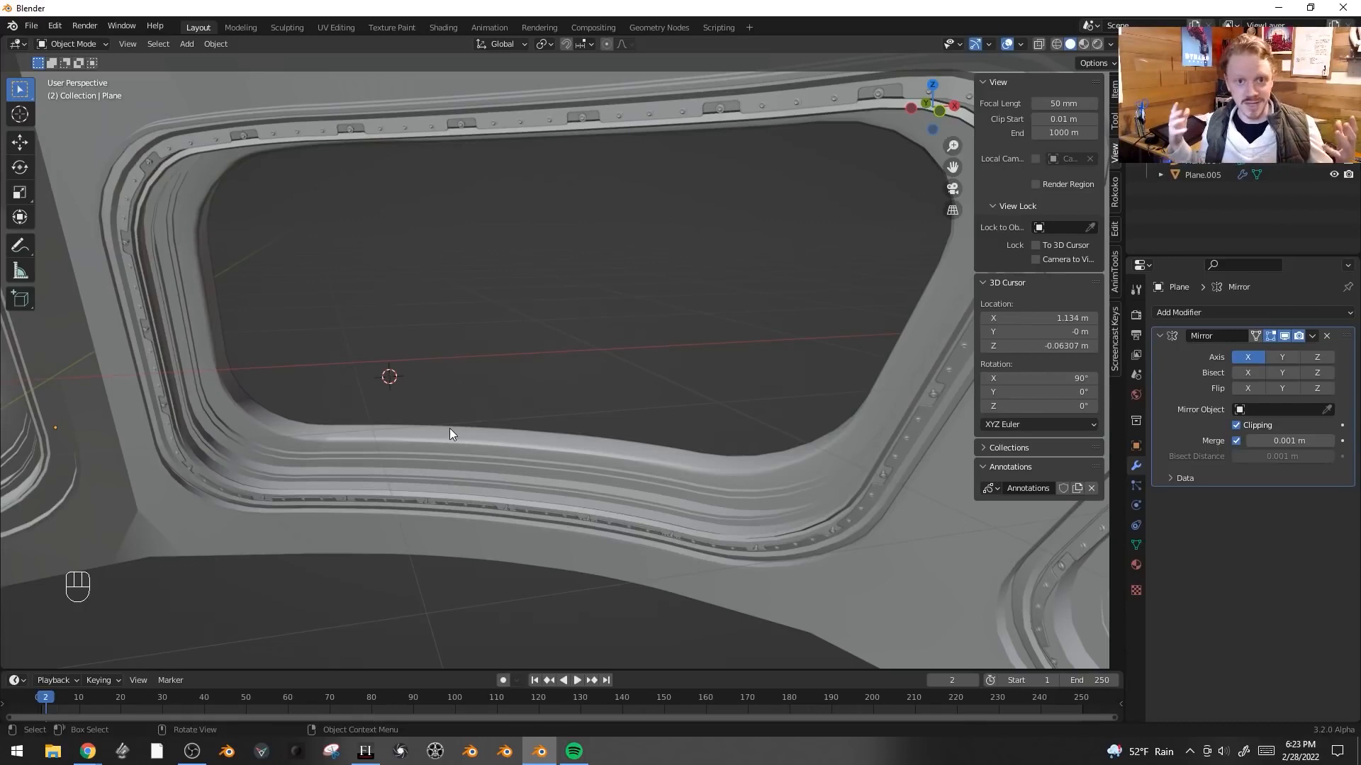
{"action": "key", "text": "Tab"}
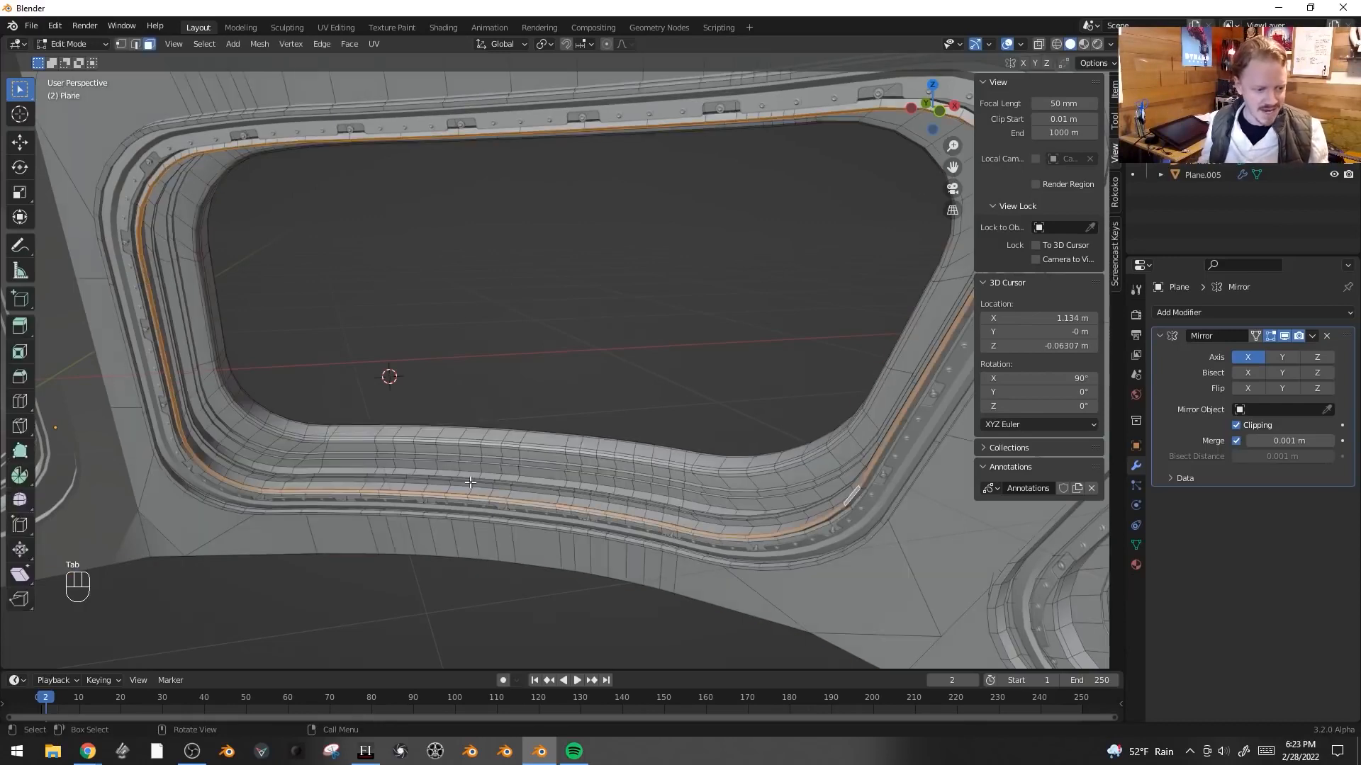
{"action": "scroll", "coordinate": [469, 482], "scroll_direction": "up", "scroll_amount": 3}
{"action": "key", "text": "alt+a"}
{"action": "key", "text": "2"}
{"action": "left_click", "coordinate": [484, 471], "text": "alt"}
{"action": "key", "text": "shift+d"}
{"action": "right_click", "coordinate": [596, 398]}
{"action": "key", "text": "p"}
{"action": "left_click", "coordinate": [597, 401]}
{"action": "key", "text": "Tab"}
- Snap the 3D cursor to the separated loop and add a plane there scaled to about 0.087
{"action": "middle_click_drag", "start_coordinate": [576, 479], "coordinate": [444, 377], "text": "shift"}
{"action": "key", "text": "shift+s"}
{"action": "left_click", "coordinate": [573, 440]}
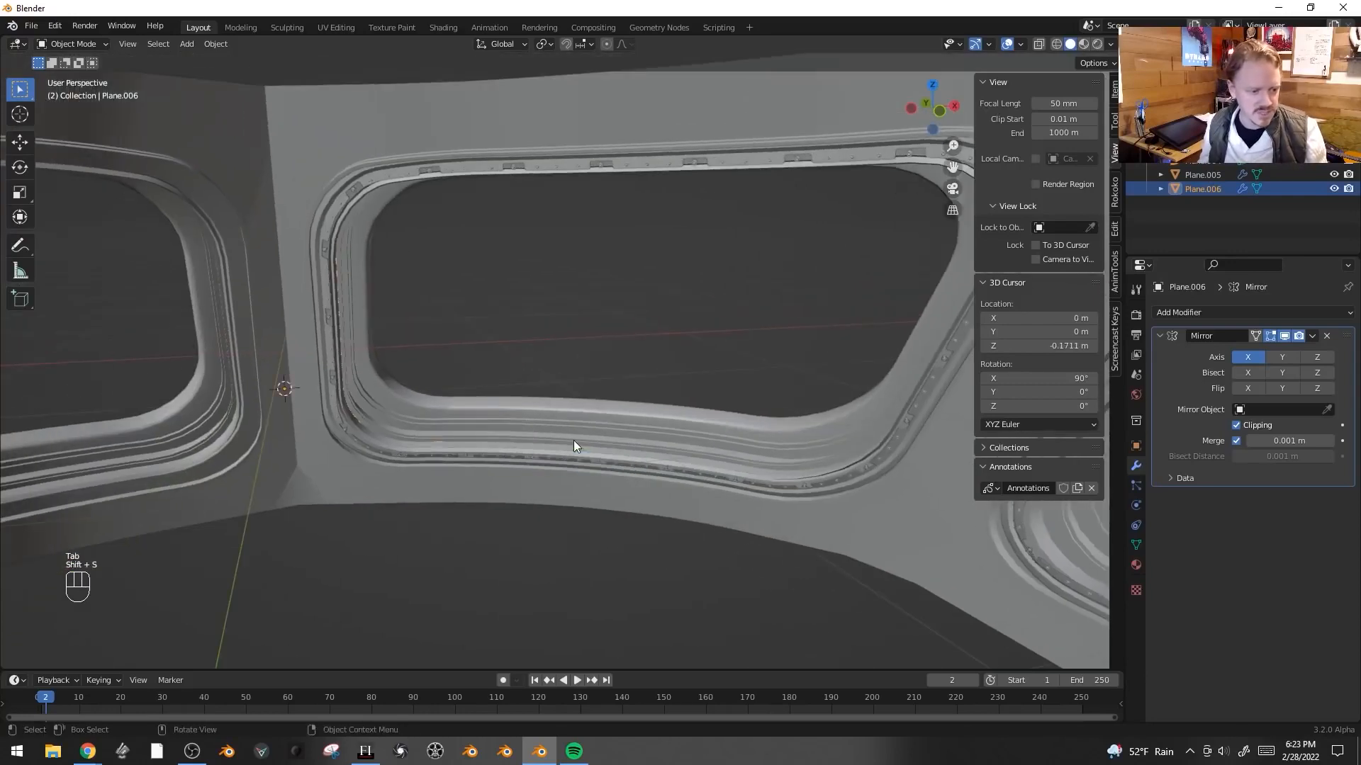
{"action": "key", "text": "shift+a"}
{"action": "mouse_move", "coordinate": [476, 339]}
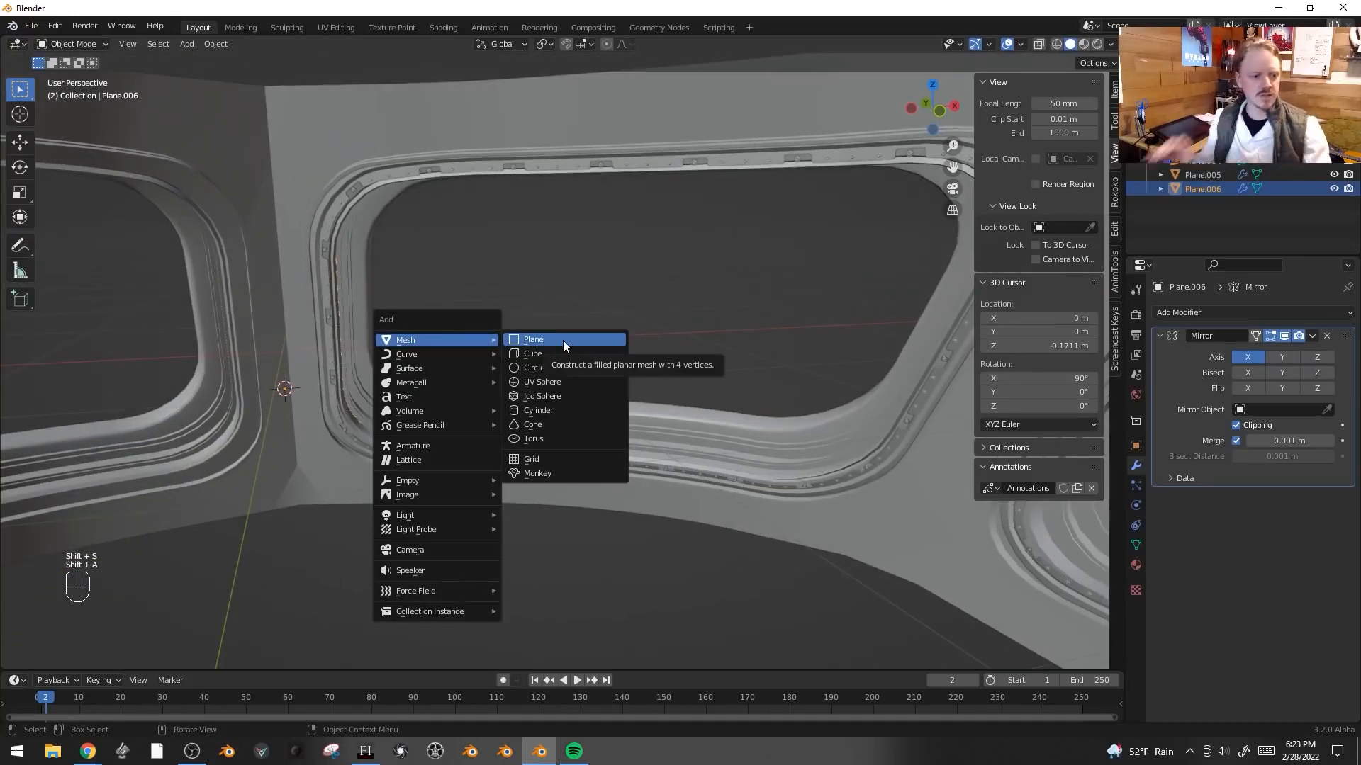
{"action": "left_click", "coordinate": [563, 345]}
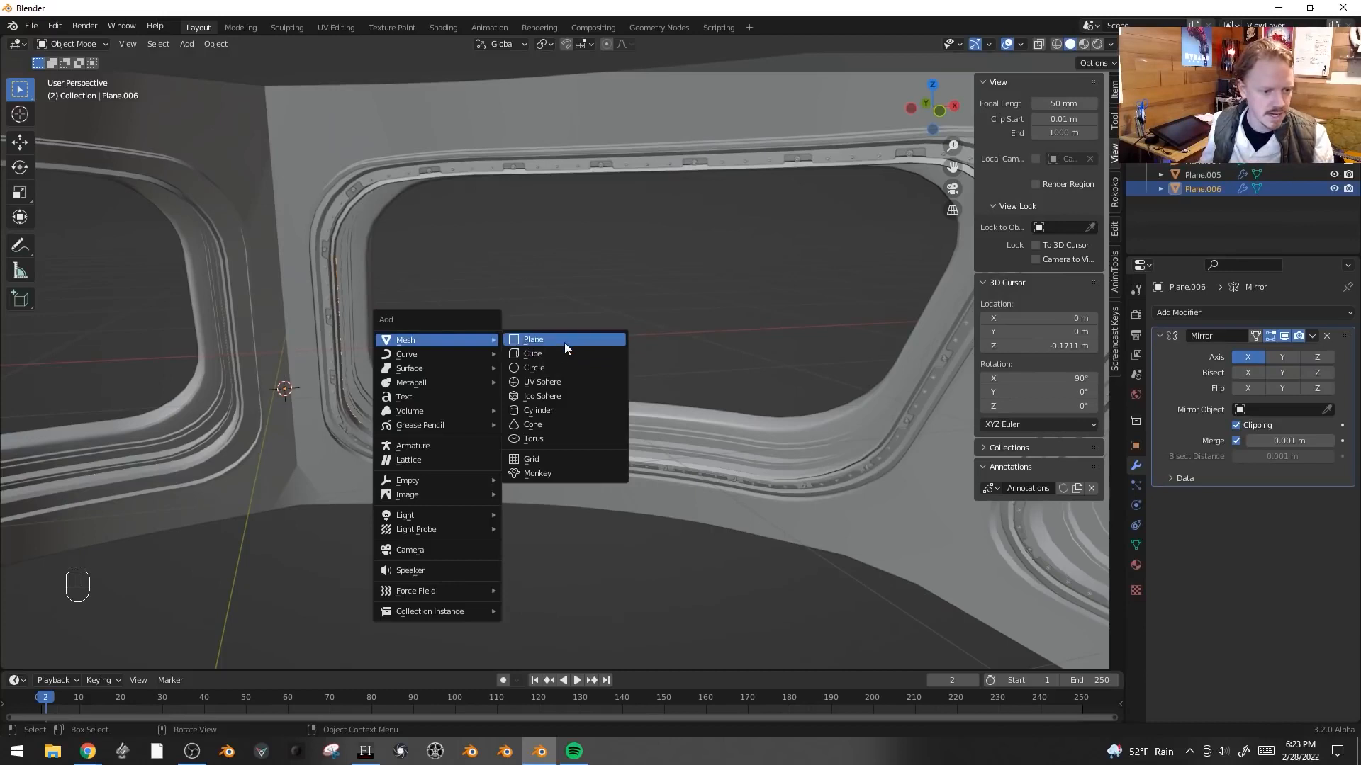
{"action": "key", "text": "s"}
{"action": "left_click", "coordinate": [317, 380]}
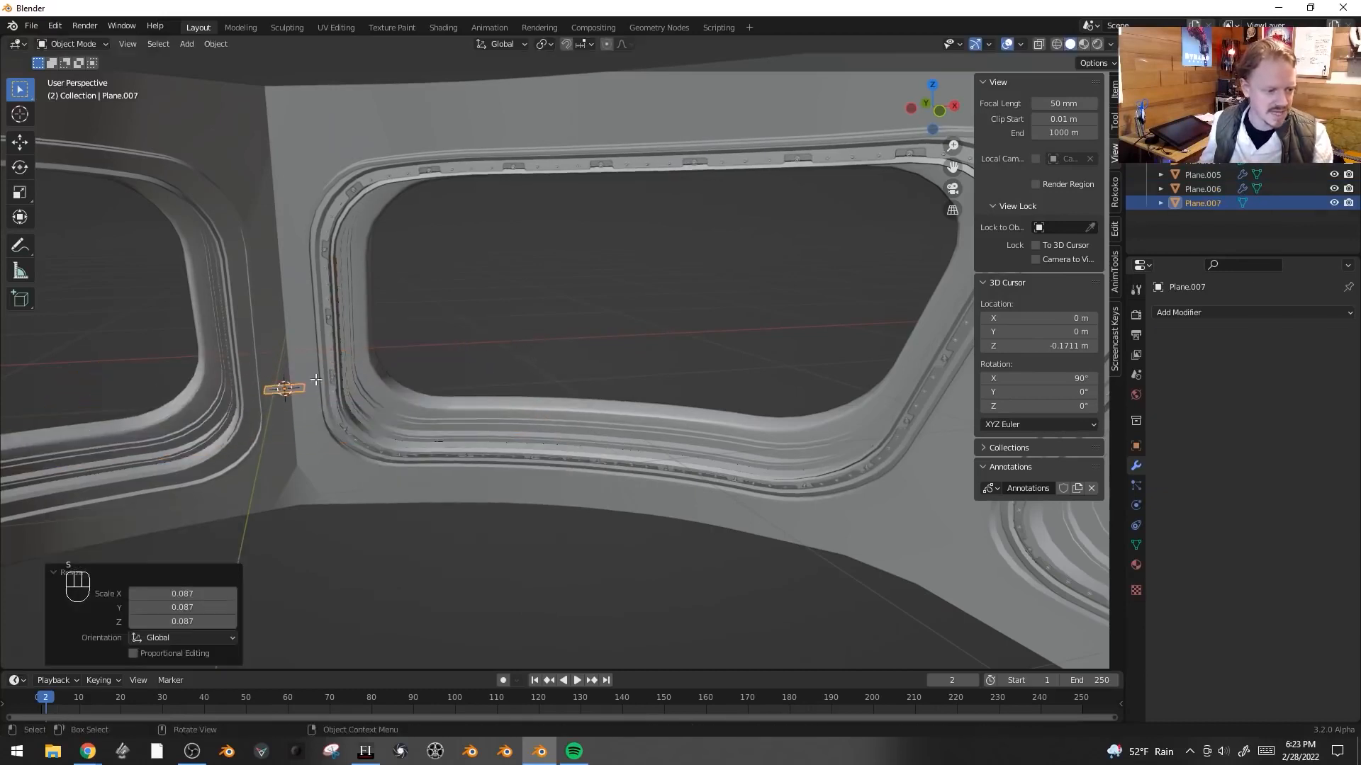
- Enter edit mode on the new plane, isolate it in top view, and scale it along Y to about 0.885
{"action": "key", "text": "Tab"}
{"action": "key", "text": "KP_Decimal"}
{"action": "key", "text": "KP_7"}
{"action": "key", "text": "KP_Divide"}
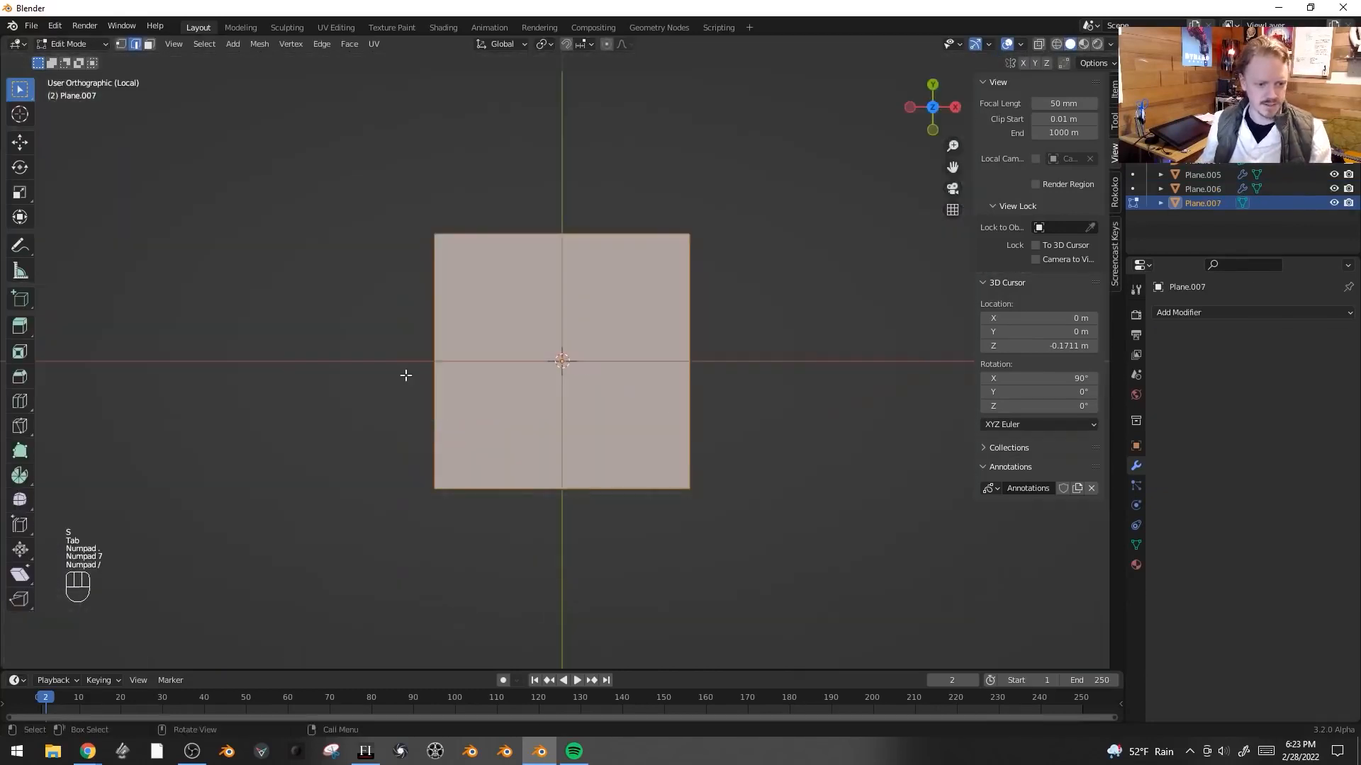
{"action": "key", "text": "s"}
{"action": "key", "text": "y"}
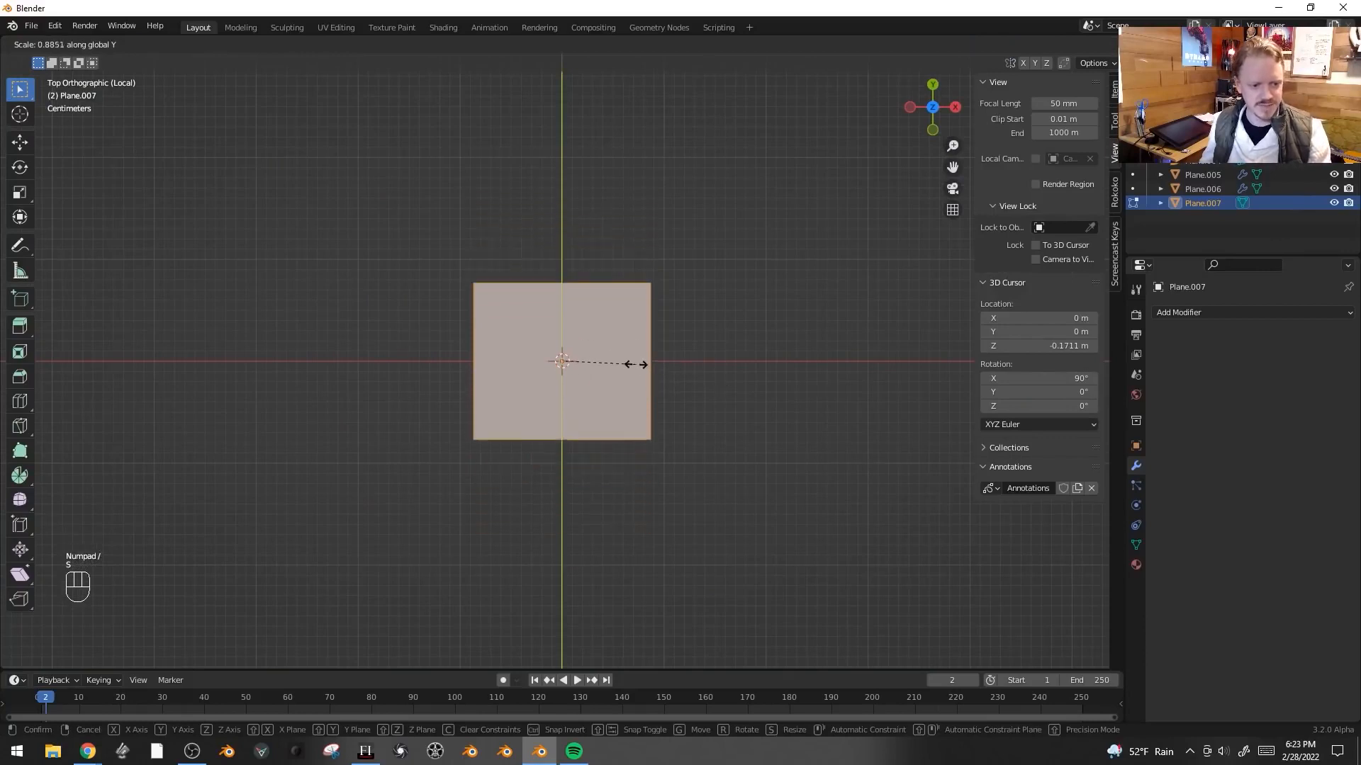
{"action": "left_click", "coordinate": [641, 363]}
- Move the plane about 0.1 m along Y and mirror it across the Y axis with a Mirror modifier
{"action": "key", "text": "g"}
{"action": "key", "text": "y"}
{"action": "left_click", "coordinate": [638, 462]}
{"action": "left_click", "coordinate": [1221, 316]}
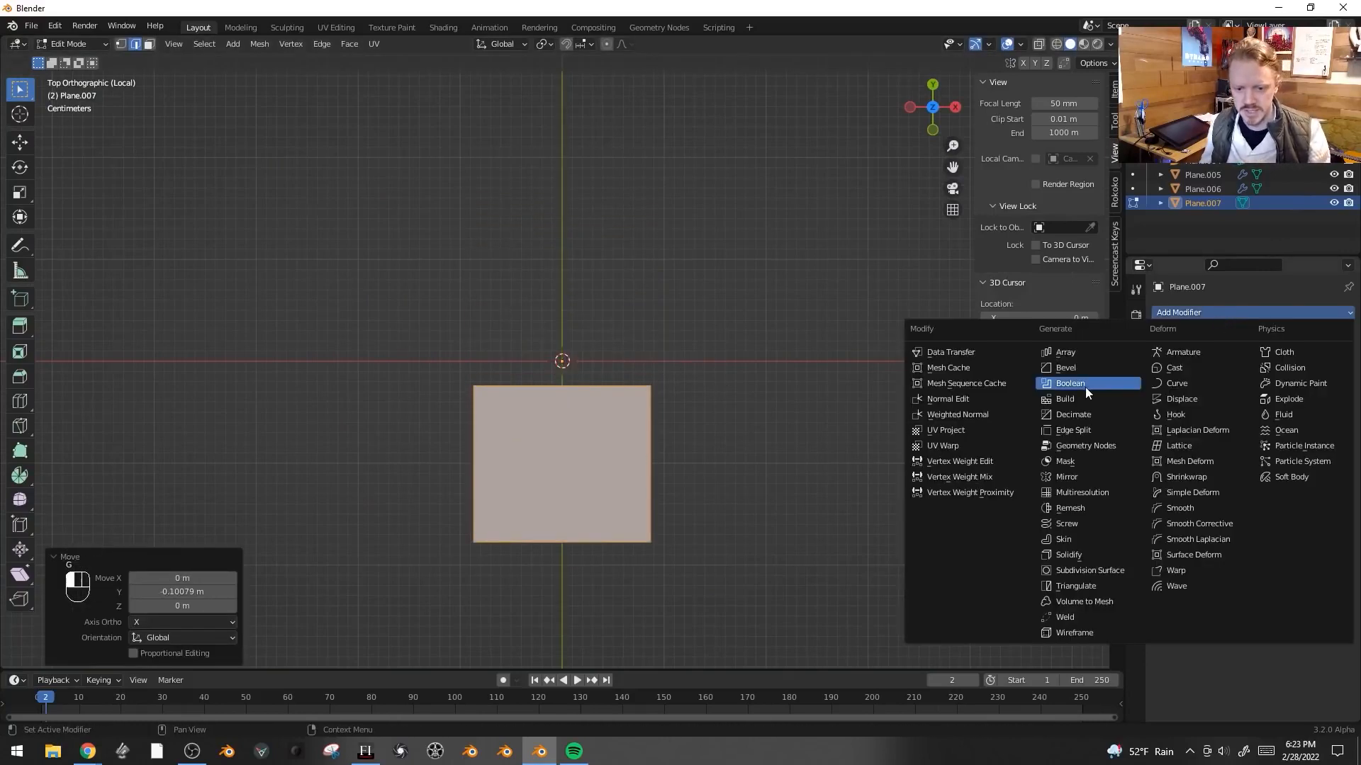
{"action": "left_click", "coordinate": [1079, 477]}
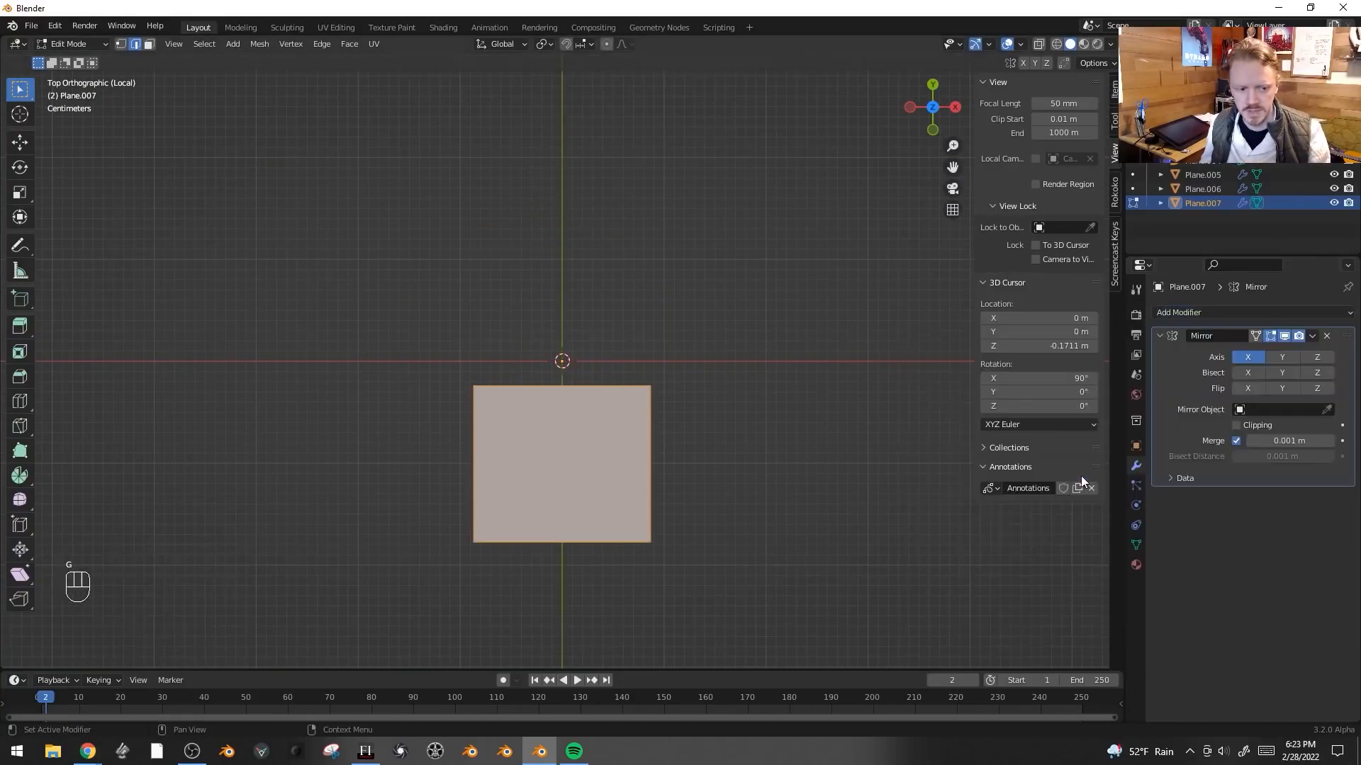
{"action": "left_click", "coordinate": [1287, 357]}
- Shift the plane's outer edge along Y and extrude it downward about 0.035 m
{"action": "middle_click_drag", "start_coordinate": [878, 464], "coordinate": [756, 425]}
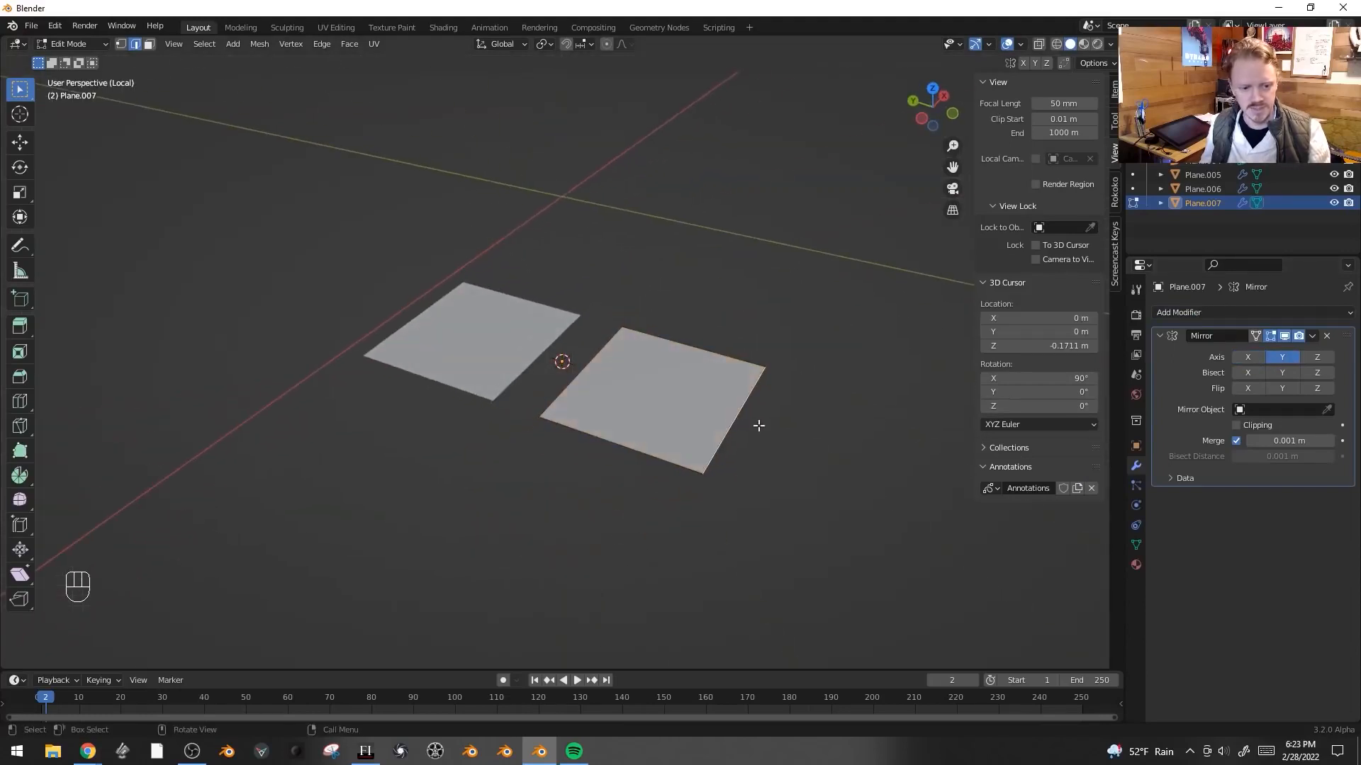
{"action": "key", "text": "g"}
{"action": "key", "text": "y"}
{"action": "left_click", "coordinate": [717, 415]}
{"action": "key", "text": "e"}
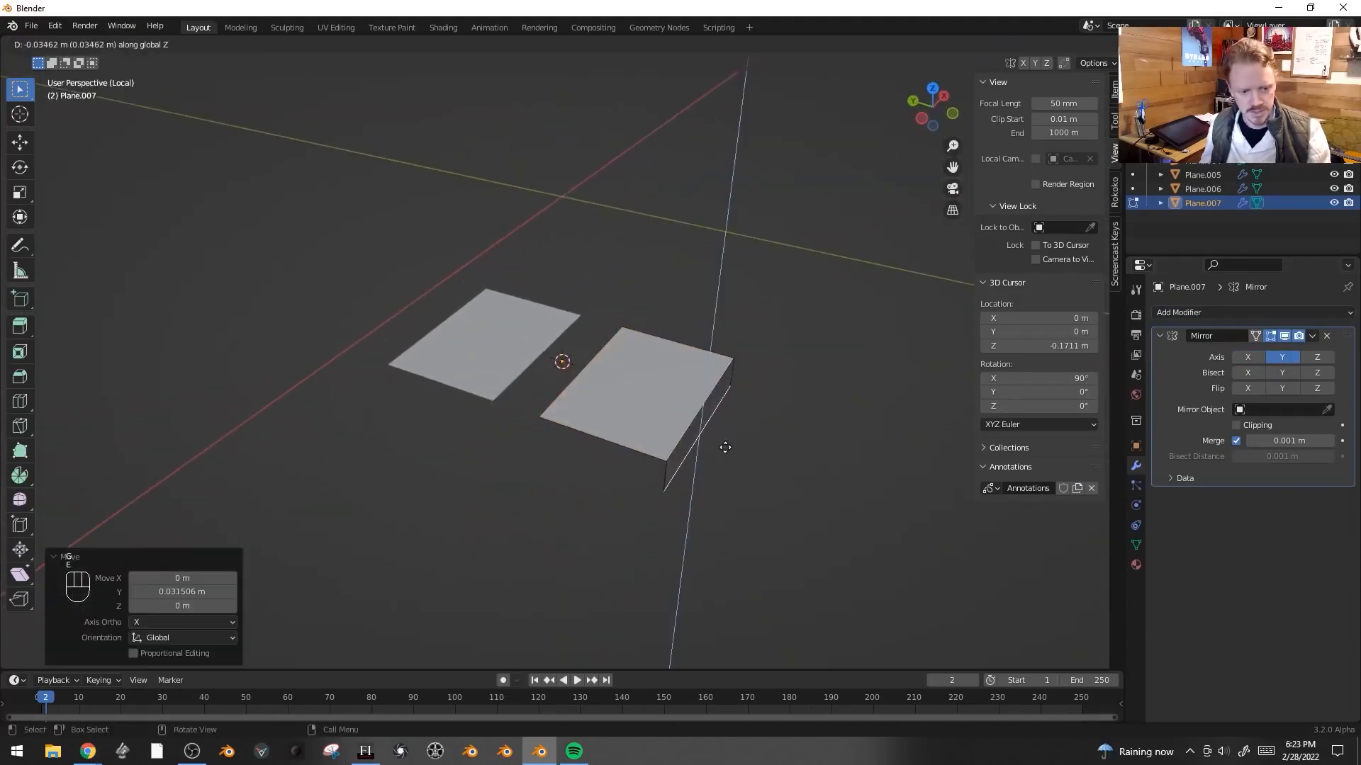
{"action": "left_click", "coordinate": [726, 447]}
{"action": "key", "text": "g"}
{"action": "left_click", "coordinate": [762, 461]}
- Extrude the edge further outward along Y about 0.036 m, then extrude it along Z
{"action": "key", "text": "e"}
{"action": "key", "text": "x"}
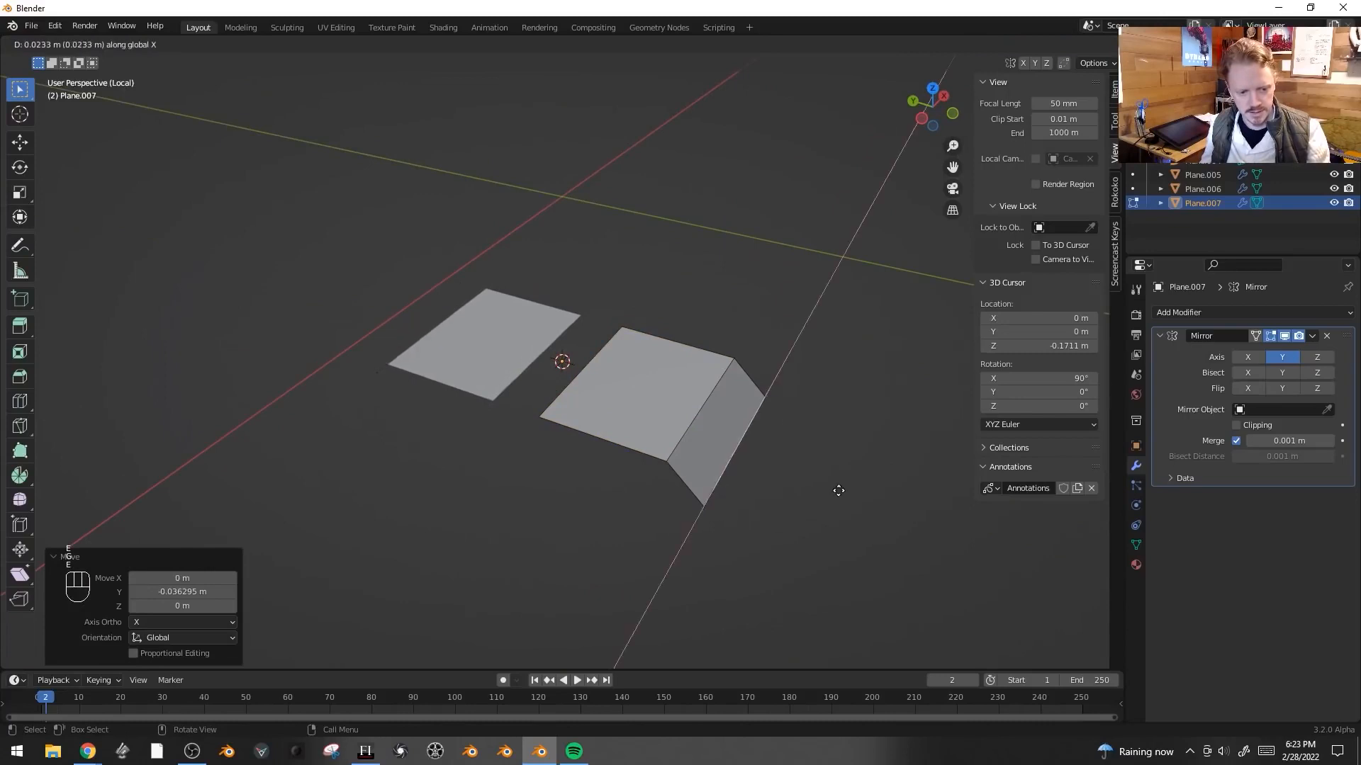
{"action": "key", "text": "y"}
{"action": "left_click", "coordinate": [860, 502]}
{"action": "key", "text": "e"}
{"action": "key", "text": "z"}
{"action": "left_click", "coordinate": [854, 550]}
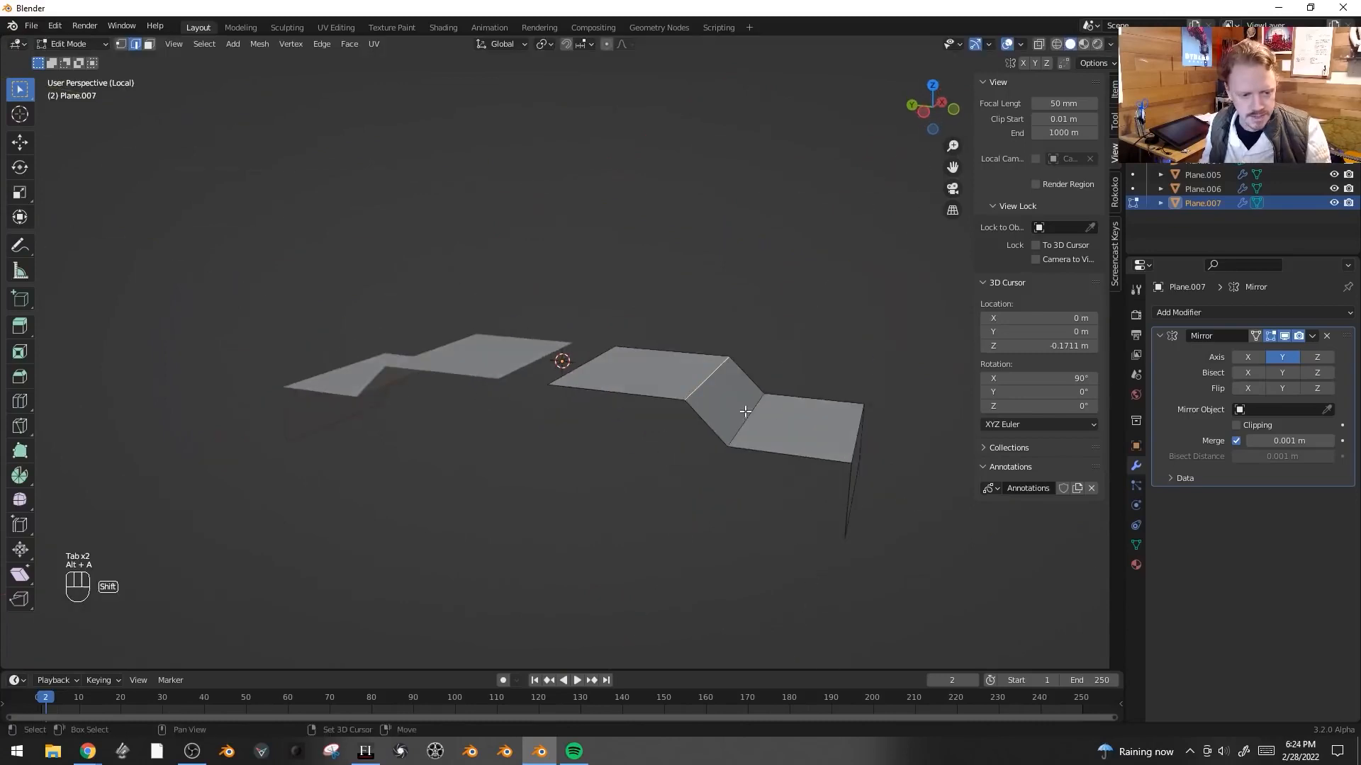
- Bevel the bend edges of the stepped profile with three segments
{"action": "left_click", "coordinate": [748, 411]}
{"action": "left_click", "coordinate": [708, 382], "text": "shift"}
{"action": "key", "text": "ctrl+b"}
{"action": "scroll", "coordinate": [883, 407], "scroll_direction": "up", "scroll_amount": 2}
{"action": "left_click", "coordinate": [883, 407]}
{"action": "left_click", "coordinate": [856, 439]}
{"action": "key", "text": "ctrl+b"}
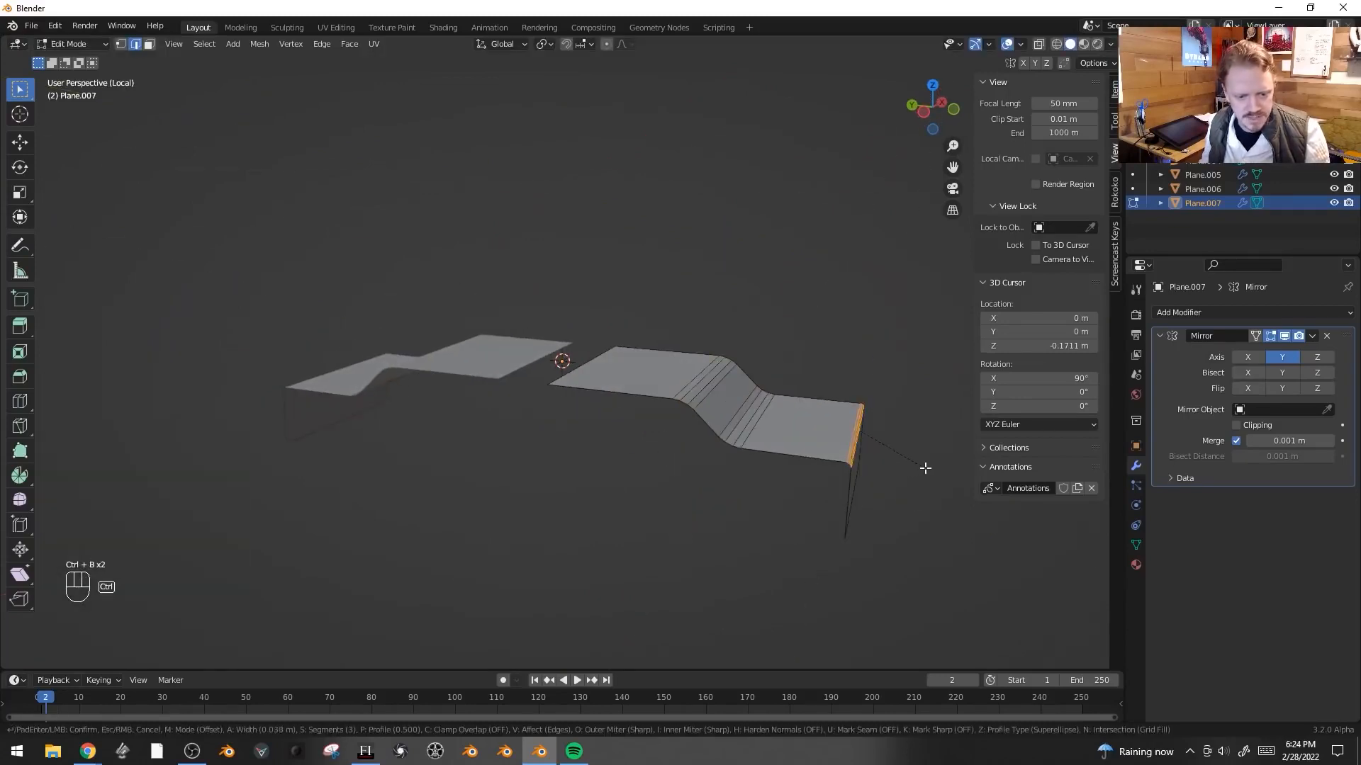
{"action": "left_click", "coordinate": [946, 467]}
- Round the profile's outer corner vertices with a vertex bevel
{"action": "key", "text": "1"}
{"action": "left_click", "coordinate": [535, 379]}
{"action": "left_click", "coordinate": [622, 342], "text": "shift"}
{"action": "middle_click_drag", "start_coordinate": [765, 317], "coordinate": [744, 343], "text": "shift"}
{"action": "key", "text": "ctrl+shift+b"}
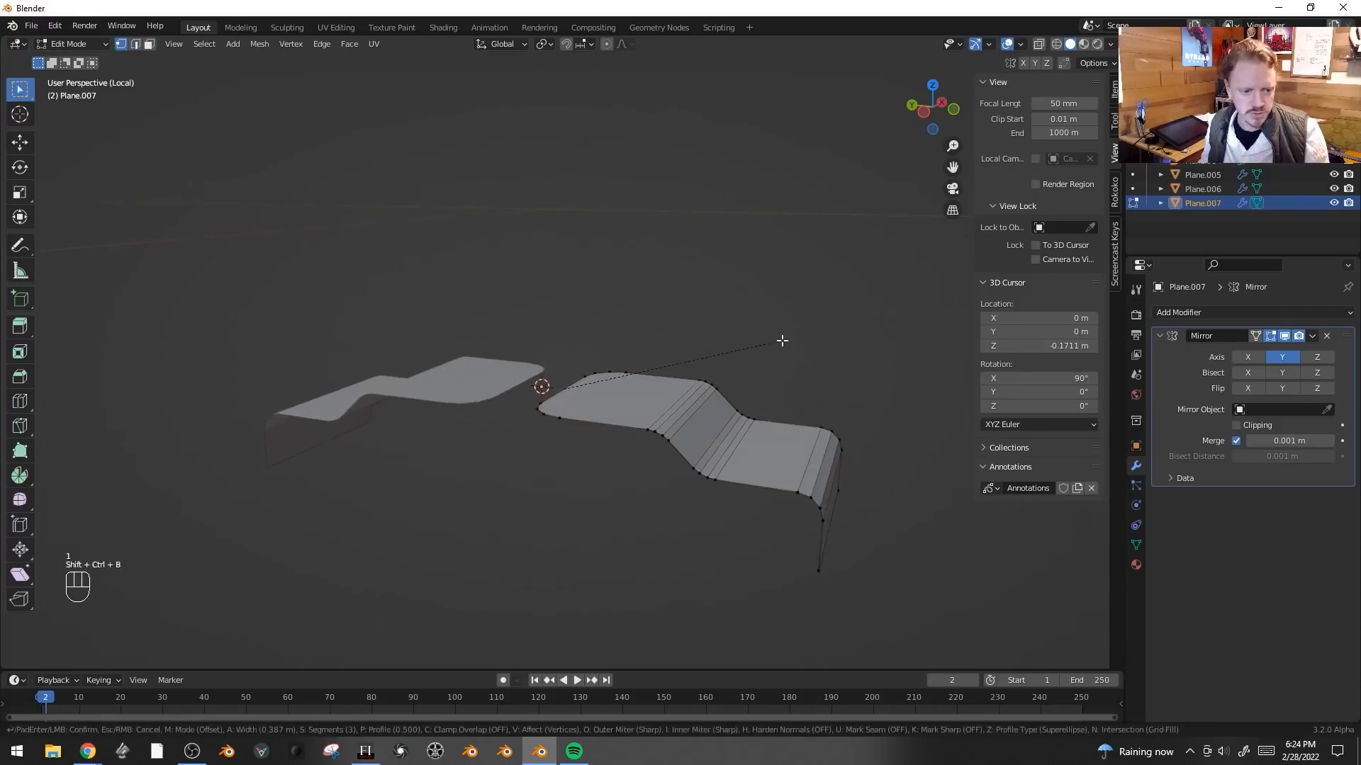
{"action": "left_click", "coordinate": [782, 341]}
- Select all and thicken the profile by extruding it along its normals
{"action": "key", "text": "a"}
{"action": "key", "text": "alt+e"}
{"action": "left_click", "coordinate": [729, 355]}
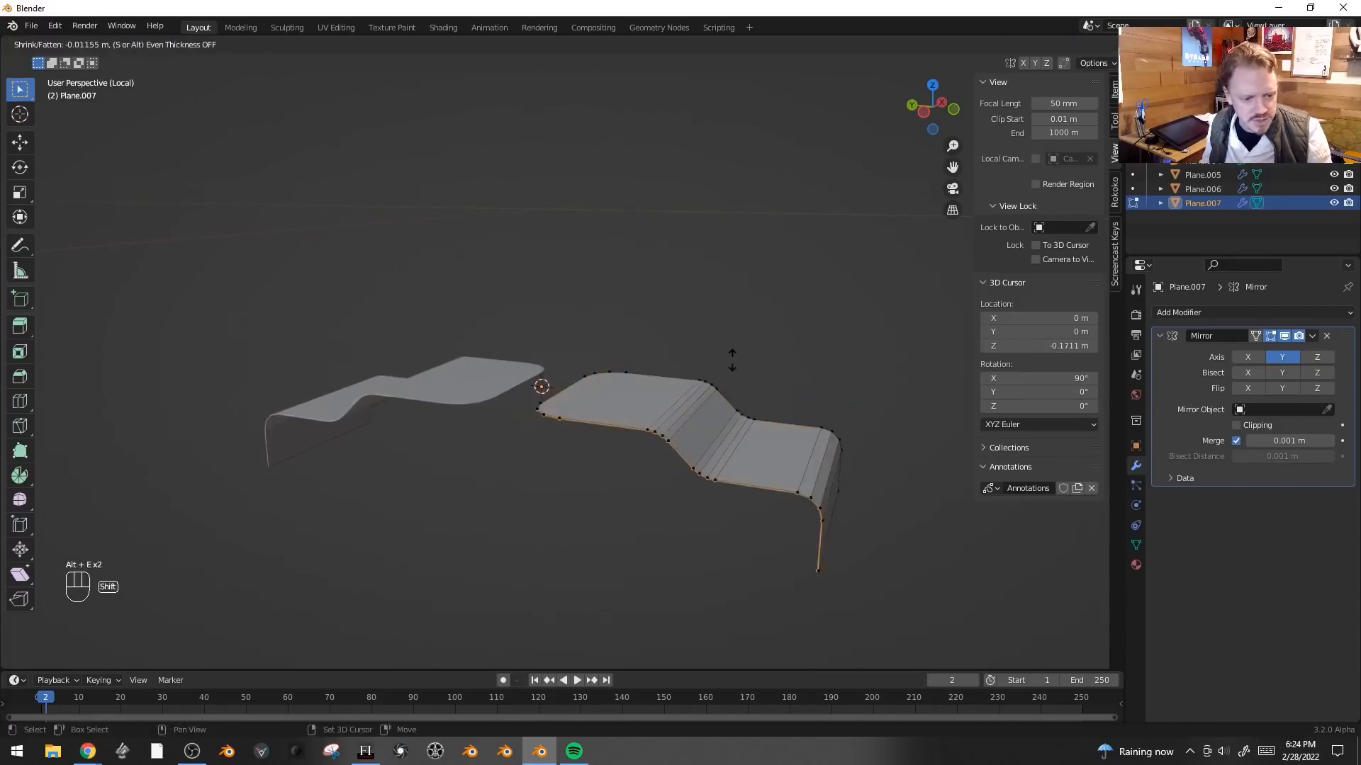
{"action": "left_click", "coordinate": [737, 395]}
{"action": "key", "text": "Tab"}
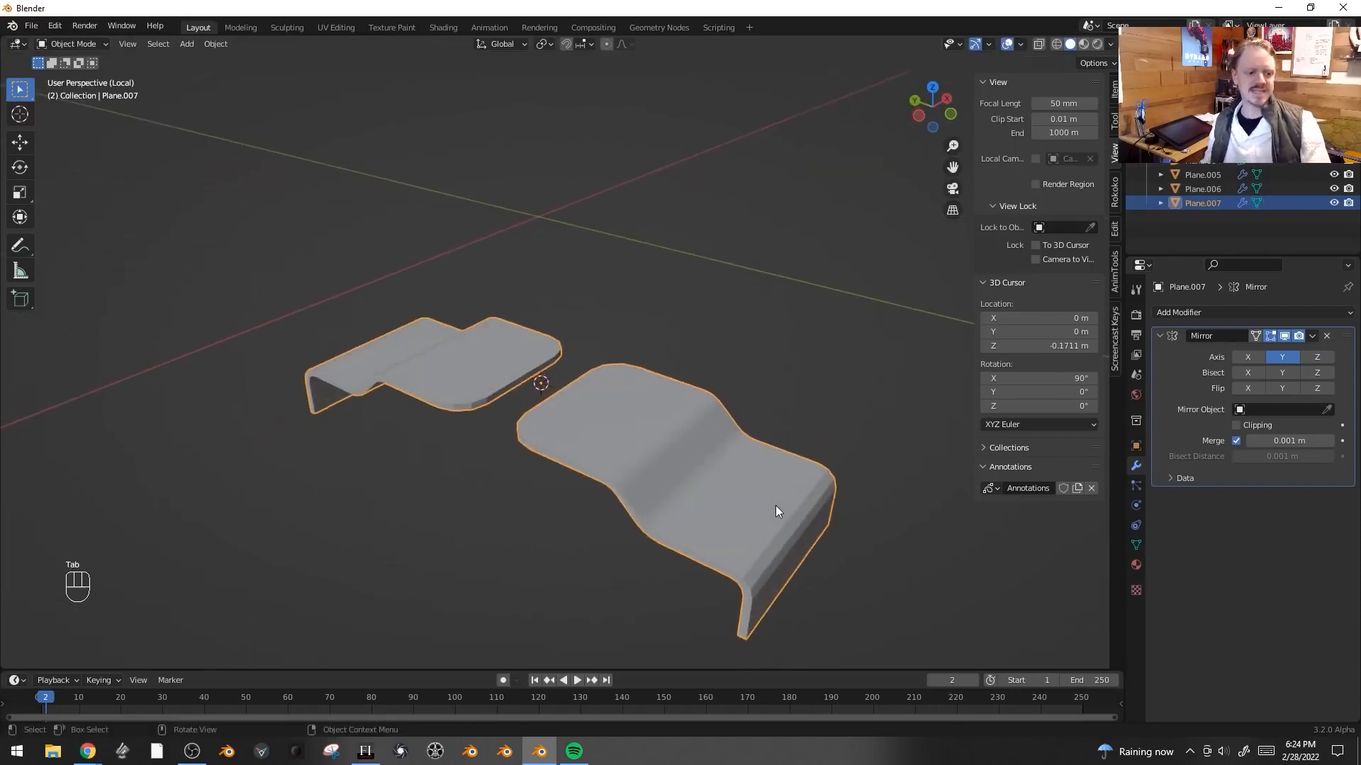
- Add a new plane in face mode and scale it down to about 0.091
{"action": "key", "text": "Tab"}
{"action": "key", "text": "3"}
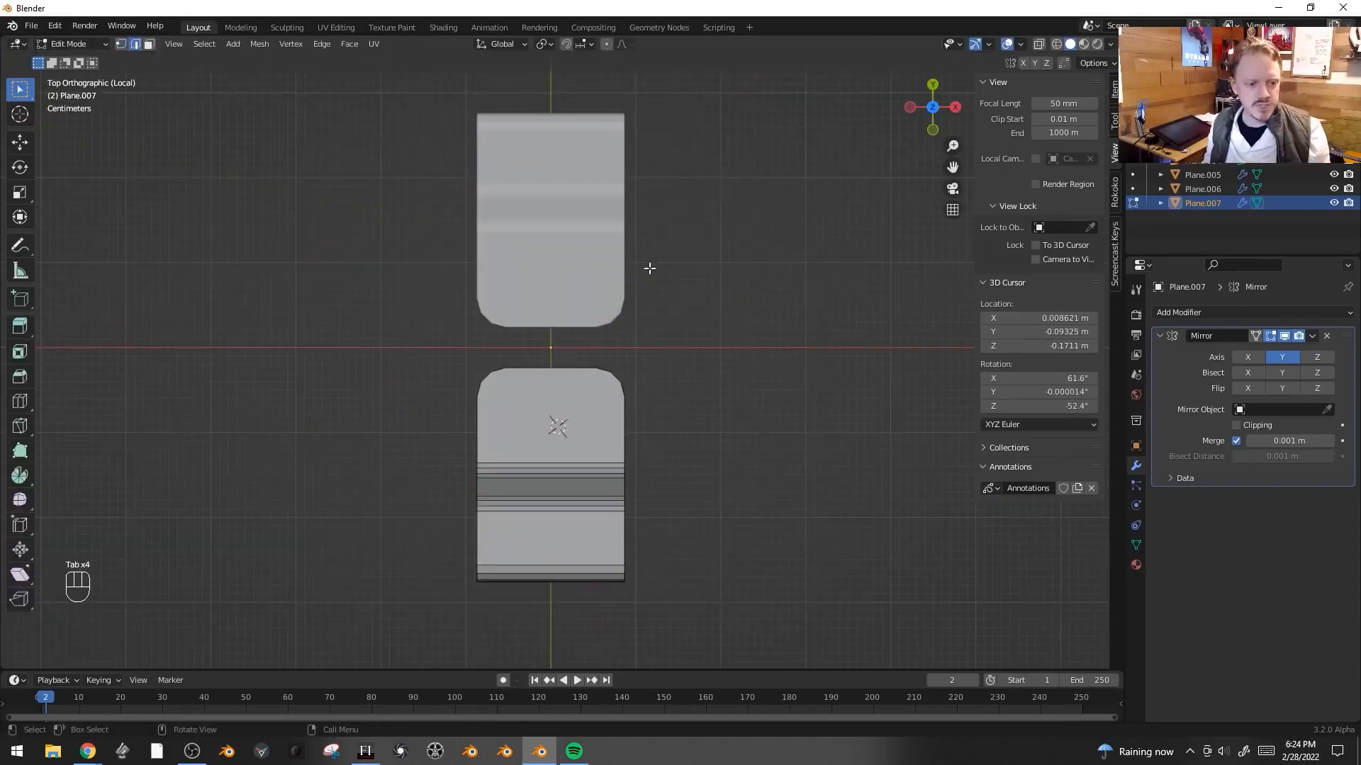
{"action": "key", "text": "shift+a"}
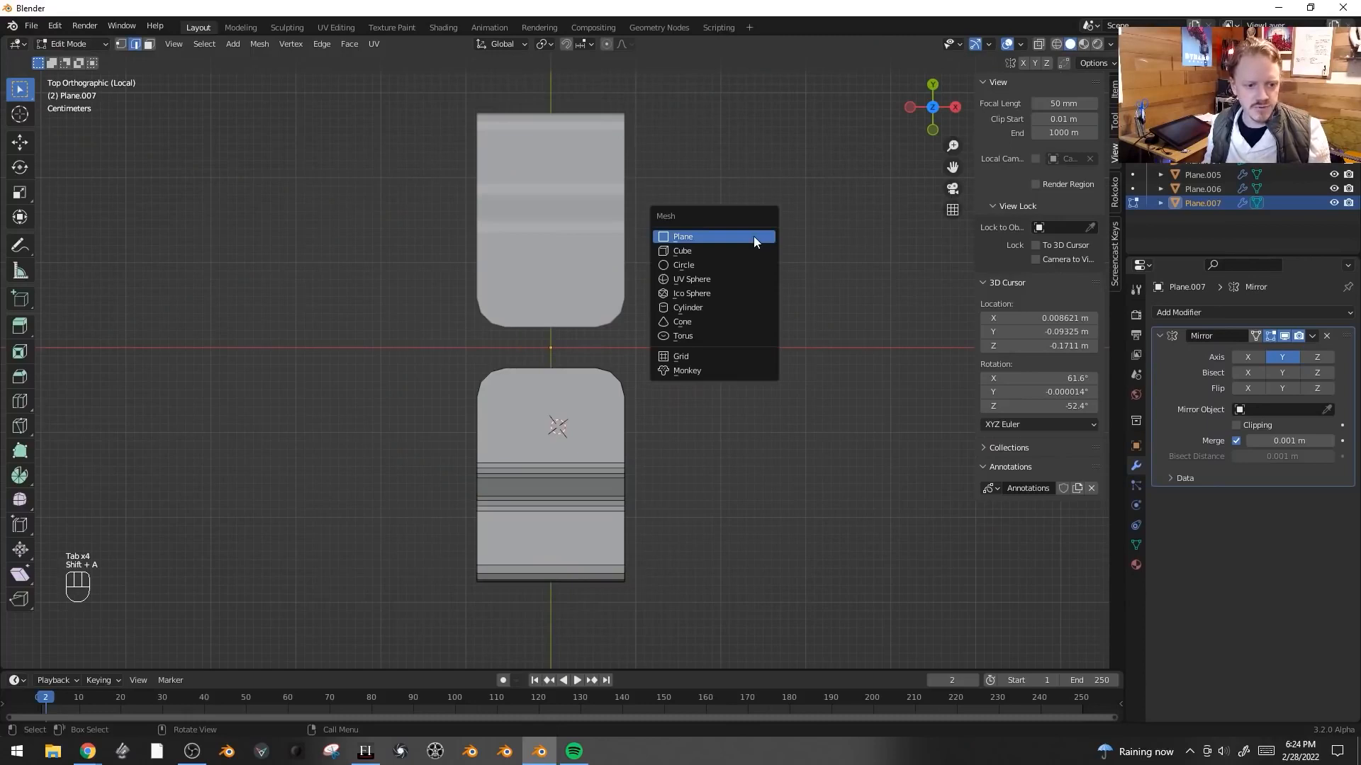
{"action": "left_click", "coordinate": [754, 236]}
{"action": "key", "text": "s"}
{"action": "left_click", "coordinate": [652, 383]}
{"action": "key", "text": "s"}
{"action": "left_click", "coordinate": [592, 429]}
- Place the square beside the profile and move its upper edge along Y to the mirror line
{"action": "key", "text": "g"}
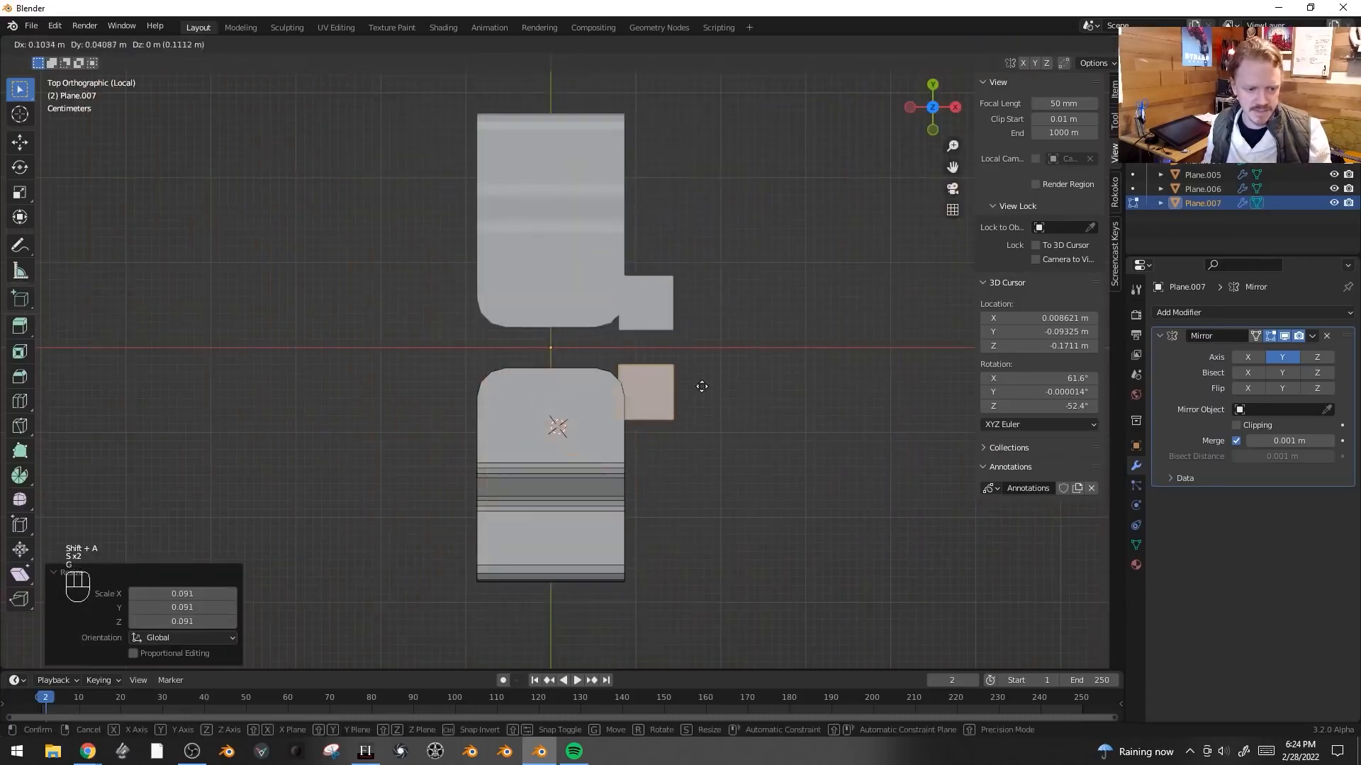
{"action": "left_click", "coordinate": [710, 386]}
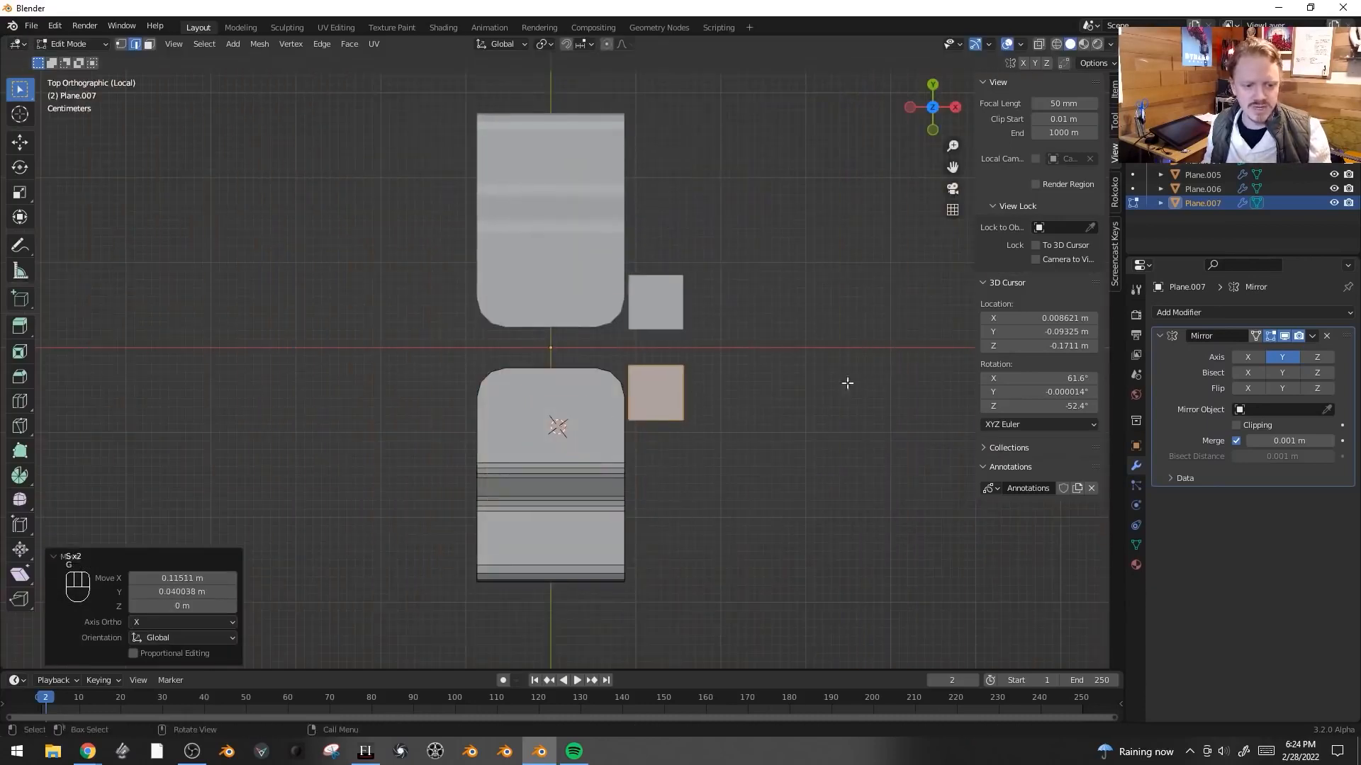
{"action": "key", "text": "Tab"}
{"action": "key", "text": "Tab"}
{"action": "left_click", "coordinate": [655, 367]}
{"action": "key", "text": "g"}
{"action": "key", "text": "y"}
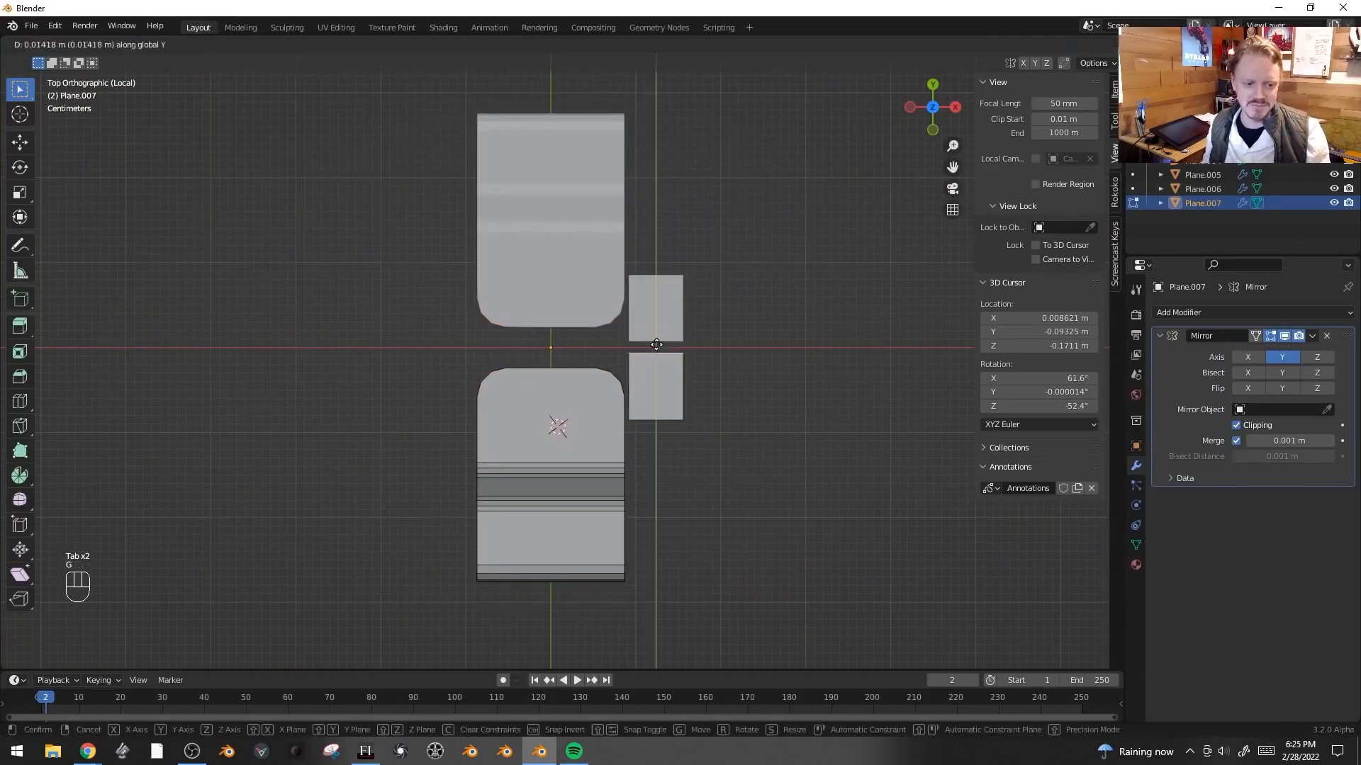
{"action": "left_click", "coordinate": [656, 346]}
- Extrude the square's lower edge downward and its inner edge across along X about 0.15 m
{"action": "left_click", "coordinate": [669, 420]}
{"action": "key", "text": "e"}
{"action": "left_click", "coordinate": [666, 443]}
{"action": "left_click", "coordinate": [627, 428]}
{"action": "key", "text": "e"}
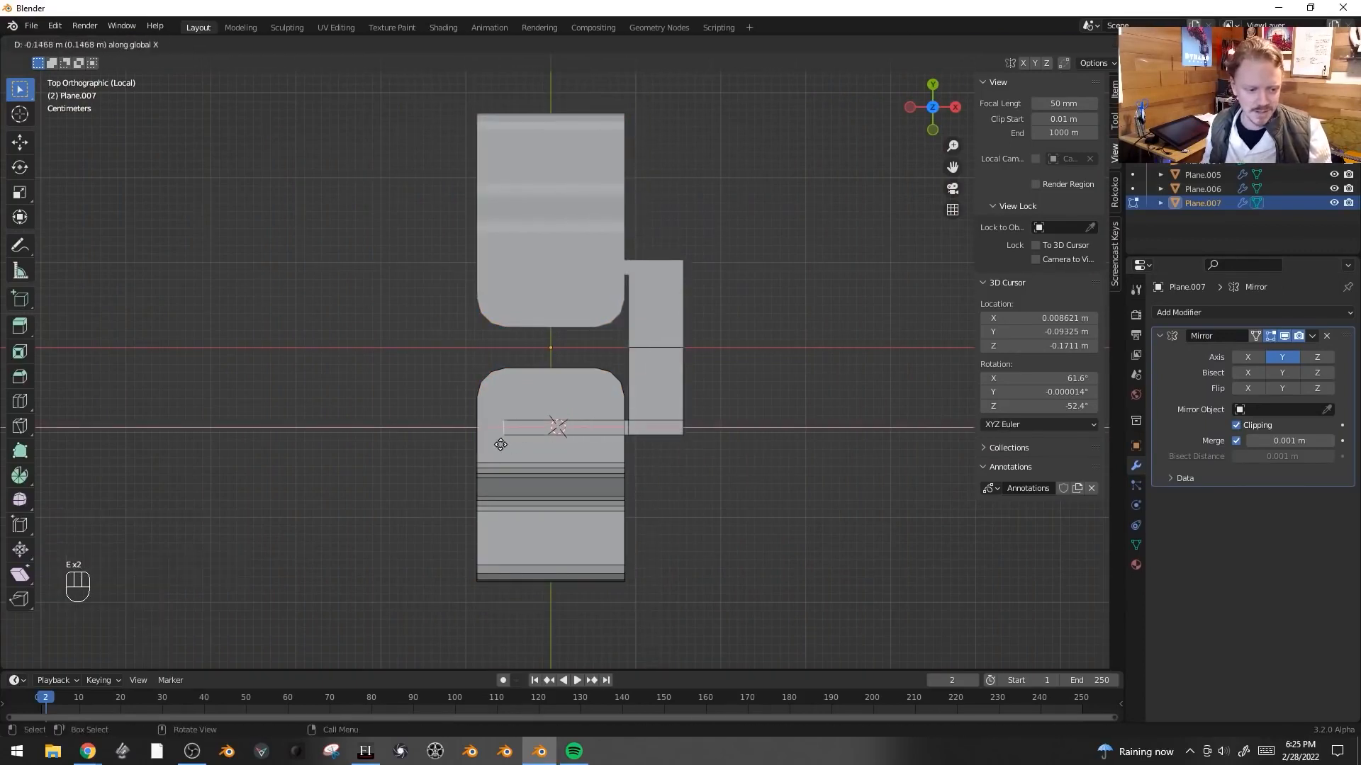
{"action": "left_click", "coordinate": [463, 446]}
- Extrude the strip further along X and extrude its end edge along Y
{"action": "key", "text": "e"}
{"action": "key", "text": "x"}
{"action": "left_click", "coordinate": [408, 443]}
{"action": "left_click", "coordinate": [438, 412]}
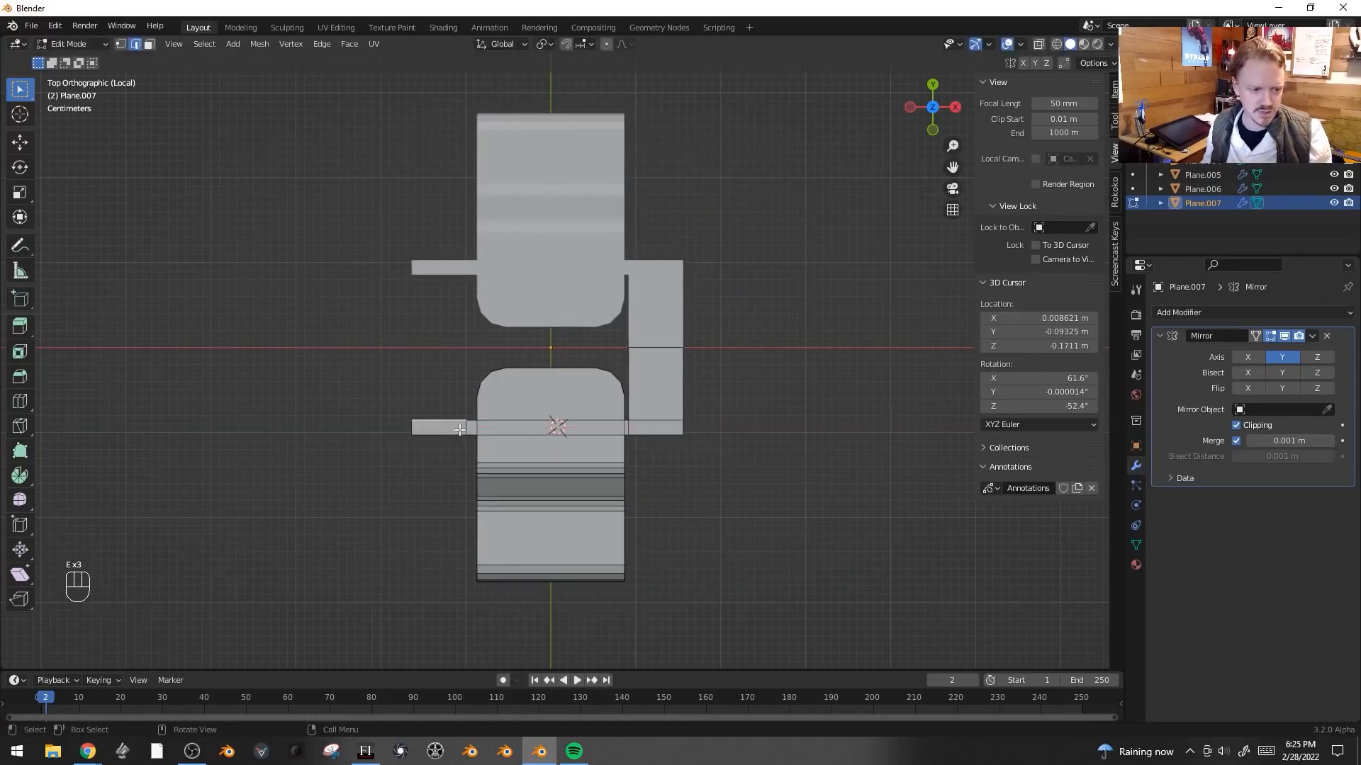
{"action": "key", "text": "e"}
{"action": "key", "text": "y"}
{"action": "left_click", "coordinate": [466, 350]}
- Box-select the frame's outer vertices and scale them along X
{"action": "key", "text": "1"}
{"action": "key", "text": "alt+a"}
{"action": "key", "text": "b"}
{"action": "left_click_drag", "start_coordinate": [675, 235], "coordinate": [764, 482]}
{"action": "key", "text": "b"}
{"action": "left_click_drag", "start_coordinate": [325, 177], "coordinate": [421, 541]}
{"action": "key", "text": "s"}
{"action": "key", "text": "x"}
{"action": "left_click", "coordinate": [814, 456]}
{"action": "middle_click_drag", "start_coordinate": [814, 455], "coordinate": [732, 334]}
- Select the linked frame piece and scale it along Y to about 0.86
{"action": "key", "text": "ctrl+l"}
{"action": "key", "text": "s"}
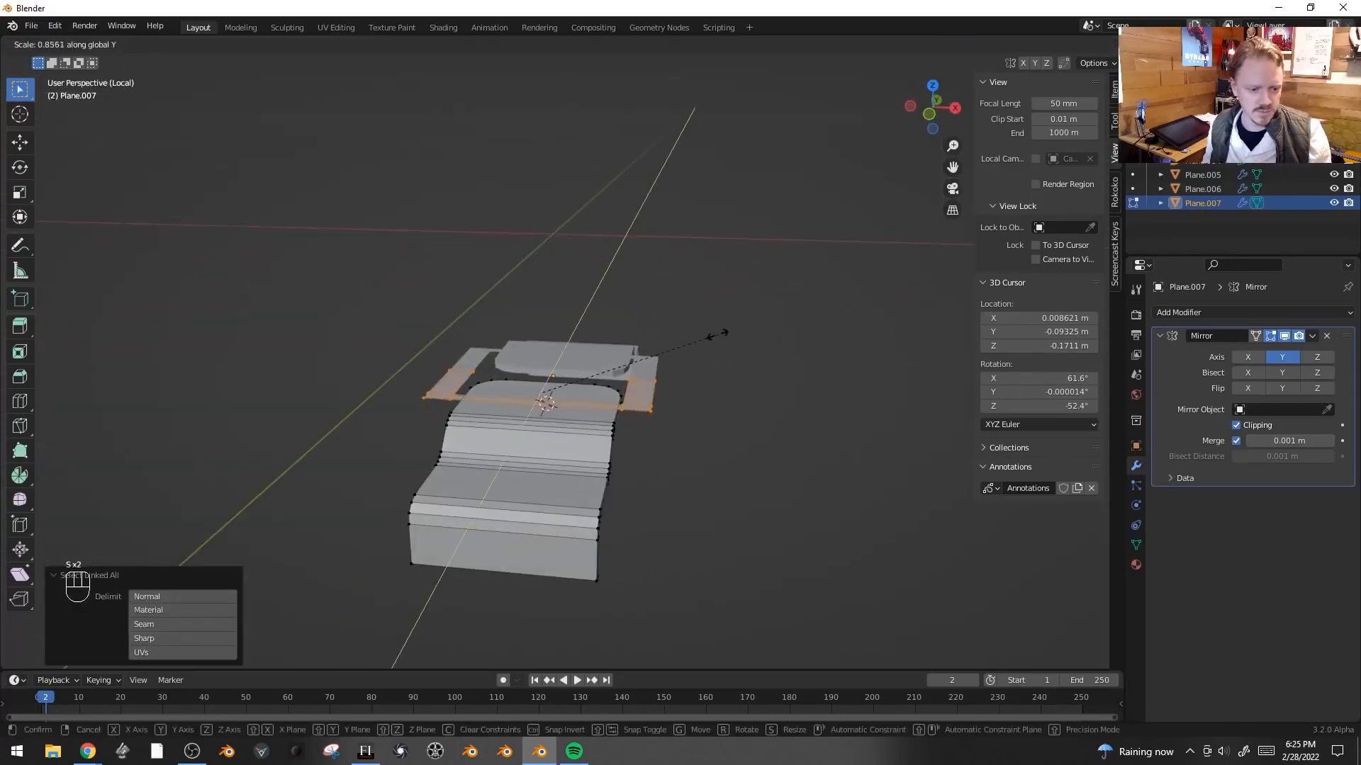
{"action": "left_click", "coordinate": [695, 340]}
- Select the frame's inner edge loop and raise it about 0.013 m along Z
{"action": "key", "text": "2"}
{"action": "left_click", "coordinate": [633, 388], "text": "alt"}
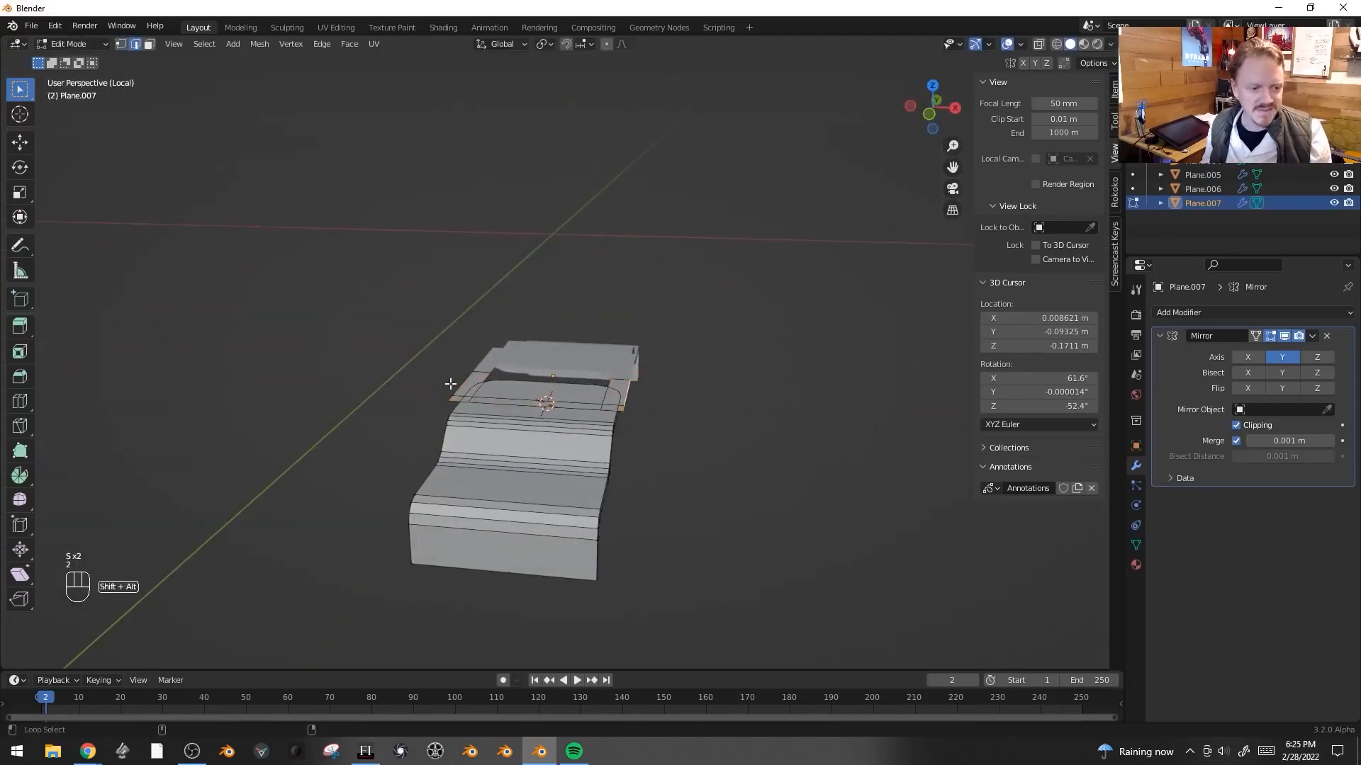
{"action": "key", "text": "g"}
{"action": "key", "text": "z"}
{"action": "left_click", "coordinate": [738, 244]}
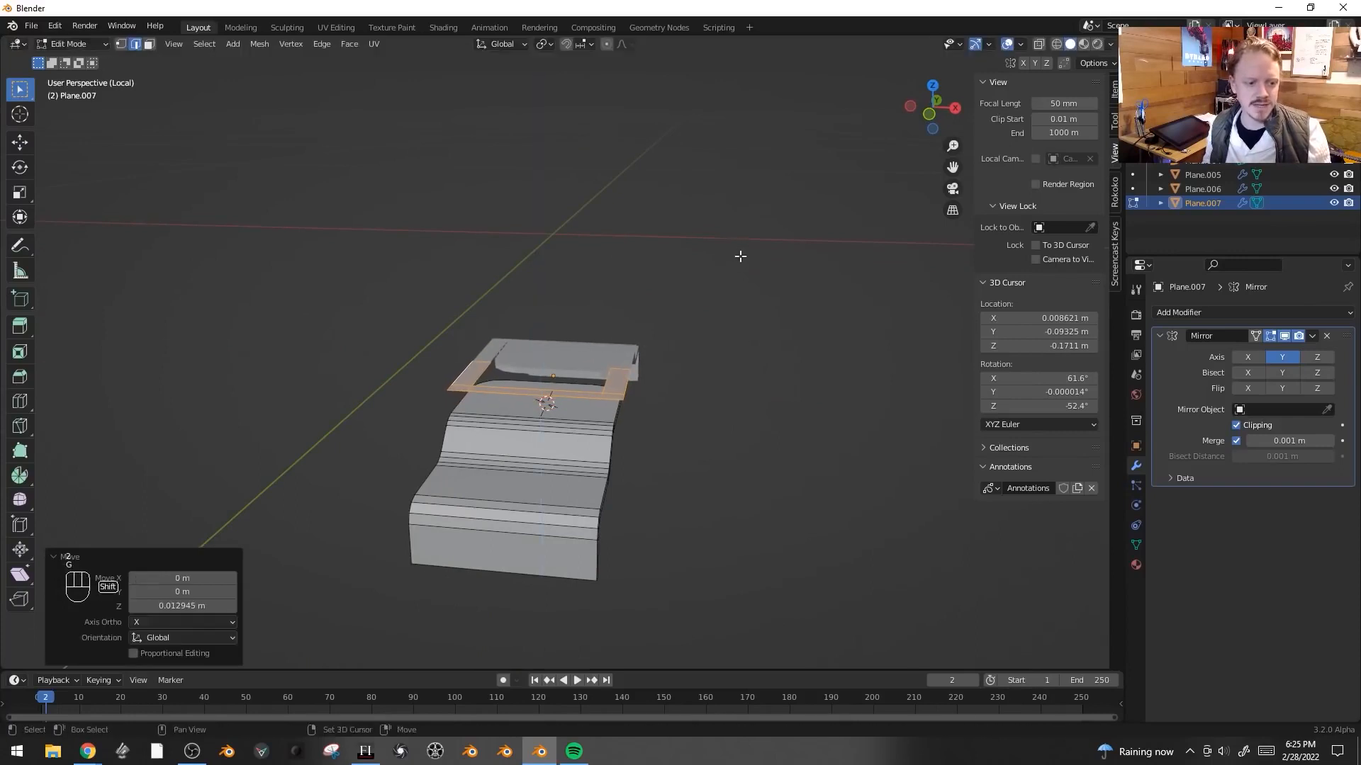
- Extrude the inner edge loop along Z, then extrude it again in place
{"action": "left_click", "coordinate": [630, 383], "text": "alt"}
{"action": "key", "text": "e"}
{"action": "key", "text": "z"}
{"action": "left_click", "coordinate": [767, 389]}
{"action": "middle_click_drag", "start_coordinate": [766, 418], "coordinate": [752, 389]}
{"action": "key", "text": "e"}
{"action": "right_click", "coordinate": [753, 391]}
- Scale the extruded loop along X to about 0.41
{"action": "key", "text": "s"}
{"action": "key", "text": "x"}
{"action": "left_click", "coordinate": [615, 407]}
{"action": "middle_click_drag", "start_coordinate": [611, 386], "coordinate": [583, 464]}
{"action": "scroll", "coordinate": [590, 414], "scroll_direction": "up", "scroll_amount": 2}
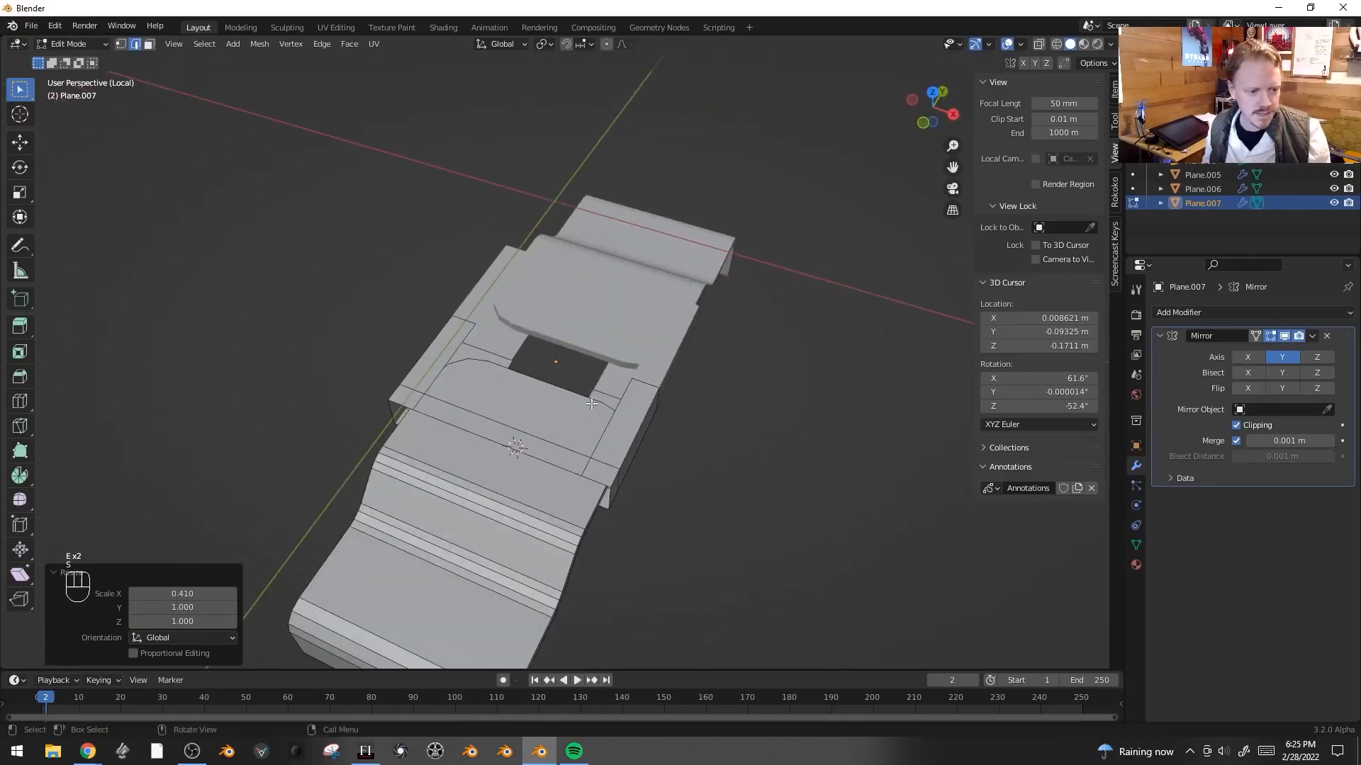
- Bevel the selected edge of the raised frame
{"action": "middle_click_drag", "start_coordinate": [591, 403], "coordinate": [605, 431]}
{"action": "left_click", "coordinate": [622, 445], "text": "alt"}
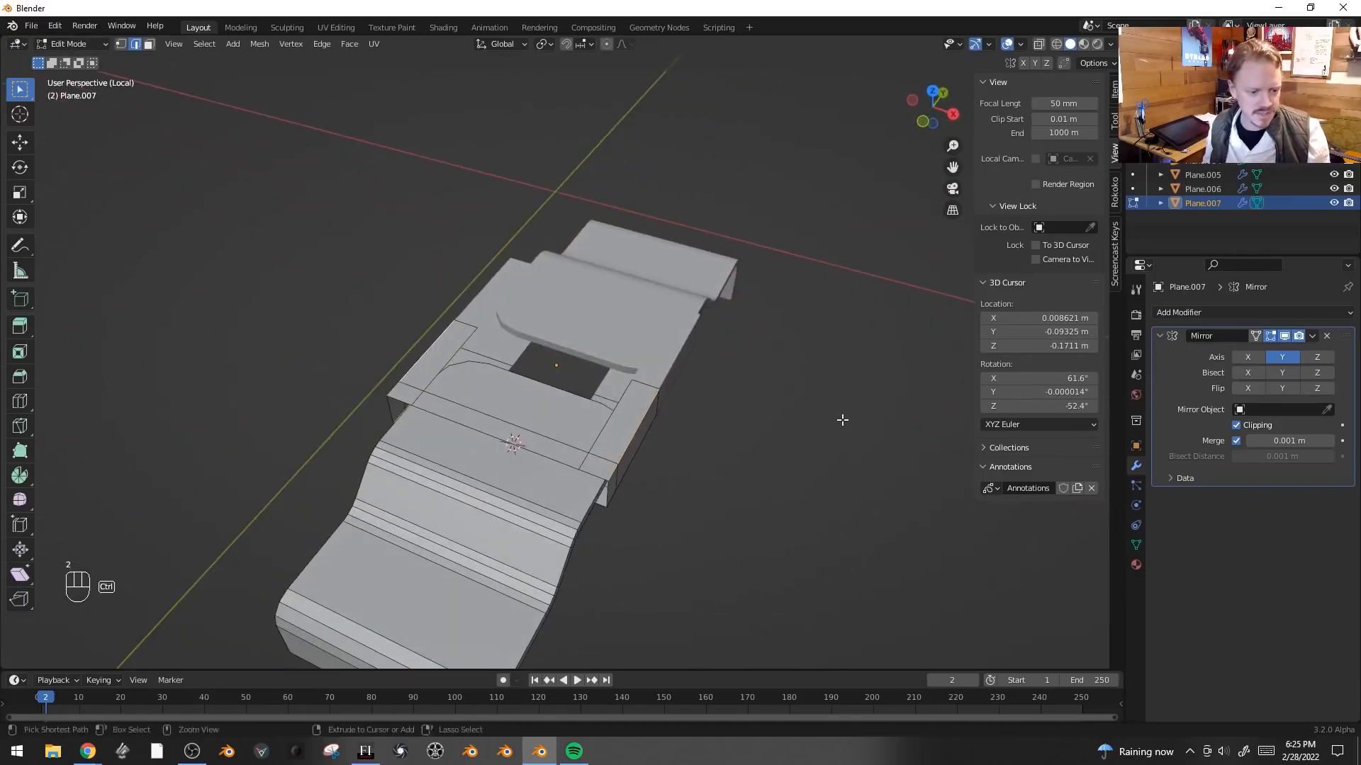
{"action": "key", "text": "ctrl+b"}
{"action": "left_click", "coordinate": [770, 381]}
- Select the linked frame and thicken it by extruding faces along normals 0.08 m
{"action": "key", "text": "ctrl+l"}
{"action": "key", "text": "alt+e"}
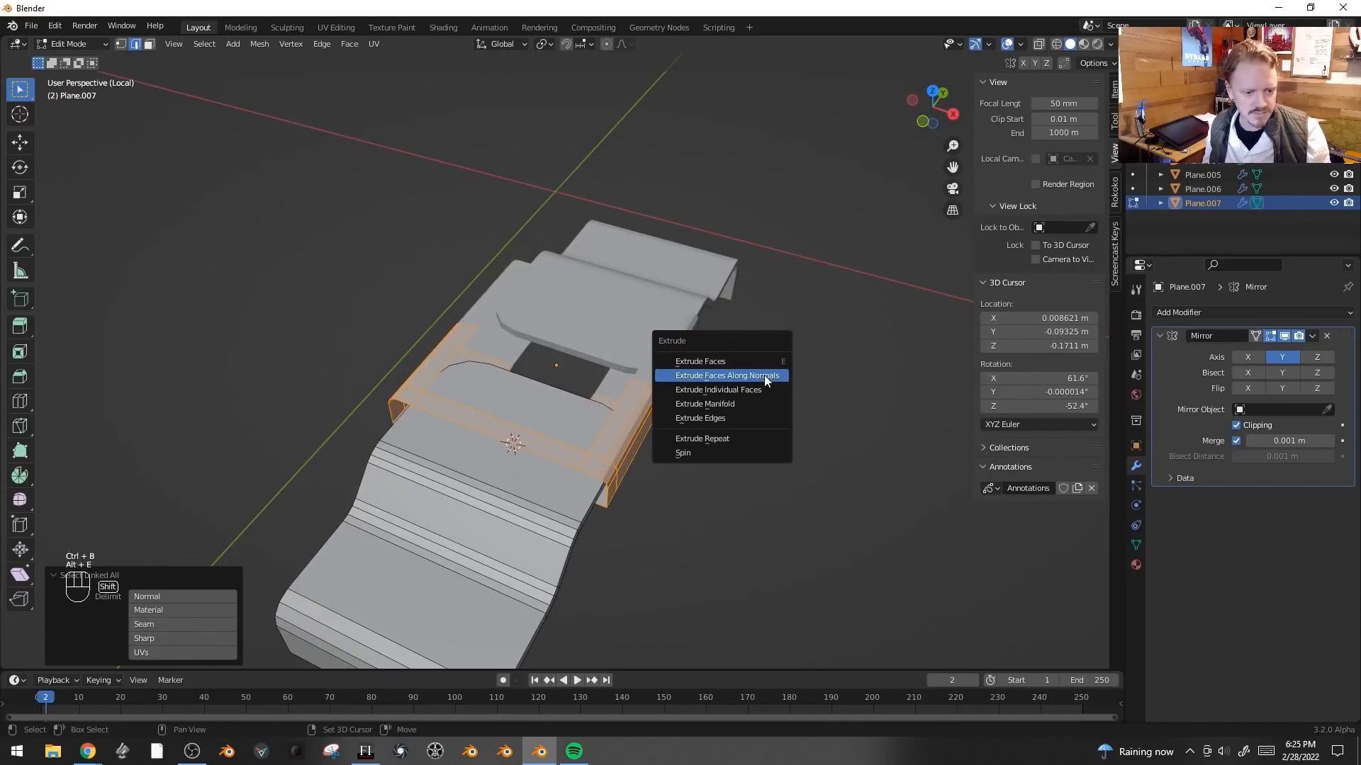
{"action": "left_click", "coordinate": [764, 376]}
{"action": "left_click", "coordinate": [770, 350]}
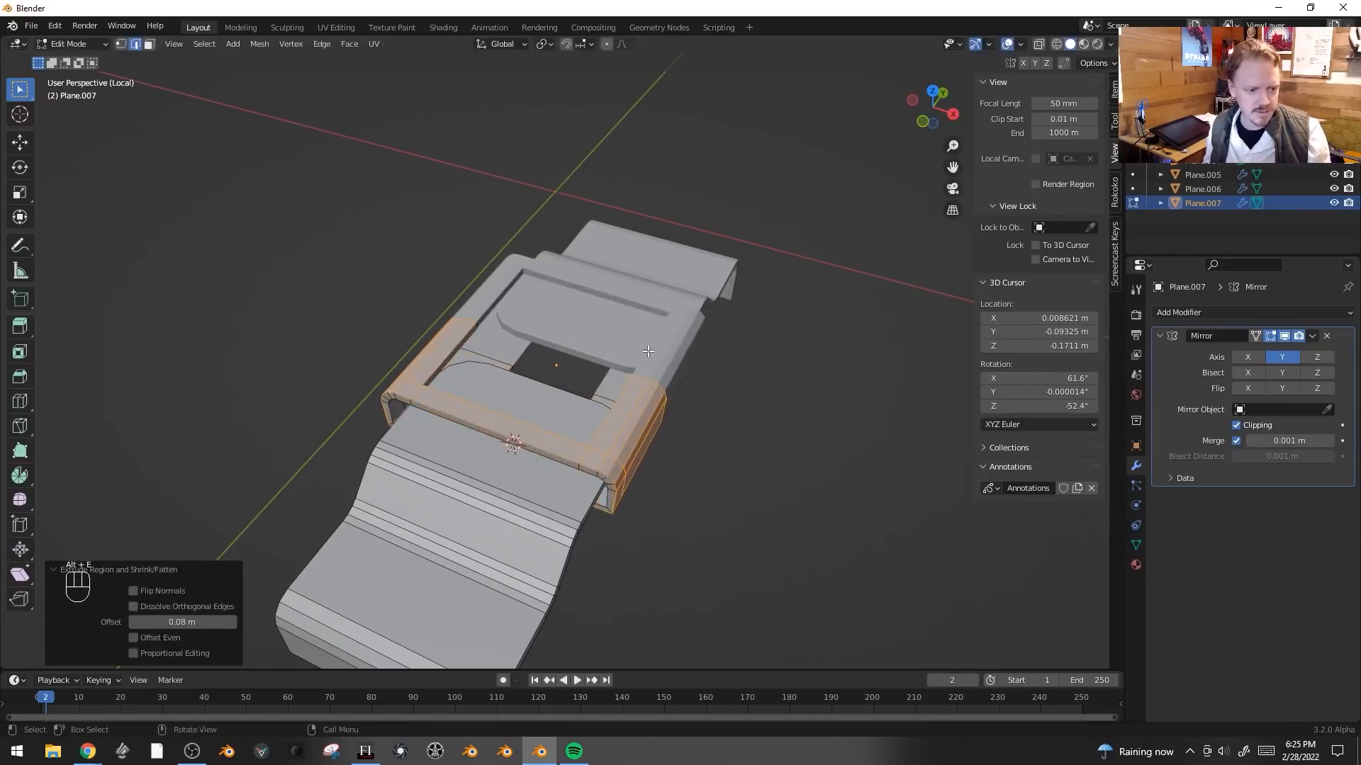
- Select the frame's side edges, extrude them in place and scale them
{"action": "left_click", "coordinate": [510, 413]}
{"action": "middle_click_drag", "start_coordinate": [550, 418], "coordinate": [493, 426]}
{"action": "key", "text": "e"}
{"action": "right_click", "coordinate": [774, 462]}
{"action": "key", "text": "s"}
{"action": "left_click", "coordinate": [700, 457]}
- Move the extruded edges along Y
{"action": "key", "text": "g"}
{"action": "key", "text": "y"}
{"action": "left_click", "coordinate": [717, 451]}
{"action": "key", "text": "g"}
{"action": "key", "text": "x"}
{"action": "right_click", "coordinate": [718, 452]}
- Extrude the edge out along Y and then up about 0.085 m along Z to form a fin
{"action": "key", "text": "e"}
{"action": "key", "text": "x"}
{"action": "key", "text": "y"}
{"action": "left_click", "coordinate": [746, 446]}
{"action": "key", "text": "e"}
{"action": "key", "text": "z"}
{"action": "left_click", "coordinate": [753, 366]}
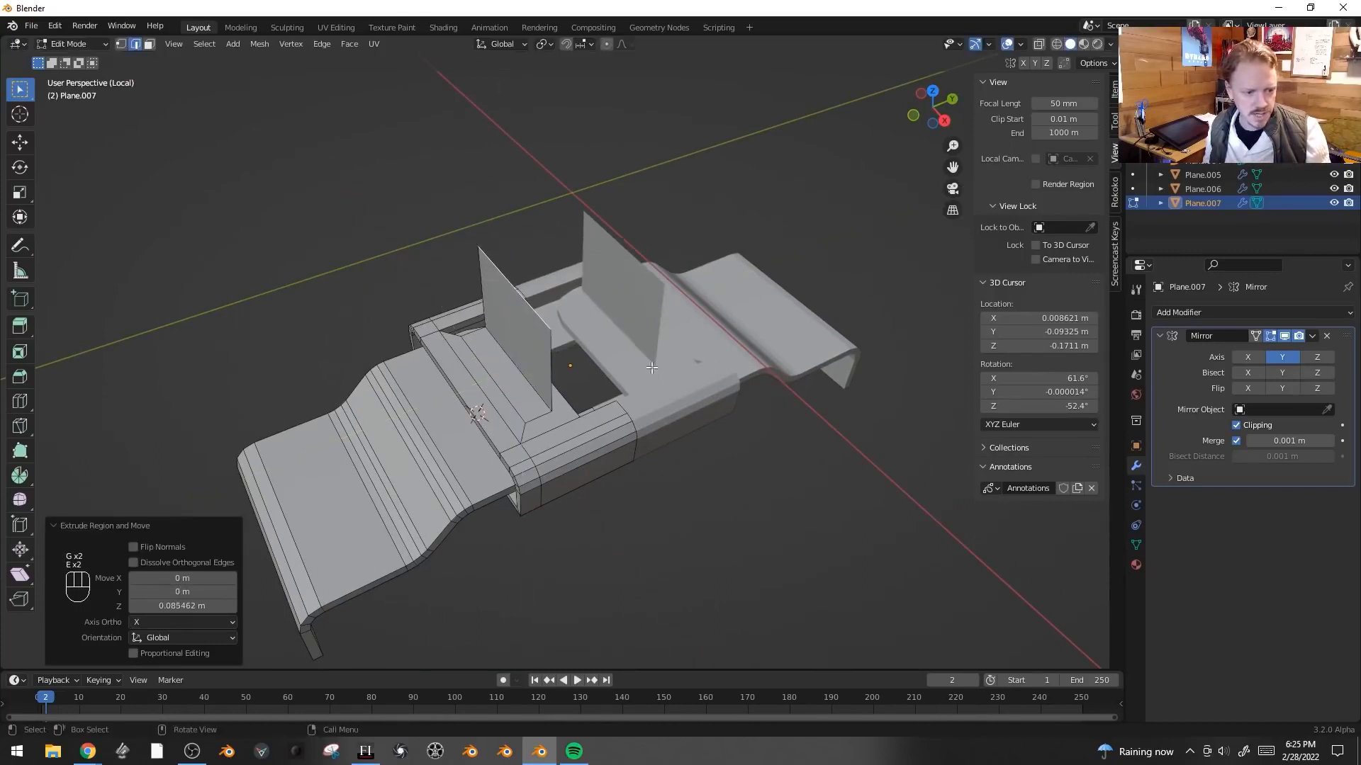
- Round the fin's top corners with a vertex bevel
{"action": "key", "text": "1"}
{"action": "left_click_drag", "start_coordinate": [556, 331], "coordinate": [553, 330]}
{"action": "key", "text": "shift+ctrl+b"}
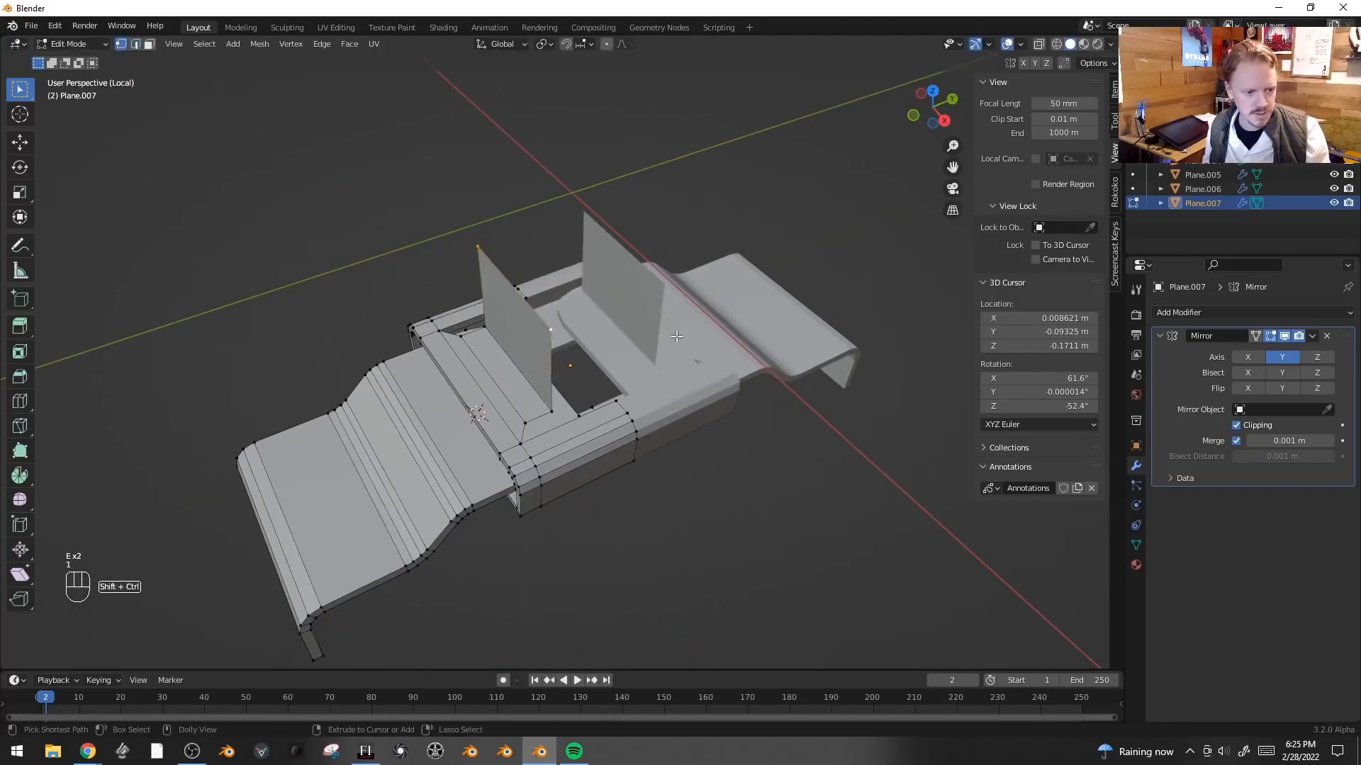
{"action": "left_click", "coordinate": [537, 390]}
- Bevel the fin's base edge and grow the selection over the whole fin
{"action": "key", "text": "2"}
{"action": "key", "text": "ctrl+b"}
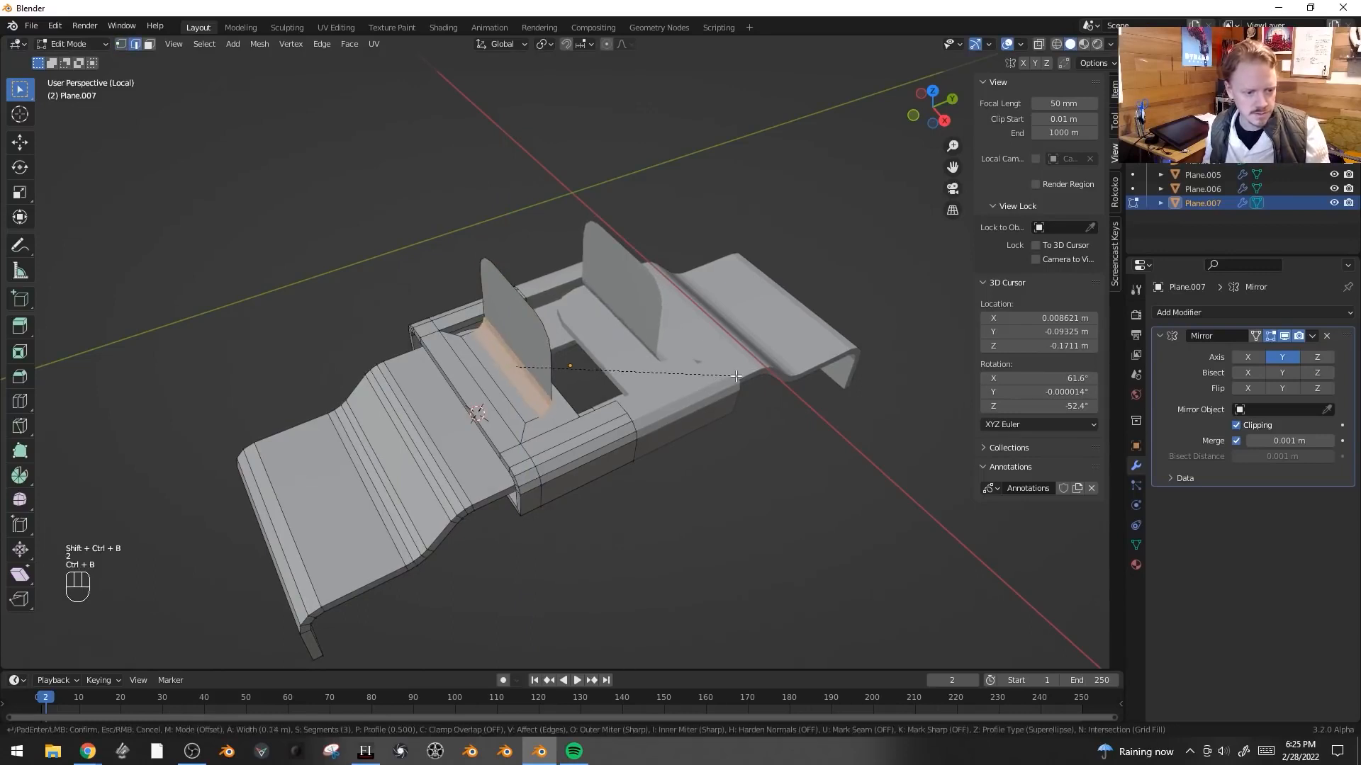
{"action": "left_click", "coordinate": [616, 357]}
{"action": "key", "text": "ctrl+KP_Add"}
{"action": "key", "text": "ctrl+KP_Add"}
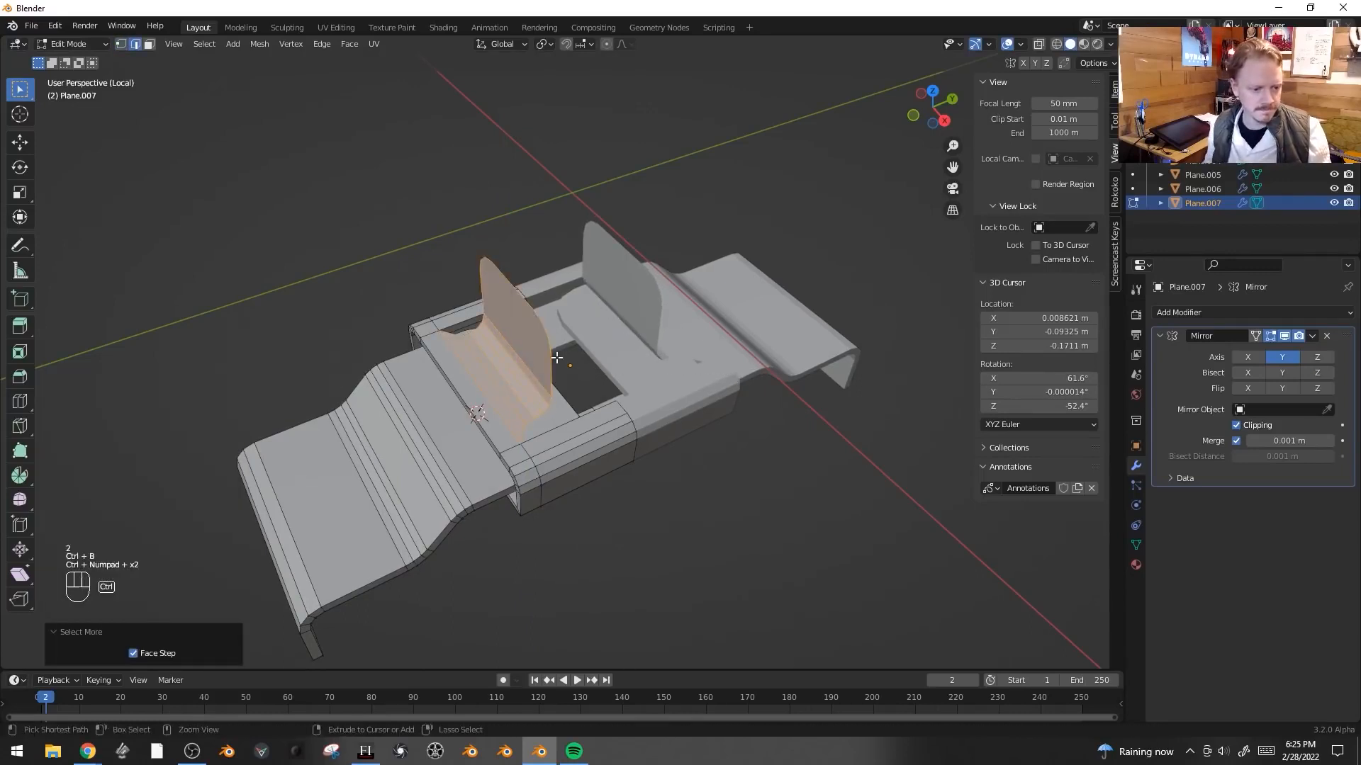
{"action": "key", "text": "alt+e"}
{"action": "left_click", "coordinate": [677, 355]}
{"action": "left_click", "coordinate": [665, 292]}
{"action": "key", "text": "Tab"}
{"action": "middle_click_drag", "start_coordinate": [684, 400], "coordinate": [683, 354]}
{"action": "key", "text": "ctrl+z"}
{"action": "key", "text": "ctrl+z"}
- Thicken the fin by extruding its faces along normals
{"action": "key", "text": "alt+e"}
{"action": "left_click", "coordinate": [581, 332]}
{"action": "left_click", "coordinate": [596, 371]}
- Select a face on the bracket's fin and snap the 3D cursor to it
{"action": "key", "text": "Tab"}
{"action": "middle_click_drag", "start_coordinate": [595, 370], "coordinate": [801, 416]}
{"action": "key", "text": "KP_1"}
{"action": "key", "text": "Tab"}
{"action": "key", "text": "3"}
{"action": "key", "text": "alt+a"}
{"action": "left_click", "coordinate": [563, 343]}
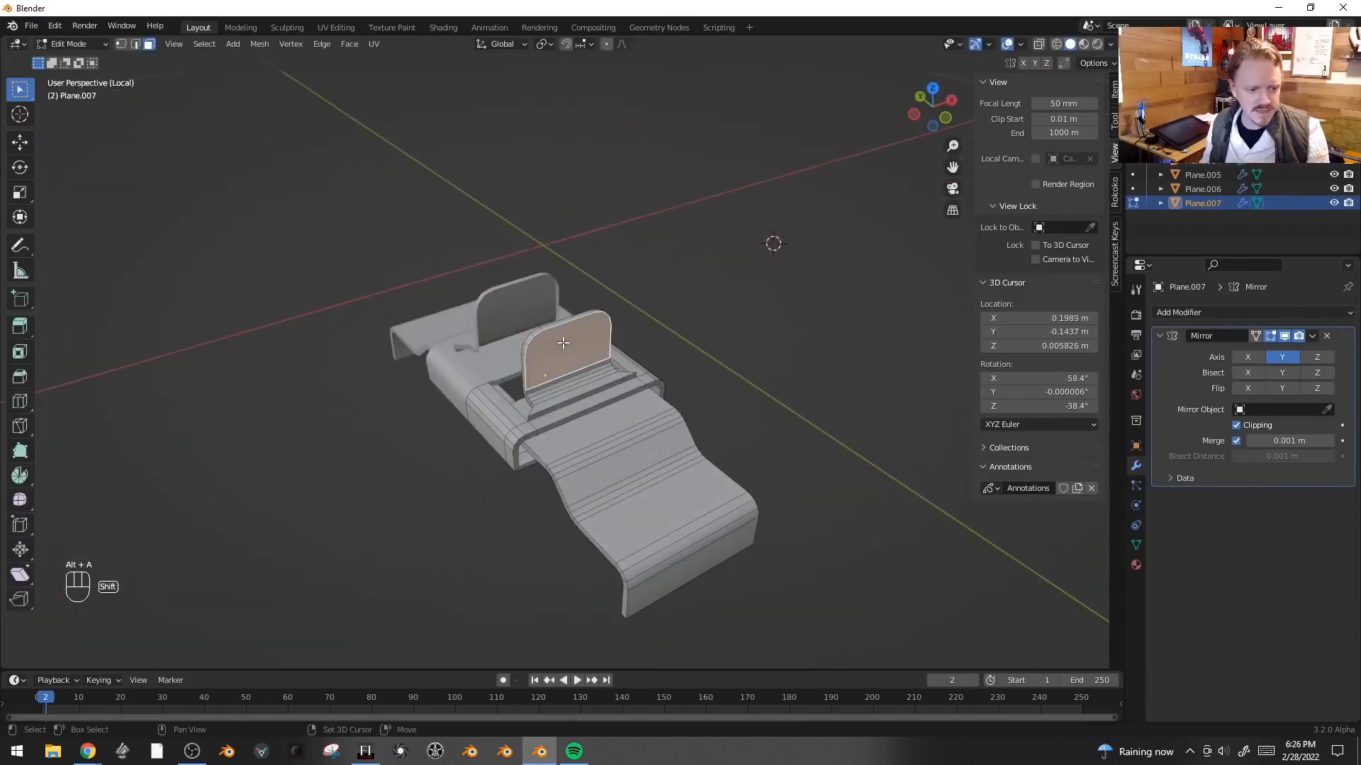
{"action": "key", "text": "shift+s"}
{"action": "left_click", "coordinate": [601, 425]}
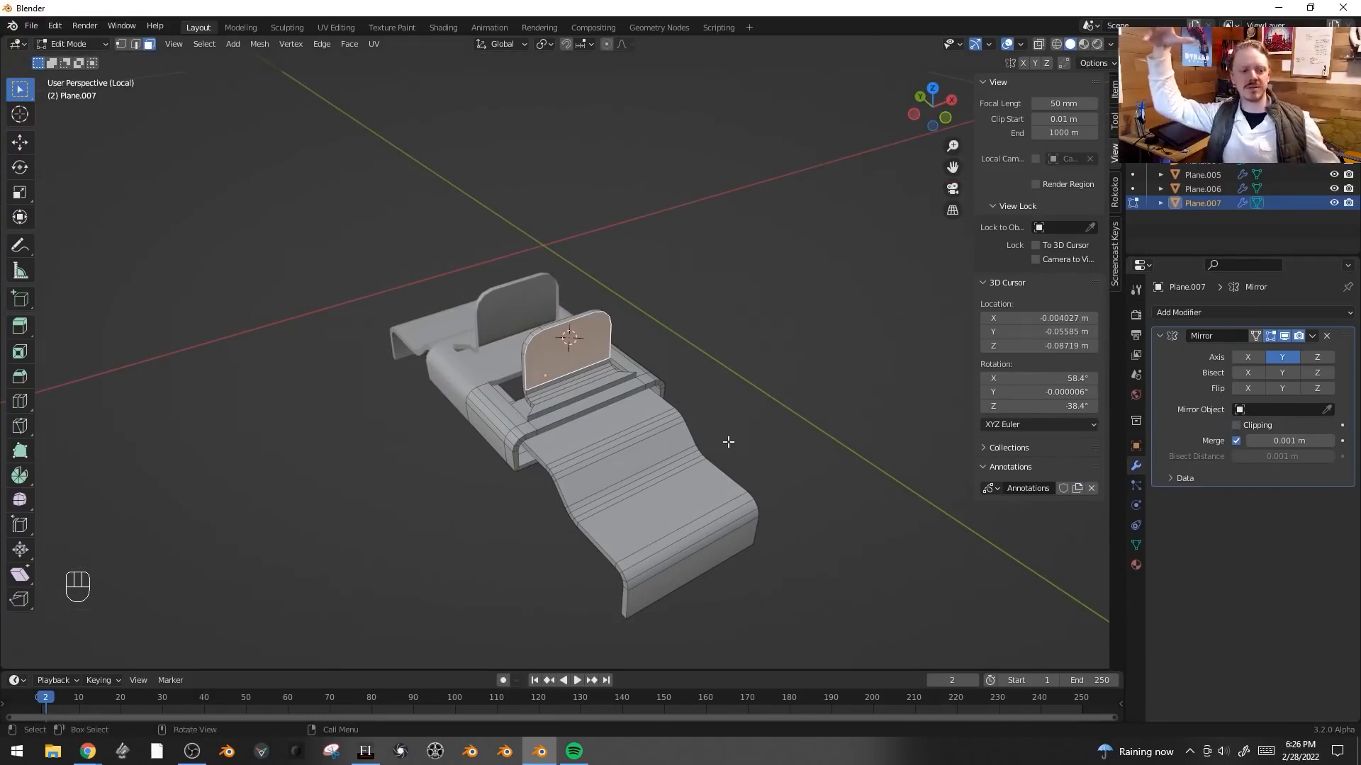
- Add a 10-vertex cylinder at the cursor and rotate it 90° about X
{"action": "scroll", "coordinate": [632, 288], "scroll_direction": "up", "scroll_amount": 2}
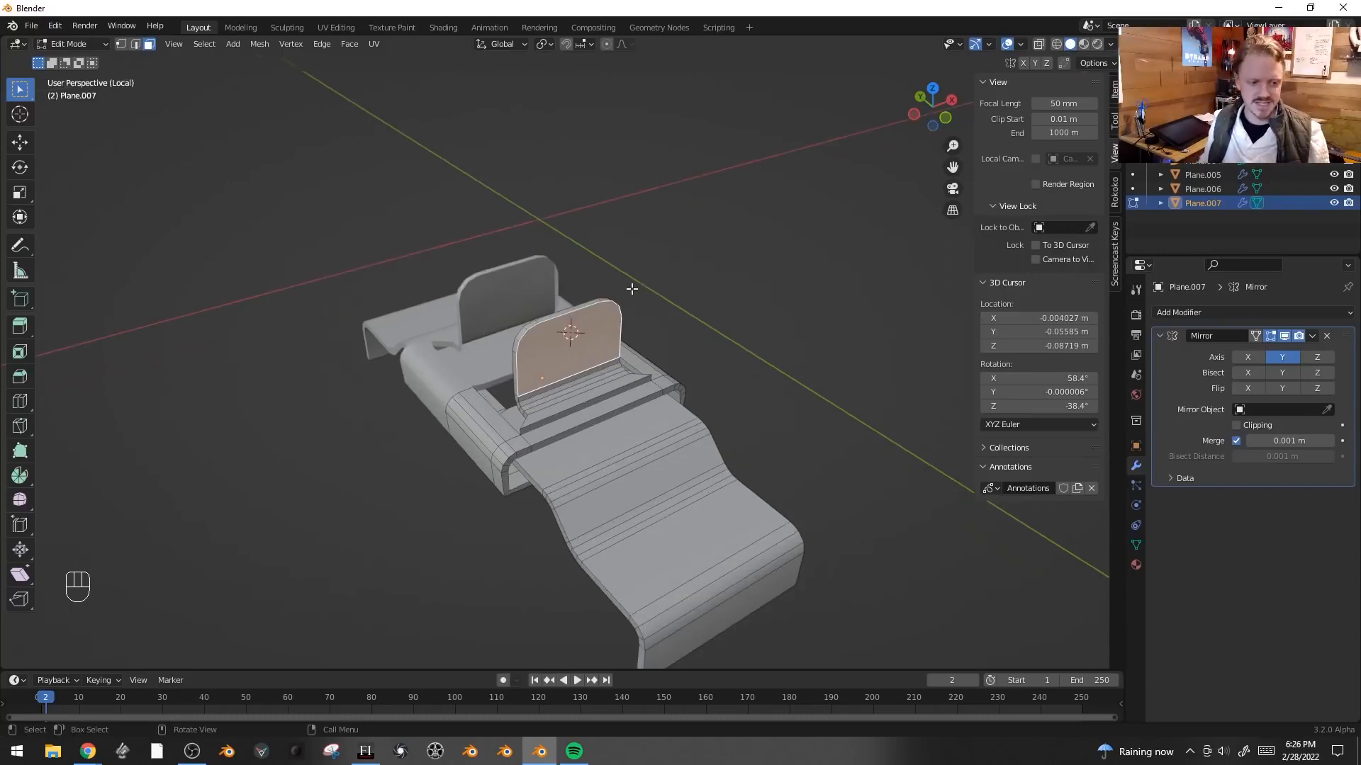
{"action": "key", "text": "shift+a"}
{"action": "left_click", "coordinate": [631, 288]}
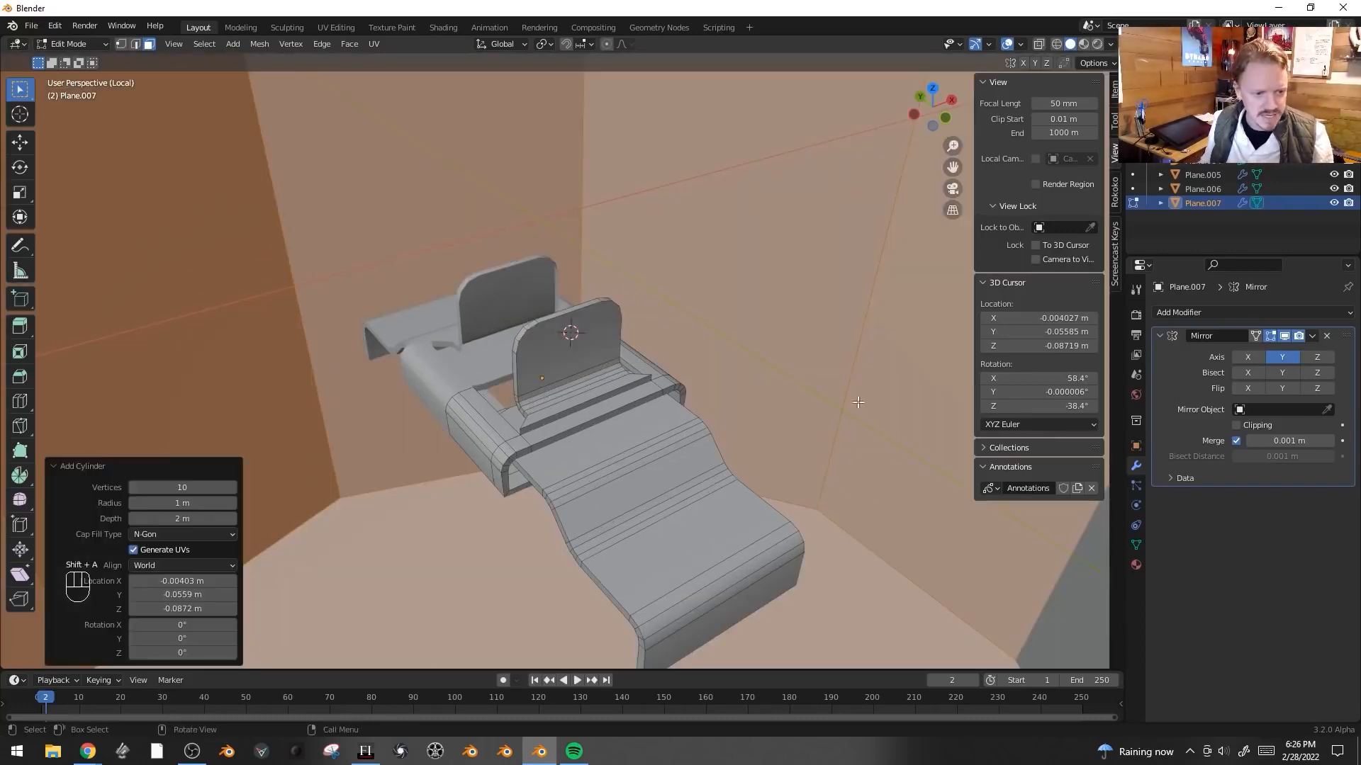
{"action": "type", "text": "rx"}
{"action": "type", "text": "90"}
{"action": "left_click", "coordinate": [836, 434]}
- Scale the cylinder down and move it along Y onto the fin's face
{"action": "key", "text": "s"}
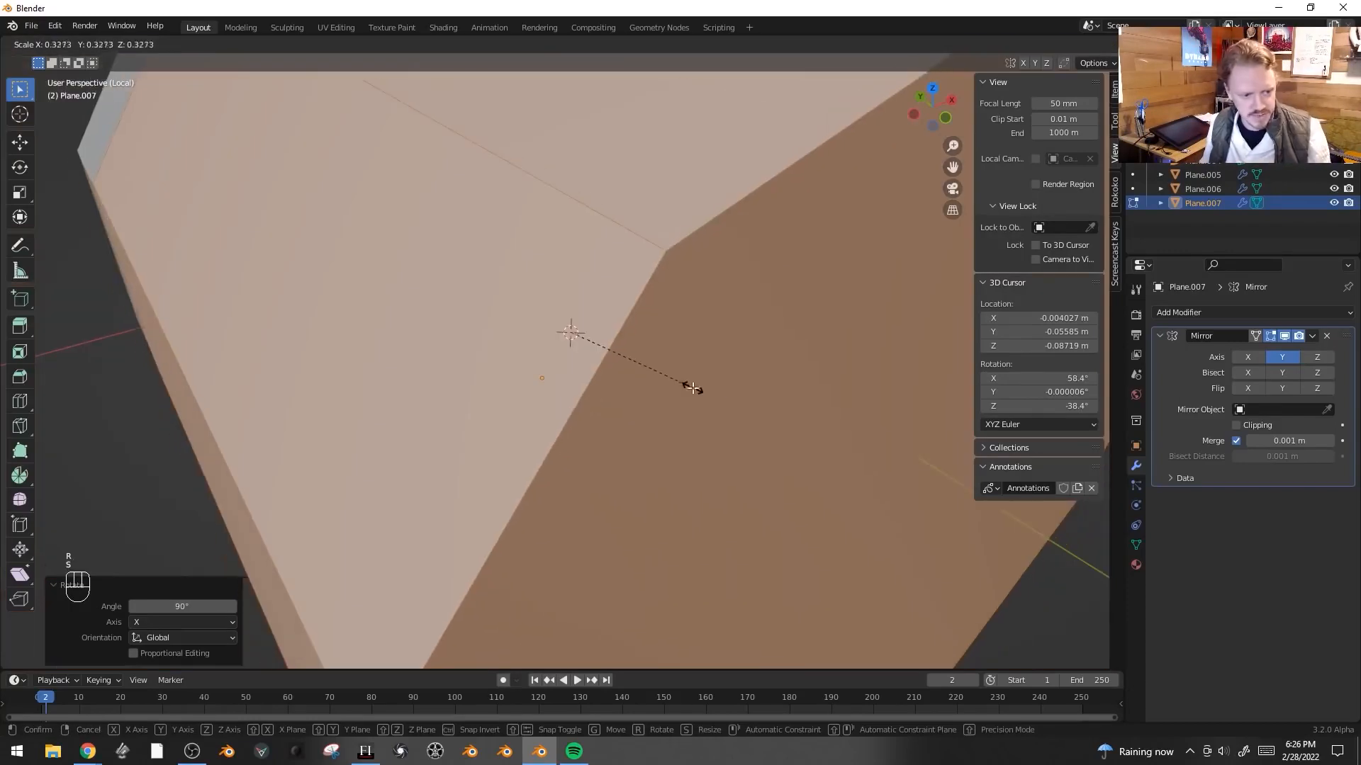
{"action": "left_click", "coordinate": [607, 348]}
{"action": "key", "text": "s"}
{"action": "left_click", "coordinate": [606, 347]}
{"action": "key", "text": "s"}
{"action": "left_click", "coordinate": [740, 408]}
{"action": "middle_click_drag", "start_coordinate": [740, 409], "coordinate": [911, 425]}
{"action": "key", "text": "s"}
{"action": "key", "text": "x"}
{"action": "key", "text": "y"}
{"action": "left_click", "coordinate": [632, 360]}
{"action": "middle_click_drag", "start_coordinate": [670, 379], "coordinate": [643, 358]}
{"action": "key", "text": "g"}
{"action": "key", "text": "y"}
{"action": "left_click", "coordinate": [639, 356], "text": "shift"}
{"action": "left_click", "coordinate": [860, 265]}
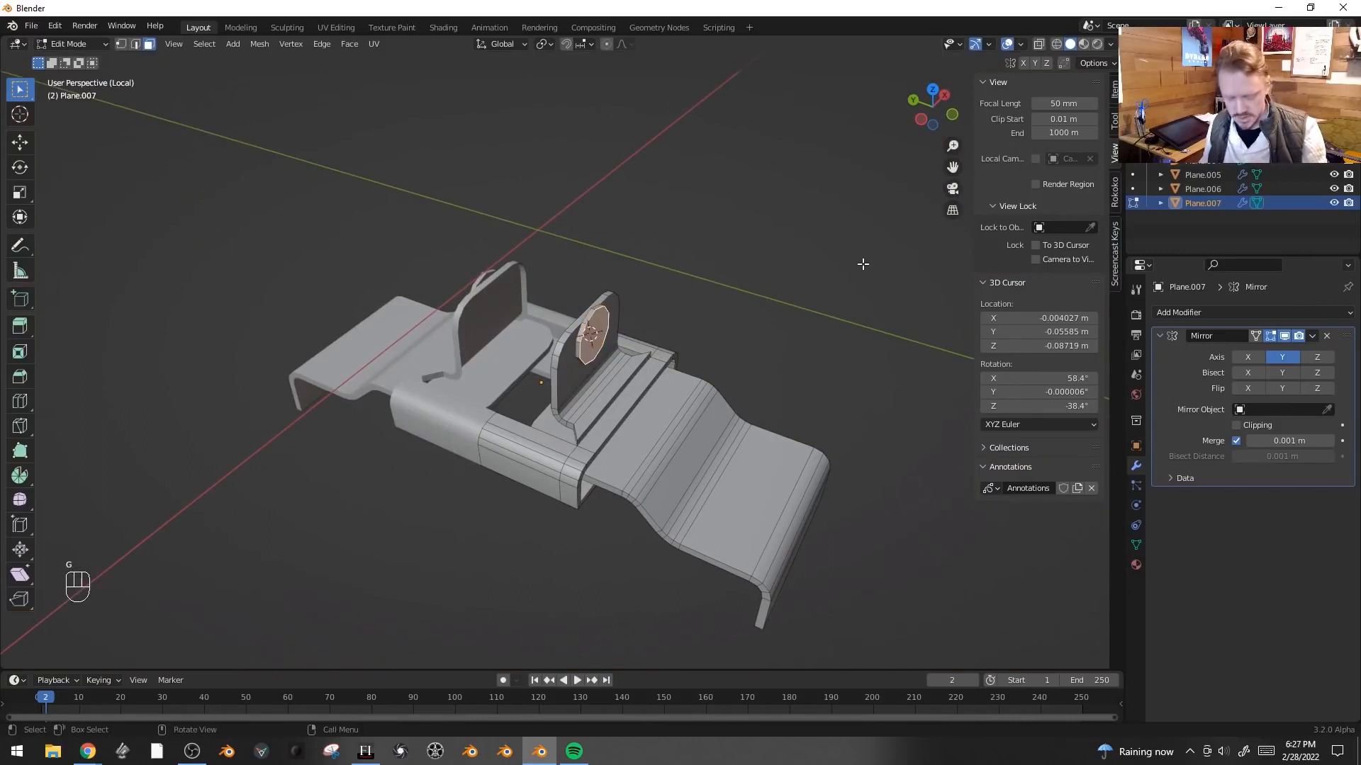
- Inset, extrude and scale the cylinder's outer cap into a small stepped hub, shifting it along Y
{"action": "key", "text": "i"}
{"action": "left_click", "coordinate": [849, 269]}
{"action": "key", "text": "e"}
{"action": "left_click", "coordinate": [880, 273]}
{"action": "key", "text": "s"}
{"action": "left_click", "coordinate": [828, 297]}
{"action": "key", "text": "g"}
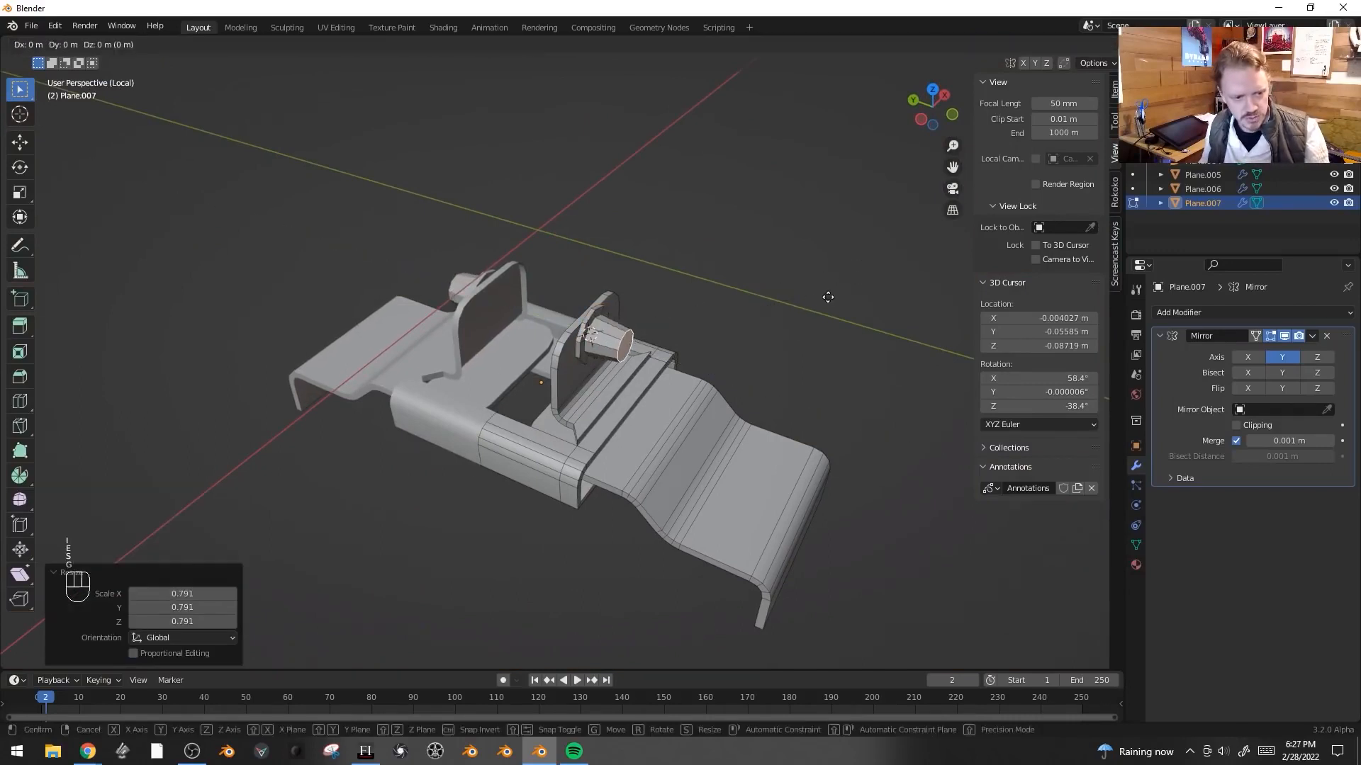
{"action": "key", "text": "y"}
{"action": "left_click", "coordinate": [830, 297]}
{"action": "middle_click_drag", "start_coordinate": [794, 301], "coordinate": [866, 294]}
- Inset the cylinder's opposite cap and extrude it across toward the other fin as an axle
{"action": "key", "text": "alt+z"}
{"action": "left_click", "coordinate": [615, 319]}
{"action": "middle_click_drag", "start_coordinate": [615, 319], "coordinate": [673, 314]}
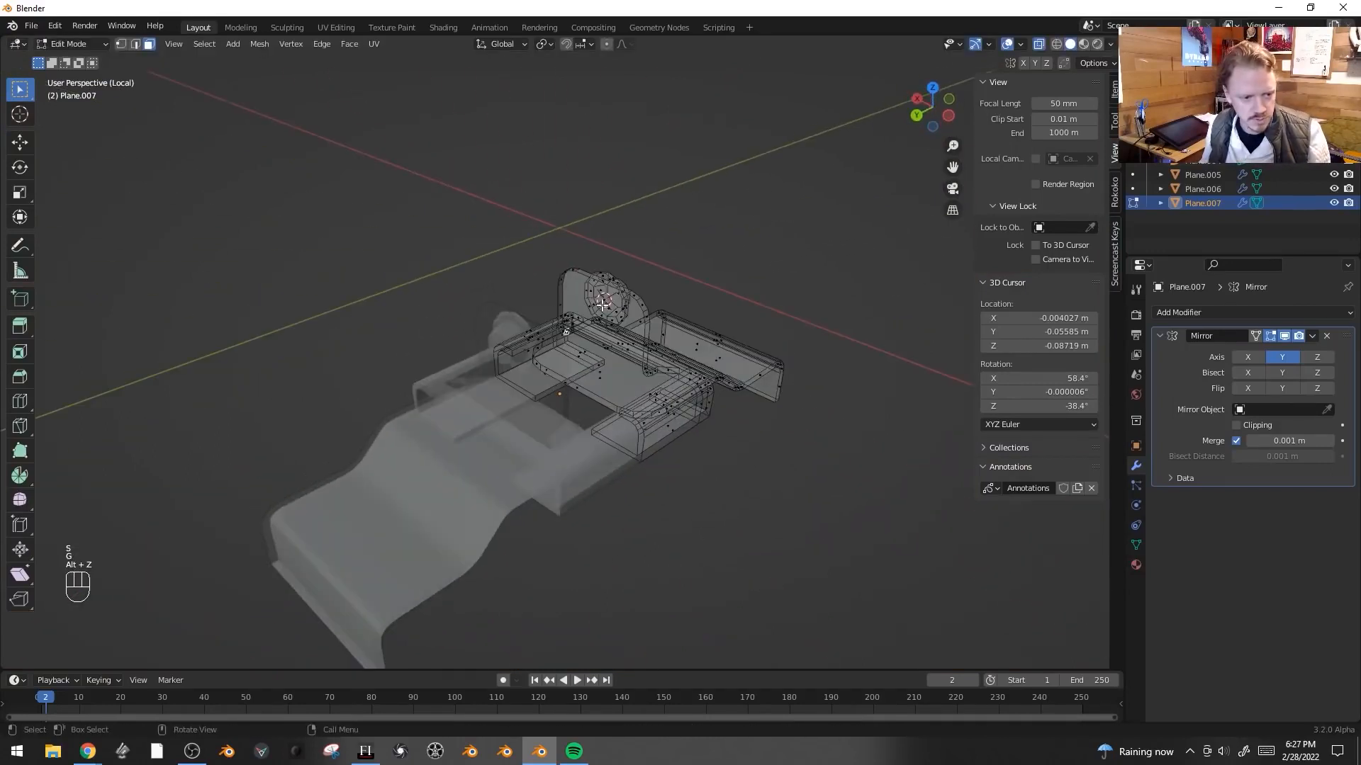
{"action": "key", "text": "alt+z"}
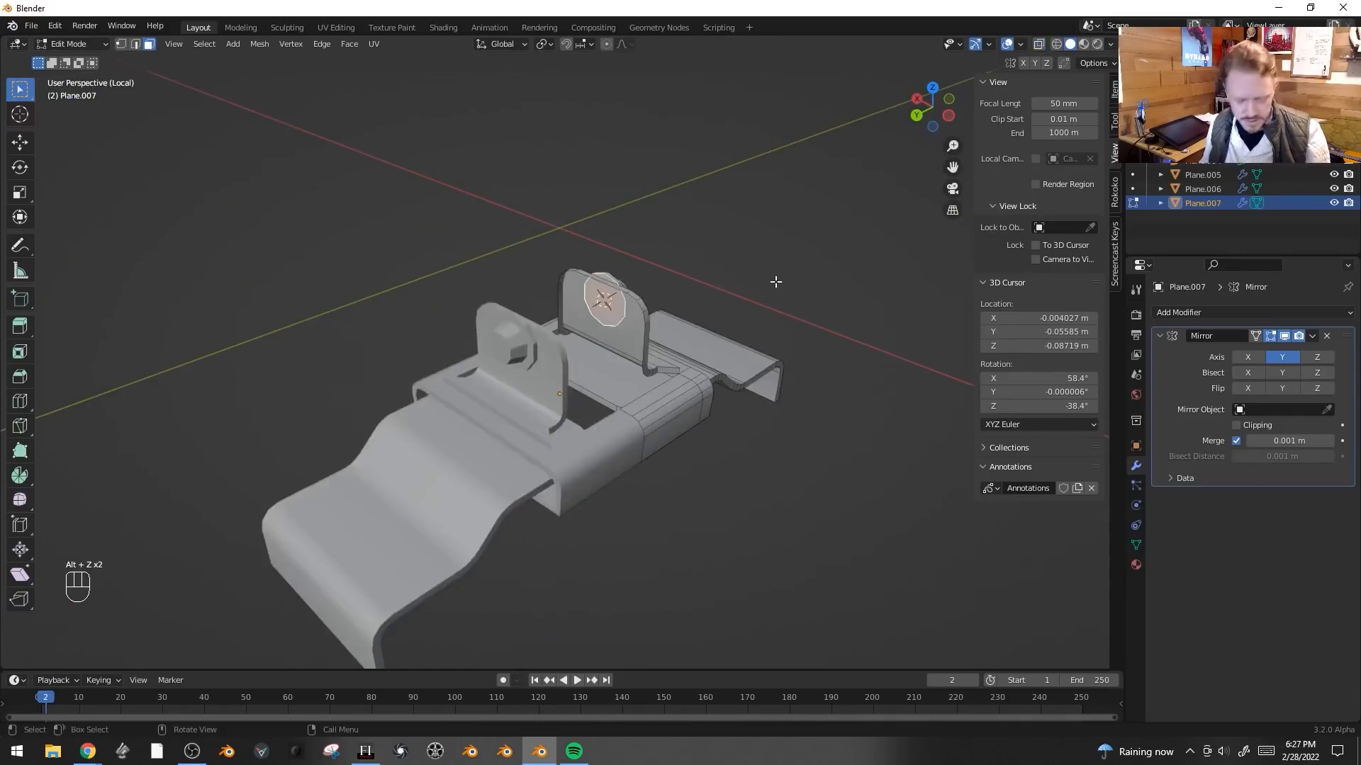
{"action": "key", "text": "i"}
{"action": "left_click", "coordinate": [813, 280]}
{"action": "key", "text": "e"}
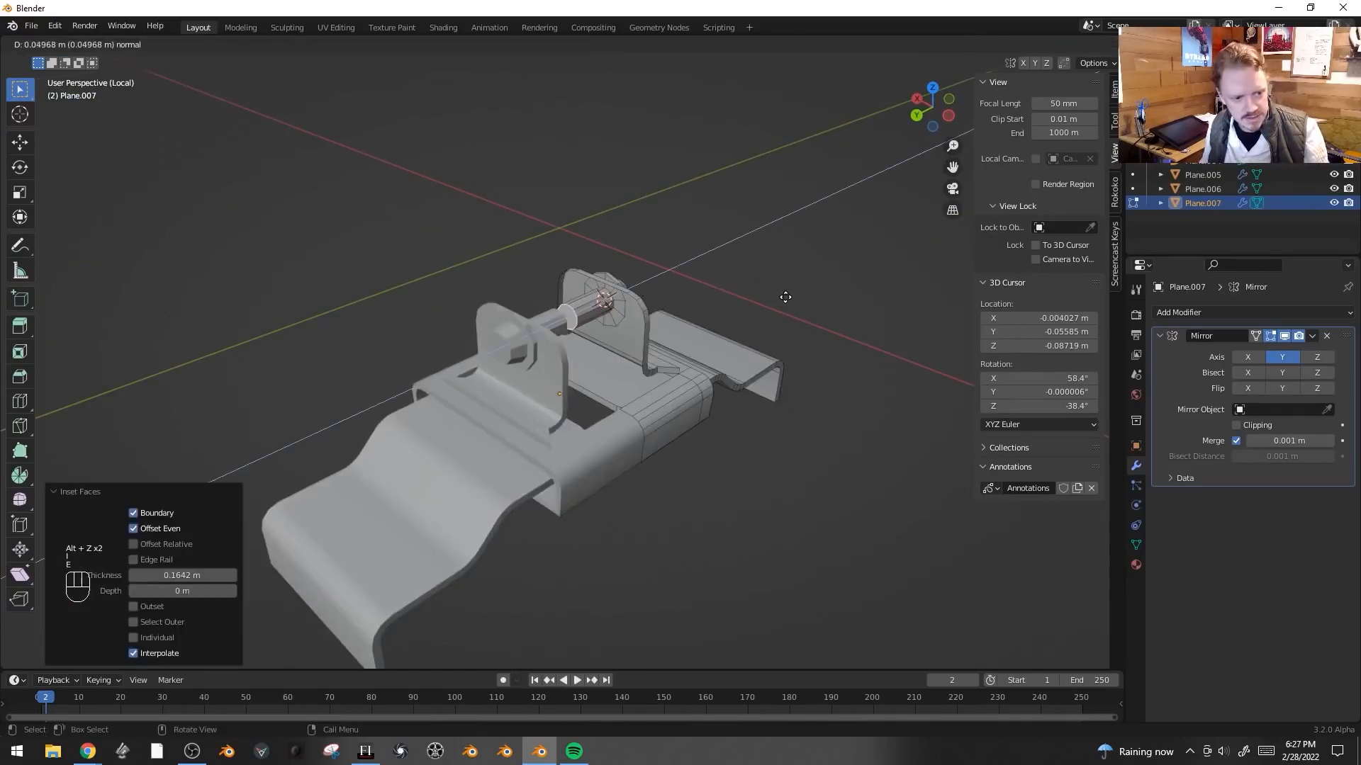
{"action": "left_click", "coordinate": [776, 297]}
{"action": "key", "text": "s"}
{"action": "left_click", "coordinate": [786, 322]}
- Leave edit mode and local view, and scale the bracket object to 0.4
{"action": "key", "text": "Tab"}
{"action": "middle_click_drag", "start_coordinate": [788, 326], "coordinate": [659, 362]}
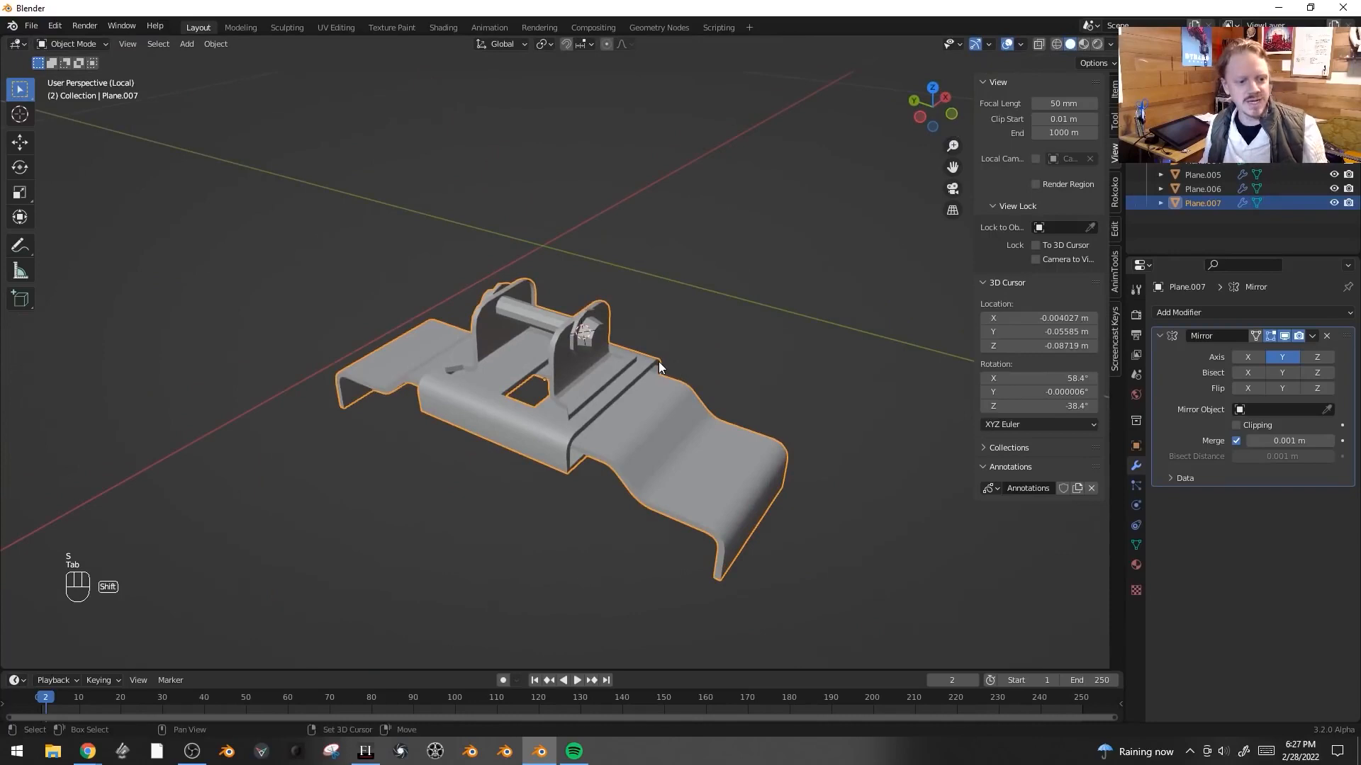
{"action": "key", "text": "KP_Divide"}
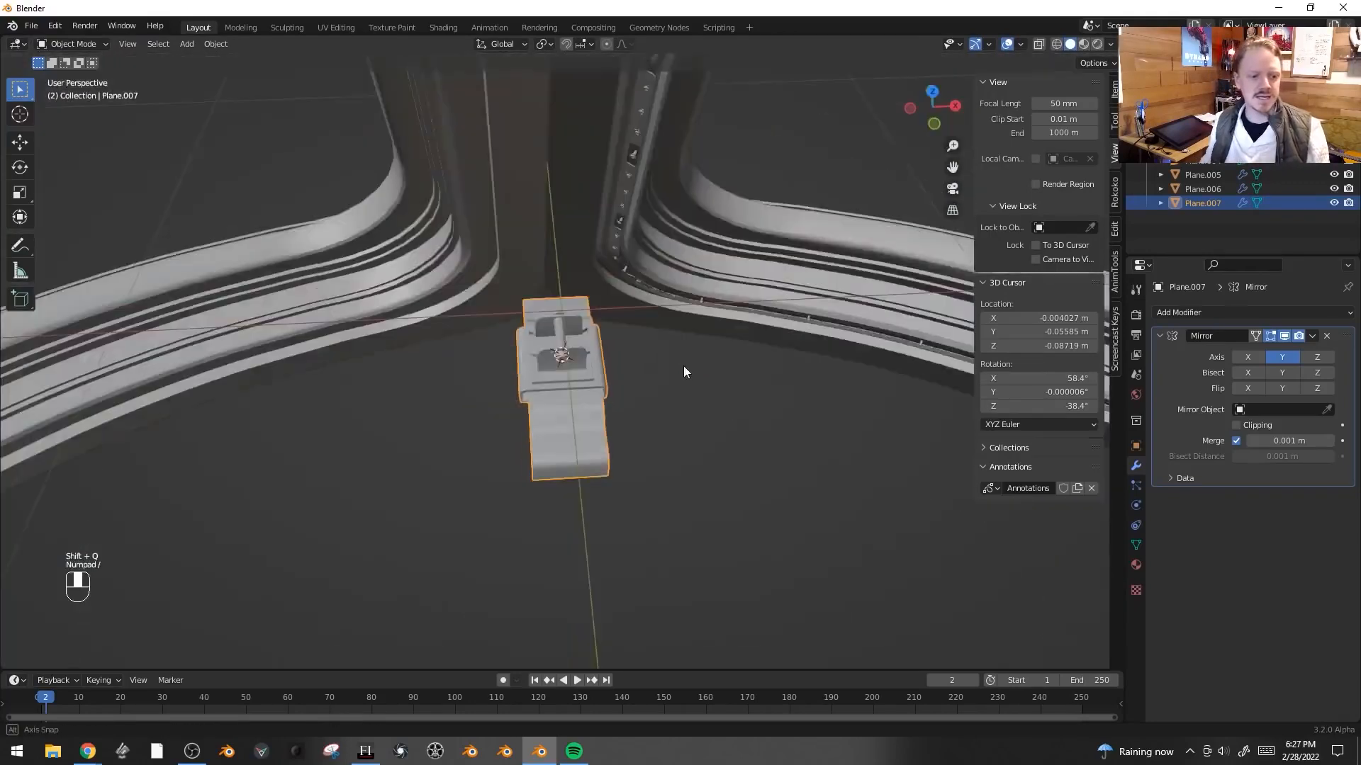
{"action": "scroll", "coordinate": [797, 385], "scroll_direction": "up", "scroll_amount": 3}
{"action": "middle_click_drag", "start_coordinate": [798, 384], "coordinate": [699, 487], "text": "shift"}
{"action": "key", "text": "s"}
{"action": "left_click", "coordinate": [432, 473]}
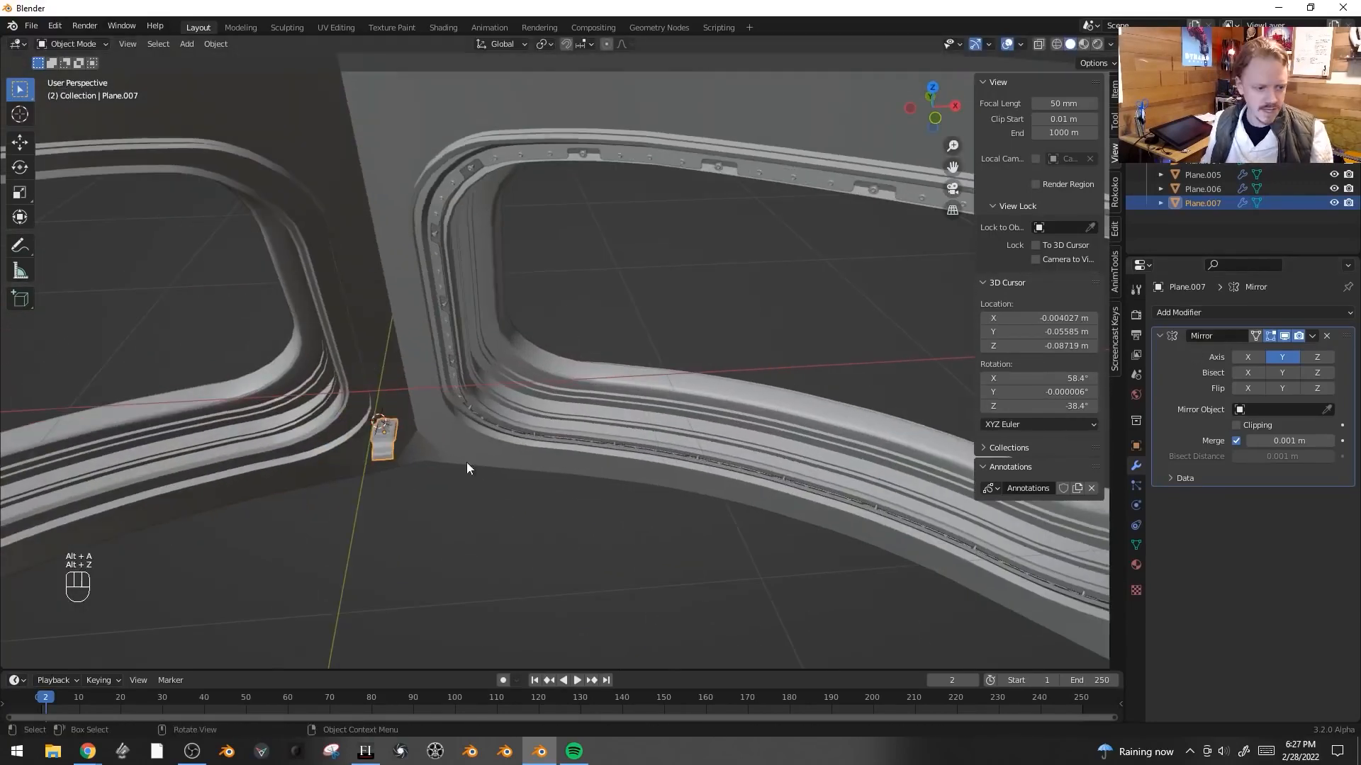
- Add an Array modifier with a count of 5 and a Curve modifier to the bracket
{"action": "mouse_move", "coordinate": [467, 462]}
{"action": "middle_mouse_down"}
{"action": "mouse_move", "coordinate": [466, 474]}
{"action": "mouse_move", "coordinate": [489, 468]}
{"action": "middle_mouse_up"}
{"action": "left_click", "coordinate": [1202, 312]}
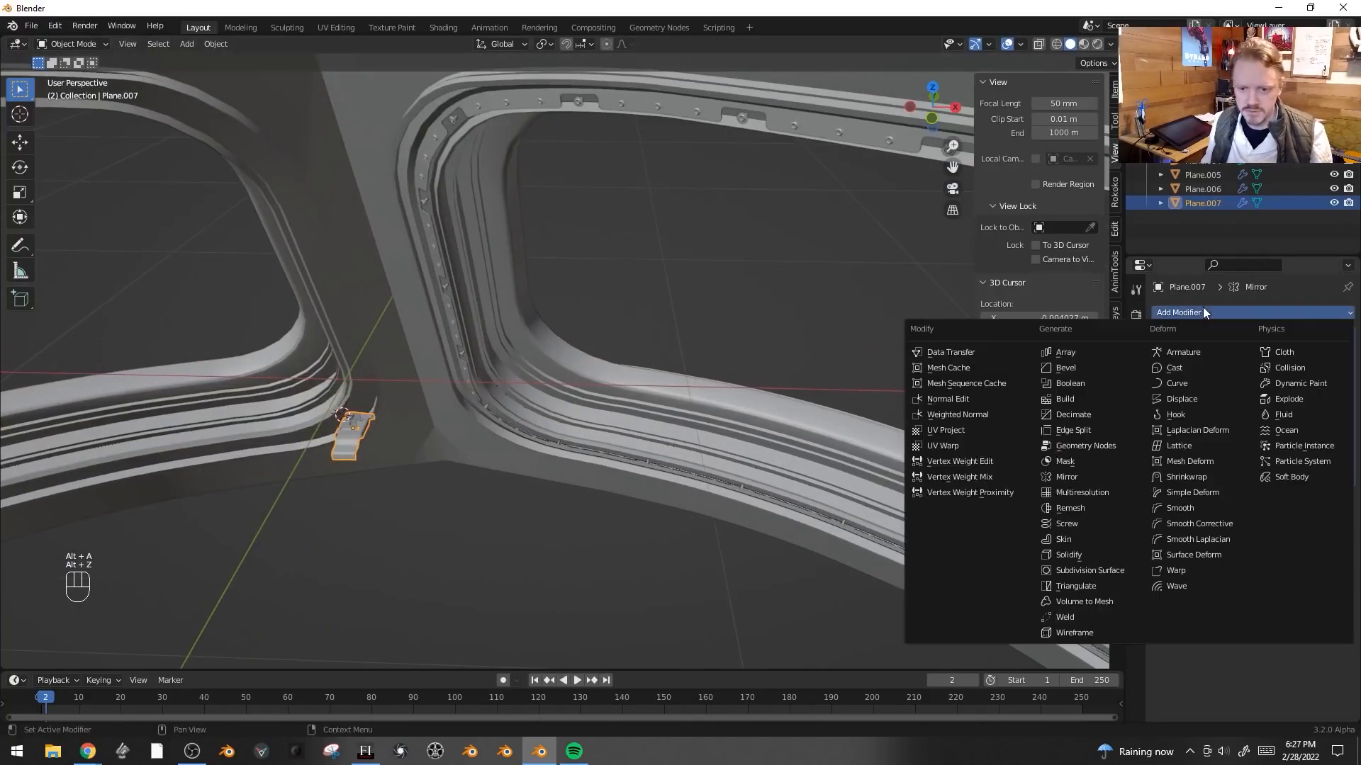
{"action": "left_click", "coordinate": [1069, 355]}
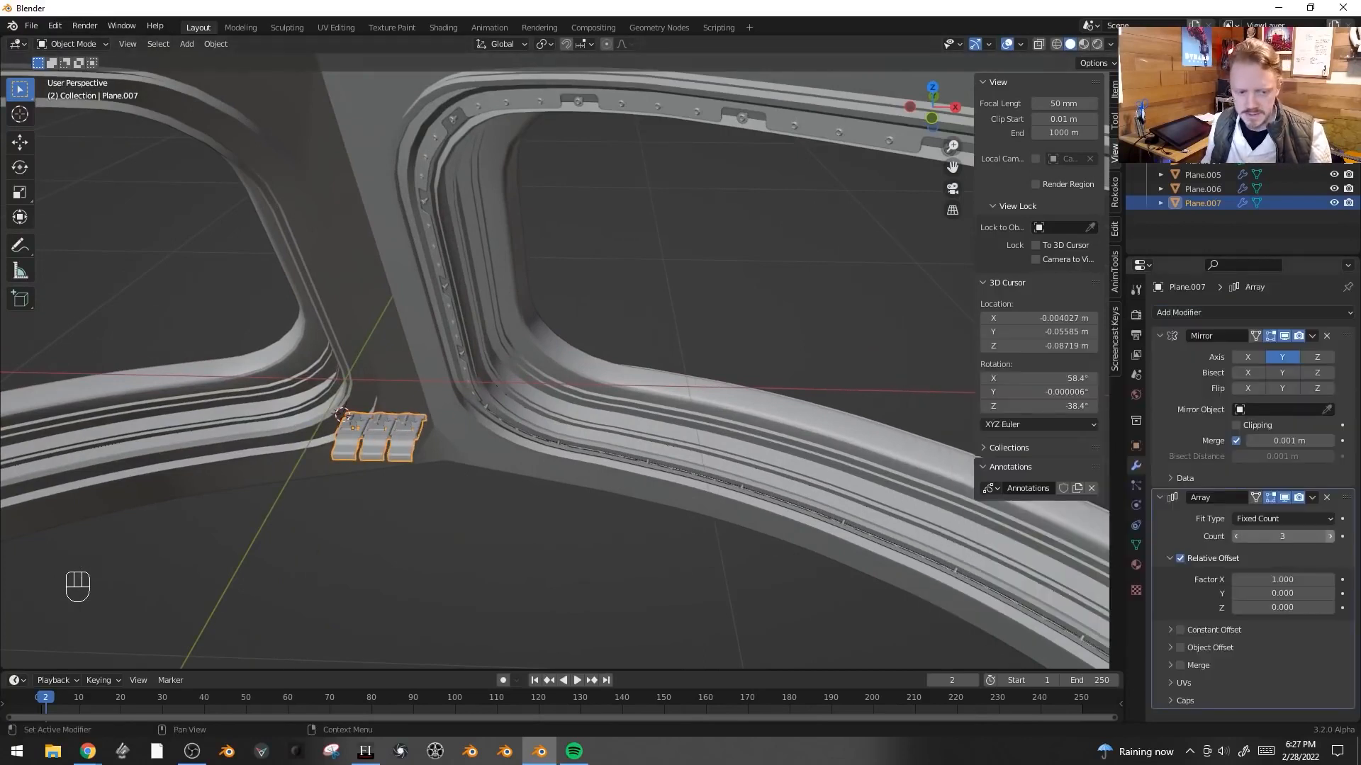
{"action": "left_click", "coordinate": [1330, 537]}
{"action": "left_click", "coordinate": [1331, 537]}
{"action": "left_click", "coordinate": [1202, 312]}
{"action": "left_click", "coordinate": [1199, 383]}
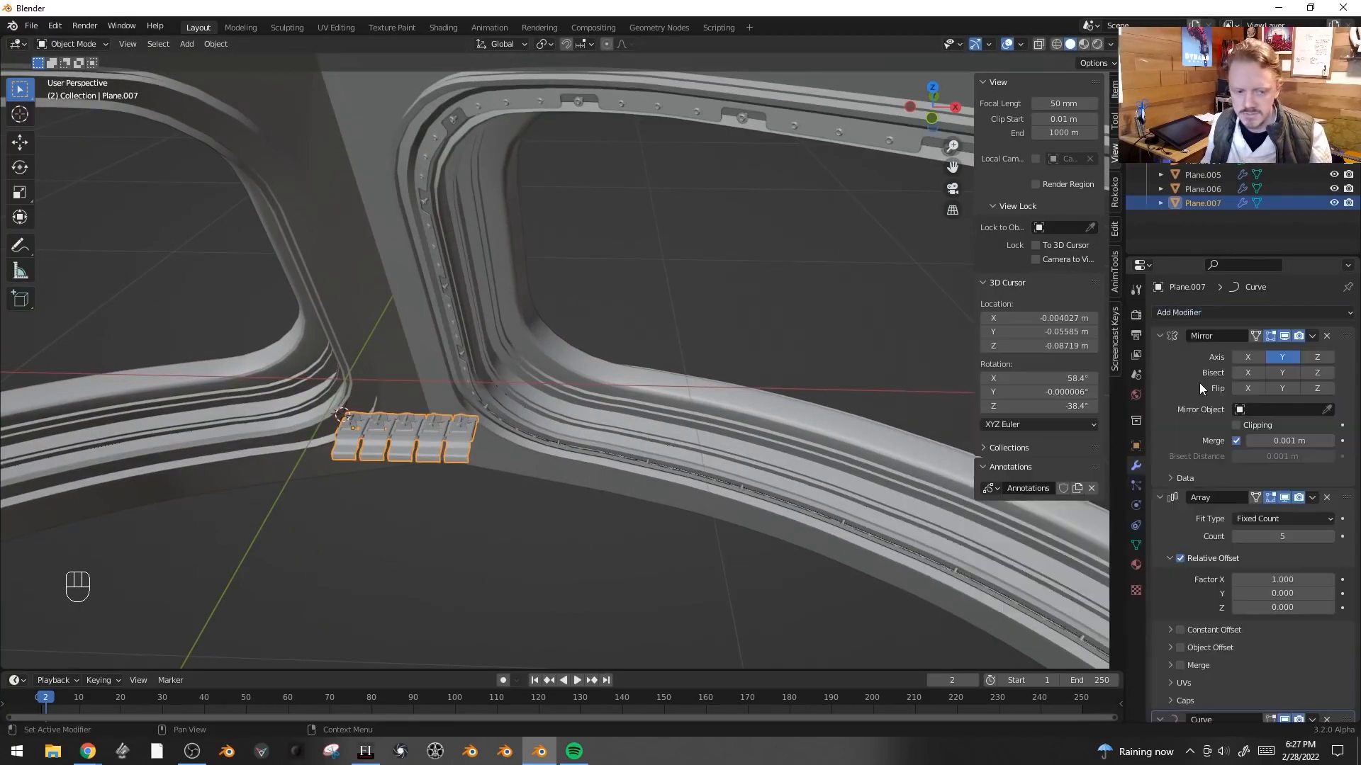
- Convert the Plane.006 rail mesh into a curve
{"action": "scroll", "coordinate": [1256, 610], "scroll_direction": "down", "scroll_amount": 3}
{"action": "left_click", "coordinate": [1280, 672]}
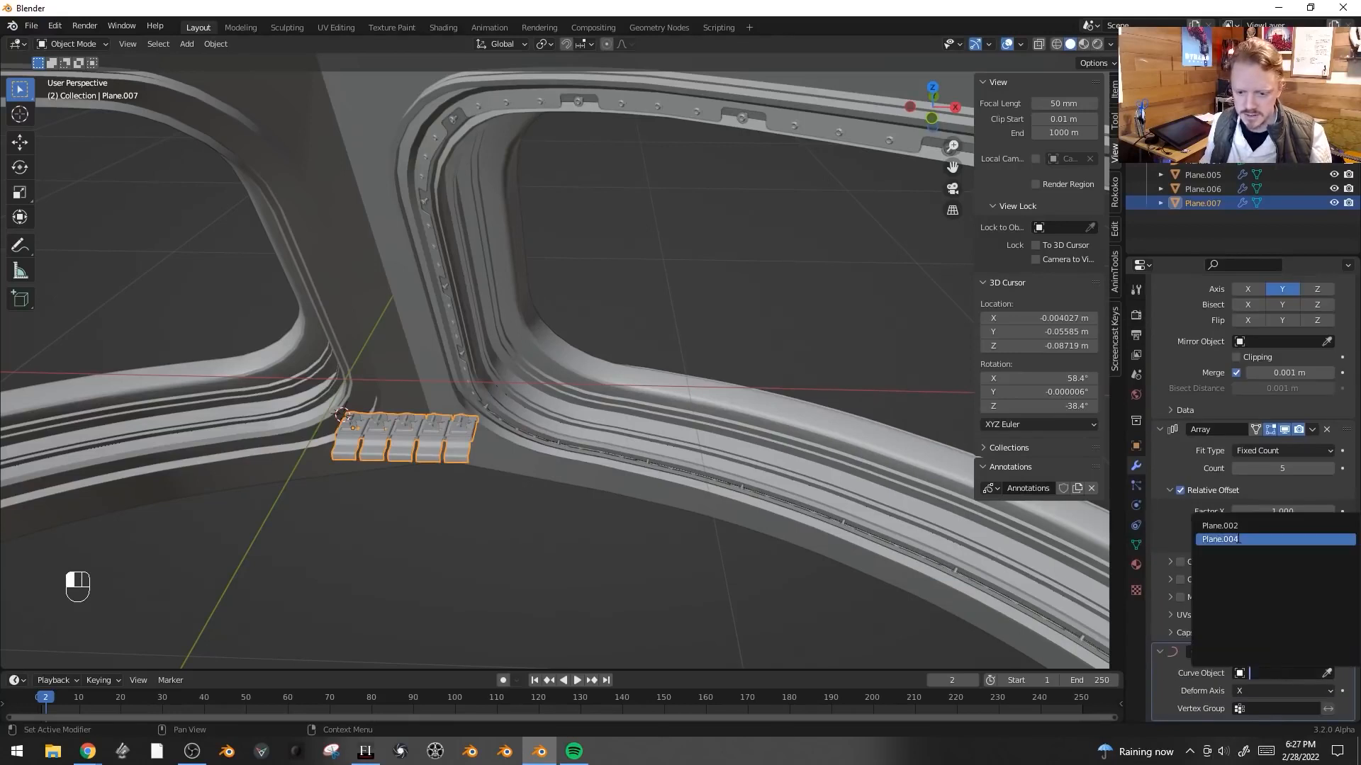
{"action": "left_click", "coordinate": [611, 432]}
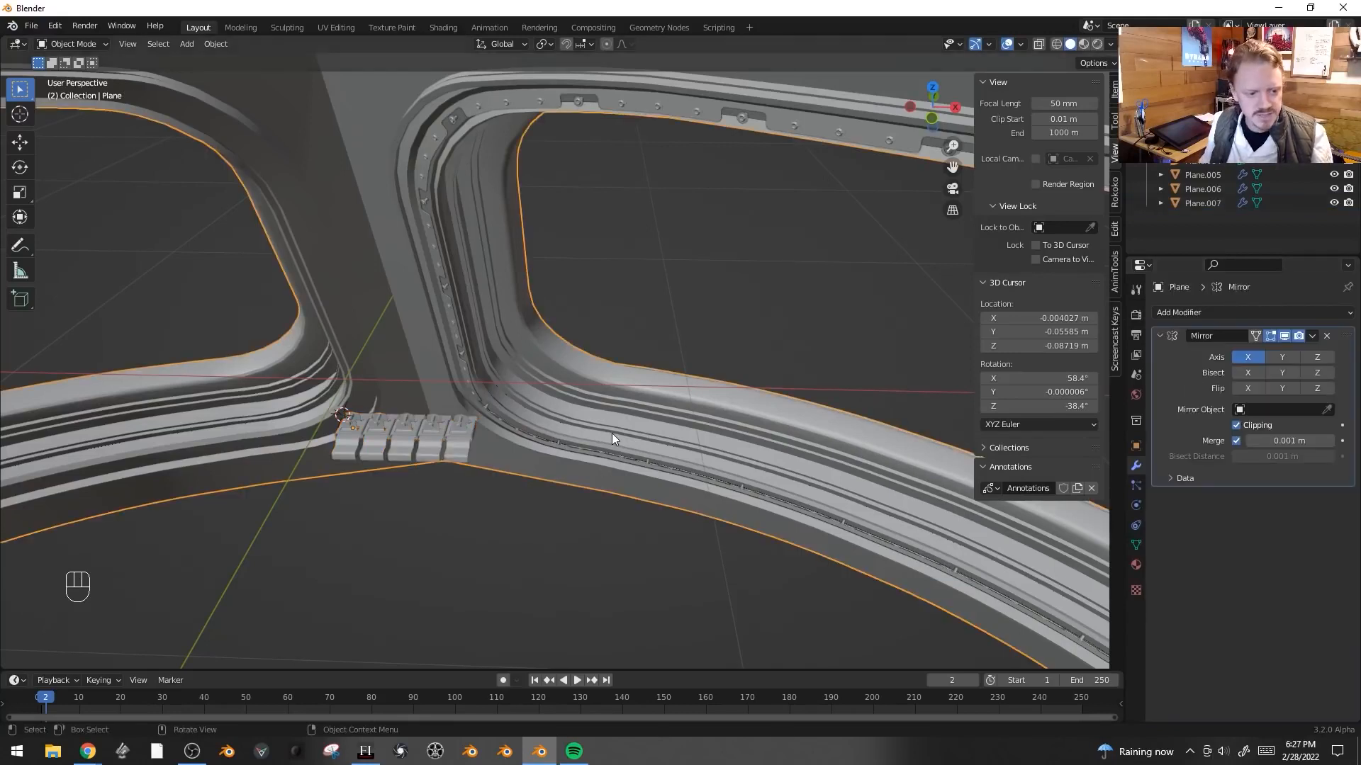
{"action": "key", "text": "Tab"}
{"action": "key", "text": "Tab"}
{"action": "key", "text": "F3"}
{"action": "key", "text": "Return"}
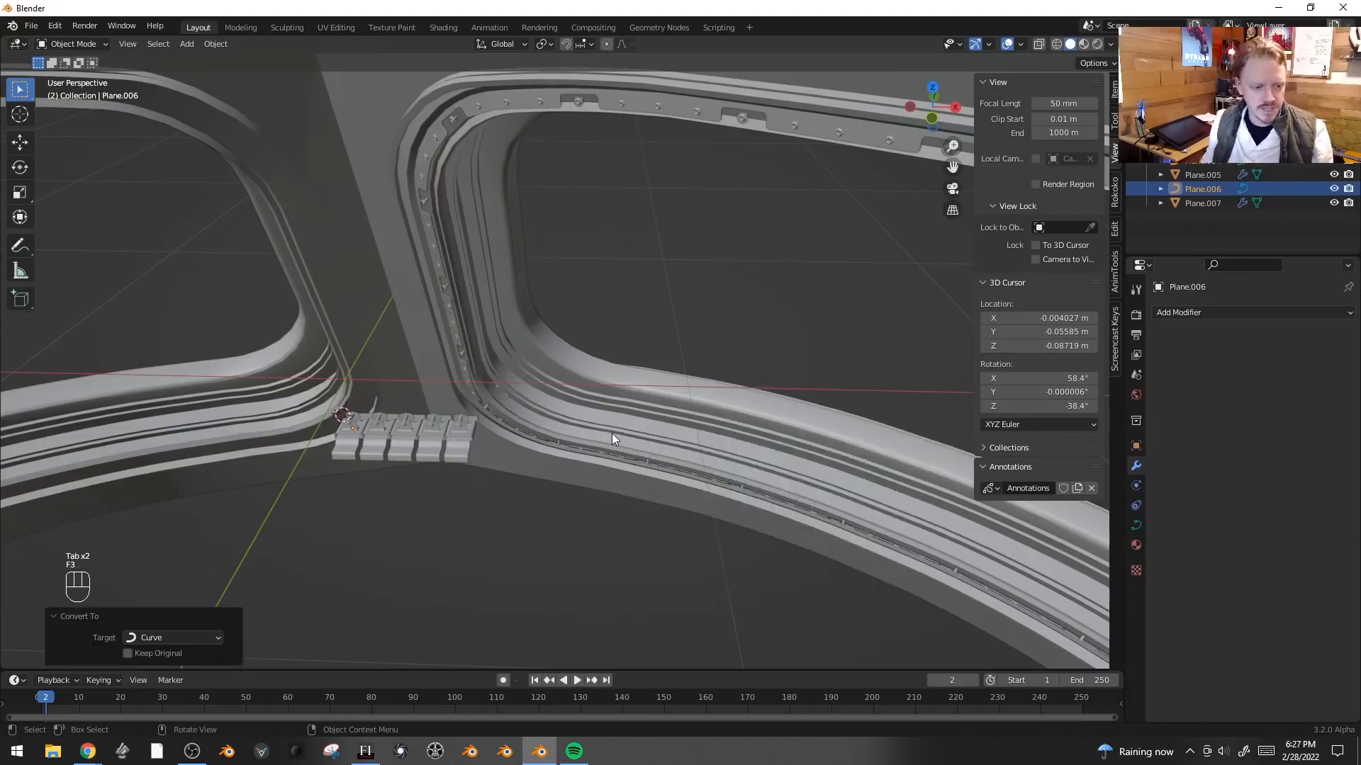
- Set the bracket's Curve modifier object to Plane.006
{"action": "left_click", "coordinate": [384, 411]}
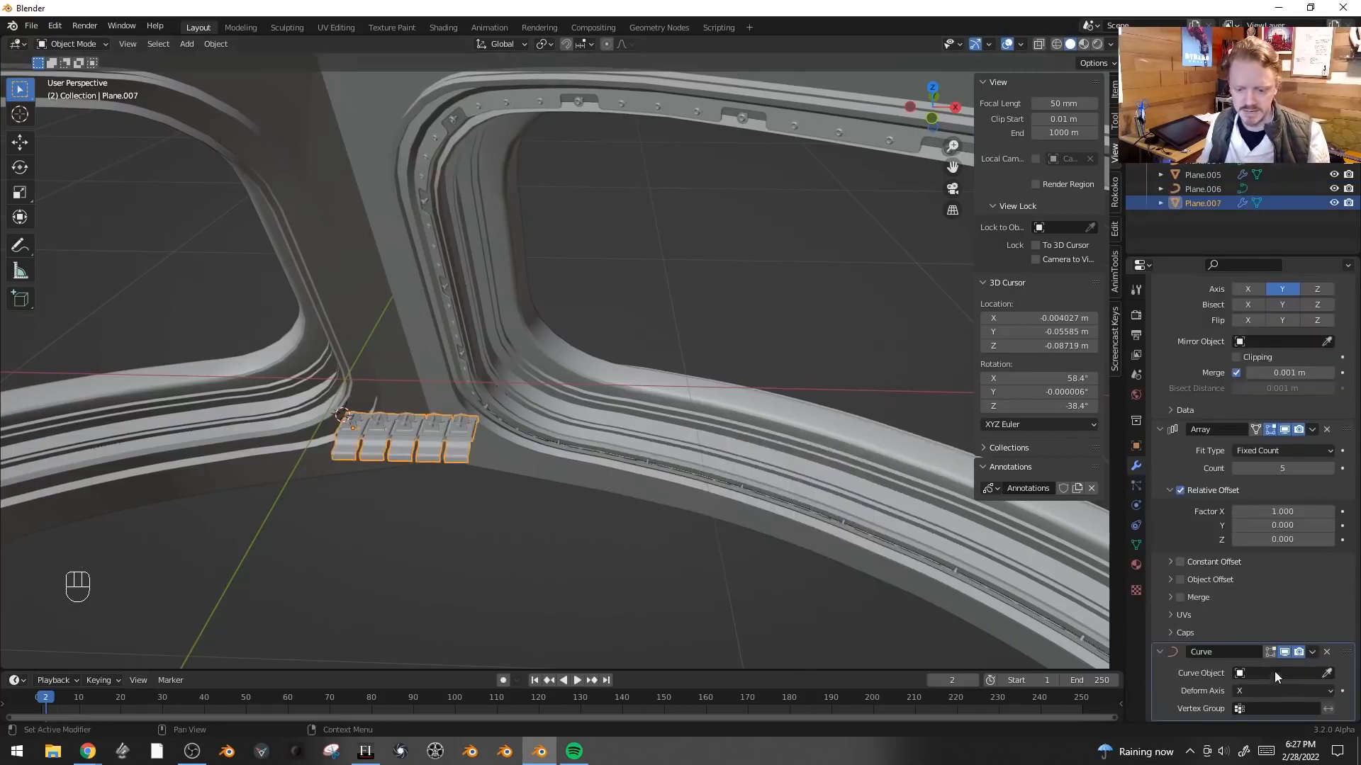
{"action": "left_click", "coordinate": [1274, 674]}
{"action": "left_click", "coordinate": [1260, 554]}
{"action": "middle_click_drag", "start_coordinate": [597, 506], "coordinate": [385, 478]}
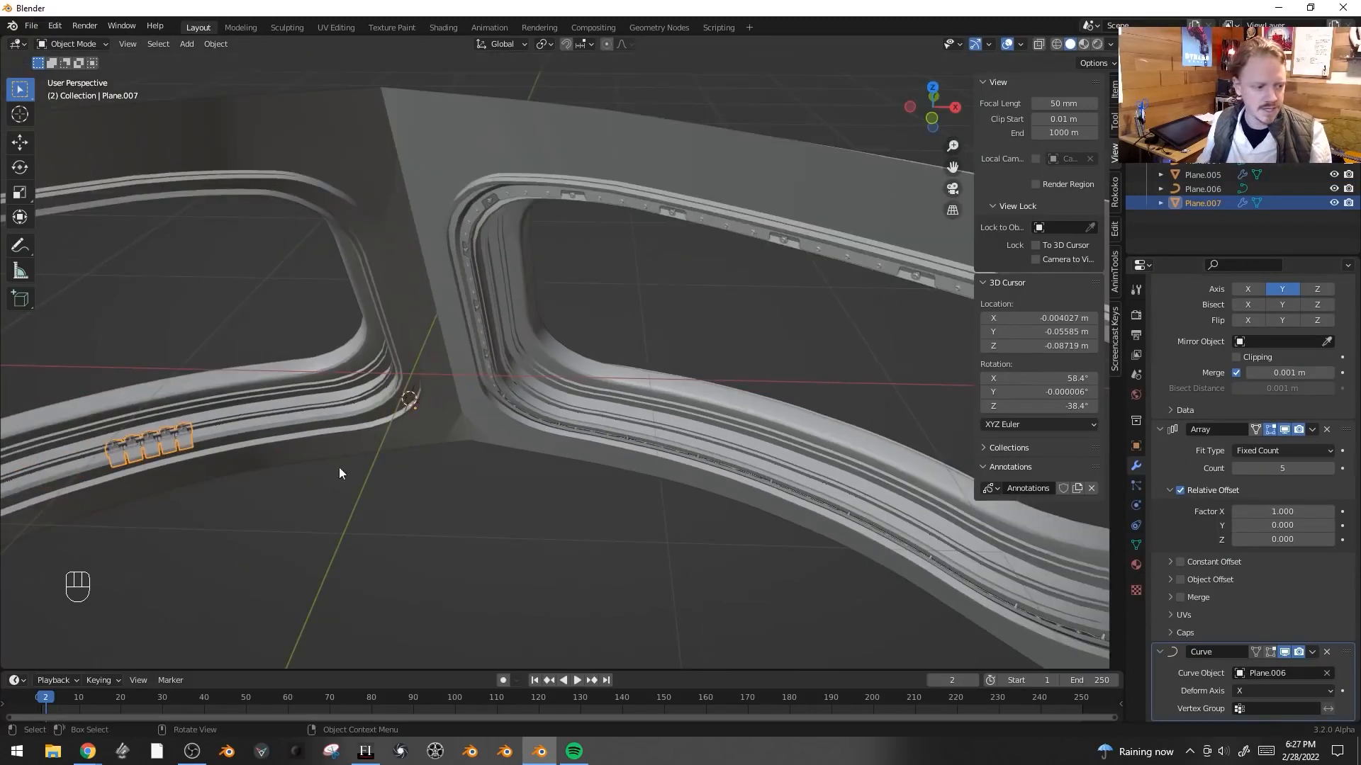
{"action": "left_click", "coordinate": [363, 398]}
{"action": "left_click", "coordinate": [364, 398]}
{"action": "left_click", "coordinate": [364, 399]}
{"action": "left_click", "coordinate": [364, 398]}
{"action": "key", "text": "Tab"}
{"action": "key", "text": "x"}
{"action": "left_click", "coordinate": [365, 399]}
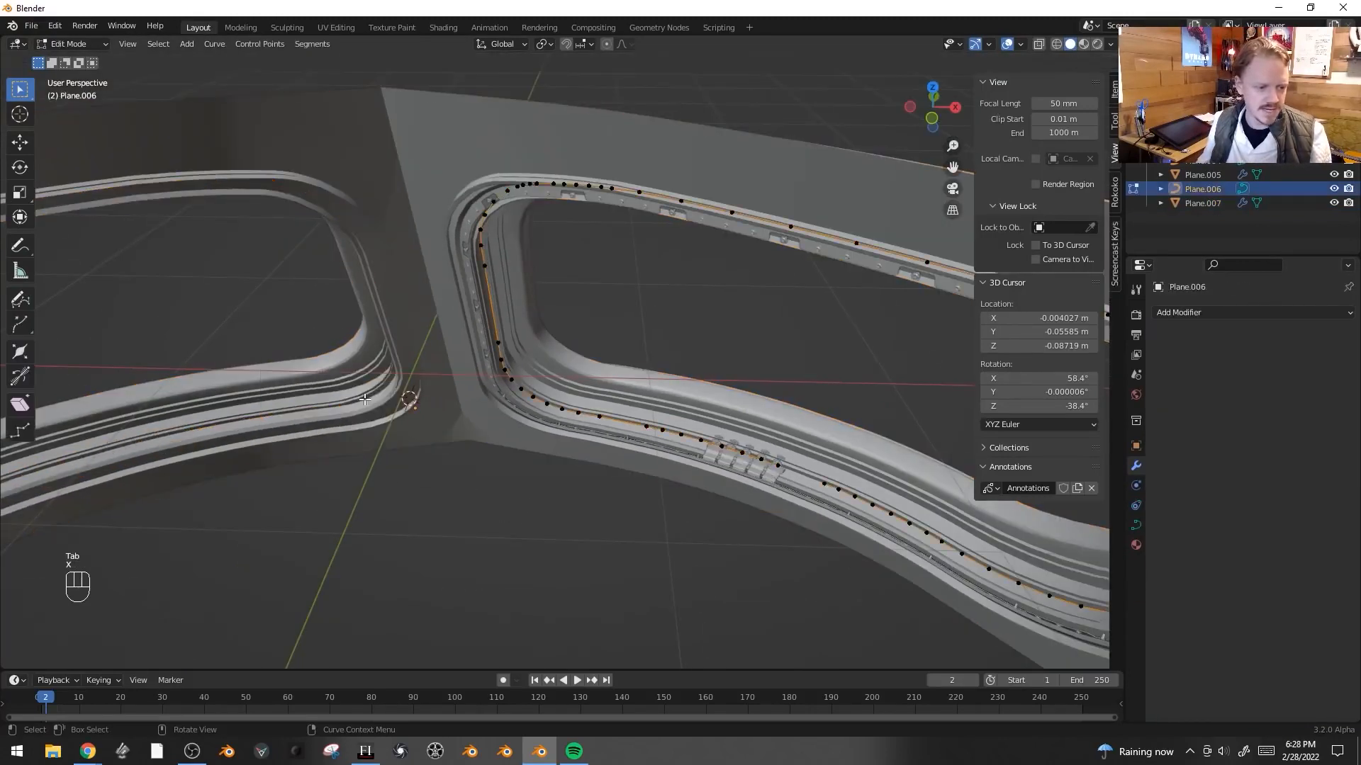
{"action": "key", "text": "Tab"}
- Rotate the bracket array about X to tilt it toward the frame
{"action": "left_click", "coordinate": [762, 477]}
{"action": "middle_click_drag", "start_coordinate": [789, 508], "coordinate": [763, 400]}
{"action": "key", "text": "r"}
{"action": "key", "text": "r"}
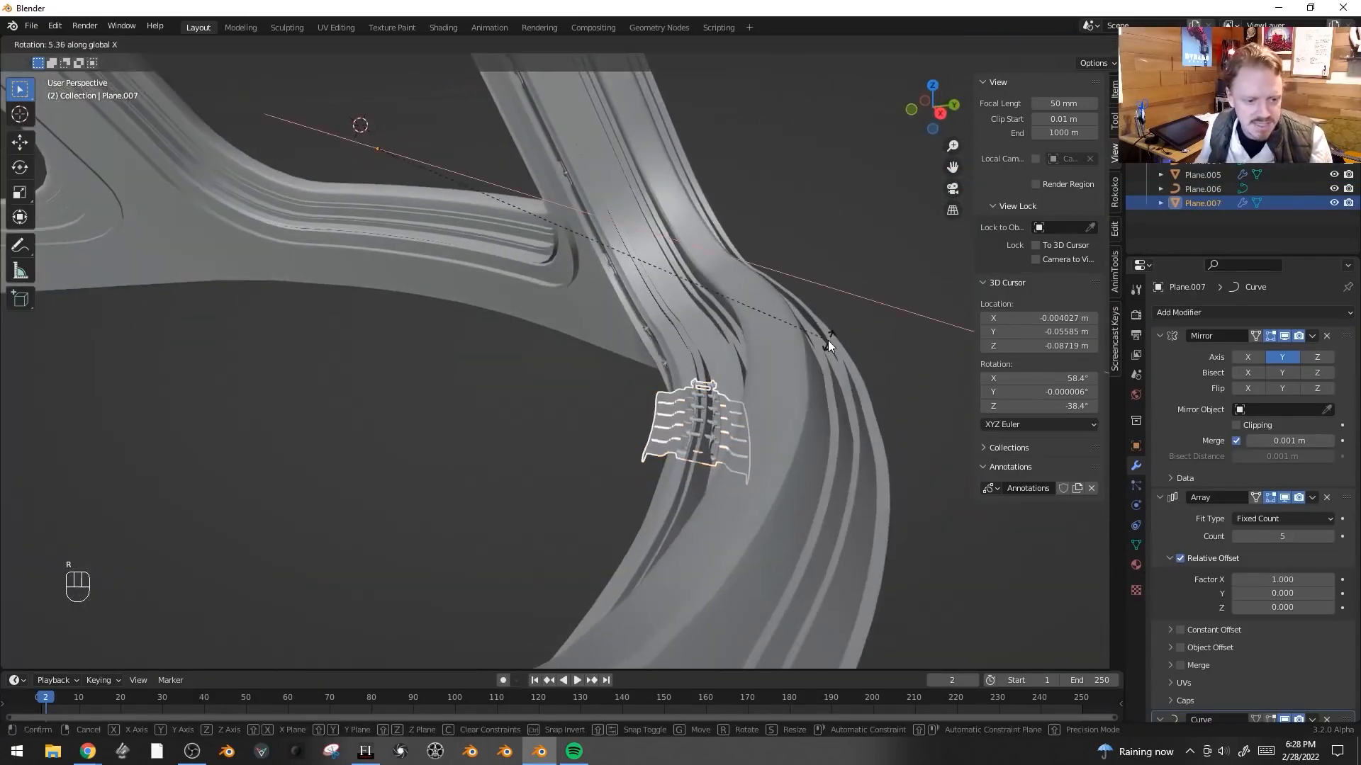
{"action": "left_click", "coordinate": [708, 510]}
- Move the bracket array along Y and Z and scale it to sit on the frame's rail
{"action": "key", "text": "g"}
{"action": "key", "text": "y"}
{"action": "left_click", "coordinate": [711, 577]}
{"action": "key", "text": "s"}
{"action": "left_click", "coordinate": [605, 491]}
{"action": "middle_click_drag", "start_coordinate": [606, 490], "coordinate": [722, 489]}
{"action": "key", "text": "g"}
{"action": "key", "text": "z"}
{"action": "left_click", "coordinate": [669, 461]}
- Rotate the bracket array about X so it lies flat on the rail
{"action": "key", "text": "r"}
{"action": "key", "text": "x"}
{"action": "left_click", "coordinate": [794, 496]}
{"action": "key", "text": "r"}
{"action": "middle_click_drag", "start_coordinate": [814, 487], "coordinate": [690, 379]}
- Select an edge loop on the frame's rail and shrink/fatten it inward by about -0.009
{"action": "key", "text": "alt+a"}
{"action": "left_click", "coordinate": [692, 364]}
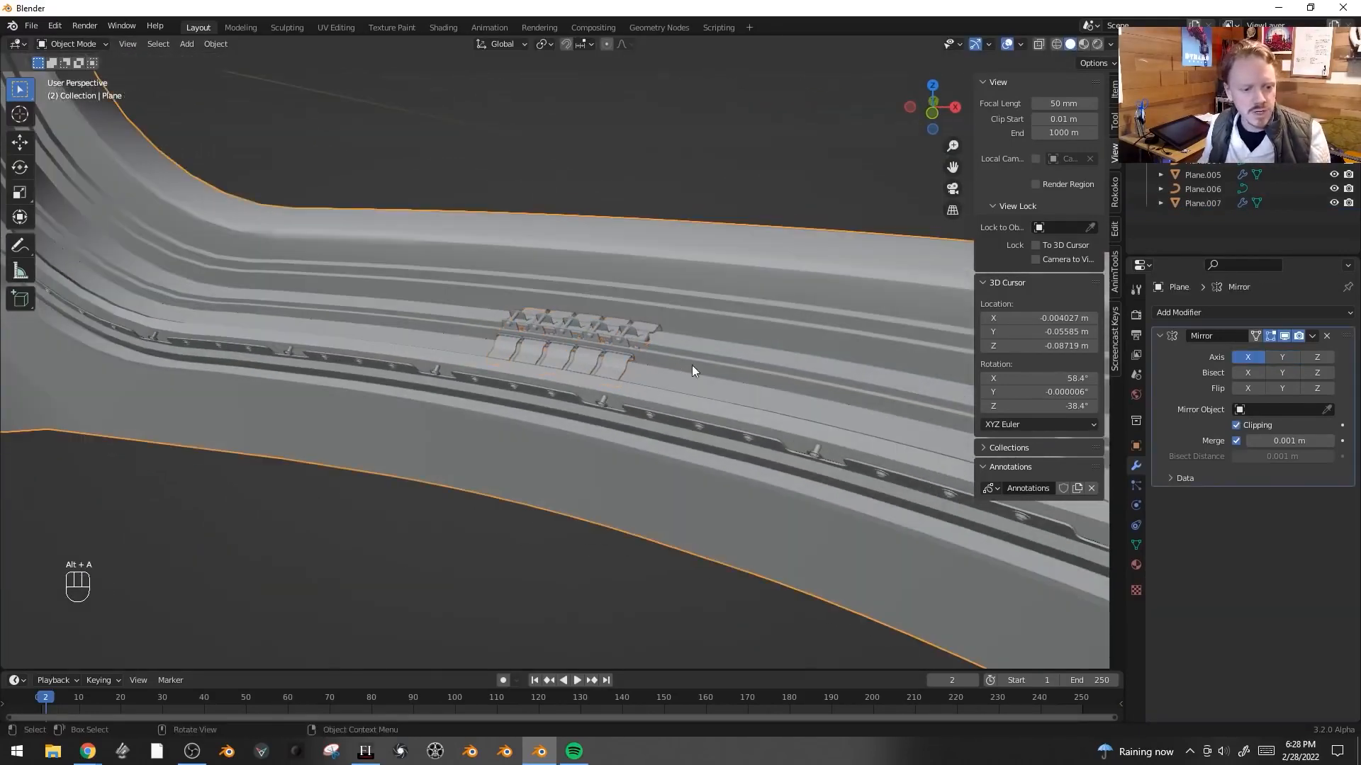
{"action": "key", "text": "Tab"}
{"action": "scroll", "coordinate": [791, 399], "scroll_direction": "up", "scroll_amount": 4}
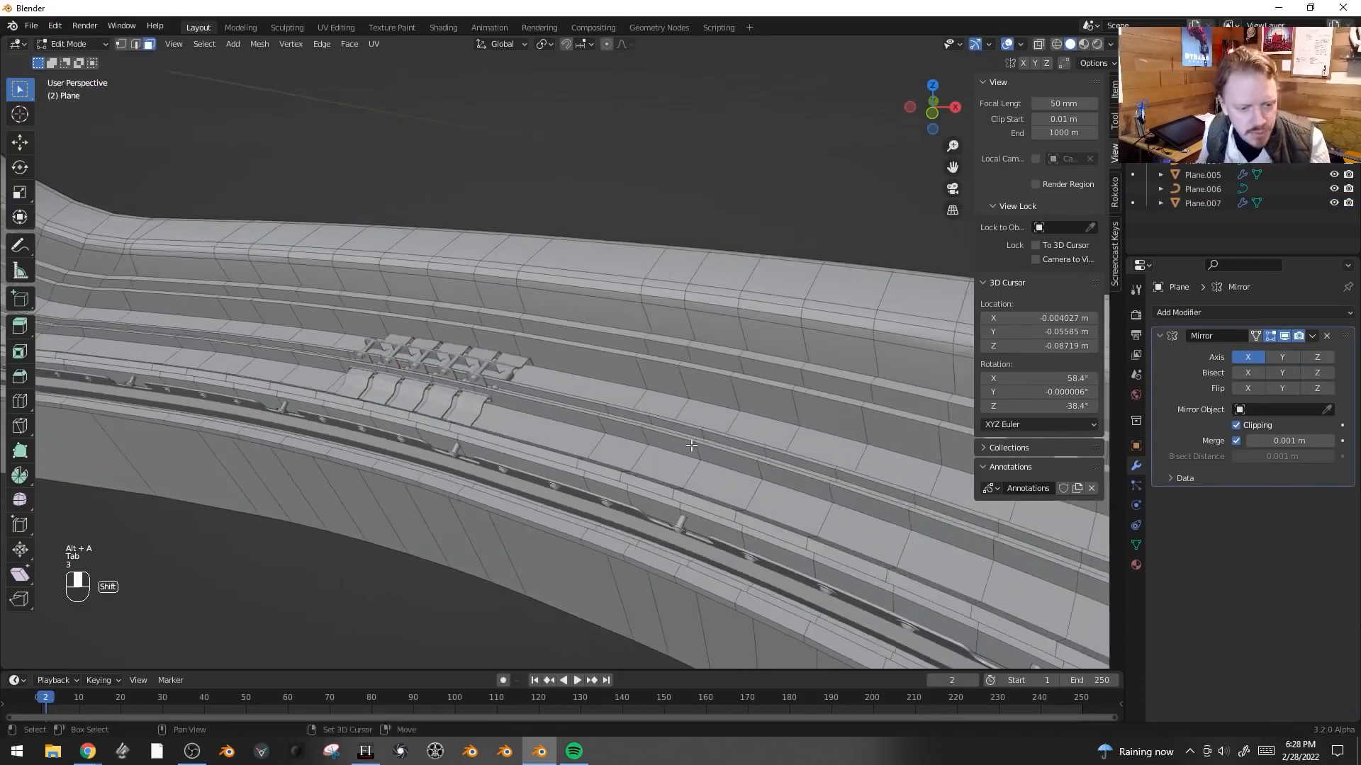
{"action": "left_click", "coordinate": [705, 477], "text": "alt"}
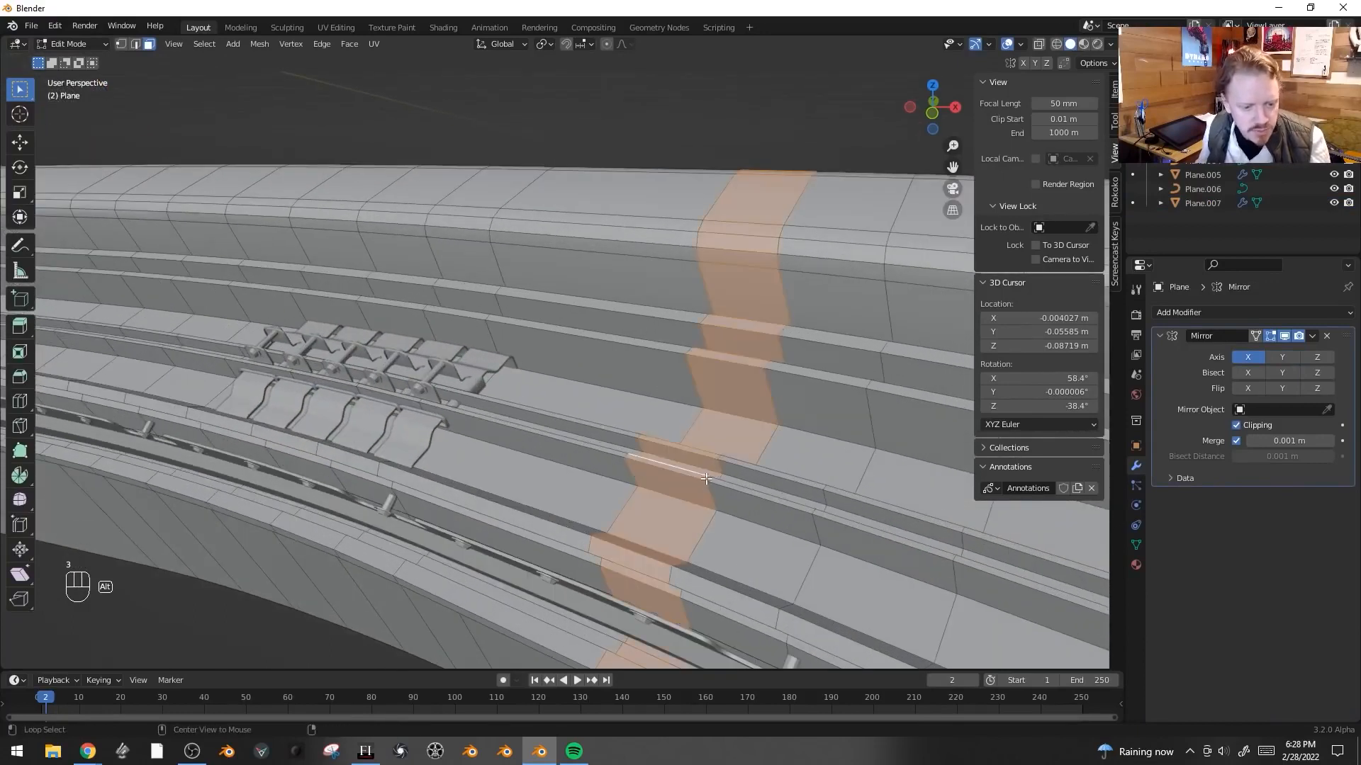
{"action": "left_click", "coordinate": [709, 467], "text": "alt"}
{"action": "left_click", "coordinate": [721, 458], "text": "alt+shift"}
{"action": "key", "text": "alt+s"}
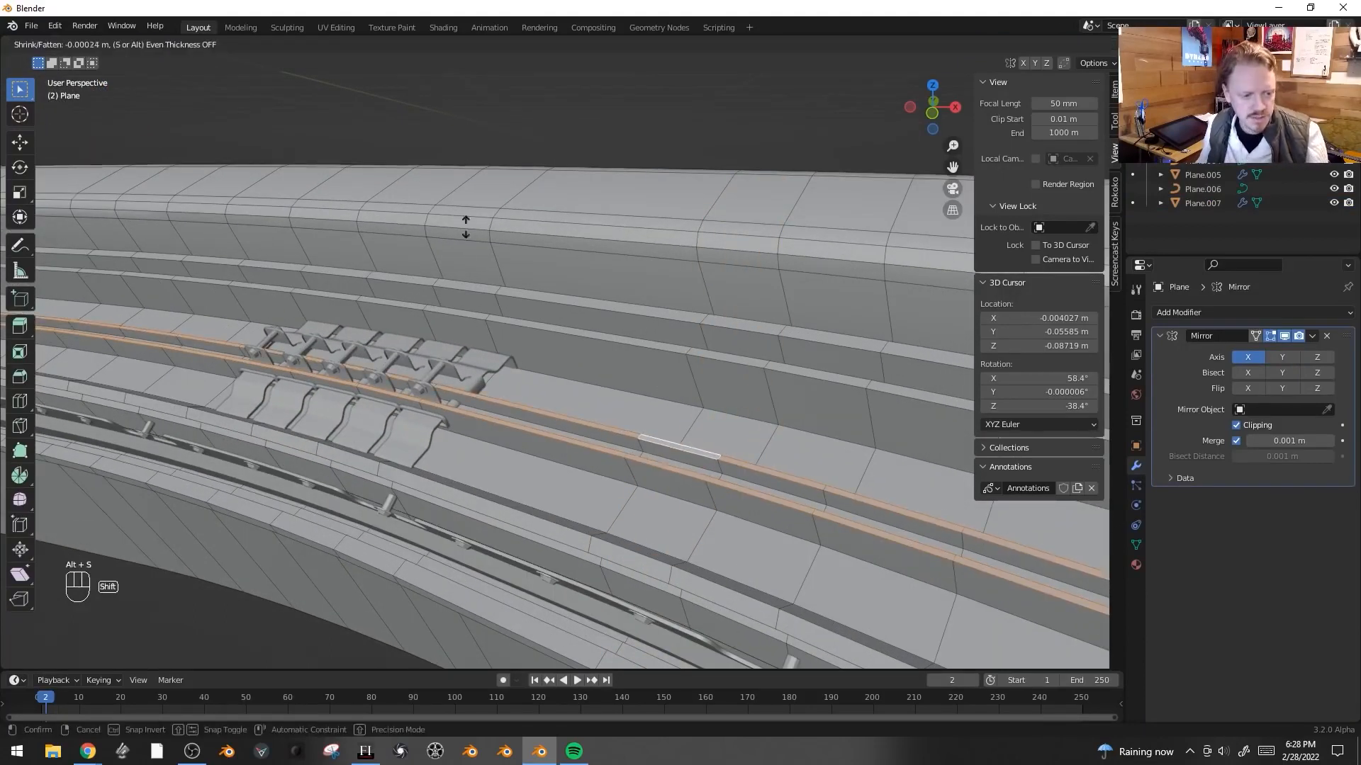
{"action": "left_click", "coordinate": [568, 288]}
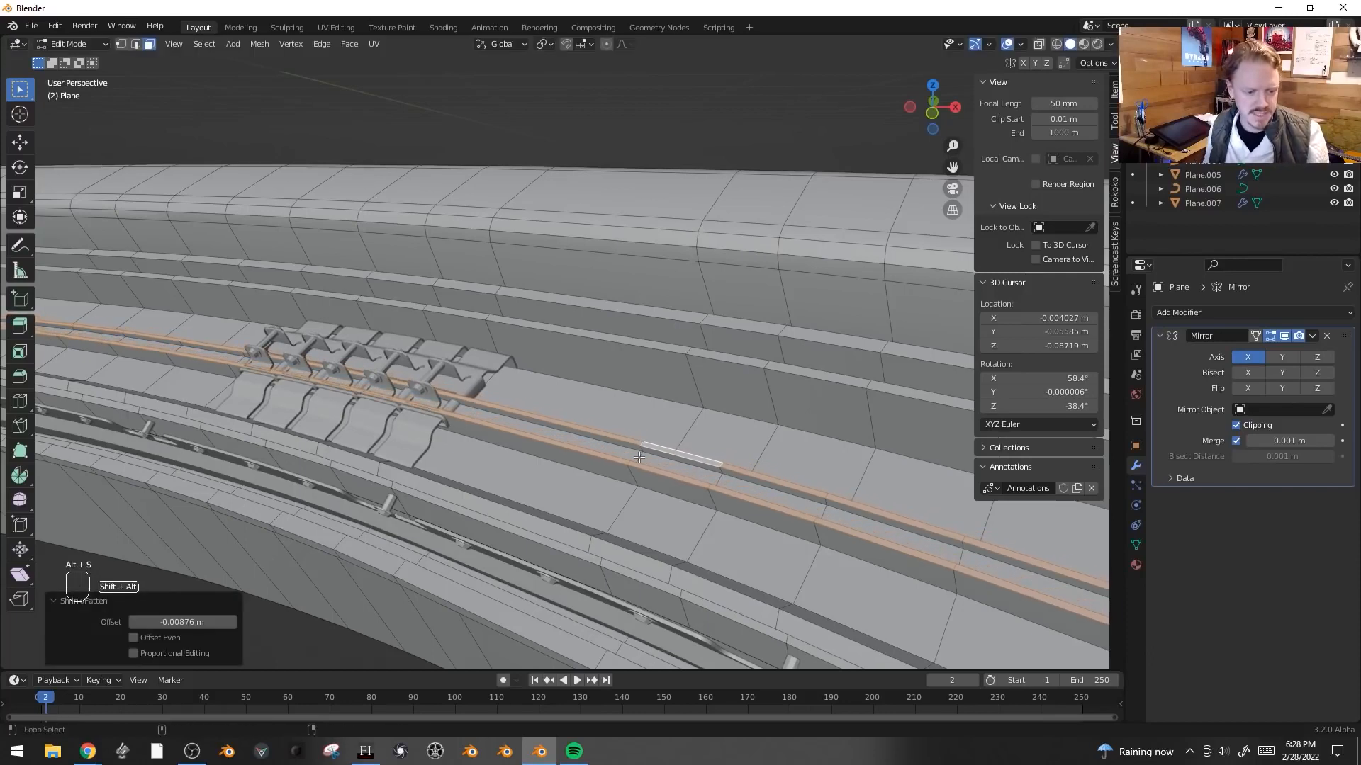
{"action": "key", "text": "alt+s"}
{"action": "left_click", "coordinate": [611, 424]}
{"action": "key", "text": "Tab"}
- Spread the brackets around the window by setting the array's relative offset Factor X to 10.640
{"action": "scroll", "coordinate": [593, 364], "scroll_direction": "down", "scroll_amount": 5}
{"action": "left_click", "coordinate": [603, 367]}
{"action": "left_click_drag", "start_coordinate": [1264, 576], "coordinate": [1332, 576]}
{"action": "mouse_move", "coordinate": [496, 340]}
{"action": "middle_mouse_down"}
{"action": "mouse_move", "coordinate": [482, 333]}
{"action": "mouse_move", "coordinate": [480, 348]}
{"action": "mouse_move", "coordinate": [492, 327]}
{"action": "mouse_move", "coordinate": [517, 355]}
{"action": "middle_mouse_up"}
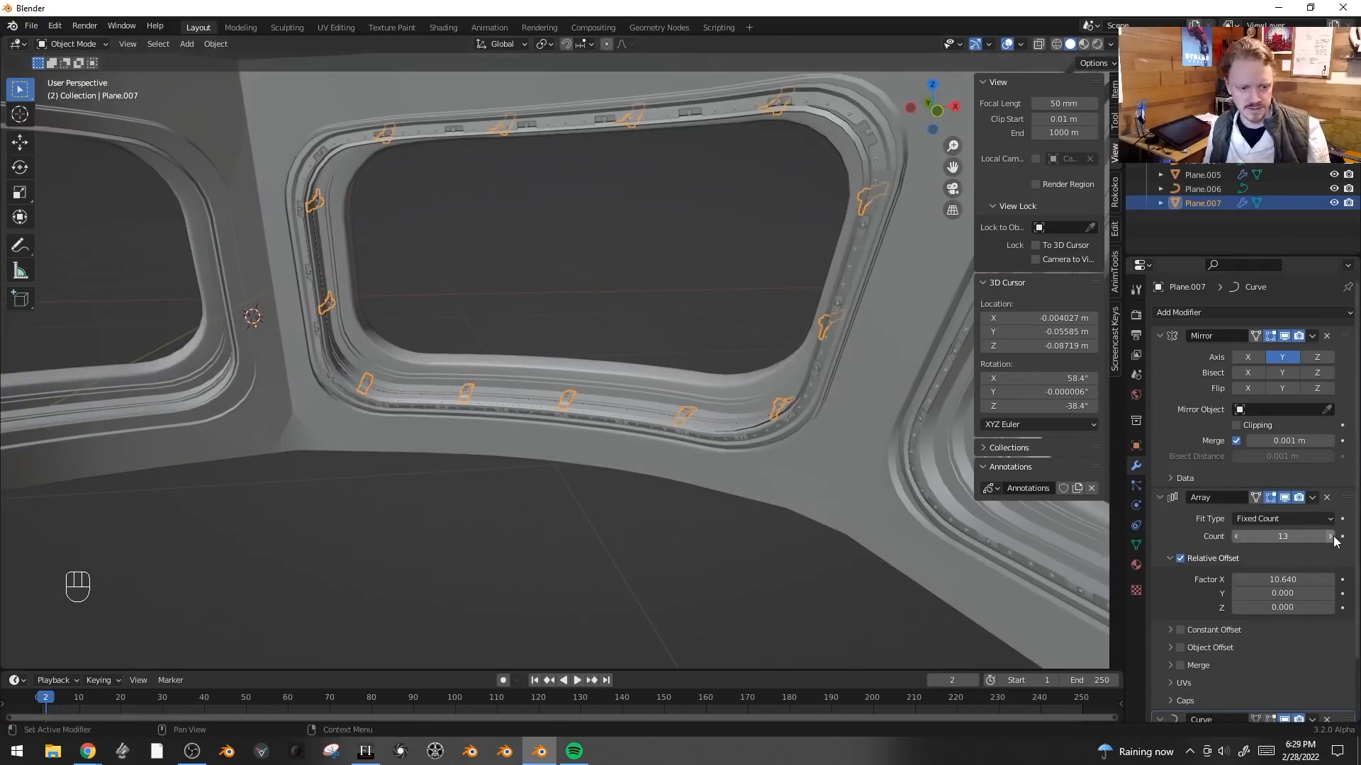
- Select the window frame and pick an edge loop on its opposite rail in edit mode
{"action": "key", "text": "s"}
{"action": "key", "text": "alt+a"}
{"action": "middle_click_drag", "start_coordinate": [631, 347], "coordinate": [842, 407]}
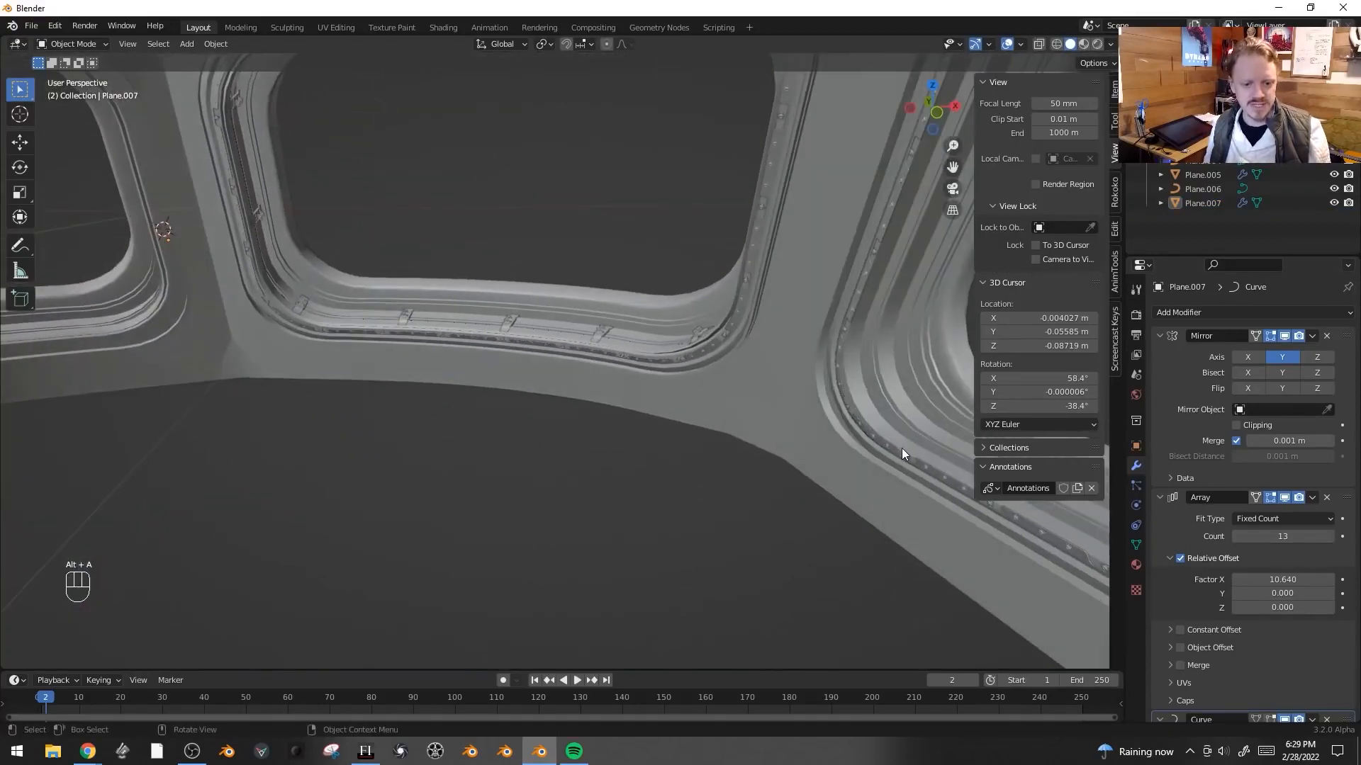
{"action": "left_click", "coordinate": [901, 454]}
{"action": "scroll", "coordinate": [780, 443], "scroll_direction": "down", "scroll_amount": 2}
{"action": "key", "text": "Tab"}
{"action": "scroll", "coordinate": [711, 441], "scroll_direction": "up", "scroll_amount": 4}
{"action": "left_click", "coordinate": [813, 423], "text": "alt"}
{"action": "middle_click_drag", "start_coordinate": [813, 423], "coordinate": [747, 343]}
- Shrink/fatten the selected rail loop inward
{"action": "key", "text": "alt+s"}
{"action": "left_click", "coordinate": [779, 222]}
{"action": "key", "text": "ctrl+KP_Subtract"}
{"action": "key", "text": "alt+s"}
{"action": "left_click", "coordinate": [853, 274]}
{"action": "middle_click_drag", "start_coordinate": [853, 274], "coordinate": [751, 330]}
{"action": "right_click", "coordinate": [750, 630]}
{"action": "middle_click_drag", "start_coordinate": [785, 386], "coordinate": [809, 379]}
{"action": "key", "text": "alt+s"}
{"action": "right_click", "coordinate": [757, 302]}
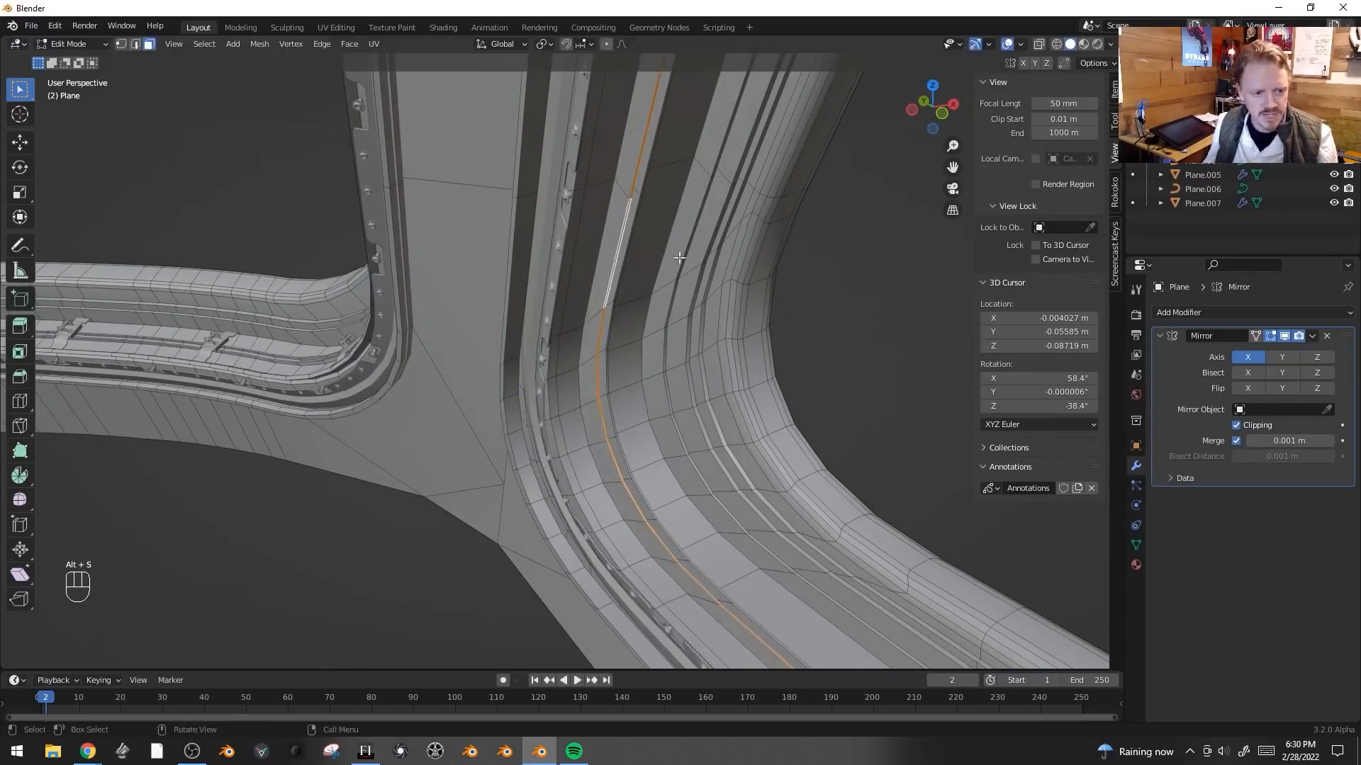
- Select a strip of faces along the frame's rail, grow the selection, and delete those faces
{"action": "middle_click_drag", "start_coordinate": [756, 301], "coordinate": [641, 255]}
{"action": "left_click", "coordinate": [479, 173], "text": "alt"}
{"action": "left_click", "coordinate": [483, 173], "text": "alt"}
{"action": "key", "text": "ctrl+KP_Add"}
{"action": "key", "text": "ctrl+KP_Add"}
{"action": "key", "text": "ctrl+KP_Add"}
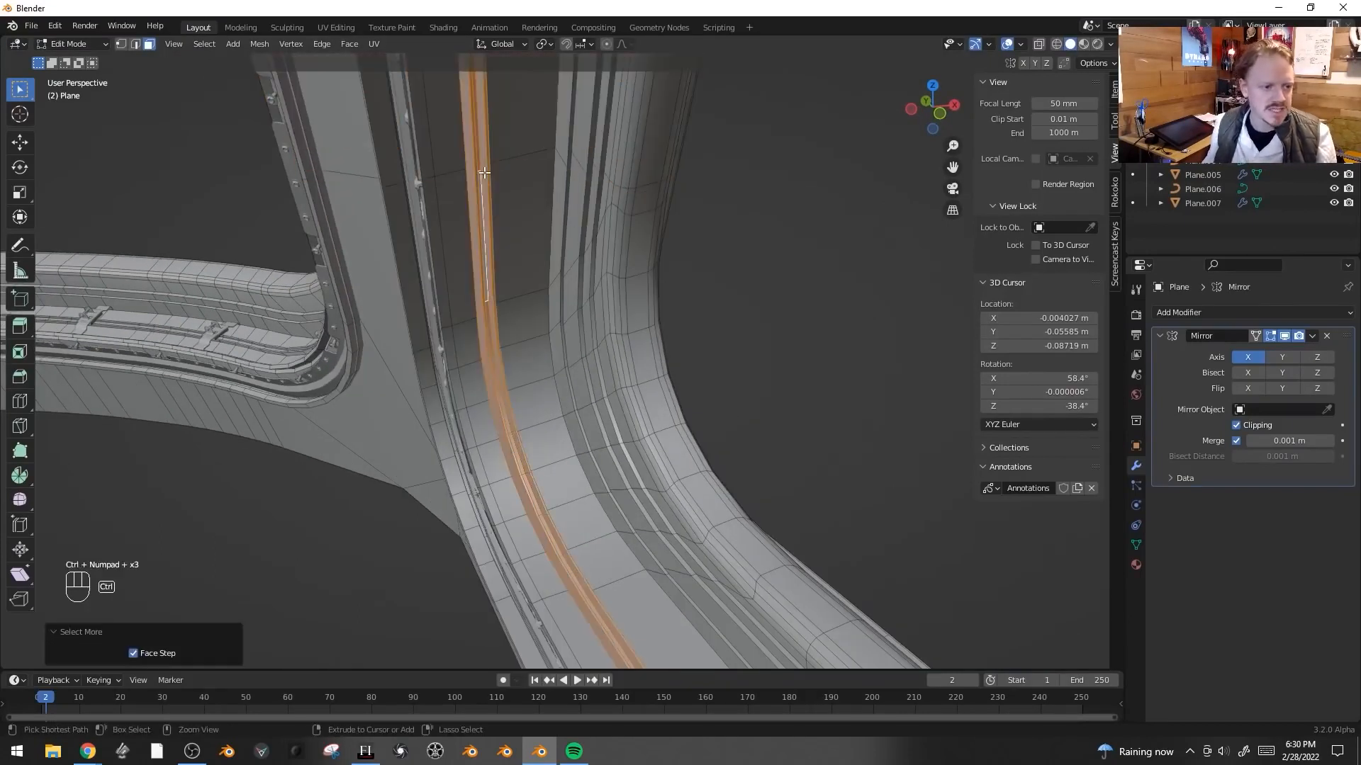
{"action": "key", "text": "x"}
{"action": "left_click", "coordinate": [477, 204]}
- Bridge the open edge loops left along the rail
{"action": "key", "text": "2"}
{"action": "key", "text": "F3"}
{"action": "type", "text": "bridge"}
{"action": "key", "text": "Return"}
{"action": "middle_click_drag", "start_coordinate": [540, 294], "coordinate": [589, 302], "text": "shift"}
- Add a centred loop cut through the bridged strip and shrink/fatten it inward
{"action": "key", "text": "ctrl+r"}
{"action": "left_click", "coordinate": [625, 184]}
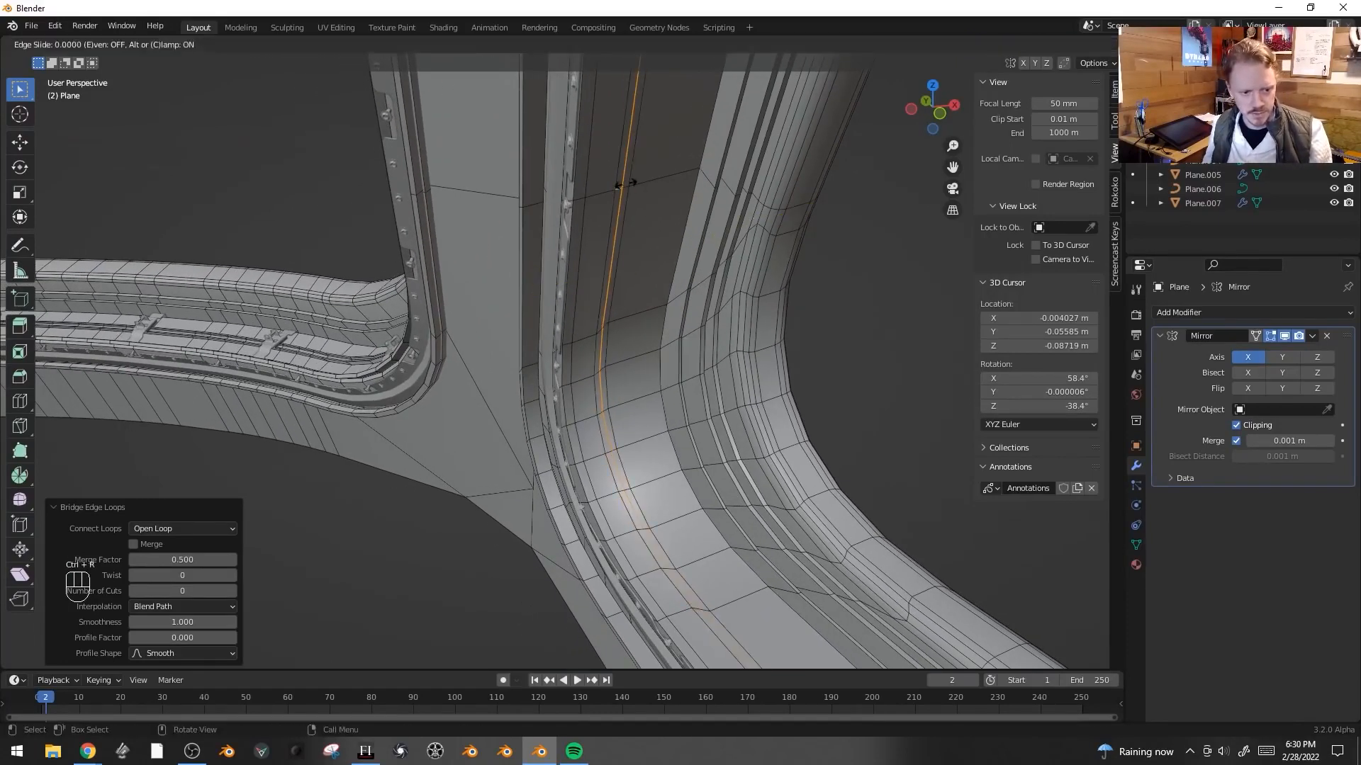
{"action": "right_click", "coordinate": [625, 184]}
{"action": "key", "text": "alt+s"}
{"action": "left_click", "coordinate": [720, 457]}
{"action": "middle_click_drag", "start_coordinate": [720, 457], "coordinate": [747, 454]}
{"action": "left_click", "coordinate": [749, 282], "text": "alt"}
{"action": "left_click", "coordinate": [755, 283], "text": "alt+shift"}
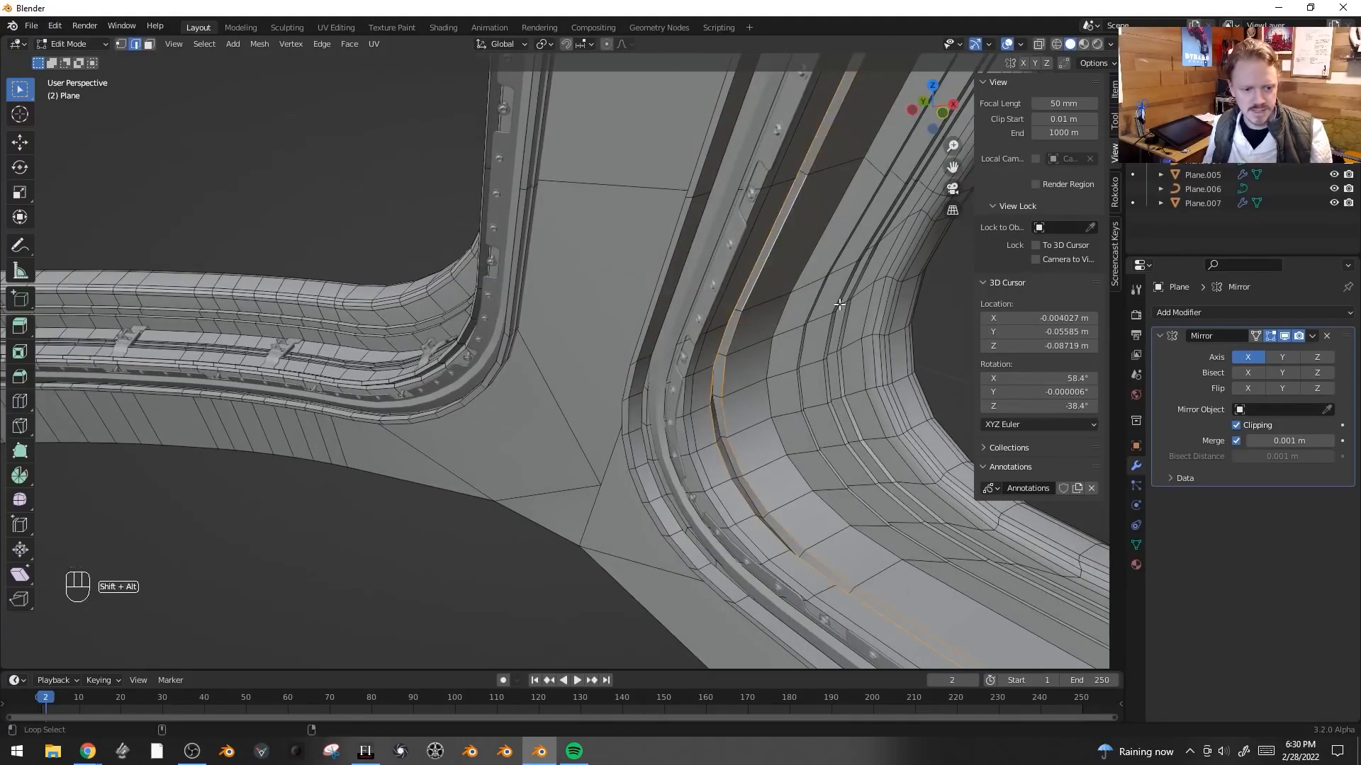
{"action": "key", "text": "ctrl+b"}
{"action": "key", "text": "Tab"}
{"action": "middle_click_drag", "start_coordinate": [826, 338], "coordinate": [688, 384]}
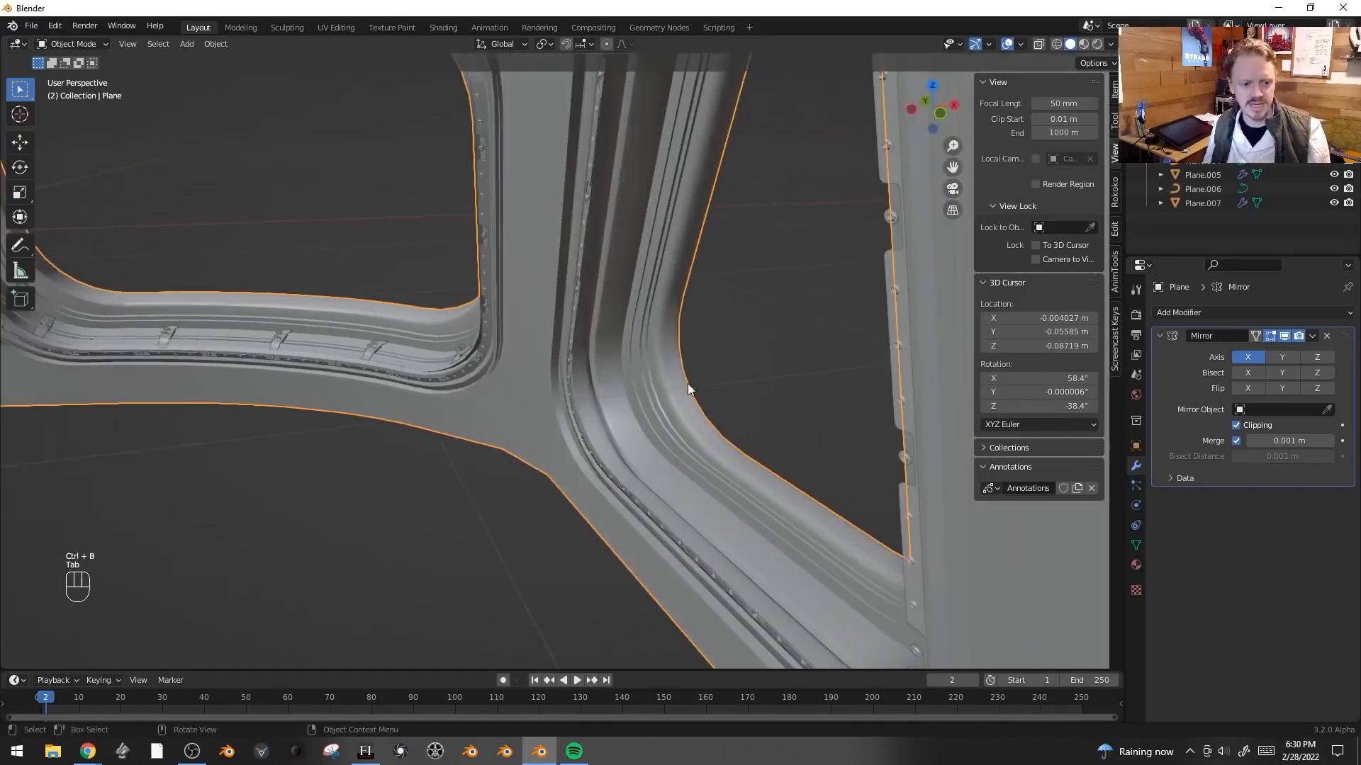
{"action": "left_click", "coordinate": [367, 347]}
{"action": "left_click", "coordinate": [618, 415]}
{"action": "key", "text": "Tab"}
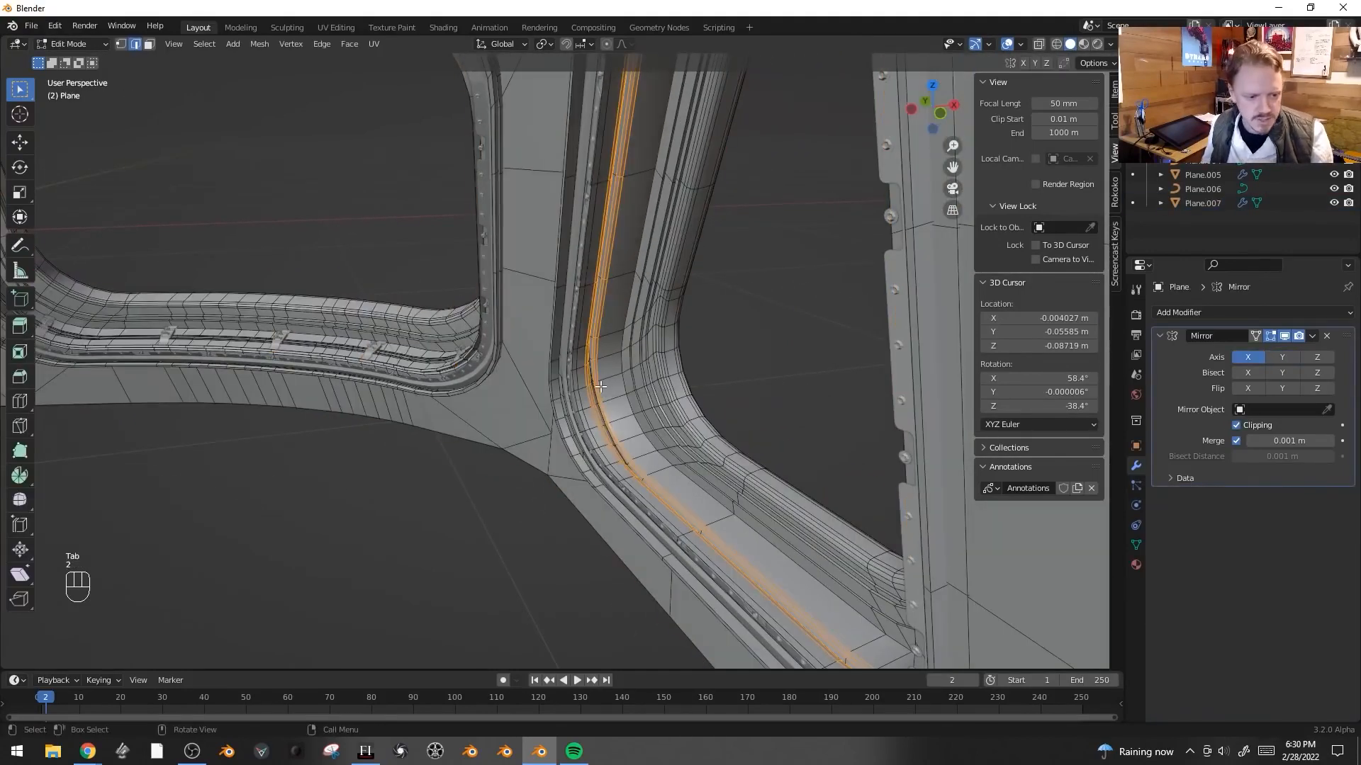
- Duplicate an edge loop on the rail and separate it into its own object
{"action": "left_click", "coordinate": [592, 385], "text": "alt"}
{"action": "left_click", "coordinate": [595, 384], "text": "alt"}
{"action": "key", "text": "shift+d"}
{"action": "right_click", "coordinate": [679, 321]}
{"action": "key", "text": "p"}
{"action": "left_click", "coordinate": [679, 320]}
{"action": "key", "text": "Tab"}
{"action": "left_click", "coordinate": [601, 306]}
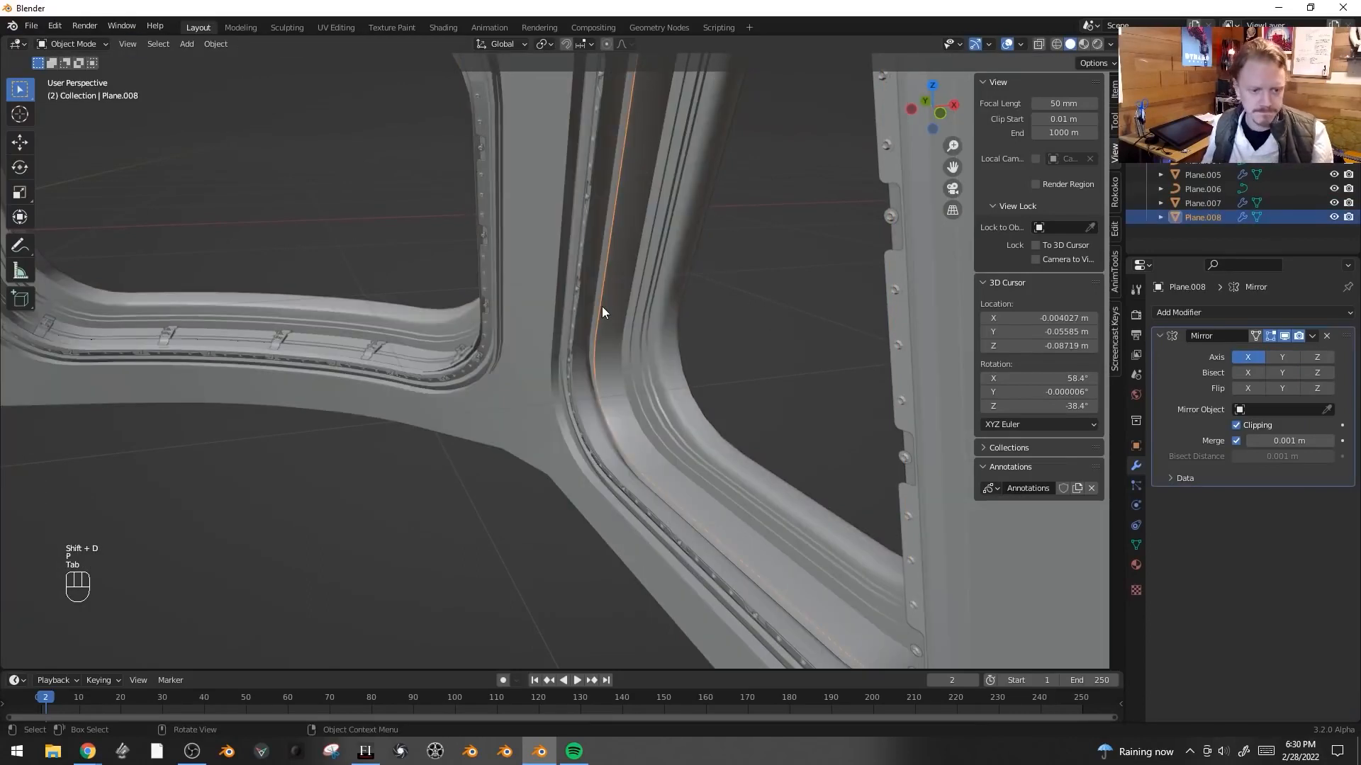
- Remove the new object's Mirror modifier and convert it to a curve
{"action": "left_click", "coordinate": [1326, 336]}
{"action": "key", "text": "F3"}
{"action": "type", "text": "conv"}
{"action": "left_click", "coordinate": [673, 387]}
- Duplicate the arrayed bracket and set its Curve modifier's curve object to the new rail curve Plane.008
{"action": "key", "text": "Tab"}
{"action": "key", "text": "Tab"}
{"action": "left_click", "coordinate": [381, 352]}
{"action": "scroll", "coordinate": [412, 351], "scroll_direction": "down", "scroll_amount": 5}
{"action": "key", "text": "shift+d"}
{"action": "right_click", "coordinate": [630, 398]}
{"action": "scroll", "coordinate": [1265, 562], "scroll_direction": "down", "scroll_amount": 2}
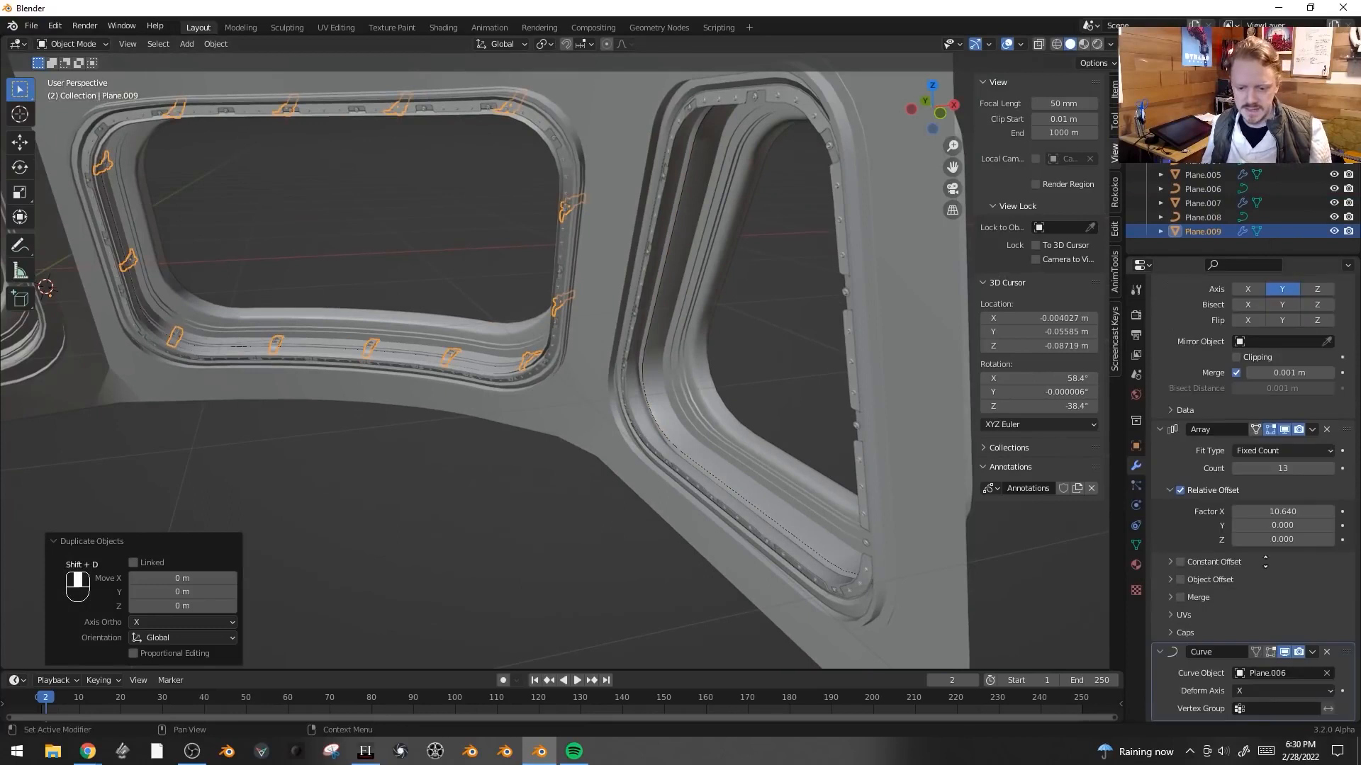
{"action": "left_click", "coordinate": [1270, 675]}
{"action": "left_click", "coordinate": [1257, 568]}
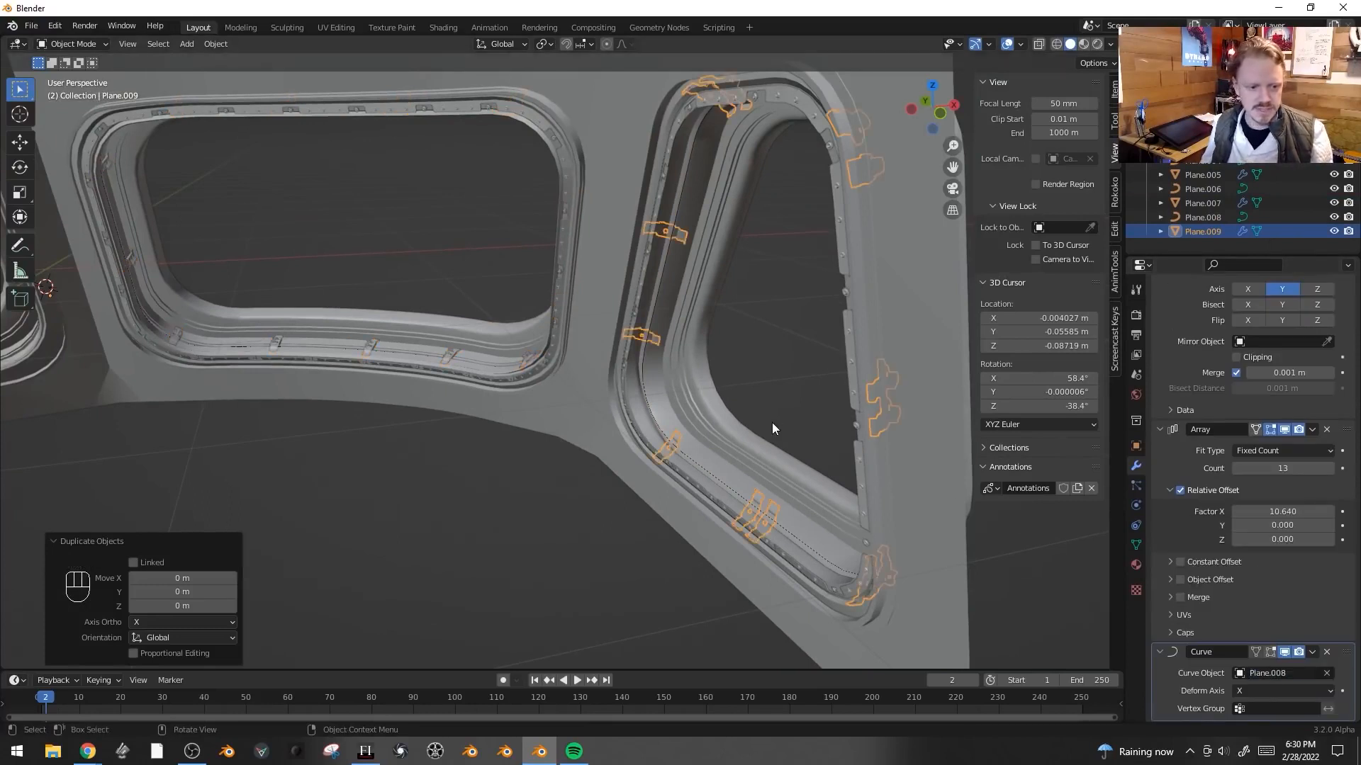
- Rotate the duplicated brackets around the X axis to sit on the other window's rail
{"action": "scroll", "coordinate": [815, 425], "scroll_direction": "up", "scroll_amount": 4}
{"action": "mouse_move", "coordinate": [826, 427]}
{"action": "middle_mouse_down"}
{"action": "mouse_move", "coordinate": [798, 429]}
{"action": "mouse_move", "coordinate": [820, 429]}
{"action": "middle_mouse_up"}
{"action": "key", "text": "r"}
{"action": "key", "text": "x"}
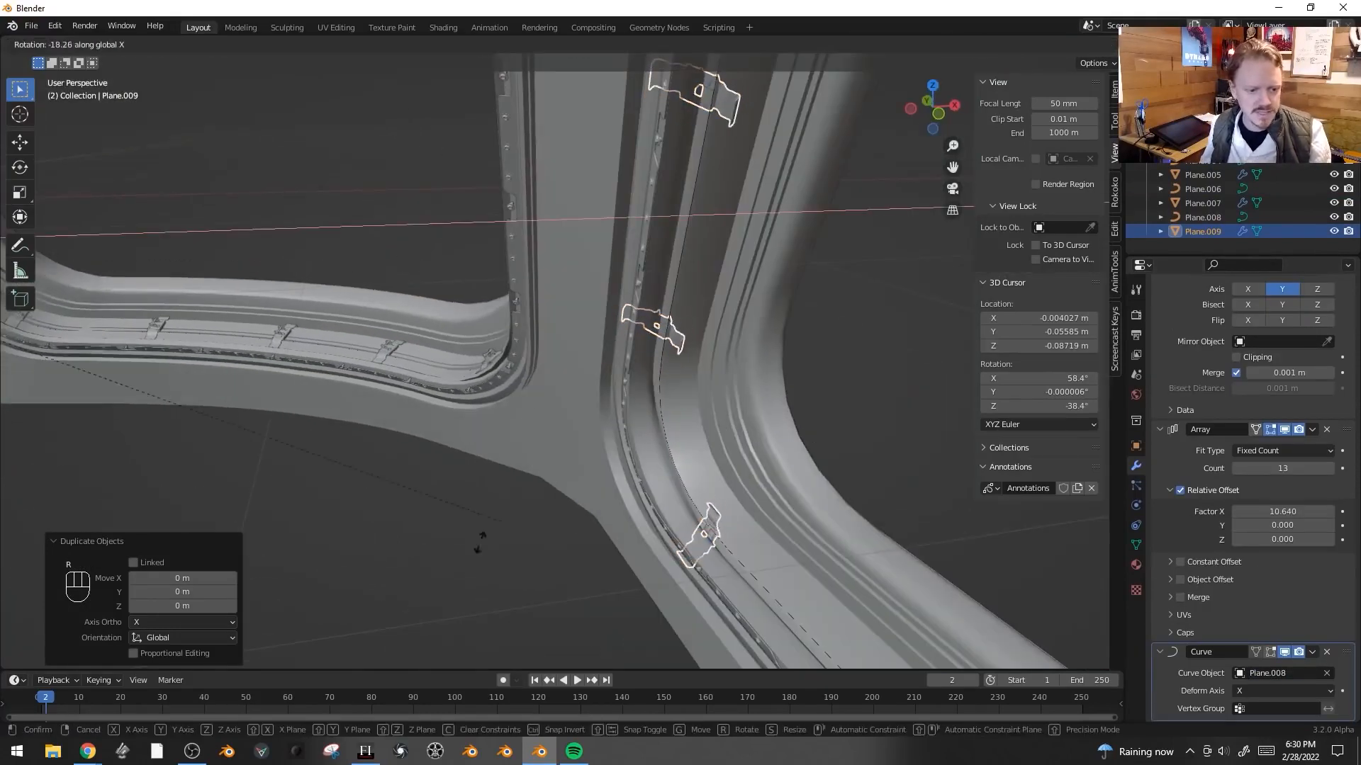
{"action": "left_click", "coordinate": [535, 509]}
{"action": "key", "text": "r"}
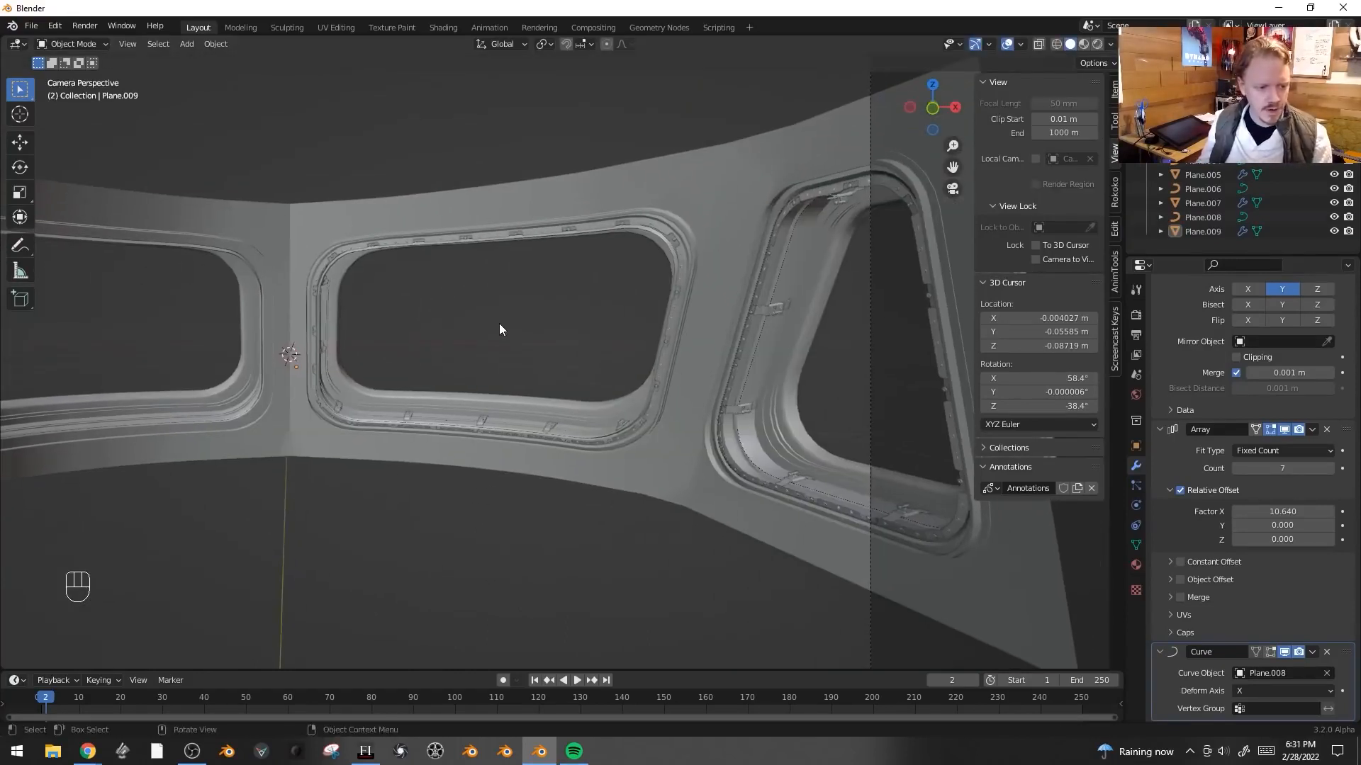
- Add a Sun light and rotate it to angle across the windows
{"action": "key", "text": "shift+a"}
{"action": "mouse_move", "coordinate": [482, 504]}
{"action": "left_click", "coordinate": [565, 518]}
{"action": "key", "text": "r"}
{"action": "key", "text": "r"}
{"action": "left_click", "coordinate": [610, 441]}
{"action": "key", "text": "r"}
{"action": "left_click", "coordinate": [639, 470]}
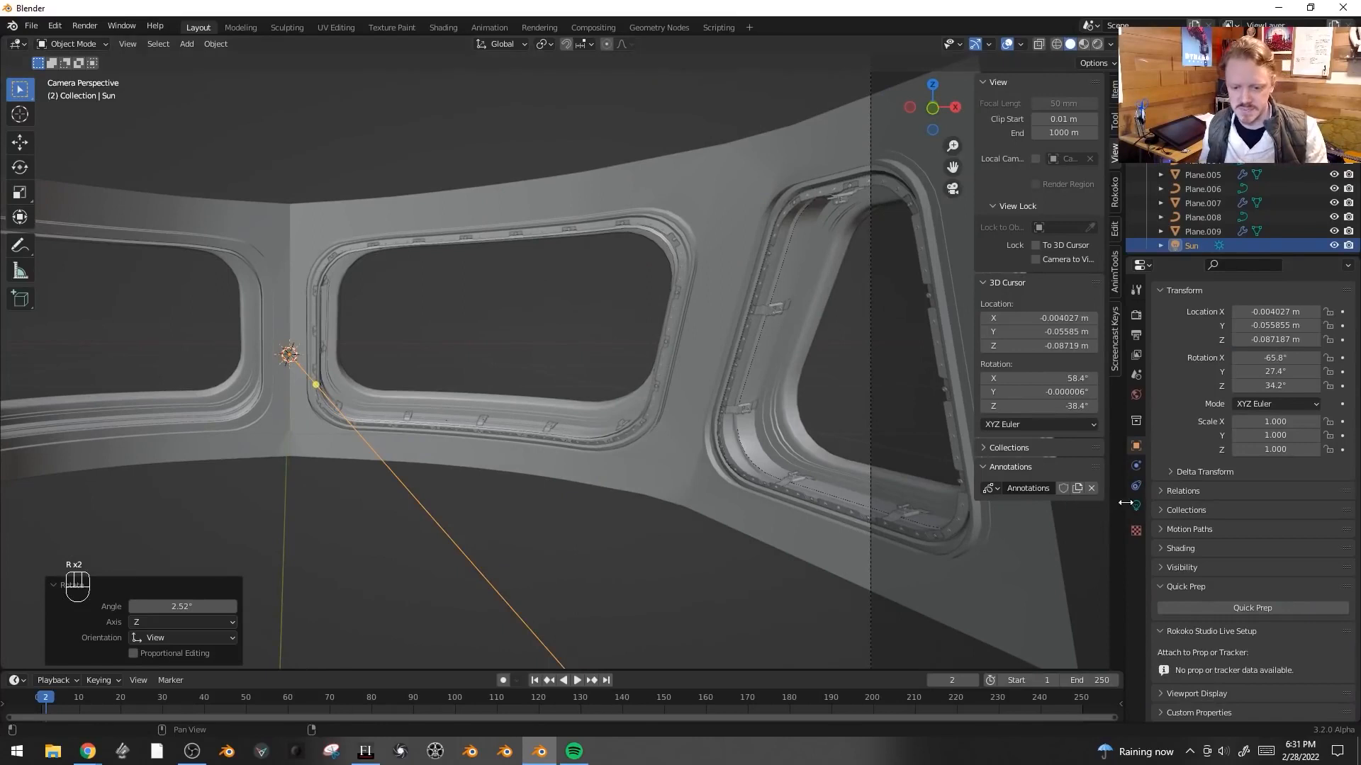
- Set the Sun light's strength to 7
{"action": "left_click", "coordinate": [1136, 505]}
{"action": "left_click", "coordinate": [1308, 413]}
{"action": "type", "text": "7"}
{"action": "key", "text": "Return"}
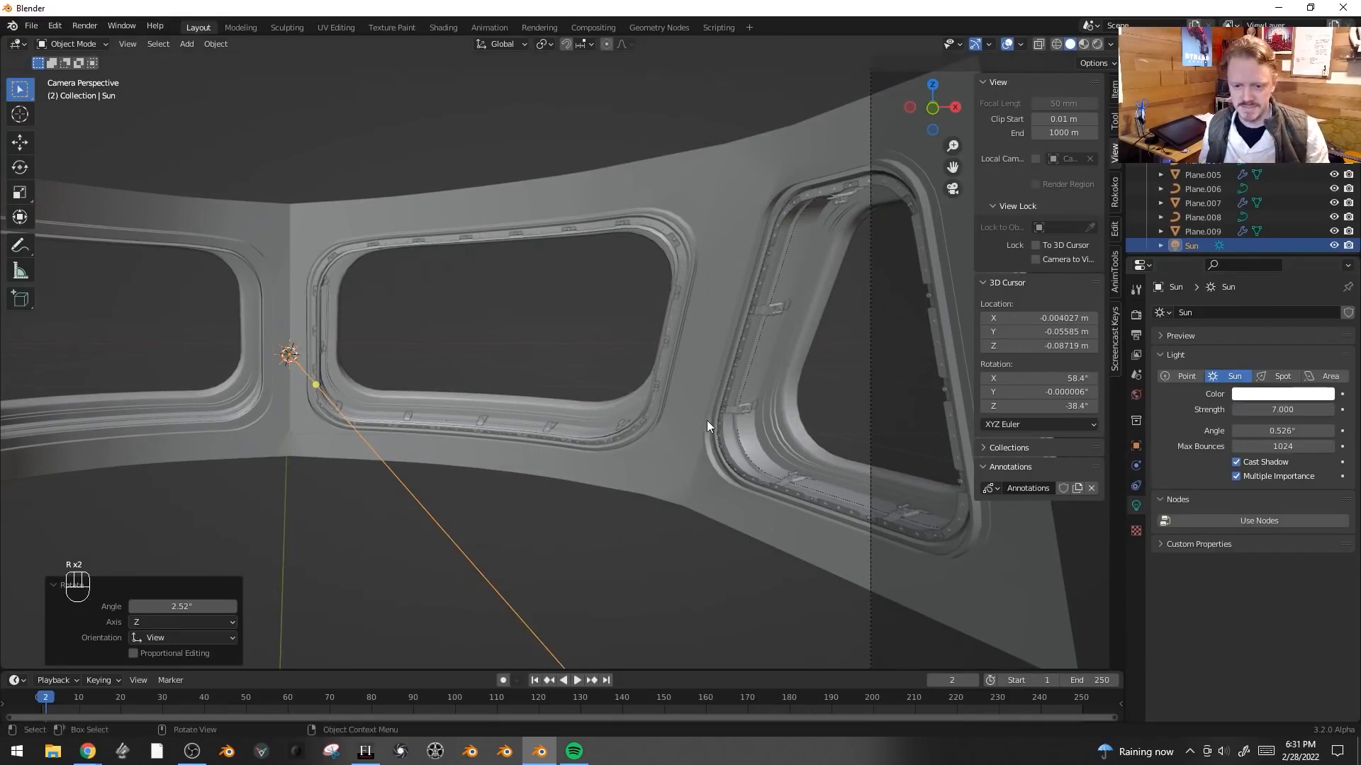
- Switch to rendered view and rotate the Sun light to adjust the lighting
{"action": "key", "text": "z"}
{"action": "left_click", "coordinate": [734, 333]}
{"action": "key", "text": "r"}
{"action": "key", "text": "r"}
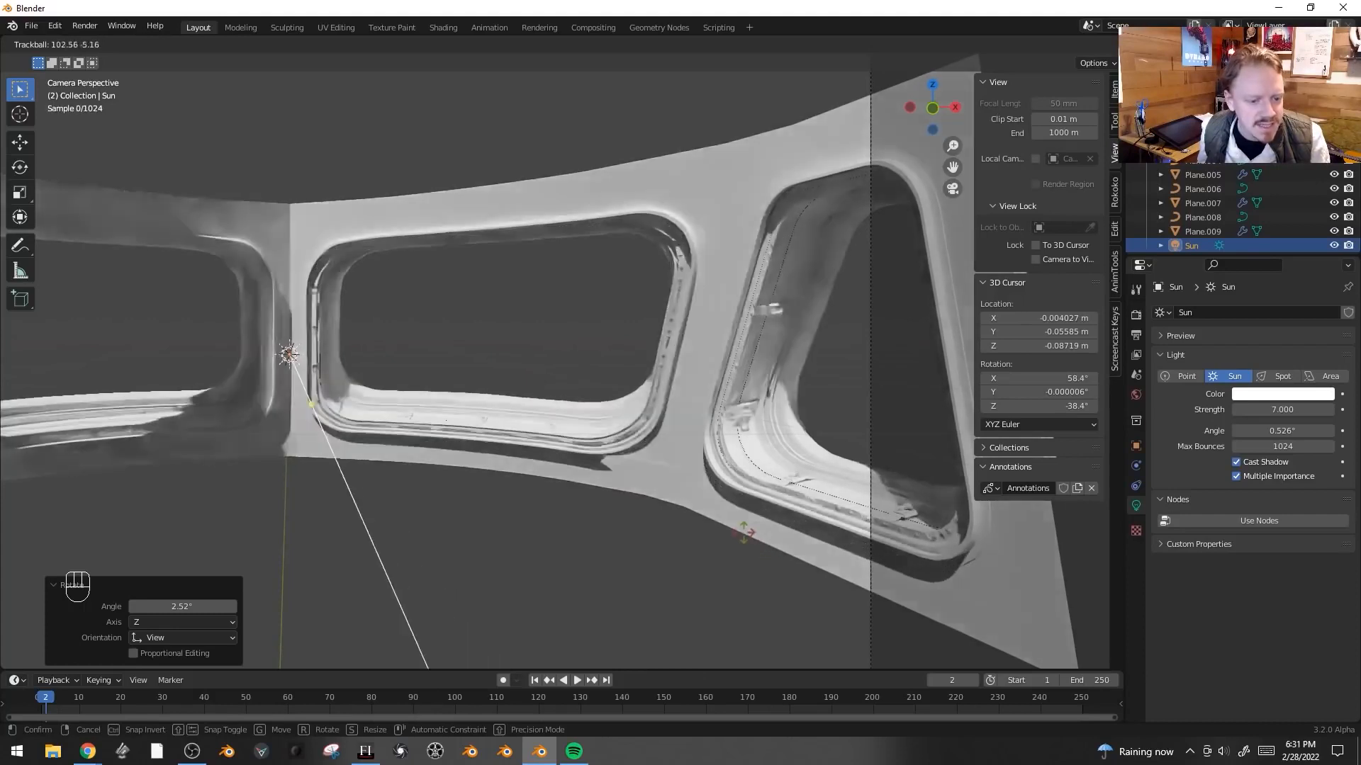
{"action": "left_click", "coordinate": [618, 482]}
{"action": "key", "text": "r"}
{"action": "left_click", "coordinate": [516, 602]}
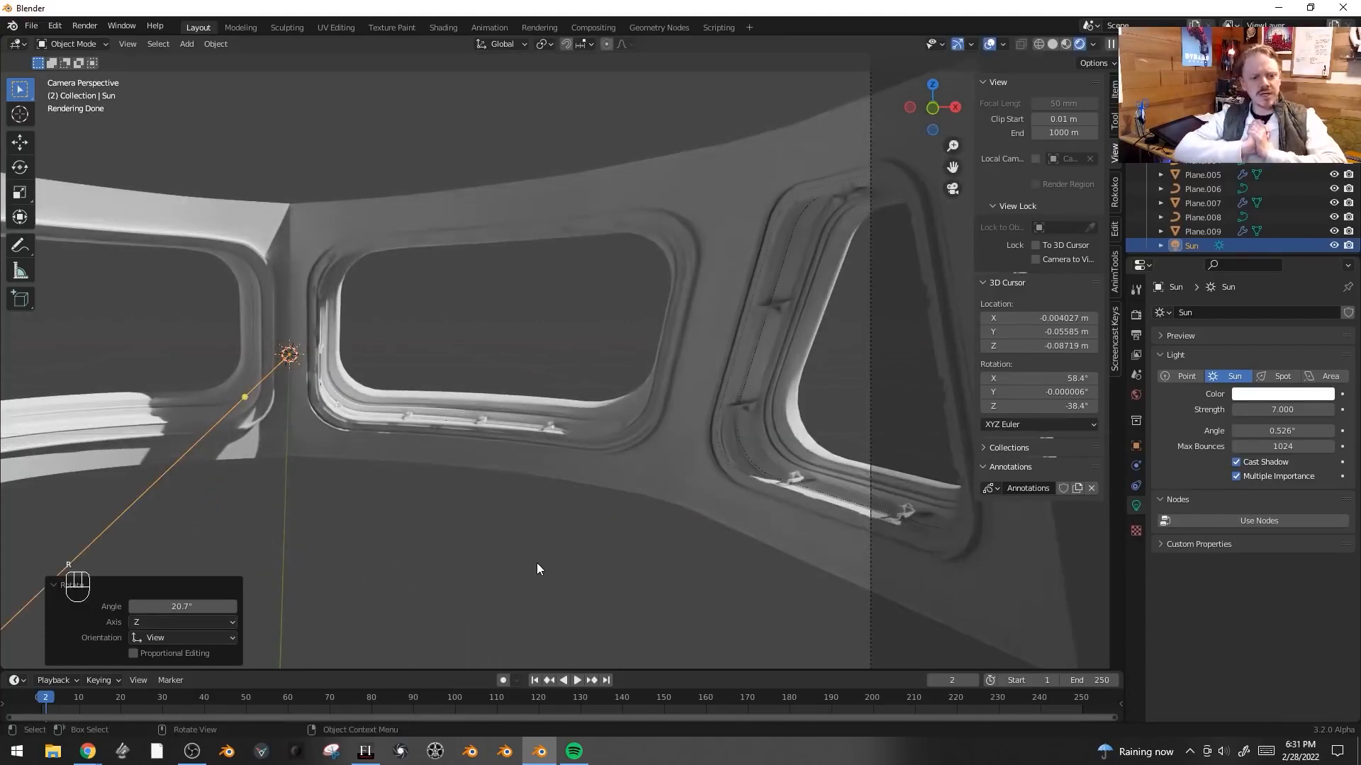
- Return the viewport to solid shading and toggle X-ray off and on
{"action": "key", "text": "z"}
{"action": "left_click", "coordinate": [629, 557]}
{"action": "key", "text": "alt+z"}
{"action": "key", "text": "alt+z"}
- Select the window trim object and set its material's base color to black
{"action": "left_click", "coordinate": [682, 245]}
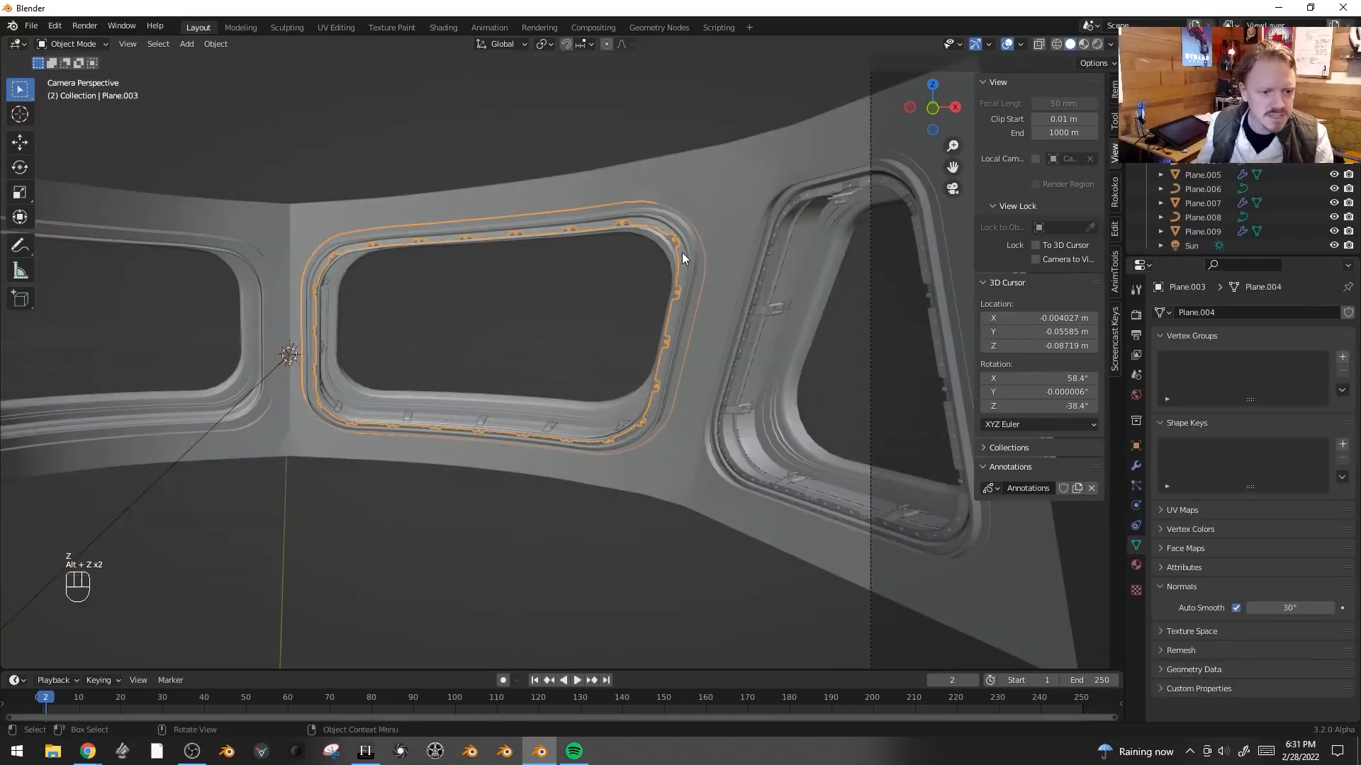
{"action": "key", "text": "KP_Decimal"}
{"action": "scroll", "coordinate": [964, 355], "scroll_direction": "up", "scroll_amount": 2}
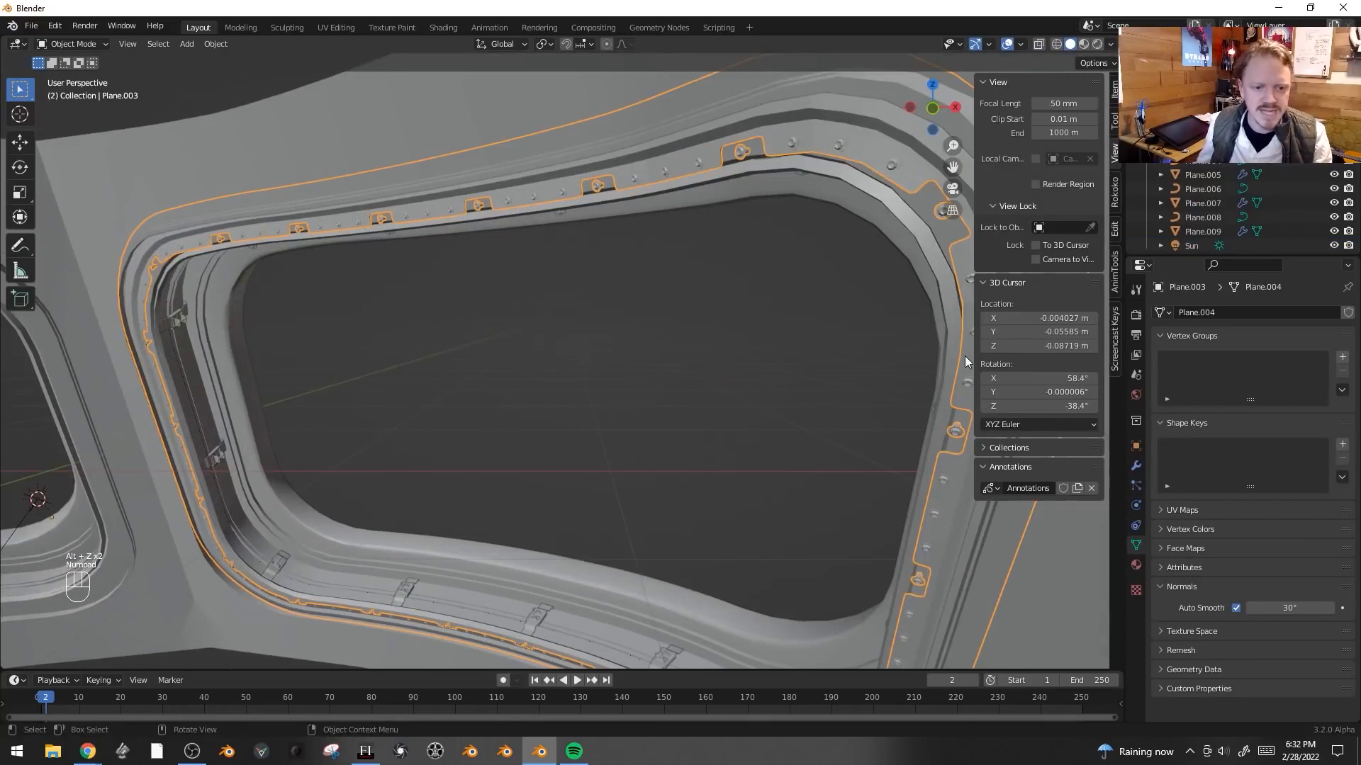
{"action": "left_click", "coordinate": [1136, 564]}
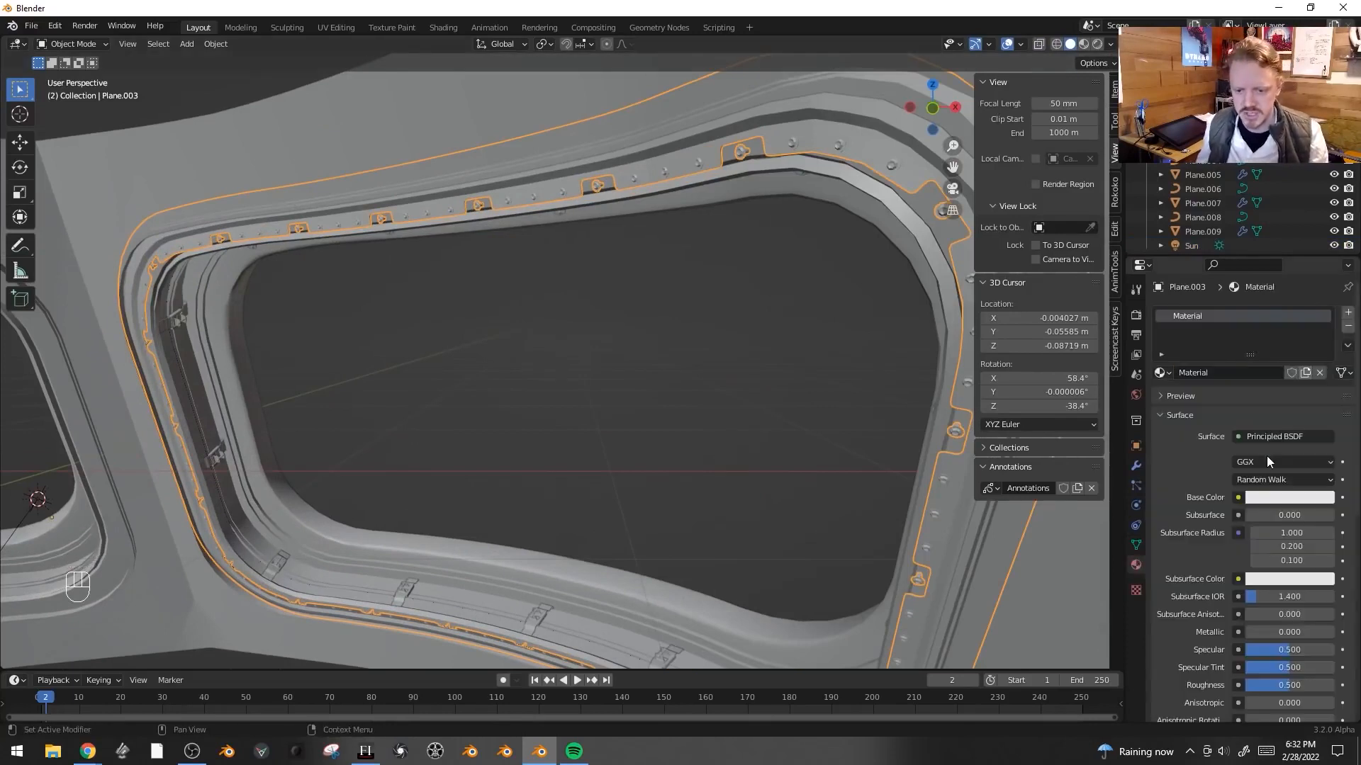
{"action": "left_click", "coordinate": [1289, 500]}
{"action": "left_click_drag", "start_coordinate": [1324, 352], "coordinate": [1323, 376]}
{"action": "scroll", "coordinate": [1294, 553], "scroll_direction": "down", "scroll_amount": 5}
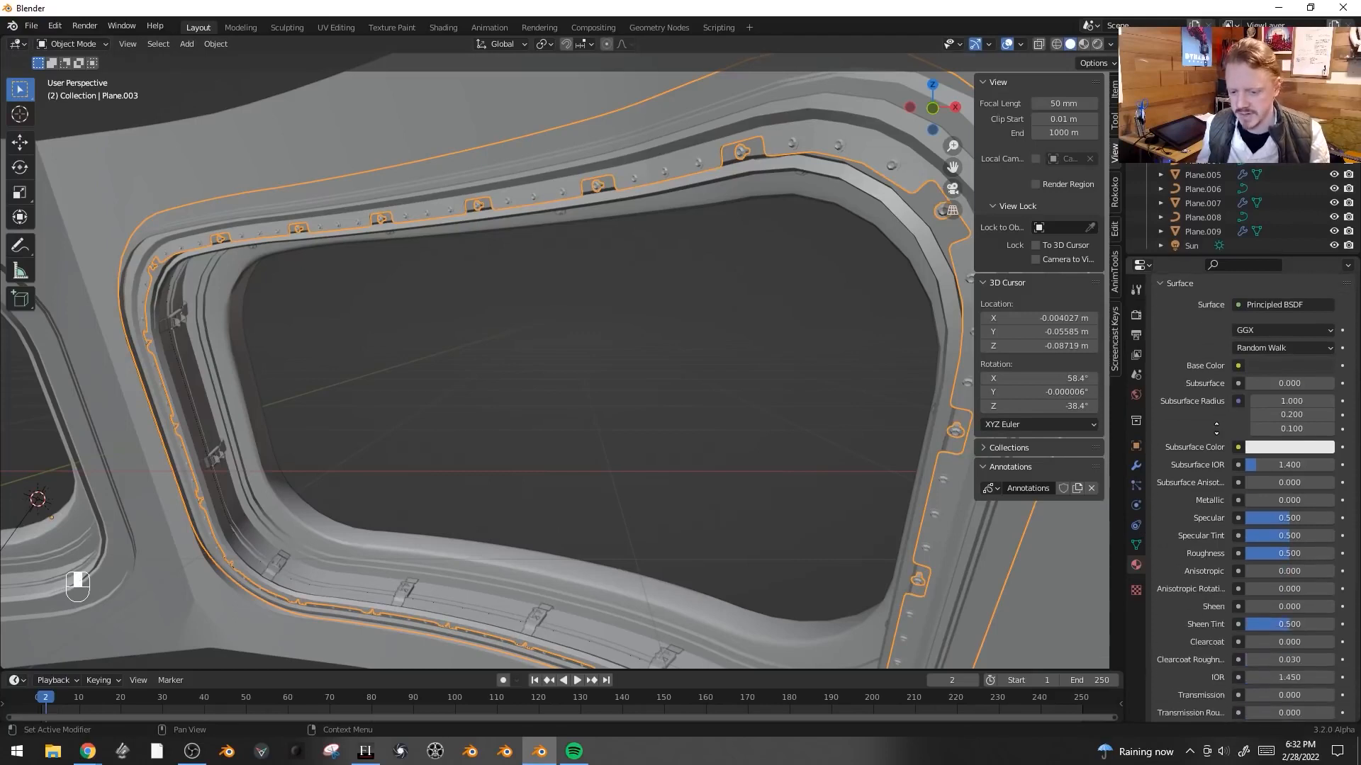
- In rendered view, enter edit mode on the trim and select its bolts by linked selection and inverting
{"action": "key", "text": "z"}
{"action": "left_click", "coordinate": [684, 248]}
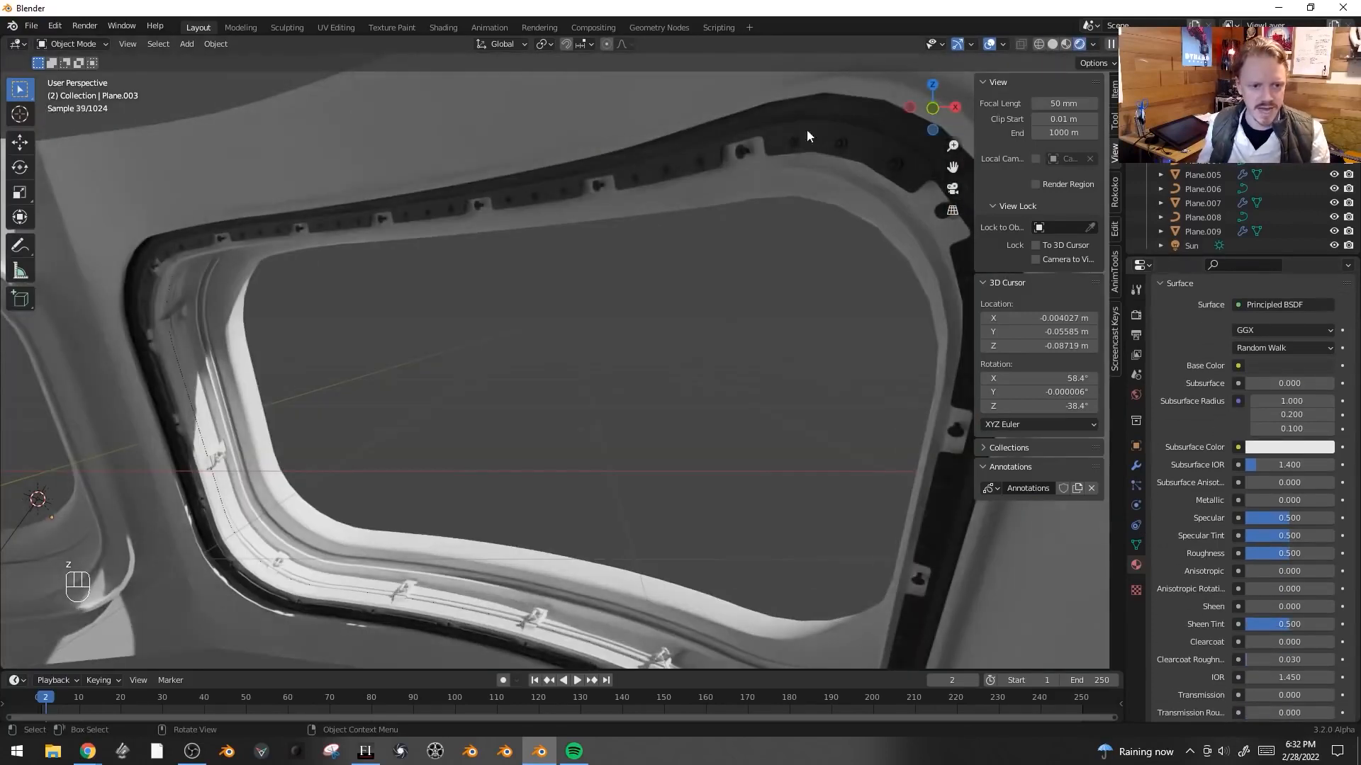
{"action": "scroll", "coordinate": [800, 214], "scroll_direction": "down", "scroll_amount": 1}
{"action": "key", "text": "Tab"}
{"action": "key", "text": "shift+alt+z"}
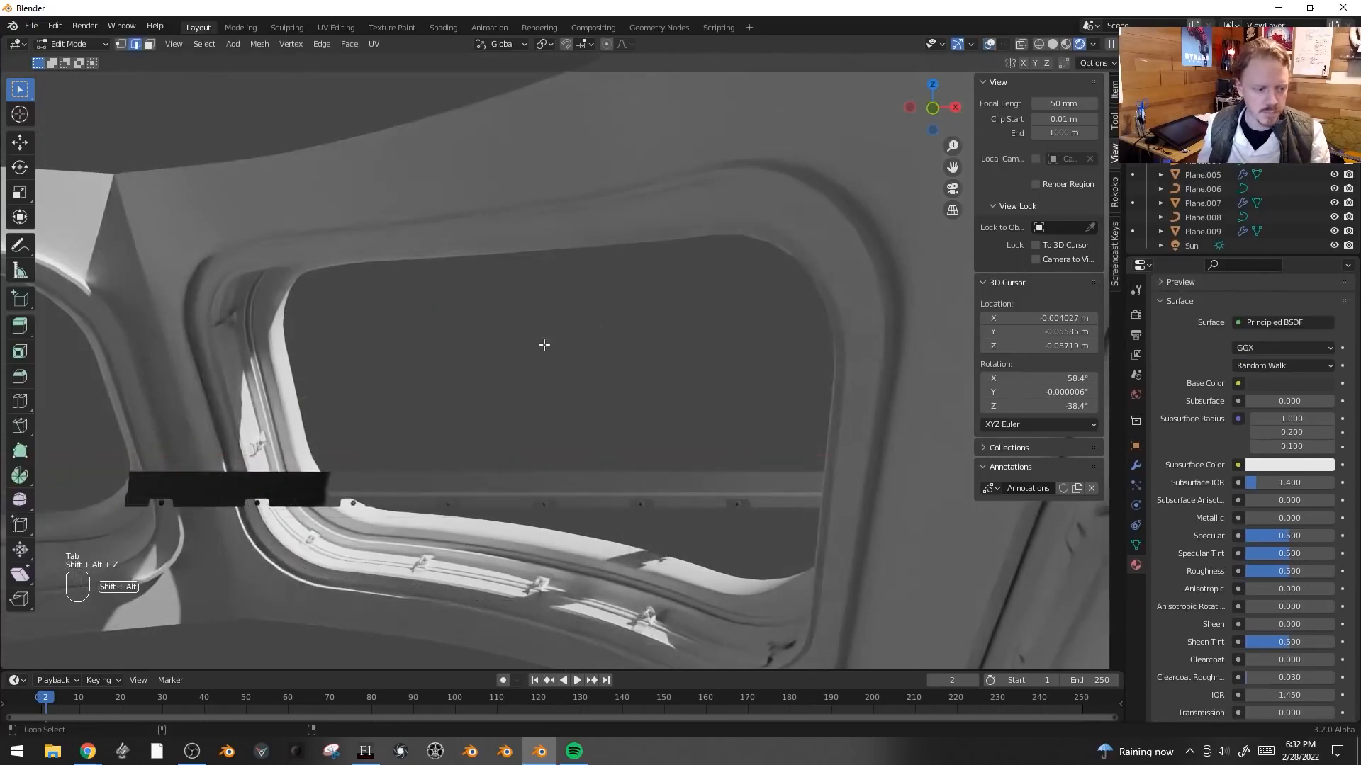
{"action": "middle_click_drag", "start_coordinate": [492, 360], "coordinate": [662, 325], "text": "shift"}
{"action": "key", "text": "shift+alt+z"}
{"action": "key", "text": "KP_Decimal"}
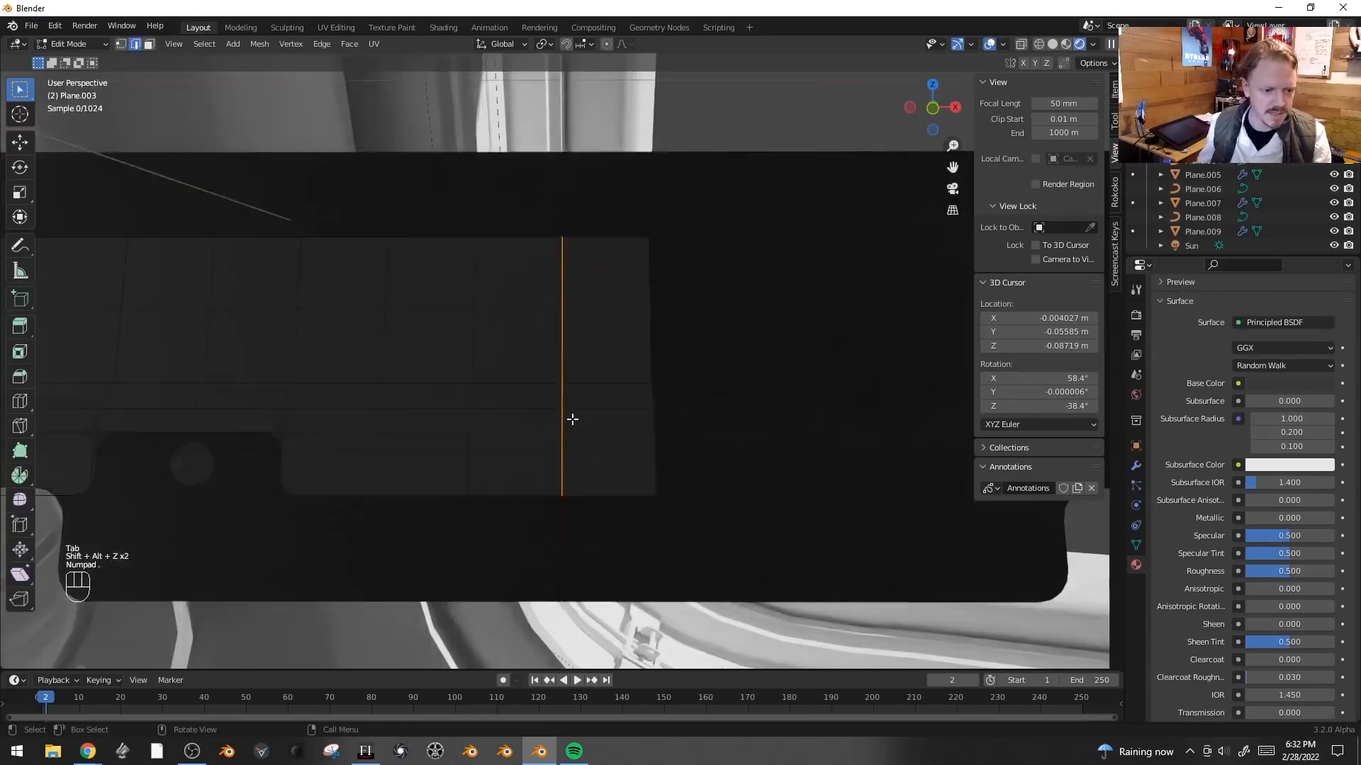
{"action": "key", "text": "alt+a"}
{"action": "key", "text": "ctrl+l"}
{"action": "key", "text": "1"}
{"action": "left_click", "coordinate": [441, 321]}
{"action": "key", "text": "ctrl+l"}
{"action": "middle_click_drag", "start_coordinate": [564, 294], "coordinate": [671, 366], "text": "shift"}
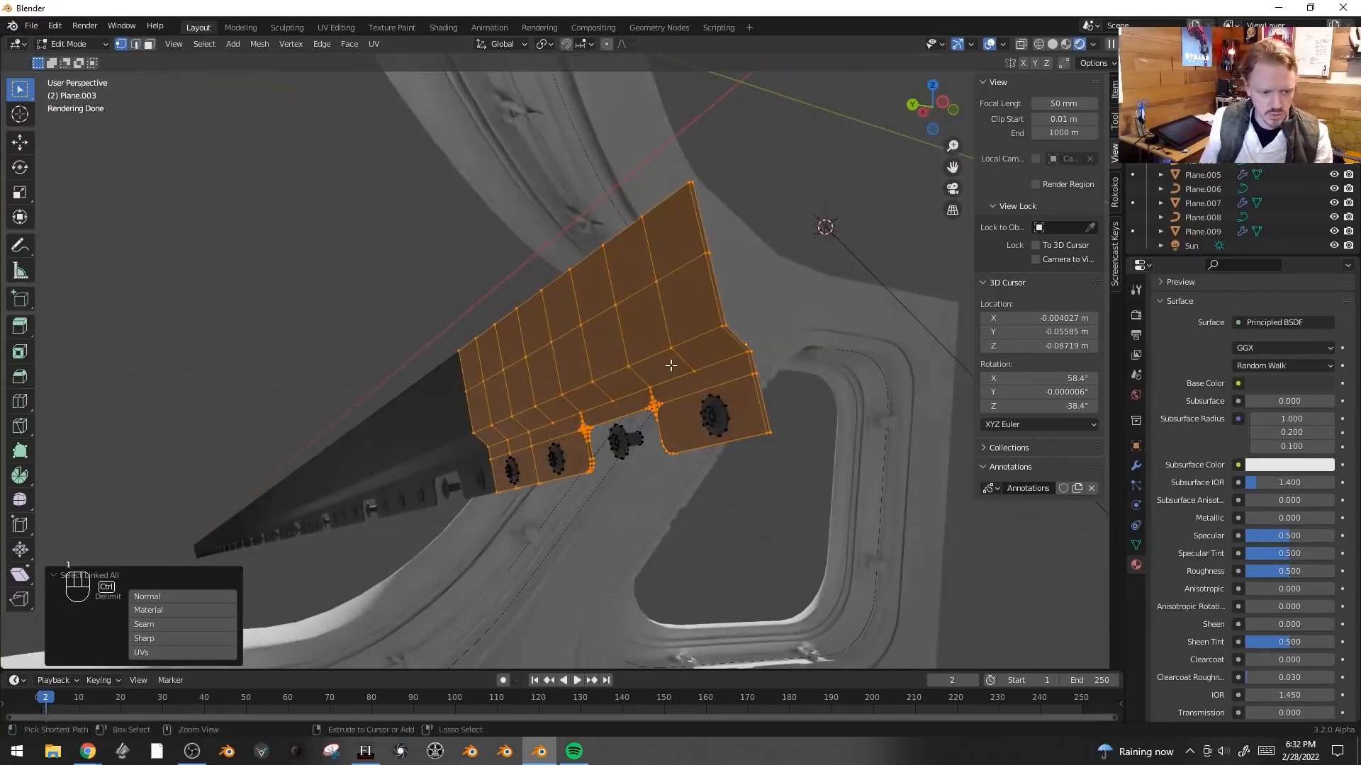
{"action": "key", "text": "ctrl+i"}
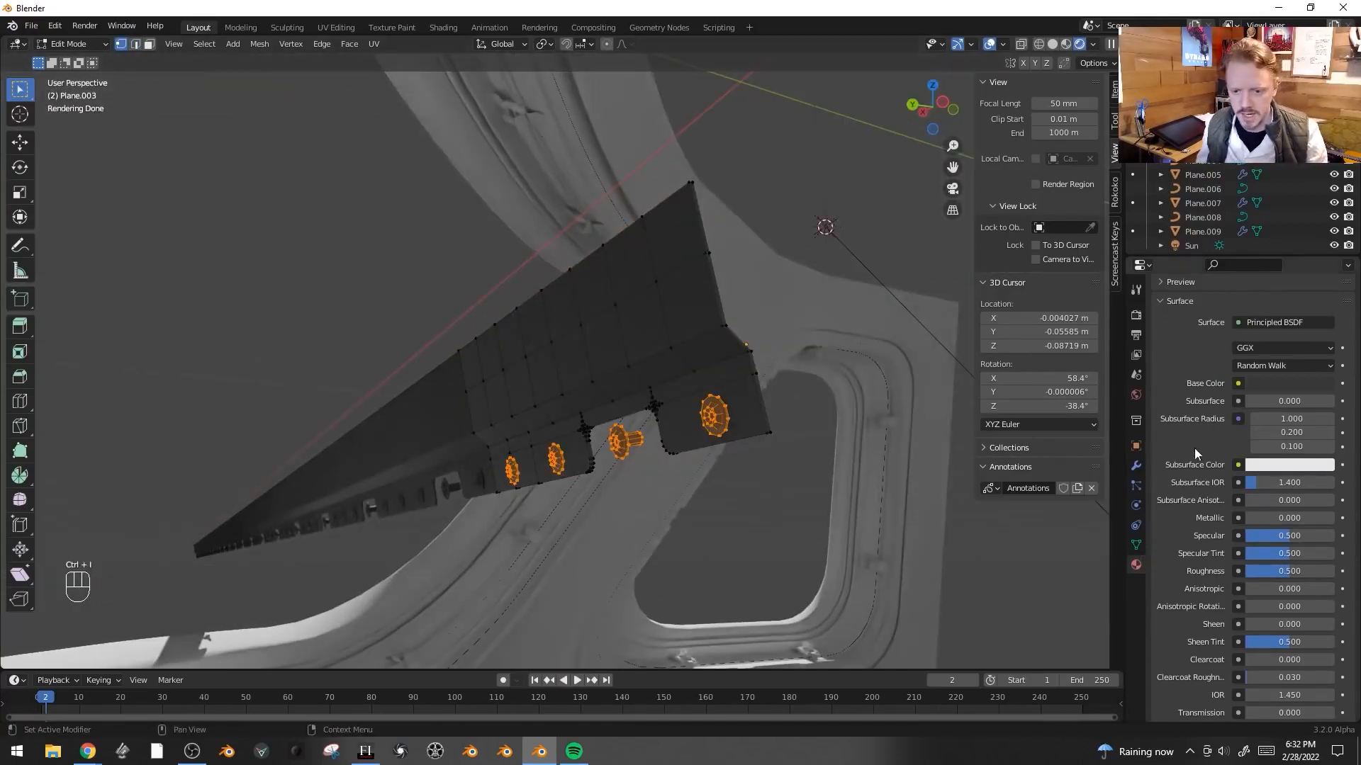
- Rename the trim's existing material to Black Plastic
{"action": "scroll", "coordinate": [1293, 446], "scroll_direction": "up", "scroll_amount": 4}
{"action": "double_click", "coordinate": [1203, 391]}
{"action": "type", "text": "B"}
{"action": "type", "text": "lack Plastic"}
{"action": "key", "text": "Return"}
- Add a second material slot with a new material named DullBolts and assign it to the selected bolts
{"action": "left_click", "coordinate": [1351, 314]}
{"action": "left_click", "coordinate": [1177, 415]}
{"action": "double_click", "coordinate": [1204, 414]}
{"action": "type", "text": "D"}
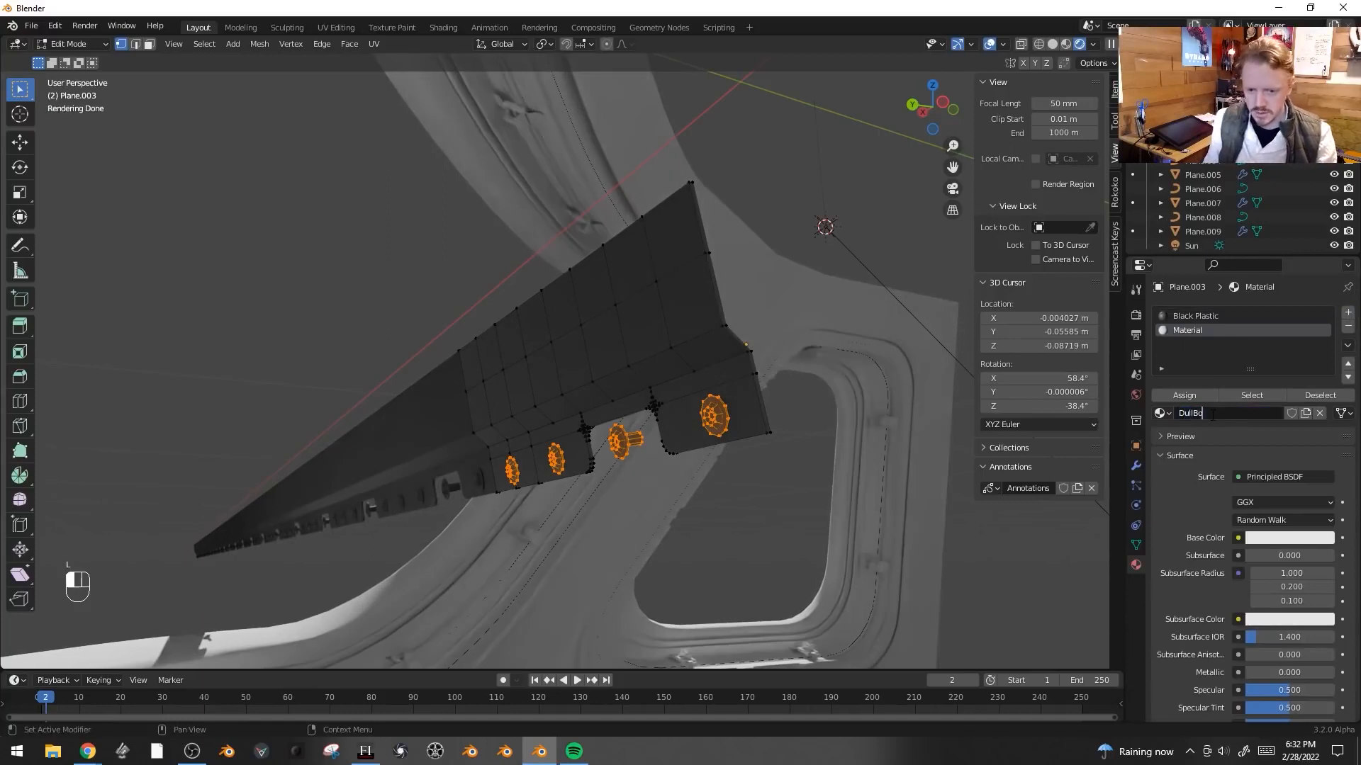
{"action": "left_click", "coordinate": [1198, 394]}
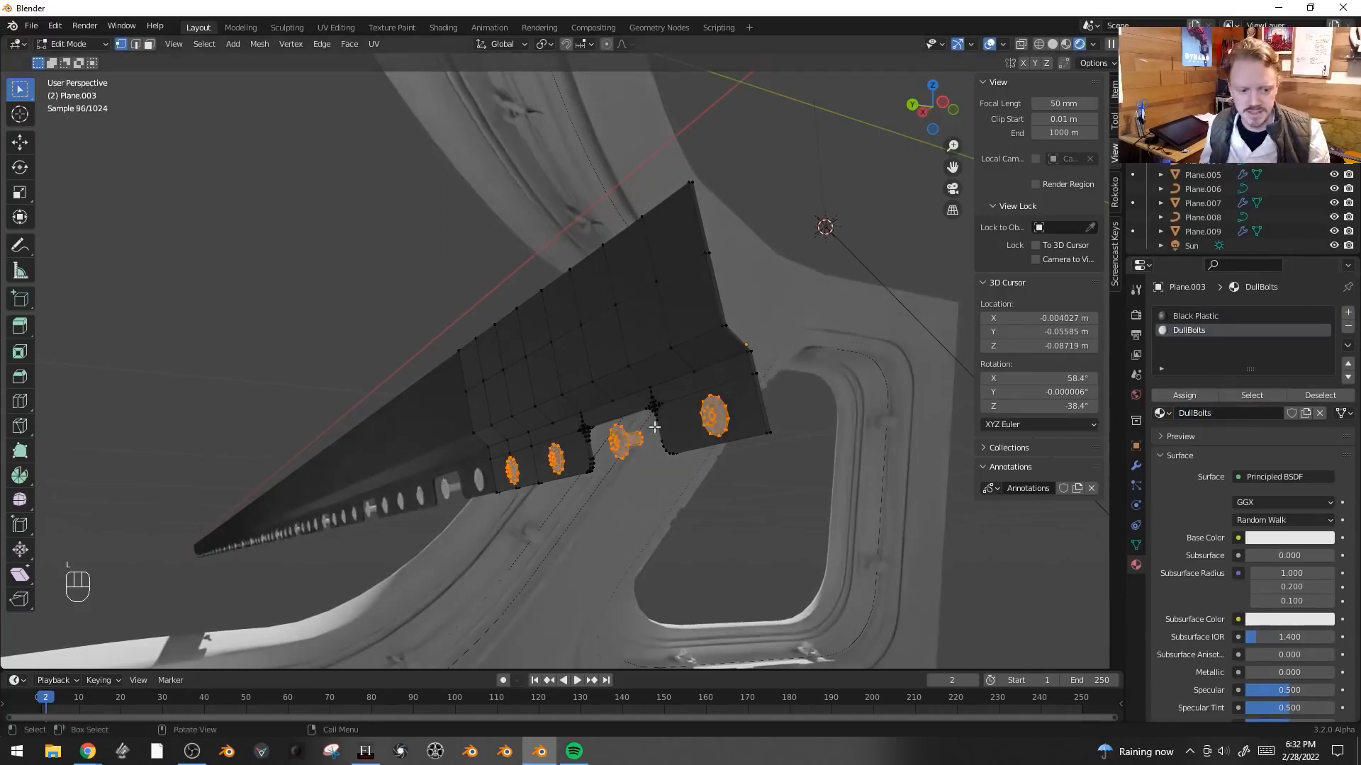
- Make the DullBolts material fully metallic with a grey base color
{"action": "key", "text": "Tab"}
{"action": "key", "text": "Tab"}
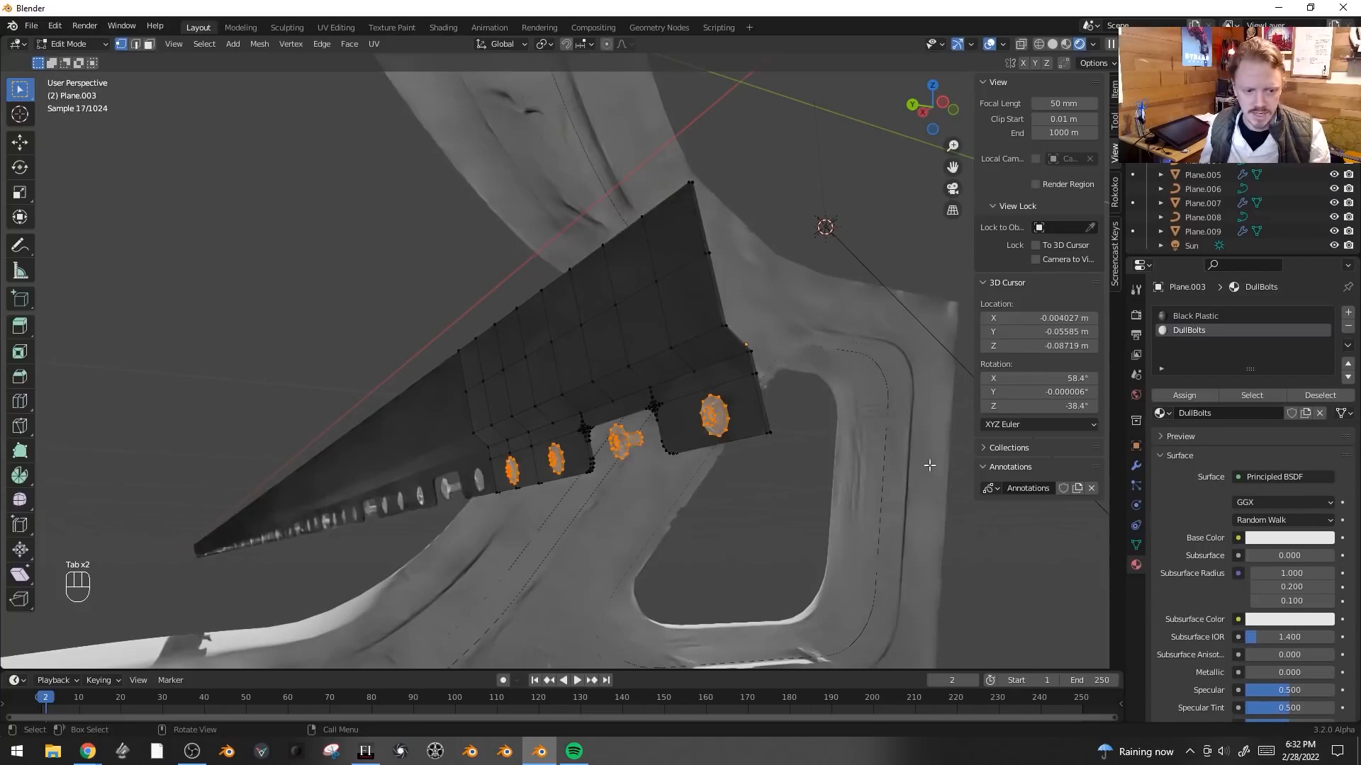
{"action": "middle_click_drag", "start_coordinate": [1280, 619], "coordinate": [1275, 503]}
{"action": "left_click_drag", "start_coordinate": [1262, 556], "coordinate": [1355, 557]}
{"action": "left_click", "coordinate": [1281, 421]}
{"action": "mouse_move", "coordinate": [1324, 265]}
{"action": "left_mouse_down"}
{"action": "mouse_move", "coordinate": [1323, 289]}
{"action": "mouse_move", "coordinate": [1323, 260]}
{"action": "left_mouse_up"}
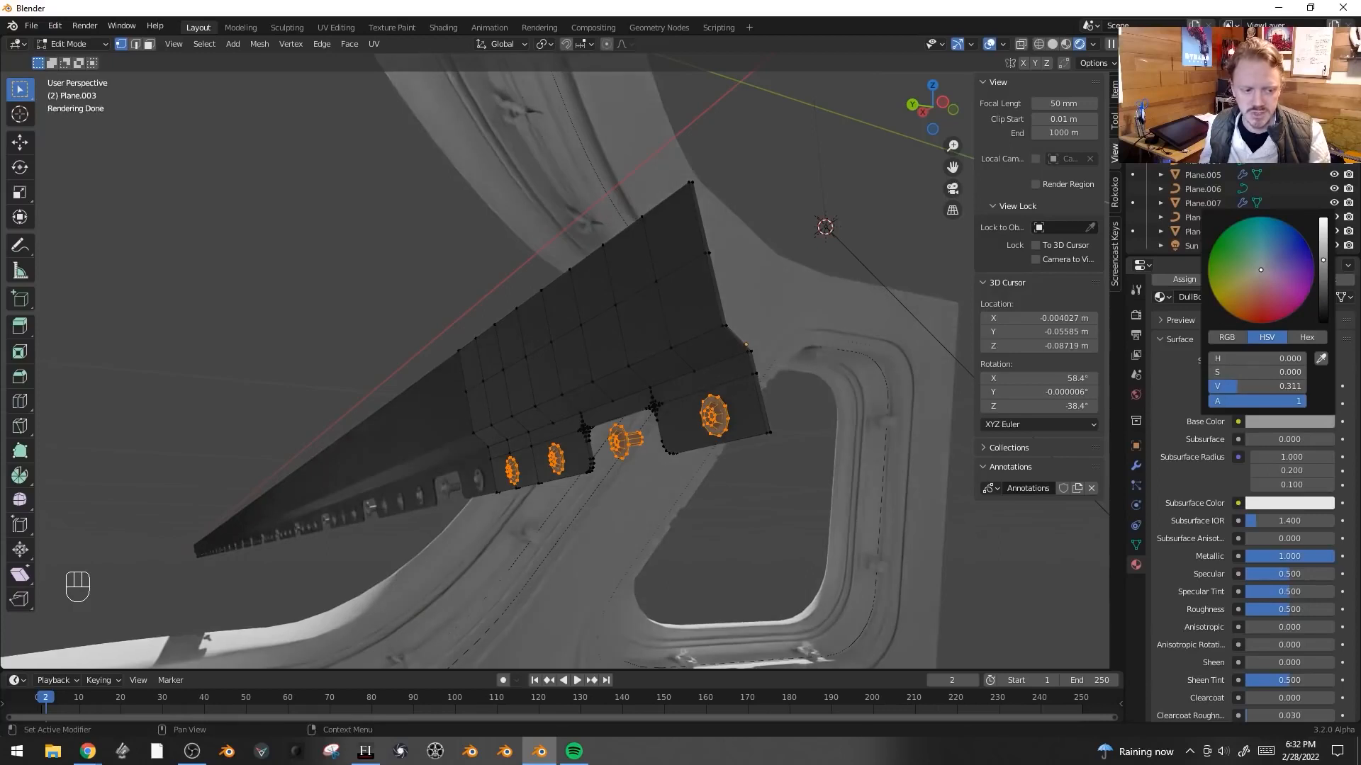
- Give the window frame a new material named Overall Color
{"action": "key", "text": "Tab"}
{"action": "middle_click_drag", "start_coordinate": [670, 478], "coordinate": [558, 453]}
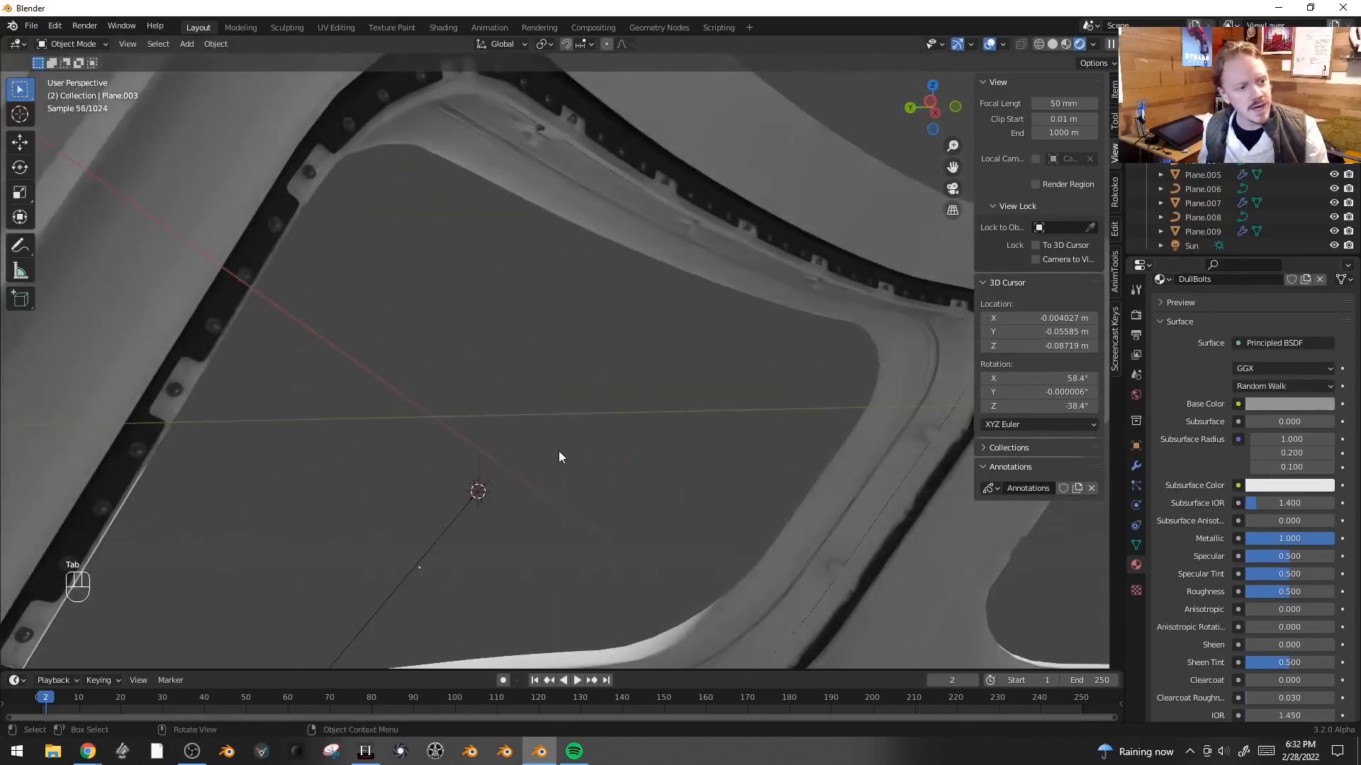
{"action": "scroll", "coordinate": [558, 451], "scroll_direction": "down", "scroll_amount": 2}
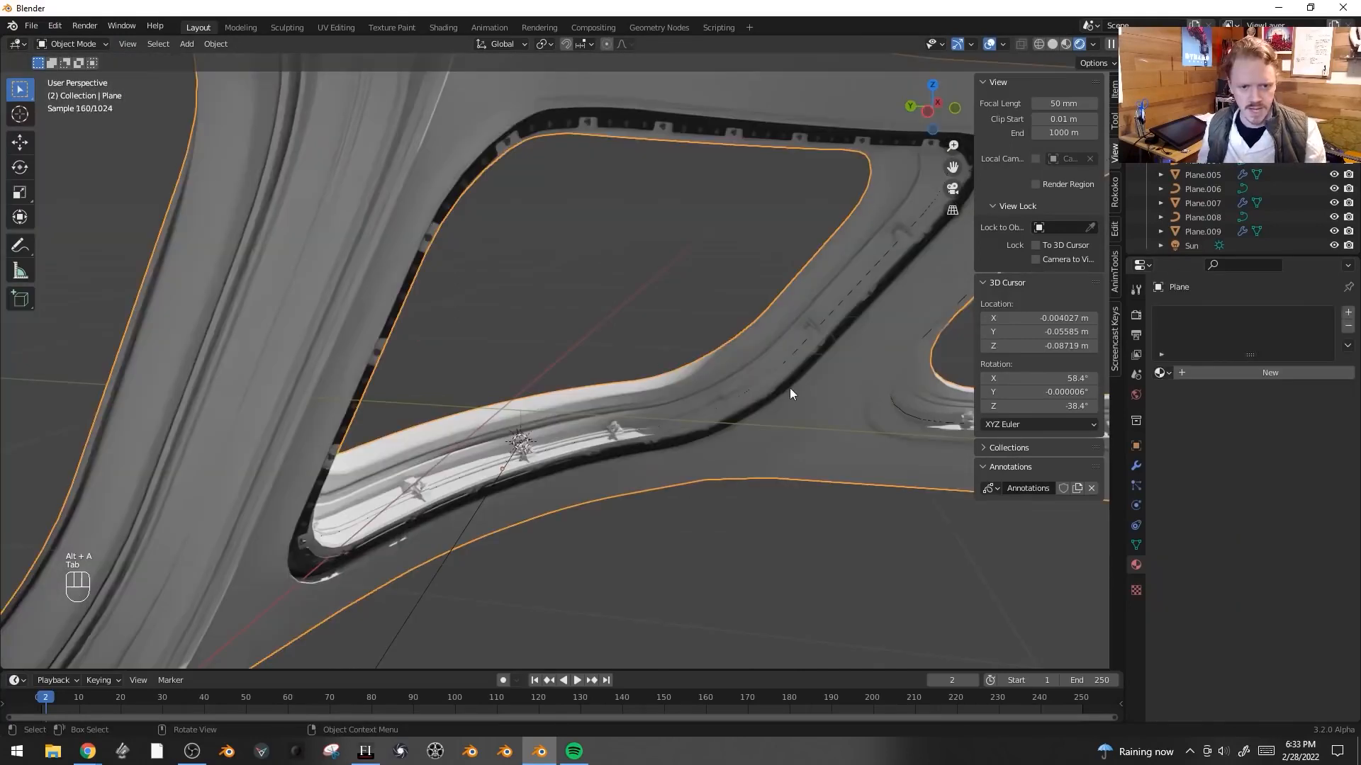
{"action": "left_click", "coordinate": [1250, 372]}
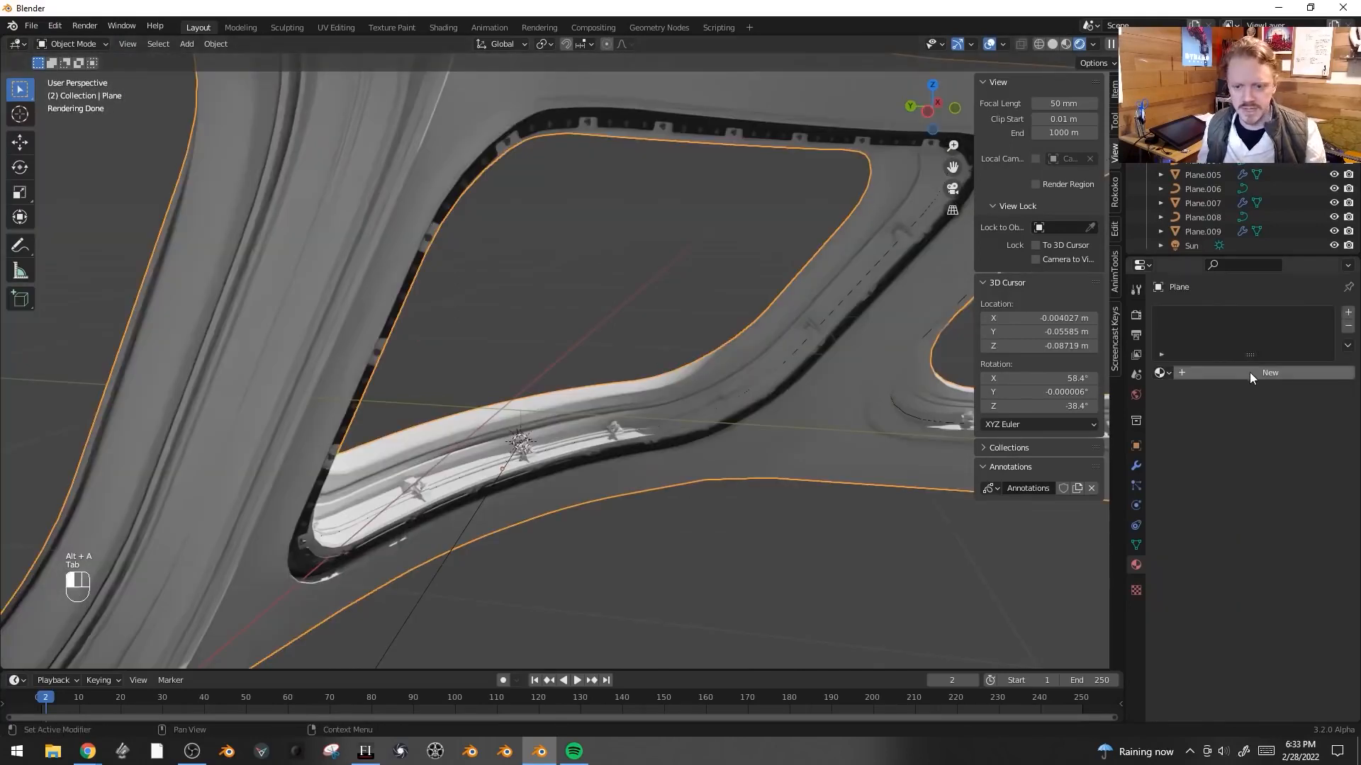
{"action": "double_click", "coordinate": [1264, 375]}
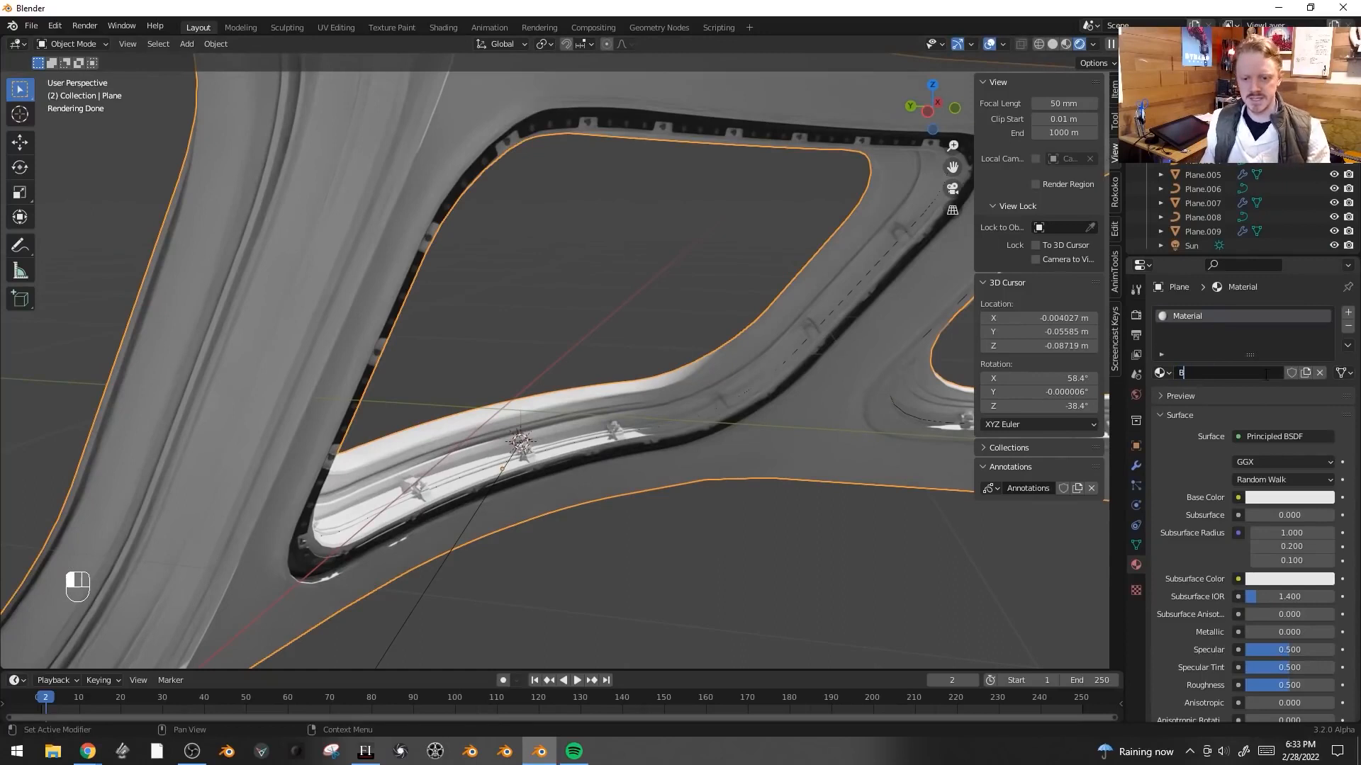
{"action": "type", "text": "Overall Co"}
- In edit mode on the frame, add a second material slot with a new material named Rubber
{"action": "scroll", "coordinate": [459, 258], "scroll_direction": "down", "scroll_amount": 1}
{"action": "middle_click_drag", "start_coordinate": [708, 176], "coordinate": [635, 151]}
{"action": "key", "text": "Tab"}
{"action": "key", "text": "Tab"}
{"action": "key", "text": "Tab"}
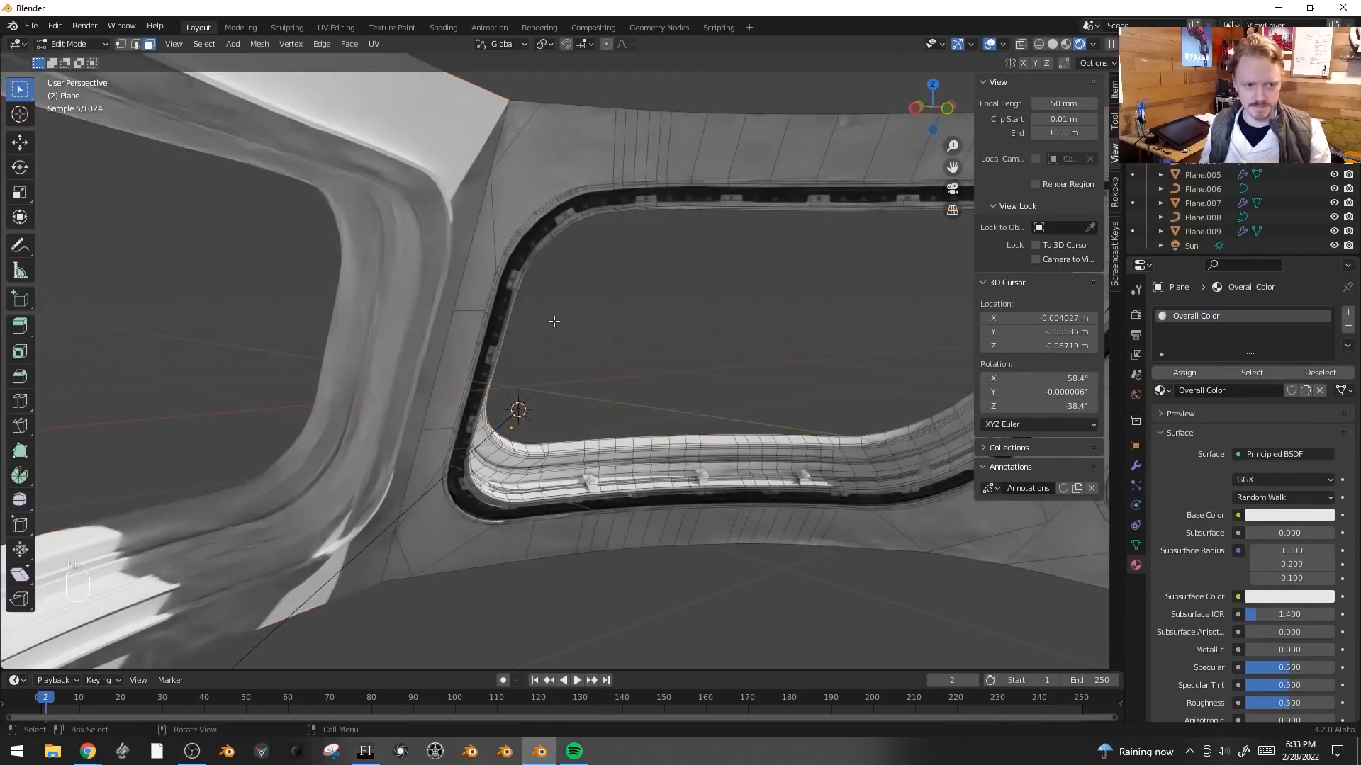
{"action": "middle_click_drag", "start_coordinate": [660, 449], "coordinate": [742, 416]}
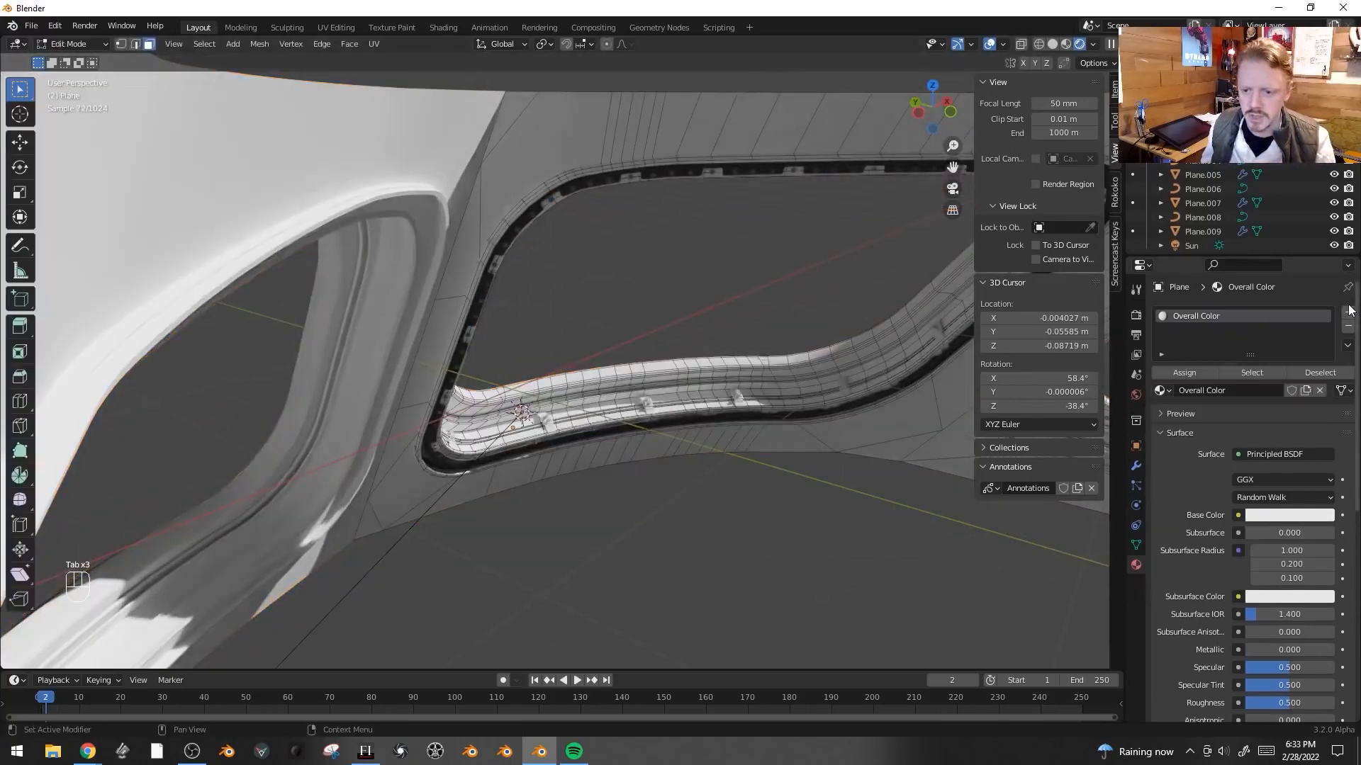
{"action": "left_click", "coordinate": [1348, 317]}
{"action": "left_click", "coordinate": [1251, 414]}
{"action": "double_click", "coordinate": [1251, 414]}
{"action": "type", "text": "Rubber"}
{"action": "key", "text": "Return"}
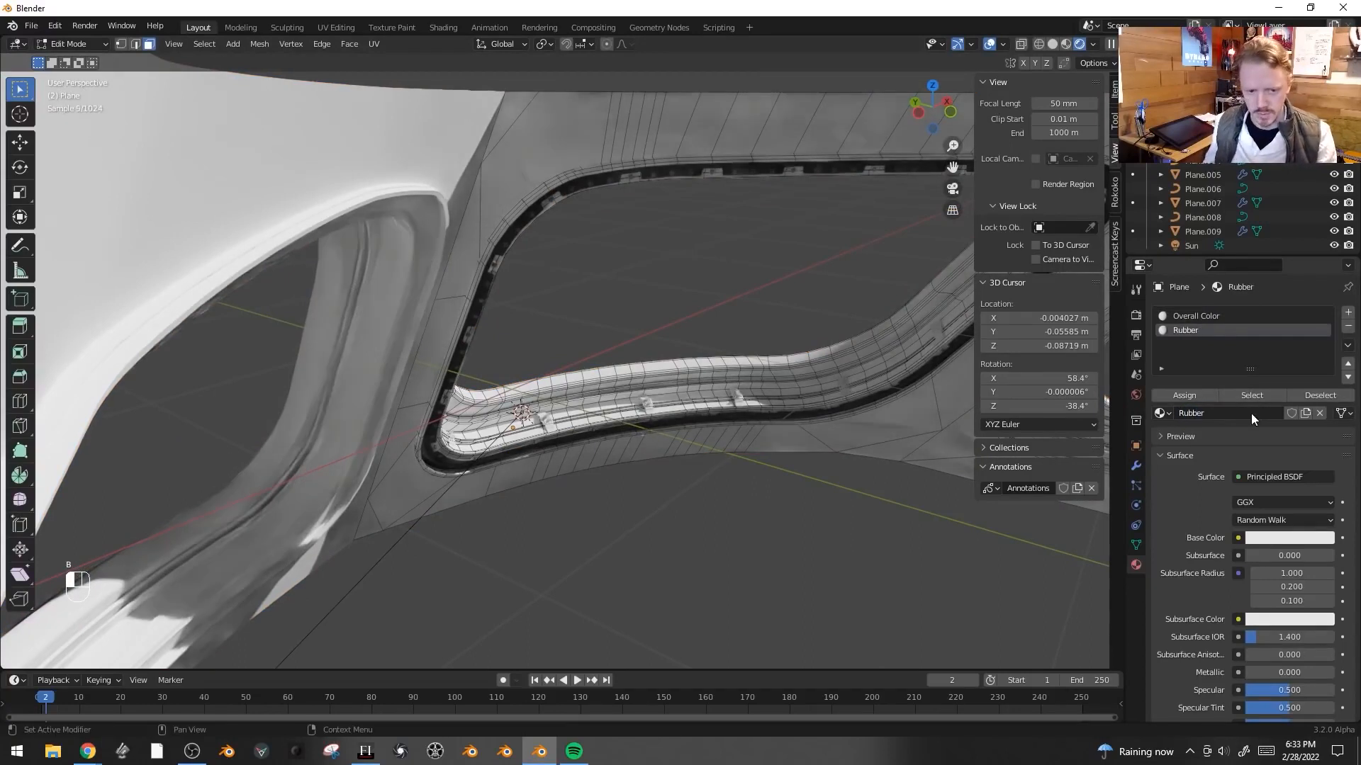
- Select the band of faces around the left window's inner rim, grow it, and assign the Rubber material
{"action": "left_click", "coordinate": [788, 358], "text": "alt"}
{"action": "middle_click_drag", "start_coordinate": [788, 358], "coordinate": [484, 379], "text": "shift"}
{"action": "middle_click_drag", "start_coordinate": [805, 434], "coordinate": [823, 448]}
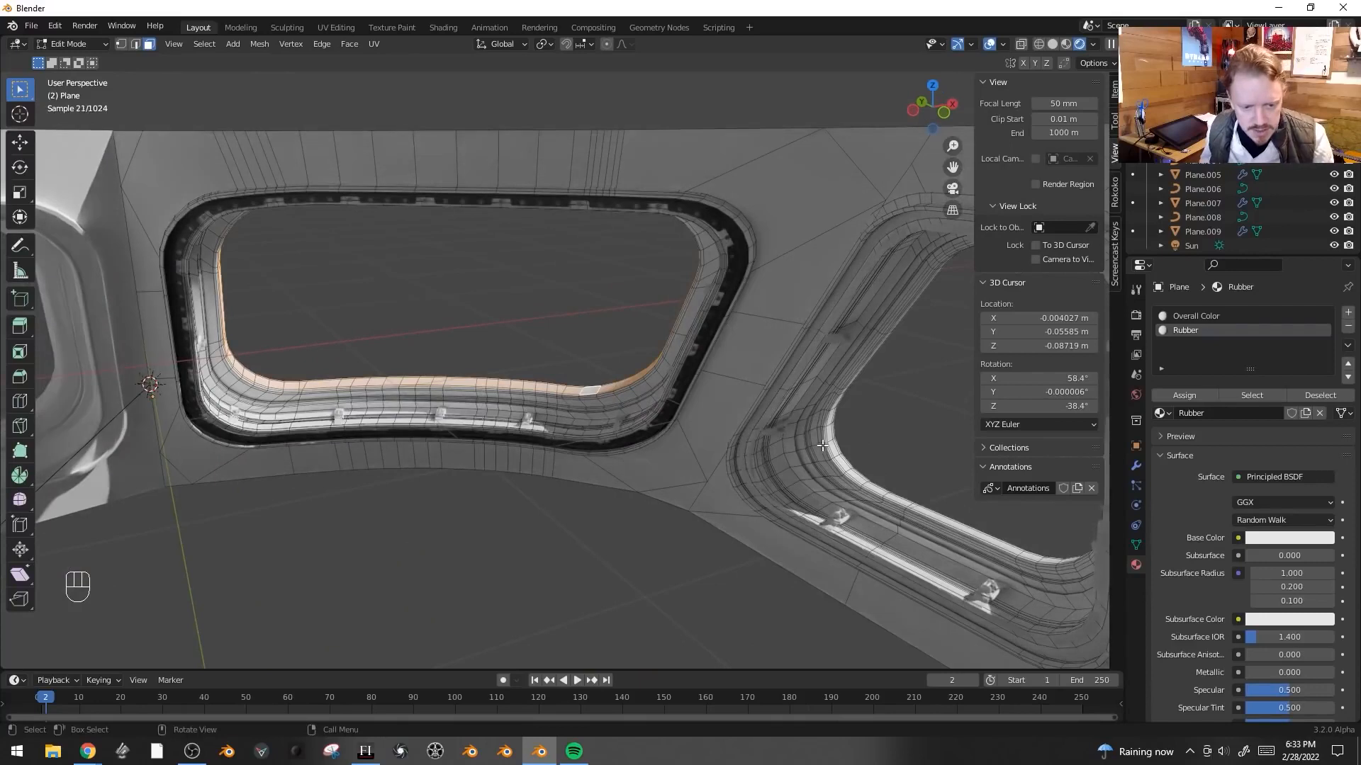
{"action": "key", "text": "ctrl+KP_Add"}
{"action": "key", "text": "ctrl+KP_Add"}
{"action": "key", "text": "ctrl+KP_Add"}
{"action": "key", "text": "ctrl+KP_Add"}
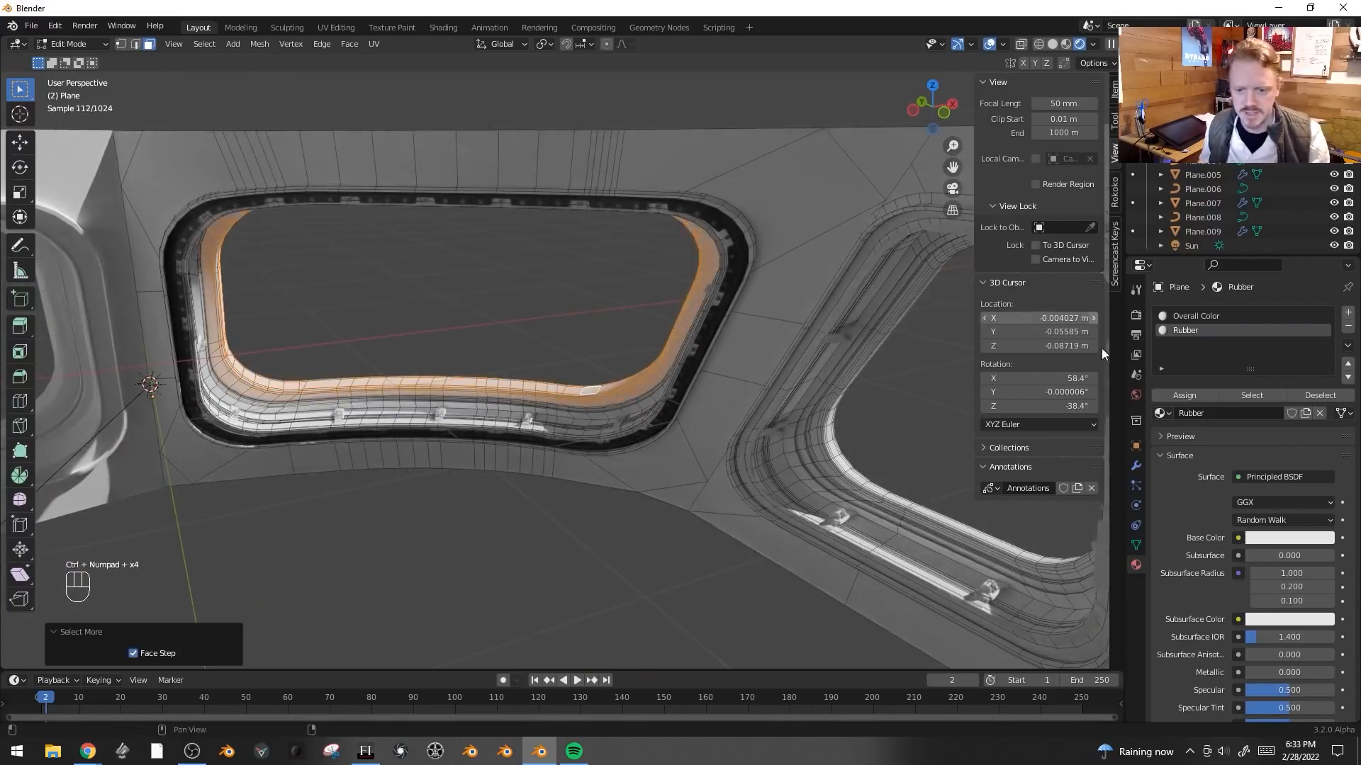
{"action": "left_click", "coordinate": [1167, 396]}
{"action": "left_click", "coordinate": [914, 490], "text": "alt"}
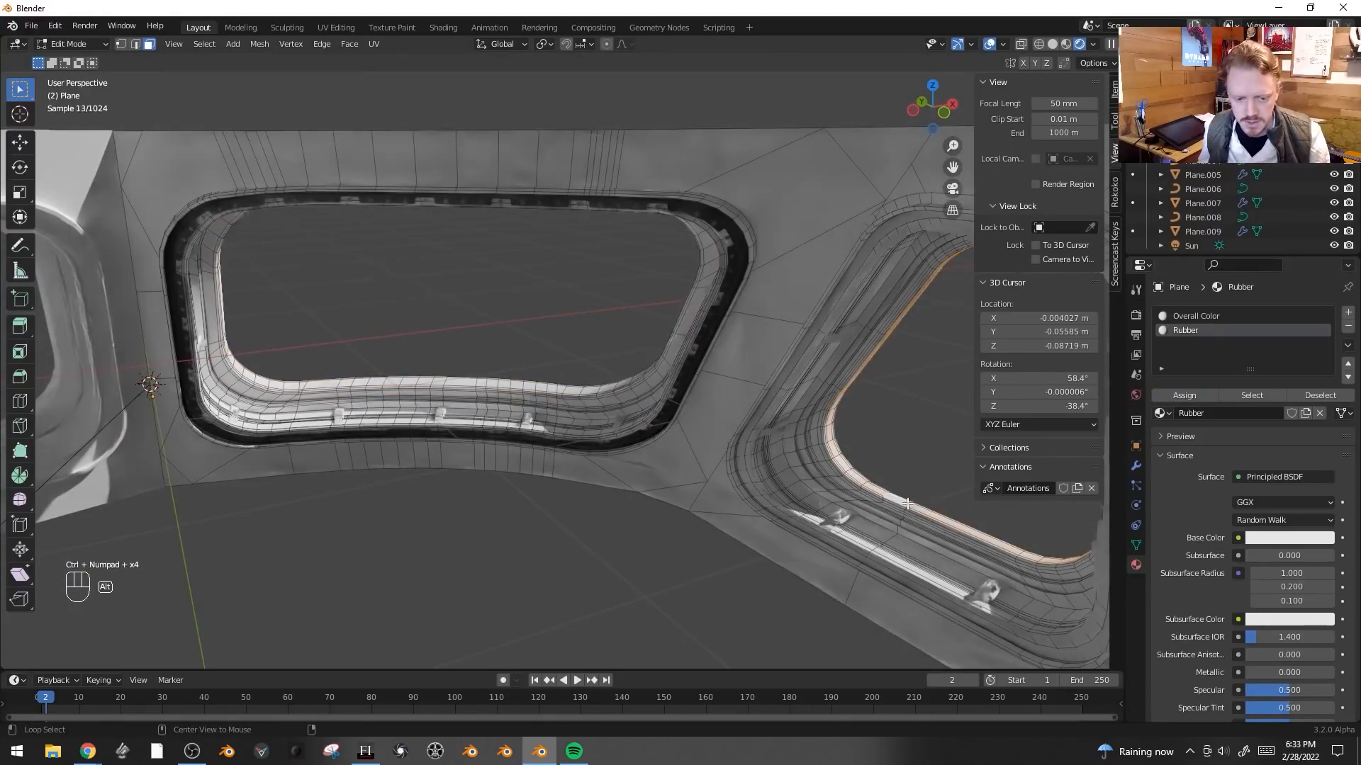
{"action": "key", "text": "ctrl+KP_Add"}
{"action": "key", "text": "ctrl+KP_Add"}
{"action": "key", "text": "ctrl+KP_Add"}
{"action": "key", "text": "ctrl+KP_Add"}
{"action": "key", "text": "ctrl+KP_Add"}
{"action": "key", "text": "ctrl+KP_Add"}
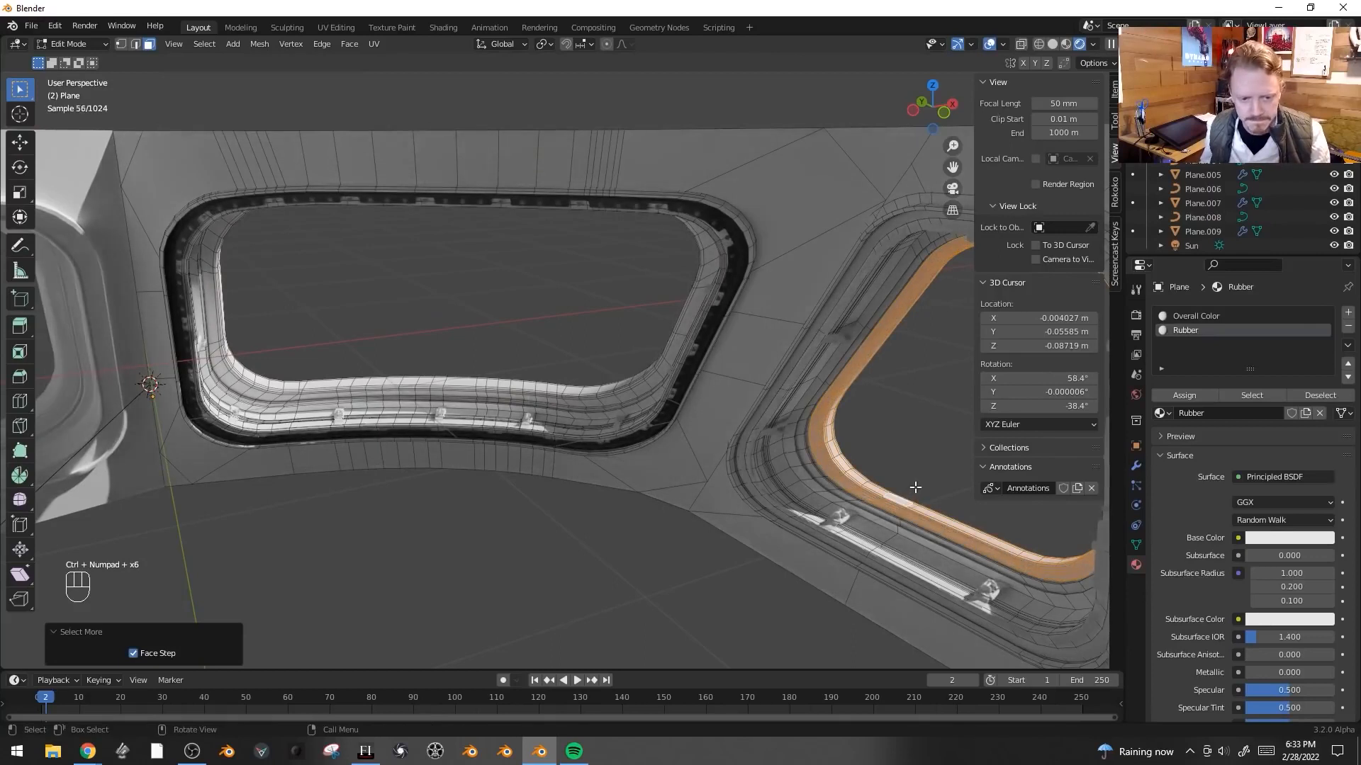
{"action": "key", "text": "ctrl+z"}
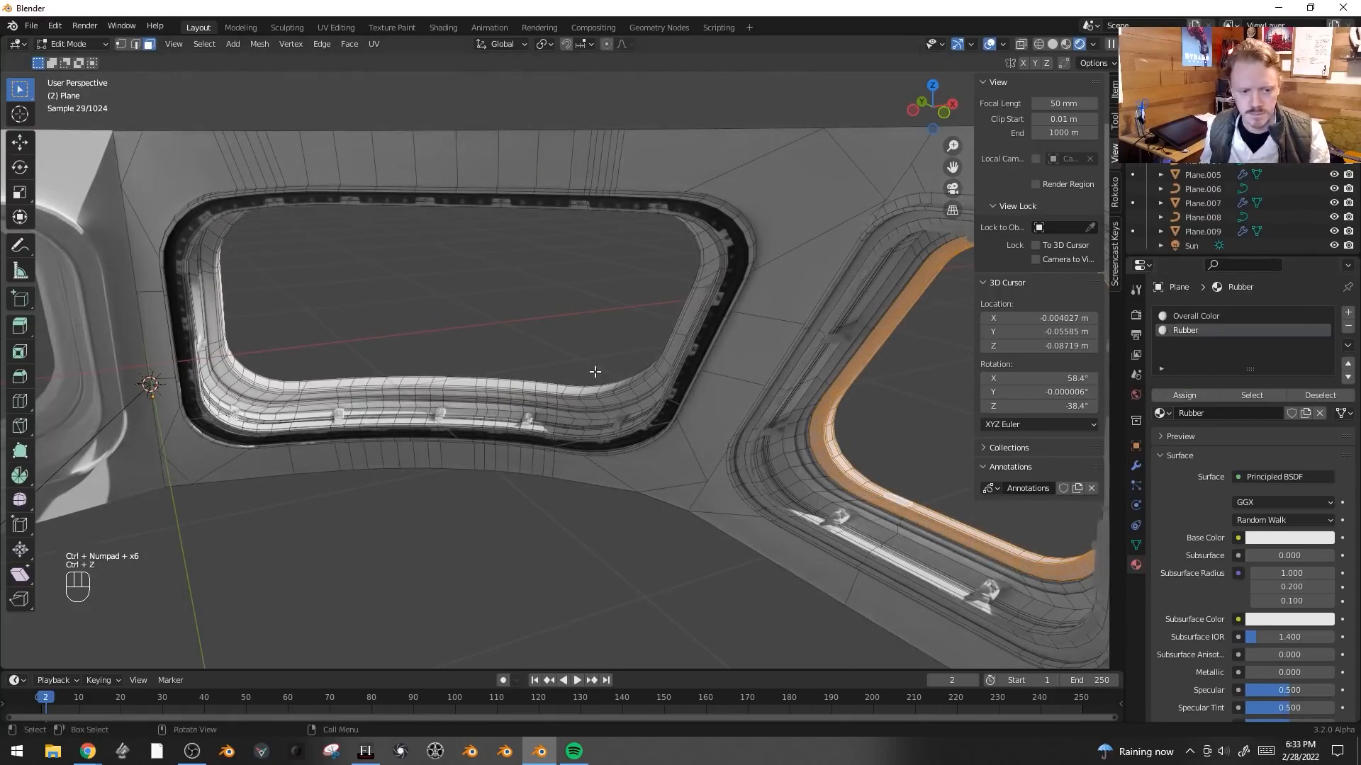
- In object mode, darken the Rubber material's base color and set its specular to 0.217
{"action": "key", "text": "Tab"}
{"action": "left_click", "coordinate": [1289, 520]}
{"action": "left_click_drag", "start_coordinate": [1324, 331], "coordinate": [1323, 404]}
{"action": "scroll", "coordinate": [1284, 477], "scroll_direction": "down", "scroll_amount": 3}
{"action": "left_click_drag", "start_coordinate": [1290, 588], "coordinate": [1266, 593]}
{"action": "key", "text": "alt+a"}
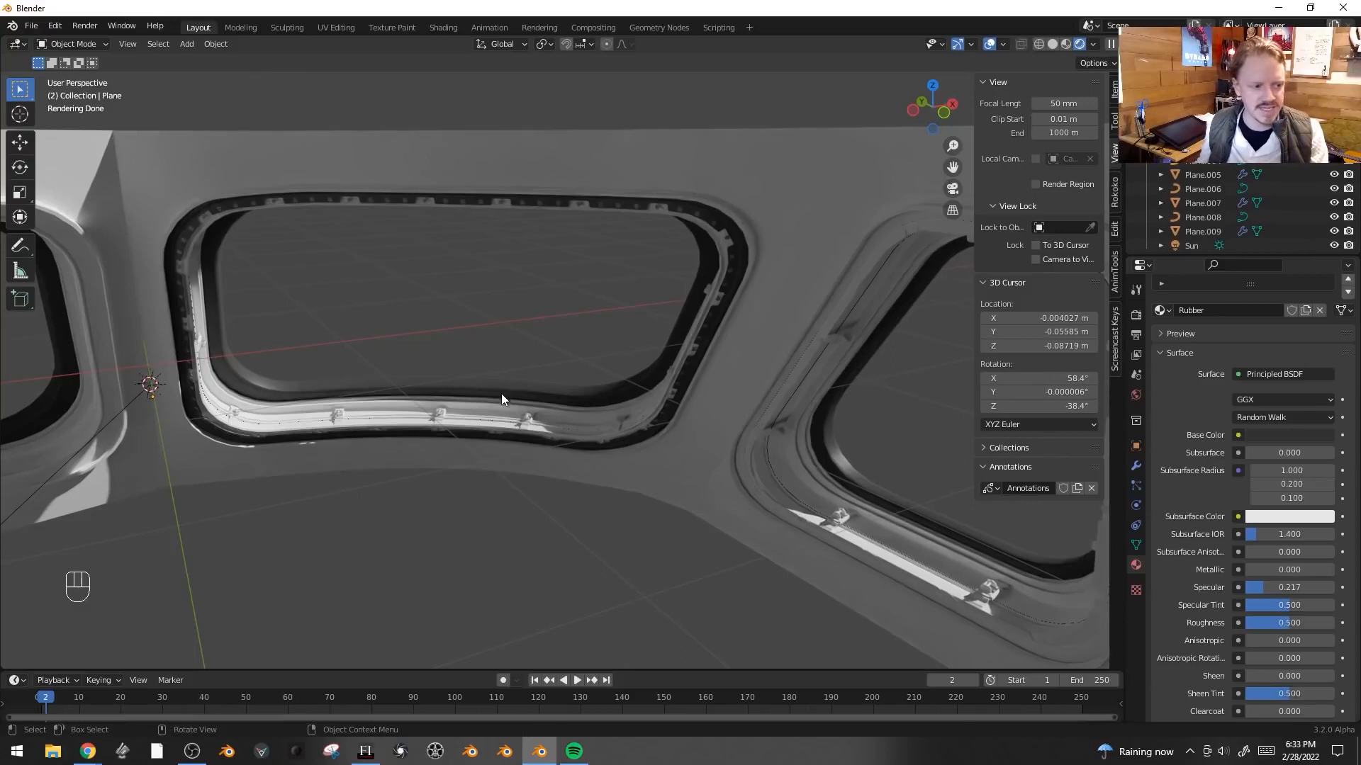
- Inset the selected strip of faces along the window trim with a thickness of about 0.013 m
{"action": "middle_click_drag", "start_coordinate": [295, 407], "coordinate": [558, 400]}
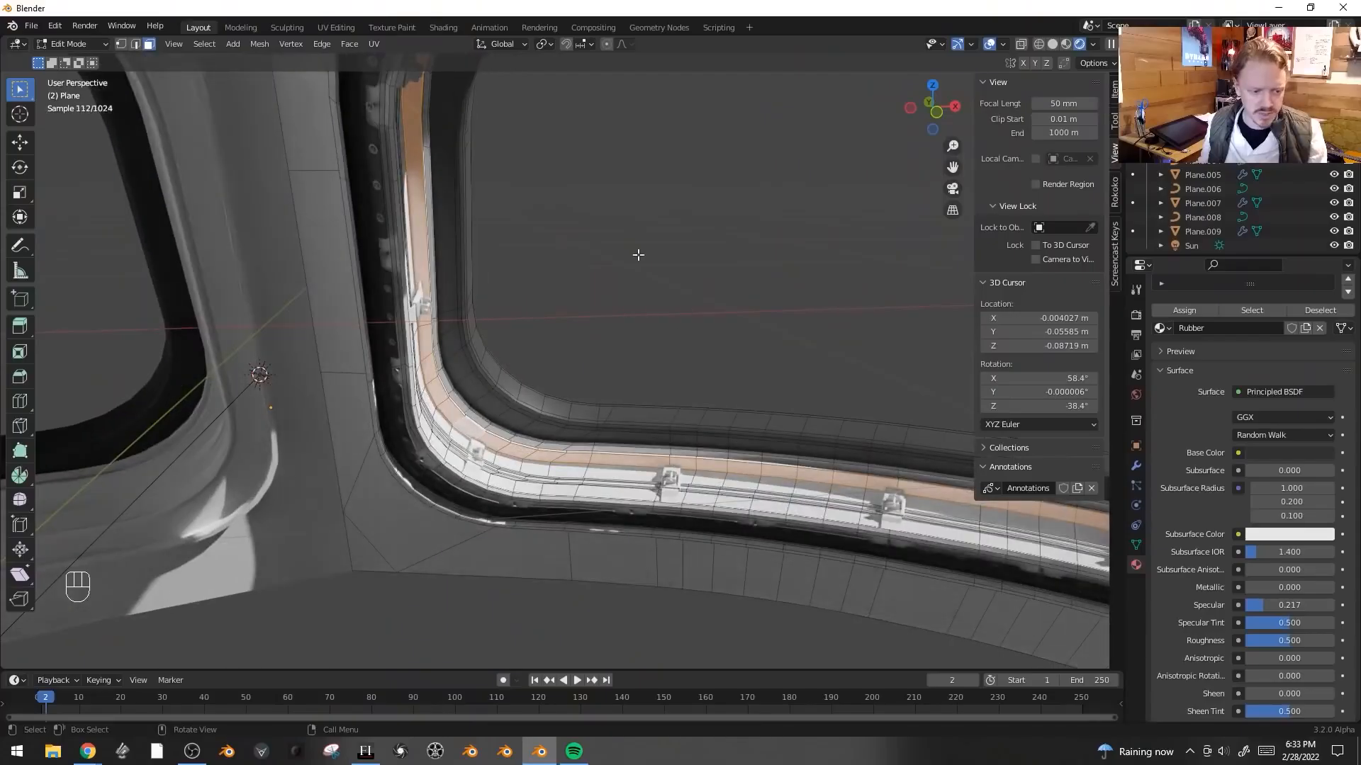
{"action": "middle_click_drag", "start_coordinate": [650, 276], "coordinate": [595, 267]}
{"action": "middle_click_drag", "start_coordinate": [305, 246], "coordinate": [167, 235], "text": "shift"}
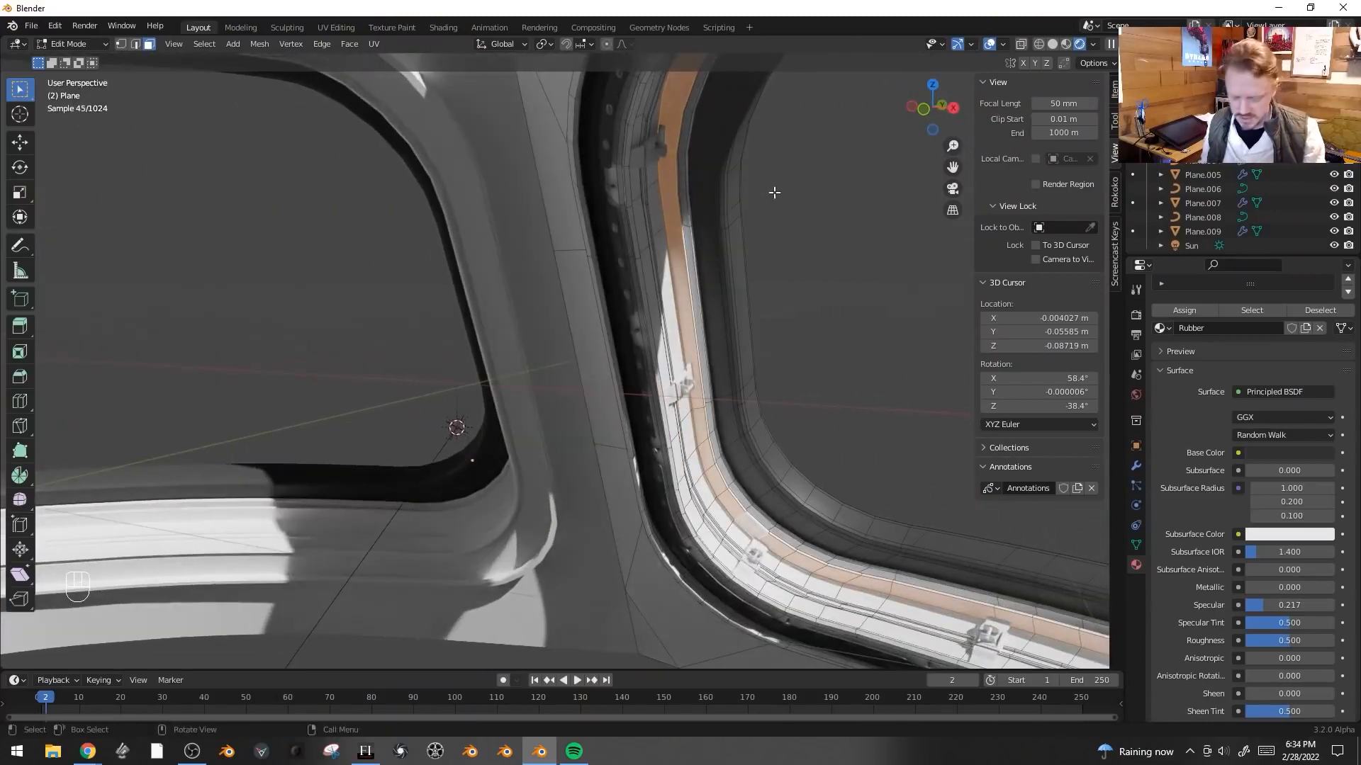
{"action": "key", "text": "i"}
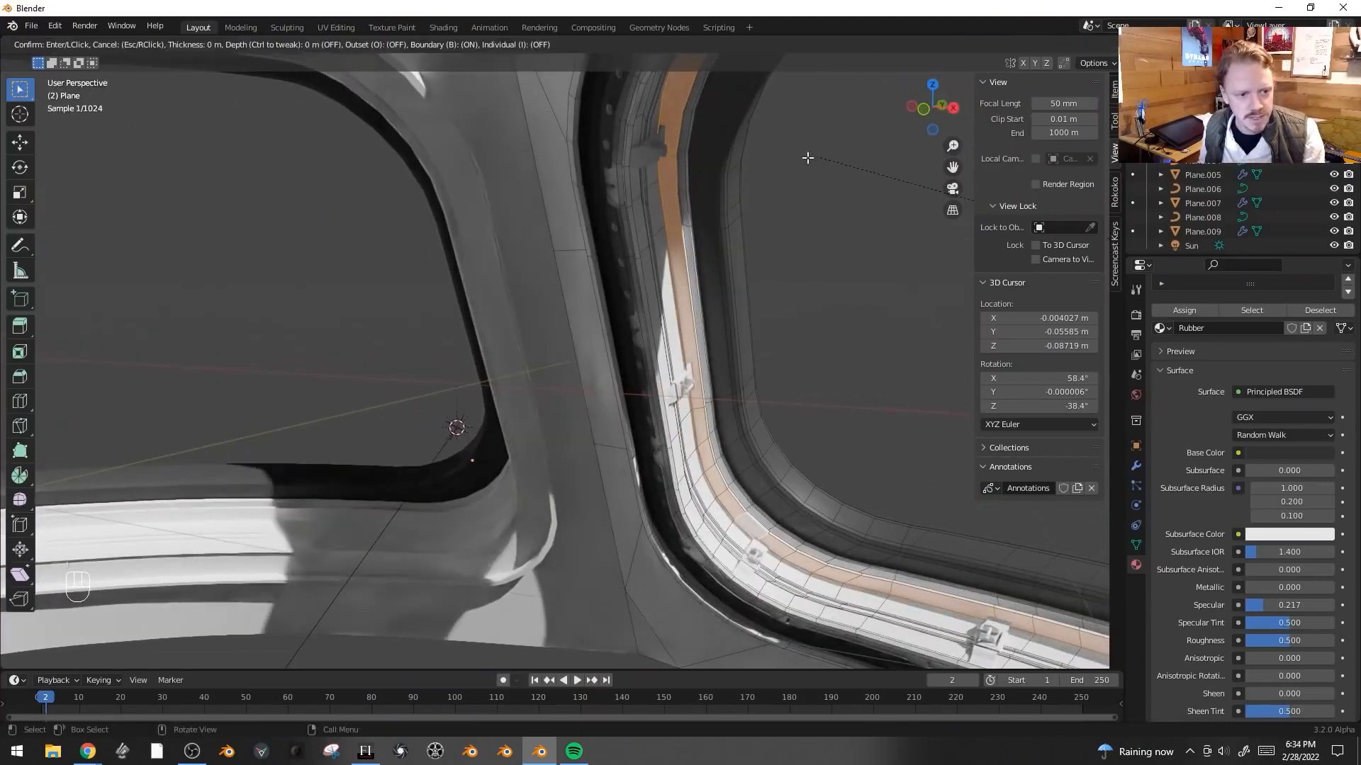
{"action": "left_click", "coordinate": [820, 164]}
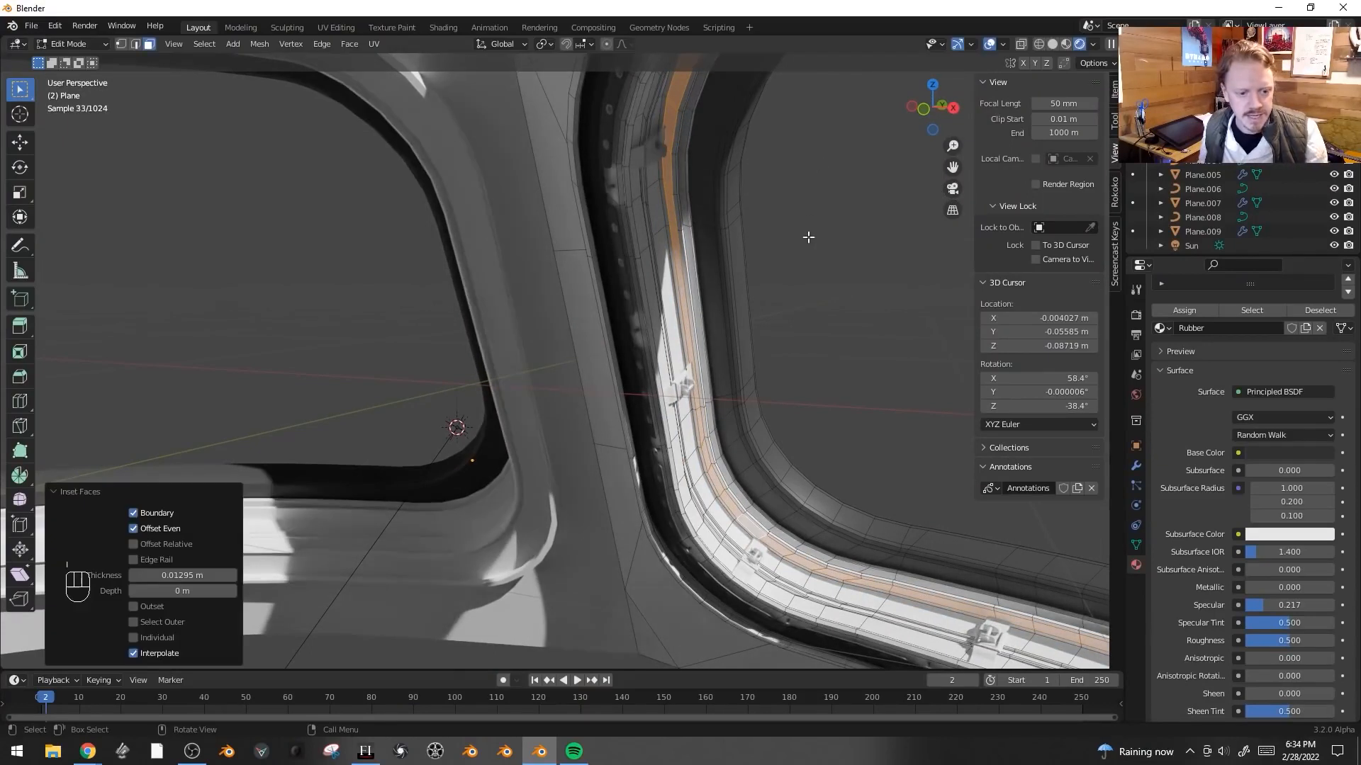
- Add a third material slot to the frame with a new material named RedTrim
{"action": "middle_click_drag", "start_coordinate": [1338, 562], "coordinate": [1339, 648]}
{"action": "left_click", "coordinate": [1348, 312]}
{"action": "left_click", "coordinate": [1251, 413]}
{"action": "left_click", "coordinate": [1256, 413]}
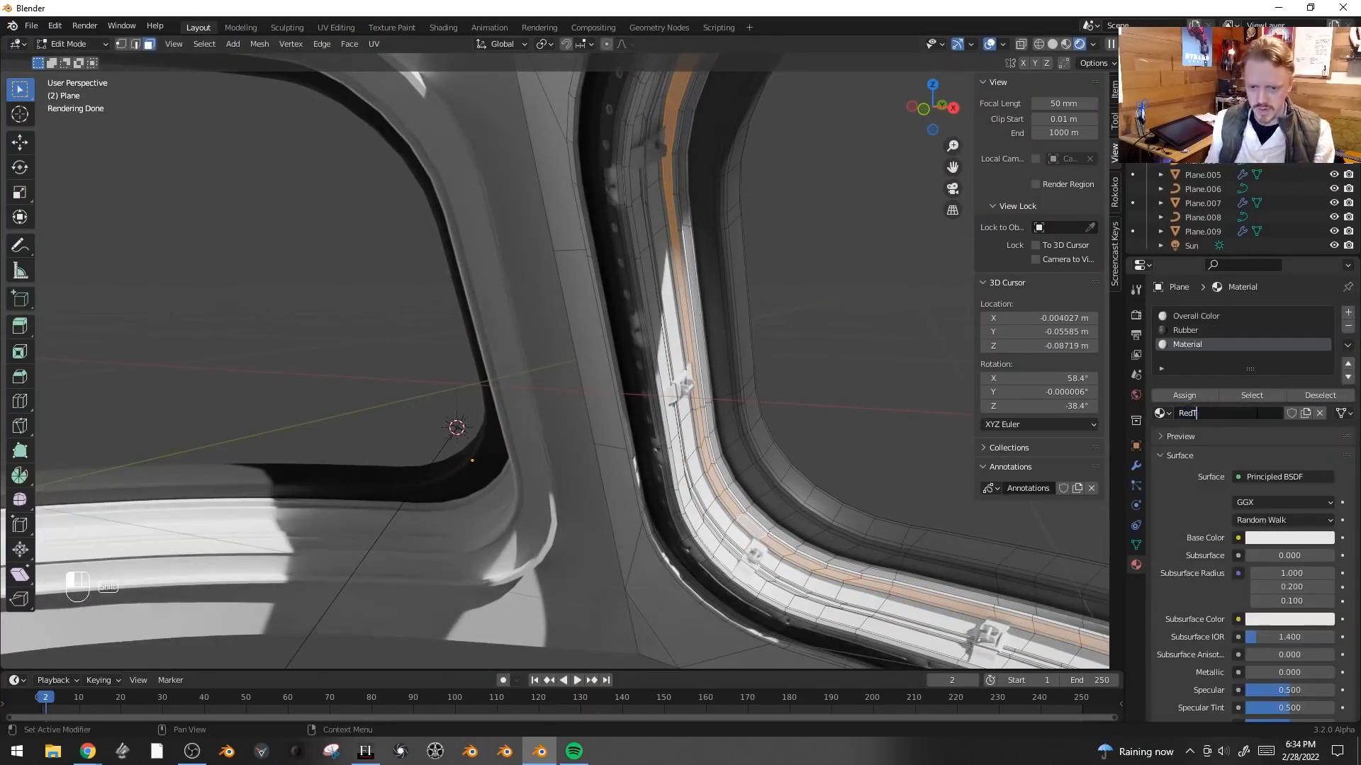
- Give RedTrim a dark red base color and assign it to the inset trim faces
{"action": "left_click", "coordinate": [1304, 537]}
{"action": "left_click_drag", "start_coordinate": [1257, 418], "coordinate": [1255, 432]}
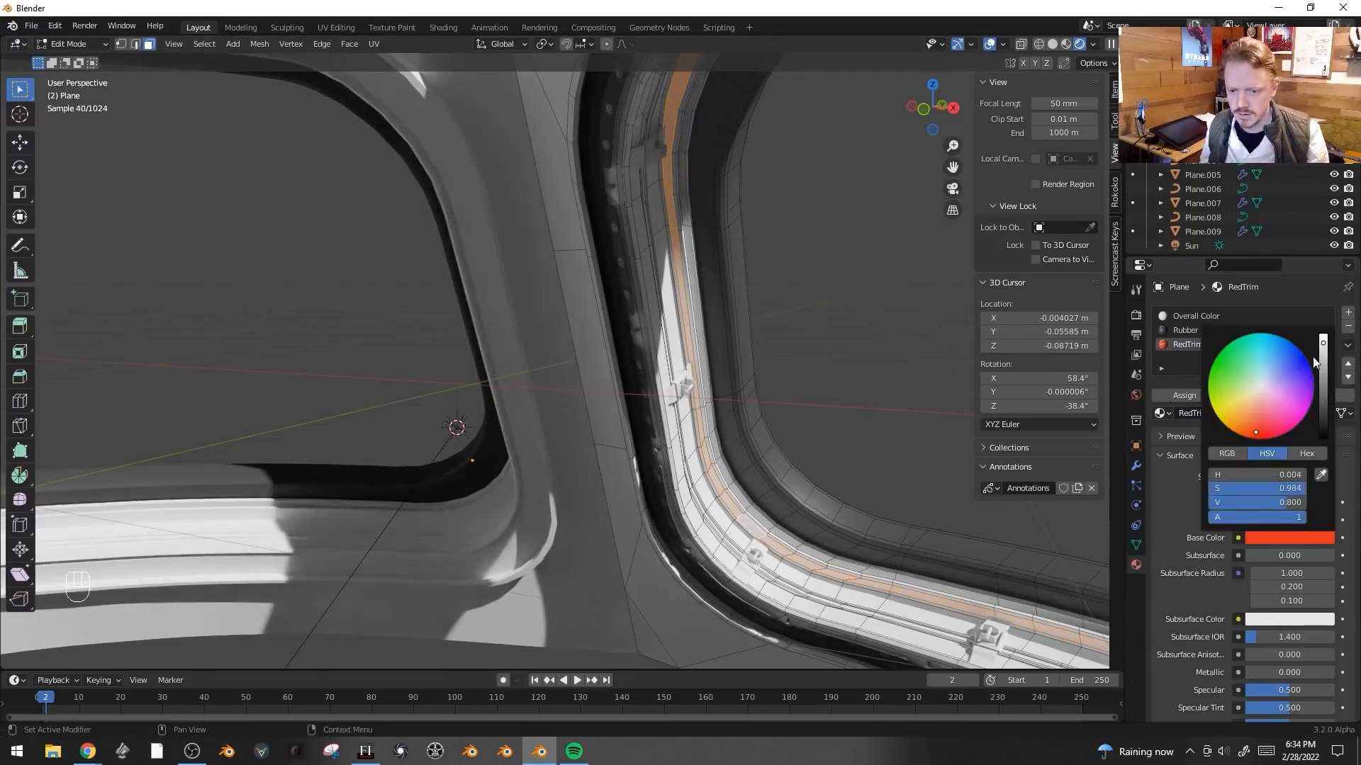
{"action": "left_click_drag", "start_coordinate": [1322, 360], "coordinate": [1323, 389]}
{"action": "left_click", "coordinate": [1172, 398]}
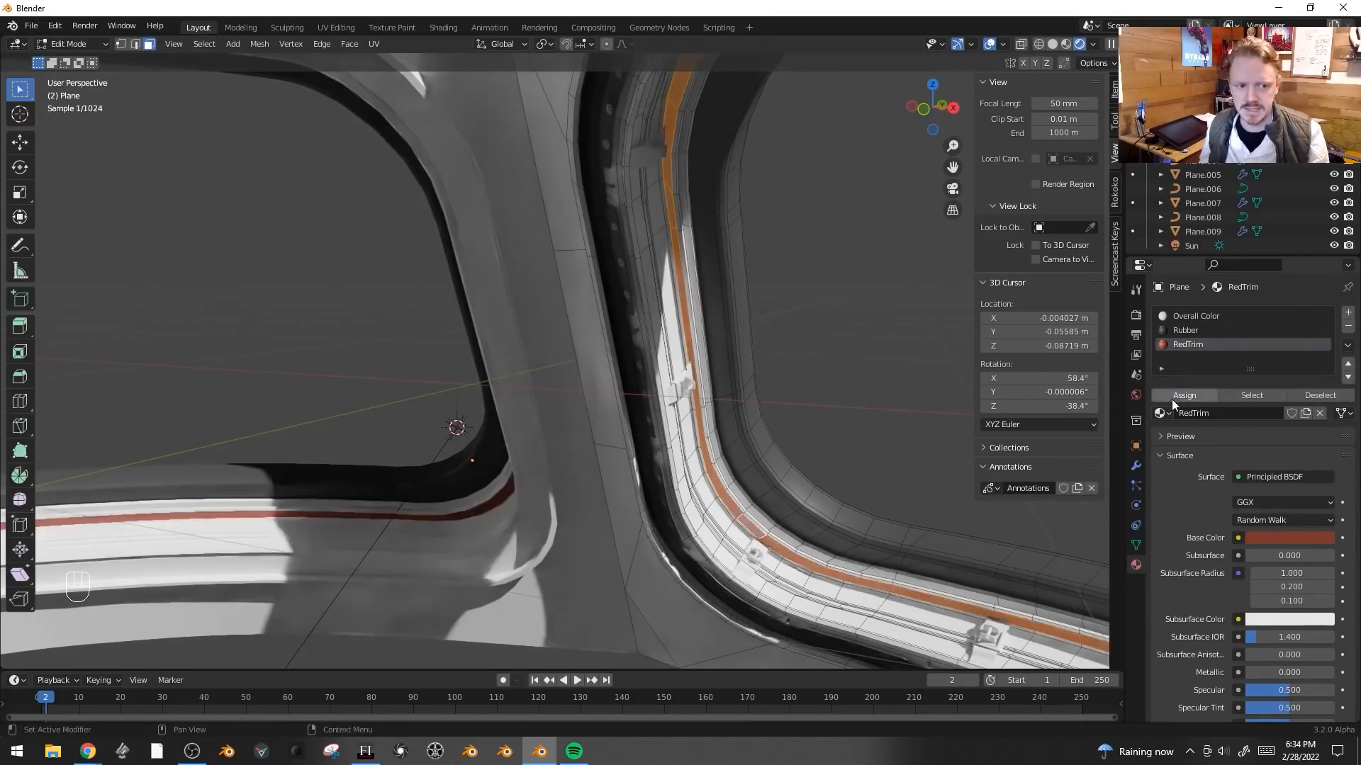
- Back in object mode, assign the existing DullBolts material to the bracket object Plane.007
{"action": "key", "text": "Tab"}
{"action": "key", "text": "alt+a"}
{"action": "middle_click_drag", "start_coordinate": [740, 389], "coordinate": [861, 495]}
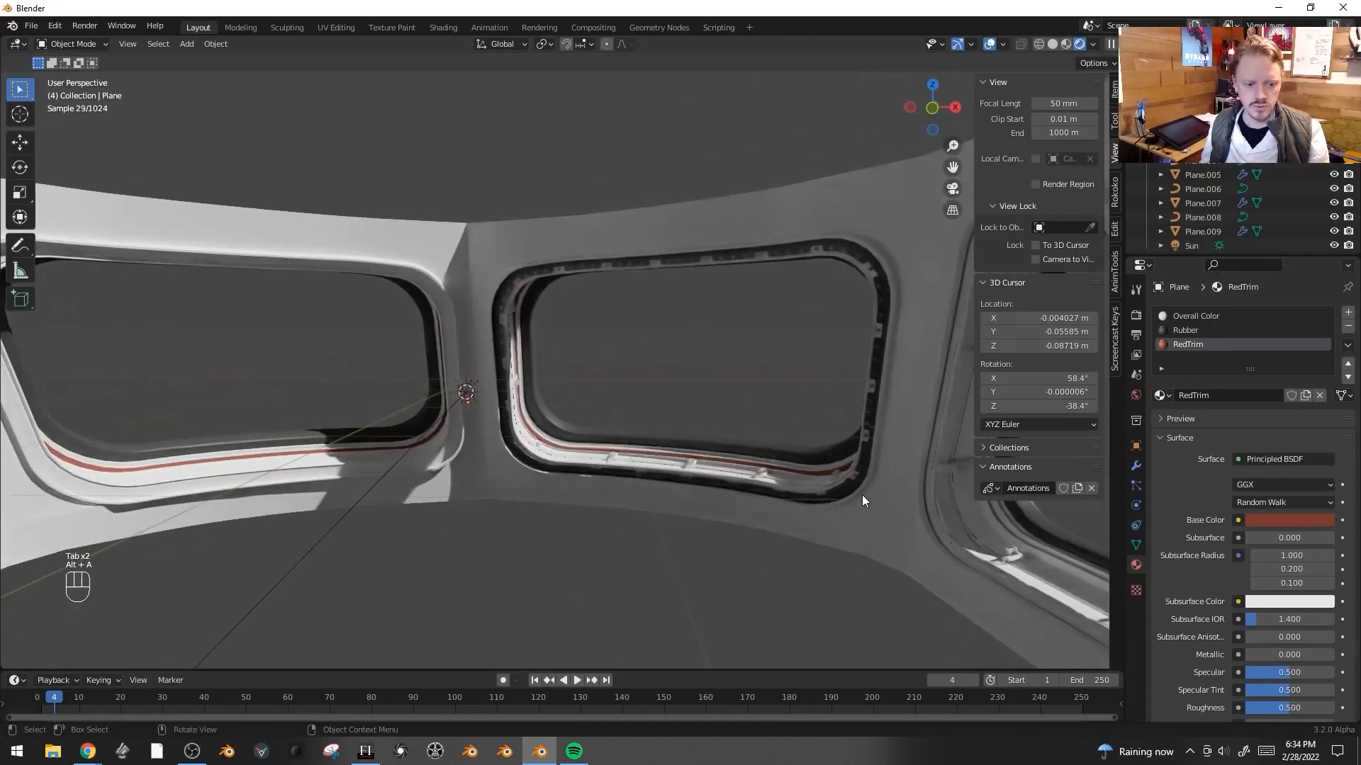
{"action": "left_click", "coordinate": [690, 461]}
{"action": "left_click", "coordinate": [1160, 373]}
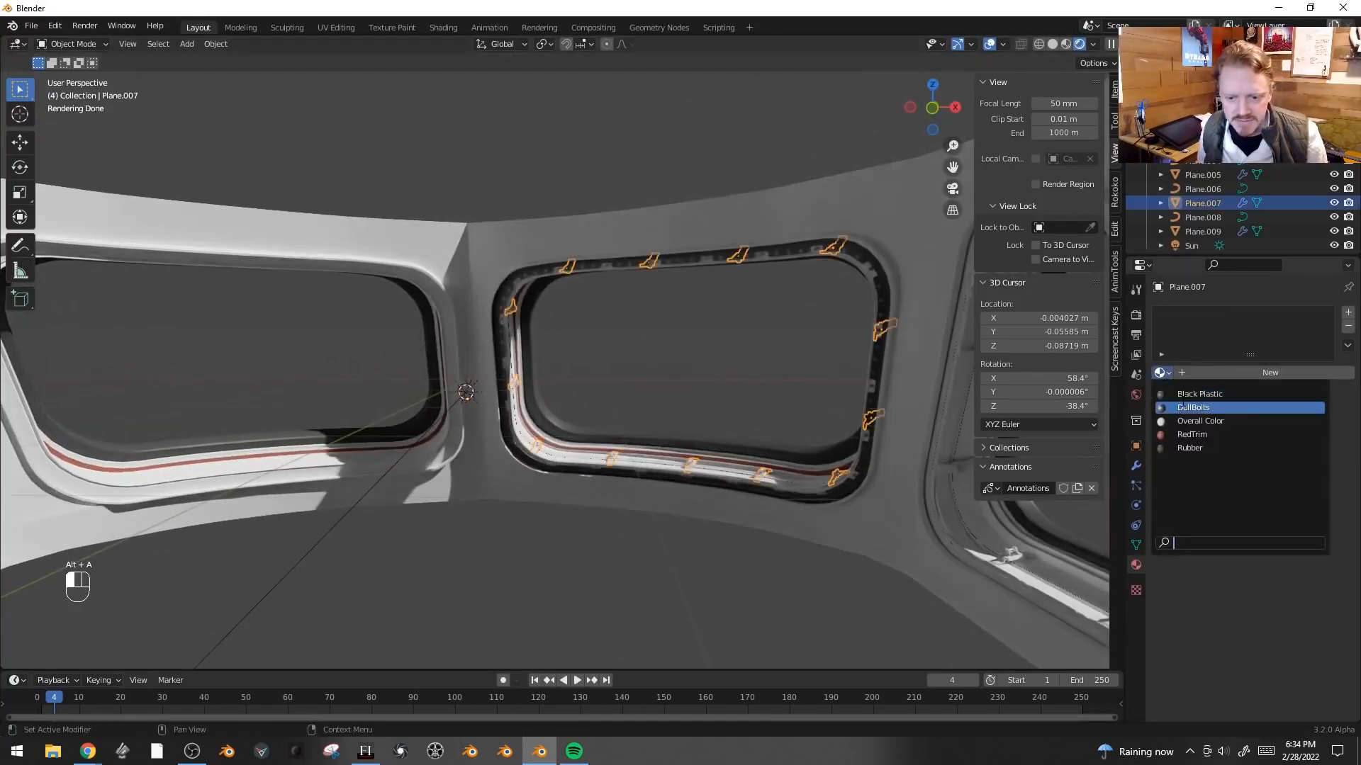
{"action": "left_click", "coordinate": [1182, 408]}
{"action": "key", "text": "alt+a"}
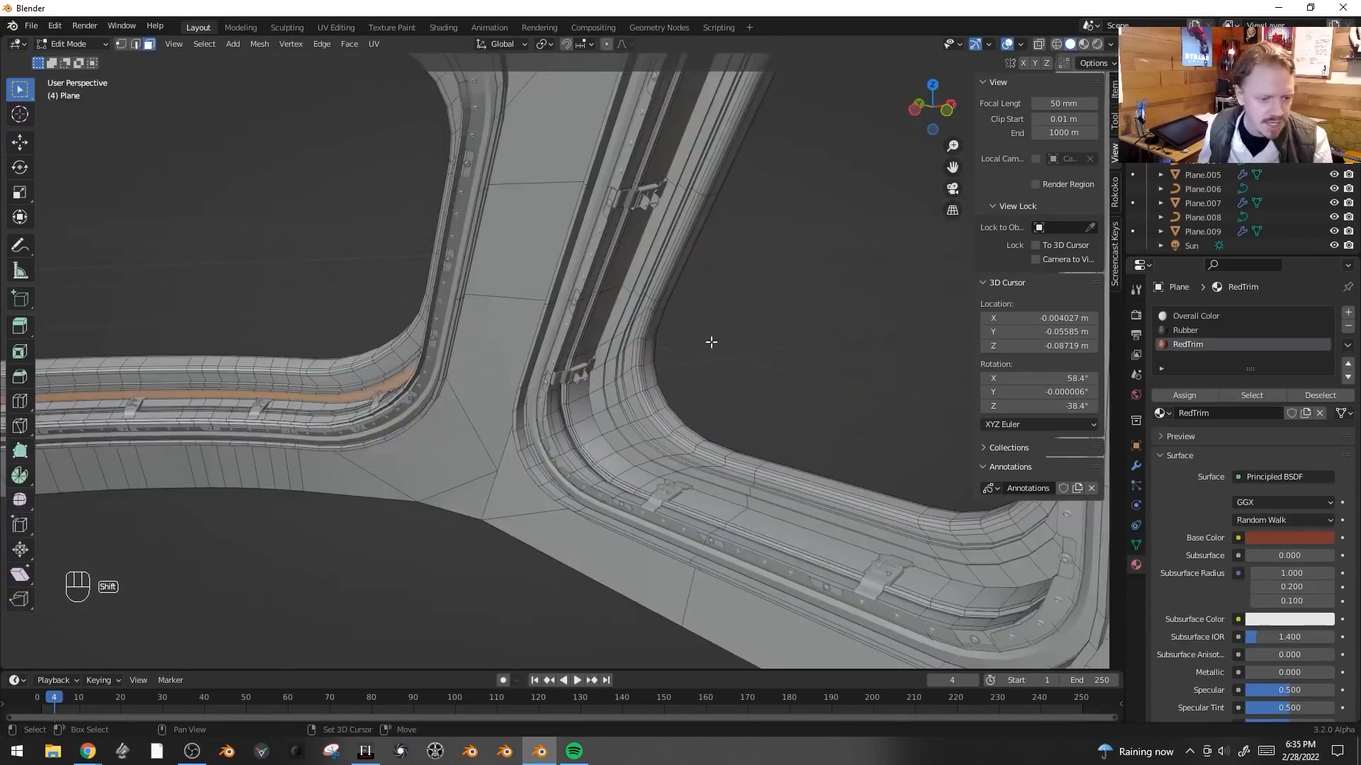
- Bevel the trim edges about 0.018 m wide on the frame and assign RedTrim to the selected faces
{"action": "scroll", "coordinate": [592, 294], "scroll_direction": "up", "scroll_amount": 2}
{"action": "key", "text": "ctrl+r"}
{"action": "left_click", "coordinate": [592, 294]}
{"action": "key", "text": "2"}
{"action": "left_click", "coordinate": [671, 362], "text": "ctrl+alt"}
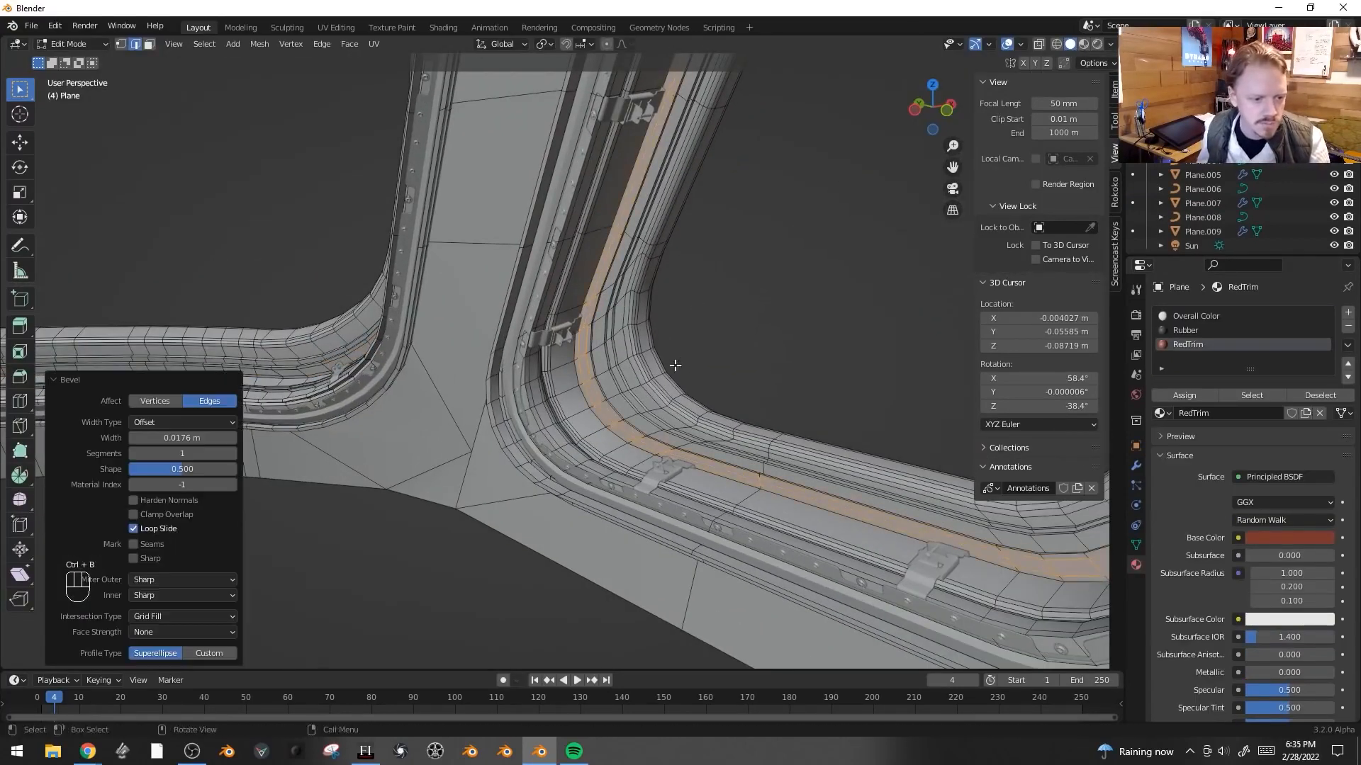
{"action": "left_click", "coordinate": [1197, 394]}
{"action": "key", "text": "Tab"}
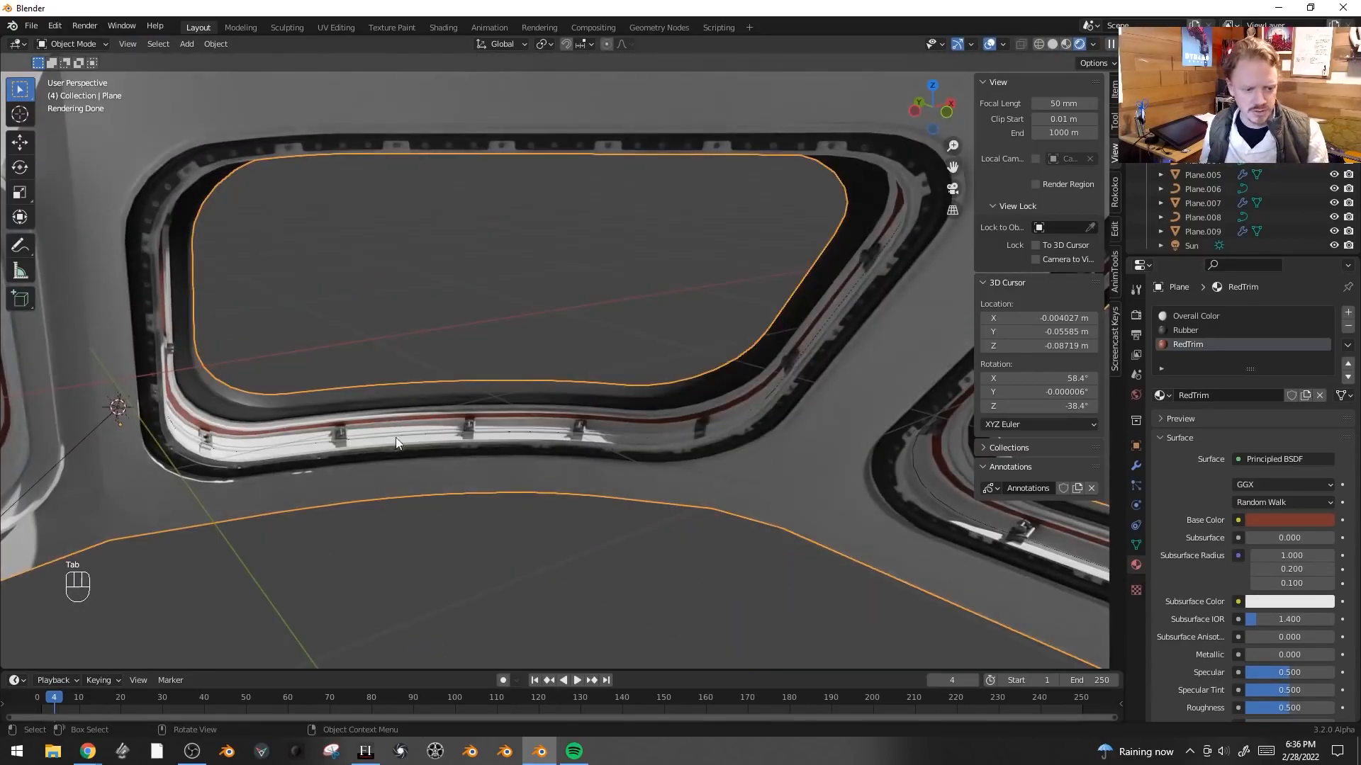
- Split the viewport and switch the new area to the UV Editor
{"action": "left_click", "coordinate": [356, 50]}
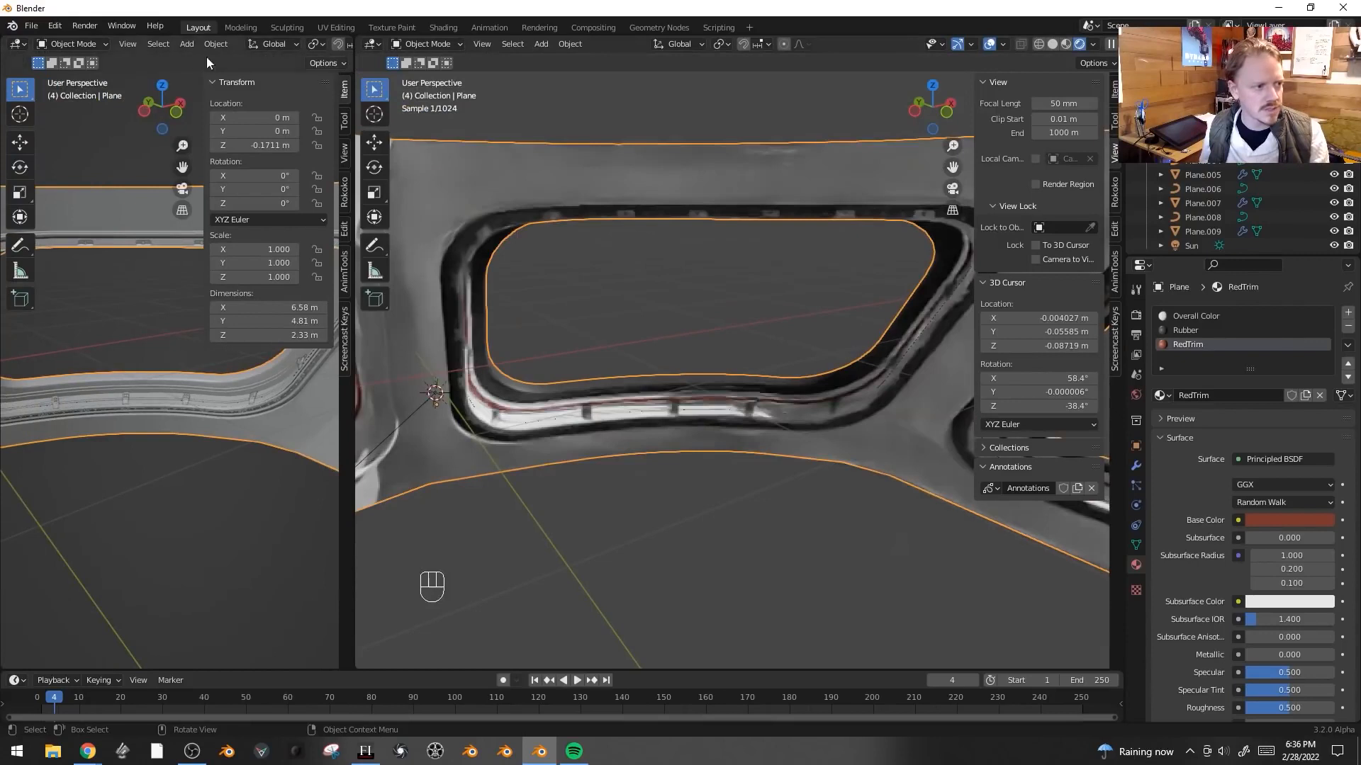
{"action": "left_click", "coordinate": [14, 44]}
{"action": "left_click", "coordinate": [53, 97]}
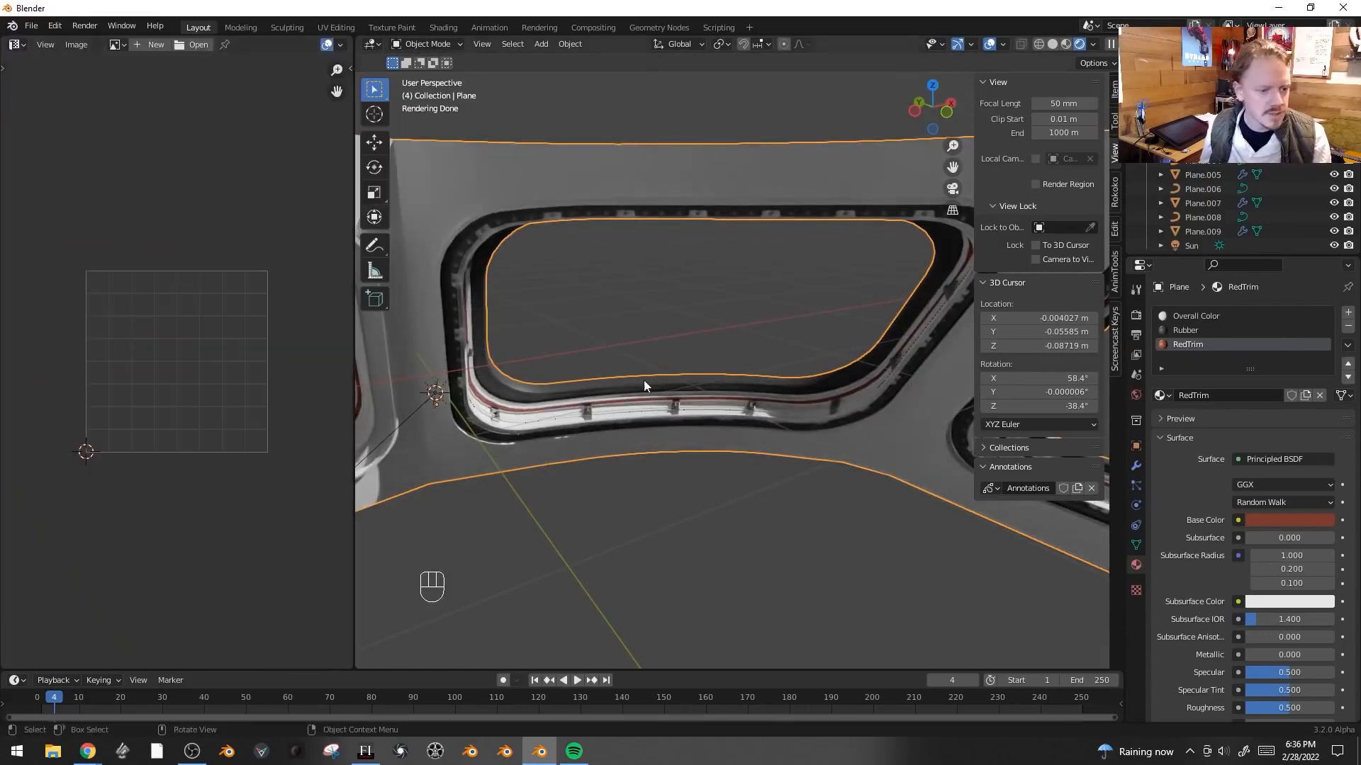
- In face mode on the frame, select a trim face loop and grow the selection across the trim band
{"action": "key", "text": "Tab"}
{"action": "scroll", "coordinate": [673, 400], "scroll_direction": "up", "scroll_amount": 4}
{"action": "key", "text": "3"}
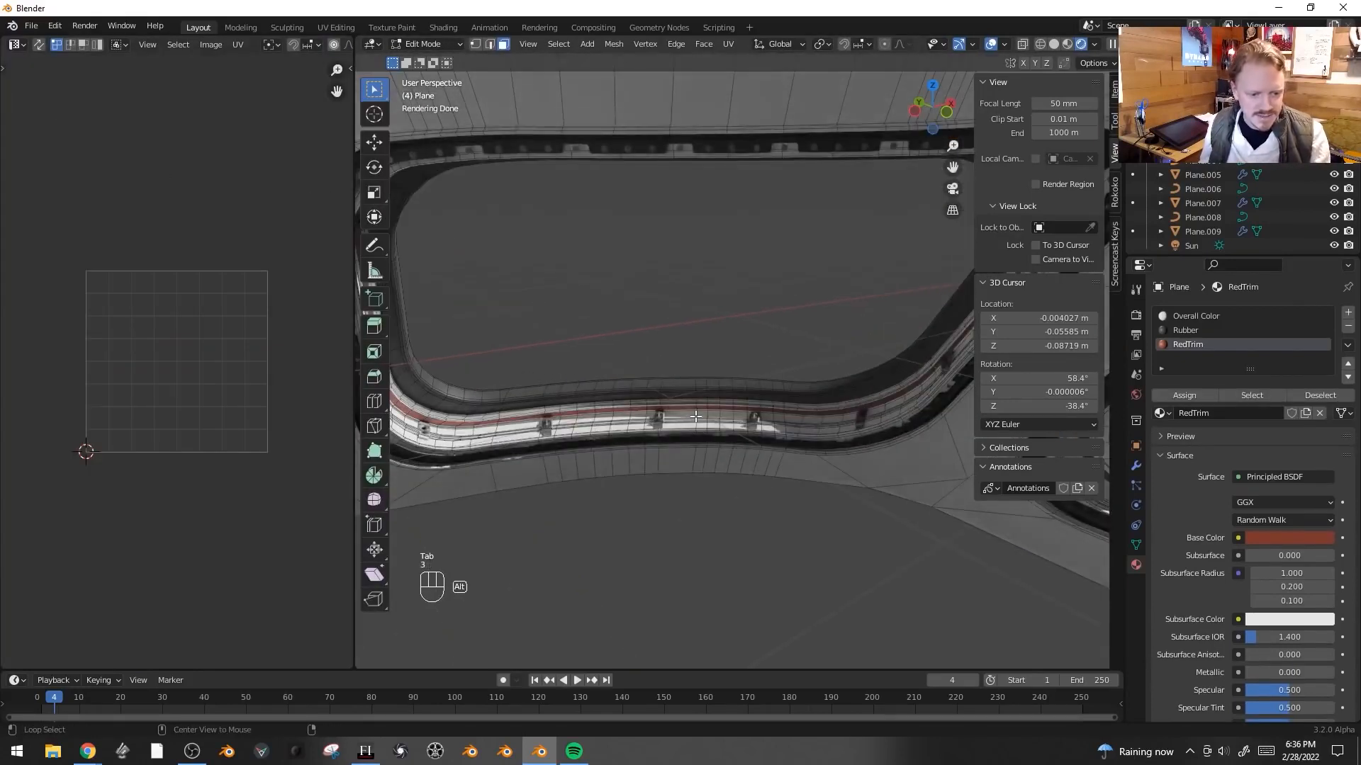
{"action": "left_click", "coordinate": [695, 416], "text": "alt"}
{"action": "left_click", "coordinate": [698, 414], "text": "alt"}
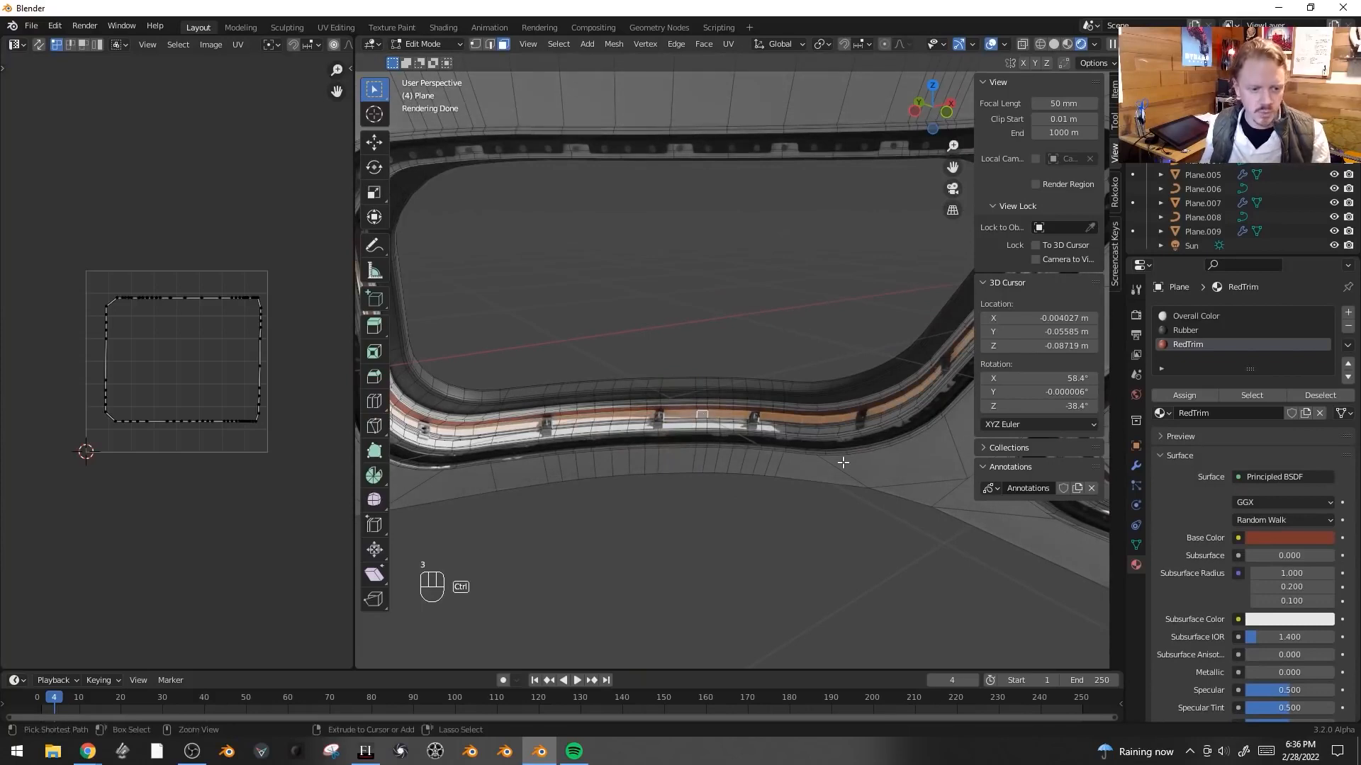
{"action": "key", "text": "ctrl+KP_Add"}
{"action": "key", "text": "ctrl+KP_Add"}
{"action": "key", "text": "ctrl+KP_Add"}
{"action": "key", "text": "ctrl+KP_Add"}
{"action": "key", "text": "ctrl+KP_Add"}
{"action": "key", "text": "ctrl+KP_Add"}
{"action": "key", "text": "ctrl+KP_Add"}
{"action": "key", "text": "ctrl+KP_Add"}
{"action": "key", "text": "ctrl+KP_Add"}
{"action": "key", "text": "ctrl+KP_Add"}
{"action": "key", "text": "ctrl+KP_Add"}
{"action": "key", "text": "ctrl+KP_Add"}
{"action": "key", "text": "ctrl+KP_Add"}
{"action": "key", "text": "ctrl+KP_Add"}
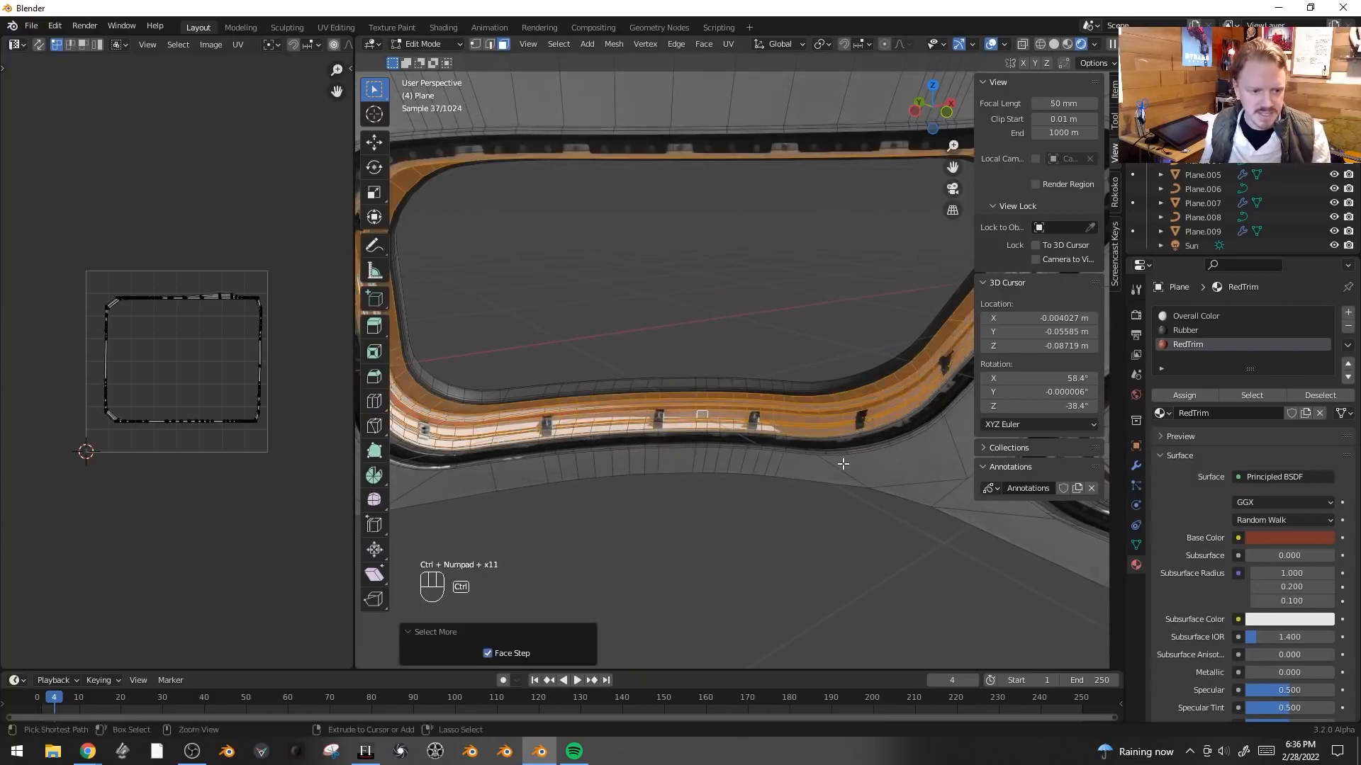
{"action": "key", "text": "ctrl+KP_Add"}
{"action": "key", "text": "ctrl+KP_Add"}
{"action": "key", "text": "ctrl+KP_Add"}
{"action": "key", "text": "ctrl+KP_Add"}
{"action": "key", "text": "ctrl+KP_Add"}
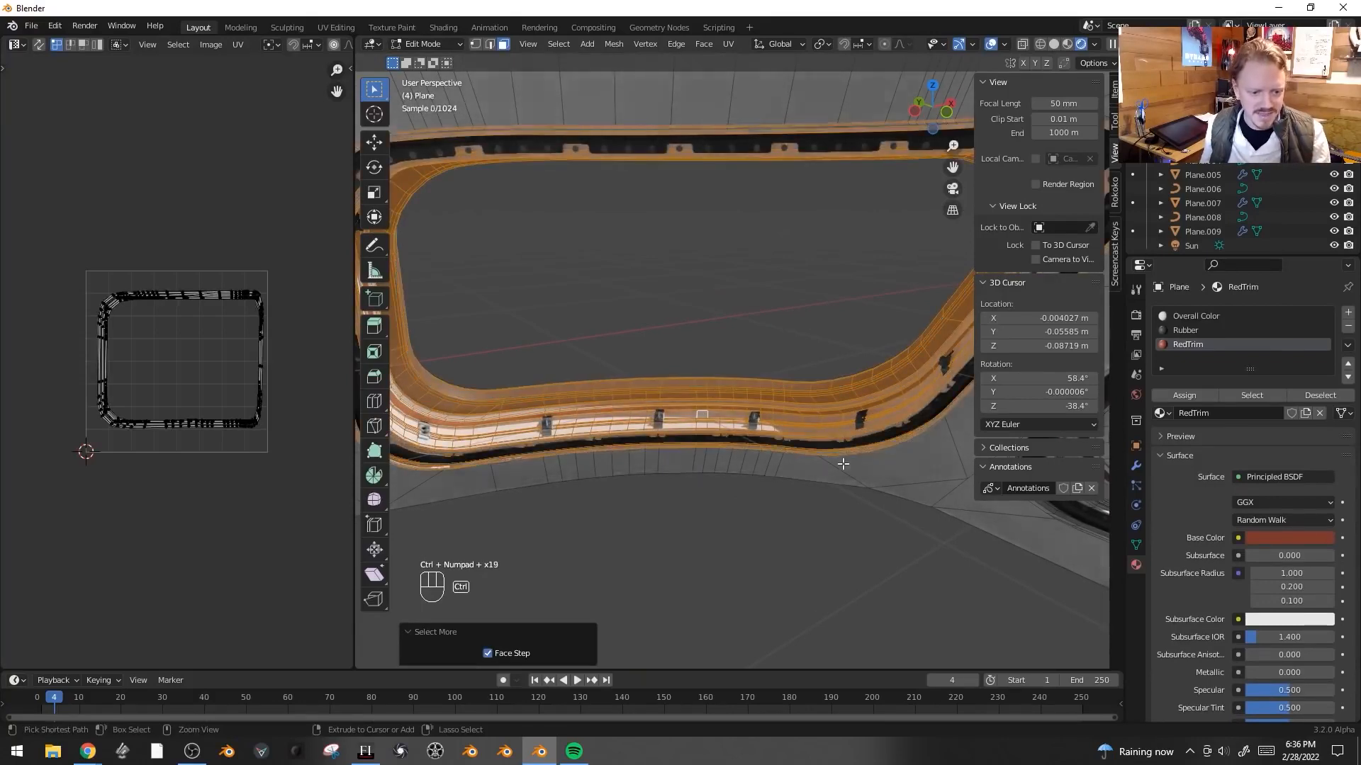
- Select all of the frame's faces and unwrap them
{"action": "middle_click_drag", "start_coordinate": [841, 462], "coordinate": [813, 347]}
{"action": "scroll", "coordinate": [774, 340], "scroll_direction": "up", "scroll_amount": 2}
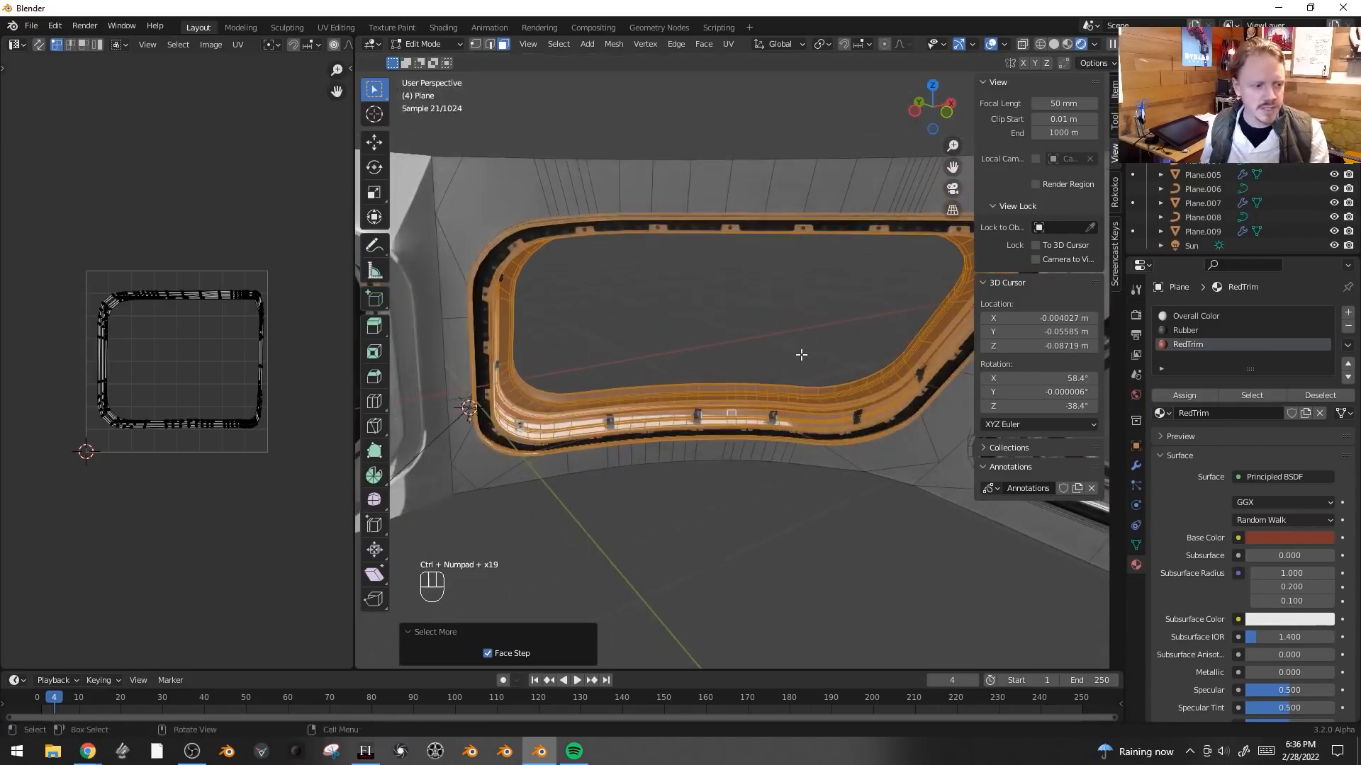
{"action": "scroll", "coordinate": [170, 356], "scroll_direction": "up", "scroll_amount": 2}
{"action": "key", "text": "a"}
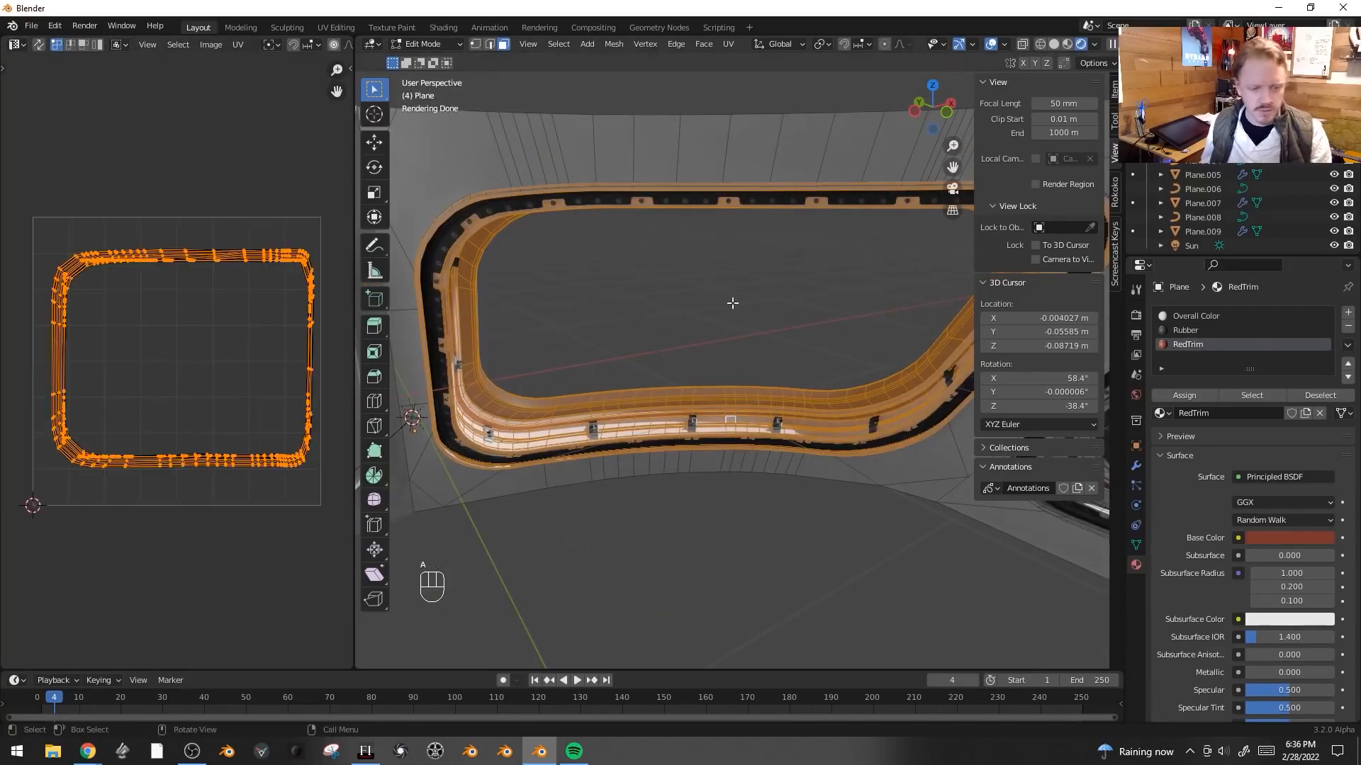
{"action": "key", "text": "u"}
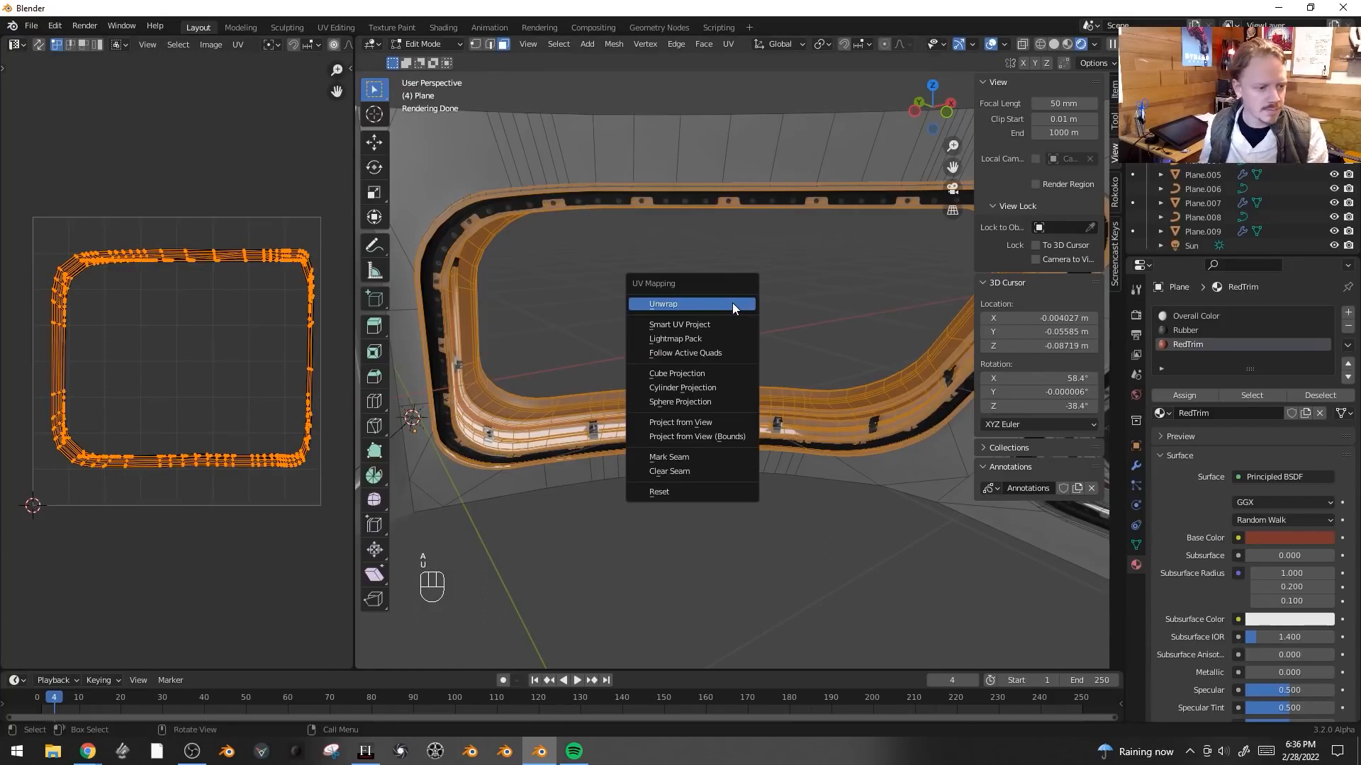
{"action": "key", "text": "u"}
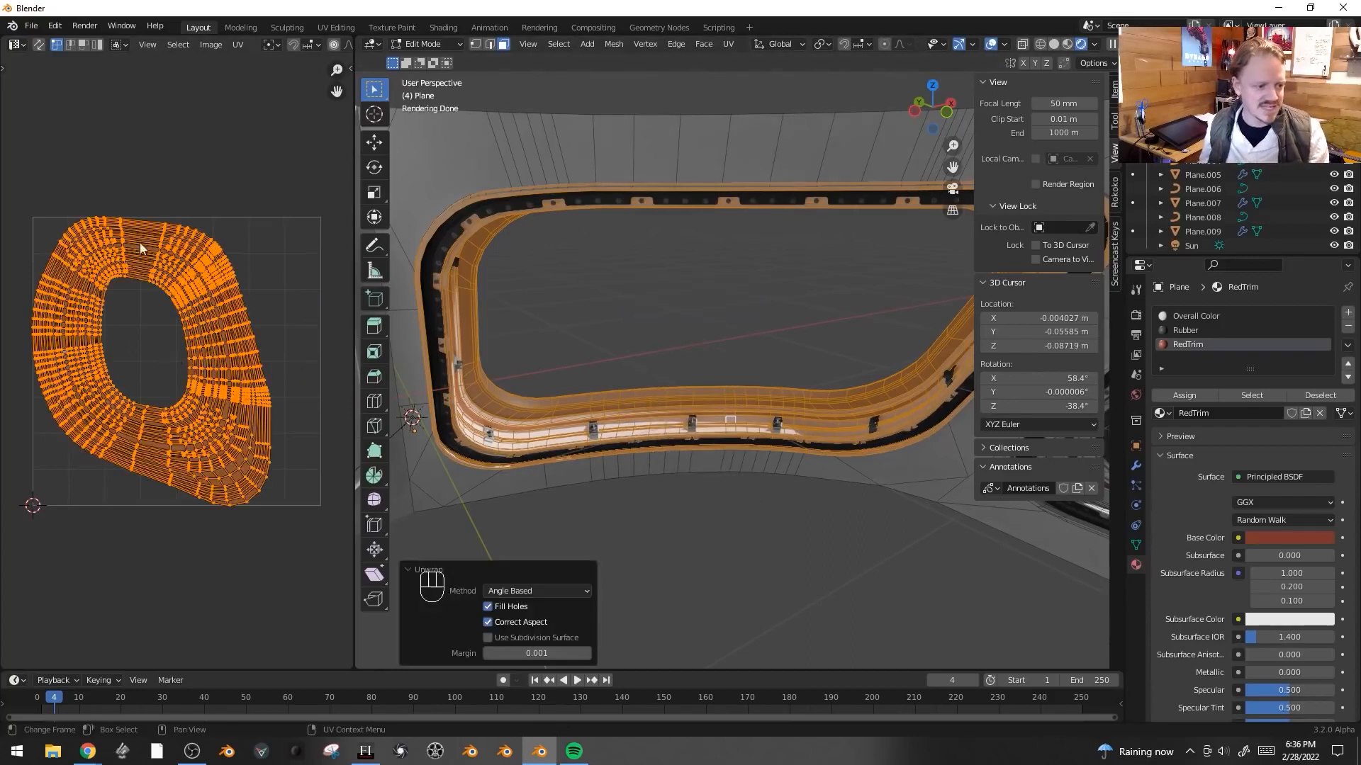
- Select the edge loop around the window opening and mark it as a seam
{"action": "middle_click_drag", "start_coordinate": [778, 220], "coordinate": [715, 241]}
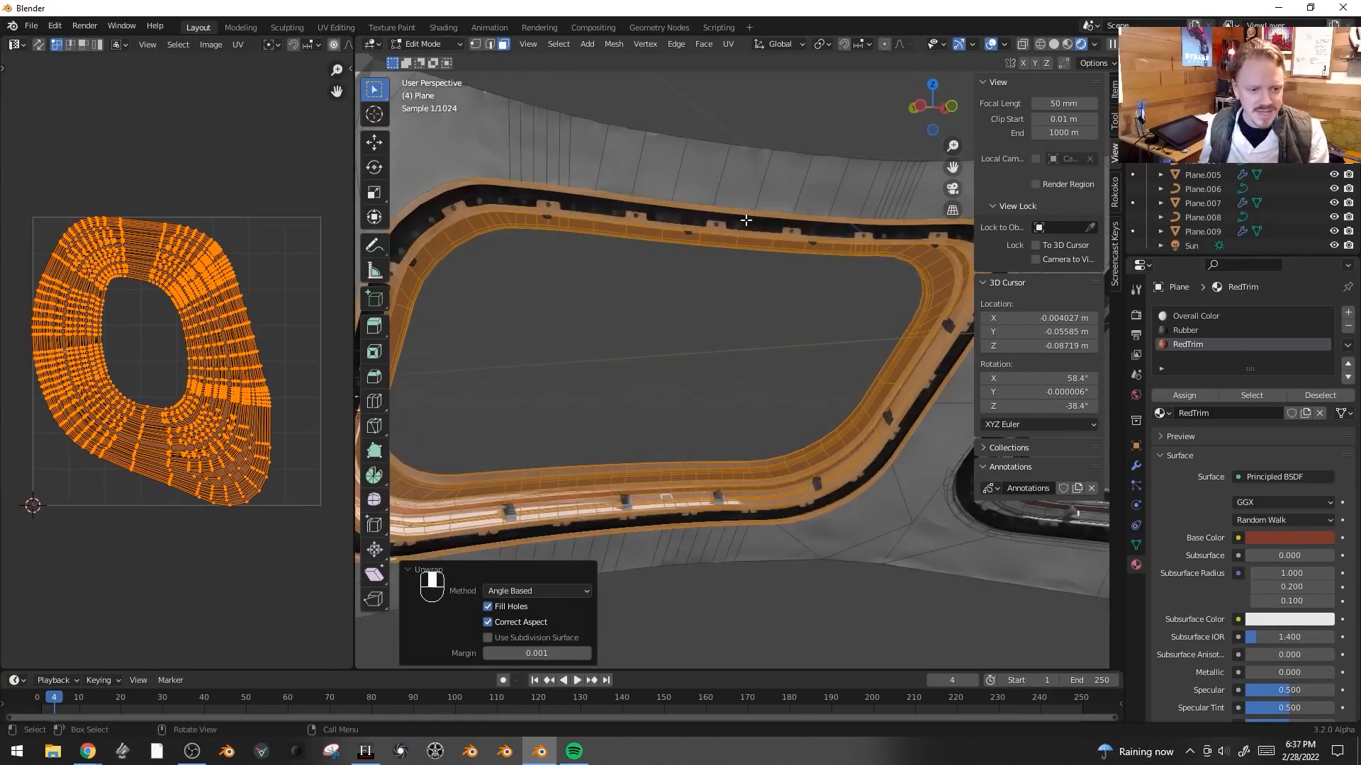
{"action": "key", "text": "2"}
{"action": "left_click", "coordinate": [697, 238]}
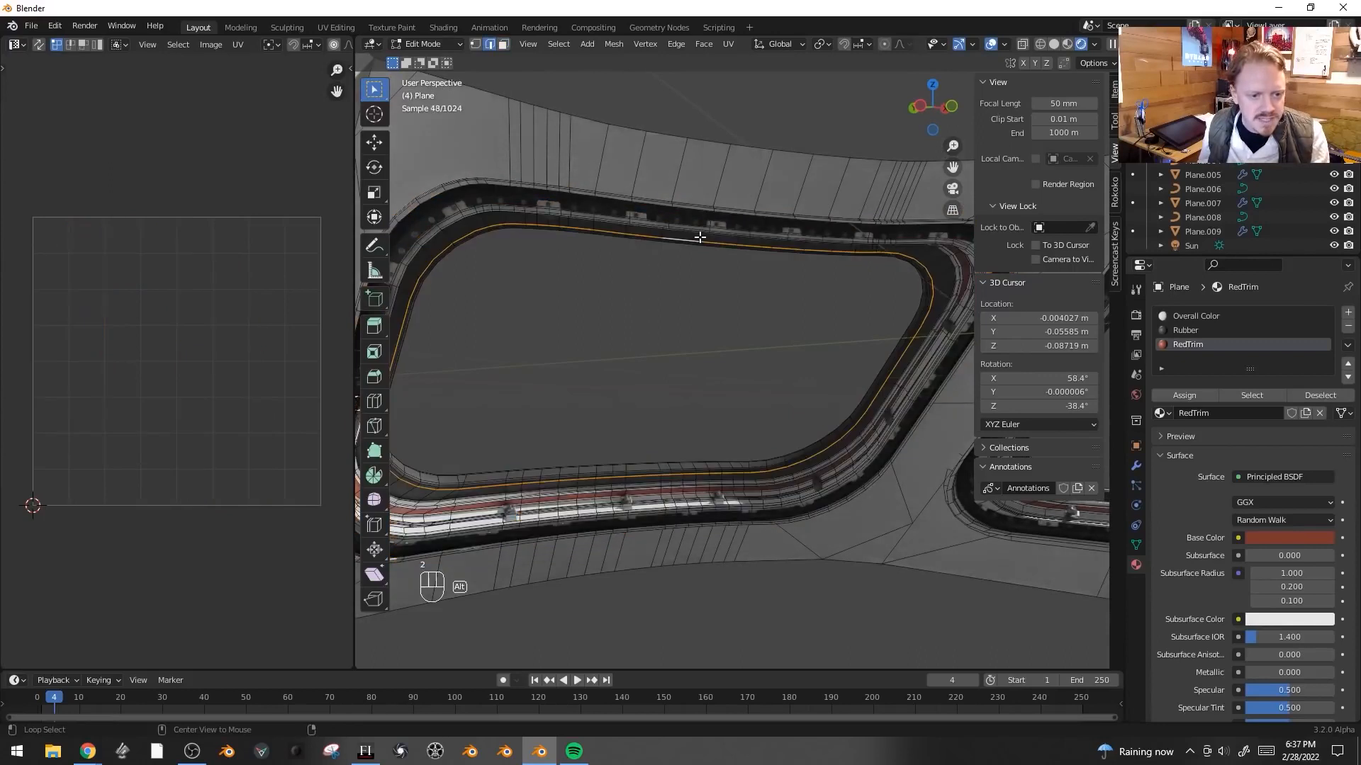
{"action": "key", "text": "ctrl+e"}
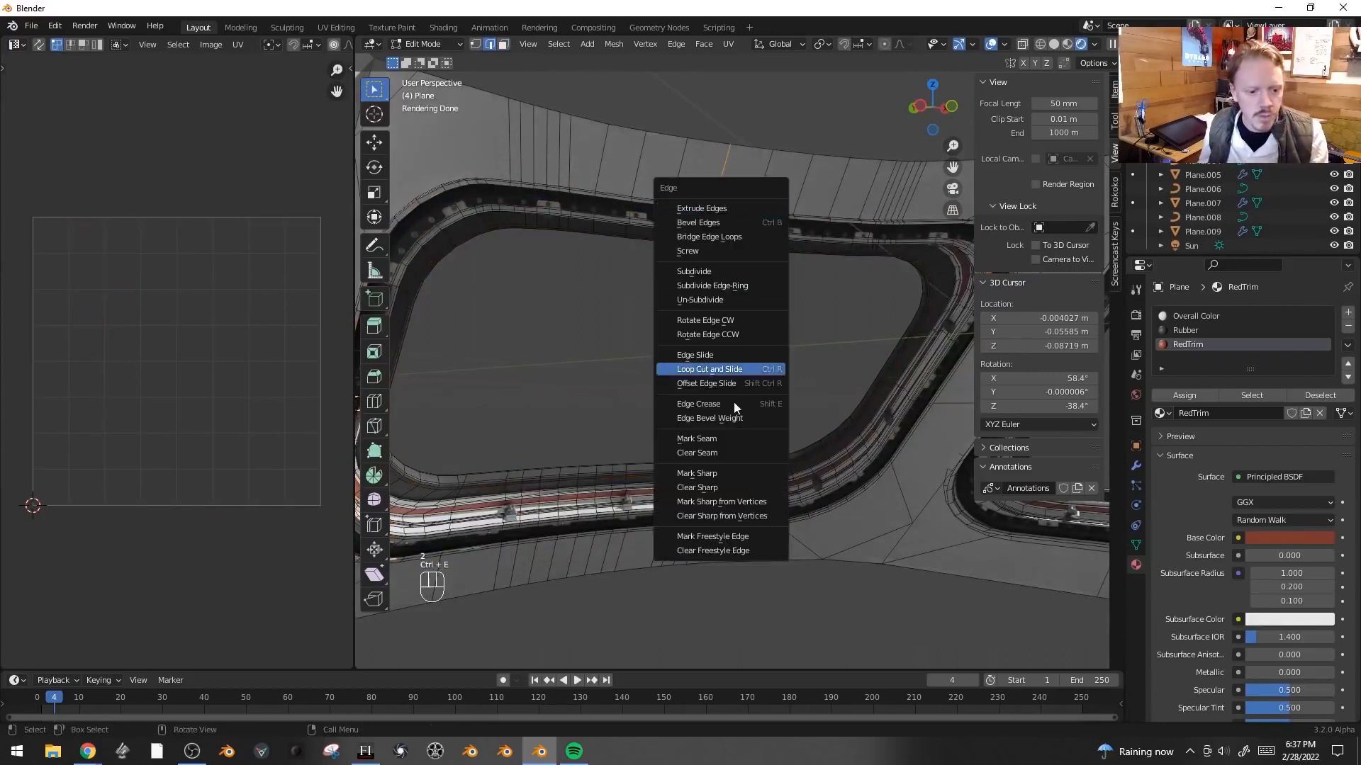
{"action": "left_click", "coordinate": [724, 438]}
- Select the trim's face band, grow it, and unwrap it again using the new seam
{"action": "middle_click_drag", "start_coordinate": [733, 388], "coordinate": [672, 404]}
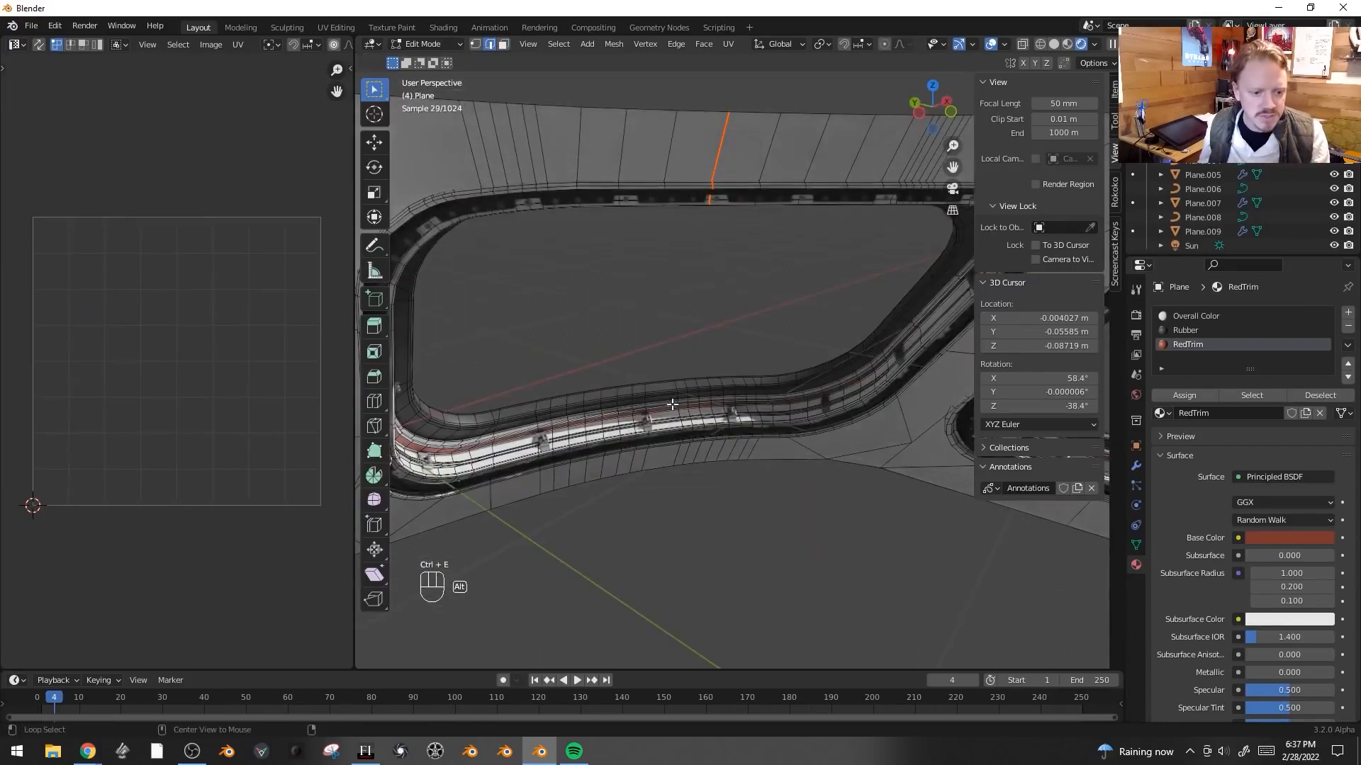
{"action": "key", "text": "3"}
{"action": "left_click", "coordinate": [675, 413]}
{"action": "key", "text": "ctrl+KP_Add"}
{"action": "key", "text": "ctrl+KP_Add"}
{"action": "key", "text": "ctrl+KP_Add"}
{"action": "key", "text": "ctrl+KP_Add"}
{"action": "key", "text": "ctrl+KP_Add"}
{"action": "key", "text": "ctrl+KP_Add"}
{"action": "key", "text": "ctrl+KP_Add"}
{"action": "key", "text": "ctrl+KP_Add"}
{"action": "key", "text": "ctrl+KP_Add"}
{"action": "key", "text": "ctrl+KP_Add"}
{"action": "key", "text": "ctrl+KP_Add"}
{"action": "key", "text": "ctrl+KP_Add"}
{"action": "key", "text": "ctrl+KP_Add"}
{"action": "key", "text": "ctrl+KP_Add"}
{"action": "key", "text": "ctrl+KP_Add"}
{"action": "key", "text": "ctrl+KP_Add"}
{"action": "key", "text": "ctrl+KP_Add"}
{"action": "key", "text": "ctrl+KP_Add"}
{"action": "key", "text": "ctrl+KP_Add"}
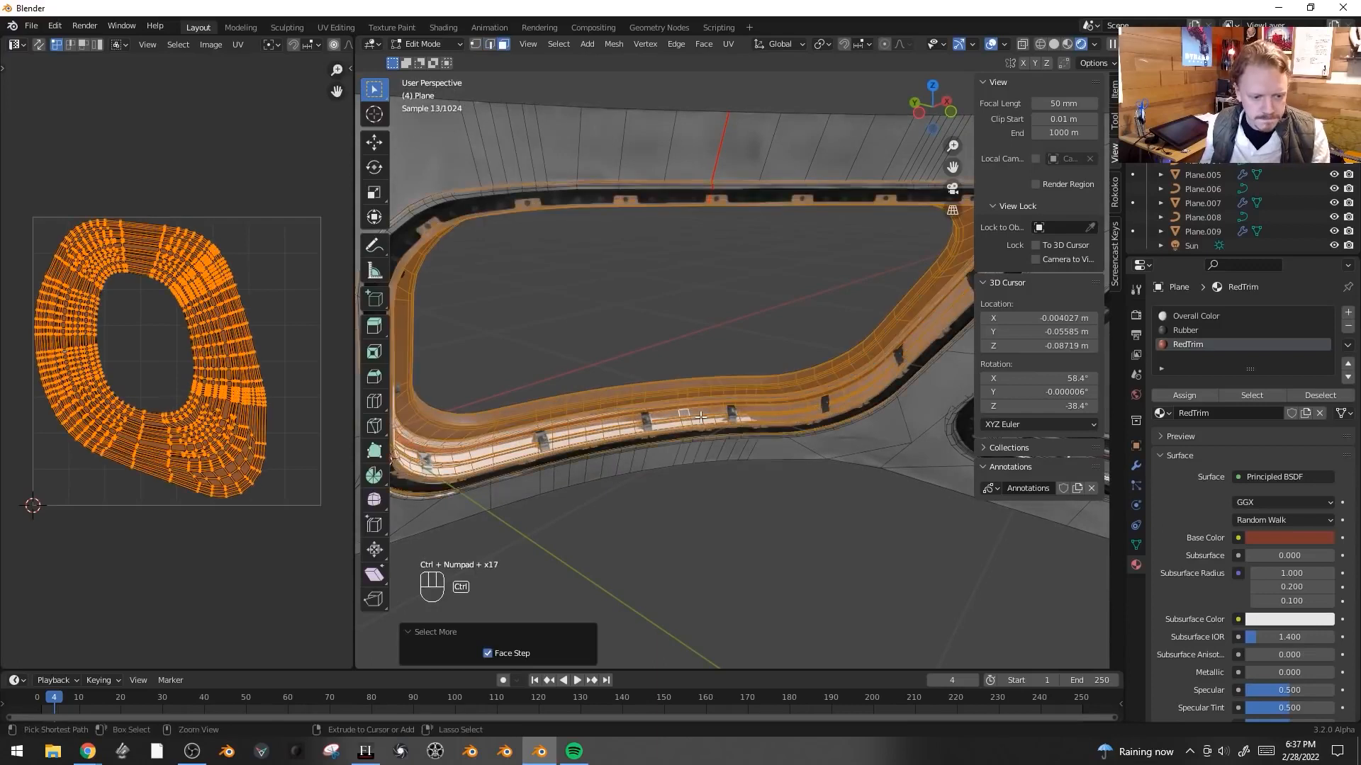
{"action": "key", "text": "u"}
{"action": "left_click", "coordinate": [700, 287]}
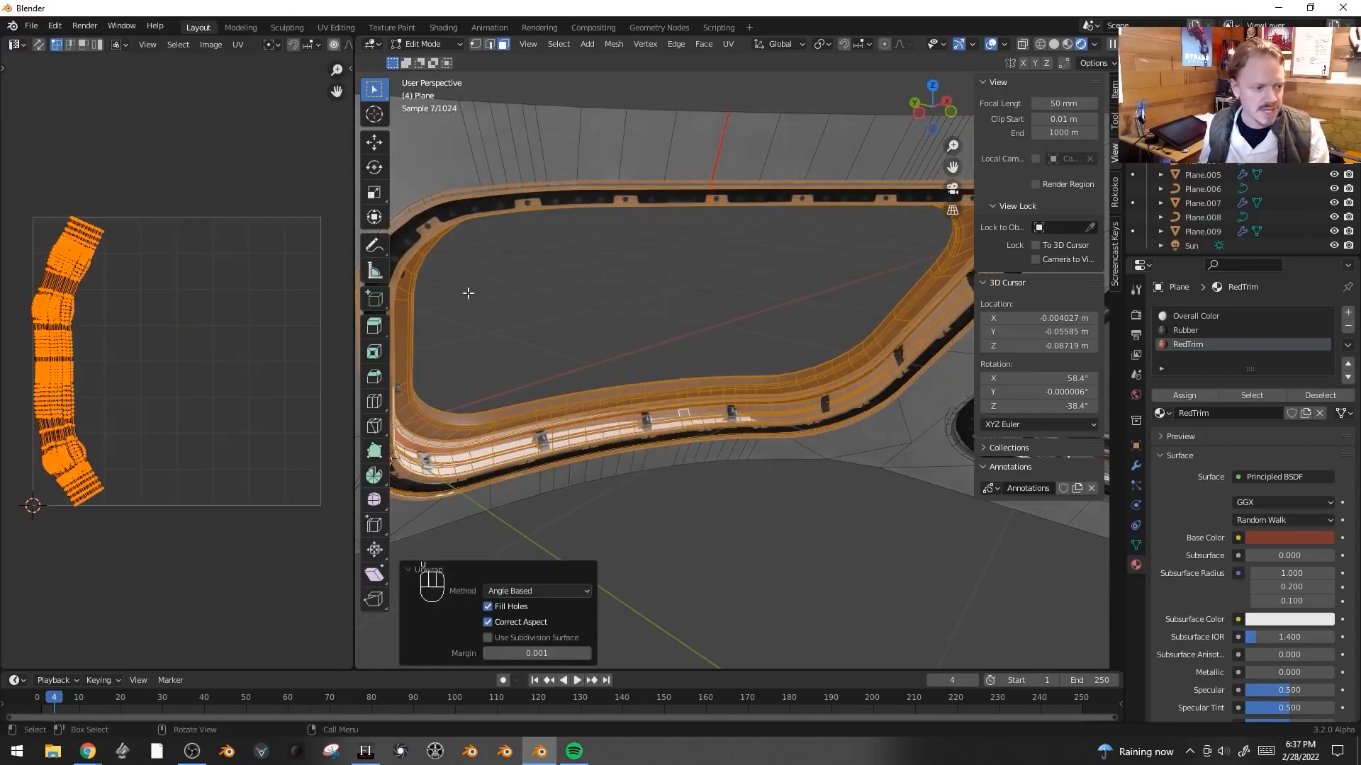
{"action": "middle_click_drag", "start_coordinate": [69, 370], "coordinate": [115, 373]}
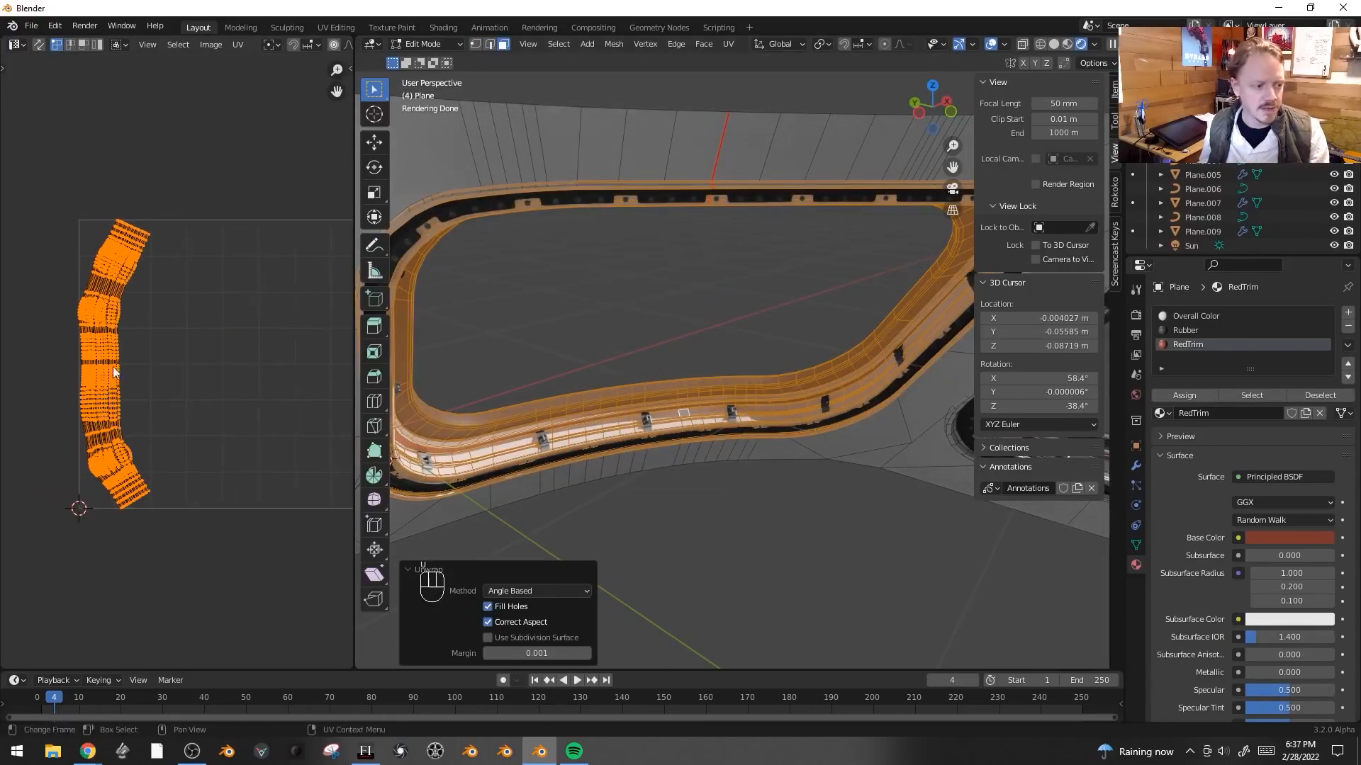
- Straighten the trim's UV islands into a grid by shape with UV Squares, then scale and move them in the UV editor
{"action": "left_click", "coordinate": [350, 69]}
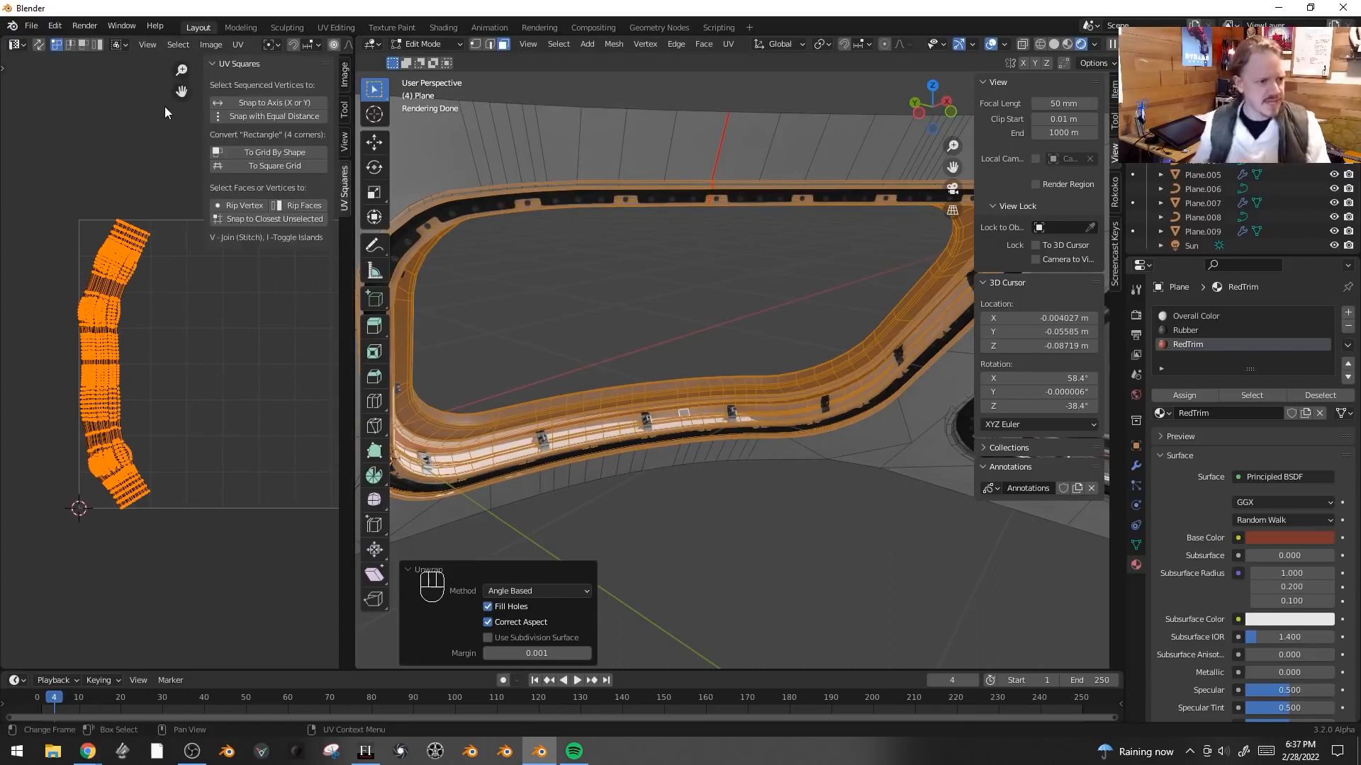
{"action": "left_click", "coordinate": [270, 153]}
{"action": "key", "text": "s"}
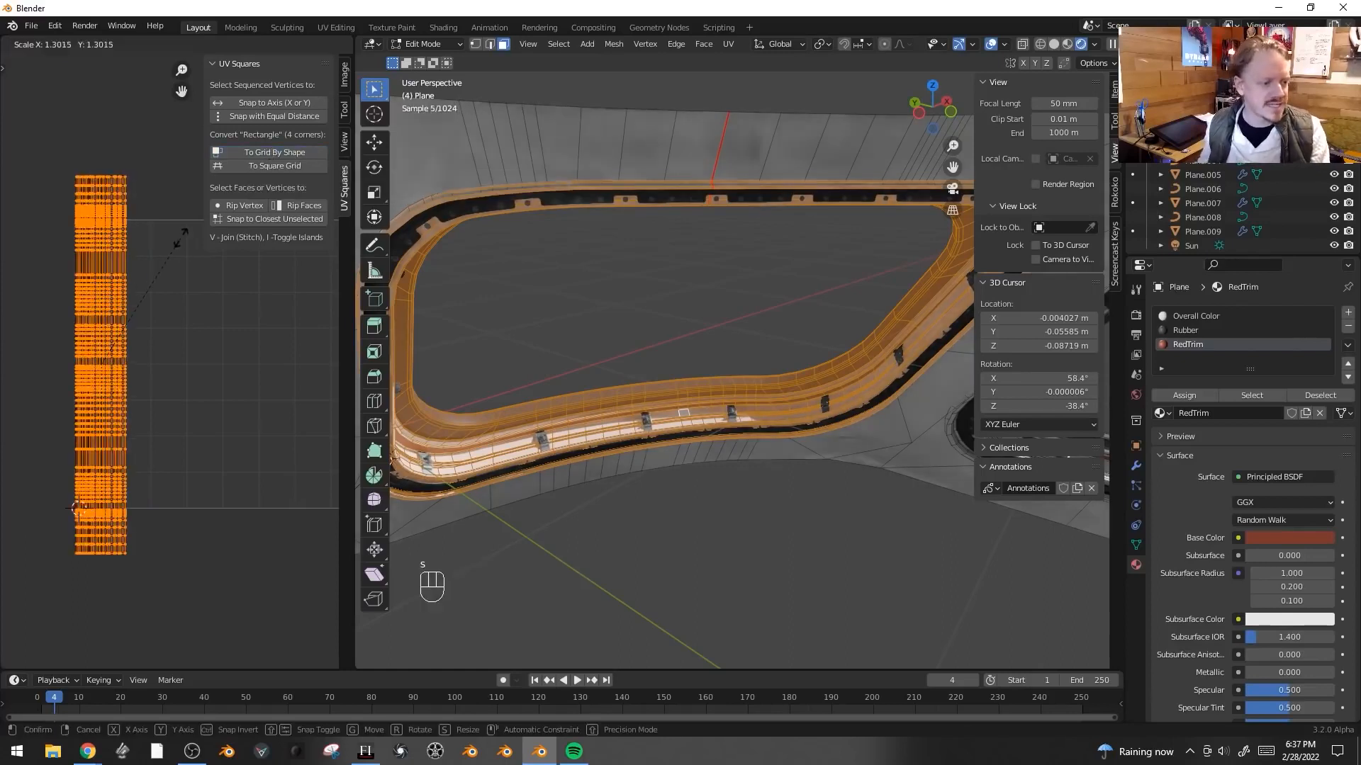
{"action": "left_click", "coordinate": [188, 225]}
{"action": "key", "text": "g"}
{"action": "left_click", "coordinate": [199, 323]}
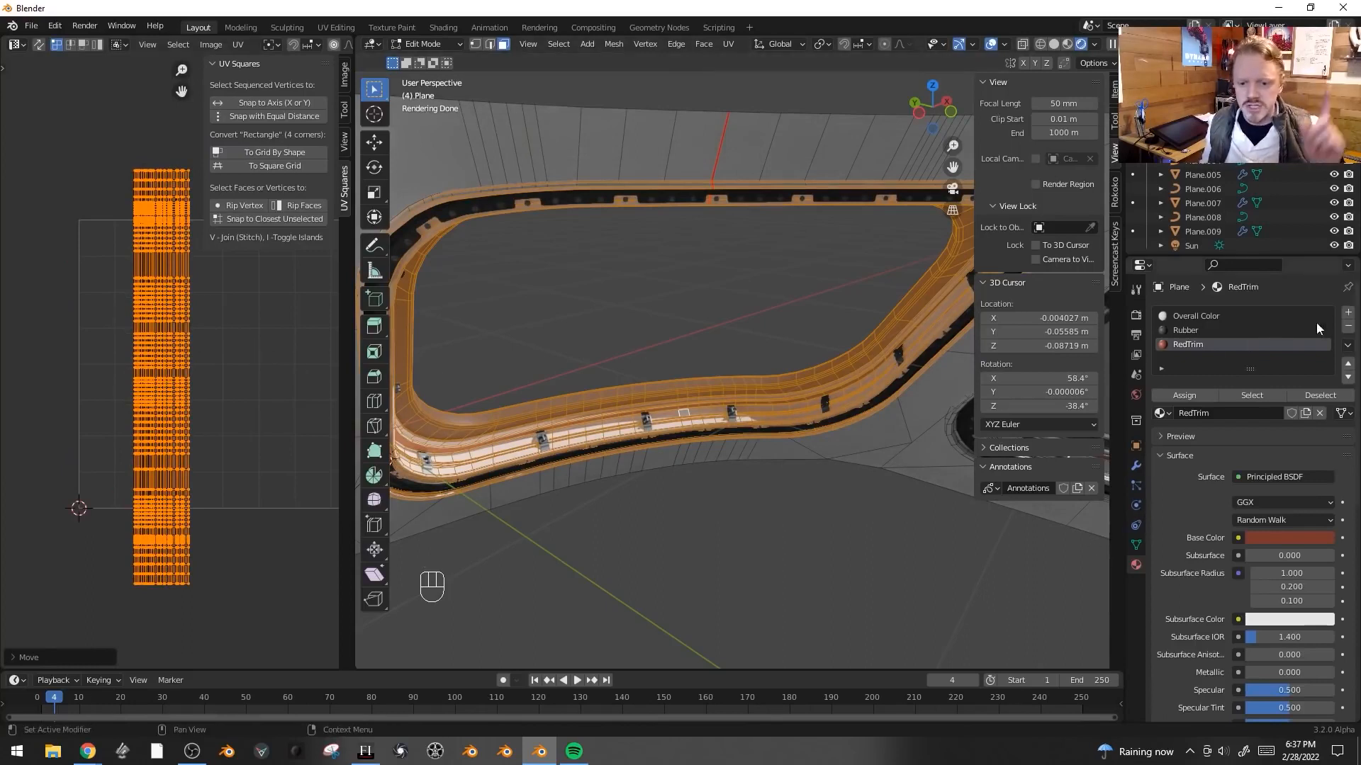
- Add a new material slot with a new material and rename it WindowFrame
{"action": "left_click", "coordinate": [1348, 313]}
{"action": "left_click", "coordinate": [1233, 414]}
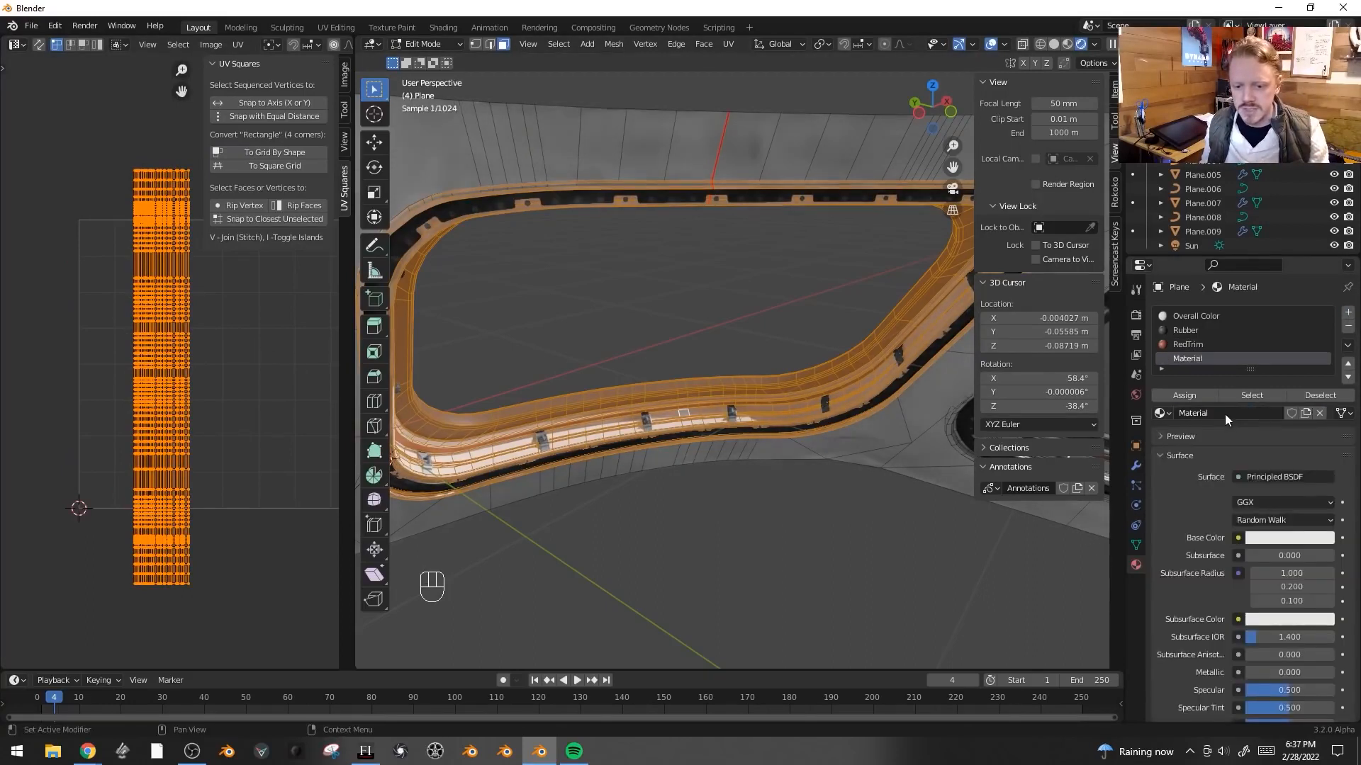
{"action": "double_click", "coordinate": [1226, 414]}
{"action": "type", "text": "WindowFrame"}
{"action": "key", "text": "Return"}
- Set the WindowFrame base color to an Image Texture and open the SeamsCollection.jpg image for it
{"action": "left_click", "coordinate": [1238, 538]}
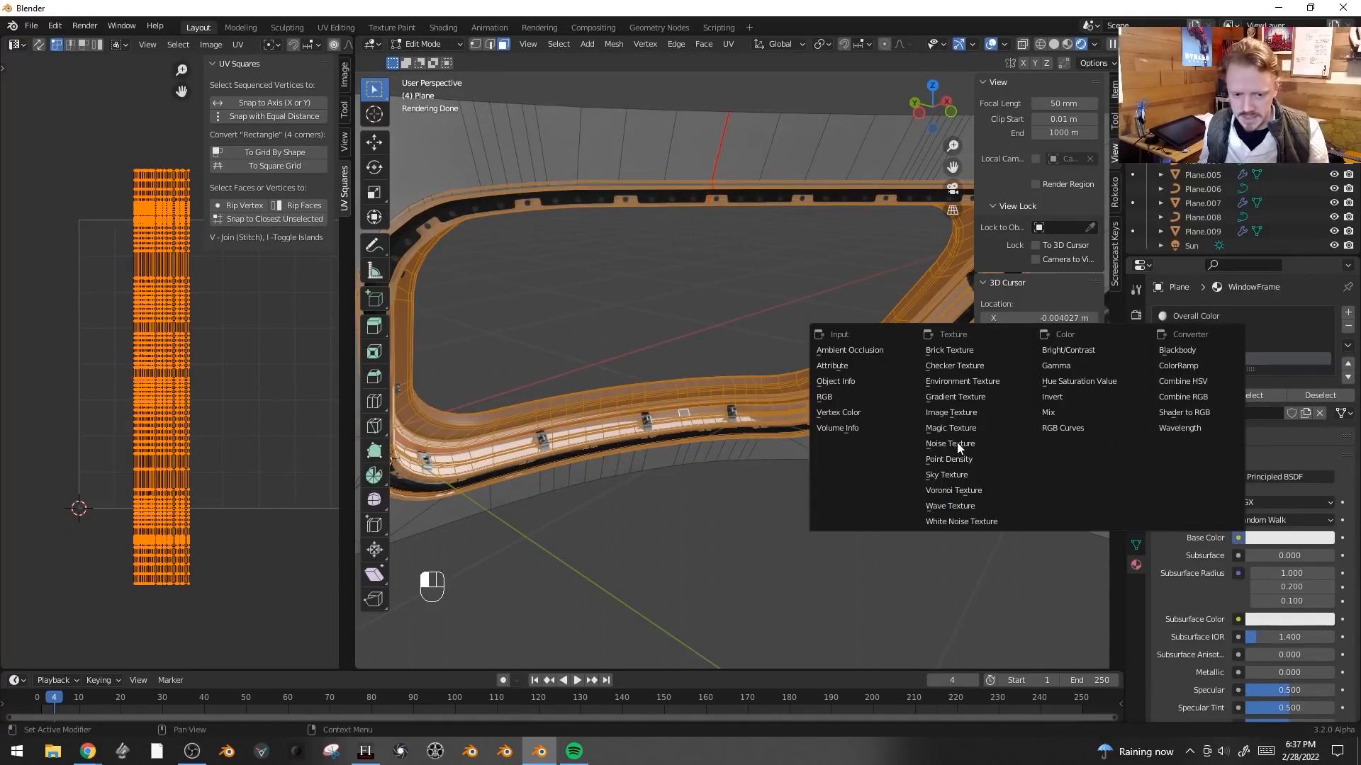
{"action": "left_click", "coordinate": [950, 412]}
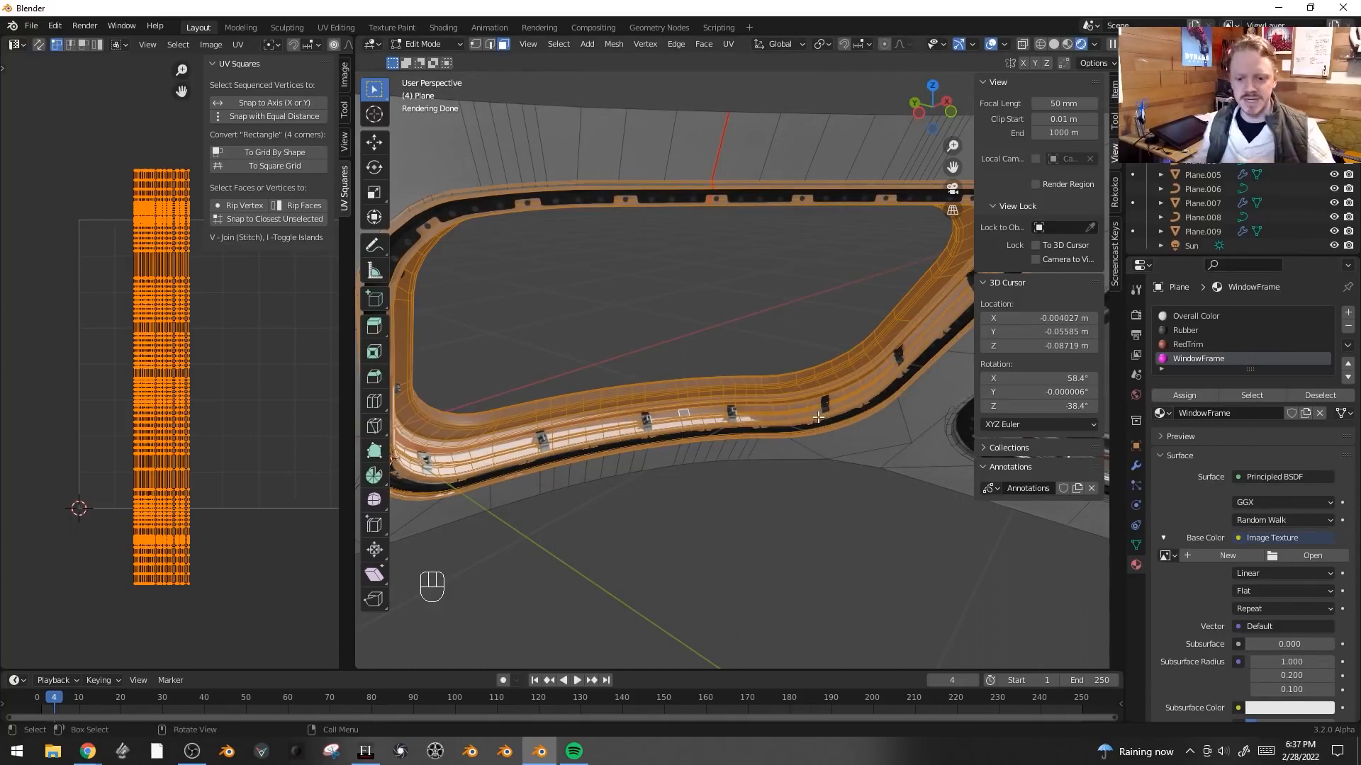
{"action": "left_click", "coordinate": [1313, 556]}
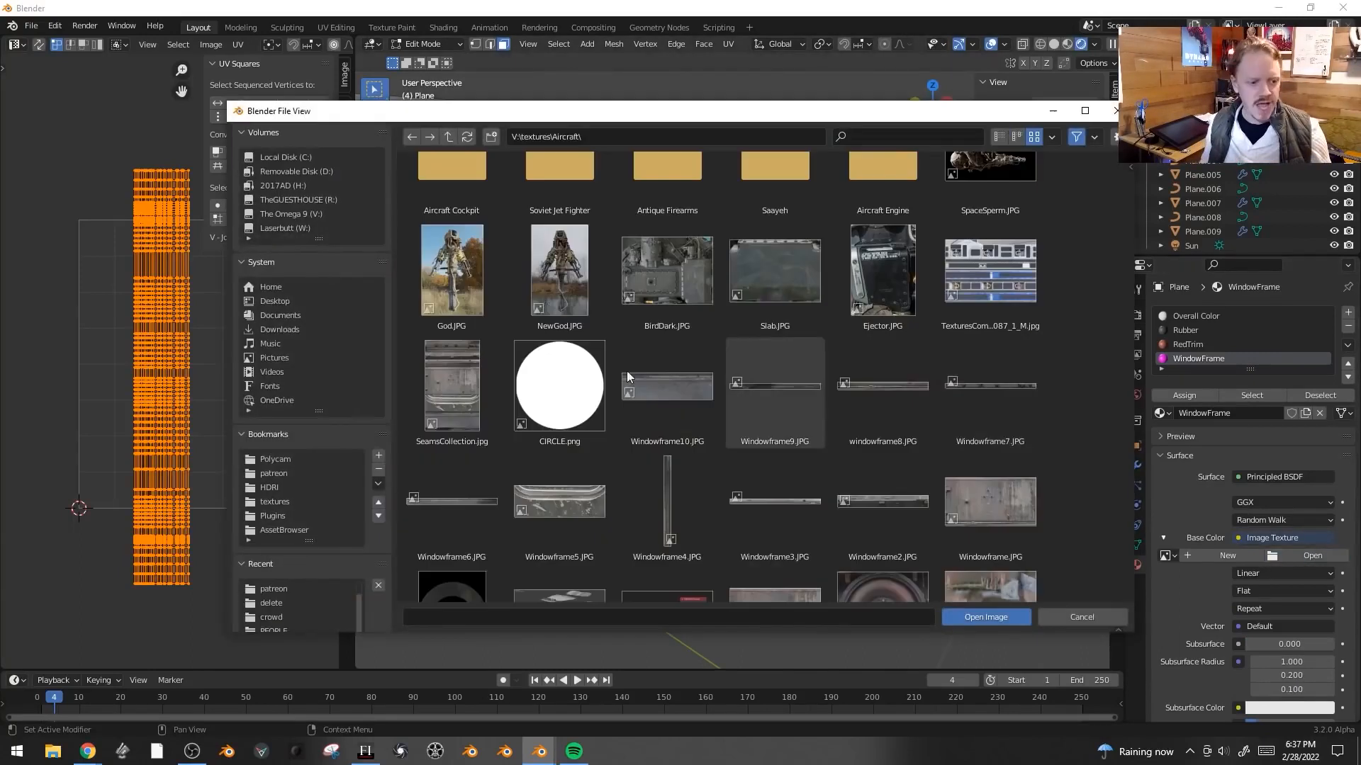
{"action": "left_click", "coordinate": [452, 365]}
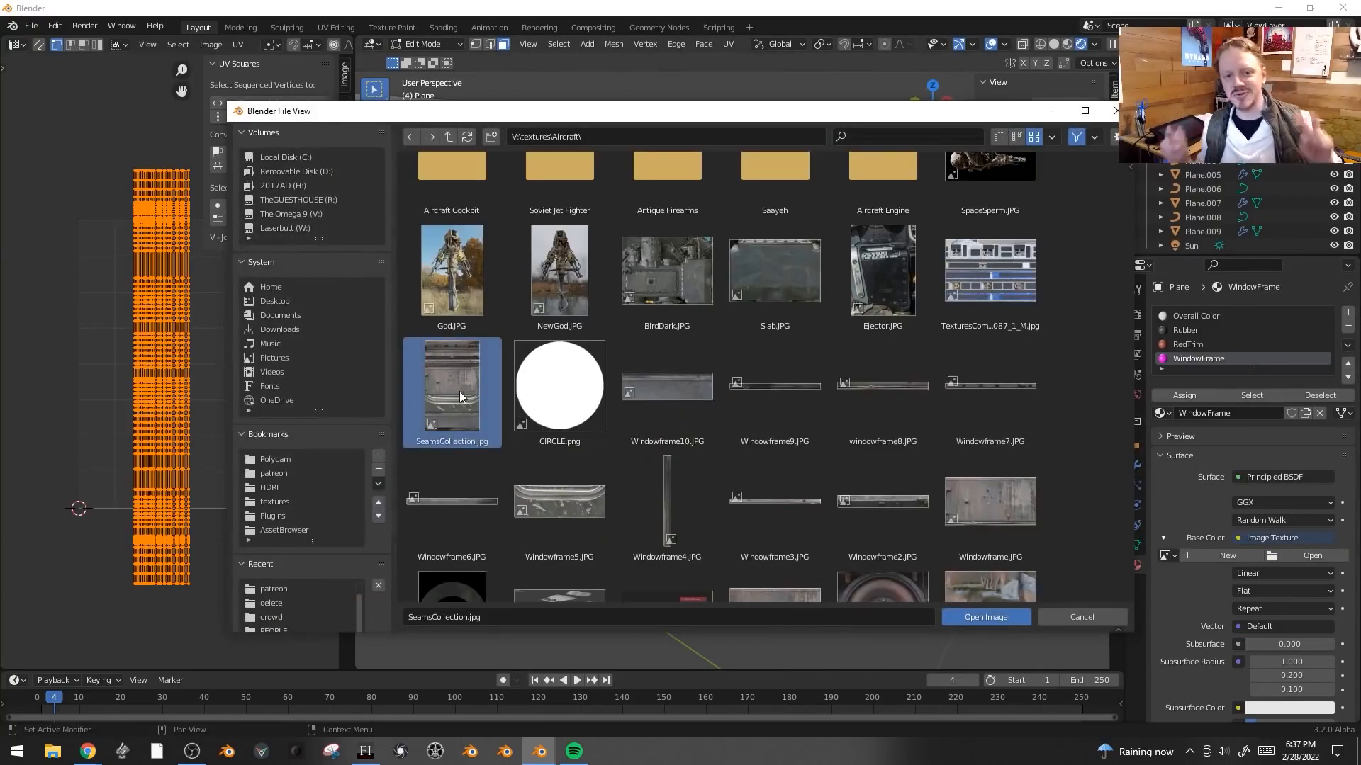
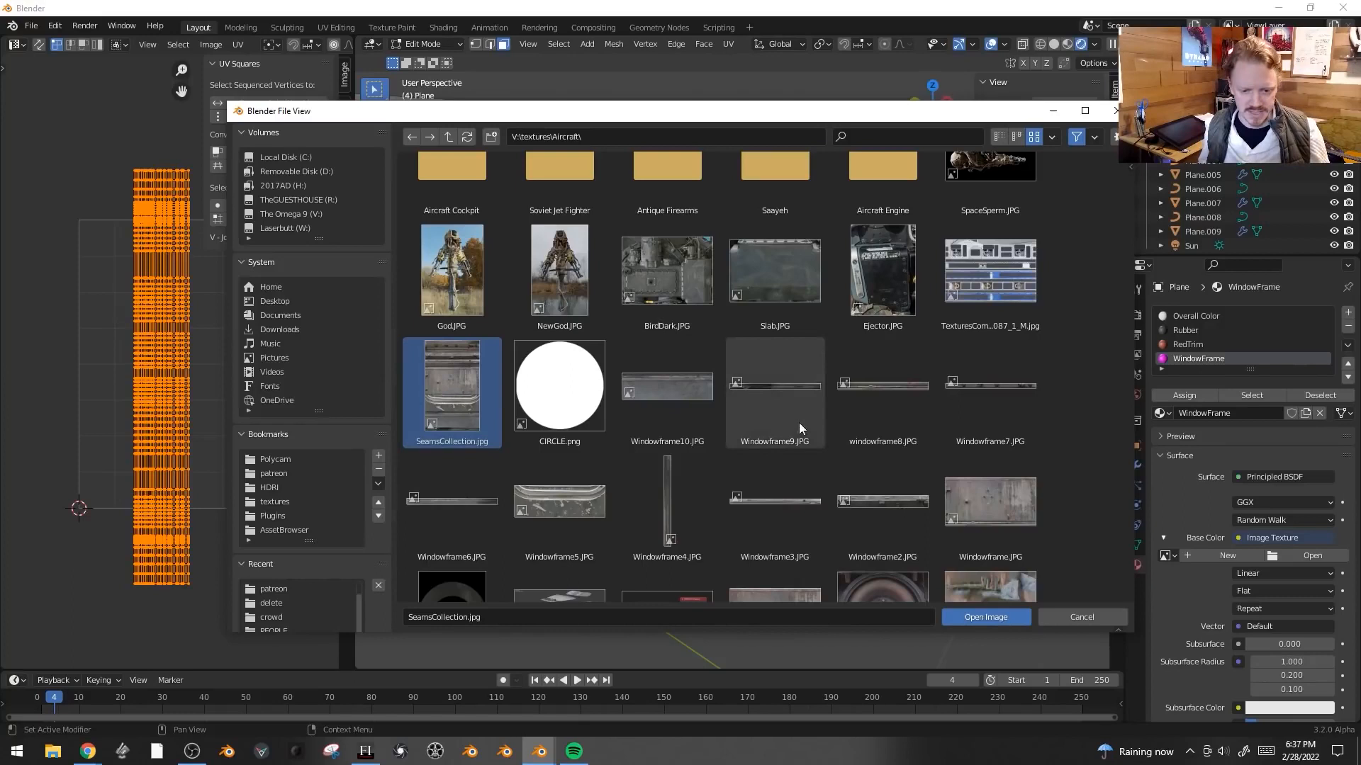
- Confirm opening SeamsCollection.jpg and hide the faces assigned the Rubber and RedTrim materials
{"action": "left_click", "coordinate": [988, 620]}
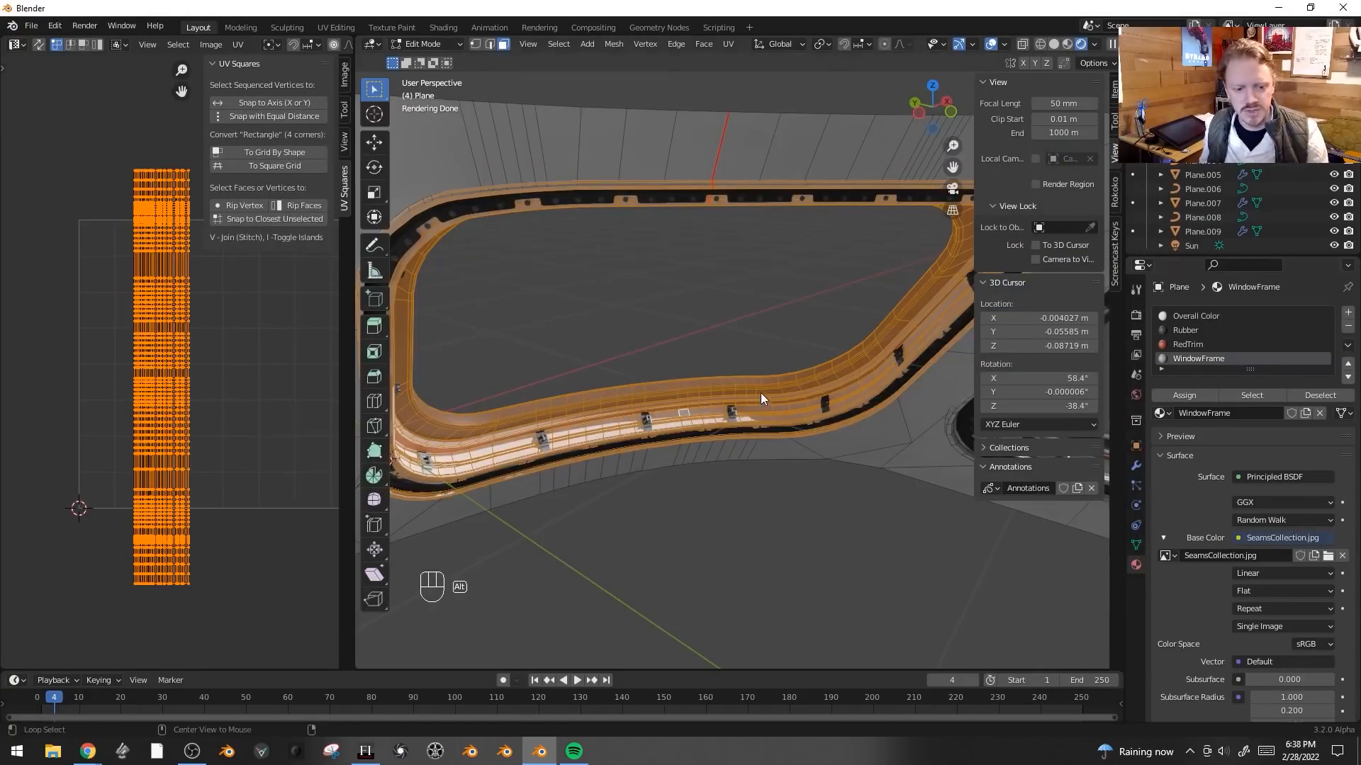
{"action": "key", "text": "alt+a"}
{"action": "middle_click_drag", "start_coordinate": [760, 392], "coordinate": [972, 357]}
{"action": "left_click", "coordinate": [1195, 328]}
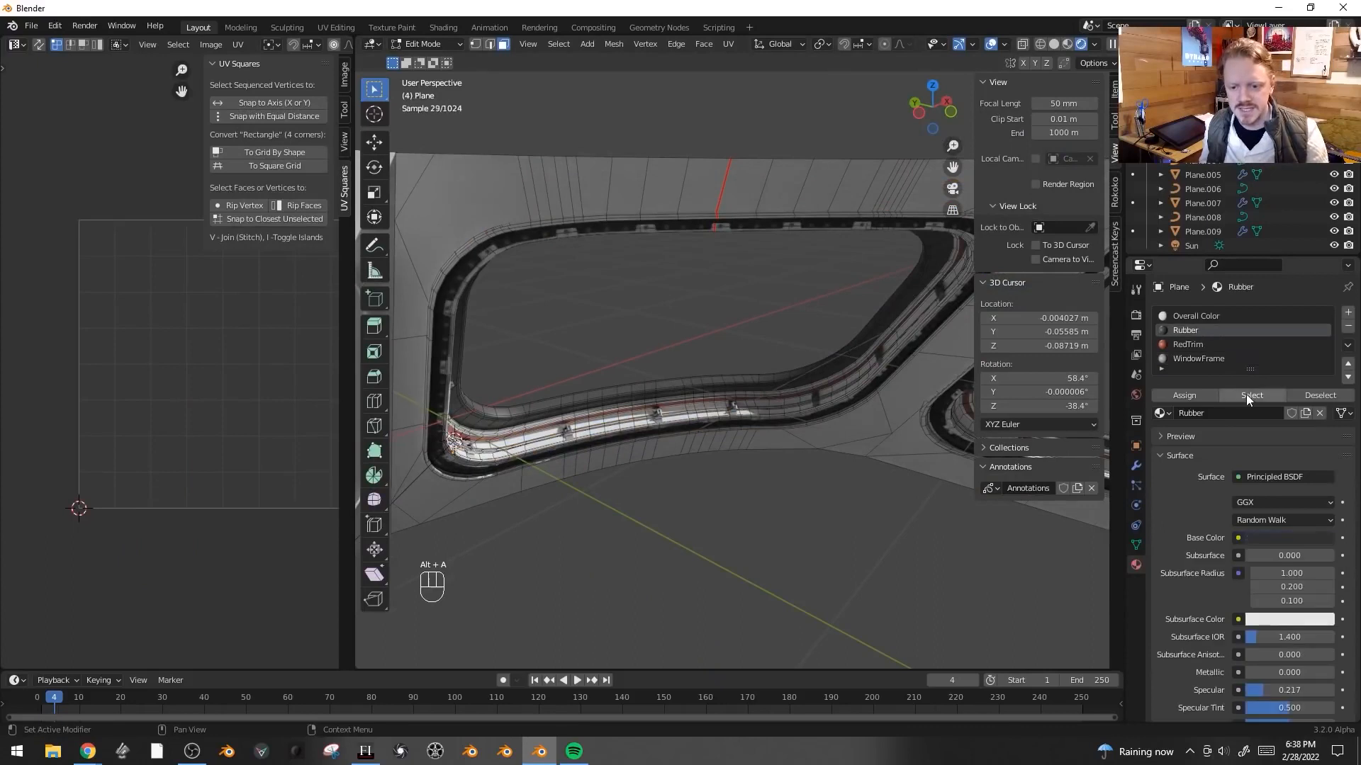
{"action": "left_click", "coordinate": [1251, 395]}
{"action": "left_click", "coordinate": [1187, 344]}
{"action": "left_click", "coordinate": [1251, 396], "text": "shift"}
{"action": "key", "text": "h"}
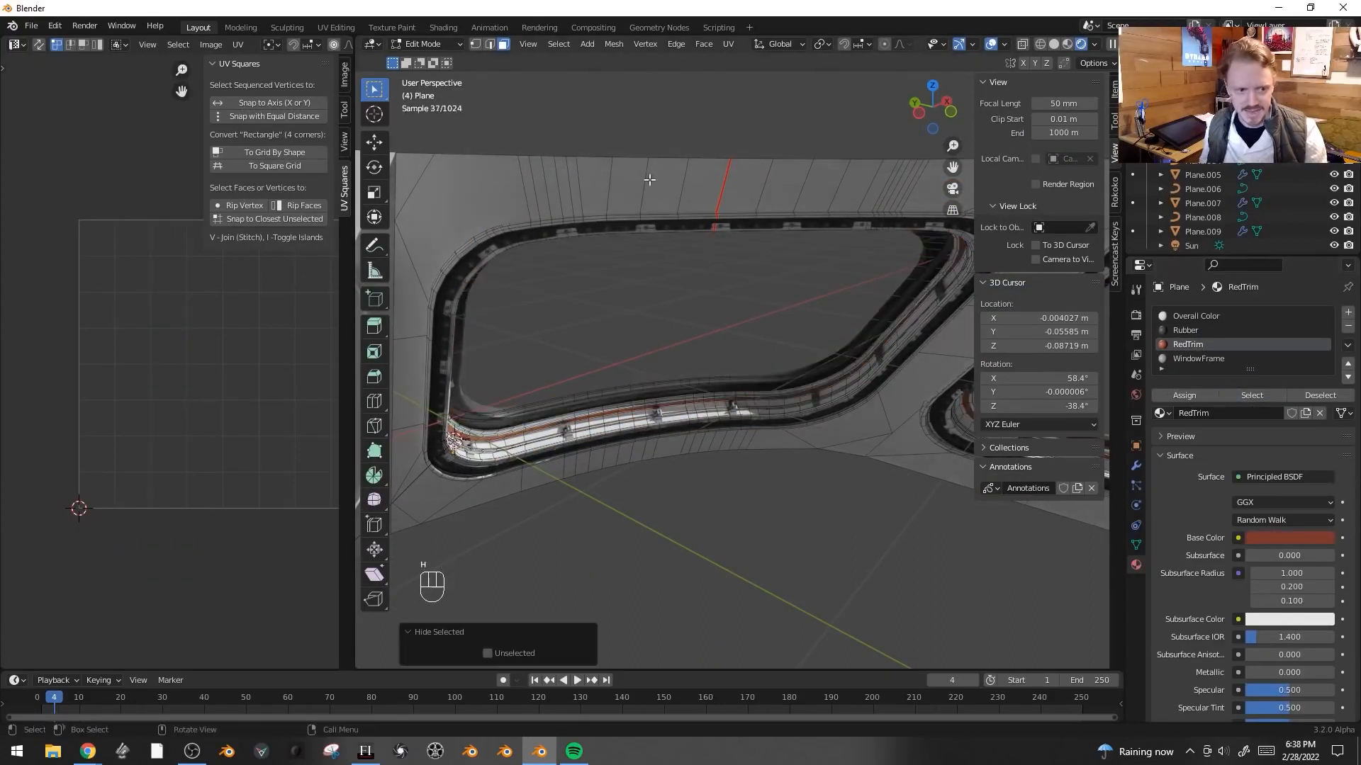
- Circle-select the surrounding panel faces and hide them, leaving only the window frame visible
{"action": "key", "text": "alt+a"}
{"action": "scroll", "coordinate": [568, 214], "scroll_direction": "down", "scroll_amount": 1}
{"action": "middle_click_drag", "start_coordinate": [569, 214], "coordinate": [527, 205]}
{"action": "key", "text": "c"}
{"action": "mouse_move", "coordinate": [527, 205]}
{"action": "left_mouse_down"}
{"action": "mouse_move", "coordinate": [554, 214]}
{"action": "mouse_move", "coordinate": [468, 355]}
{"action": "mouse_move", "coordinate": [704, 461]}
{"action": "left_mouse_up"}
{"action": "middle_click_drag", "start_coordinate": [766, 457], "coordinate": [659, 454]}
{"action": "key", "text": "c"}
{"action": "mouse_move", "coordinate": [659, 489]}
{"action": "left_mouse_down"}
{"action": "mouse_move", "coordinate": [728, 258]}
{"action": "mouse_move", "coordinate": [443, 266]}
{"action": "left_mouse_up"}
{"action": "middle_click_drag", "start_coordinate": [460, 270], "coordinate": [680, 276]}
{"action": "key", "text": "c"}
{"action": "left_click_drag", "start_coordinate": [708, 274], "coordinate": [623, 459]}
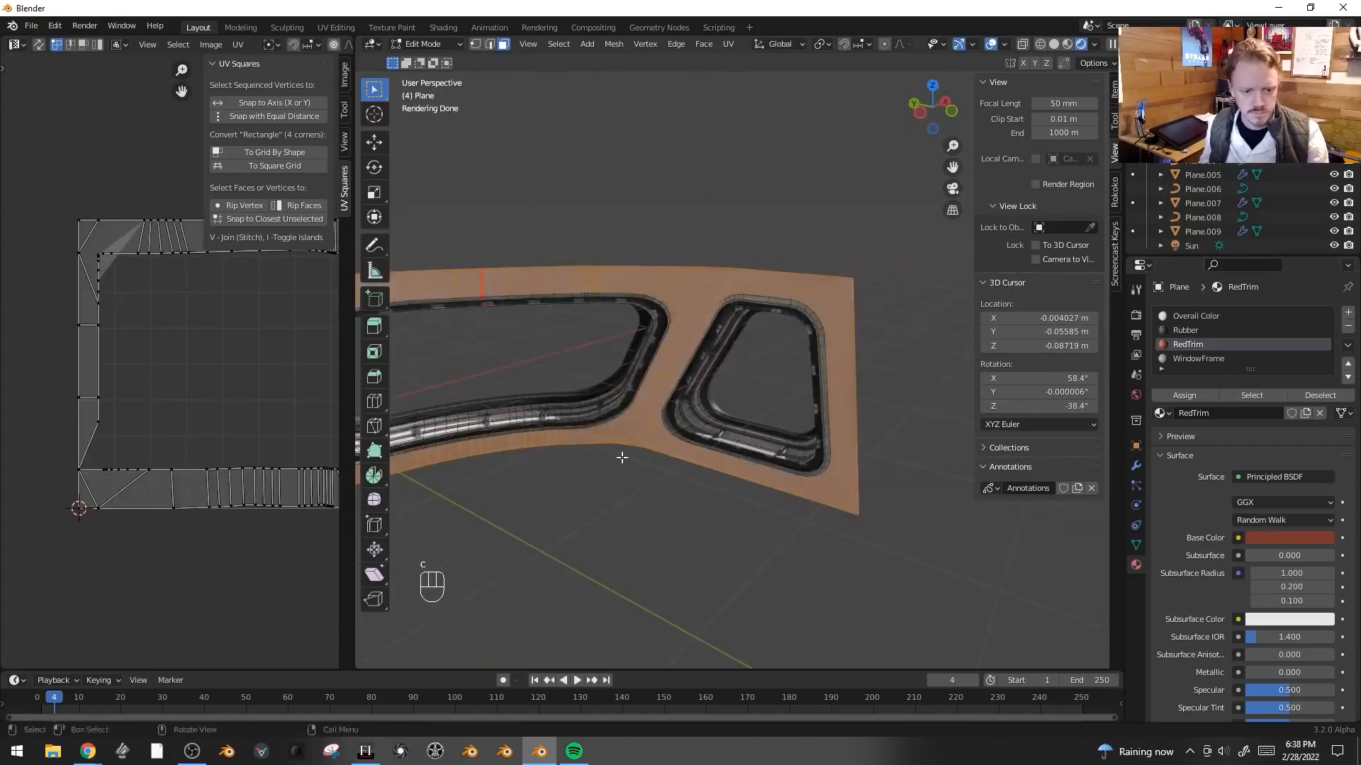
{"action": "key", "text": "h"}
- Select all remaining frame faces and assign them the WindowFrame material
{"action": "key", "text": "a"}
{"action": "middle_click_drag", "start_coordinate": [769, 406], "coordinate": [702, 422]}
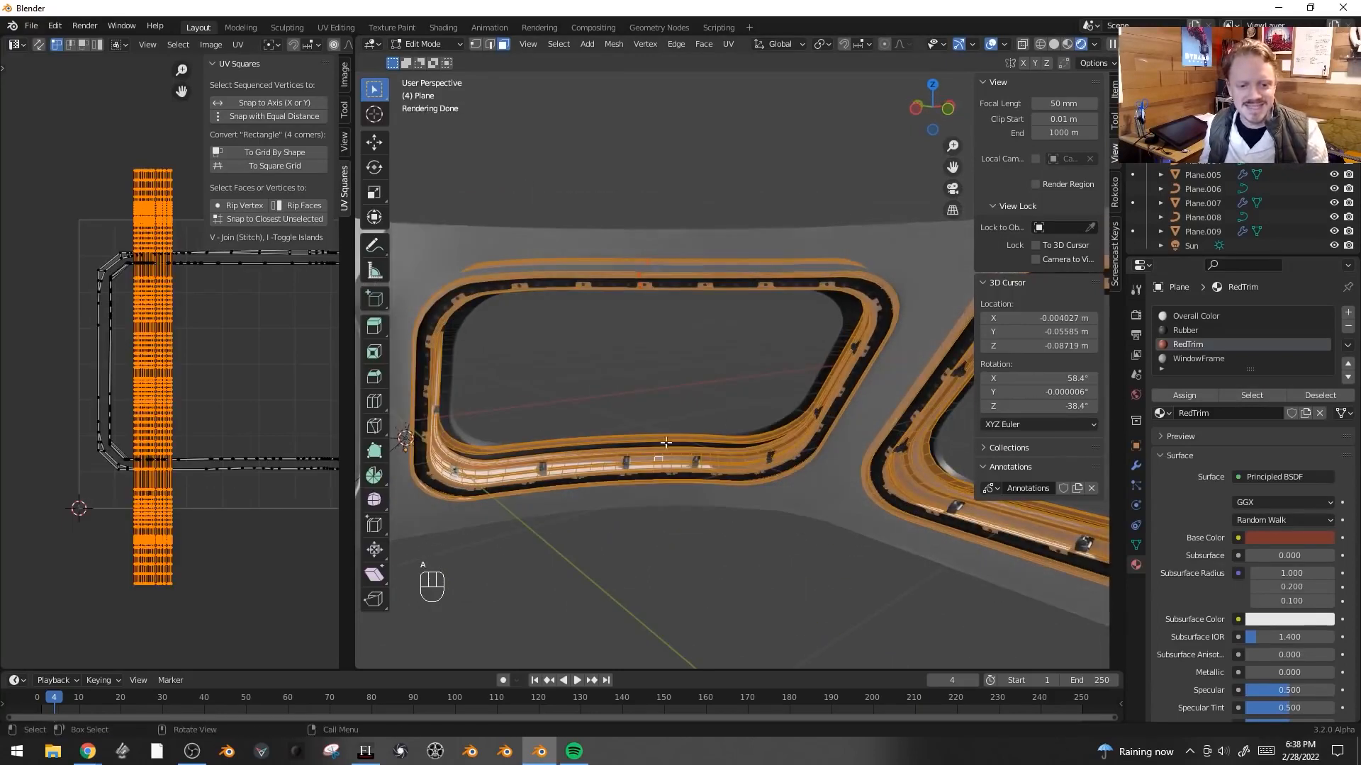
{"action": "left_click", "coordinate": [1197, 359]}
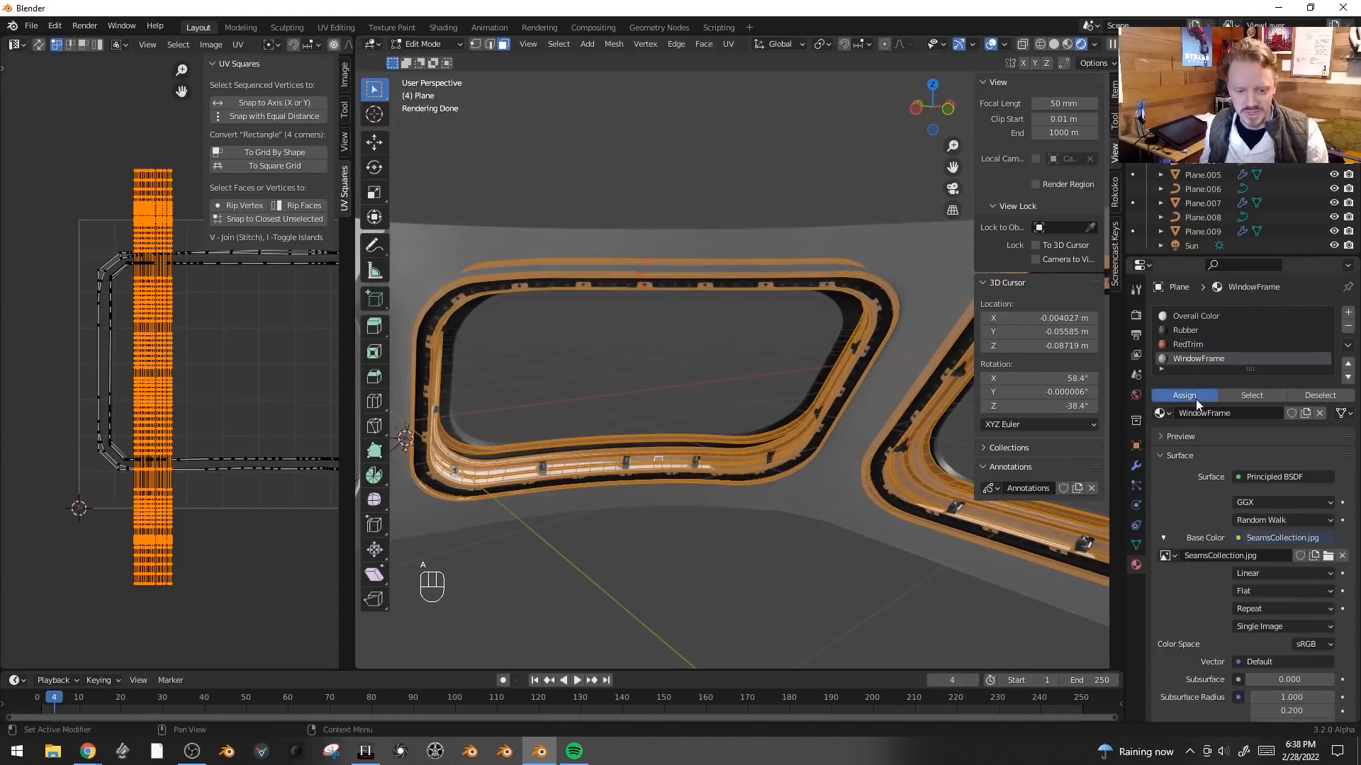
{"action": "left_click", "coordinate": [1196, 397]}
{"action": "key", "text": "Tab"}
{"action": "middle_click_drag", "start_coordinate": [754, 354], "coordinate": [704, 415], "text": "shift"}
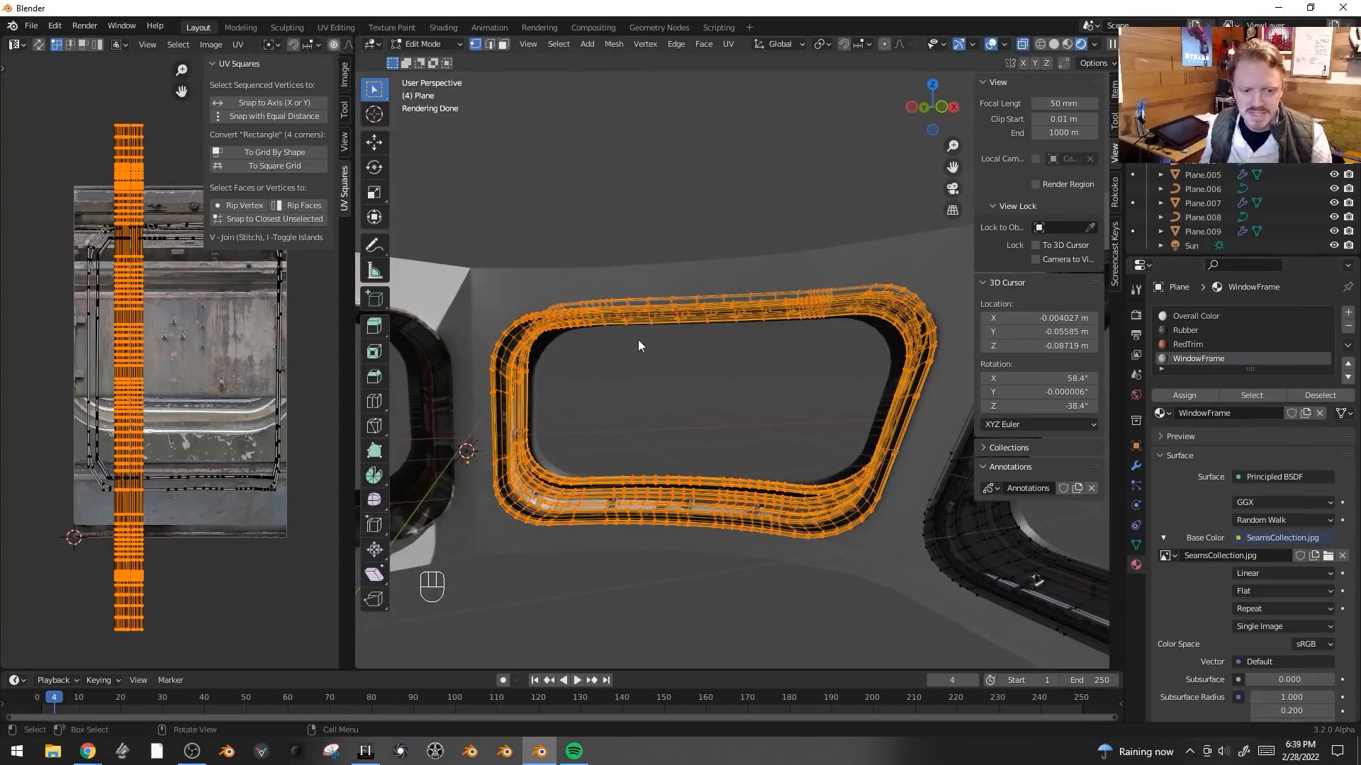
- Rotate the frame's UV islands 90°, and scale and move them over the SeamsCollection texture in the UV editor
{"action": "left_click_drag", "start_coordinate": [354, 328], "coordinate": [540, 326]}
{"action": "key", "text": "r"}
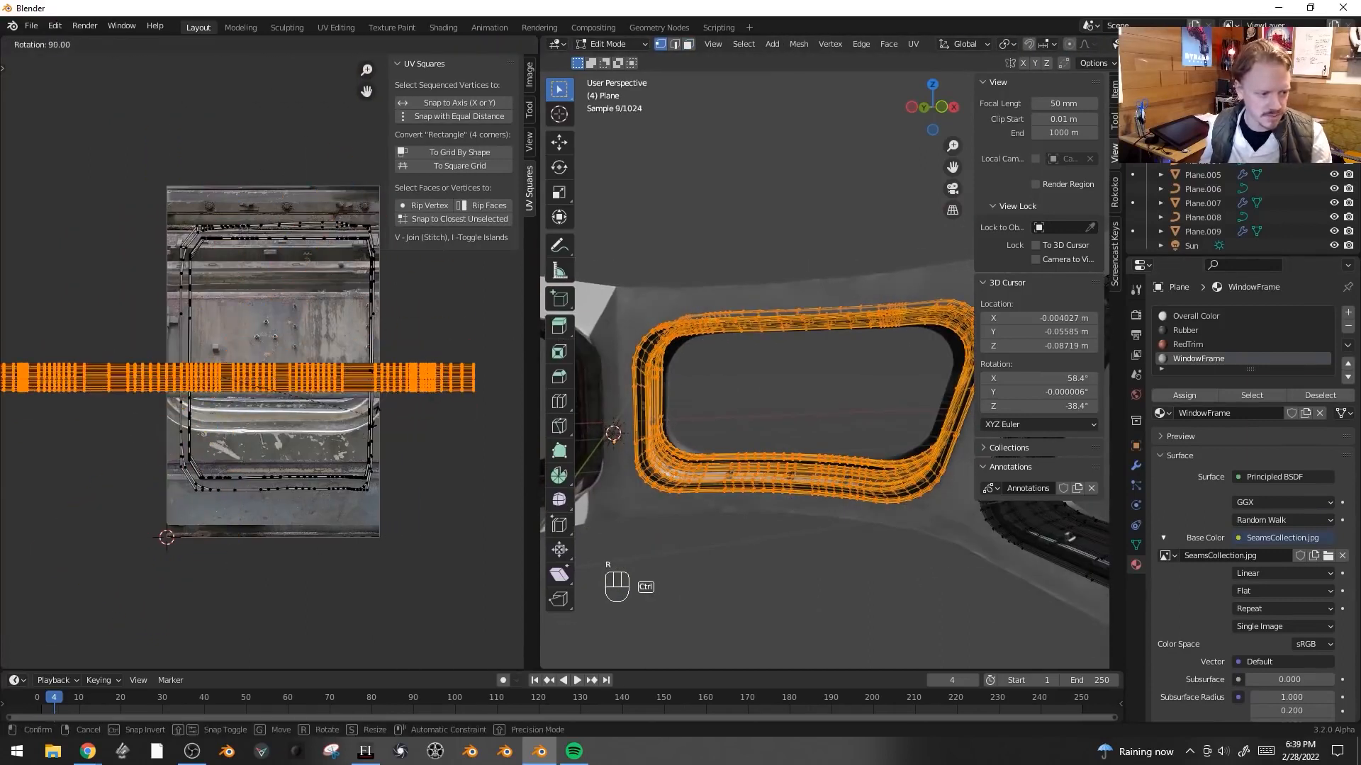
{"action": "key", "text": "s"}
{"action": "left_click", "coordinate": [321, 496]}
{"action": "scroll", "coordinate": [321, 495], "scroll_direction": "up", "scroll_amount": 3}
{"action": "key", "text": "g"}
{"action": "left_click", "coordinate": [374, 300]}
{"action": "key", "text": "s"}
{"action": "left_click", "coordinate": [332, 335]}
{"action": "key", "text": "g"}
{"action": "left_click", "coordinate": [329, 324]}
- Inspect the textured frame in Material Preview shading, toggling the overlays
{"action": "key", "text": "z"}
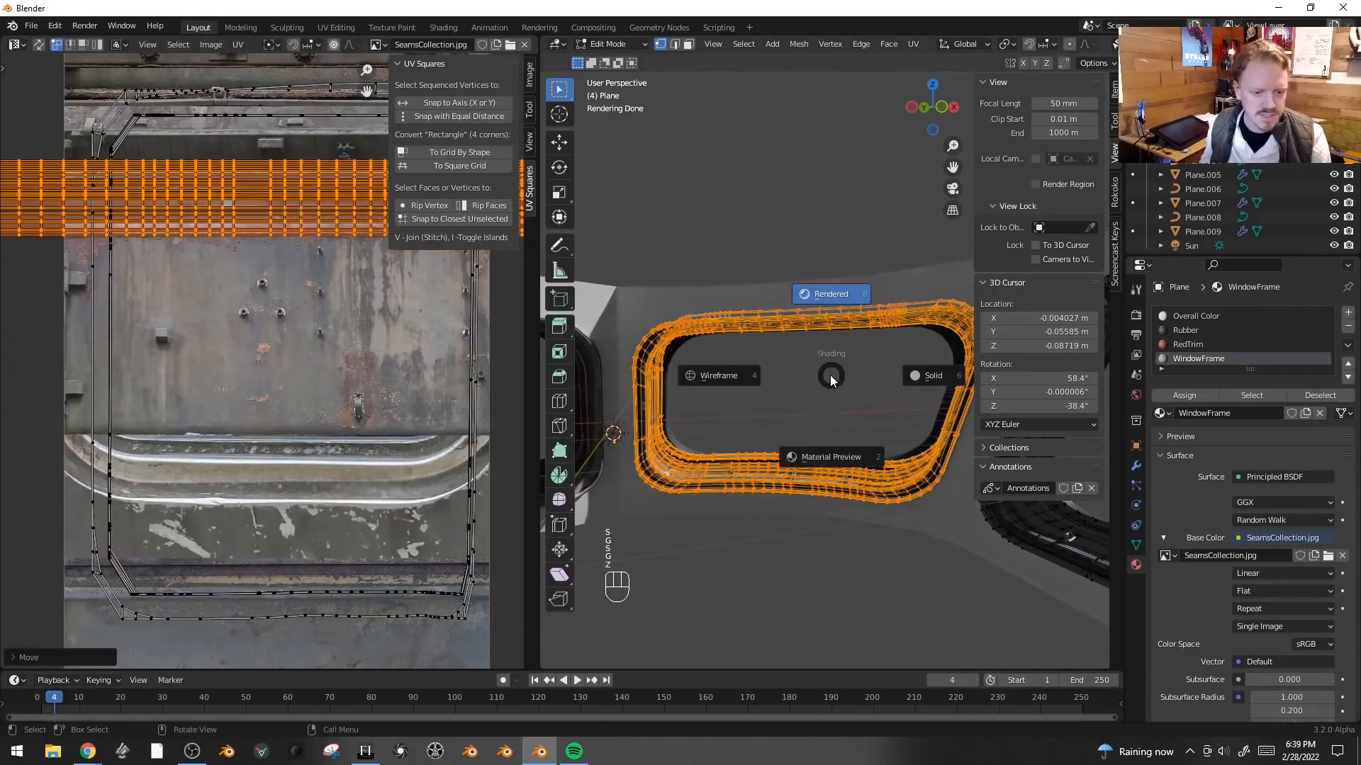
{"action": "left_click", "coordinate": [840, 446]}
{"action": "mouse_move", "coordinate": [842, 469]}
{"action": "middle_mouse_down"}
{"action": "mouse_move", "coordinate": [832, 516]}
{"action": "mouse_move", "coordinate": [851, 419]}
{"action": "mouse_move", "coordinate": [832, 496]}
{"action": "middle_mouse_up"}
{"action": "key", "text": "shift+alt+z"}
{"action": "scroll", "coordinate": [850, 419], "scroll_direction": "up", "scroll_amount": 5}
{"action": "middle_click_drag", "start_coordinate": [832, 496], "coordinate": [957, 528], "text": "shift"}
{"action": "scroll", "coordinate": [756, 442], "scroll_direction": "down", "scroll_amount": 2}
{"action": "key", "text": "shift+alt+z"}
{"action": "key", "text": "shift+alt+z"}
- Move the frame's UV islands along Y to align the texture strip on the frame
{"action": "key", "text": "g"}
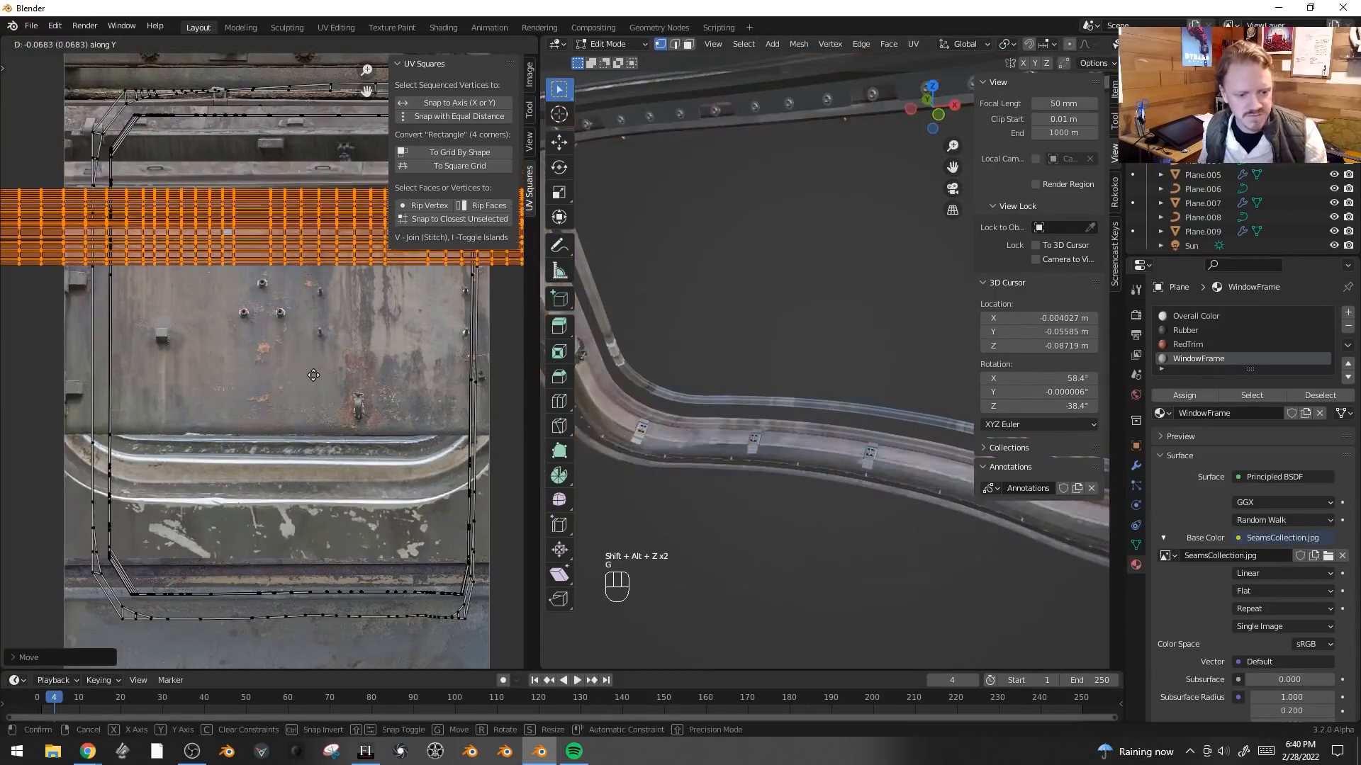
{"action": "left_click", "coordinate": [329, 337]}
{"action": "middle_click_drag", "start_coordinate": [329, 337], "coordinate": [326, 469], "text": "shift"}
{"action": "key", "text": "g"}
{"action": "middle_click", "coordinate": [330, 453]}
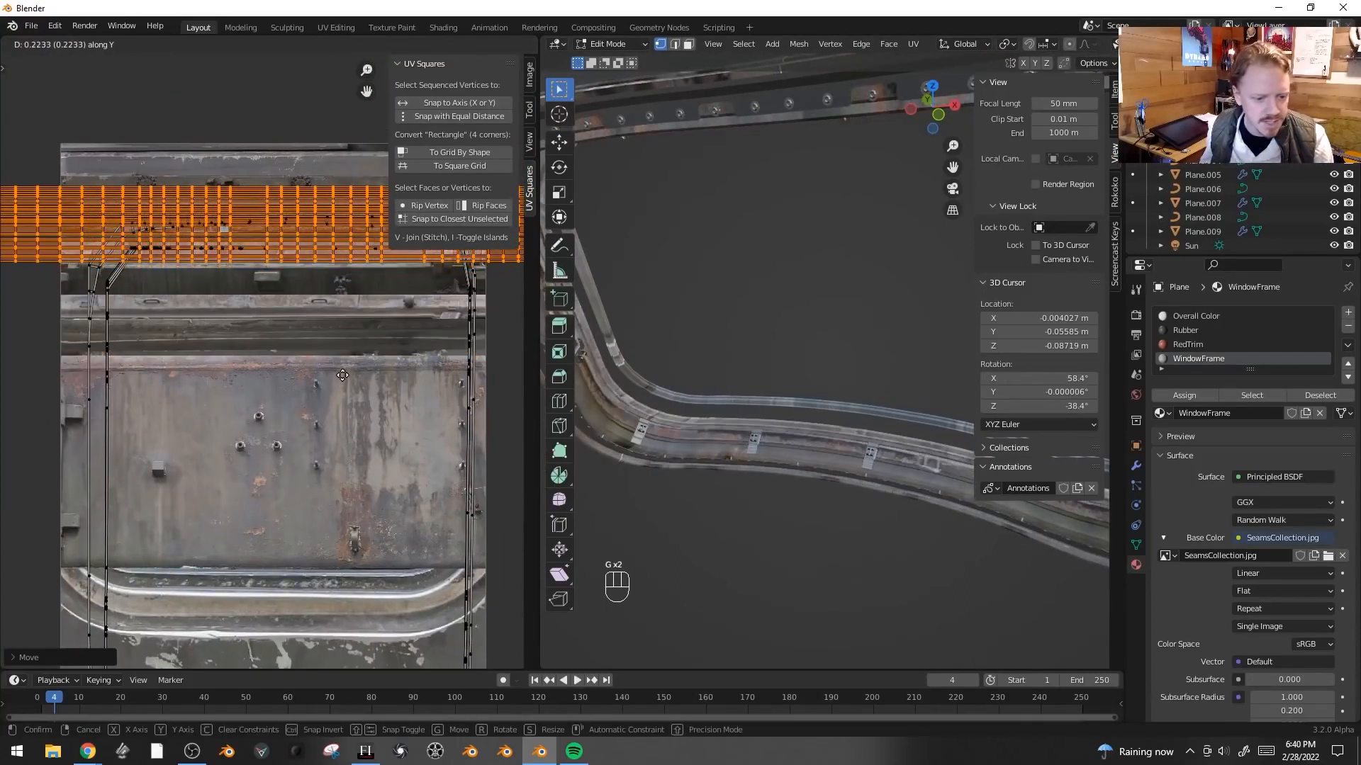
{"action": "left_click", "coordinate": [343, 379]}
{"action": "key", "text": "Tab"}
{"action": "middle_click_drag", "start_coordinate": [744, 425], "coordinate": [789, 417]}
{"action": "key", "text": "Tab"}
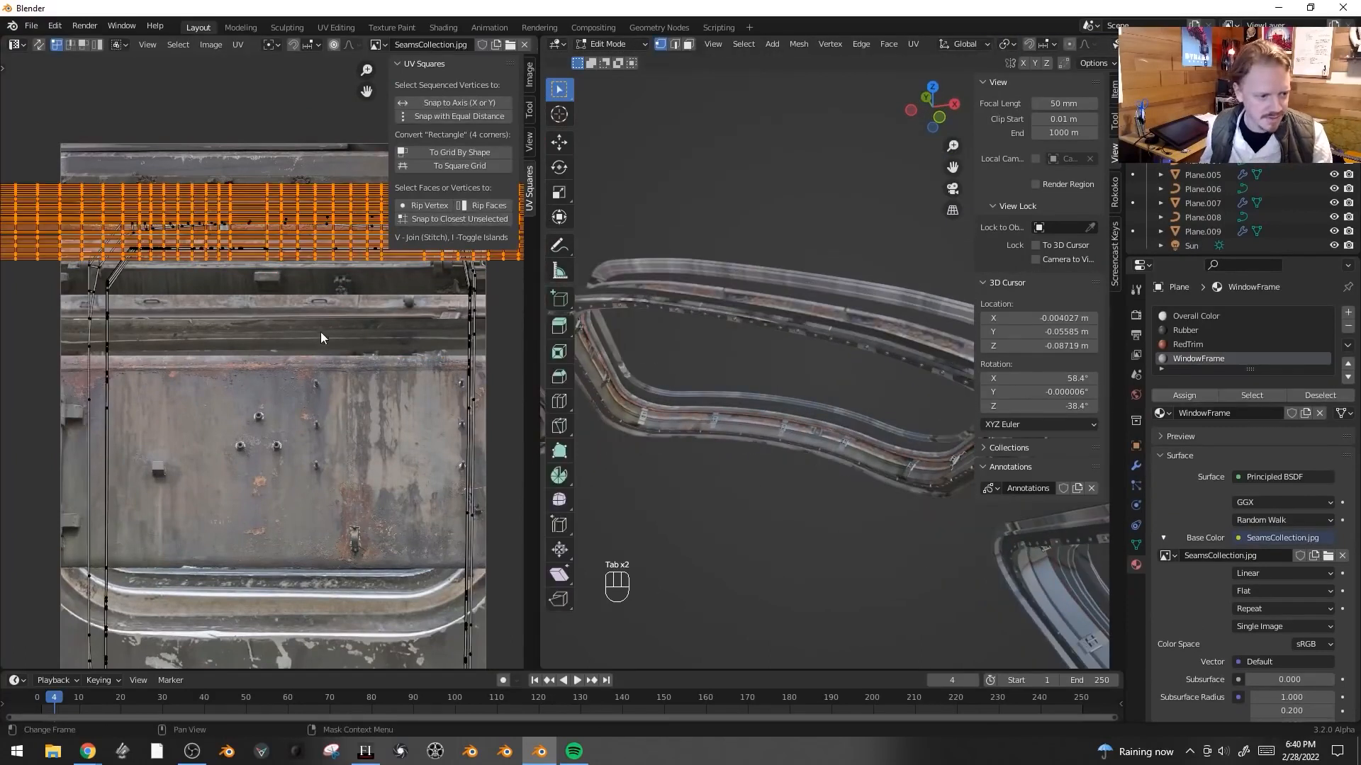
- Reselect the UV islands, move them along Y, scale them and shift them along Y again
{"action": "key", "text": "g"}
{"action": "right_click", "coordinate": [349, 424]}
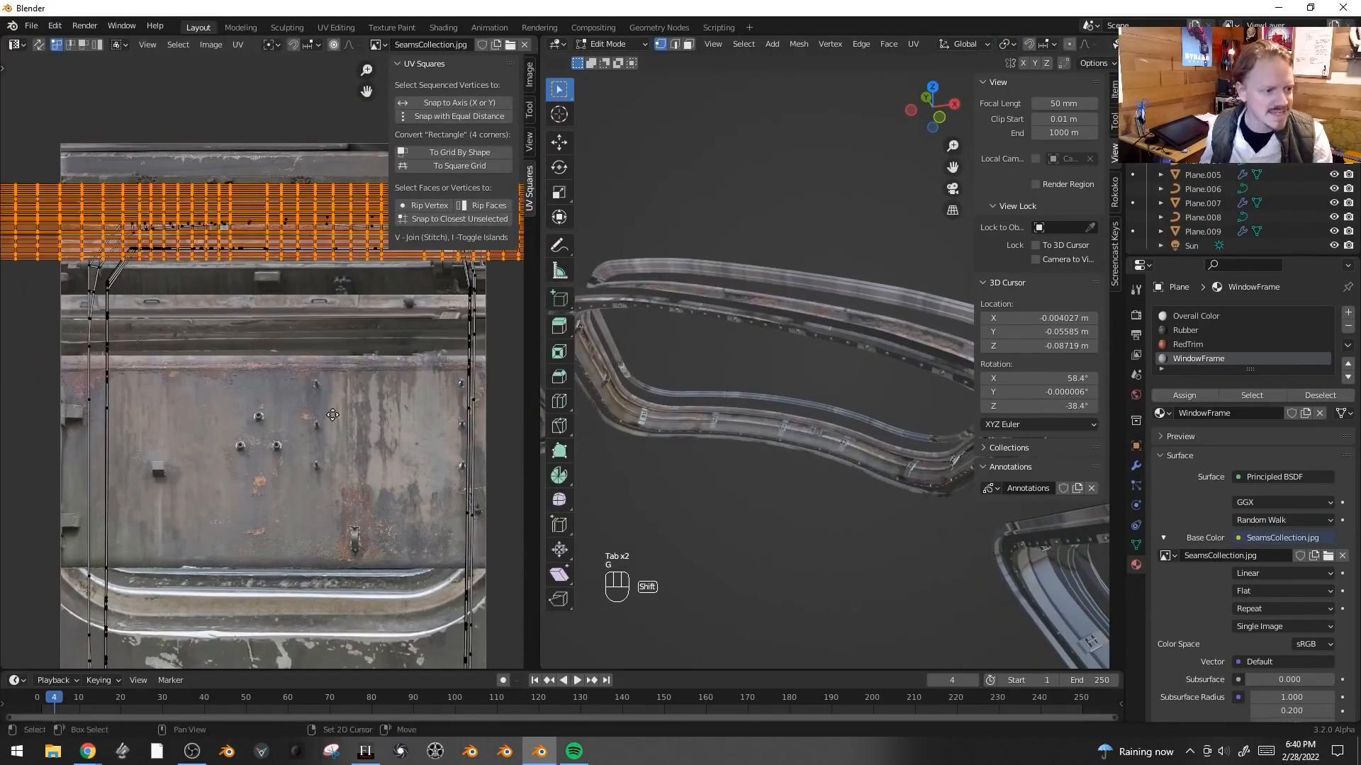
{"action": "middle_click_drag", "start_coordinate": [348, 401], "coordinate": [343, 466]}
{"action": "key", "text": "g"}
{"action": "middle_click", "coordinate": [343, 456]}
{"action": "left_click", "coordinate": [340, 447]}
{"action": "key", "text": "s"}
{"action": "left_click", "coordinate": [392, 489]}
{"action": "key", "text": "g"}
{"action": "middle_click", "coordinate": [391, 494]}
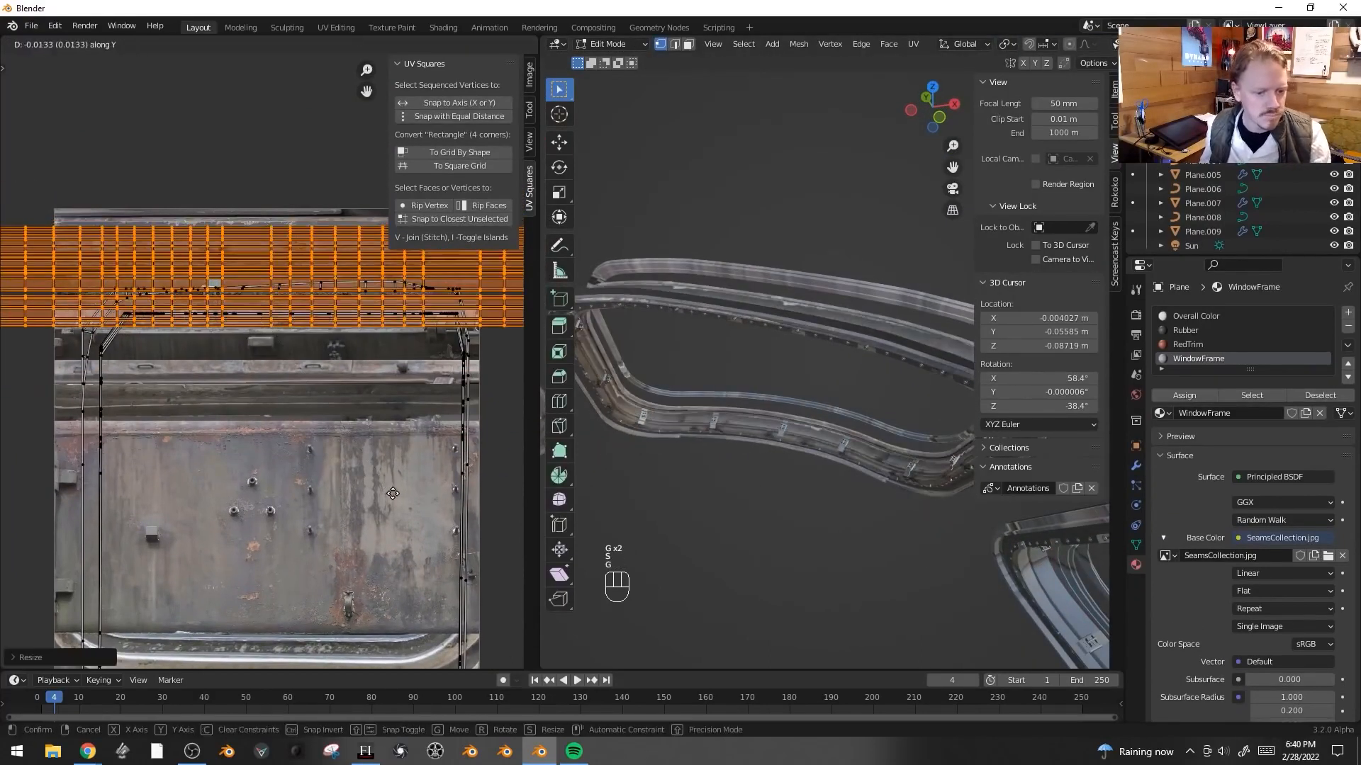
{"action": "left_click", "coordinate": [388, 476]}
- Move the UV islands once more and scale them slightly to refine the texture fit
{"action": "scroll", "coordinate": [777, 485], "scroll_direction": "up", "scroll_amount": 5}
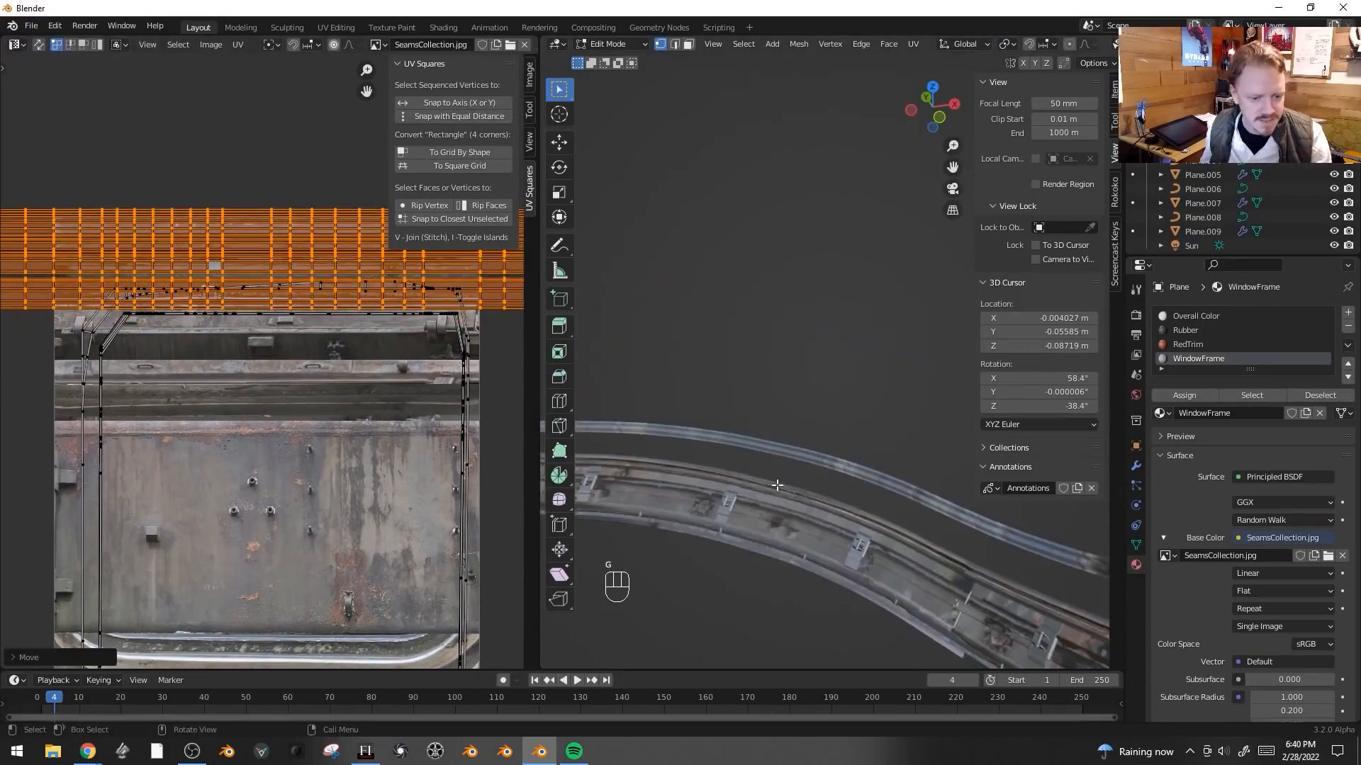
{"action": "key", "text": "g"}
{"action": "middle_click", "coordinate": [345, 368]}
{"action": "left_click", "coordinate": [373, 407]}
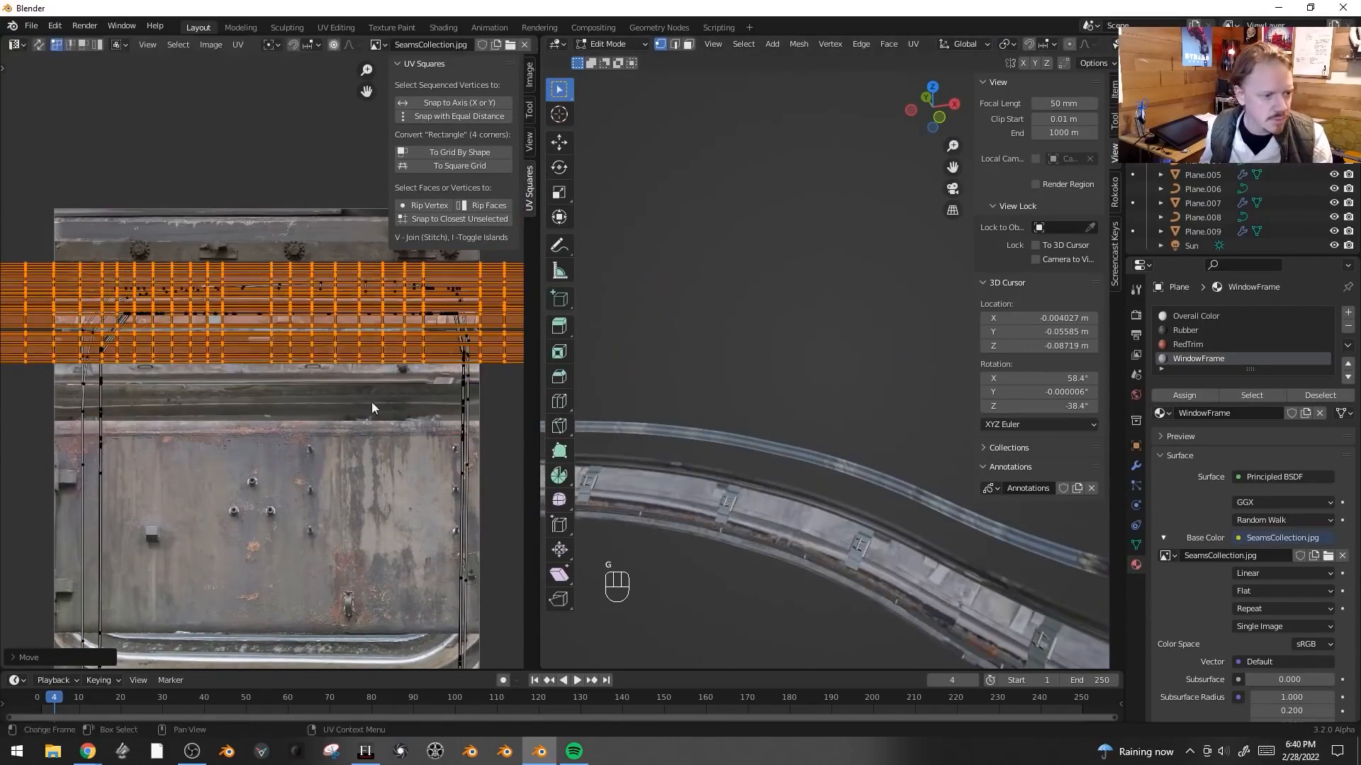
{"action": "key", "text": "s"}
{"action": "left_click", "coordinate": [325, 375]}
{"action": "key", "text": "g"}
- Switch the viewport to Rendered shading and adjust the world background color
{"action": "key", "text": "z"}
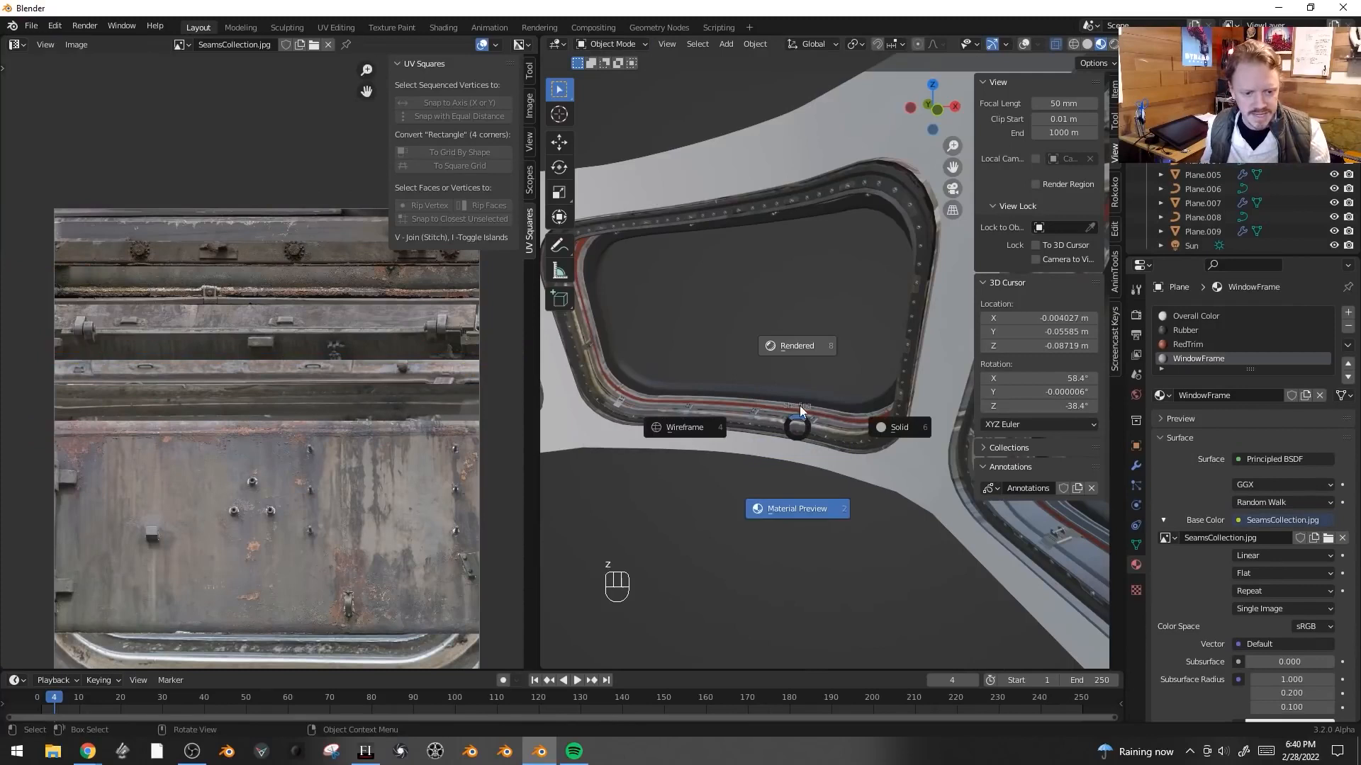
{"action": "left_click", "coordinate": [809, 350]}
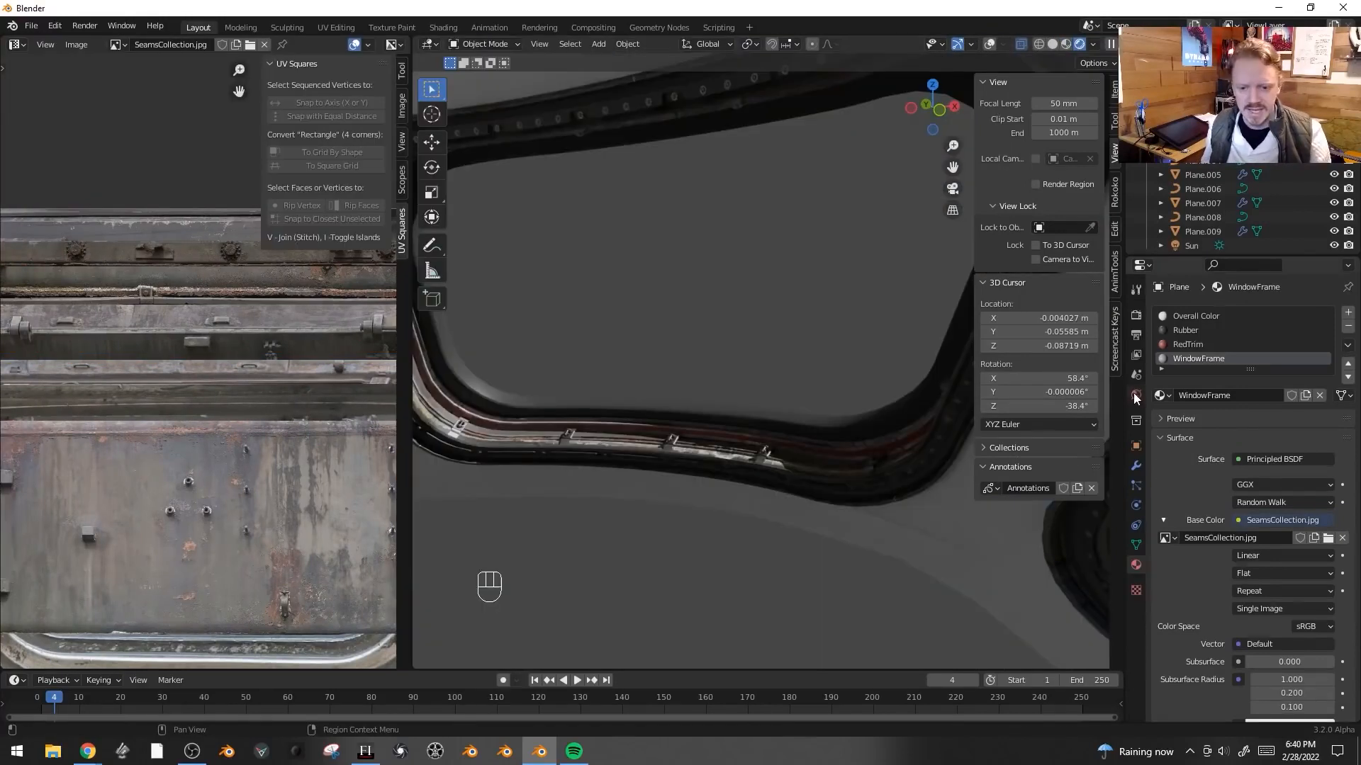
{"action": "left_click", "coordinate": [1136, 395]}
{"action": "left_click", "coordinate": [1290, 402]}
{"action": "left_click_drag", "start_coordinate": [1323, 256], "coordinate": [1323, 236]}
{"action": "scroll", "coordinate": [755, 343], "scroll_direction": "down", "scroll_amount": 2}
{"action": "middle_click_drag", "start_coordinate": [755, 343], "coordinate": [785, 348]}
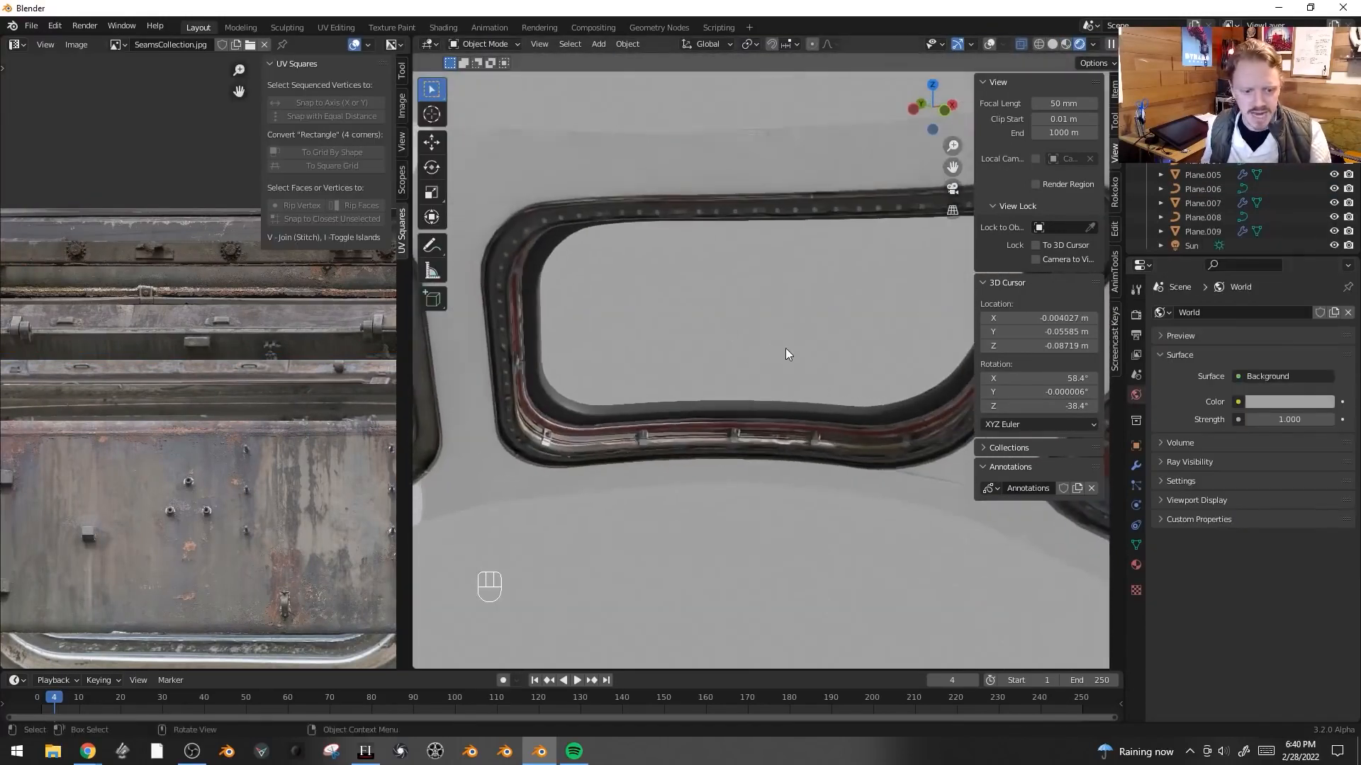
- Switch the image editor area to the Shader Editor showing the WindowFrame material nodes
{"action": "key", "text": "shift+F3"}
{"action": "key", "text": "shift+F3"}
{"action": "key", "text": "shift+F3"}
{"action": "key", "text": "shift+F3"}
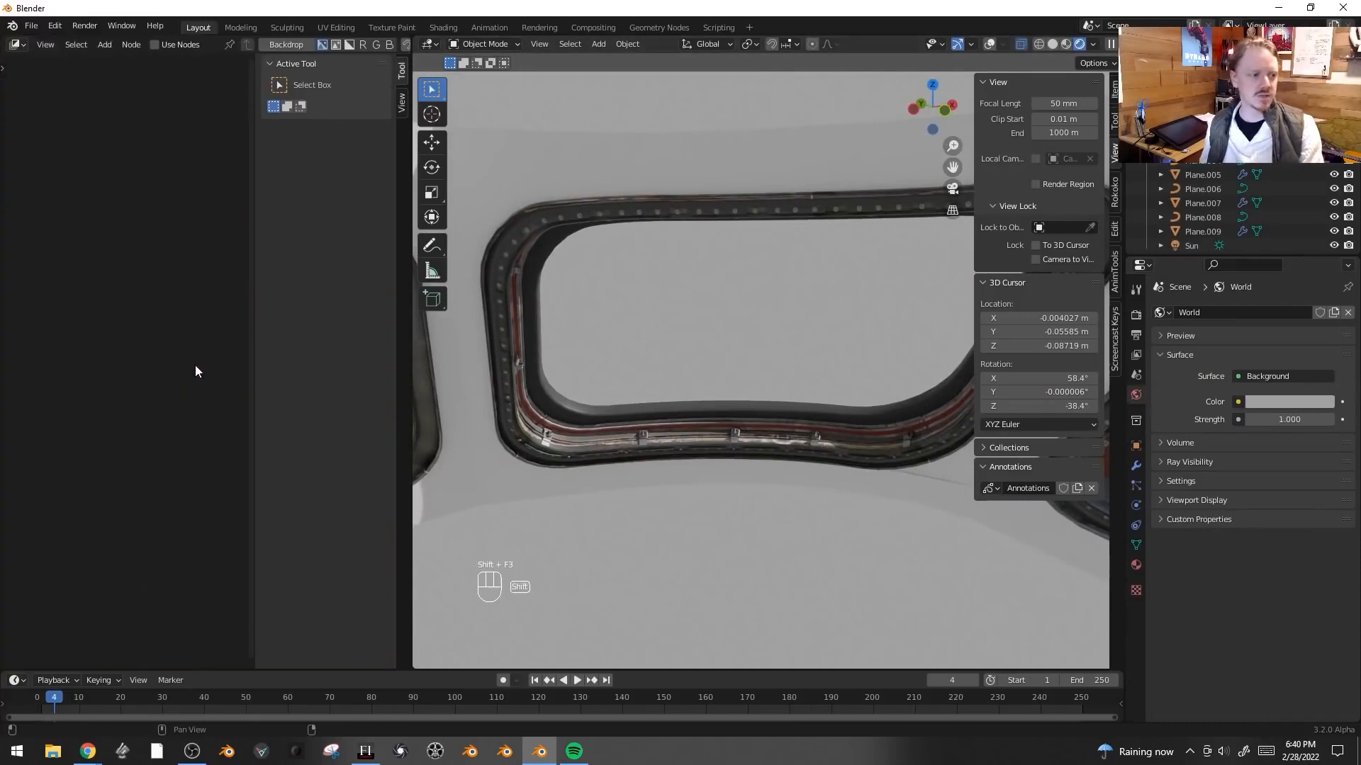
{"action": "middle_click_drag", "start_coordinate": [198, 291], "coordinate": [266, 286]}
{"action": "left_click_drag", "start_coordinate": [252, 280], "coordinate": [410, 274]}
{"action": "scroll", "coordinate": [247, 214], "scroll_direction": "up", "scroll_amount": 7}
{"action": "middle_click_drag", "start_coordinate": [255, 202], "coordinate": [304, 143]}
{"action": "scroll", "coordinate": [304, 143], "scroll_direction": "up", "scroll_amount": 2}
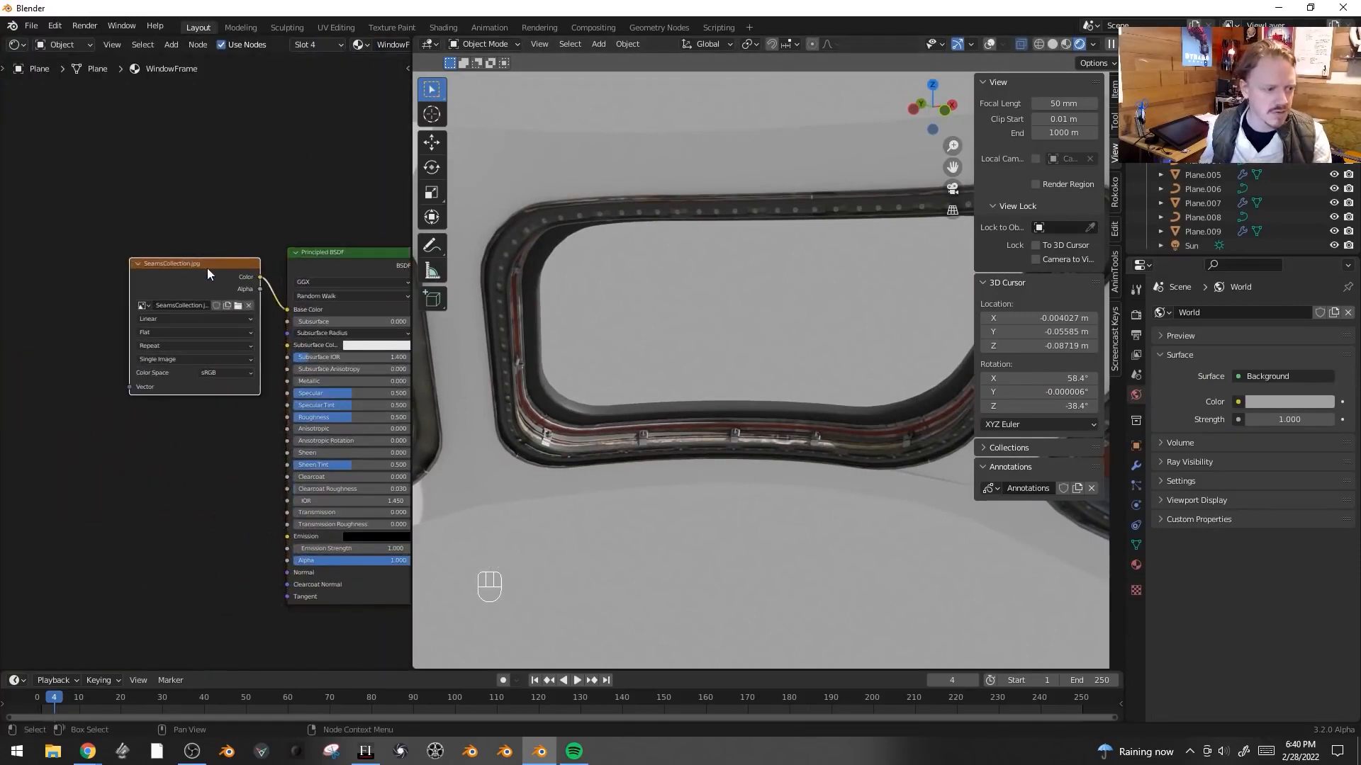
- Reconnect the image texture's color to the Roughness input and set Metallic to 1
{"action": "key", "text": "g"}
{"action": "left_click_drag", "start_coordinate": [287, 310], "coordinate": [288, 418]}
{"action": "middle_click_drag", "start_coordinate": [263, 346], "coordinate": [196, 349]}
{"action": "left_click_drag", "start_coordinate": [264, 384], "coordinate": [344, 384]}
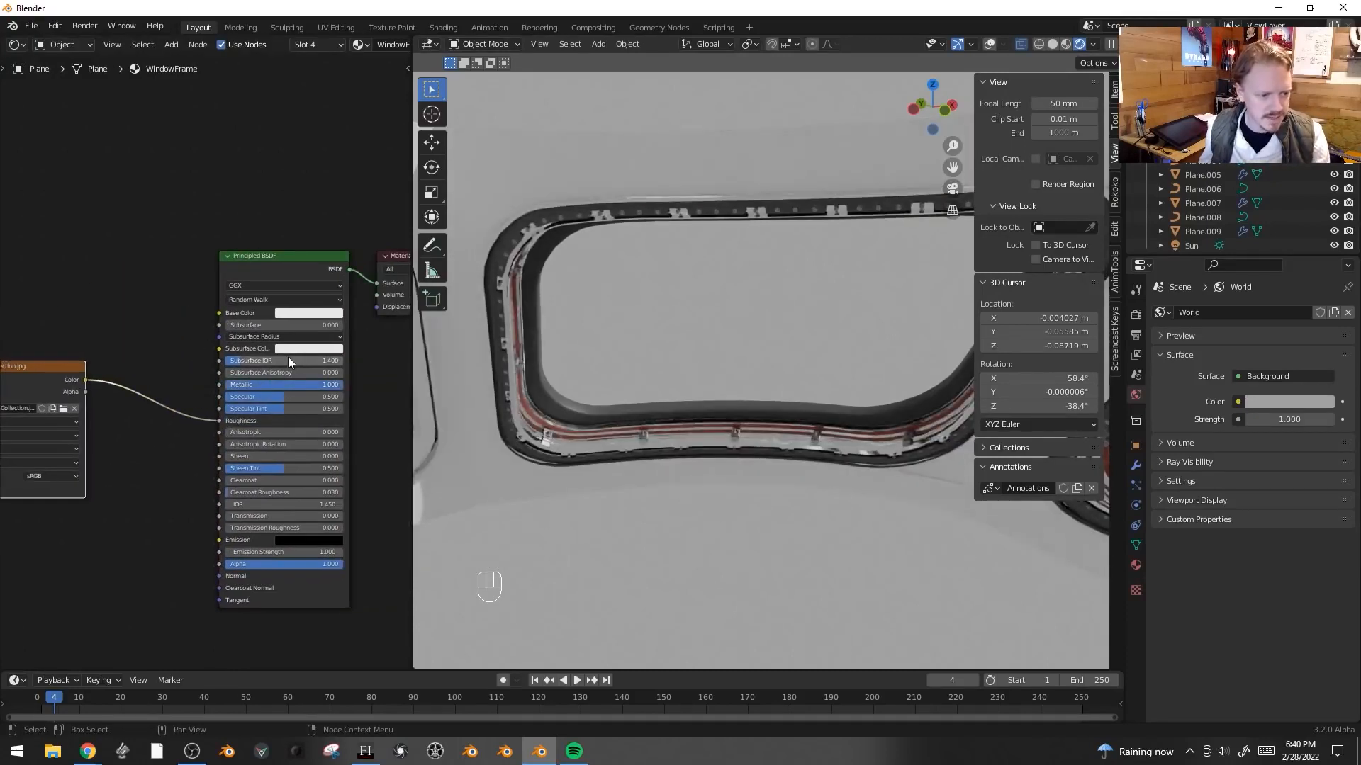
- Set the Principled BSDF Base Color to a dark gray with value 0.308
{"action": "left_click", "coordinate": [309, 312]}
{"action": "mouse_move", "coordinate": [370, 177]}
{"action": "left_mouse_down"}
{"action": "mouse_move", "coordinate": [370, 212]}
{"action": "mouse_move", "coordinate": [369, 189]}
{"action": "left_mouse_up"}
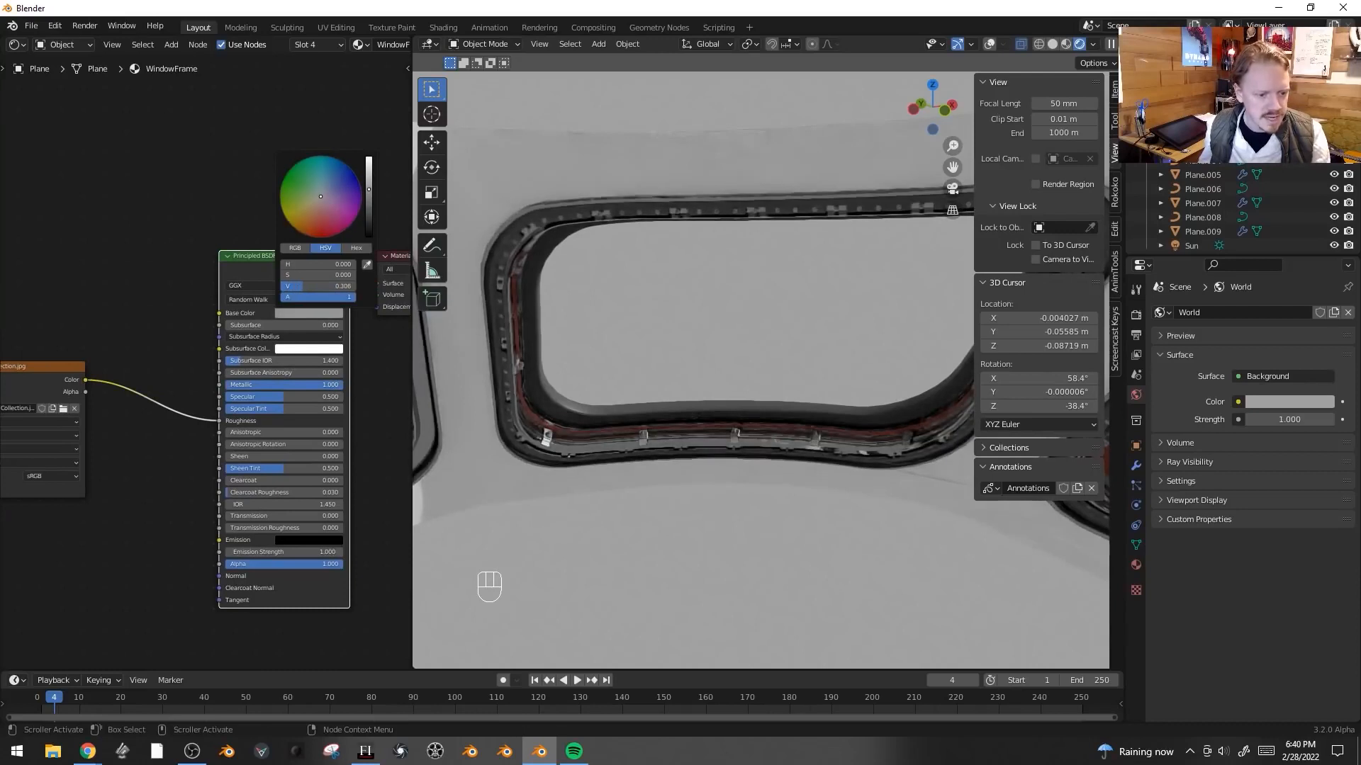
{"action": "middle_click_drag", "start_coordinate": [802, 429], "coordinate": [766, 418]}
{"action": "scroll", "coordinate": [767, 418], "scroll_direction": "up", "scroll_amount": 2}
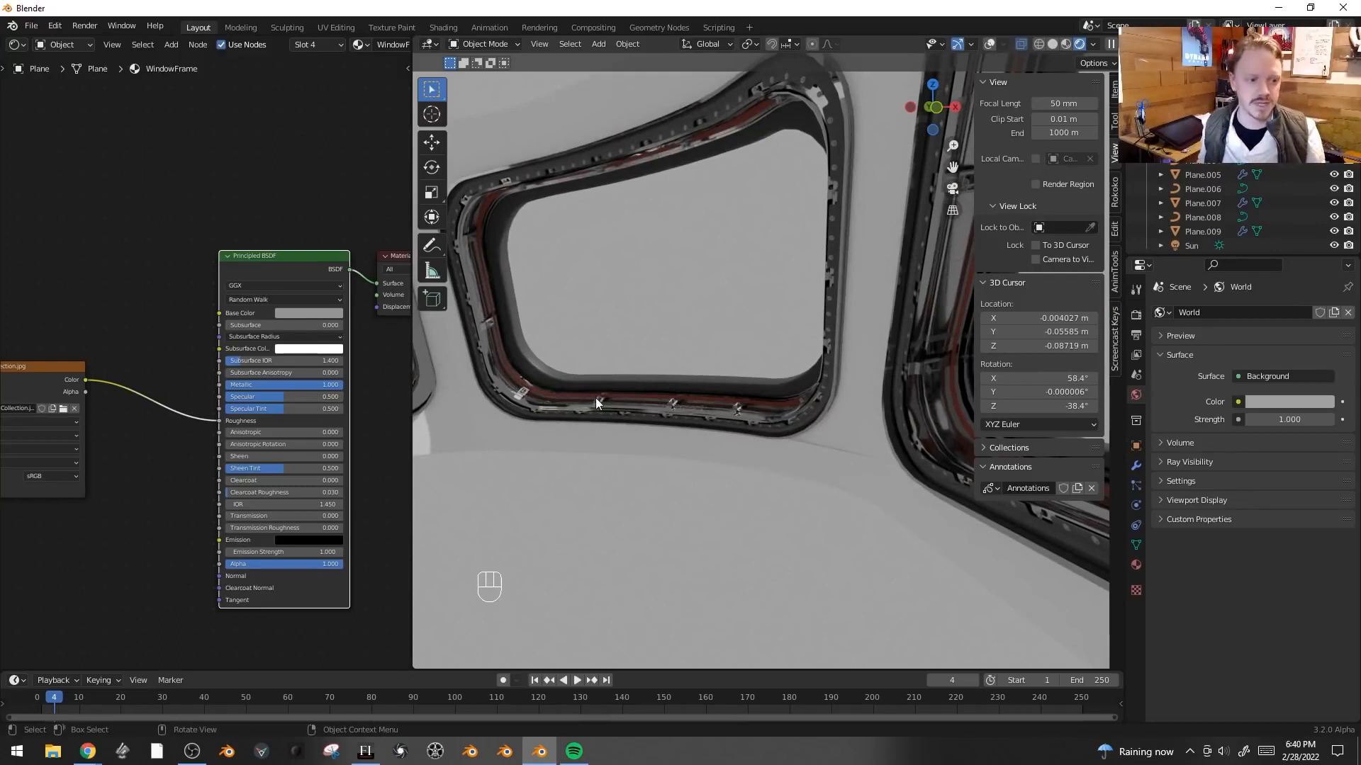
- Insert a ColorRamp node between the image texture and the Roughness input
{"action": "key", "text": "shift+a"}
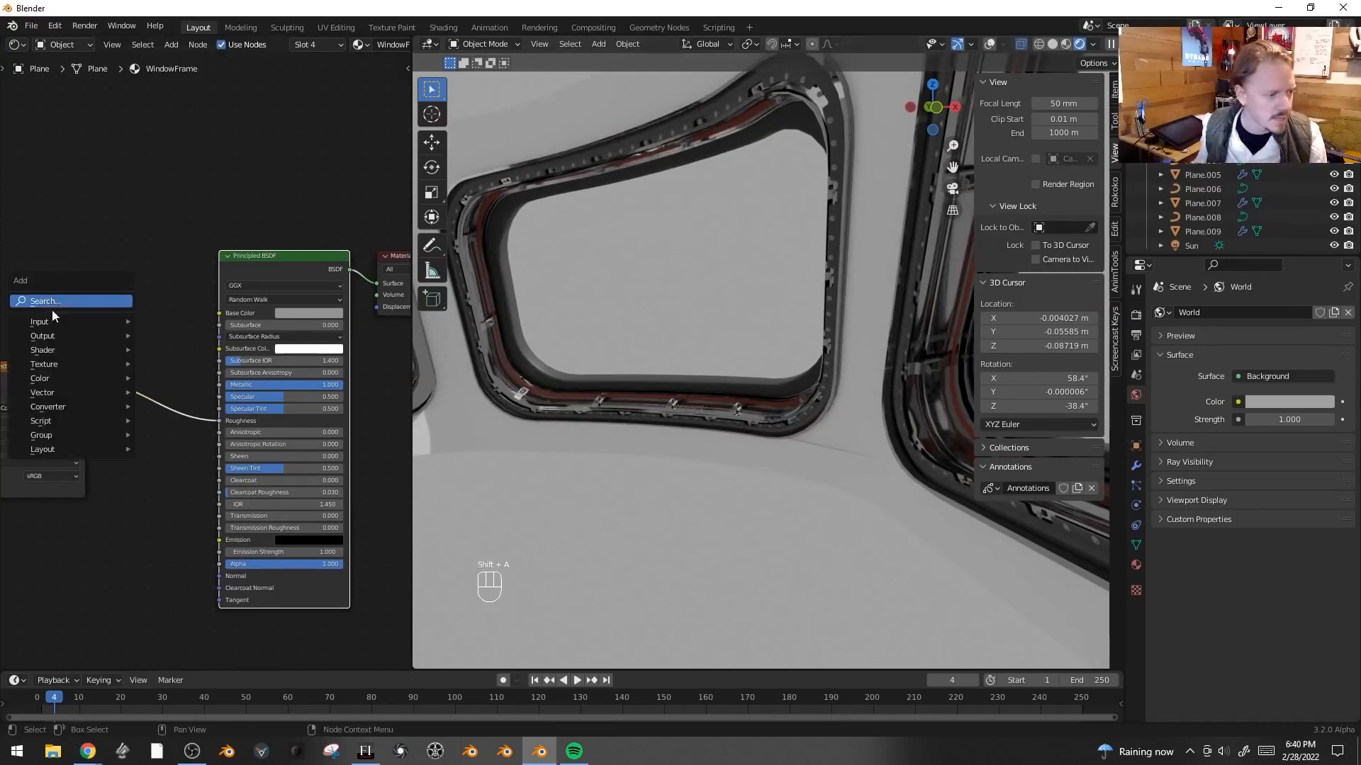
{"action": "mouse_move", "coordinate": [46, 407]}
{"action": "left_click", "coordinate": [178, 434]}
{"action": "left_click", "coordinate": [147, 434]}
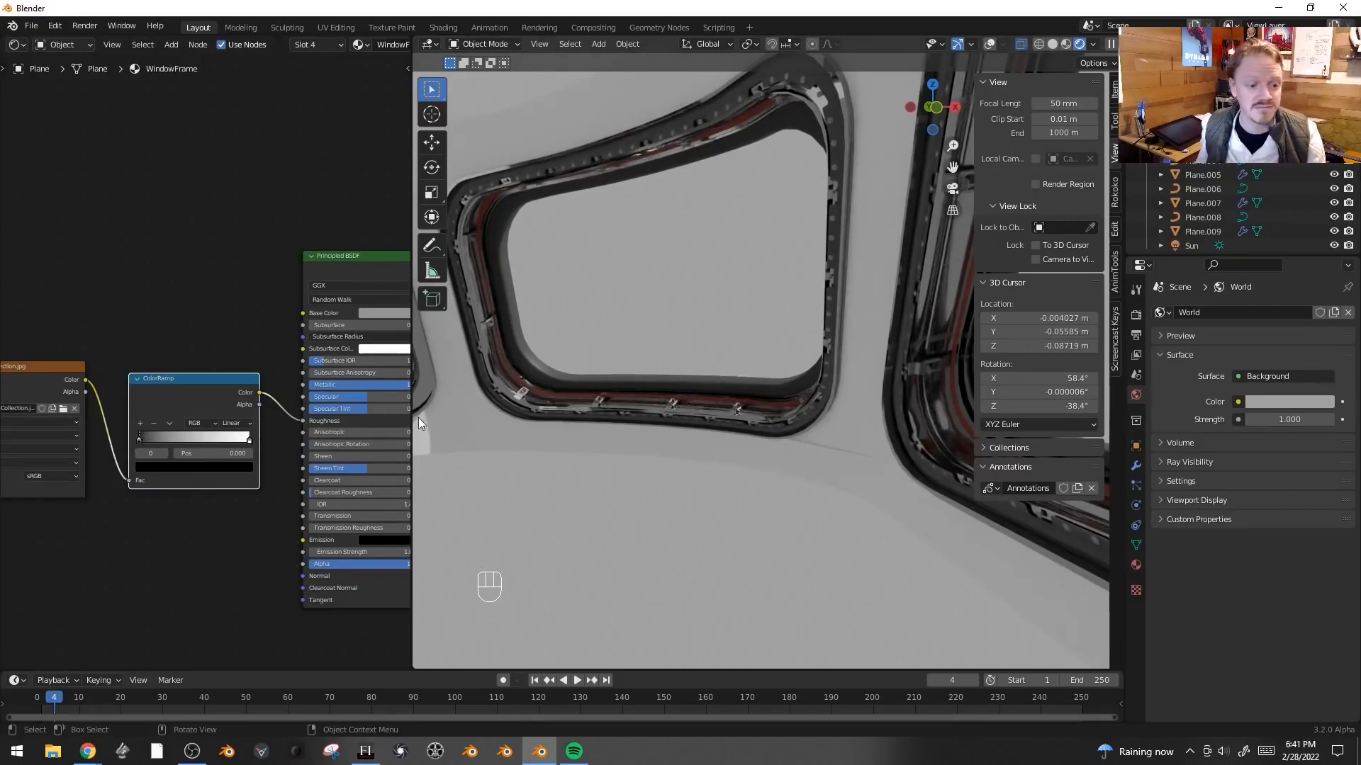
- Set the ColorRamp's black stop to a gray with value 0.216
{"action": "left_click", "coordinate": [211, 467]}
{"action": "mouse_move", "coordinate": [228, 368]}
{"action": "left_mouse_down"}
{"action": "mouse_move", "coordinate": [228, 337]}
{"action": "mouse_move", "coordinate": [228, 350]}
{"action": "left_mouse_up"}
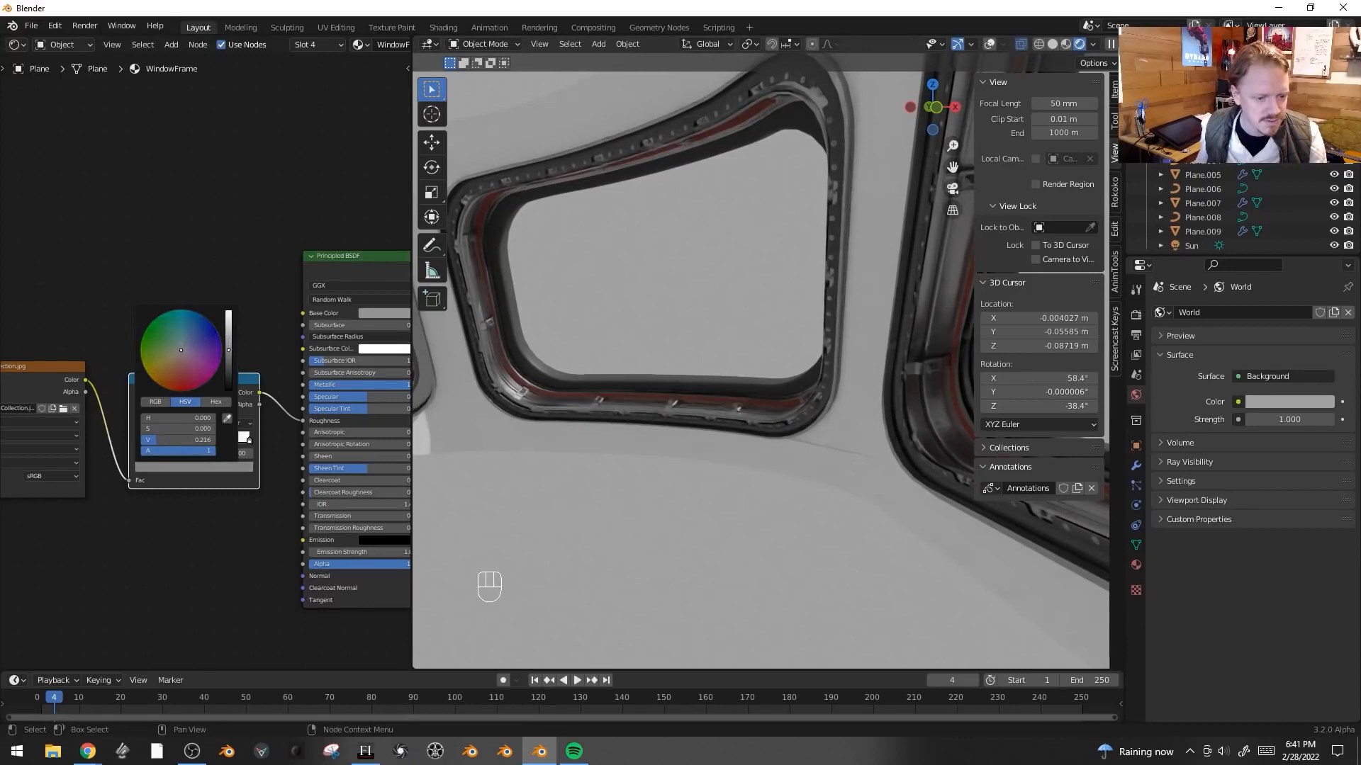
- Set the Base Color to a brown with hue 0.071, saturation 0.736 and value 0.296
{"action": "middle_click_drag", "start_coordinate": [392, 311], "coordinate": [292, 321]}
{"action": "left_click", "coordinate": [294, 321]}
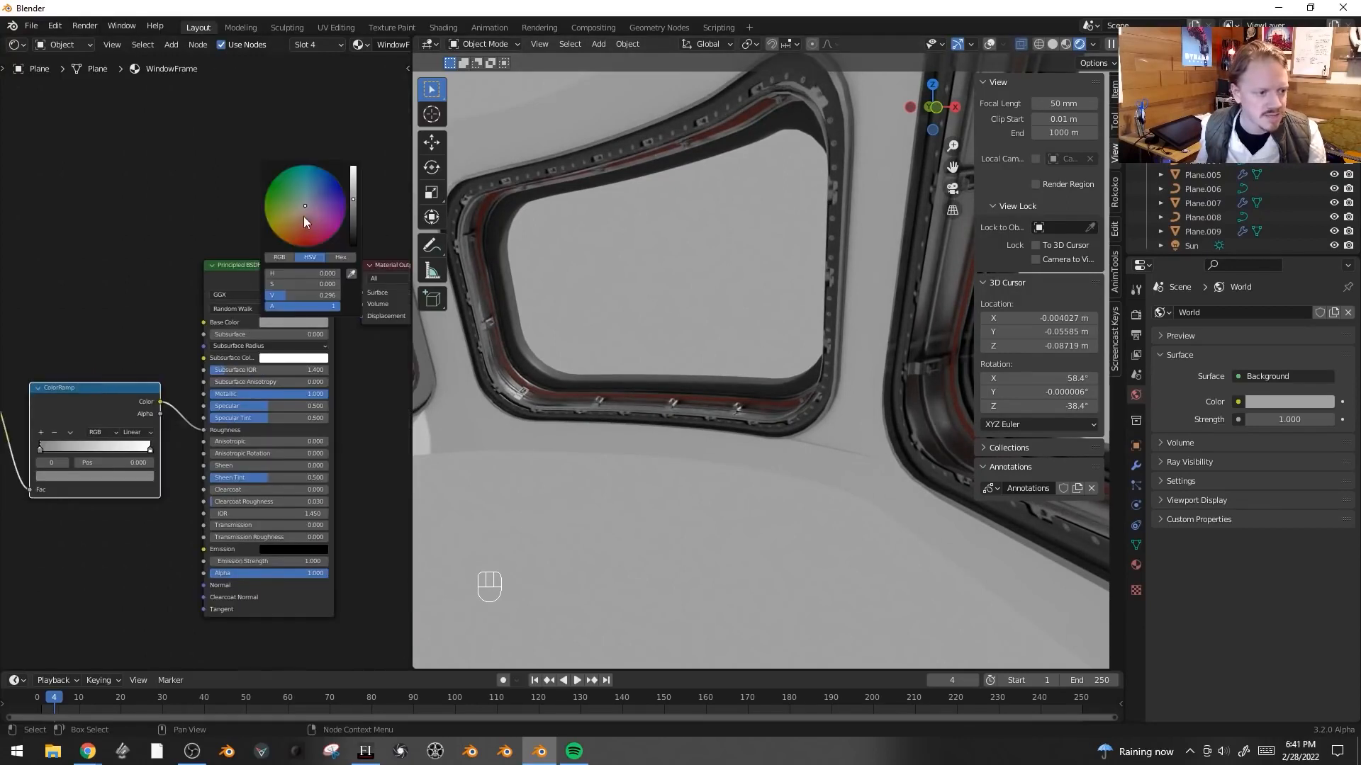
{"action": "left_click_drag", "start_coordinate": [294, 223], "coordinate": [300, 222]}
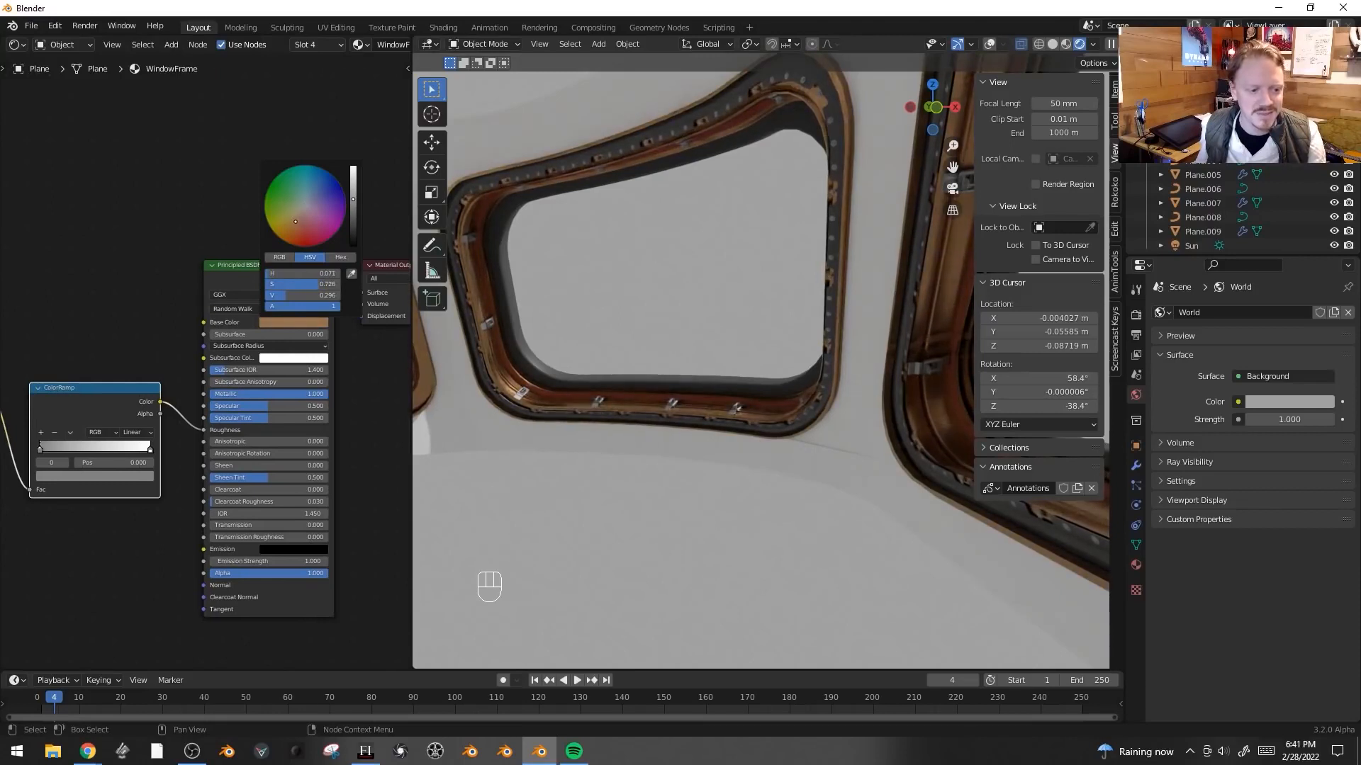
- Box-select the image texture and ColorRamp nodes and move them further left
{"action": "key", "text": "KP_0"}
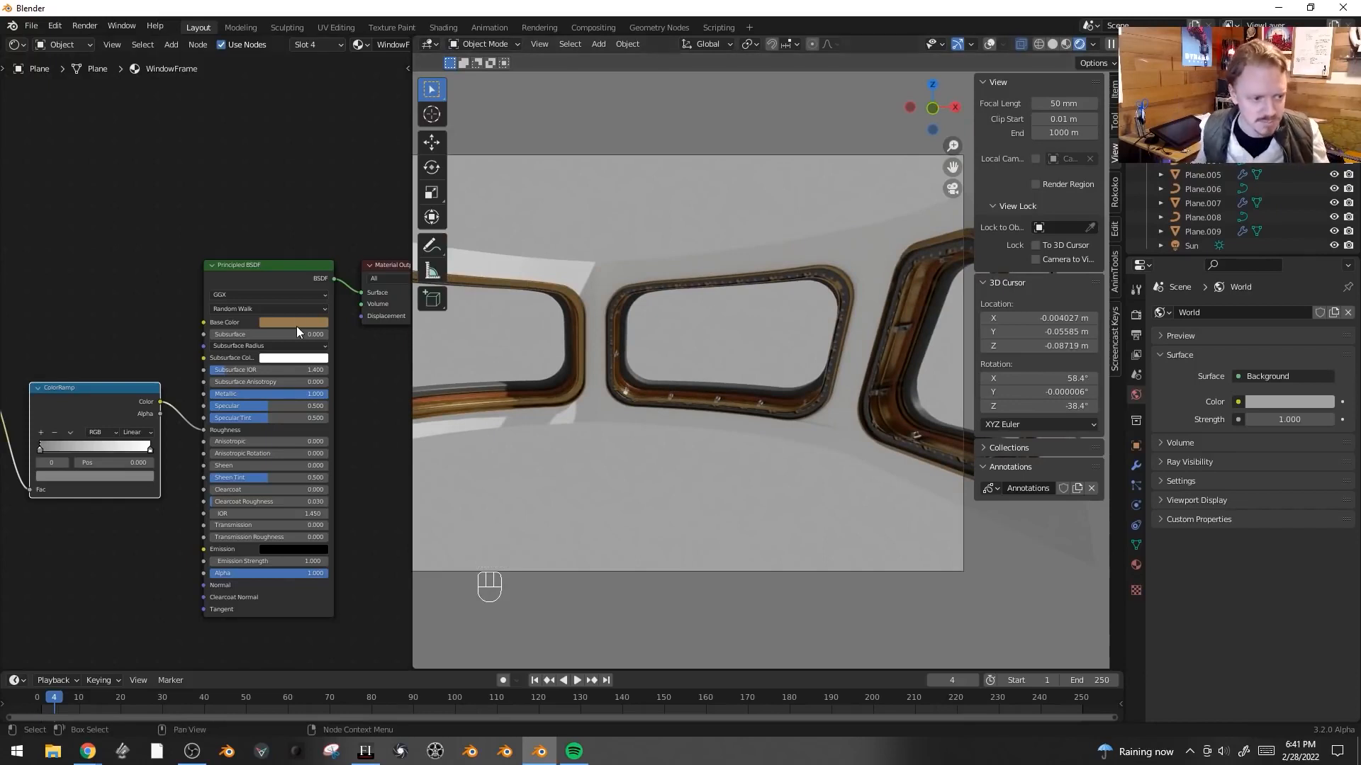
{"action": "scroll", "coordinate": [204, 329], "scroll_direction": "down", "scroll_amount": 1}
{"action": "middle_click_drag", "start_coordinate": [89, 326], "coordinate": [226, 320]}
{"action": "key", "text": "alt+a"}
{"action": "key", "text": "b"}
{"action": "left_click_drag", "start_coordinate": [268, 316], "coordinate": [137, 397]}
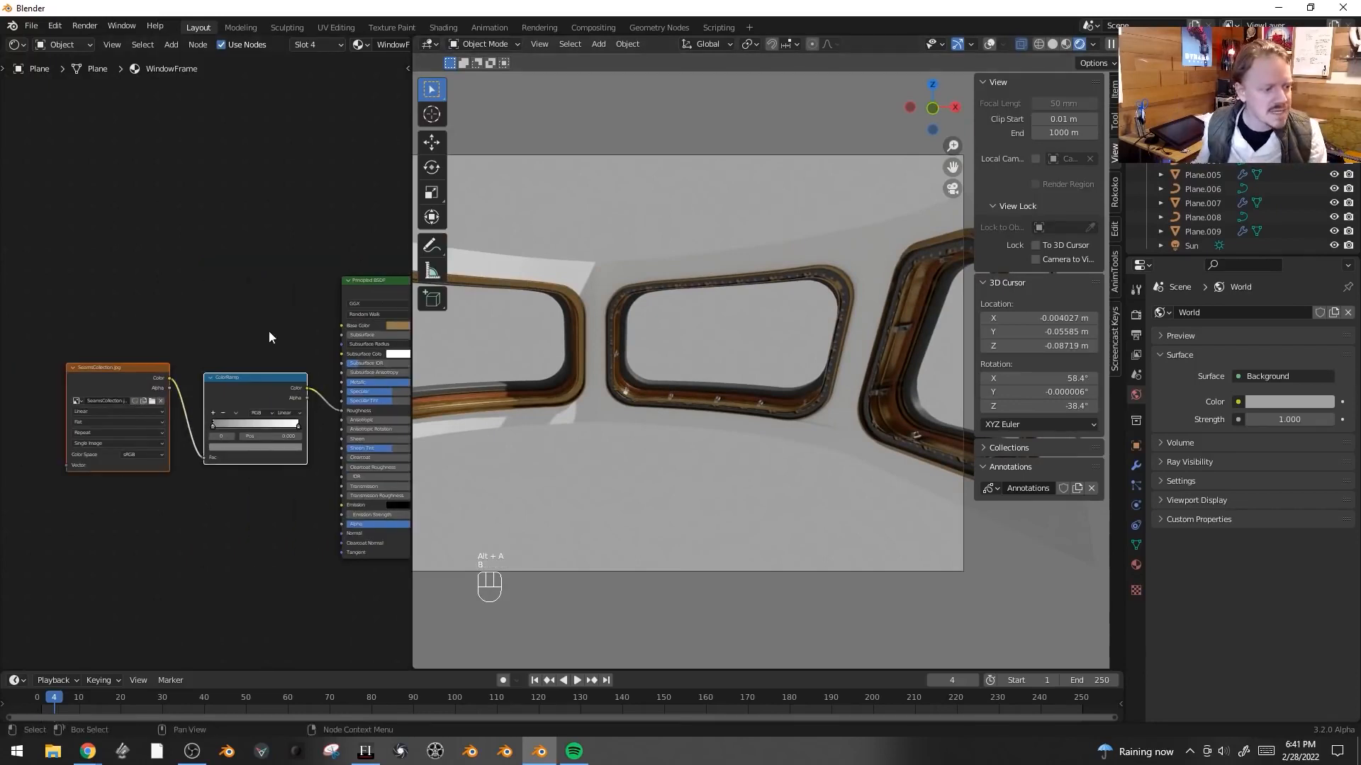
{"action": "key", "text": "g"}
{"action": "scroll", "coordinate": [220, 363], "scroll_direction": "up", "scroll_amount": 3}
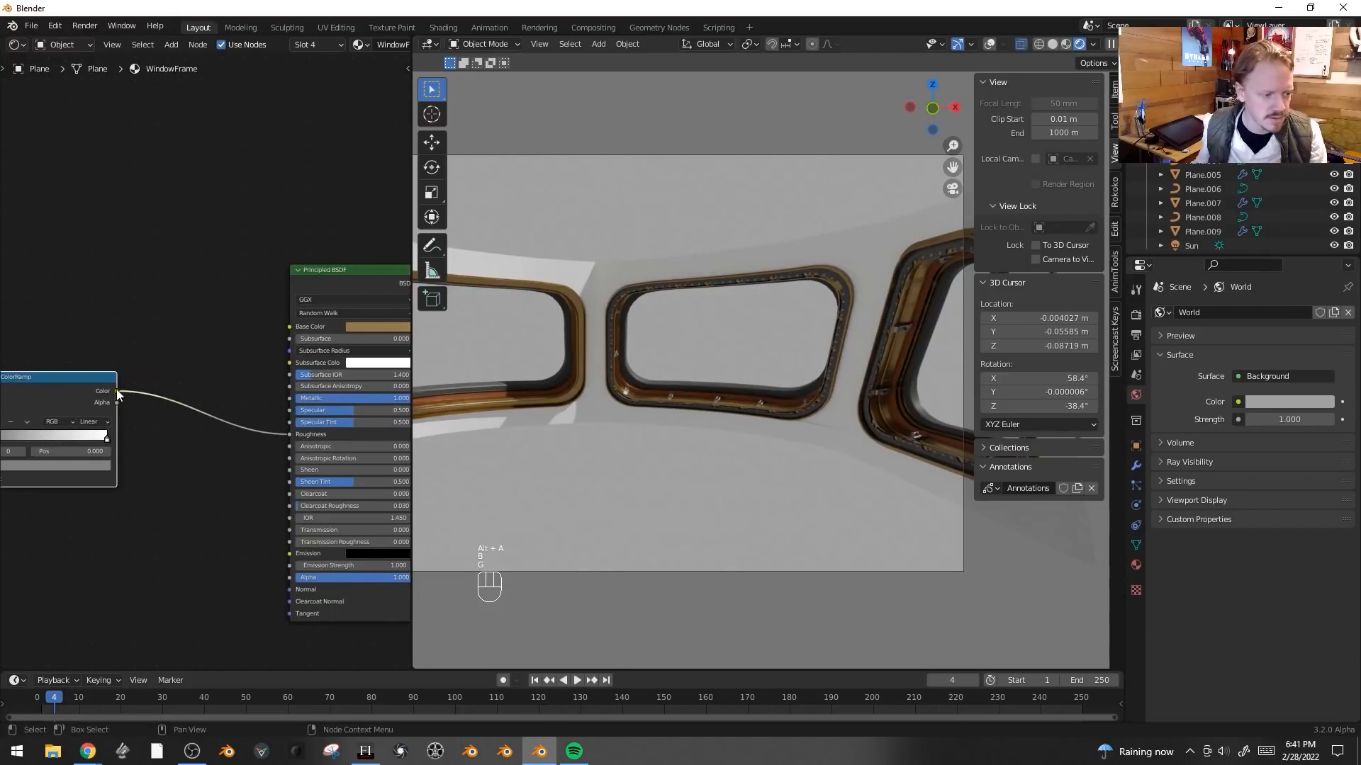
- Add a MixRGB node, connecting the ColorRamp into Color1 and its output into Base Color
{"action": "key", "text": "shift+a"}
{"action": "mouse_move", "coordinate": [148, 274]}
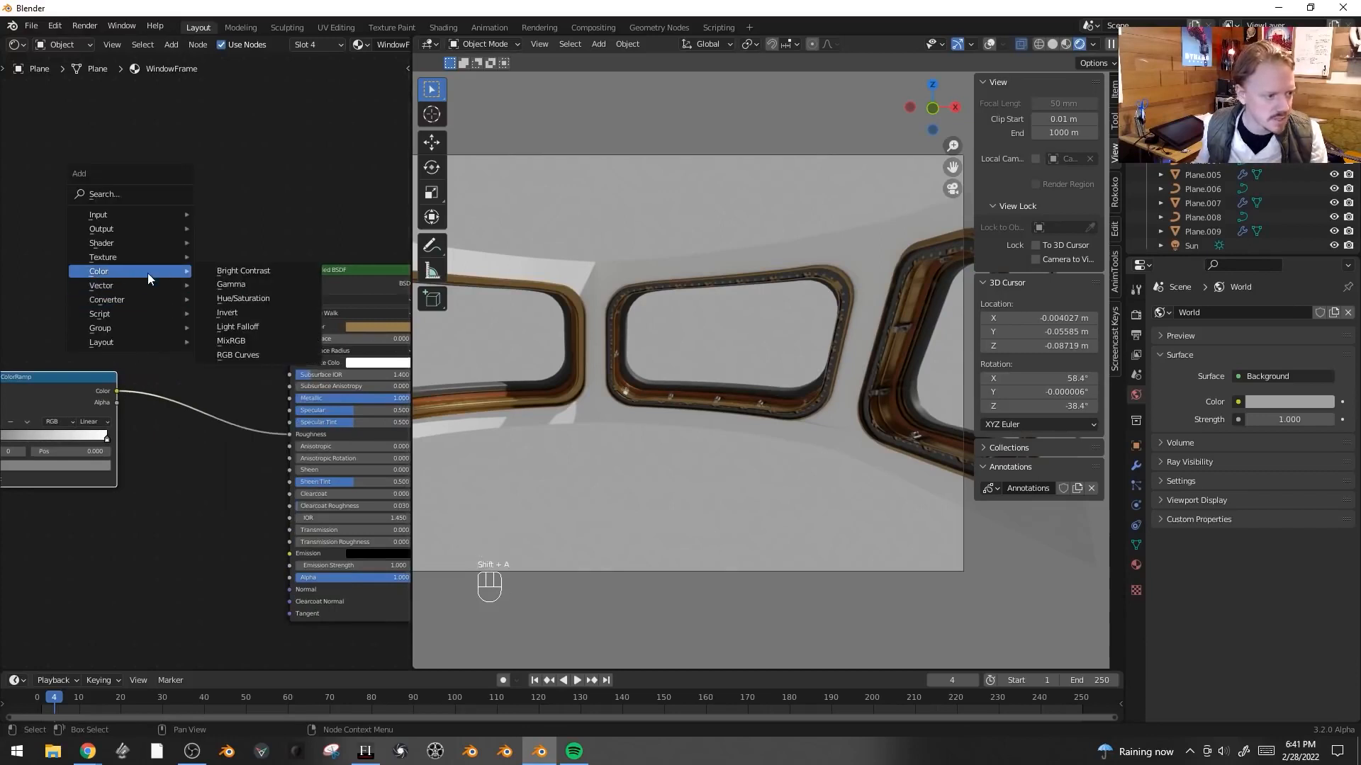
{"action": "left_click", "coordinate": [262, 342]}
{"action": "left_click", "coordinate": [236, 353]}
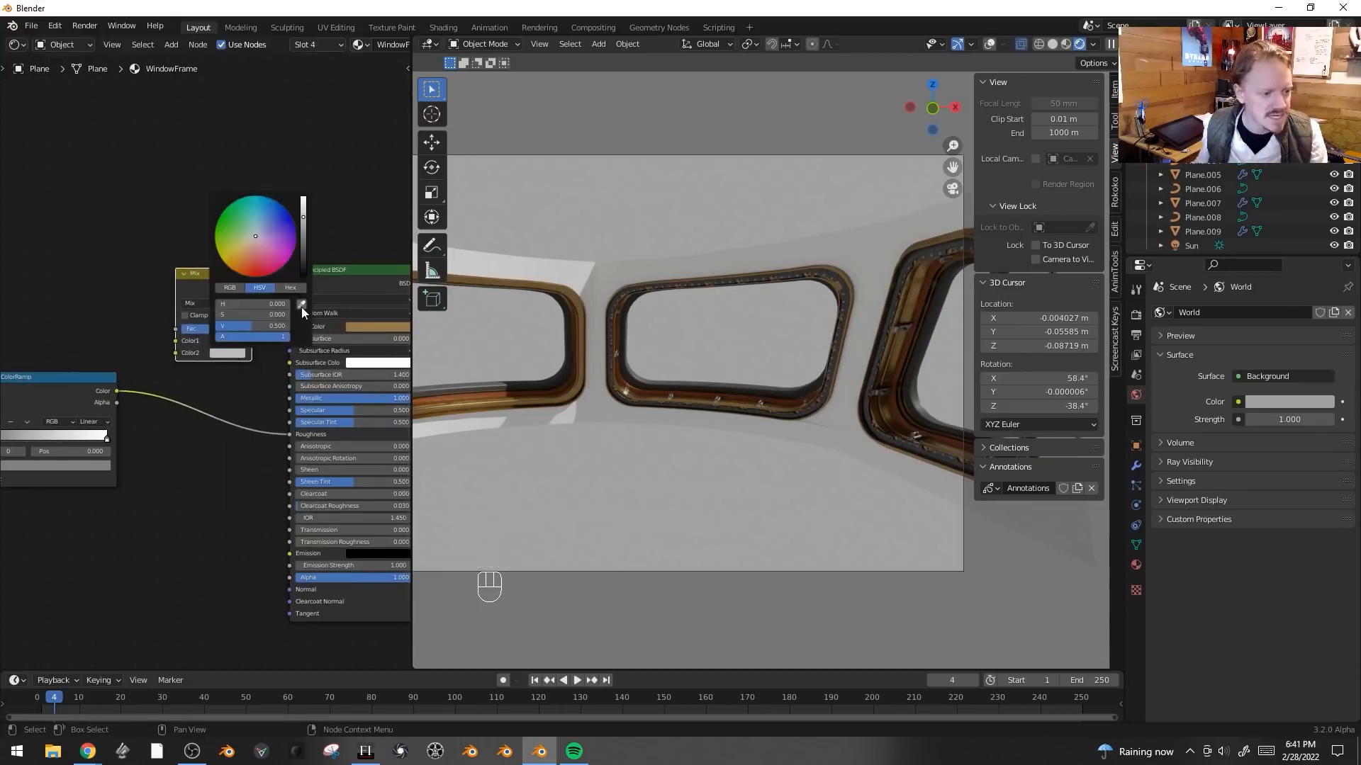
{"action": "left_click", "coordinate": [300, 305]}
{"action": "left_click", "coordinate": [372, 327]}
{"action": "left_click_drag", "start_coordinate": [116, 391], "coordinate": [165, 344]}
{"action": "left_click_drag", "start_coordinate": [253, 287], "coordinate": [293, 326]}
{"action": "middle_click_drag", "start_coordinate": [771, 370], "coordinate": [844, 396]}
- Set the Mix node's blend mode to Multiply with a brown Color2
{"action": "left_click", "coordinate": [218, 316]}
{"action": "left_click", "coordinate": [217, 301]}
{"action": "left_click", "coordinate": [217, 350]}
{"action": "middle_click_drag", "start_coordinate": [635, 377], "coordinate": [690, 449]}
{"action": "scroll", "coordinate": [789, 373], "scroll_direction": "up", "scroll_amount": 3}
{"action": "scroll", "coordinate": [725, 435], "scroll_direction": "down", "scroll_amount": 4}
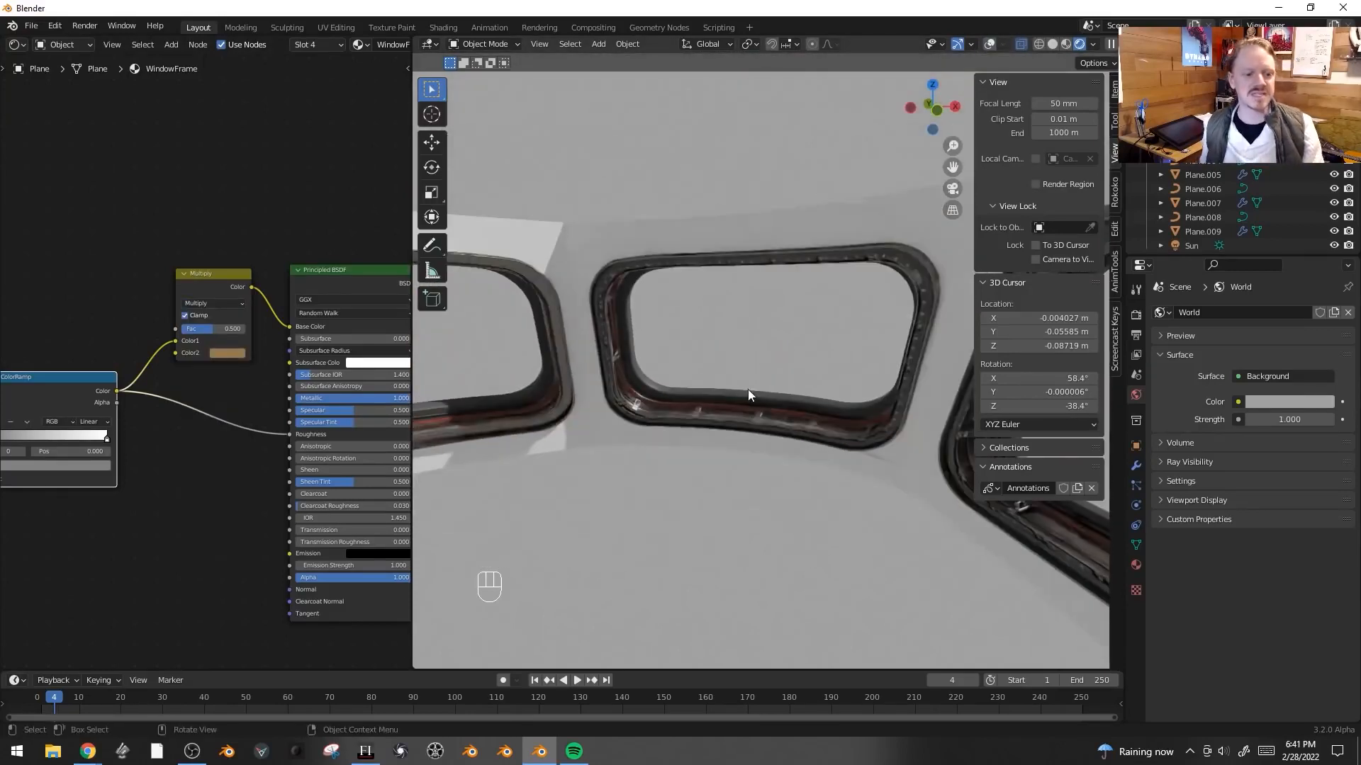
{"action": "middle_click_drag", "start_coordinate": [747, 394], "coordinate": [658, 367]}
- Set the Multiply node's factor to 0.742
{"action": "left_click_drag", "start_coordinate": [226, 332], "coordinate": [243, 332]}
{"action": "middle_click_drag", "start_coordinate": [786, 361], "coordinate": [679, 312]}
{"action": "scroll", "coordinate": [679, 312], "scroll_direction": "up", "scroll_amount": 2}
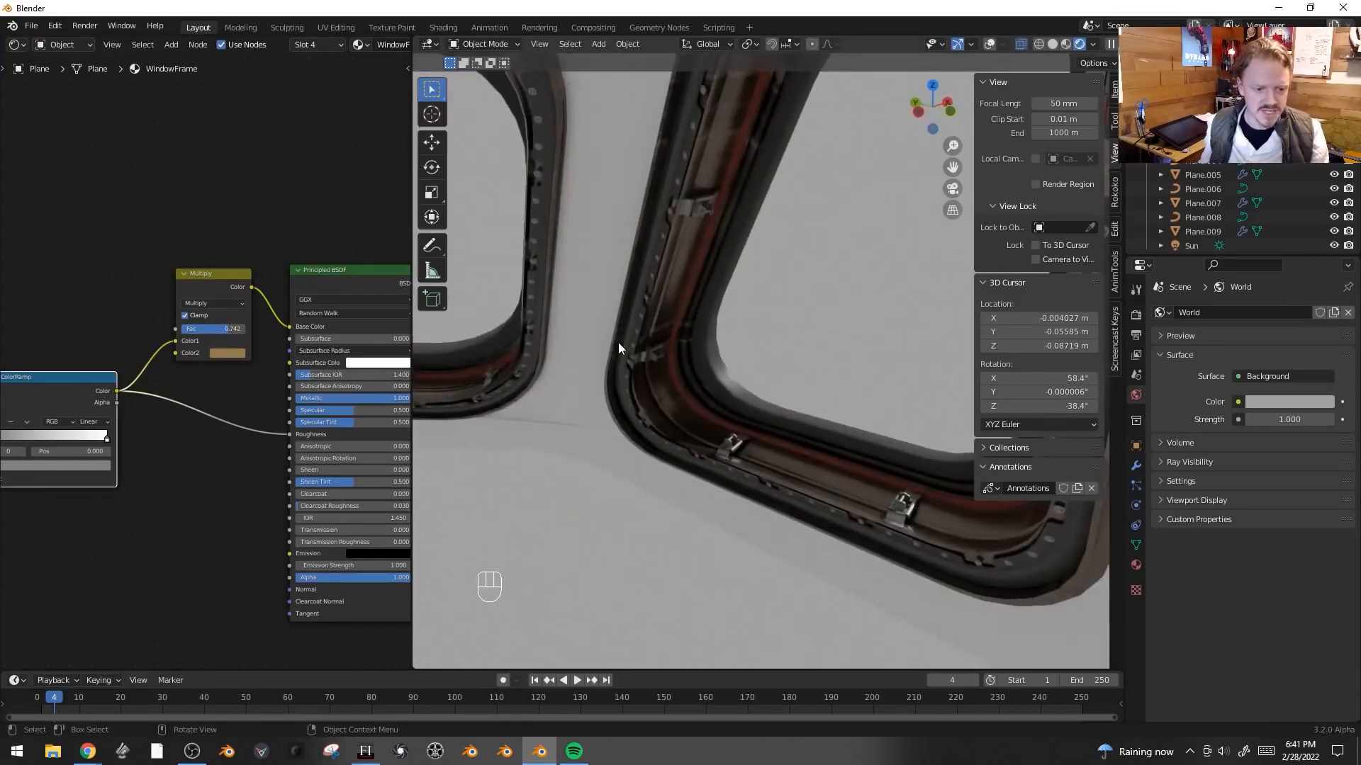
- Add two edge loops to the window frame and mark a seam along a selected edge
{"action": "key", "text": "shift+alt+z"}
{"action": "key", "text": "Tab"}
{"action": "key", "text": "ctrl+r"}
{"action": "left_click", "coordinate": [753, 132]}
{"action": "key", "text": "ctrl+r"}
{"action": "left_click", "coordinate": [771, 129]}
{"action": "key", "text": "2"}
{"action": "left_click", "coordinate": [733, 127], "text": "alt+shift"}
{"action": "key", "text": "ctrl+e"}
{"action": "left_click", "coordinate": [737, 286]}
{"action": "key", "text": "3"}
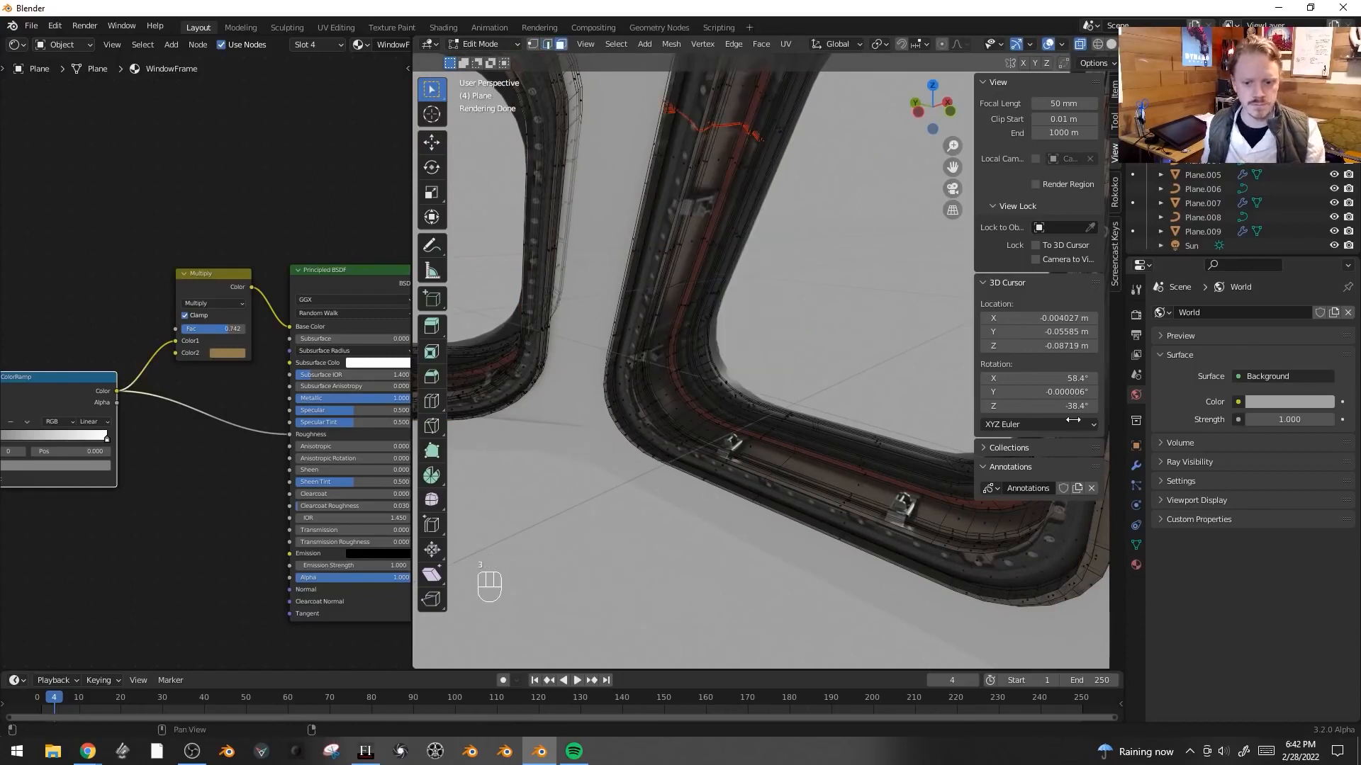
- Select the faces assigned the WindowFrame material and UV-unwrap them
{"action": "left_click", "coordinate": [1136, 564]}
{"action": "left_click", "coordinate": [1252, 395]}
{"action": "scroll", "coordinate": [709, 326], "scroll_direction": "down", "scroll_amount": 8}
{"action": "key", "text": "c"}
{"action": "mouse_move", "coordinate": [686, 287]}
{"action": "left_mouse_down", "text": "shift"}
{"action": "mouse_move", "coordinate": [667, 339]}
{"action": "mouse_move", "coordinate": [496, 326]}
{"action": "left_mouse_up", "text": "shift"}
{"action": "key", "text": "shift+F10"}
{"action": "key", "text": "u"}
{"action": "left_click", "coordinate": [808, 357]}
- Straighten the frame's UVs to a grid by shape, then move and scale them over the texture
{"action": "left_click", "coordinate": [331, 152]}
{"action": "key", "text": "g"}
{"action": "key", "text": "s"}
{"action": "key", "text": "s"}
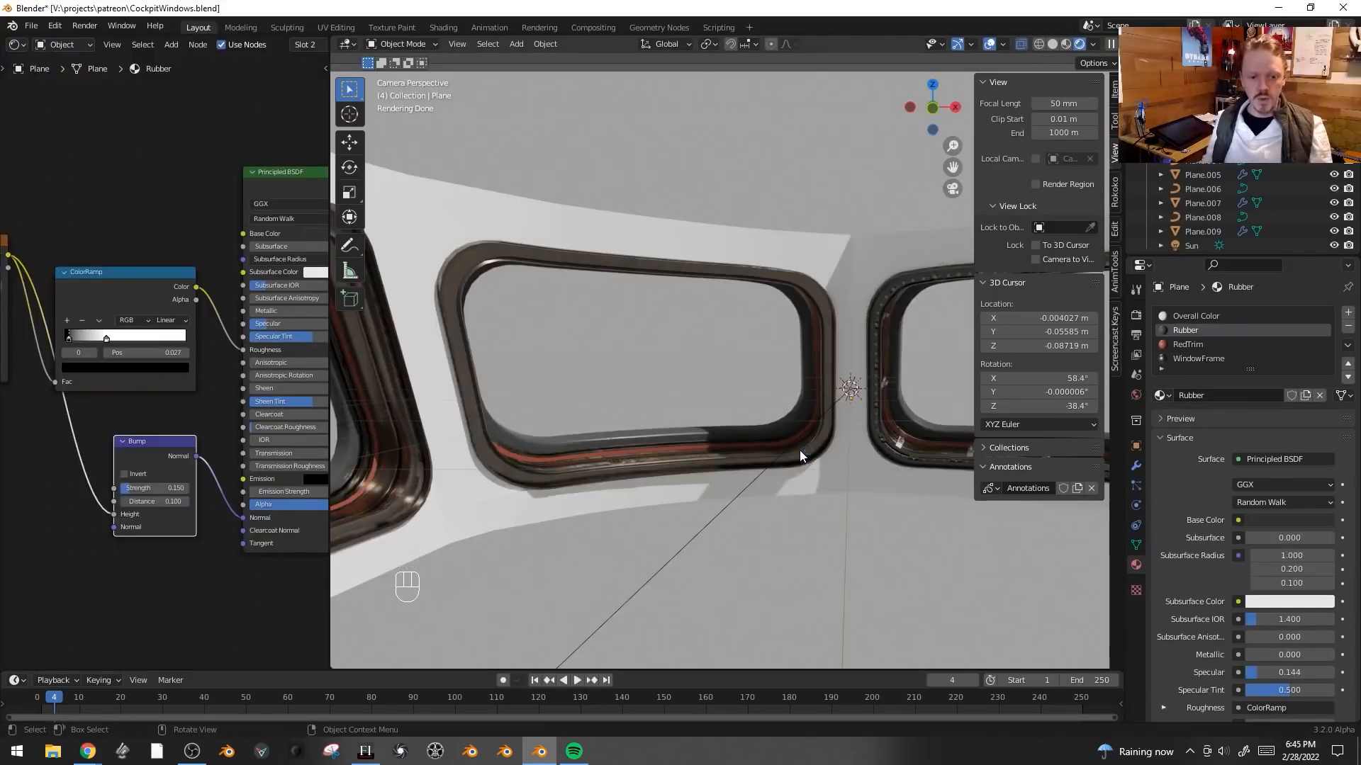
{"action": "middle_click_drag", "start_coordinate": [799, 450], "coordinate": [661, 486], "text": "shift"}
{"action": "key", "text": "alt+h"}
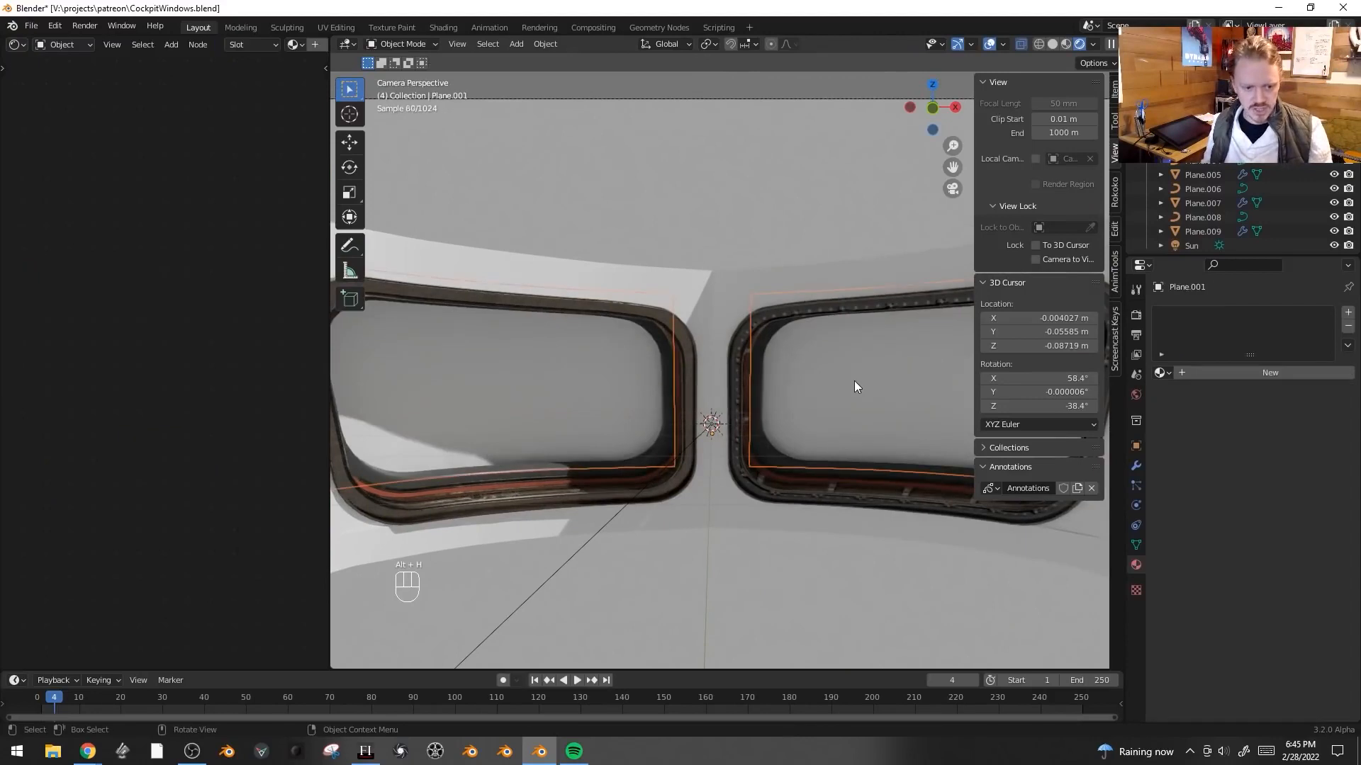
- Bevel edges of the glass plane with one segment to add extra edge loops across it
{"action": "middle_click_drag", "start_coordinate": [878, 402], "coordinate": [808, 377]}
{"action": "key", "text": "Tab"}
{"action": "key", "text": "a"}
{"action": "scroll", "coordinate": [808, 376], "scroll_direction": "up", "scroll_amount": 3}
{"action": "key", "text": "2"}
{"action": "left_click", "coordinate": [788, 353], "text": "alt"}
{"action": "key", "text": "g"}
{"action": "right_click", "coordinate": [836, 371]}
{"action": "key", "text": "ctrl+b"}
{"action": "left_click", "coordinate": [844, 362]}
{"action": "middle_click", "coordinate": [850, 350], "text": "alt"}
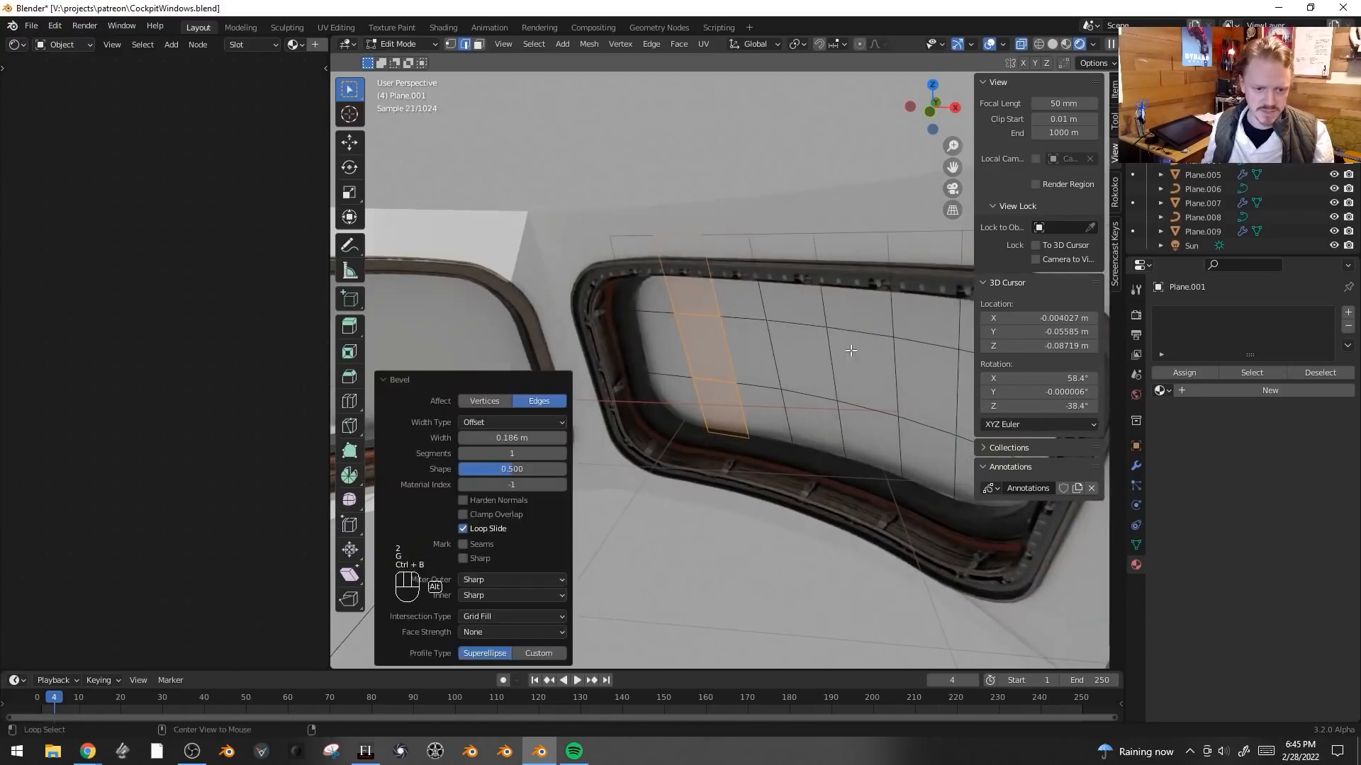
{"action": "left_click", "coordinate": [851, 334], "text": "alt"}
{"action": "left_click", "coordinate": [859, 406], "text": "alt+shift"}
{"action": "key", "text": "ctrl+b"}
{"action": "left_click", "coordinate": [762, 359]}
{"action": "key", "text": "a"}
{"action": "scroll", "coordinate": [691, 347], "scroll_direction": "up", "scroll_amount": 3}
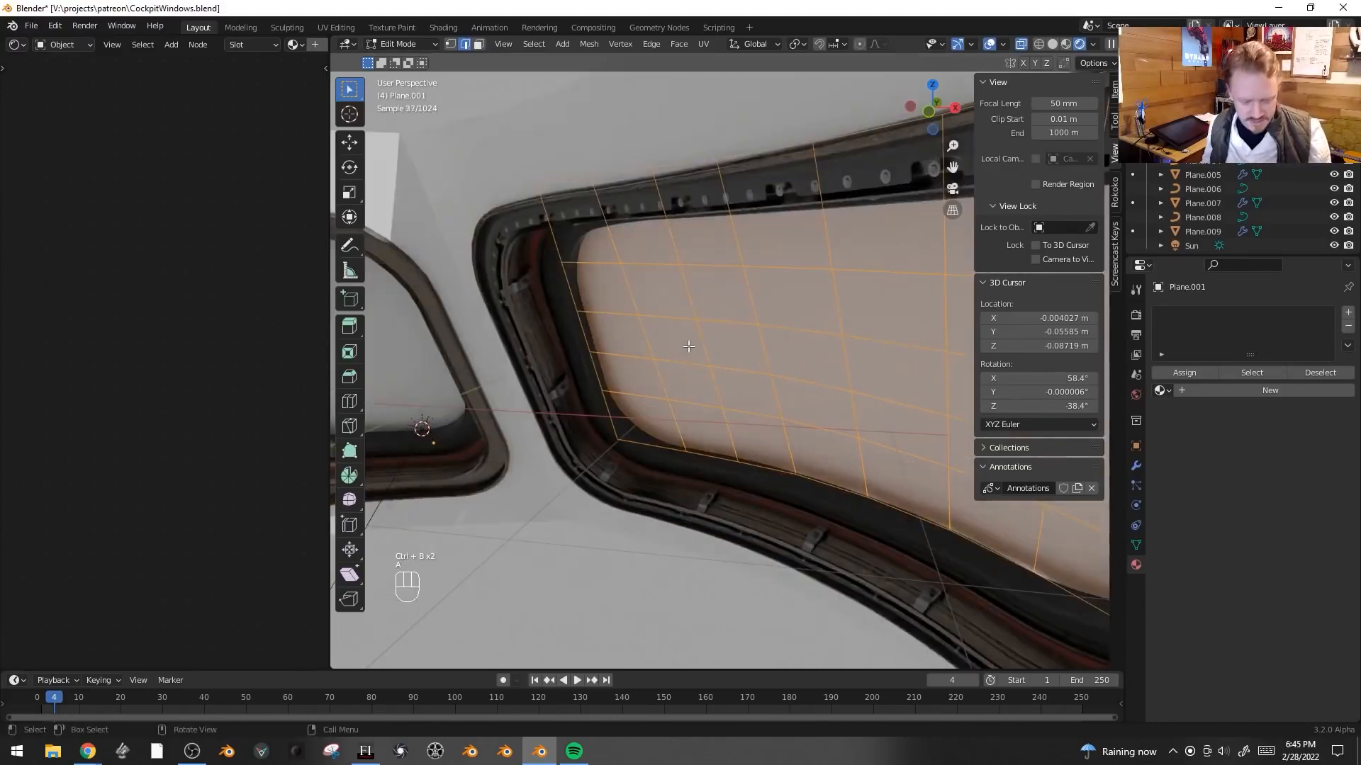
- Shrink/Fatten the whole glass plane repeatedly so it fits snugly inside the window frame
{"action": "key", "text": "alt+s"}
{"action": "left_click", "coordinate": [680, 401]}
{"action": "middle_click_drag", "start_coordinate": [679, 401], "coordinate": [759, 424]}
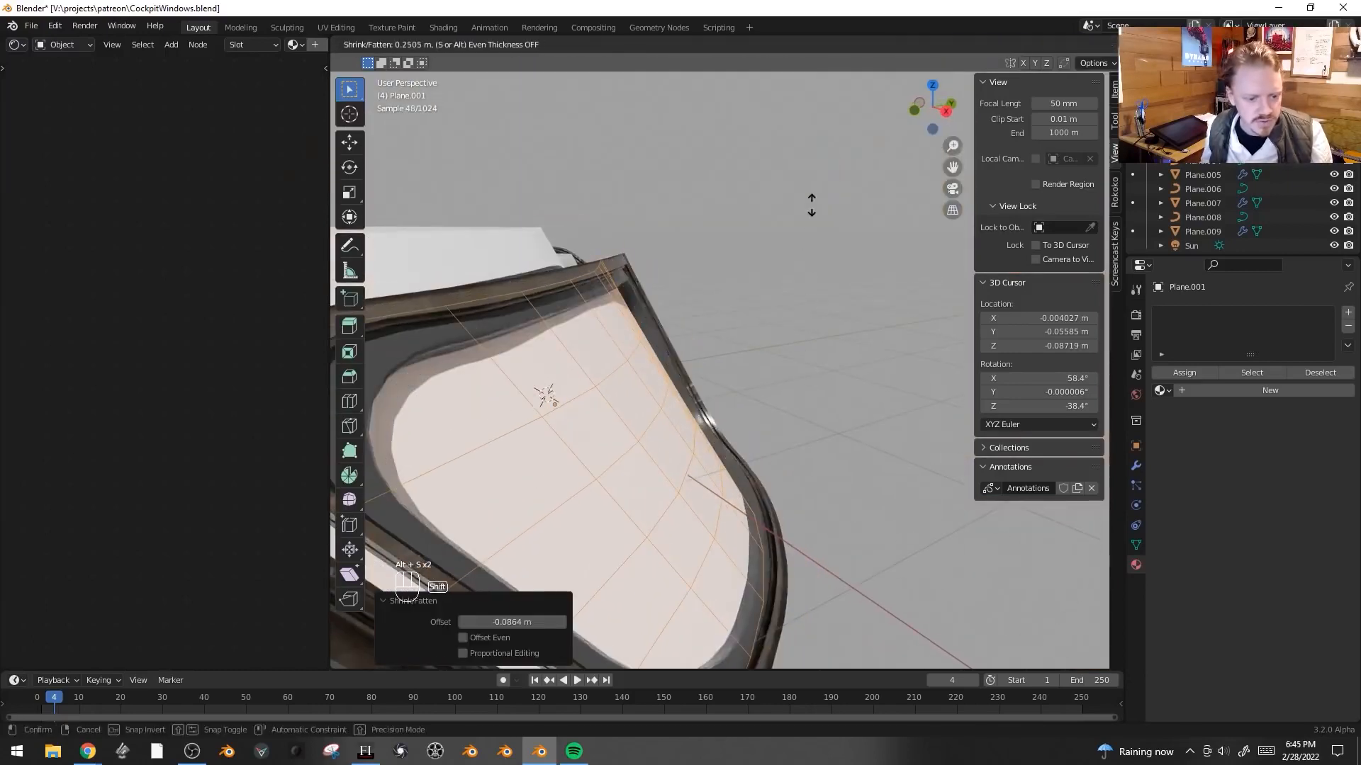
{"action": "left_click", "coordinate": [860, 306]}
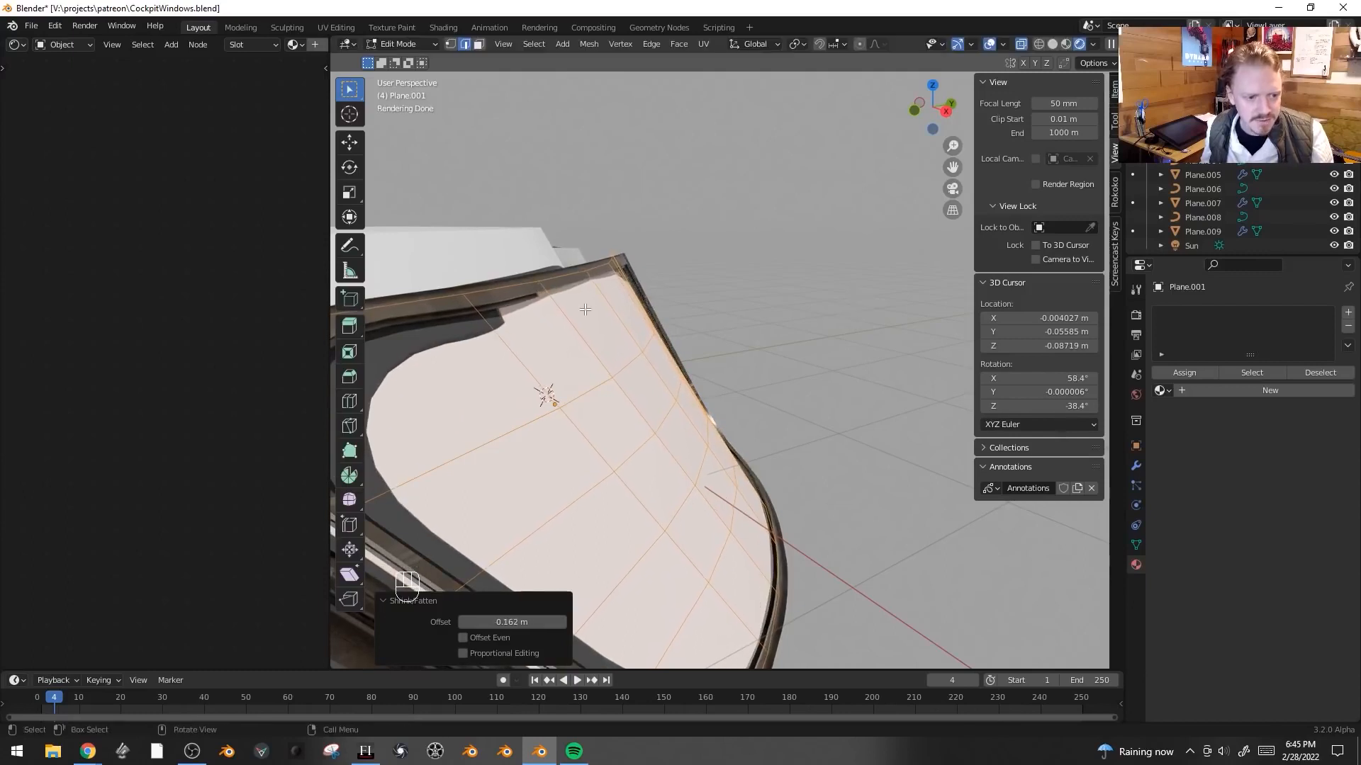
{"action": "left_click", "coordinate": [601, 305]}
{"action": "key", "text": "alt+s"}
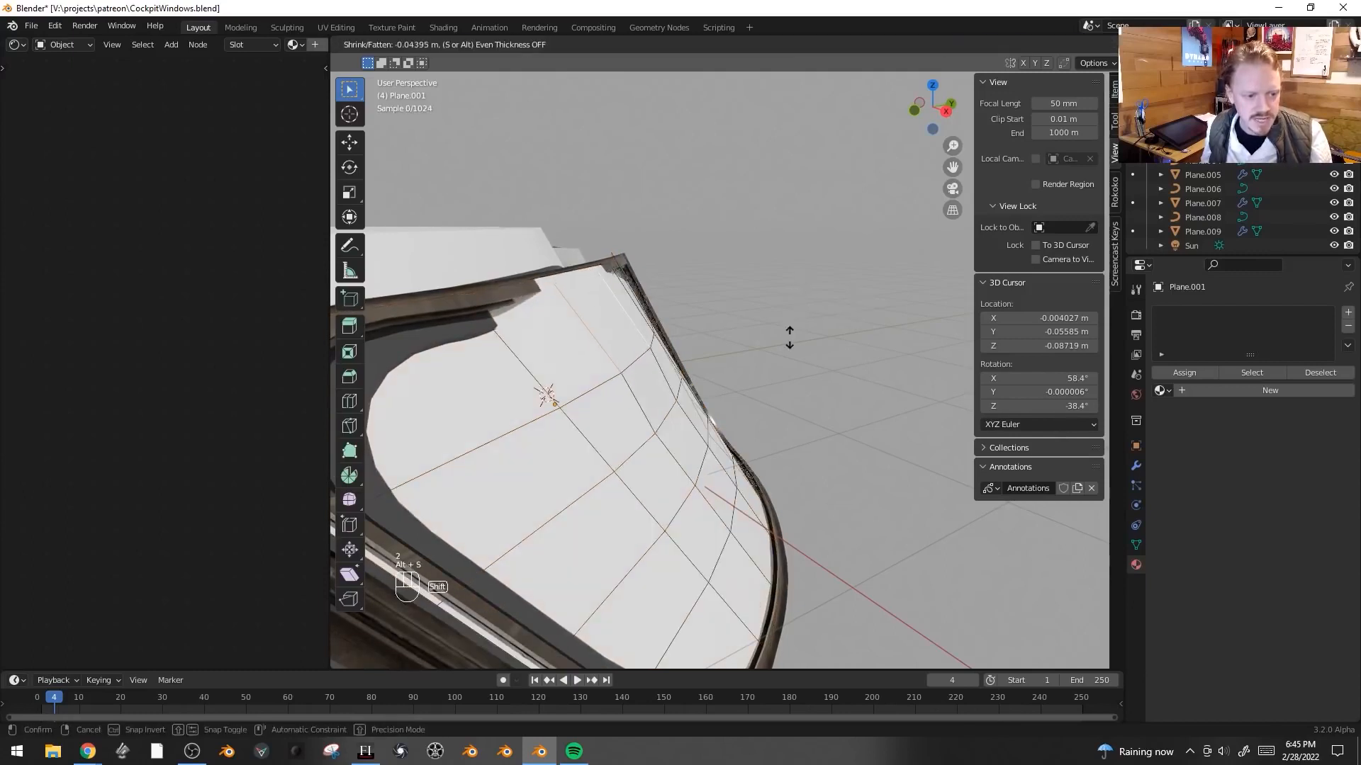
{"action": "left_click", "coordinate": [797, 269]}
{"action": "middle_click_drag", "start_coordinate": [805, 303], "coordinate": [765, 310]}
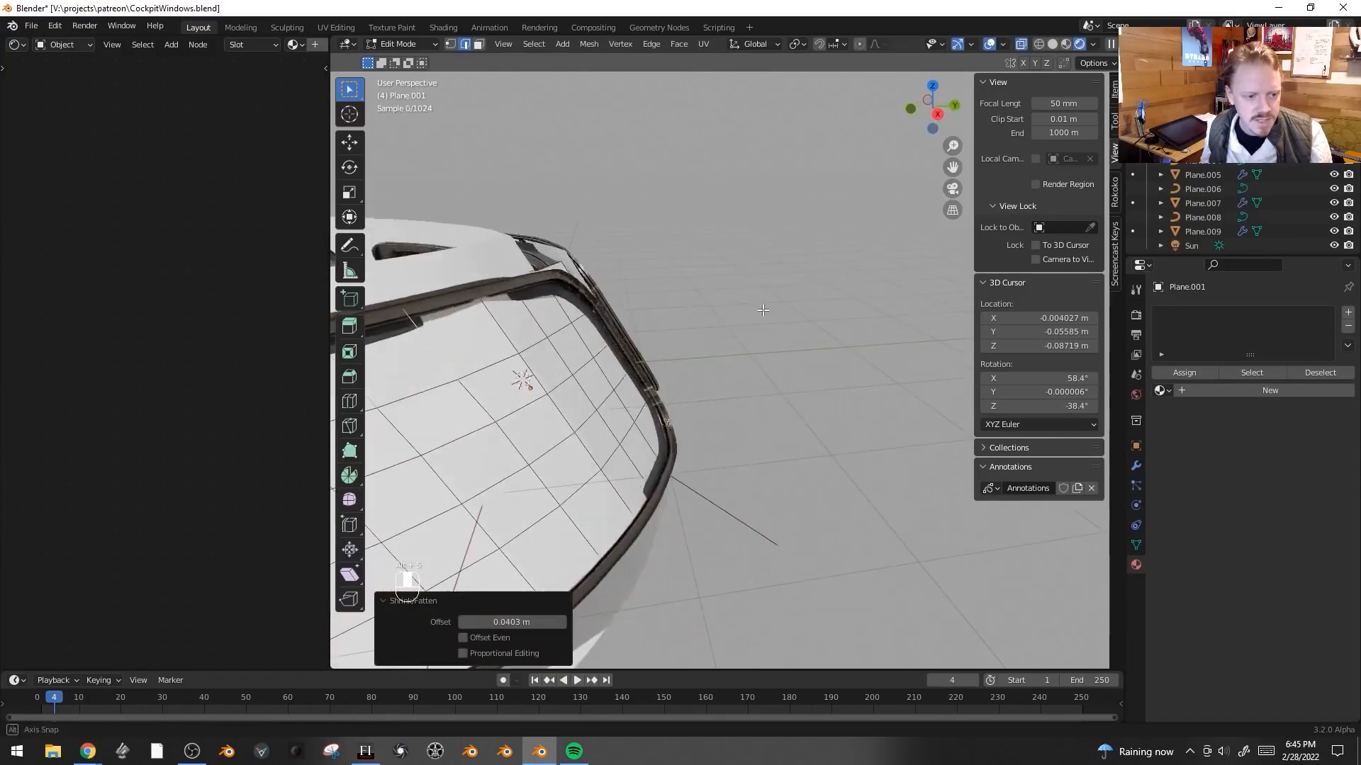
{"action": "left_click", "coordinate": [499, 319]}
{"action": "key", "text": "alt+s"}
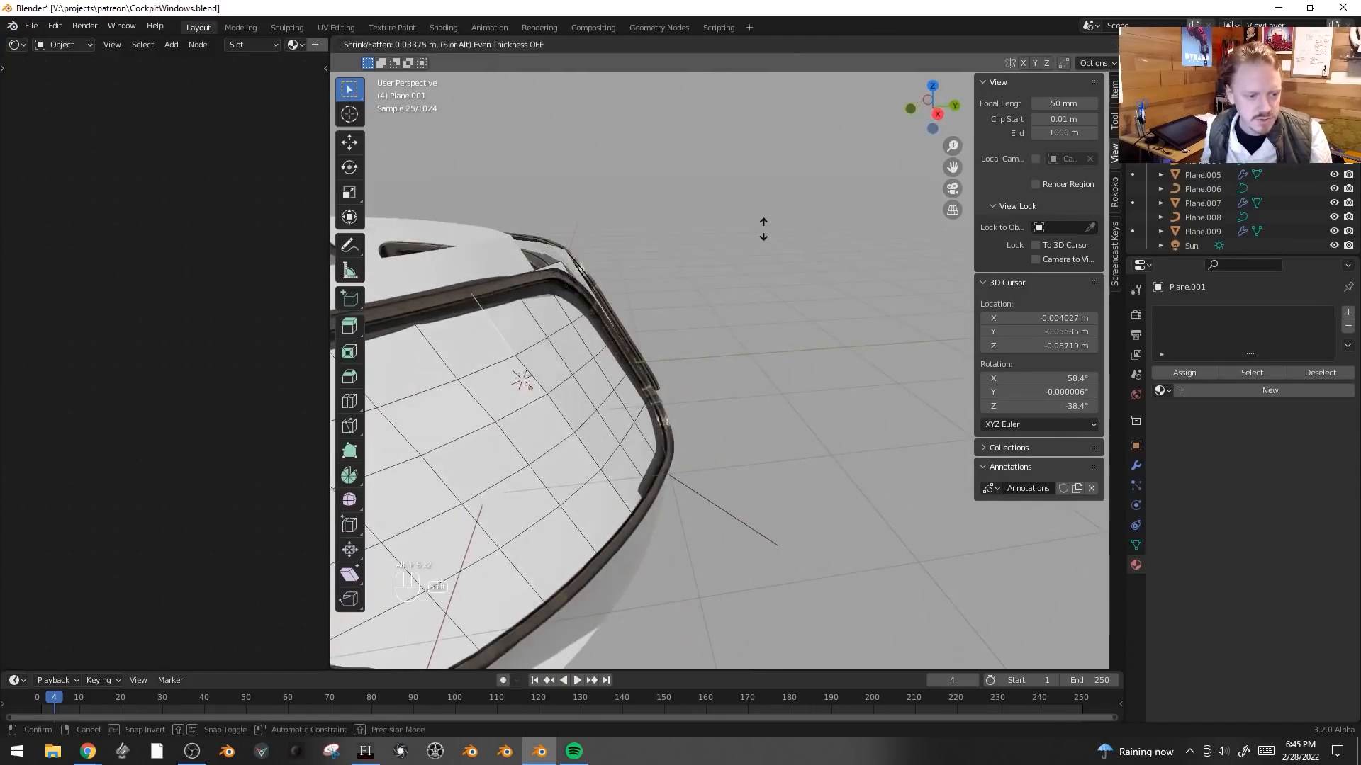
{"action": "left_click", "coordinate": [763, 229]}
- Bevel the glass plane's corner vertices to round them
{"action": "key", "text": "1"}
{"action": "left_click", "coordinate": [565, 263]}
{"action": "key", "text": "KP_Decimal"}
{"action": "scroll", "coordinate": [744, 374], "scroll_direction": "down", "scroll_amount": 5}
{"action": "scroll", "coordinate": [747, 376], "scroll_direction": "down", "scroll_amount": 4}
{"action": "middle_click_drag", "start_coordinate": [747, 376], "coordinate": [545, 406]}
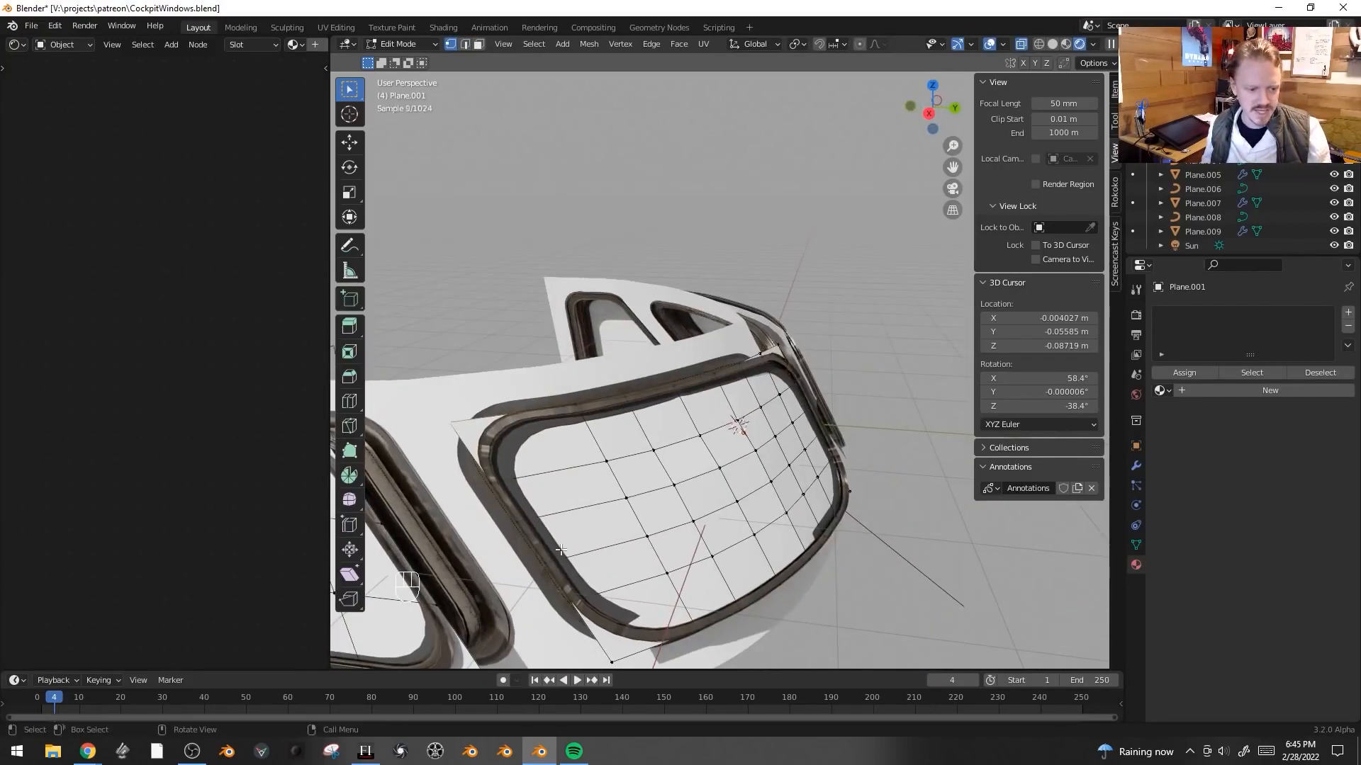
{"action": "middle_click_drag", "start_coordinate": [532, 510], "coordinate": [605, 578], "text": "shift"}
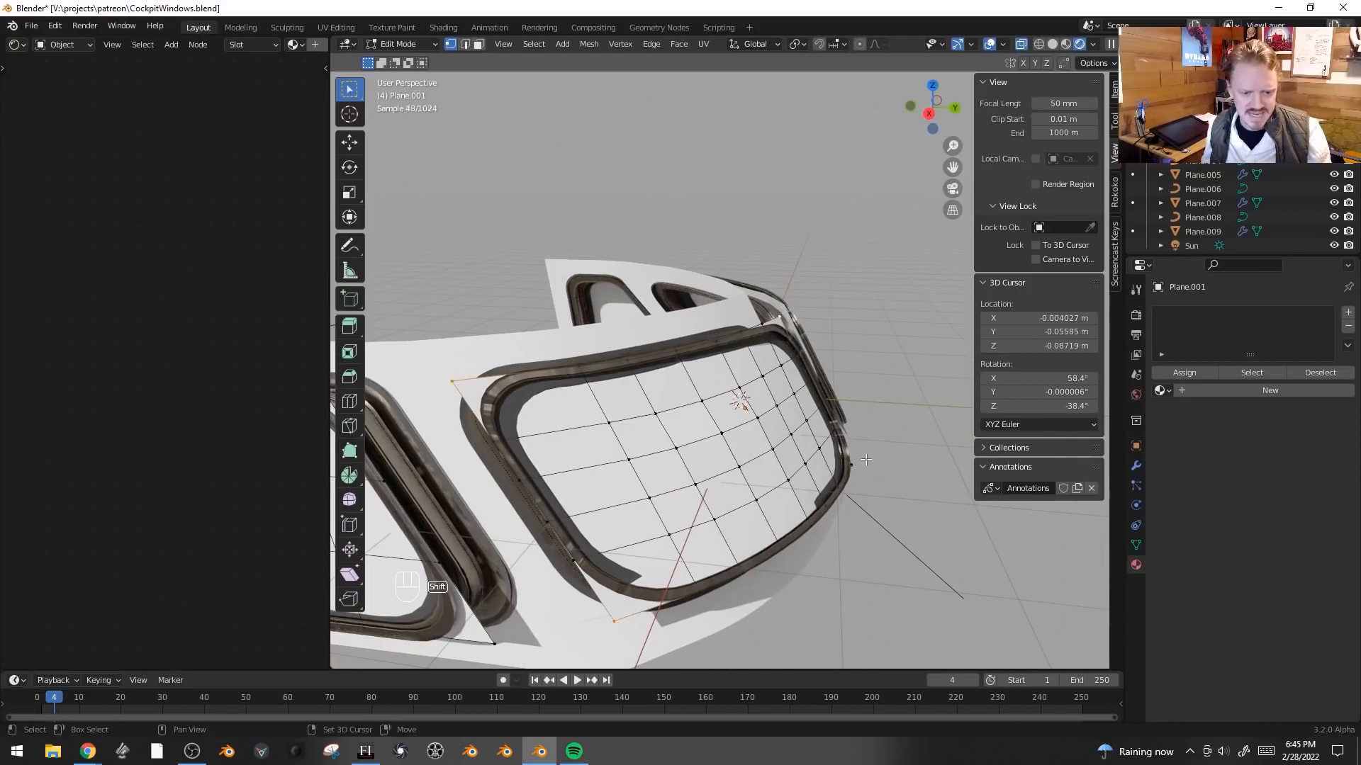
{"action": "middle_click_drag", "start_coordinate": [963, 491], "coordinate": [602, 542]}
{"action": "key", "text": "ctrl+shift+b"}
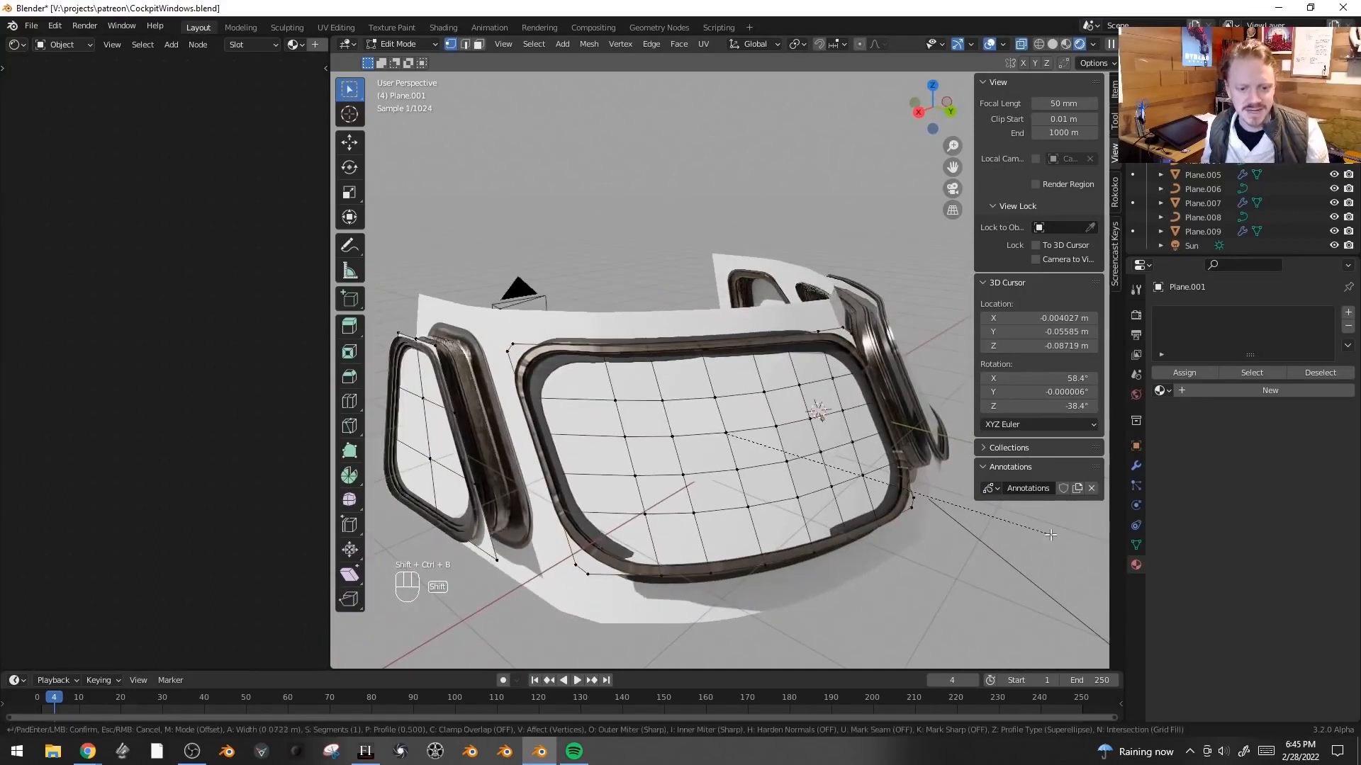
{"action": "scroll", "coordinate": [425, 556], "scroll_direction": "up", "scroll_amount": 1}
{"action": "left_click", "coordinate": [491, 559]}
- Select the whole glass mesh and smooth its vertices with smoothing 0.416 and 2 repeats
{"action": "key", "text": "ctrl+l"}
{"action": "middle_click_drag", "start_coordinate": [719, 309], "coordinate": [748, 508]}
{"action": "scroll", "coordinate": [681, 416], "scroll_direction": "up", "scroll_amount": 2}
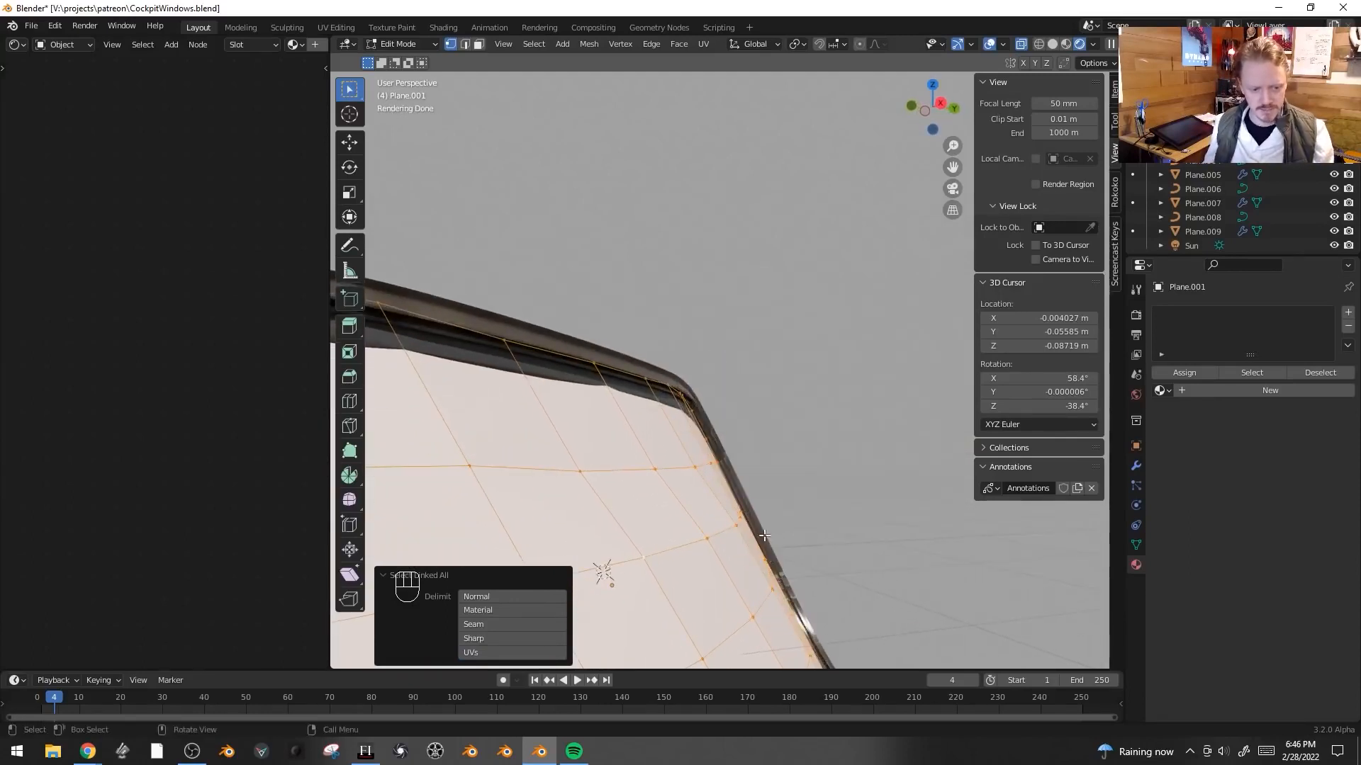
{"action": "left_click", "coordinate": [691, 470], "text": "alt"}
{"action": "key", "text": "a"}
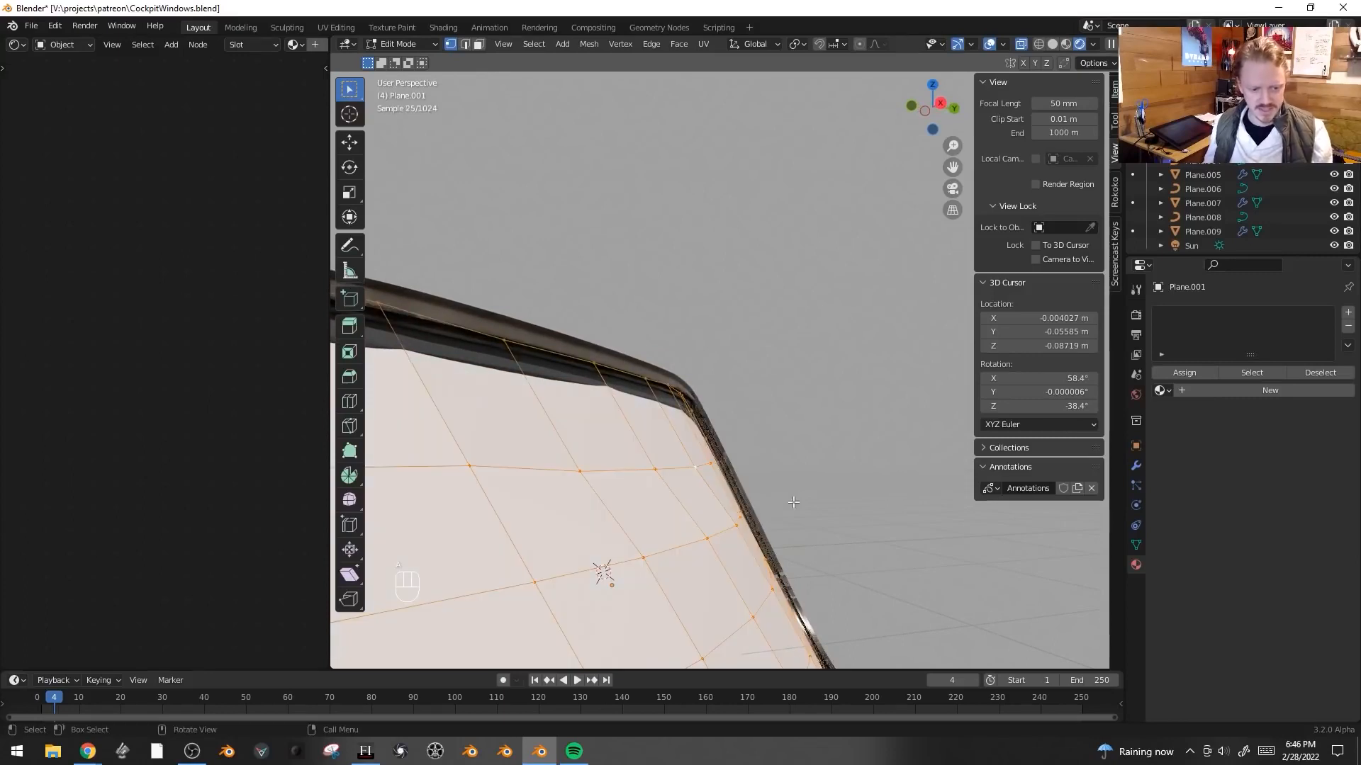
{"action": "key", "text": "ctrl+v"}
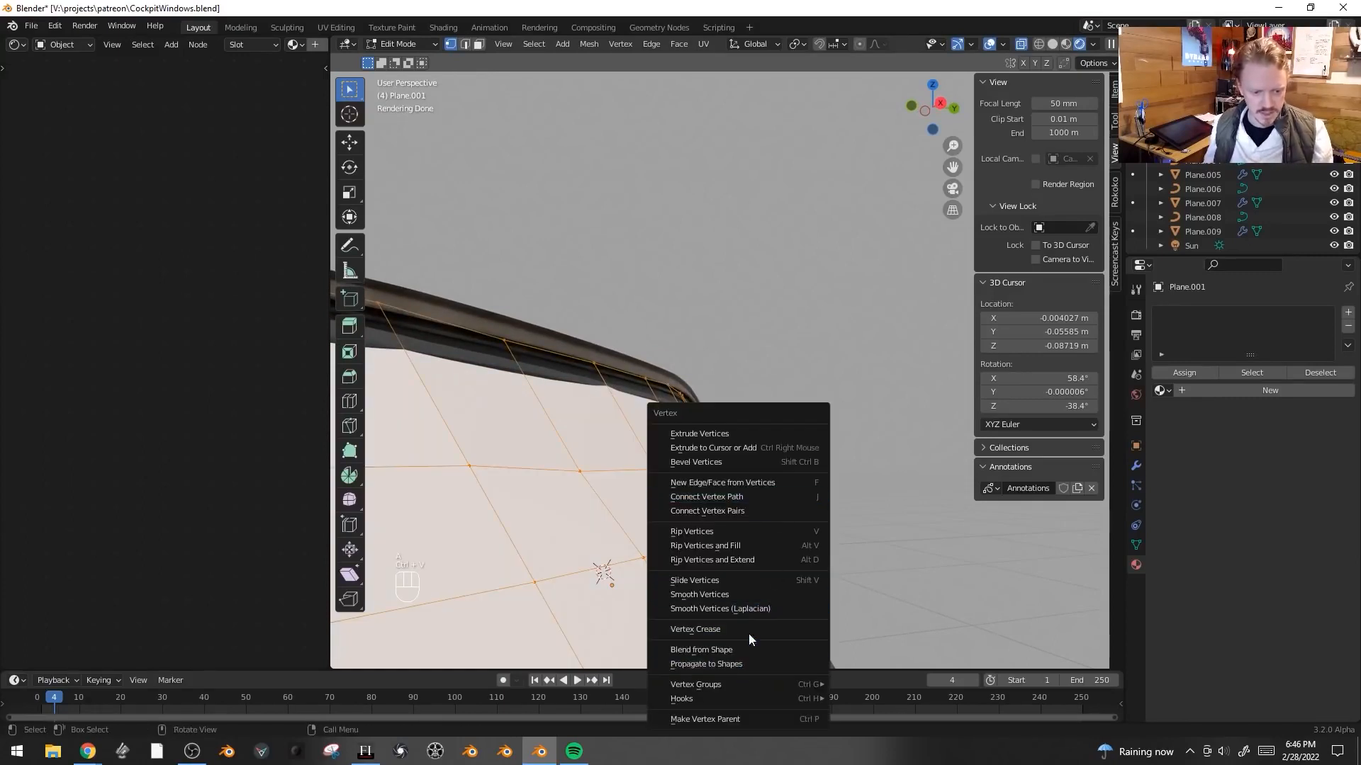
{"action": "left_click", "coordinate": [750, 596]}
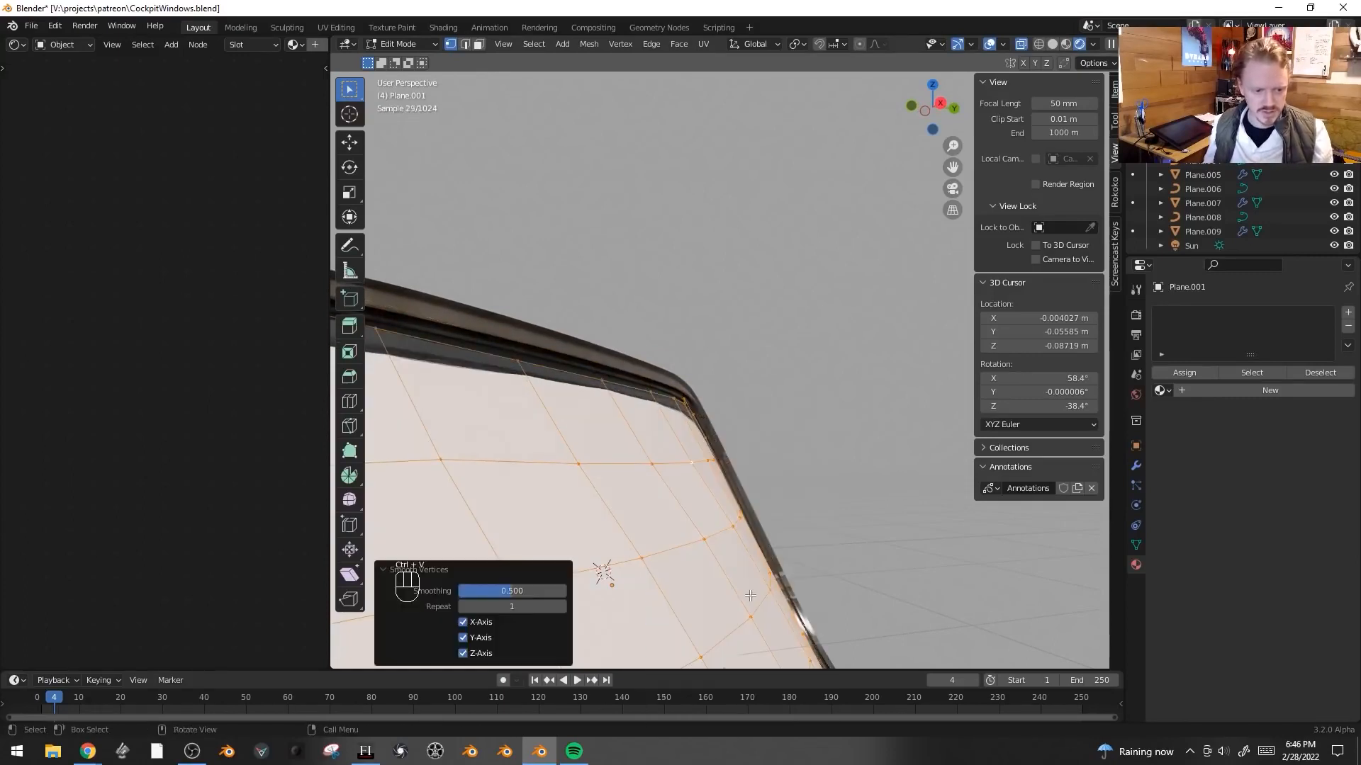
{"action": "left_click", "coordinate": [559, 607]}
{"action": "left_click_drag", "start_coordinate": [502, 588], "coordinate": [496, 589]}
{"action": "middle_click_drag", "start_coordinate": [666, 528], "coordinate": [561, 482]}
{"action": "key", "text": "s"}
{"action": "key", "text": "x"}
{"action": "right_click", "coordinate": [822, 226]}
{"action": "key", "text": "s"}
{"action": "key", "text": "x"}
{"action": "right_click", "coordinate": [818, 223]}
{"action": "key", "text": "s"}
{"action": "key", "text": "x"}
{"action": "right_click", "coordinate": [821, 226]}
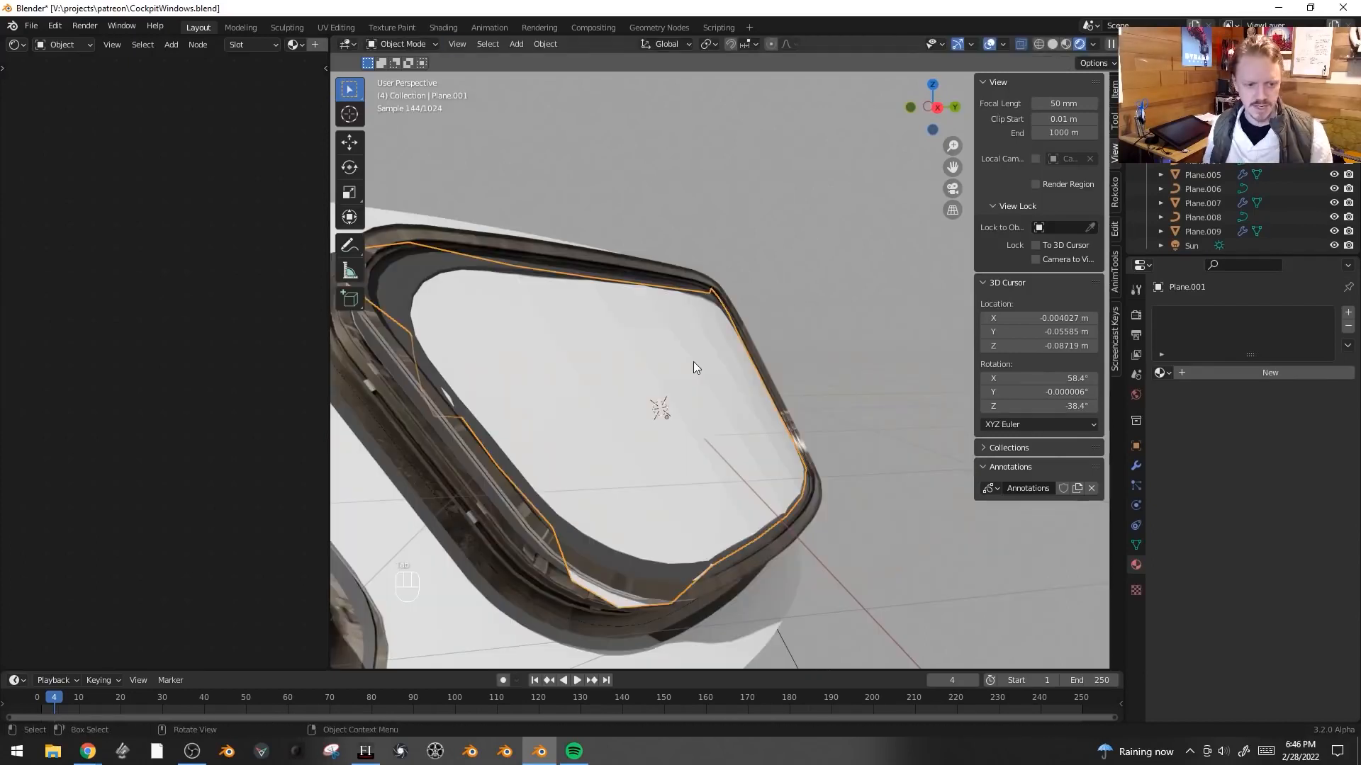
- Shade the glass plane smooth and enable Auto Smooth in its mesh data
{"action": "right_click", "coordinate": [693, 361]}
{"action": "left_click", "coordinate": [690, 357]}
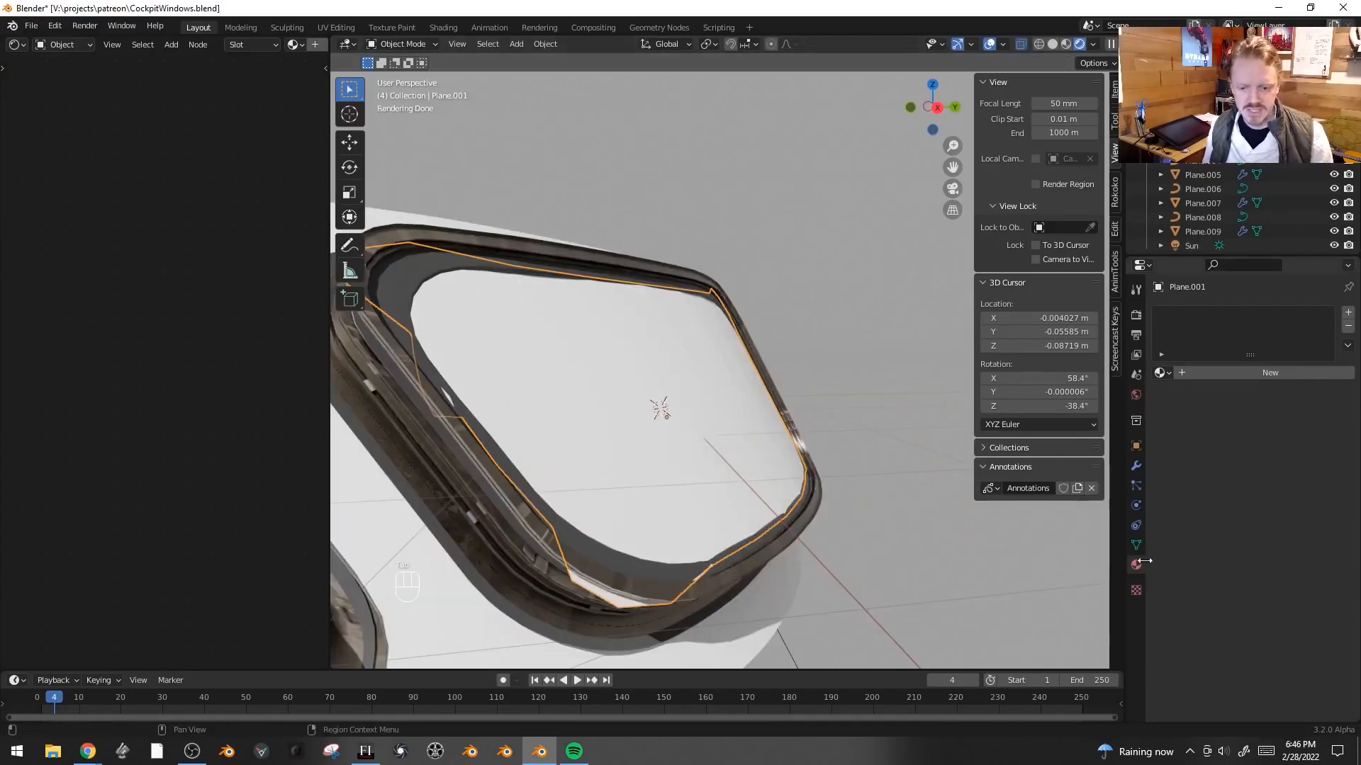
{"action": "left_click", "coordinate": [1136, 545]}
{"action": "left_click", "coordinate": [1235, 608]}
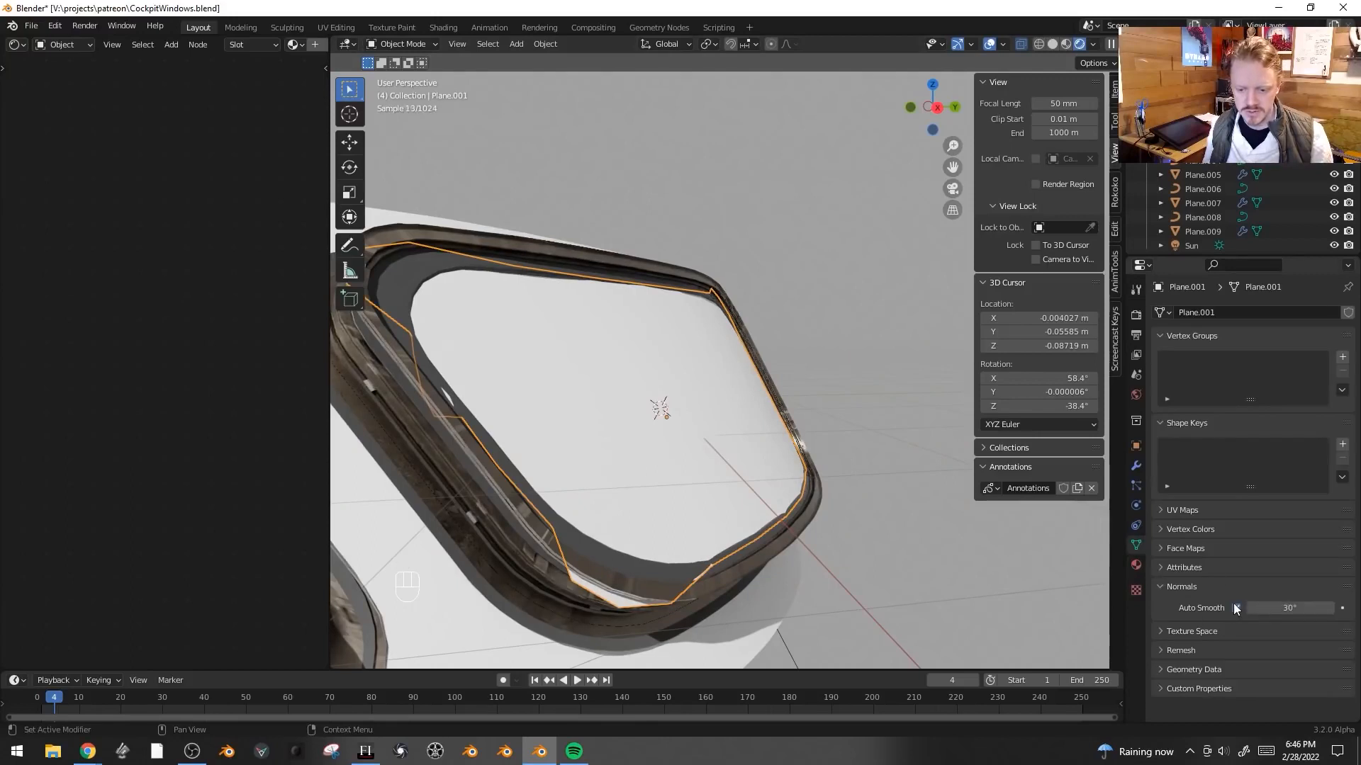
- Add a Solidify modifier to the glass plane and adjust its thickness
{"action": "left_click", "coordinate": [1136, 466]}
{"action": "left_click", "coordinate": [1214, 313]}
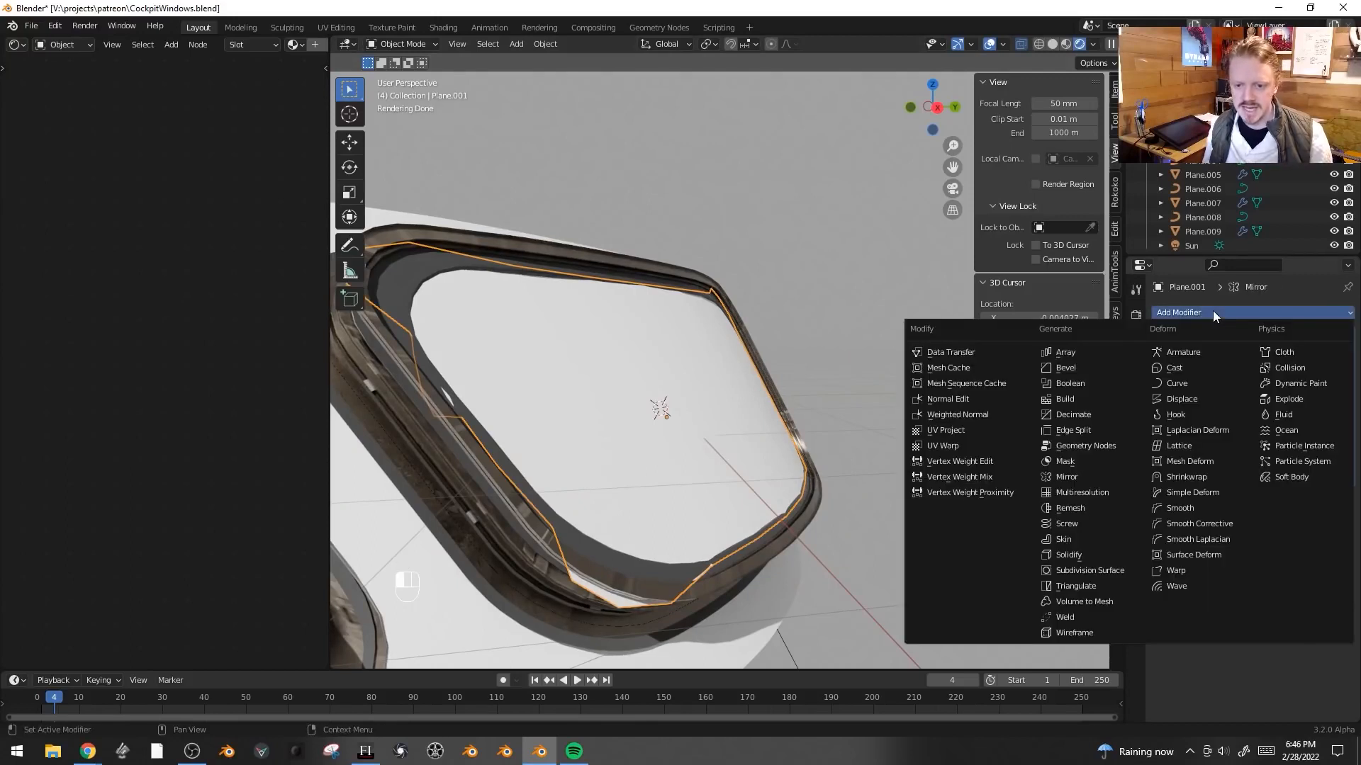
{"action": "left_click", "coordinate": [1098, 554]}
{"action": "left_click_drag", "start_coordinate": [1284, 536], "coordinate": [1279, 536]}
- Create a new material for the glass plane and set its surface shader to Glass BSDF
{"action": "left_click", "coordinate": [1136, 567]}
{"action": "left_click", "coordinate": [1260, 372]}
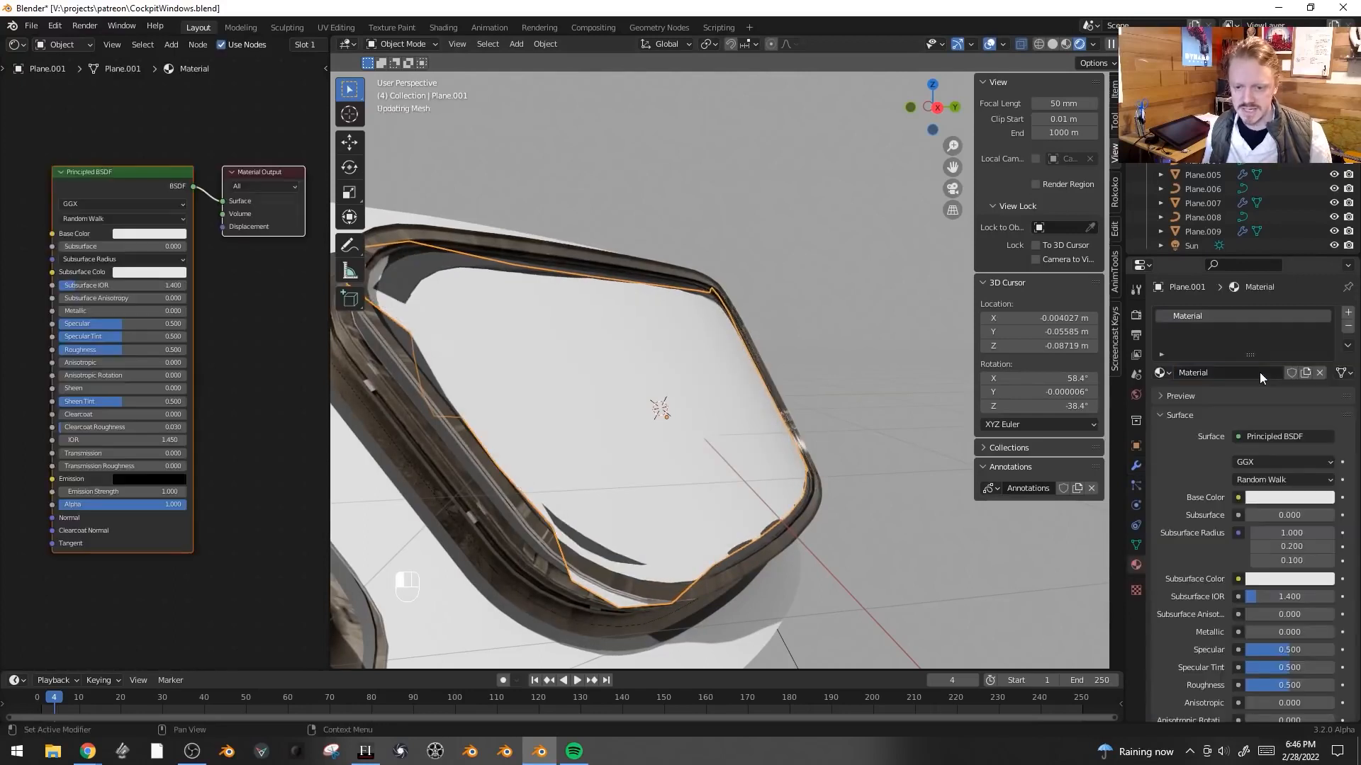
{"action": "left_click", "coordinate": [1270, 434]}
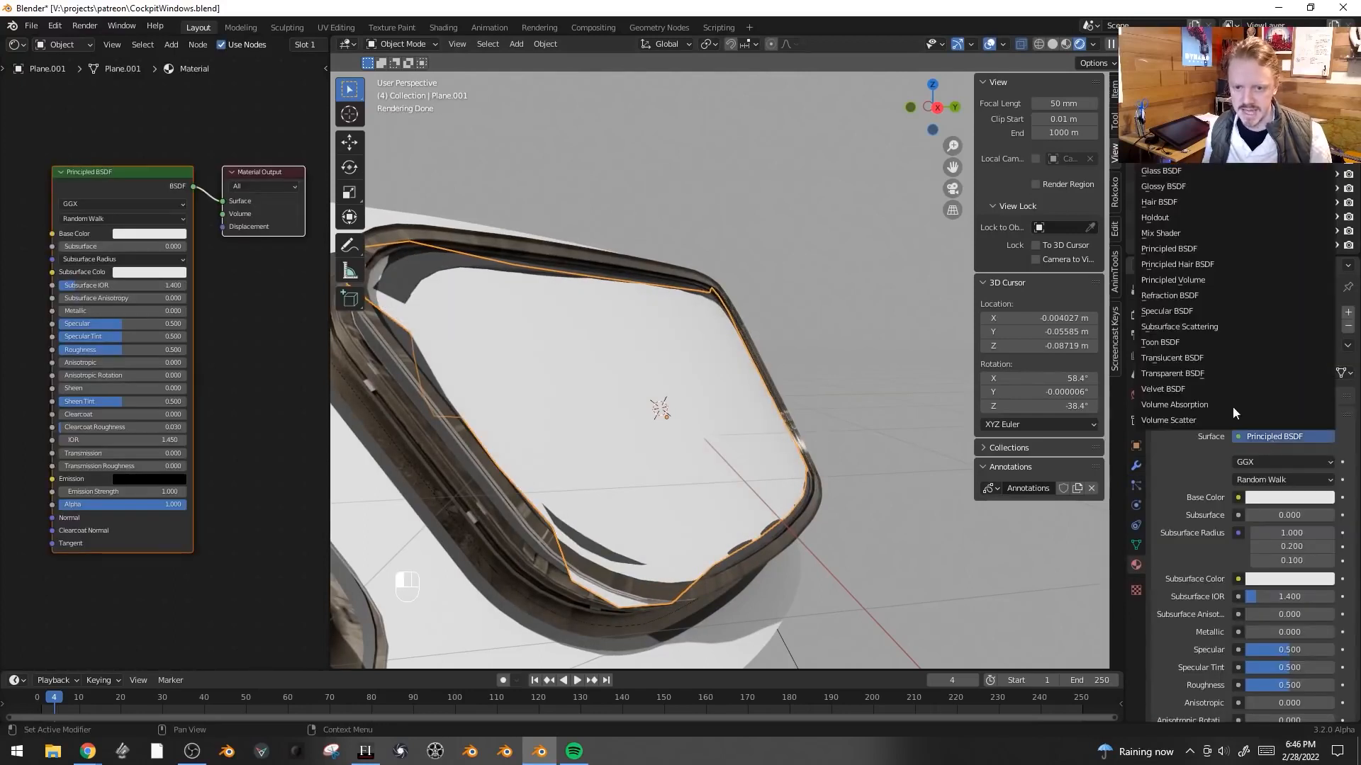
{"action": "left_click", "coordinate": [1179, 170]}
- Set the world color to an Environment Texture loaded from simons_town_rocks_4k.exr
{"action": "key", "text": "KP_0"}
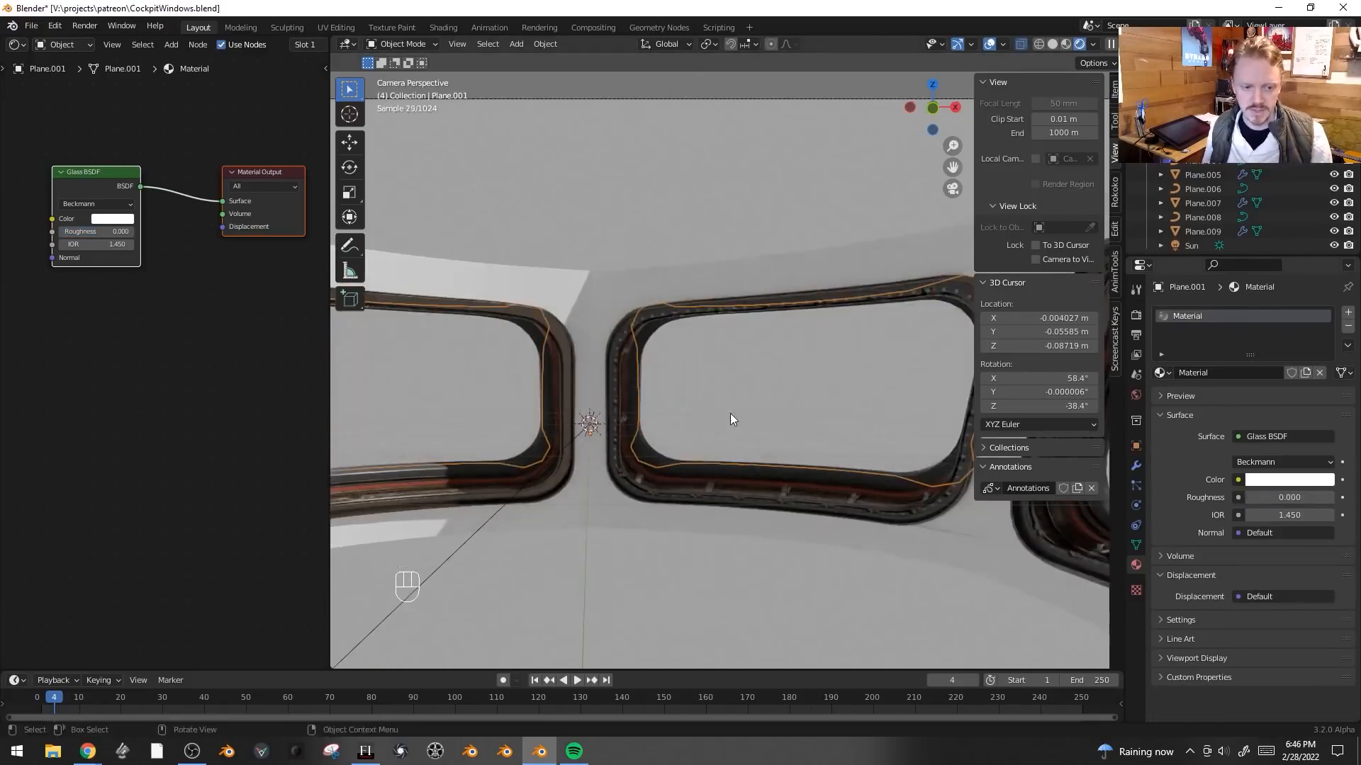
{"action": "key", "text": "alt+a"}
{"action": "middle_click_drag", "start_coordinate": [792, 378], "coordinate": [832, 342]}
{"action": "left_click", "coordinate": [810, 345]}
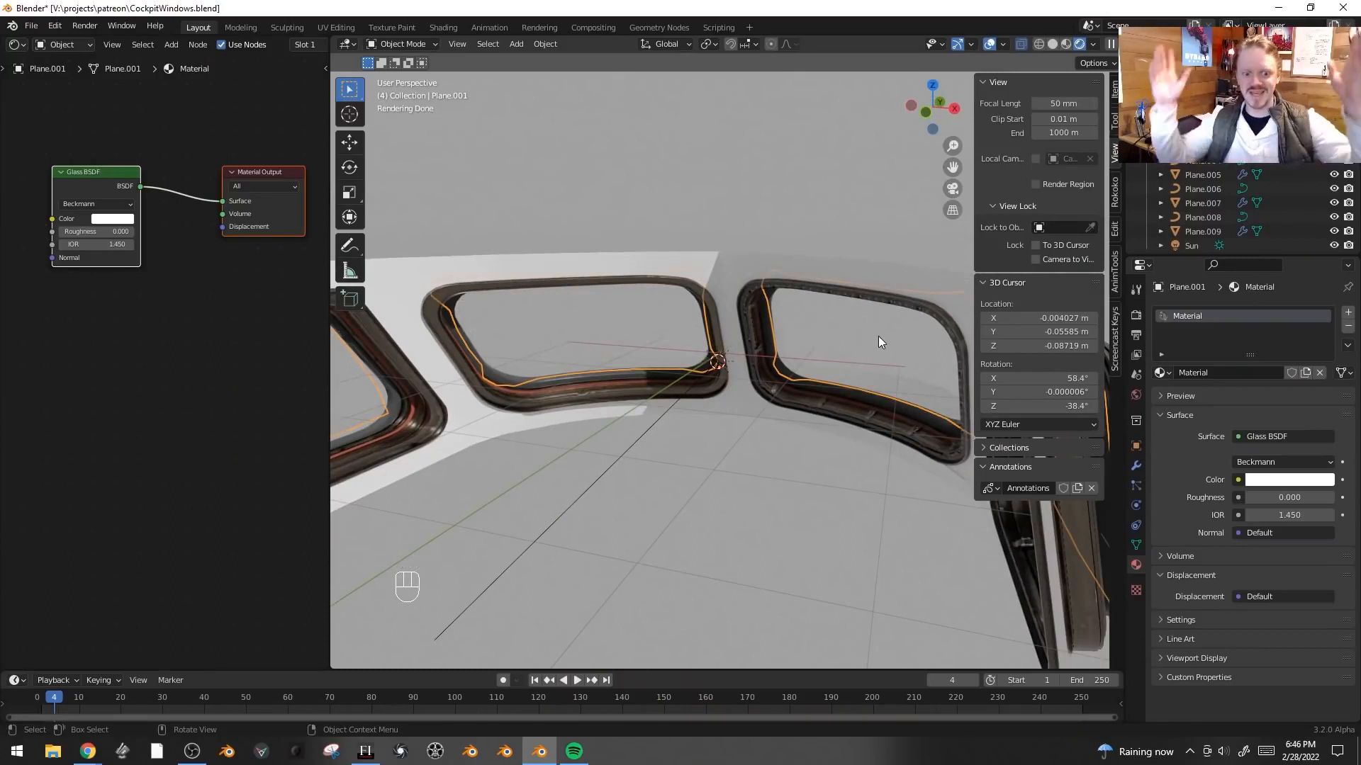
{"action": "left_click", "coordinate": [1136, 395]}
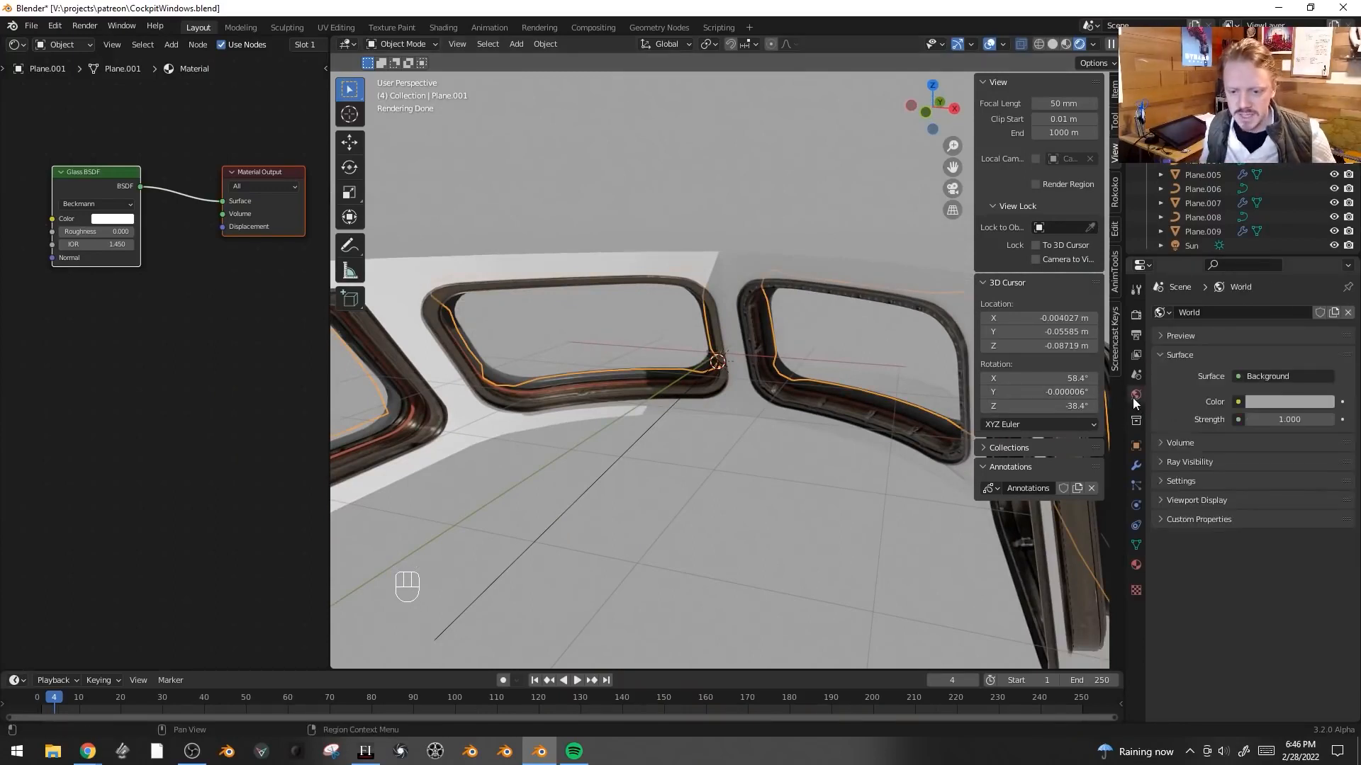
{"action": "left_click", "coordinate": [1238, 402]}
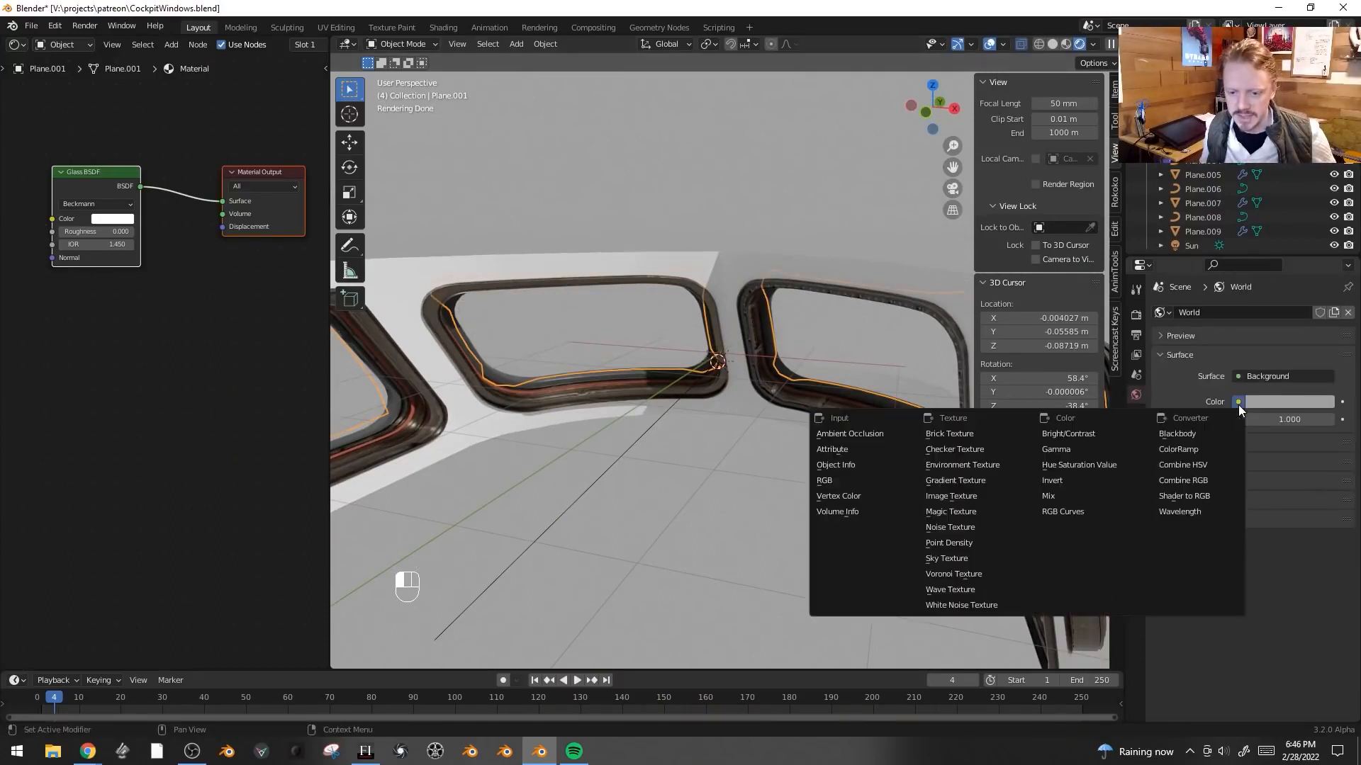
{"action": "left_click", "coordinate": [975, 466]}
{"action": "left_click", "coordinate": [1312, 419]}
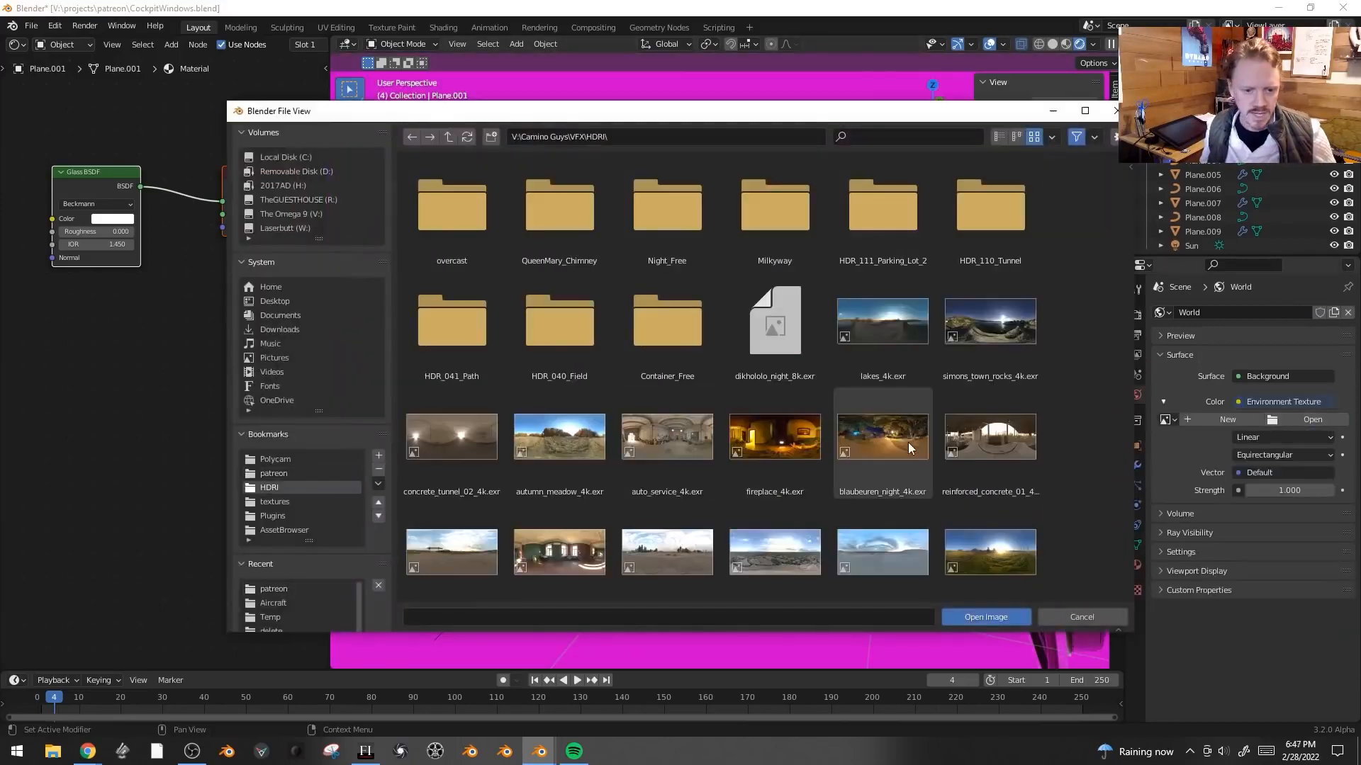
{"action": "double_click", "coordinate": [989, 329]}
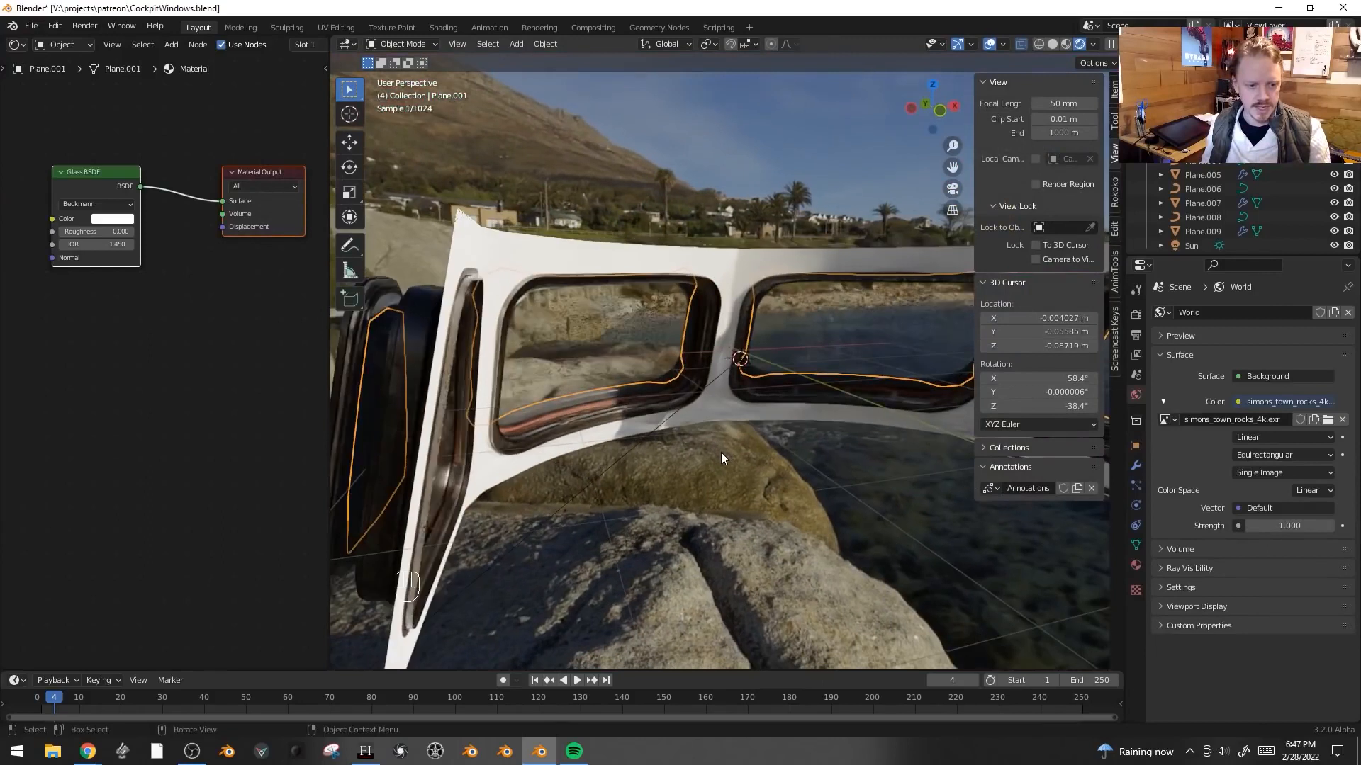
{"action": "key", "text": "shift+alt+z"}
{"action": "middle_click_drag", "start_coordinate": [734, 448], "coordinate": [821, 346]}
{"action": "key", "text": "shift+alt+z"}
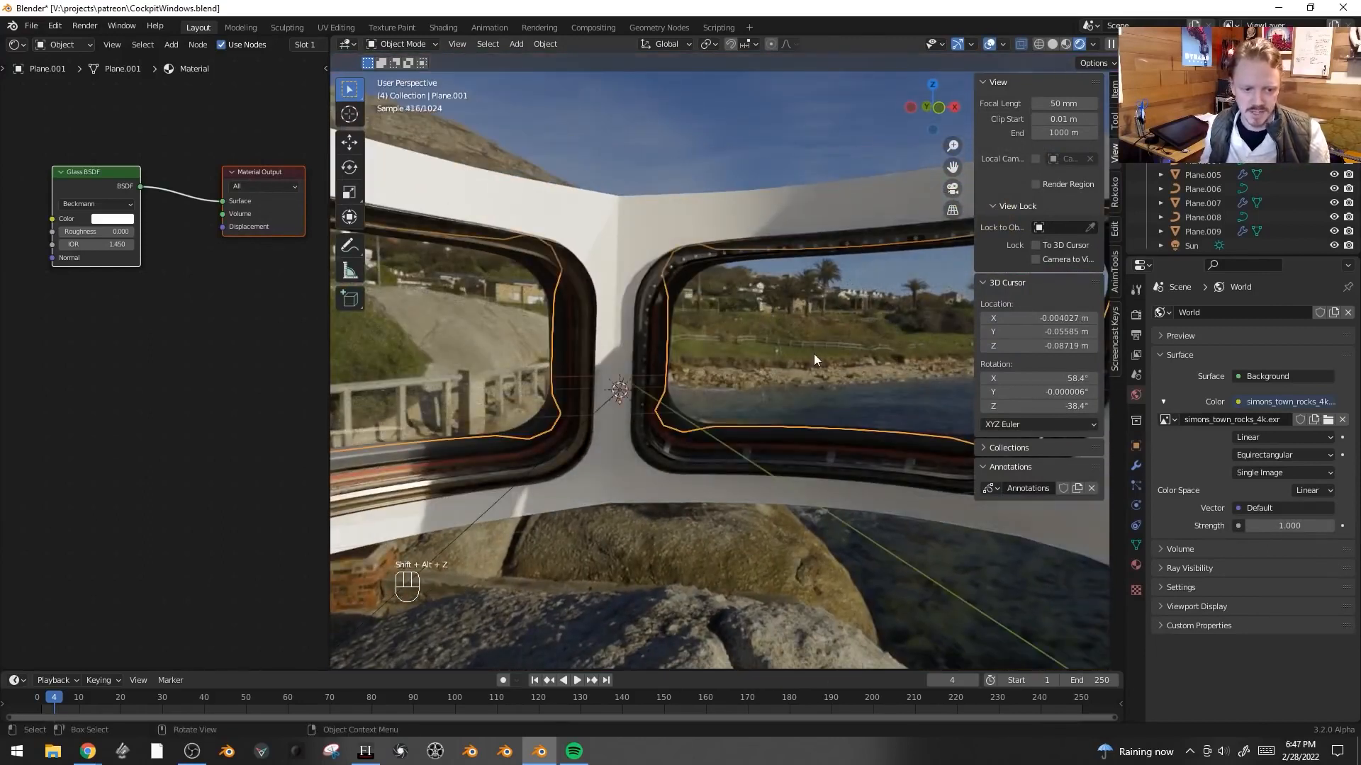
- Select all of the glass plane in Edit Mode and open a UV Editor in a split area
{"action": "middle_click_drag", "start_coordinate": [67, 281], "coordinate": [141, 317]}
{"action": "key", "text": "alt+a"}
{"action": "key", "text": "Tab"}
{"action": "key", "text": "a"}
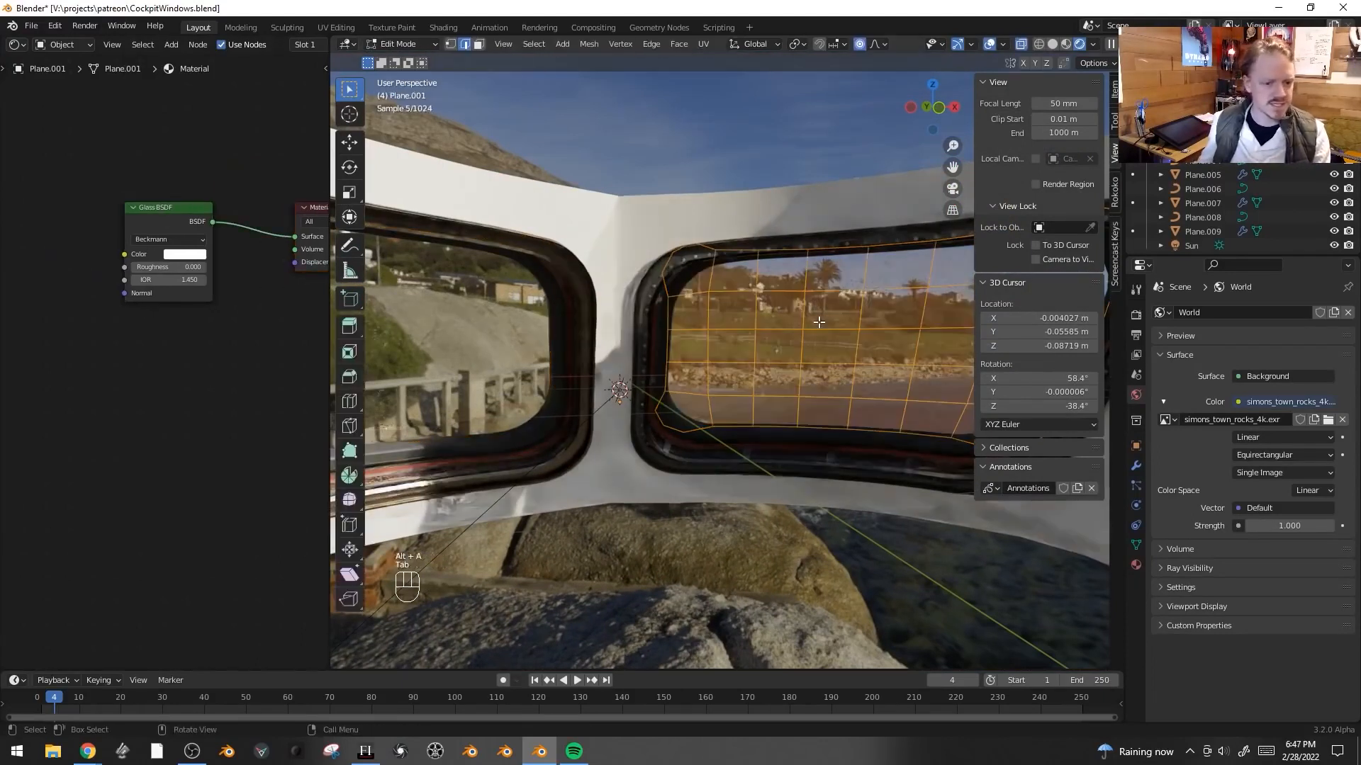
{"action": "left_click_drag", "start_coordinate": [3, 40], "coordinate": [8, 367]}
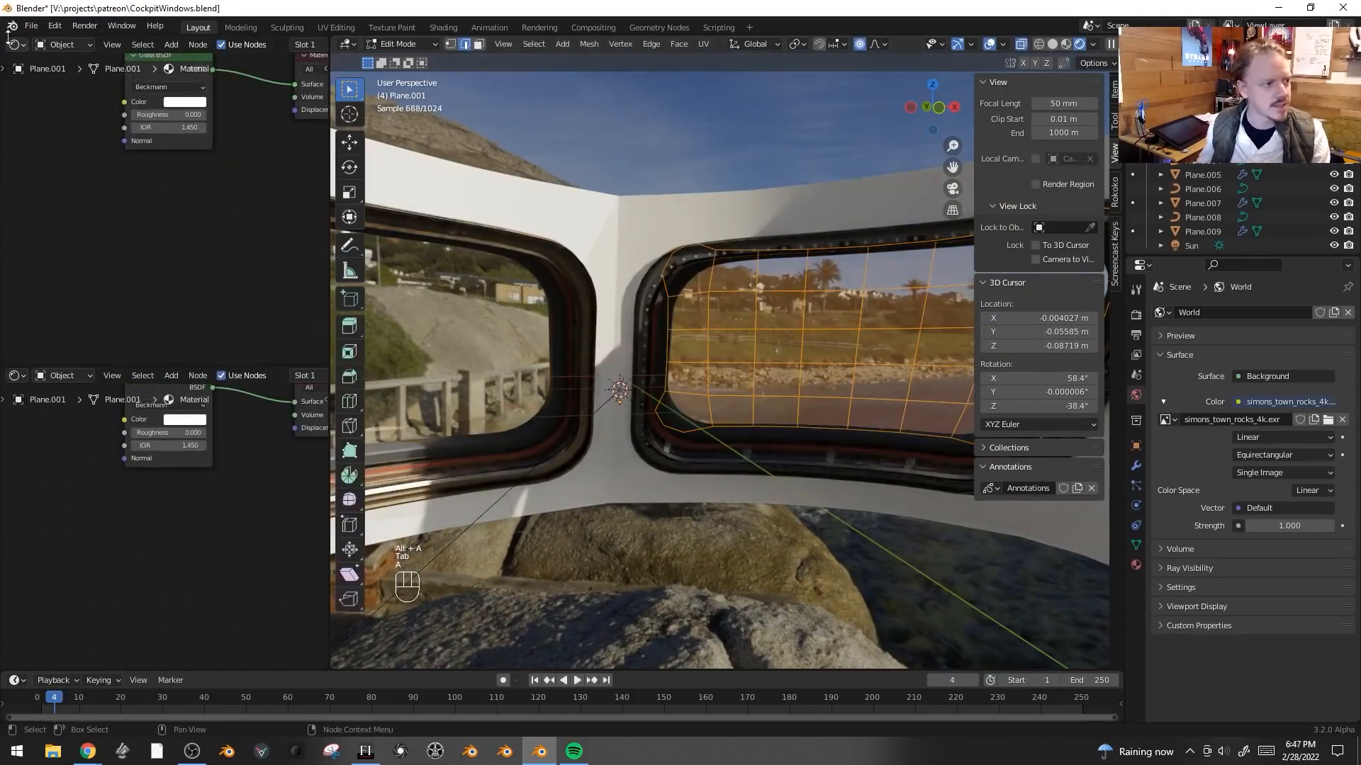
{"action": "left_click", "coordinate": [13, 48]}
{"action": "left_click", "coordinate": [43, 116]}
{"action": "scroll", "coordinate": [143, 243], "scroll_direction": "up", "scroll_amount": 3}
{"action": "middle_click_drag", "start_coordinate": [152, 231], "coordinate": [93, 297]}
{"action": "scroll", "coordinate": [160, 245], "scroll_direction": "up", "scroll_amount": 4}
{"action": "middle_click_drag", "start_coordinate": [161, 270], "coordinate": [267, 358]}
{"action": "scroll", "coordinate": [800, 352], "scroll_direction": "down", "scroll_amount": 1}
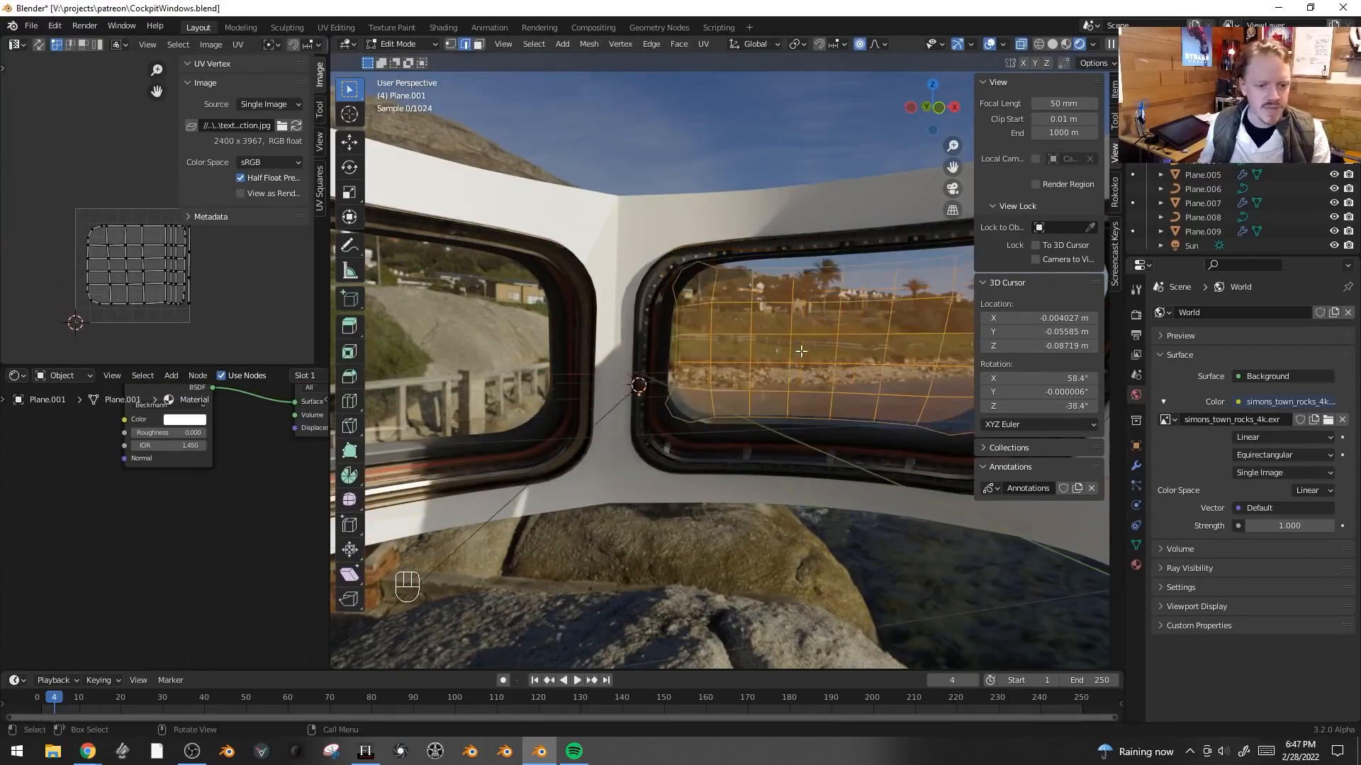
- Unwrap the glass plane's UVs
{"action": "middle_click_drag", "start_coordinate": [801, 352], "coordinate": [752, 355]}
{"action": "key", "text": "u"}
{"action": "left_click", "coordinate": [742, 473]}
- Scale and move the glass plane's UV islands to fit the UV space, then leave Edit Mode
{"action": "key", "text": "a"}
{"action": "key", "text": "s"}
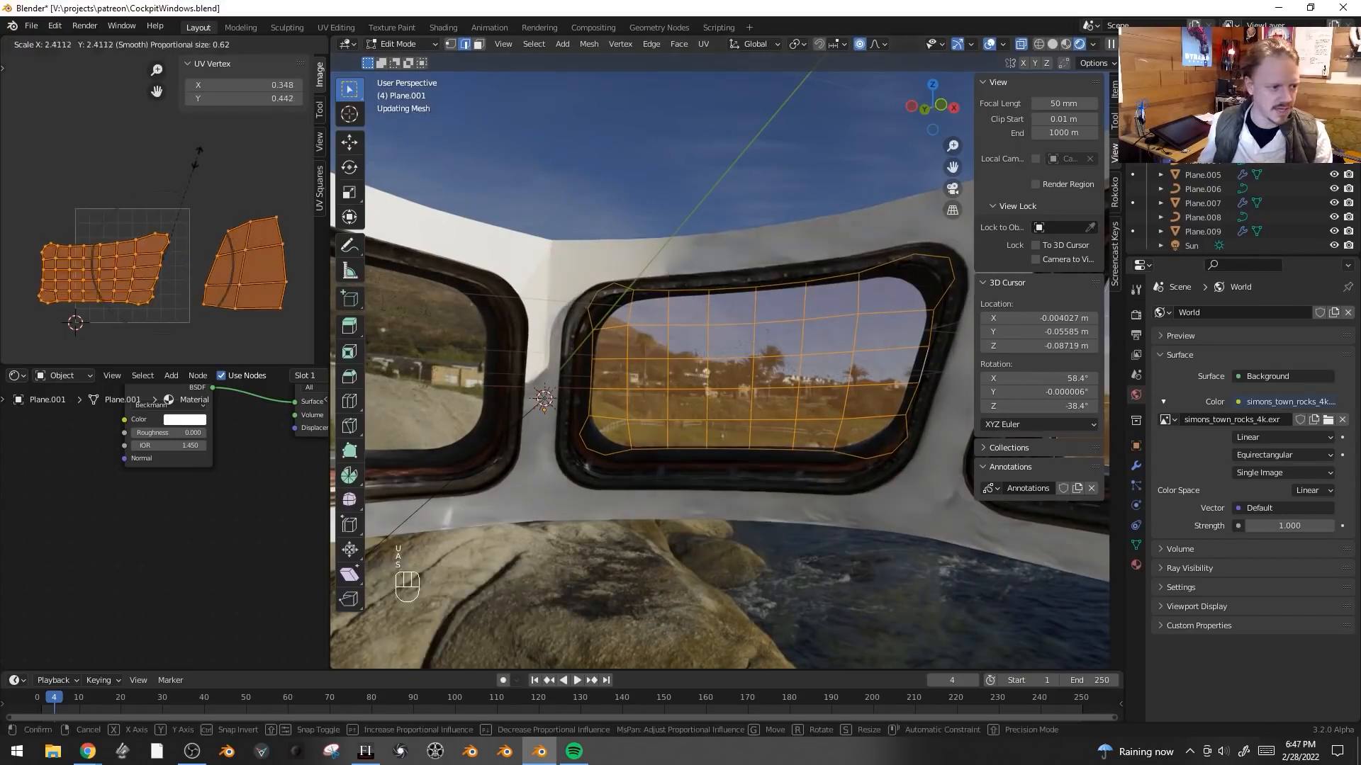
{"action": "left_click", "coordinate": [205, 202]}
{"action": "key", "text": "g"}
{"action": "key", "text": "s"}
{"action": "key", "text": "s"}
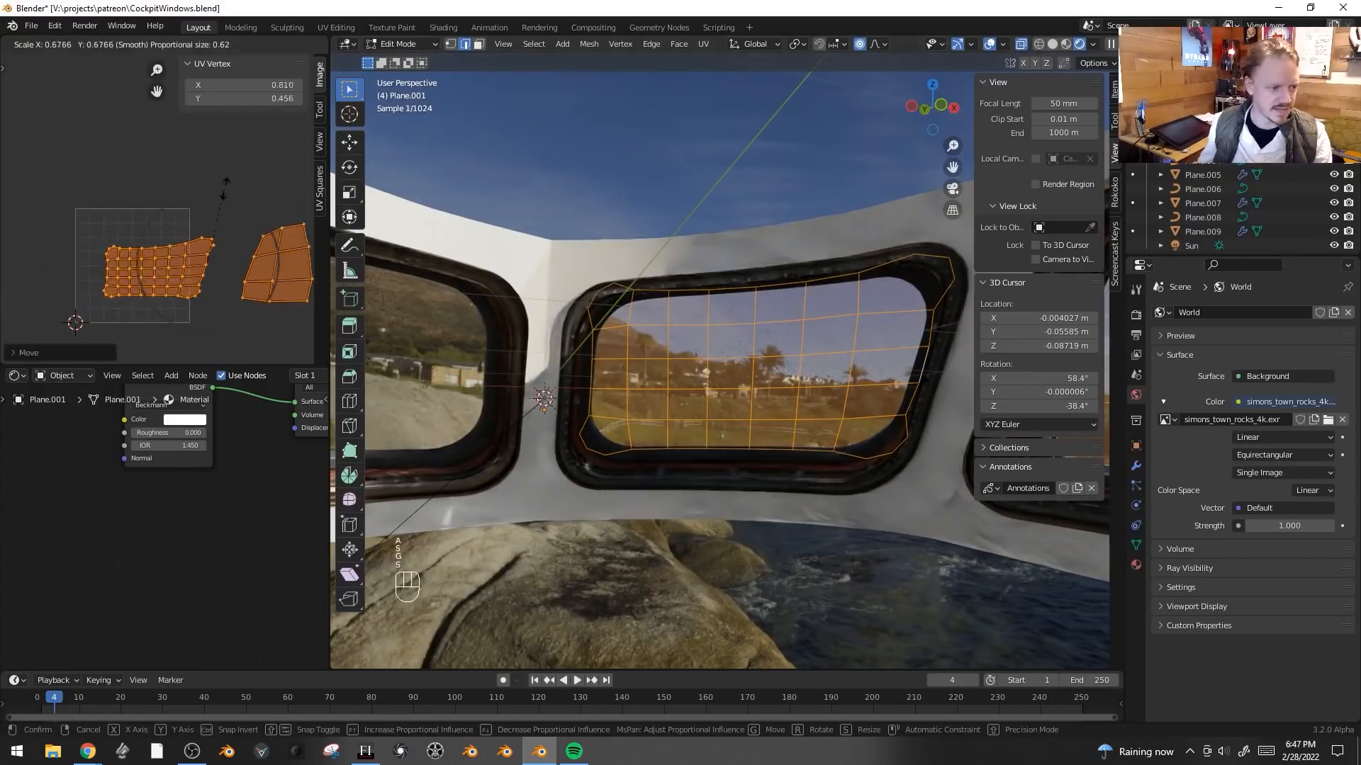
{"action": "left_click", "coordinate": [225, 165]}
{"action": "left_click", "coordinate": [243, 204]}
{"action": "key", "text": "s"}
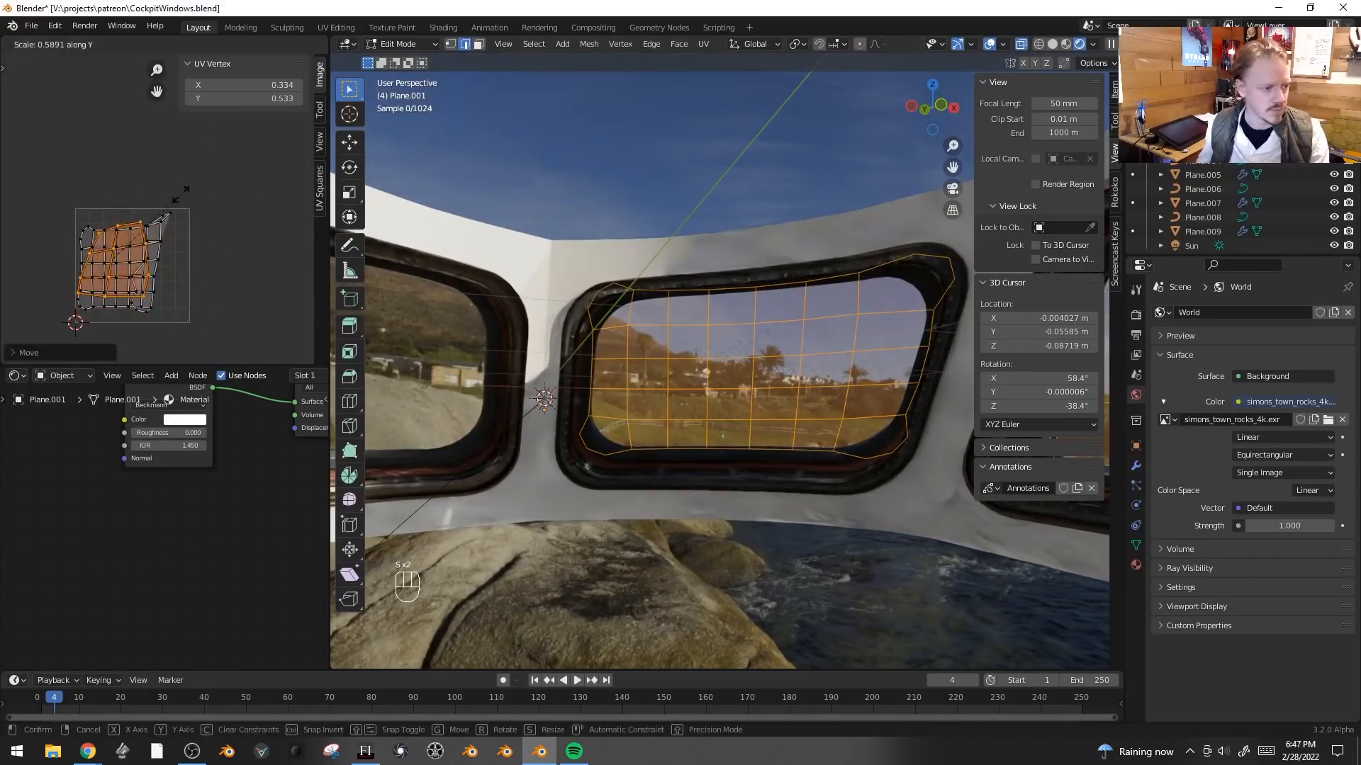
{"action": "left_click", "coordinate": [209, 196]}
{"action": "key", "text": "g"}
{"action": "left_click", "coordinate": [223, 204]}
{"action": "key", "text": "a"}
{"action": "key", "text": "g"}
{"action": "key", "text": "s"}
{"action": "key", "text": "g"}
{"action": "left_click", "coordinate": [254, 206]}
{"action": "key", "text": "Tab"}
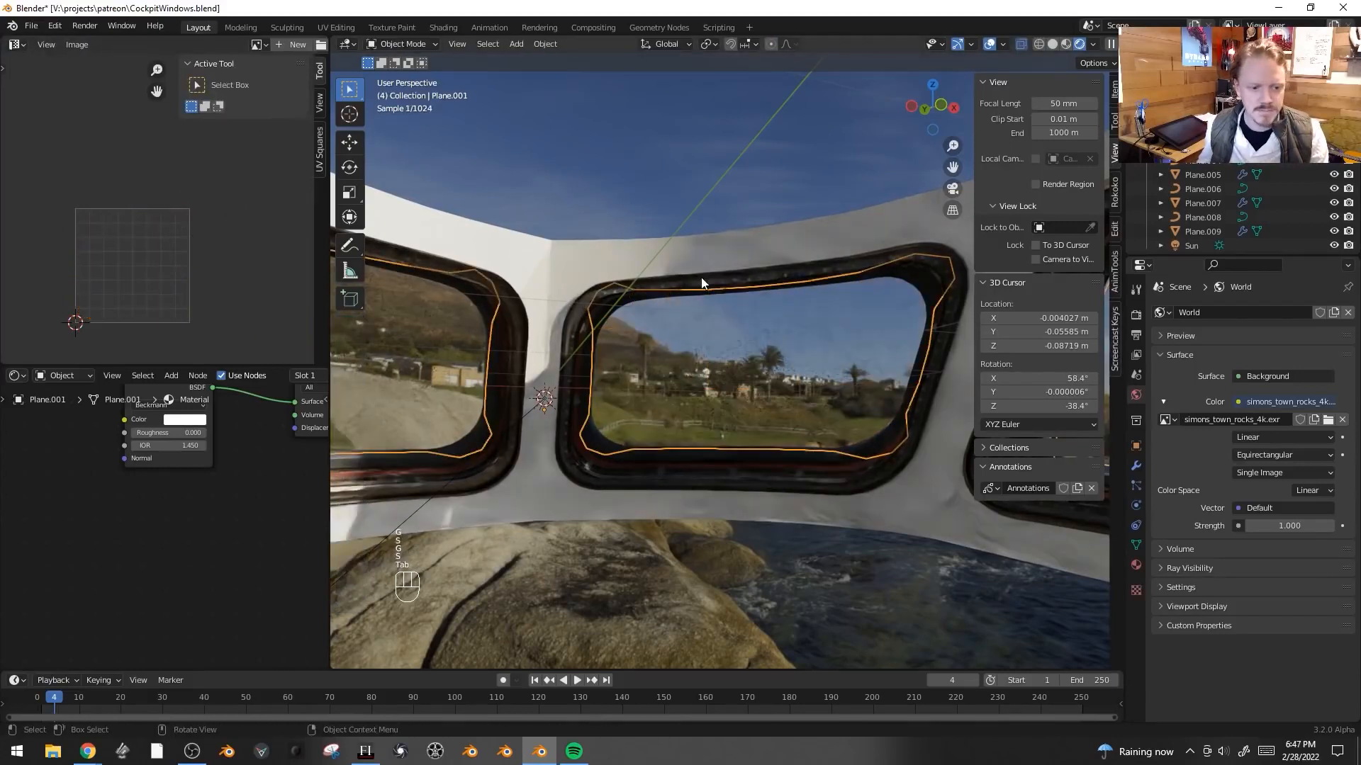
- Add an Image Texture node to the Glass BSDF and connect its color to the Roughness input
{"action": "middle_click_drag", "start_coordinate": [233, 593], "coordinate": [284, 668]}
{"action": "left_click", "coordinate": [228, 457]}
{"action": "key", "text": "ctrl+t"}
{"action": "key", "text": "g"}
{"action": "left_click", "coordinate": [145, 508]}
{"action": "middle_click_drag", "start_coordinate": [140, 529], "coordinate": [174, 496]}
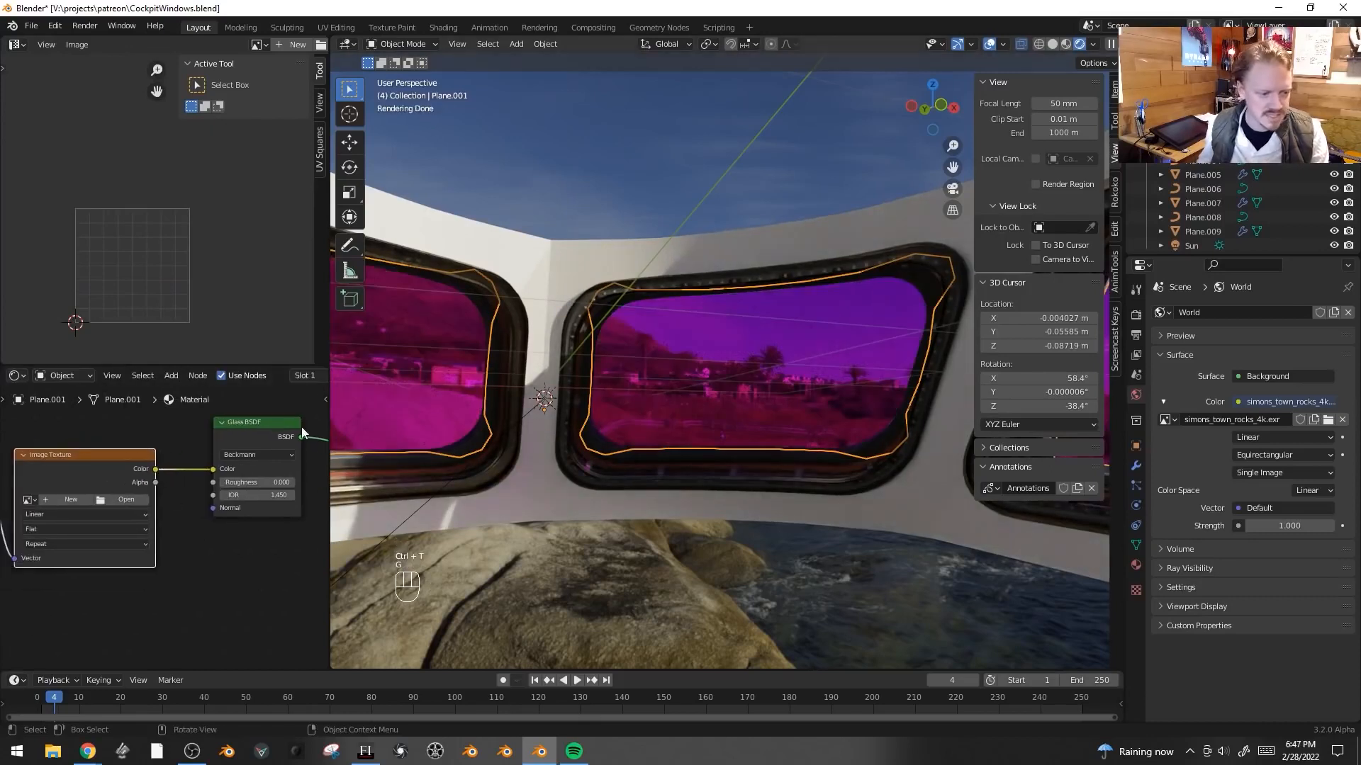
{"action": "left_click_drag", "start_coordinate": [212, 471], "coordinate": [218, 482]}
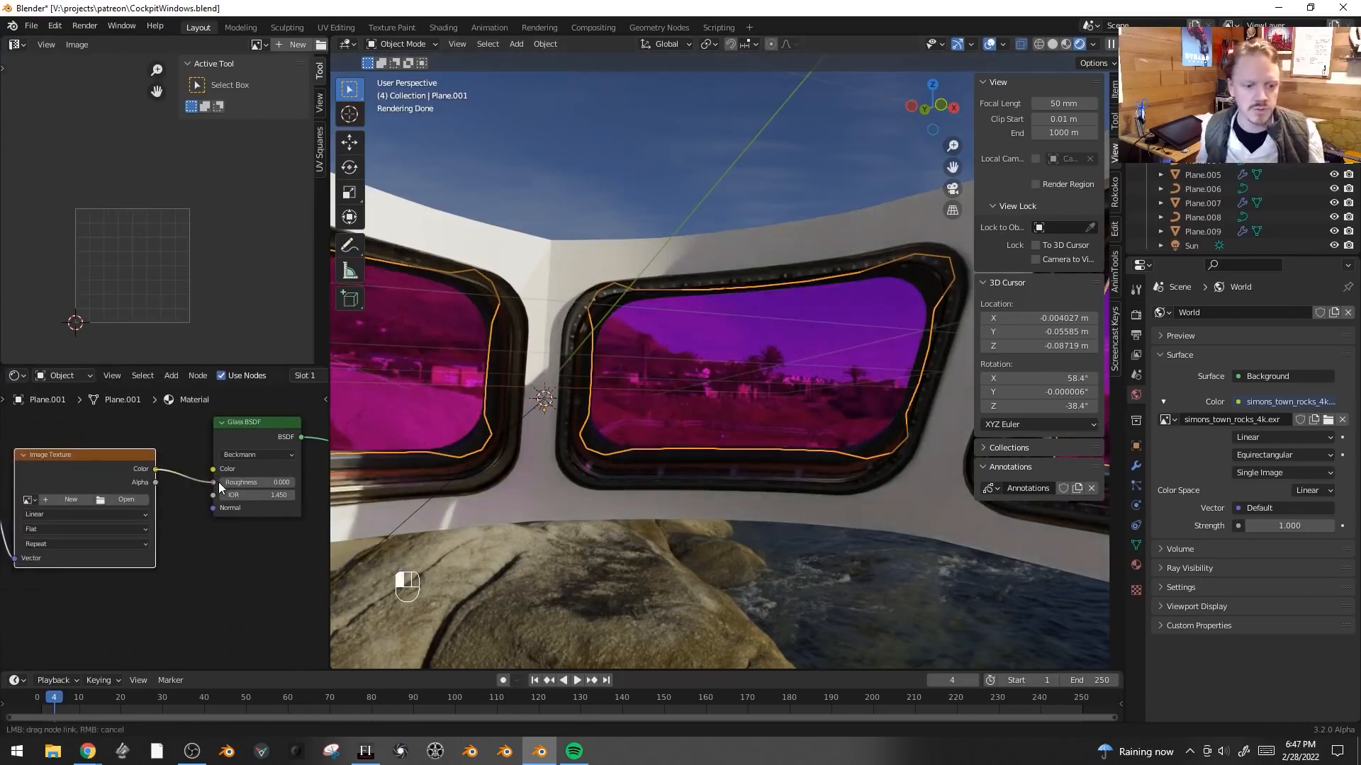
- Open rubber.jpg as the Image Texture node's image
{"action": "left_click", "coordinate": [129, 499]}
{"action": "left_click", "coordinate": [989, 429]}
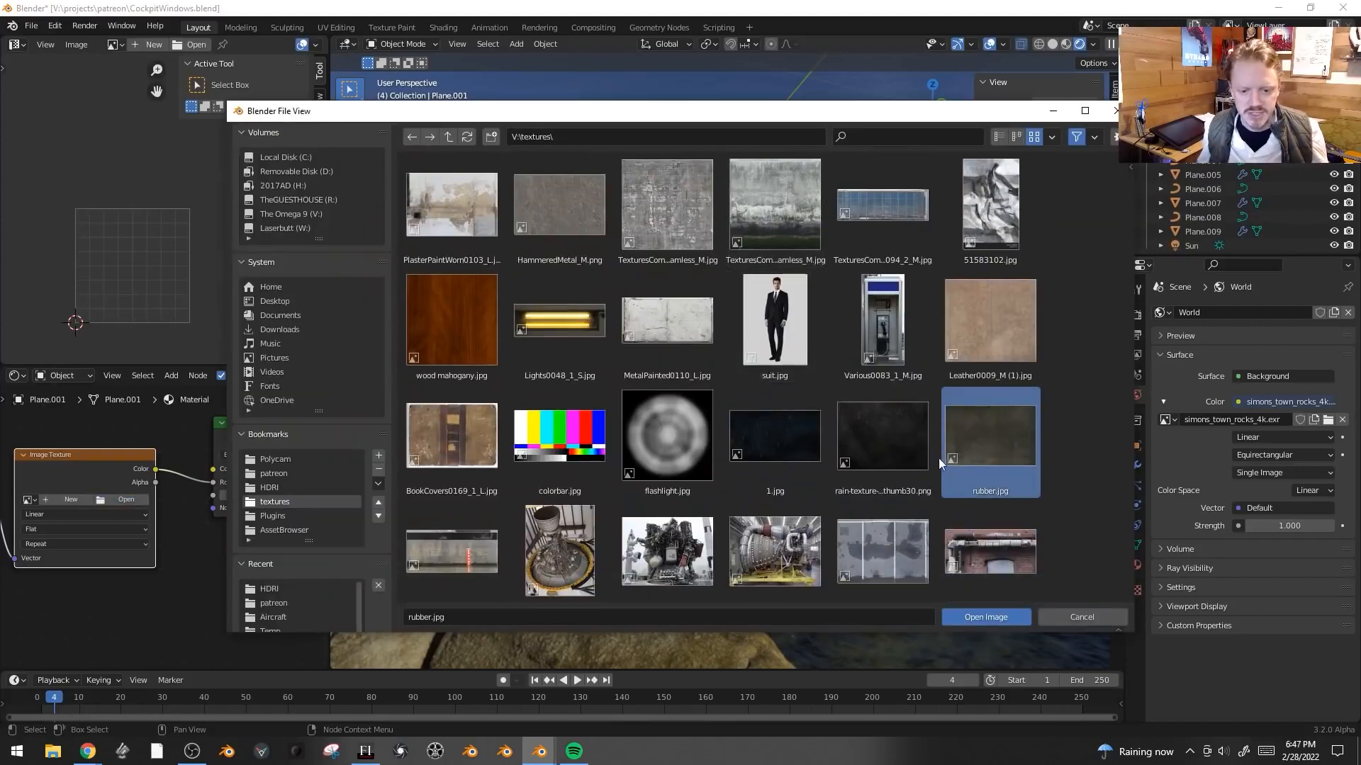
{"action": "scroll", "coordinate": [912, 439], "scroll_direction": "down", "scroll_amount": 3}
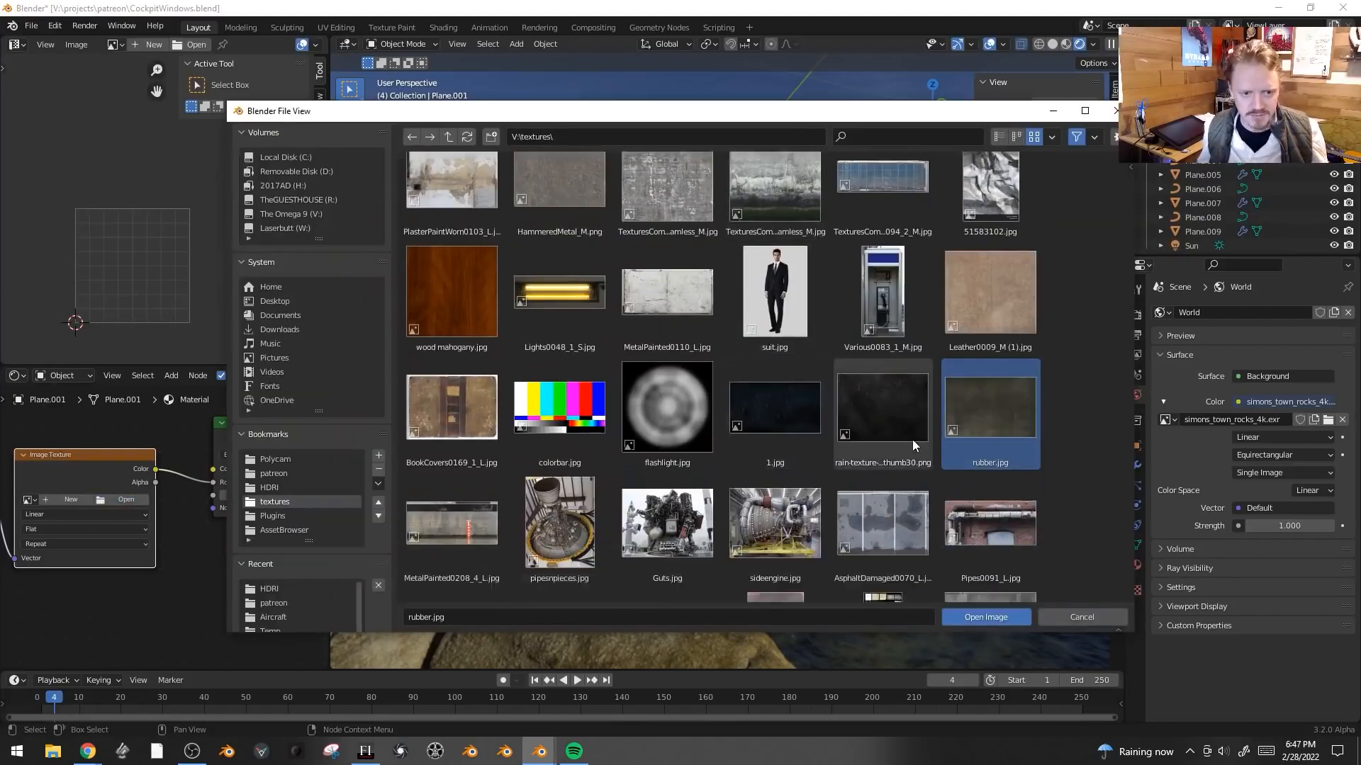
{"action": "left_click", "coordinate": [968, 618]}
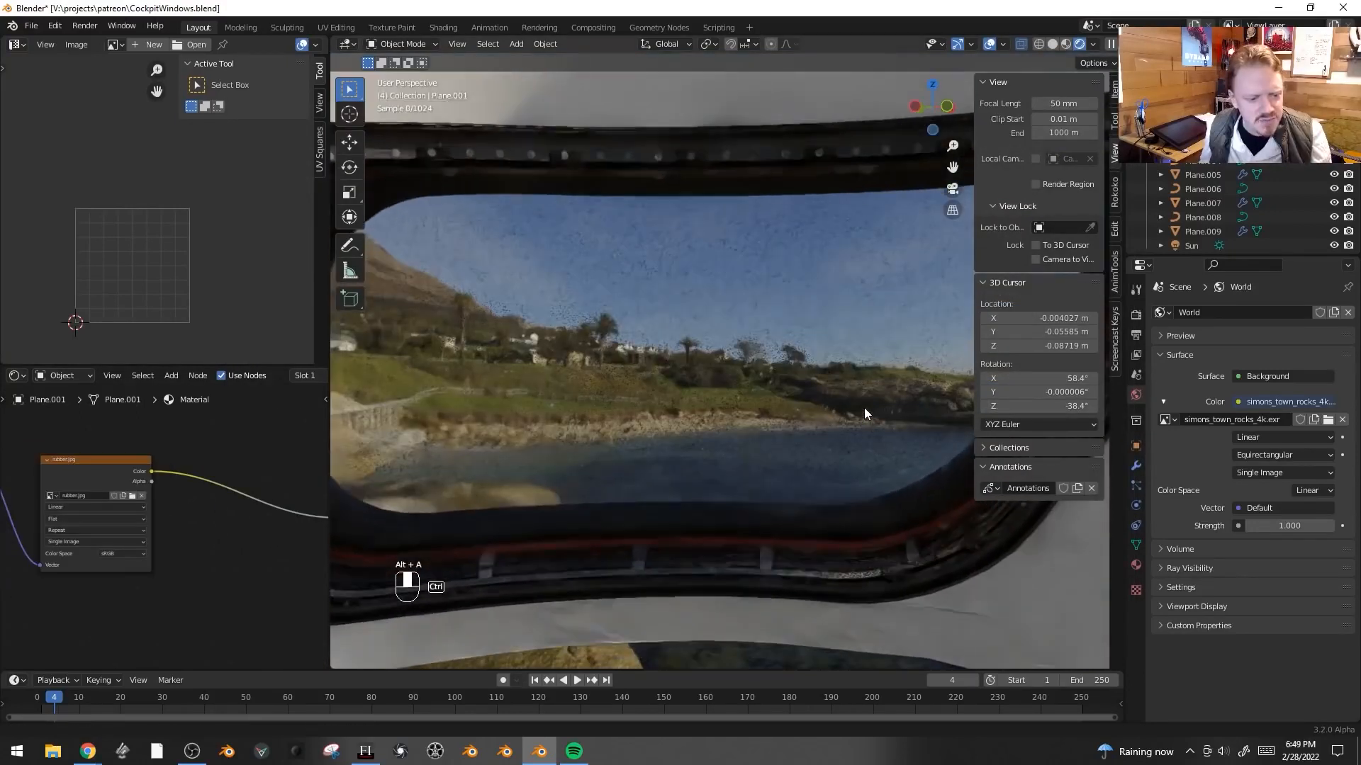
- Insert a ColorRamp node between the image texture and Roughness and move its color stops closer together
{"action": "key", "text": "shift+a"}
{"action": "mouse_move", "coordinate": [214, 452]}
{"action": "left_click", "coordinate": [283, 479]}
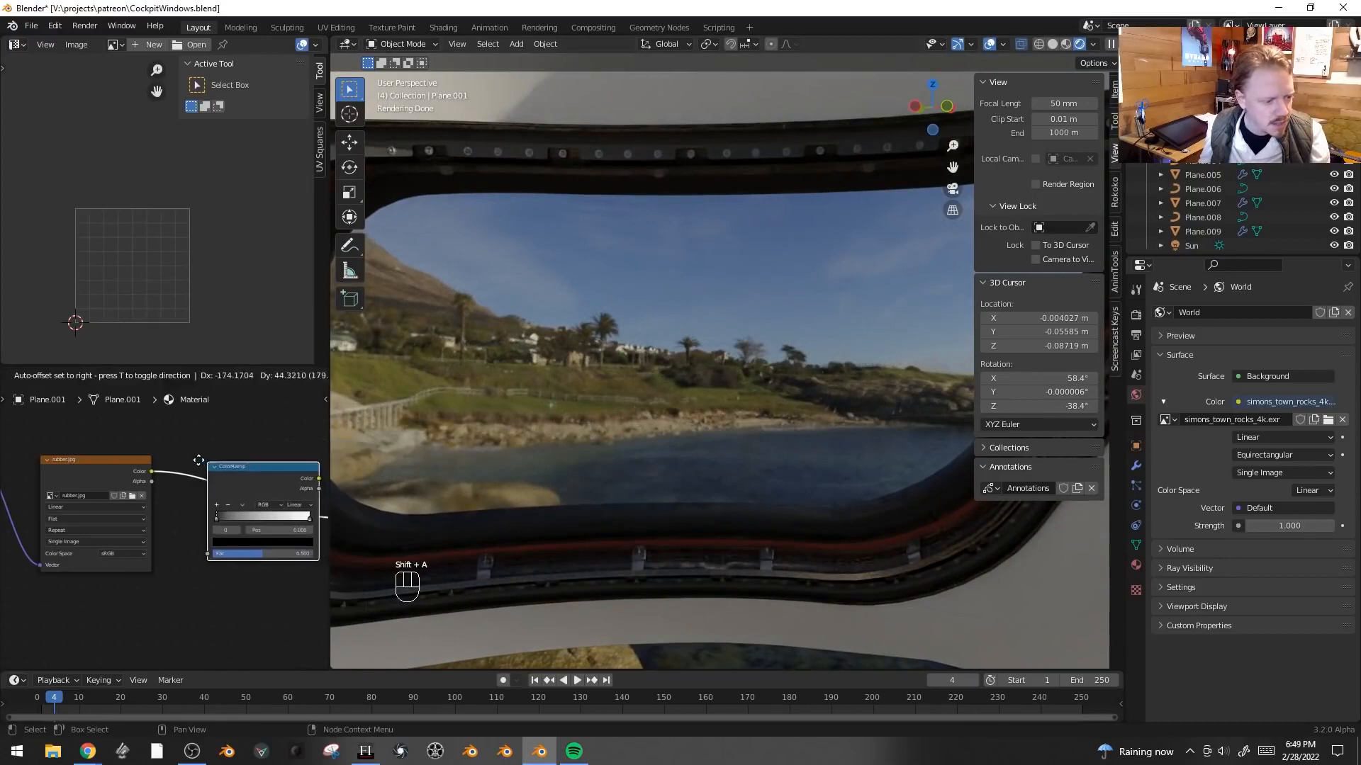
{"action": "left_click", "coordinate": [264, 601]}
{"action": "middle_click_drag", "start_coordinate": [311, 518], "coordinate": [274, 520]}
{"action": "left_click_drag", "start_coordinate": [289, 508], "coordinate": [212, 502]}
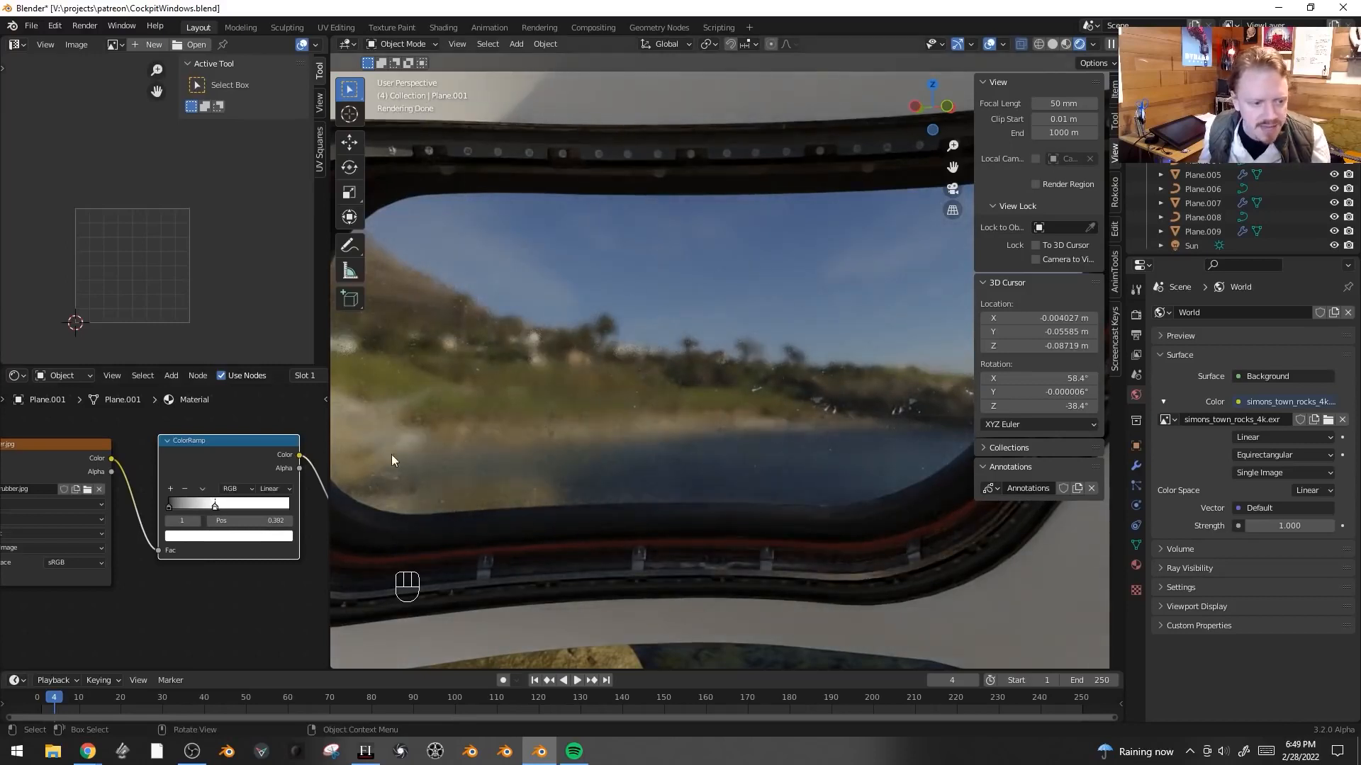
- Add a color stop to the ColorRamp and set its color value to 0.262
{"action": "left_click", "coordinate": [170, 489]}
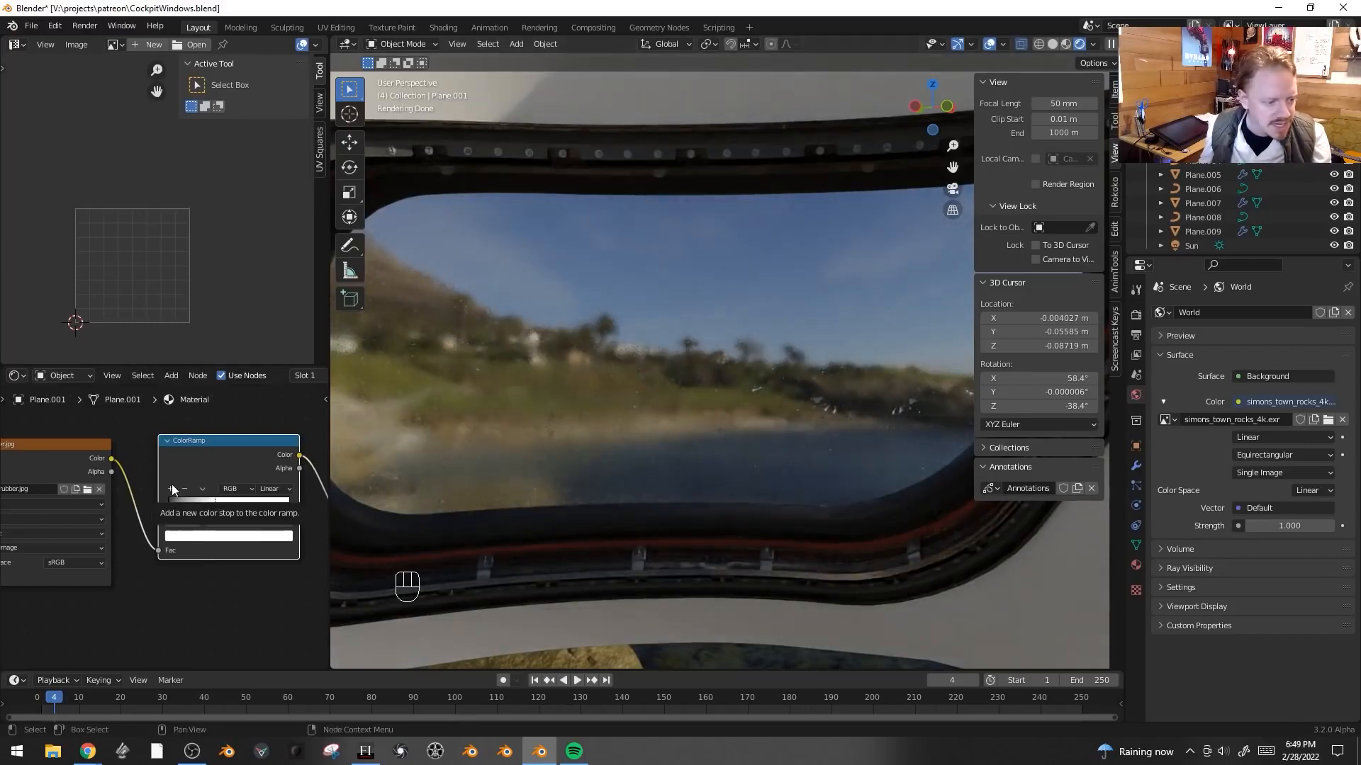
{"action": "left_click", "coordinate": [210, 536]}
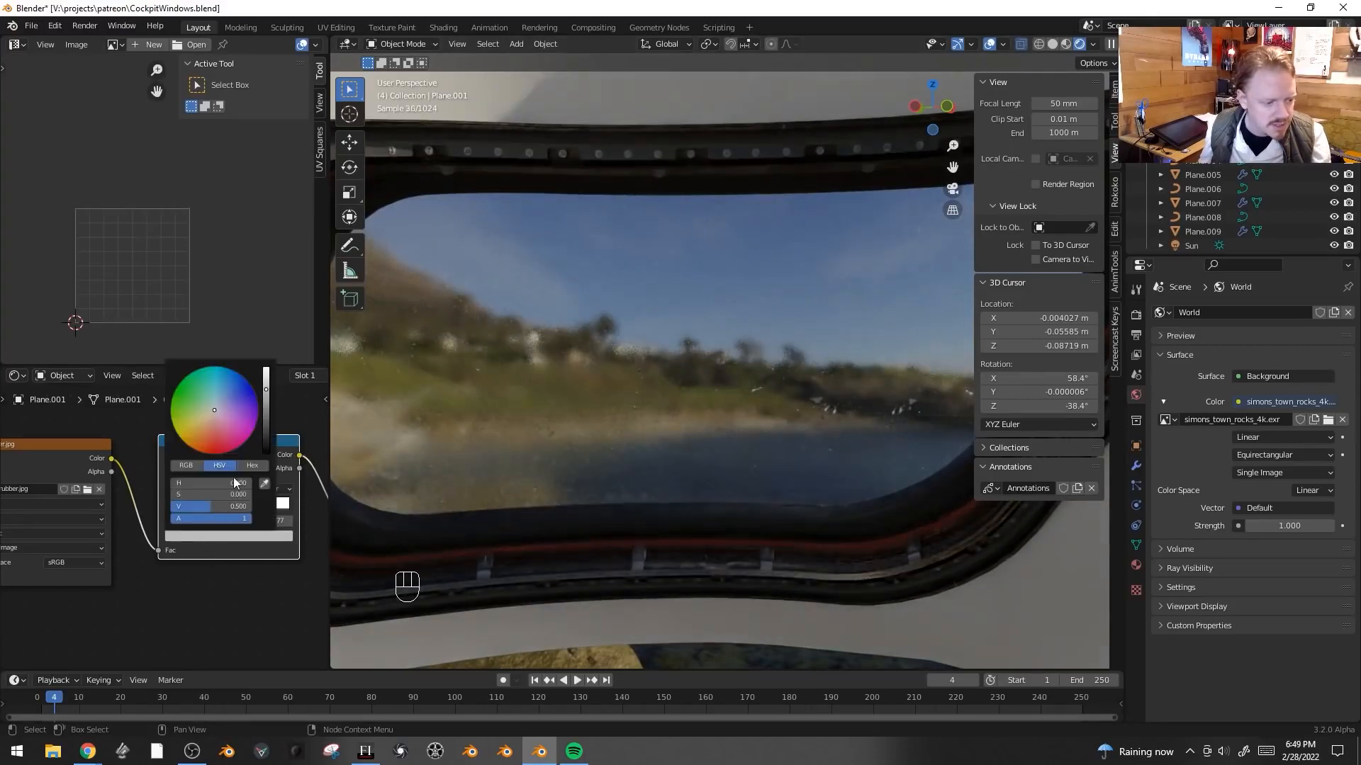
{"action": "mouse_move", "coordinate": [268, 400]}
{"action": "left_mouse_down"}
{"action": "mouse_move", "coordinate": [267, 433]}
{"action": "mouse_move", "coordinate": [267, 407]}
{"action": "left_mouse_up"}
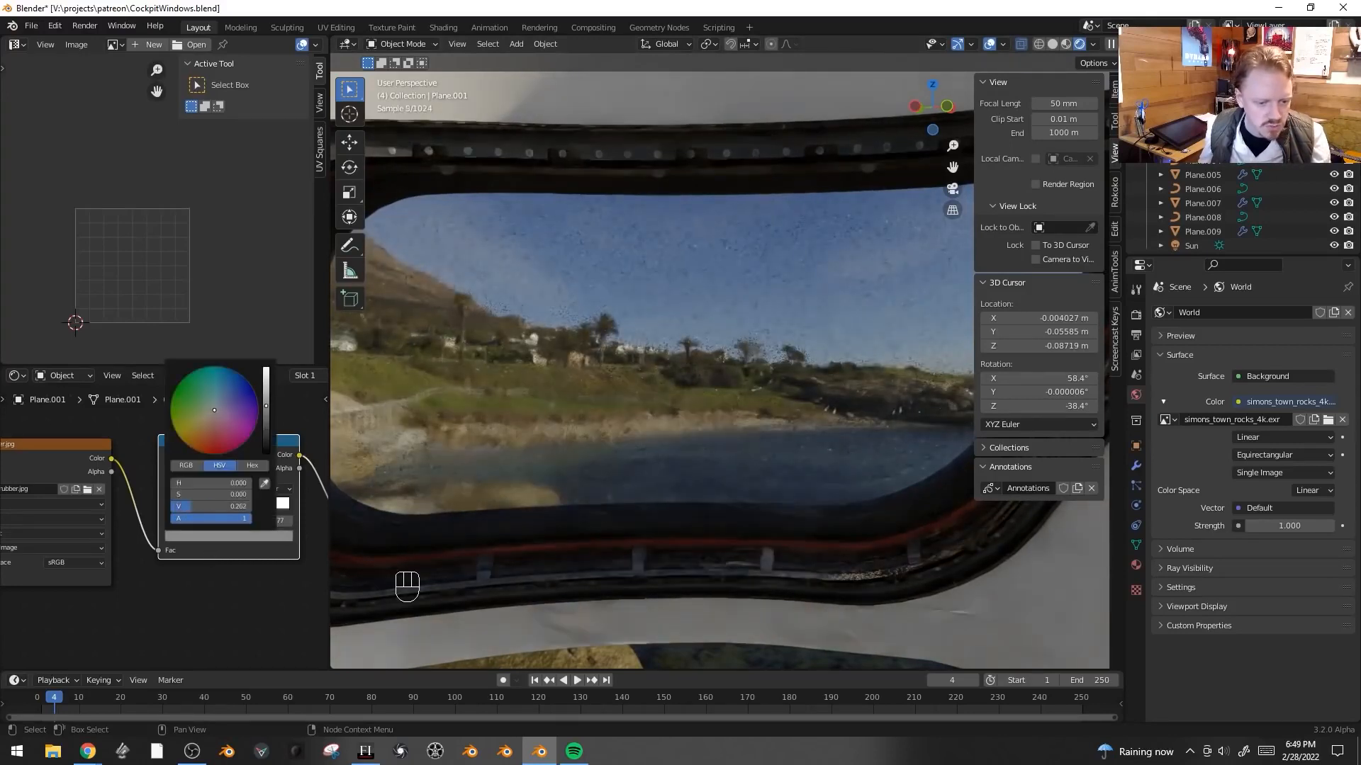
{"action": "middle_click_drag", "start_coordinate": [585, 419], "coordinate": [707, 367]}
{"action": "left_click", "coordinate": [708, 367]}
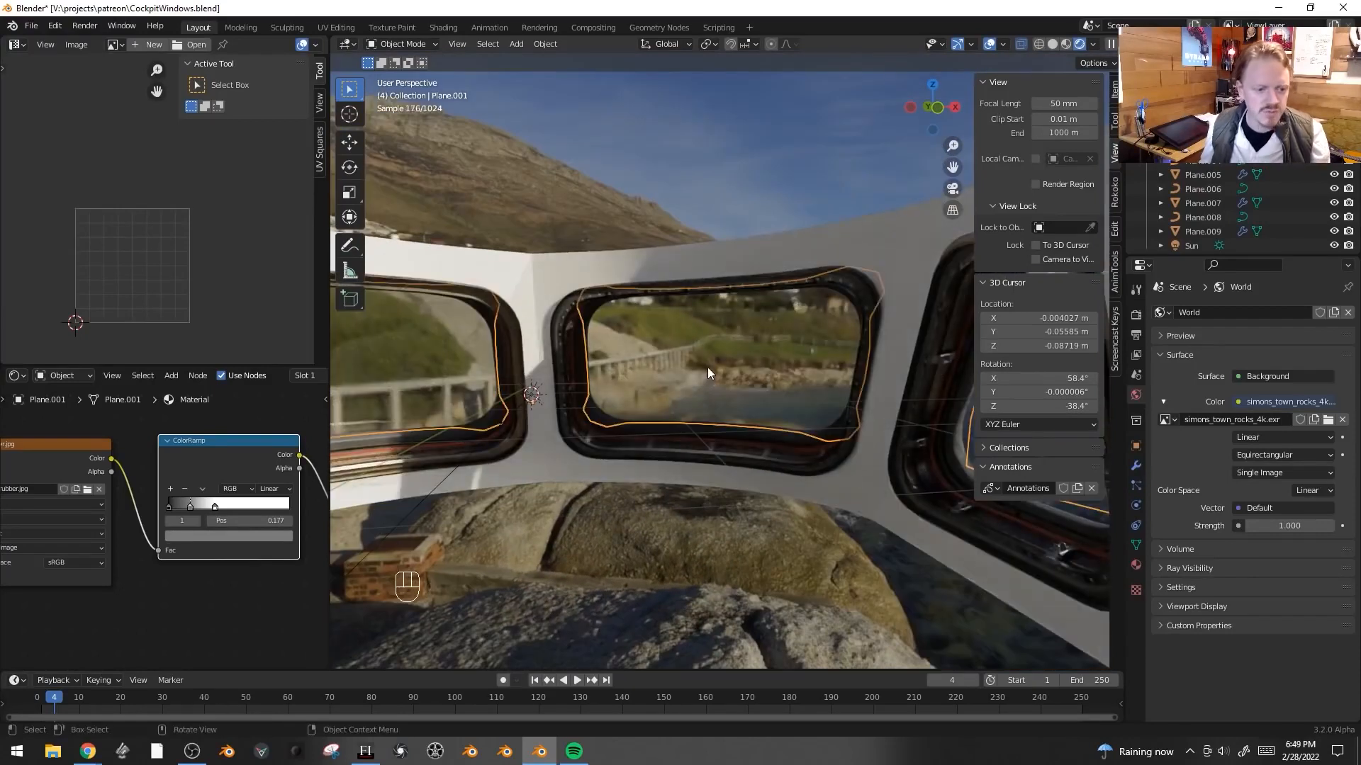
- Add a Translucent BSDF node and mix it with the Glass BSDF through a Mix Shader
{"action": "middle_click_drag", "start_coordinate": [242, 429], "coordinate": [274, 528]}
{"action": "left_click", "coordinate": [226, 518]}
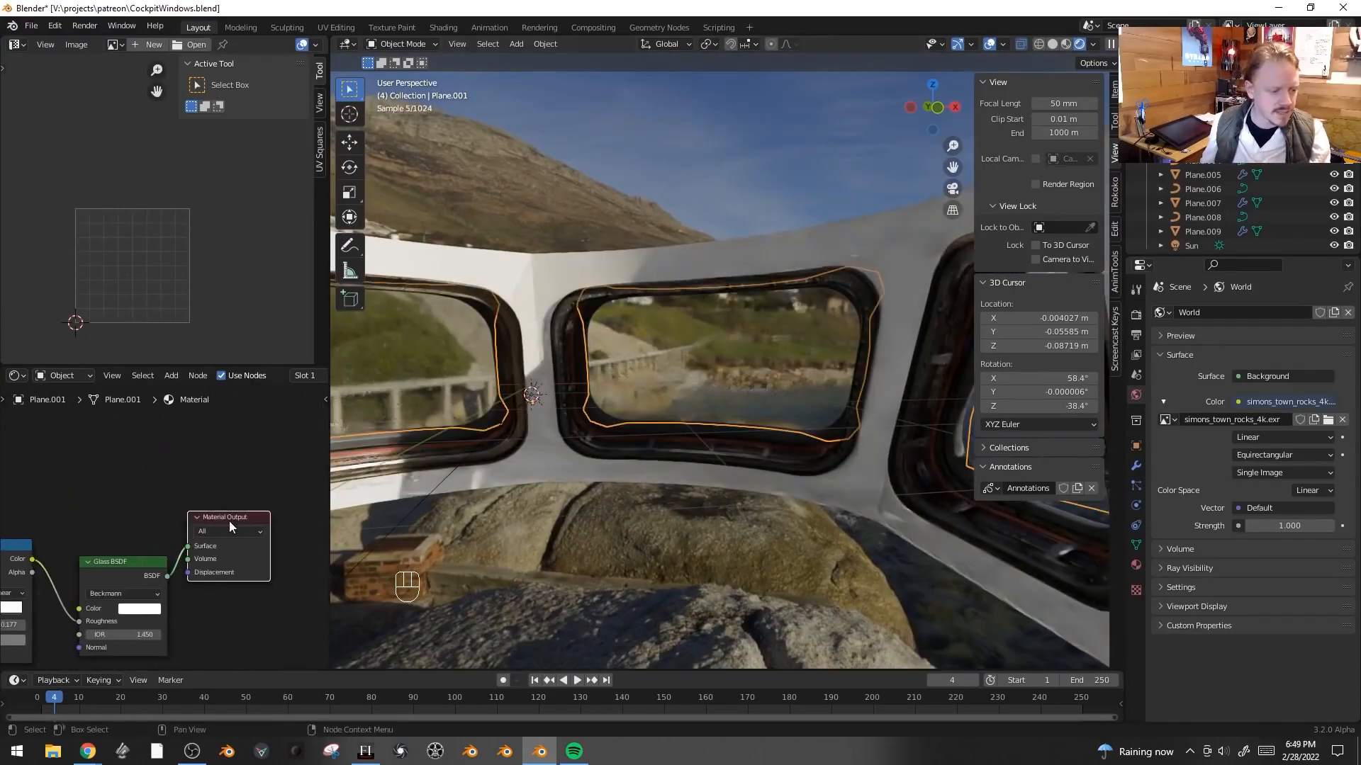
{"action": "key", "text": "g"}
{"action": "left_click", "coordinate": [227, 489]}
{"action": "key", "text": "shift+a"}
{"action": "mouse_move", "coordinate": [212, 435]}
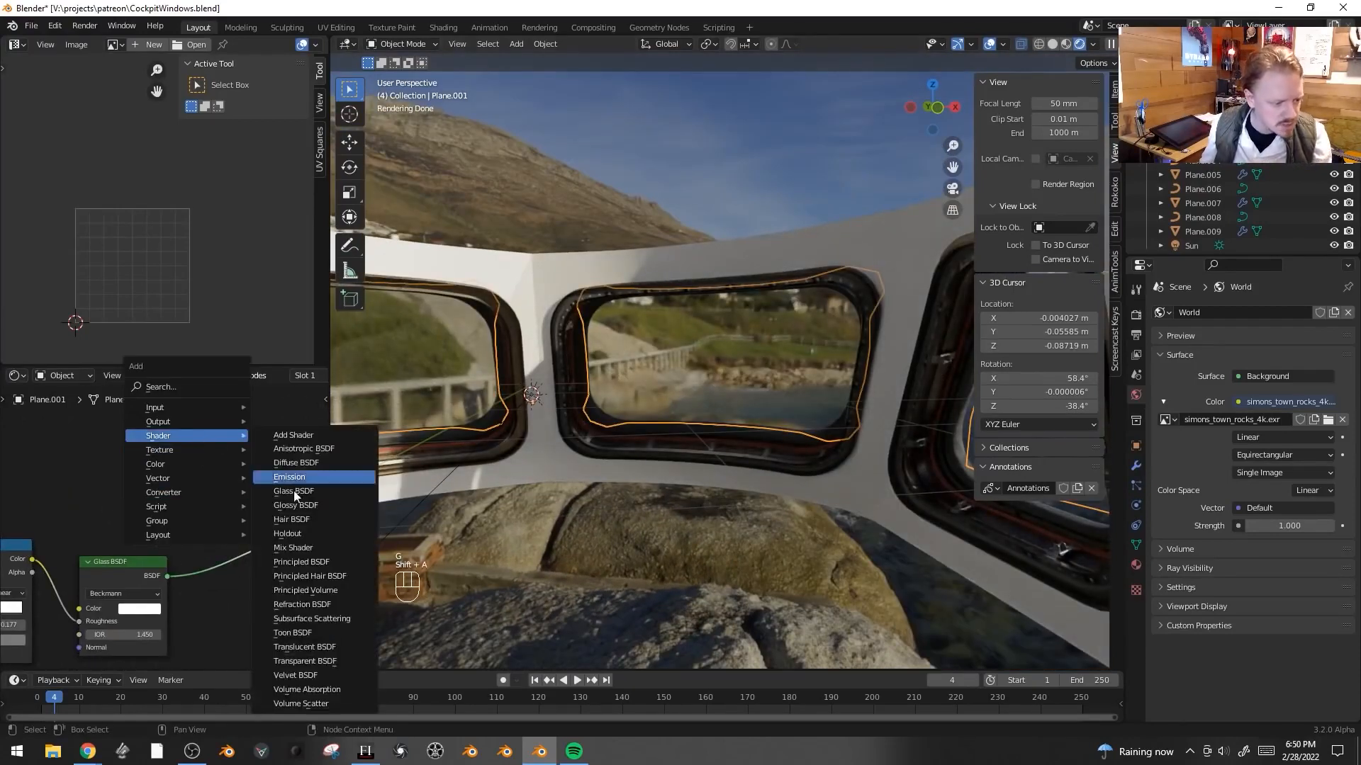
{"action": "left_click", "coordinate": [343, 647]}
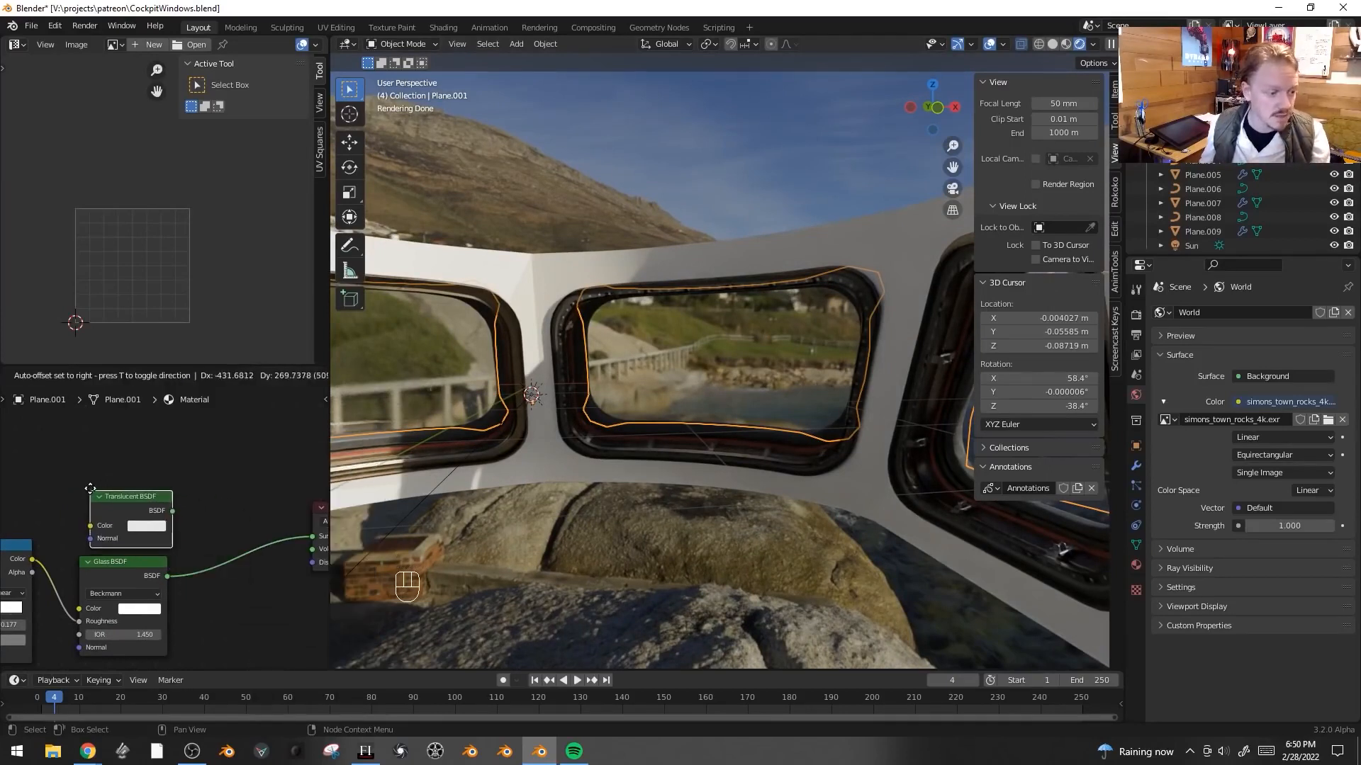
{"action": "left_click", "coordinate": [170, 524]}
{"action": "right_click_drag", "start_coordinate": [170, 525], "coordinate": [131, 595], "text": "ctrl+shift"}
- Add a Light Path node and connect one of its ray outputs to the Mix Shader's factor
{"action": "key", "text": "shift+a"}
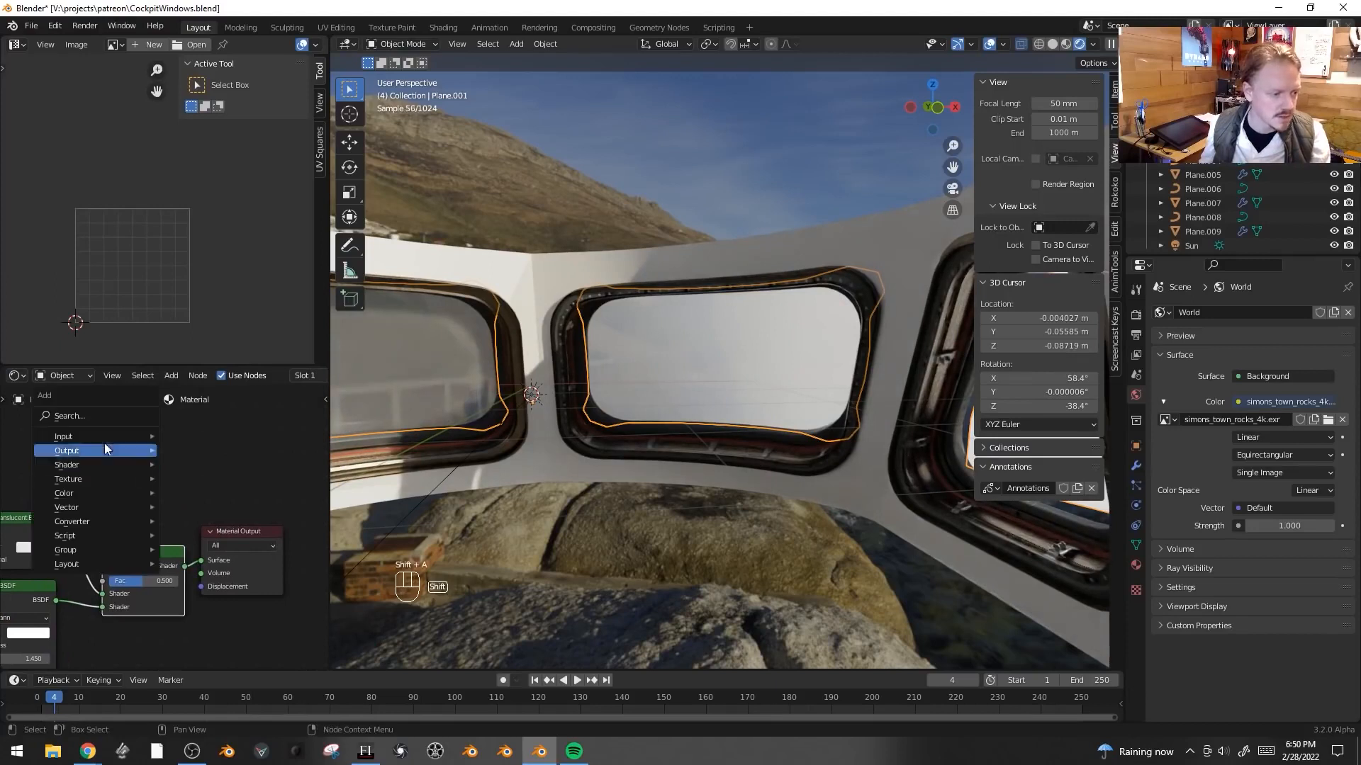
{"action": "mouse_move", "coordinate": [106, 437]}
{"action": "left_click", "coordinate": [206, 278]}
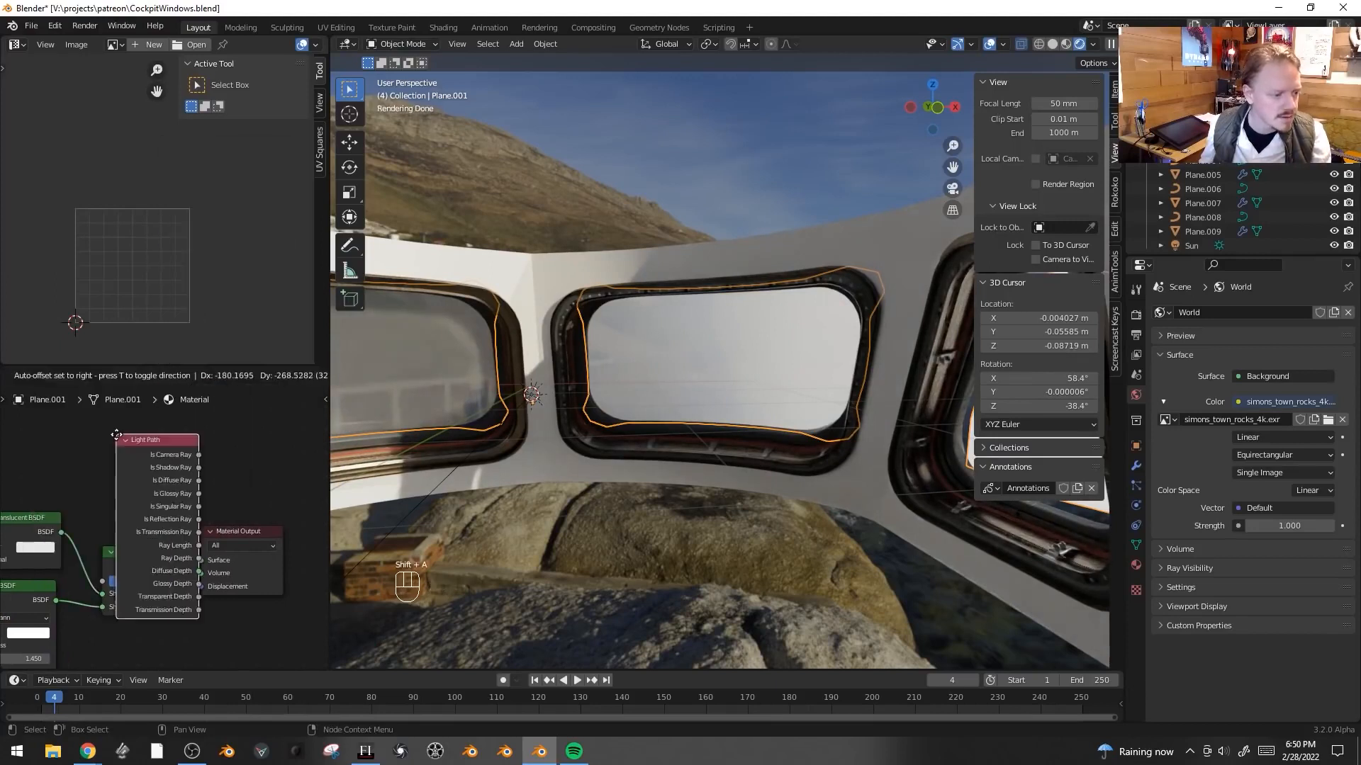
{"action": "left_click", "coordinate": [173, 452]}
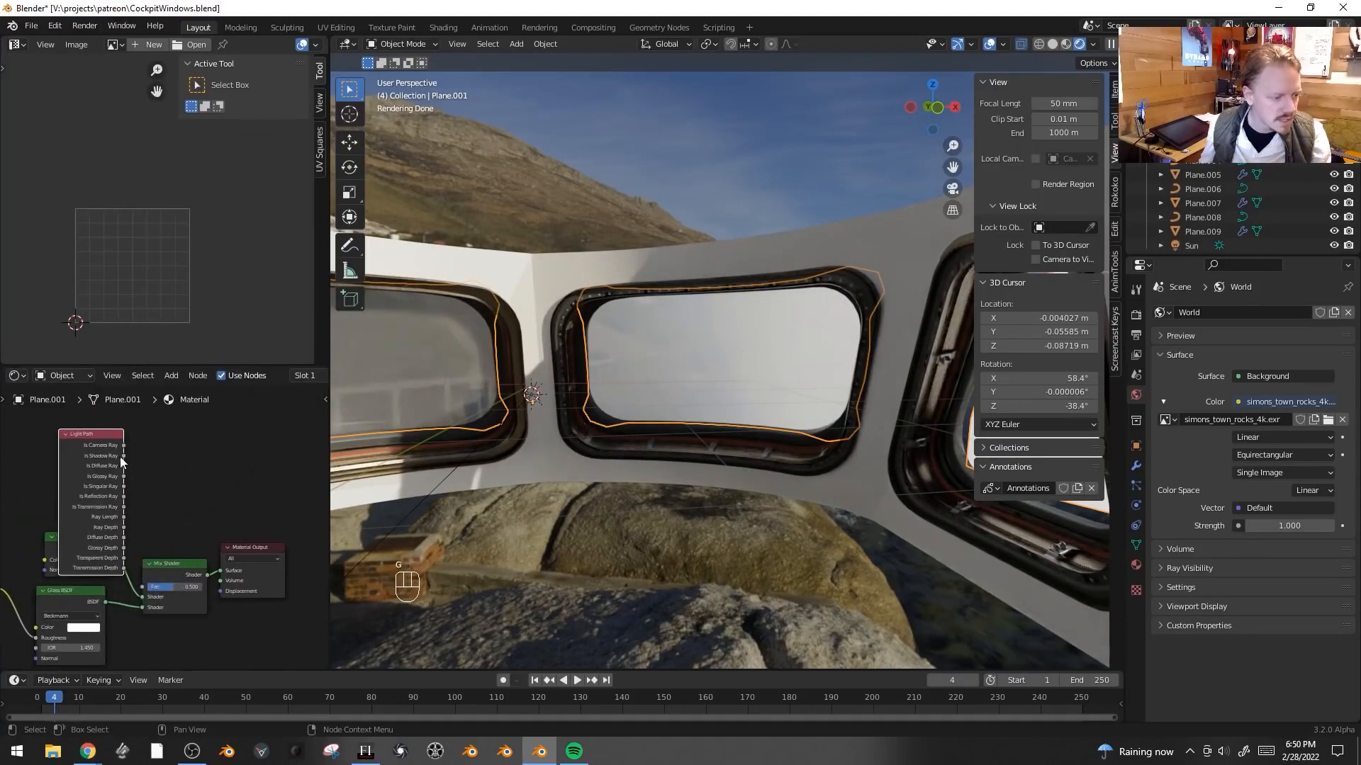
{"action": "left_click", "coordinate": [149, 517]}
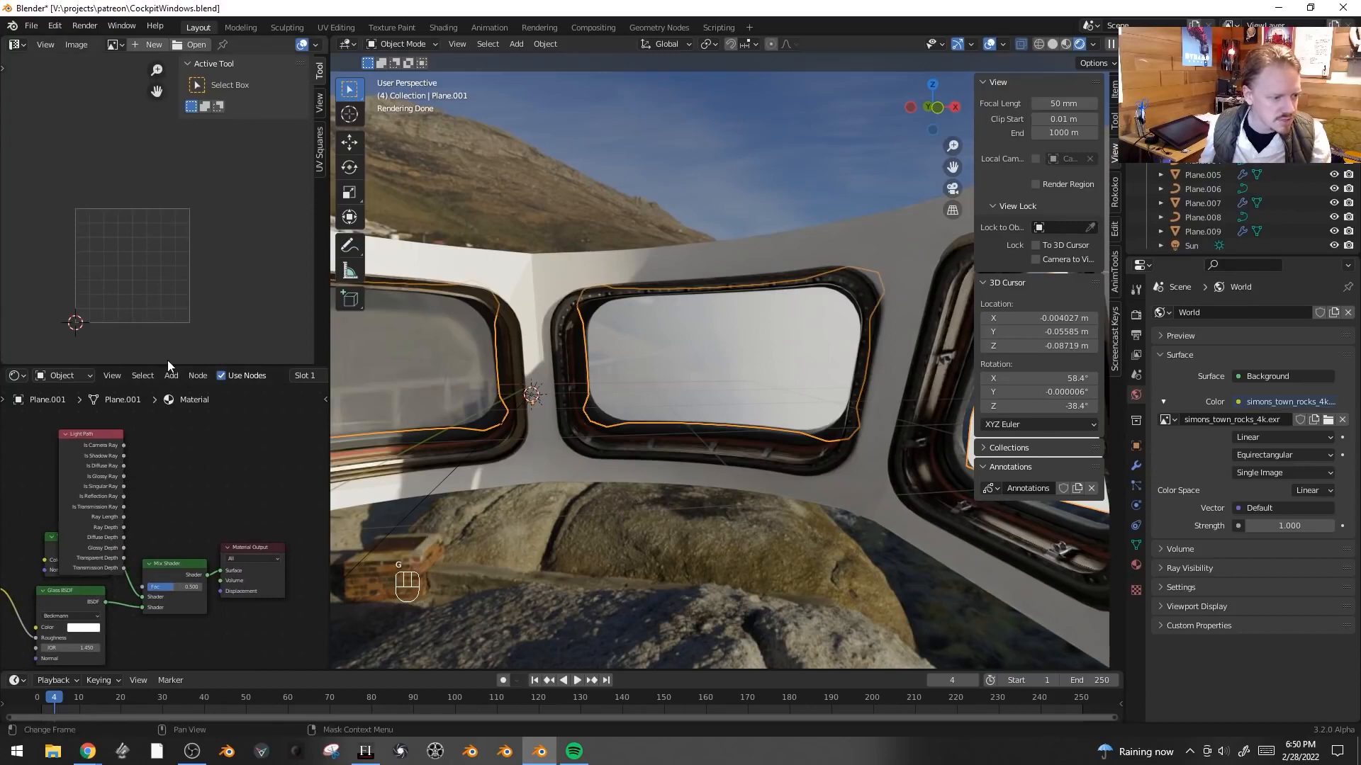
{"action": "left_click_drag", "start_coordinate": [168, 364], "coordinate": [169, 258]}
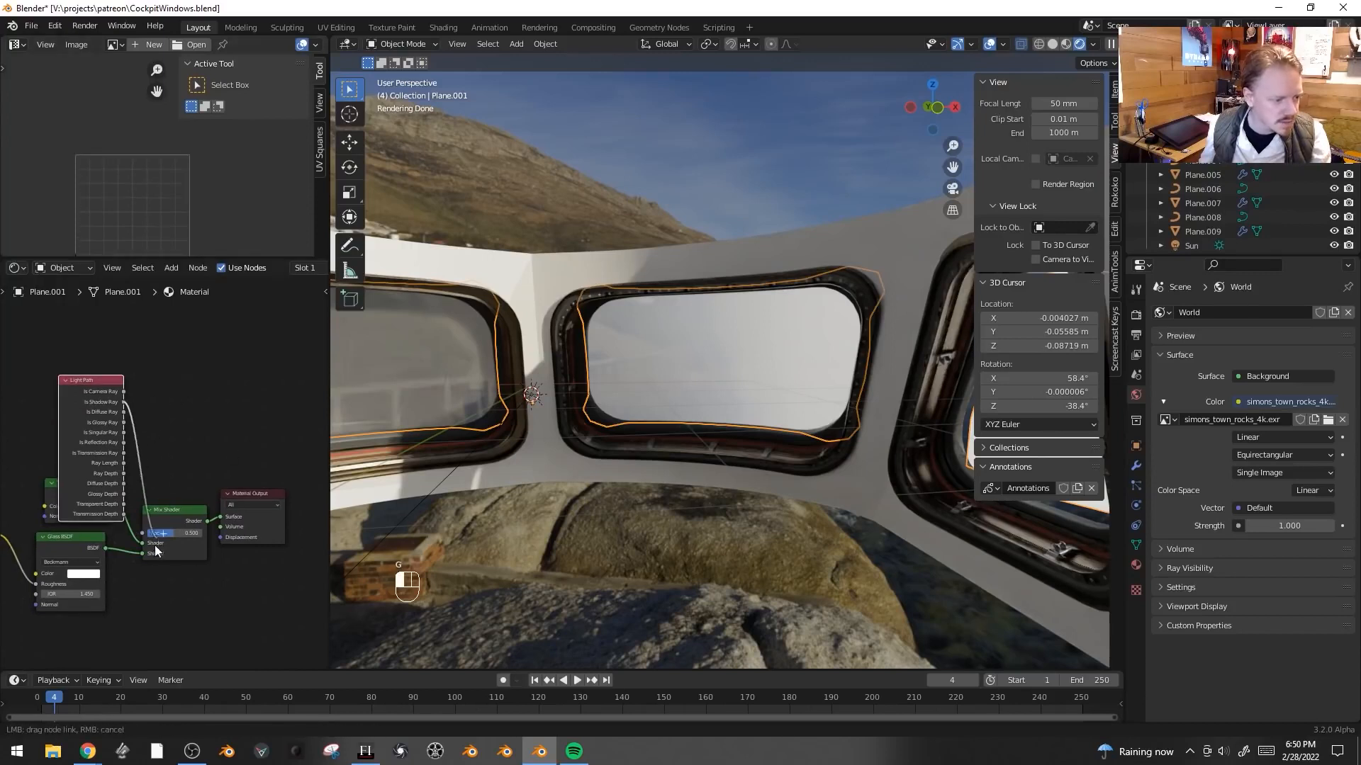
{"action": "left_click_drag", "start_coordinate": [151, 525], "coordinate": [149, 529]}
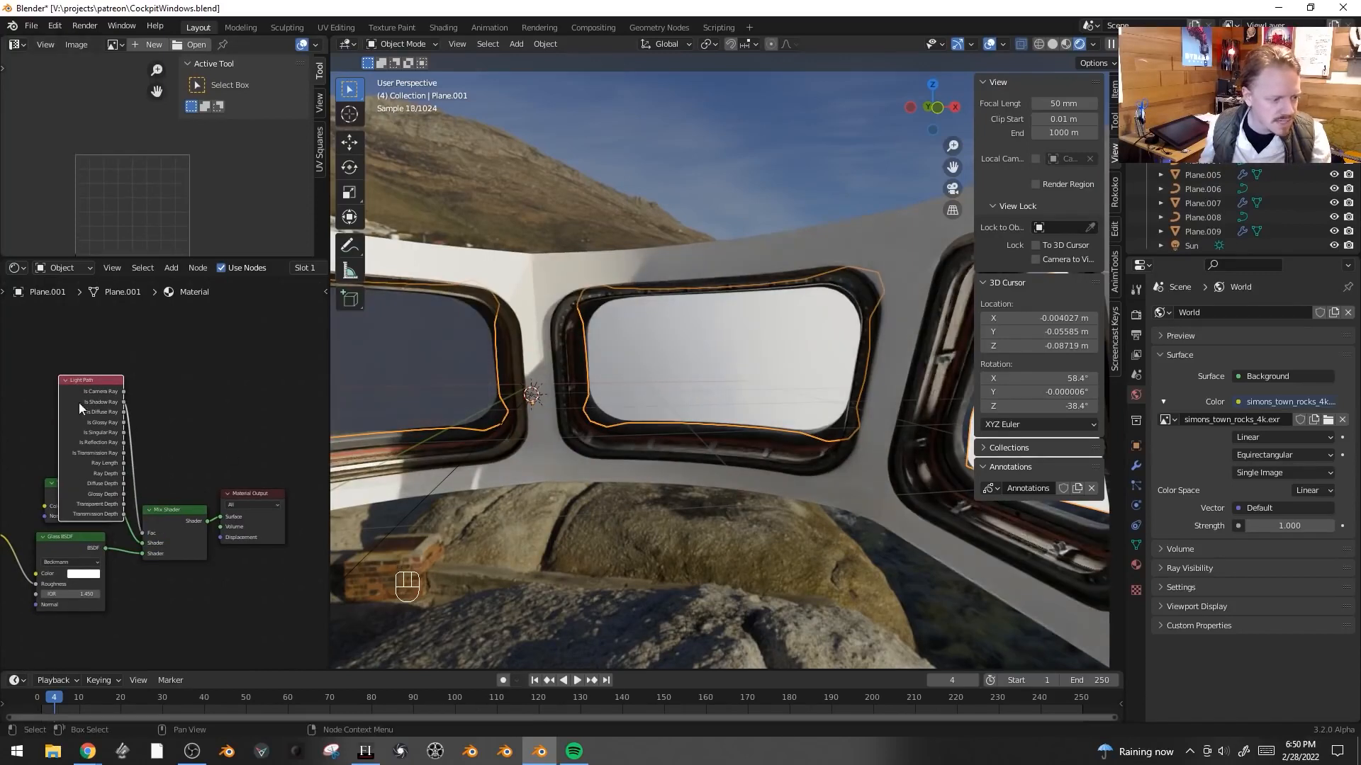
{"action": "left_click_drag", "start_coordinate": [94, 384], "coordinate": [123, 325]}
{"action": "left_click_drag", "start_coordinate": [141, 543], "coordinate": [144, 553]}
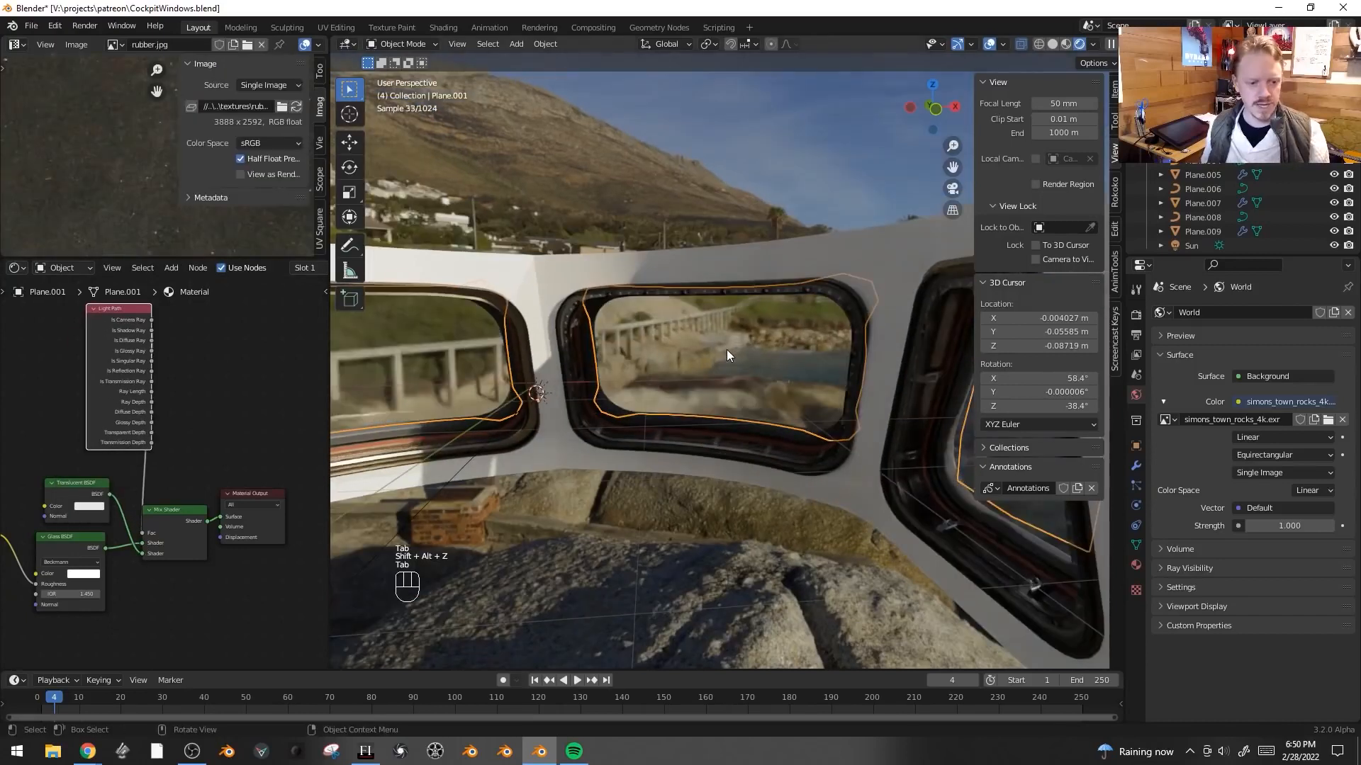
- Duplicate the glass plane's geometry in place and shrink/fatten the copy along its normals
{"action": "key", "text": "Tab"}
{"action": "middle_click_drag", "start_coordinate": [726, 350], "coordinate": [724, 354]}
{"action": "scroll", "coordinate": [725, 354], "scroll_direction": "up", "scroll_amount": 2}
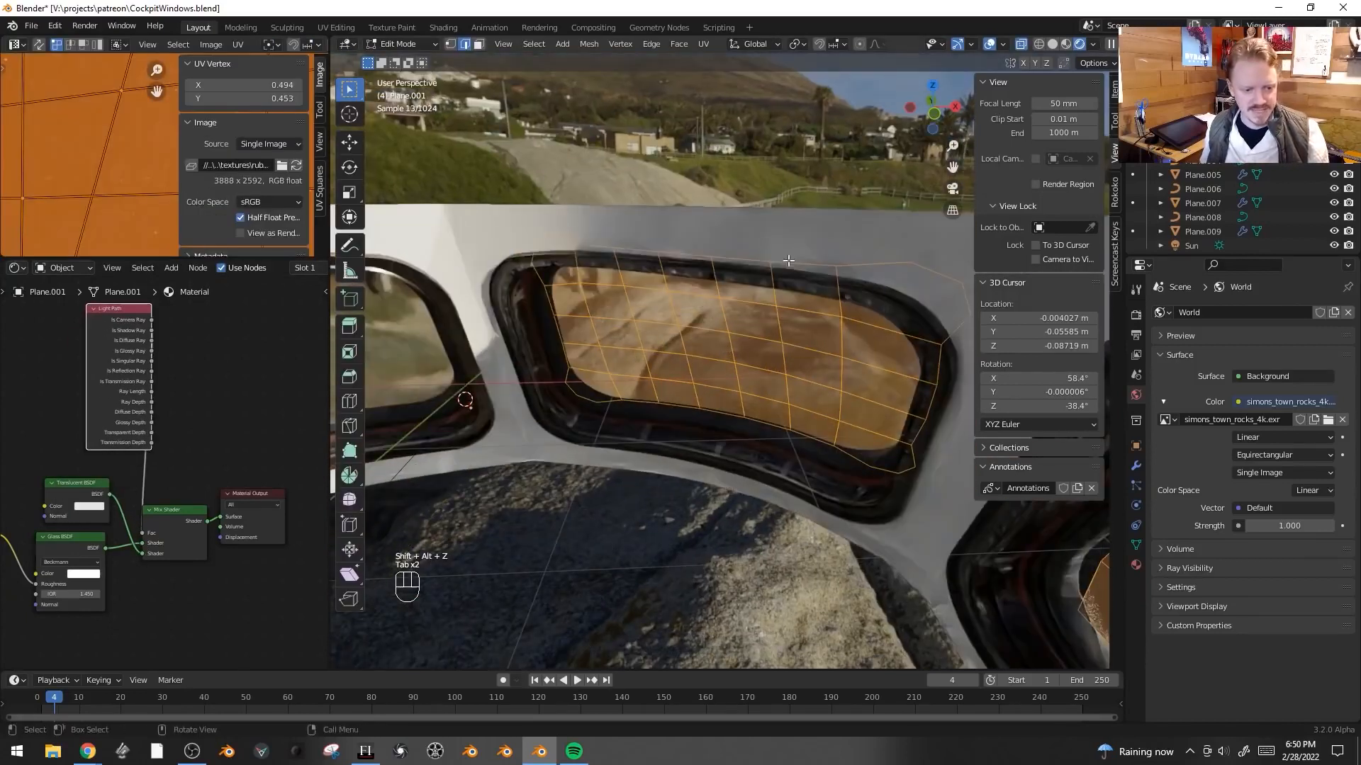
{"action": "key", "text": "shift+d"}
{"action": "right_click", "coordinate": [780, 225]}
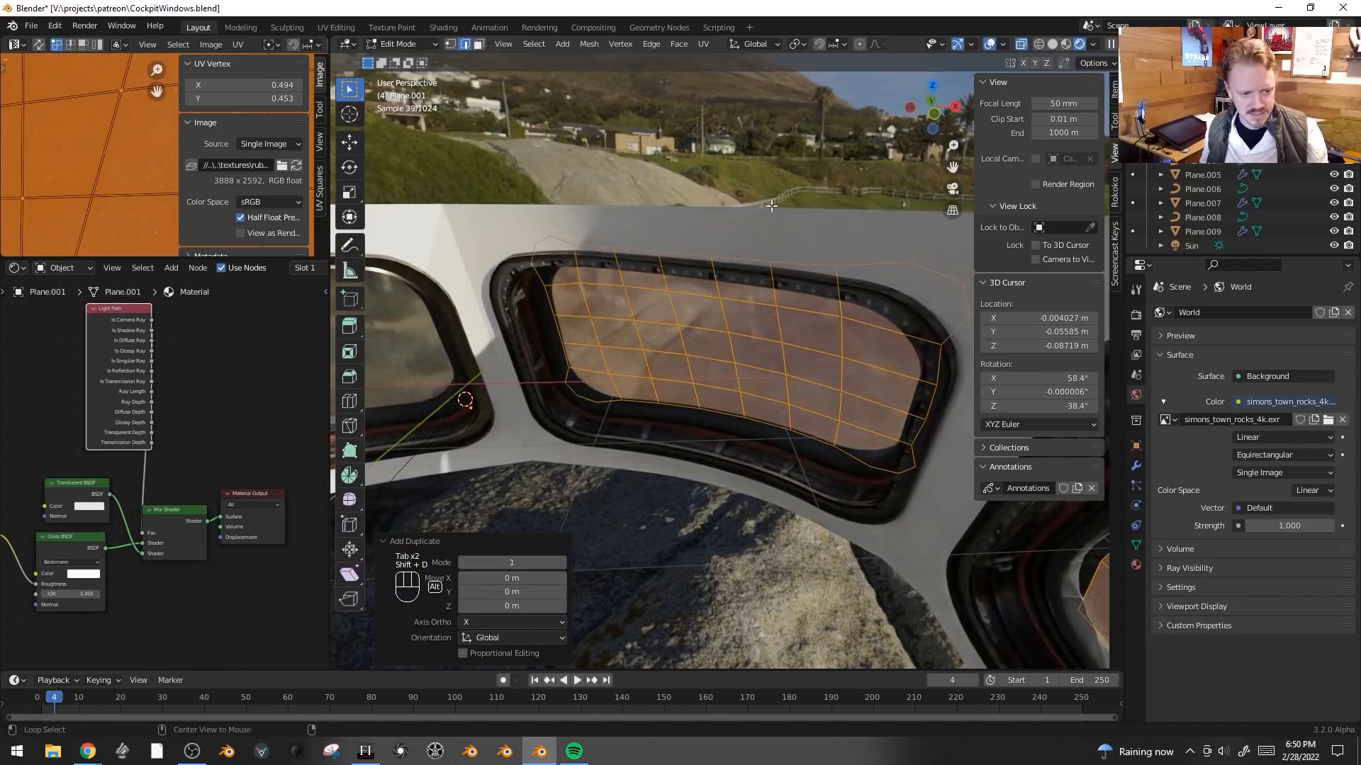
{"action": "key", "text": "alt+s"}
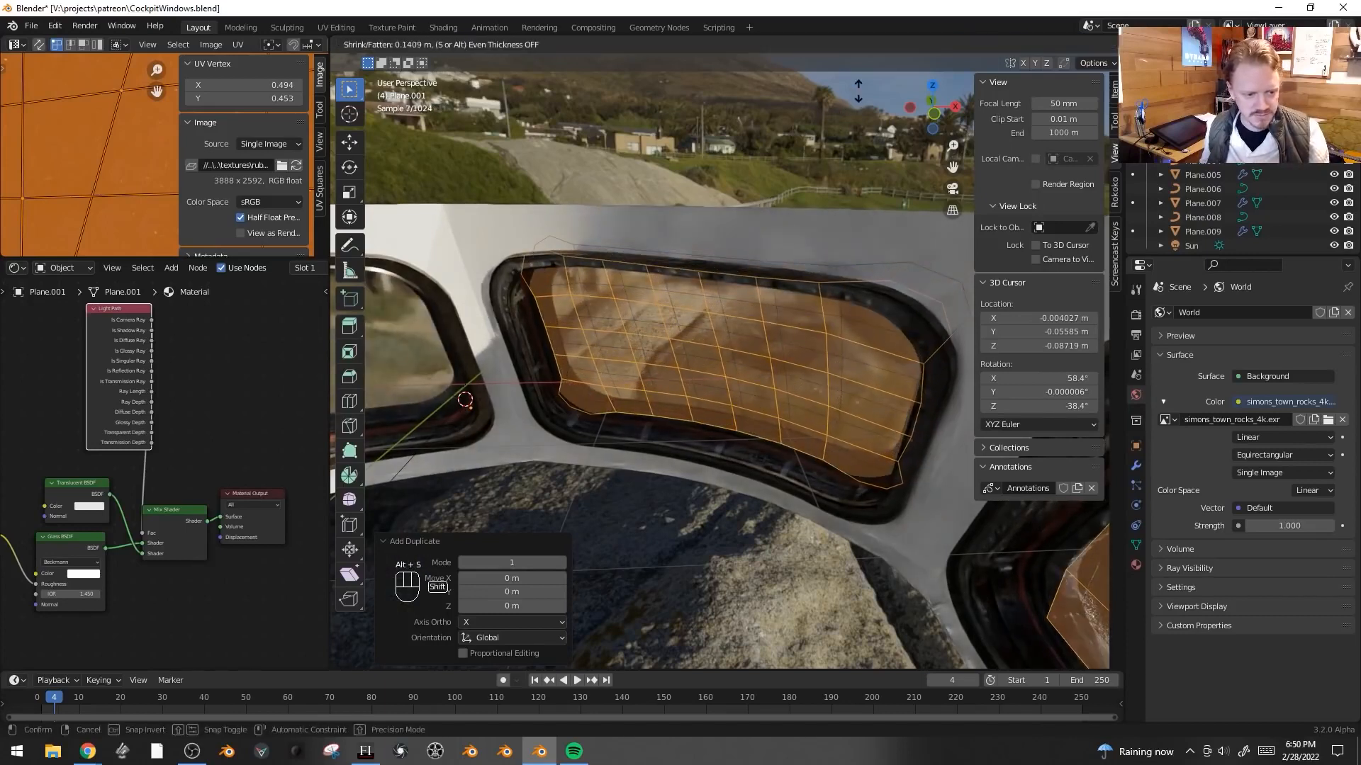
{"action": "left_click", "coordinate": [859, 107]}
{"action": "key", "text": "Tab"}
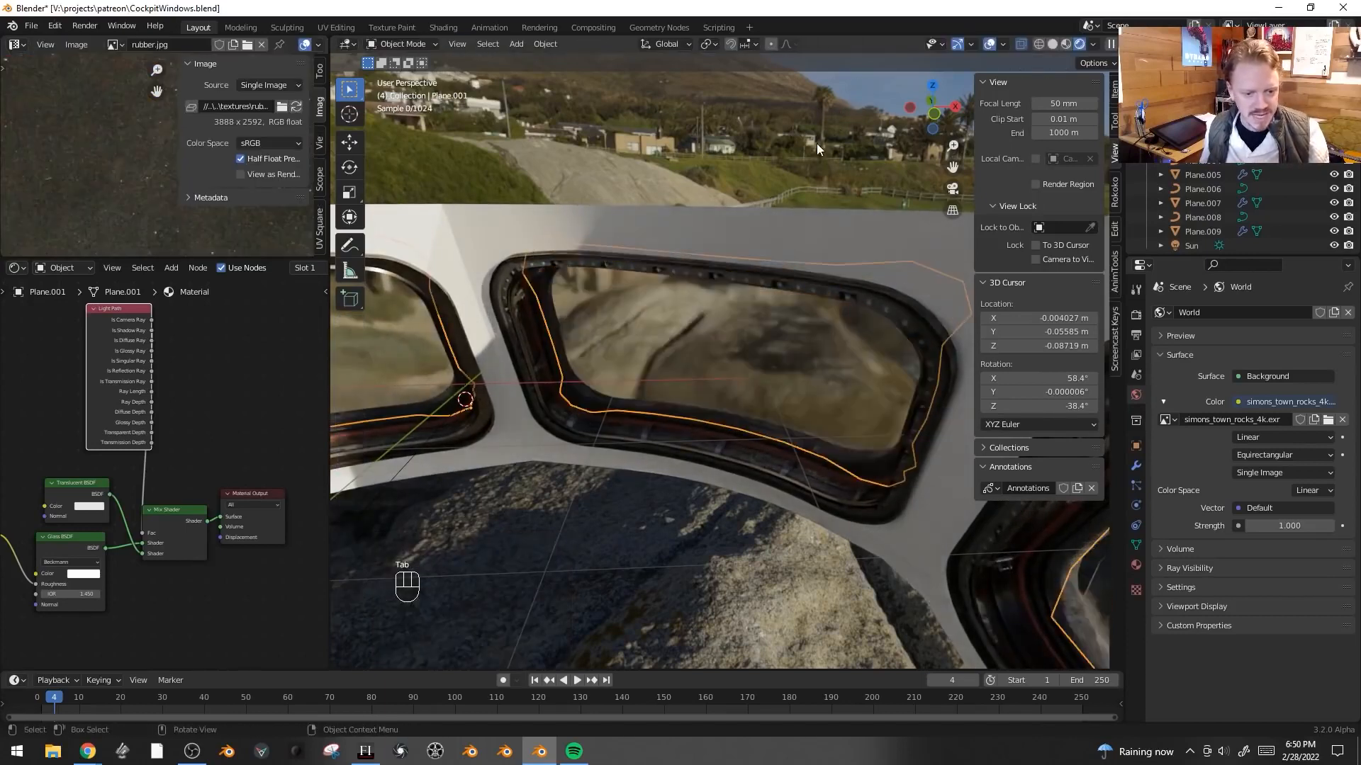
- Rotate, scale and move the selected glass UVs over the rubber texture in the UV editor
{"action": "middle_click_drag", "start_coordinate": [781, 316], "coordinate": [850, 324]}
{"action": "scroll", "coordinate": [831, 371], "scroll_direction": "up", "scroll_amount": 4}
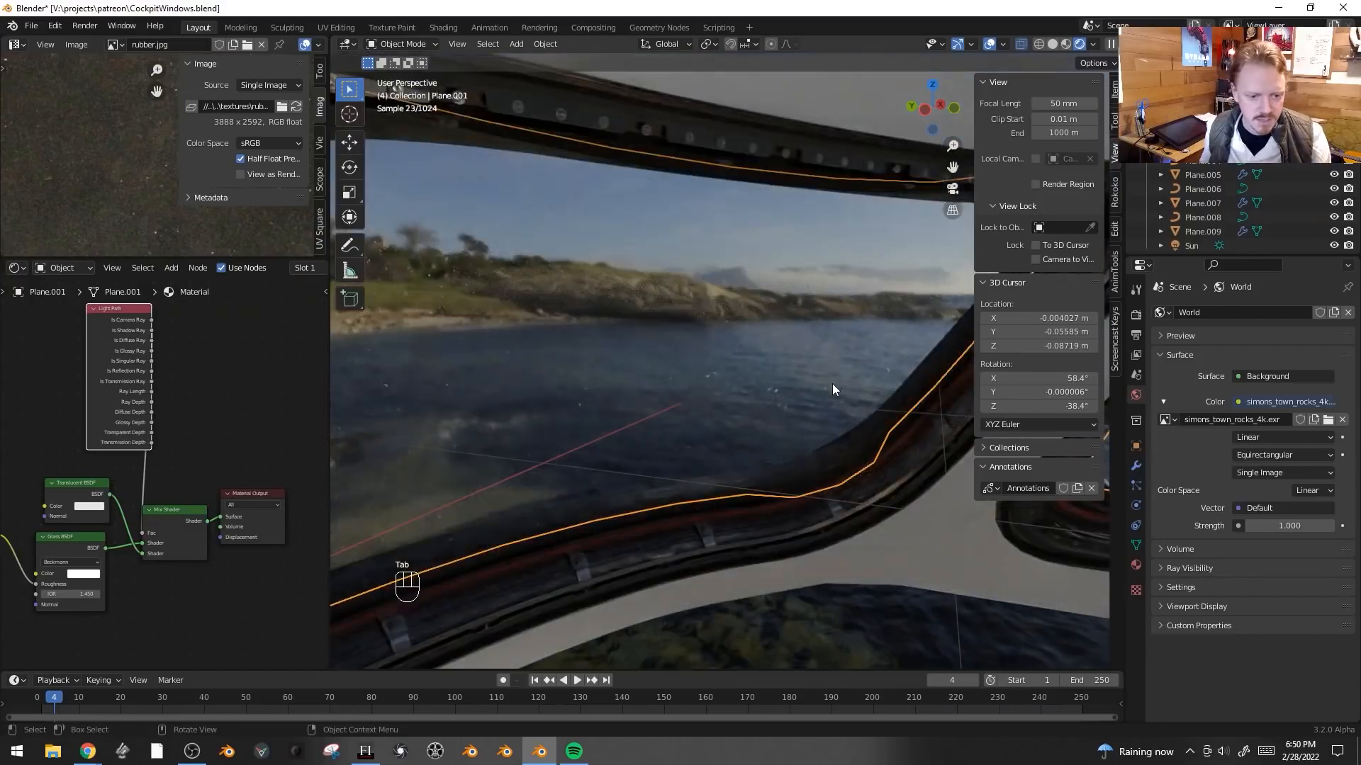
{"action": "key", "text": "alt+a"}
{"action": "middle_click_drag", "start_coordinate": [770, 425], "coordinate": [833, 431]}
{"action": "key", "text": "Tab"}
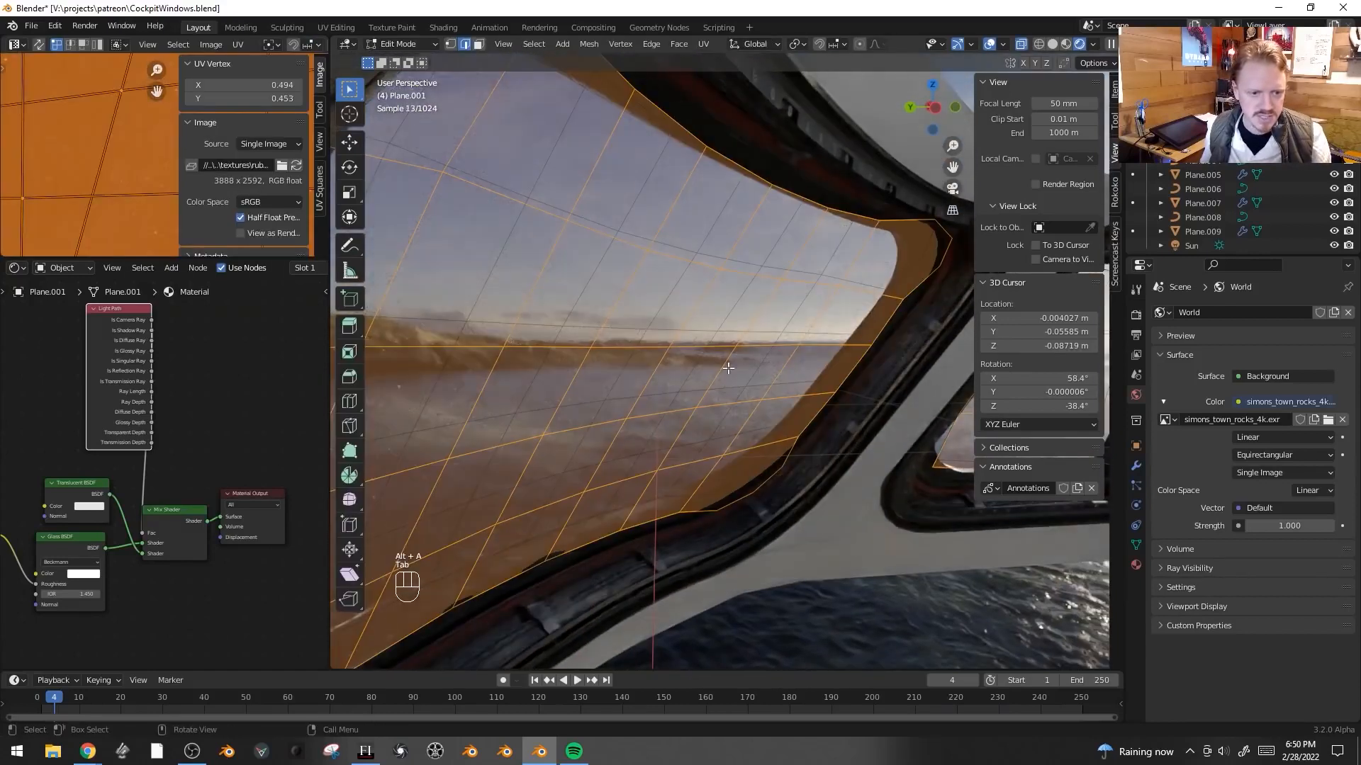
{"action": "scroll", "coordinate": [38, 163], "scroll_direction": "down", "scroll_amount": 6}
{"action": "key", "text": "a"}
{"action": "key", "text": "r"}
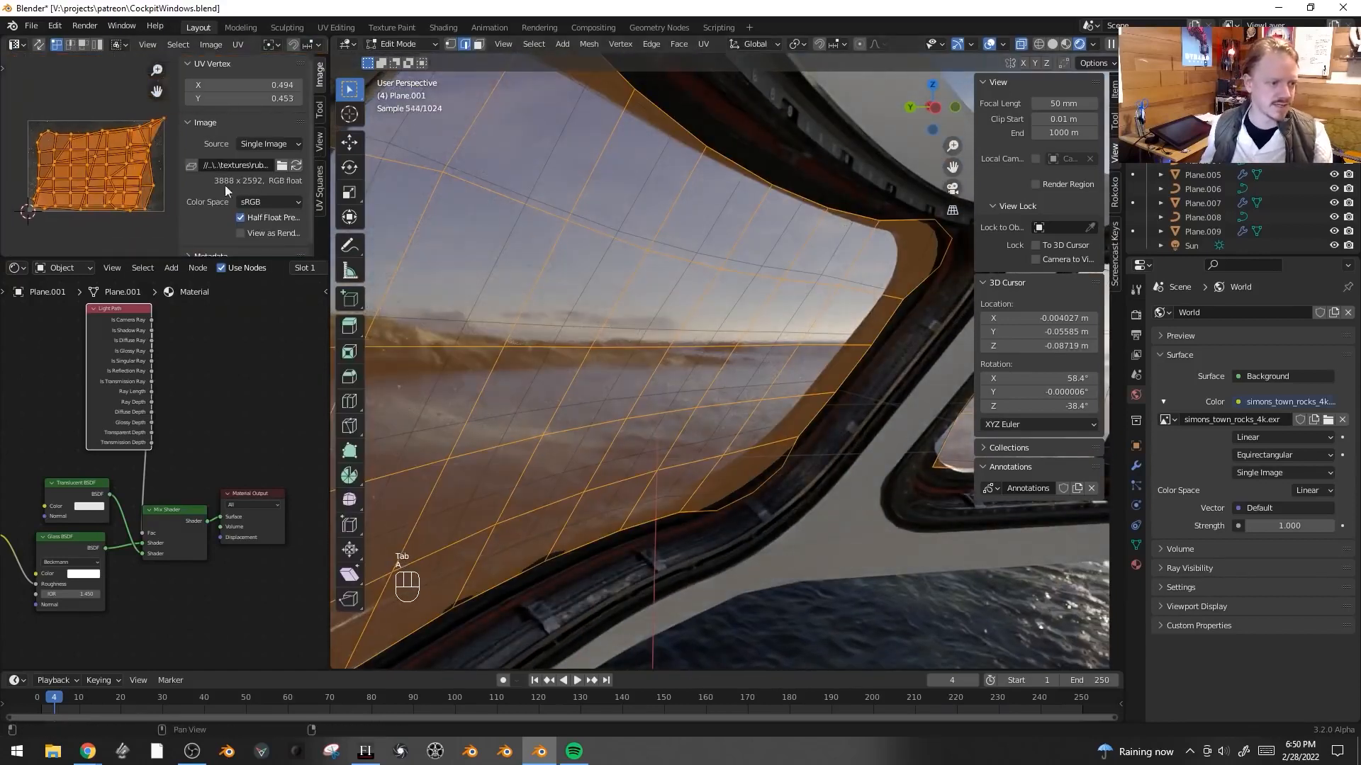
{"action": "left_click", "coordinate": [166, 146]}
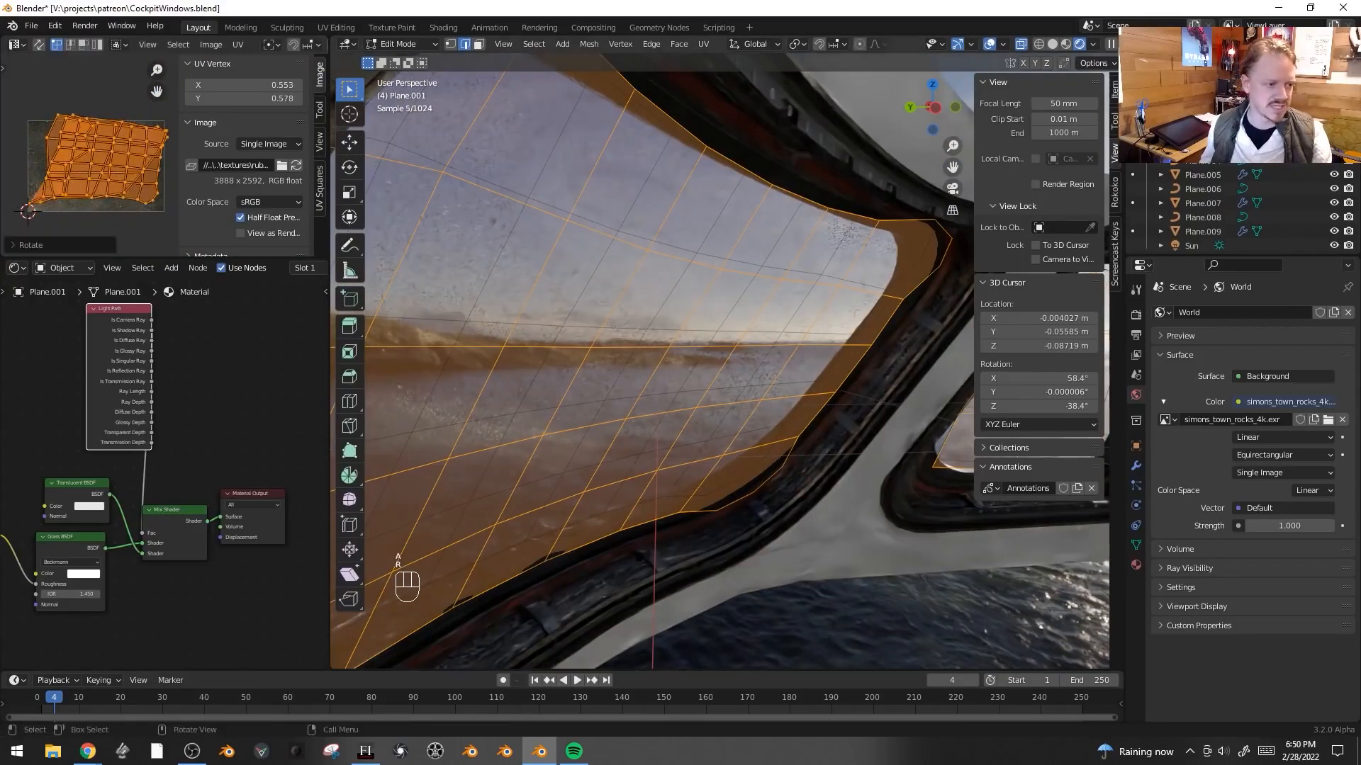
{"action": "key", "text": "s"}
{"action": "key", "text": "g"}
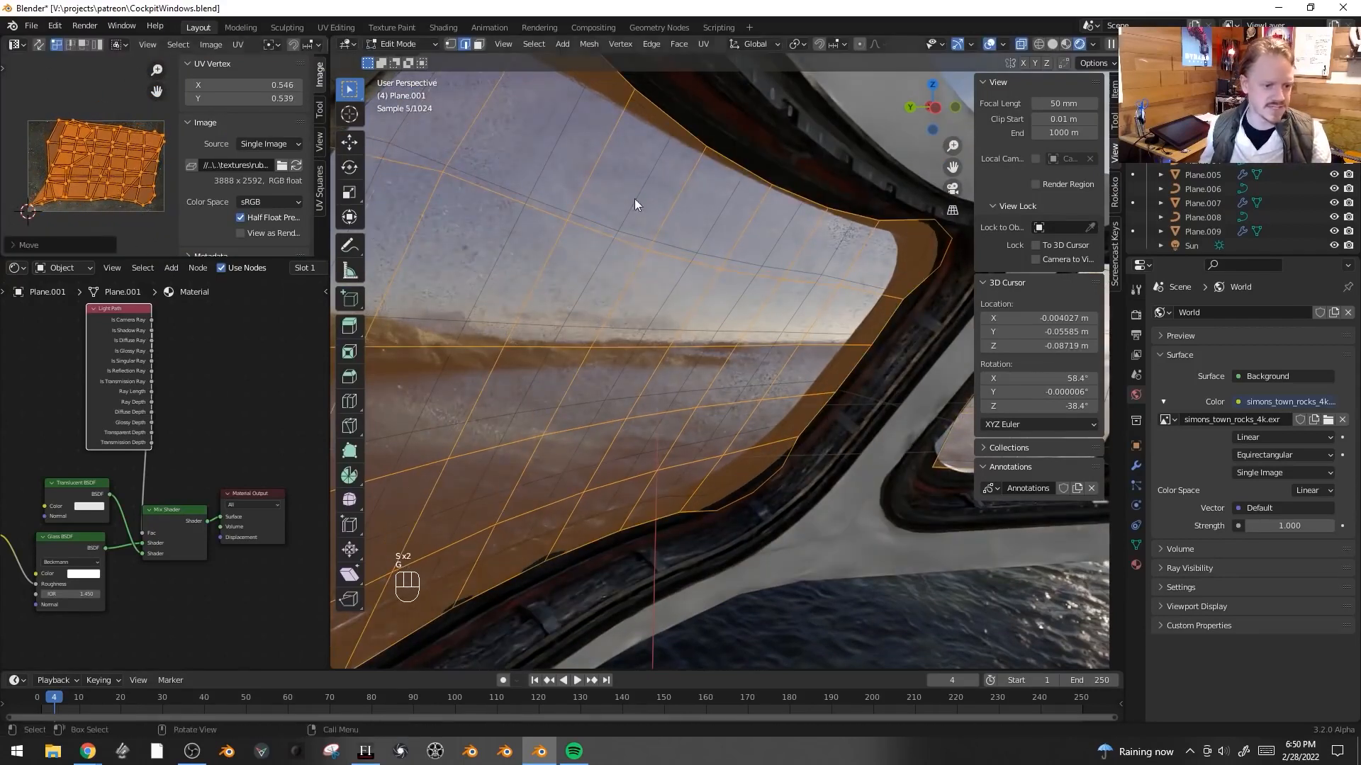
- Select the linked glass copy, scale it to 1.024 and move it about 0.026 m down along Z
{"action": "key", "text": "Tab"}
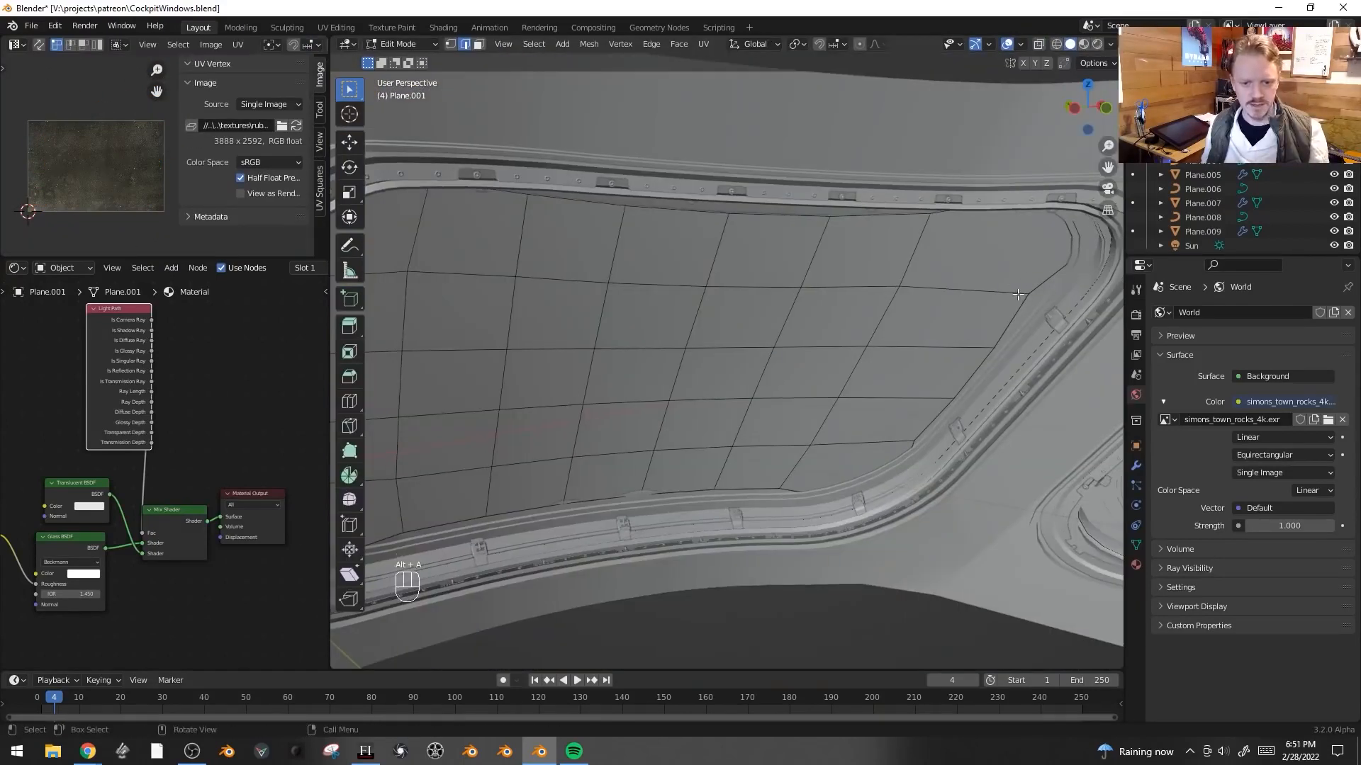
{"action": "key", "text": "ctrl+l"}
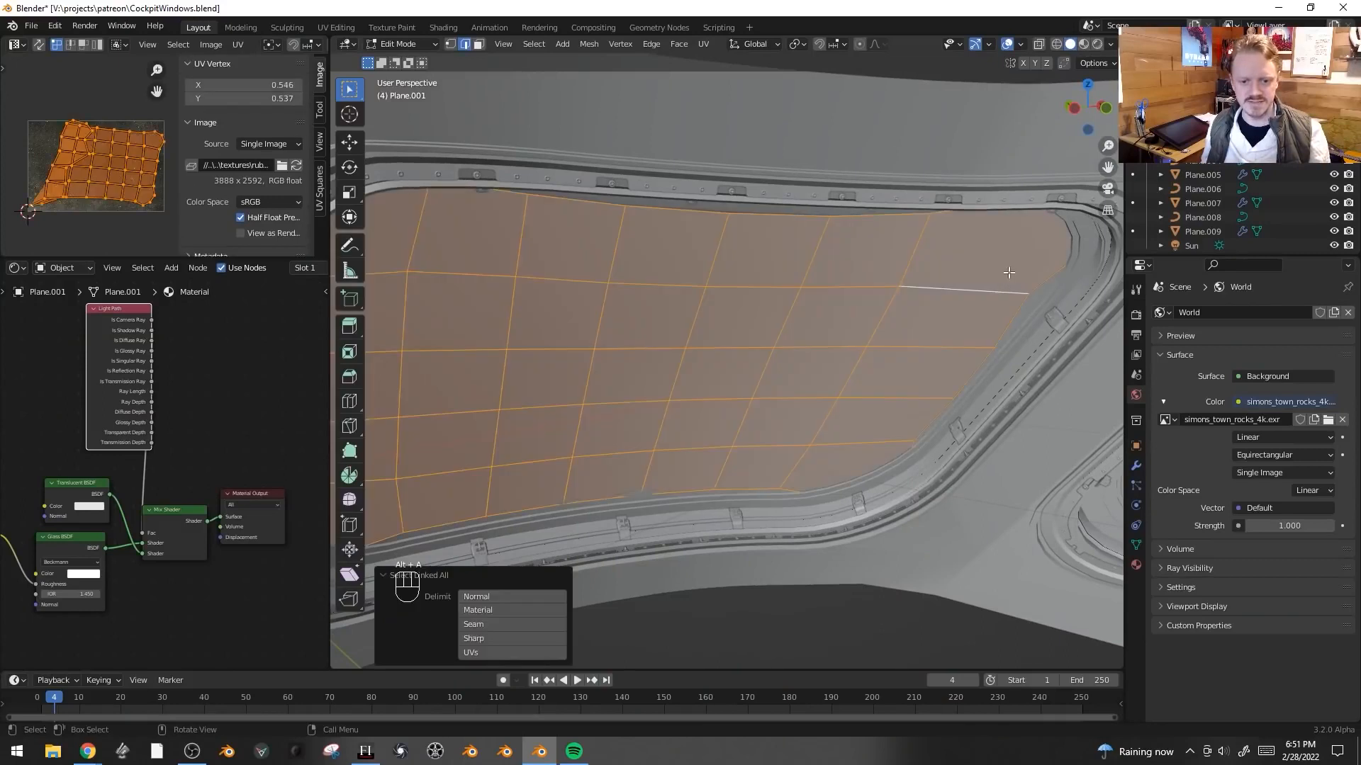
{"action": "middle_click_drag", "start_coordinate": [1018, 258], "coordinate": [946, 270]}
{"action": "key", "text": "s"}
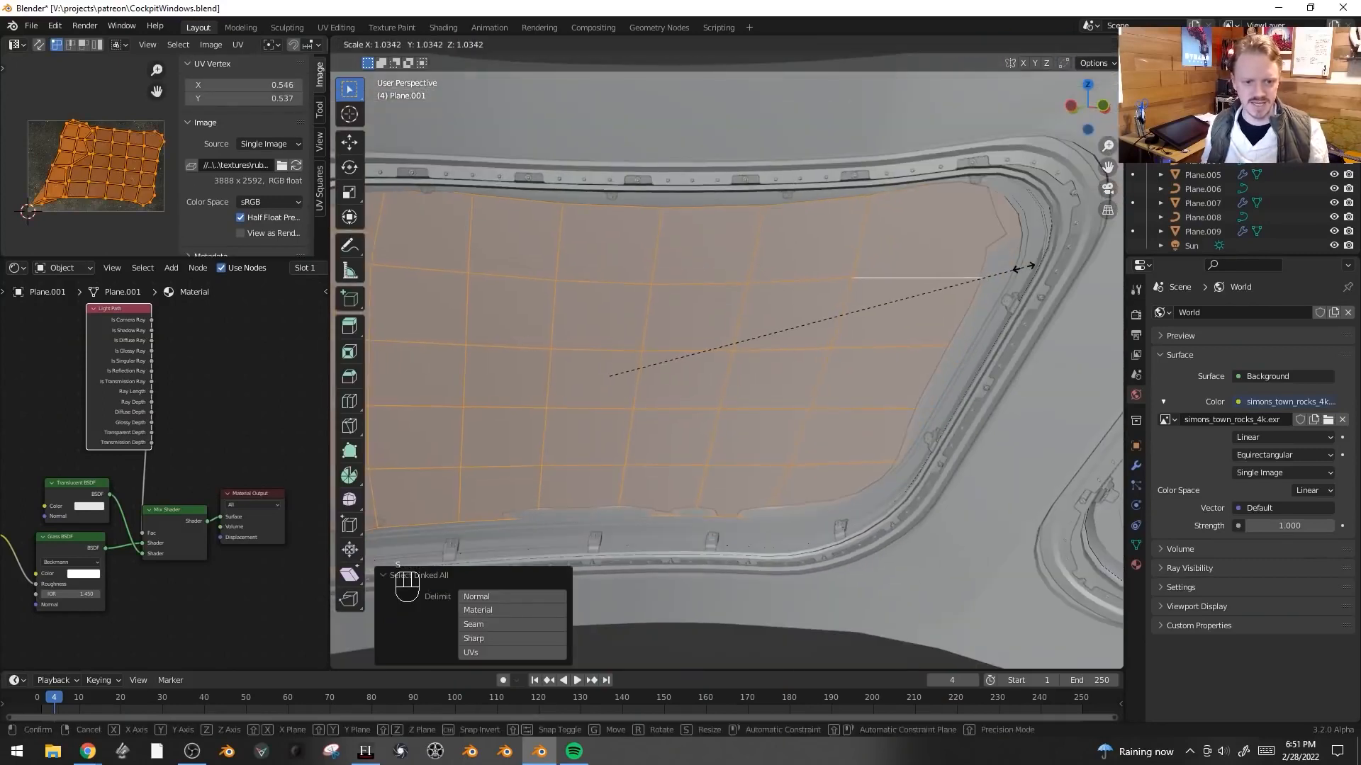
{"action": "left_click", "coordinate": [1013, 271]}
{"action": "middle_click_drag", "start_coordinate": [1013, 270], "coordinate": [1045, 396]}
{"action": "key", "text": "g"}
{"action": "key", "text": "z"}
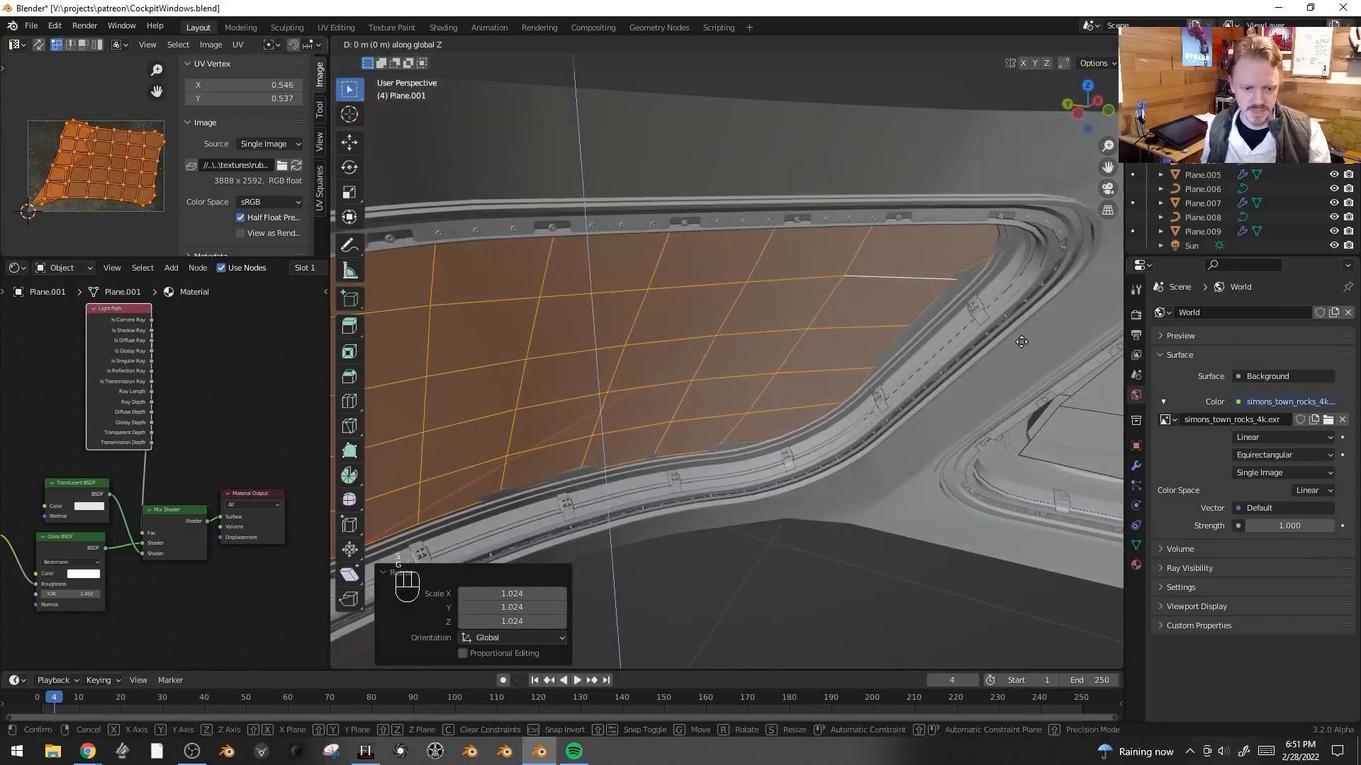
{"action": "left_click", "coordinate": [1048, 398]}
- Switch to vertex selection and slide a corner vertex of the glass copy along its edge
{"action": "key", "text": "alt+a"}
{"action": "key", "text": "1"}
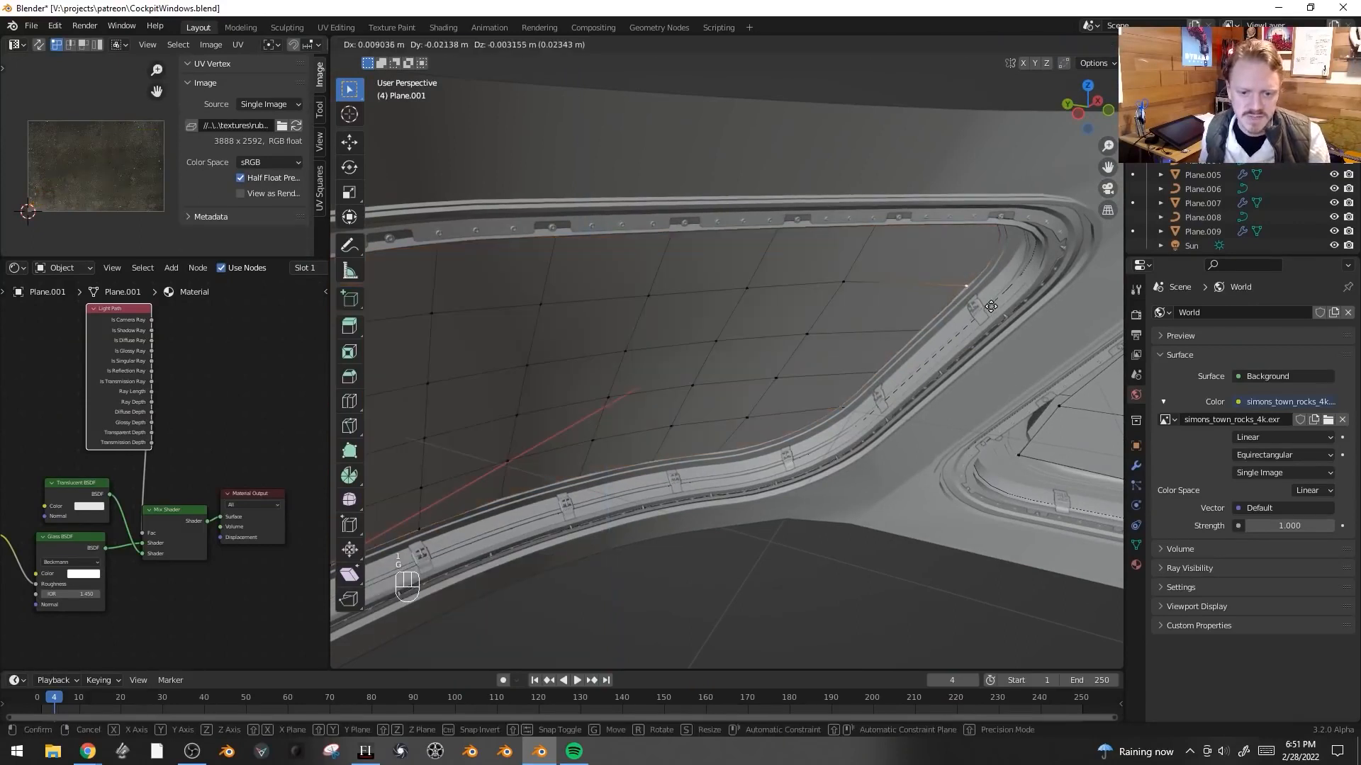
{"action": "middle_click_drag", "start_coordinate": [985, 317], "coordinate": [967, 289]}
{"action": "key", "text": "g"}
{"action": "key", "text": "g"}
{"action": "left_click", "coordinate": [964, 317]}
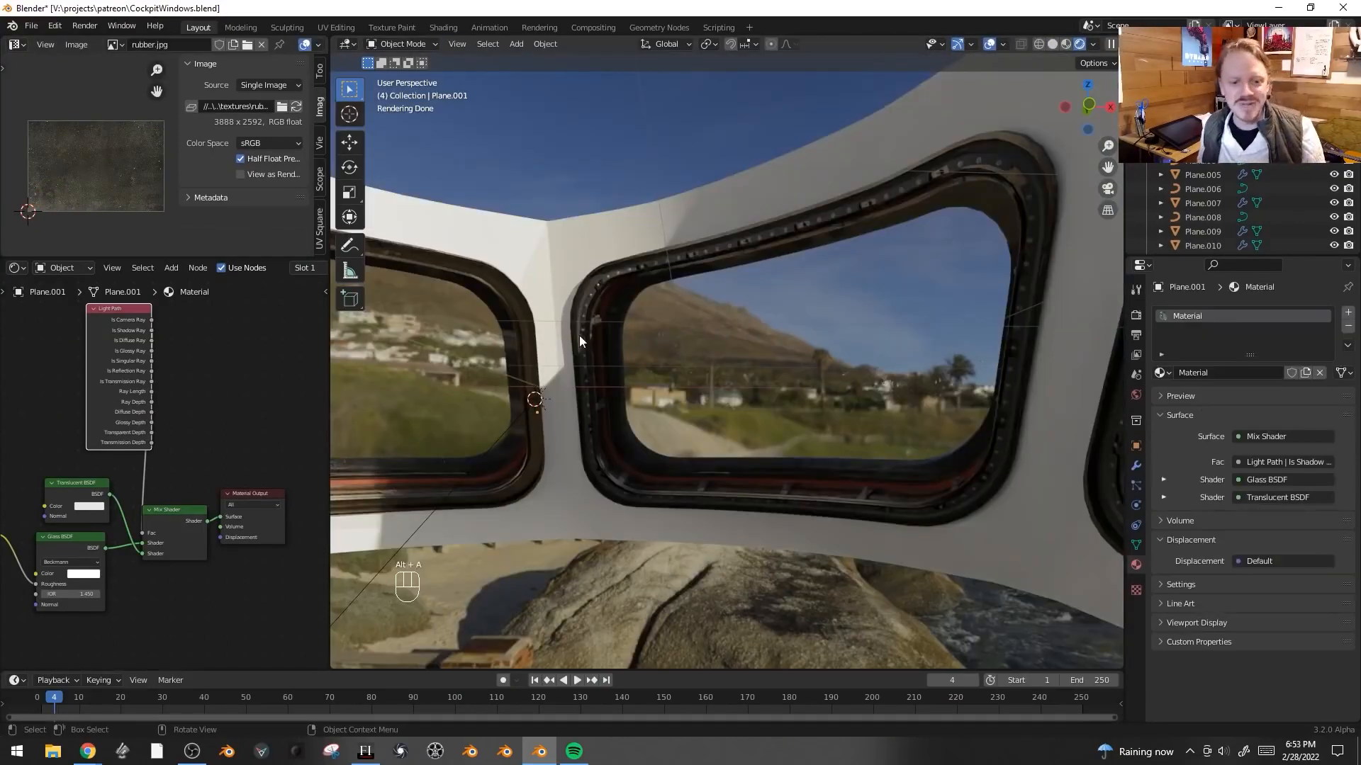
- Duplicate the upper strip of glass faces in place and shrink/fatten the copy by 0.105 m
{"action": "key", "text": "Tab"}
{"action": "left_click_drag", "start_coordinate": [635, 295], "coordinate": [957, 225]}
{"action": "right_click", "coordinate": [956, 225]}
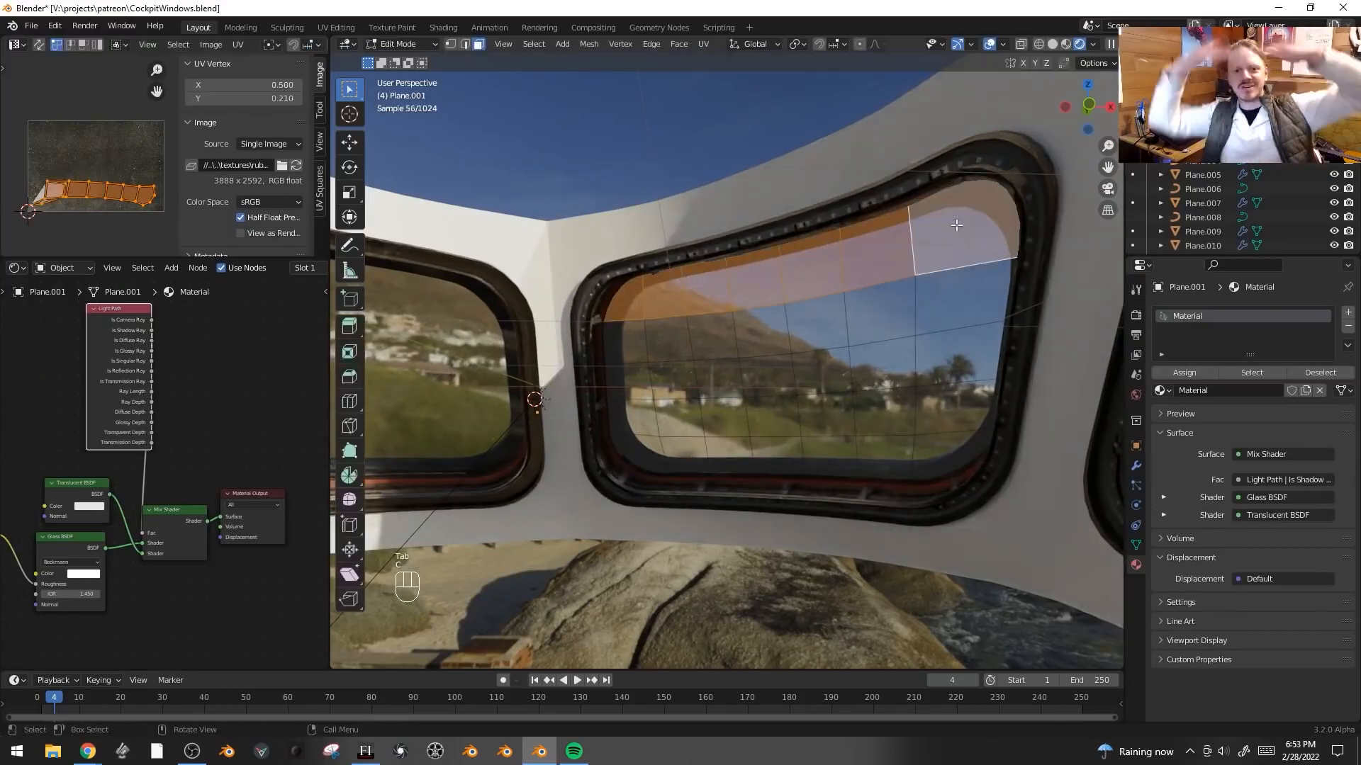
{"action": "middle_click_drag", "start_coordinate": [903, 255], "coordinate": [842, 246]}
{"action": "key", "text": "shift+d"}
{"action": "right_click", "coordinate": [832, 241]}
{"action": "key", "text": "alt+s"}
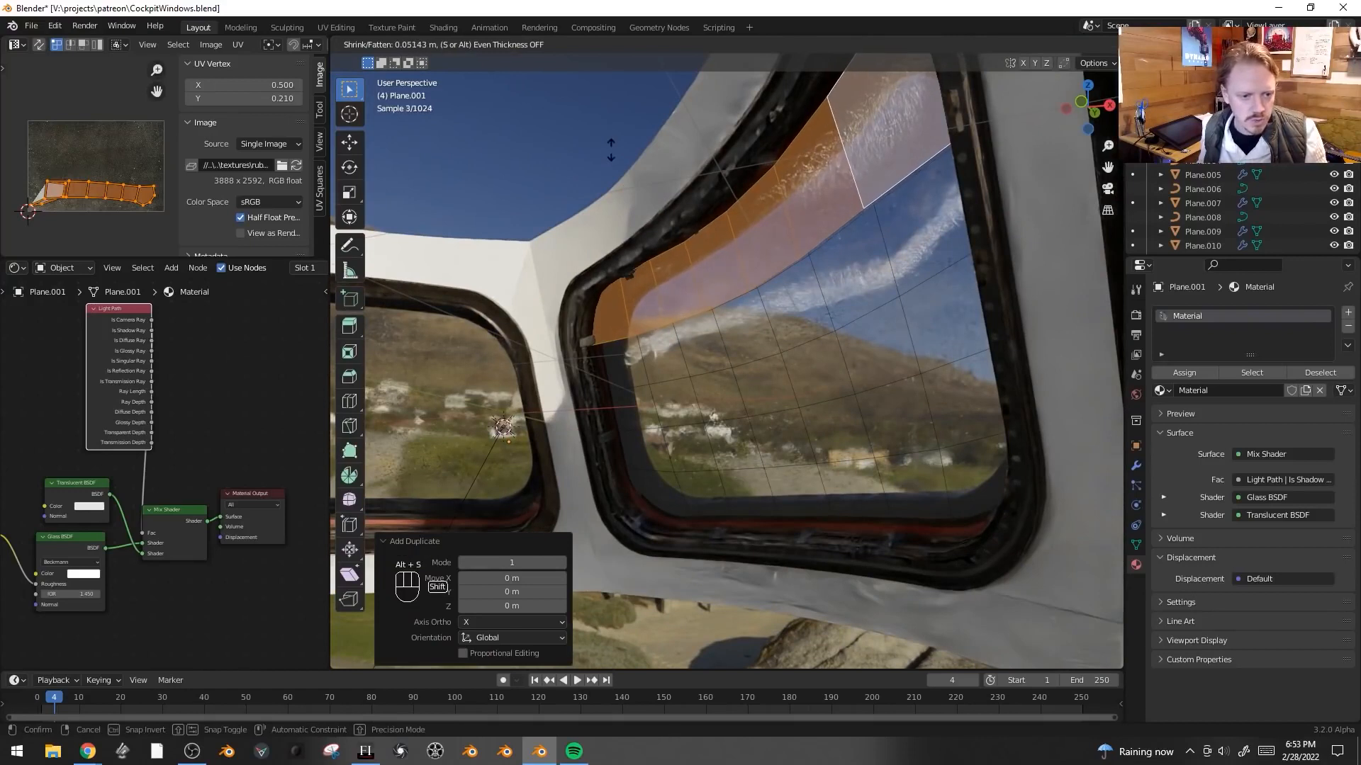
{"action": "left_click", "coordinate": [576, 99]}
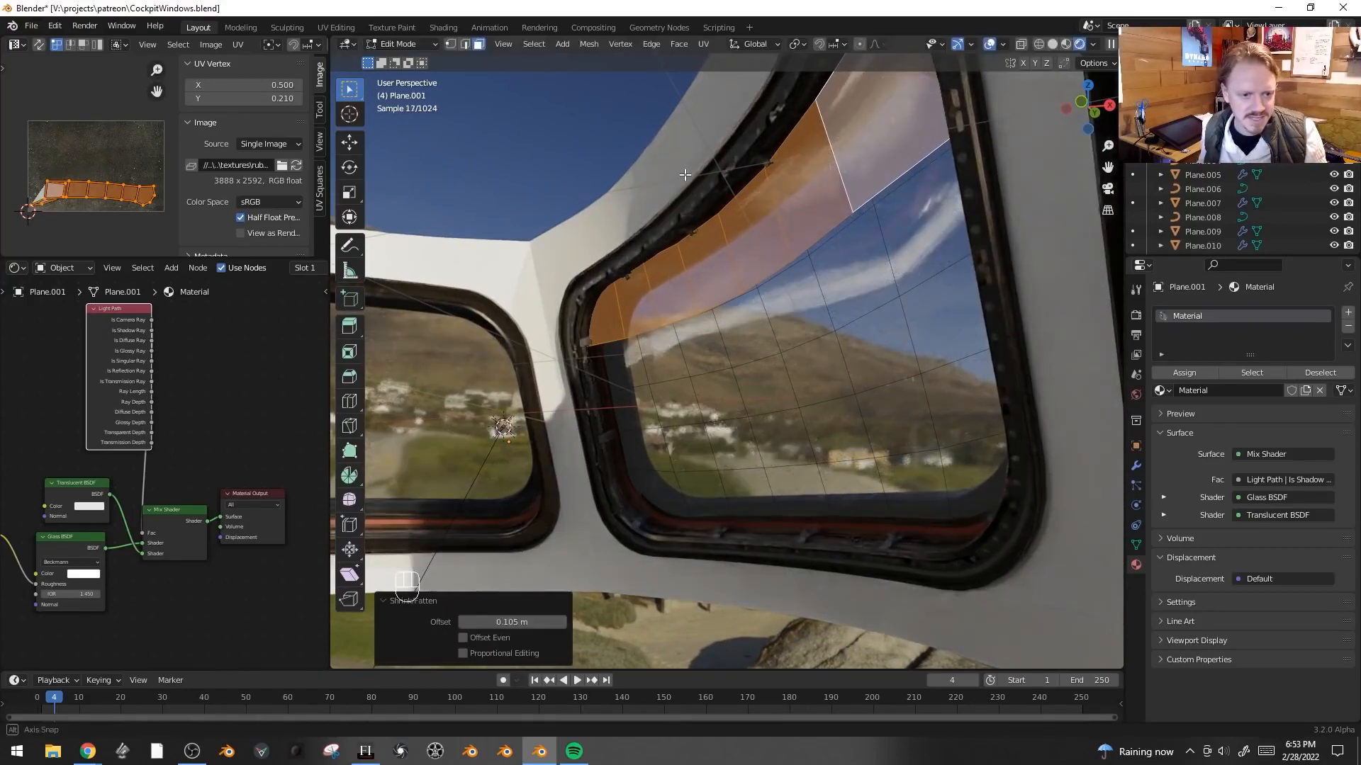
- Nudge the duplicated strip slightly along Z and separate the selection into its own object
{"action": "key", "text": "z"}
{"action": "left_click", "coordinate": [776, 173]}
{"action": "key", "text": "g"}
{"action": "key", "text": "z"}
{"action": "left_click", "coordinate": [801, 176]}
{"action": "key", "text": "p"}
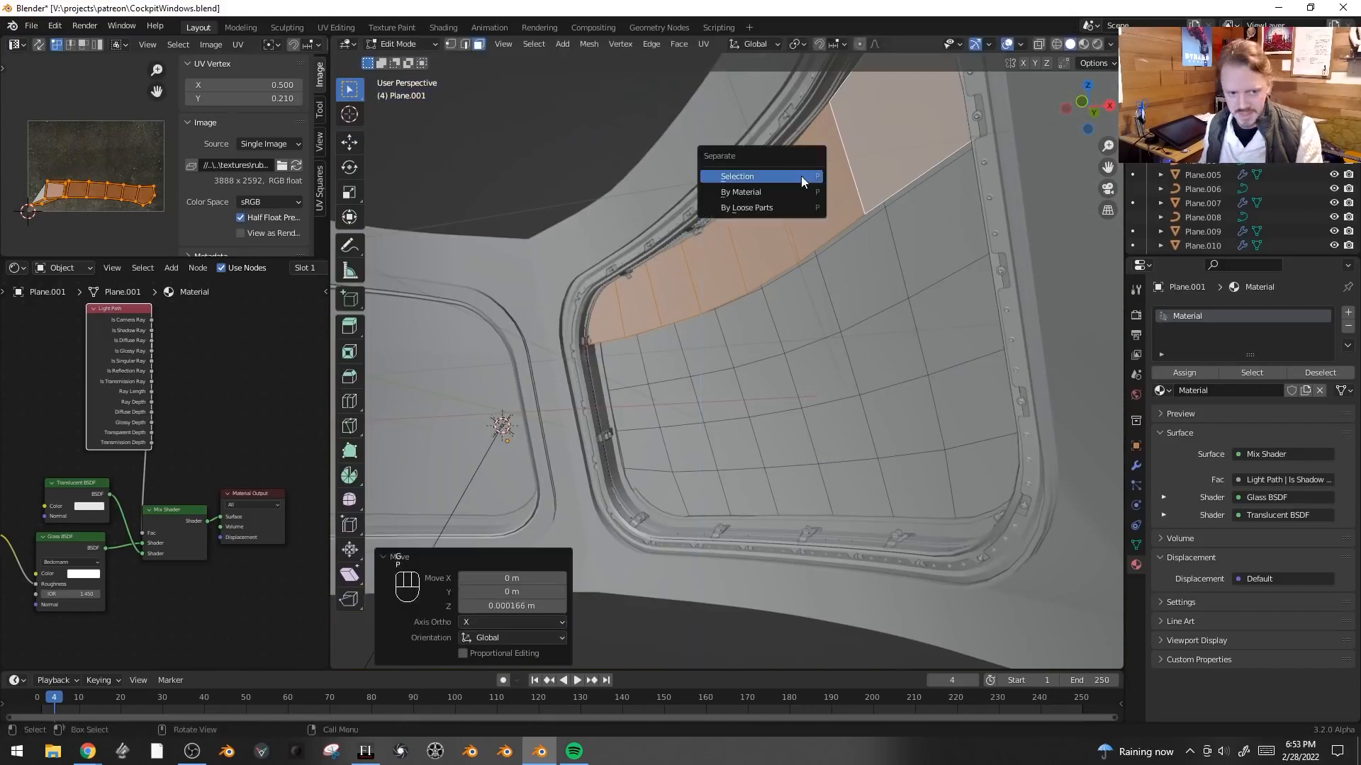
{"action": "left_click", "coordinate": [802, 176]}
- Give the separated strip its own new material and set its surface to Glass BSDF
{"action": "key", "text": "Tab"}
{"action": "left_click", "coordinate": [1136, 465]}
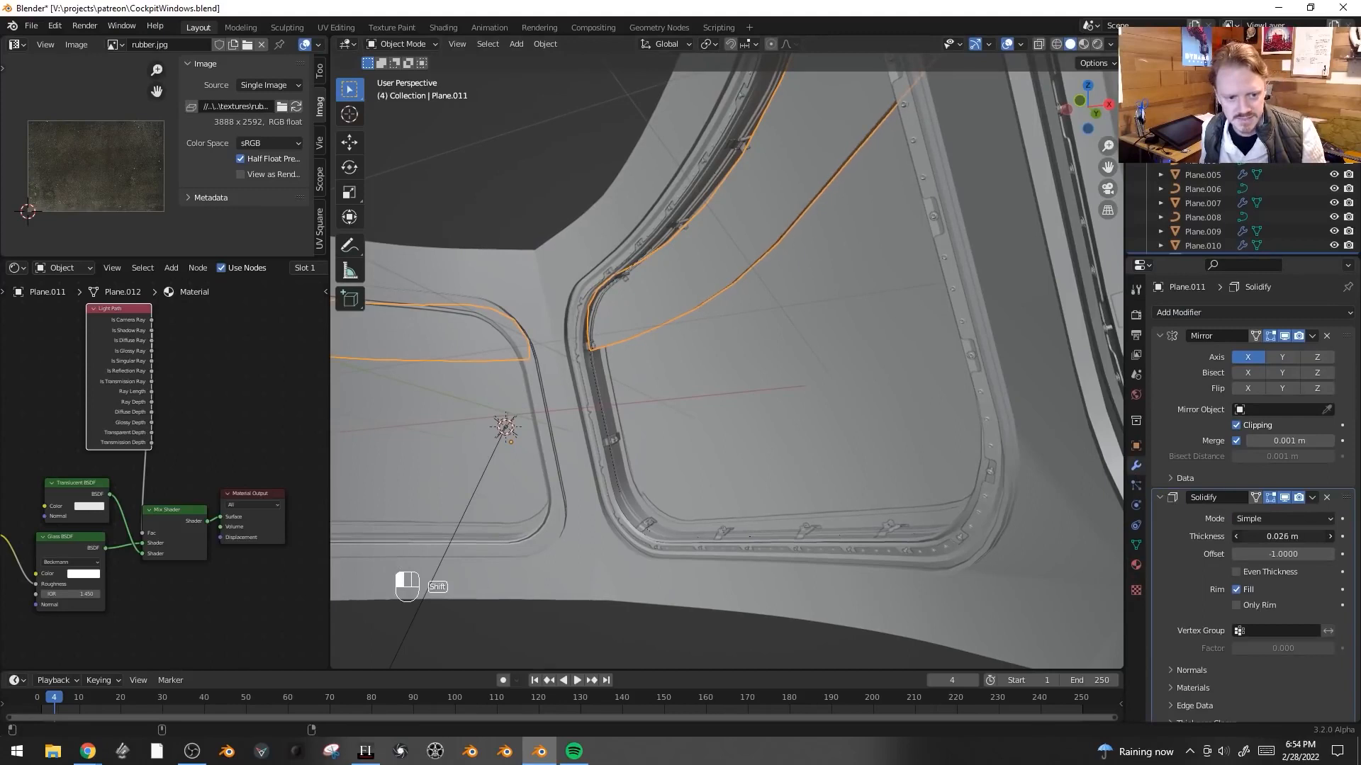
{"action": "left_click", "coordinate": [1136, 565]}
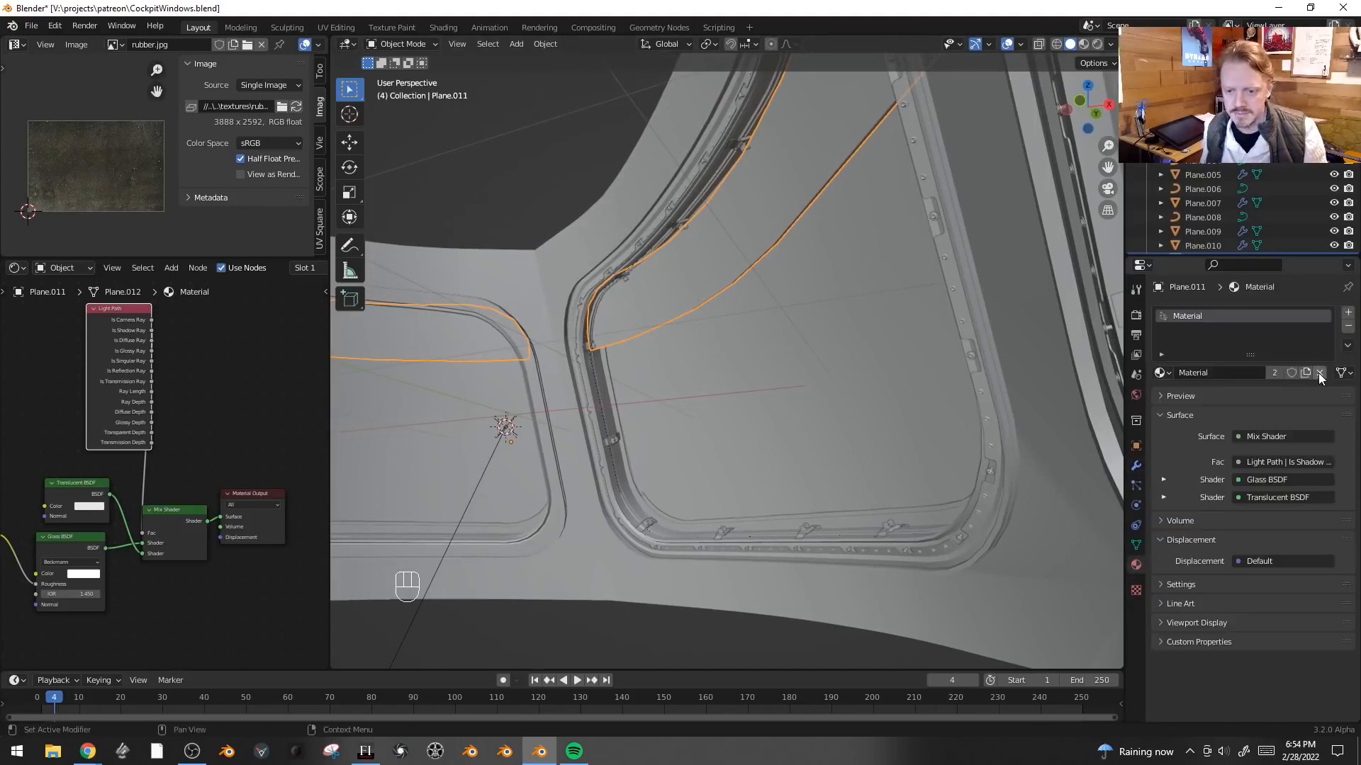
{"action": "left_click", "coordinate": [1318, 373]}
{"action": "left_click", "coordinate": [1270, 374]}
{"action": "left_click", "coordinate": [1271, 435]}
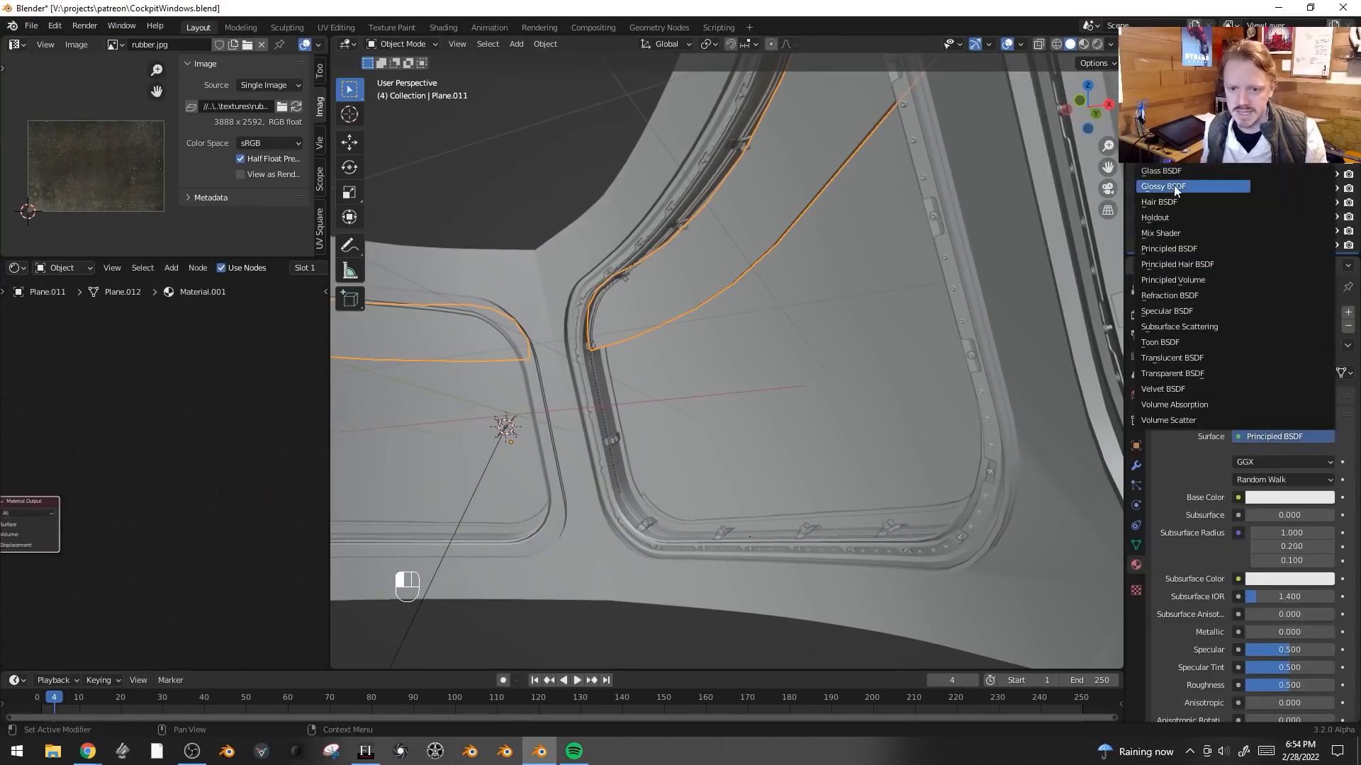
{"action": "left_click", "coordinate": [1163, 170]}
- Tint the strip's glass orange, set its roughness to about 0.059 and preview it in rendered view
{"action": "left_click_drag", "start_coordinate": [1294, 502], "coordinate": [1247, 502]}
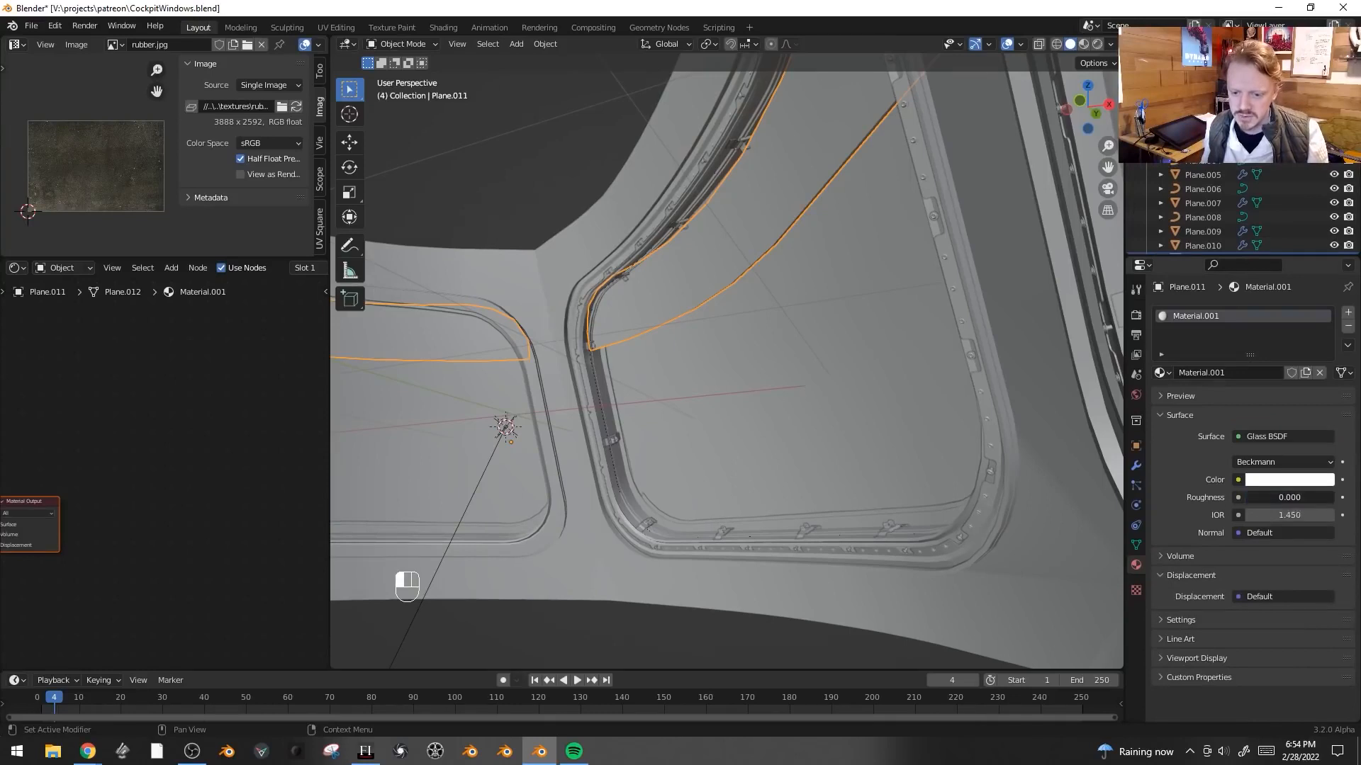
{"action": "left_click", "coordinate": [1260, 484]}
{"action": "left_click_drag", "start_coordinate": [1258, 333], "coordinate": [1239, 348]}
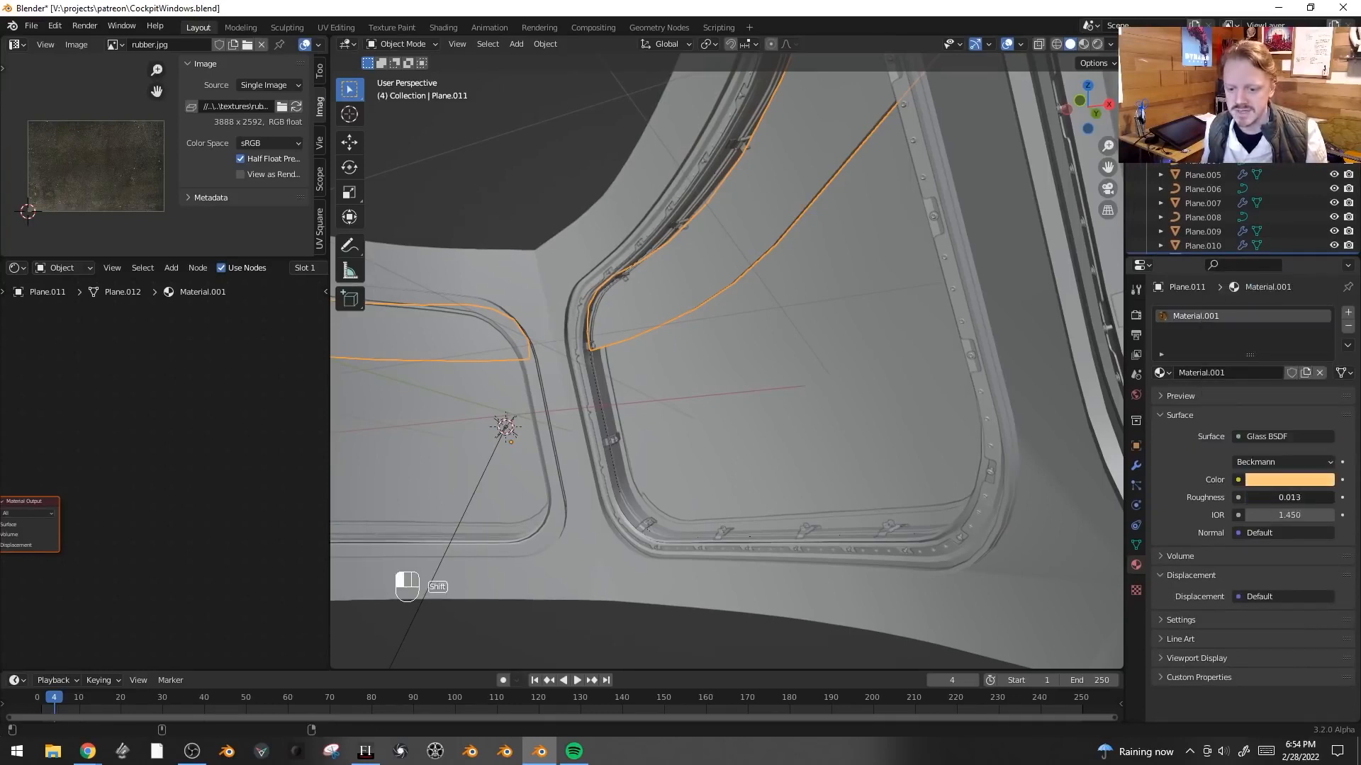
{"action": "key", "text": "z"}
{"action": "left_click", "coordinate": [820, 227]}
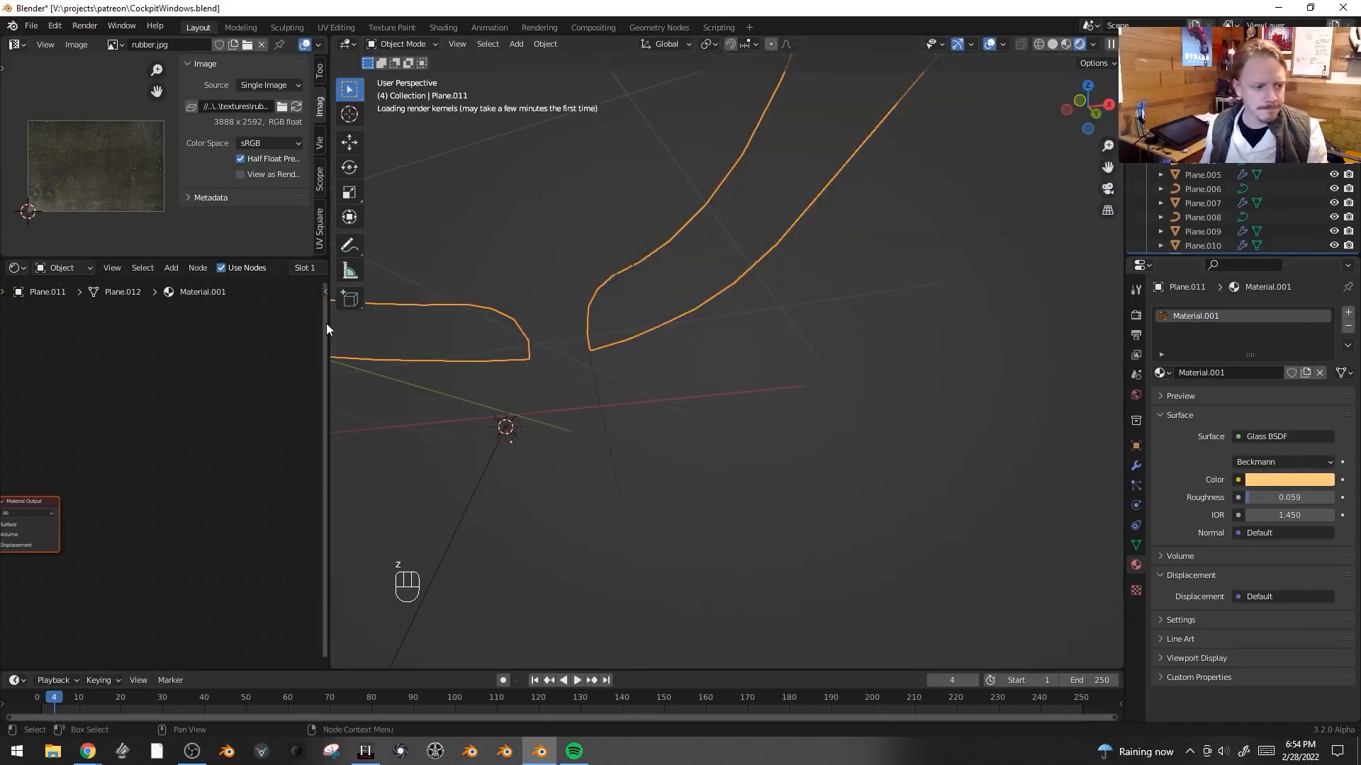
{"action": "key", "text": "shift+alt+z"}
{"action": "left_click", "coordinate": [1313, 480]}
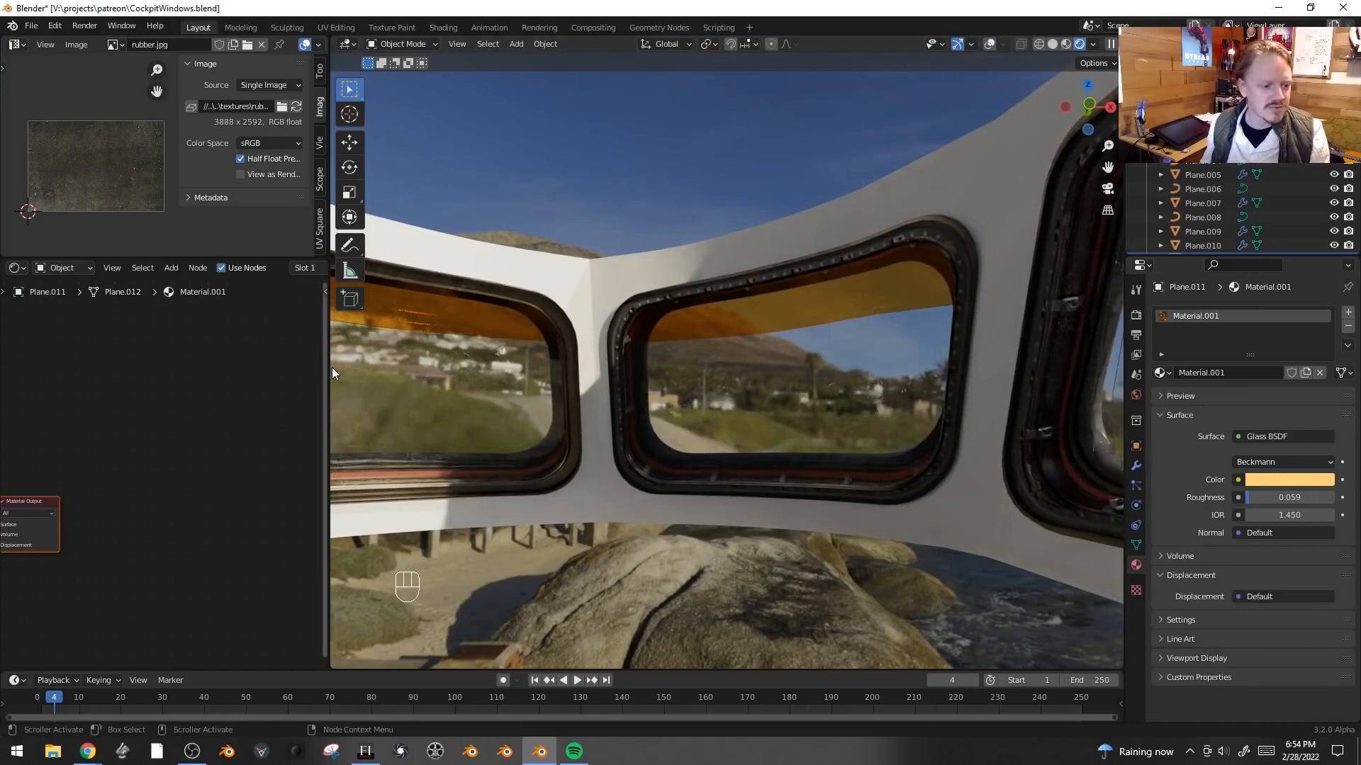
- Add an Image Texture with Mapping and Texture Coordinate nodes feeding the strip glass's Roughness
{"action": "left_click_drag", "start_coordinate": [329, 368], "coordinate": [630, 374]}
{"action": "middle_click_drag", "start_coordinate": [62, 509], "coordinate": [328, 453]}
{"action": "left_click", "coordinate": [316, 451]}
{"action": "key", "text": "ctrl+t"}
{"action": "key", "text": "g"}
{"action": "left_click_drag", "start_coordinate": [278, 481], "coordinate": [278, 491]}
{"action": "middle_click_drag", "start_coordinate": [205, 510], "coordinate": [413, 499]}
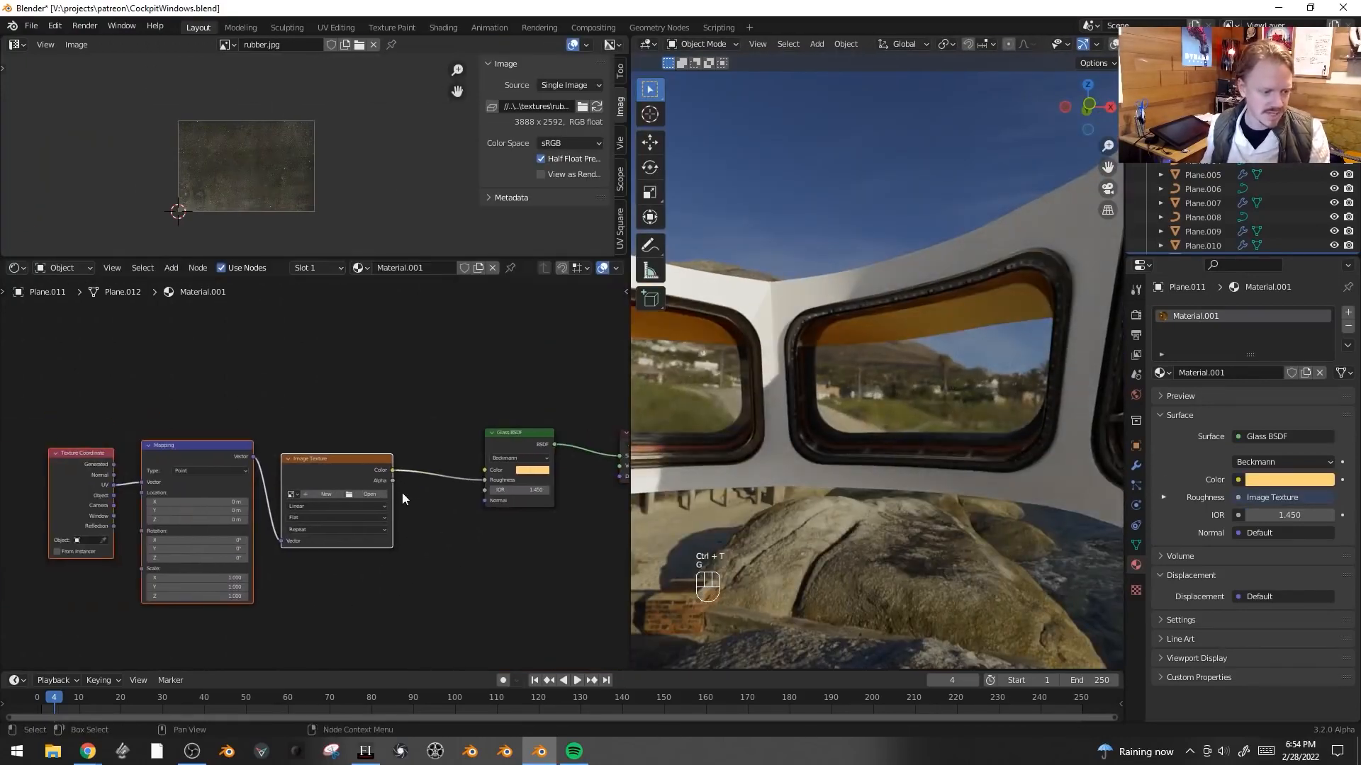
- Load the MetalBare0136_M.jpg image into the roughness Image Texture node
{"action": "left_click", "coordinate": [367, 496]}
{"action": "left_click", "coordinate": [291, 501]}
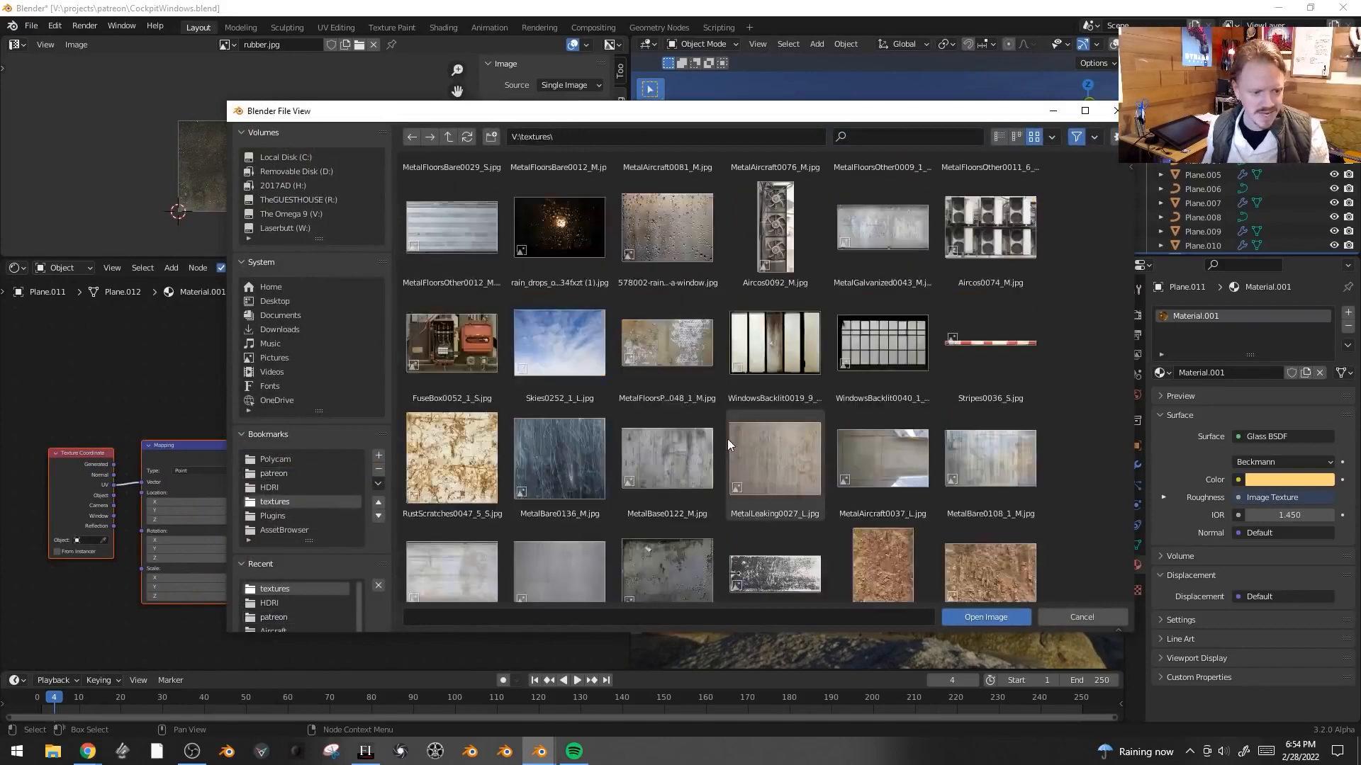
{"action": "scroll", "coordinate": [727, 440], "scroll_direction": "down", "scroll_amount": 2}
{"action": "left_click", "coordinate": [571, 393]}
{"action": "left_click", "coordinate": [993, 615]}
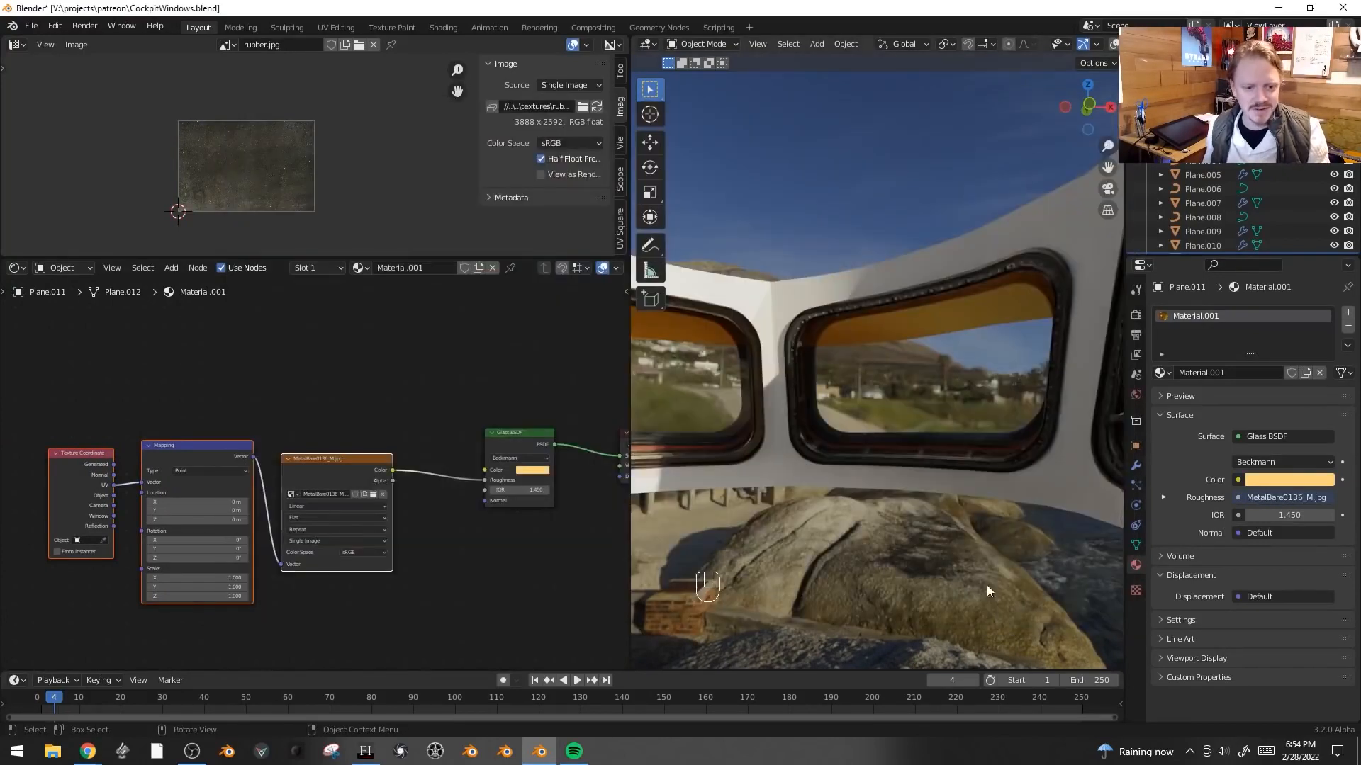
- Undo the last three changes
{"action": "scroll", "coordinate": [958, 316], "scroll_direction": "up", "scroll_amount": 3}
{"action": "middle_click_drag", "start_coordinate": [976, 291], "coordinate": [860, 300]}
{"action": "key", "text": "ctrl+z"}
{"action": "key", "text": "ctrl+z"}
{"action": "key", "text": "ctrl+z"}
{"action": "key", "text": "ctrl+z"}
{"action": "key", "text": "ctrl+z"}
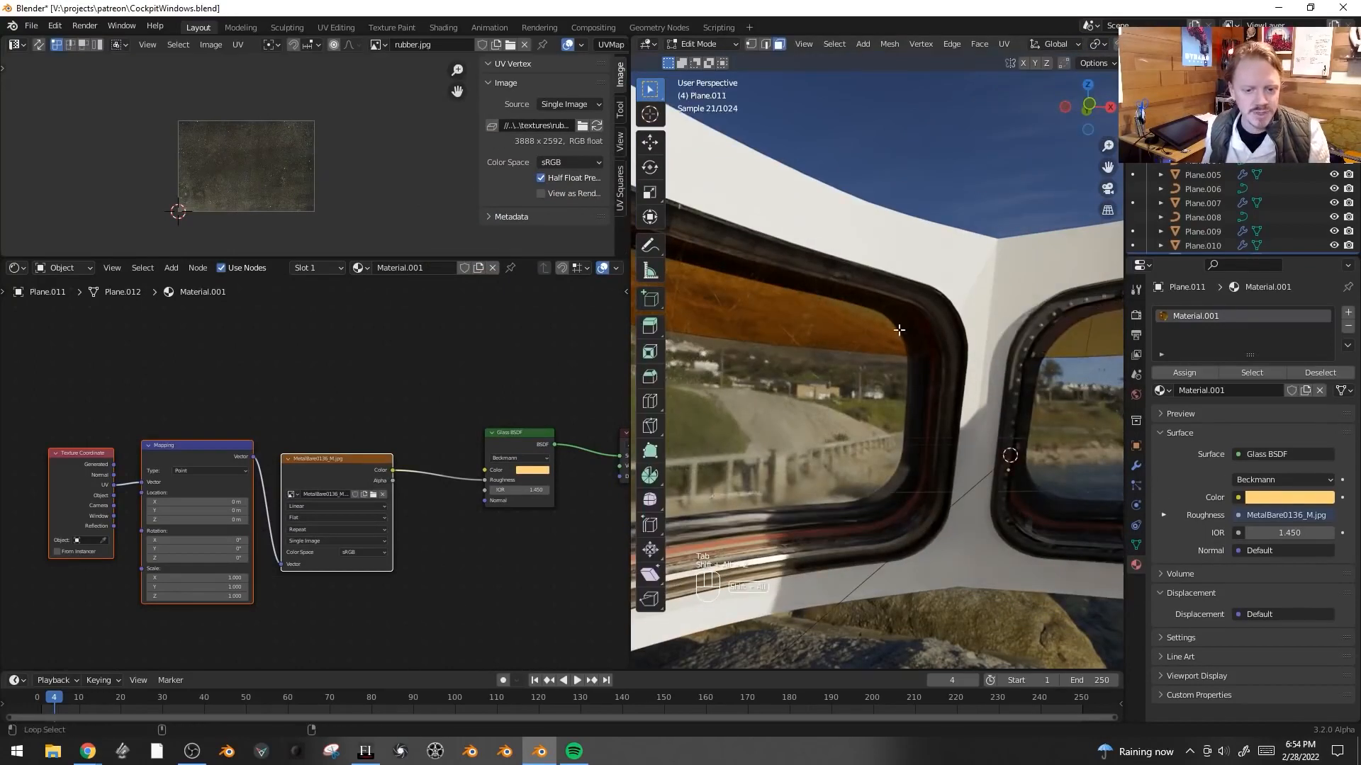
- Rescale and reposition the strip's geometry in Edit Mode and return to Object Mode
{"action": "key", "text": "s"}
{"action": "key", "text": "s"}
{"action": "key", "text": "g"}
{"action": "key", "text": "s"}
{"action": "key", "text": "Tab"}
- Select the window frame object
{"action": "key", "text": "shift+alt+z"}
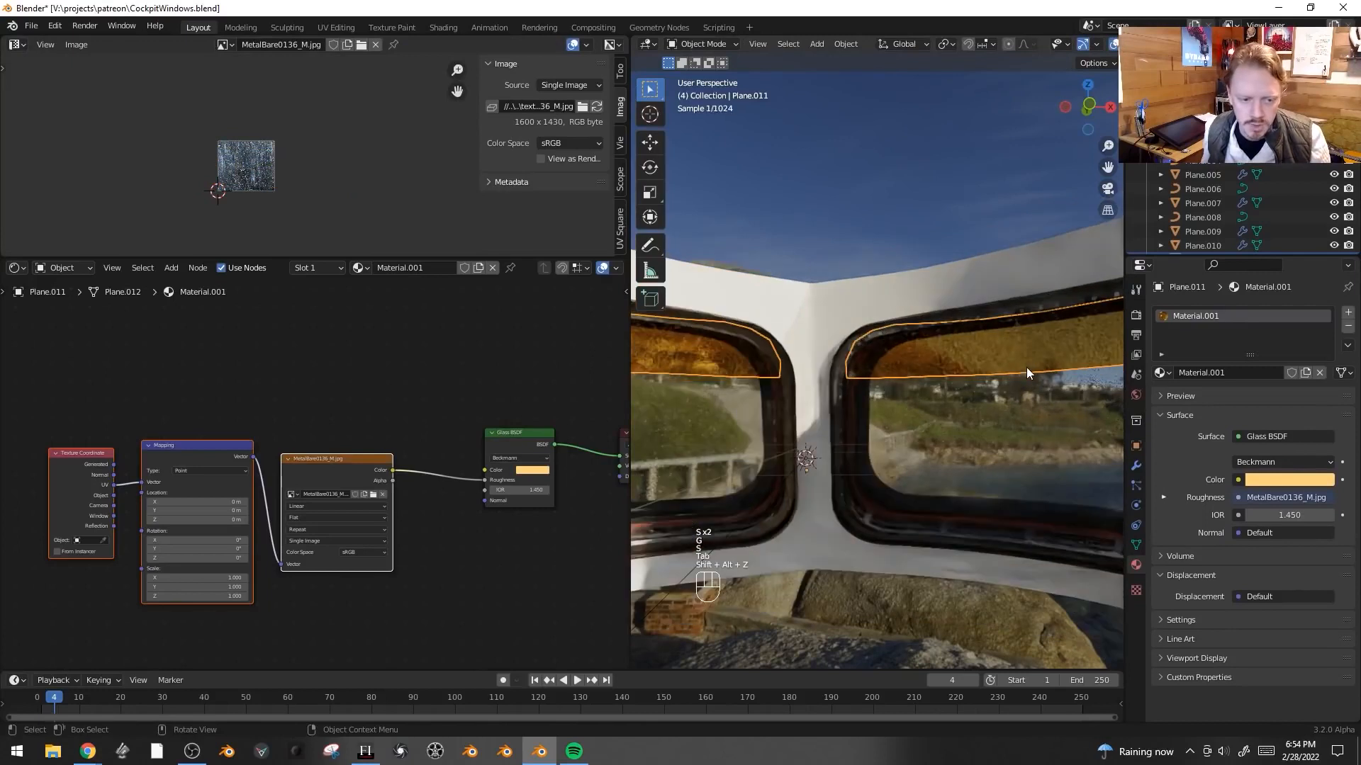
{"action": "key", "text": "shift+alt+z"}
{"action": "key", "text": "shift+alt+z"}
{"action": "left_click", "coordinate": [1009, 358]}
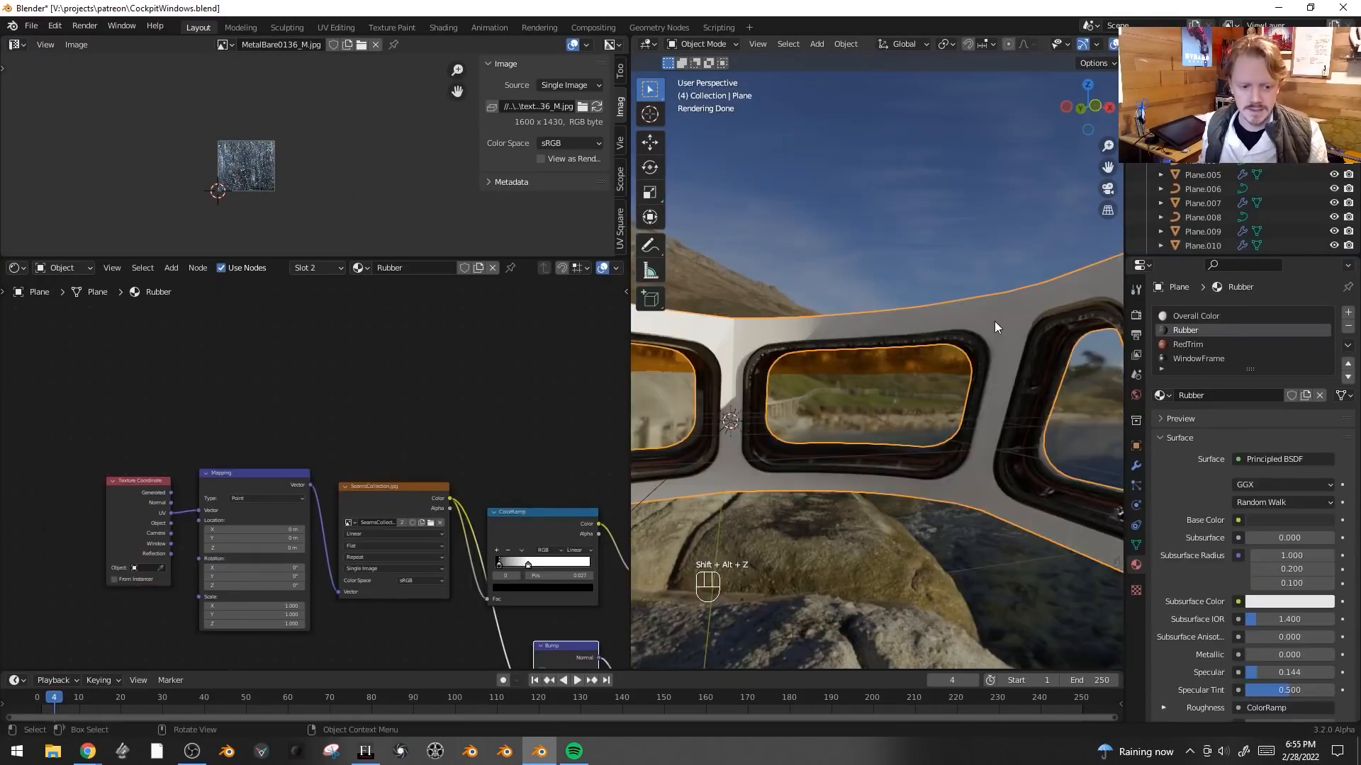
- Select only the frame faces assigned to the Overall Color material in Edit Mode
{"action": "key", "text": "Tab"}
{"action": "key", "text": "alt+a"}
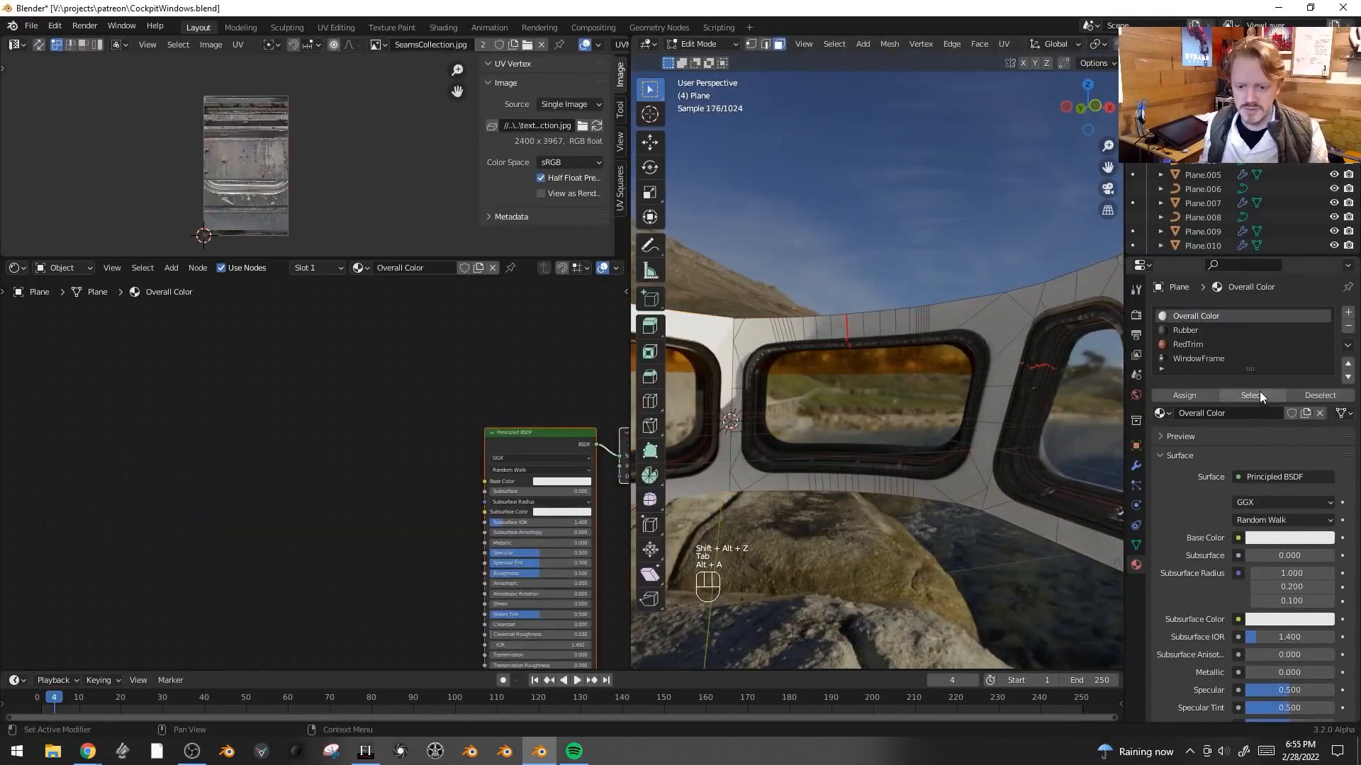
{"action": "left_click", "coordinate": [1260, 393]}
{"action": "middle_click_drag", "start_coordinate": [365, 383], "coordinate": [209, 345]}
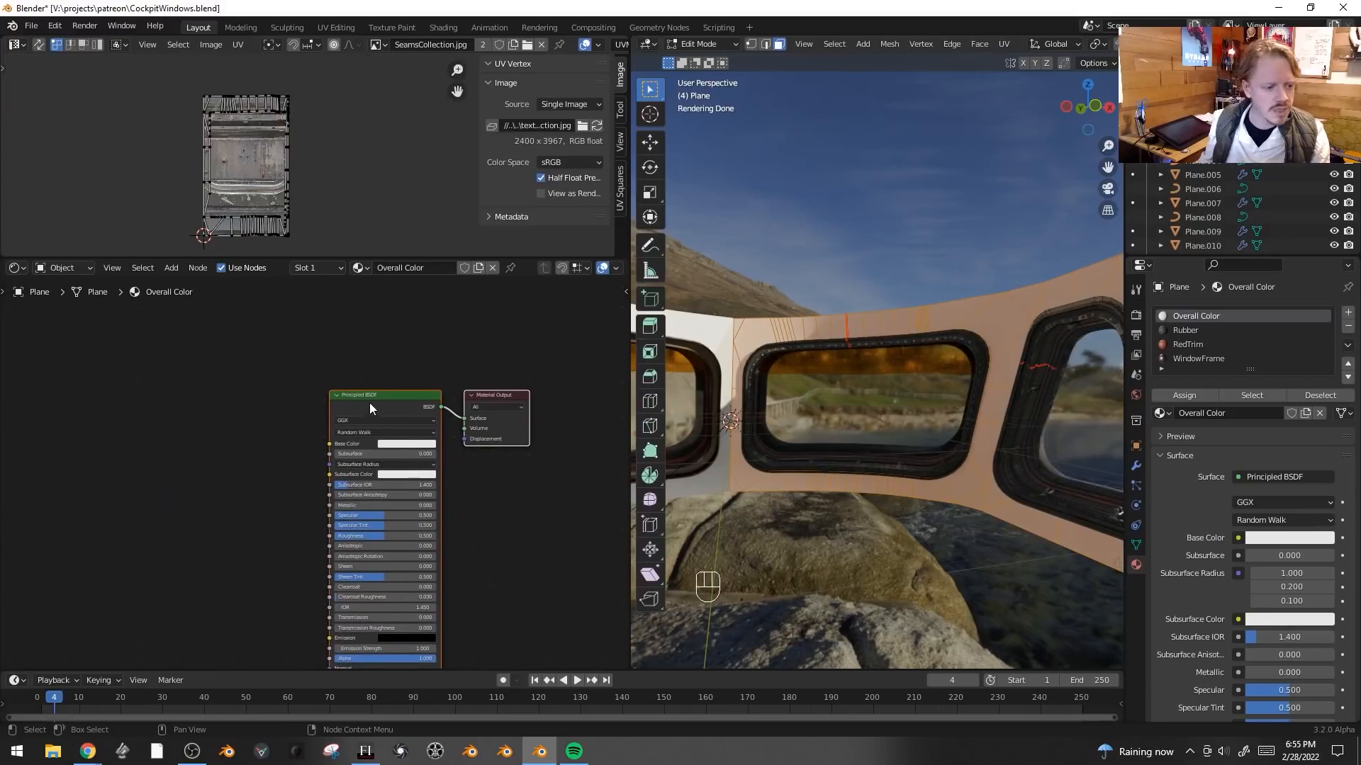
- Add an Image Texture with mapping nodes feeding the Overall Color material's Base Color
{"action": "left_click", "coordinate": [368, 402]}
{"action": "scroll", "coordinate": [262, 413], "scroll_direction": "up", "scroll_amount": 1}
{"action": "key", "text": "ctrl+t"}
{"action": "key", "text": "g"}
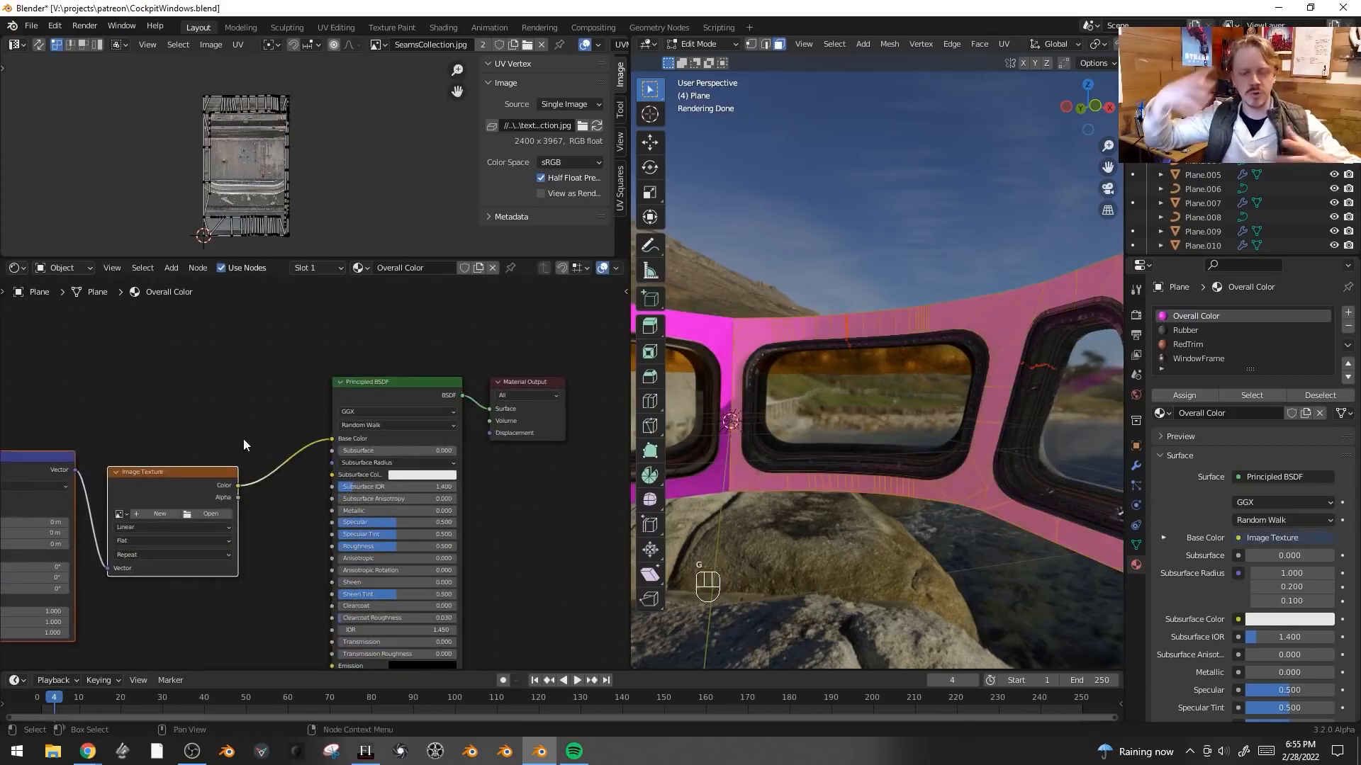
{"action": "middle_click_drag", "start_coordinate": [277, 424], "coordinate": [362, 365]}
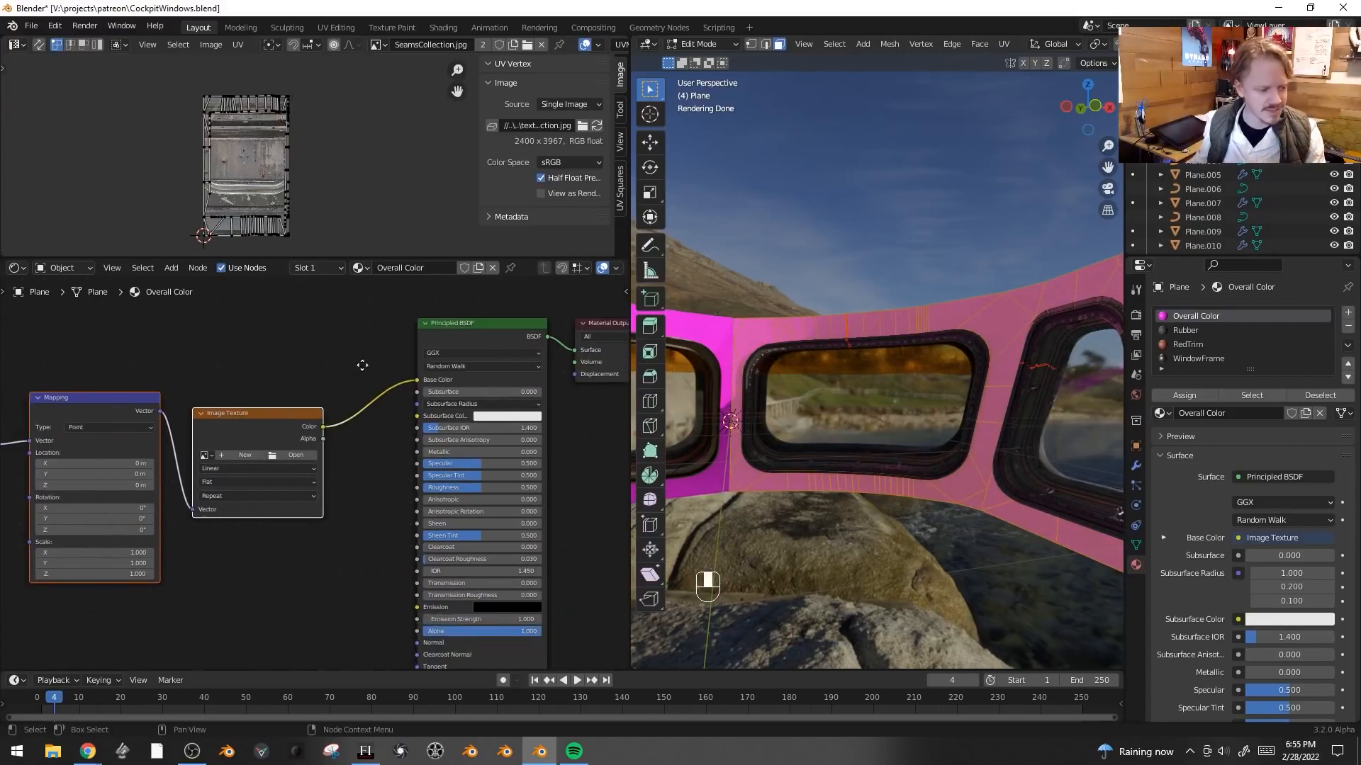
- Load QuiltedPattern.png into the Overall Color Image Texture node
{"action": "left_click", "coordinate": [296, 454]}
{"action": "left_click", "coordinate": [466, 464]}
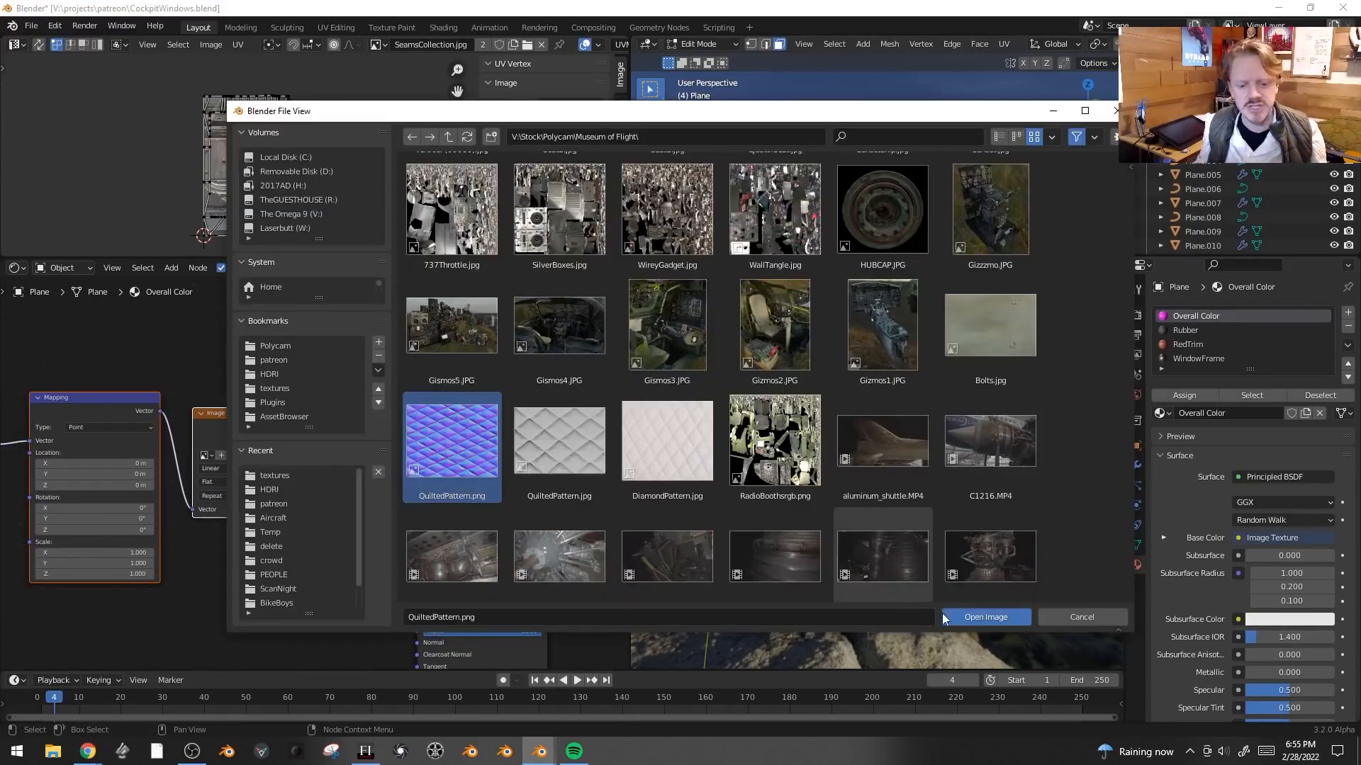
{"action": "left_click", "coordinate": [985, 615]}
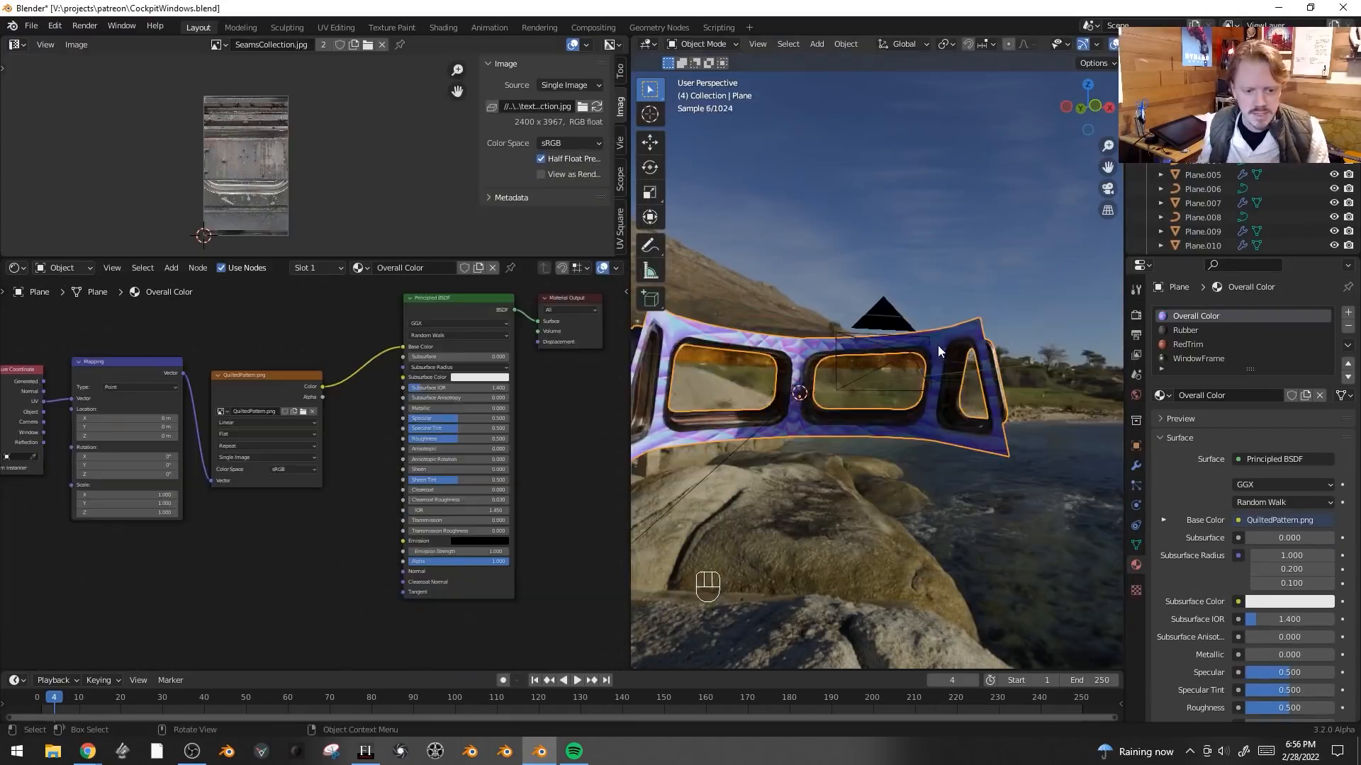
- Unwrap the selected Overall Color faces
{"action": "middle_click_drag", "start_coordinate": [938, 346], "coordinate": [975, 363]}
{"action": "scroll", "coordinate": [972, 387], "scroll_direction": "up", "scroll_amount": 4}
{"action": "key", "text": "Tab"}
{"action": "key", "text": "u"}
{"action": "left_click", "coordinate": [929, 256]}
- Scale, rotate and move all the frame's UVs over the quilted pattern in the UV editor
{"action": "key", "text": "a"}
{"action": "key", "text": "s"}
{"action": "left_click", "coordinate": [333, 99]}
{"action": "key", "text": "r"}
{"action": "left_click", "coordinate": [341, 90]}
{"action": "key", "text": "s"}
{"action": "left_click", "coordinate": [425, 115]}
{"action": "key", "text": "g"}
{"action": "left_click", "coordinate": [433, 126]}
{"action": "key", "text": "s"}
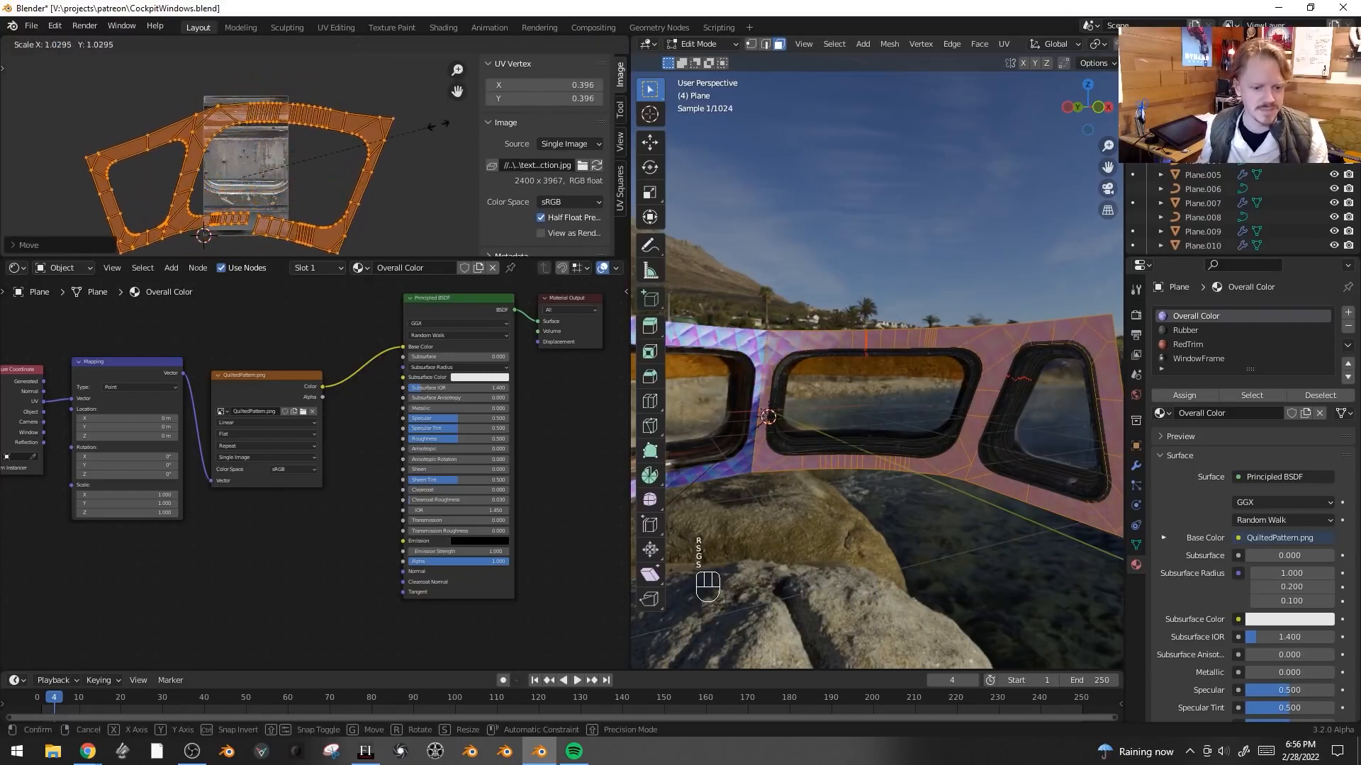
{"action": "left_click", "coordinate": [436, 122]}
{"action": "key", "text": "r"}
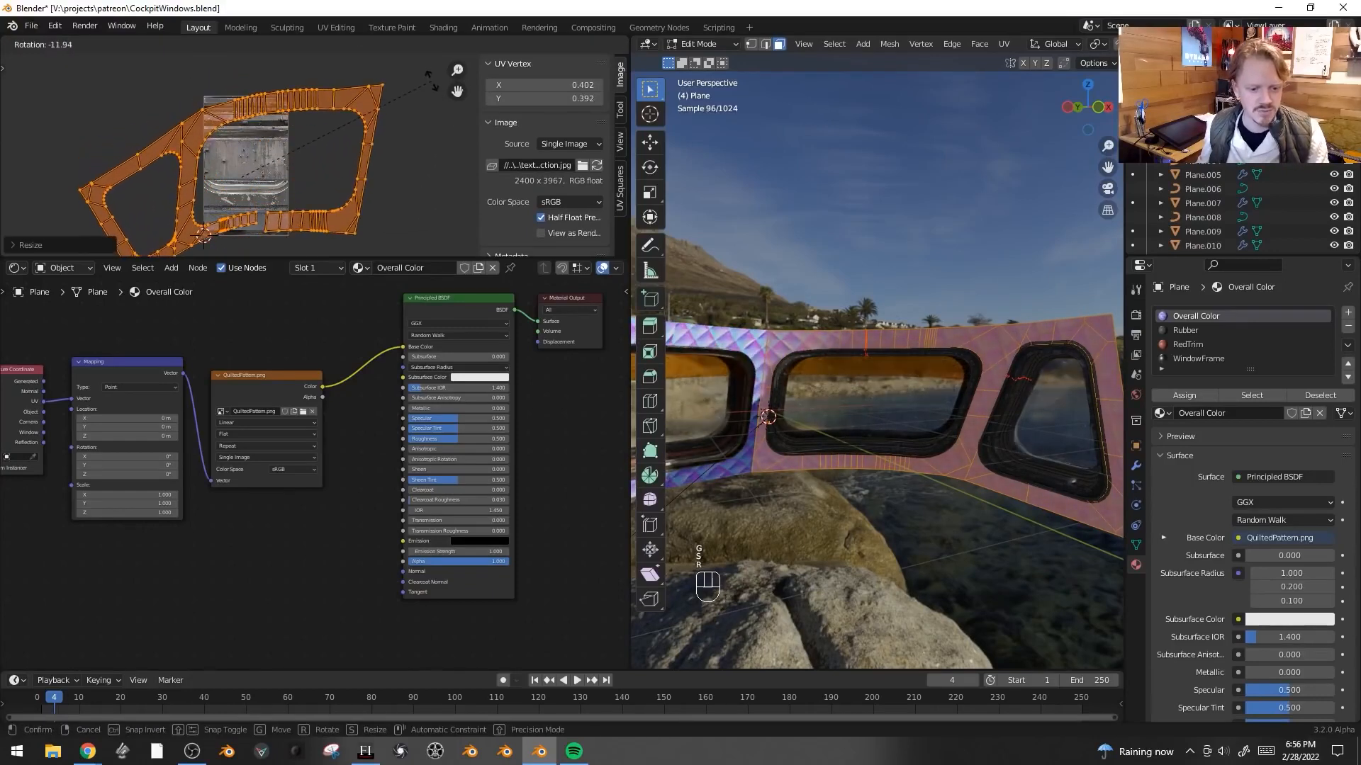
{"action": "left_click", "coordinate": [433, 83]}
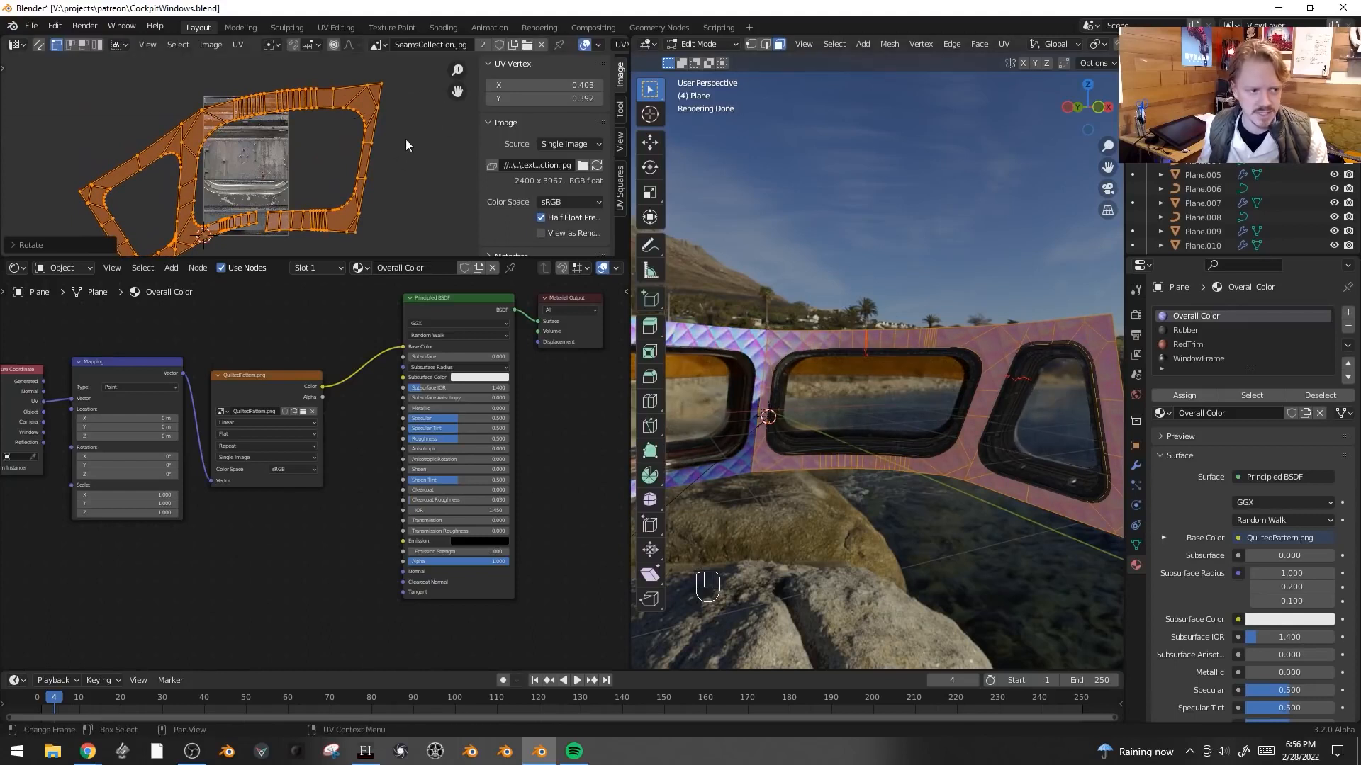
{"action": "key", "text": "s"}
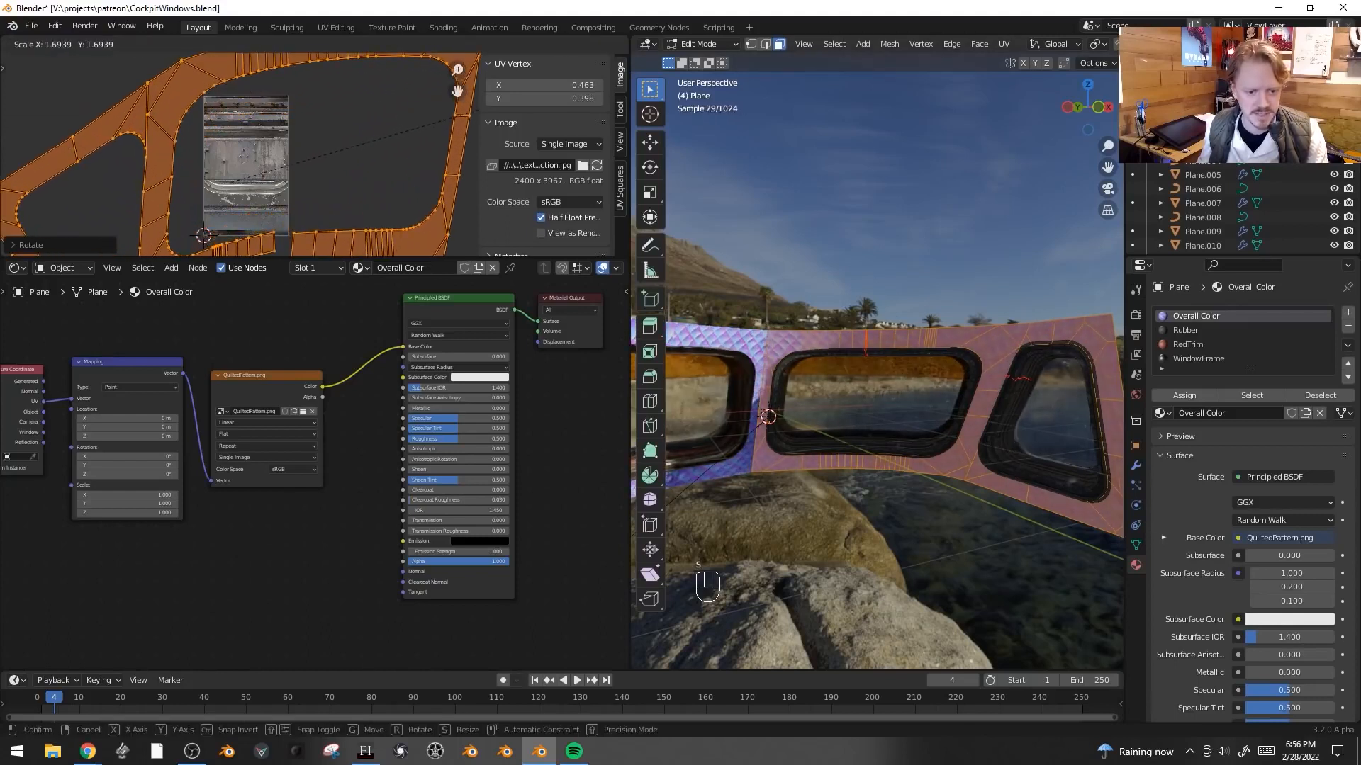
{"action": "left_click", "coordinate": [454, 93]}
{"action": "key", "text": "Tab"}
{"action": "key", "text": "Tab"}
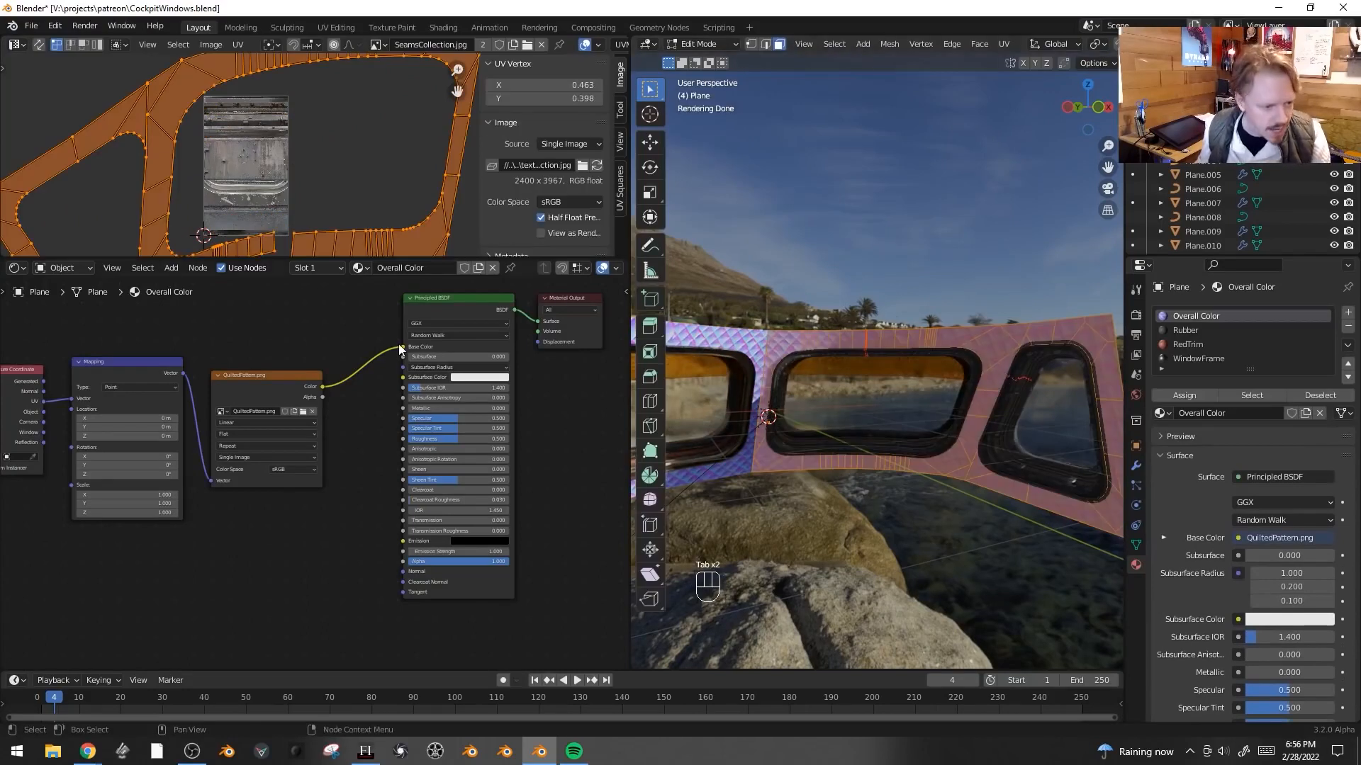
- Reconnect the quilted image's Color output from Base Color to the Principled BSDF's Normal input
{"action": "left_click_drag", "start_coordinate": [400, 347], "coordinate": [412, 571]}
{"action": "scroll", "coordinate": [330, 550], "scroll_direction": "up", "scroll_amount": 1}
{"action": "key", "text": "shift+a"}
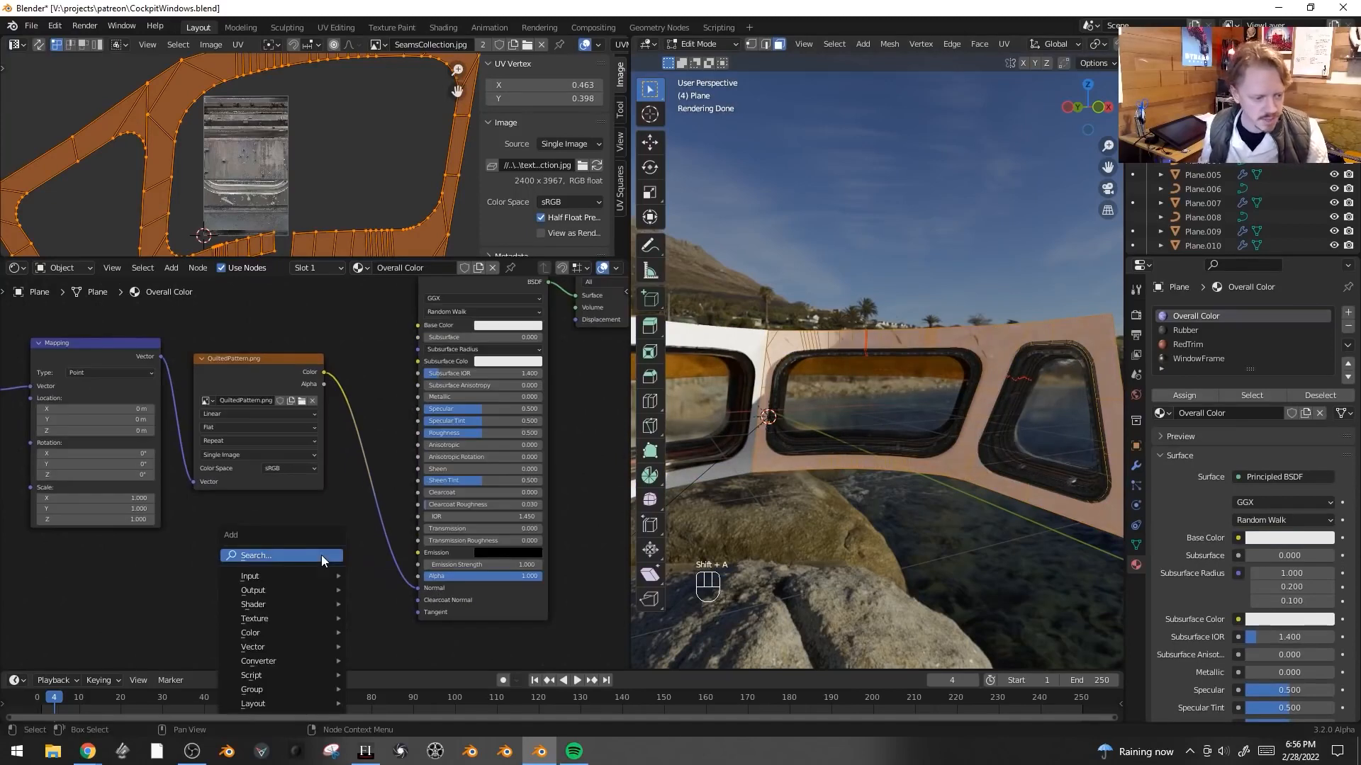
{"action": "left_click", "coordinate": [293, 555]}
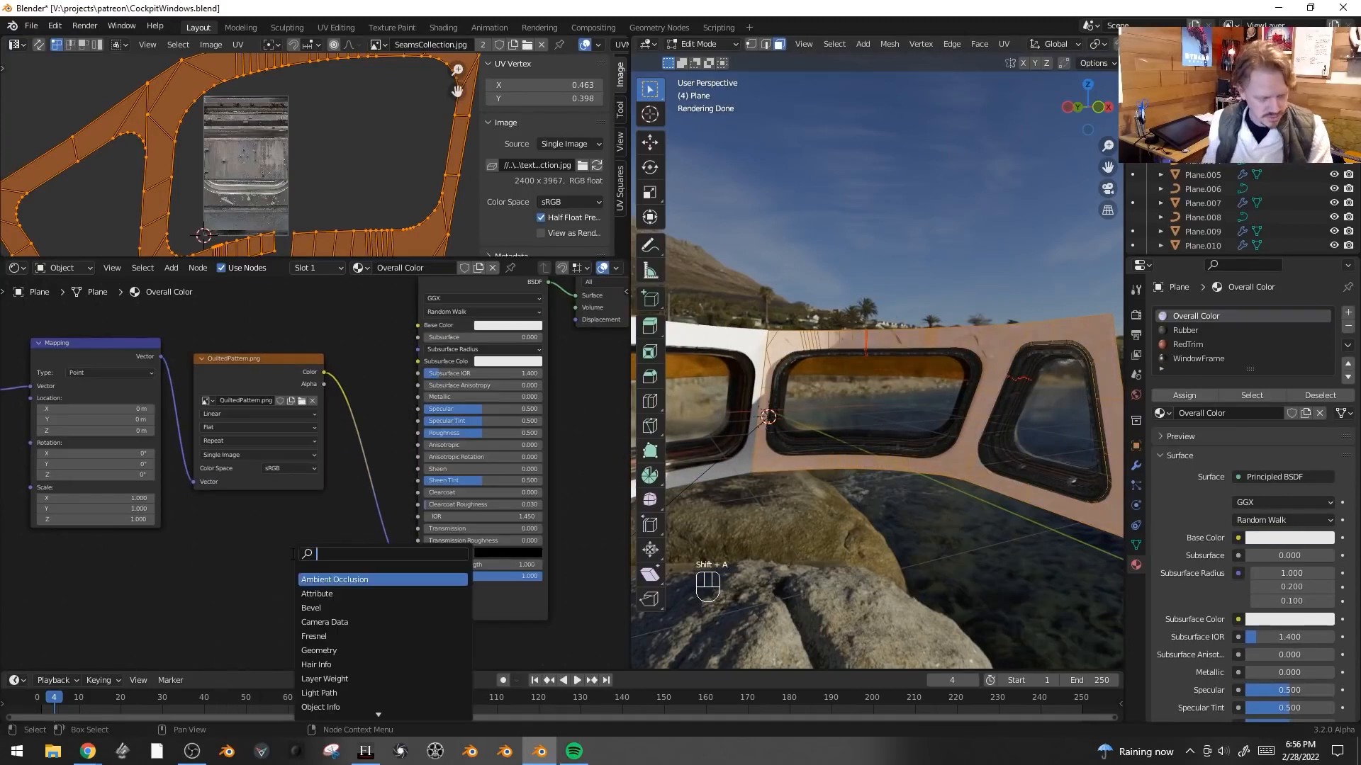
{"action": "type", "text": "normal"}
{"action": "key", "text": "Return"}
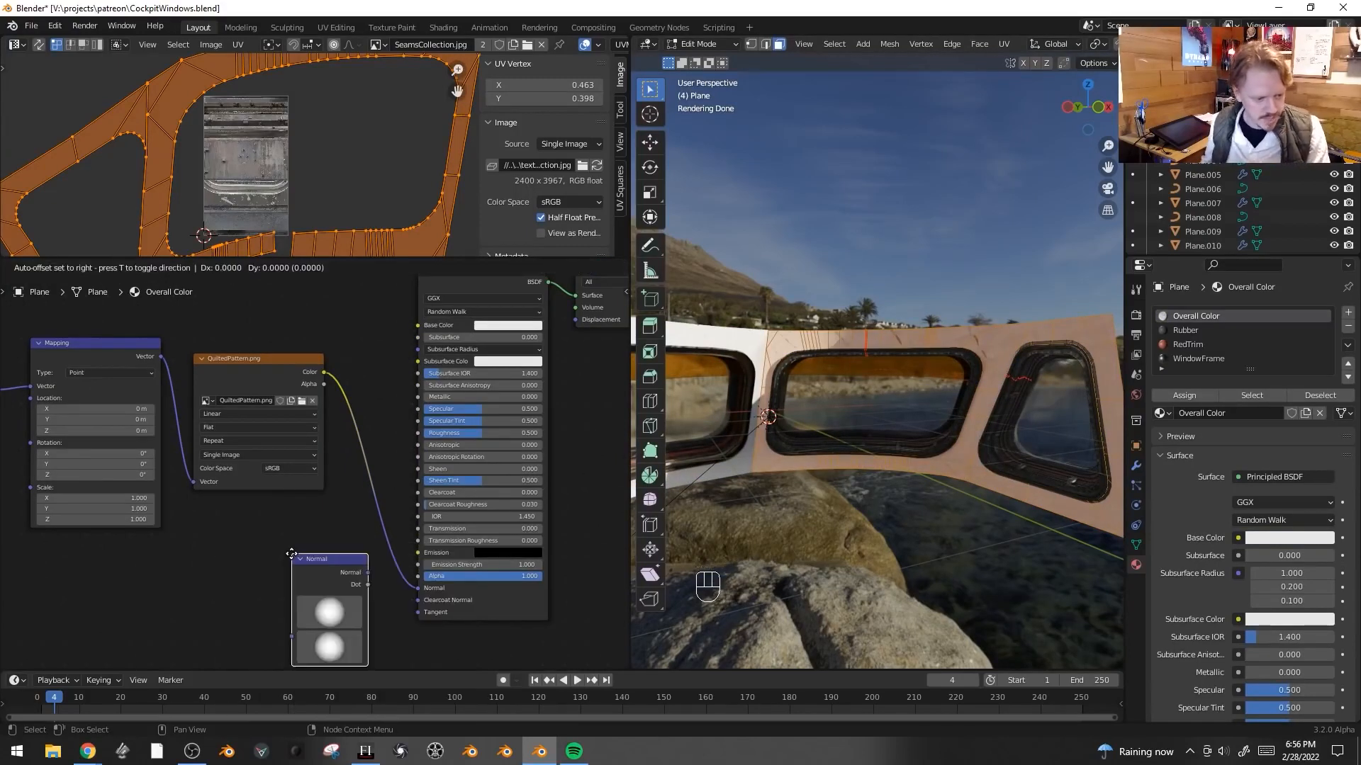
{"action": "left_click", "coordinate": [290, 556]}
{"action": "key", "text": "x"}
- Insert a Normal Map node between the quilted image and the BSDF Normal, and set the image's color space to Non-Color
{"action": "key", "text": "shift+a"}
{"action": "left_click", "coordinate": [288, 557]}
{"action": "type", "text": "norm"}
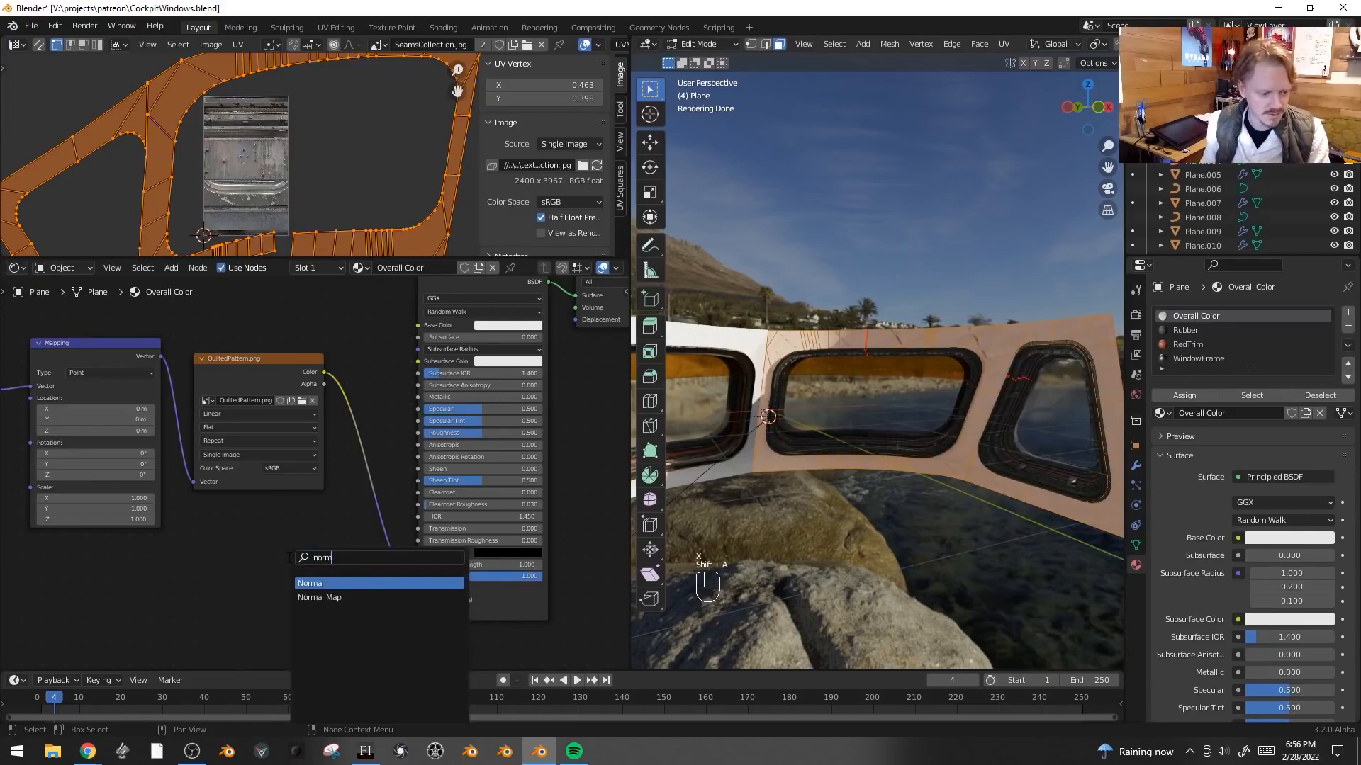
{"action": "key", "text": "Down"}
{"action": "key", "text": "Return"}
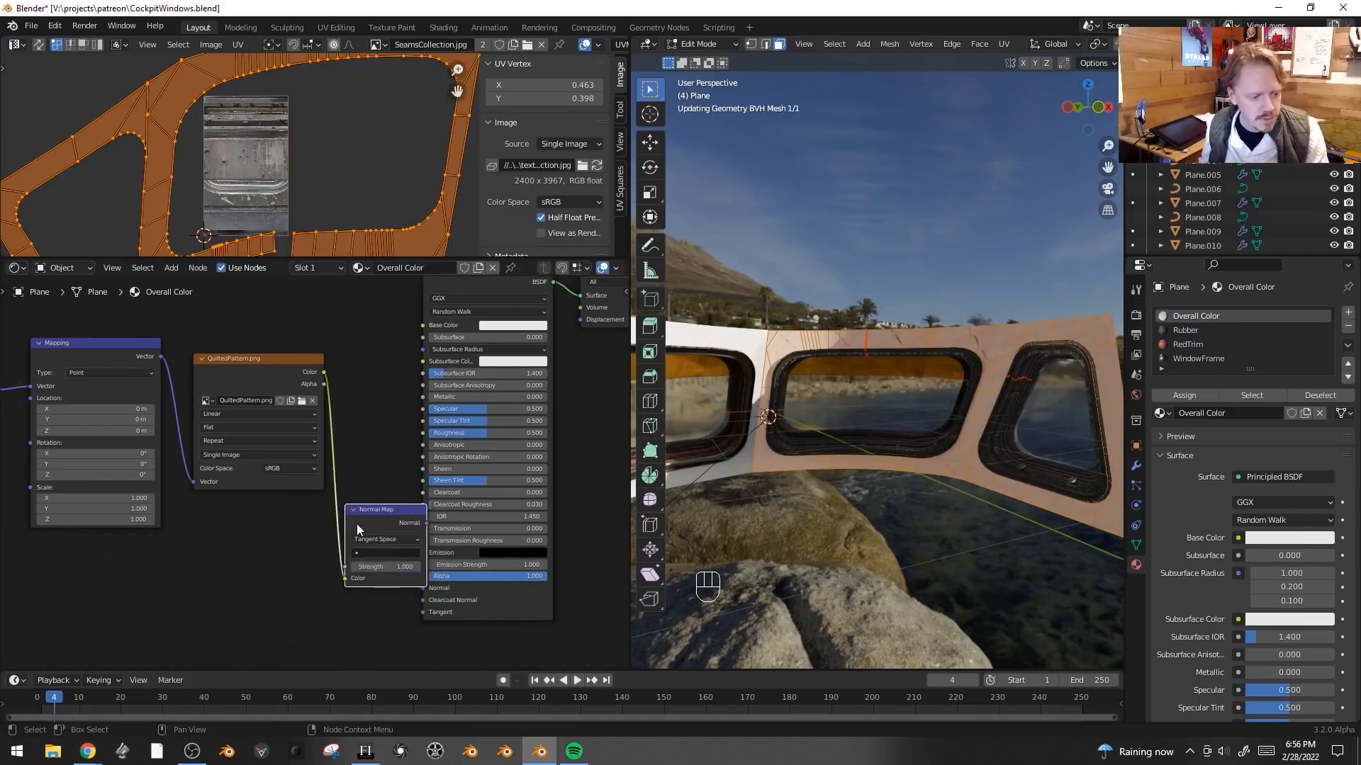
{"action": "left_click", "coordinate": [367, 585]}
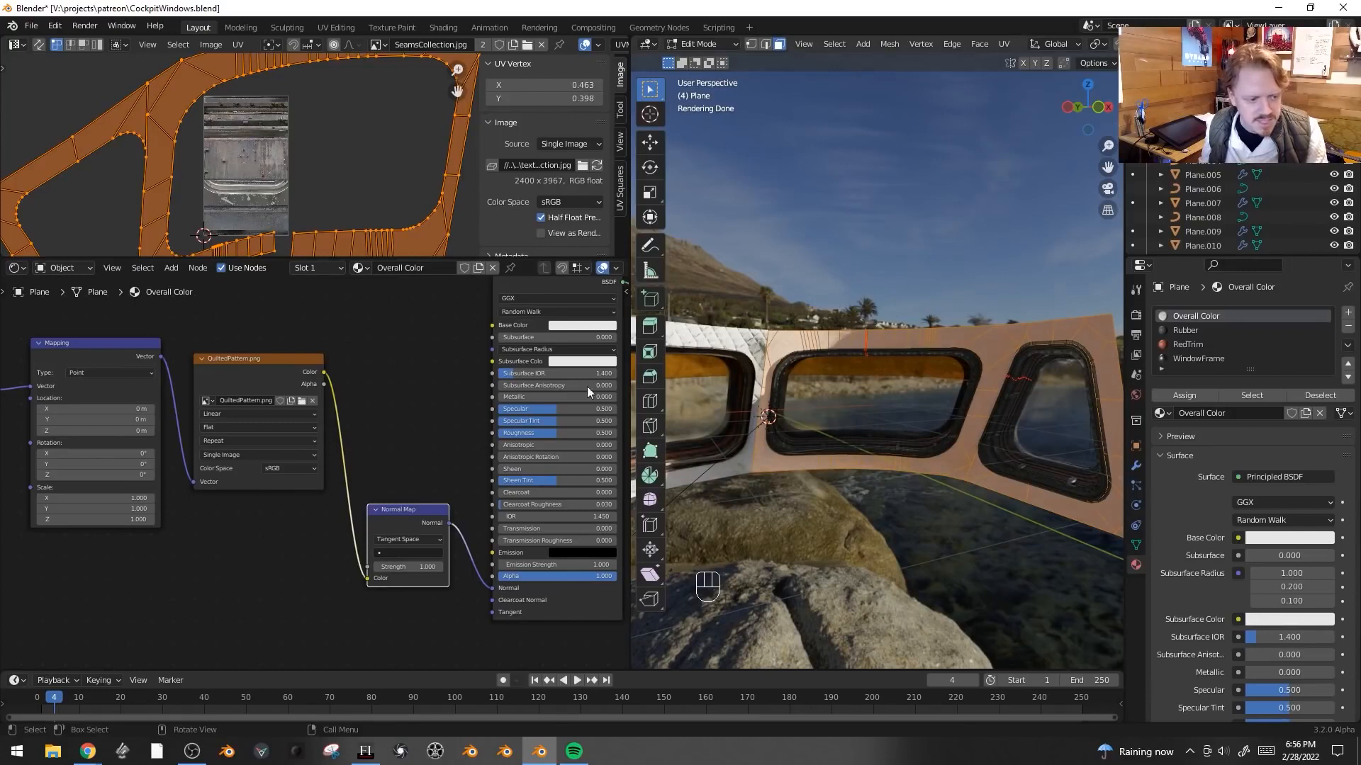
{"action": "left_click", "coordinate": [307, 553]}
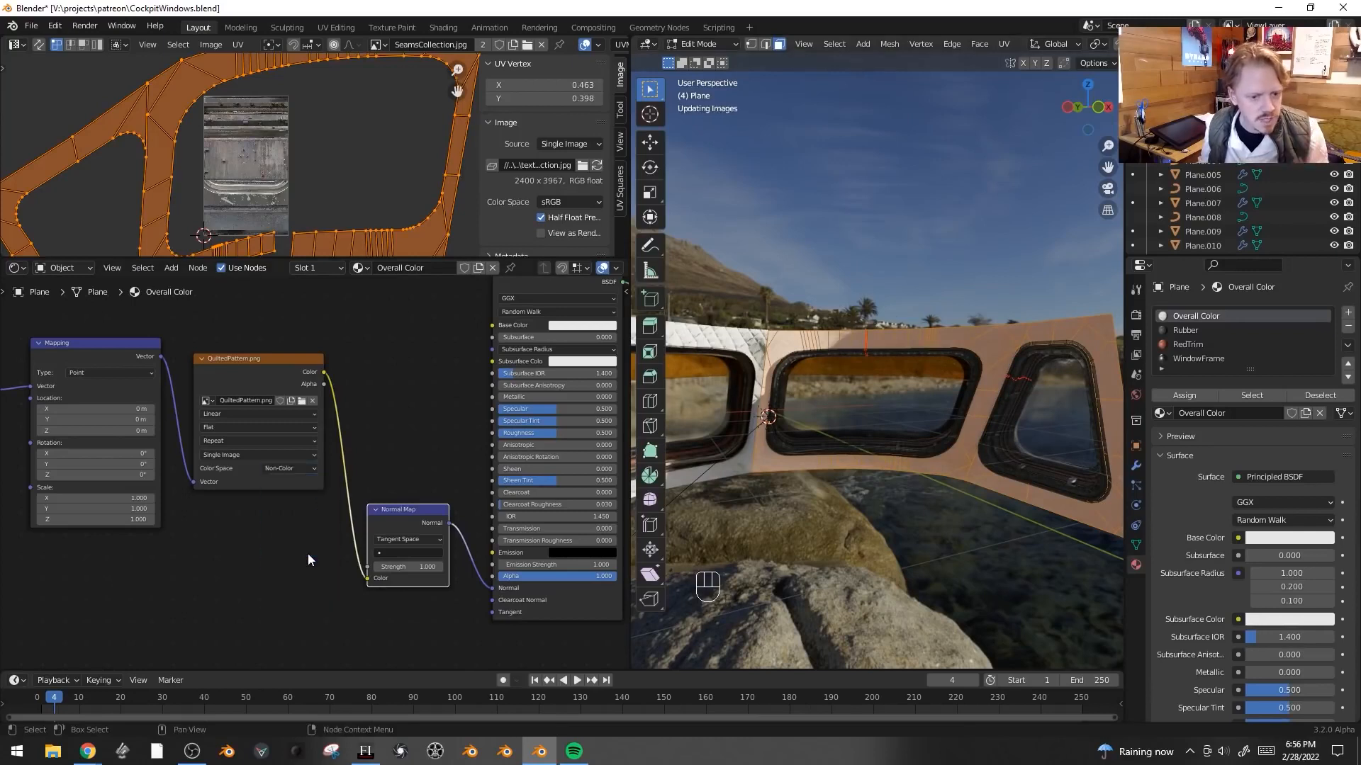
- Inspect the normal-mapped quilted surface around the windows in the rendered viewport from several angles
{"action": "key", "text": "Tab"}
{"action": "key", "text": "shift+alt+z"}
{"action": "middle_click_drag", "start_coordinate": [778, 360], "coordinate": [986, 402]}
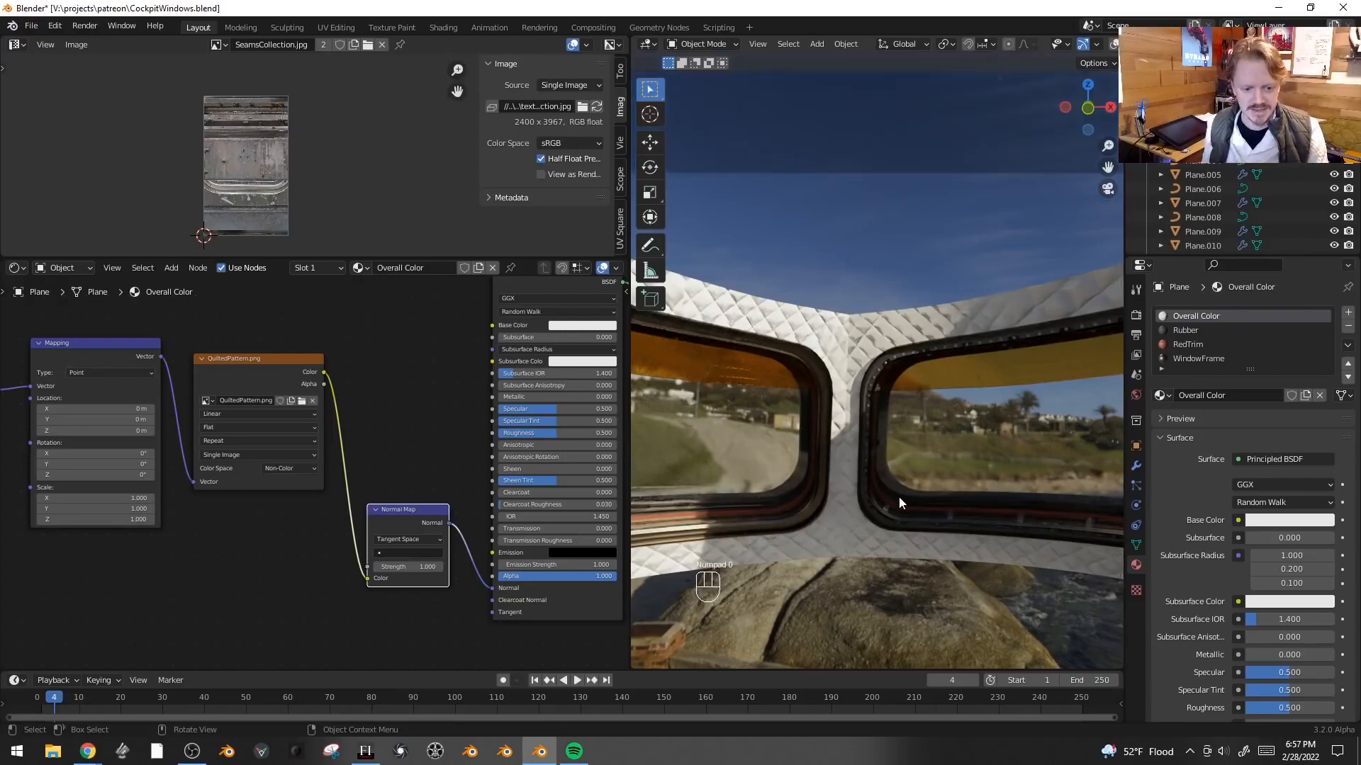
{"action": "key", "text": "KP_0"}
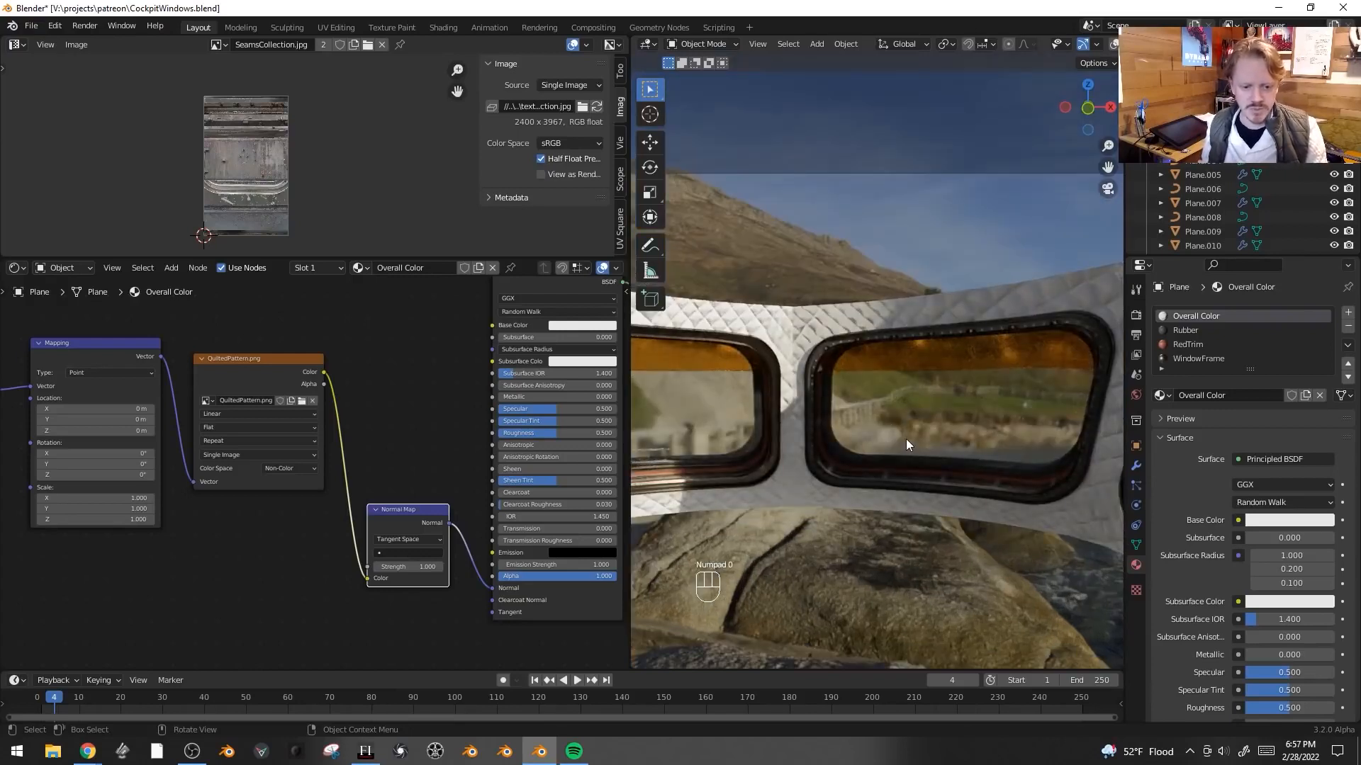
{"action": "key", "text": "KP_1"}
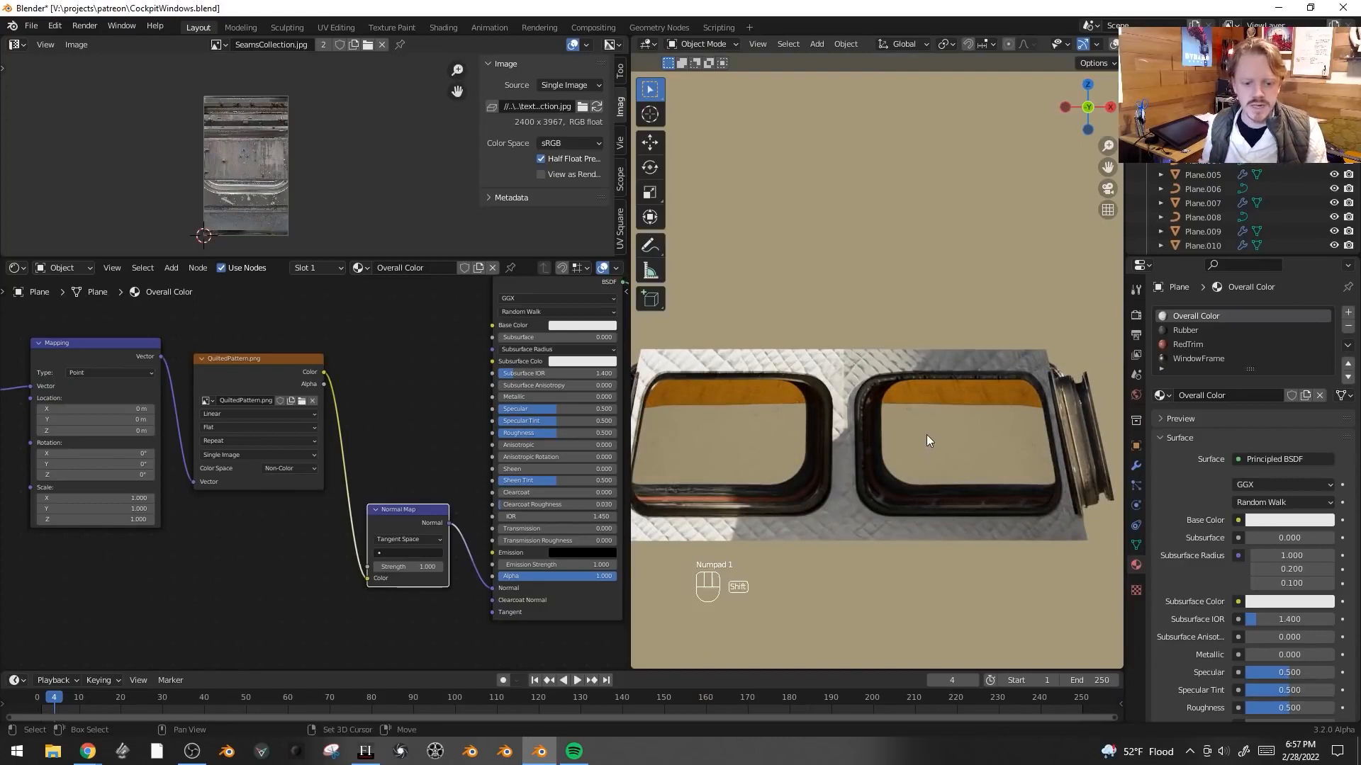
{"action": "key", "text": "shift+a"}
{"action": "key", "text": "shift+alt+z"}
{"action": "middle_click_drag", "start_coordinate": [917, 451], "coordinate": [931, 485]}
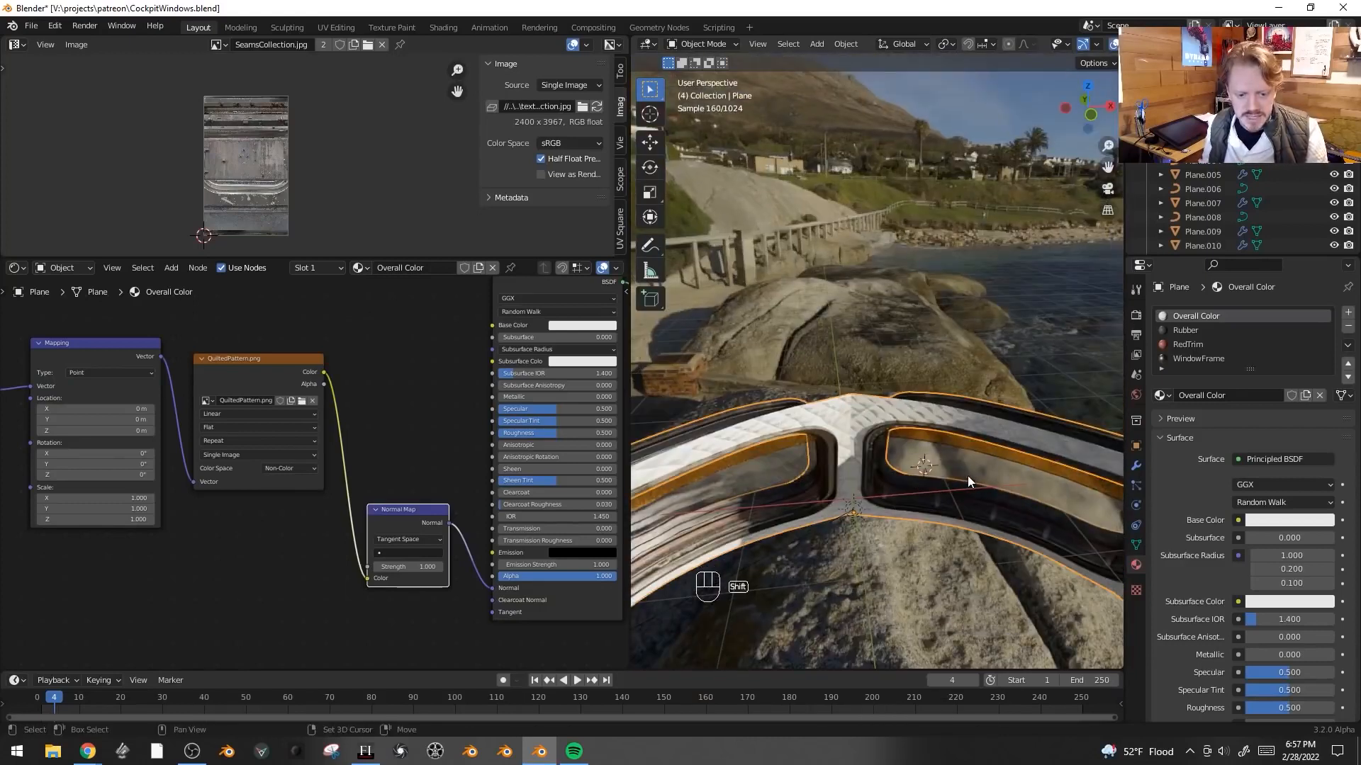
- Add a text object and change its text to DO NOT TAP ON GLASS
{"action": "key", "text": "shift+a"}
{"action": "mouse_move", "coordinate": [925, 625]}
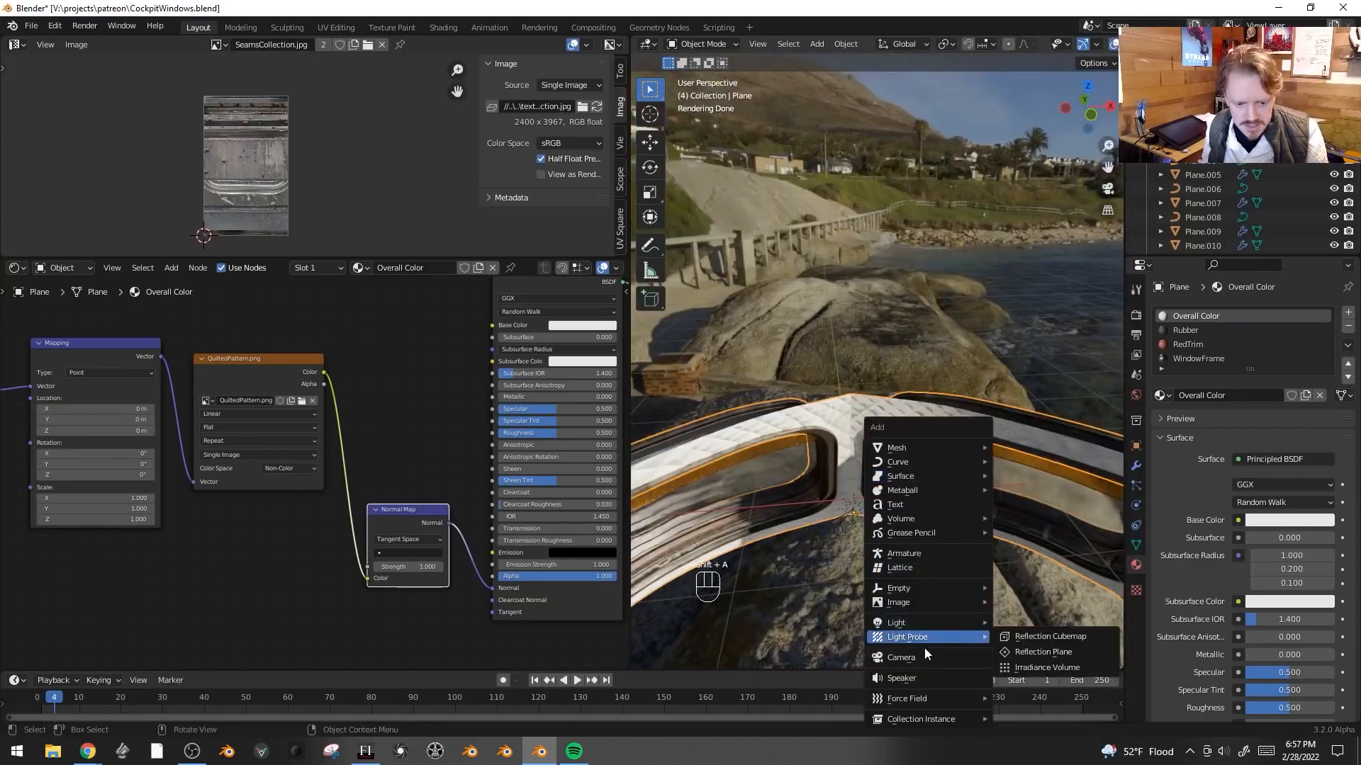
{"action": "left_click", "coordinate": [941, 504]}
{"action": "key", "text": "Tab"}
{"action": "key", "text": "BackSpace"}
{"action": "key", "text": "BackSpace"}
{"action": "key", "text": "BackSpace"}
{"action": "key", "text": "BackSpace"}
{"action": "type", "text": "DO NOT TAP ON GLASS"}
{"action": "key", "text": "Tab"}
- Scale the text object down to about 0.652
{"action": "key", "text": "s"}
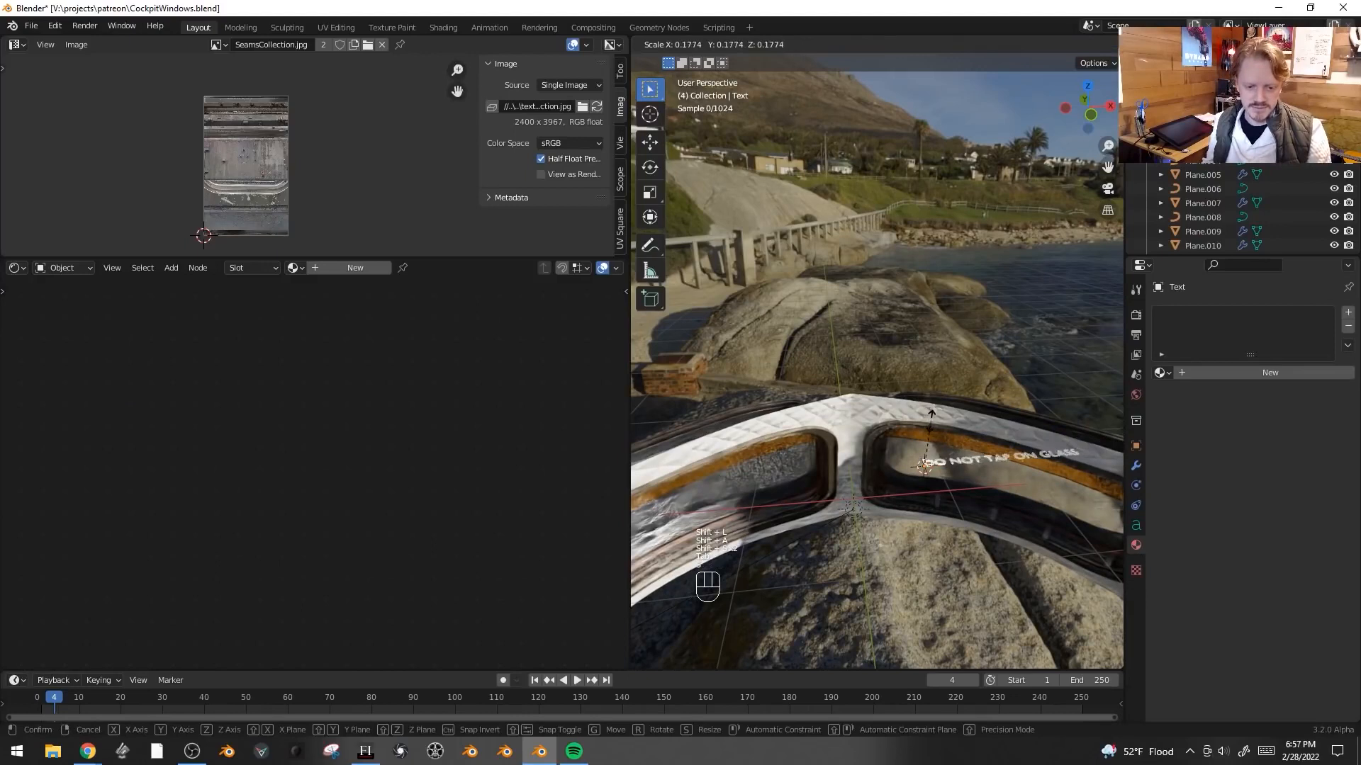
{"action": "left_click", "coordinate": [929, 412]}
{"action": "key", "text": "s"}
{"action": "left_click", "coordinate": [934, 394]}
{"action": "middle_click", "coordinate": [934, 393], "text": "alt"}
{"action": "key", "text": "z"}
{"action": "left_click", "coordinate": [1047, 398]}
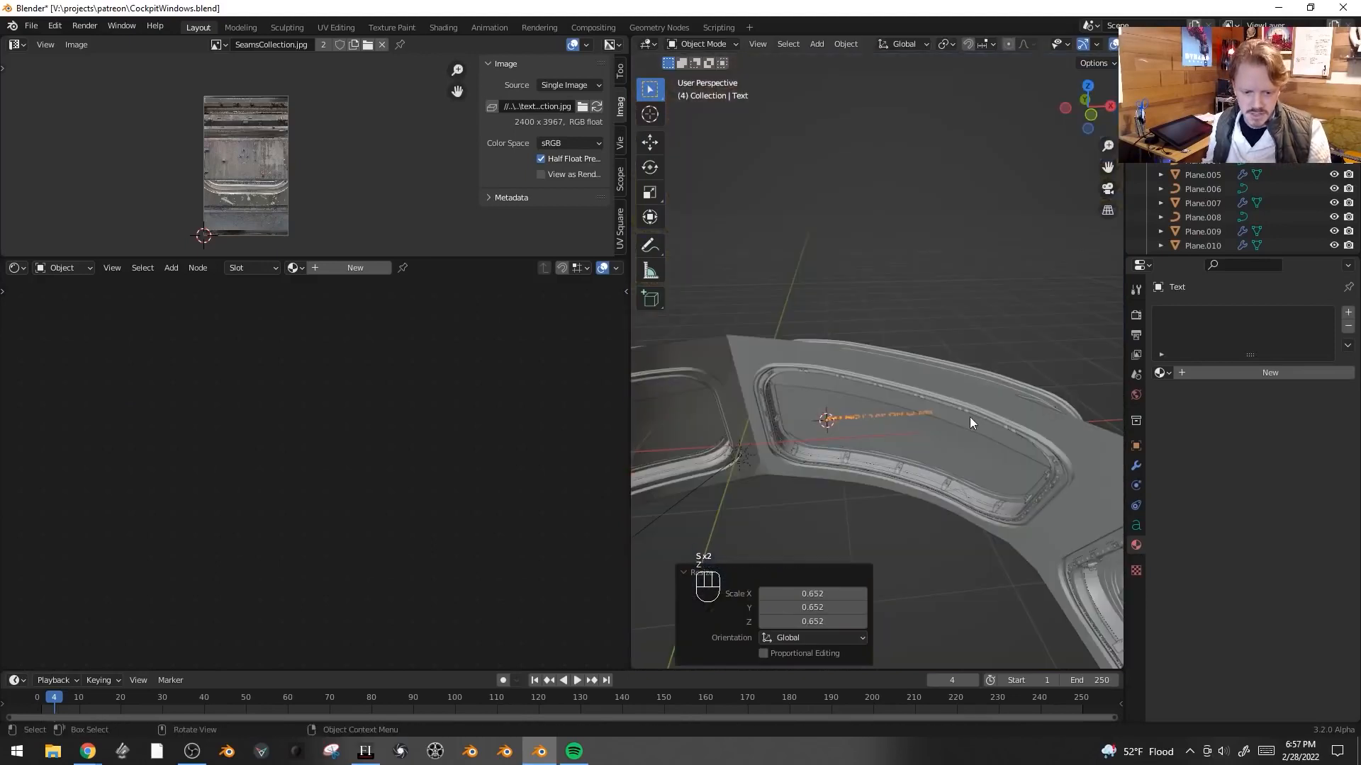
- Rotate the text about the Z axis and move it beside the right window's frame
{"action": "scroll", "coordinate": [953, 453], "scroll_direction": "up", "scroll_amount": 3}
{"action": "middle_click_drag", "start_coordinate": [950, 461], "coordinate": [980, 385]}
{"action": "key", "text": "r"}
{"action": "key", "text": "z"}
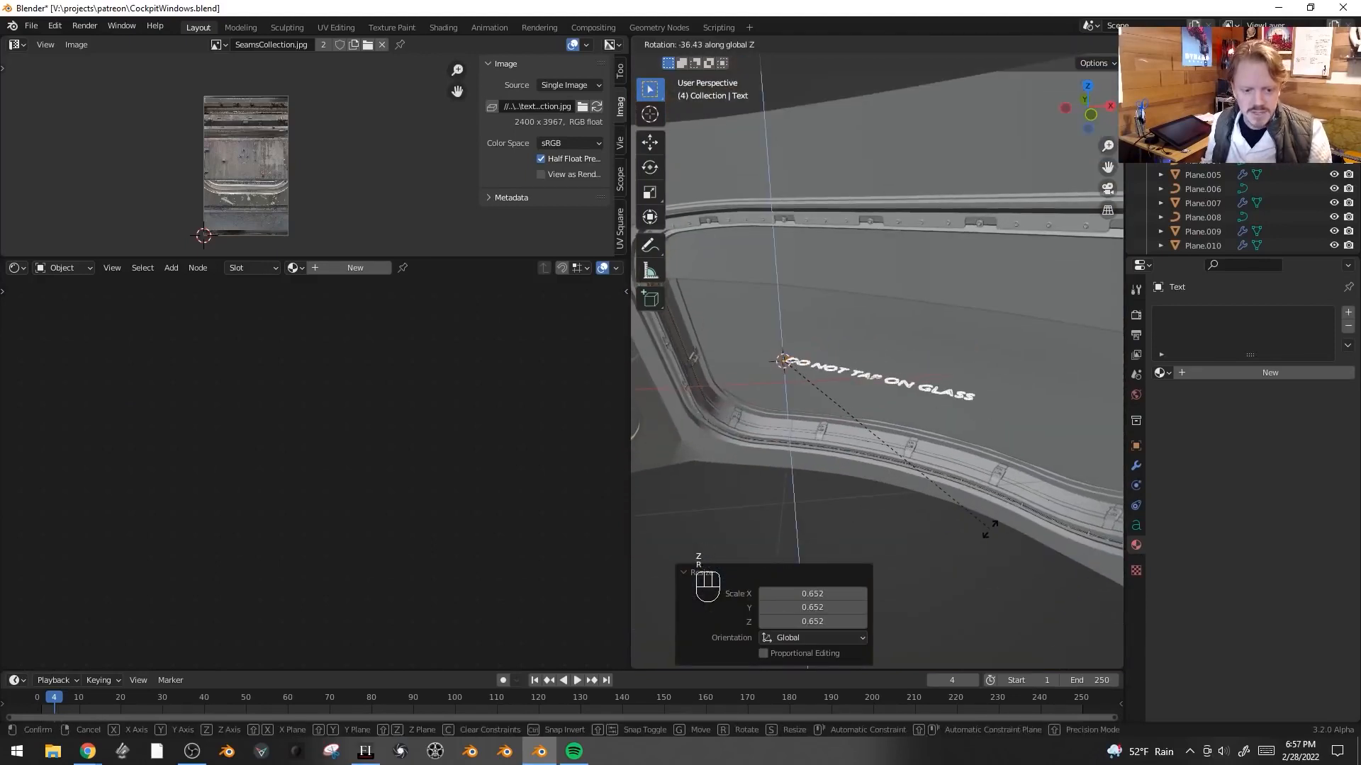
{"action": "left_click", "coordinate": [946, 444]}
{"action": "key", "text": "g"}
{"action": "left_click", "coordinate": [959, 465]}
- Rotate the text about its local X axis by about 106° and reposition it against the panel
{"action": "key", "text": "r"}
{"action": "key", "text": "x"}
{"action": "key", "text": "x"}
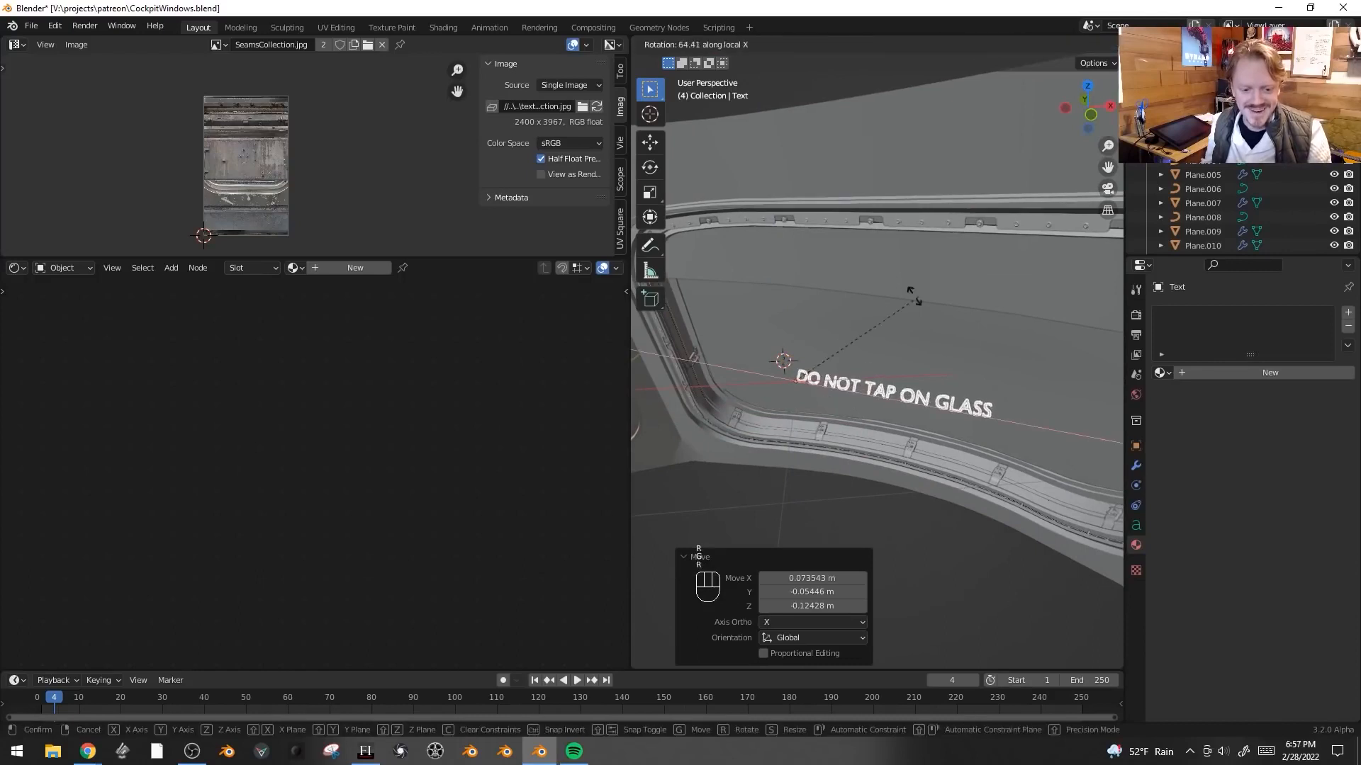
{"action": "left_click", "coordinate": [912, 414]}
{"action": "middle_click_drag", "start_coordinate": [912, 414], "coordinate": [933, 370]}
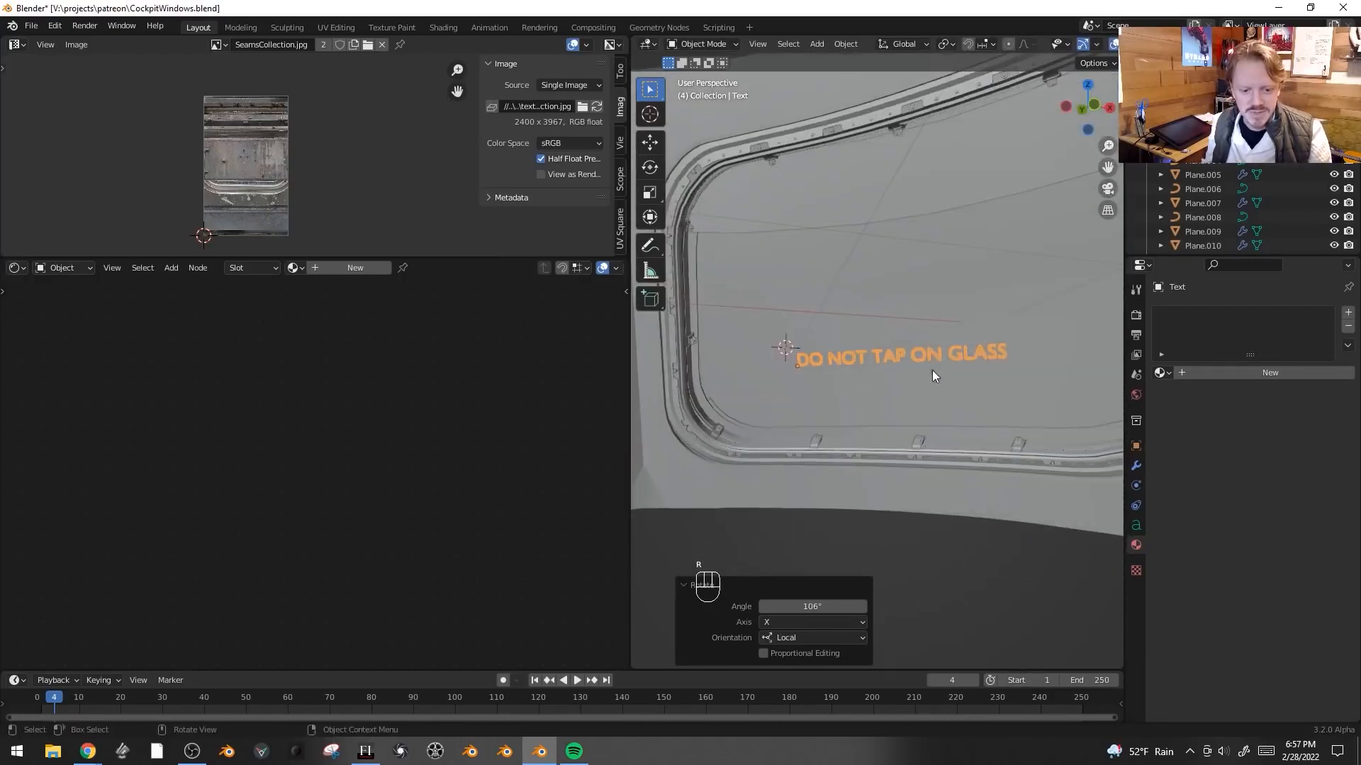
{"action": "key", "text": "g"}
{"action": "left_click", "coordinate": [954, 413]}
{"action": "middle_click_drag", "start_coordinate": [955, 416], "coordinate": [975, 485]}
- Move the text along its local Z axis and rotate it freely to line up with the window frame
{"action": "key", "text": "g"}
{"action": "key", "text": "z"}
{"action": "key", "text": "z"}
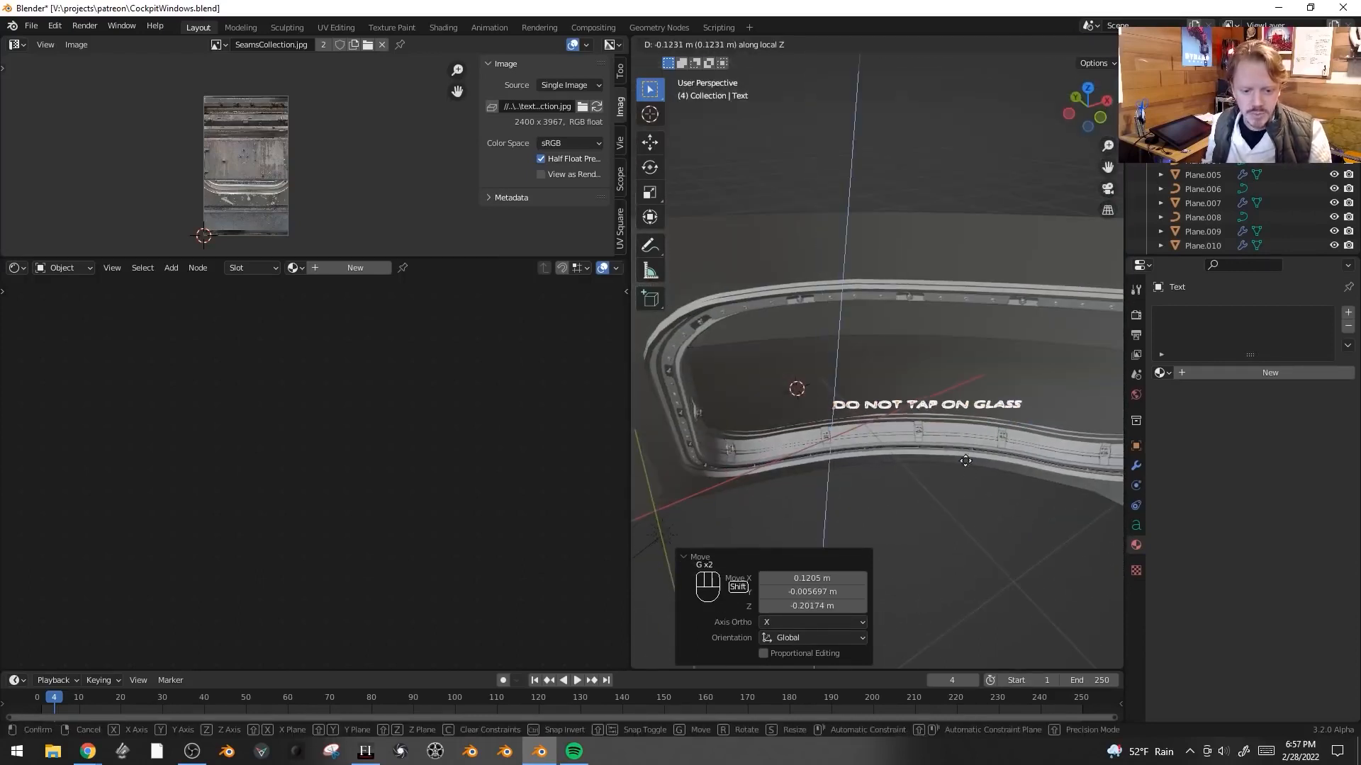
{"action": "left_click", "coordinate": [1012, 396]}
{"action": "key", "text": "r"}
{"action": "key", "text": "r"}
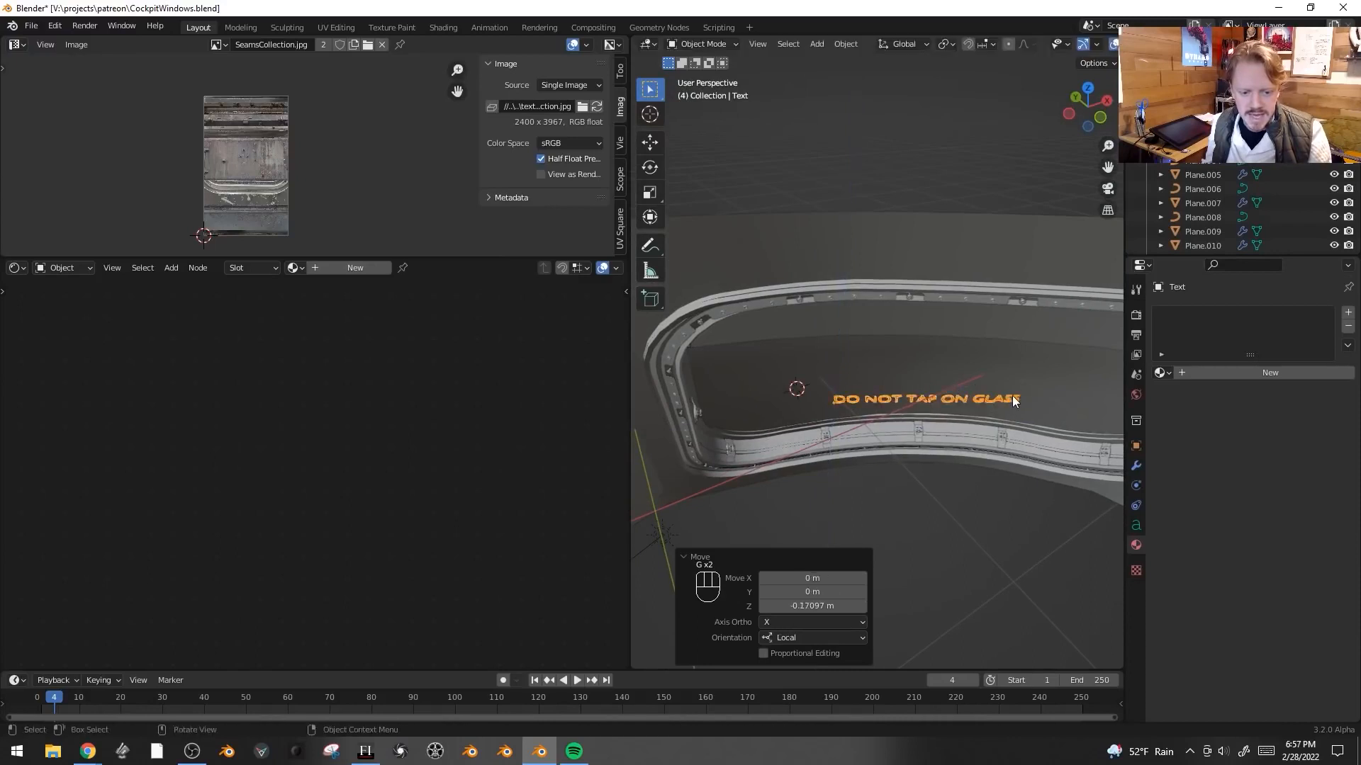
{"action": "left_click", "coordinate": [1012, 413]}
{"action": "middle_click_drag", "start_coordinate": [1012, 413], "coordinate": [979, 461]}
- Nudge the text, then add a Shrinkwrap modifier targeting the window panel surface
{"action": "key", "text": "g"}
{"action": "left_click", "coordinate": [1010, 362]}
{"action": "left_click", "coordinate": [1136, 461]}
{"action": "left_click", "coordinate": [1185, 314]}
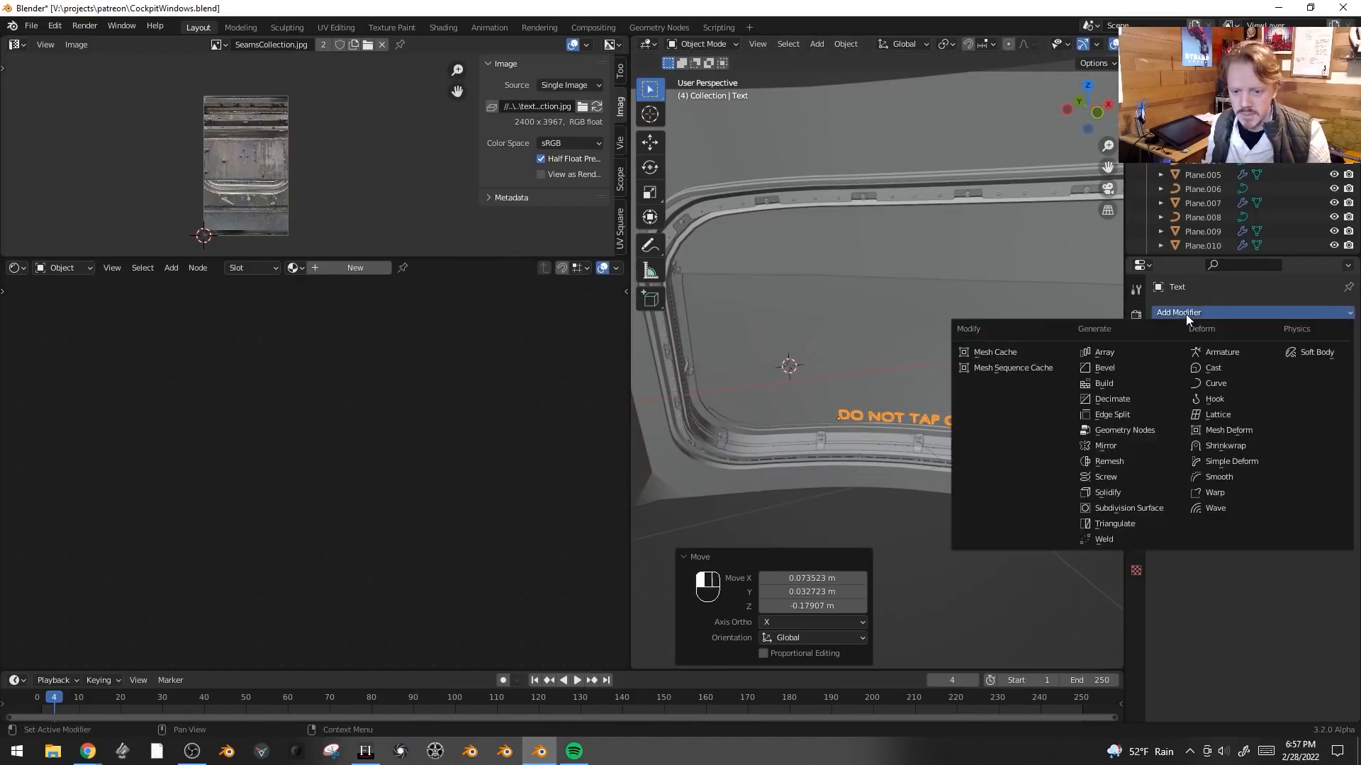
{"action": "left_click", "coordinate": [1248, 445]}
{"action": "left_click", "coordinate": [1327, 392]}
{"action": "left_click", "coordinate": [963, 333]}
{"action": "middle_click_drag", "start_coordinate": [963, 333], "coordinate": [1004, 425]}
- Duplicate the warning text and place the copy beneath another window
{"action": "key", "text": "shift+d"}
{"action": "left_click", "coordinate": [1016, 263]}
{"action": "mouse_move", "coordinate": [1016, 263]}
{"action": "middle_mouse_down"}
{"action": "mouse_move", "coordinate": [986, 307]}
{"action": "mouse_move", "coordinate": [929, 302]}
{"action": "mouse_move", "coordinate": [953, 240]}
{"action": "mouse_move", "coordinate": [998, 241]}
{"action": "mouse_move", "coordinate": [1007, 279]}
{"action": "middle_mouse_up"}
{"action": "key", "text": "g"}
{"action": "right_click", "coordinate": [963, 238]}
{"action": "key", "text": "g"}
{"action": "left_click", "coordinate": [962, 244]}
{"action": "key", "text": "g"}
{"action": "left_click", "coordinate": [997, 259]}
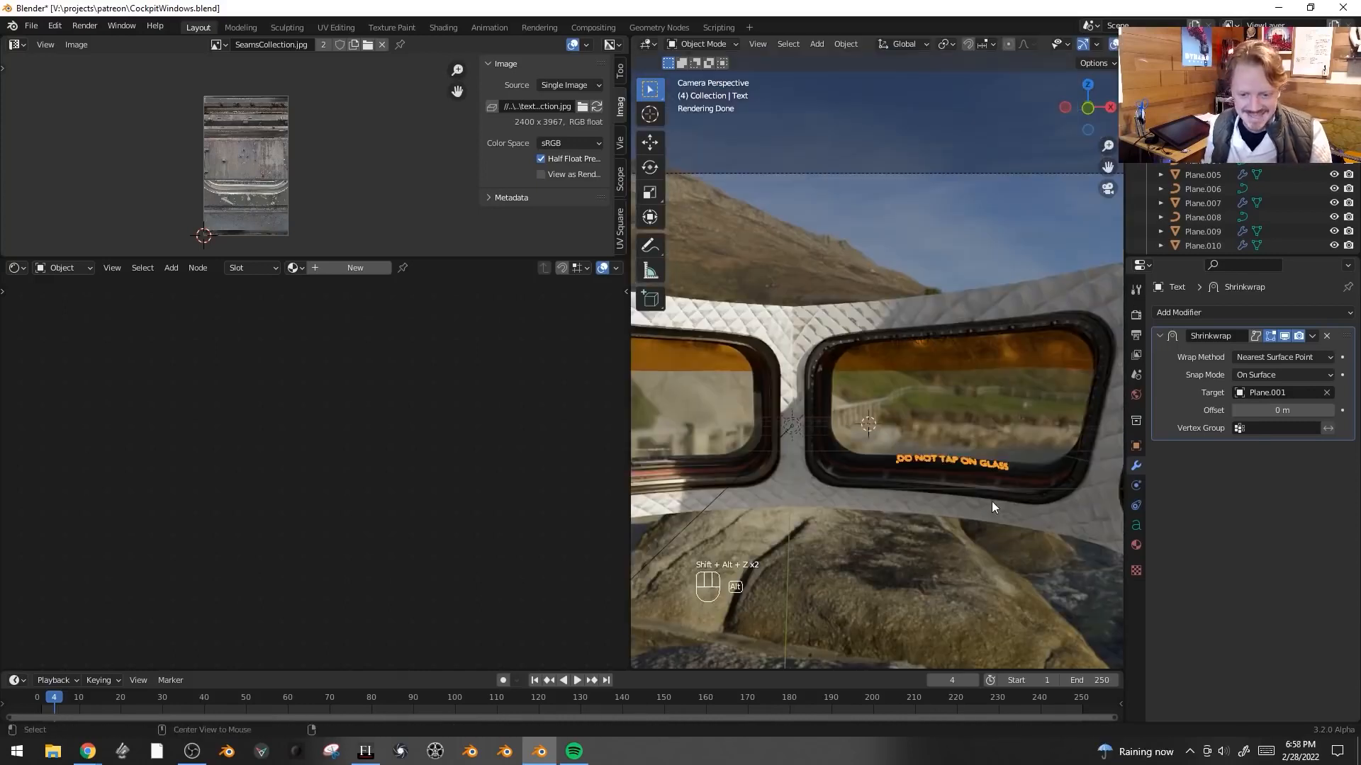
{"action": "key", "text": "alt+a"}
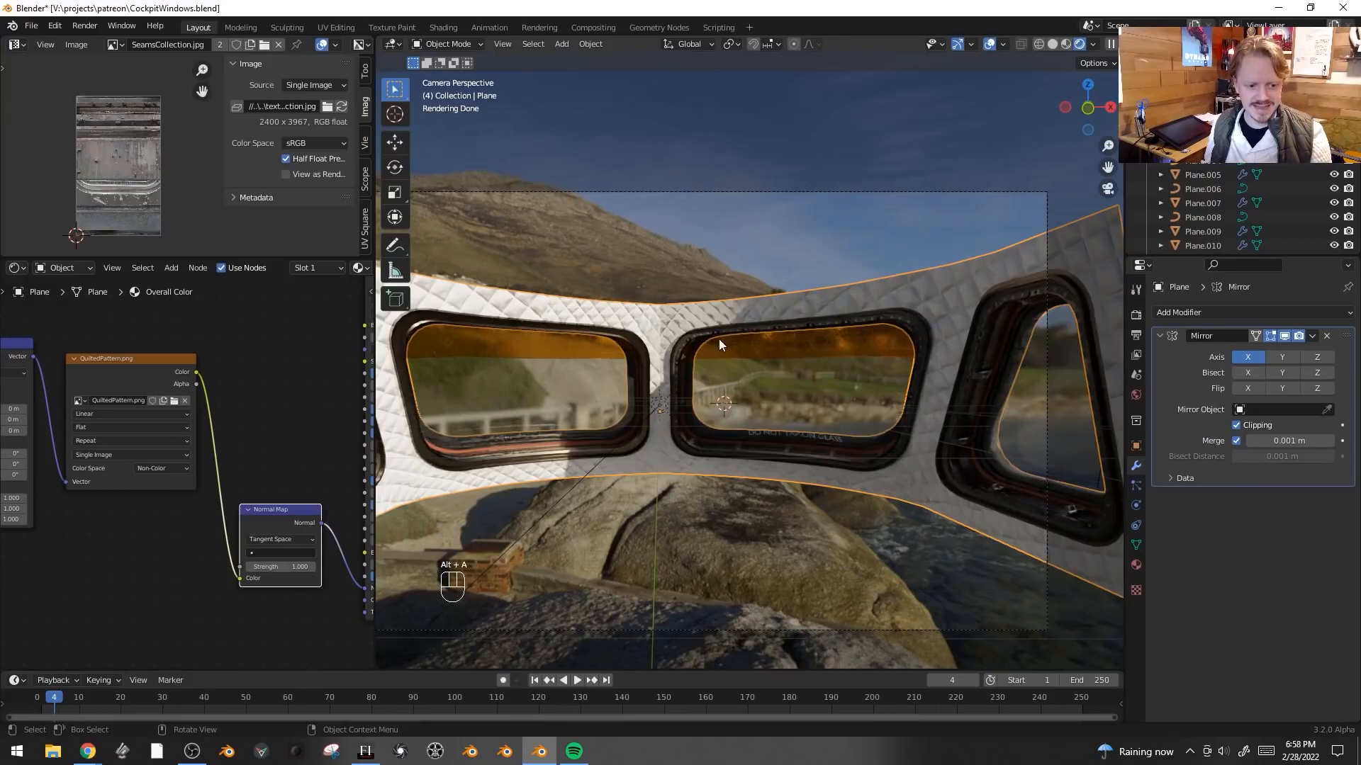
- Add a Mirror modifier to the right window's bolt ring object
{"action": "left_click", "coordinate": [724, 329]}
{"action": "left_click", "coordinate": [1209, 312]}
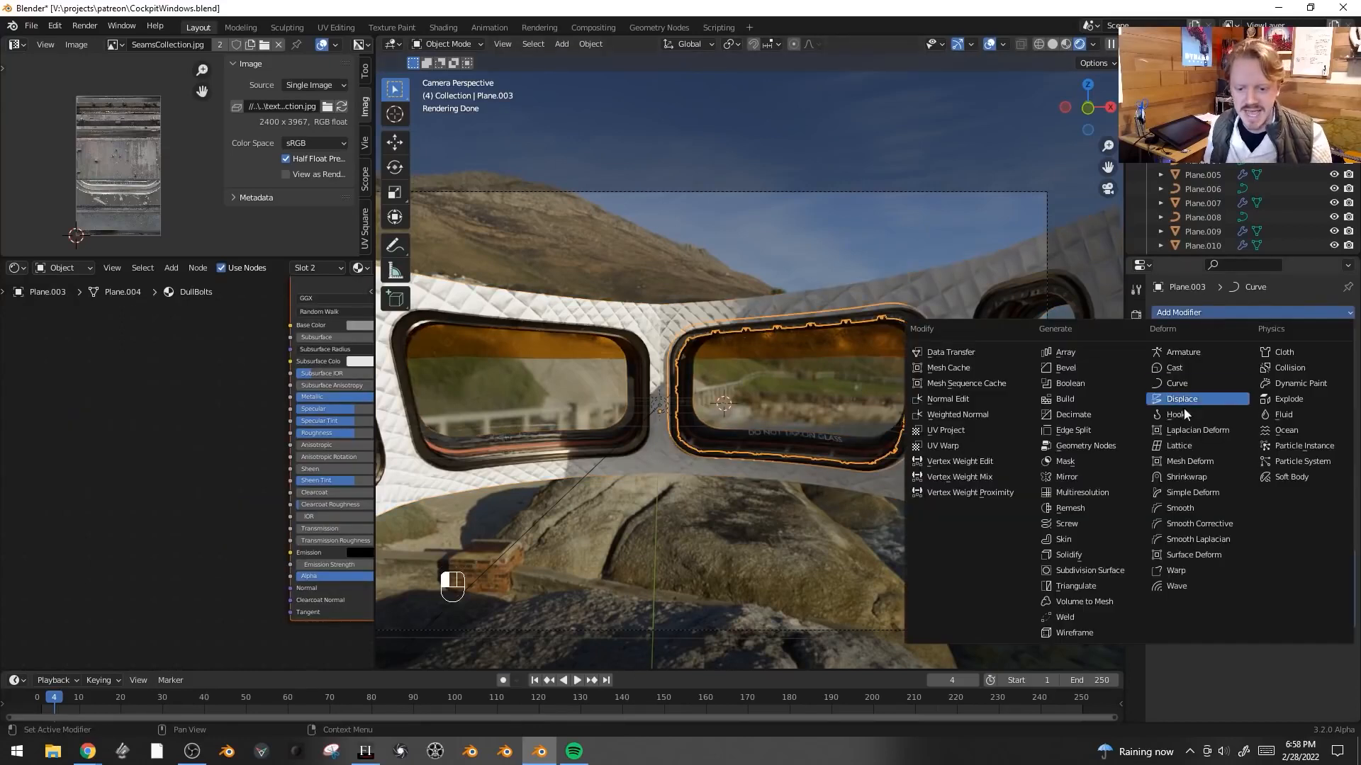
{"action": "left_click", "coordinate": [1098, 477]}
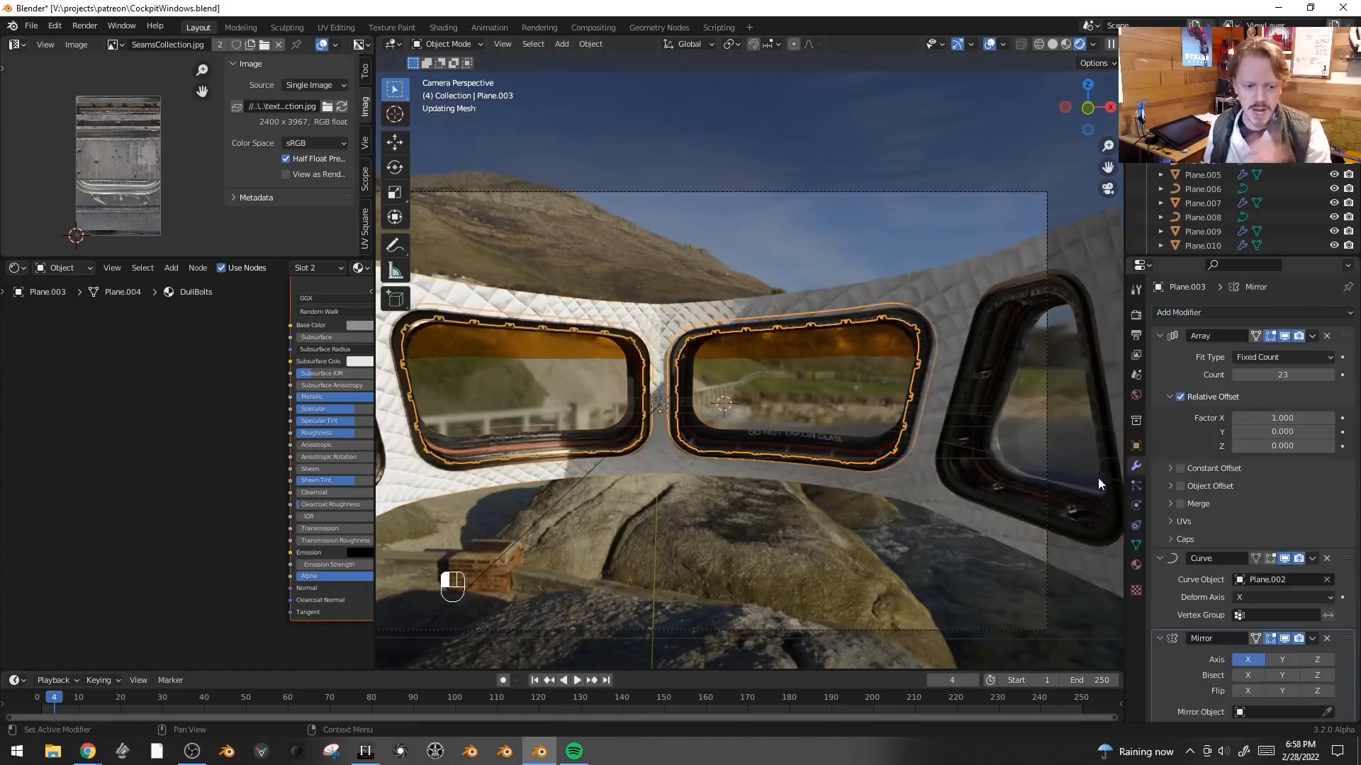
- Add Mirror modifiers to the remaining side window trim and bolt objects
{"action": "left_click", "coordinate": [1000, 301]}
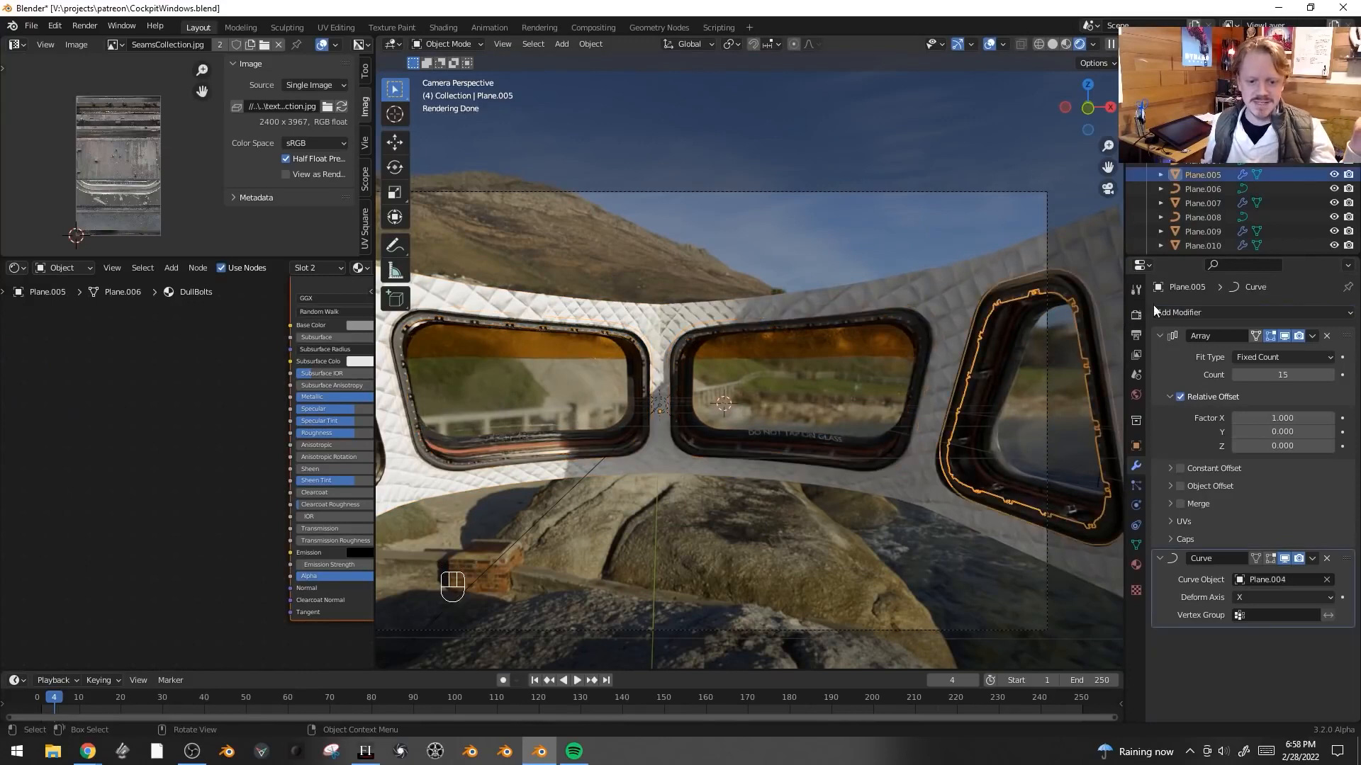
{"action": "left_click", "coordinate": [1222, 312]}
{"action": "left_click", "coordinate": [1240, 312]}
{"action": "left_click", "coordinate": [1066, 477]}
{"action": "key", "text": "ctrl+z"}
{"action": "left_click", "coordinate": [1222, 313]}
{"action": "left_click", "coordinate": [1066, 477]}
{"action": "left_click", "coordinate": [962, 440]}
{"action": "left_click", "coordinate": [1223, 313]}
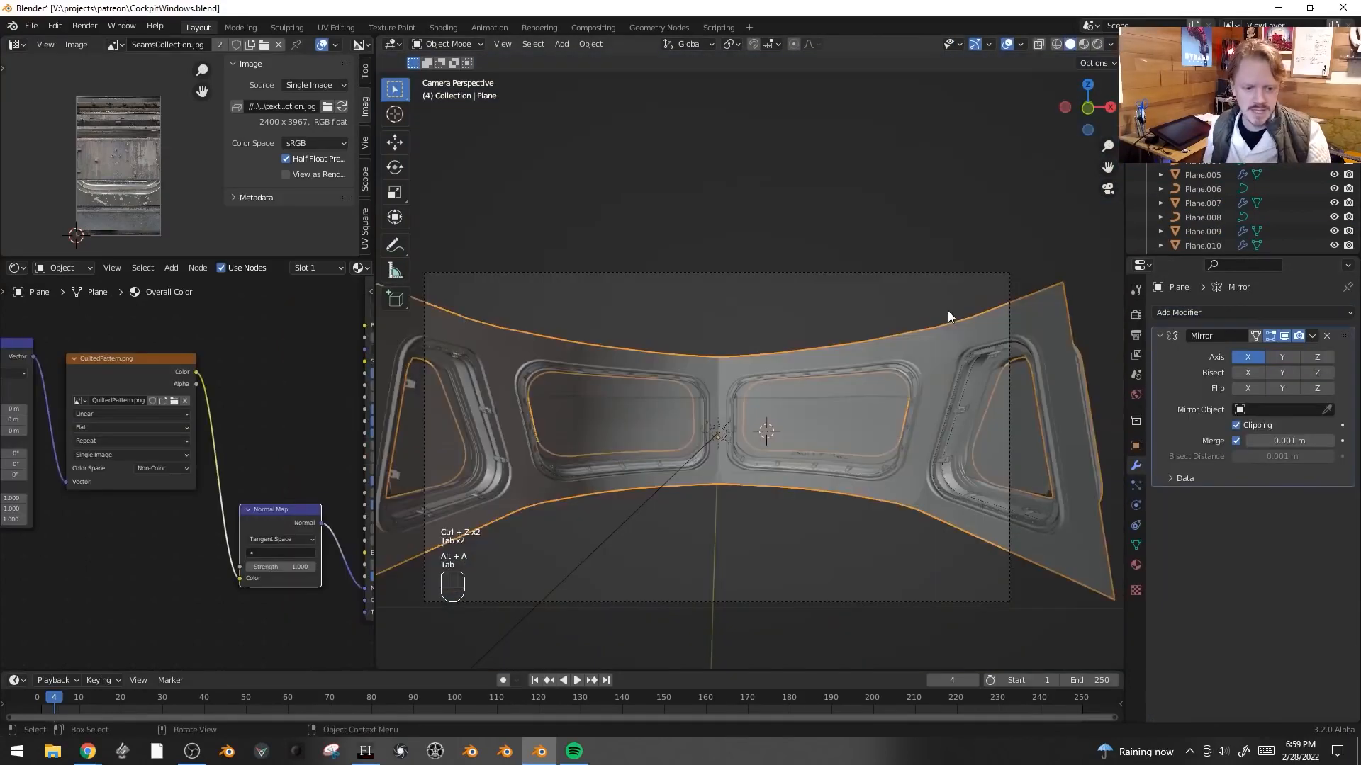
- Extrude the panel's top edge back along Y and then up along Z to form a ceiling
{"action": "key", "text": "Tab"}
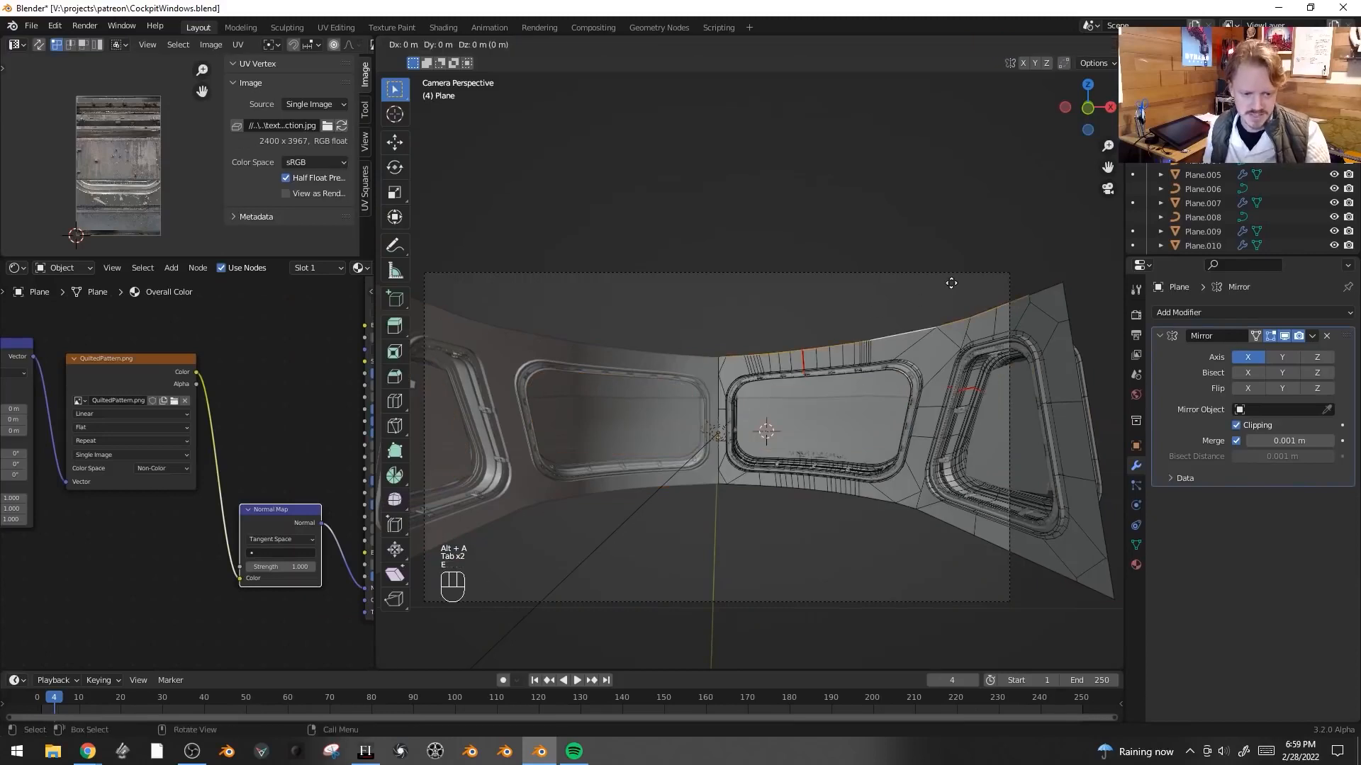
{"action": "key", "text": "e"}
{"action": "key", "text": "g"}
{"action": "left_click", "coordinate": [969, 234]}
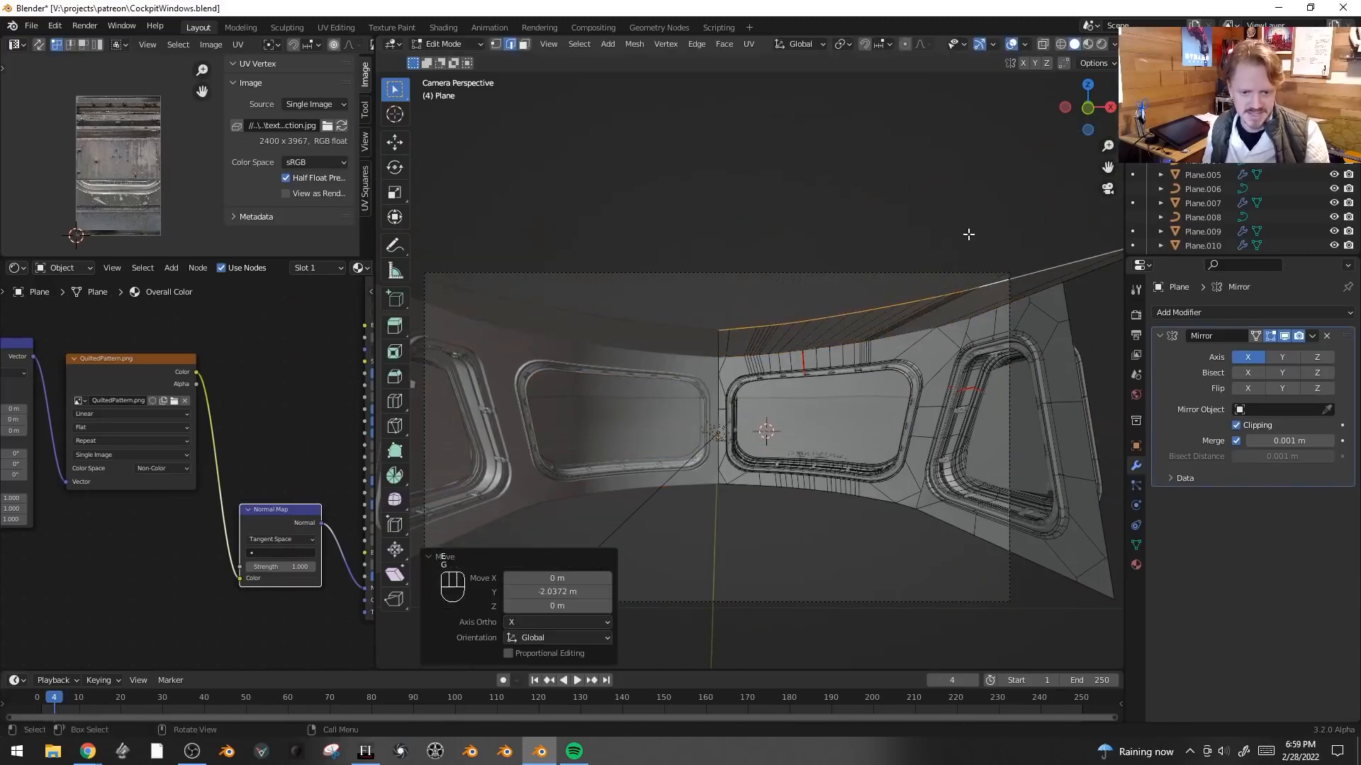
{"action": "key", "text": "e"}
{"action": "key", "text": "z"}
{"action": "left_click", "coordinate": [977, 175]}
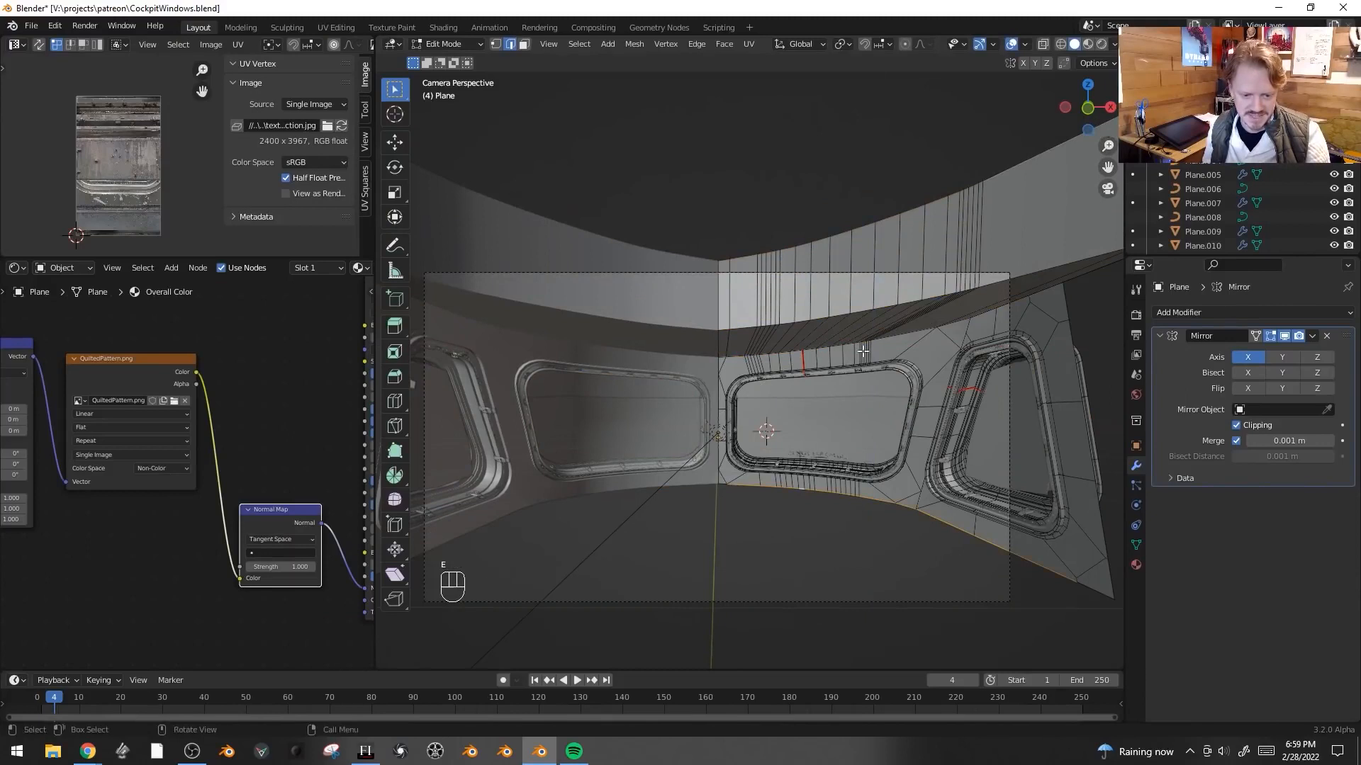
- Extrude the panel's lower edge, slide it along X, and fill the opening with a face
{"action": "middle_click_drag", "start_coordinate": [791, 496], "coordinate": [843, 432]}
{"action": "key", "text": "e"}
{"action": "left_click", "coordinate": [857, 417]}
{"action": "key", "text": "g"}
{"action": "key", "text": "x"}
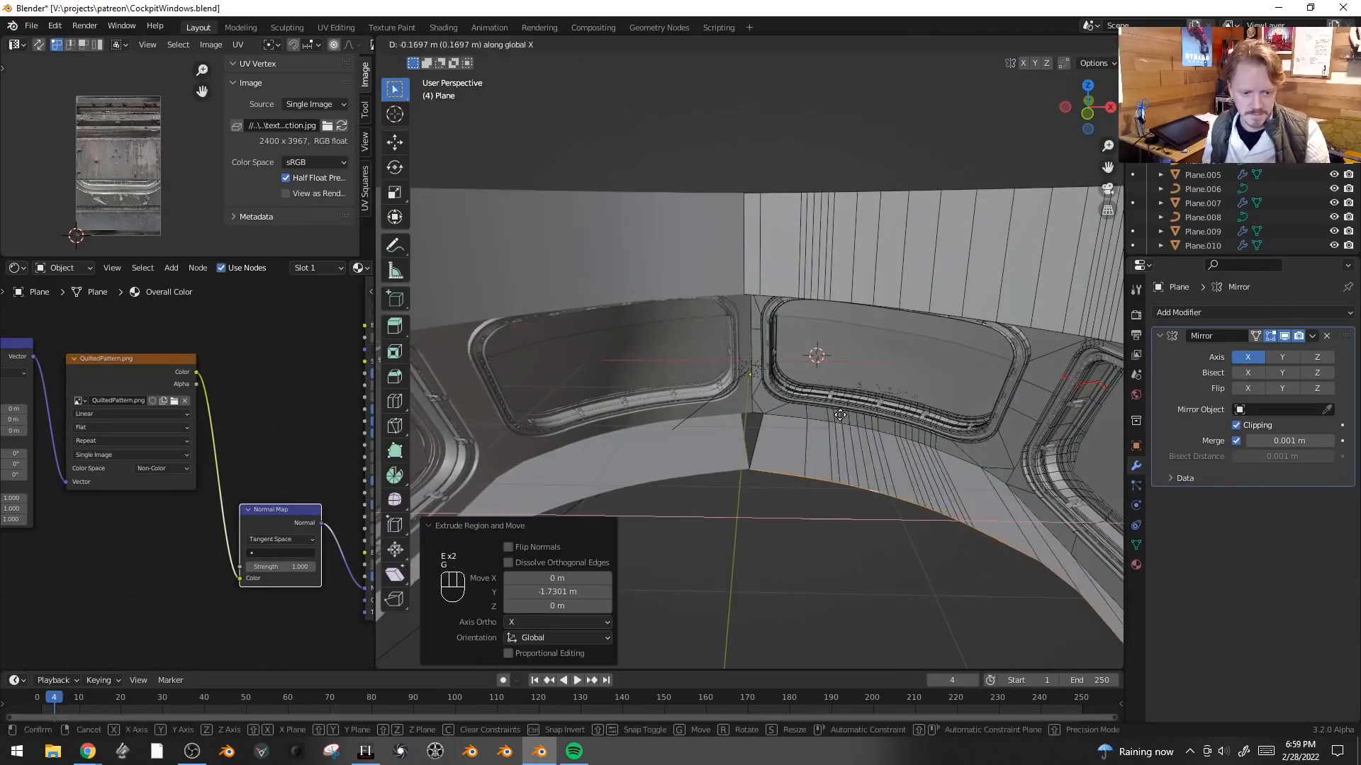
{"action": "left_click", "coordinate": [837, 417]}
{"action": "left_click", "coordinate": [756, 433], "text": "alt"}
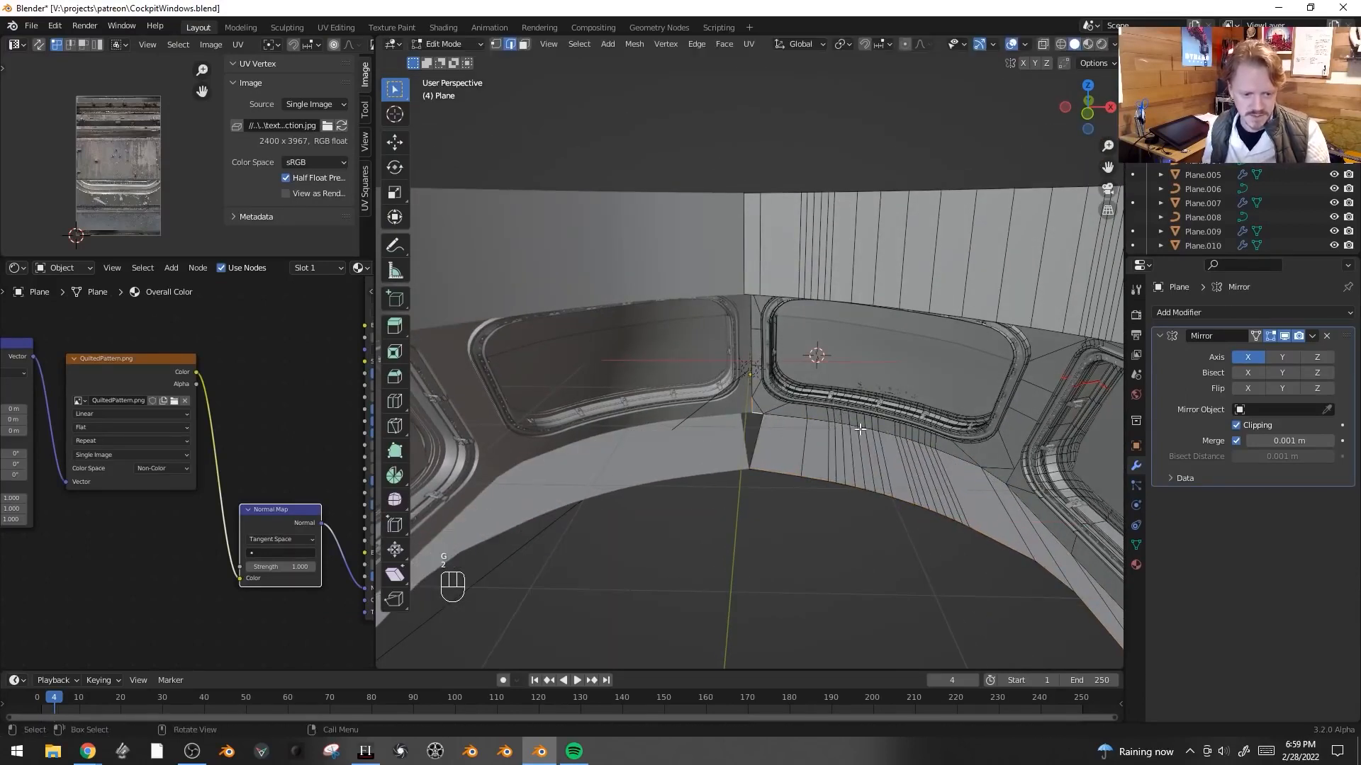
{"action": "key", "text": "f"}
- Extrude the panel's lower edge about 2.08 m downward along Z
{"action": "key", "text": "Tab"}
{"action": "key", "text": "KP_0"}
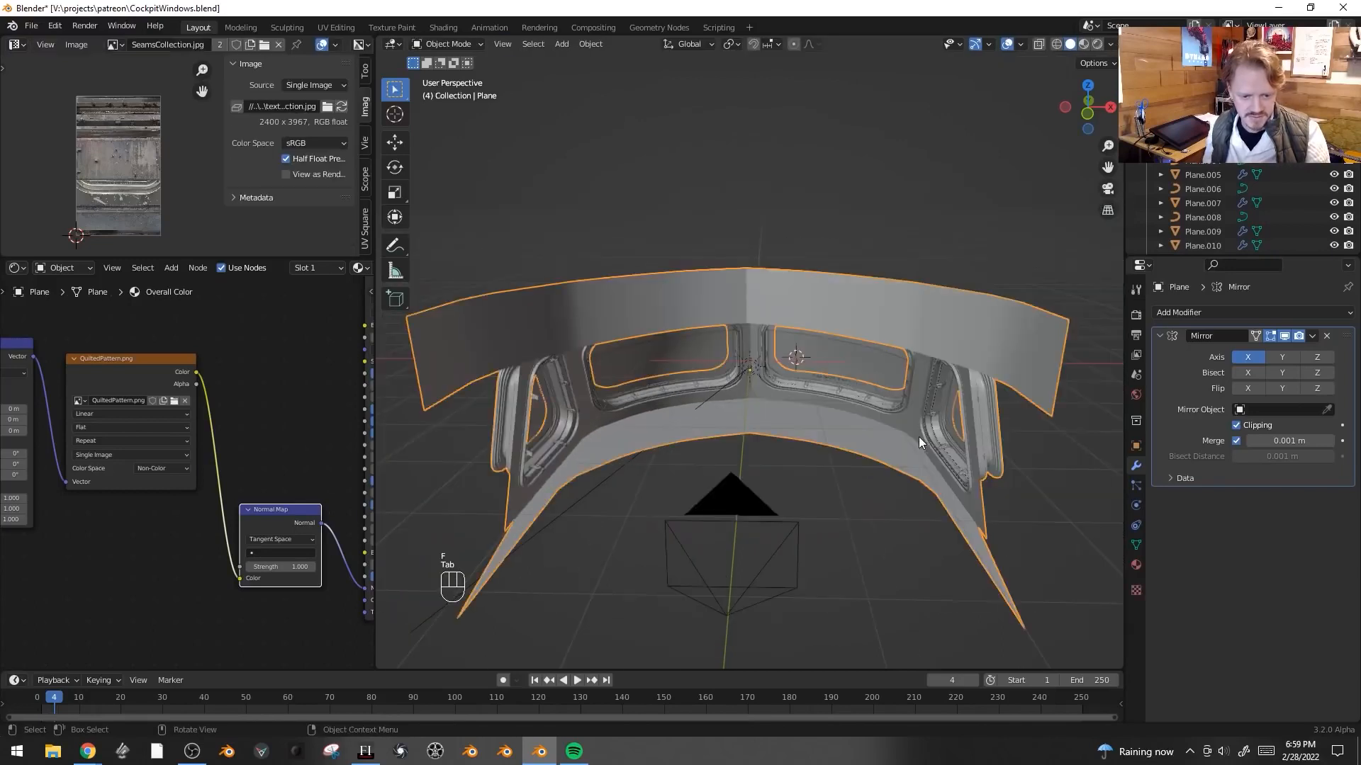
{"action": "scroll", "coordinate": [919, 440], "scroll_direction": "up", "scroll_amount": 3}
{"action": "key", "text": "Tab"}
{"action": "key", "text": "e"}
{"action": "key", "text": "ctrl+z"}
{"action": "key", "text": "alt+a"}
{"action": "left_click", "coordinate": [830, 331], "text": "ctrl"}
{"action": "key", "text": "e"}
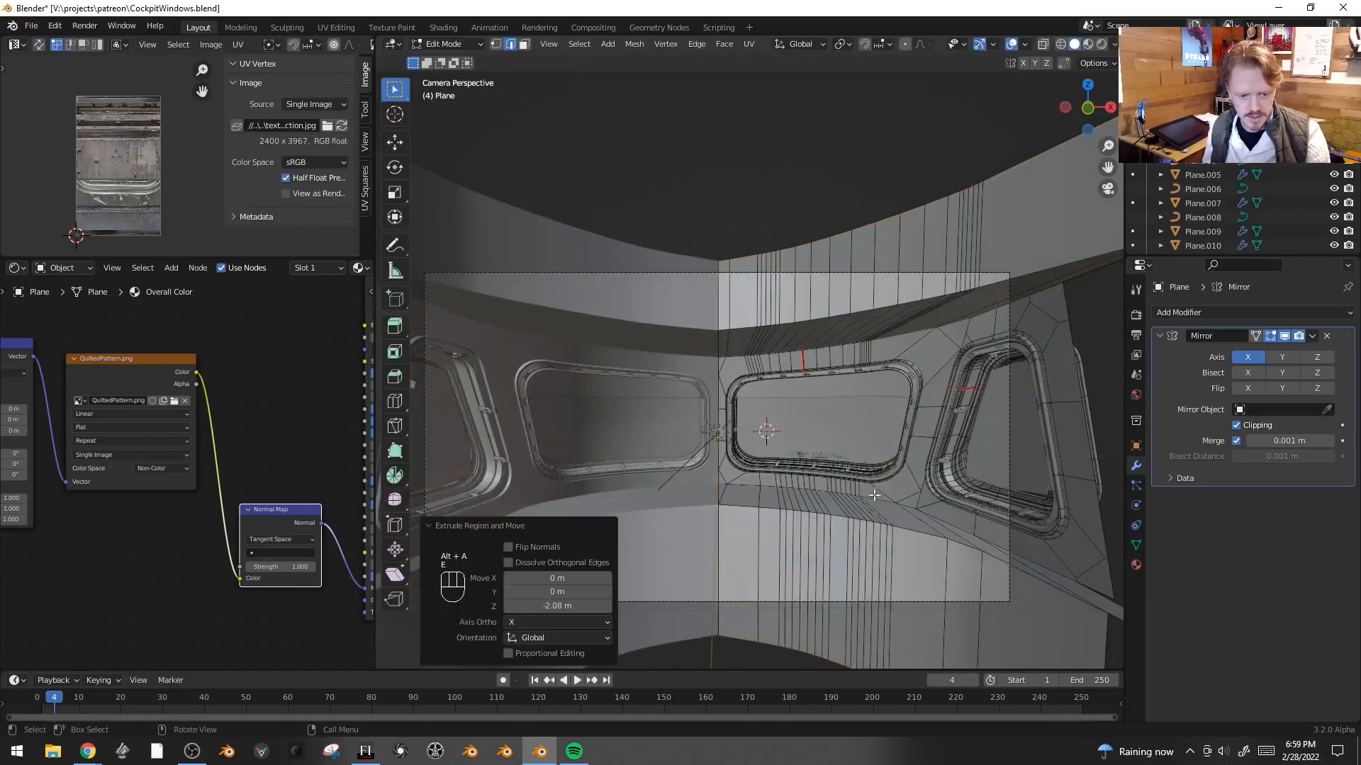
- Switch to rendered shading, circle-select the extended wall faces, and give them a new material slot using Overall Metal
{"action": "key", "text": "Tab"}
{"action": "key", "text": "z"}
{"action": "left_click", "coordinate": [898, 355]}
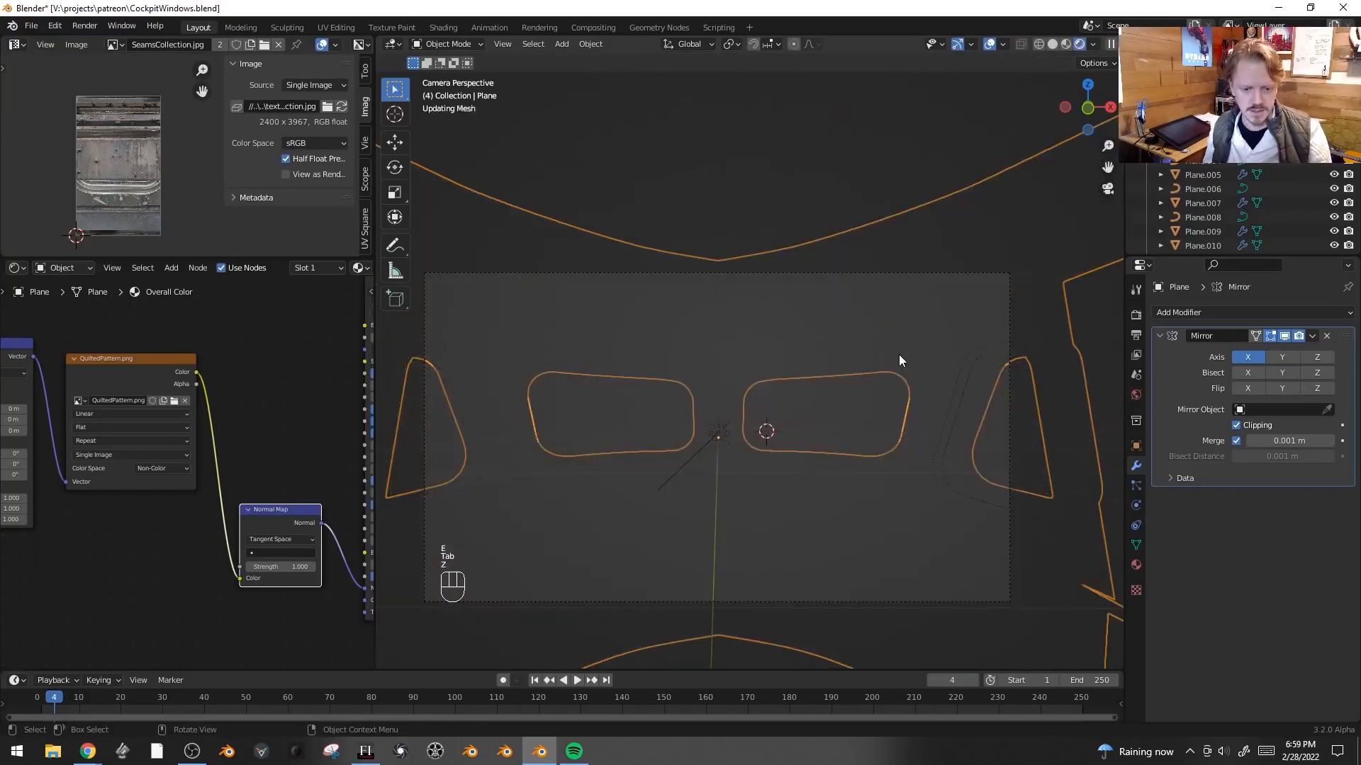
{"action": "key", "text": "Tab"}
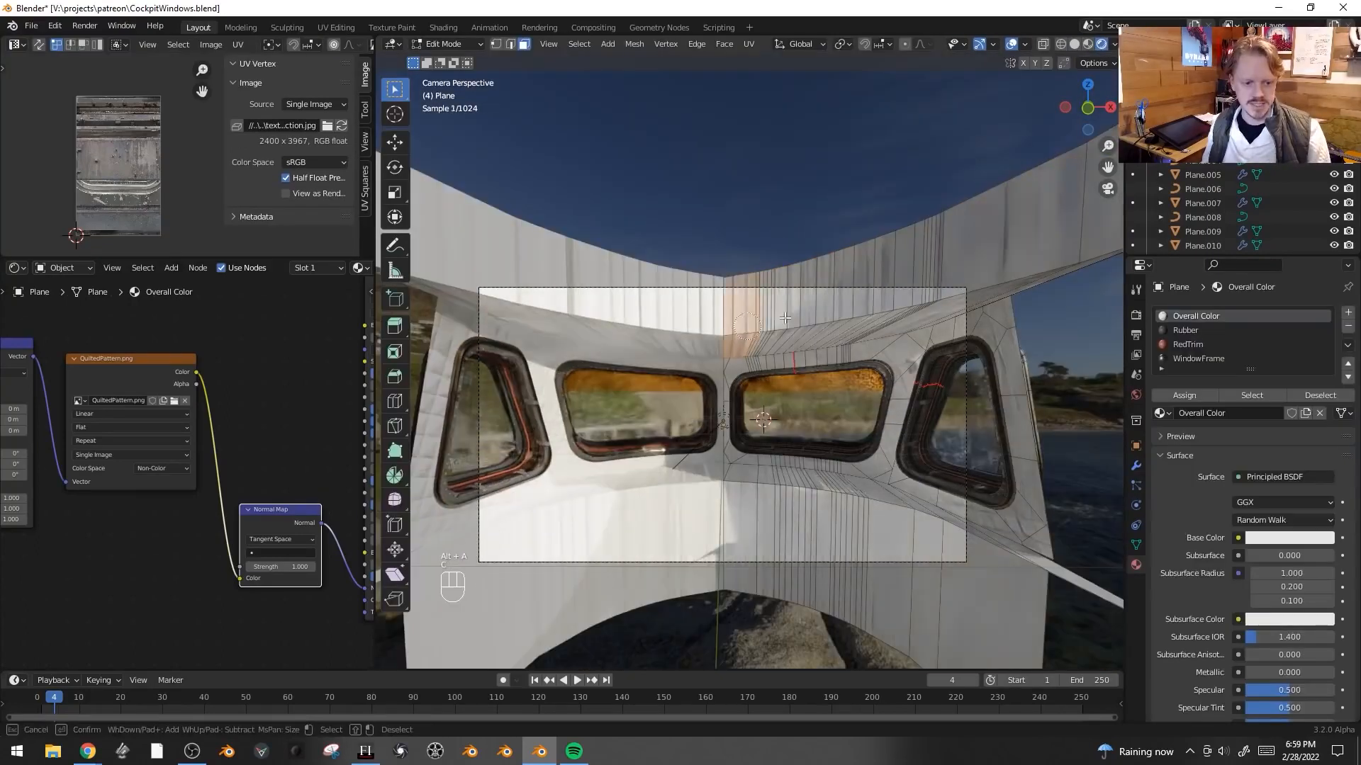
{"action": "key", "text": "alt+a"}
{"action": "key", "text": "c"}
{"action": "left_click_drag", "start_coordinate": [722, 485], "coordinate": [937, 530]}
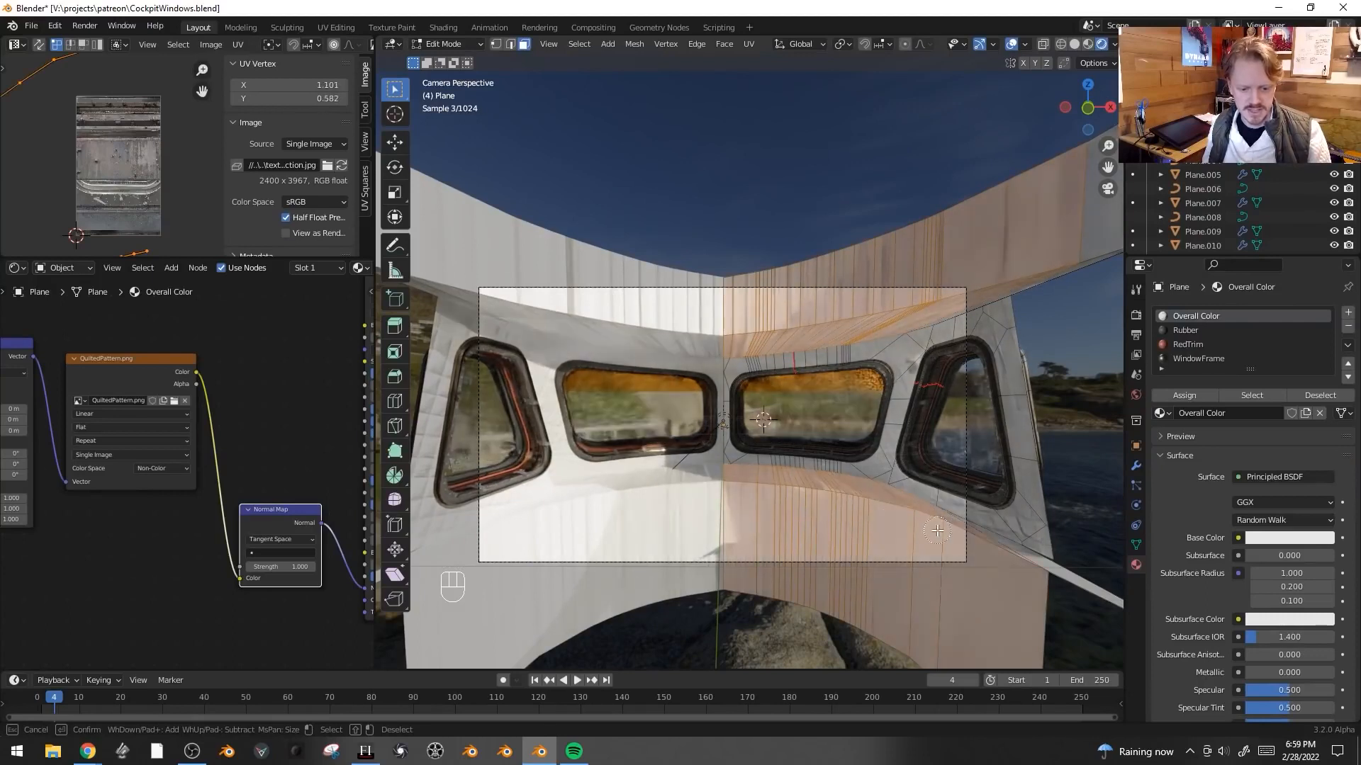
{"action": "left_click", "coordinate": [1347, 312]}
{"action": "left_click", "coordinate": [1206, 418]}
{"action": "left_click", "coordinate": [1218, 418]}
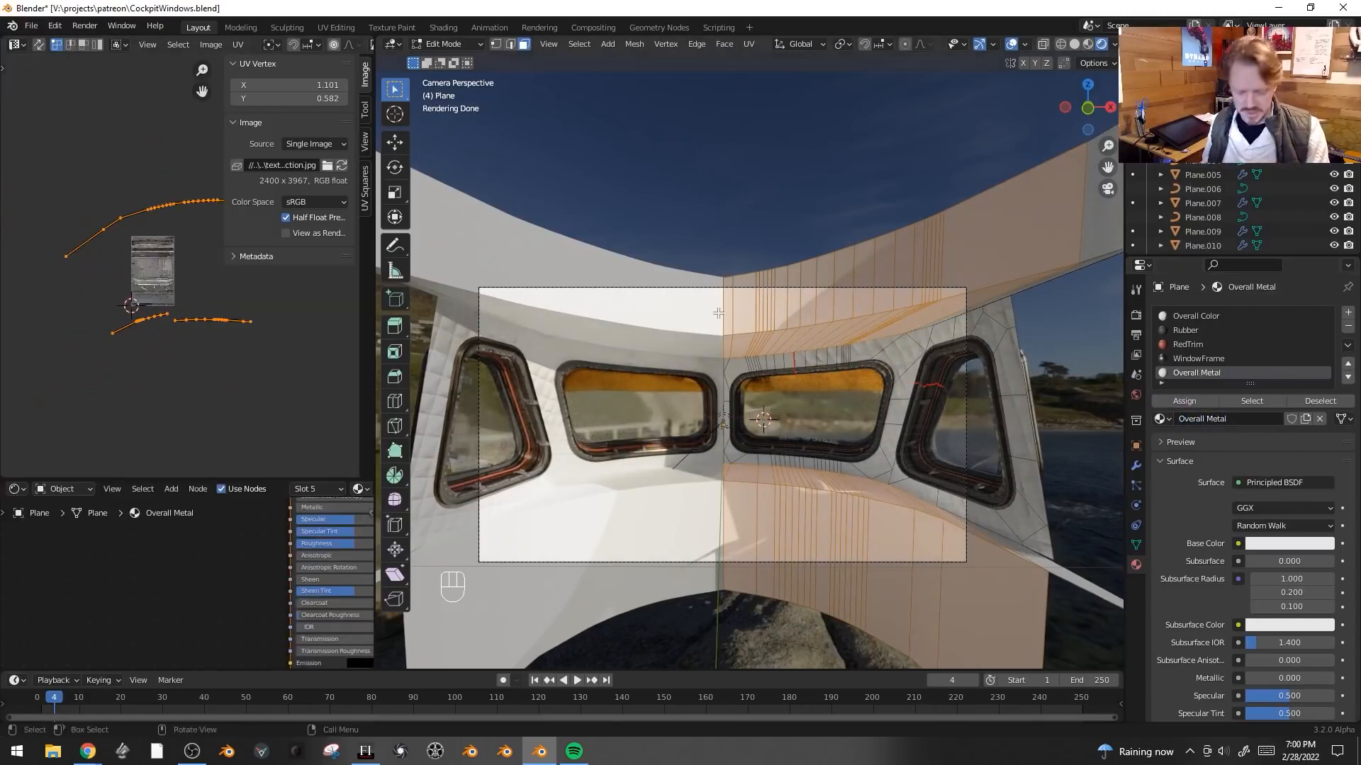
- Unwrap the selected wall faces with Angle Based and straighten them with UV Squares To Grid By Shape
{"action": "key", "text": "u"}
{"action": "left_click", "coordinate": [717, 312]}
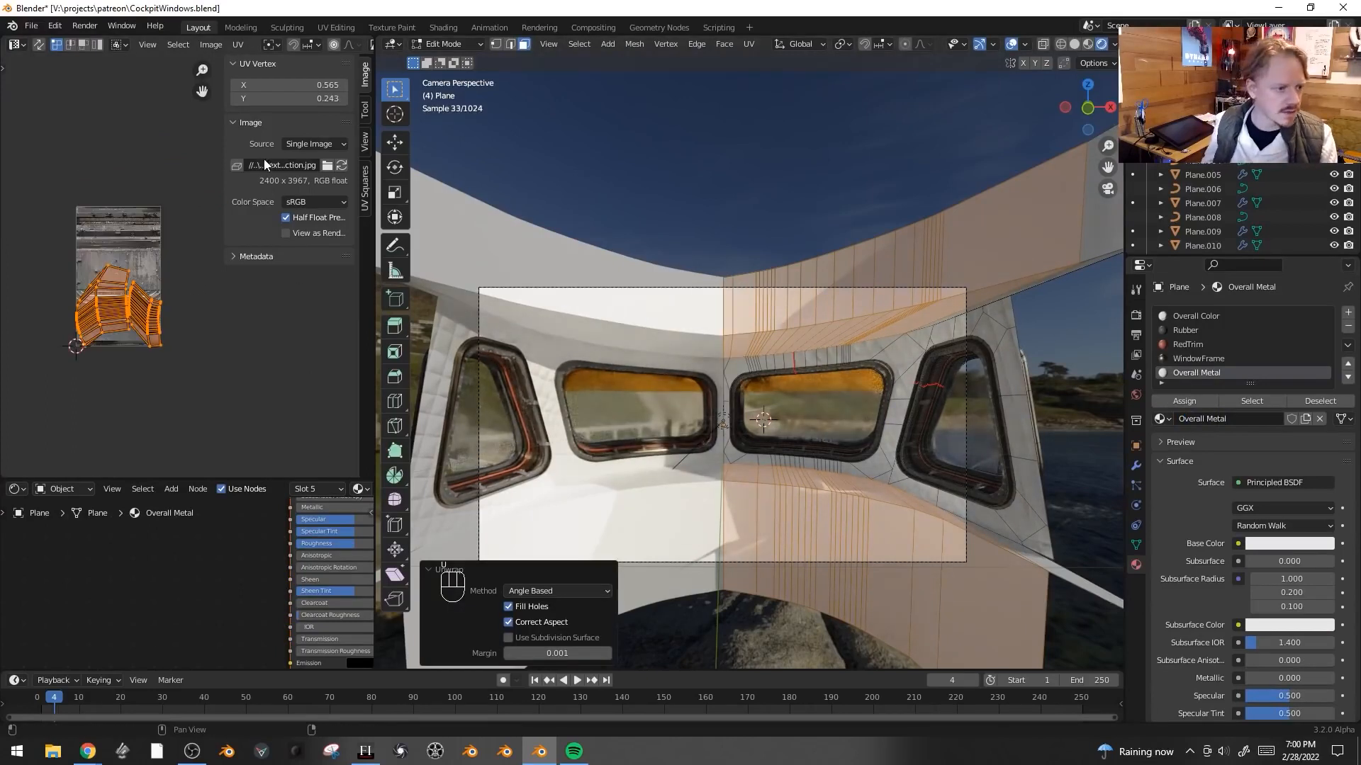
{"action": "left_click", "coordinate": [364, 174]}
{"action": "left_click", "coordinate": [295, 149]}
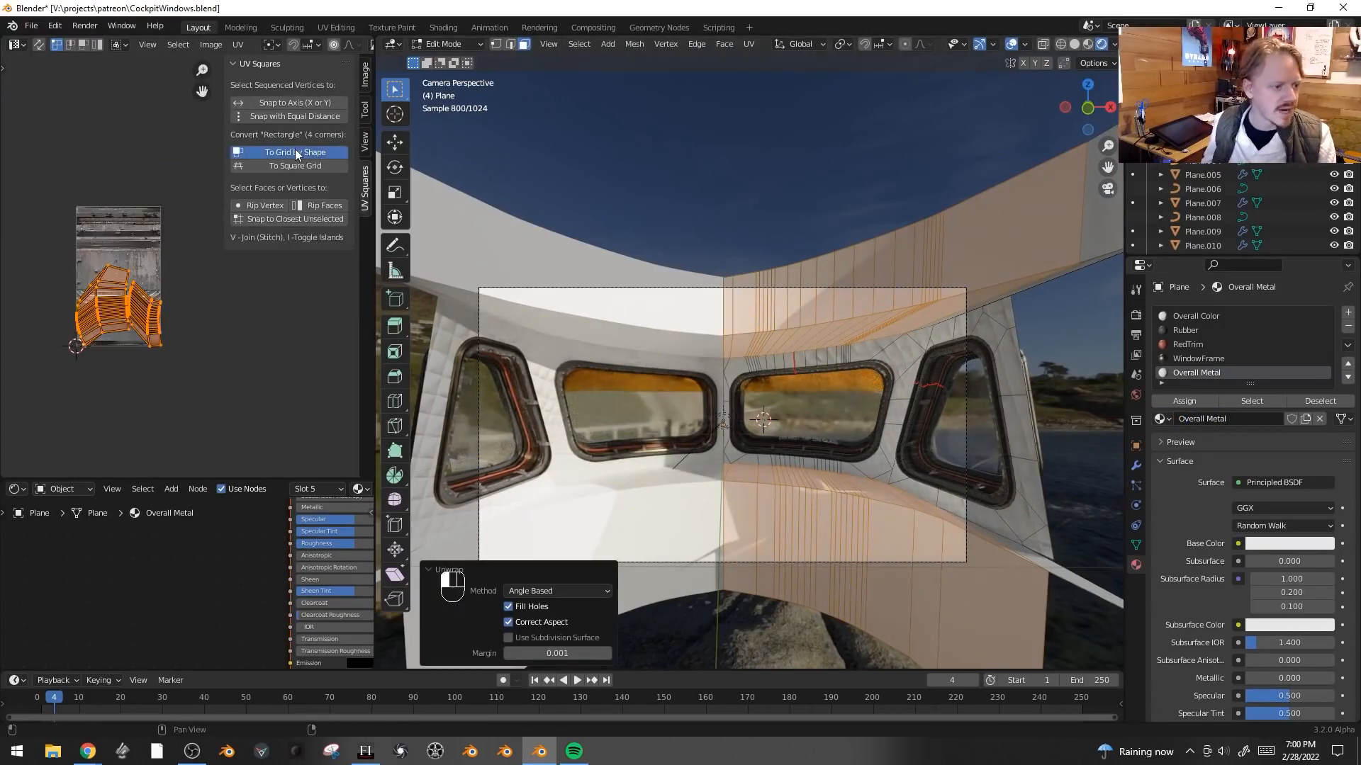
- Add an image texture to the Overall Metal base color and load Windowframe10.JPG from the Aircraft textures folder
{"action": "scroll", "coordinate": [151, 609], "scroll_direction": "down", "scroll_amount": 5}
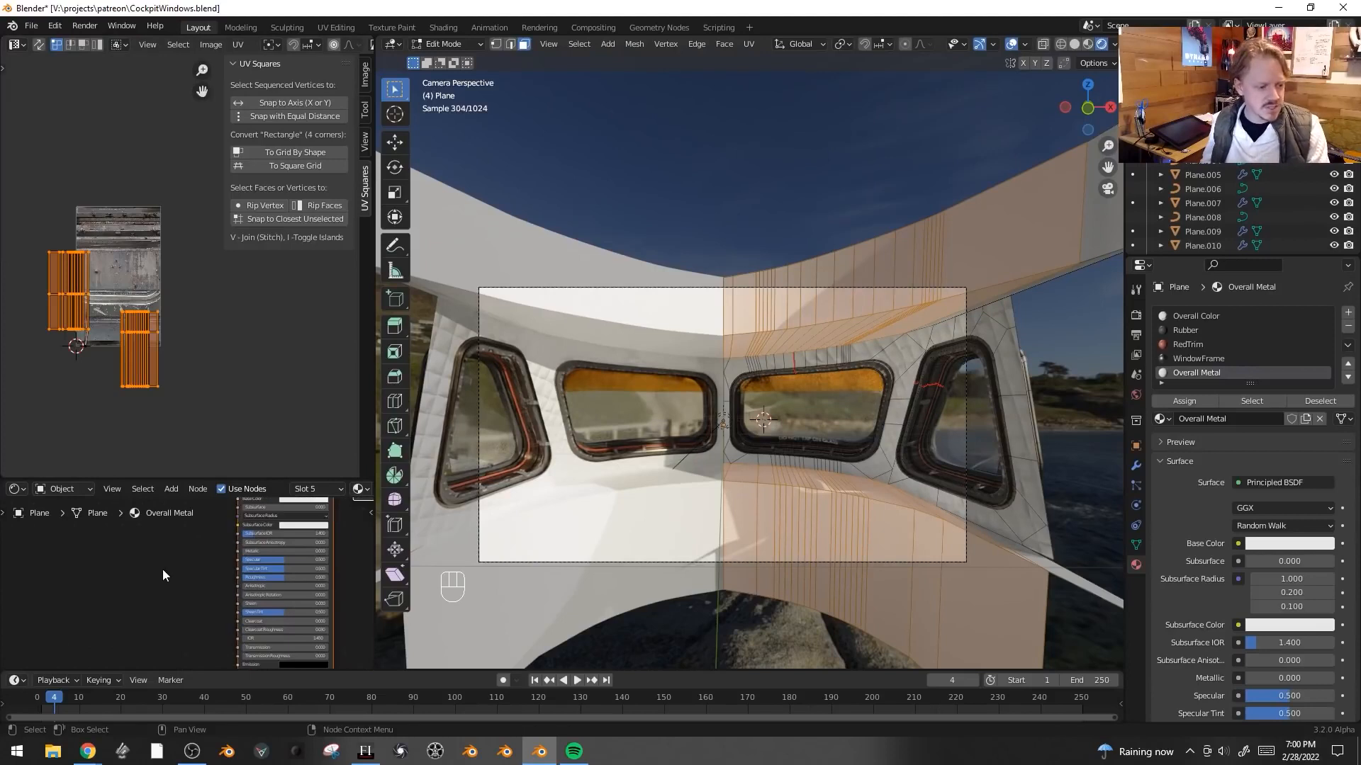
{"action": "key", "text": "ctrl+t"}
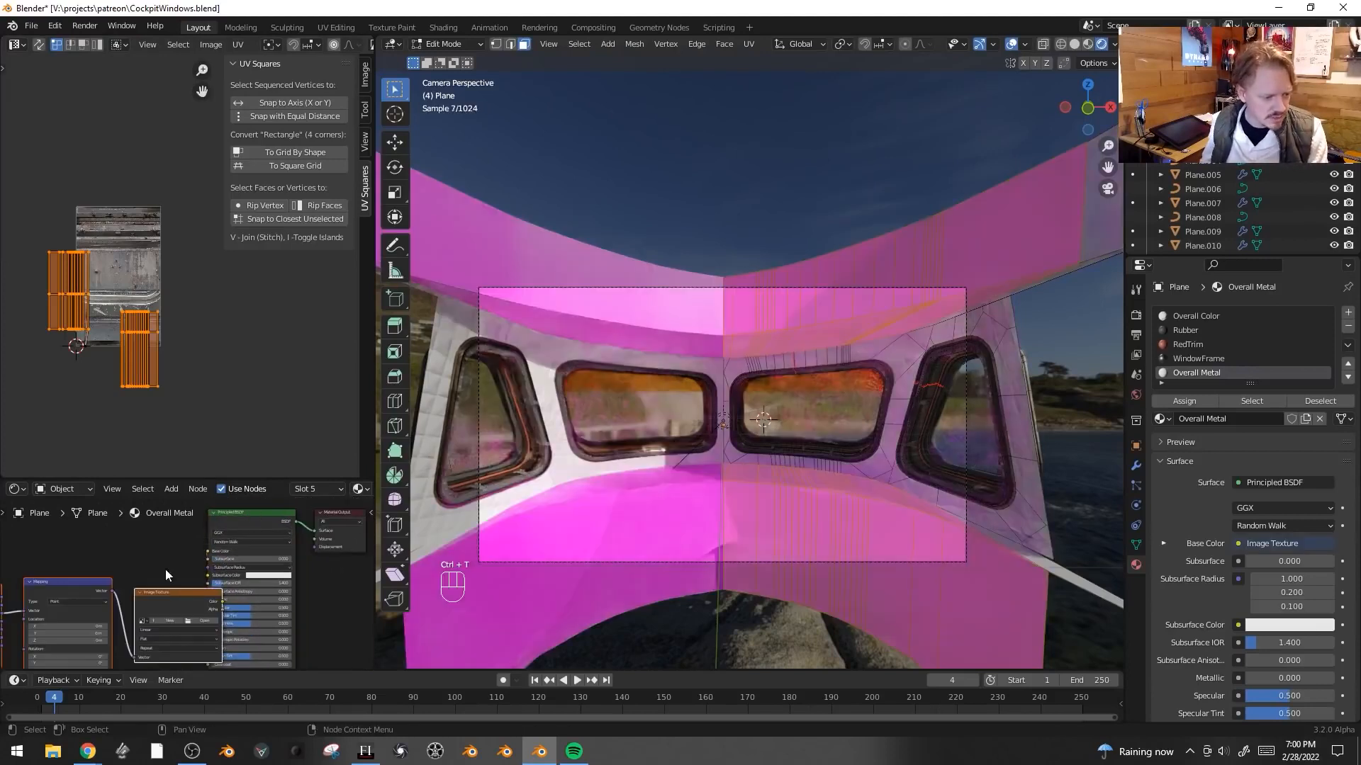
{"action": "key", "text": "g"}
{"action": "left_click", "coordinate": [146, 575]}
{"action": "left_click", "coordinate": [275, 501]}
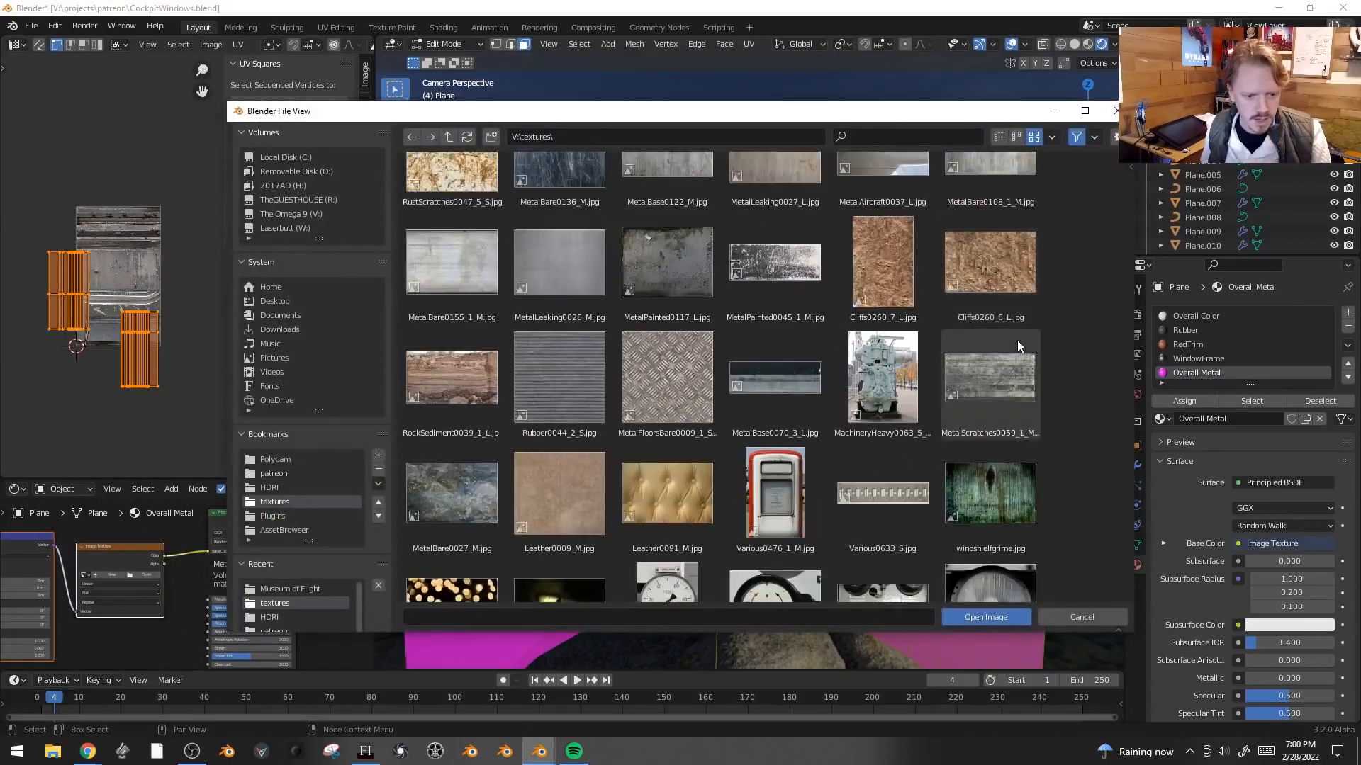
{"action": "scroll", "coordinate": [1000, 330], "scroll_direction": "down", "scroll_amount": 3}
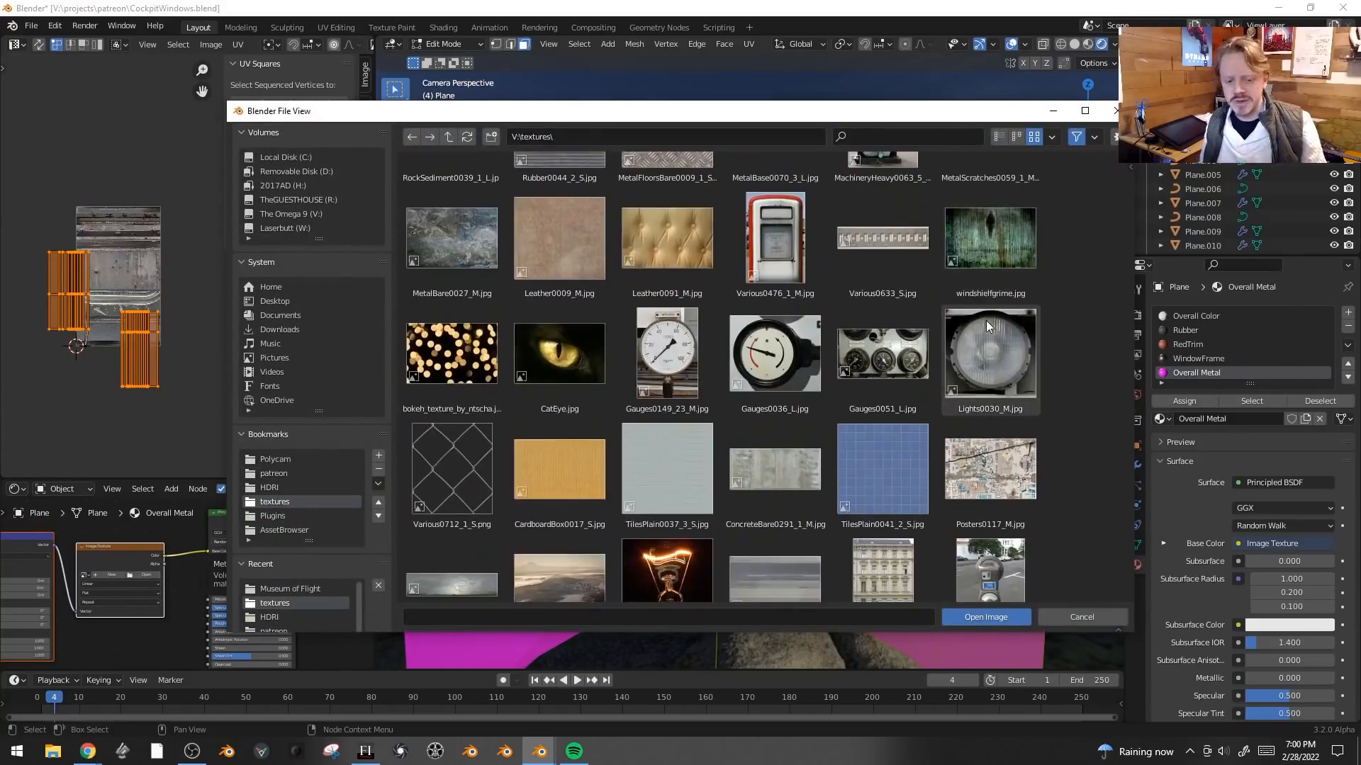
{"action": "scroll", "coordinate": [862, 363], "scroll_direction": "down", "scroll_amount": 9}
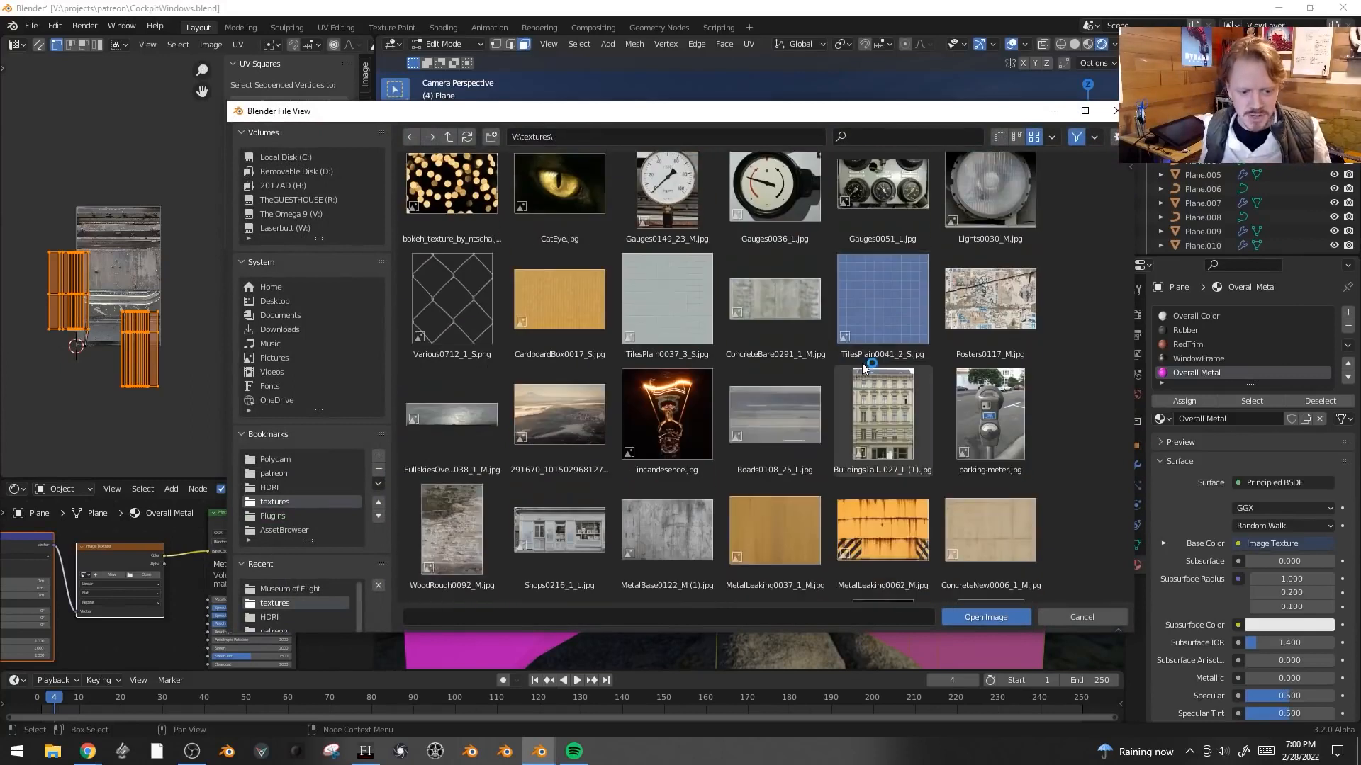
{"action": "scroll", "coordinate": [862, 364], "scroll_direction": "down", "scroll_amount": 11}
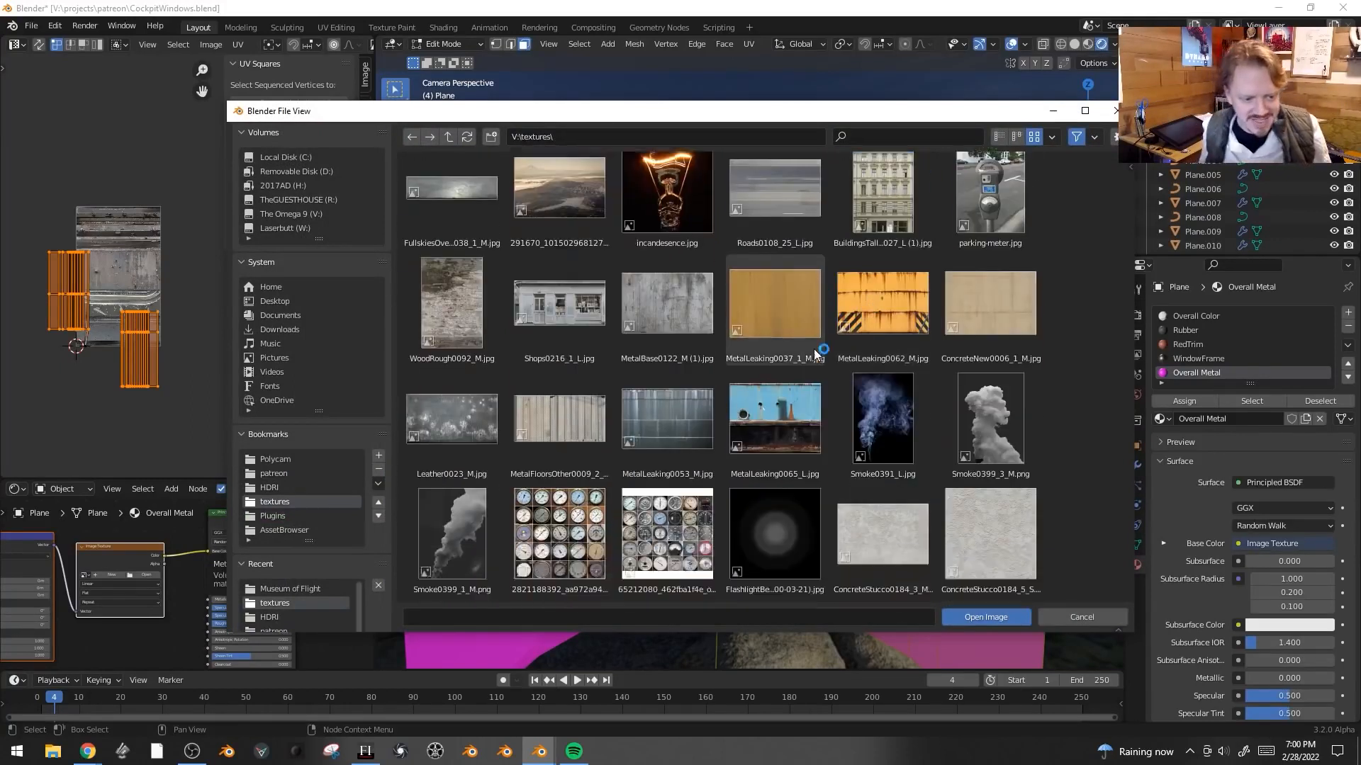
{"action": "left_click", "coordinate": [674, 296]}
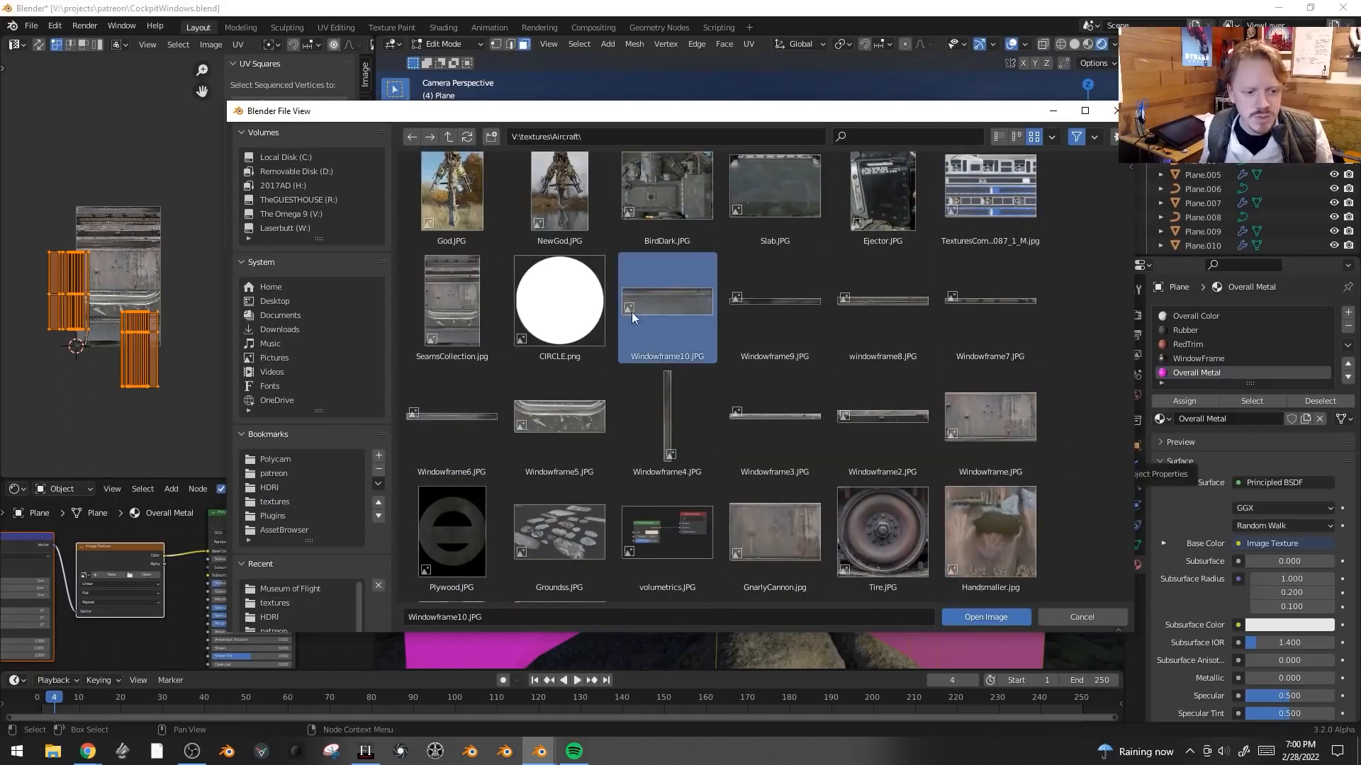
{"action": "double_click", "coordinate": [674, 309]}
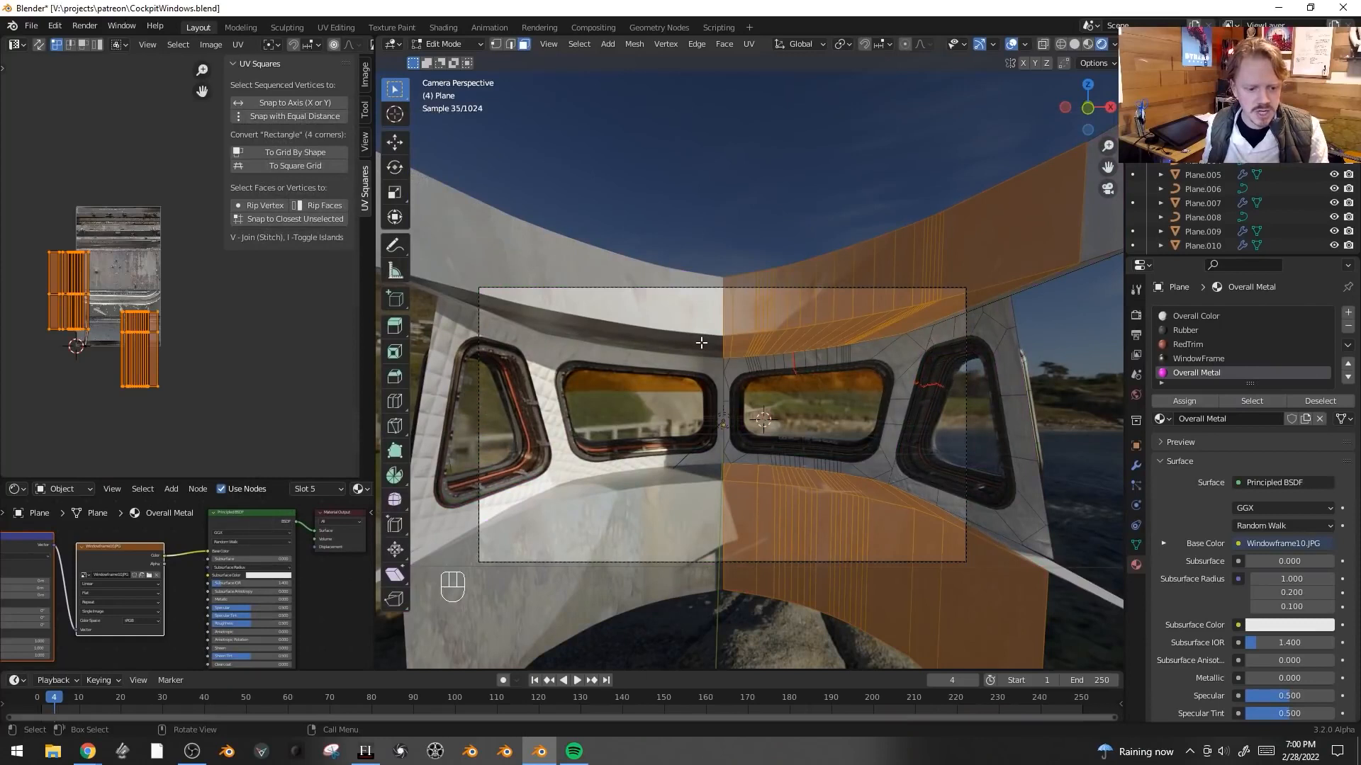
- Display the Windowframe10.JPG image in the UV editor
{"action": "key", "text": "Tab"}
{"action": "key", "text": "Tab"}
{"action": "scroll", "coordinate": [191, 46], "scroll_direction": "down", "scroll_amount": 4}
{"action": "left_click", "coordinate": [185, 44]}
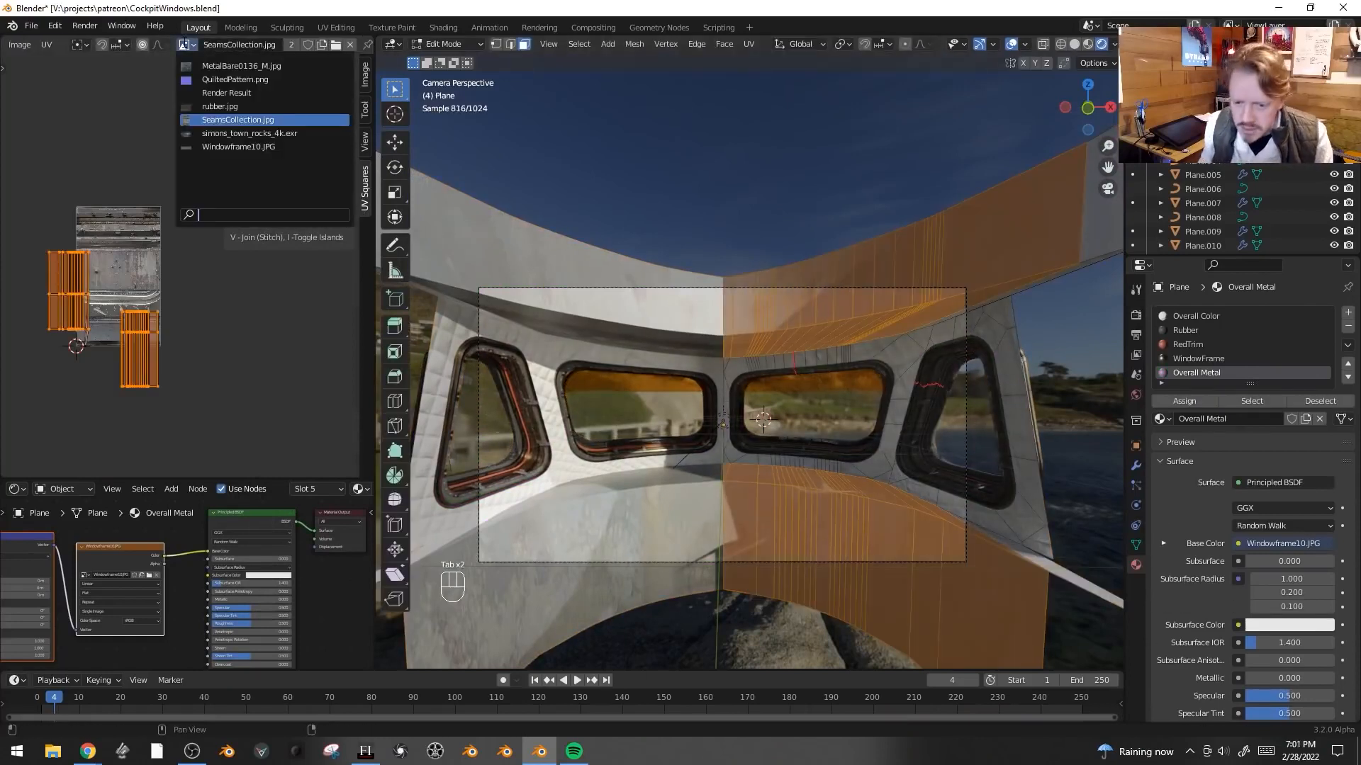
{"action": "type", "text": "window"}
{"action": "key", "text": "Return"}
{"action": "scroll", "coordinate": [222, 255], "scroll_direction": "up", "scroll_amount": 3}
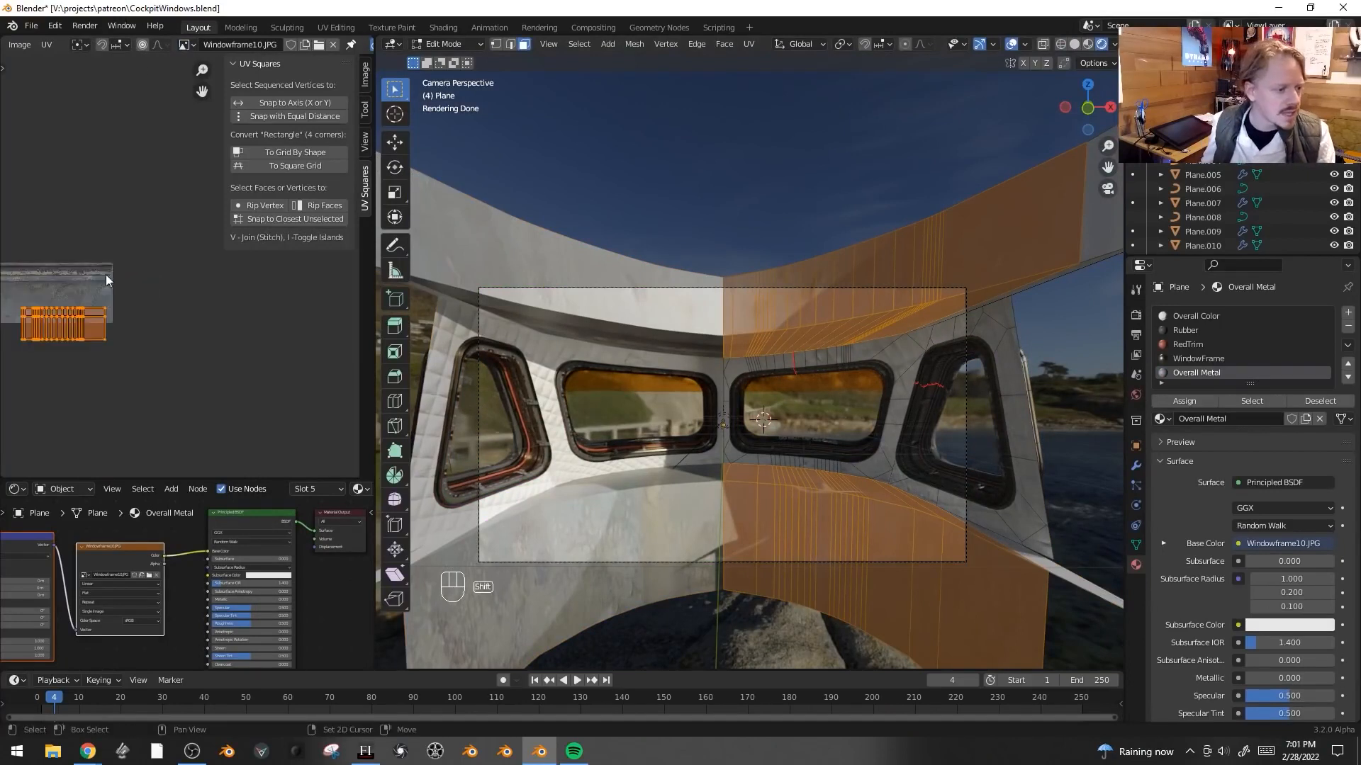
- Scale and move the wall's UV islands so they stretch across the metal strip of the texture
{"action": "middle_click_drag", "start_coordinate": [51, 273], "coordinate": [294, 305]}
{"action": "key", "text": "a"}
{"action": "key", "text": "alt+a"}
{"action": "key", "text": "b"}
{"action": "left_click_drag", "start_coordinate": [210, 287], "coordinate": [29, 409]}
{"action": "key", "text": "s"}
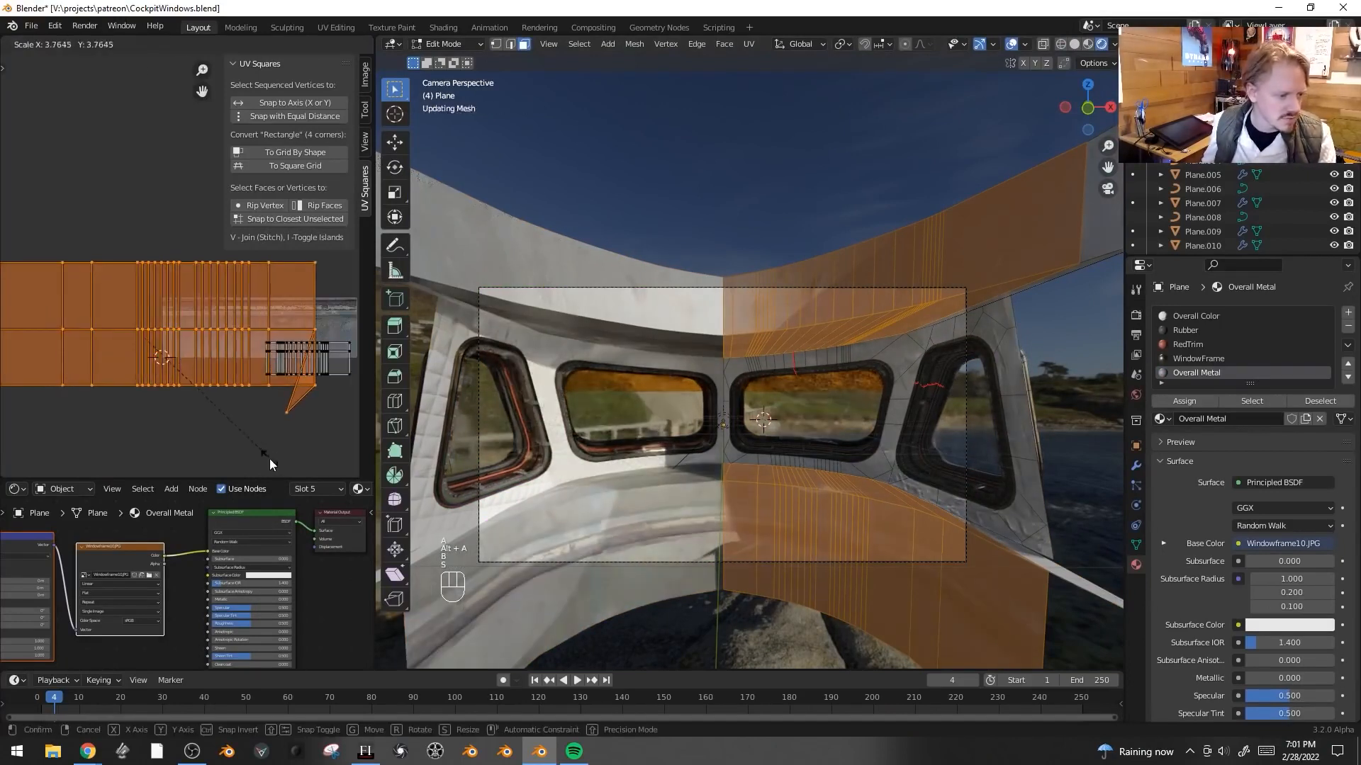
{"action": "left_click", "coordinate": [255, 455]}
{"action": "key", "text": "g"}
{"action": "left_click", "coordinate": [283, 377]}
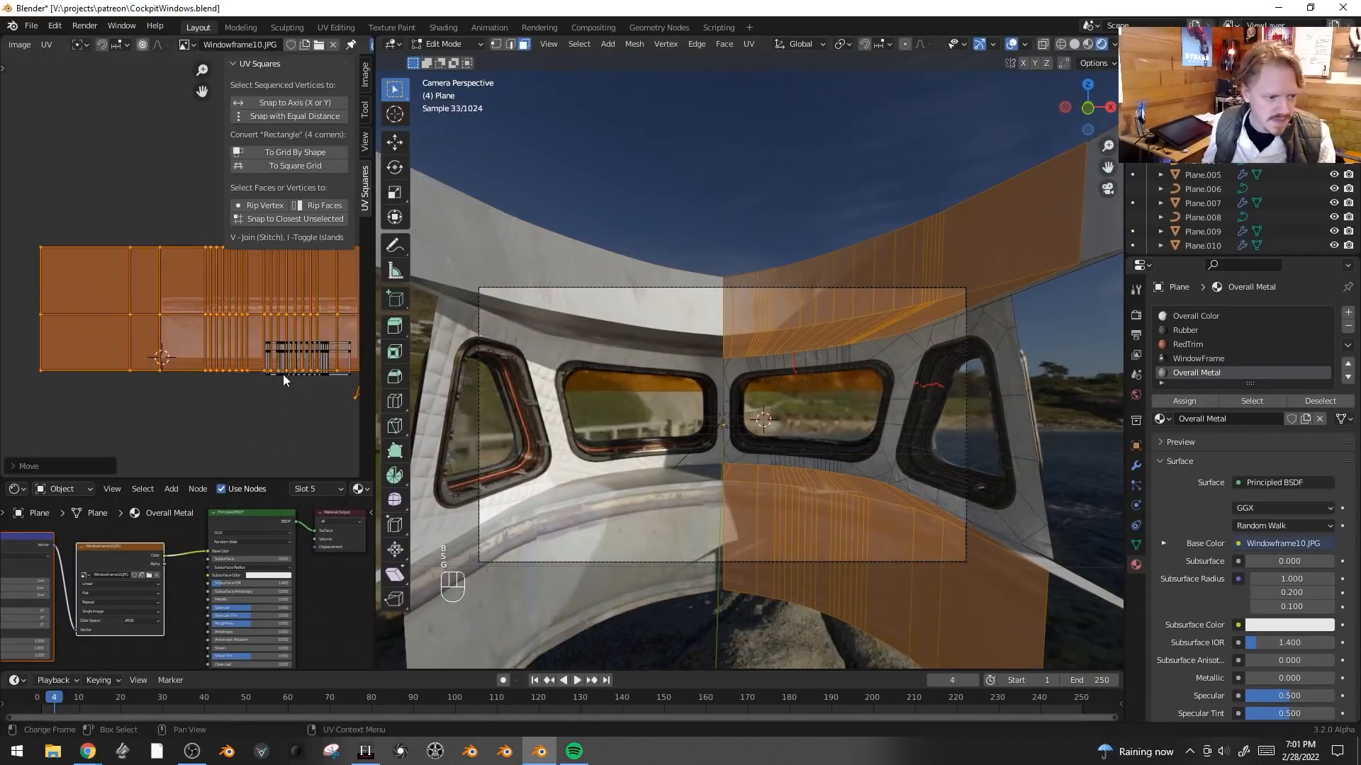
{"action": "left_click", "coordinate": [264, 373]}
{"action": "key", "text": "l"}
{"action": "key", "text": "s"}
{"action": "left_click", "coordinate": [112, 431]}
{"action": "key", "text": "g"}
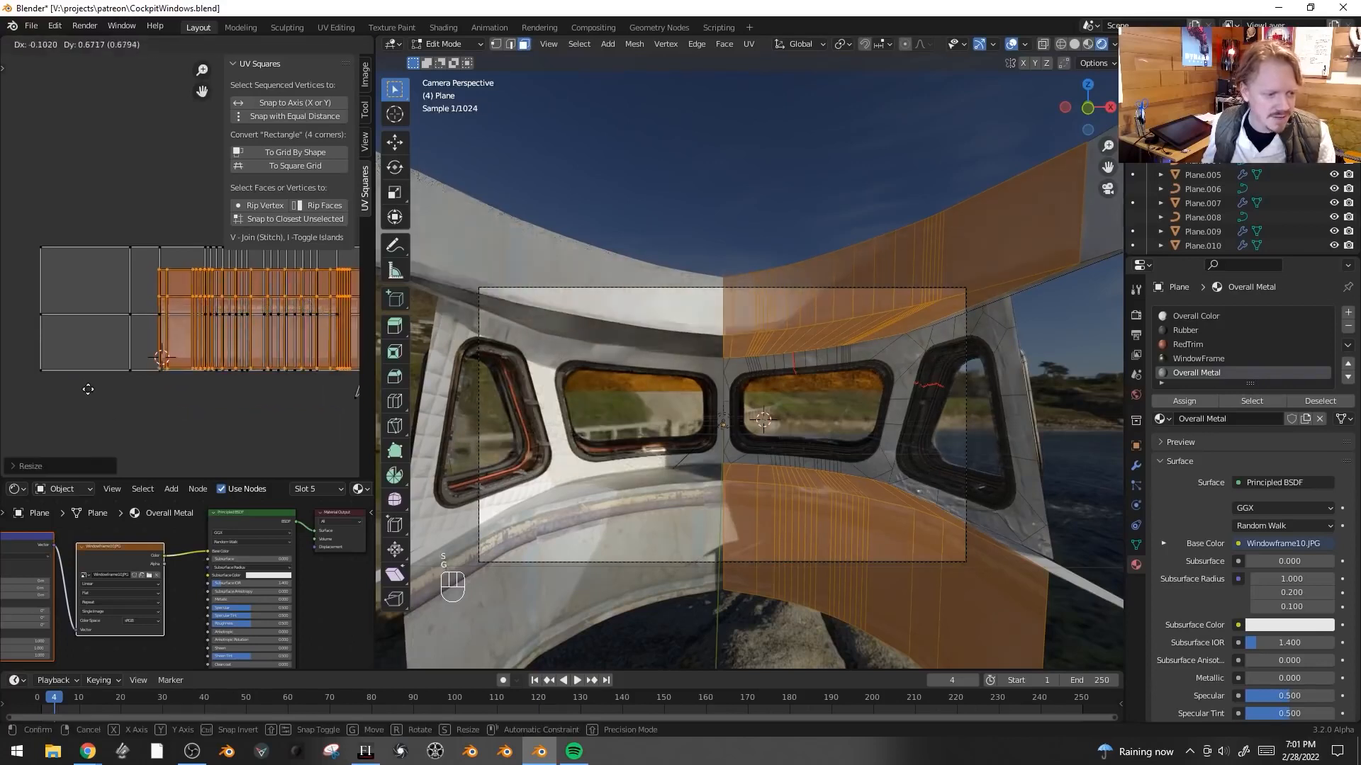
{"action": "left_click", "coordinate": [73, 405]}
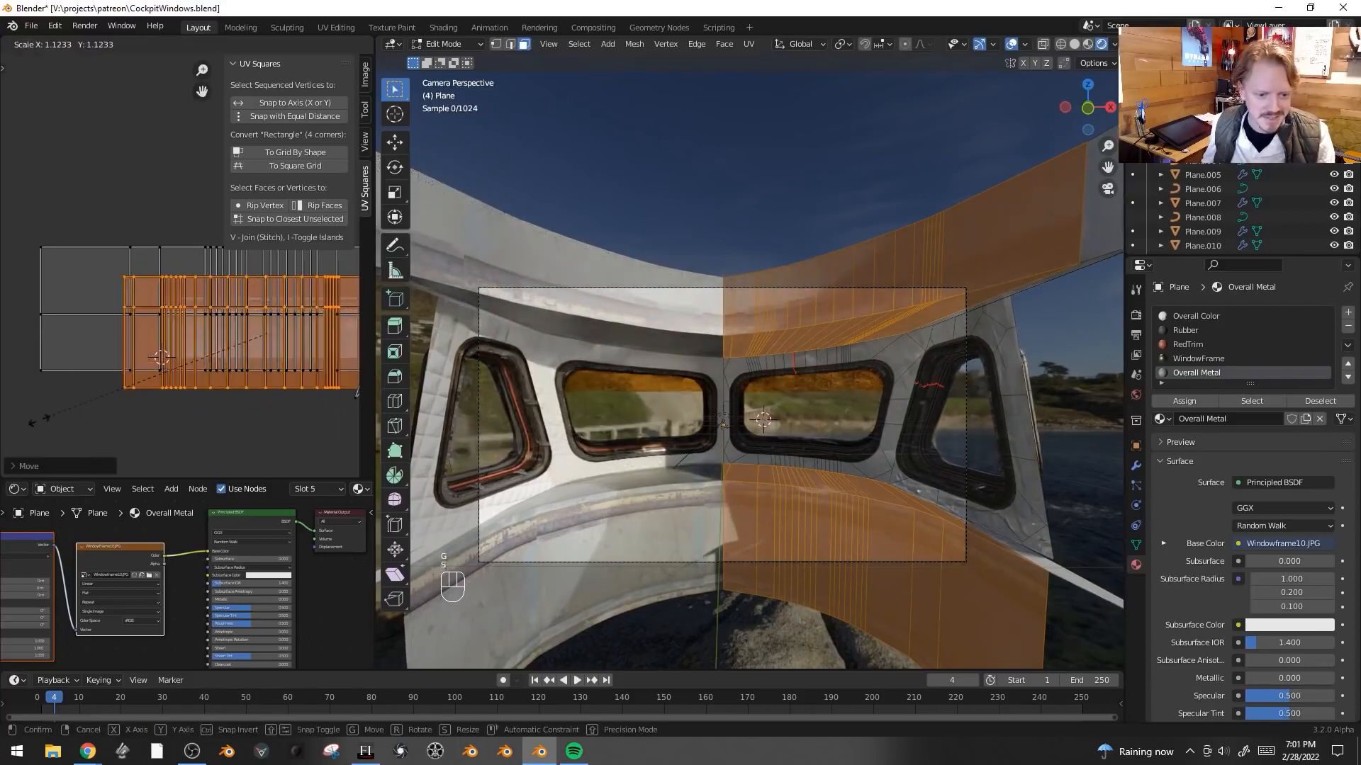
{"action": "key", "text": "s"}
{"action": "left_click", "coordinate": [37, 418]}
{"action": "key", "text": "Tab"}
{"action": "key", "text": "Tab"}
- Add a loop cut along the lower wall and extrude the new face strip along its normals to form a ledge
{"action": "middle_click_drag", "start_coordinate": [695, 495], "coordinate": [747, 491], "text": "ctrl"}
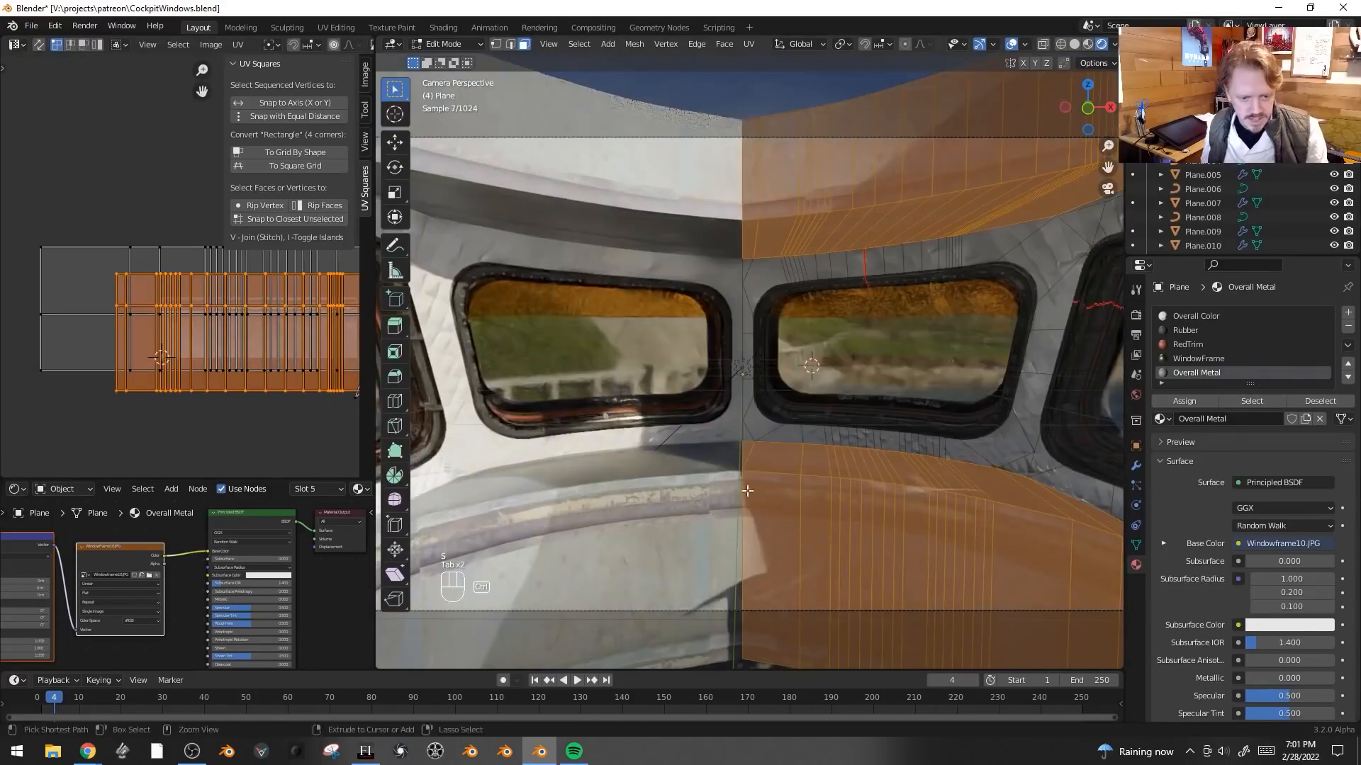
{"action": "key", "text": "ctrl+r"}
{"action": "left_click", "coordinate": [777, 559]}
{"action": "left_click", "coordinate": [800, 478]}
{"action": "key", "text": "3"}
{"action": "left_click", "coordinate": [801, 477], "text": "alt"}
{"action": "middle_click_drag", "start_coordinate": [801, 477], "coordinate": [792, 401]}
{"action": "key", "text": "KP_Decimal"}
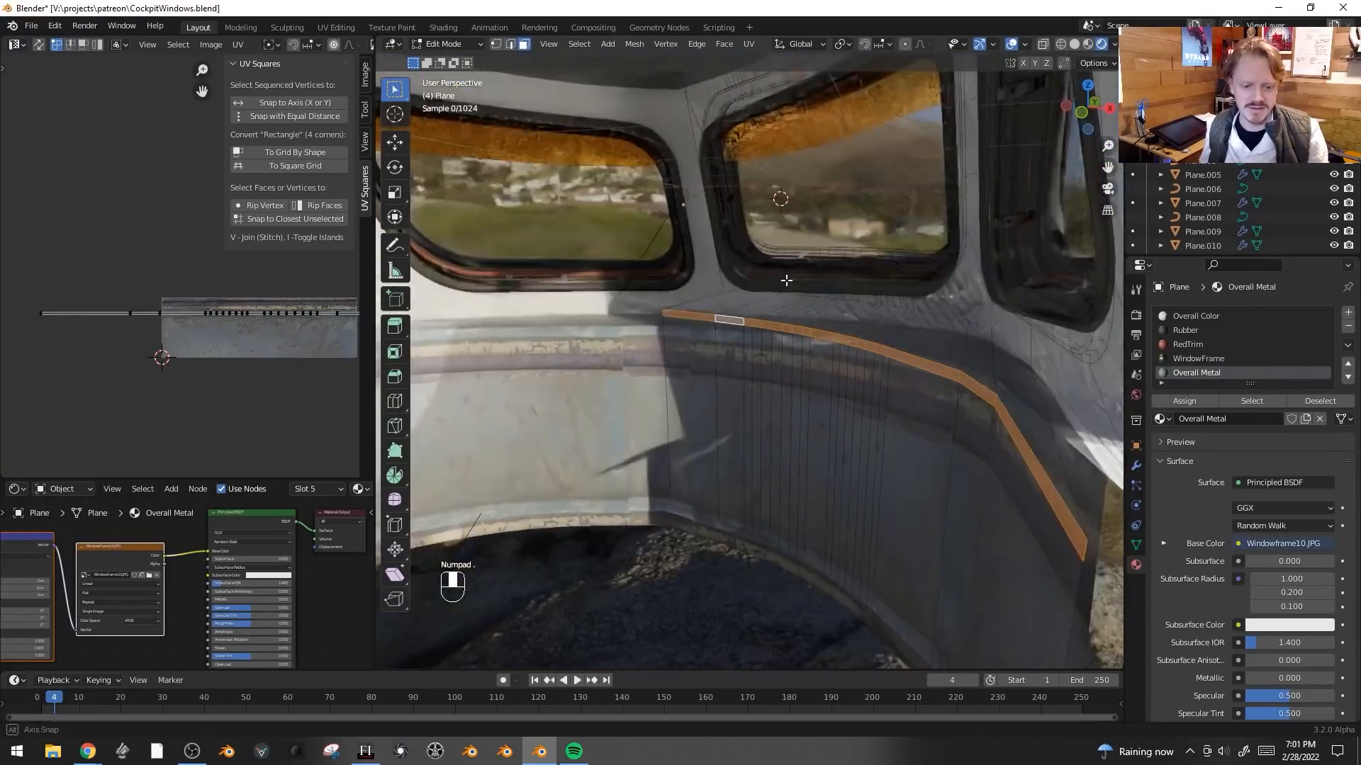
{"action": "key", "text": "alt+e"}
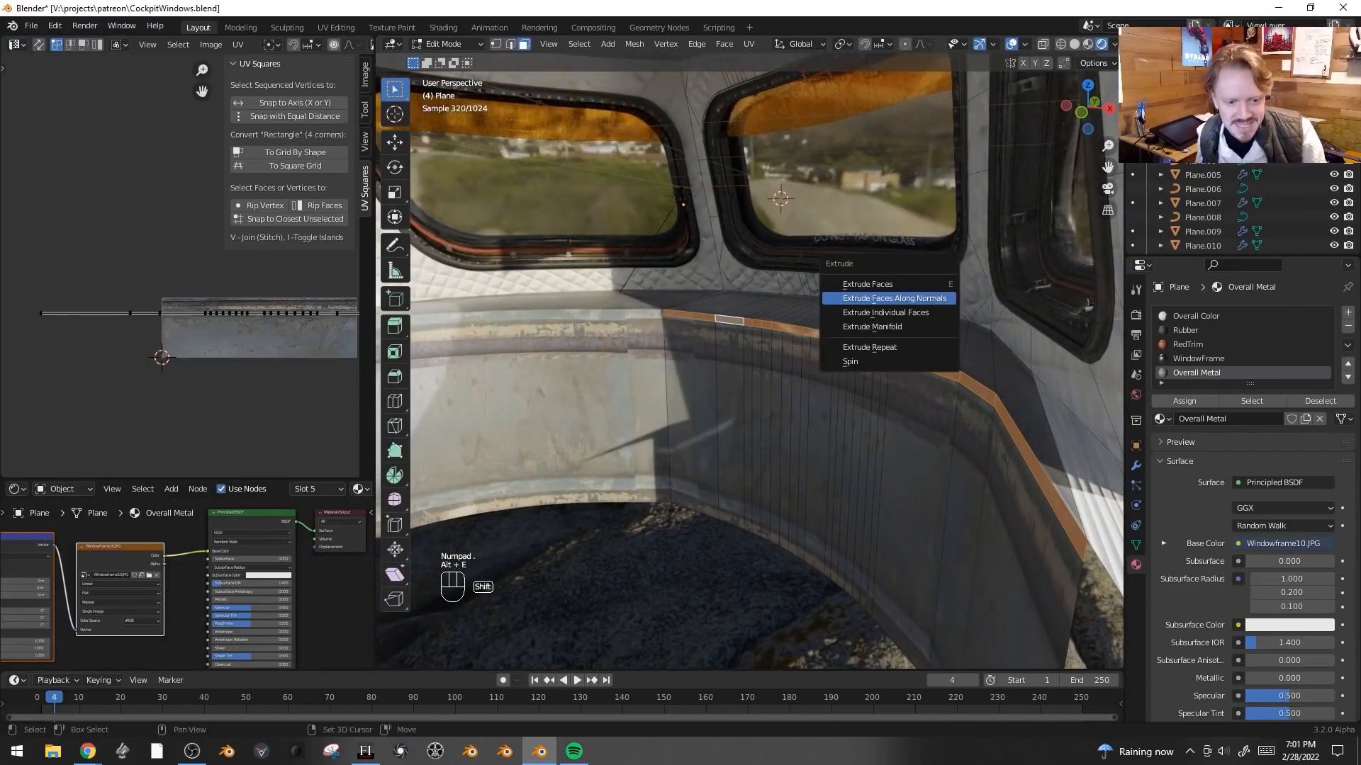
{"action": "left_click", "coordinate": [931, 298]}
{"action": "left_click", "coordinate": [935, 297]}
- Bevel the ledge's outer edge with 2 segments
{"action": "key", "text": "2"}
{"action": "left_click", "coordinate": [997, 420], "text": "alt+shift"}
{"action": "key", "text": "ctrl+b"}
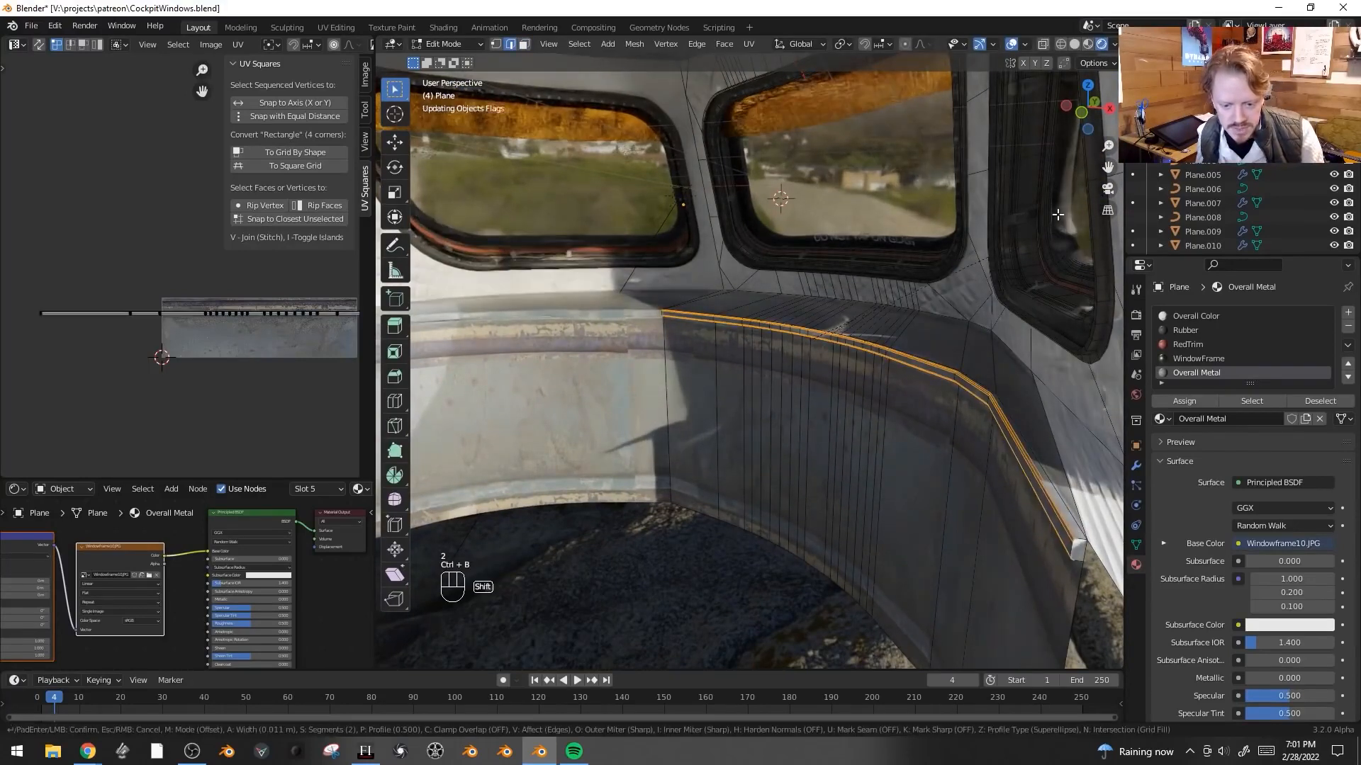
{"action": "left_click", "coordinate": [1049, 255]}
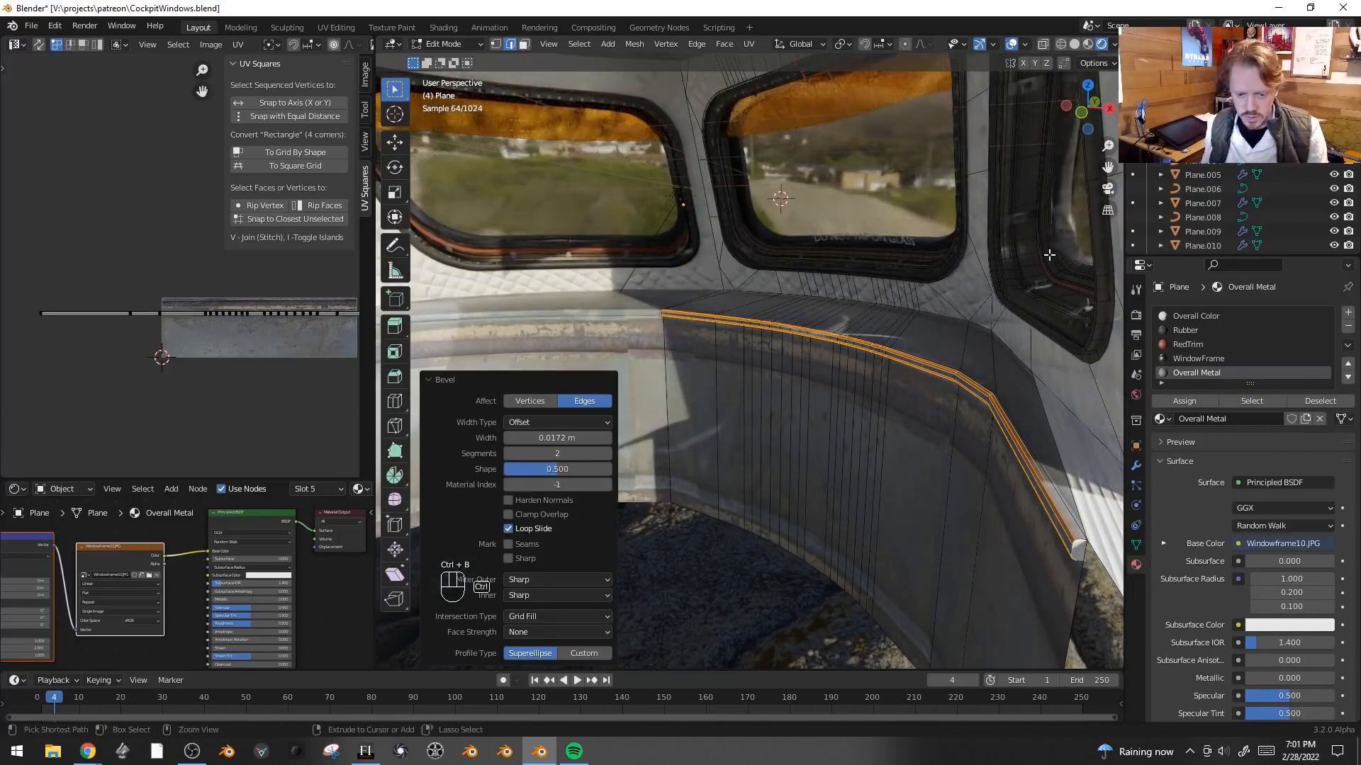
- Grow the ledge selection and assign it the Chrome material in a new material slot
{"action": "key", "text": "ctrl+KP_Add"}
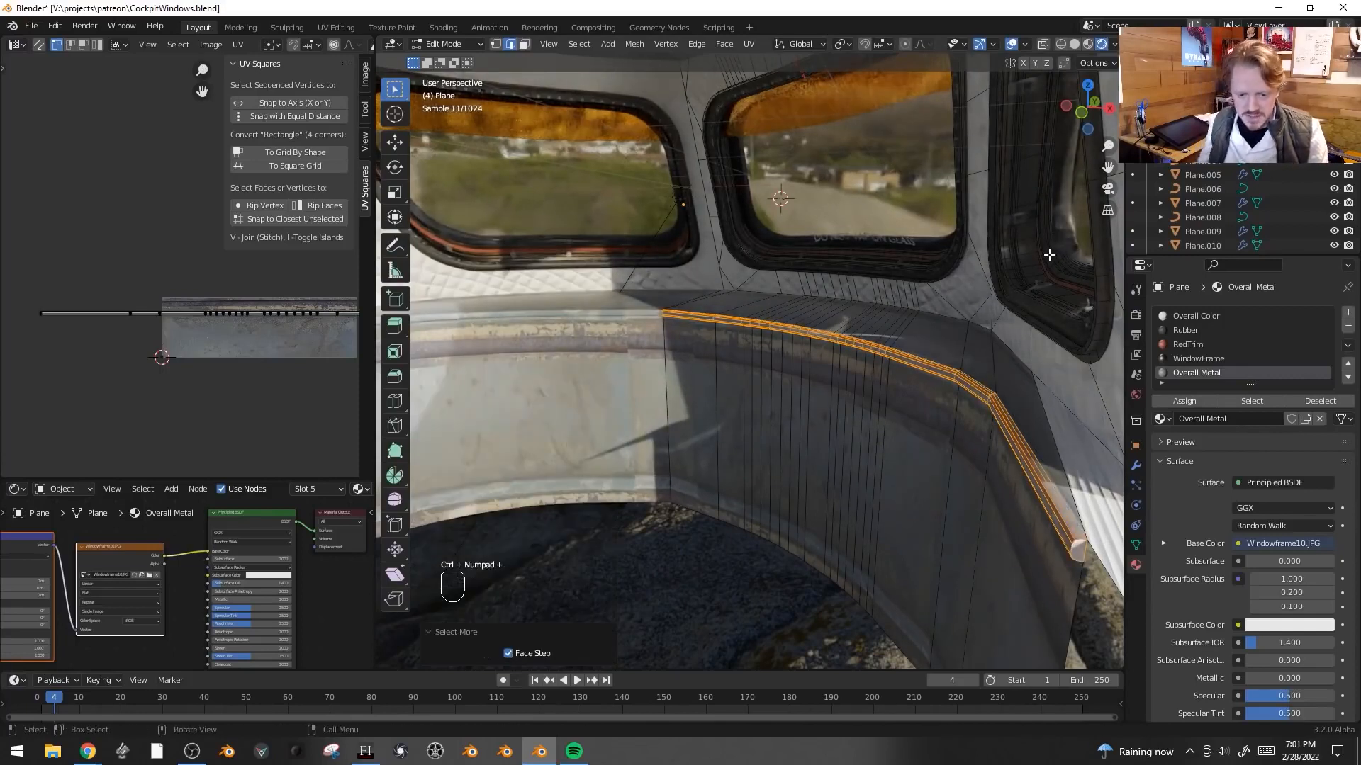
{"action": "left_click", "coordinate": [1348, 314]}
{"action": "left_click", "coordinate": [1262, 422]}
{"action": "left_click", "coordinate": [1199, 416]}
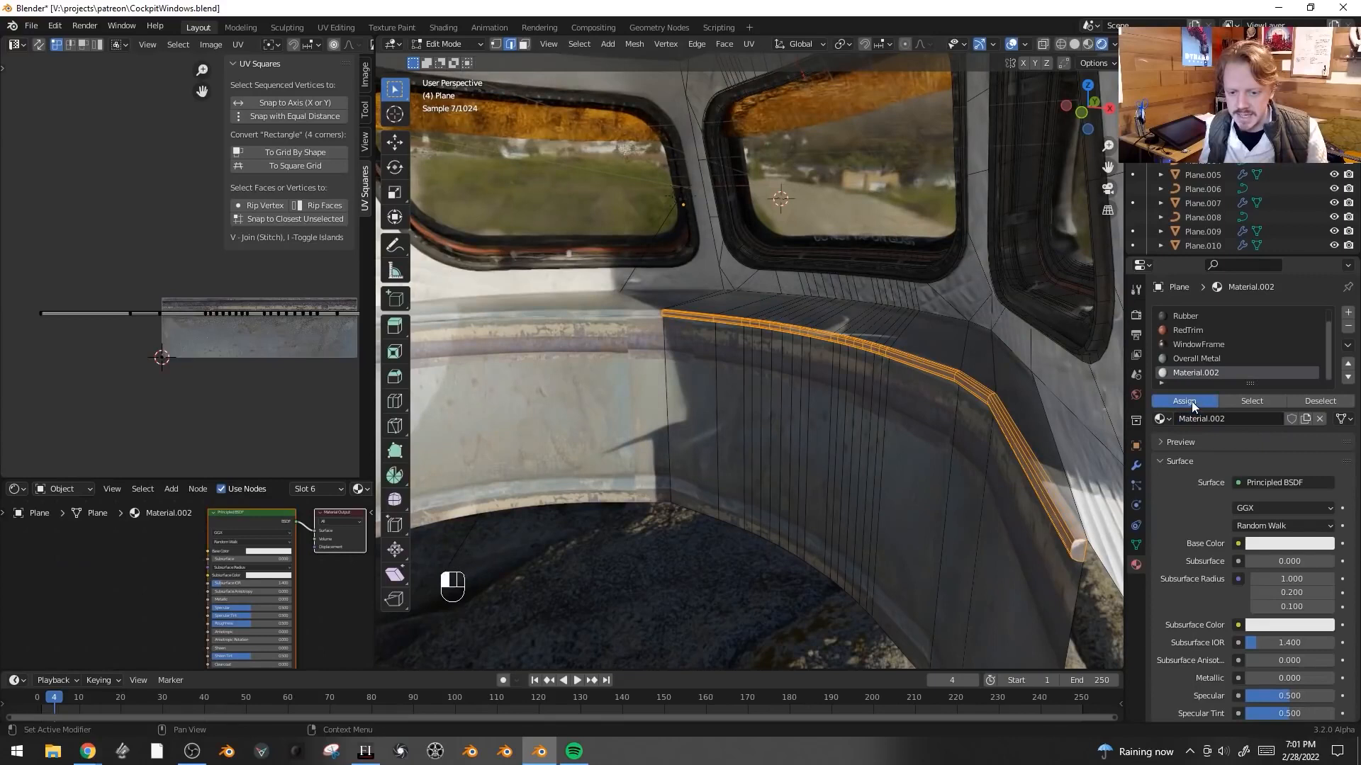
{"action": "left_click", "coordinate": [1193, 403]}
{"action": "left_click", "coordinate": [1220, 418]}
{"action": "key", "text": "Return"}
{"action": "middle_click_drag", "start_coordinate": [1177, 651], "coordinate": [1197, 572]}
{"action": "left_click_drag", "start_coordinate": [1267, 603], "coordinate": [1336, 602]}
{"action": "middle_click_drag", "start_coordinate": [1190, 627], "coordinate": [1189, 582]}
{"action": "left_click_drag", "start_coordinate": [1290, 608], "coordinate": [1276, 607]}
{"action": "key", "text": "Tab"}
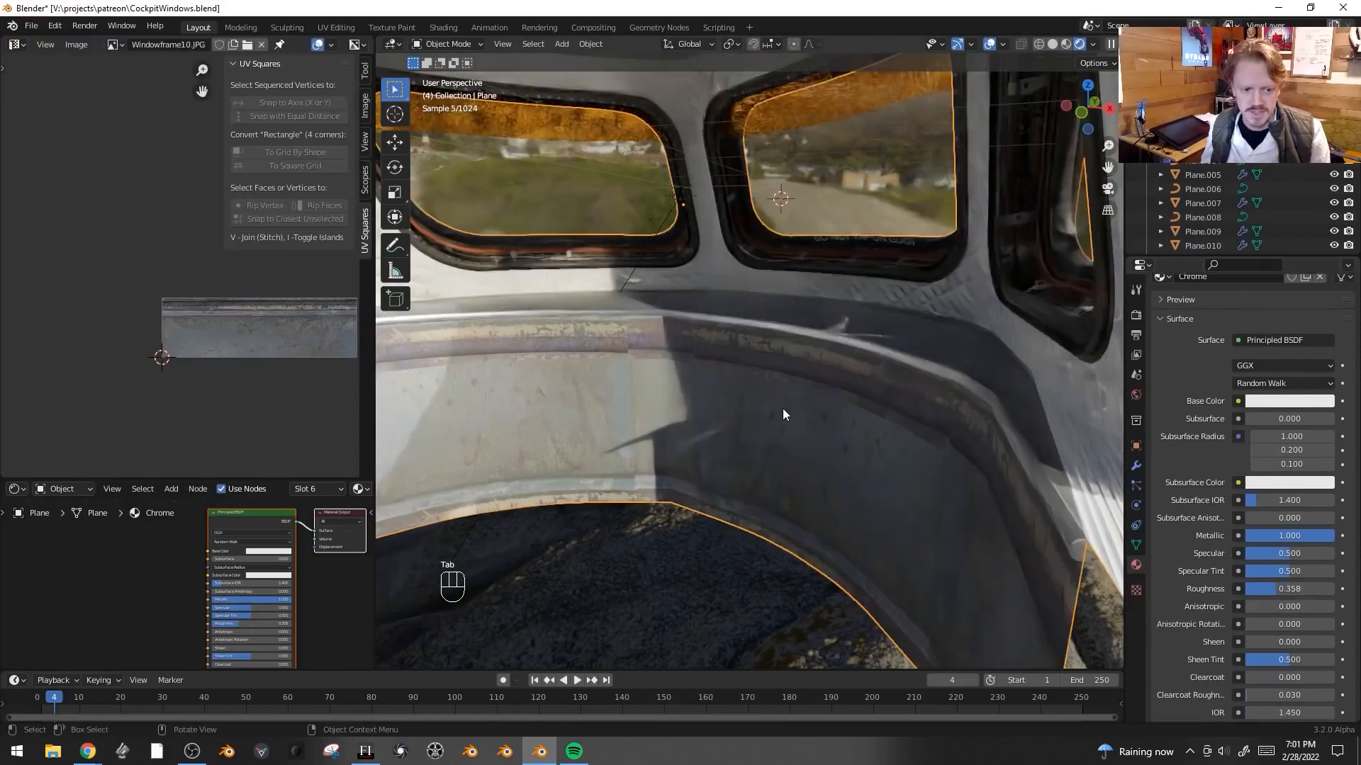
- Replace the world's environment texture with a plain dark RGB color
{"action": "key", "text": "shift+alt+z"}
{"action": "key", "text": "KP_0"}
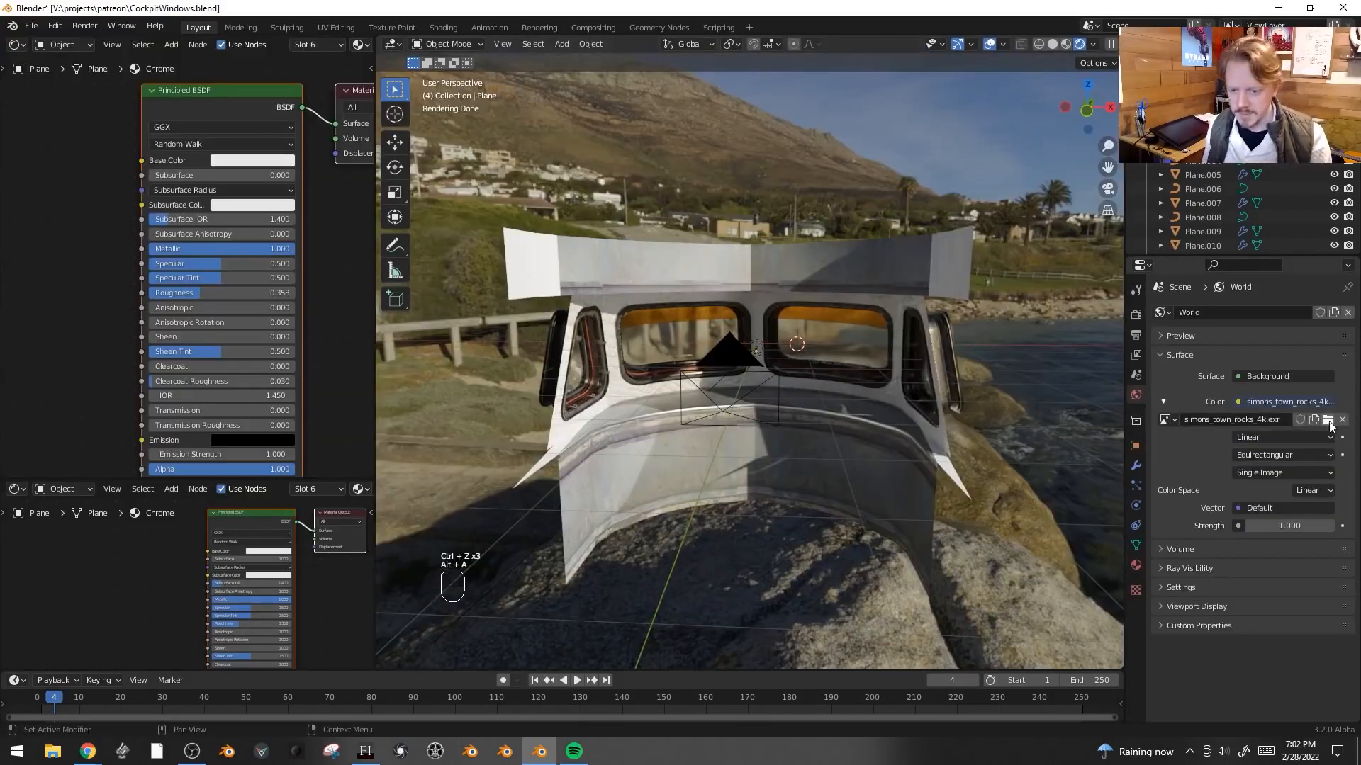
{"action": "left_click", "coordinate": [1342, 419]}
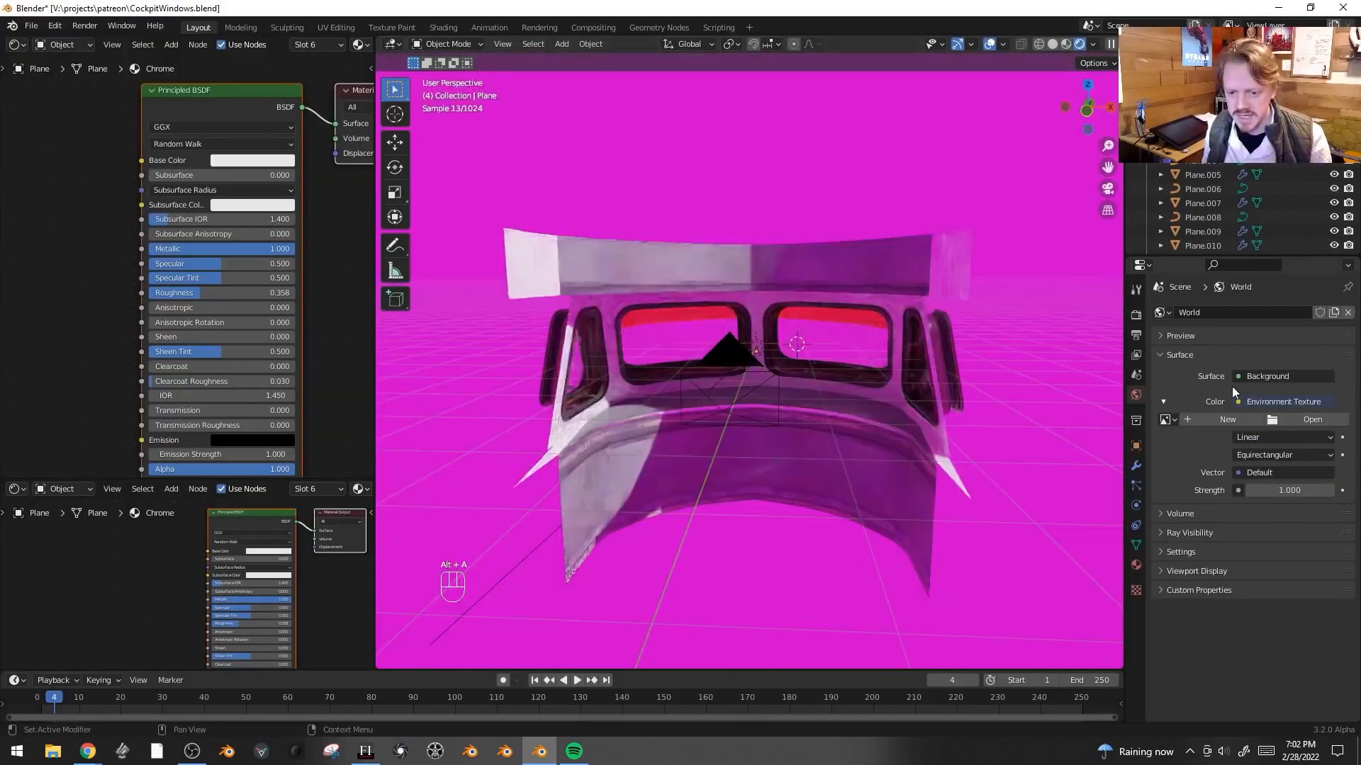
{"action": "left_click", "coordinate": [1244, 401]}
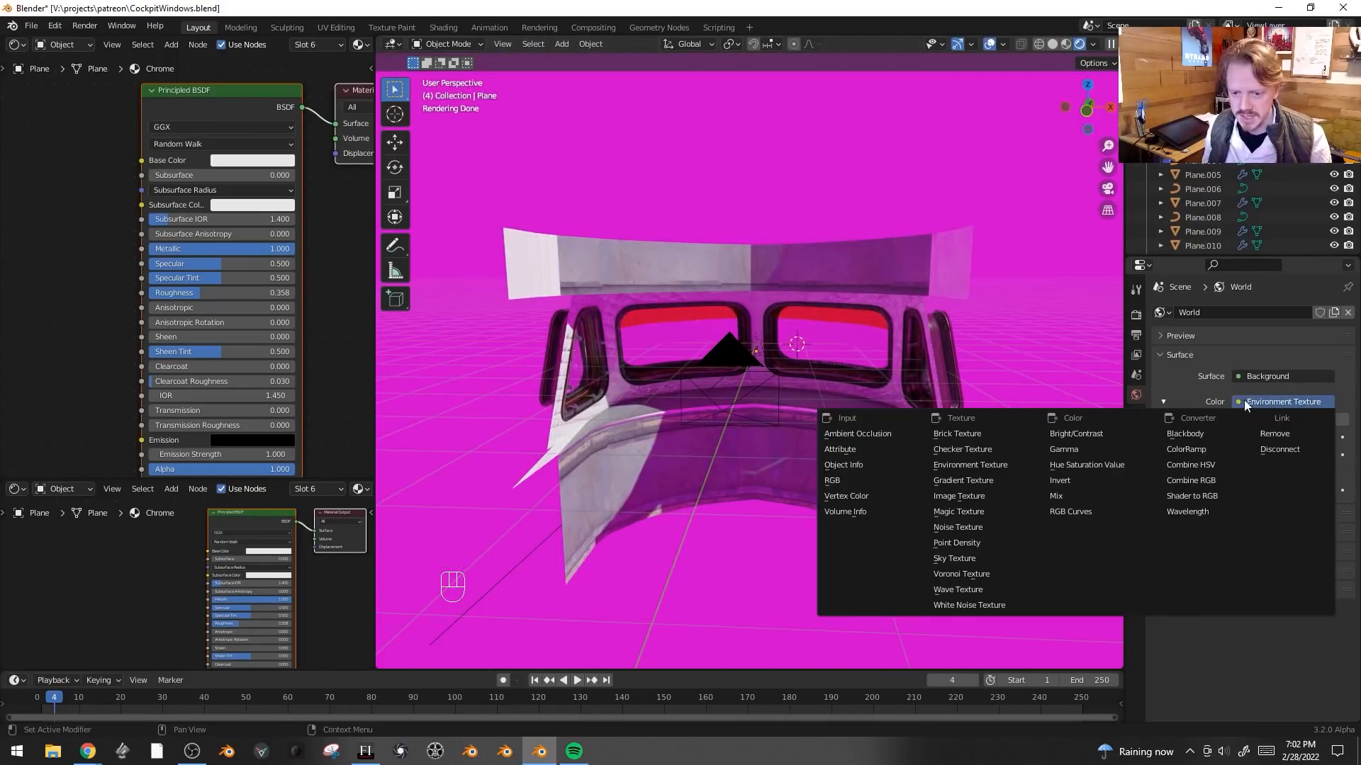
{"action": "left_click", "coordinate": [849, 480]}
{"action": "left_click_drag", "start_coordinate": [1349, 460], "coordinate": [1347, 479]}
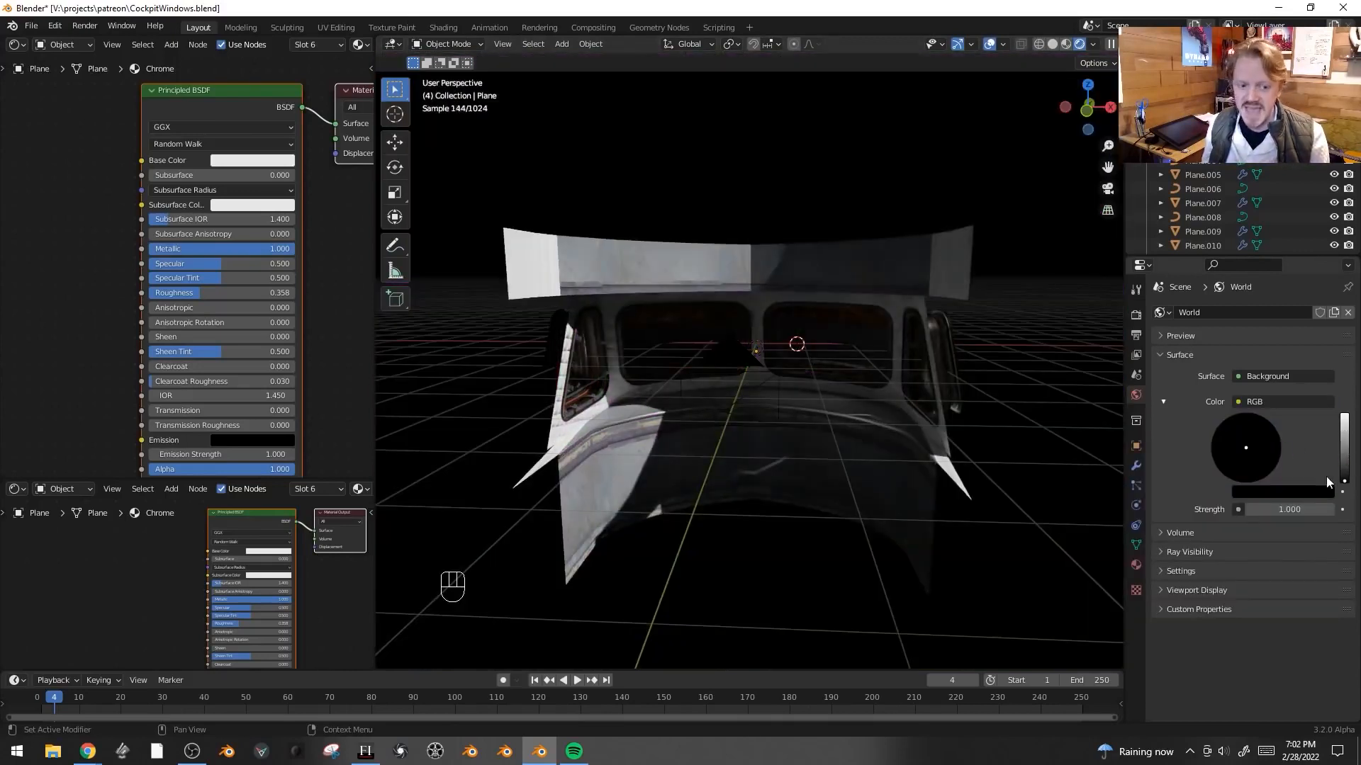
{"action": "key", "text": "shift+alt+z"}
{"action": "key", "text": "shift+alt+z"}
- Trackball-rotate the sun light to a new angle
{"action": "key", "text": "a"}
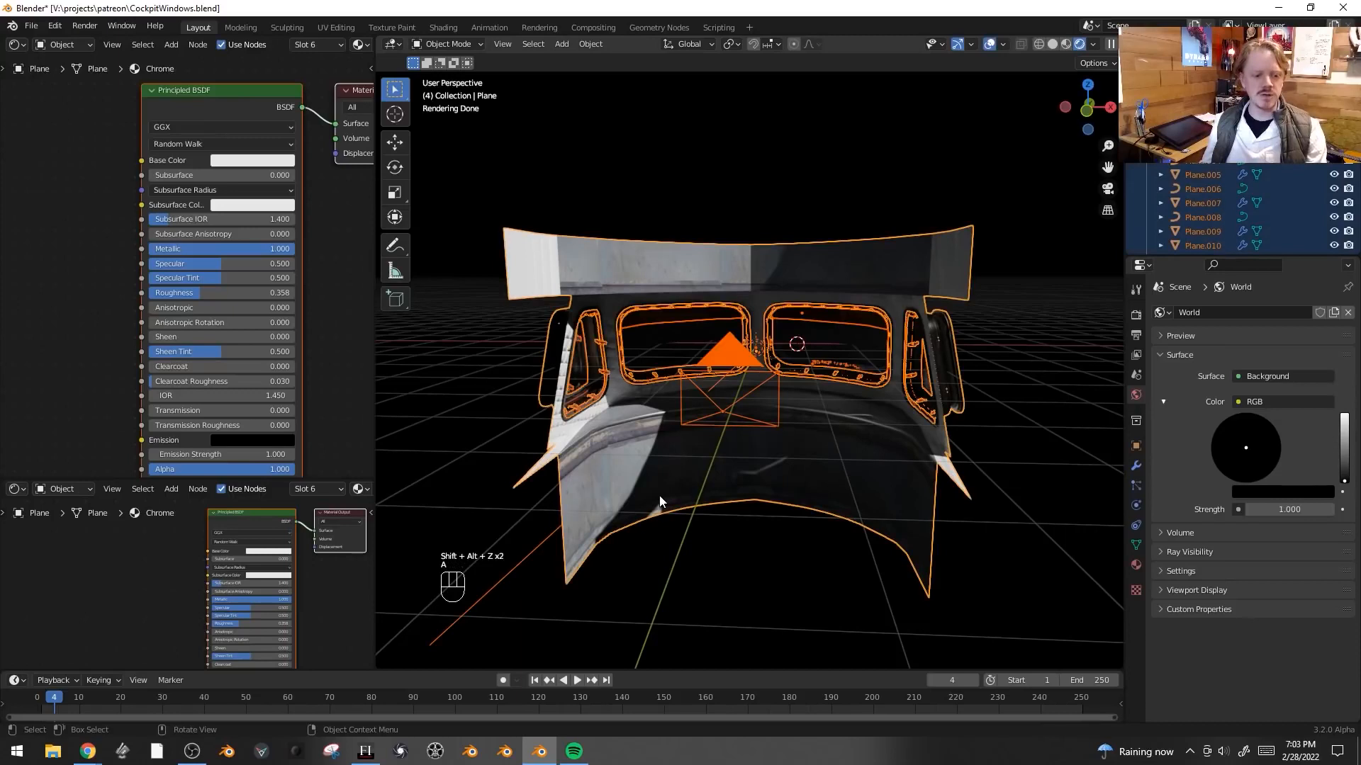
{"action": "left_click", "coordinate": [512, 564]}
{"action": "key", "text": "r"}
{"action": "key", "text": "r"}
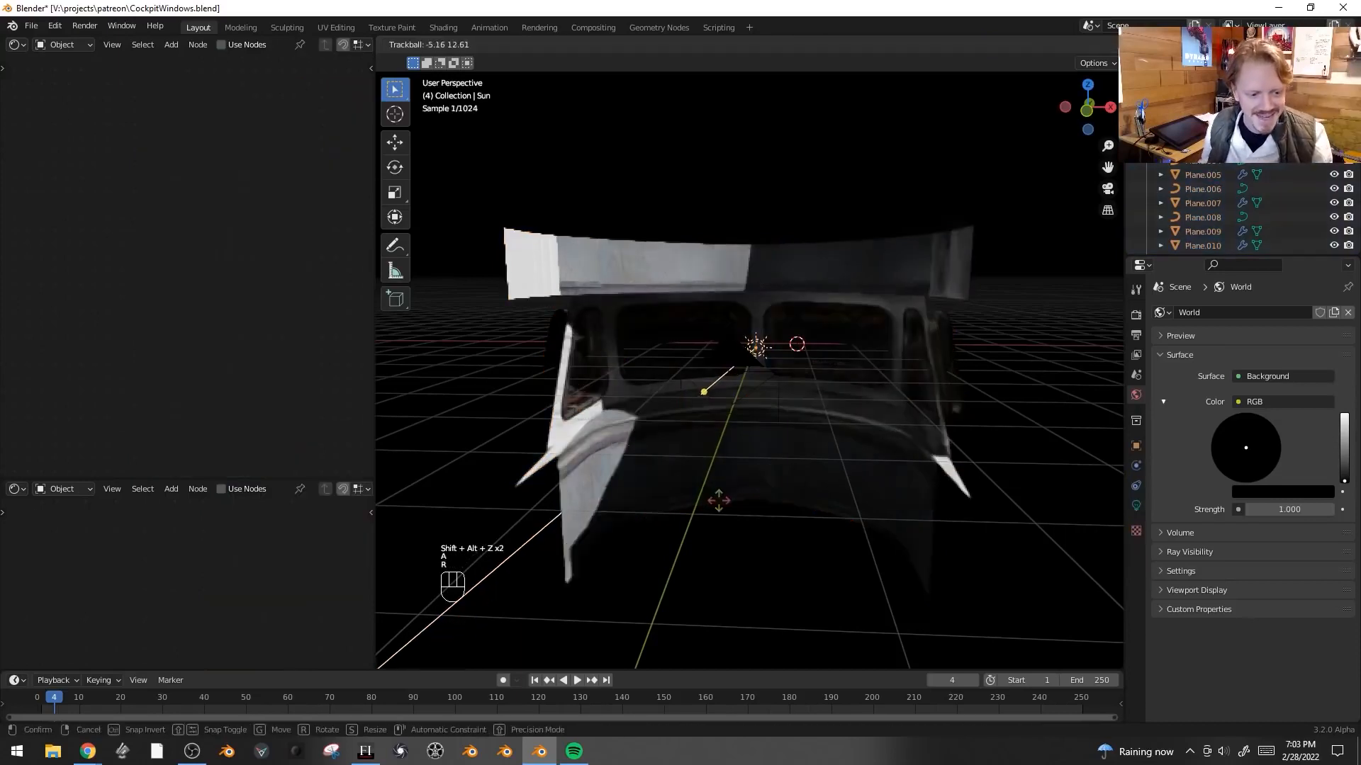
{"action": "left_click", "coordinate": [839, 496]}
- Select the window glass object and rename its material to Glass
{"action": "left_click", "coordinate": [864, 338]}
{"action": "left_click", "coordinate": [1136, 564]}
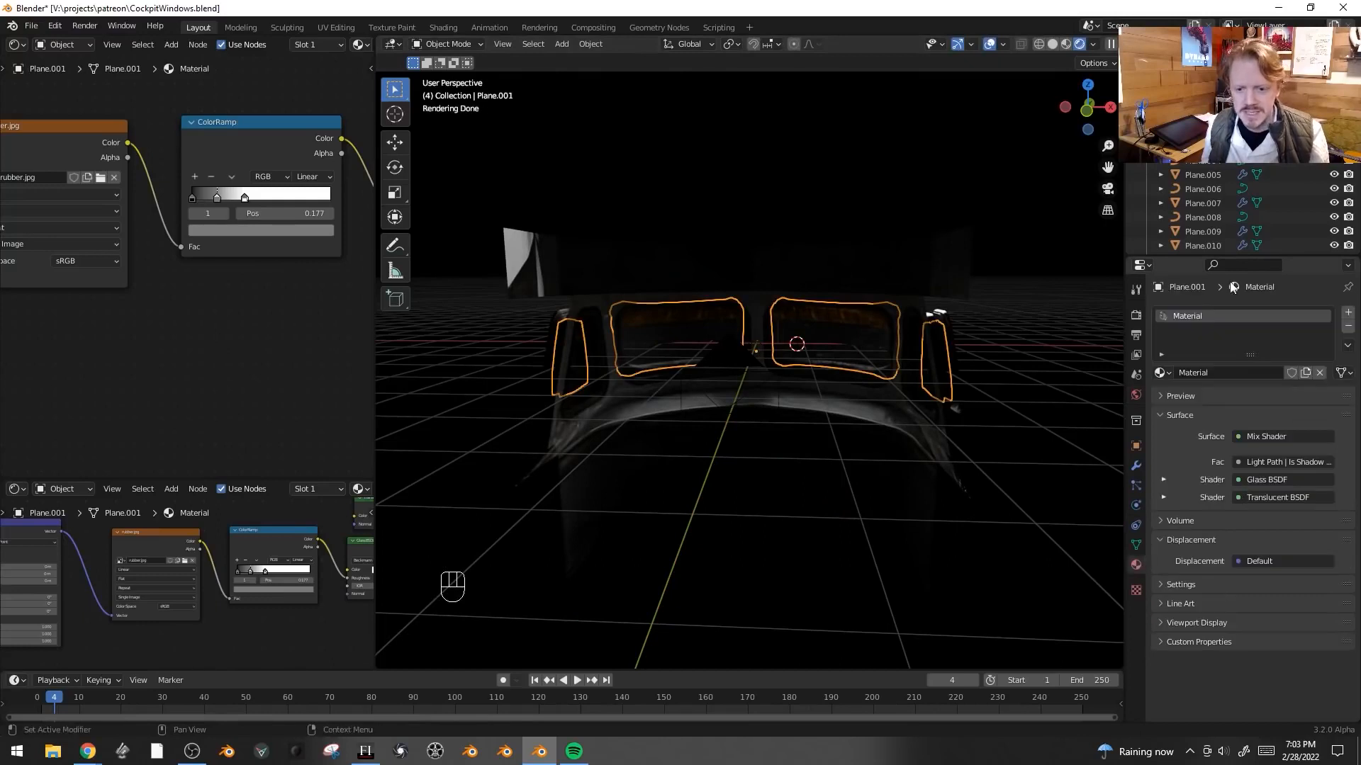
{"action": "double_click", "coordinate": [1214, 367]}
{"action": "type", "text": "Glass"}
{"action": "key", "text": "Return"}
{"action": "middle_click_drag", "start_coordinate": [275, 335], "coordinate": [316, 434]}
{"action": "left_click_drag", "start_coordinate": [213, 250], "coordinate": [214, 266]}
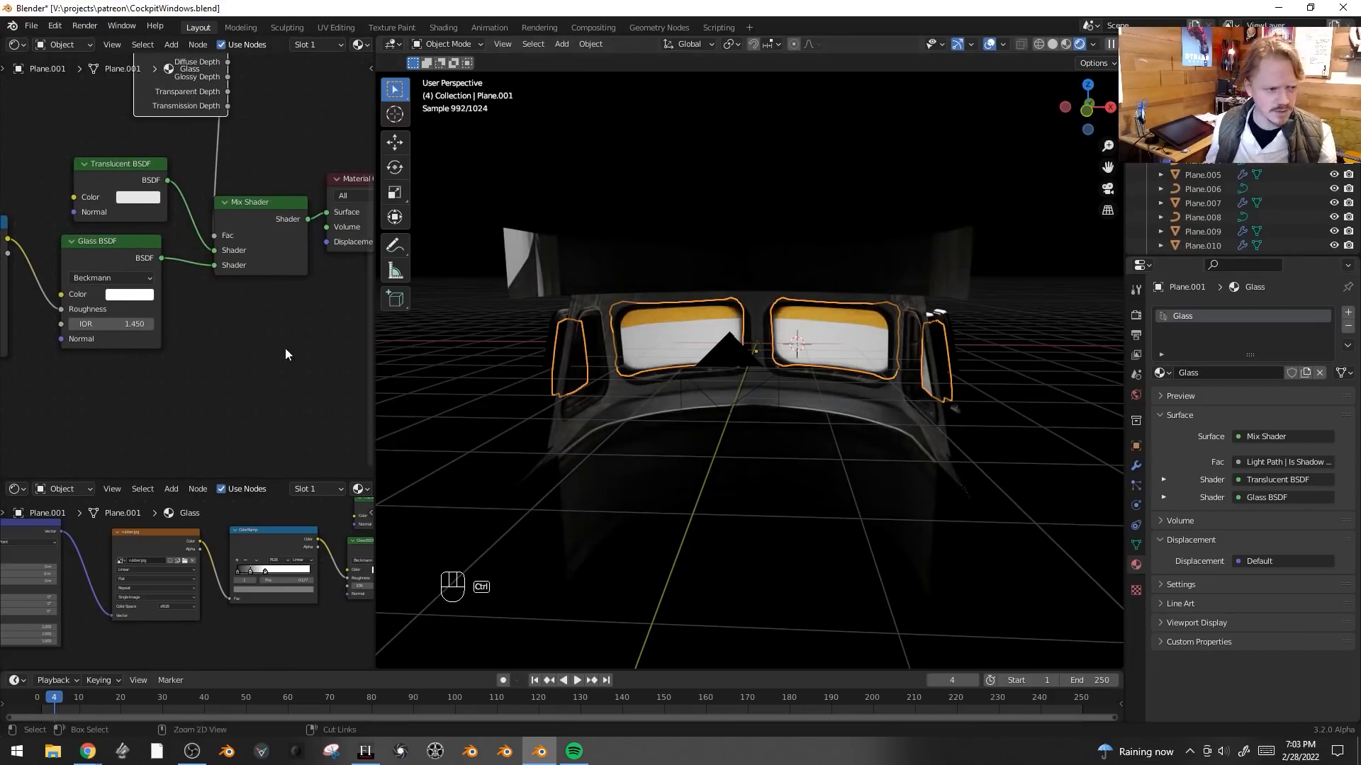
- Swap the glass material's Translucent BSDF for a Transparent BSDF and reorder the Mix Shader inputs so Glass BSDF comes first
{"action": "left_click", "coordinate": [113, 163]}
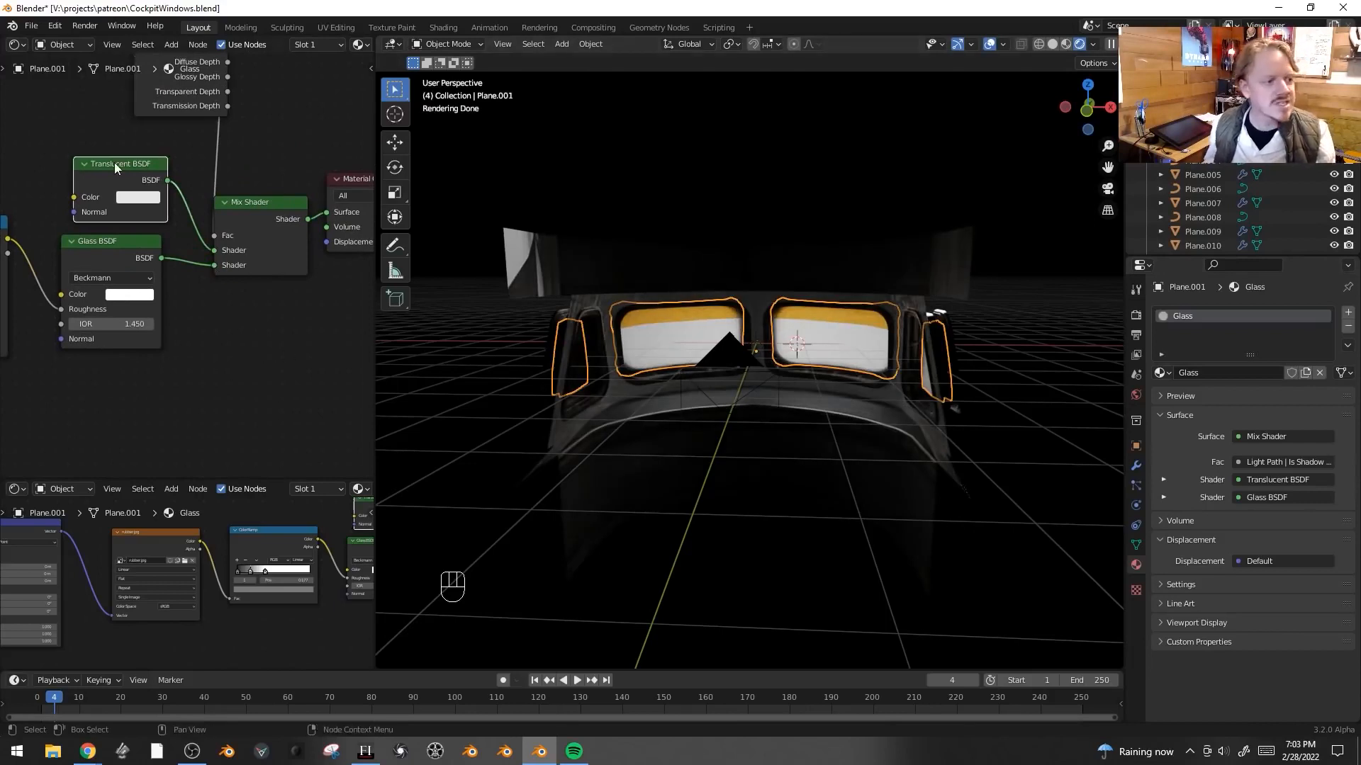
{"action": "key", "text": "shift+s"}
{"action": "mouse_move", "coordinate": [91, 194]}
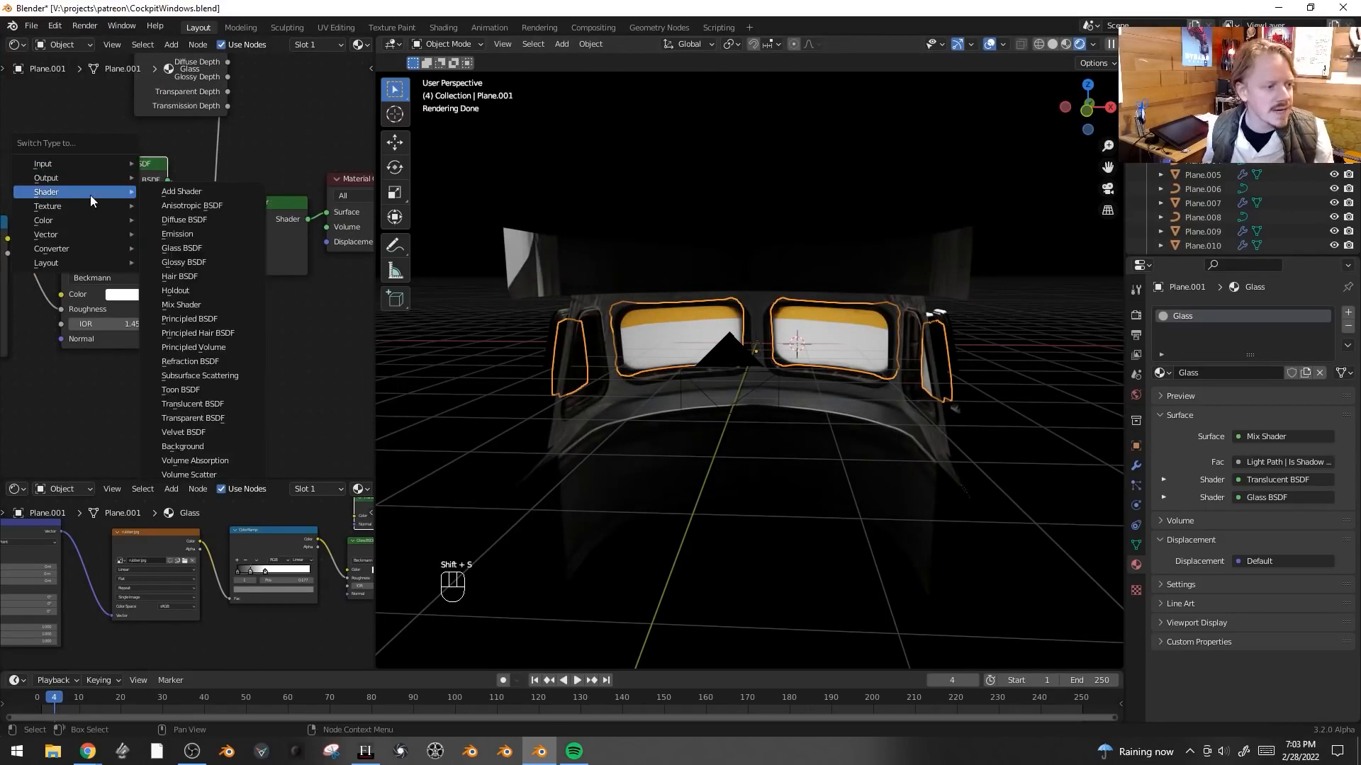
{"action": "left_click", "coordinate": [244, 418]}
{"action": "left_click_drag", "start_coordinate": [214, 264], "coordinate": [215, 251]}
{"action": "key", "text": "alt+a"}
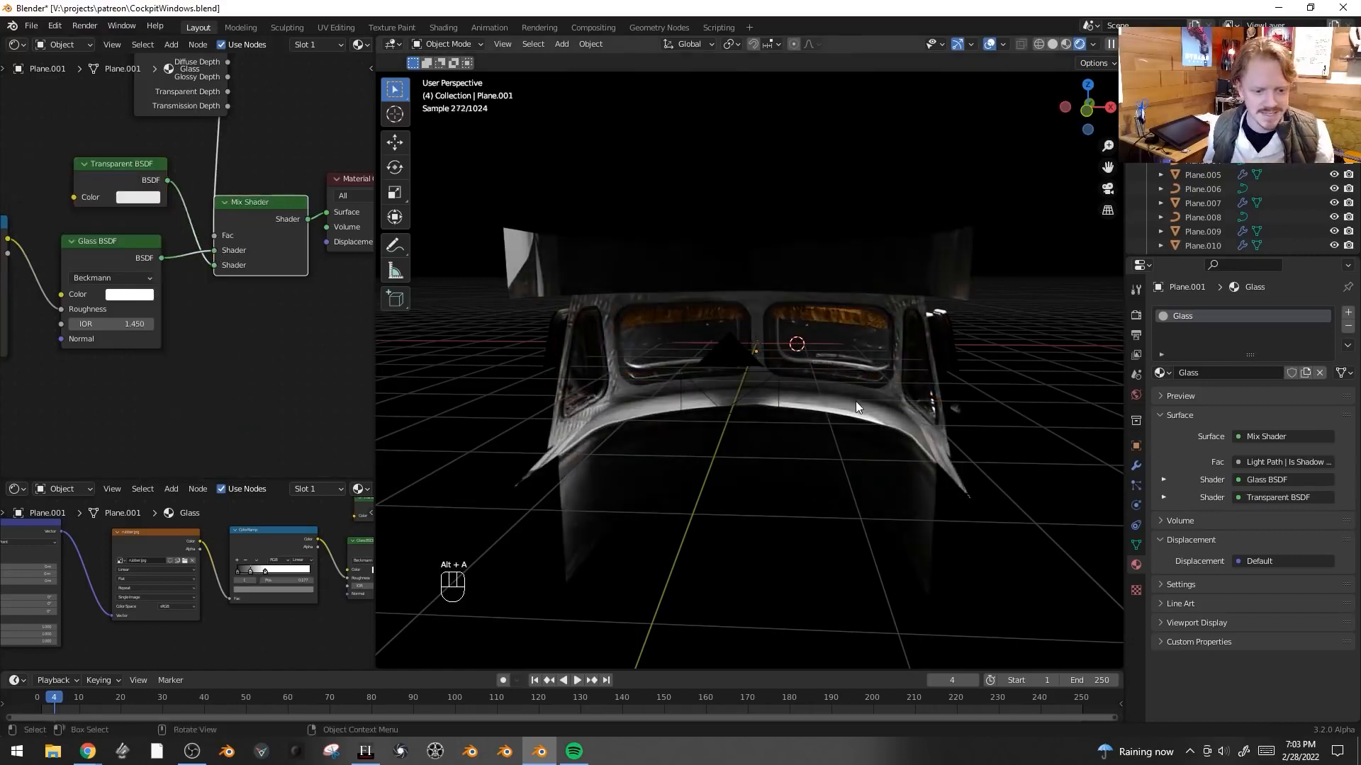
- Select the window glass object from the camera view and delete it
{"action": "key", "text": "KP_0"}
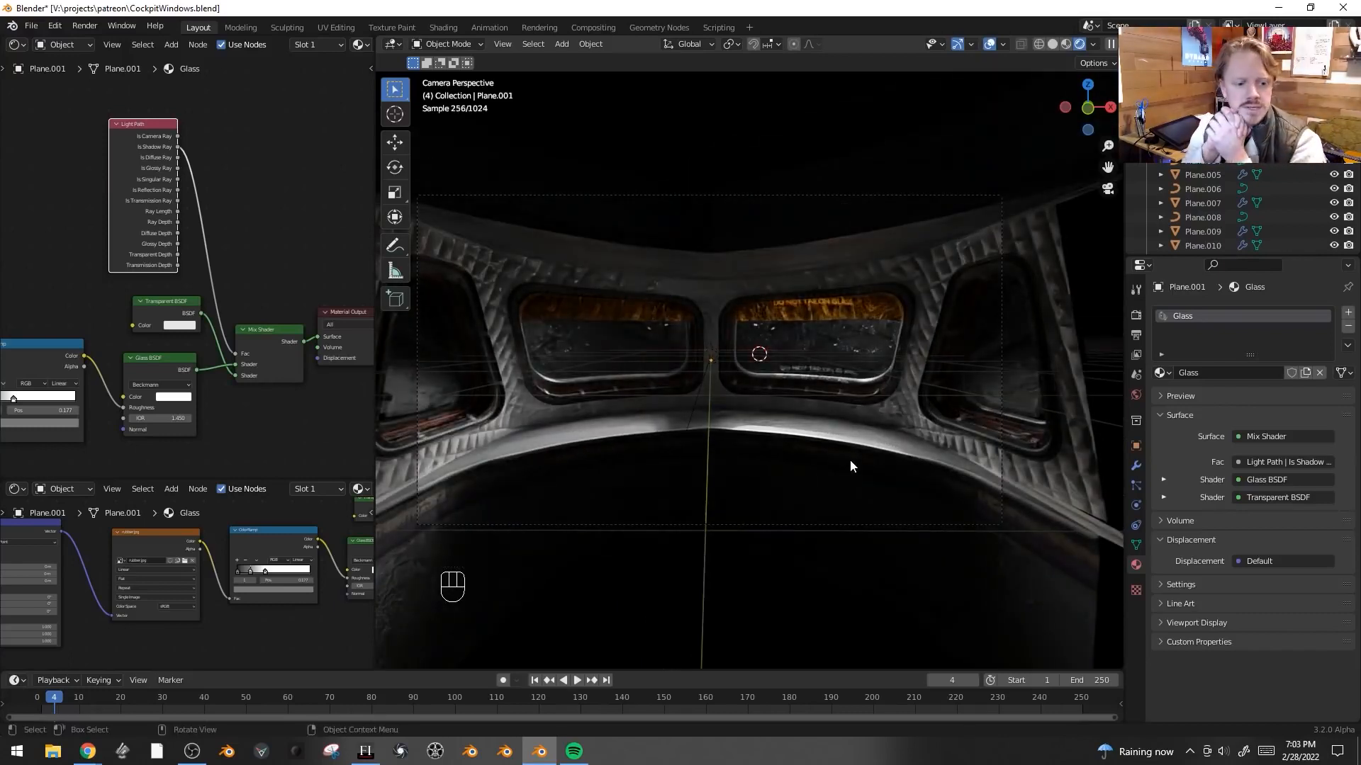
{"action": "scroll", "coordinate": [849, 459], "scroll_direction": "up", "scroll_amount": 2}
{"action": "left_click", "coordinate": [730, 353]}
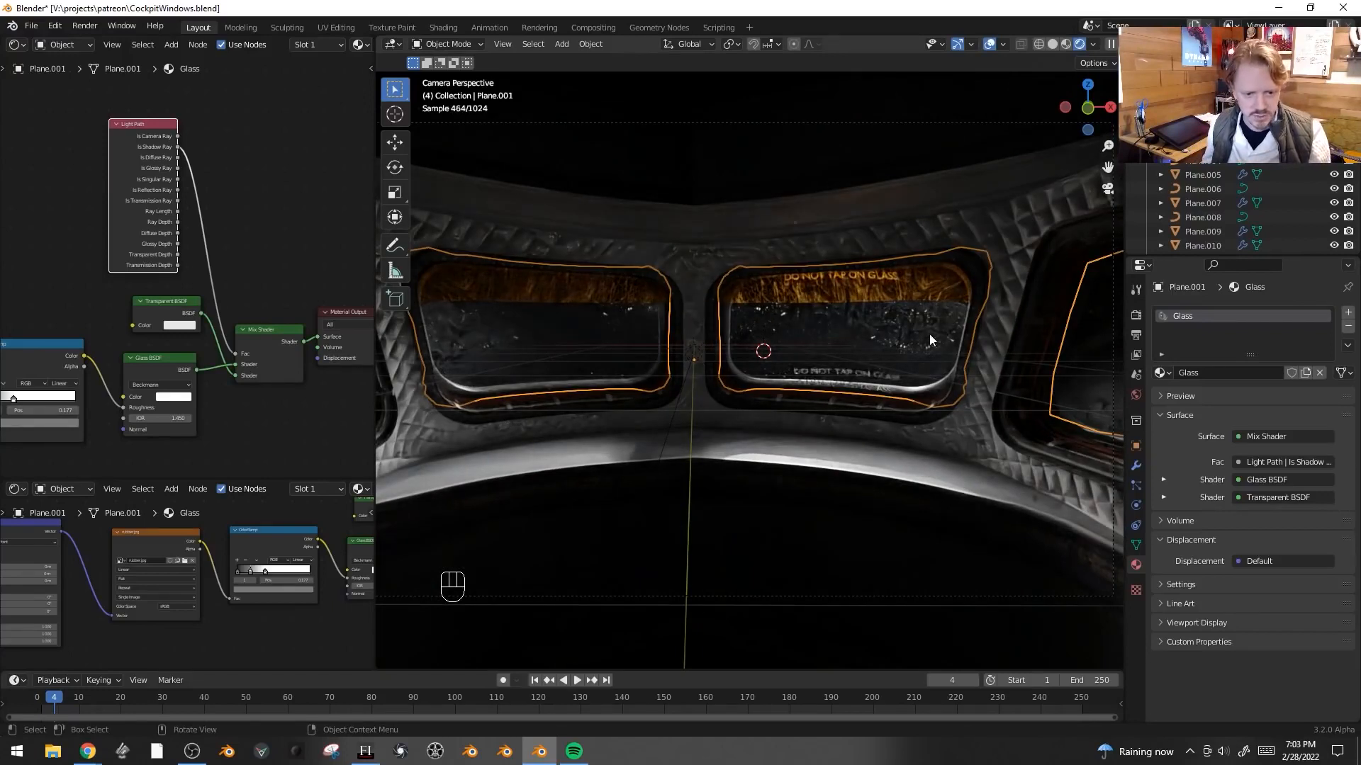
{"action": "left_click", "coordinate": [1136, 465]}
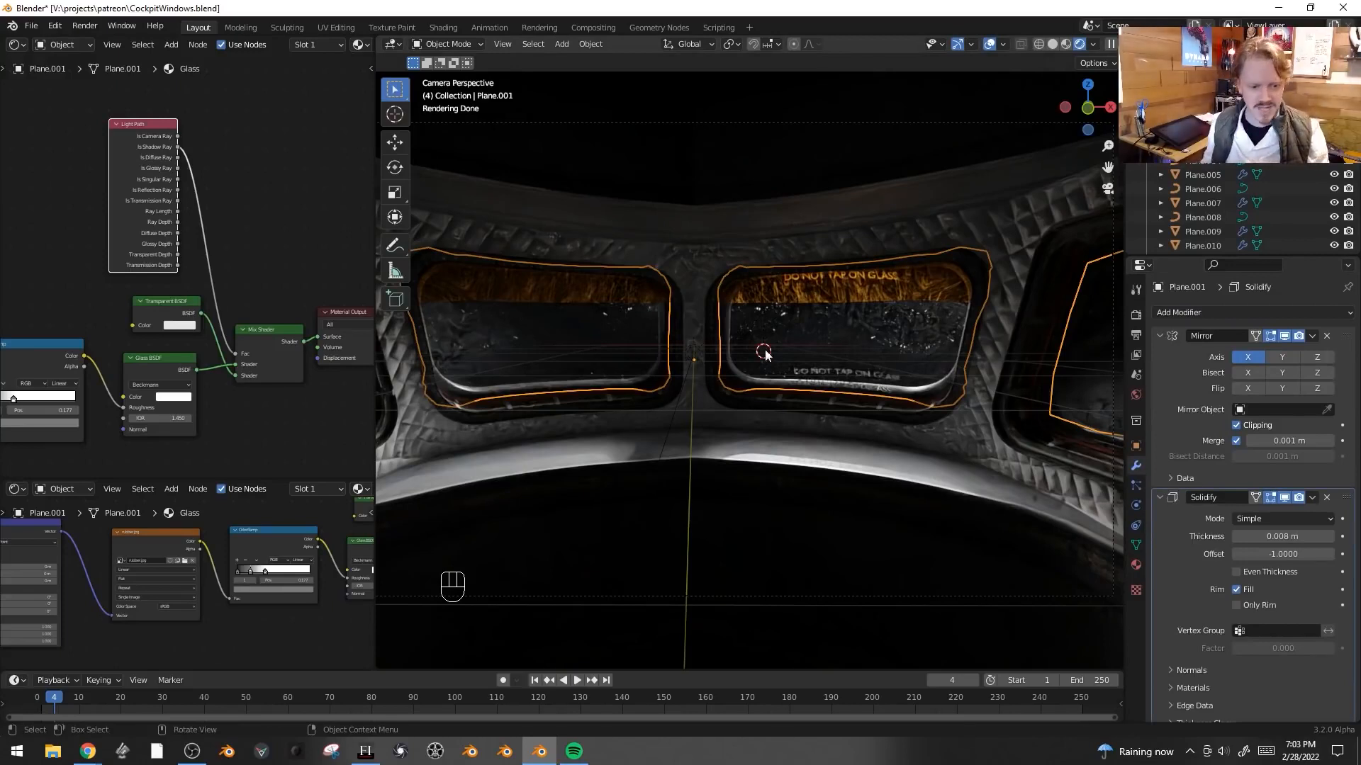
{"action": "key", "text": "x"}
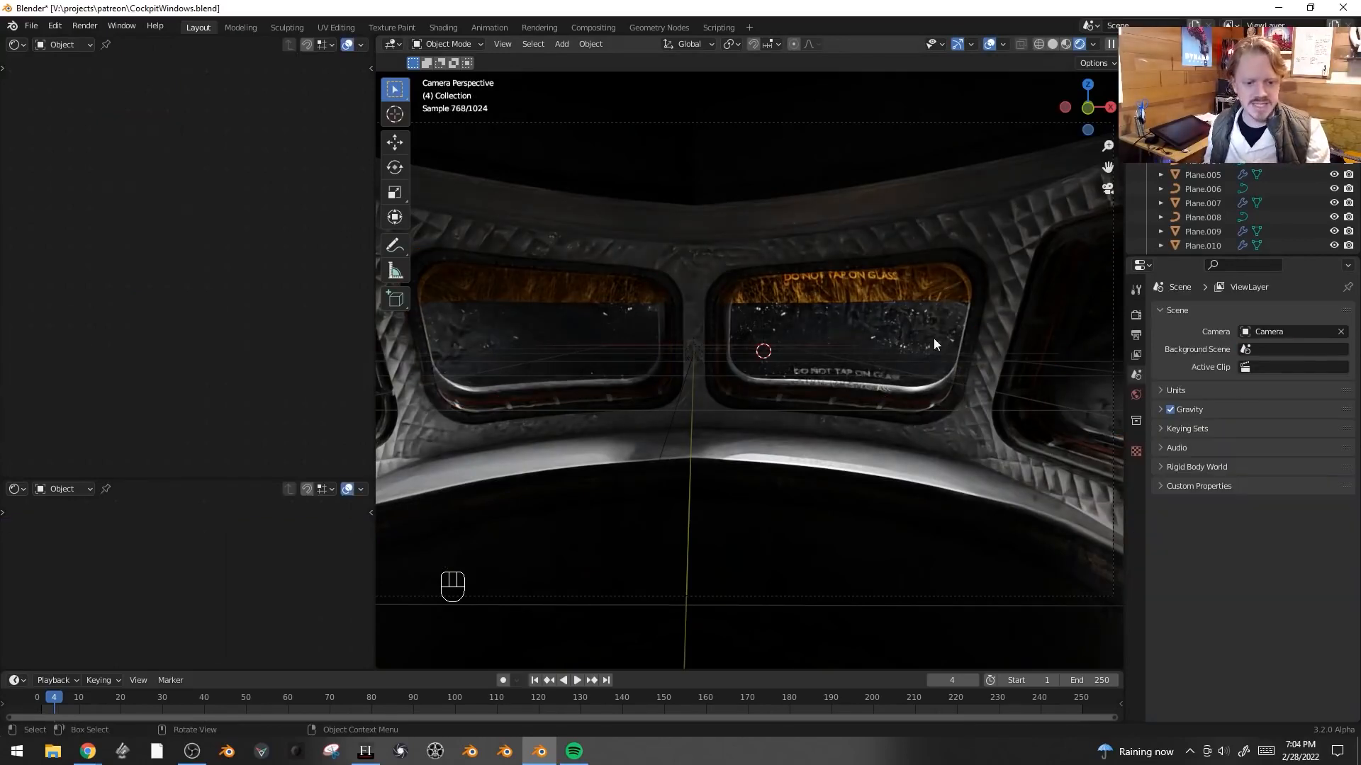
- Import 114506main_image_feature_324_ys_full.jpg from the SPACE textures folder with Images as Planes
{"action": "key", "text": "F3"}
{"action": "type", "text": "images"}
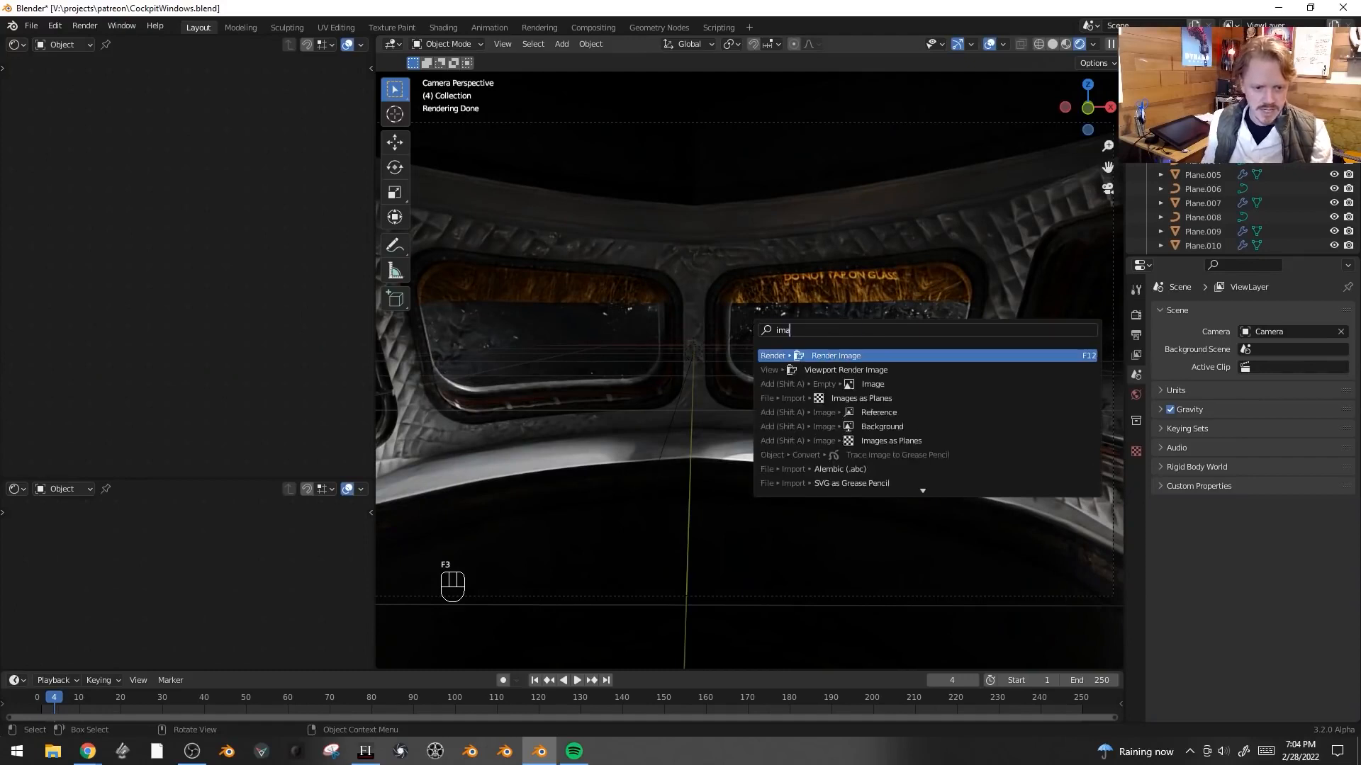
{"action": "key", "text": "Return"}
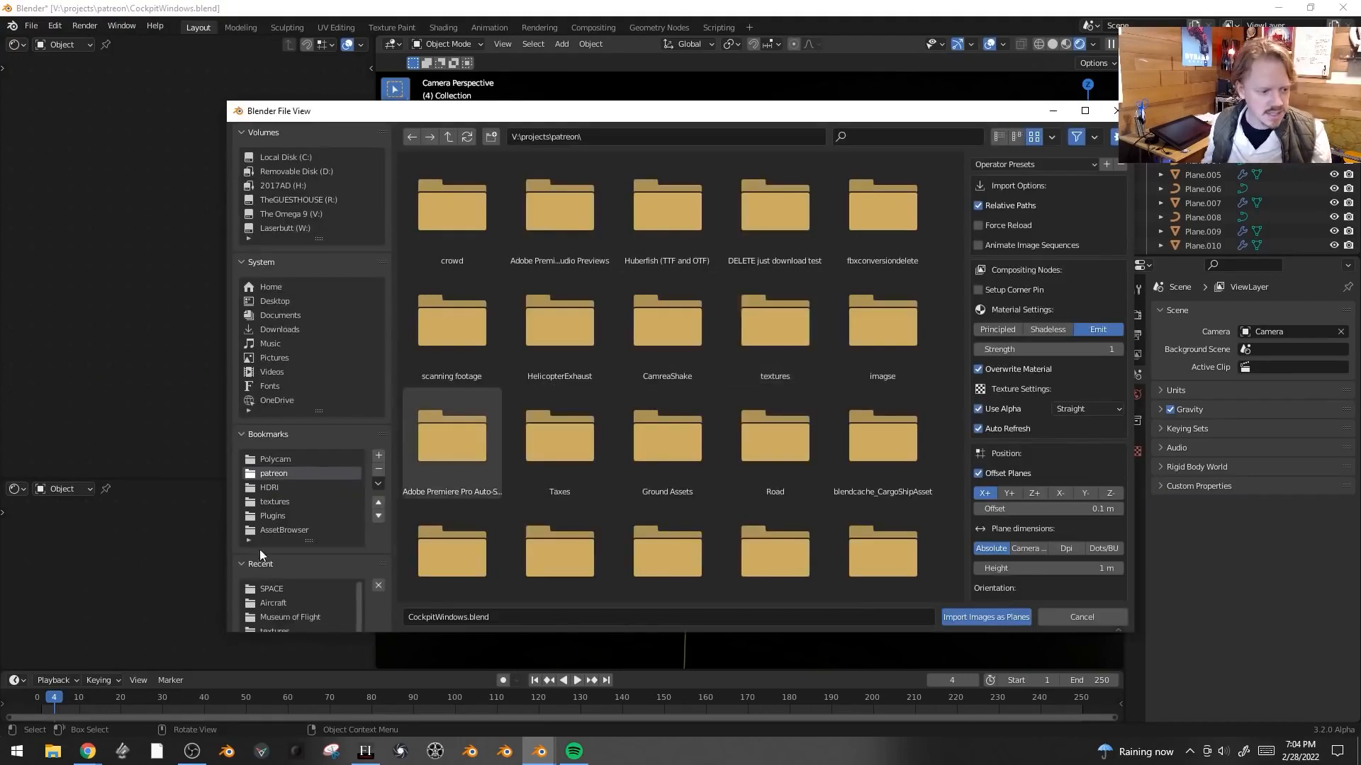
{"action": "left_click", "coordinate": [270, 589]}
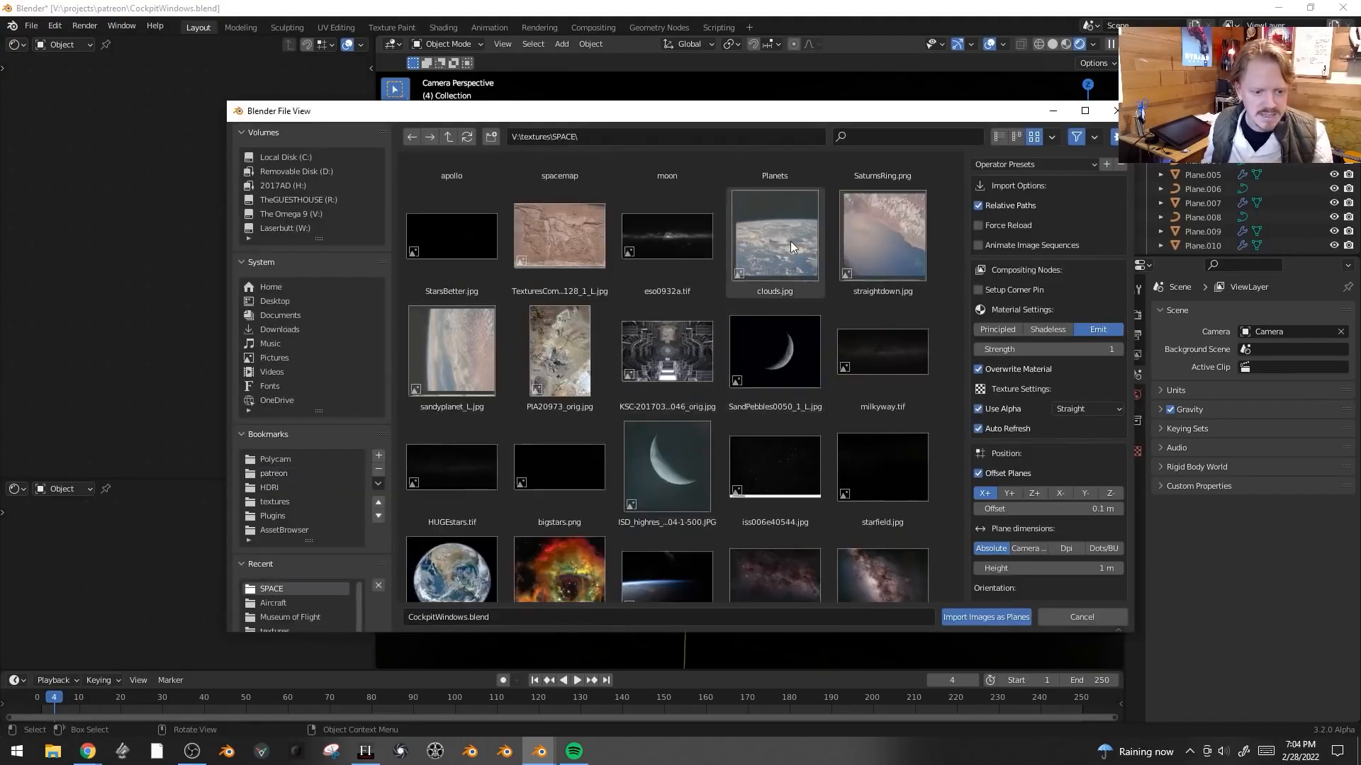
{"action": "scroll", "coordinate": [772, 241], "scroll_direction": "down", "scroll_amount": 2}
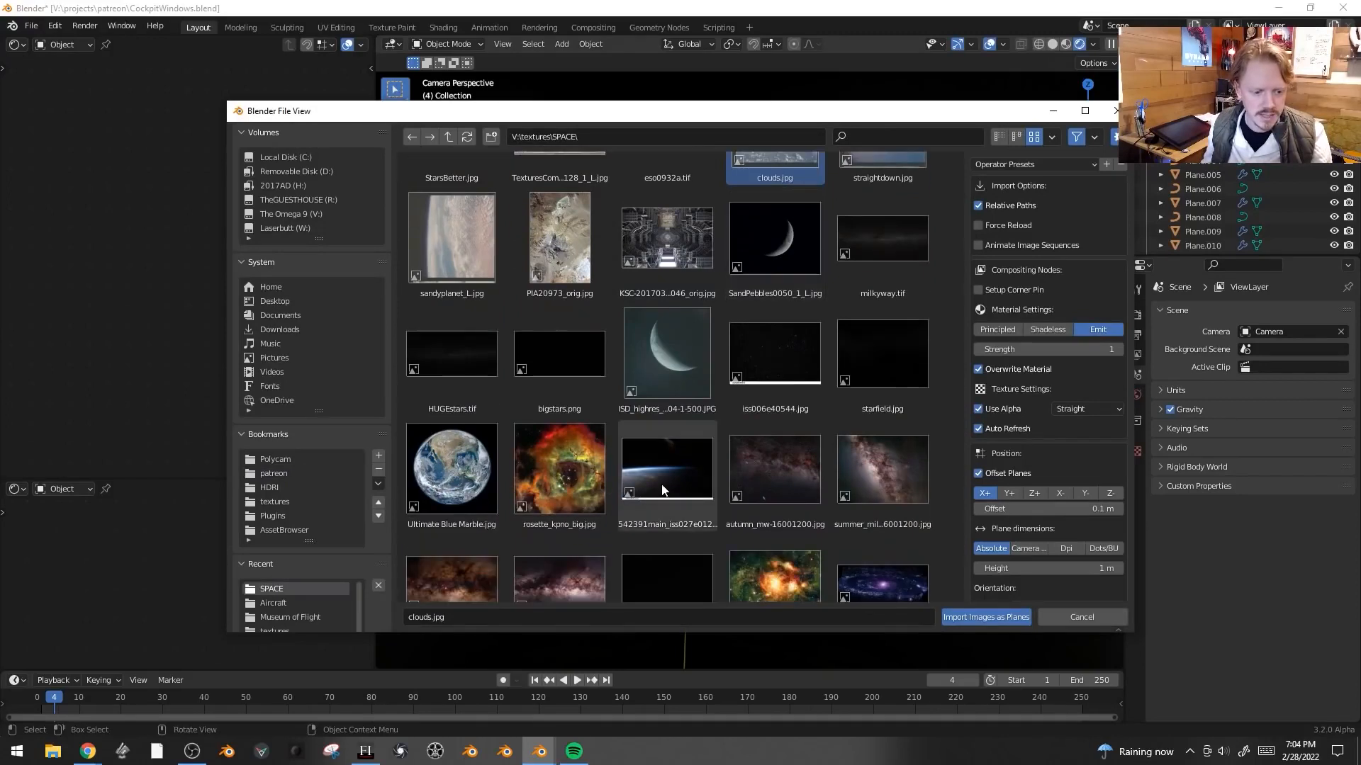
{"action": "scroll", "coordinate": [797, 440], "scroll_direction": "up", "scroll_amount": 2}
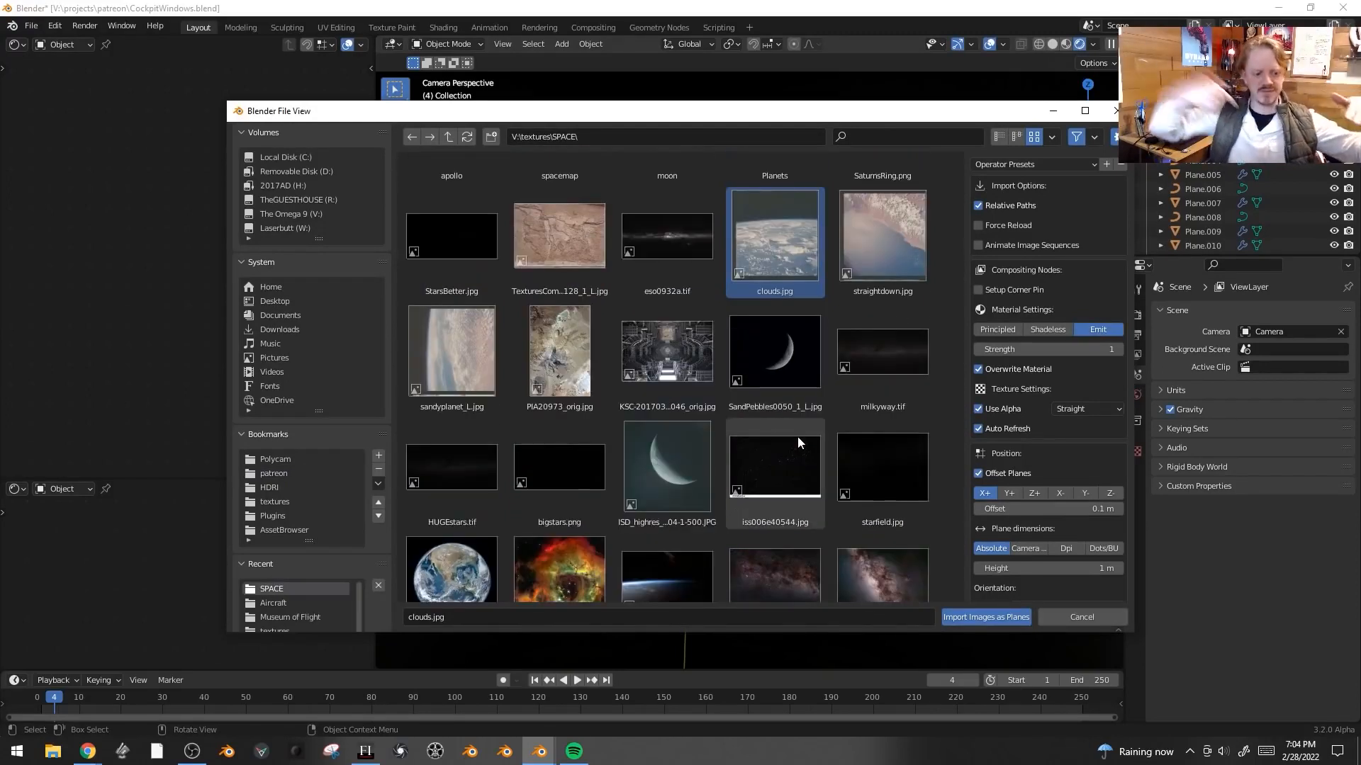
{"action": "scroll", "coordinate": [698, 350], "scroll_direction": "down", "scroll_amount": 2}
{"action": "scroll", "coordinate": [700, 394], "scroll_direction": "down", "scroll_amount": 10}
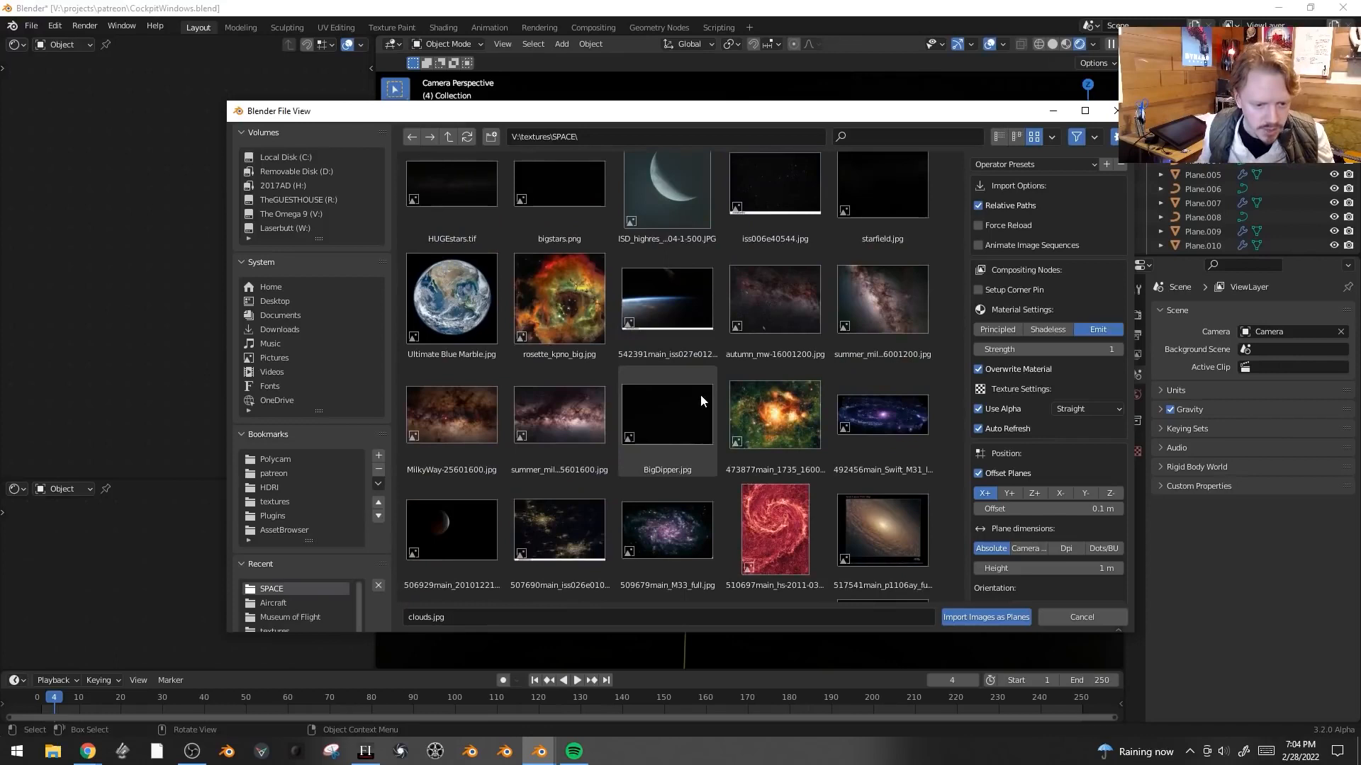
{"action": "scroll", "coordinate": [862, 462], "scroll_direction": "down", "scroll_amount": 3}
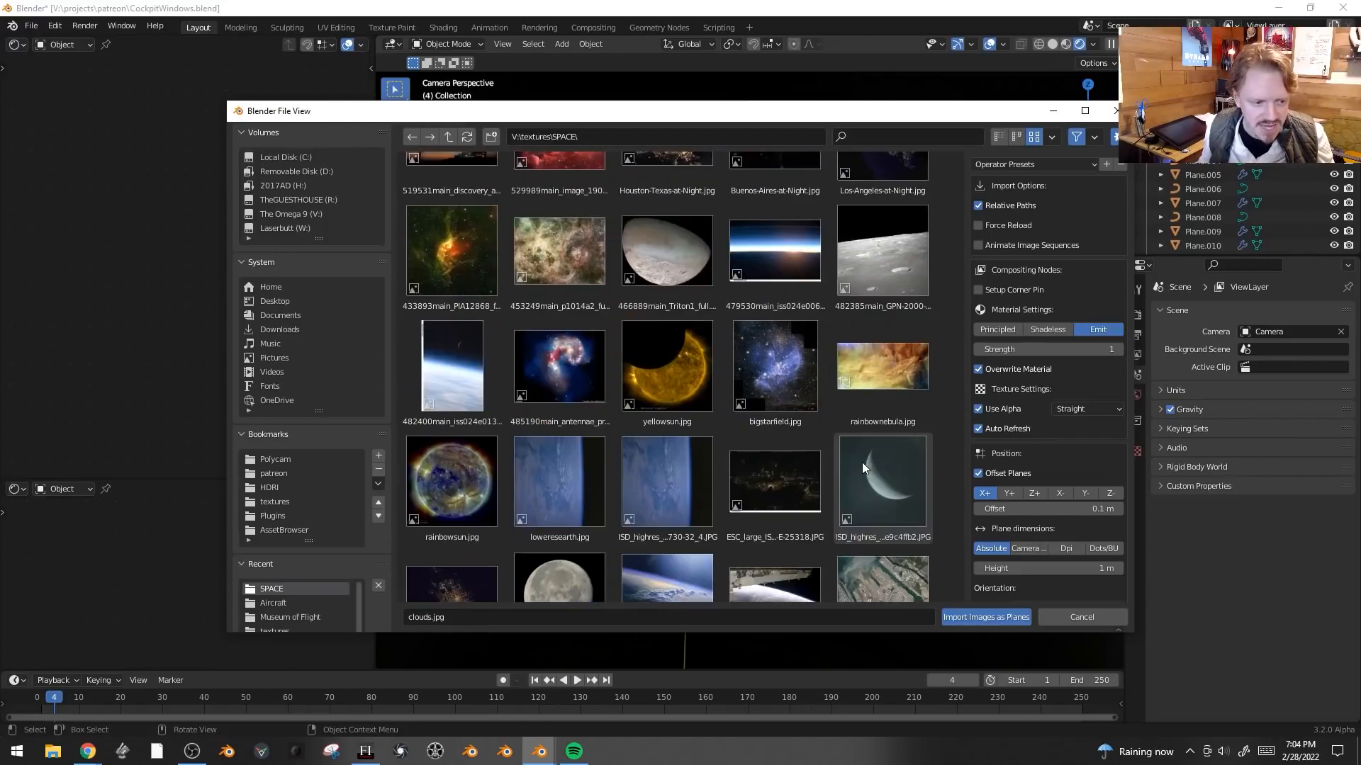
{"action": "scroll", "coordinate": [653, 341], "scroll_direction": "down", "scroll_amount": 5}
{"action": "left_click", "coordinate": [653, 341]}
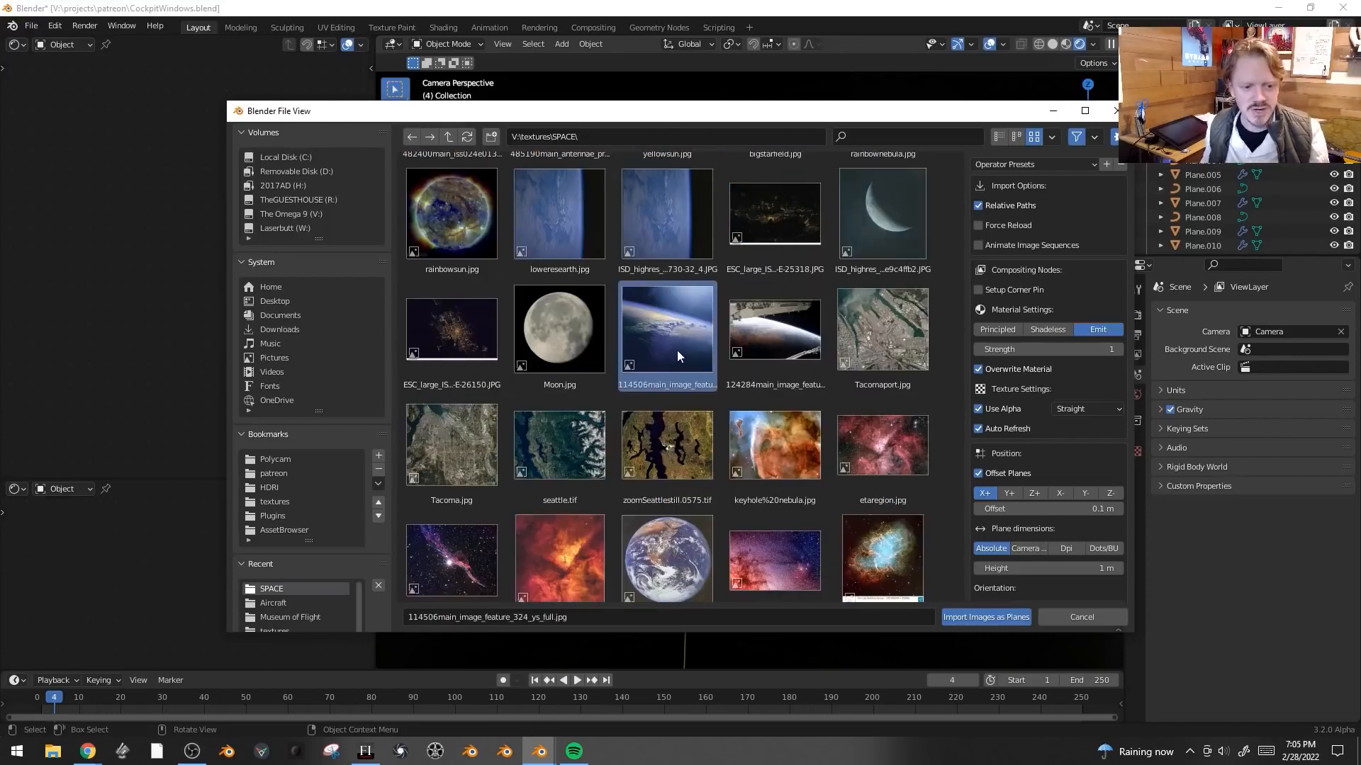
{"action": "scroll", "coordinate": [682, 312], "scroll_direction": "up", "scroll_amount": 6}
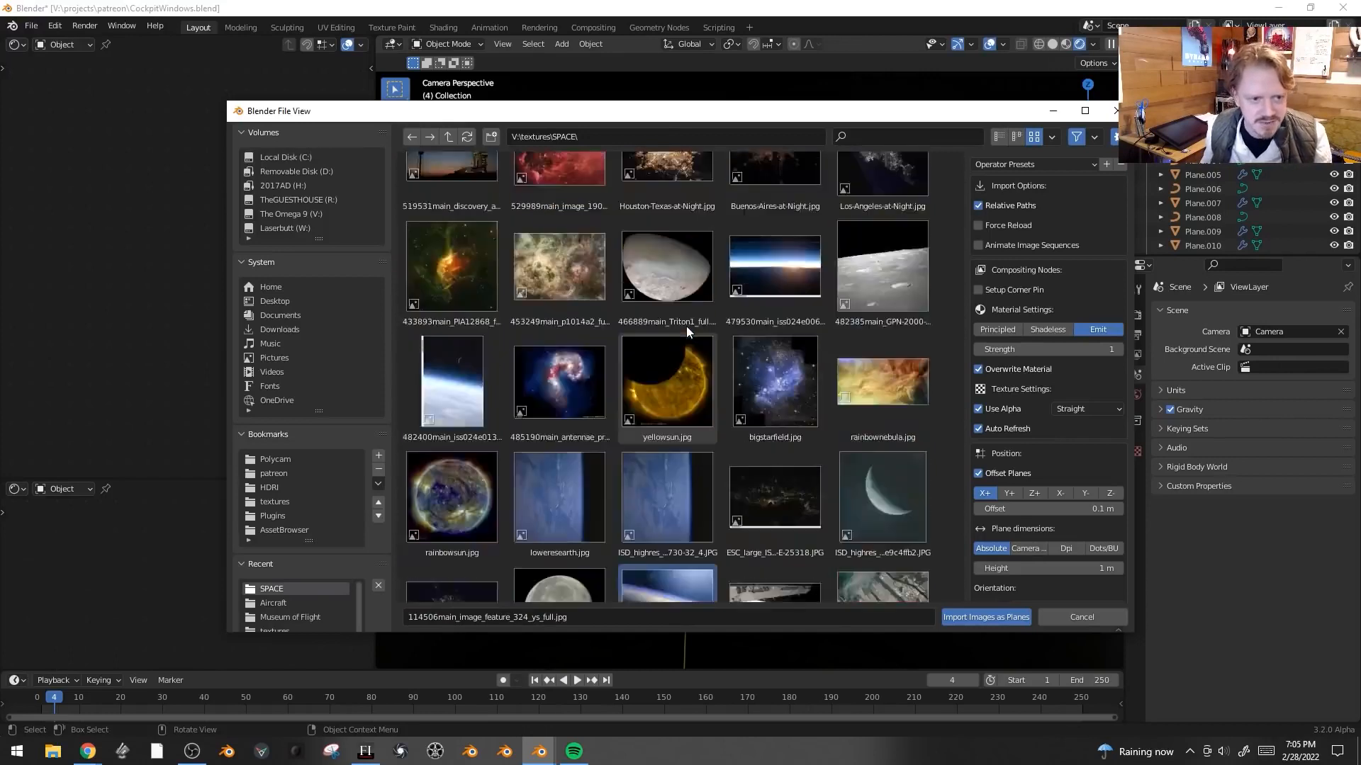
{"action": "scroll", "coordinate": [686, 327], "scroll_direction": "down", "scroll_amount": 2}
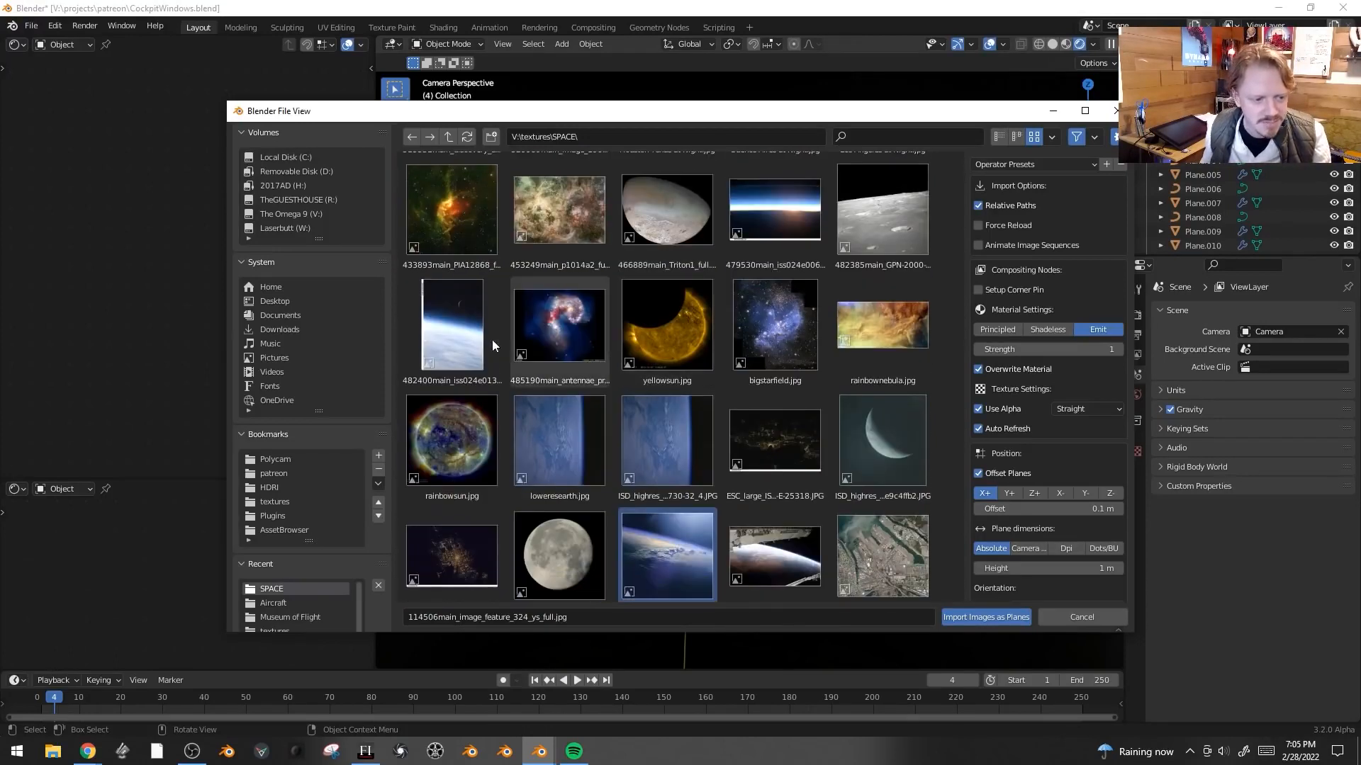
{"action": "middle_click_drag", "start_coordinate": [783, 317], "coordinate": [778, 572]}
{"action": "left_click", "coordinate": [995, 622]}
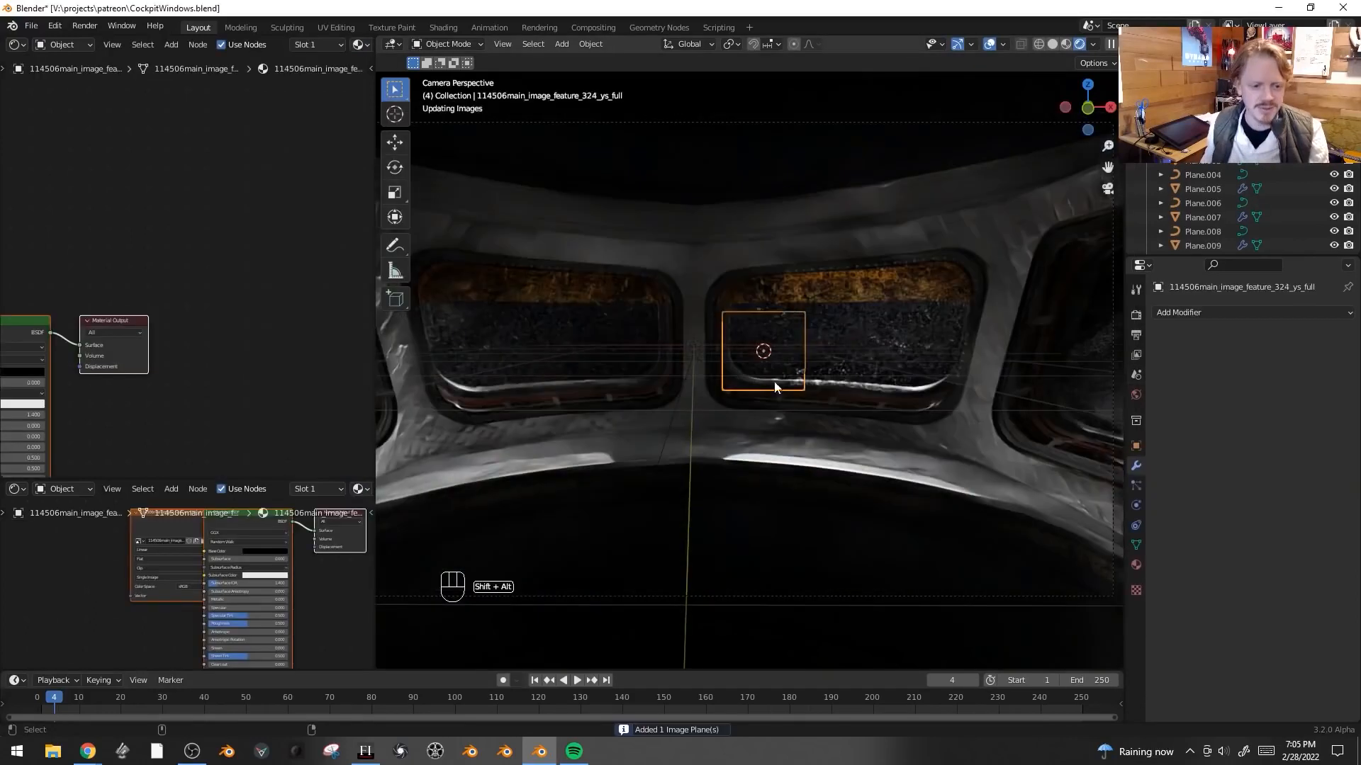
- Scale the image plane up, move it along Z behind the windows and rotate it -3.7°
{"action": "key", "text": "shift+alt+z"}
{"action": "key", "text": "s"}
{"action": "left_click", "coordinate": [947, 368]}
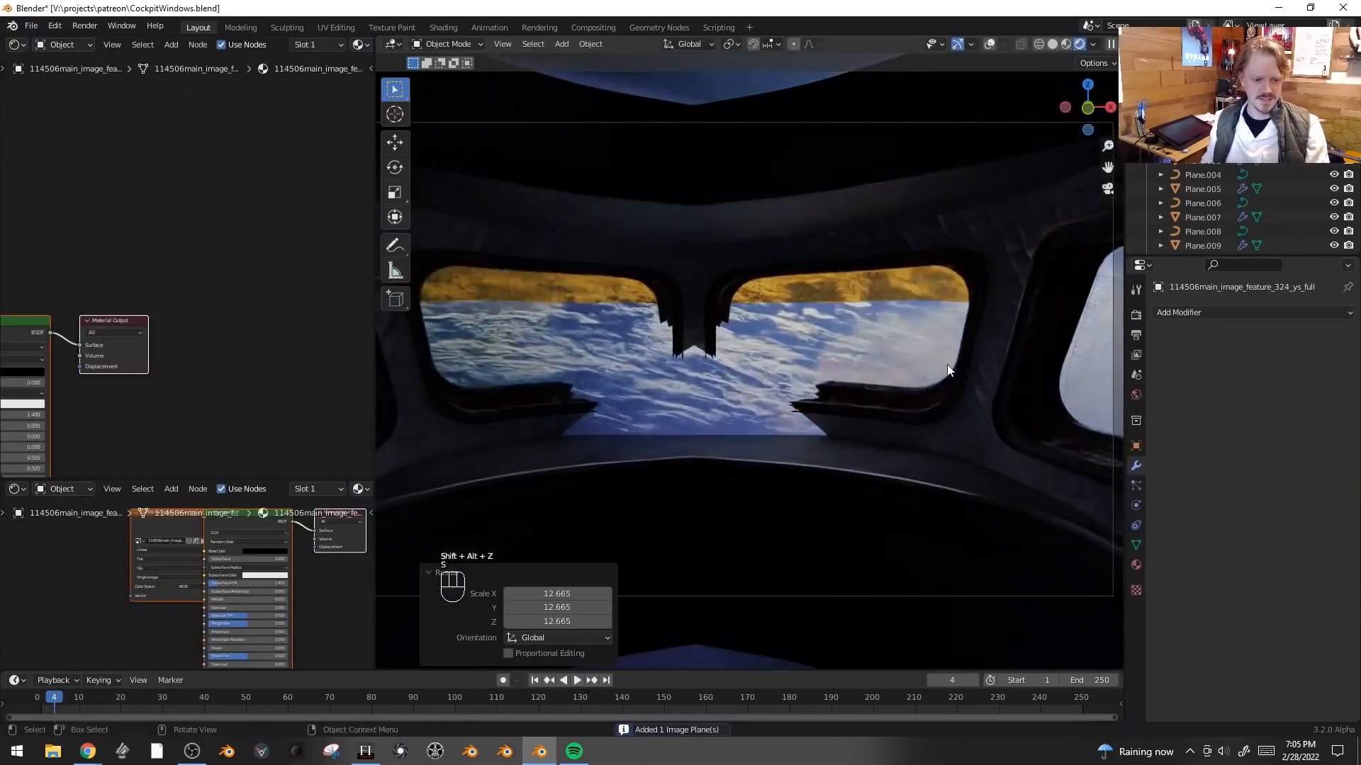
{"action": "key", "text": "g"}
{"action": "key", "text": "z"}
{"action": "key", "text": "z"}
{"action": "left_click", "coordinate": [862, 283]}
{"action": "key", "text": "s"}
{"action": "left_click", "coordinate": [1070, 172]}
{"action": "key", "text": "g"}
{"action": "key", "text": "z"}
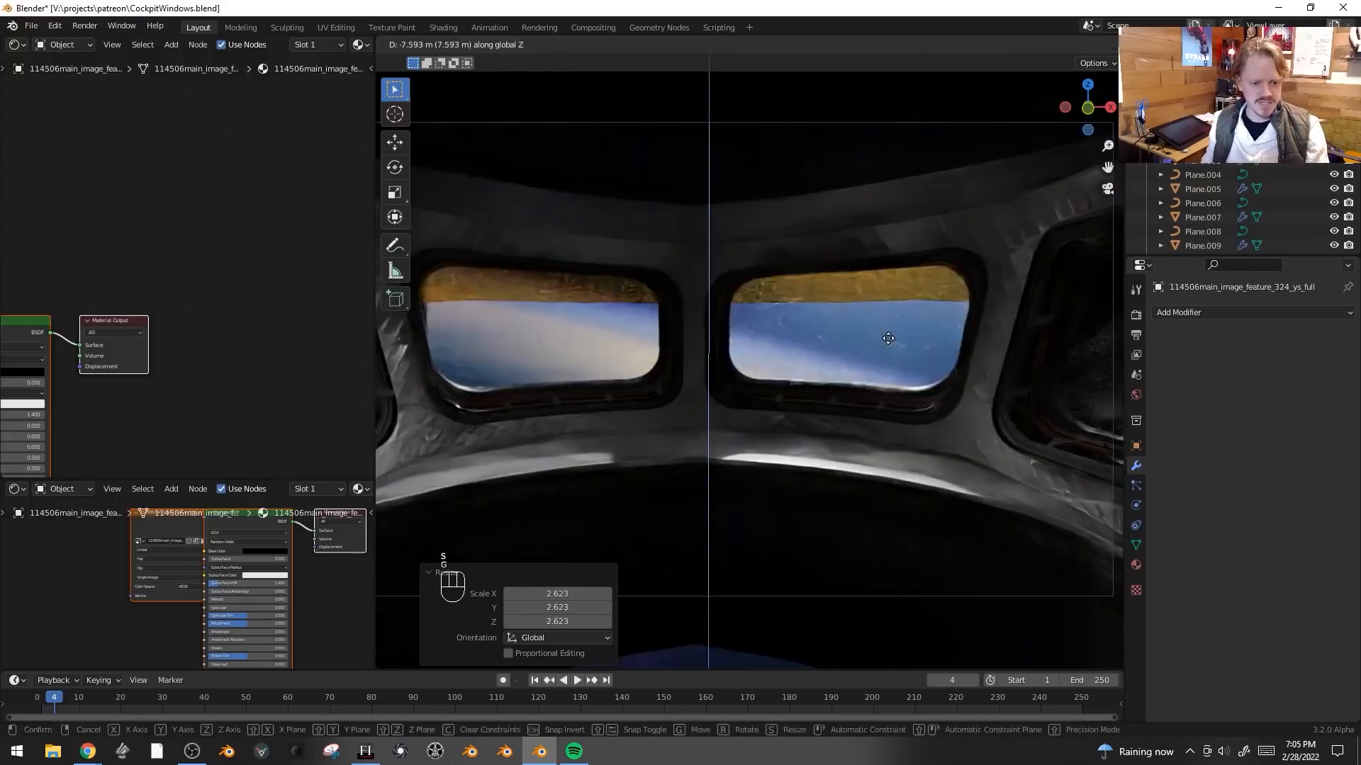
{"action": "left_click", "coordinate": [913, 277]}
{"action": "key", "text": "r"}
{"action": "left_click", "coordinate": [1056, 368]}
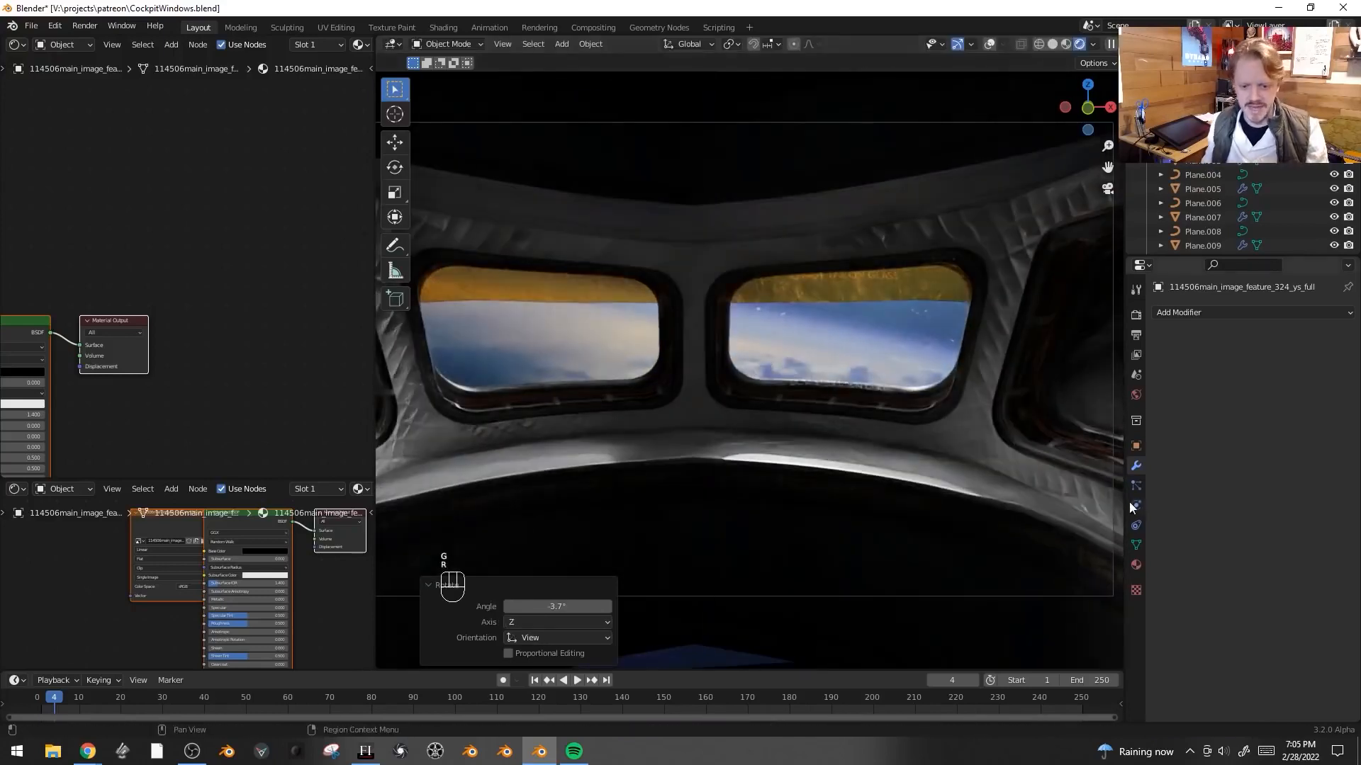
- Disable shadow ray visibility for the image plane in its object visibility settings
{"action": "left_click", "coordinate": [1136, 445]}
{"action": "scroll", "coordinate": [1204, 425], "scroll_direction": "down", "scroll_amount": 5}
{"action": "left_click", "coordinate": [1160, 498]}
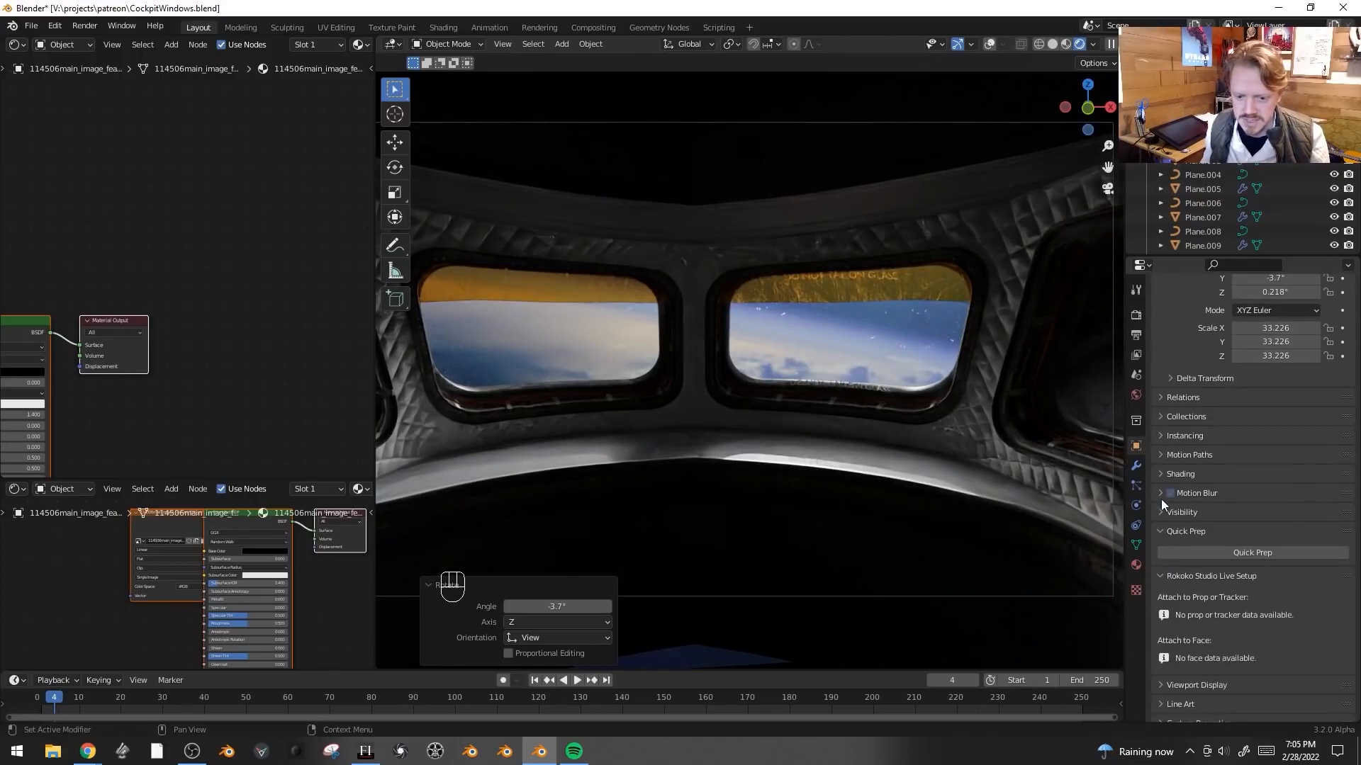
{"action": "scroll", "coordinate": [1257, 577], "scroll_direction": "down", "scroll_amount": 2}
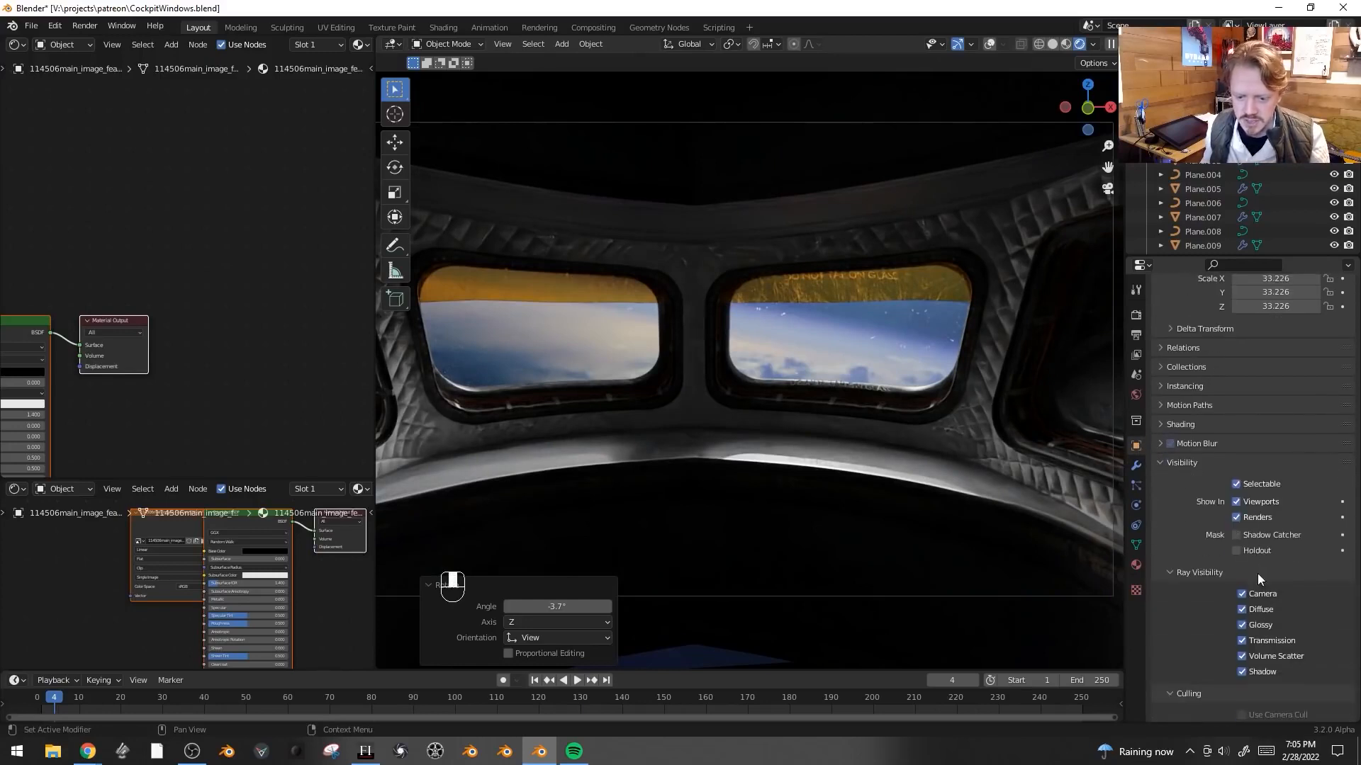
{"action": "left_click", "coordinate": [1242, 671]}
- Scale the image plane further to about 56 and move it so the planet fills the window views
{"action": "key", "text": "g"}
{"action": "right_click", "coordinate": [815, 345]}
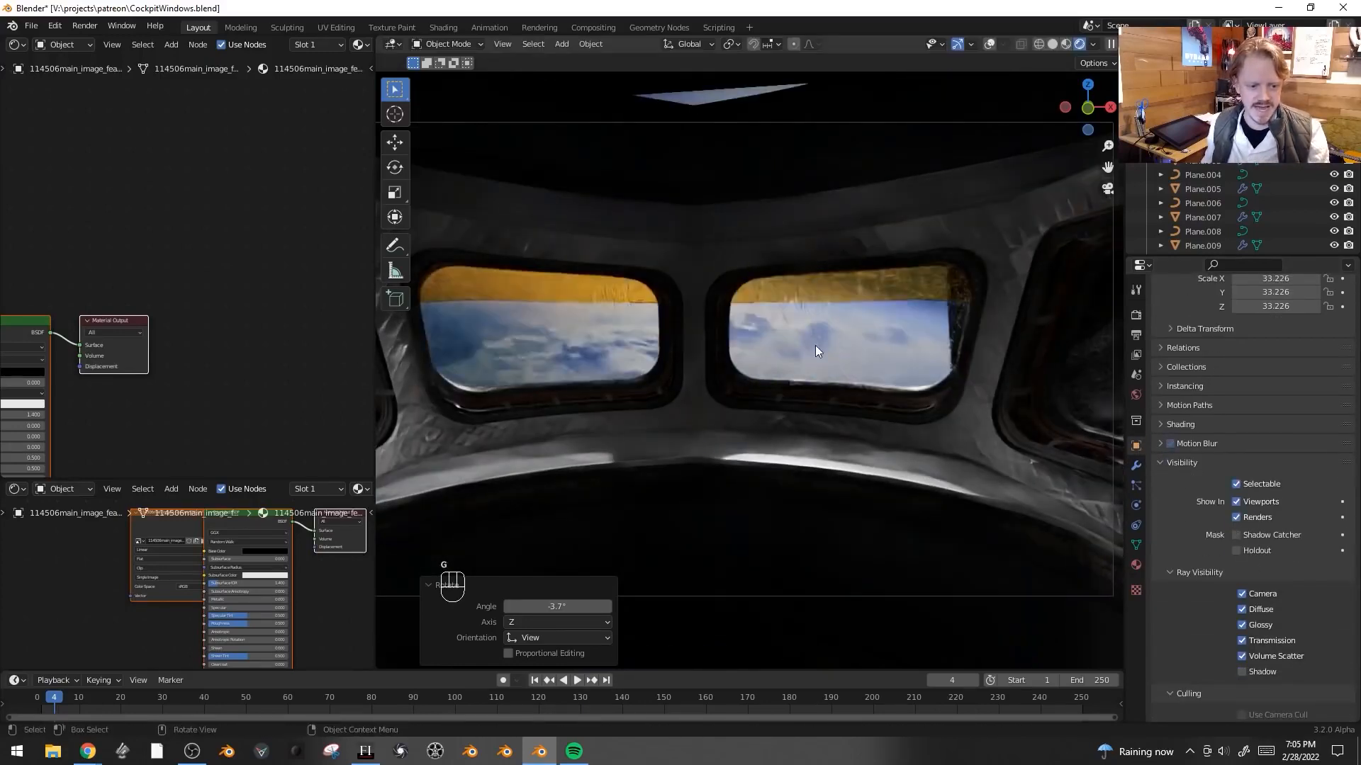
{"action": "key", "text": "s"}
{"action": "left_click", "coordinate": [929, 317]}
{"action": "key", "text": "s"}
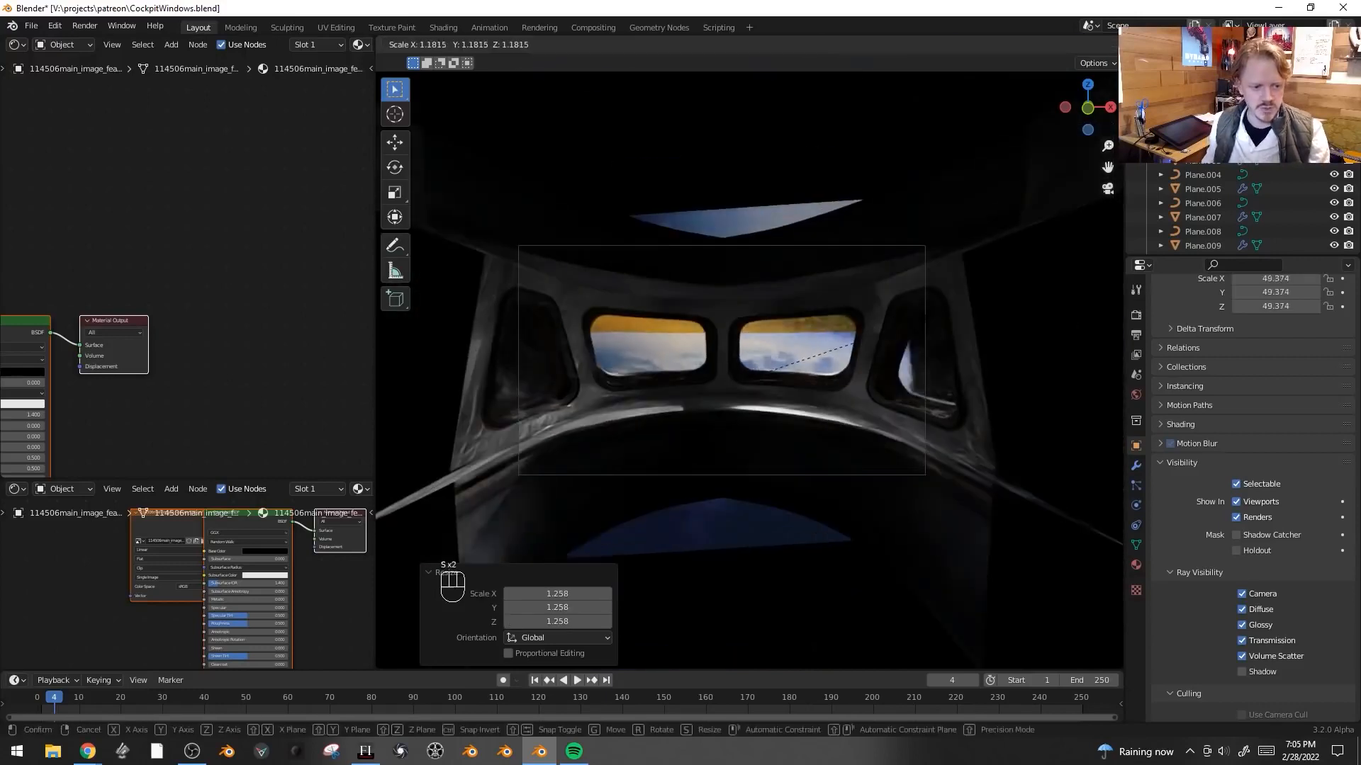
{"action": "left_click", "coordinate": [1007, 306]}
{"action": "key", "text": "g"}
{"action": "left_click", "coordinate": [1017, 353]}
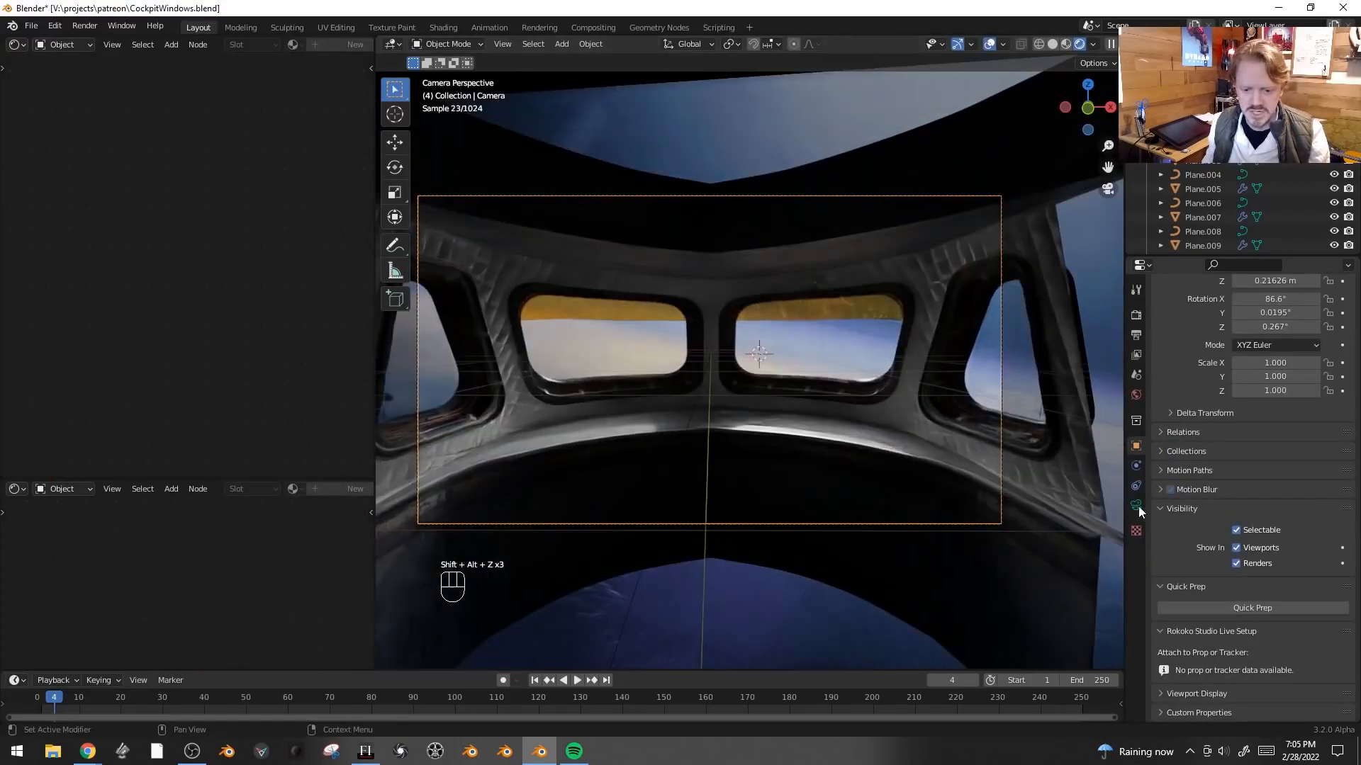
- Set the camera type to Panoramic with a 25 mm lens
{"action": "left_click", "coordinate": [1137, 506]}
{"action": "left_click", "coordinate": [1259, 360]}
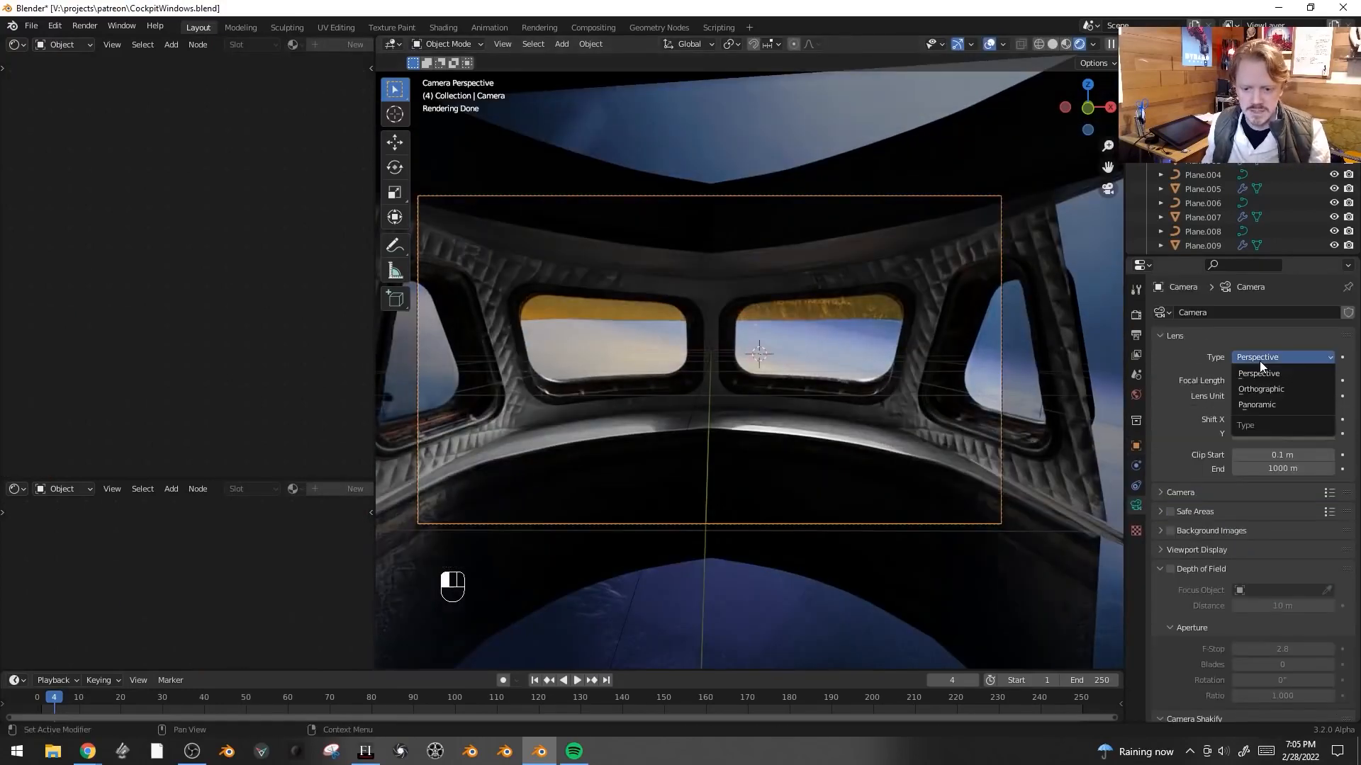
{"action": "left_click", "coordinate": [1277, 401]}
{"action": "left_click", "coordinate": [1264, 399]}
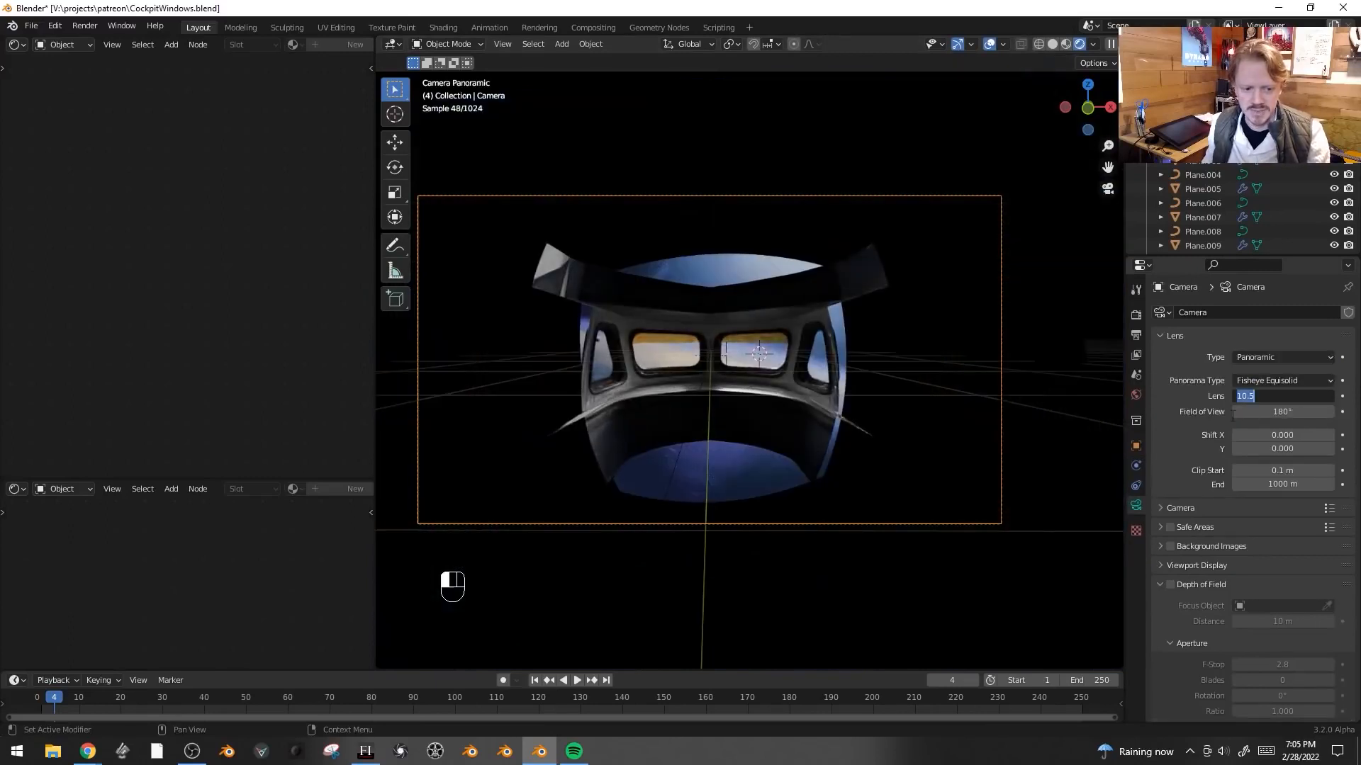
- Move the camera along its local Z axis to reframe the window wall
{"action": "key", "text": "g"}
{"action": "key", "text": "z"}
{"action": "key", "text": "z"}
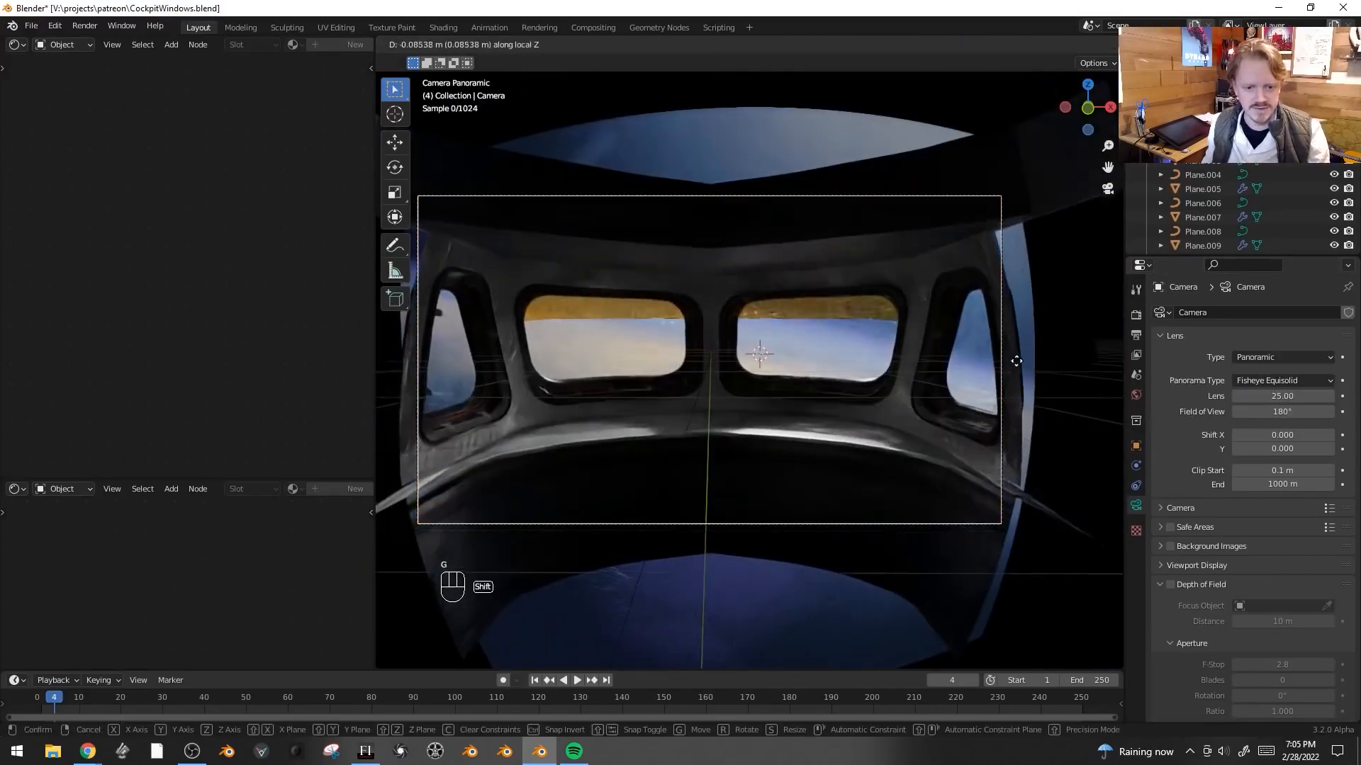
{"action": "left_click", "coordinate": [976, 175]}
- Draw a render region around the camera frame and hide the viewport overlays
{"action": "key", "text": "ctrl+b"}
{"action": "left_click_drag", "start_coordinate": [1029, 173], "coordinate": [380, 537]}
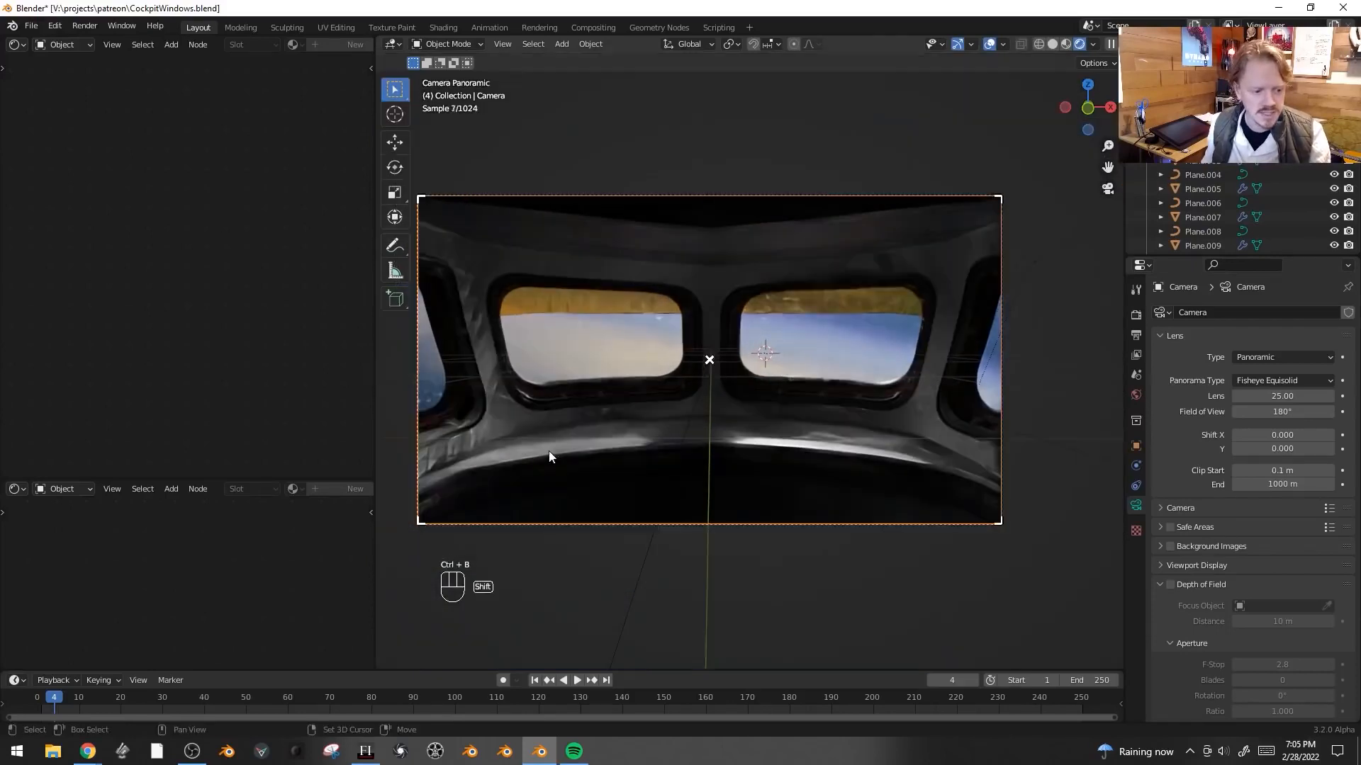
{"action": "middle_click_drag", "start_coordinate": [548, 452], "coordinate": [585, 448], "text": "shift"}
{"action": "key", "text": "alt+shift+z"}
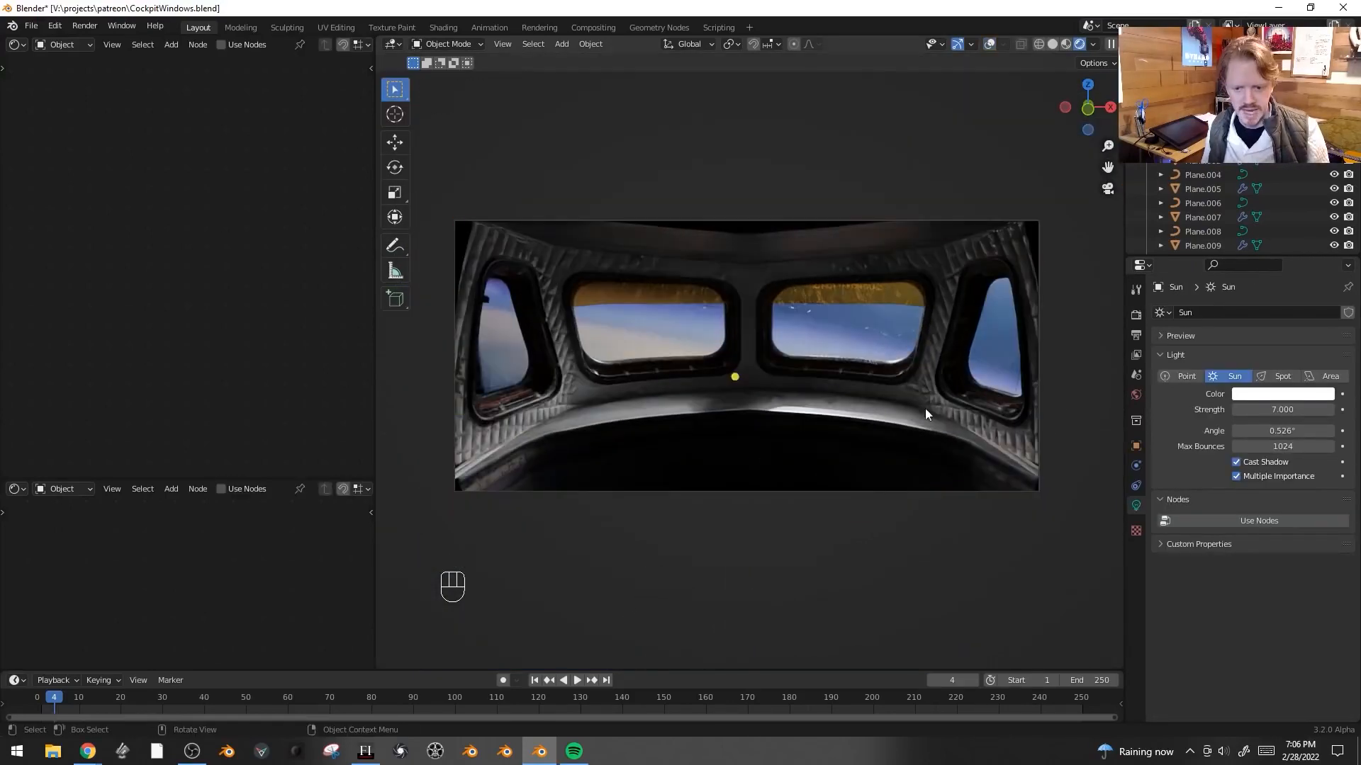
{"action": "key", "text": "Return"}
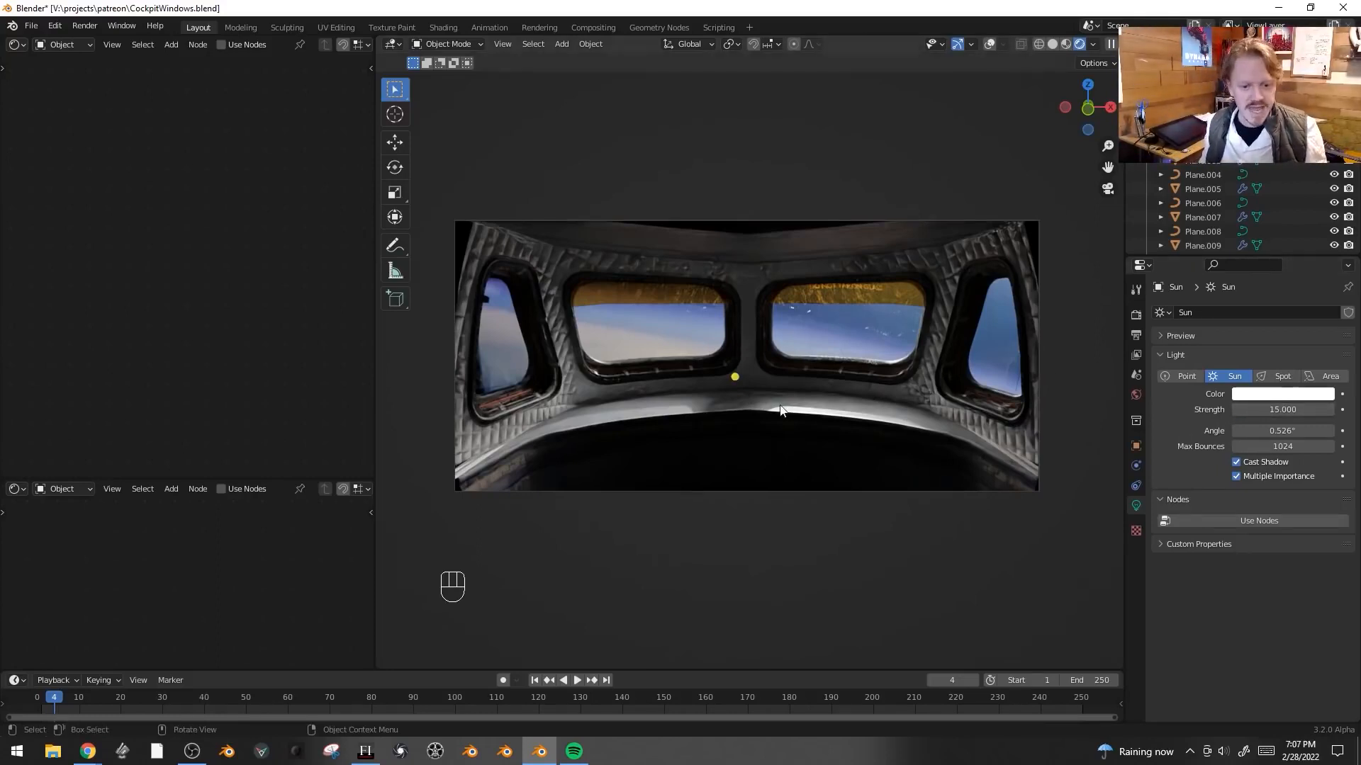
- Switch to the scanned cockpit assets file, select the console, thruster, ceiling and panel assets, and copy them
{"action": "key", "text": "alt+Tab"}
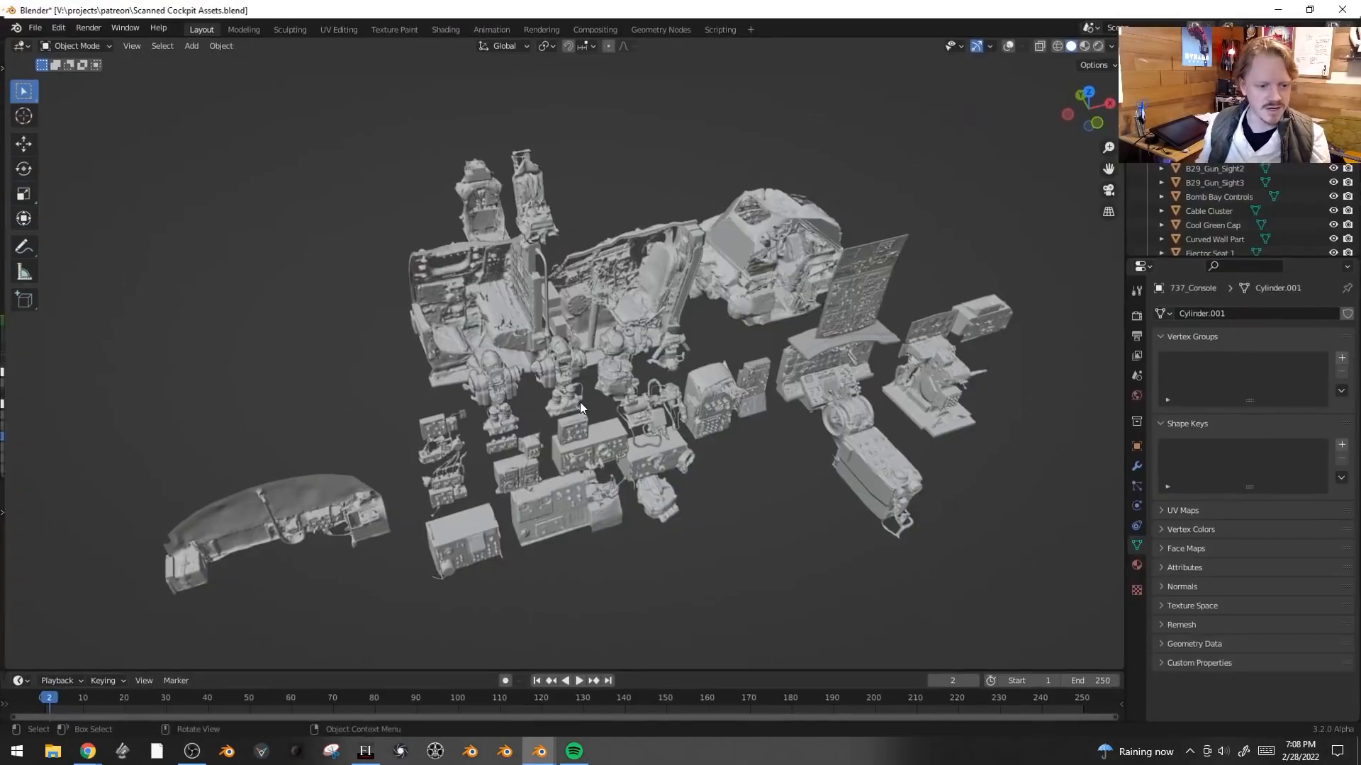
{"action": "left_click", "coordinate": [655, 328]}
{"action": "scroll", "coordinate": [832, 286], "scroll_direction": "up", "scroll_amount": 2}
{"action": "key", "text": "shift+alt+z"}
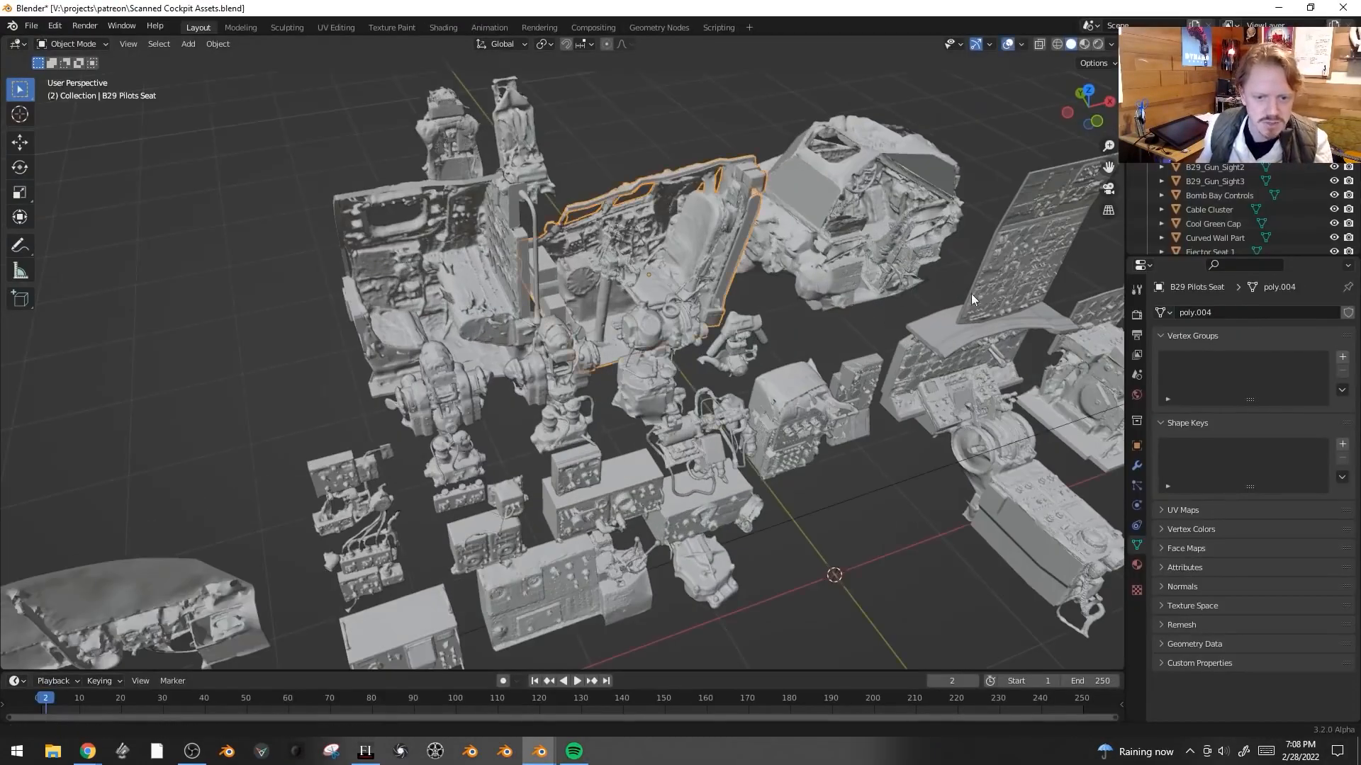
{"action": "scroll", "coordinate": [971, 294], "scroll_direction": "up", "scroll_amount": 2}
{"action": "left_click", "coordinate": [819, 345]}
{"action": "left_click", "coordinate": [811, 388], "text": "shift"}
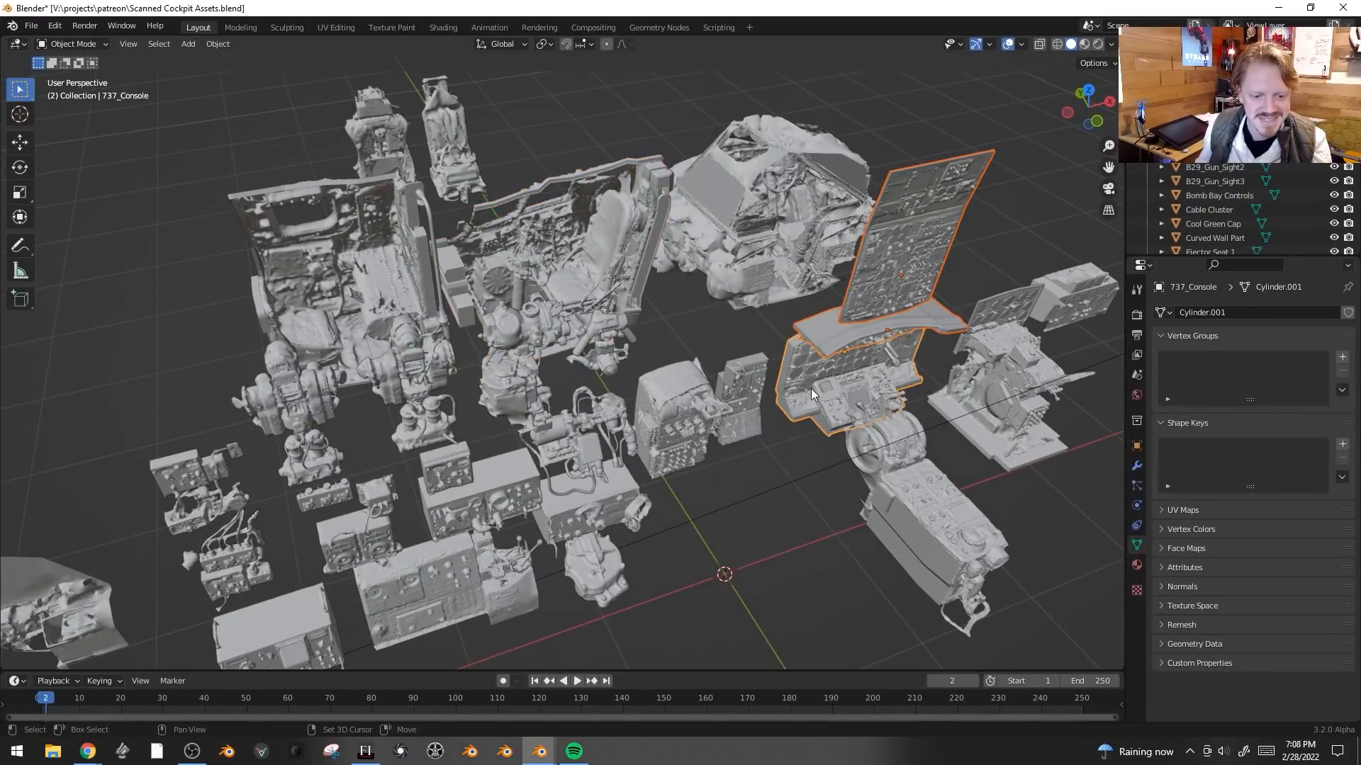
{"action": "key", "text": "ctrl+c"}
{"action": "left_click", "coordinate": [909, 487]}
{"action": "left_click", "coordinate": [754, 399], "text": "shift"}
{"action": "left_click", "coordinate": [1090, 295], "text": "shift"}
{"action": "key", "text": "ctrl+c"}
{"action": "left_click", "coordinate": [1090, 295]}
{"action": "left_click_drag", "start_coordinate": [602, 6], "coordinate": [692, 359]}
{"action": "left_click", "coordinate": [773, 284]}
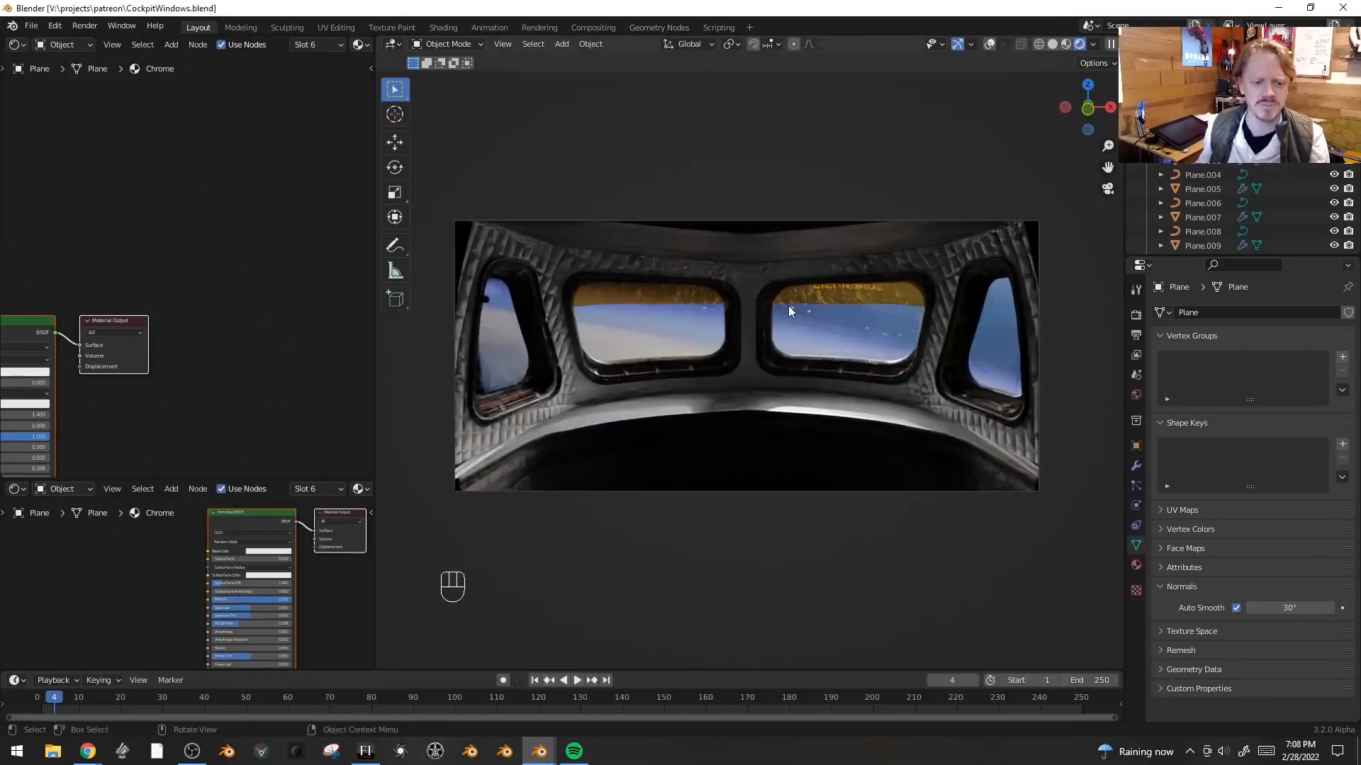
- Paste the copied cockpit assets into the window wall scene, then scale, move and rotate them about X in front of the windows
{"action": "key", "text": "ctrl+v"}
{"action": "key", "text": "shift+alt+z"}
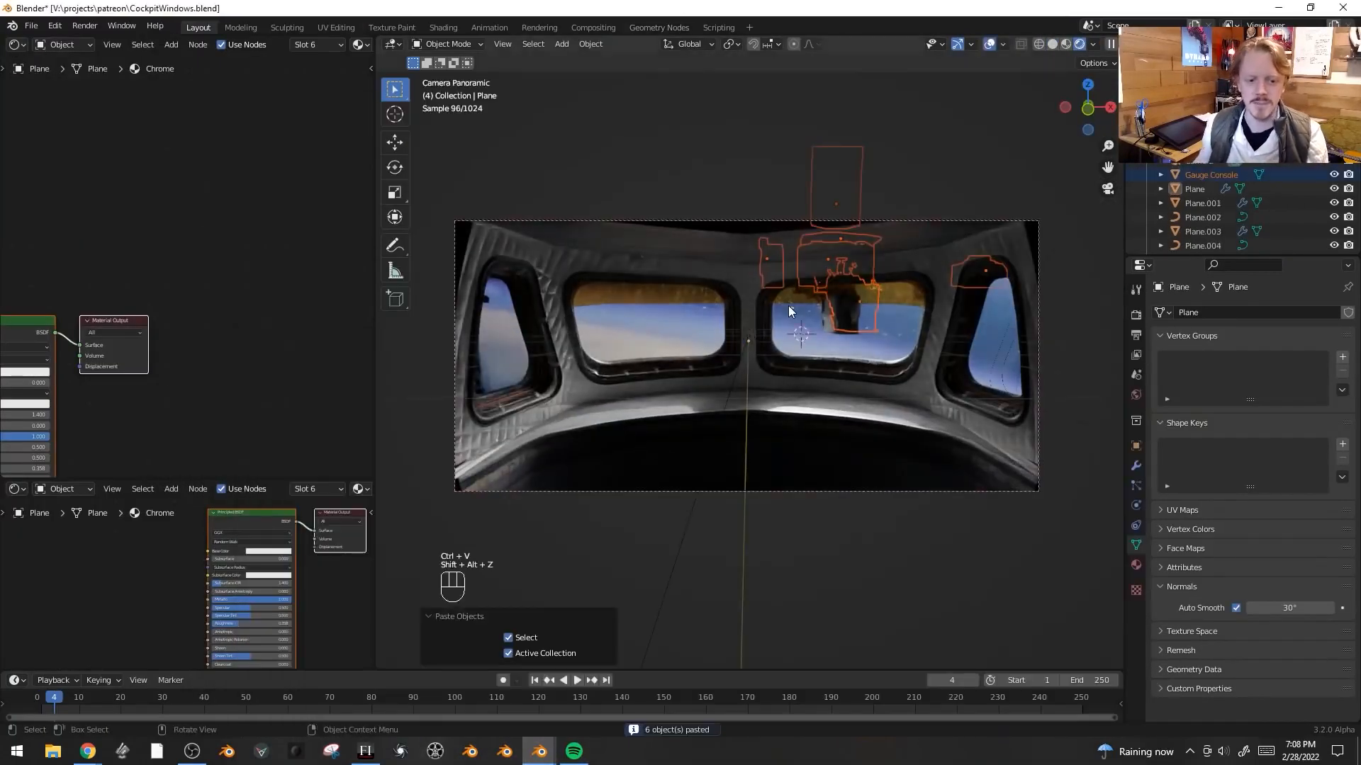
{"action": "key", "text": "KP_7"}
{"action": "key", "text": "KP_1"}
{"action": "key", "text": "s"}
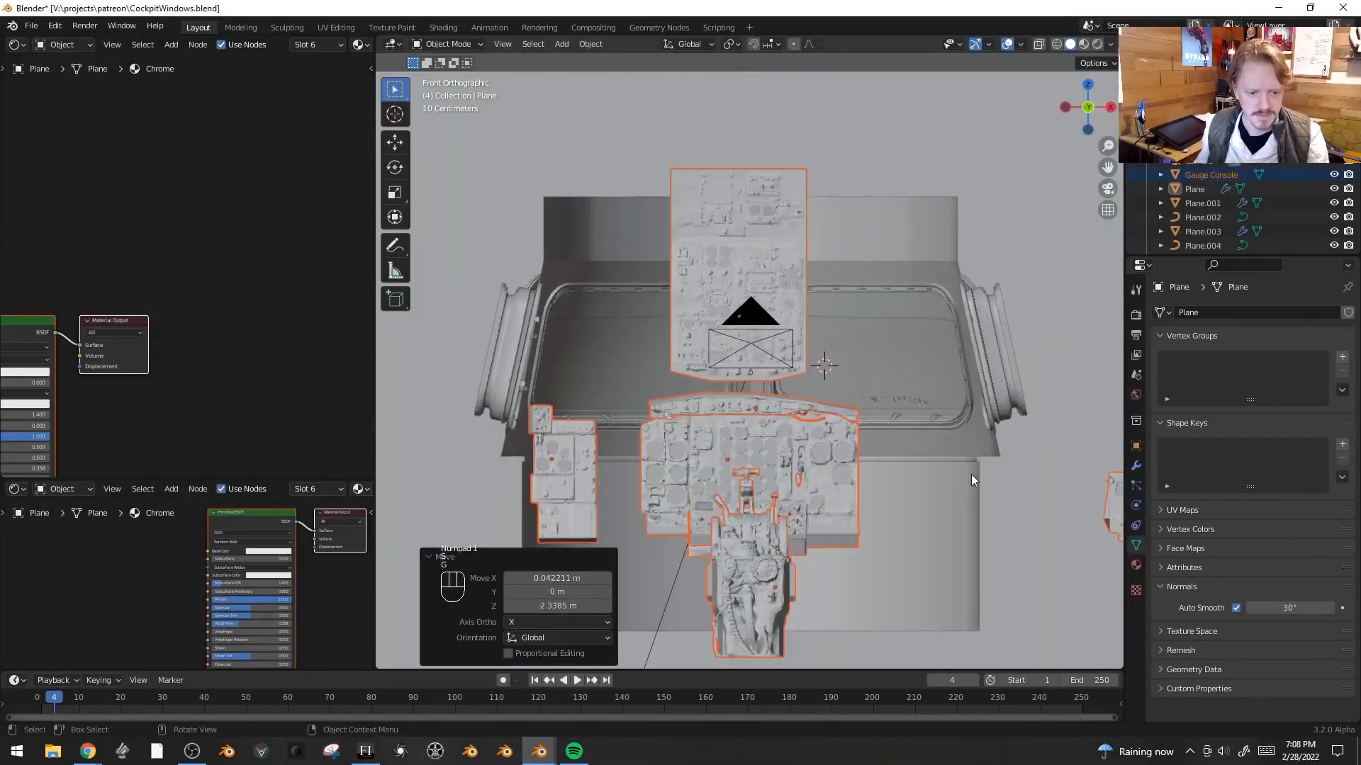
{"action": "key", "text": "g"}
{"action": "middle_click_drag", "start_coordinate": [893, 457], "coordinate": [839, 474]}
{"action": "key", "text": "r"}
{"action": "key", "text": "x"}
{"action": "left_click", "coordinate": [823, 601]}
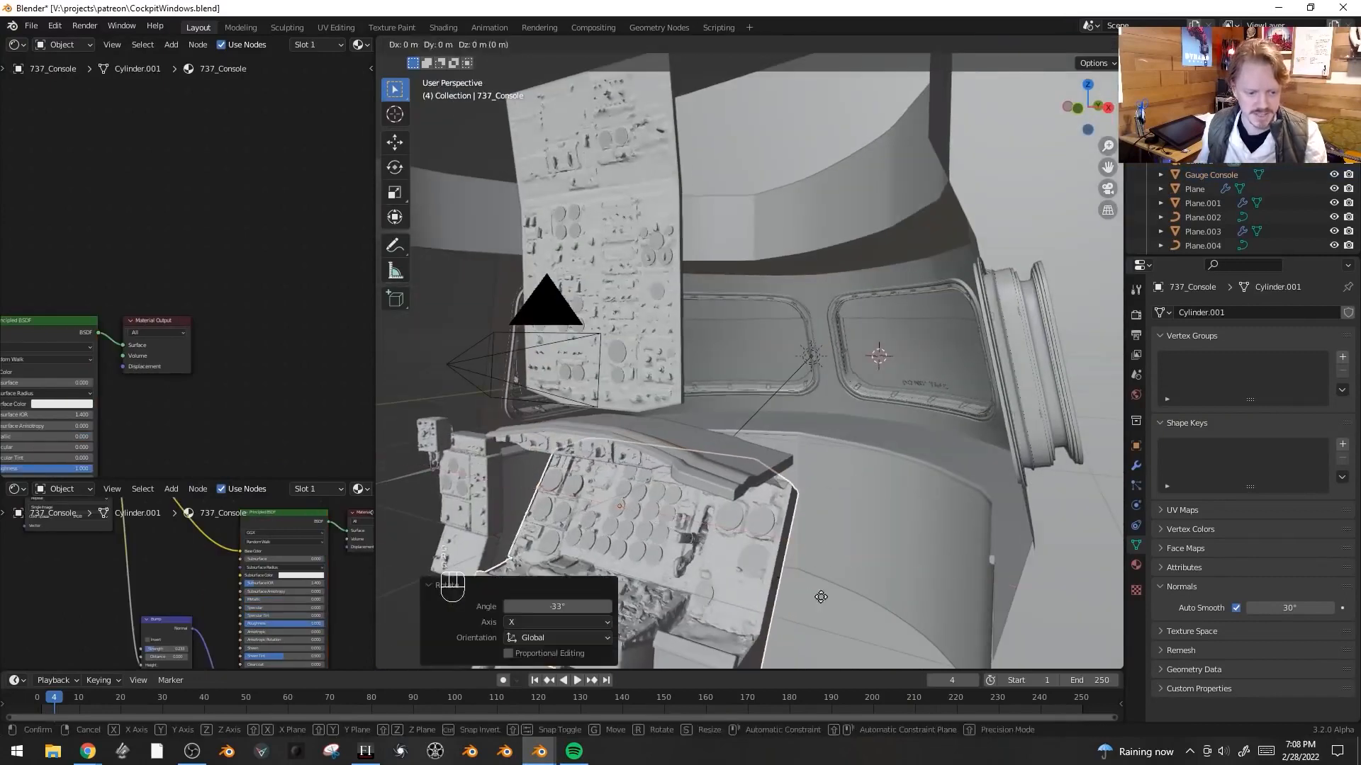
- Move the 737 console along Y and reposition the 737 above console piece beneath the window
{"action": "key", "text": "g"}
{"action": "key", "text": "y"}
{"action": "left_click", "coordinate": [709, 489]}
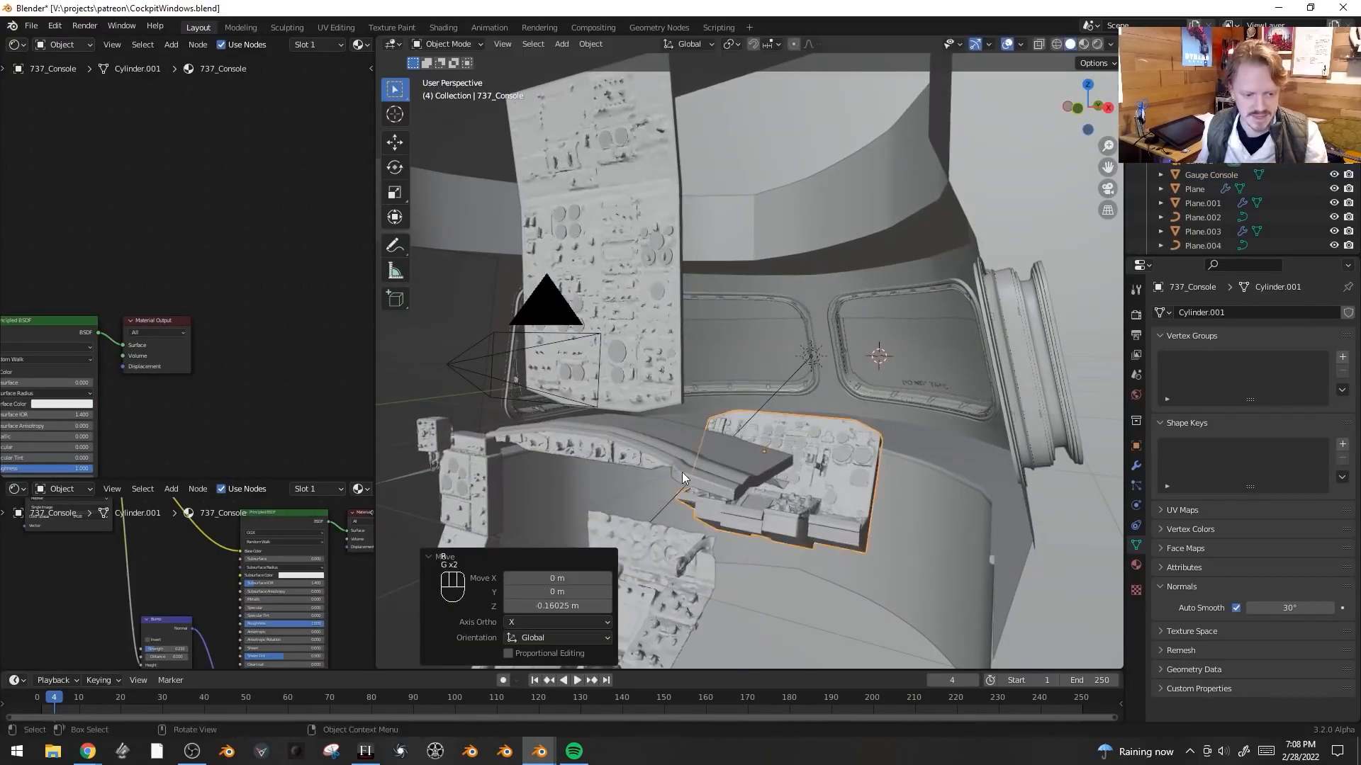
{"action": "left_click", "coordinate": [639, 469]}
{"action": "left_click", "coordinate": [953, 394]}
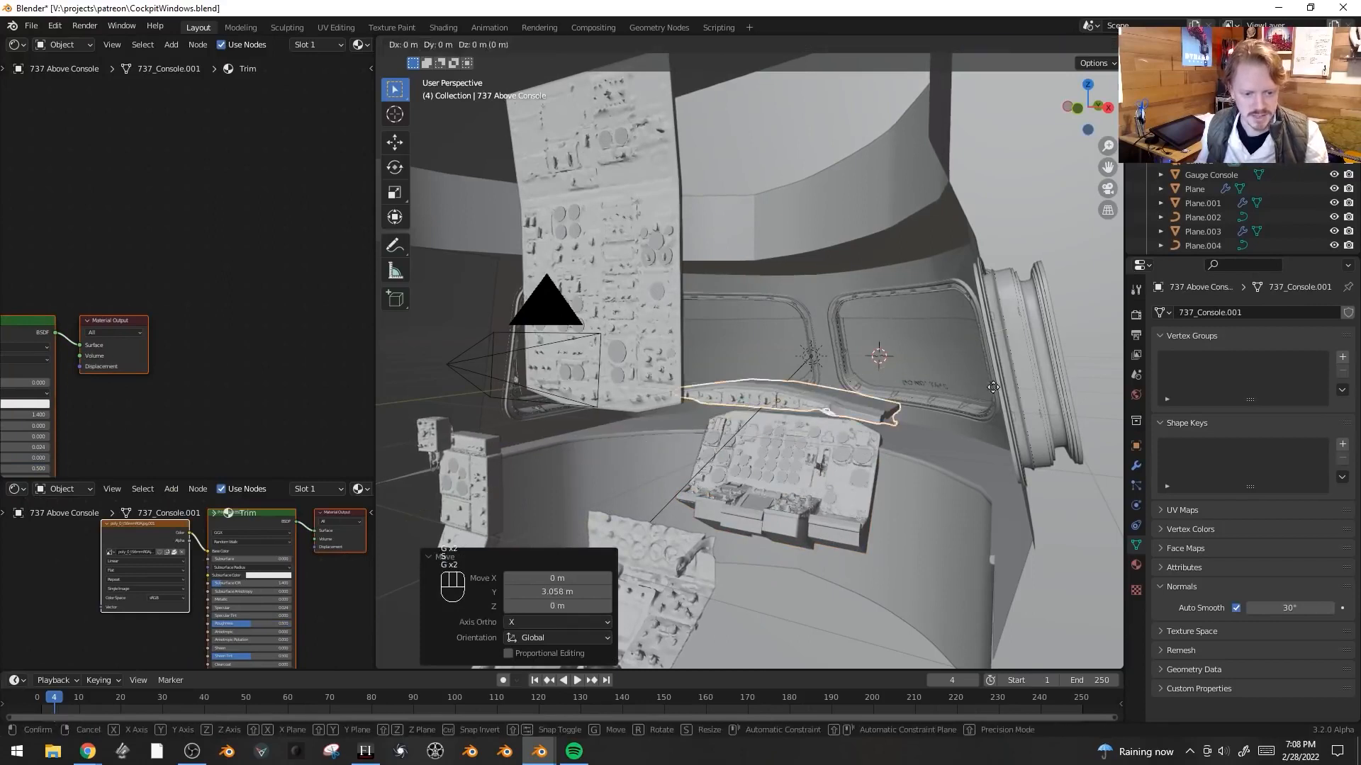
{"action": "key", "text": "g"}
{"action": "middle_click_drag", "start_coordinate": [955, 404], "coordinate": [954, 434]}
{"action": "left_click", "coordinate": [952, 440]}
- Box-select the side panels, move and rotate them, and make a linked duplicate in place
{"action": "middle_click_drag", "start_coordinate": [882, 462], "coordinate": [977, 562]}
{"action": "key", "text": "g"}
{"action": "left_click", "coordinate": [996, 469]}
{"action": "key", "text": "r"}
{"action": "left_click", "coordinate": [968, 568]}
{"action": "key", "text": "g"}
{"action": "left_click", "coordinate": [980, 569]}
{"action": "key", "text": "g"}
{"action": "left_click", "coordinate": [975, 564]}
{"action": "key", "text": "alt+d"}
{"action": "right_click", "coordinate": [984, 577]}
- Scale and move the duplicated panel beside the console
{"action": "key", "text": "s"}
{"action": "left_click", "coordinate": [928, 496]}
{"action": "key", "text": "g"}
{"action": "left_click", "coordinate": [903, 482]}
{"action": "middle_click_drag", "start_coordinate": [900, 475], "coordinate": [878, 397]}
- Scale, rotate and position the 737 ceiling panel above the cockpit windows
{"action": "key", "text": "s"}
{"action": "left_click", "coordinate": [748, 312]}
{"action": "key", "text": "r"}
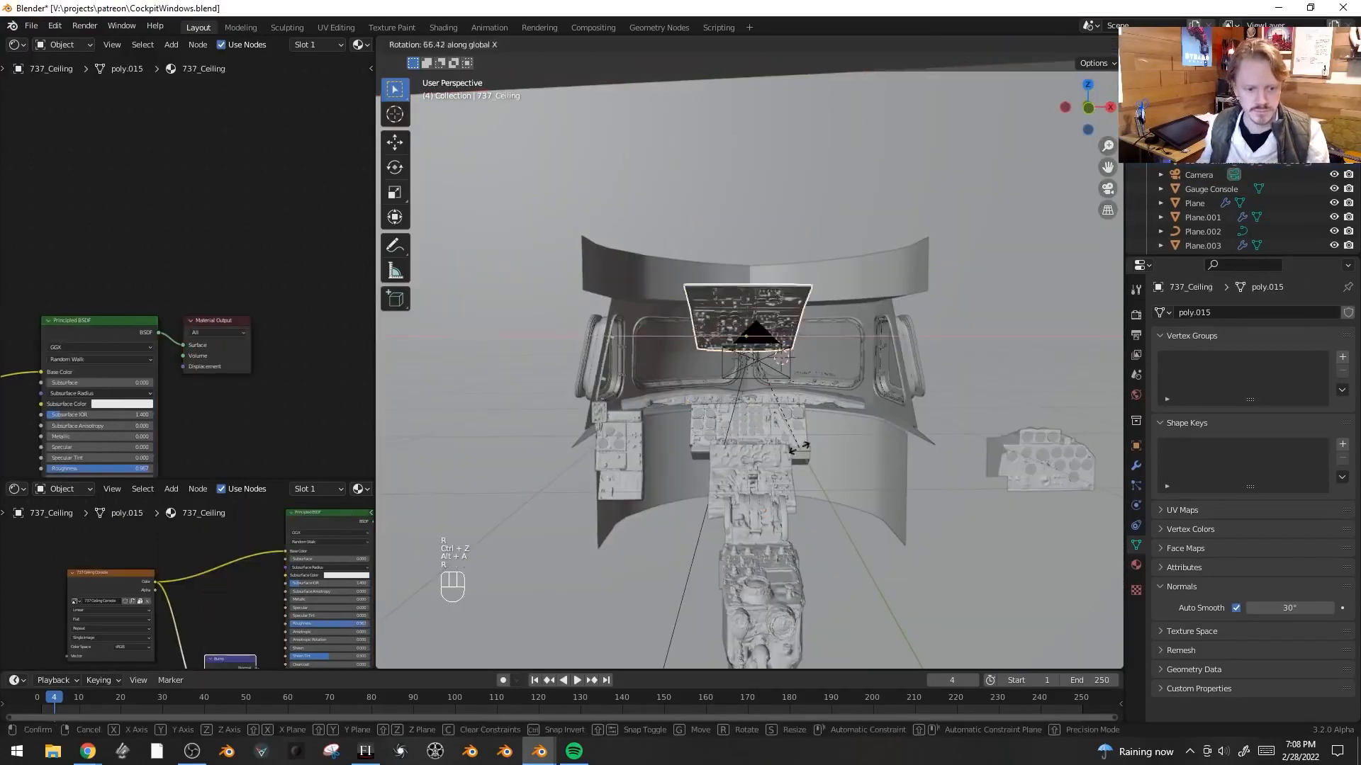
{"action": "scroll", "coordinate": [914, 319], "scroll_direction": "up", "scroll_amount": 5}
{"action": "key", "text": "g"}
{"action": "left_click", "coordinate": [944, 286]}
{"action": "key", "text": "r"}
{"action": "left_click", "coordinate": [928, 301]}
{"action": "key", "text": "g"}
{"action": "left_click", "coordinate": [922, 309]}
- Duplicate the wall panel cluster and rotate and move the copy onto the opposite side wall
{"action": "left_click", "coordinate": [489, 497]}
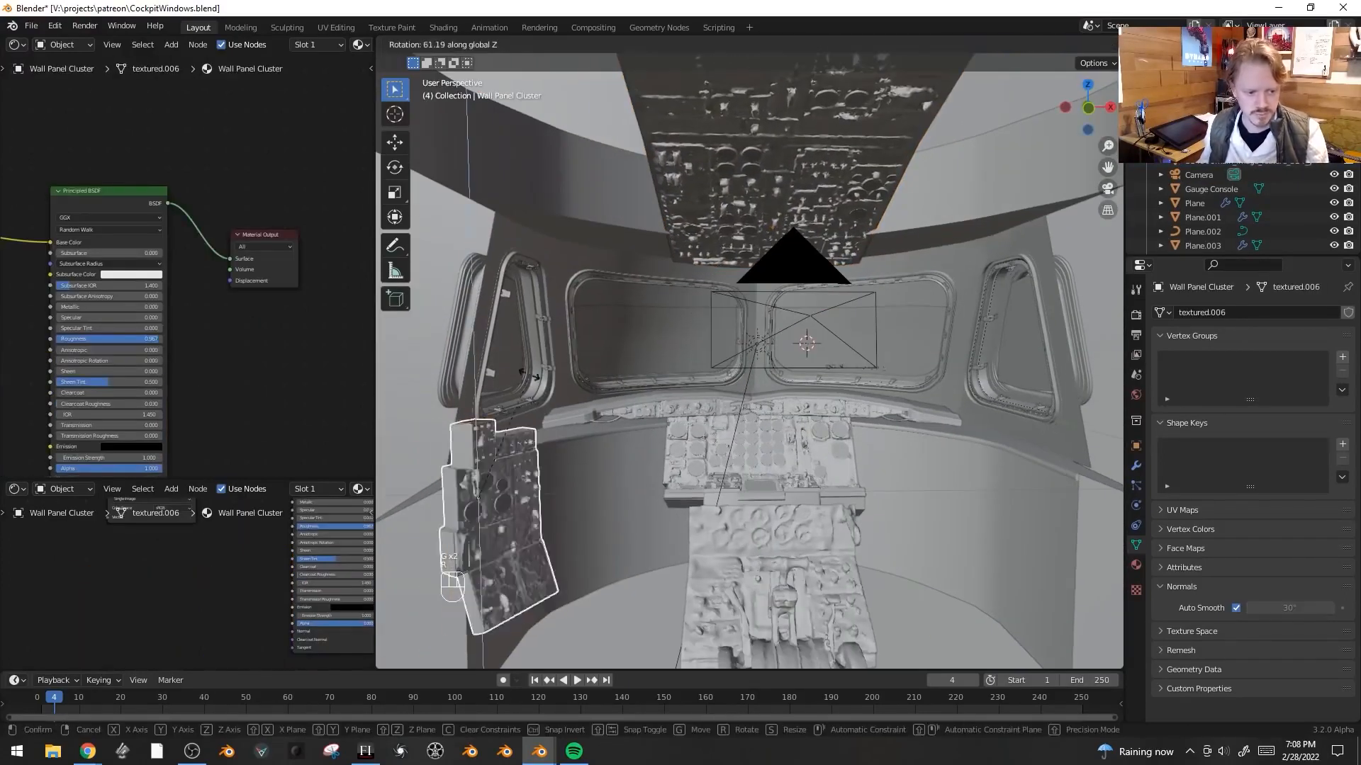
{"action": "key", "text": "KP_0"}
{"action": "scroll", "coordinate": [709, 369], "scroll_direction": "down", "scroll_amount": 3}
{"action": "key", "text": "g"}
{"action": "key", "text": "alt+d"}
{"action": "key", "text": "r"}
{"action": "key", "text": "g"}
{"action": "left_click", "coordinate": [914, 361]}
{"action": "key", "text": "r"}
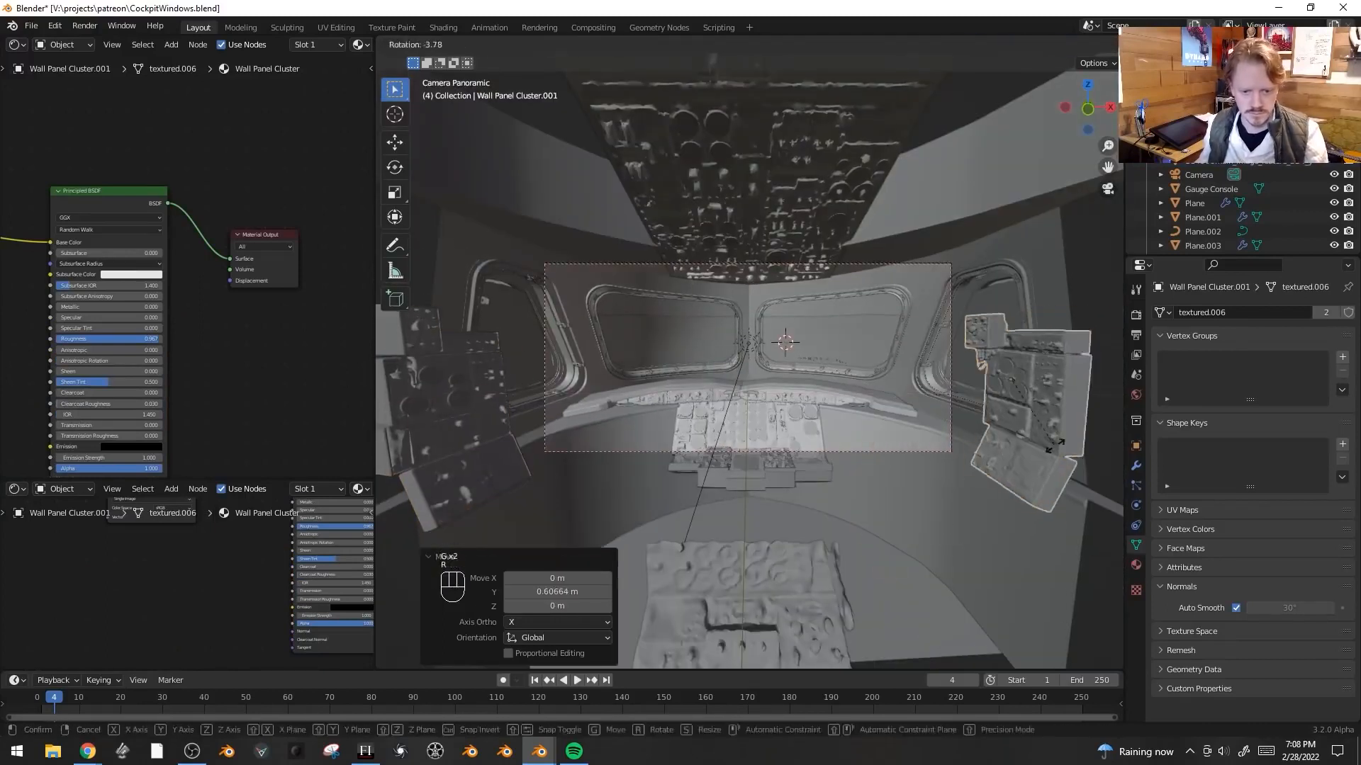
- Scale and move the wall panel clusters to fit the side walls in camera view
{"action": "middle_click_drag", "start_coordinate": [886, 383], "coordinate": [793, 454]}
{"action": "left_click", "coordinate": [712, 517]}
{"action": "left_click", "coordinate": [772, 436]}
{"action": "key", "text": "s"}
{"action": "key", "text": "g"}
{"action": "left_click", "coordinate": [666, 539], "text": "shift"}
{"action": "middle_click_drag", "start_coordinate": [801, 550], "coordinate": [808, 496], "text": "shift"}
- Move the 737 thruster, duplicate it, and rotate and position the copy beside the console
{"action": "key", "text": "g"}
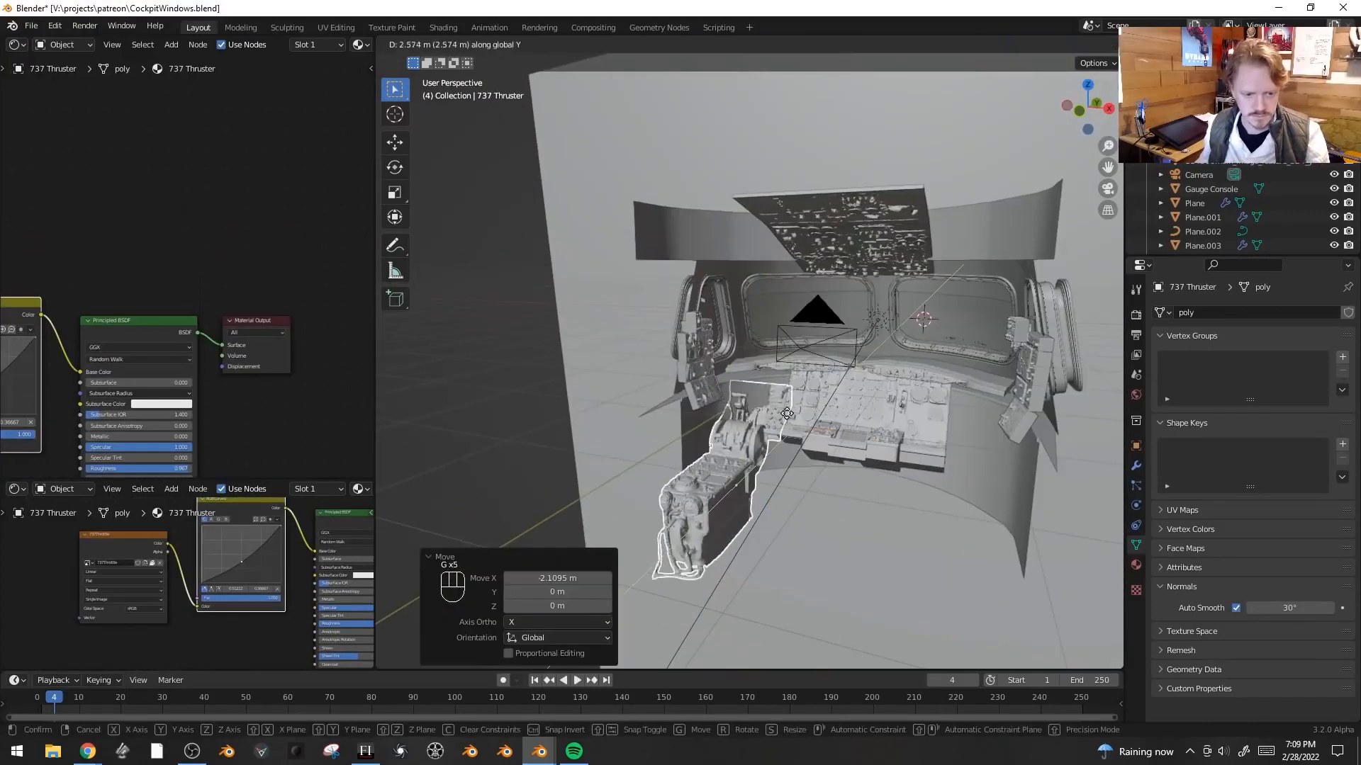
{"action": "key", "text": "alt+d"}
{"action": "left_click", "coordinate": [943, 524]}
{"action": "left_click", "coordinate": [882, 429]}
{"action": "scroll", "coordinate": [921, 425], "scroll_direction": "up", "scroll_amount": 4}
{"action": "key", "text": "r"}
{"action": "key", "text": "g"}
{"action": "left_click", "coordinate": [801, 418]}
- Duplicate the gauge console and rotate, scale and move the copies onto both sides of the cockpit
{"action": "key", "text": "g"}
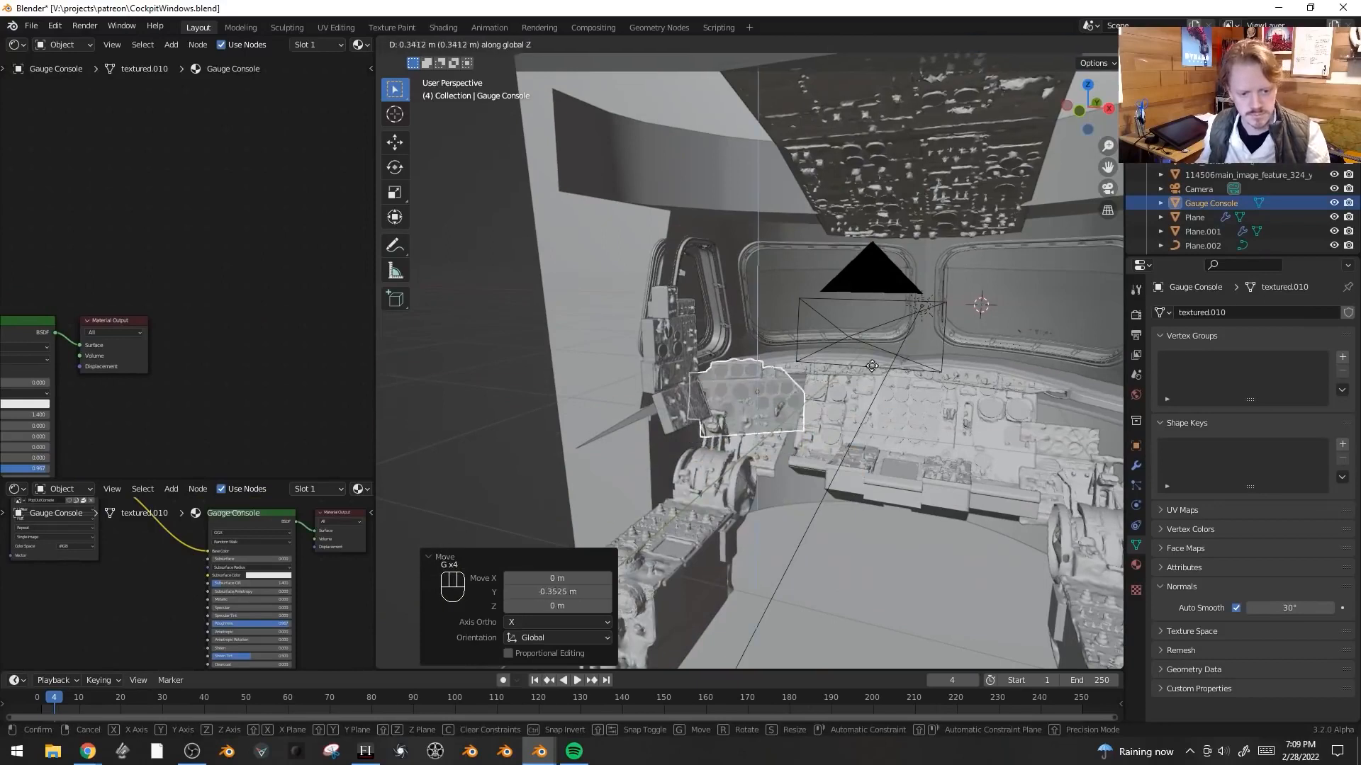
{"action": "key", "text": "r"}
{"action": "key", "text": "g"}
{"action": "middle_click_drag", "start_coordinate": [758, 426], "coordinate": [815, 419]}
{"action": "key", "text": "alt+d"}
{"action": "key", "text": "r"}
{"action": "key", "text": "s"}
{"action": "left_click", "coordinate": [1049, 397]}
{"action": "key", "text": "r"}
{"action": "key", "text": "g"}
{"action": "left_click", "coordinate": [684, 404]}
{"action": "key", "text": "g"}
{"action": "key", "text": "r"}
{"action": "key", "text": "alt+a"}
{"action": "key", "text": "KP_0"}
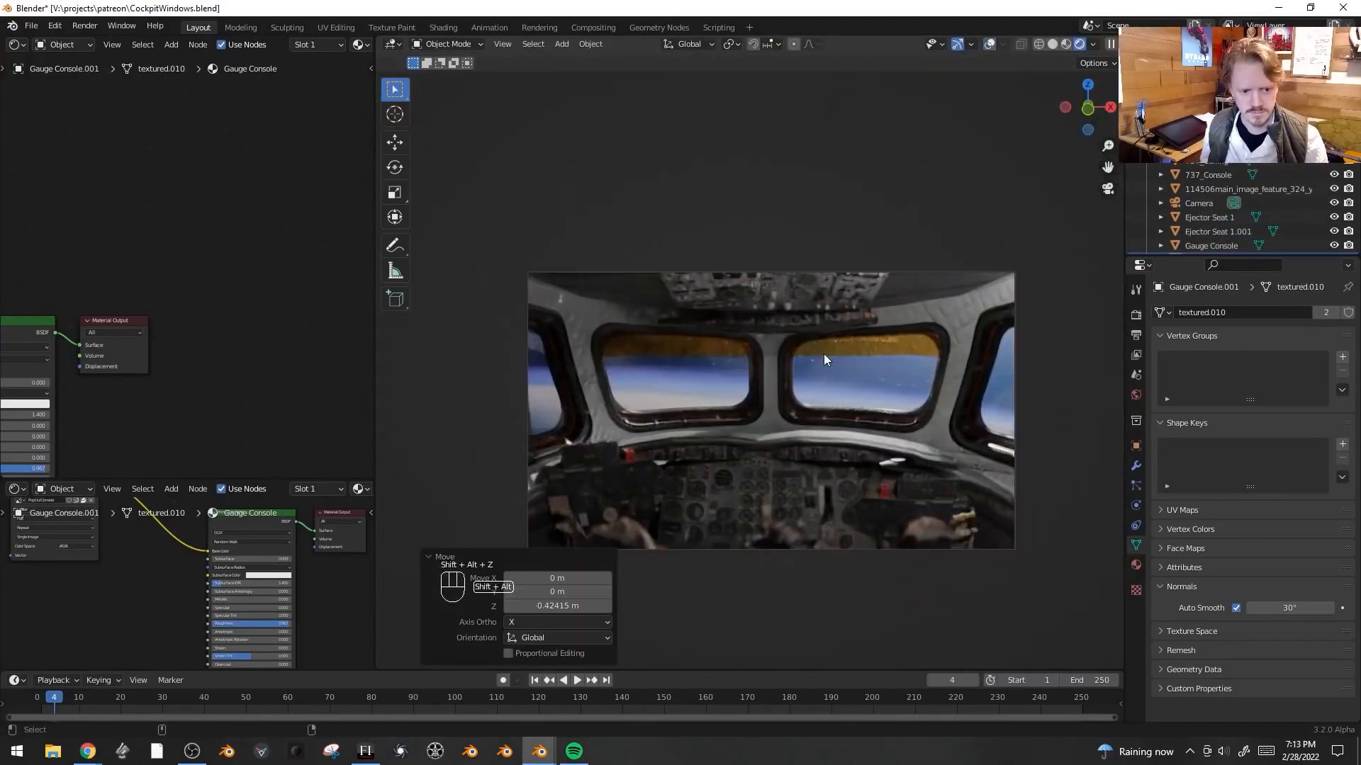
- Undo the last three changes
{"action": "left_click", "coordinate": [767, 504]}
{"action": "key", "text": "alt+a"}
{"action": "key", "text": "shift+alt+z"}
{"action": "key", "text": "ctrl+z"}
{"action": "key", "text": "ctrl+z"}
{"action": "key", "text": "ctrl+z"}
{"action": "key", "text": "ctrl+z"}
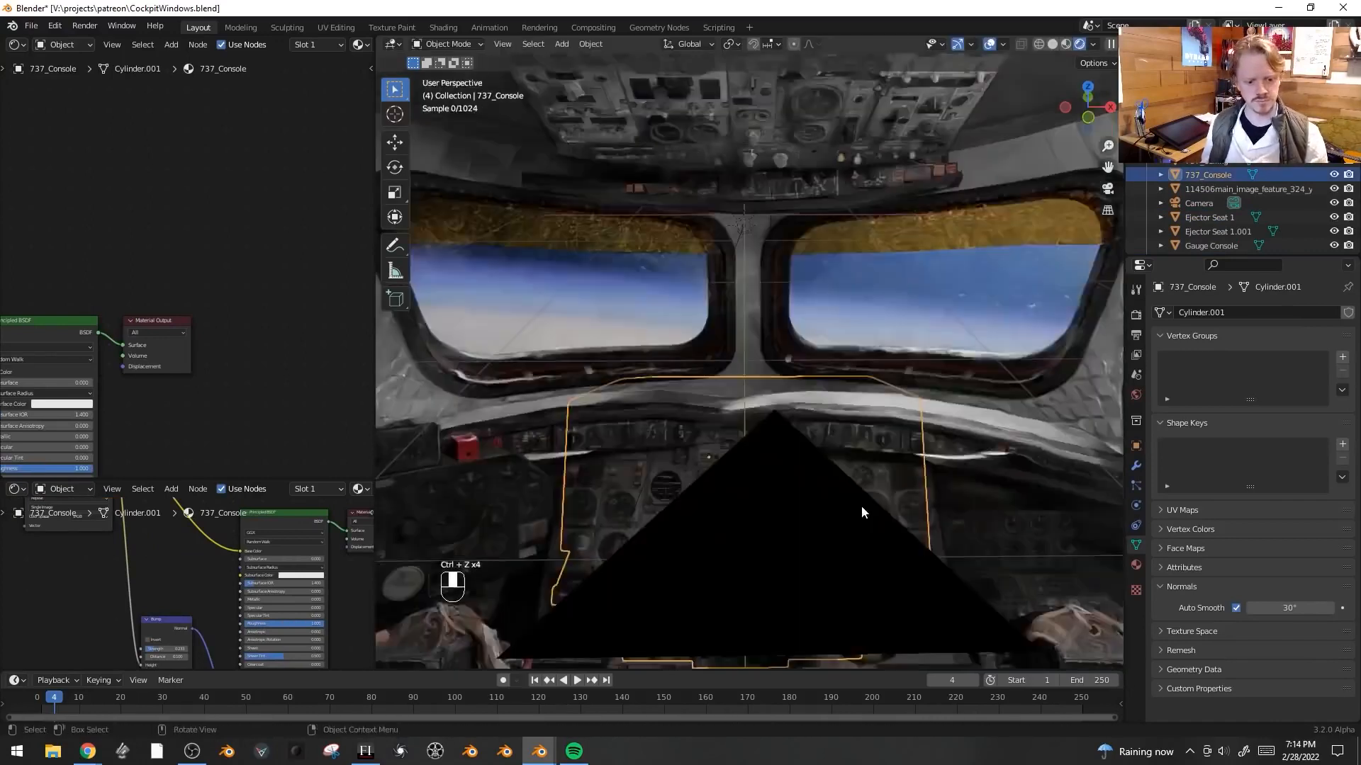
- Rotate the 737 console and place a linked duplicate of the thruster between the seats
{"action": "middle_click_drag", "start_coordinate": [862, 506], "coordinate": [850, 560]}
{"action": "left_click", "coordinate": [796, 531]}
{"action": "key", "text": "alt+d"}
{"action": "key", "text": "z"}
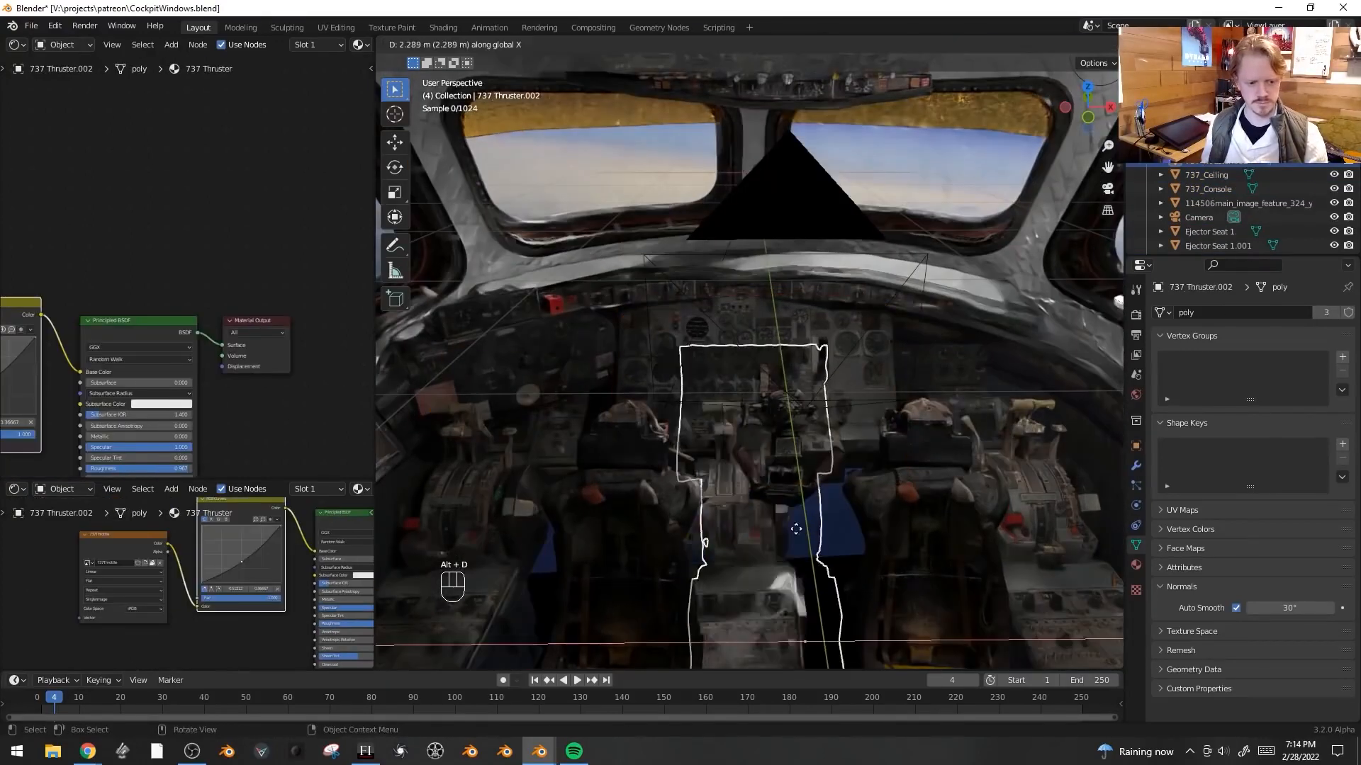
{"action": "left_click", "coordinate": [912, 464]}
{"action": "key", "text": "g"}
{"action": "key", "text": "y"}
{"action": "left_click", "coordinate": [918, 438]}
{"action": "key", "text": "KP_0"}
{"action": "key", "text": "shift+alt+z"}
{"action": "key", "text": "shift+alt+z"}
- Make another linked thruster copy, move it along X and rotate it 180° in front view
{"action": "key", "text": "g"}
{"action": "key", "text": "x"}
{"action": "left_click", "coordinate": [952, 460]}
{"action": "key", "text": "alt+d"}
{"action": "key", "text": "x"}
{"action": "left_click", "coordinate": [808, 521]}
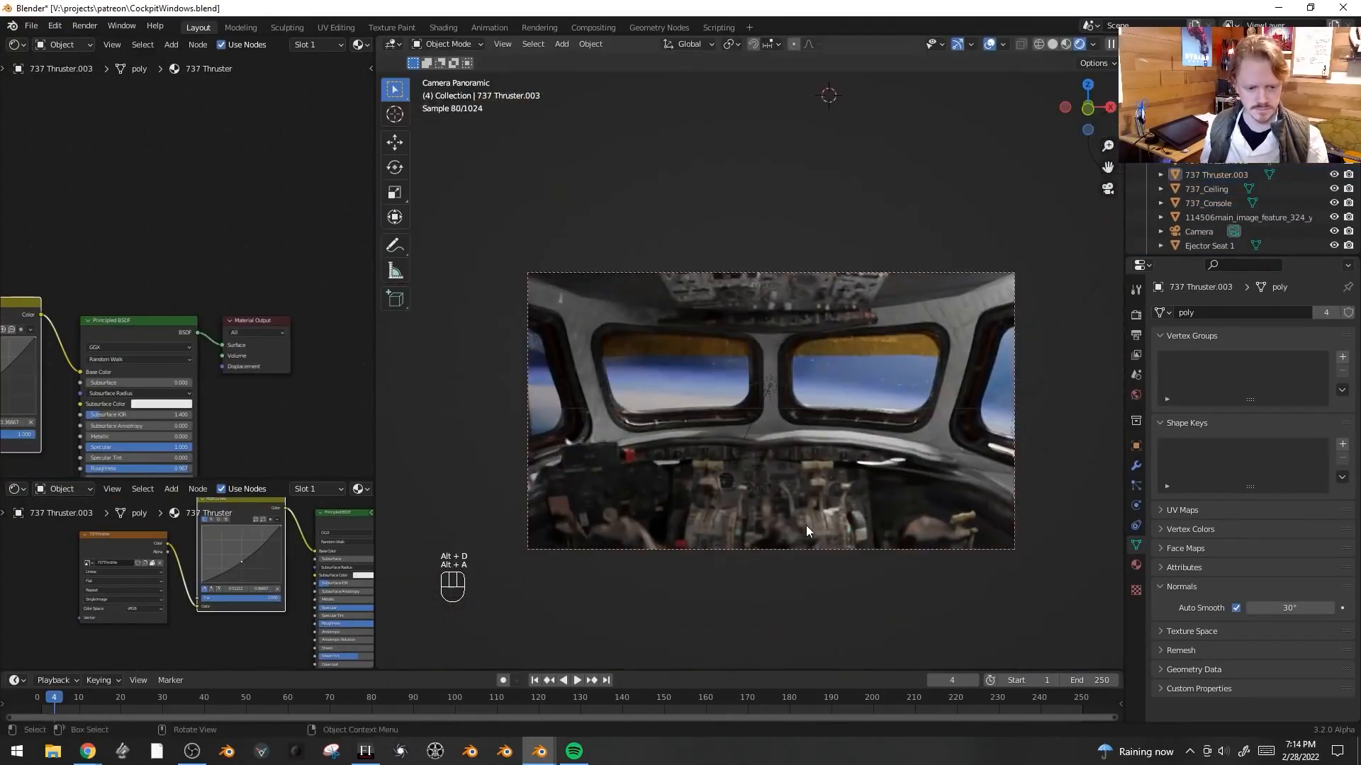
{"action": "key", "text": "x"}
{"action": "left_click", "coordinate": [840, 507]}
{"action": "key", "text": "g"}
{"action": "key", "text": "x"}
{"action": "left_click", "coordinate": [861, 478]}
{"action": "key", "text": "KP_1"}
{"action": "key", "text": "alt+d"}
{"action": "left_click", "coordinate": [914, 397]}
{"action": "key", "text": "g"}
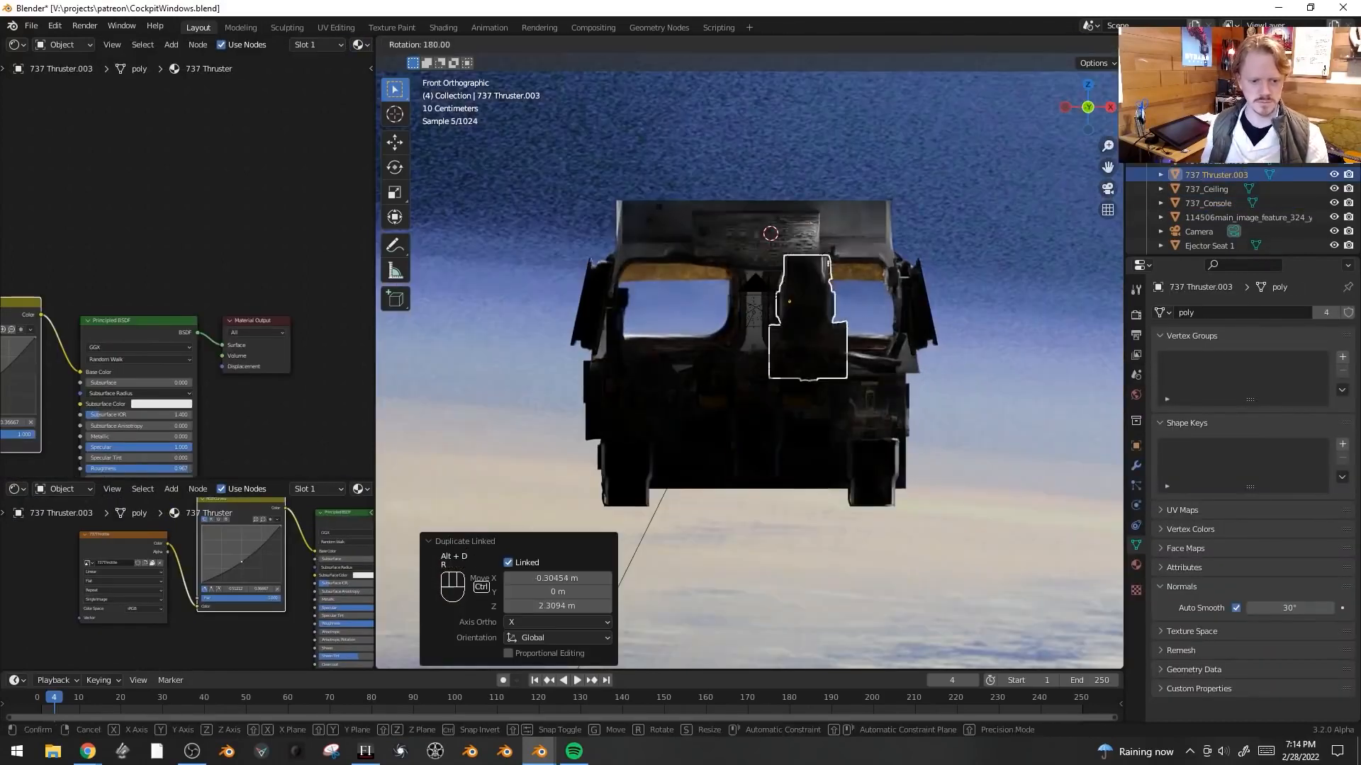
{"action": "left_click", "coordinate": [850, 372]}
- Move the rotated thruster copy along Y, Z and X into the cockpit in camera view
{"action": "key", "text": "KP_0"}
{"action": "key", "text": "g"}
{"action": "key", "text": "y"}
{"action": "left_click", "coordinate": [847, 404]}
{"action": "key", "text": "g"}
{"action": "key", "text": "z"}
{"action": "left_click", "coordinate": [827, 370]}
{"action": "key", "text": "g"}
{"action": "key", "text": "x"}
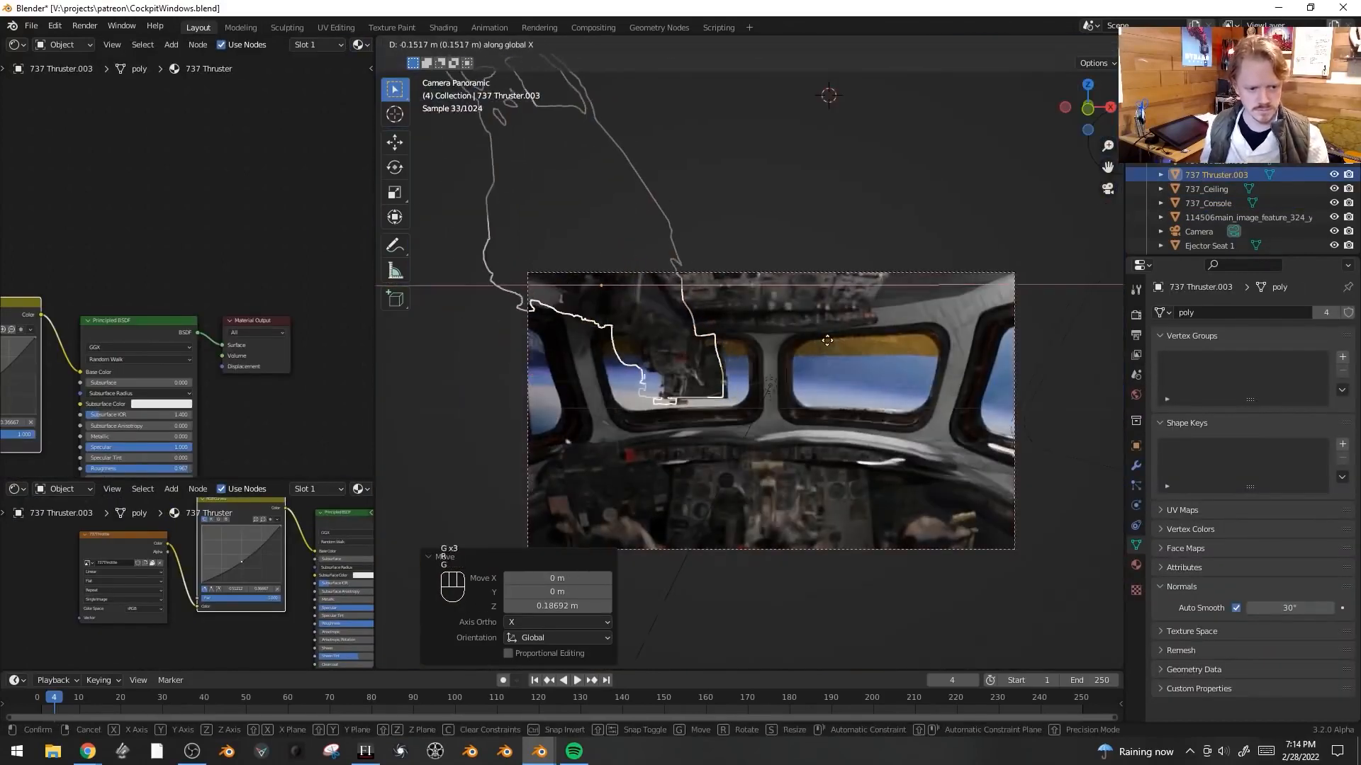
{"action": "left_click", "coordinate": [823, 370]}
- Select the upper thruster copy, rotate it about Z, and move it along Y and X
{"action": "key", "text": "alt+a"}
{"action": "left_click", "coordinate": [658, 318]}
{"action": "key", "text": "r"}
{"action": "key", "text": "z"}
{"action": "left_click", "coordinate": [454, 239]}
{"action": "key", "text": "g"}
{"action": "key", "text": "y"}
{"action": "left_click", "coordinate": [684, 213]}
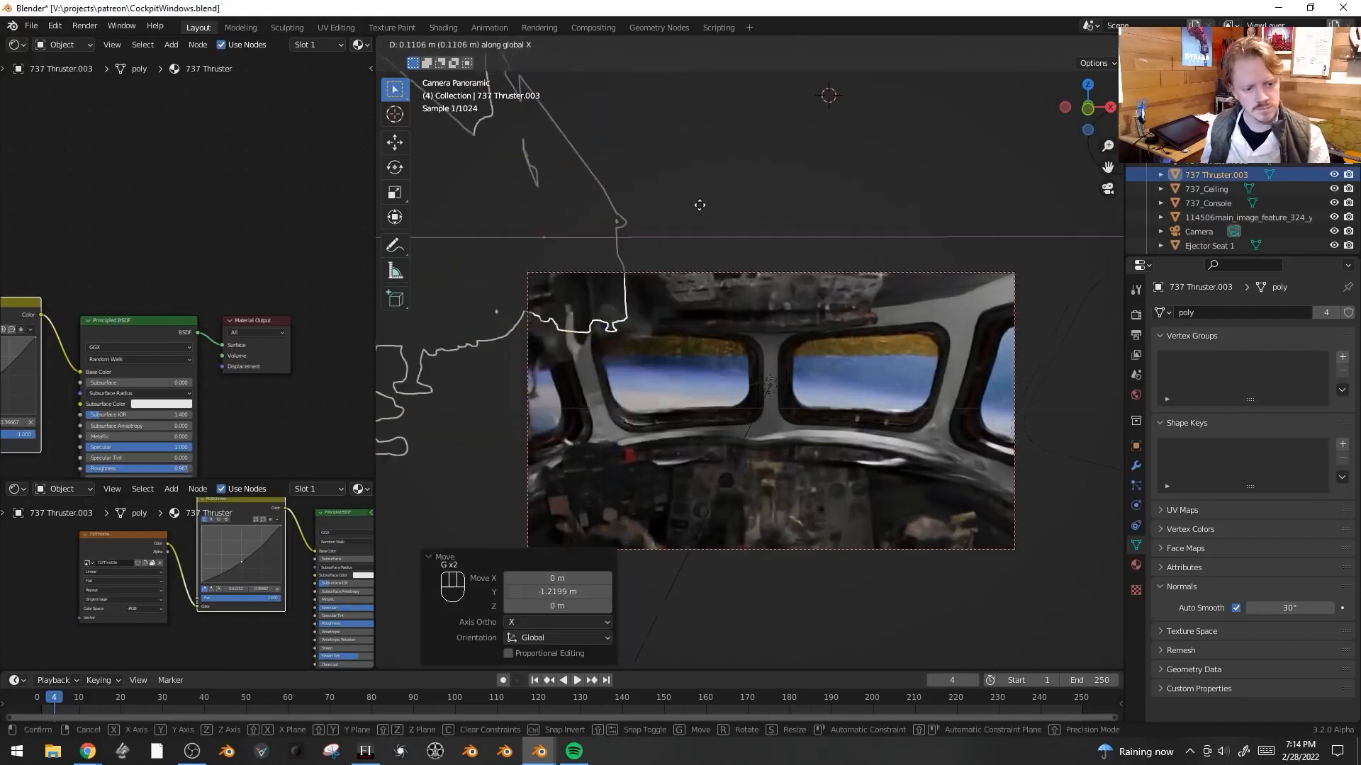
{"action": "key", "text": "g"}
{"action": "key", "text": "x"}
{"action": "left_click", "coordinate": [712, 219]}
- Create a linked duplicate of that thruster and move it along X to the opposite side
{"action": "key", "text": "alt+d"}
{"action": "key", "text": "x"}
{"action": "left_click", "coordinate": [971, 360]}
{"action": "key", "text": "alt+shift+z"}
{"action": "key", "text": "alt+shift+z"}
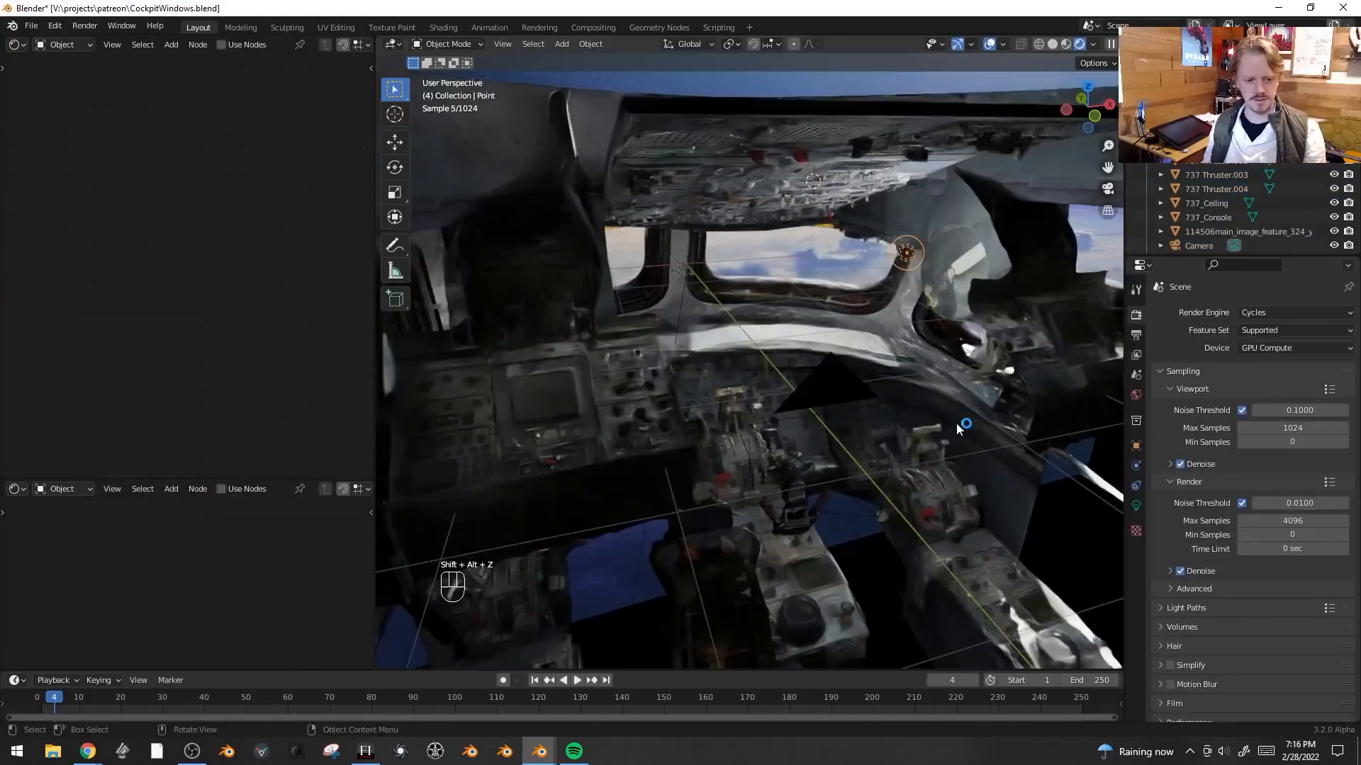
{"action": "scroll", "coordinate": [958, 423], "scroll_direction": "down", "scroll_amount": 3}
{"action": "scroll", "coordinate": [974, 445], "scroll_direction": "up", "scroll_amount": 3}
{"action": "key", "text": "KP_0"}
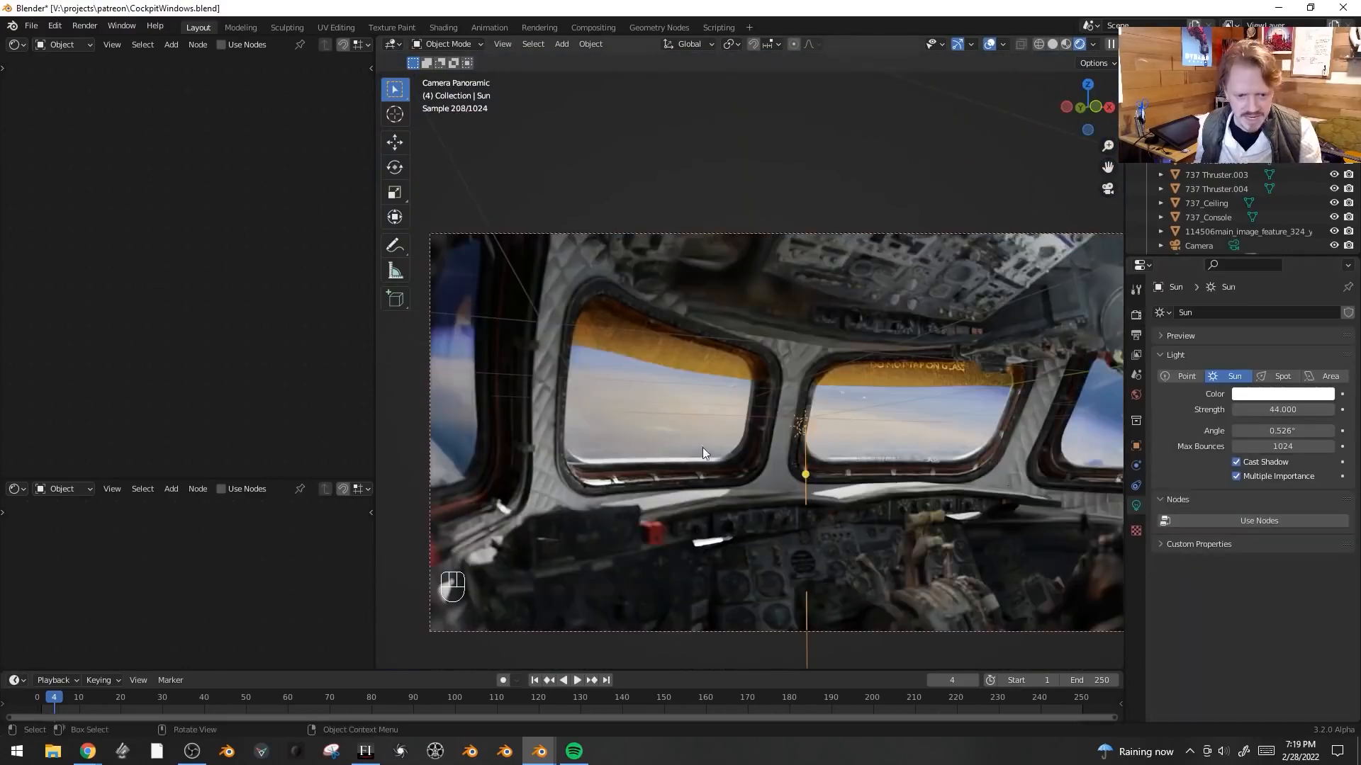
- Rotate the sun light with free trackball rotation to change the light direction in camera view
{"action": "key", "text": "r"}
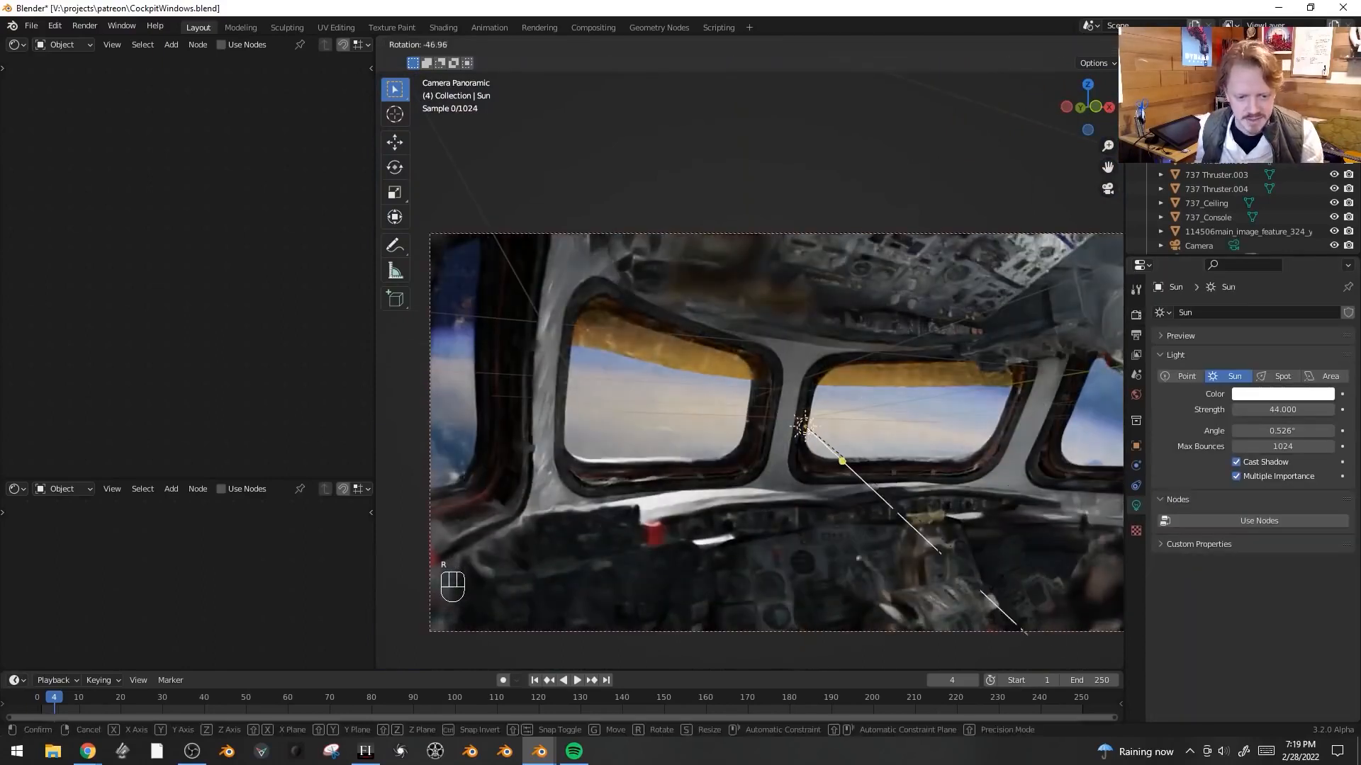
{"action": "left_click", "coordinate": [1044, 513]}
{"action": "key", "text": "r"}
{"action": "key", "text": "r"}
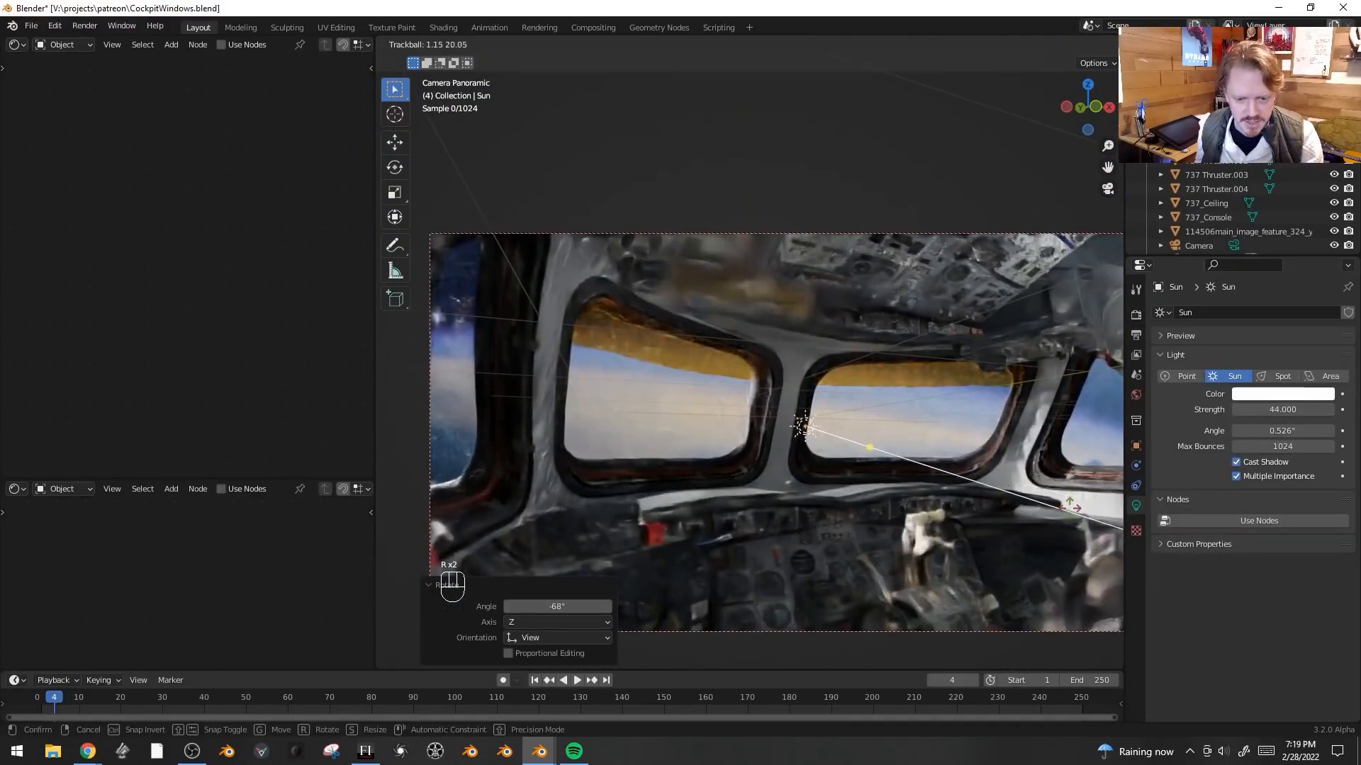
{"action": "left_click", "coordinate": [1067, 508]}
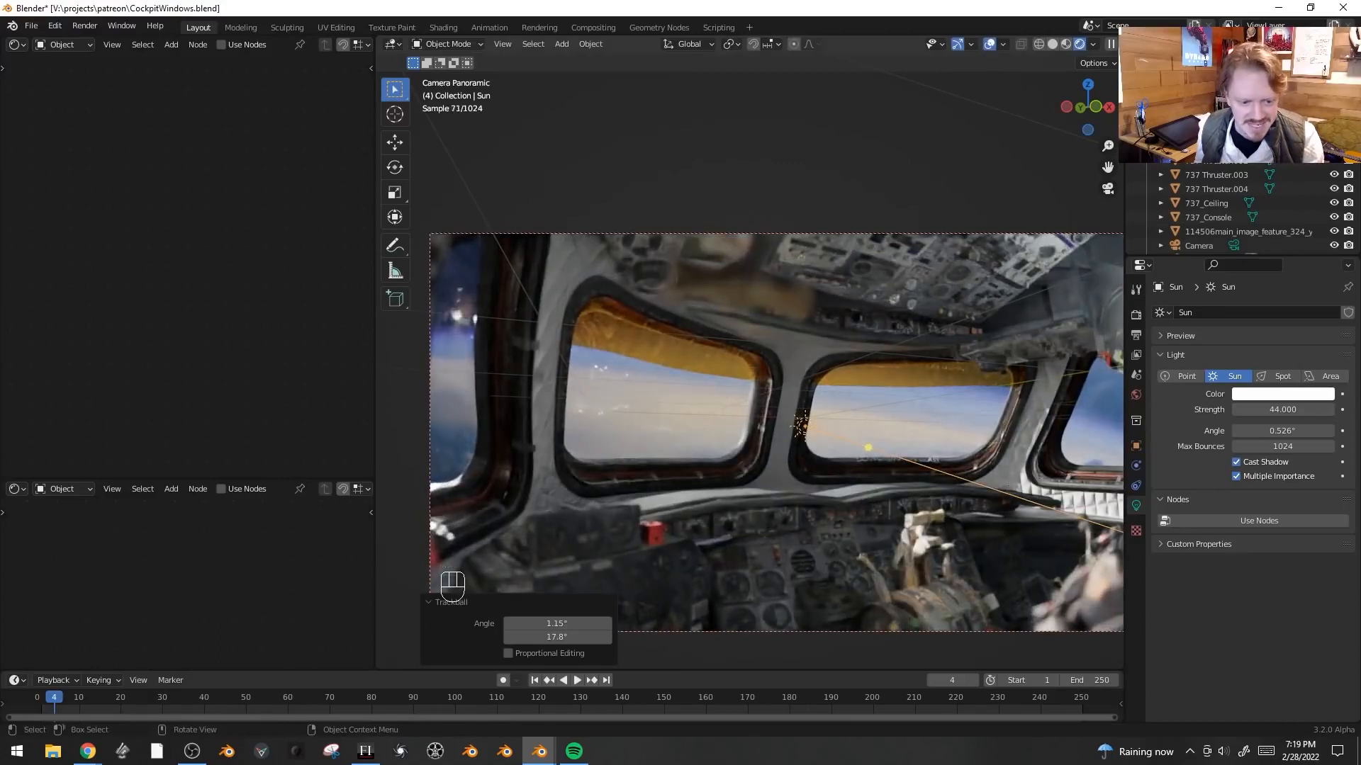
{"action": "key", "text": "r"}
{"action": "key", "text": "r"}
{"action": "left_click", "coordinate": [959, 488]}
- Toggle the viewport overlays and set the sun's strength to 50
{"action": "key", "text": "shift+alt+z"}
{"action": "key", "text": "shift+alt+z"}
{"action": "key", "text": "shift+alt+z"}
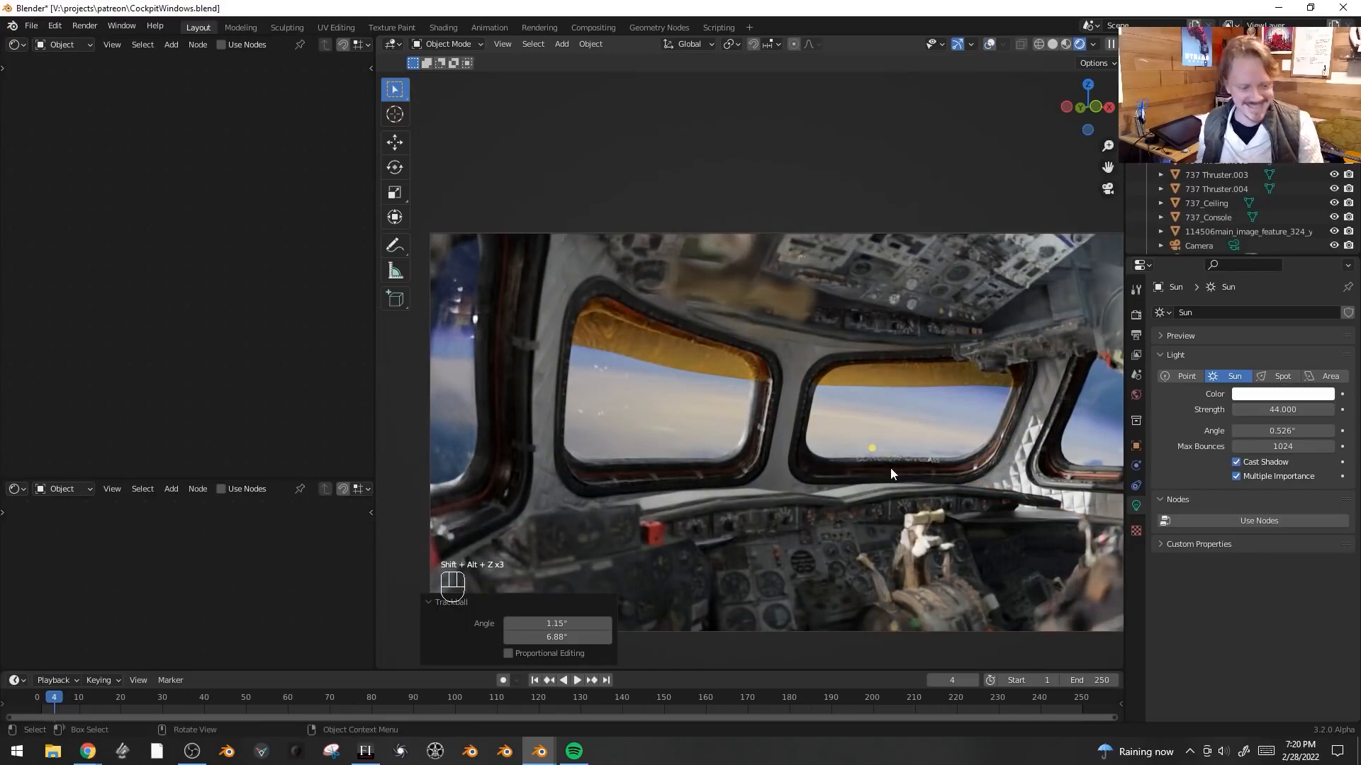
{"action": "left_click", "coordinate": [1247, 410]}
{"action": "type", "text": "50"}
{"action": "key", "text": "Return"}
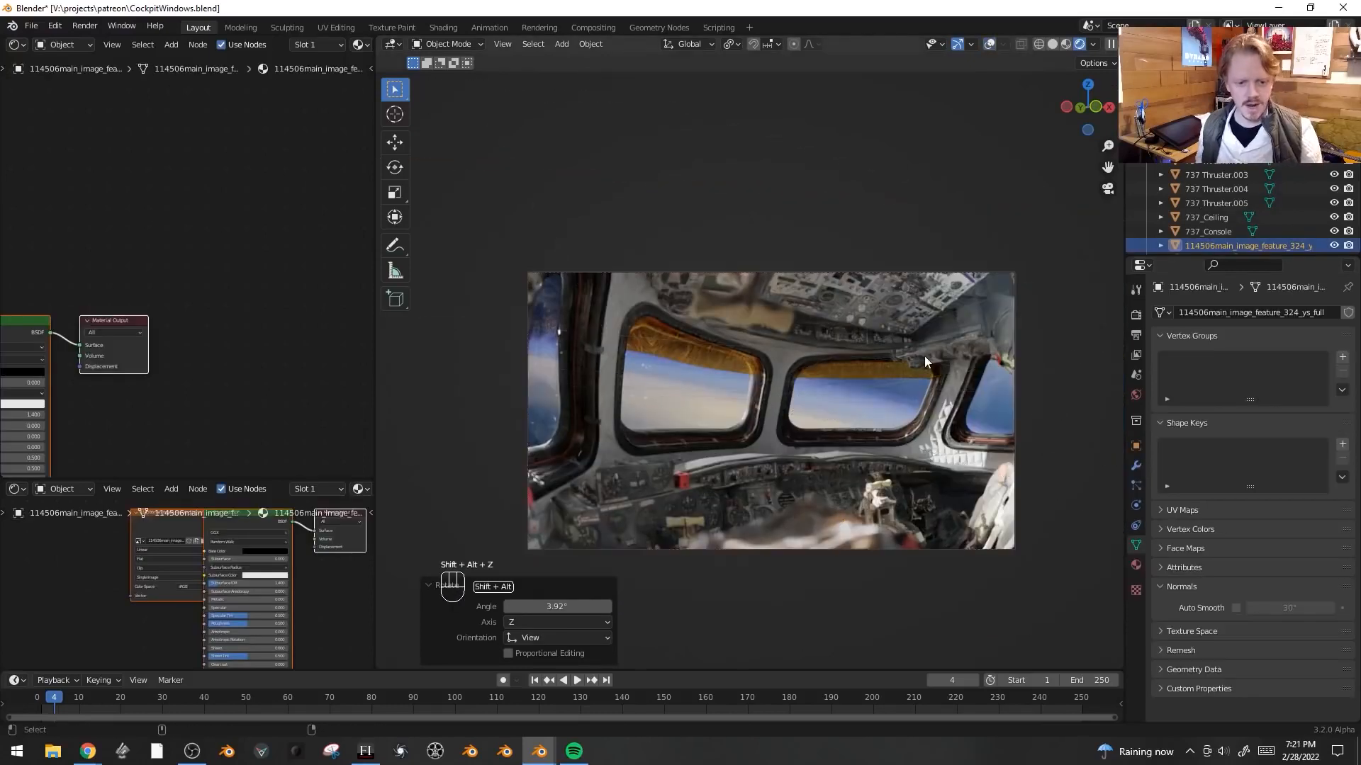
- Hide the overlays, deselect everything and render the camera view
{"action": "key", "text": "shift+alt+z"}
{"action": "key", "text": "alt+a"}
{"action": "key", "text": "z"}
{"action": "left_click", "coordinate": [1028, 356]}
{"action": "key", "text": "F12"}
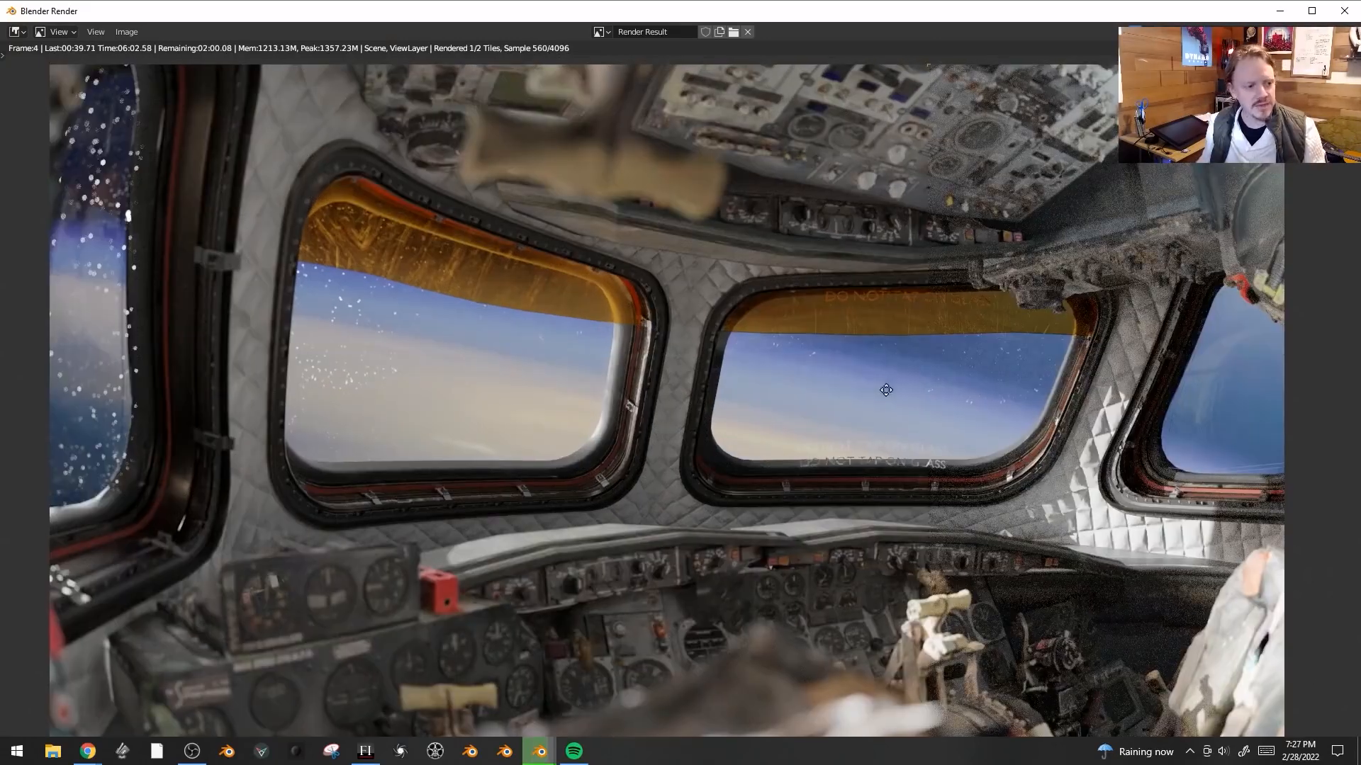
- Examine the rendered cockpit image up close, panning and zooming across the windows and panels
{"action": "mouse_move", "coordinate": [893, 378]}
{"action": "middle_mouse_down"}
{"action": "mouse_move", "coordinate": [895, 423]}
{"action": "mouse_move", "coordinate": [895, 373]}
{"action": "middle_mouse_up"}
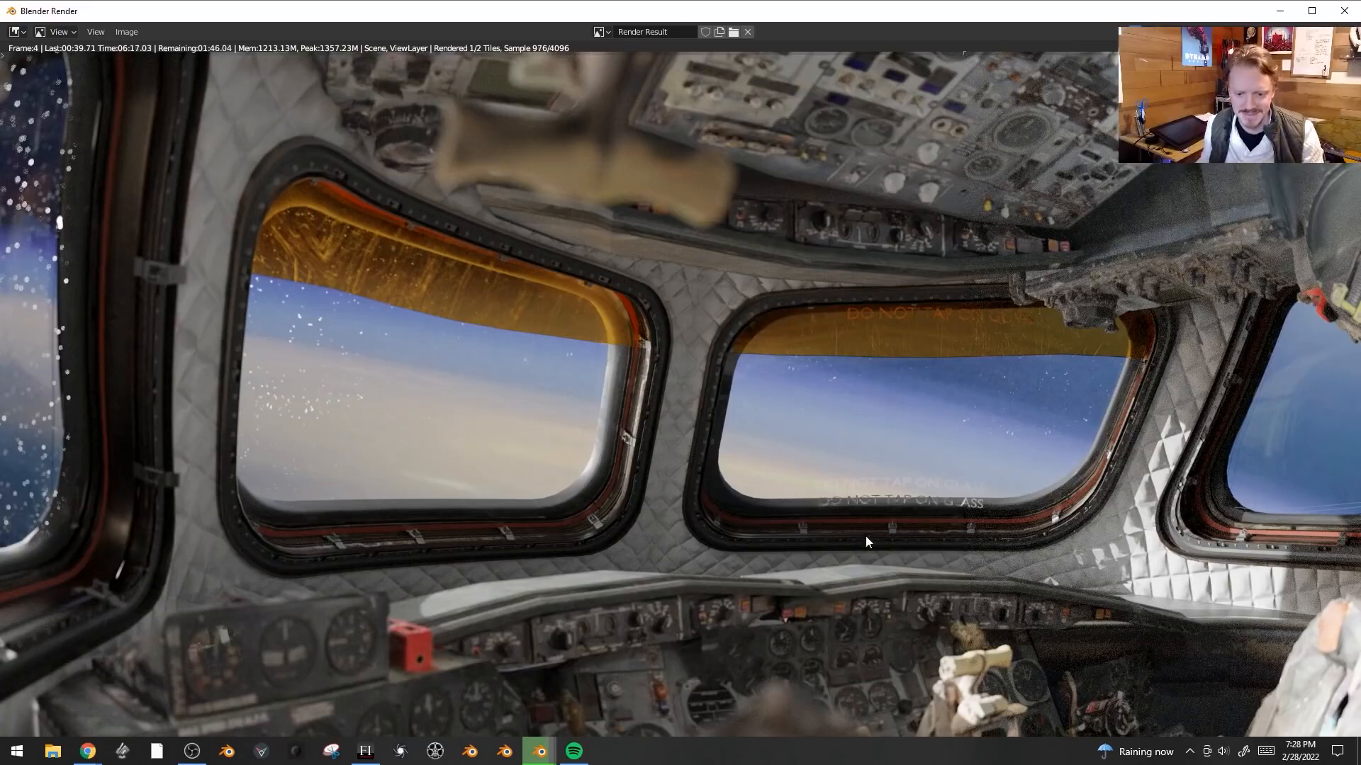
{"action": "scroll", "coordinate": [992, 461], "scroll_direction": "up", "scroll_amount": 1}
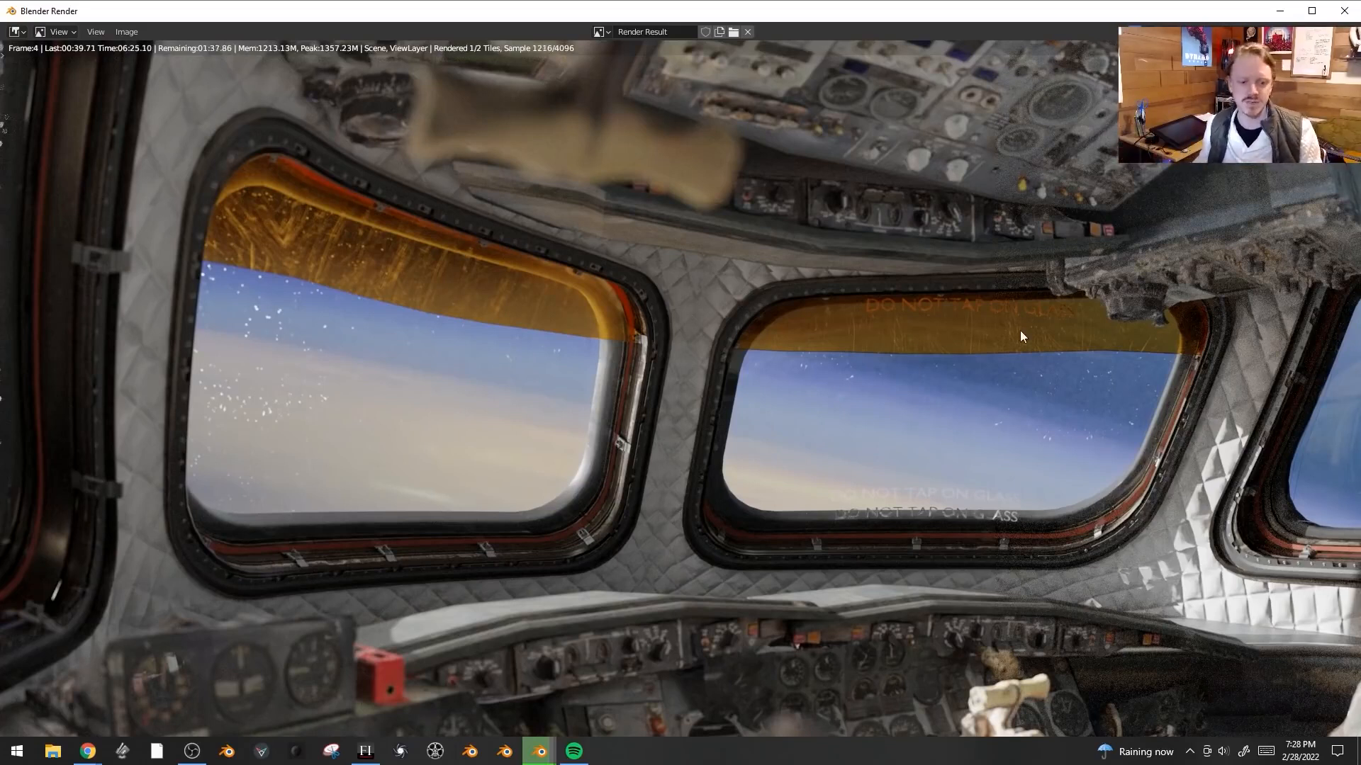
{"action": "scroll", "coordinate": [1027, 348], "scroll_direction": "down", "scroll_amount": 1}
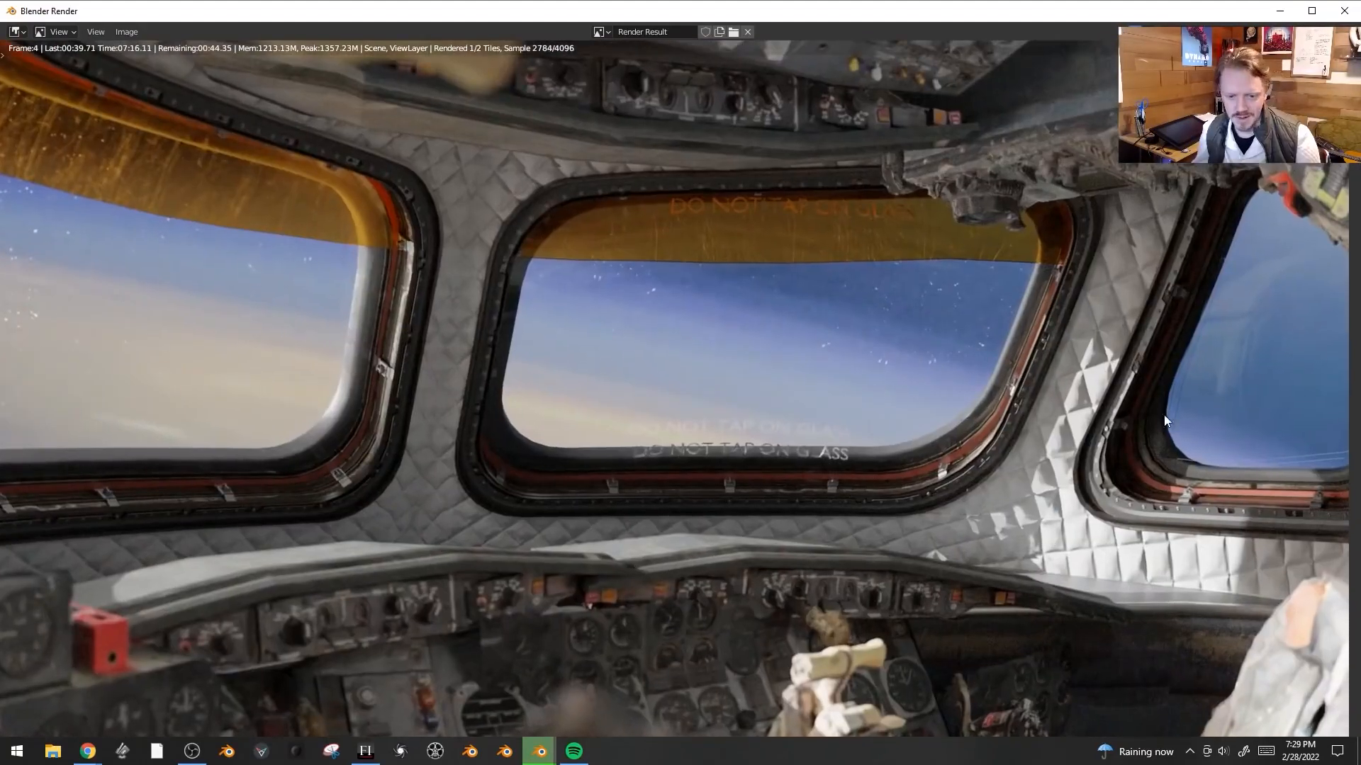
{"action": "middle_click_drag", "start_coordinate": [1163, 414], "coordinate": [993, 386]}
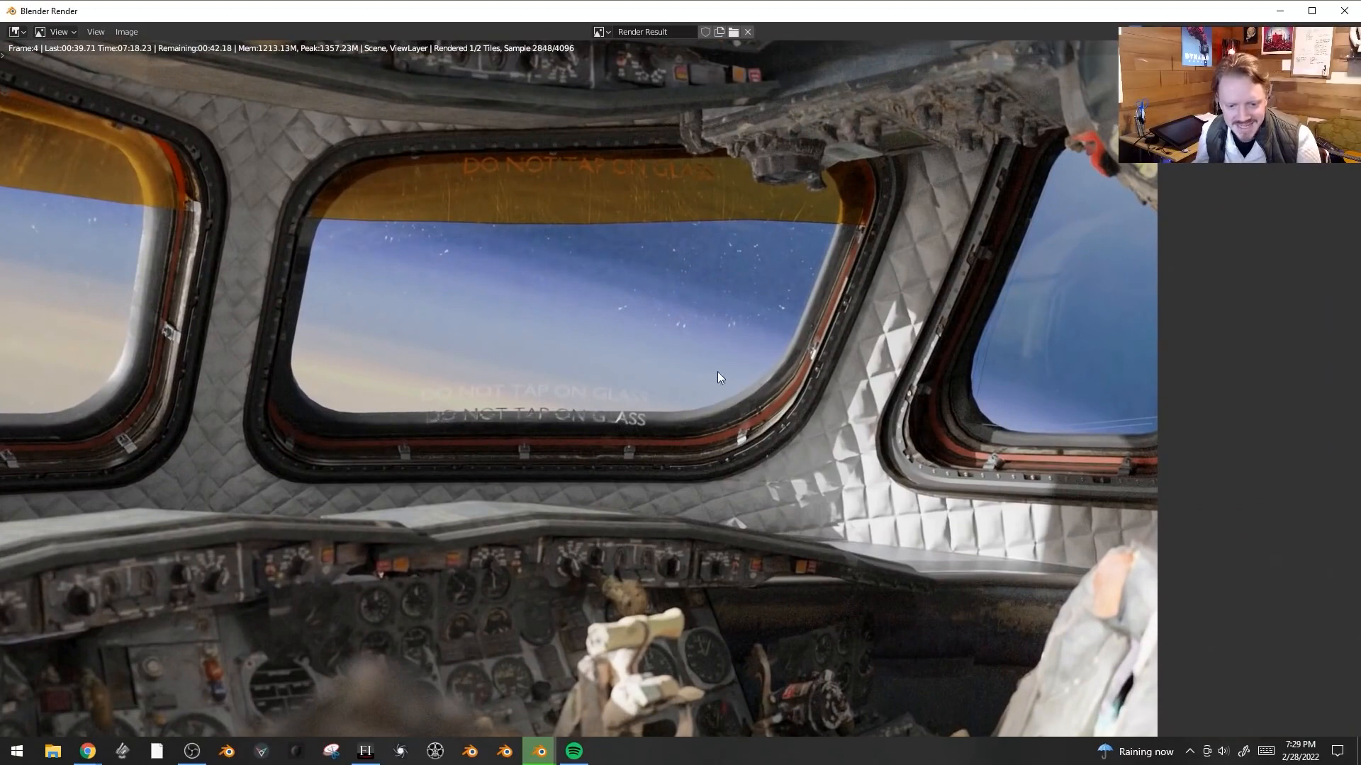
{"action": "middle_click_drag", "start_coordinate": [1080, 471], "coordinate": [1088, 496]}
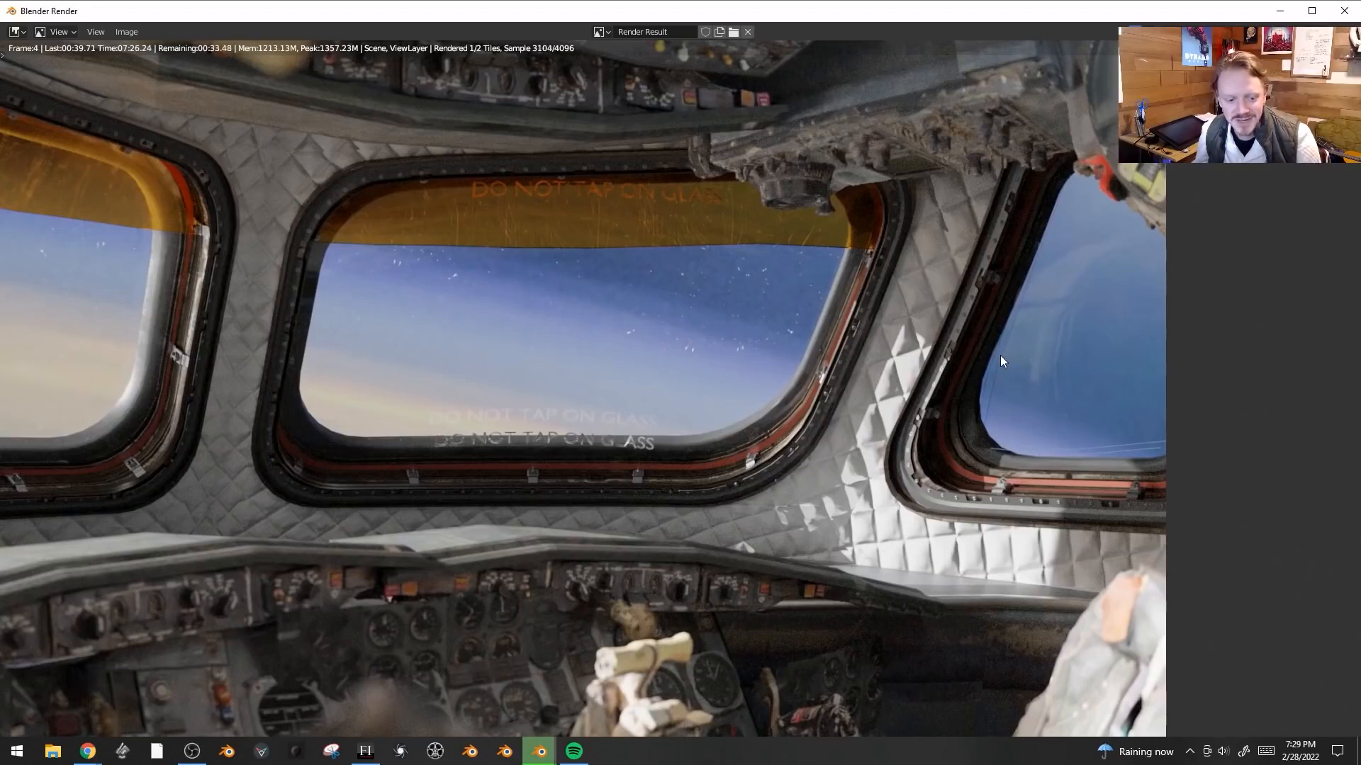
{"action": "middle_click_drag", "start_coordinate": [1001, 355], "coordinate": [952, 383], "text": "ctrl"}
{"action": "middle_click_drag", "start_coordinate": [610, 442], "coordinate": [856, 491]}
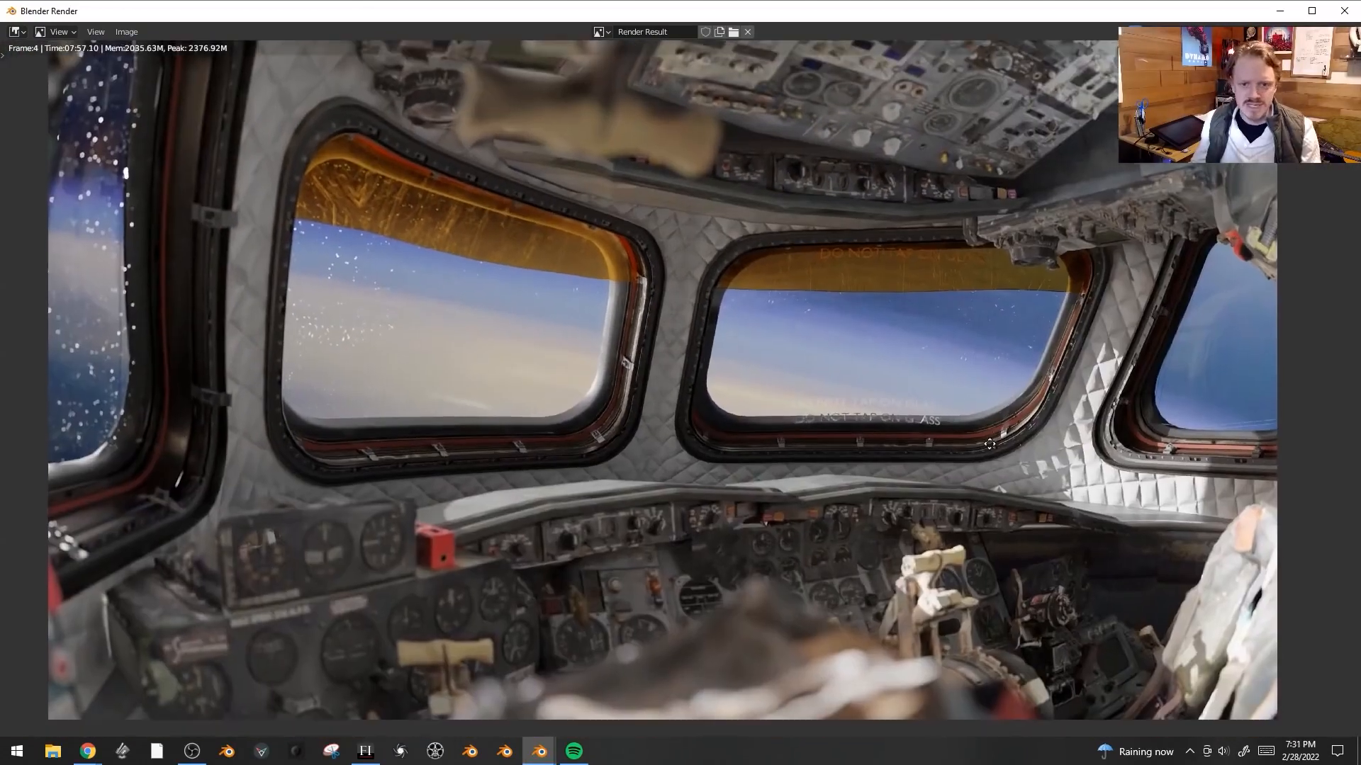
{"action": "middle_click_drag", "start_coordinate": [990, 444], "coordinate": [997, 448]}
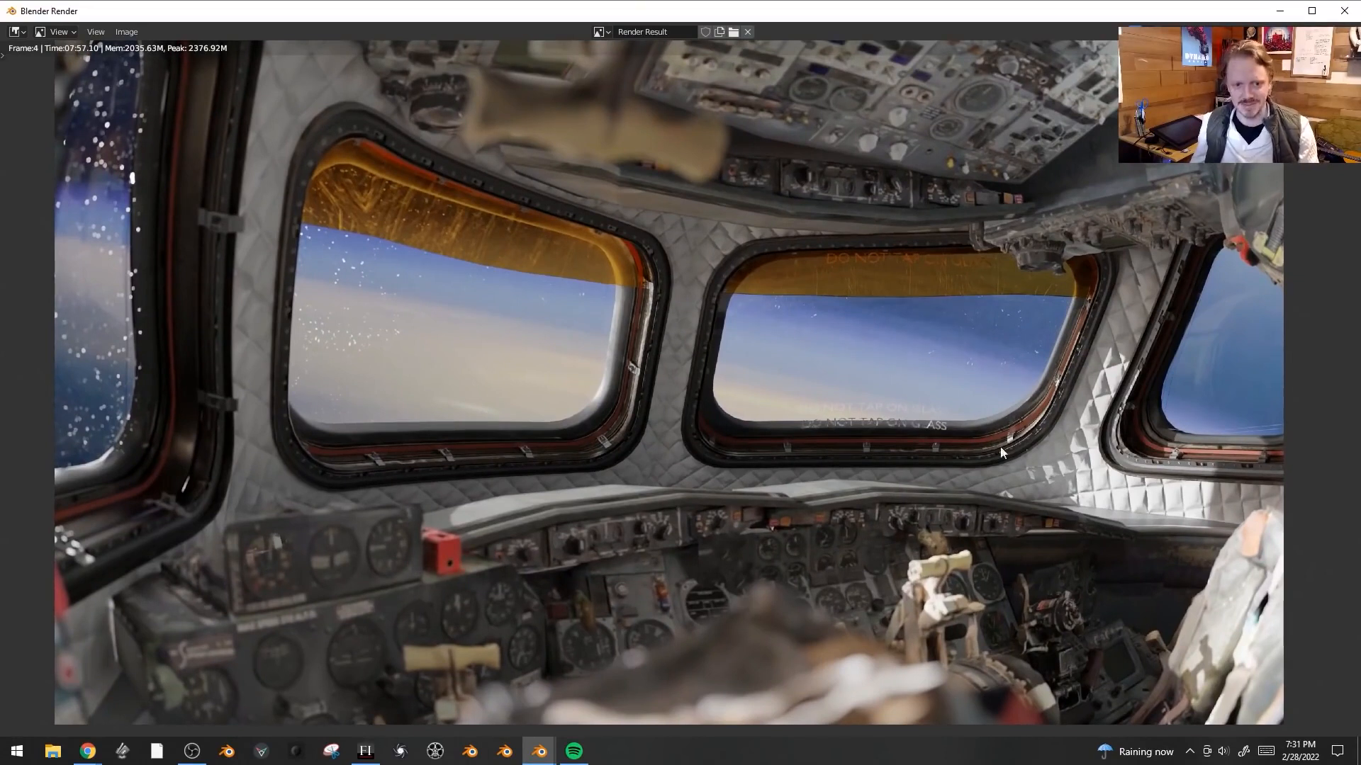
{"action": "scroll", "coordinate": [1042, 483], "scroll_direction": "down", "scroll_amount": 2}
{"action": "scroll", "coordinate": [1084, 489], "scroll_direction": "up", "scroll_amount": 1}
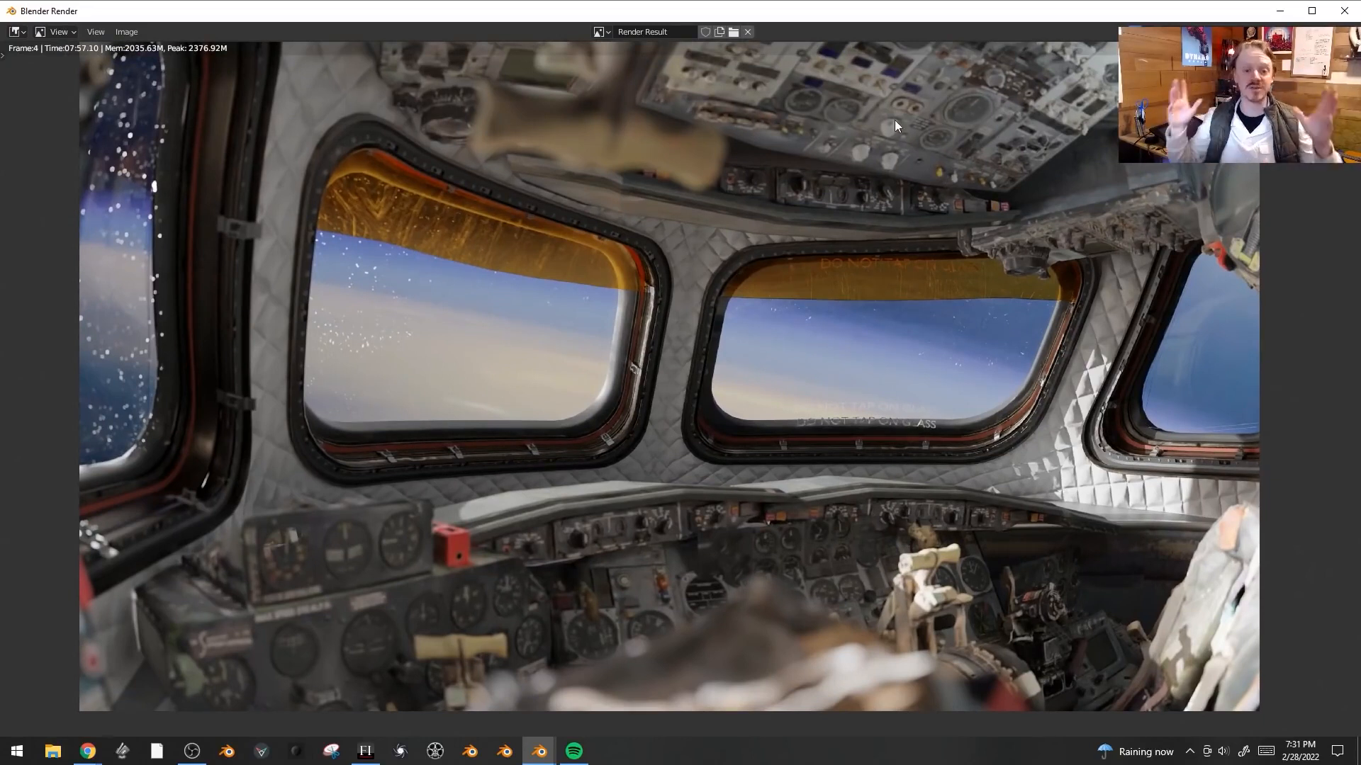
{"action": "middle_click_drag", "start_coordinate": [960, 175], "coordinate": [974, 178], "text": "ctrl"}
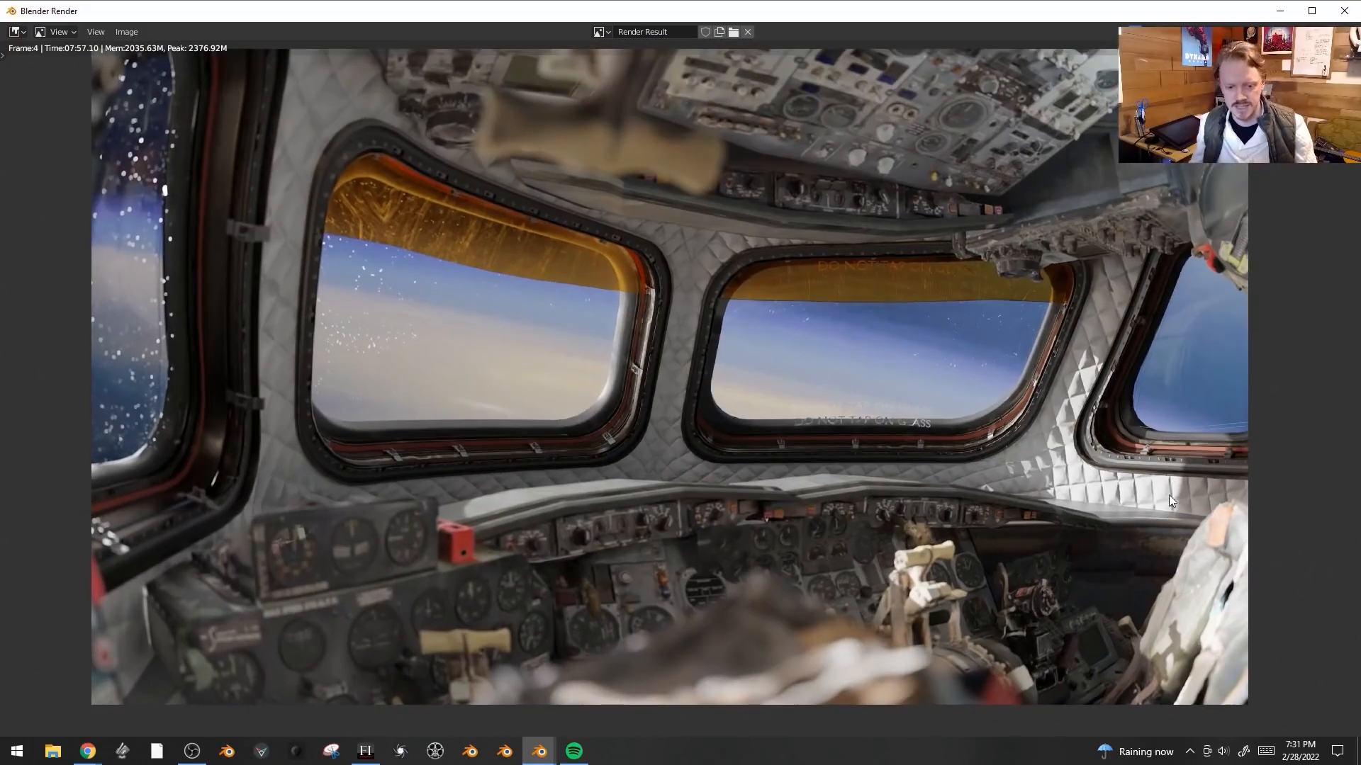